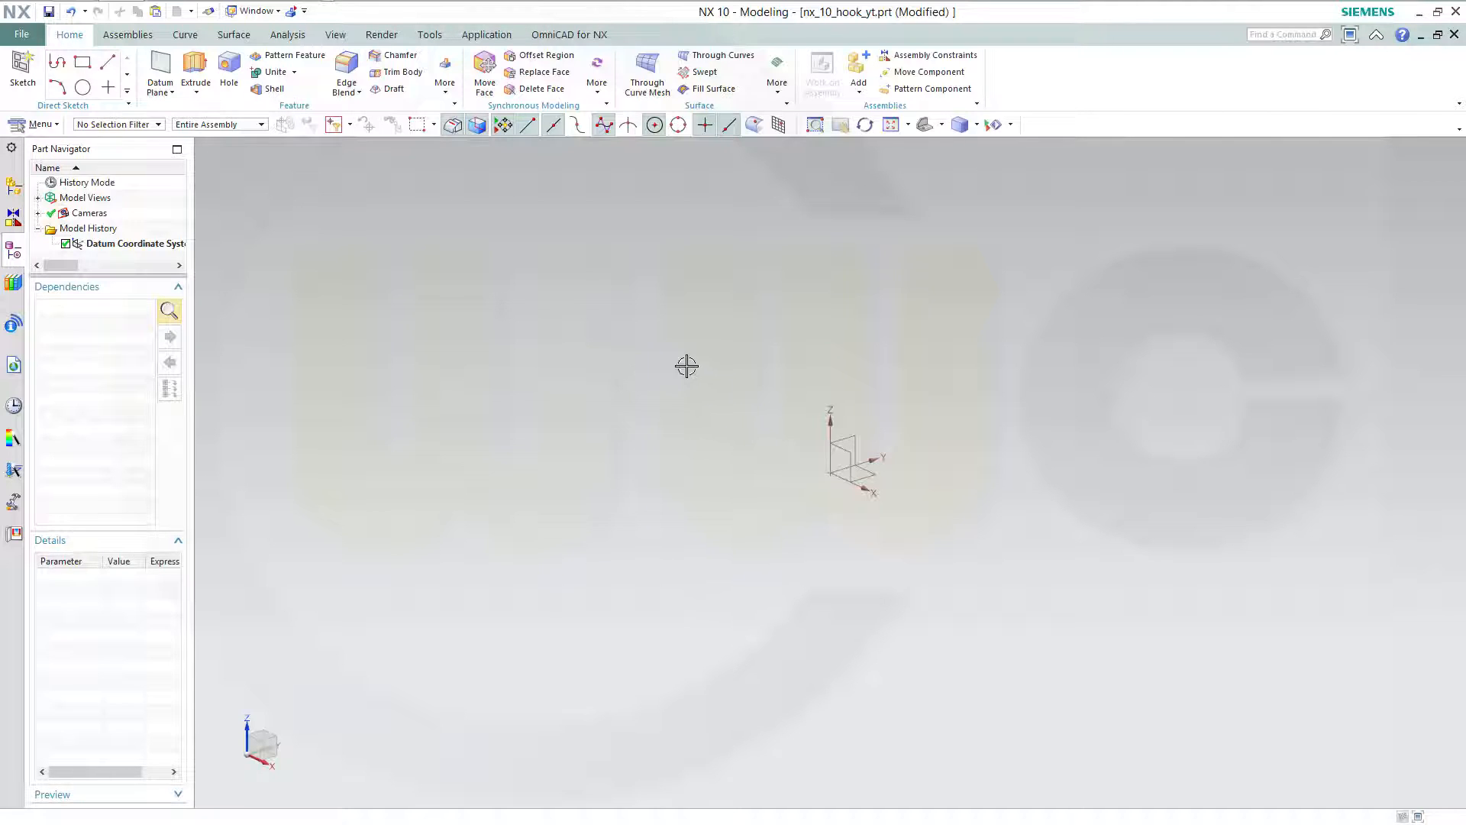
Create a new sketch on the YZ plane of the datum coordinate system.
click(10, 55)
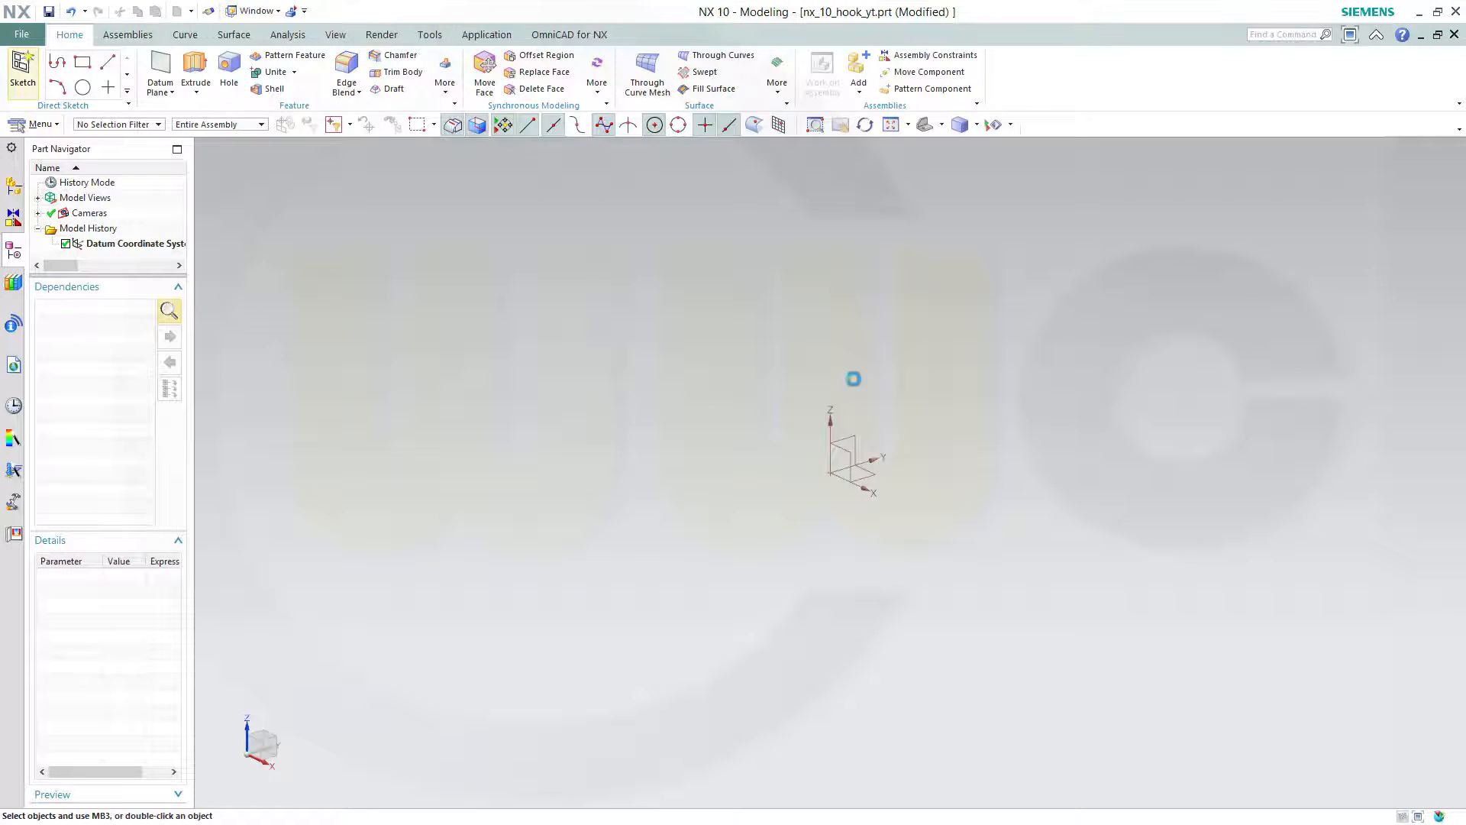
click(854, 434)
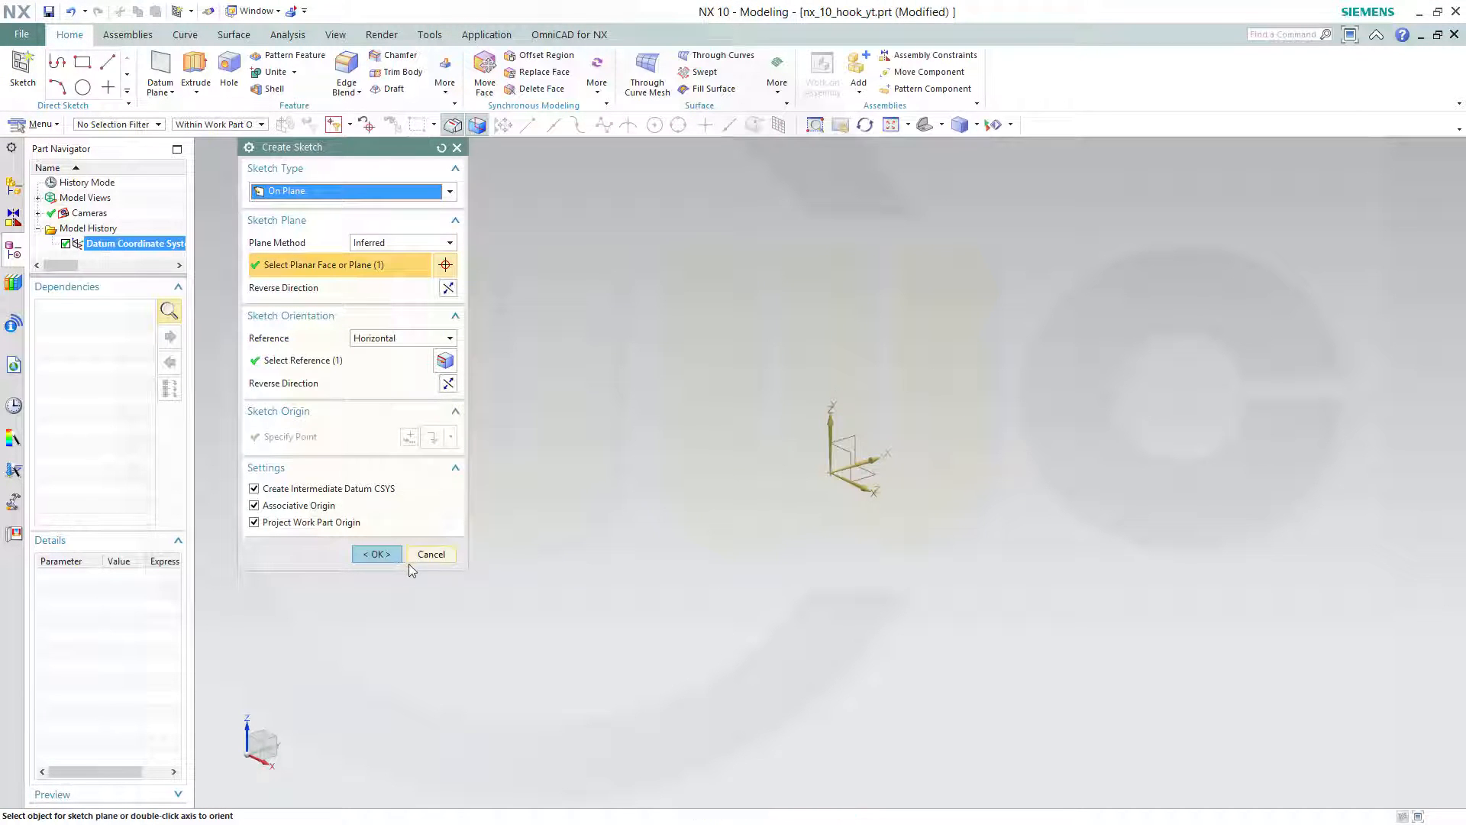
click(377, 555)
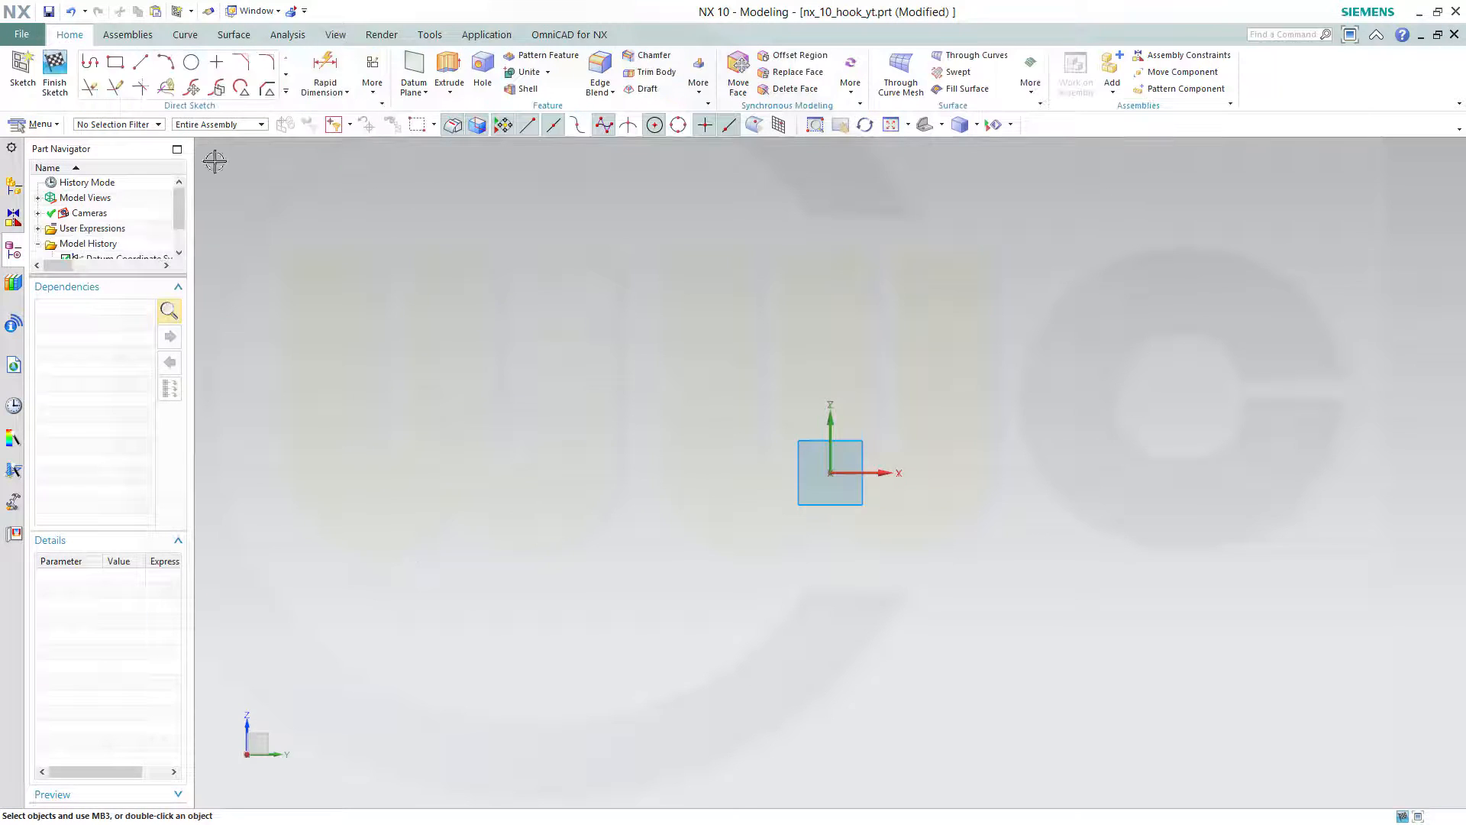
Draw two concentric circles centred on the sketch origin, about 39 mm and 71 mm in diameter.
click(190, 65)
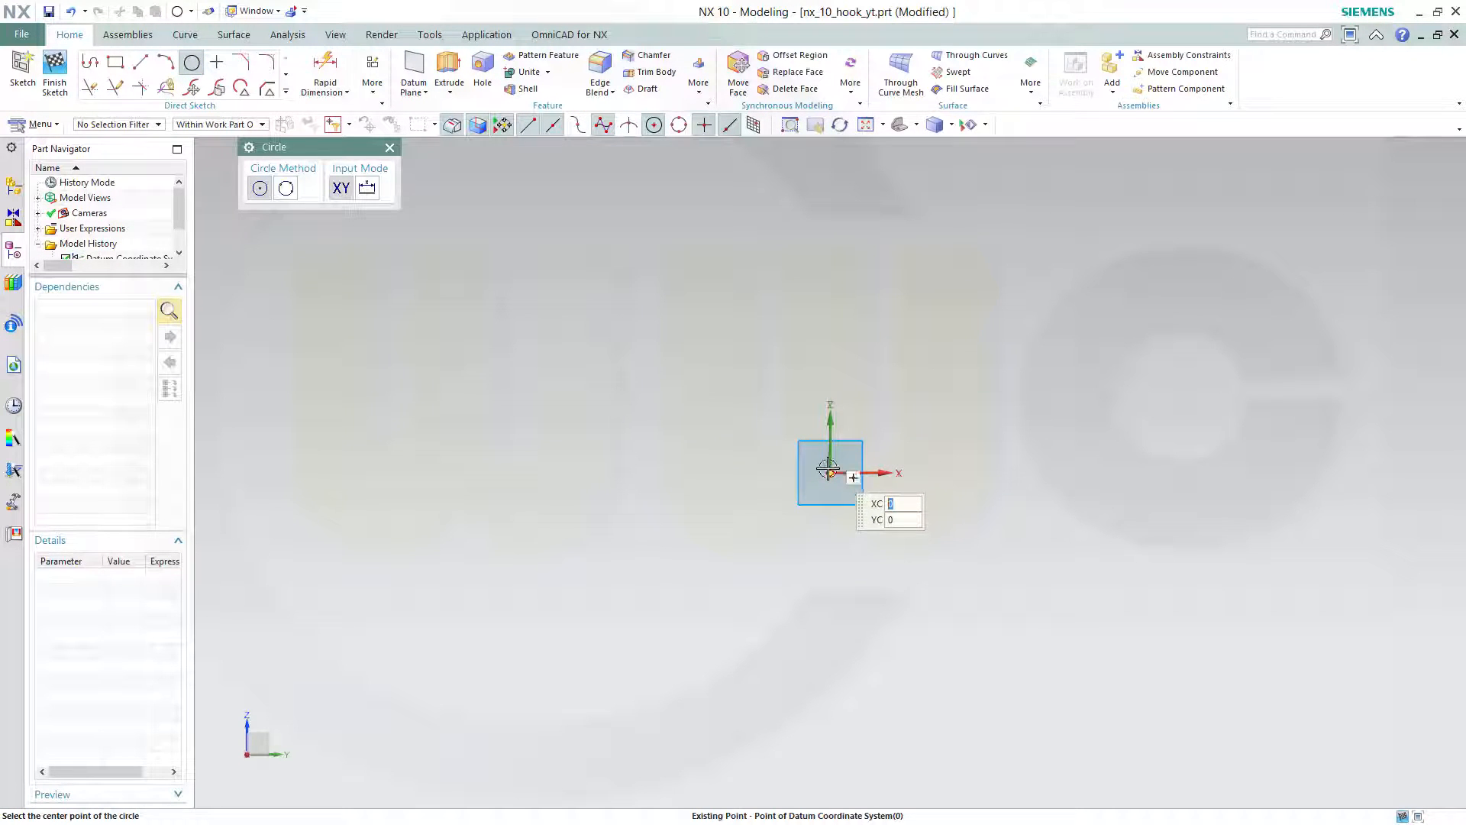
click(830, 475)
click(902, 496)
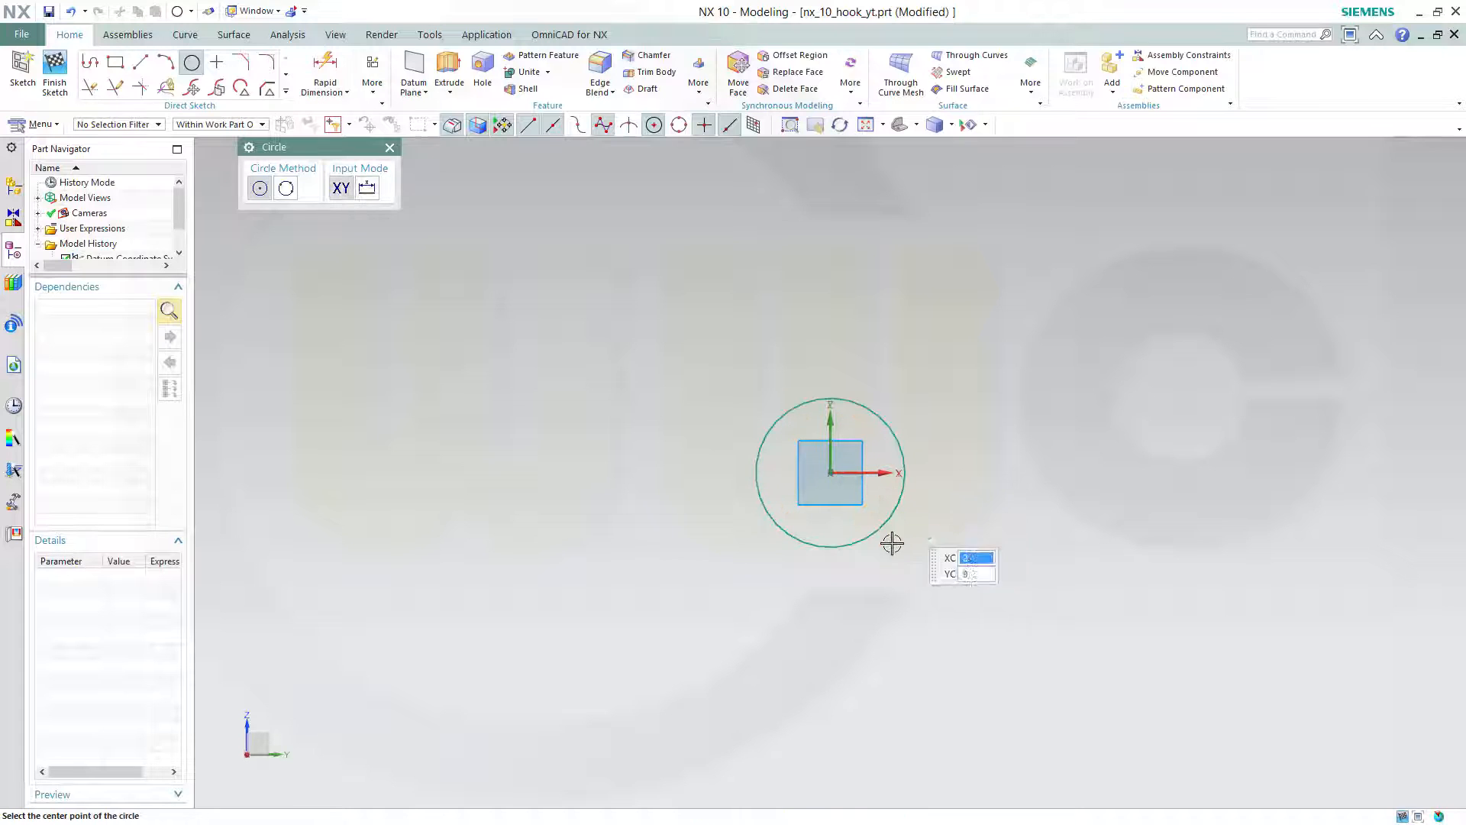
click(830, 472)
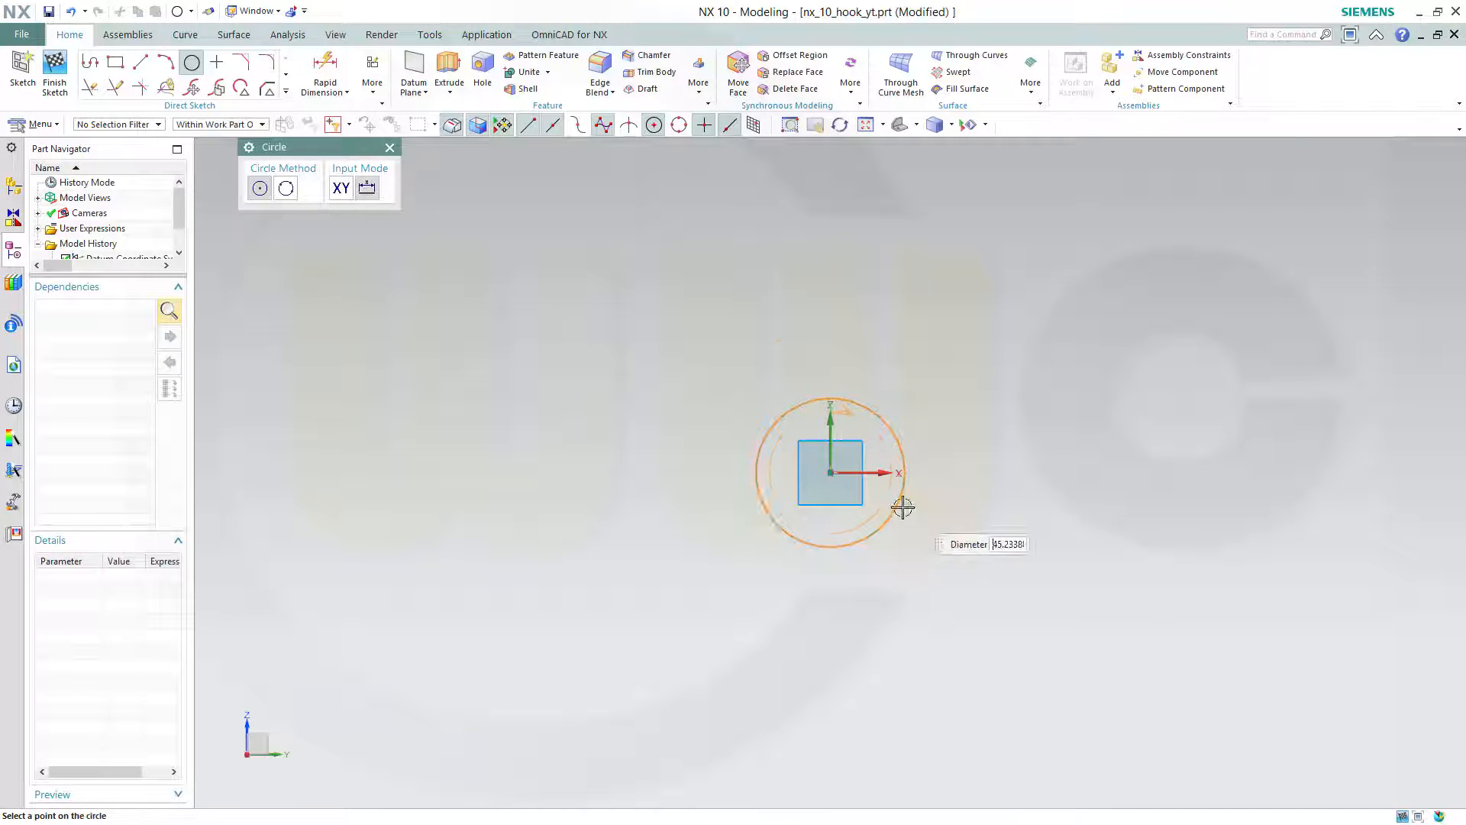
click(959, 523)
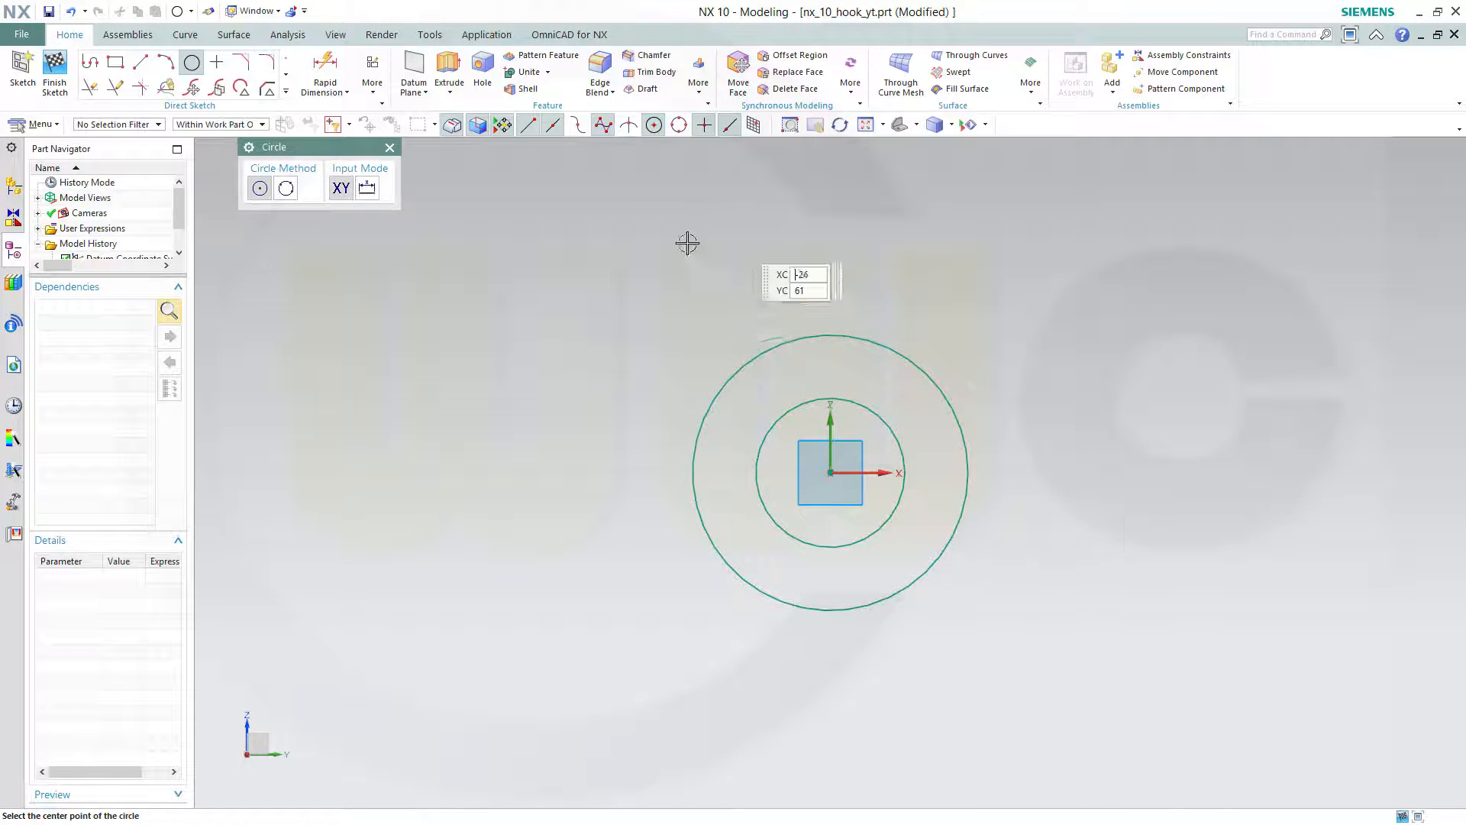
Draw a third circle about 17 mm in diameter, above and well to the negative-X side of the concentric circles.
click(547, 251)
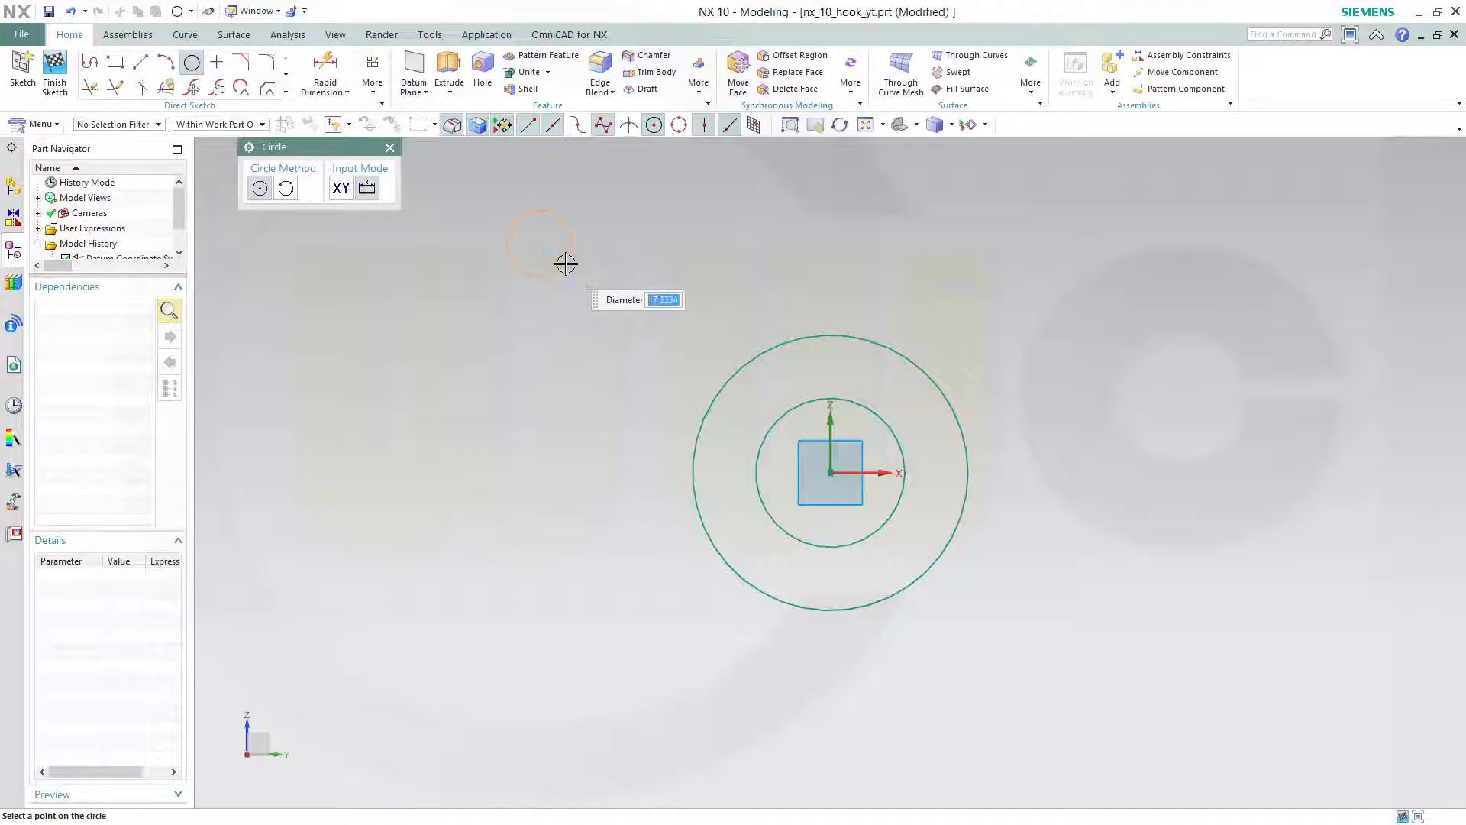
click(567, 262)
key(Escape)
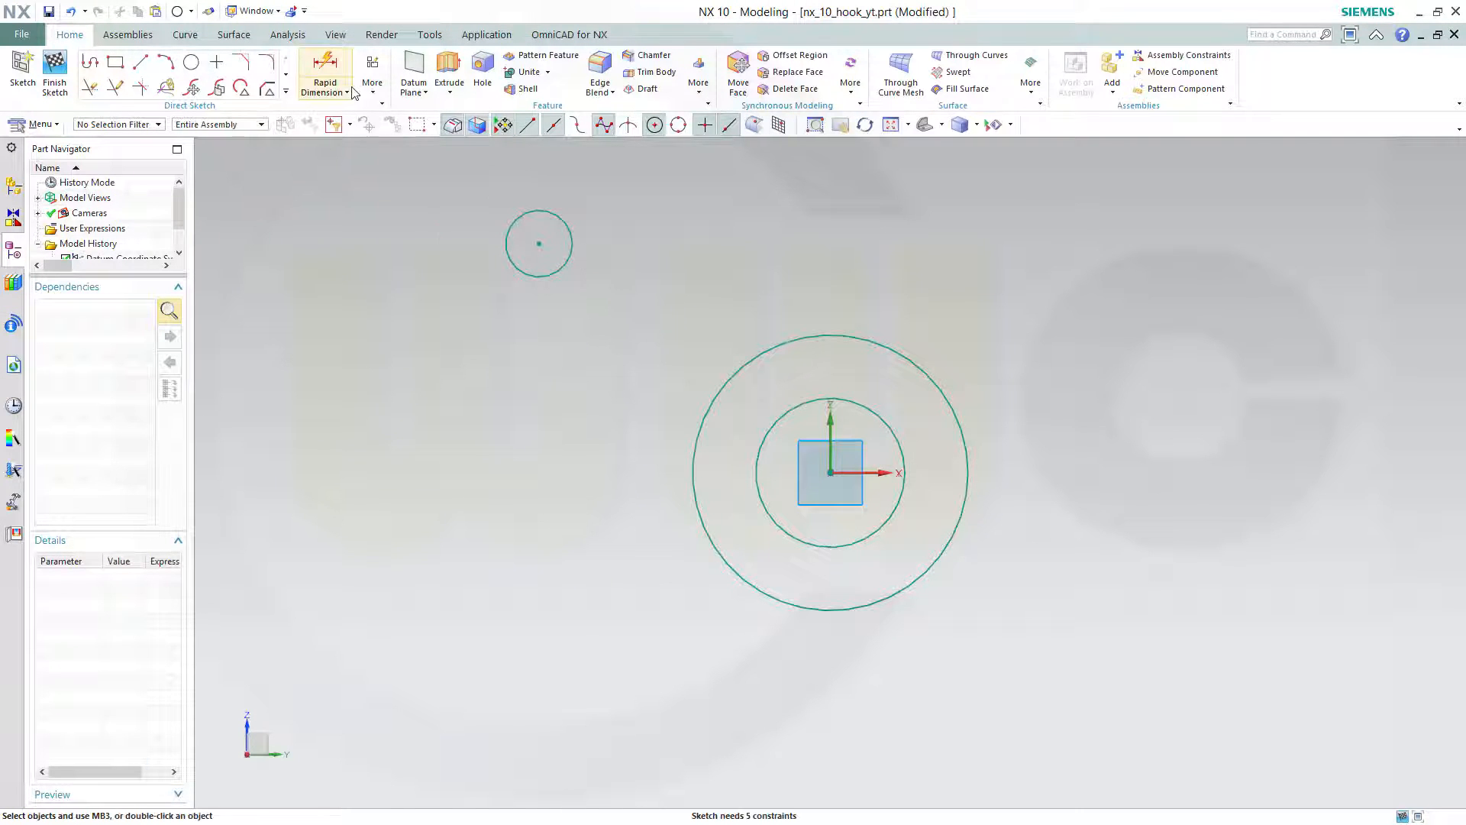
Add radial dimensions to the concentric circles, setting the inner diameter to 17 mm and the outer diameter to 45 mm.
click(347, 92)
click(344, 161)
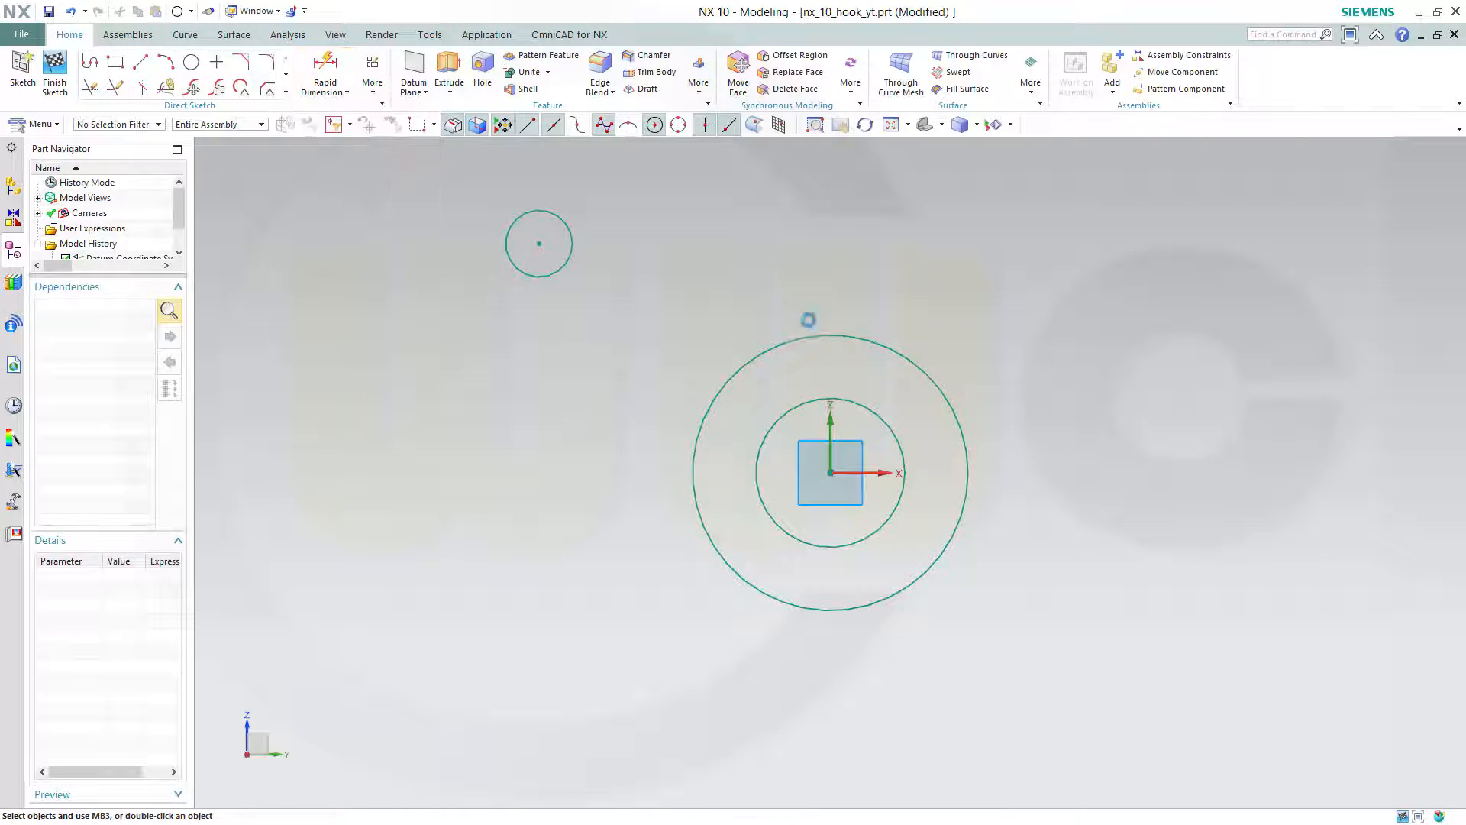
click(903, 462)
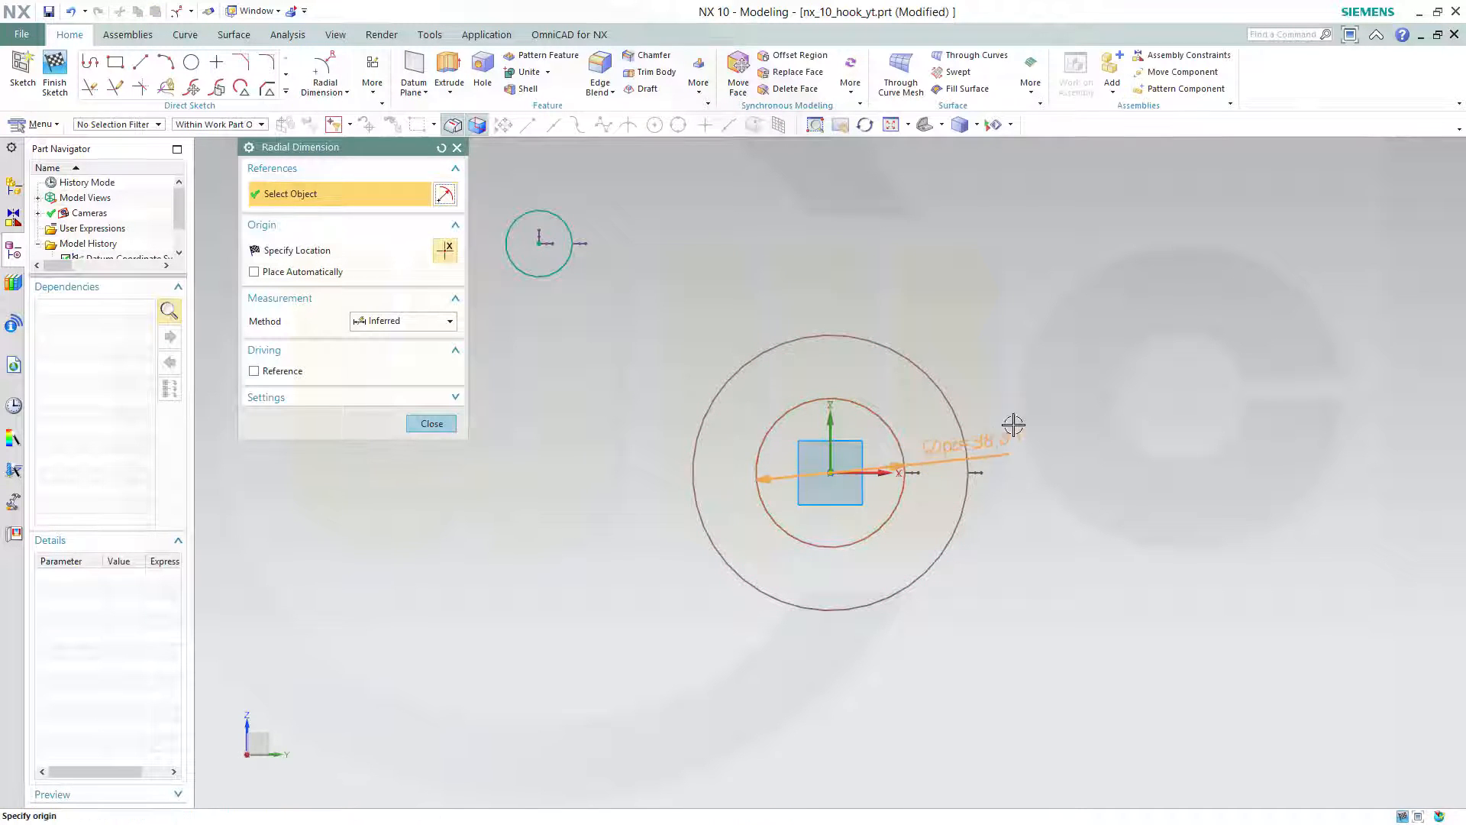
click(1082, 390)
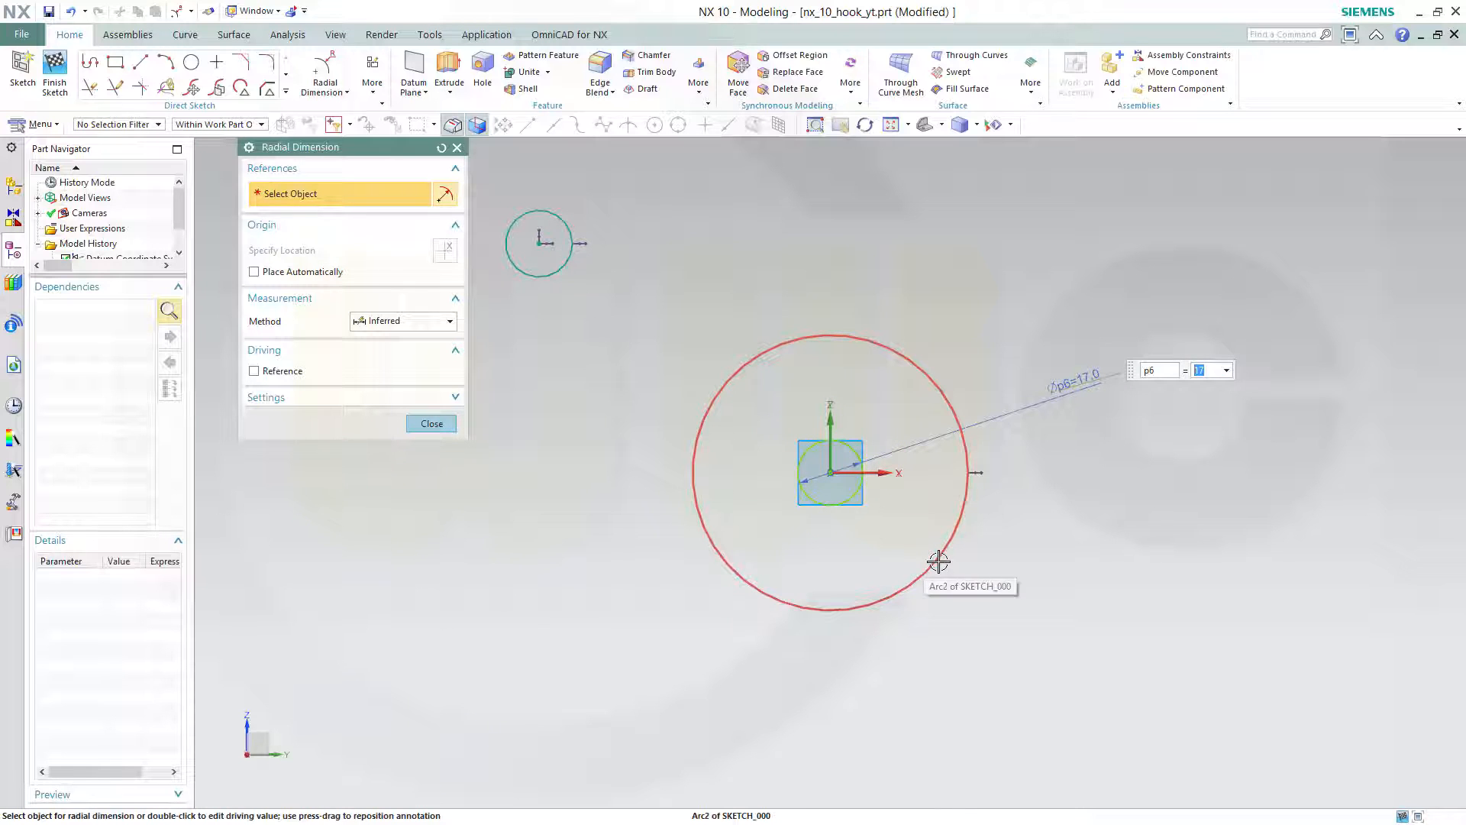
click(939, 562)
click(1100, 511)
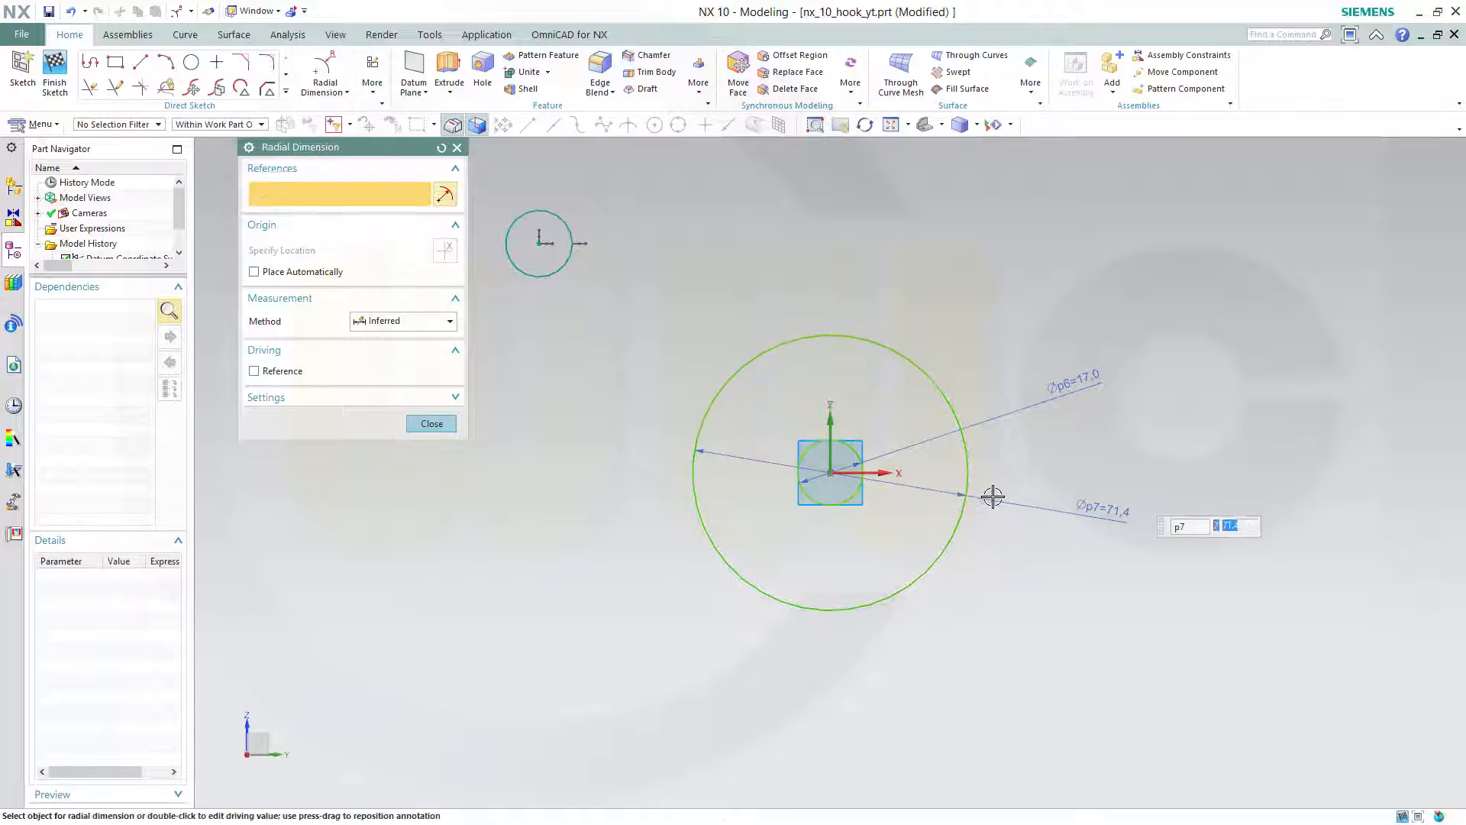
text(4)
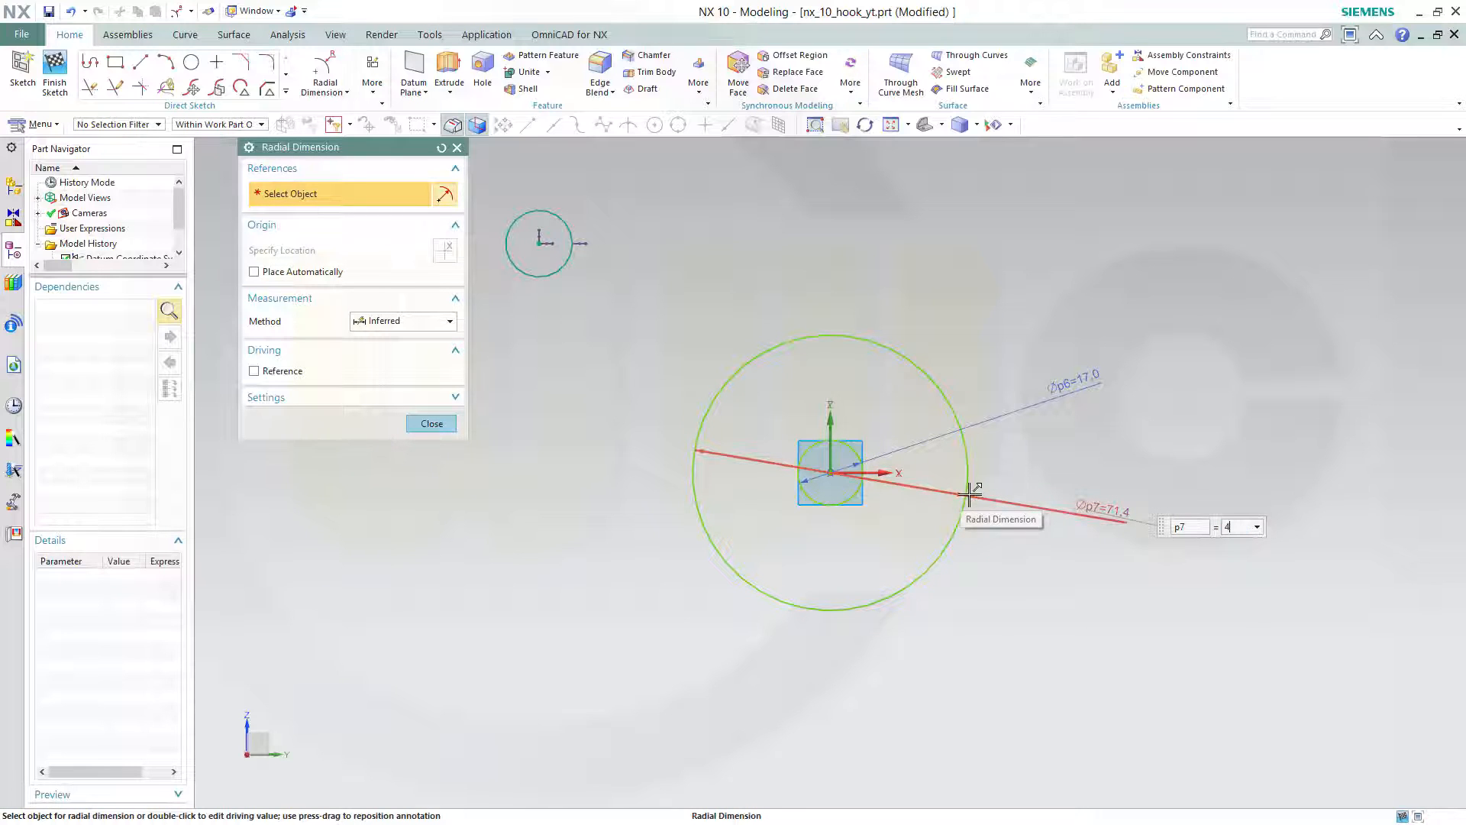
text(5)
key(Return)
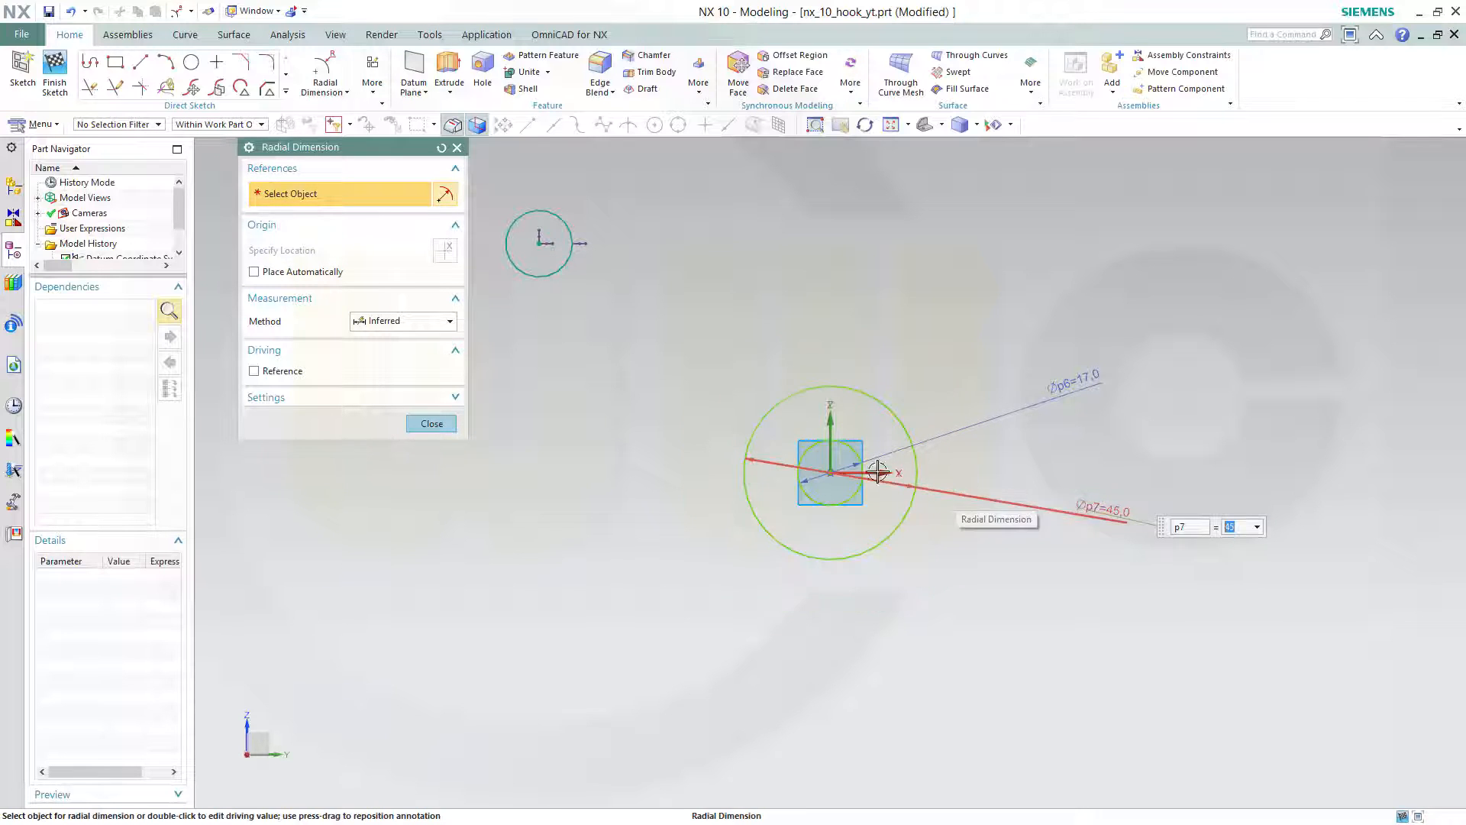
Dimension the small separate circle with a diameter of 8 mm.
click(570, 255)
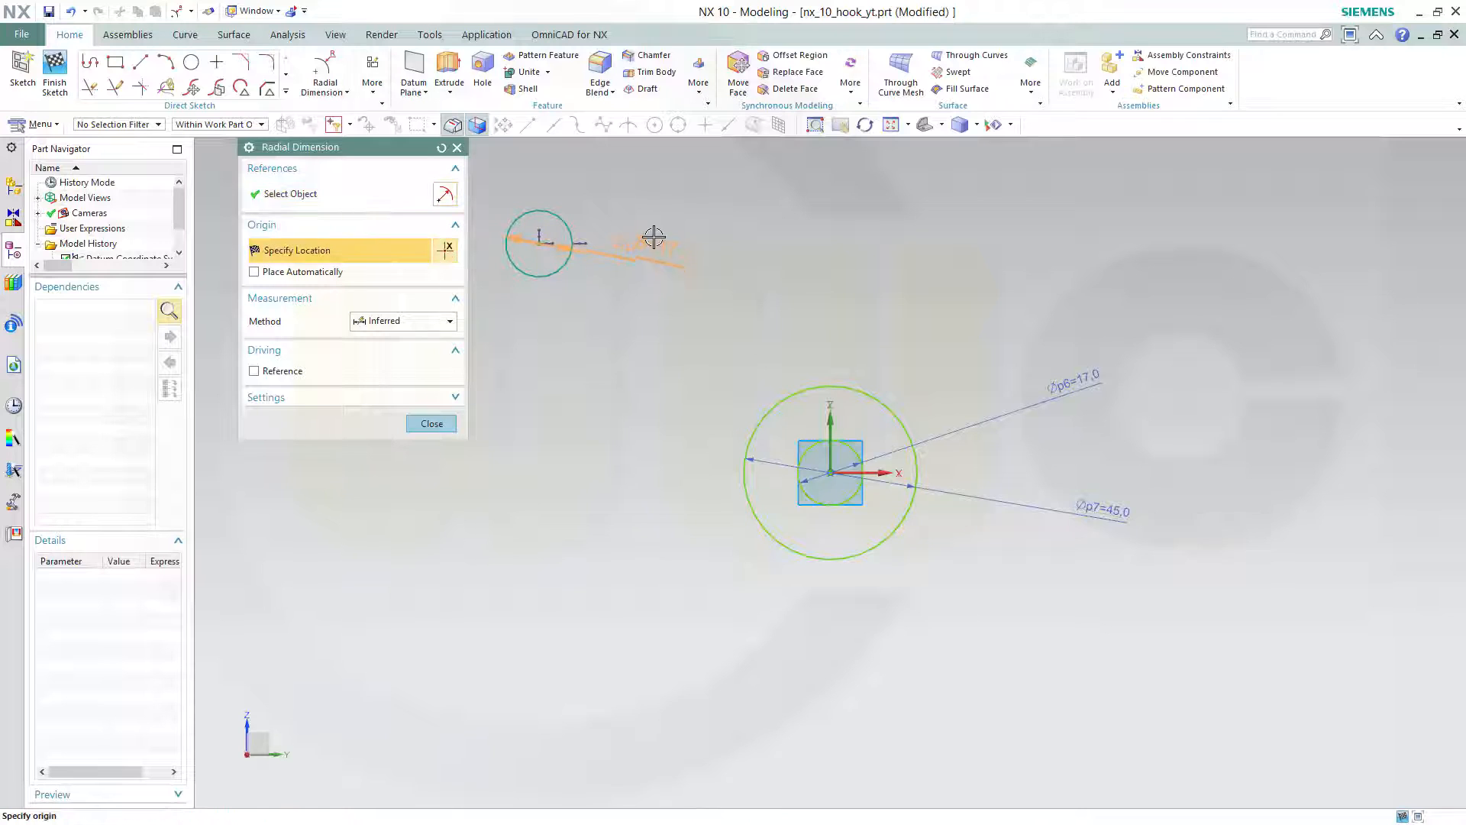
click(647, 224)
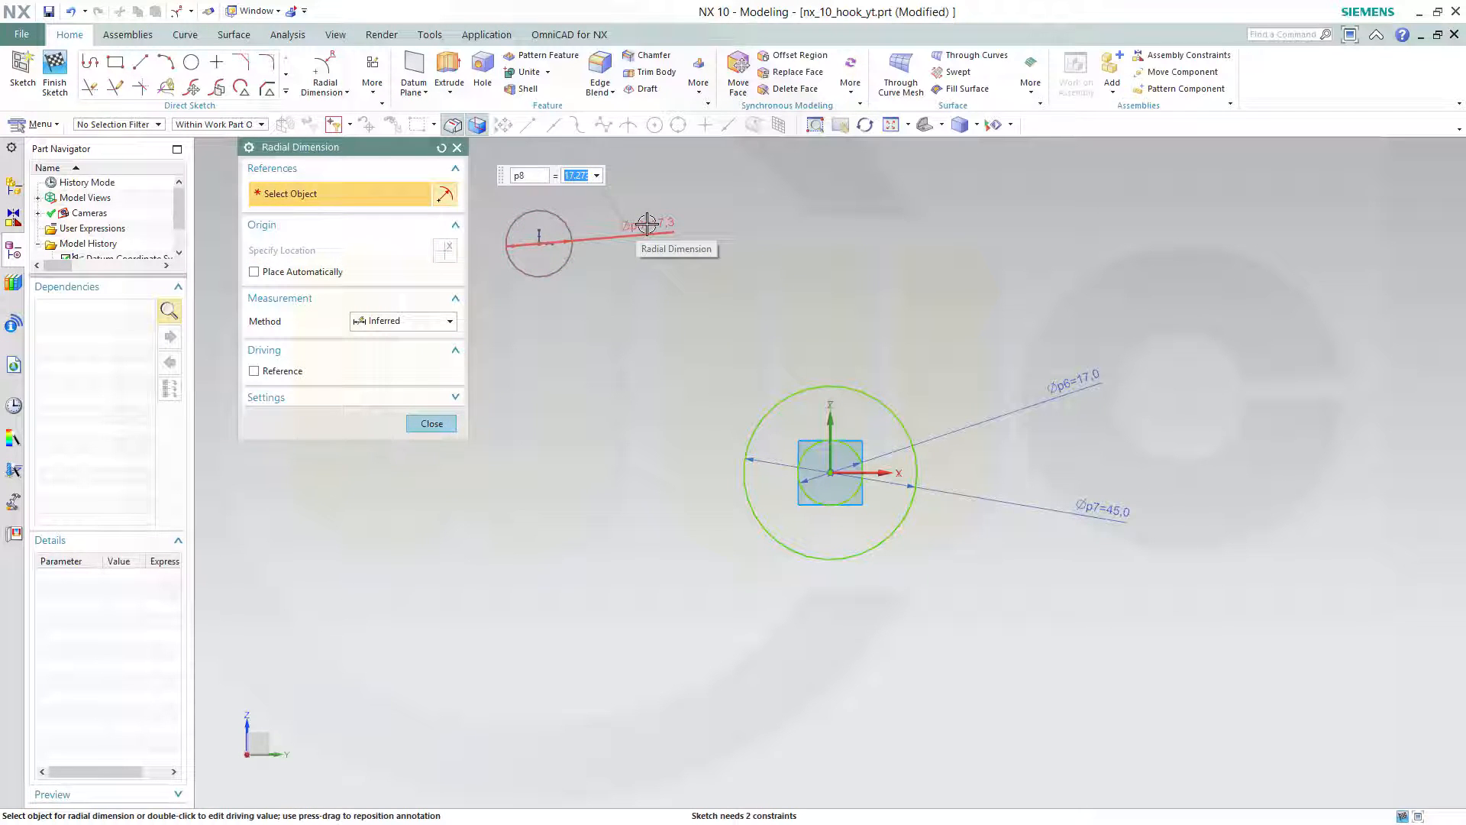
key(Return)
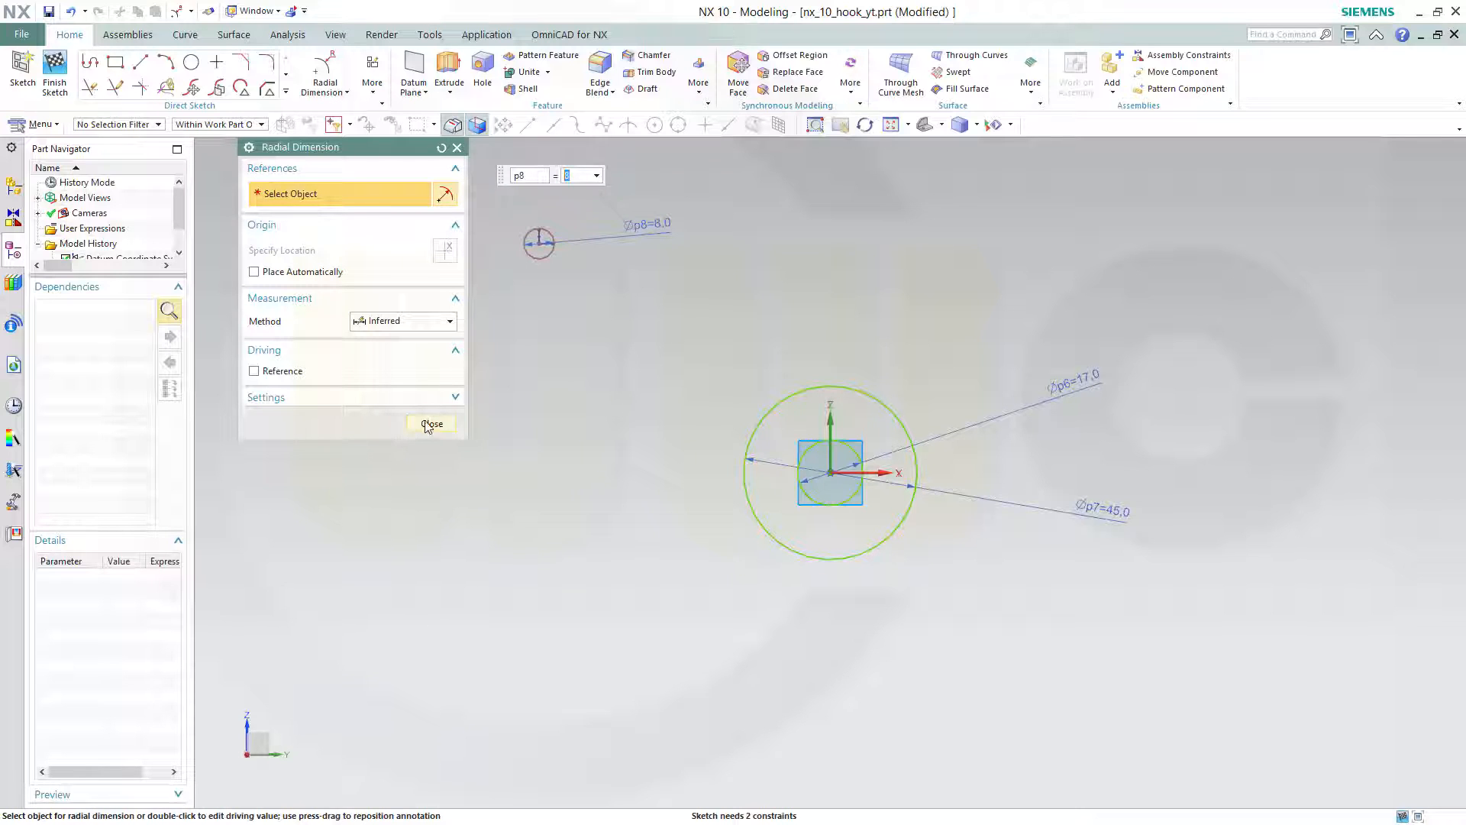
click(430, 424)
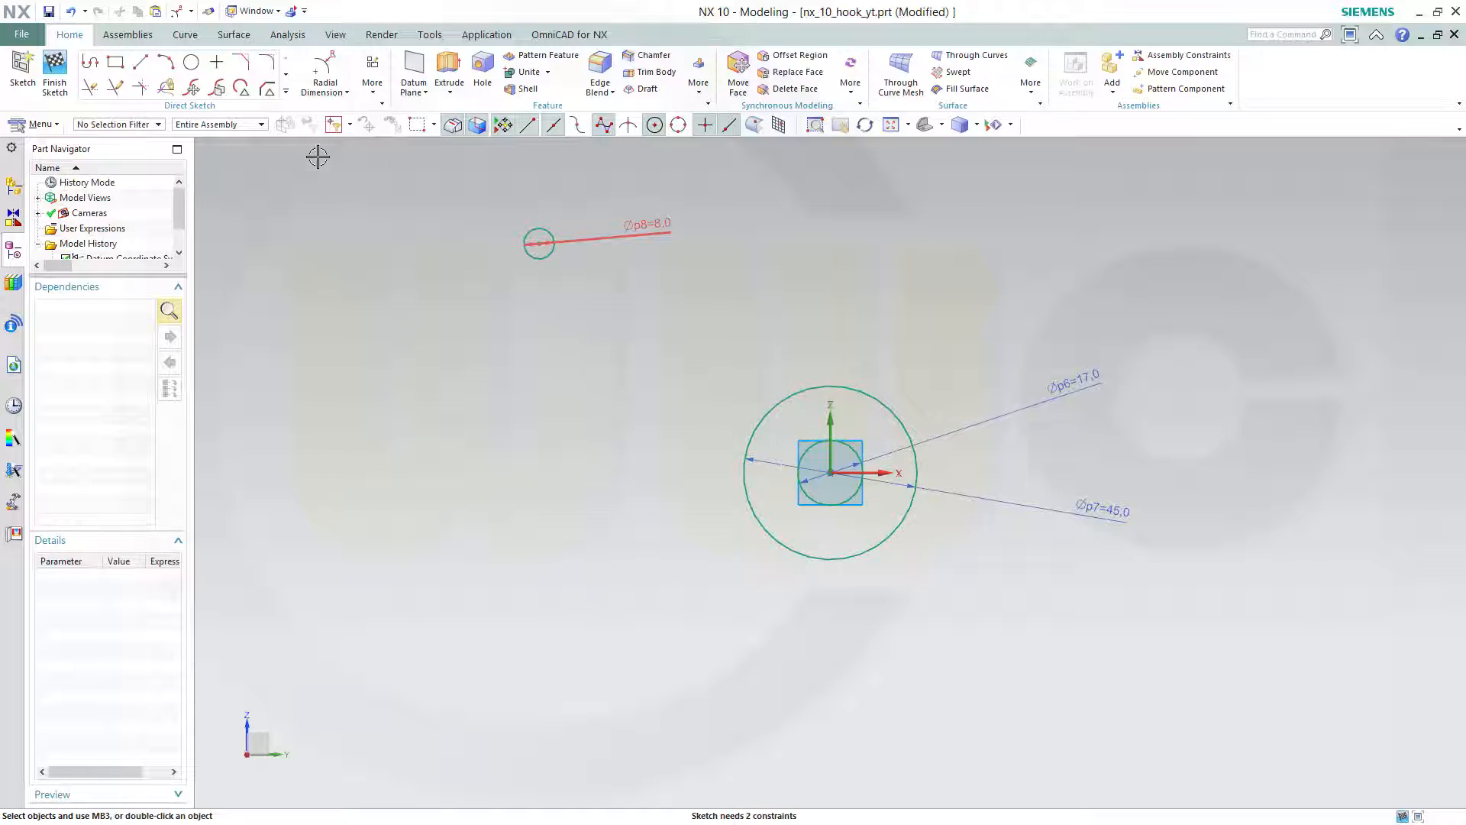
Set the 8 mm circle's centre 40 mm vertically above the origin with a linear dimension and shift the circle horizontally toward the concentric circles.
click(347, 94)
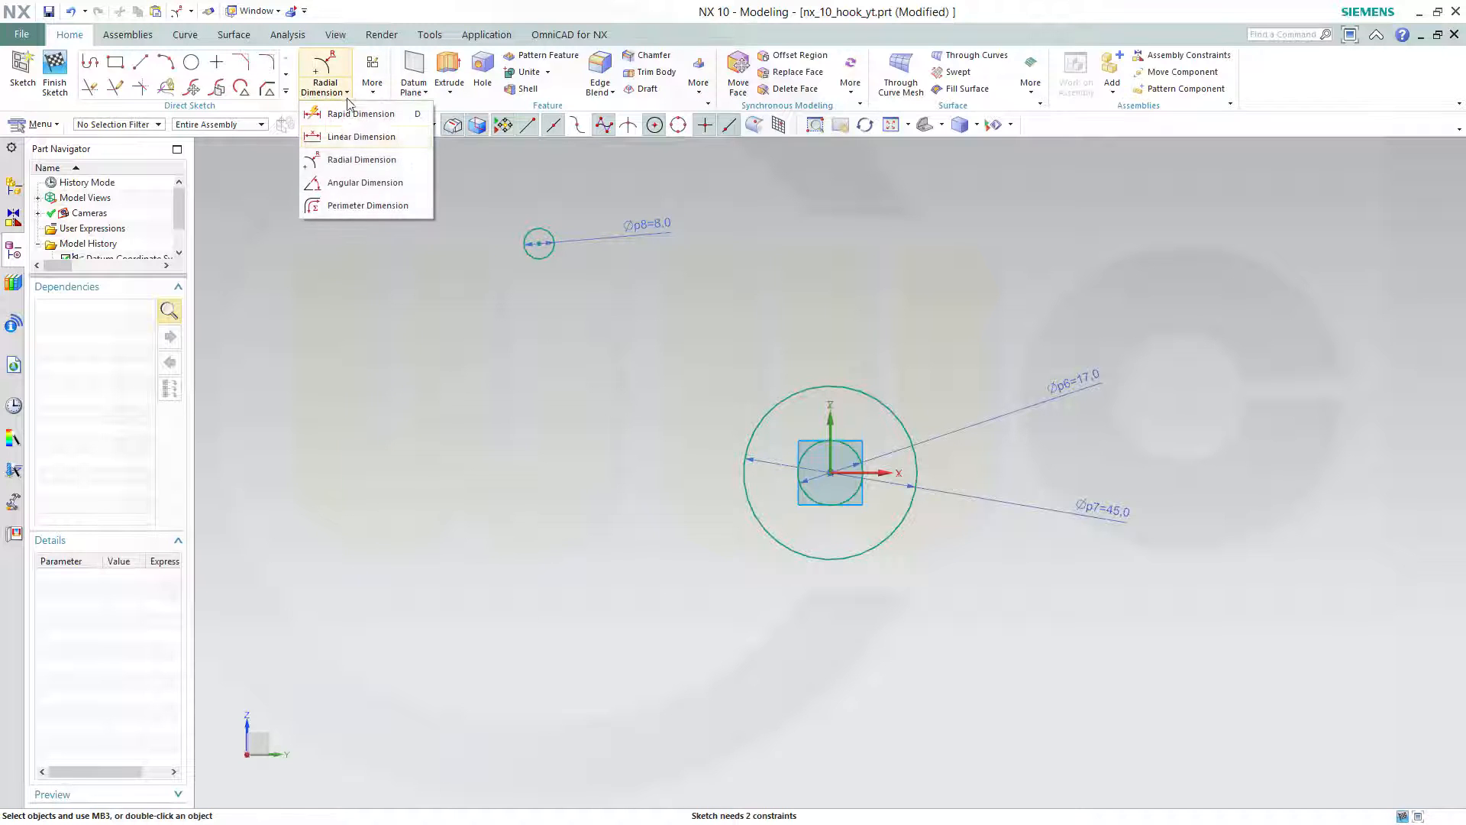
click(361, 137)
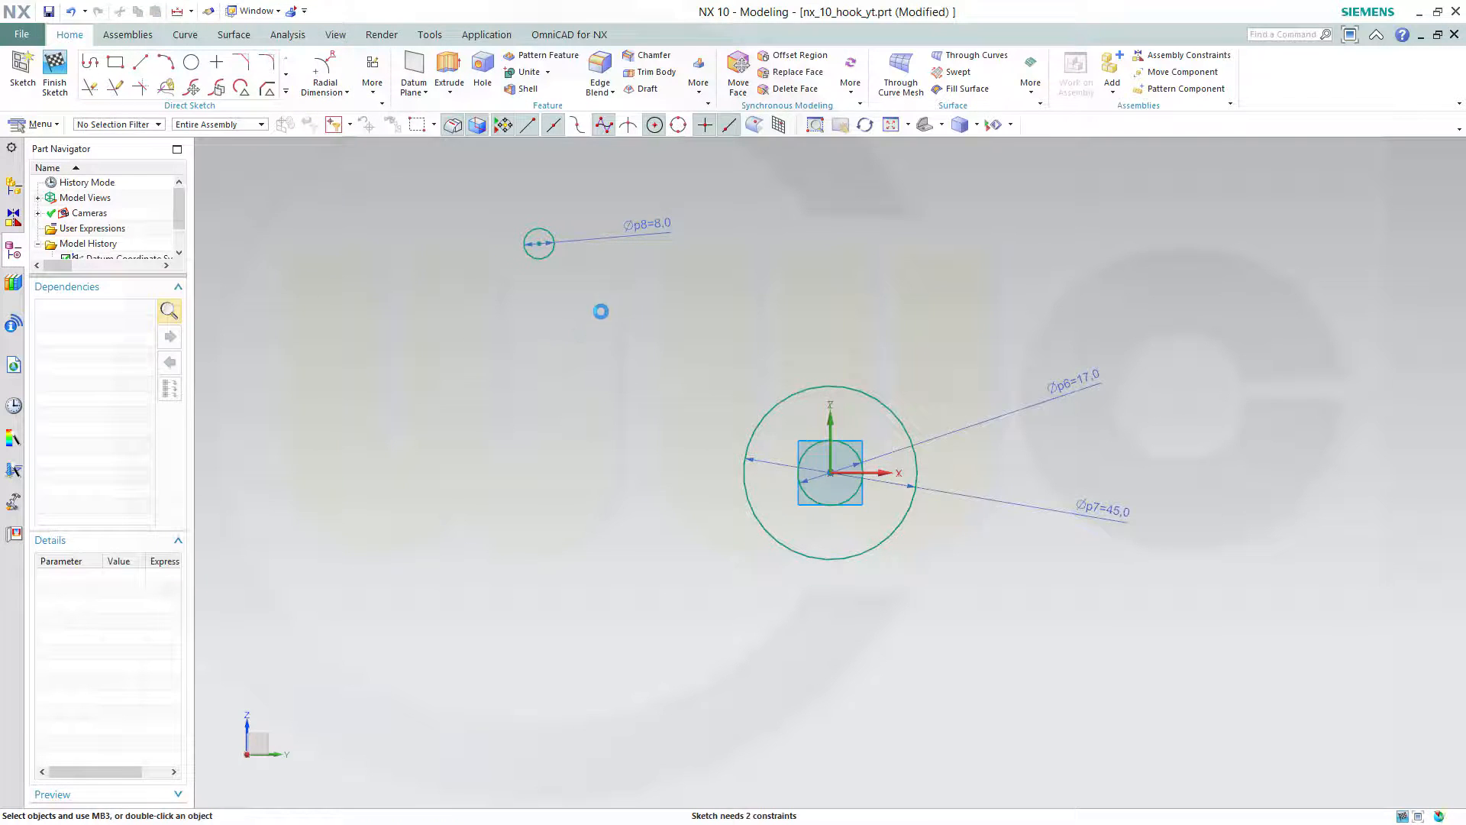
click(539, 244)
click(825, 480)
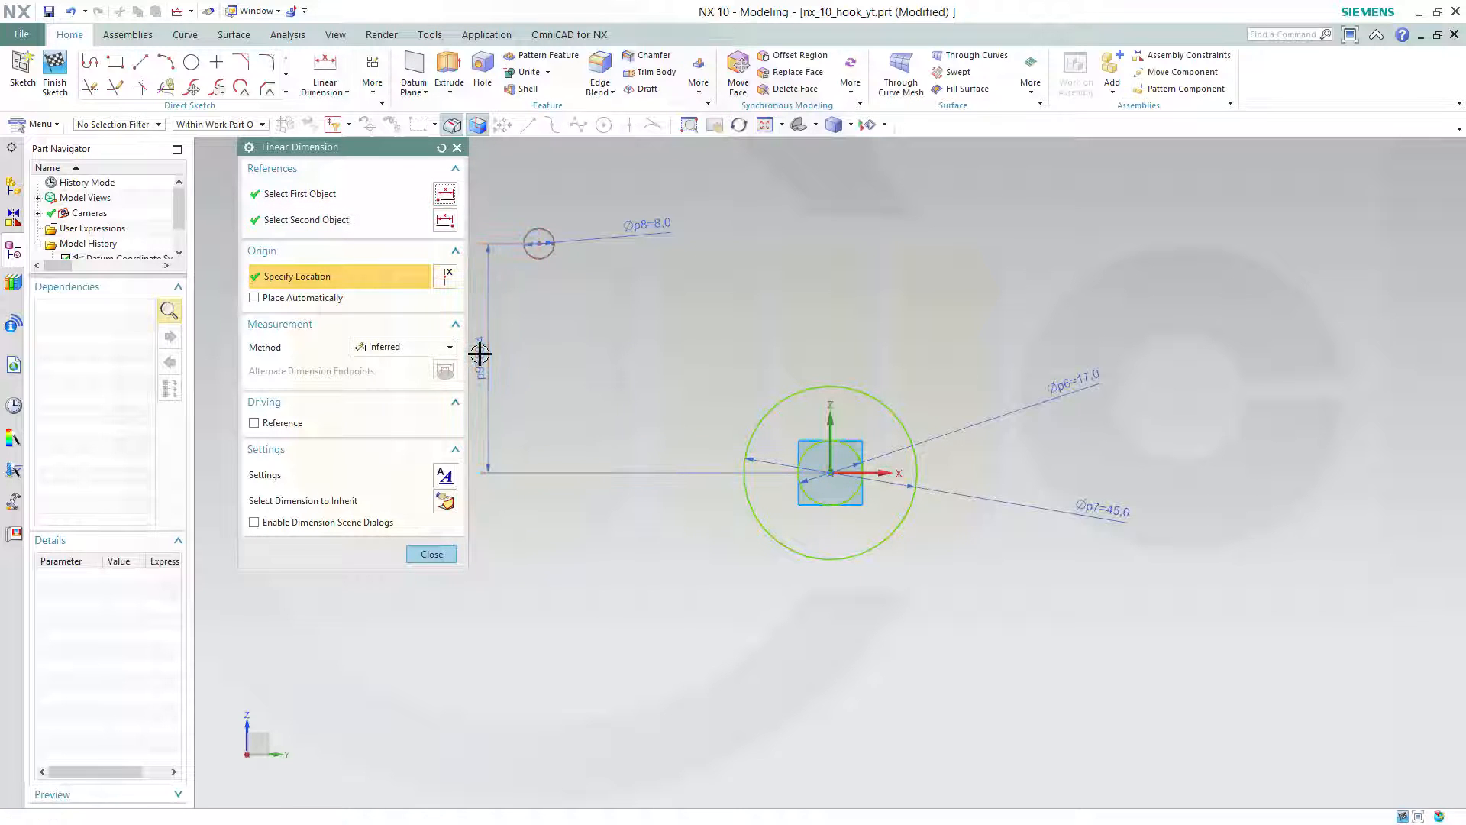
click(481, 350)
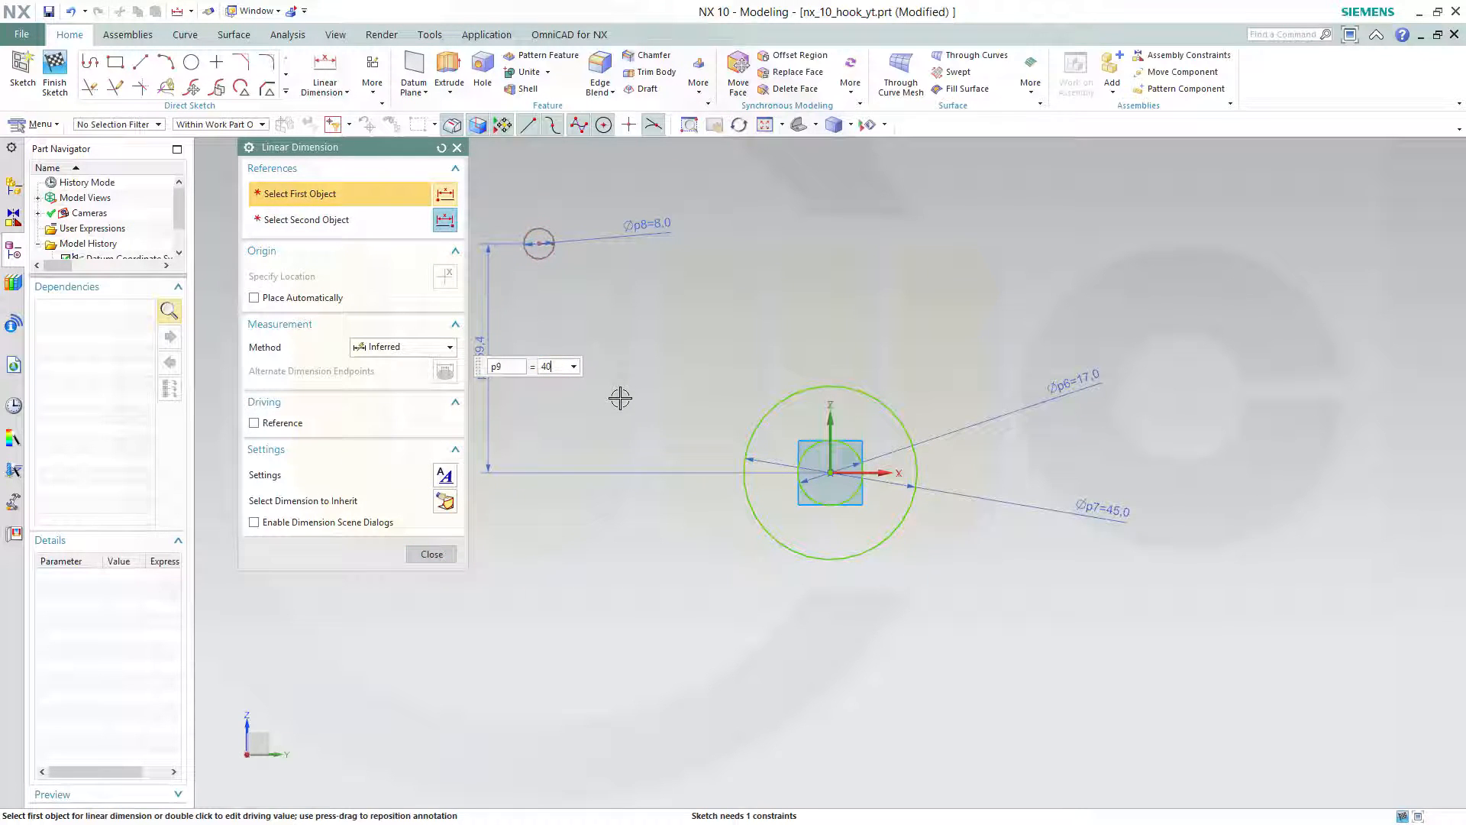
text(40)
key(Return)
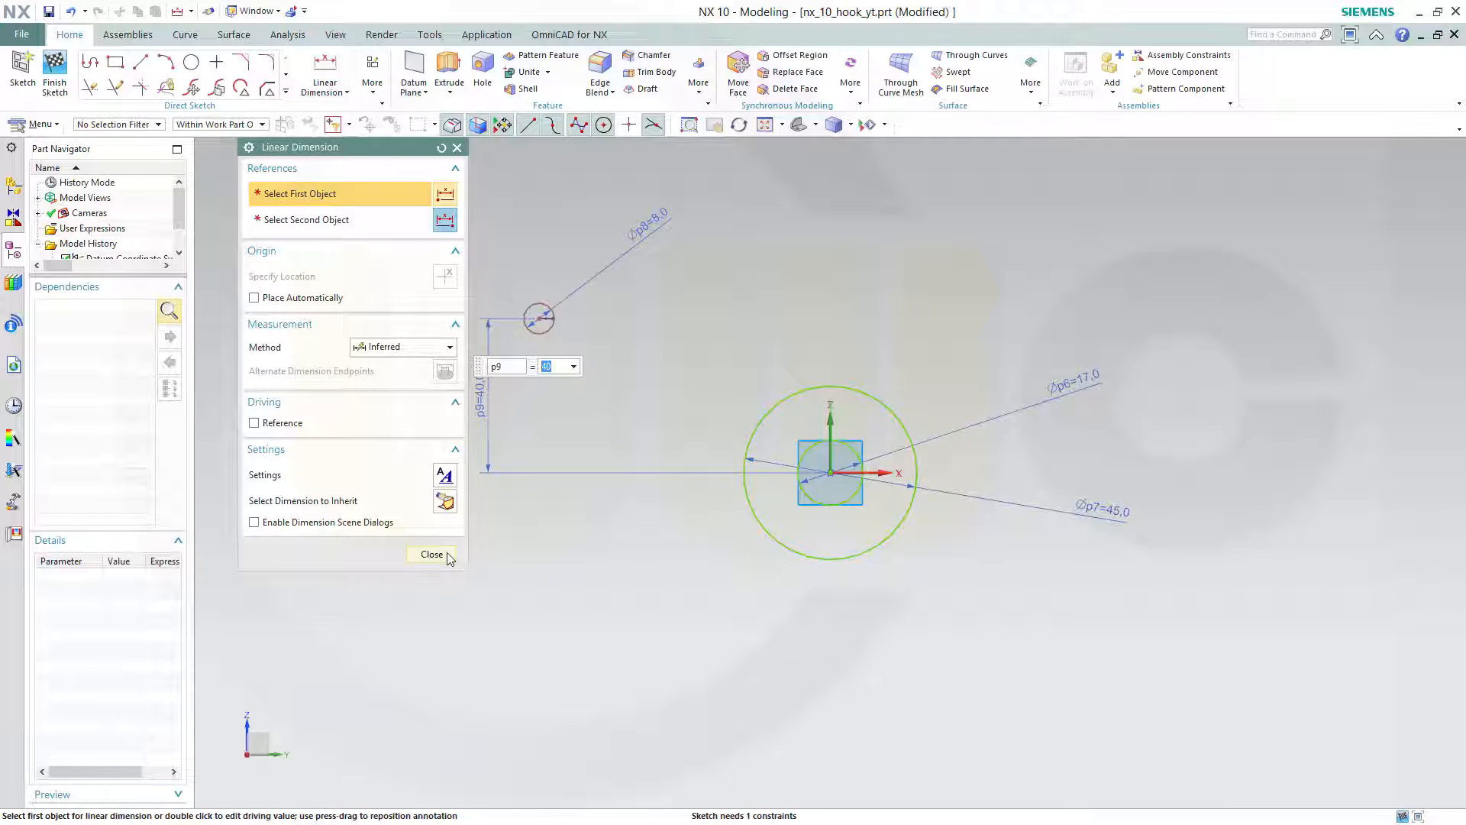
click(448, 558)
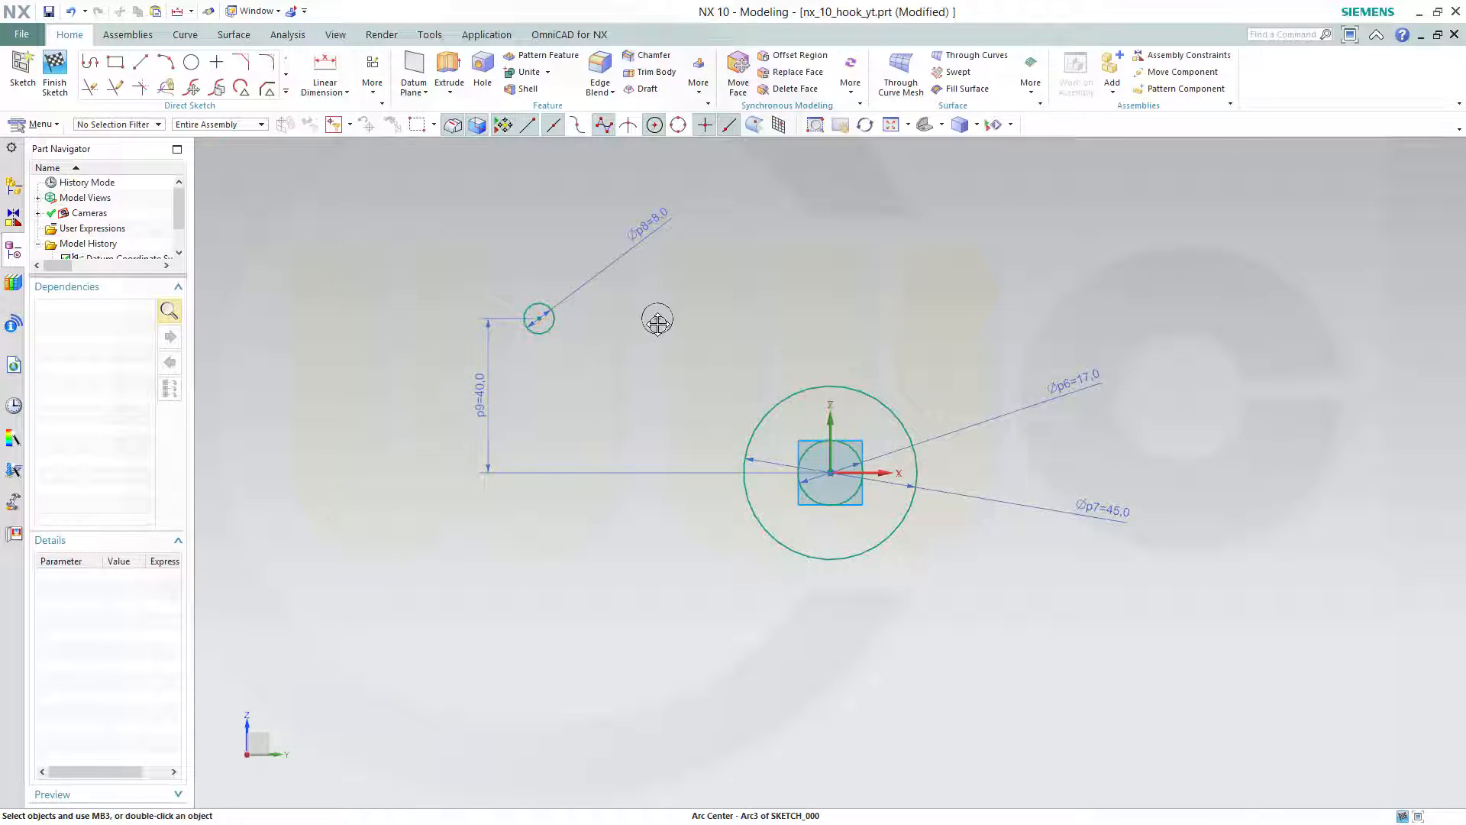
drag(658, 321, 657, 319)
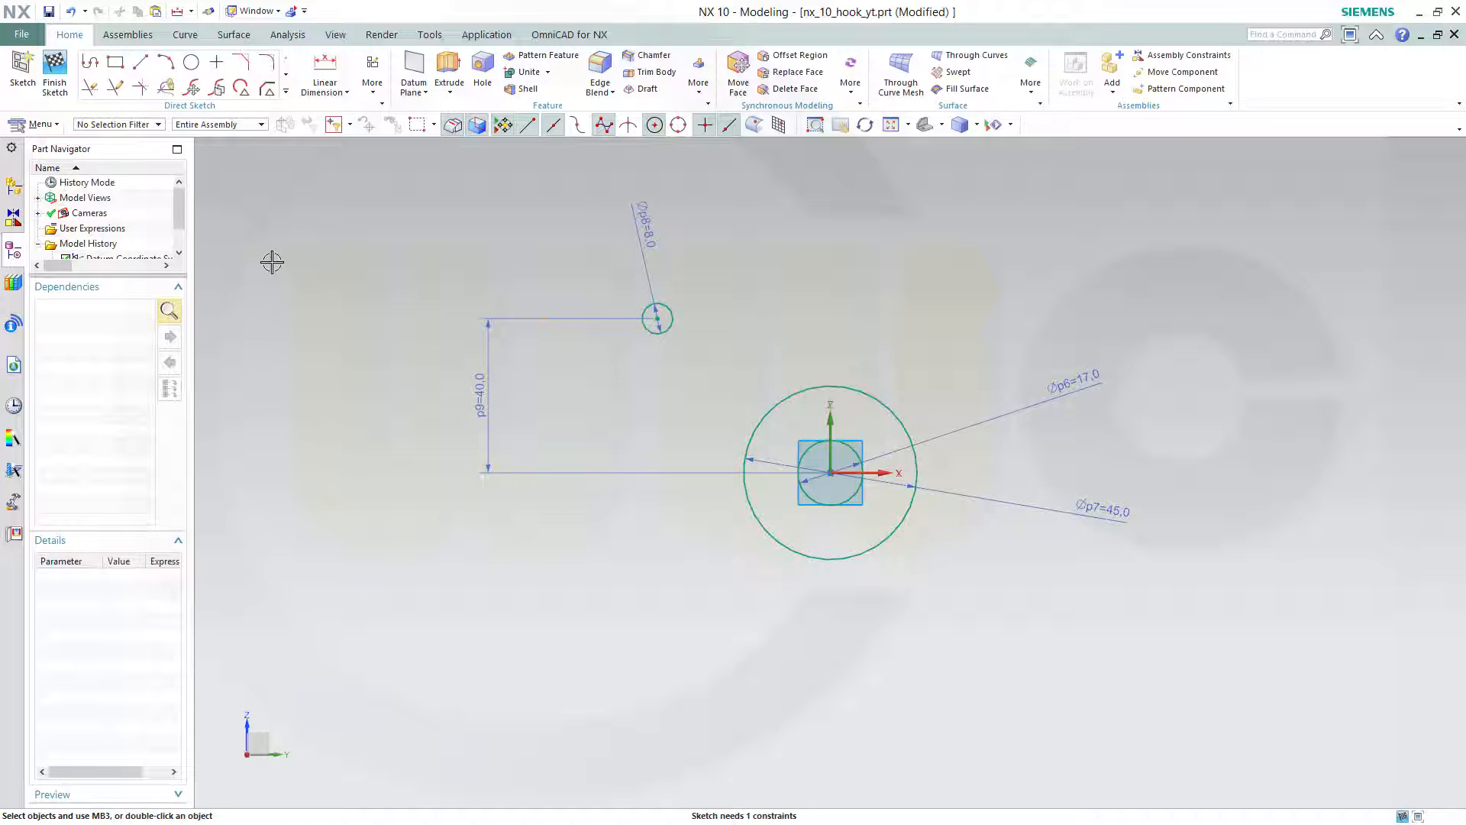
Draw a large circle to the negative-X side of the existing geometry and a smaller off-centre circle overlapping its interior.
click(191, 62)
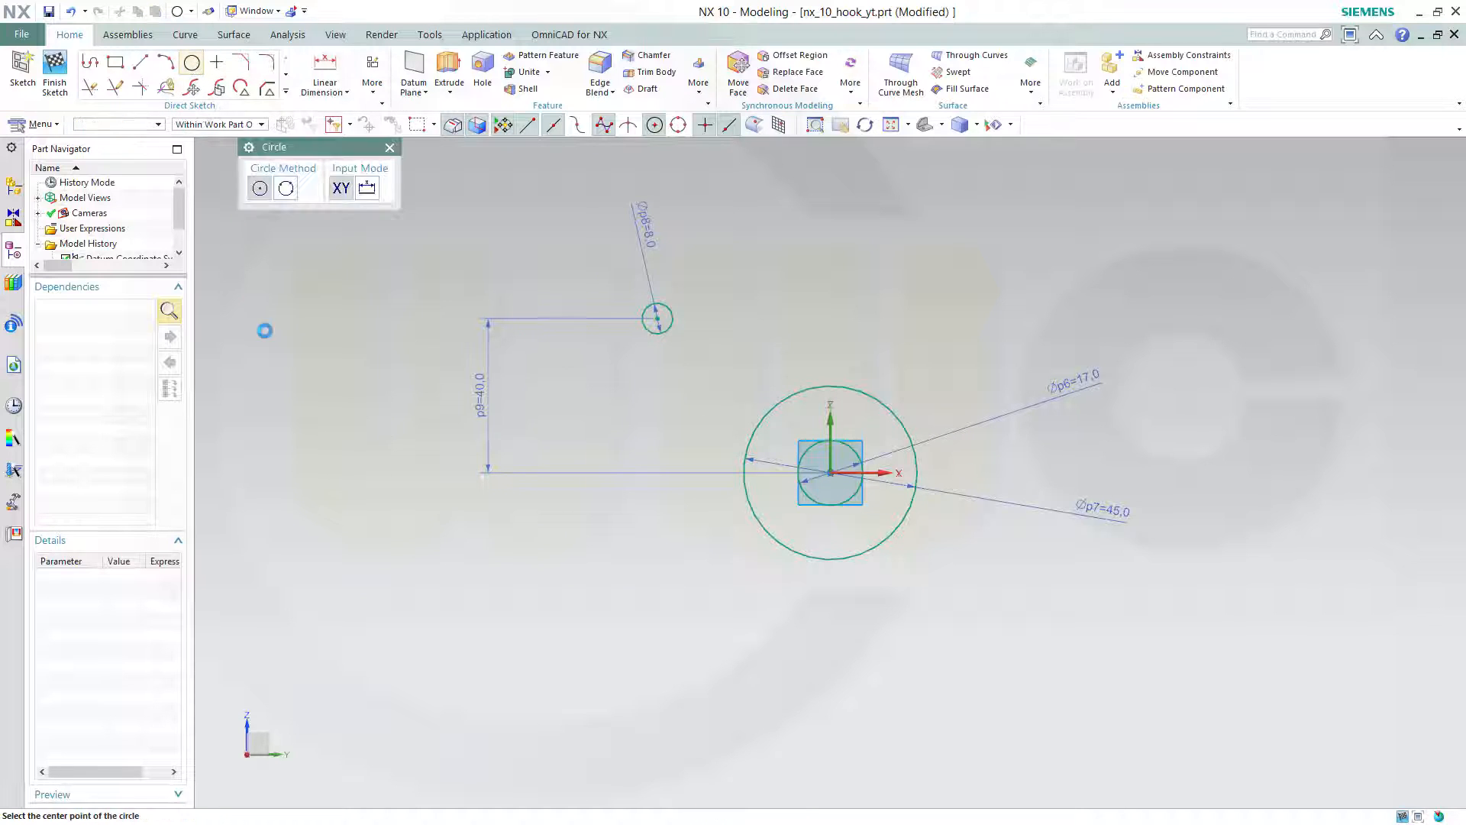
click(325, 463)
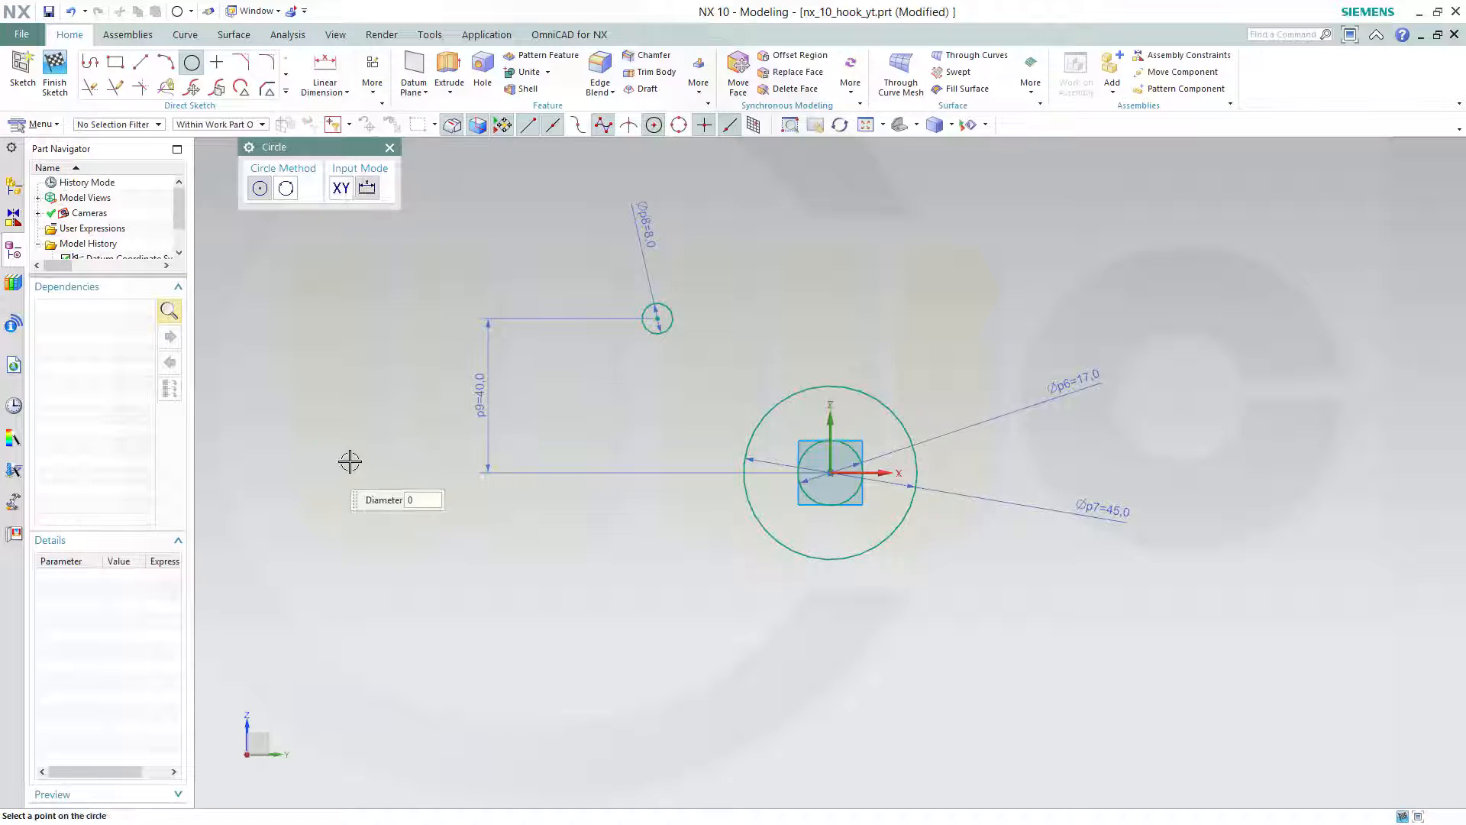
click(508, 450)
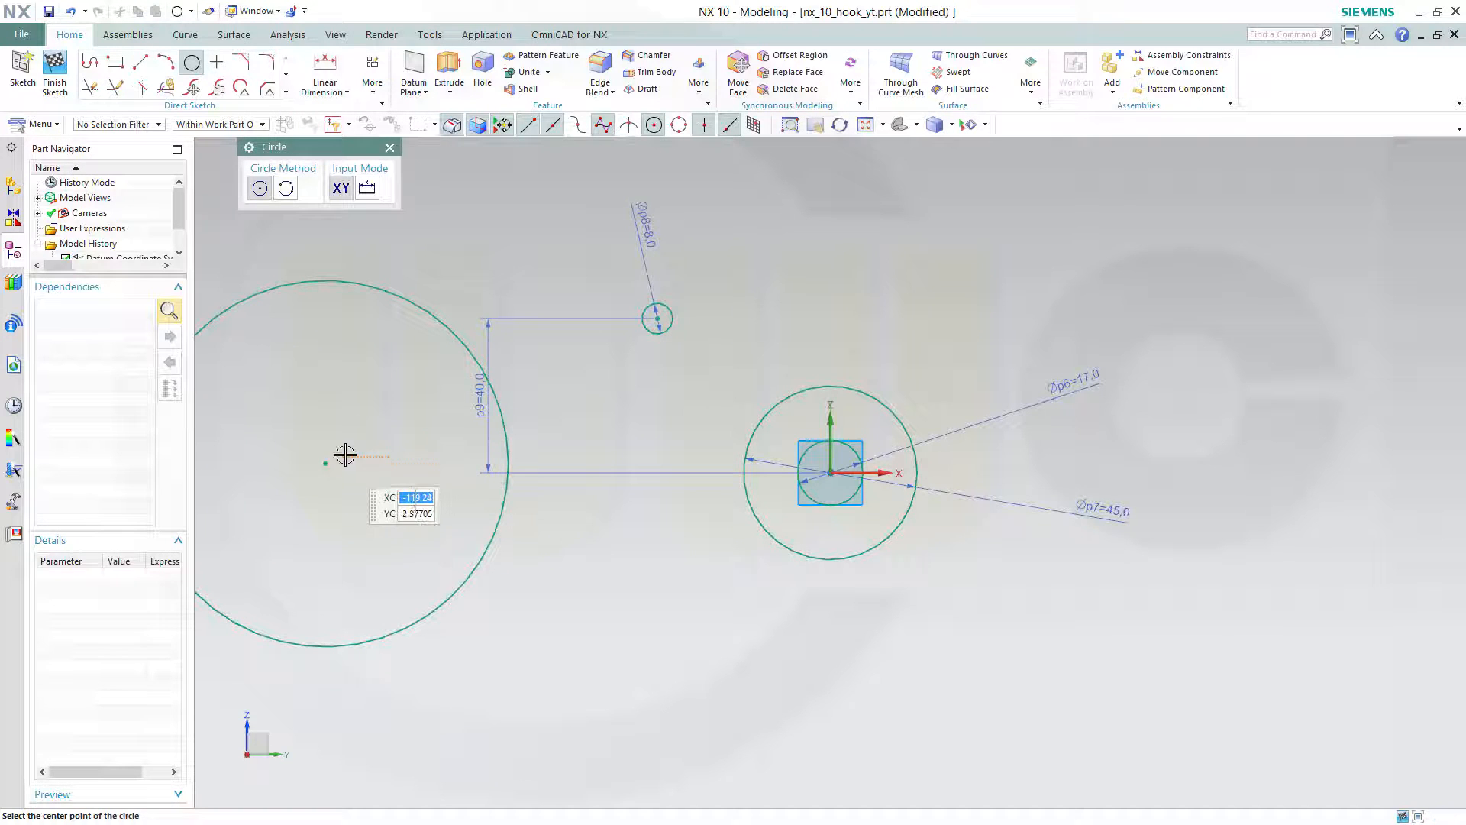
click(243, 485)
click(341, 489)
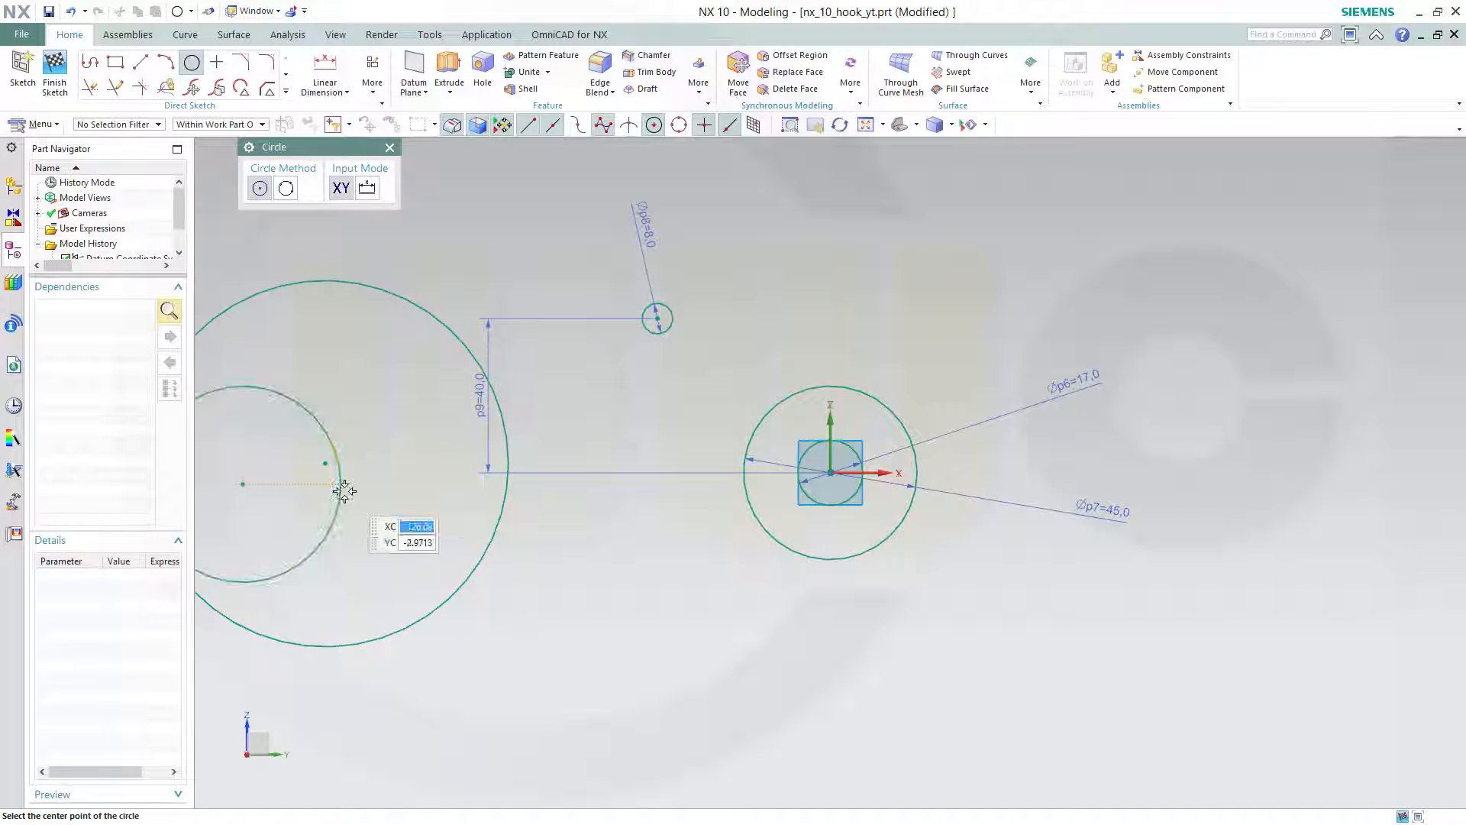
mouse_move(387, 520)
middle_down()
mouse_move(514, 491)
mouse_move(412, 501)
middle_up()
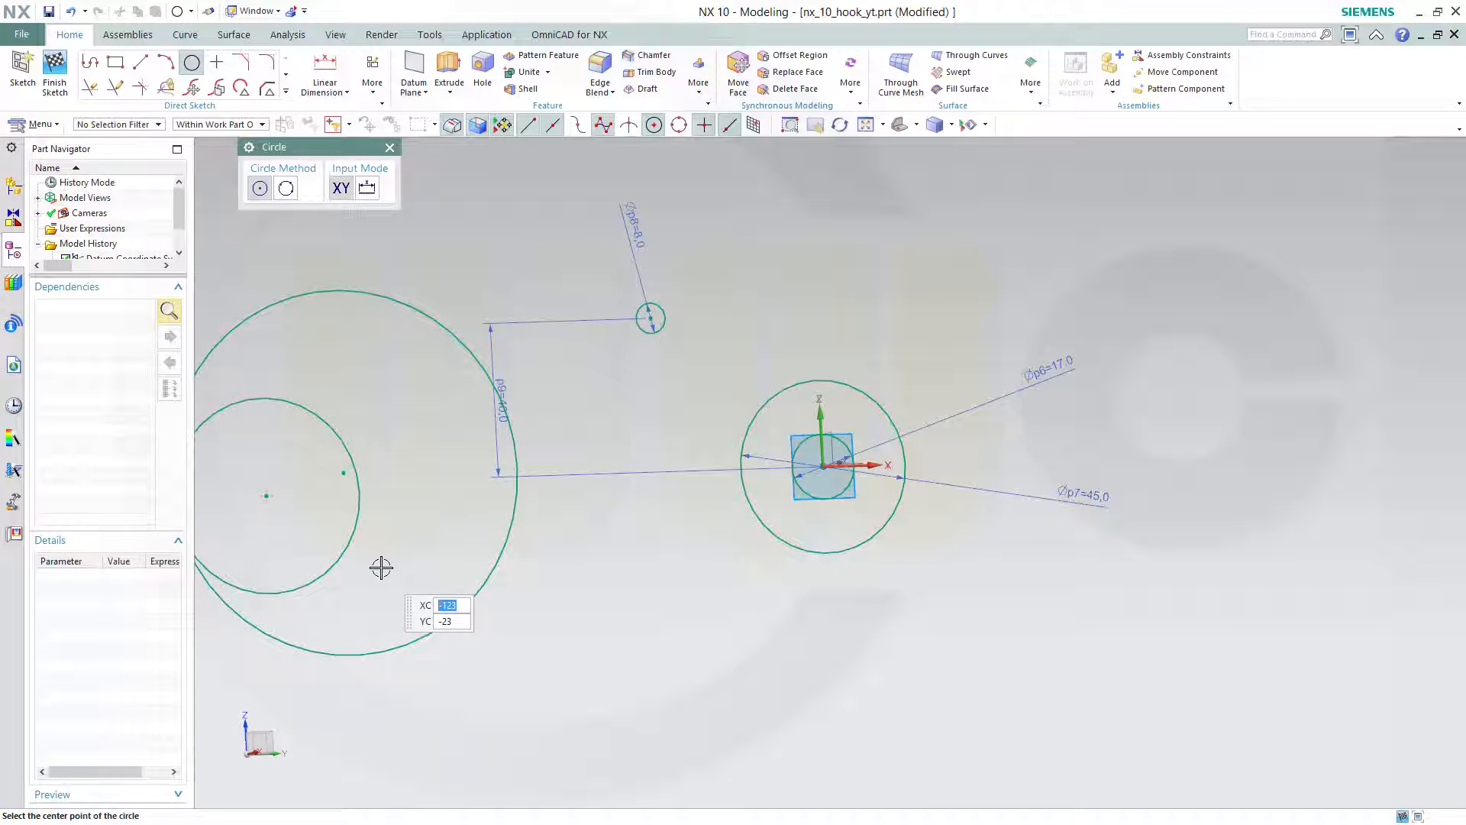
shift+middle_drag(381, 567, 611, 569)
scroll(427, 589, up, 1)
key(Escape)
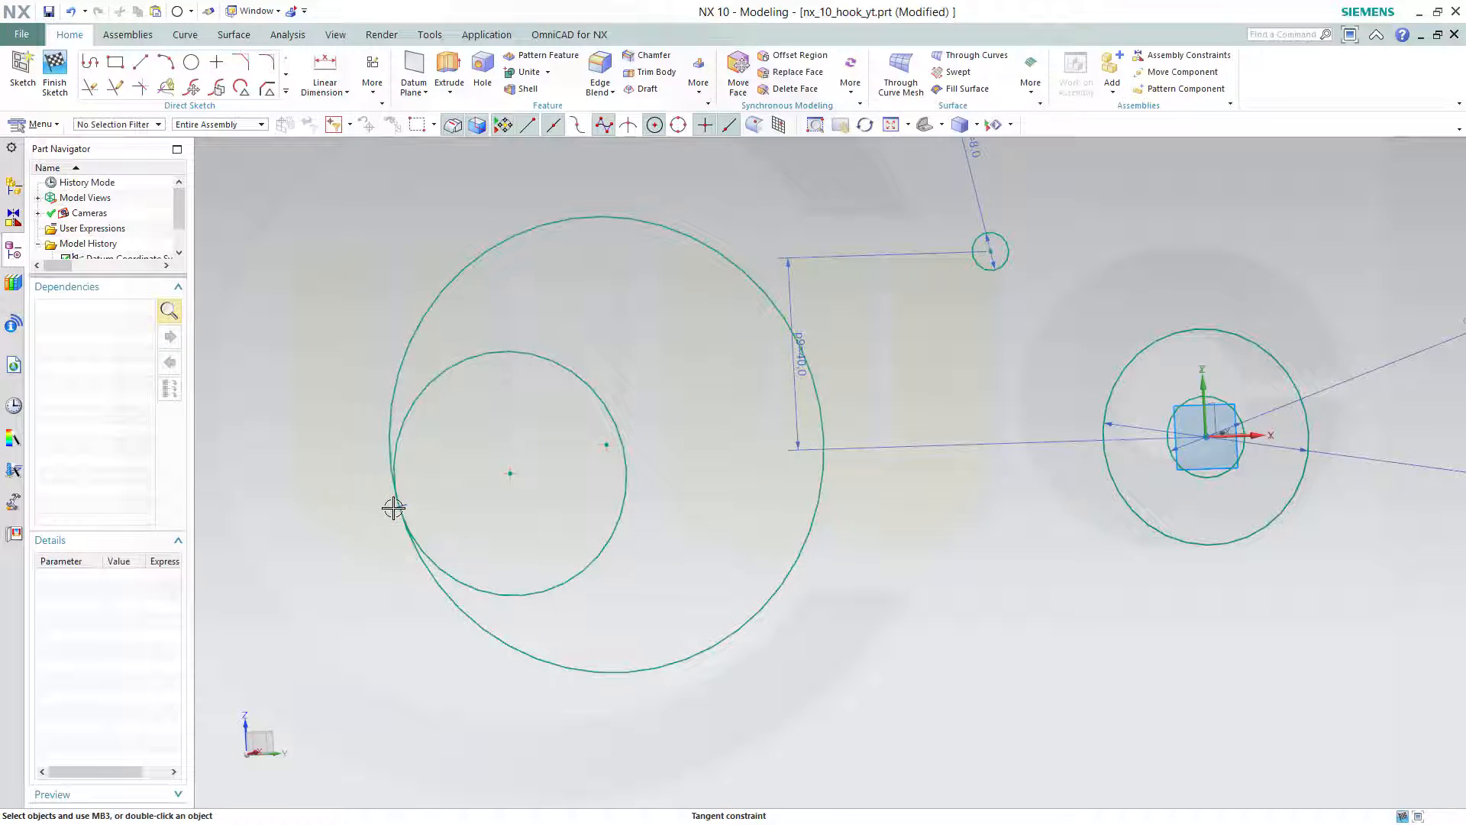
Delete the tangent constraint between the large circle and the smaller one, and move the smaller circle slightly inward.
click(393, 508)
click(423, 483)
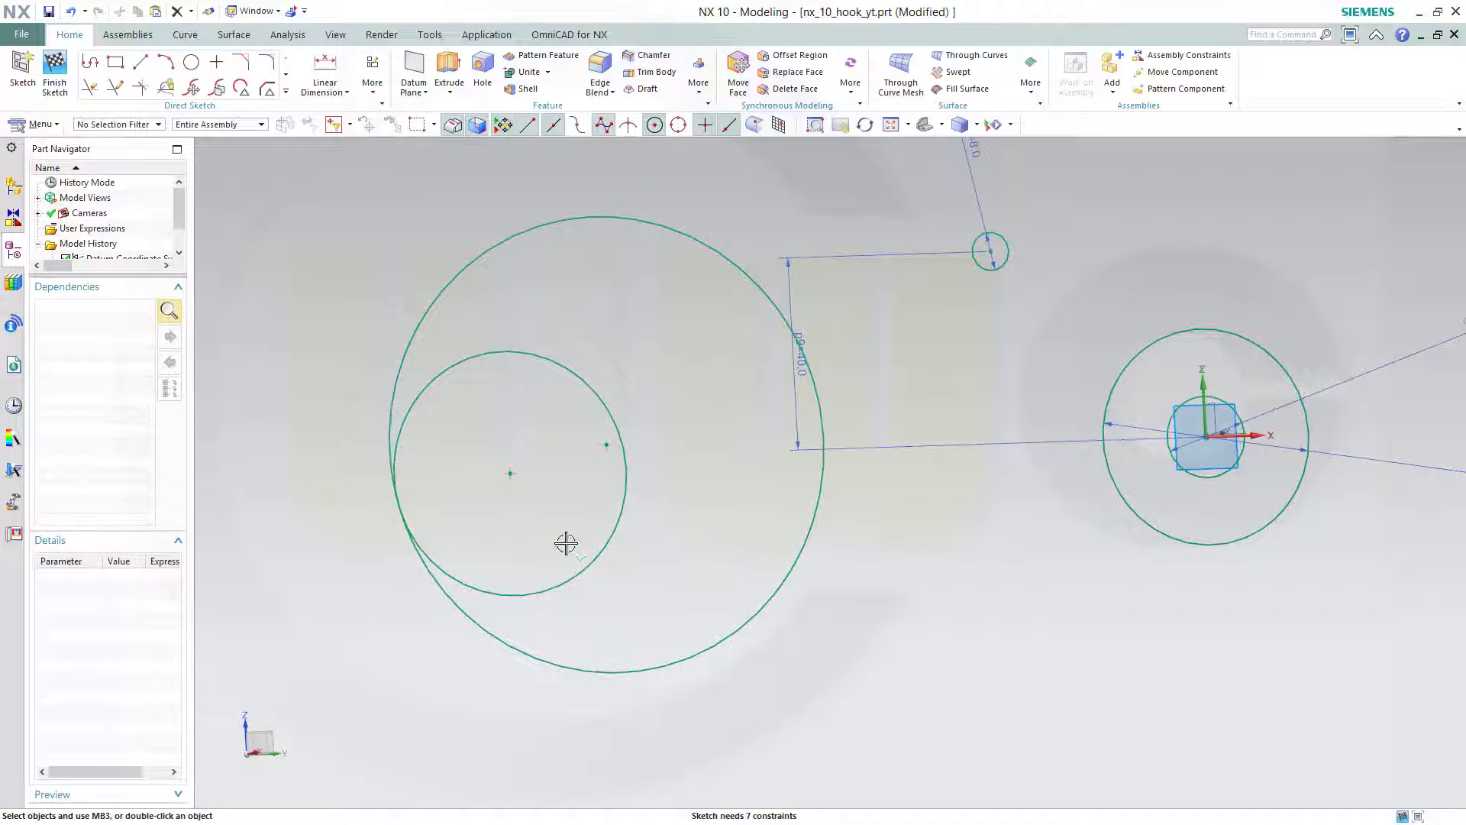
drag(520, 470, 545, 465)
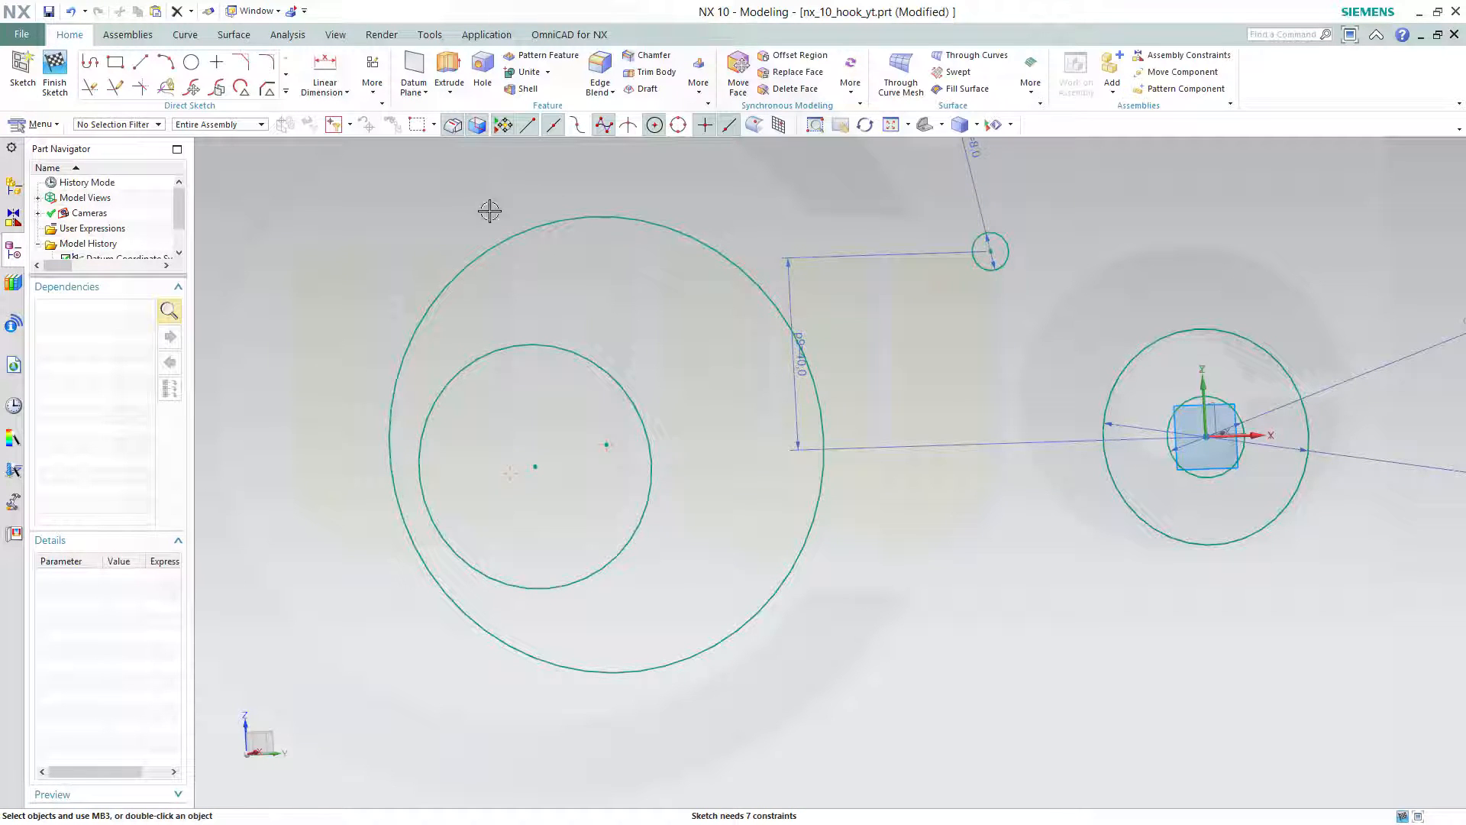
click(607, 443)
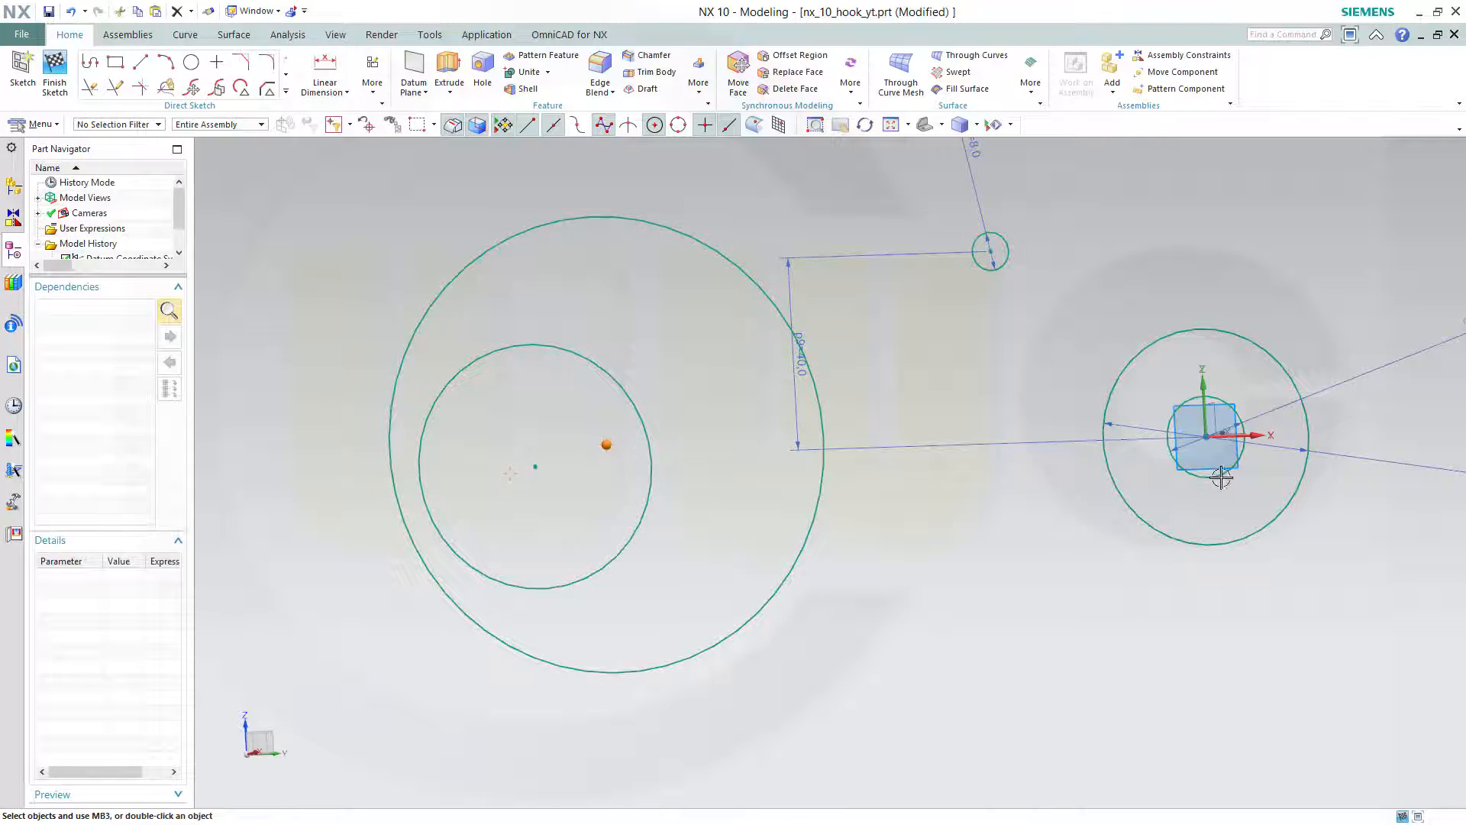
click(1252, 435)
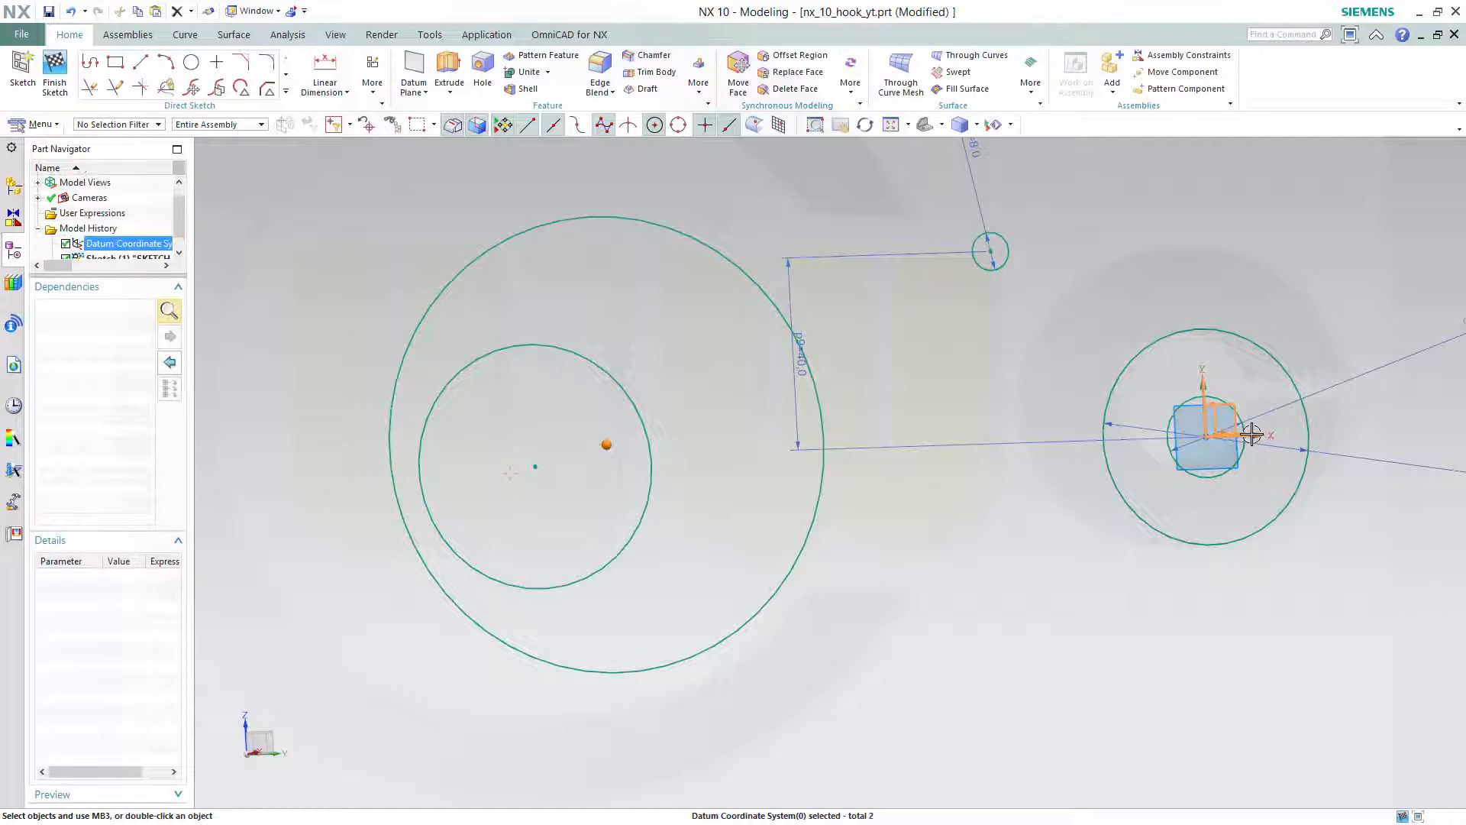
key(Escape)
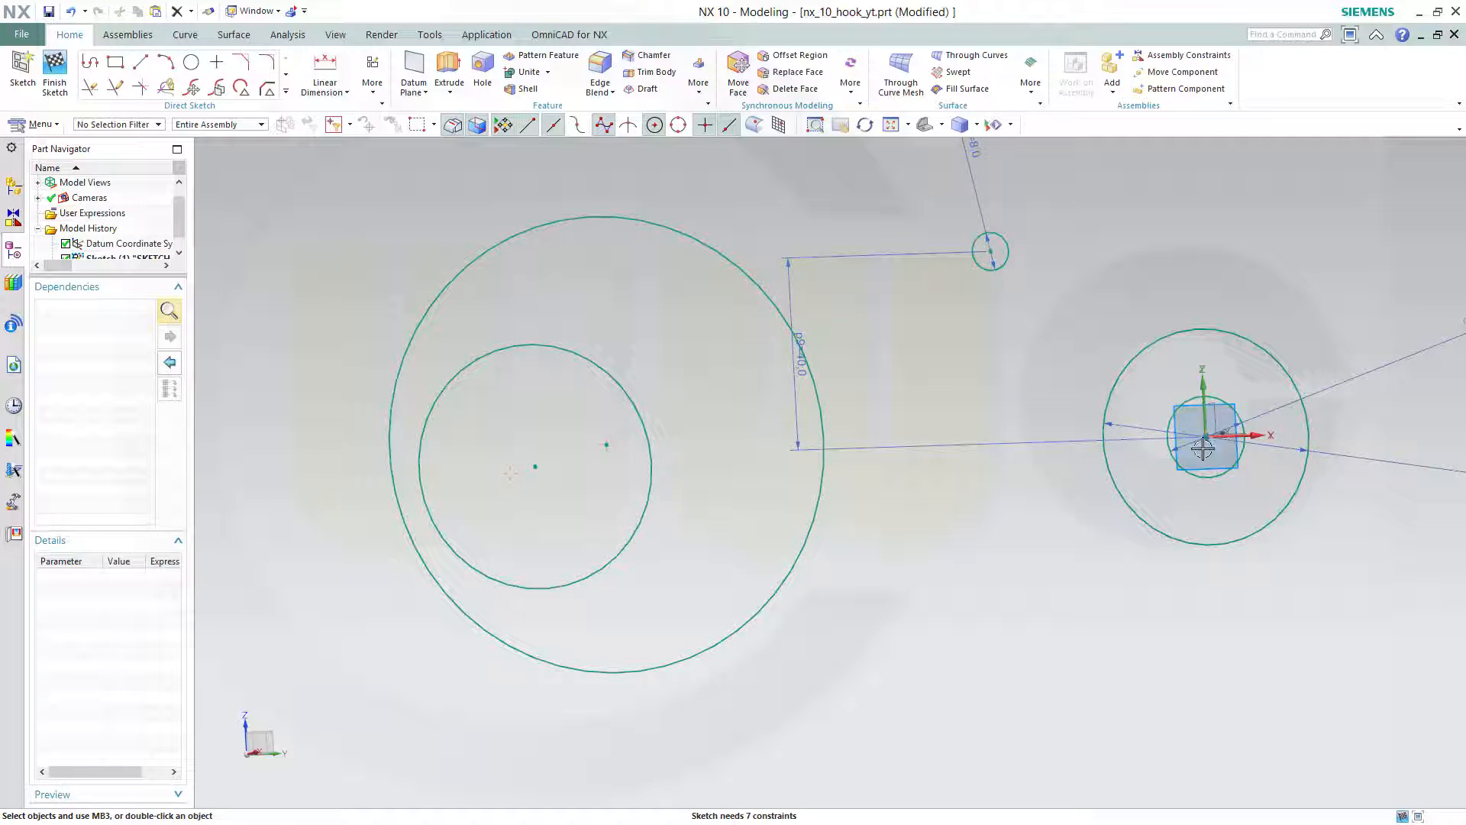
Constrain the large circle's centre onto the sketch's horizontal axis with a point-on-curve constraint.
click(606, 444)
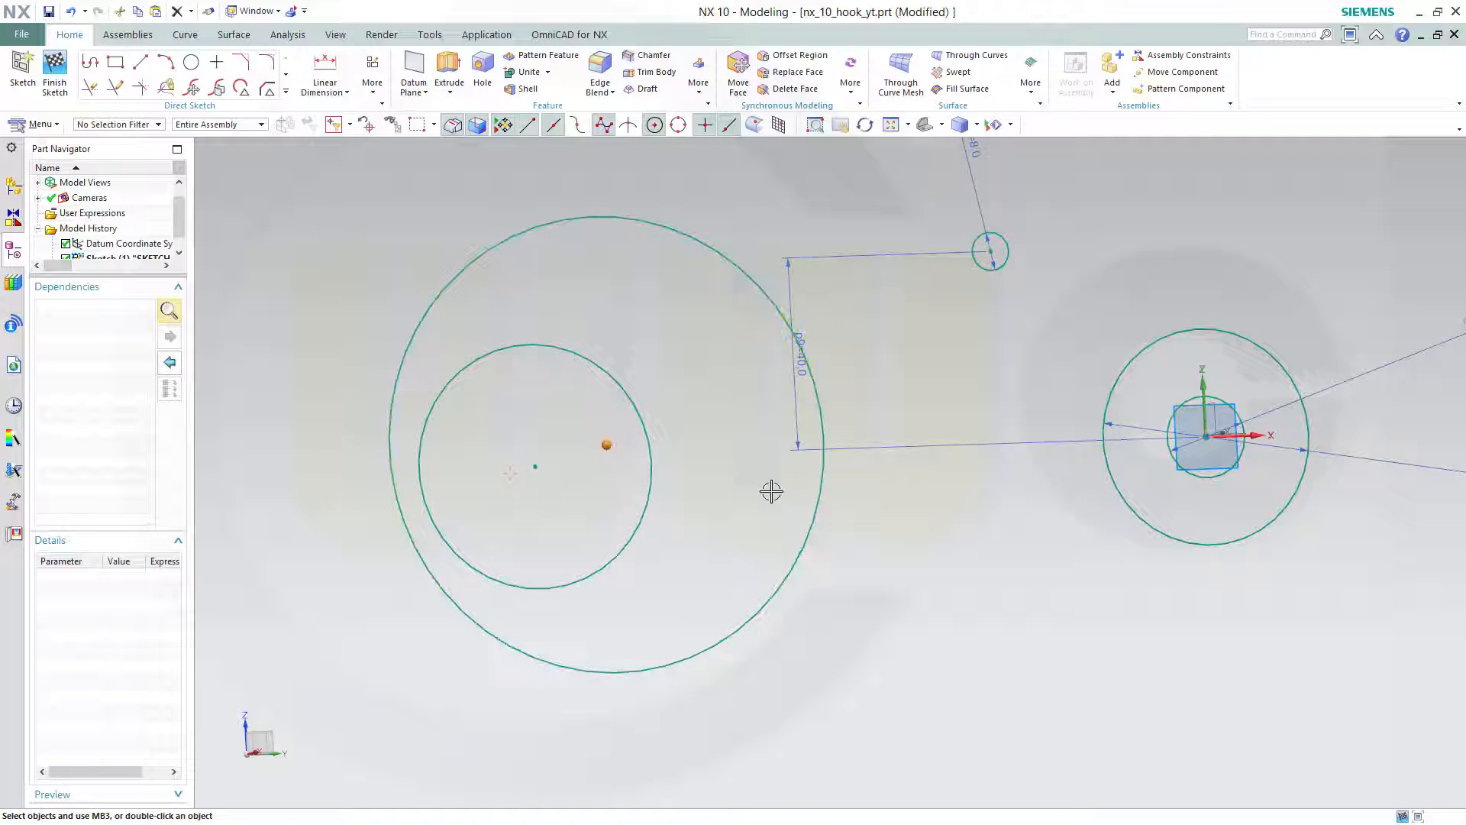
click(1240, 436)
click(1308, 479)
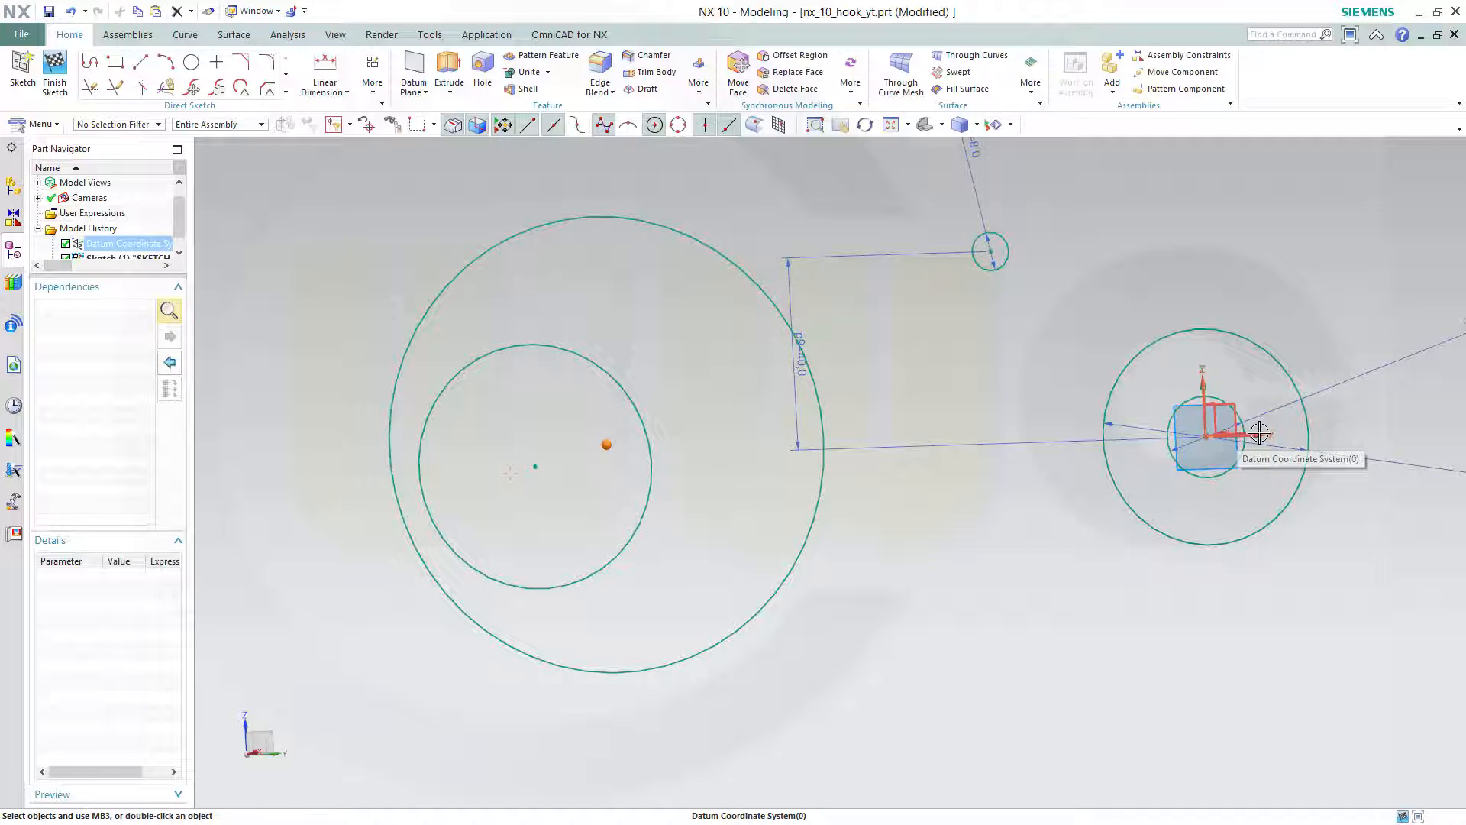
shift+click(606, 444)
click(607, 445)
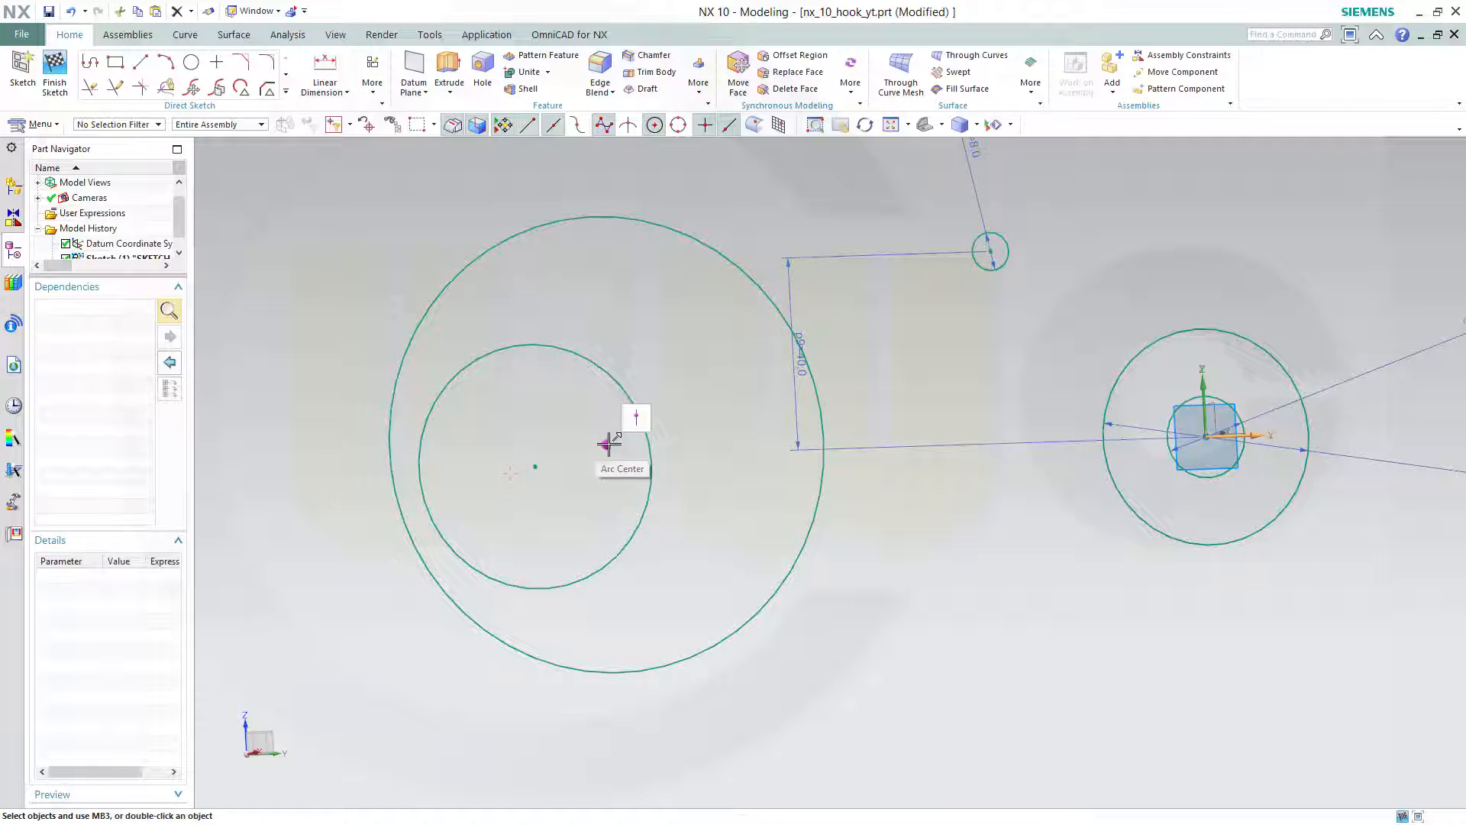
click(641, 420)
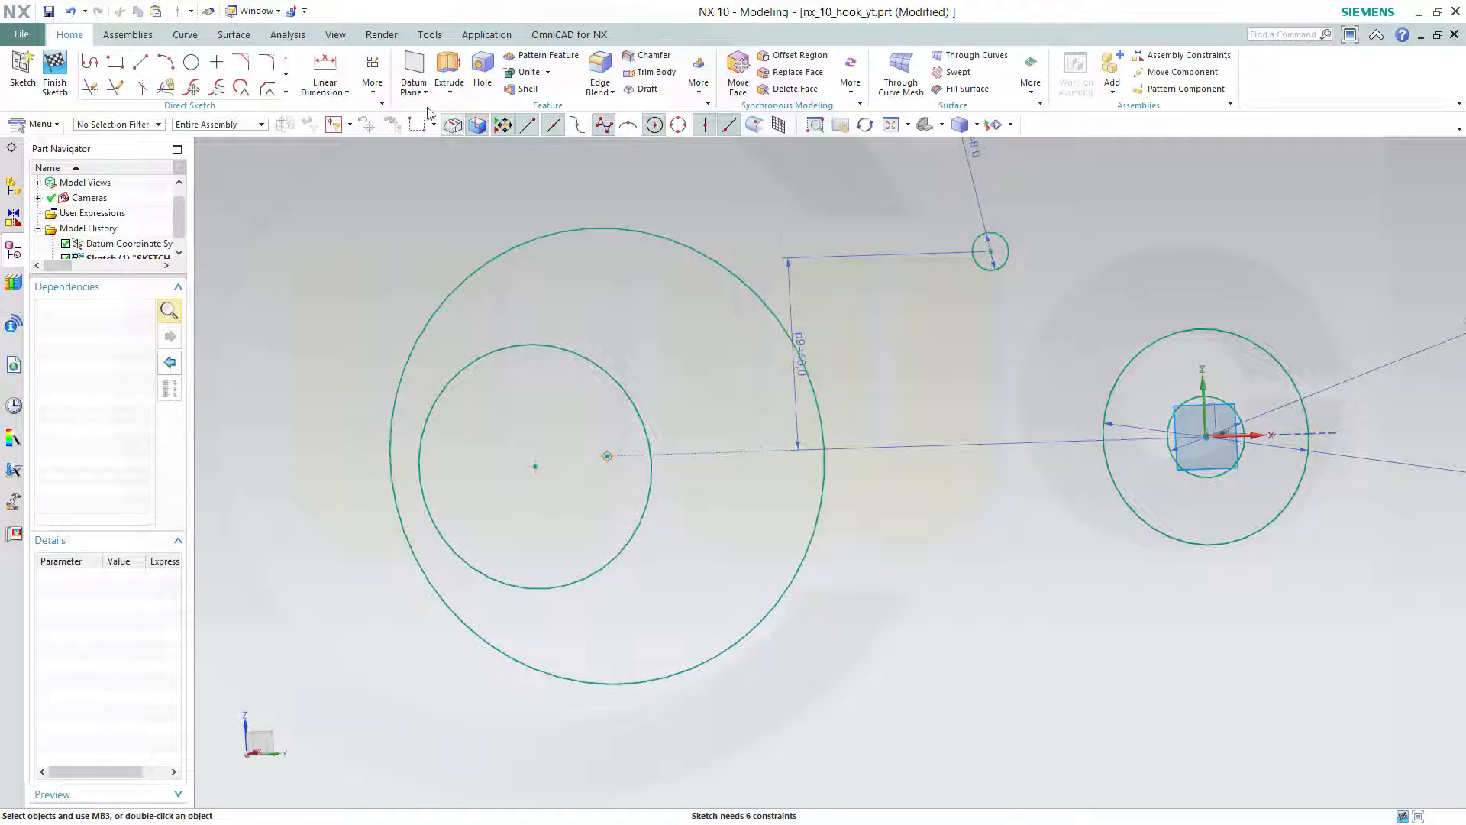
Dimension the large circle with a 300 mm diameter and shift its centre along the horizontal axis away from the origin.
click(347, 93)
click(344, 155)
click(641, 239)
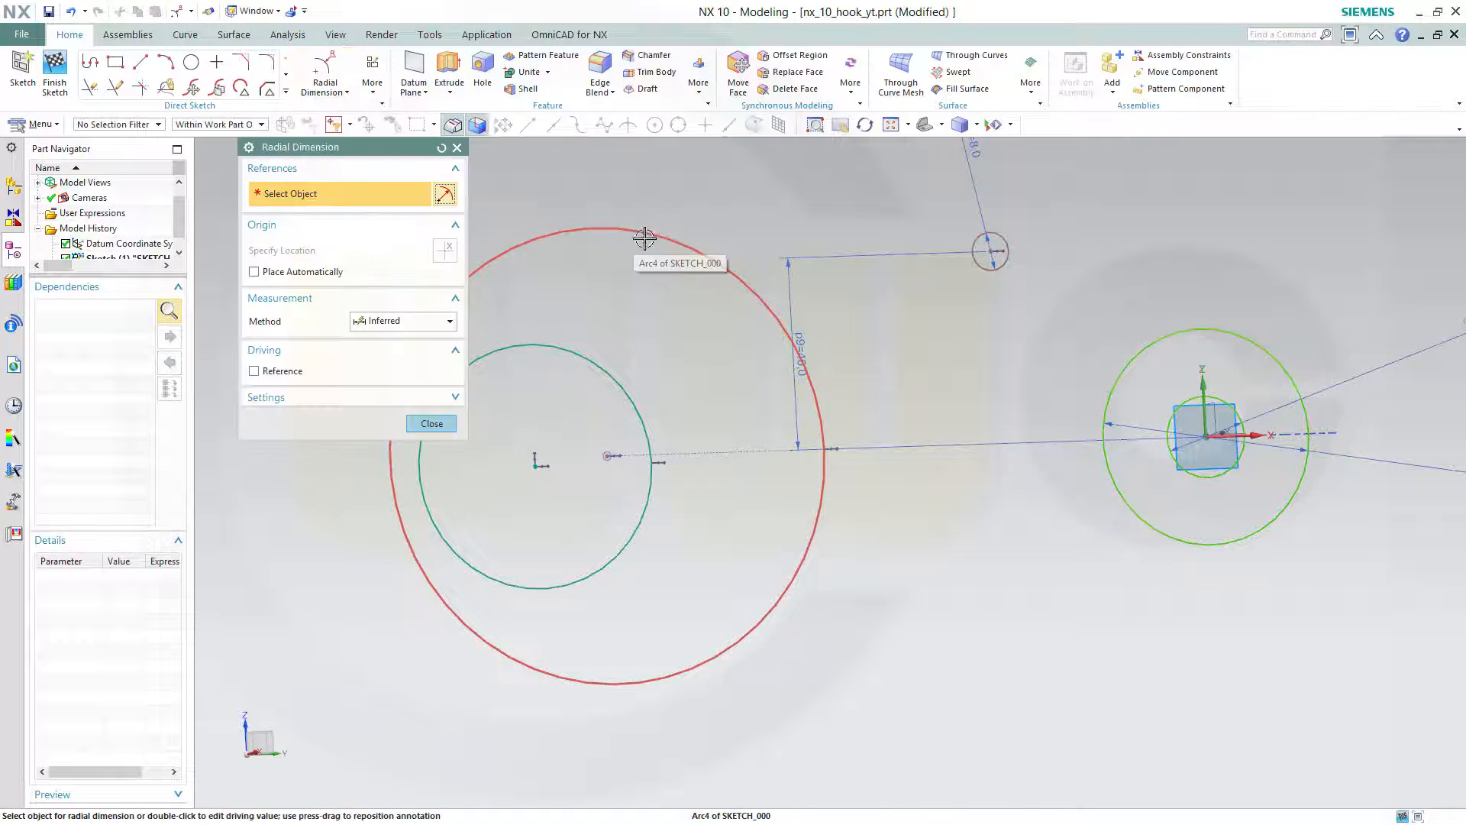
click(684, 202)
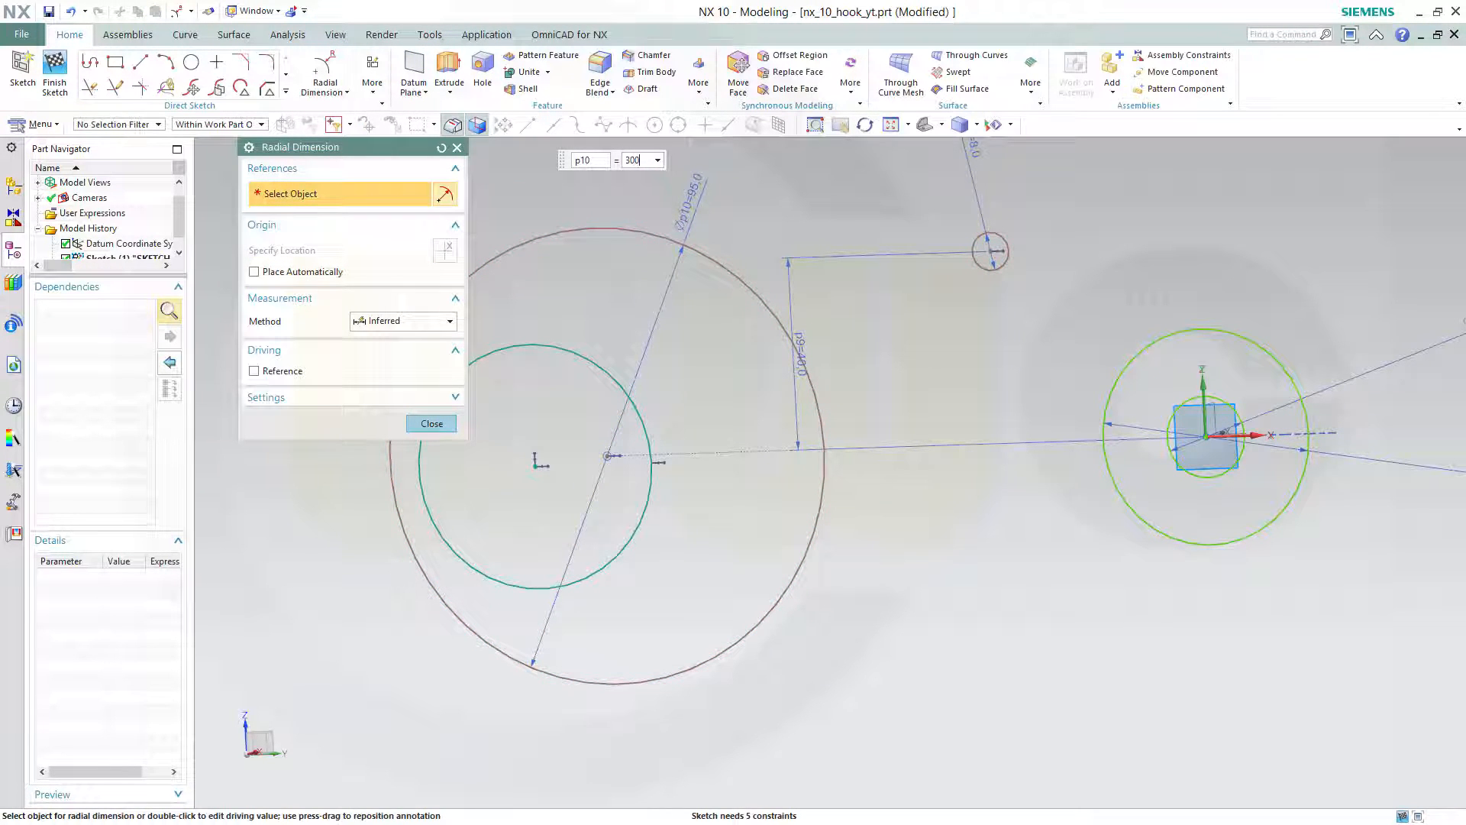
key(Return)
key(Escape)
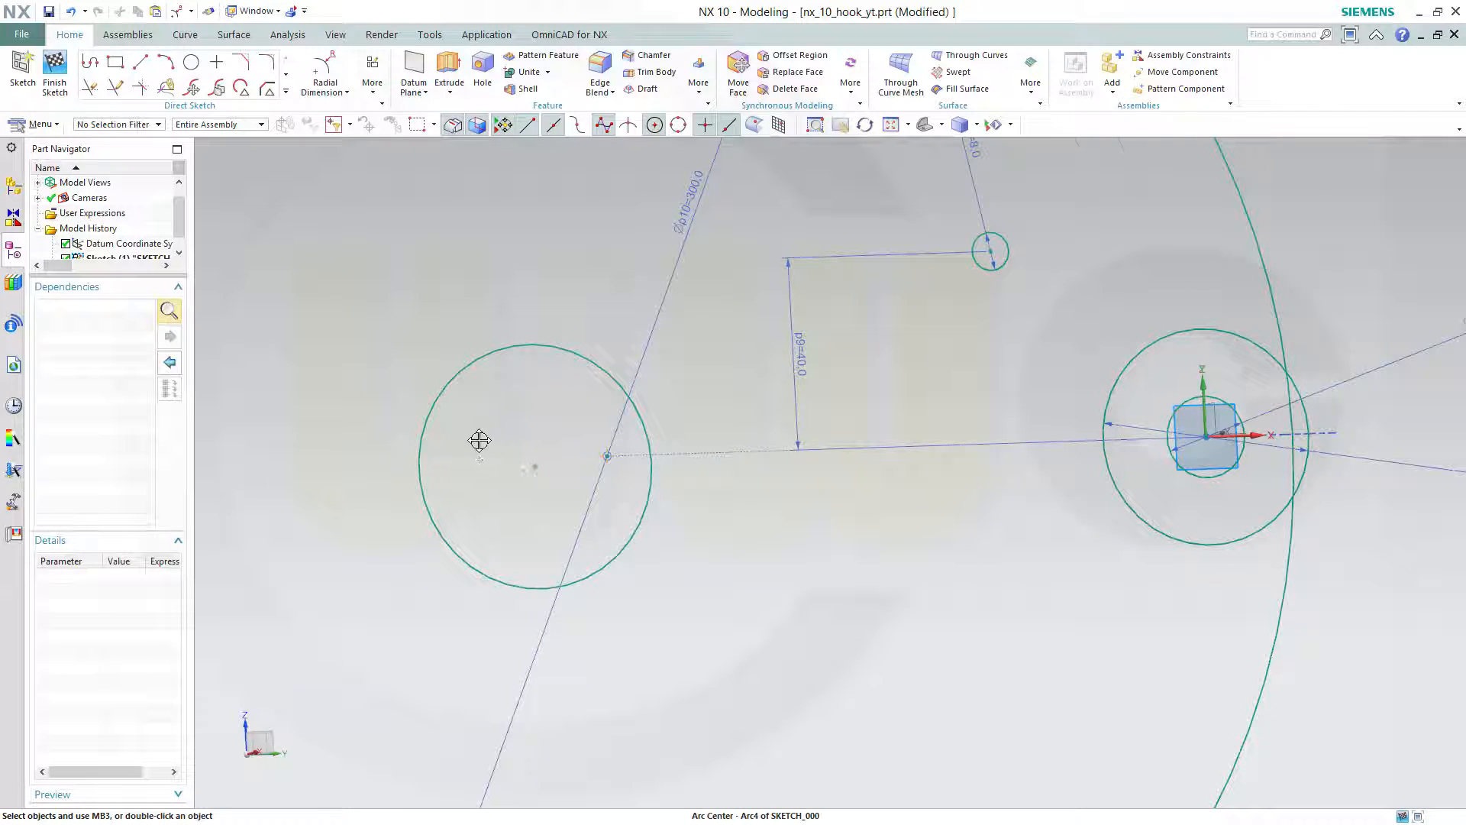
mouse_move(469, 441)
mouse_down()
mouse_move(407, 448)
mouse_move(408, 460)
mouse_up()
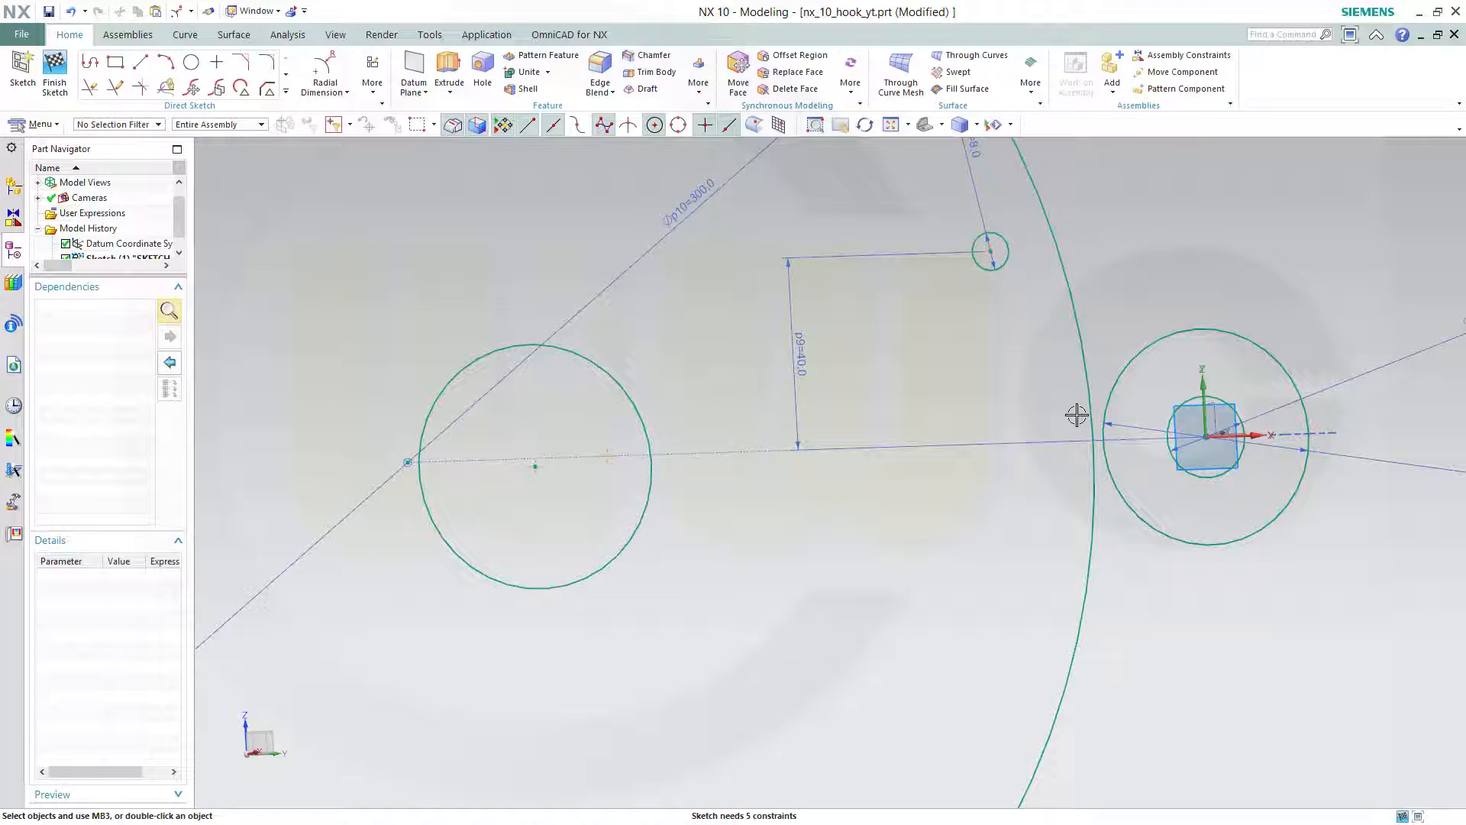
click(1121, 362)
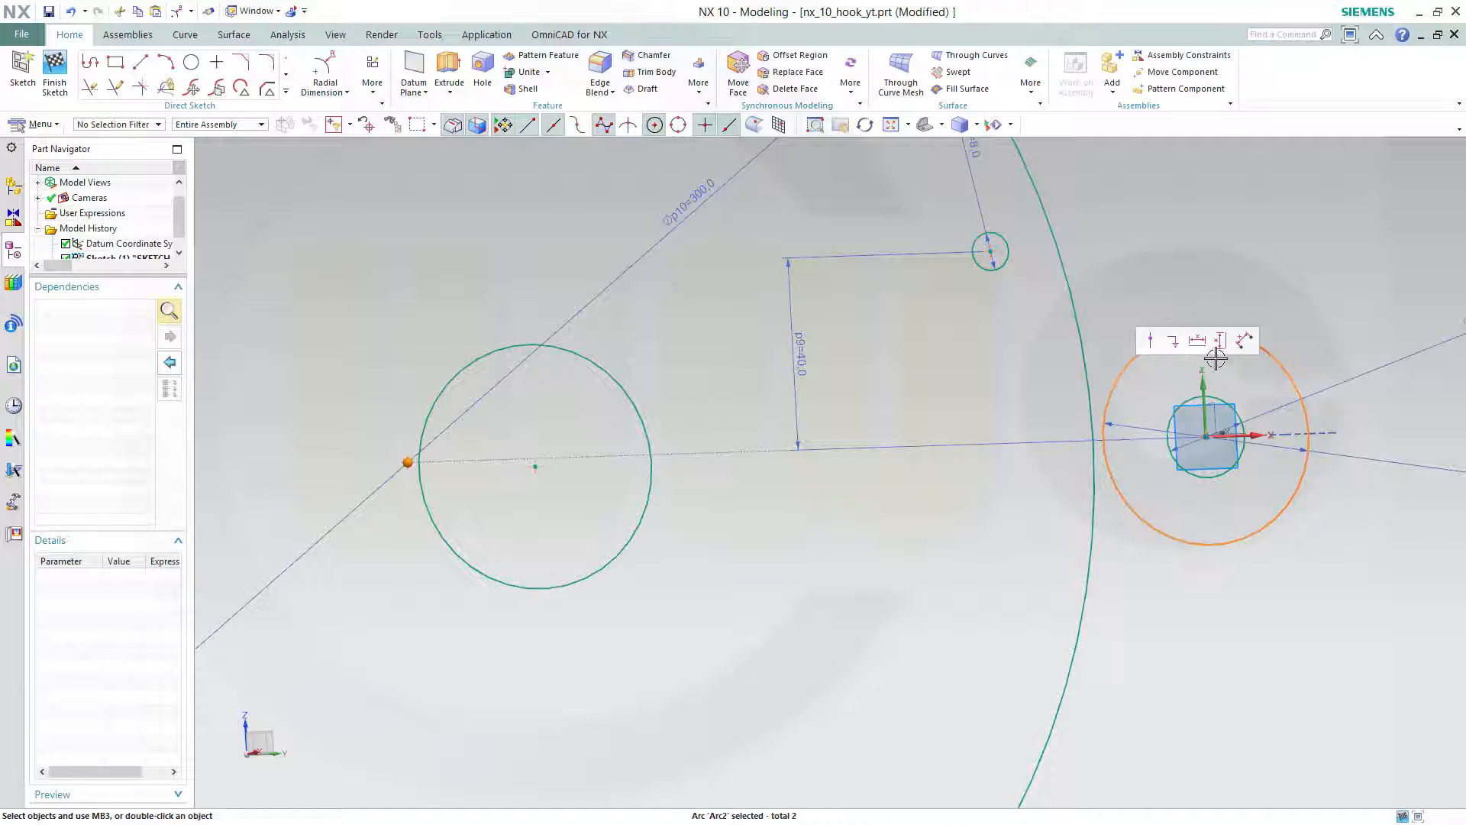
click(1092, 356)
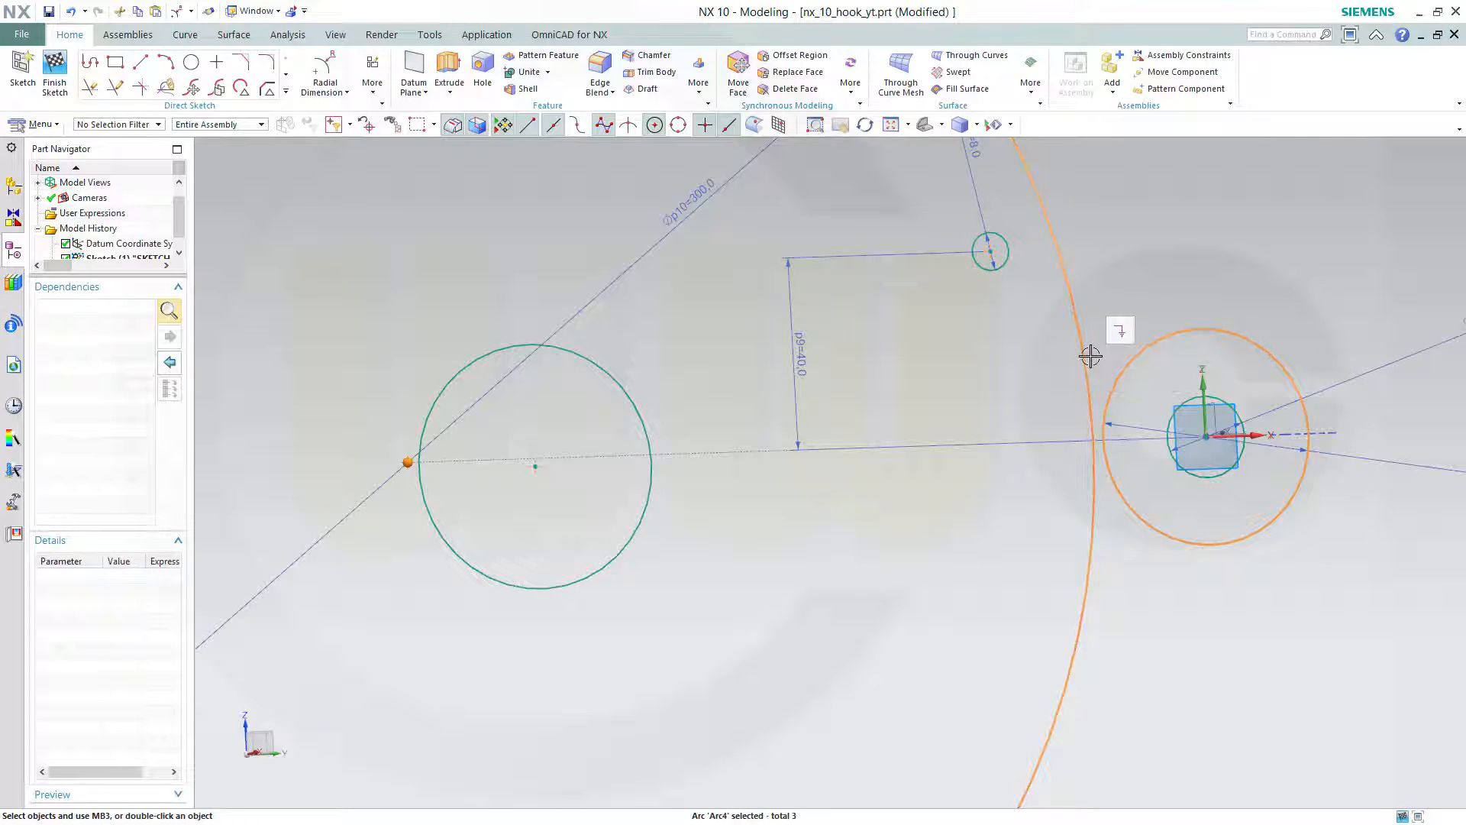
key(Escape)
Make the 300 mm circle tangent to the outer of the two concentric circles at the origin.
click(1085, 330)
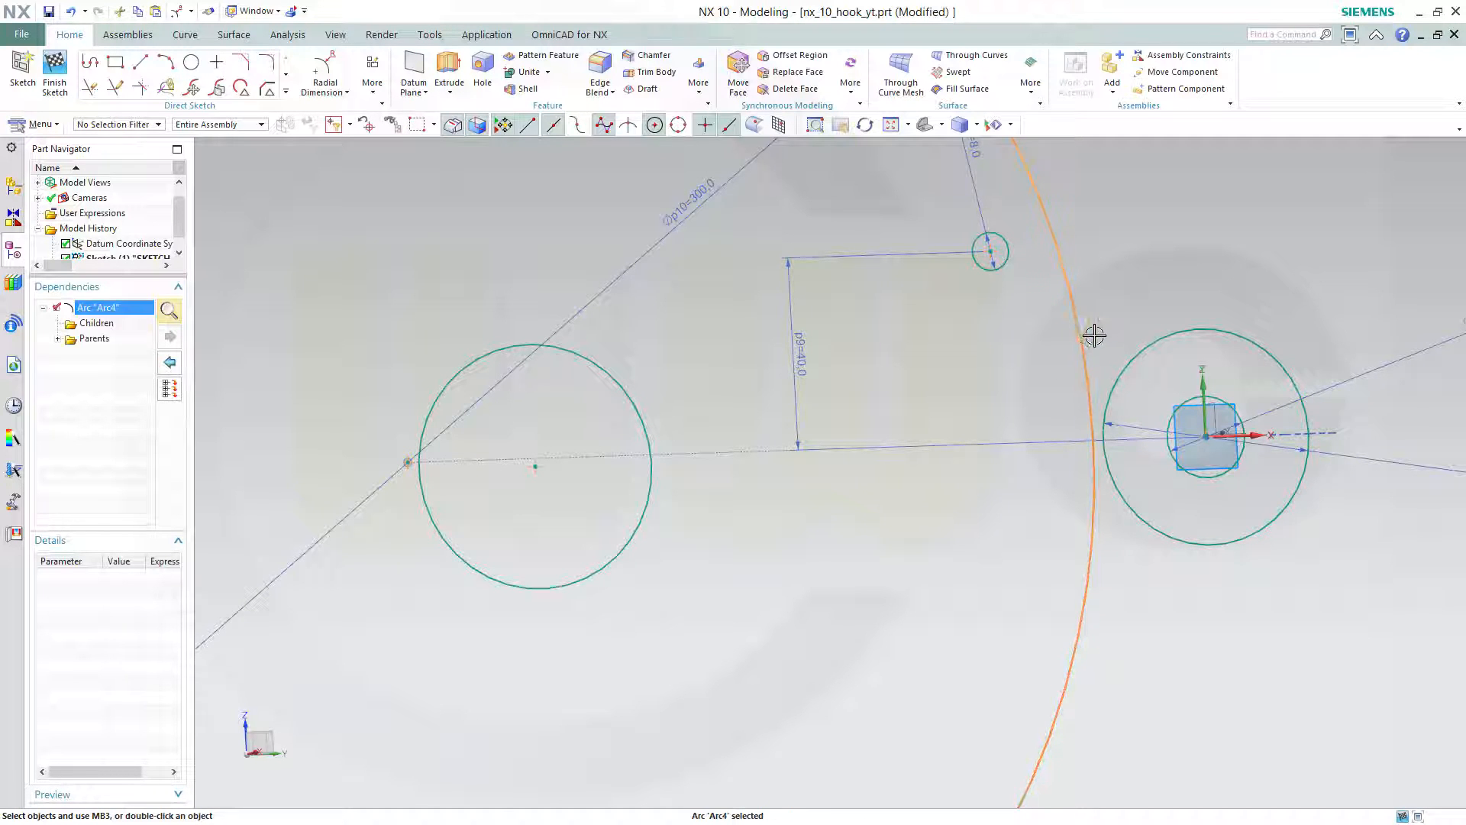
click(1126, 359)
click(1279, 313)
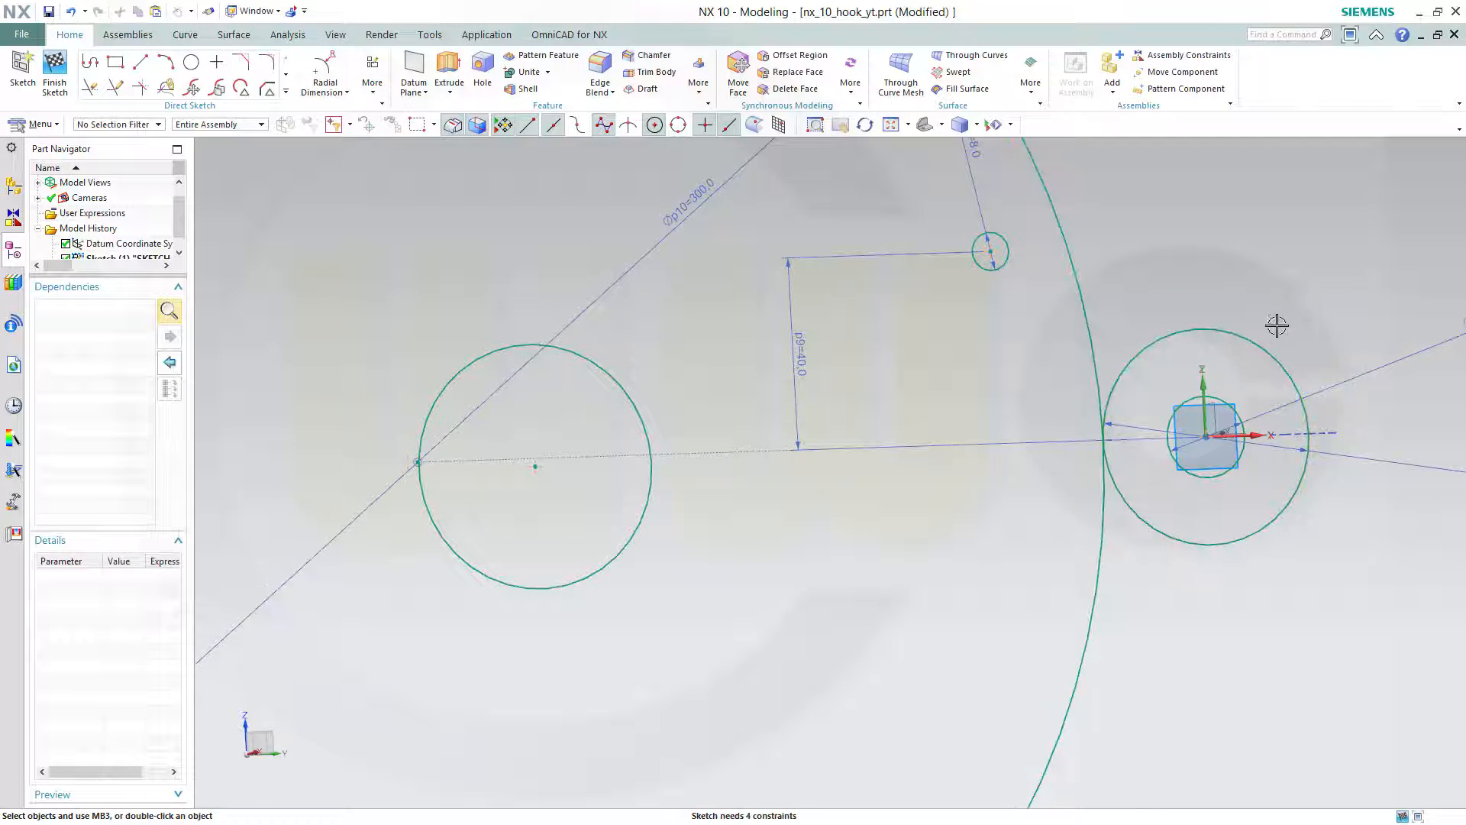
Shift the 8 mm circle horizontally just outside the 300 mm circle and make the two circles tangent.
click(1016, 244)
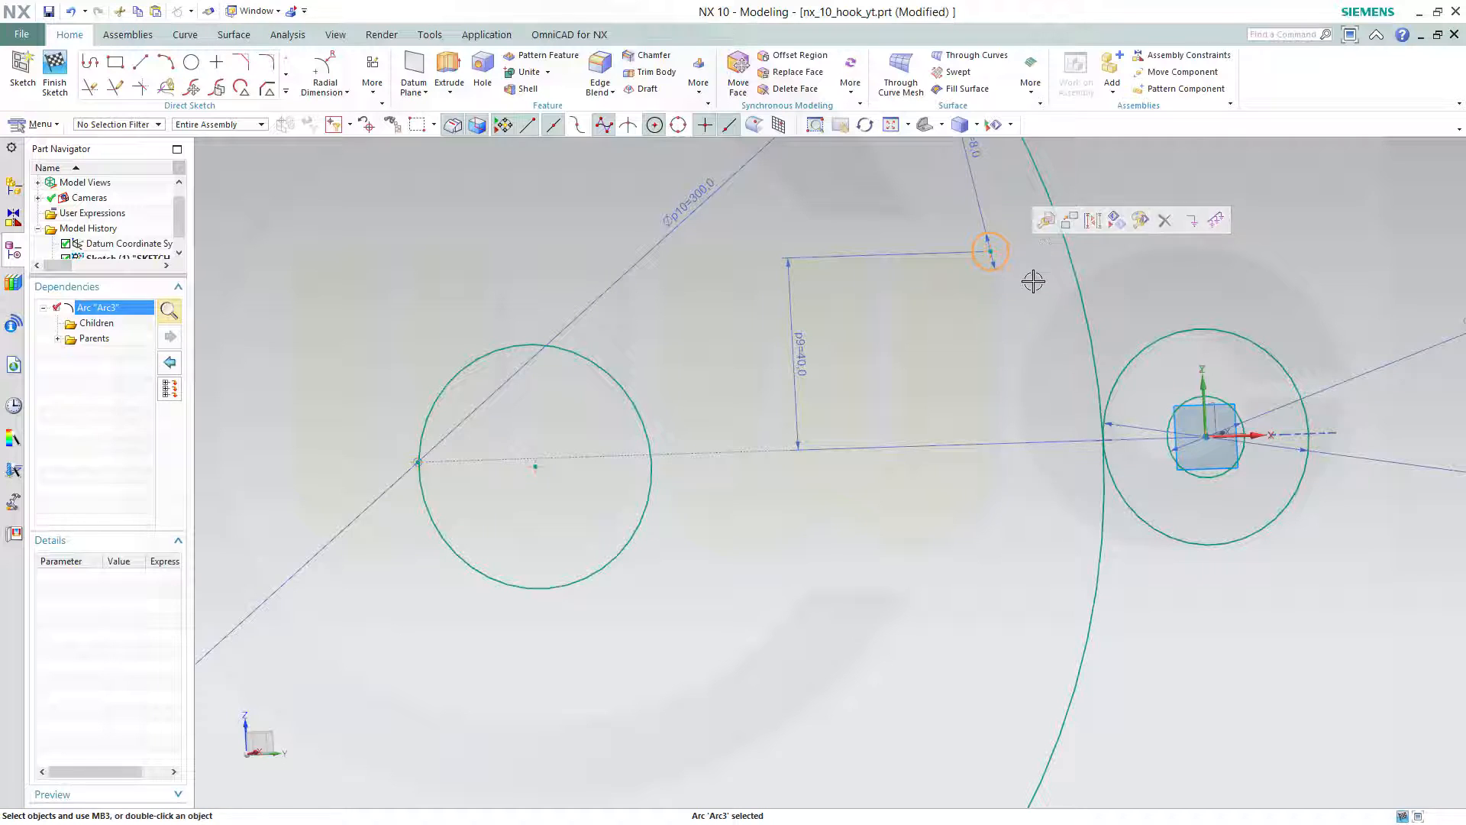
key(Escape)
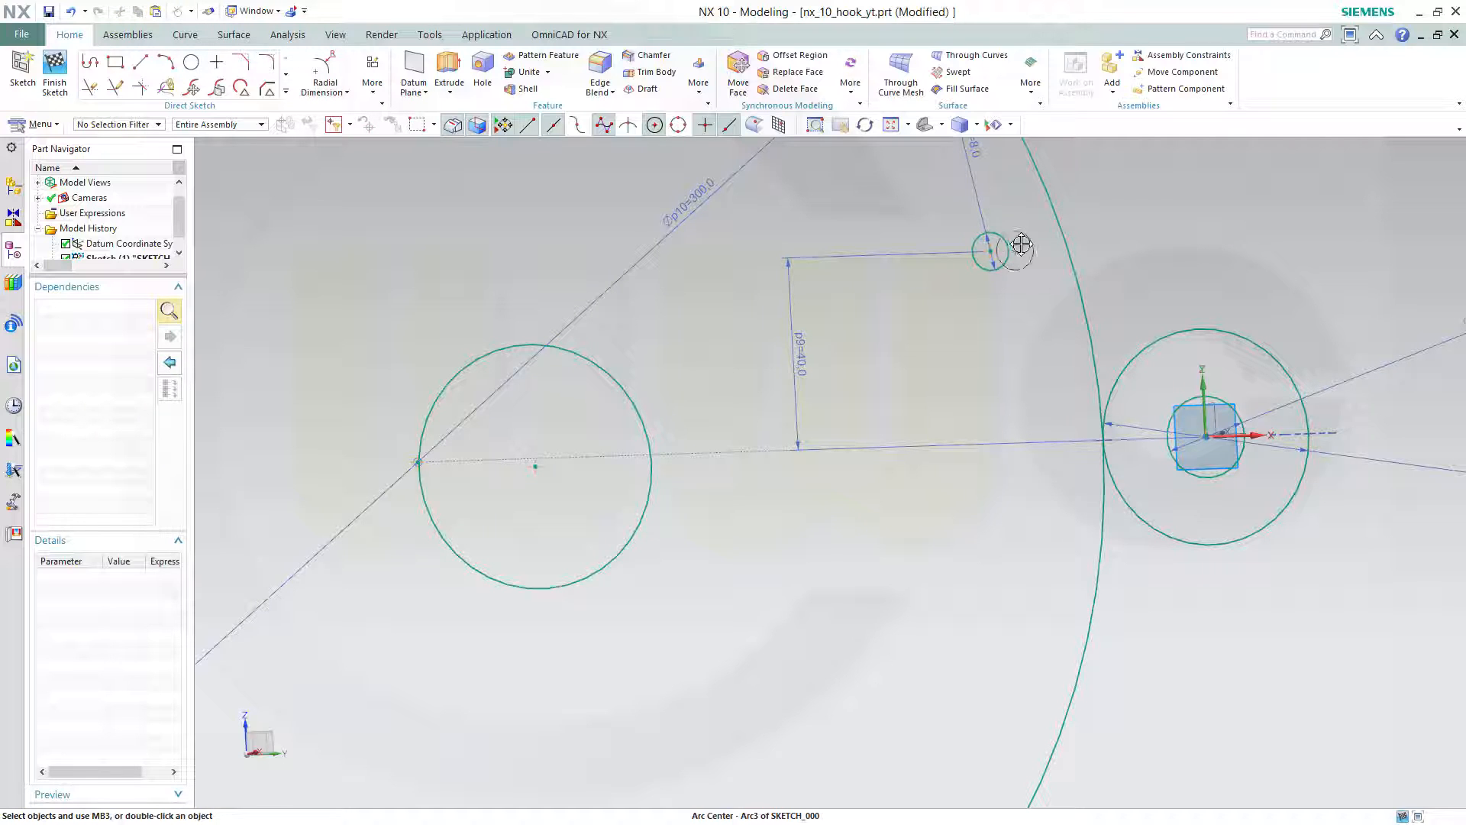
drag(1103, 239, 1104, 240)
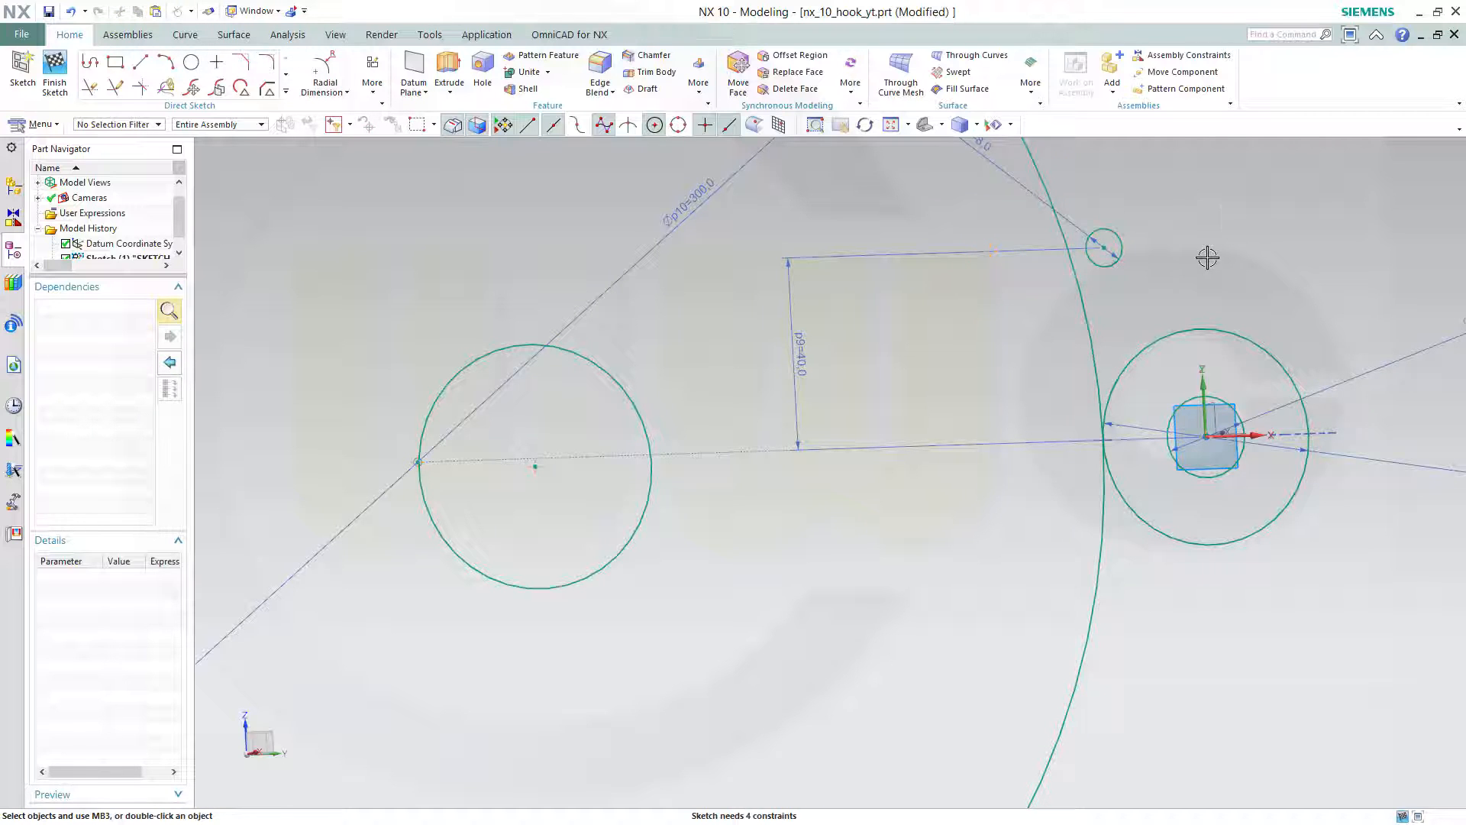
click(1095, 288)
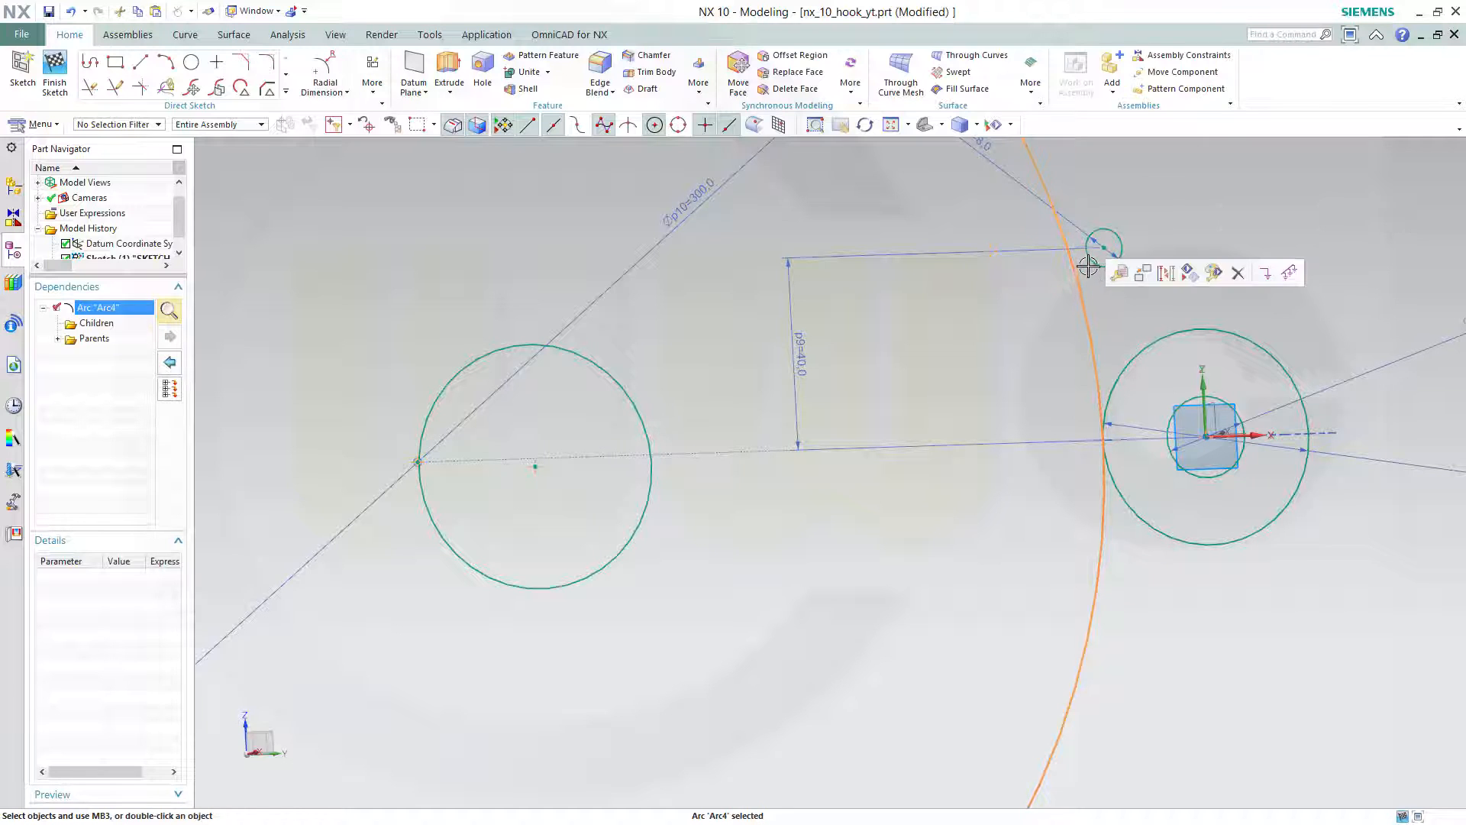
click(1089, 266)
click(1243, 220)
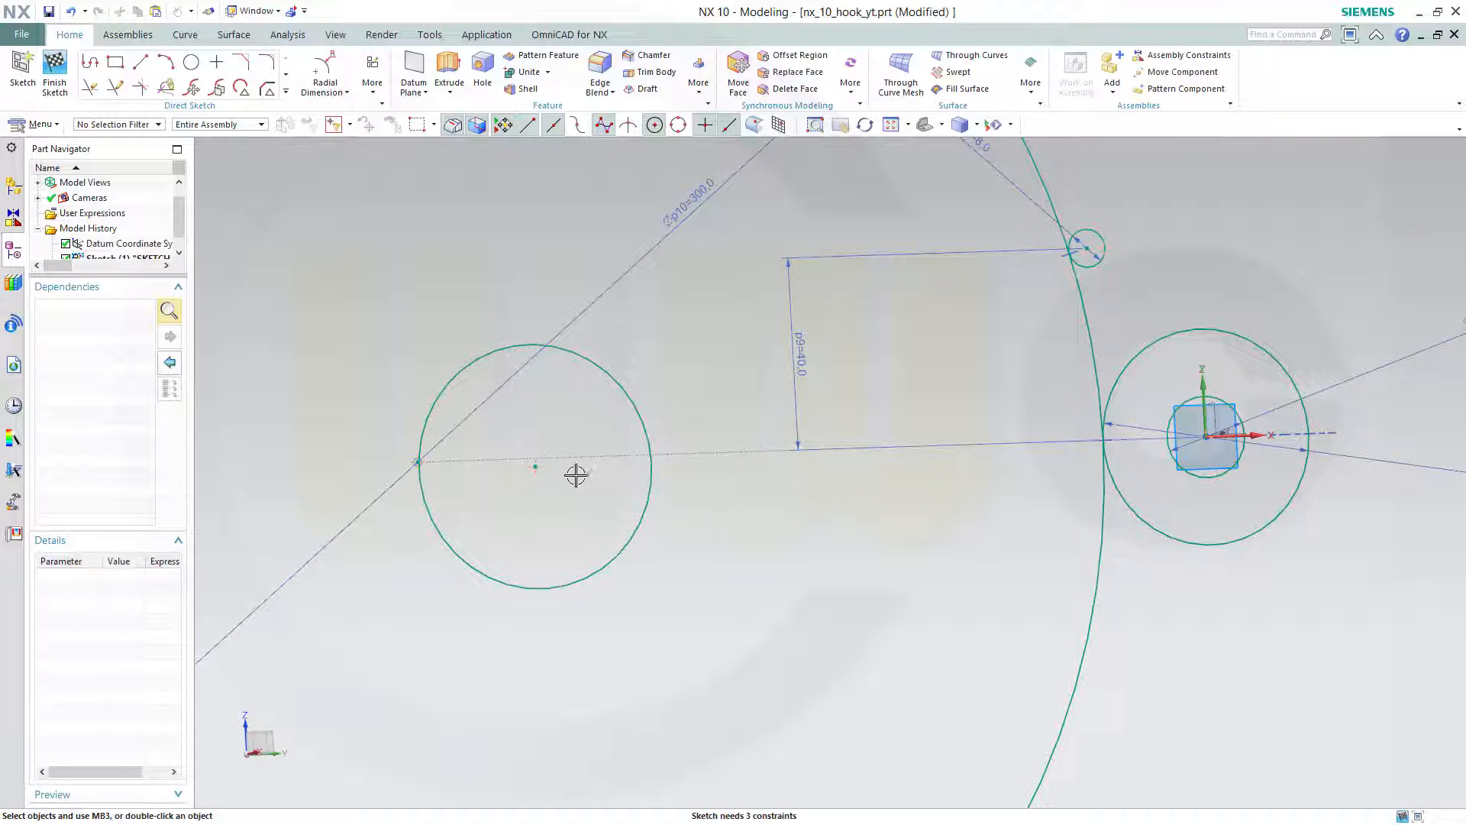
Move the undimensioned circle toward the origin, enlarge it beyond the 8 mm circle and make it tangent to the inner concentric circle.
drag(537, 466, 658, 456)
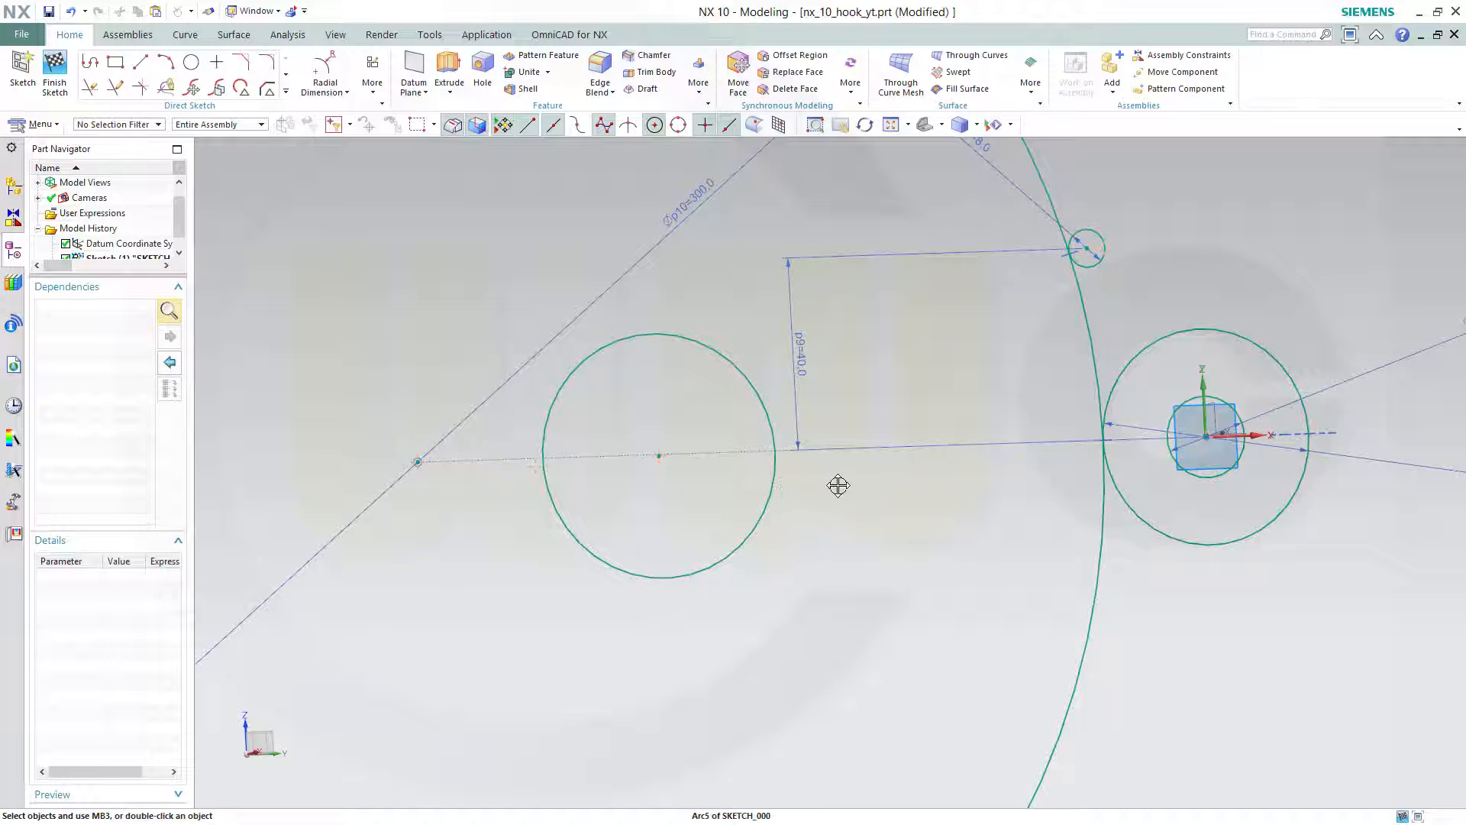
mouse_move(838, 485)
mouse_down()
mouse_move(1047, 459)
mouse_move(1140, 466)
mouse_move(1185, 530)
mouse_move(1349, 557)
mouse_up()
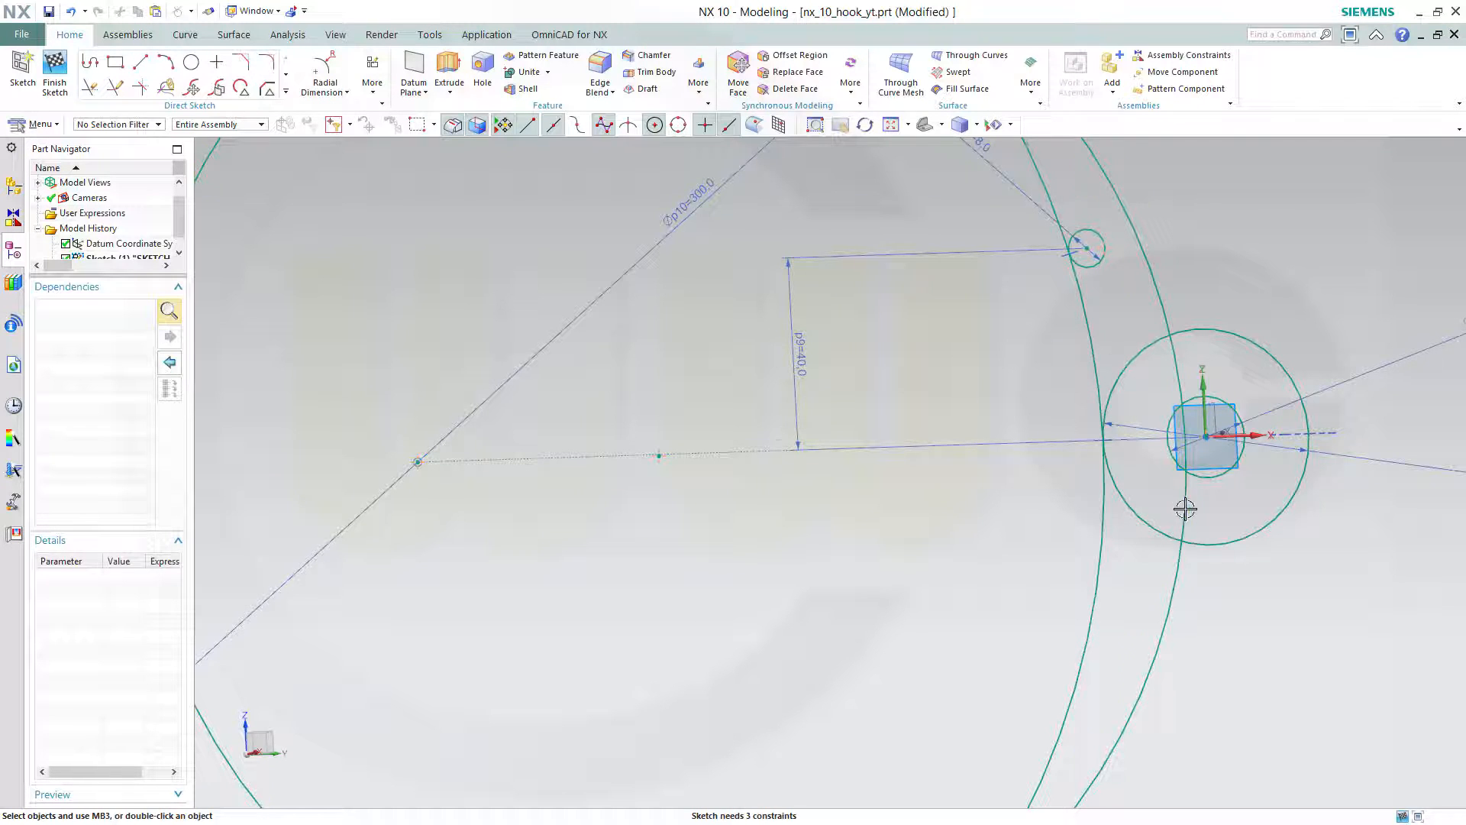
scroll(1161, 470, up, 2)
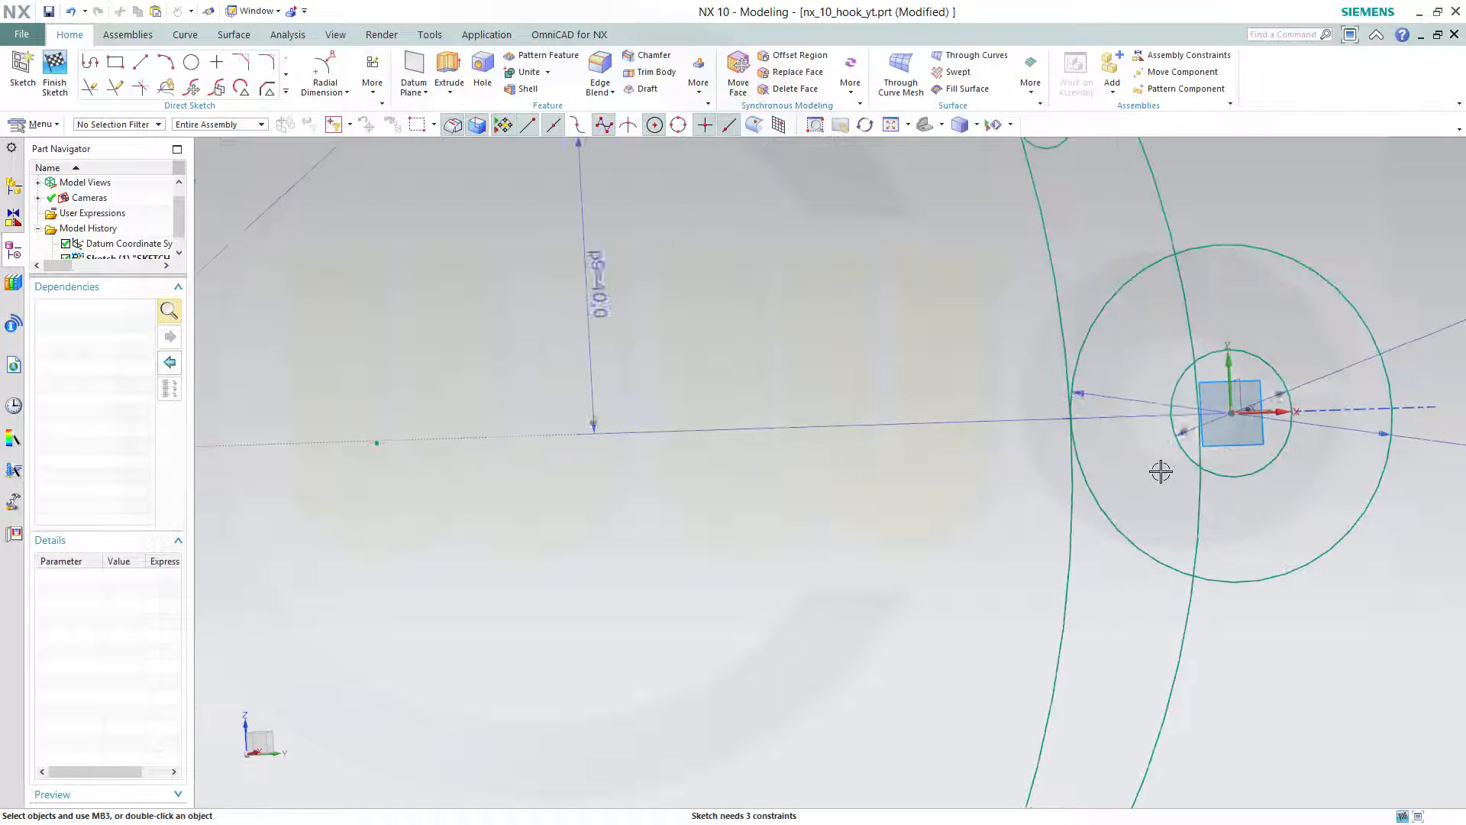
click(1188, 326)
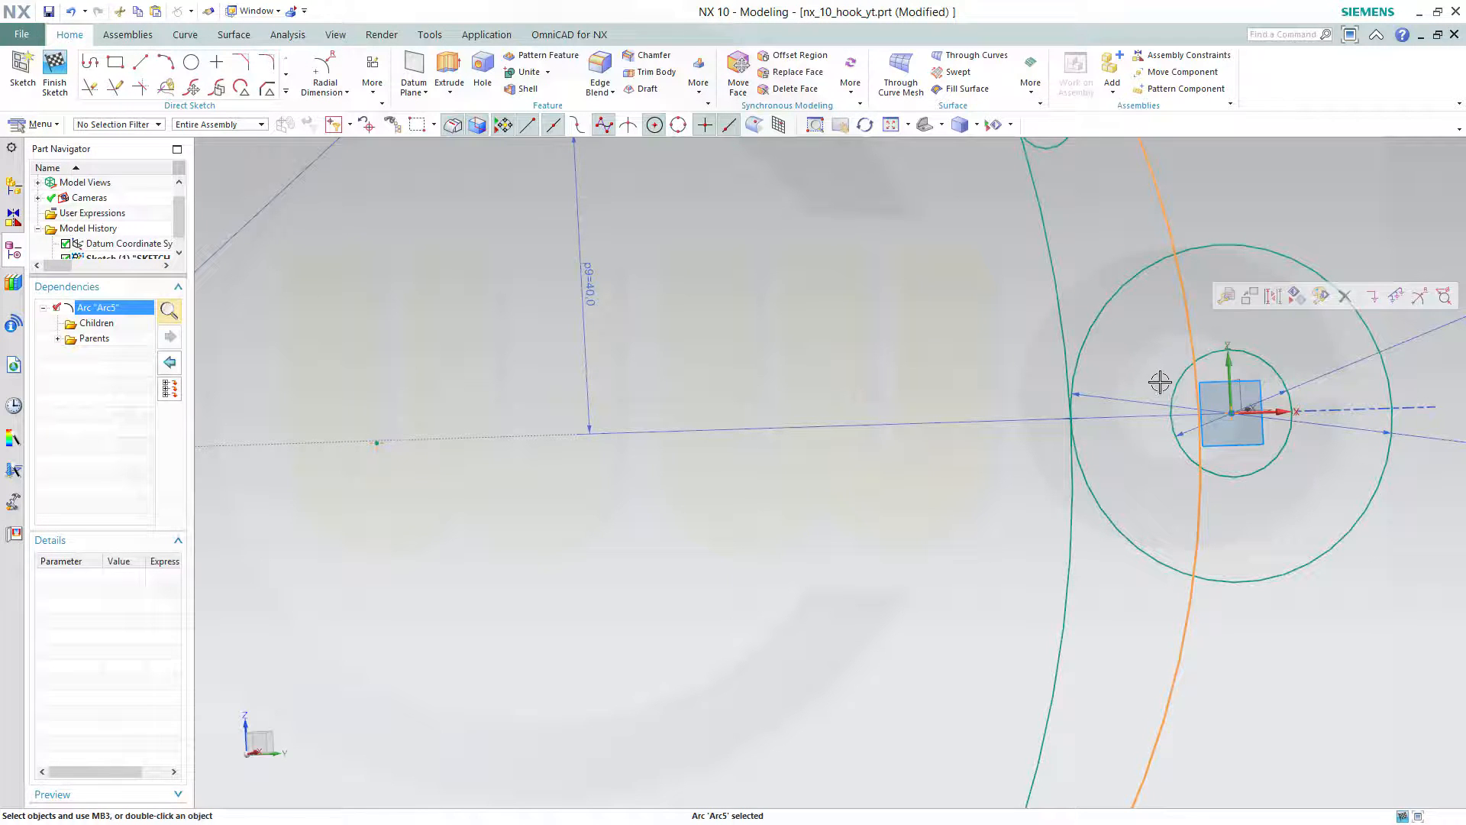
click(1170, 390)
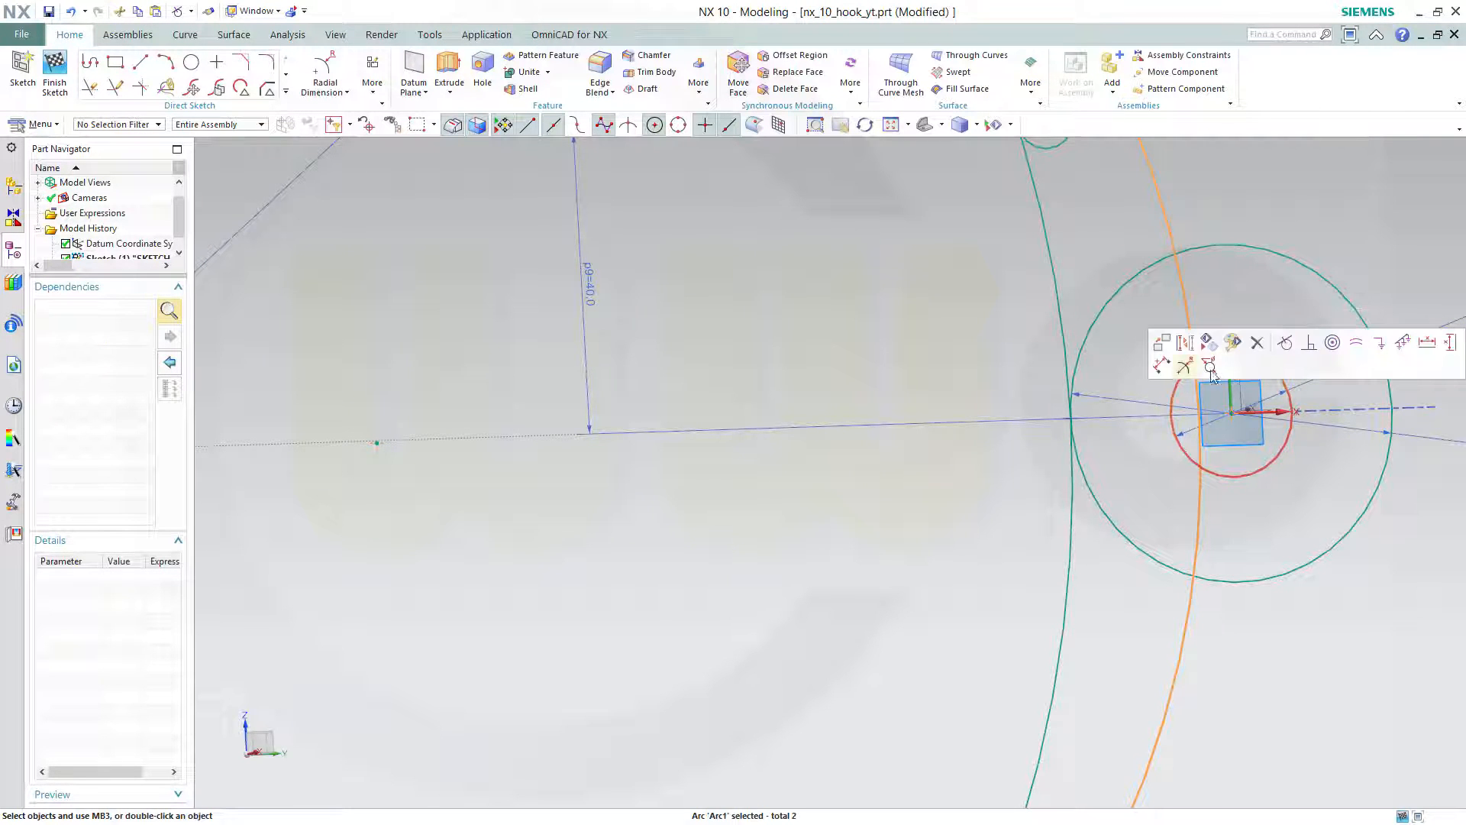
click(1288, 345)
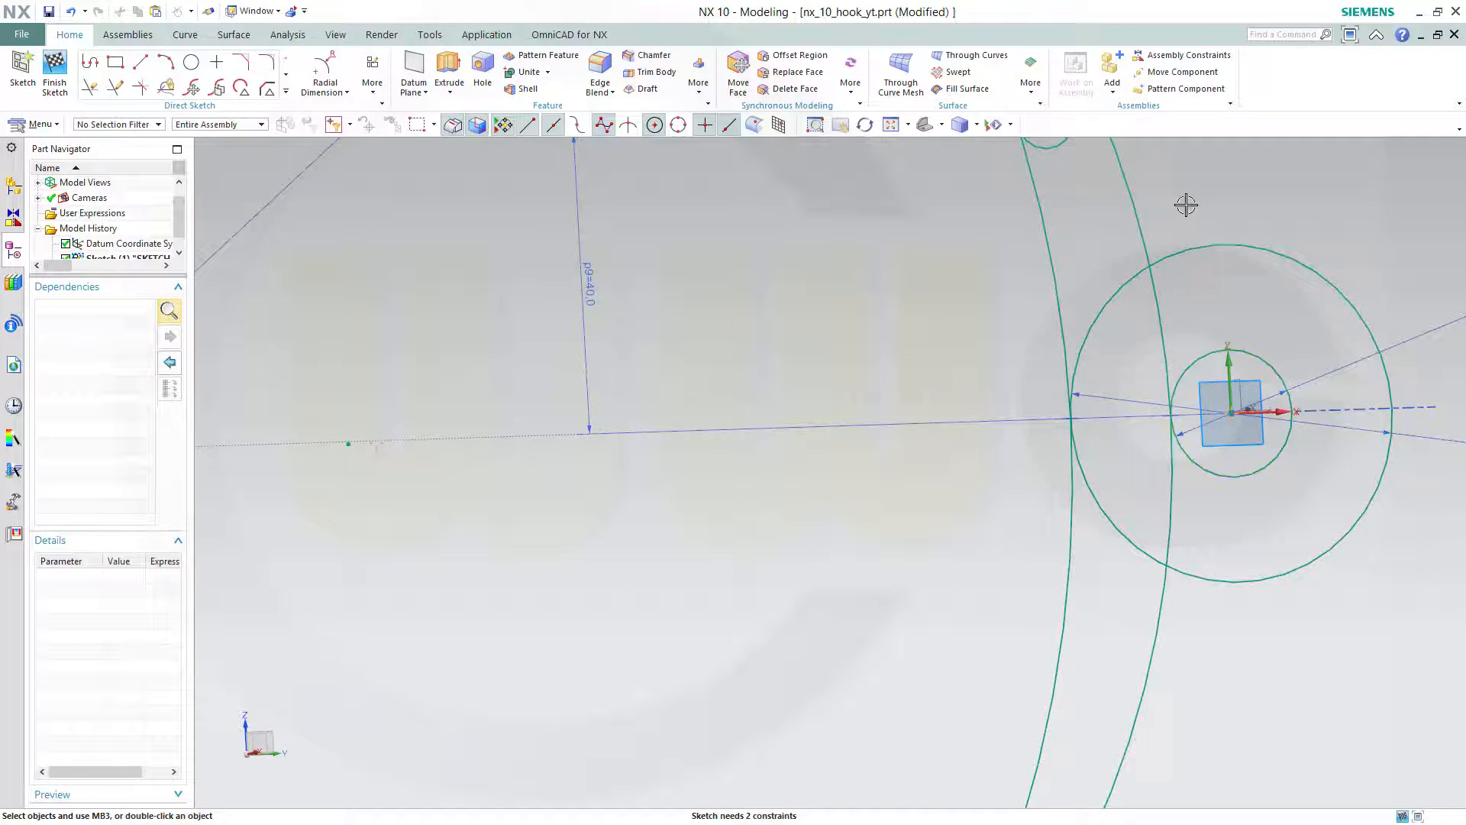
Make the enlarged undimensioned circle tangent to the 8 mm circle.
mouse_move(1185, 203)
middle_down()
mouse_move(1148, 326)
mouse_move(1080, 403)
middle_up()
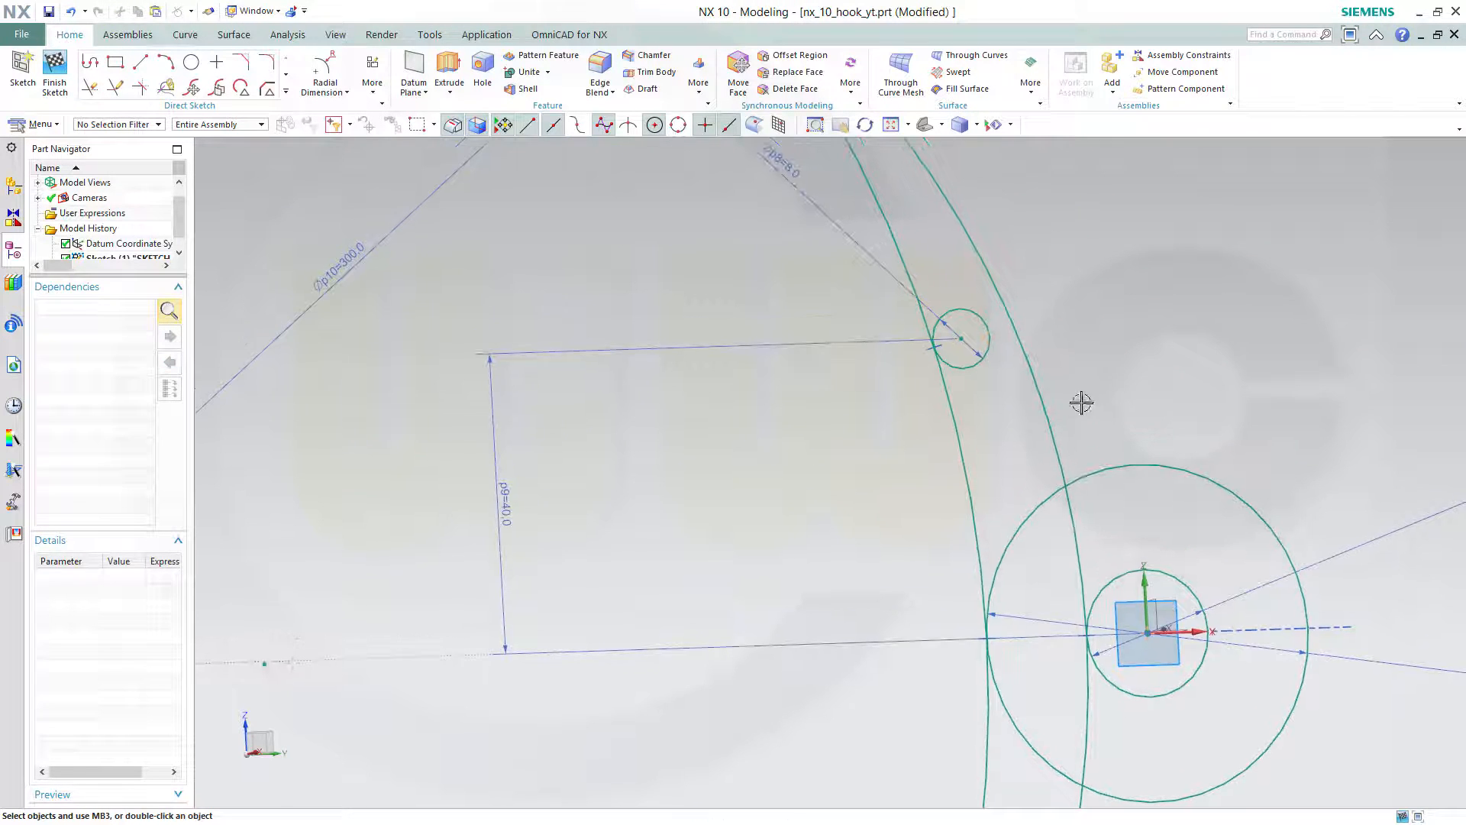
click(987, 327)
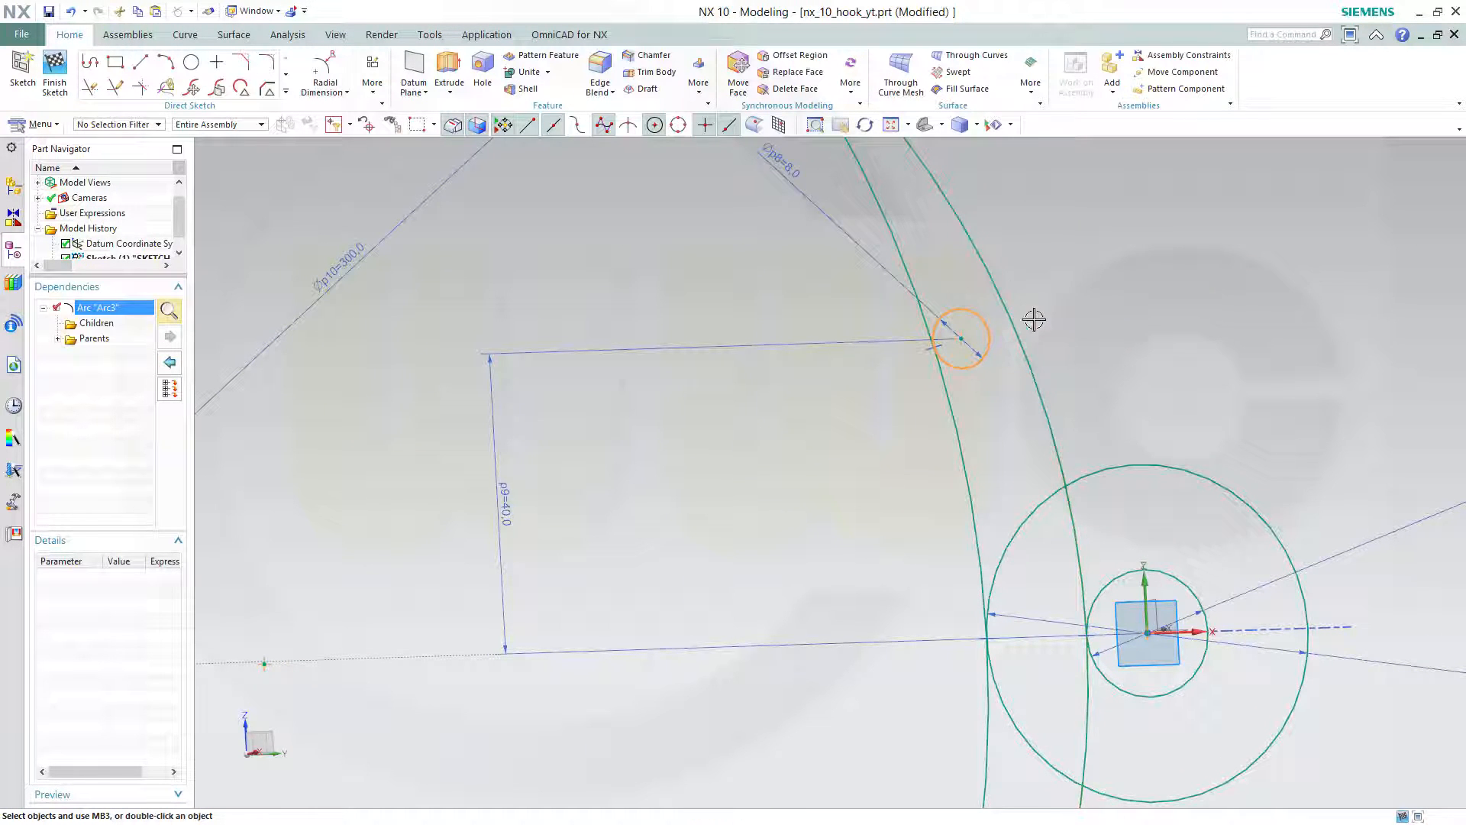
key(Escape)
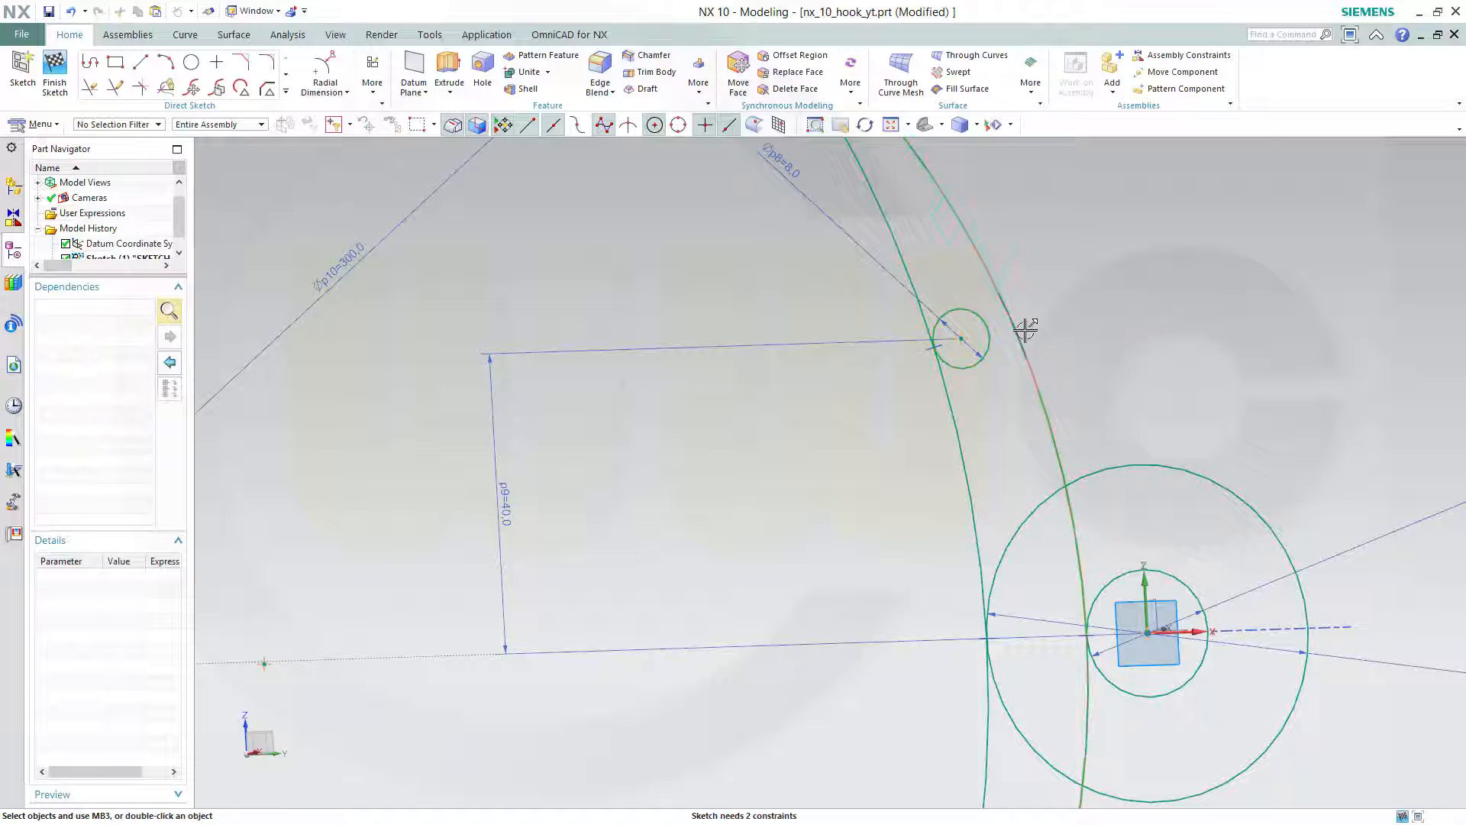
click(1025, 330)
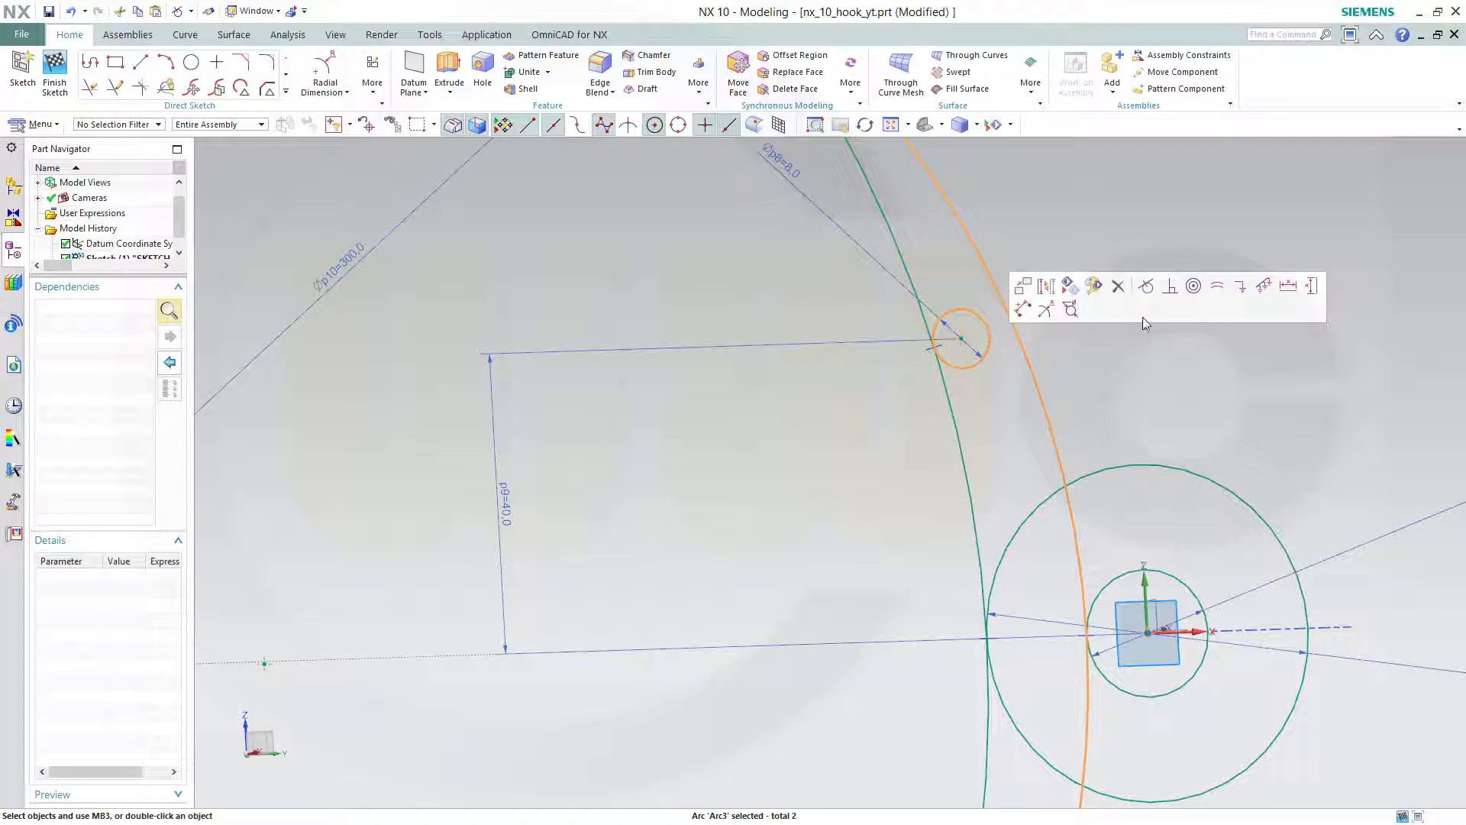
click(1146, 288)
Constrain the centre point of the large undimensioned circle onto the sketch's horizontal axis.
scroll(809, 554, down, 4)
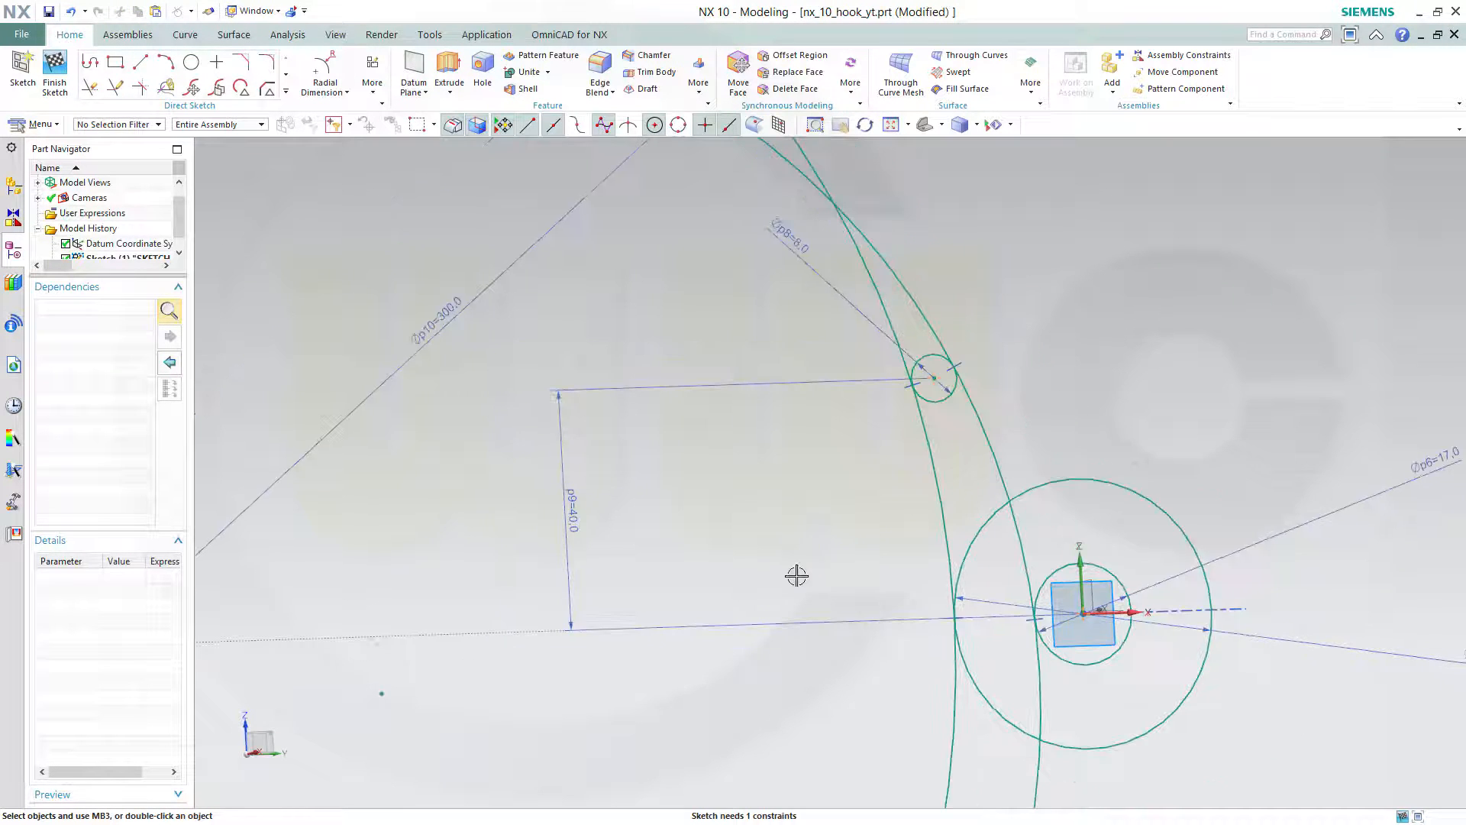
shift+middle_drag(601, 647, 899, 467)
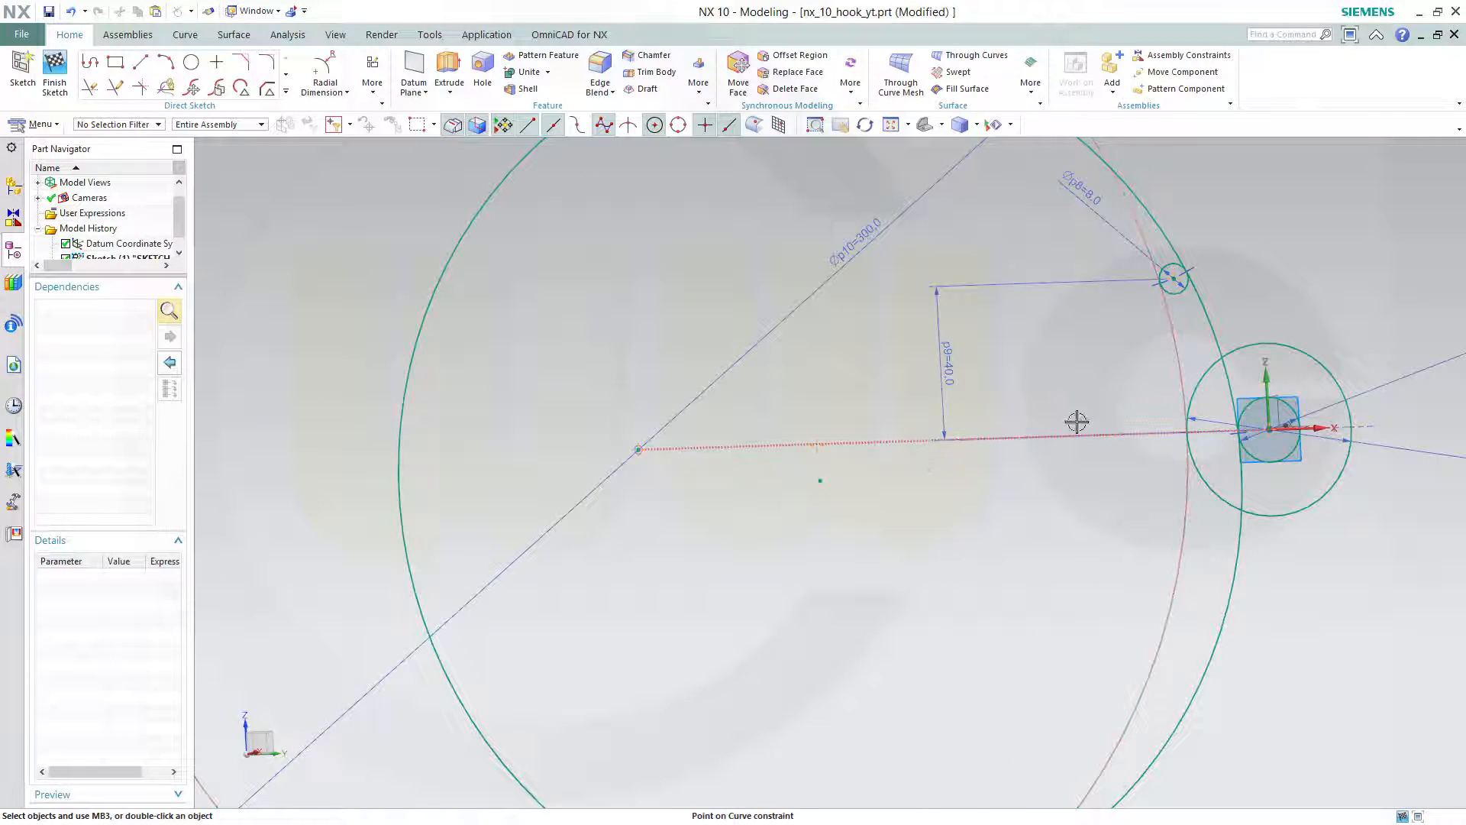
click(822, 480)
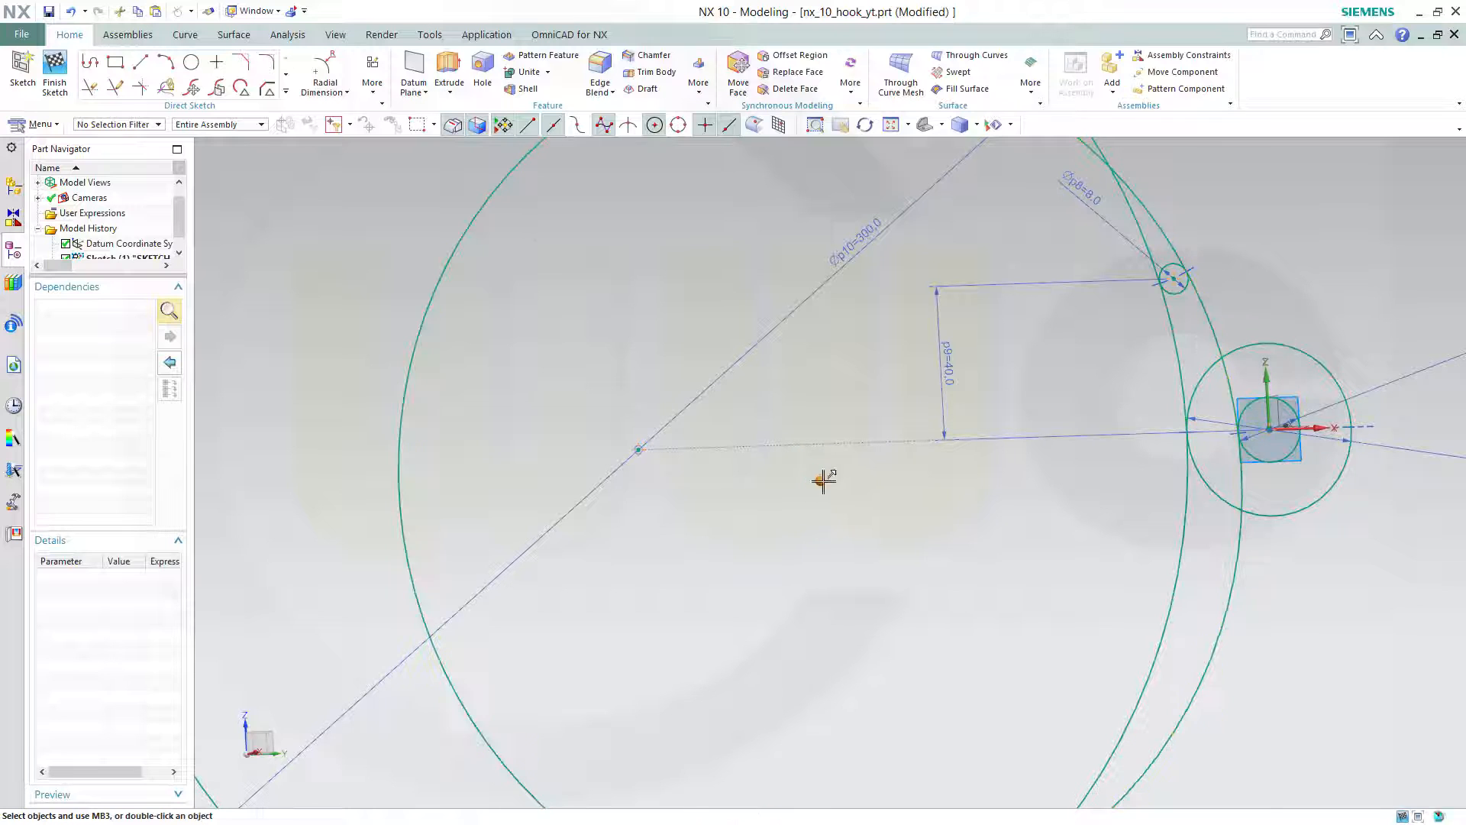
click(1318, 429)
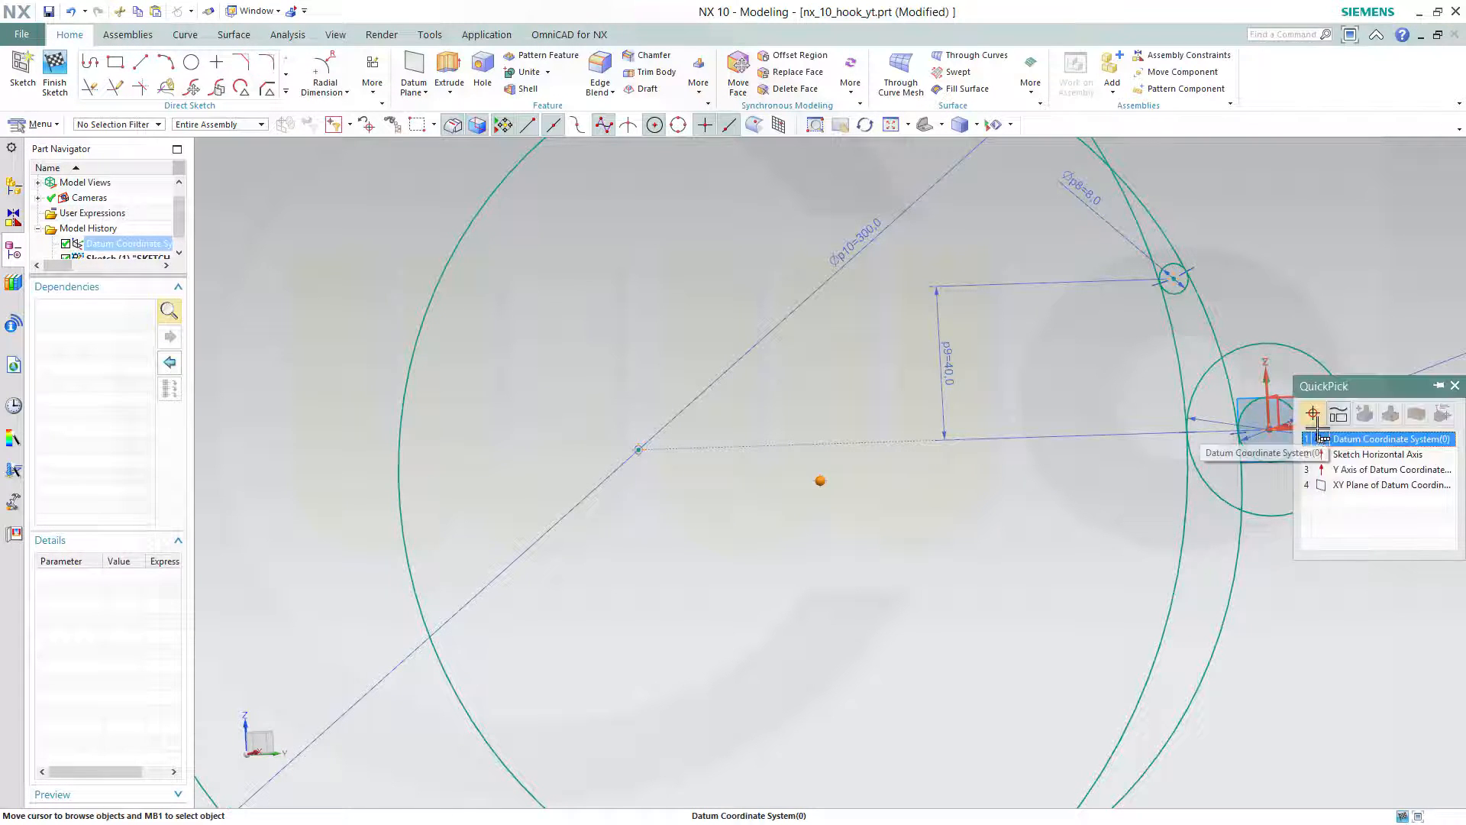
click(1331, 455)
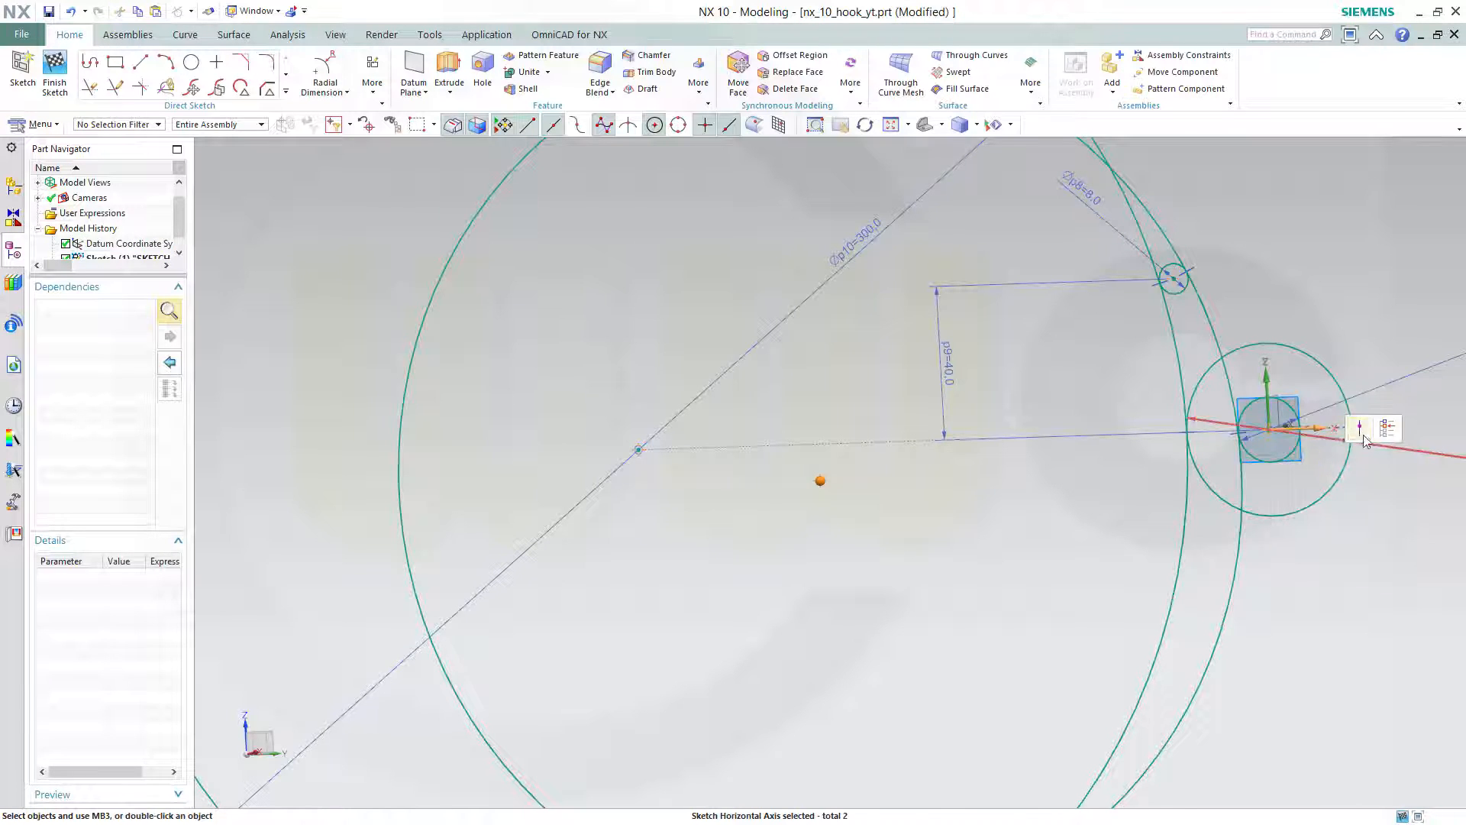
click(1360, 432)
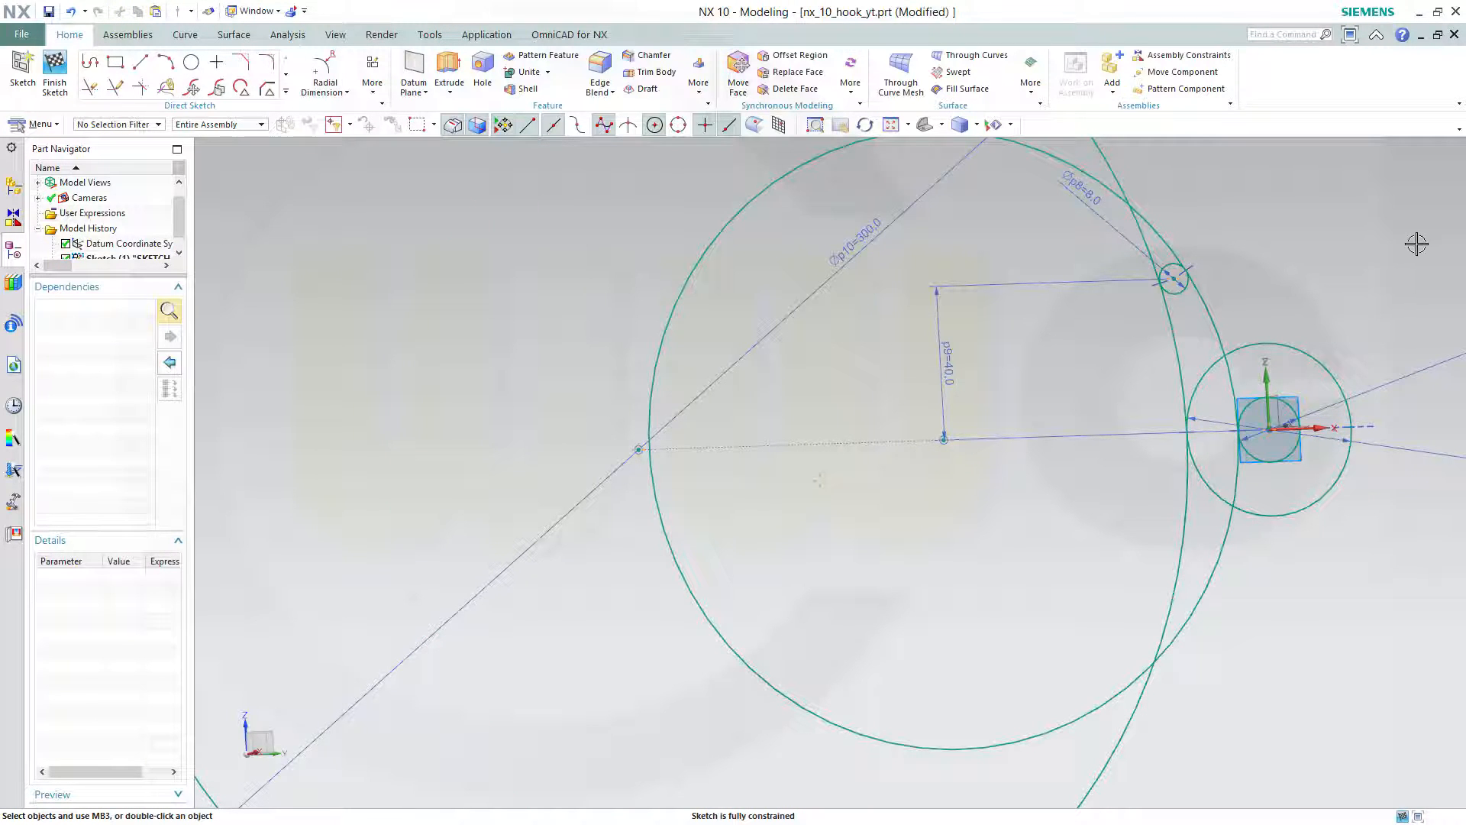
Draw a rectangle about 17.7 mm wide and 7.8 mm high, starting where the 17 mm circle meets the horizontal axis on the +X side.
scroll(1146, 595, down, 4)
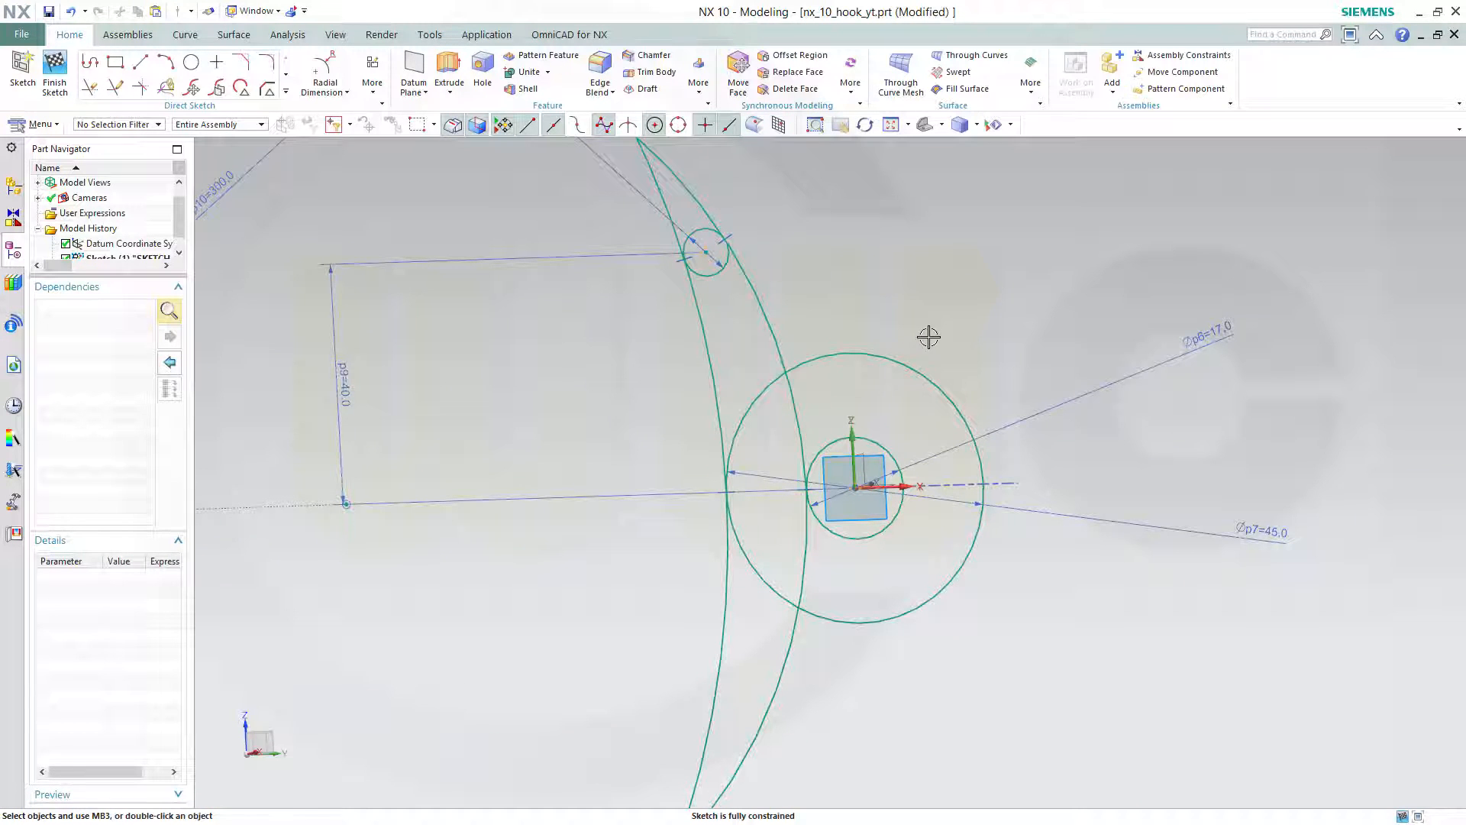
click(116, 64)
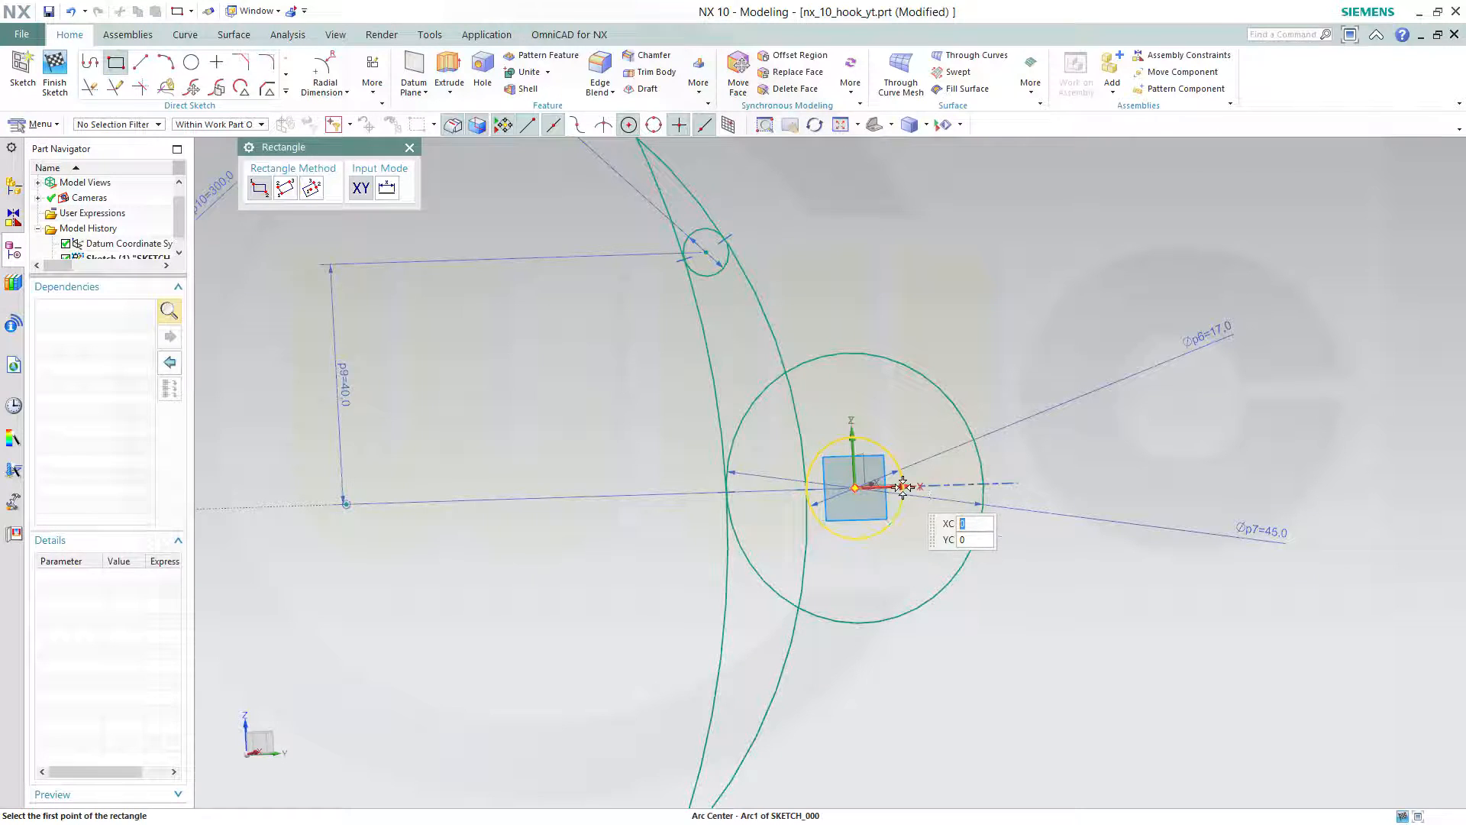
scroll(902, 500, up, 5)
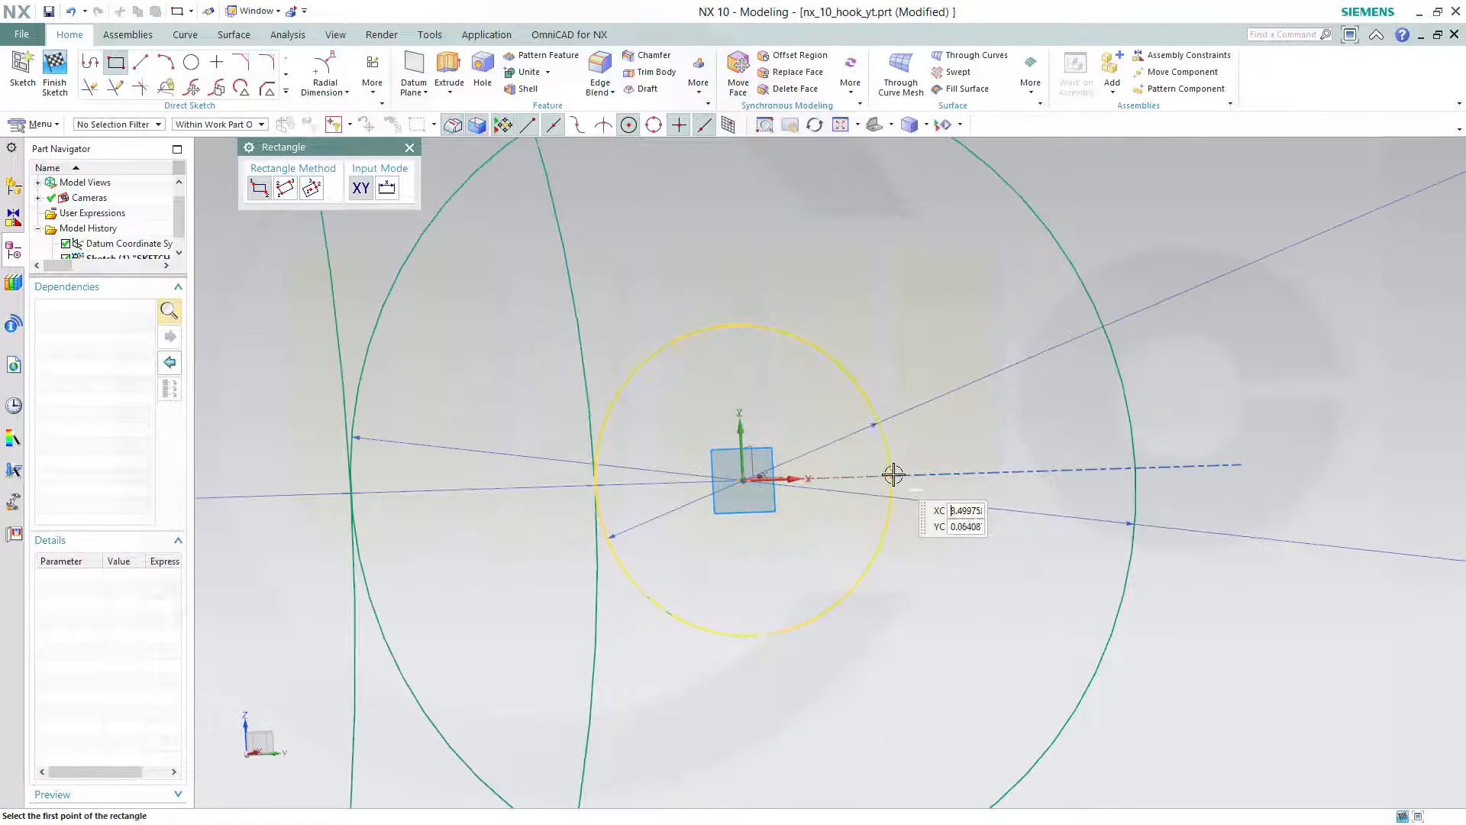
click(893, 475)
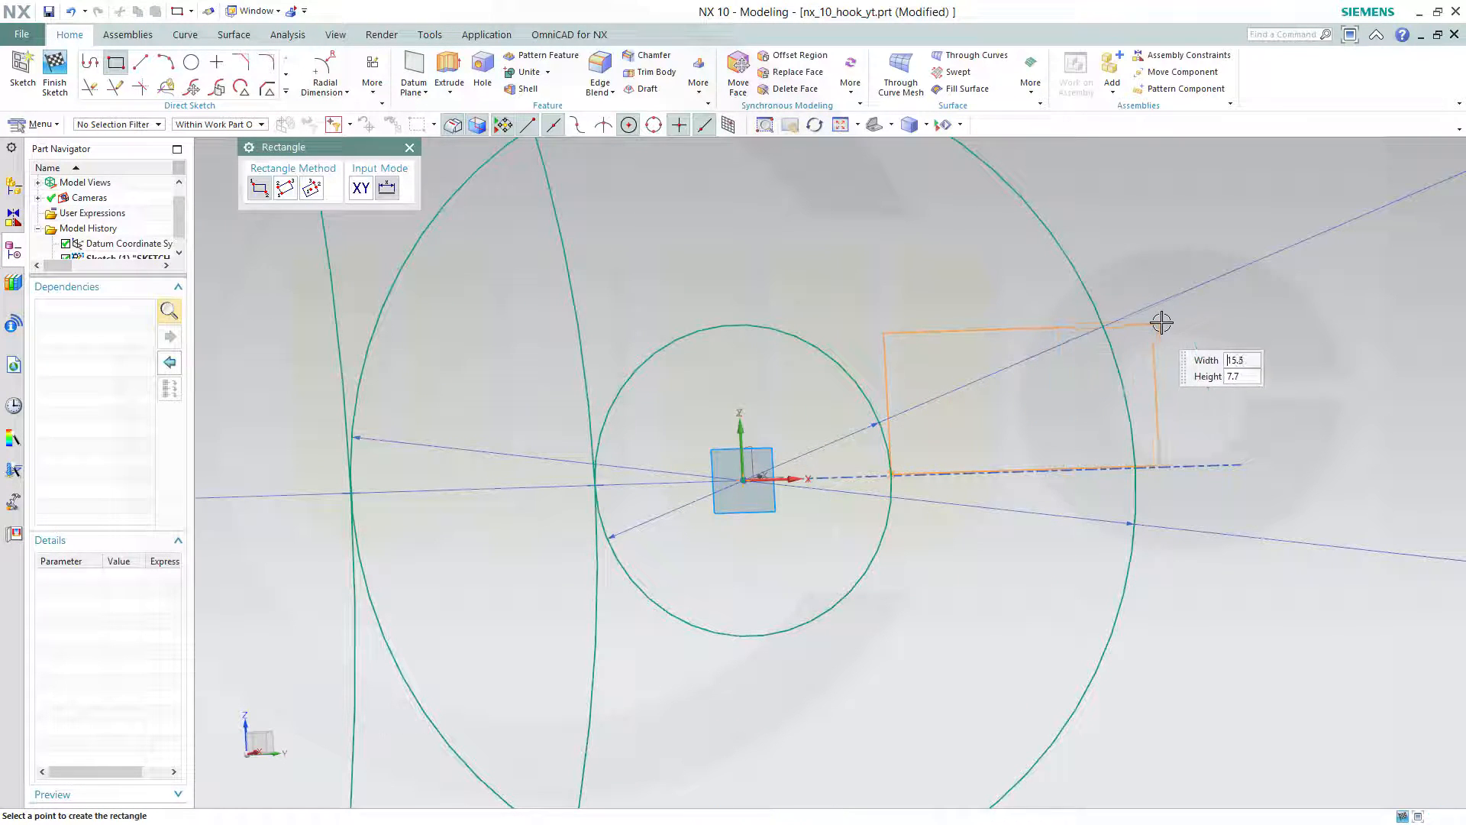
click(1192, 321)
key(Escape)
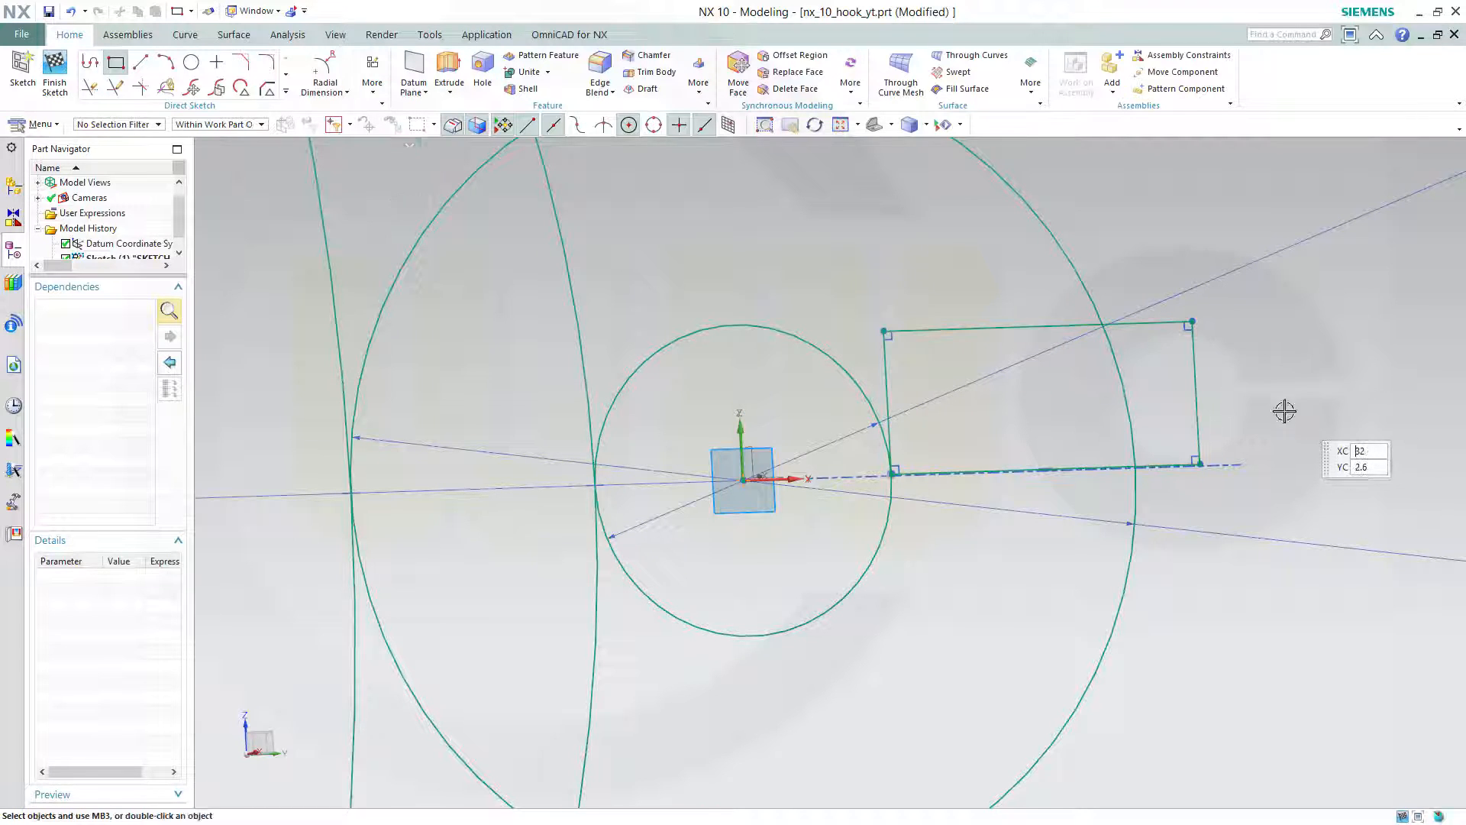
Convert the rectangle's lower edge along the horizontal axis to a reference line.
click(1039, 468)
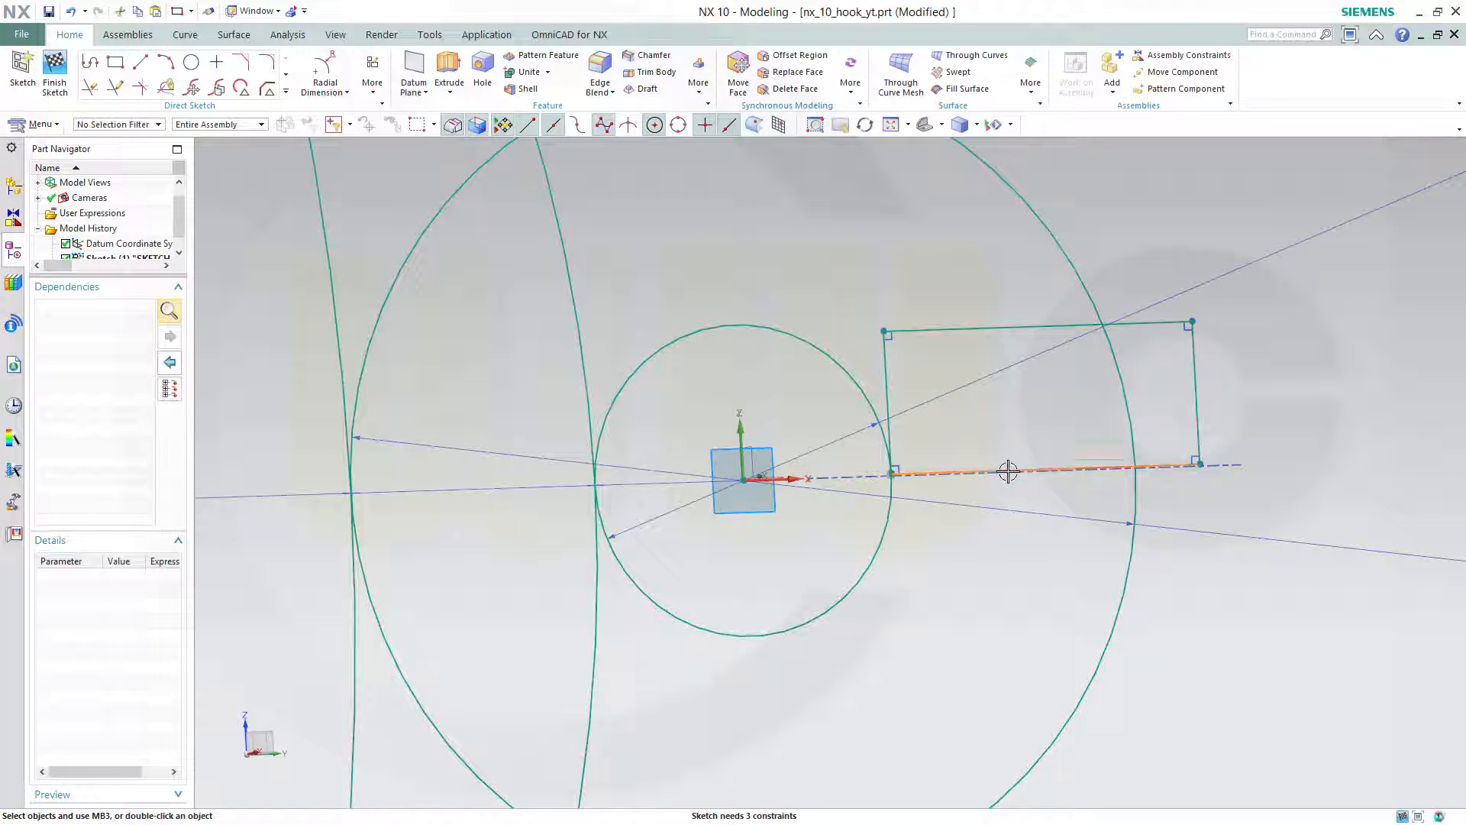
click(1010, 469)
click(1084, 422)
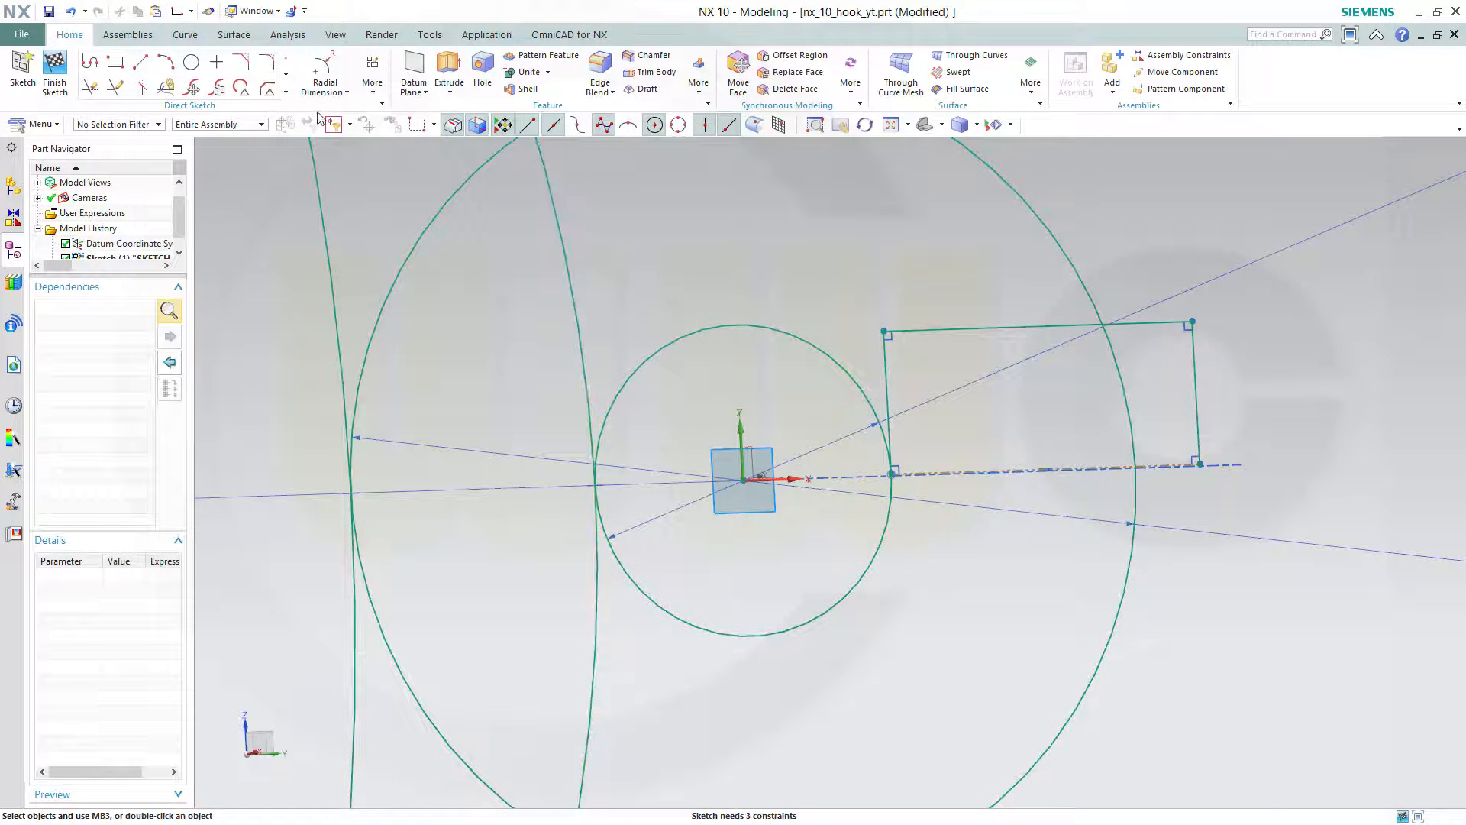
Add a 10 mm vertical linear dimension to the rectangle, measured between its upper and lower edges.
click(345, 102)
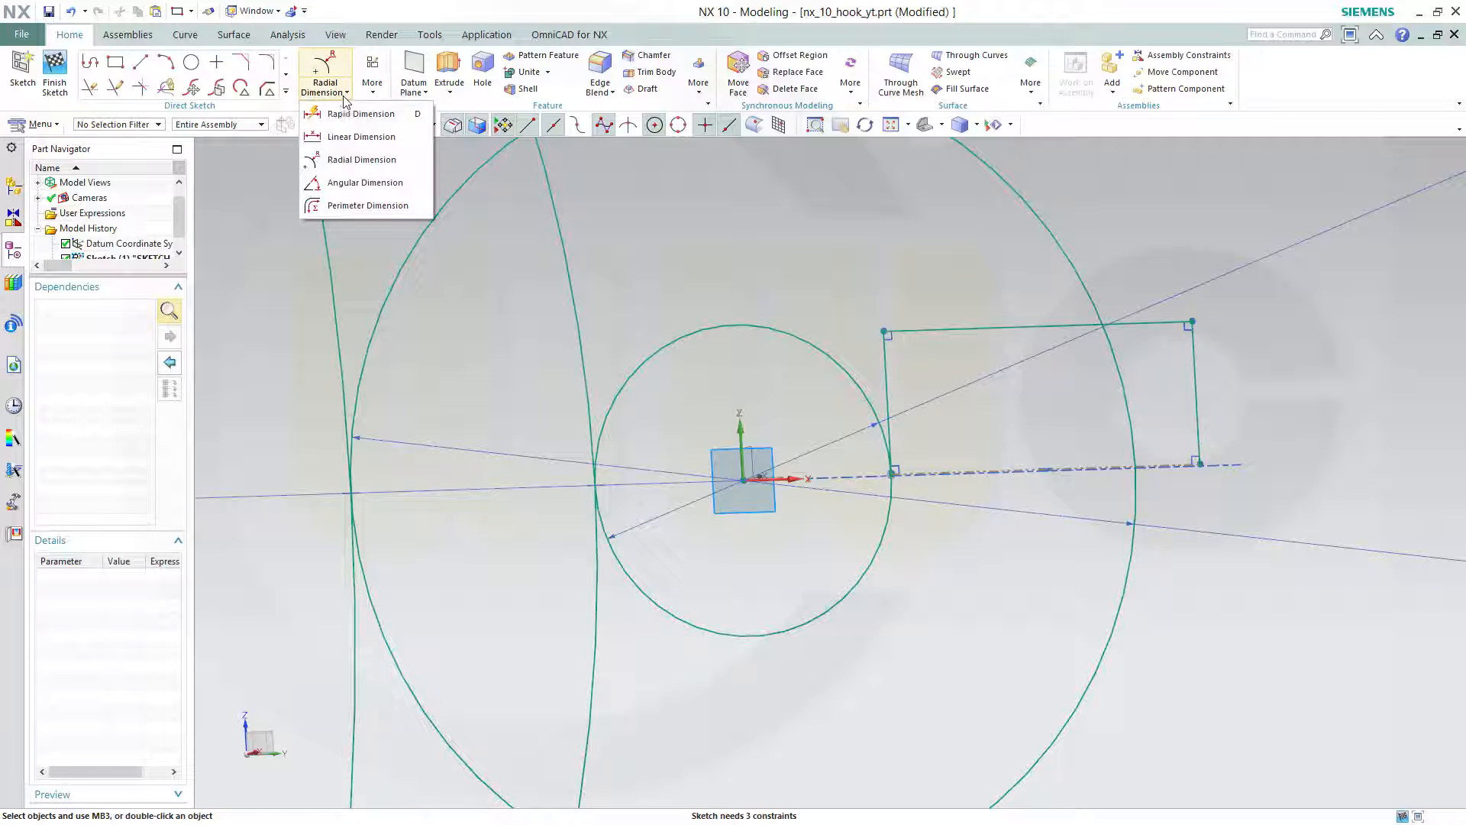
click(336, 136)
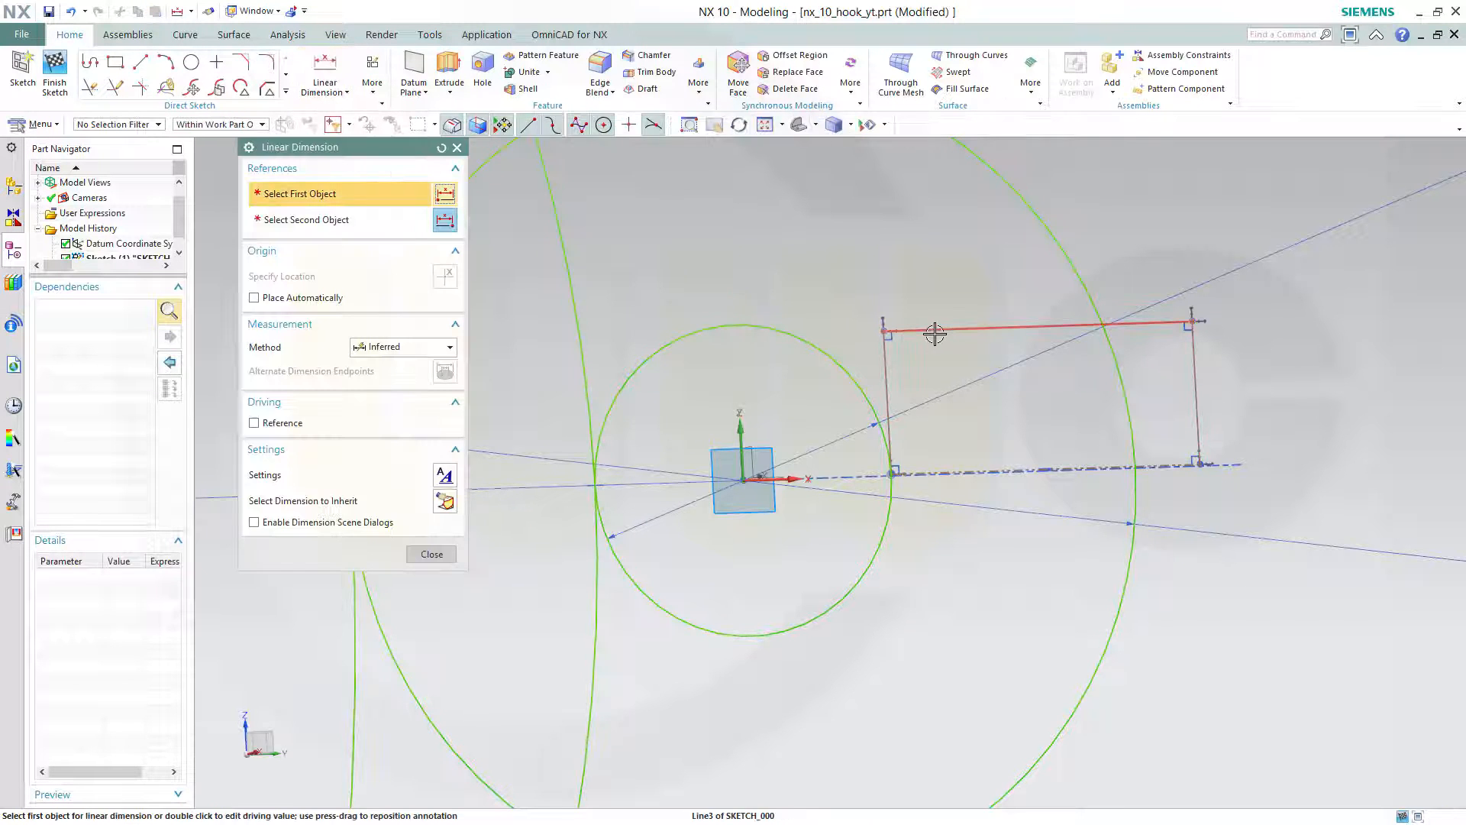
click(928, 334)
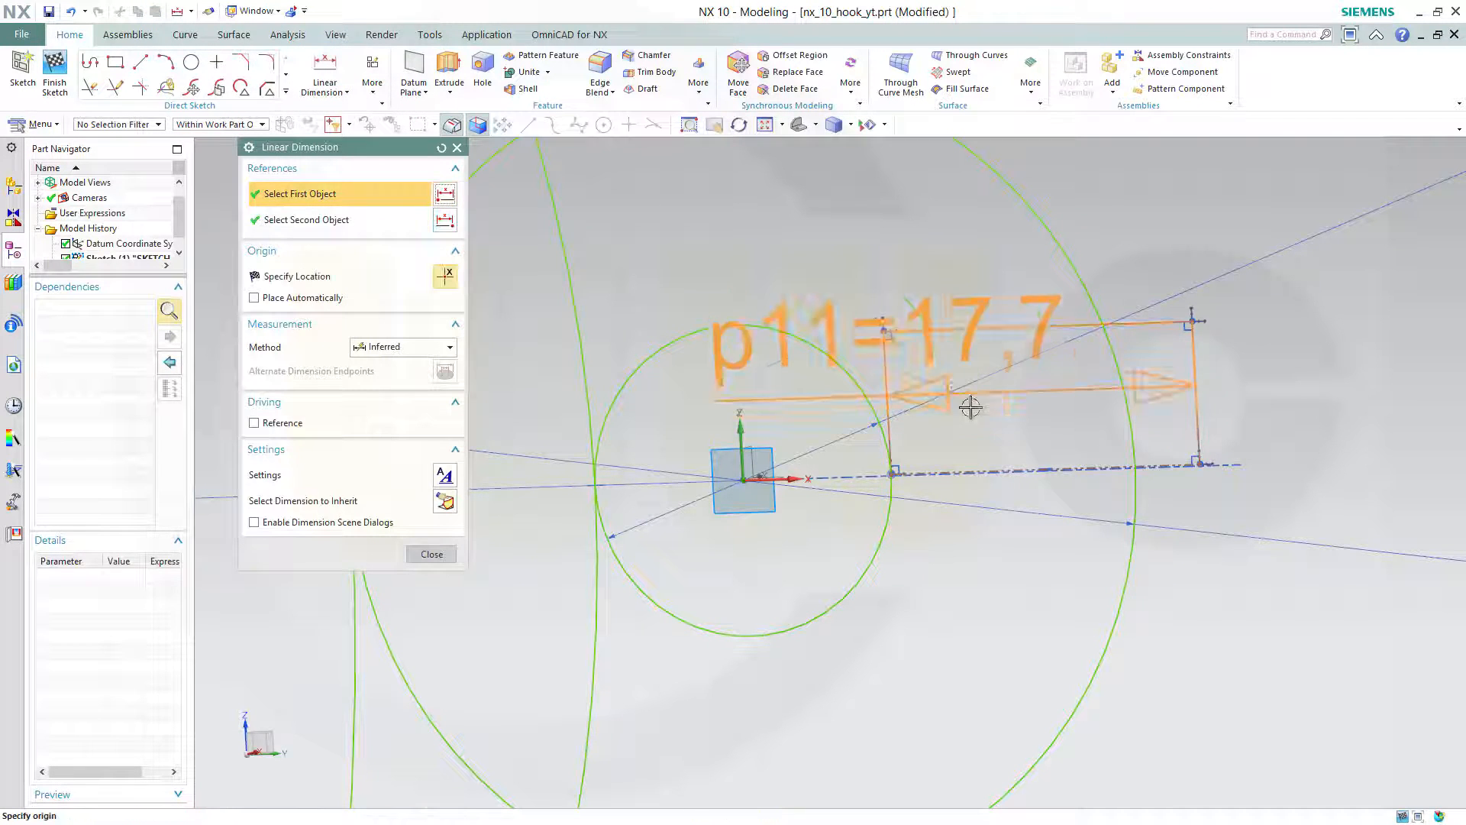
click(987, 465)
click(1315, 401)
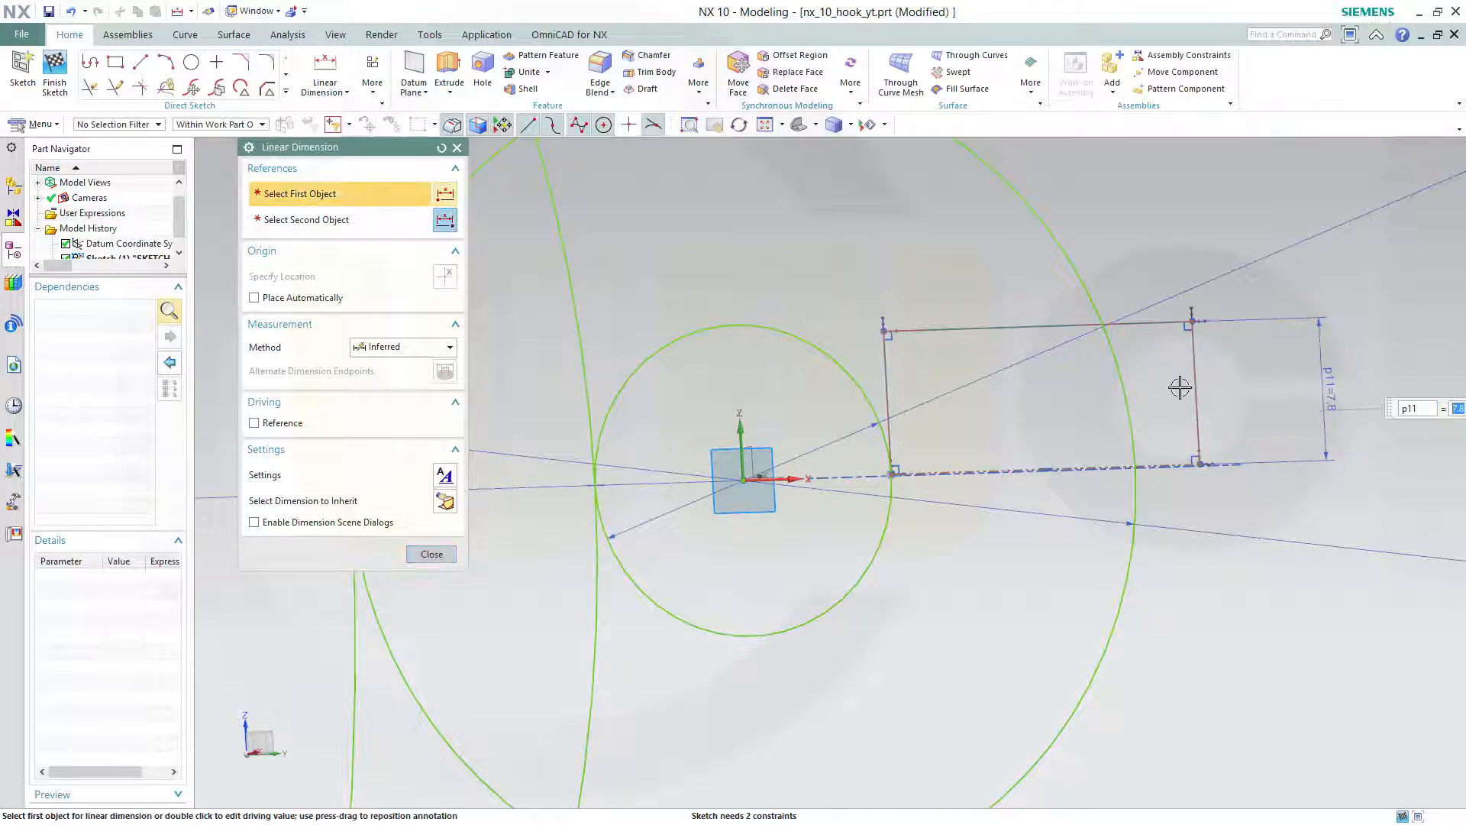
text(10)
key(Return)
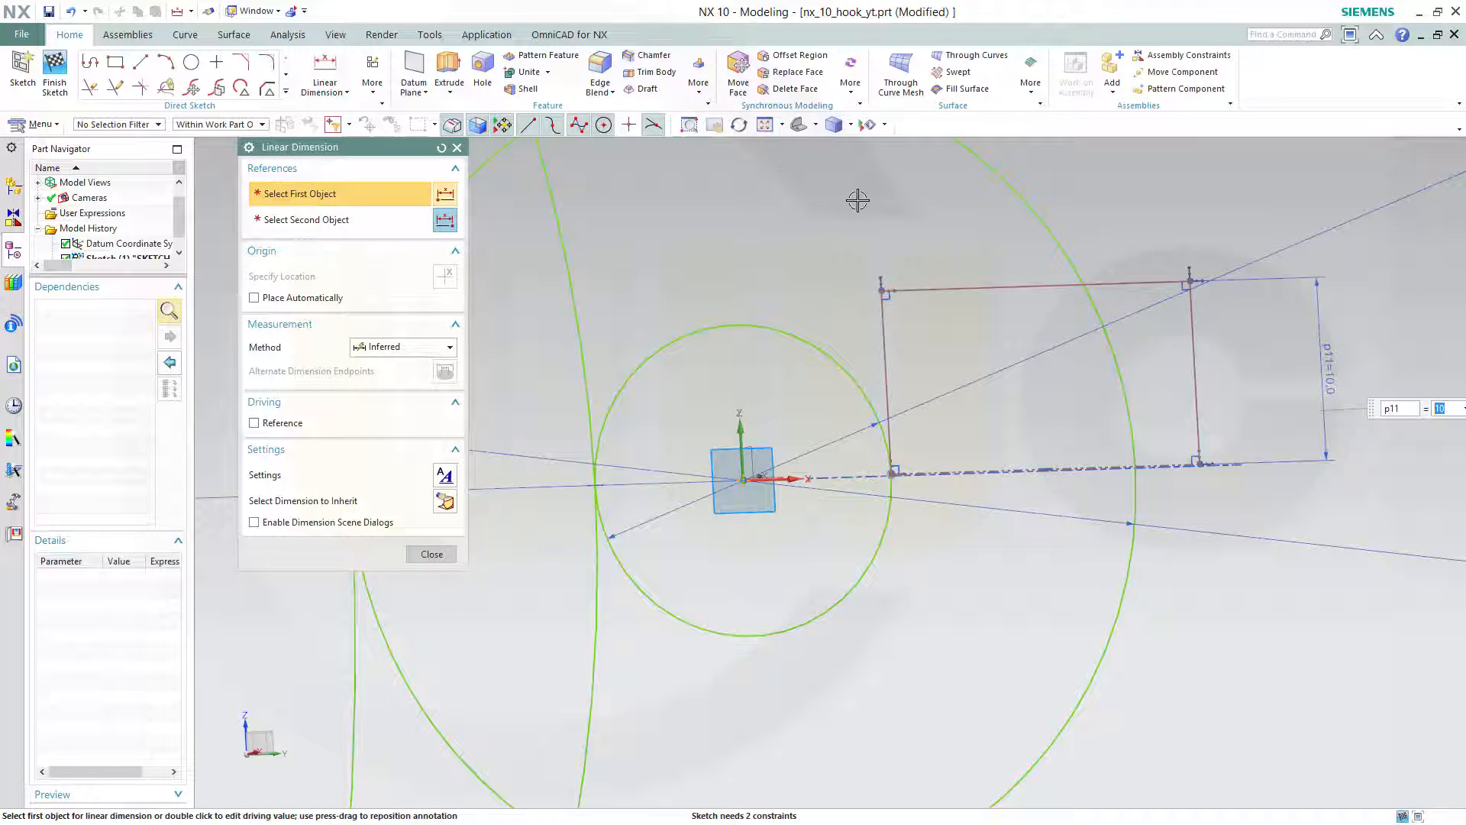
key(Escape)
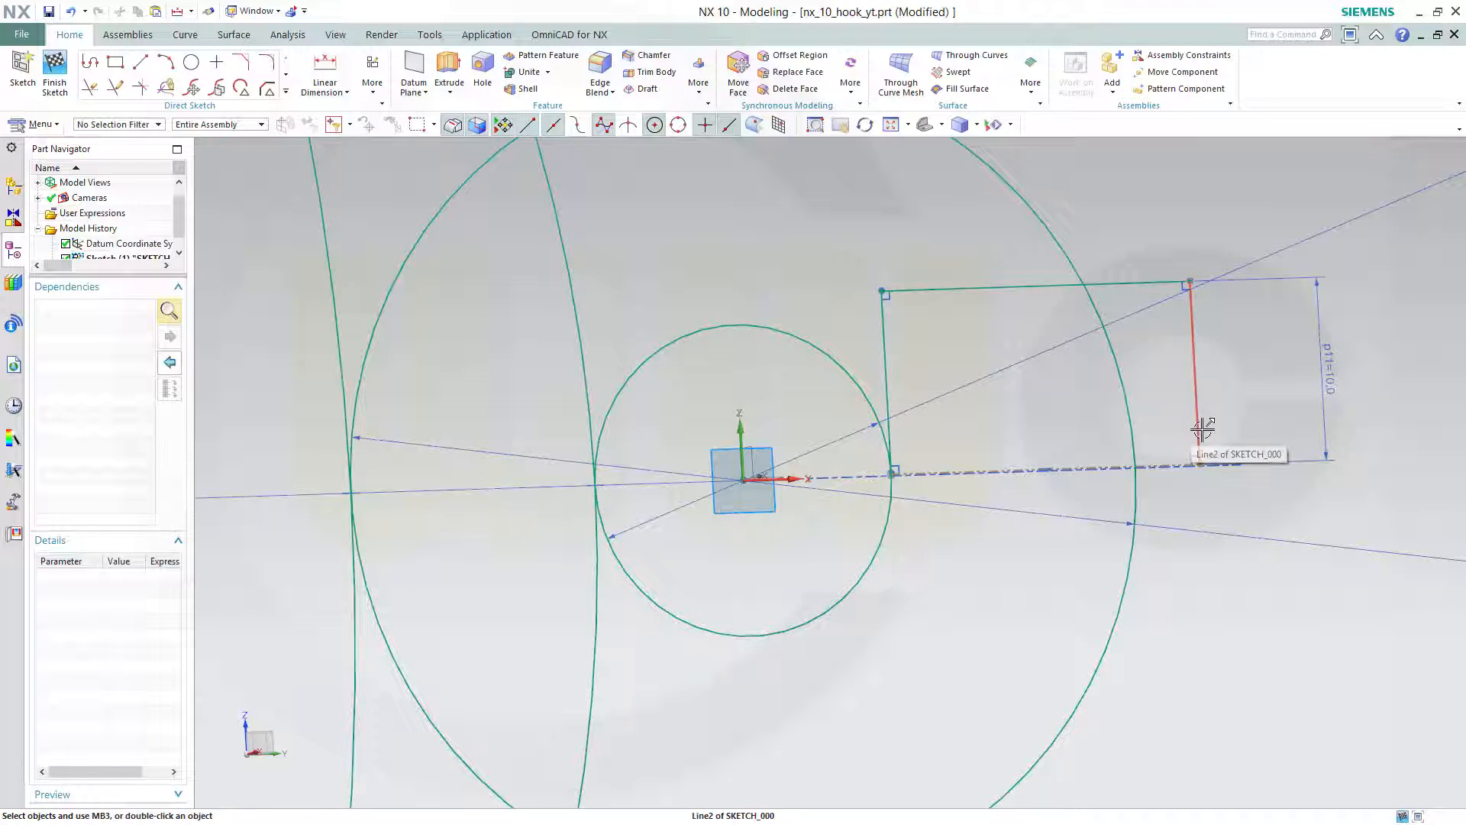
Make the rectangle's outer vertical edge tangent to the 45 mm circle.
click(1197, 421)
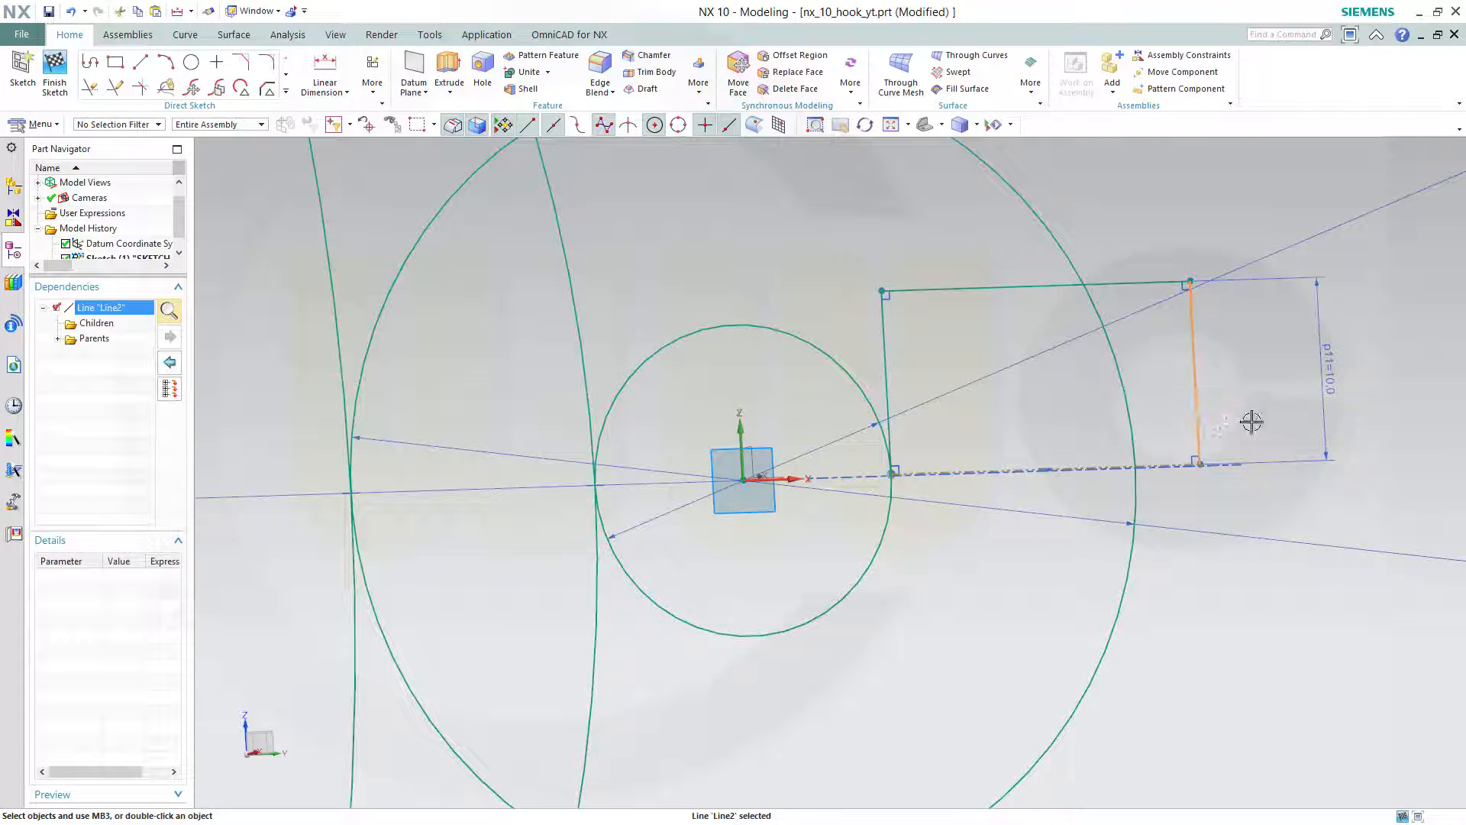
click(1136, 442)
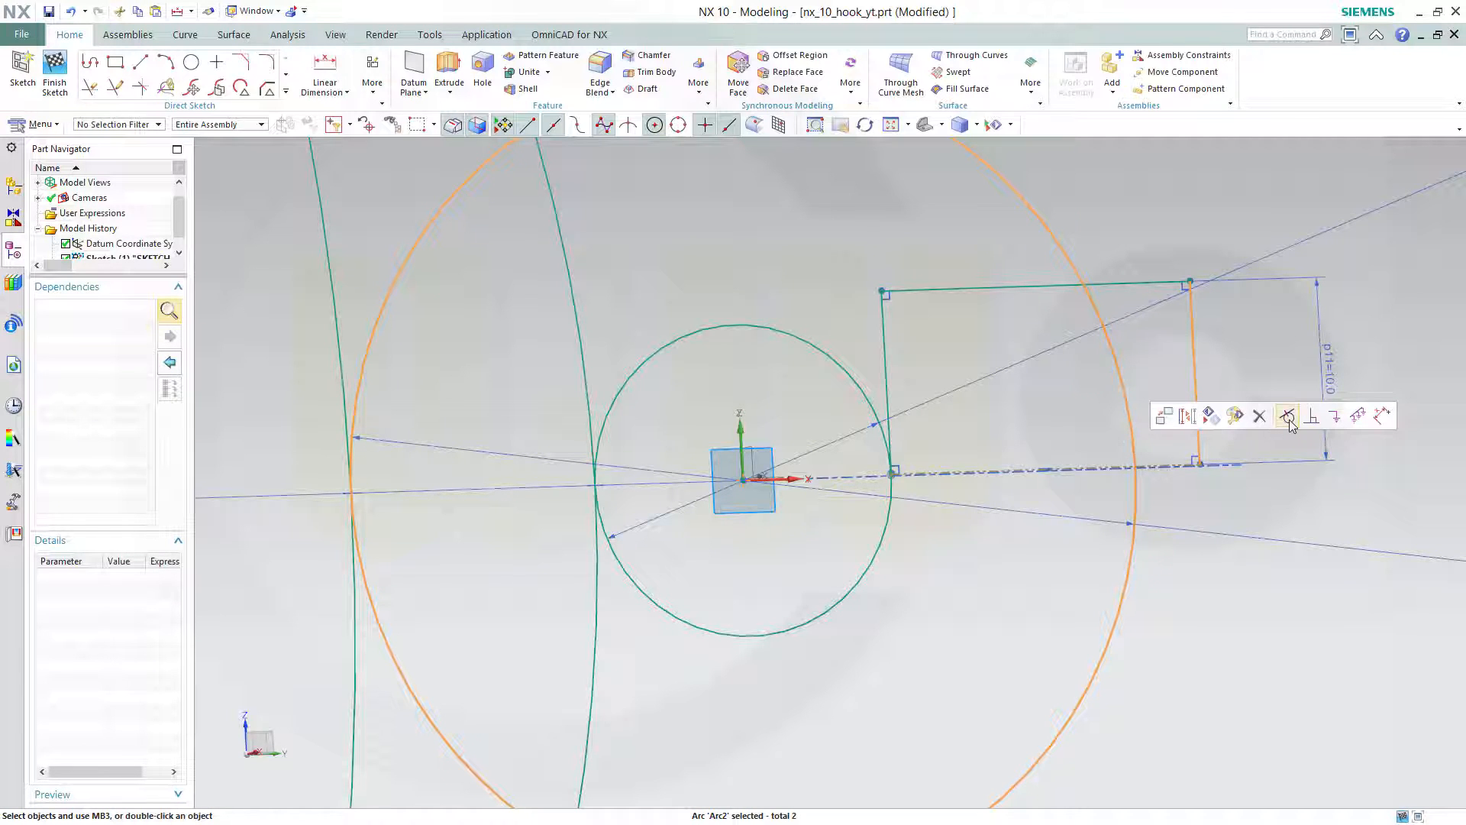
click(1288, 417)
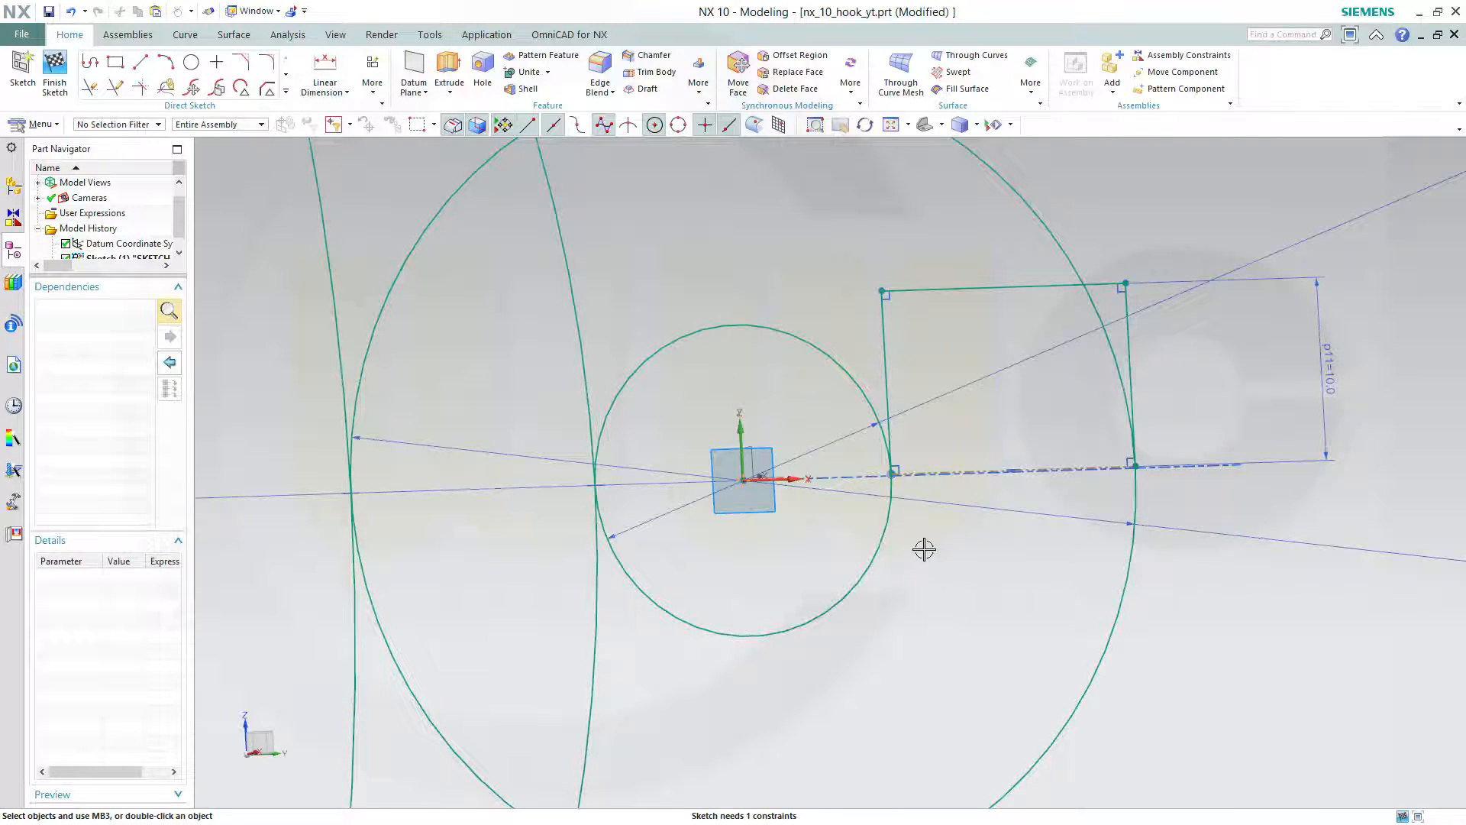
Trim away the parts of the 300 mm circle and the large undimensioned circle that lie beyond their two intersections.
scroll(925, 549, up, 5)
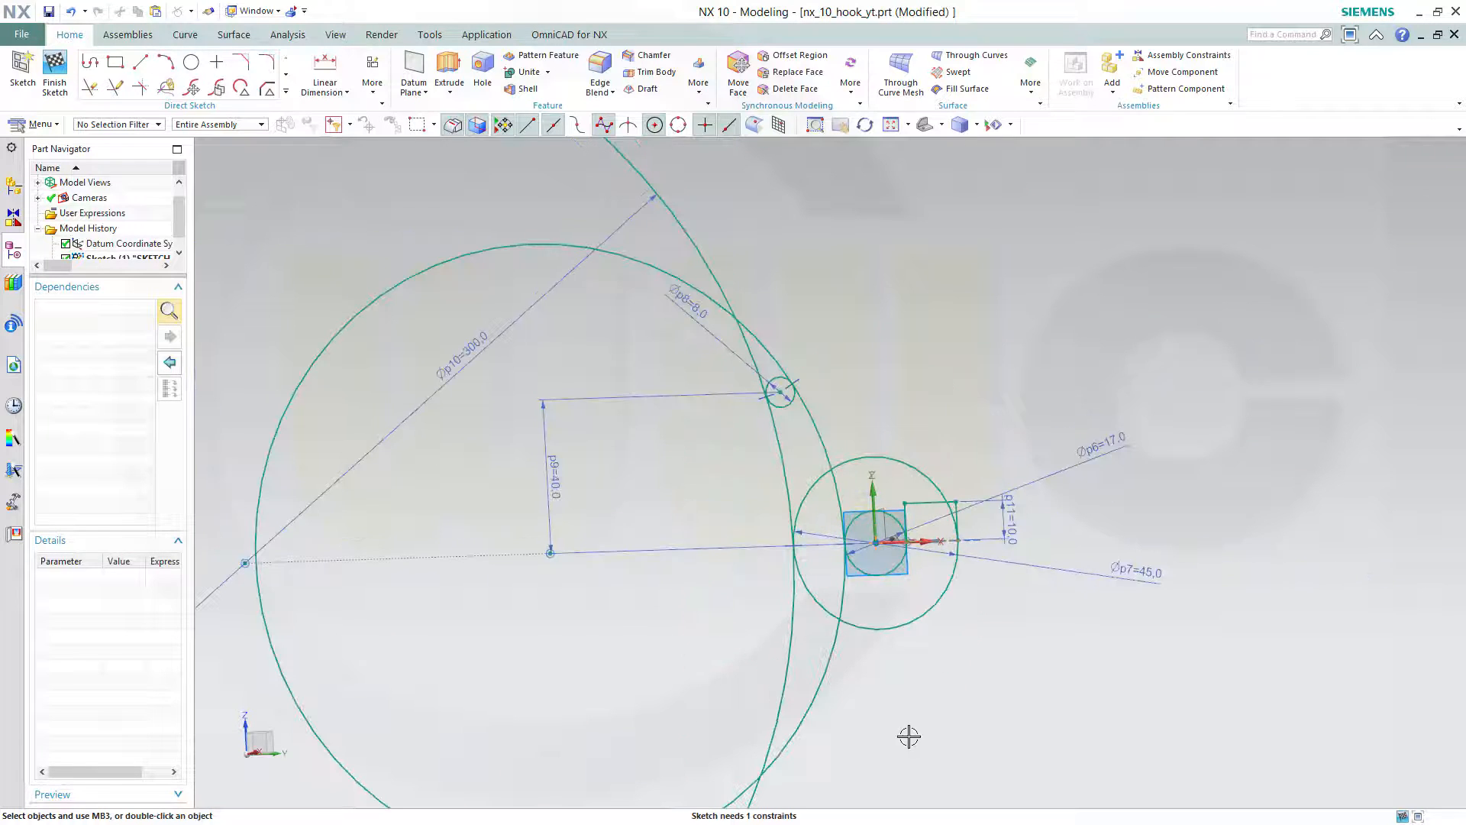
scroll(907, 730, up, 1)
mouse_move(908, 716)
shift+middle_down()
mouse_move(949, 680)
mouse_move(1136, 611)
mouse_move(1220, 637)
shift+middle_up()
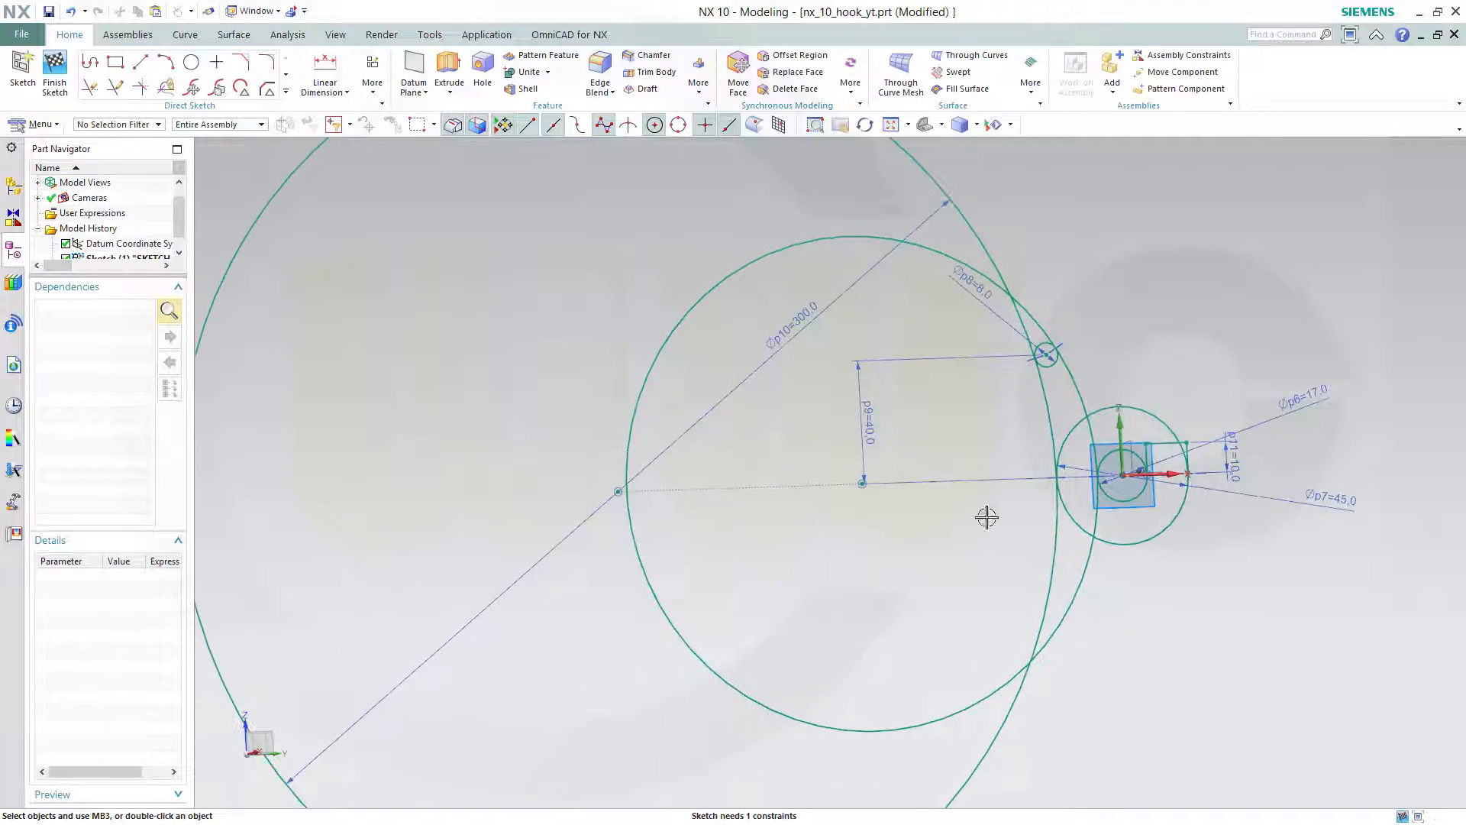
click(89, 91)
mouse_move(1046, 222)
mouse_down()
mouse_move(982, 218)
mouse_move(779, 307)
mouse_up()
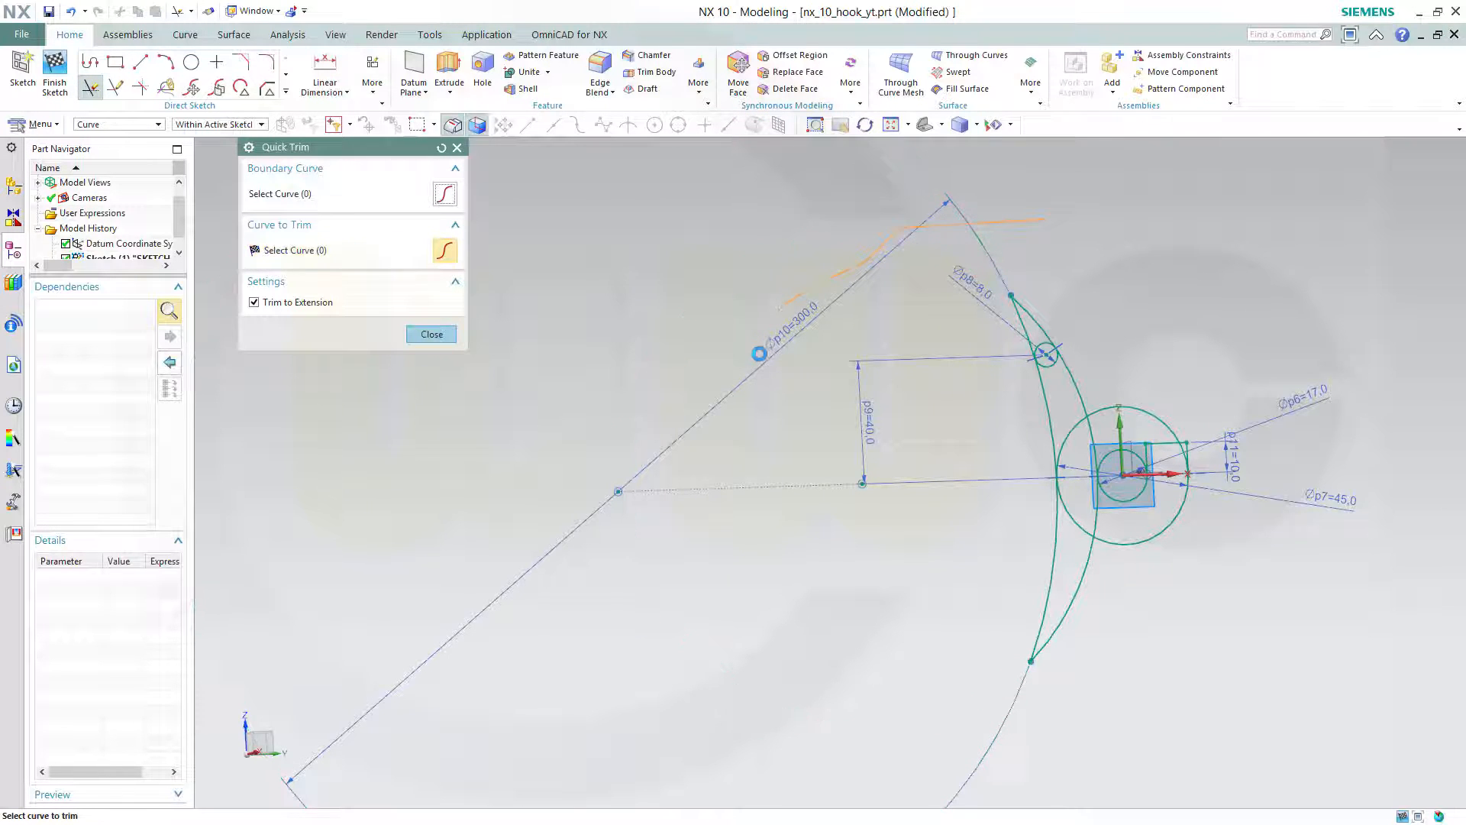
Try to trim the upper side of the 8 mm circle and the large arcs below the 45 mm circle, and undo both trims.
drag(1101, 325, 914, 378)
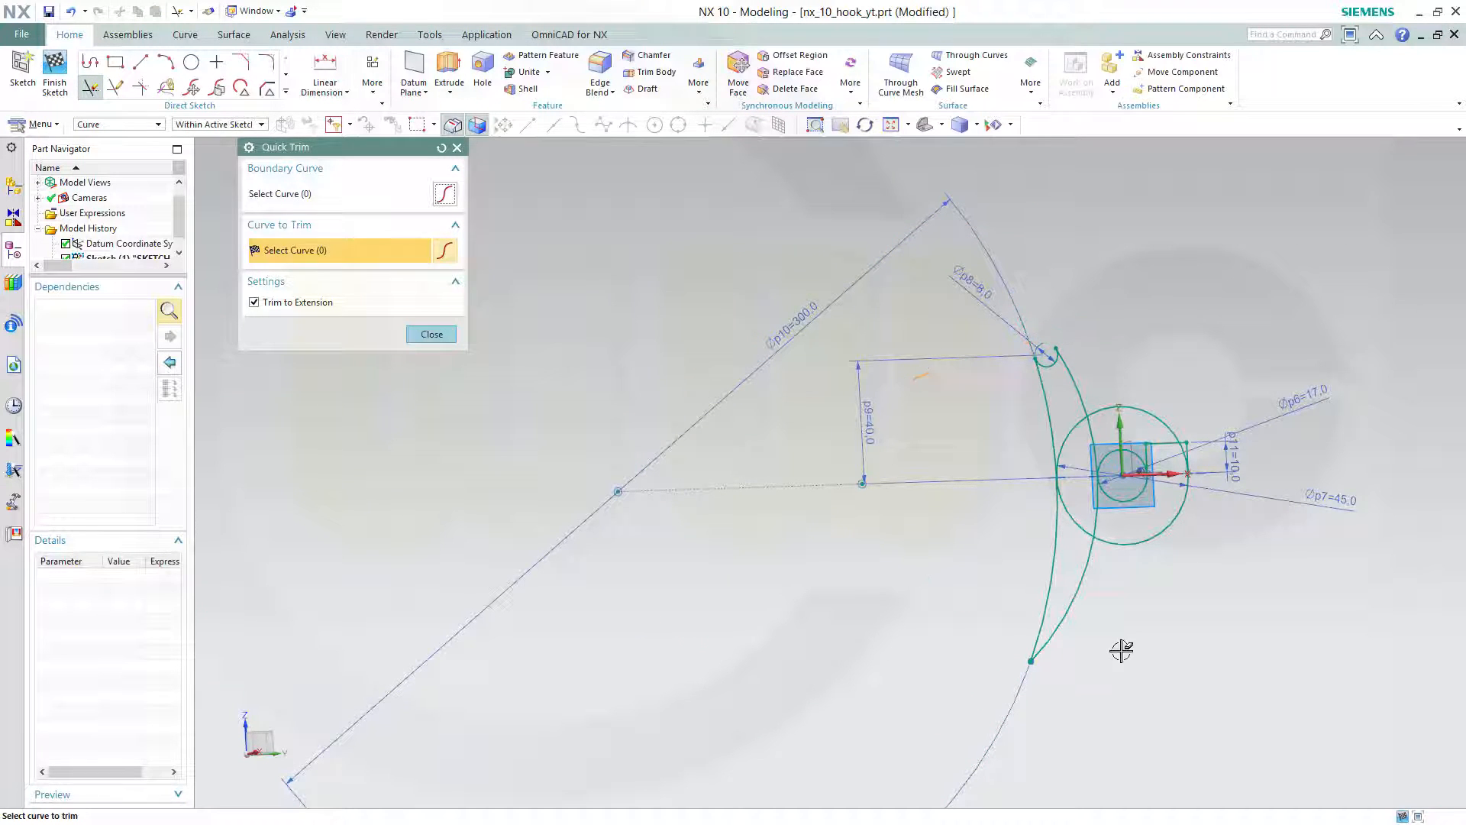
drag(1121, 650, 1002, 592)
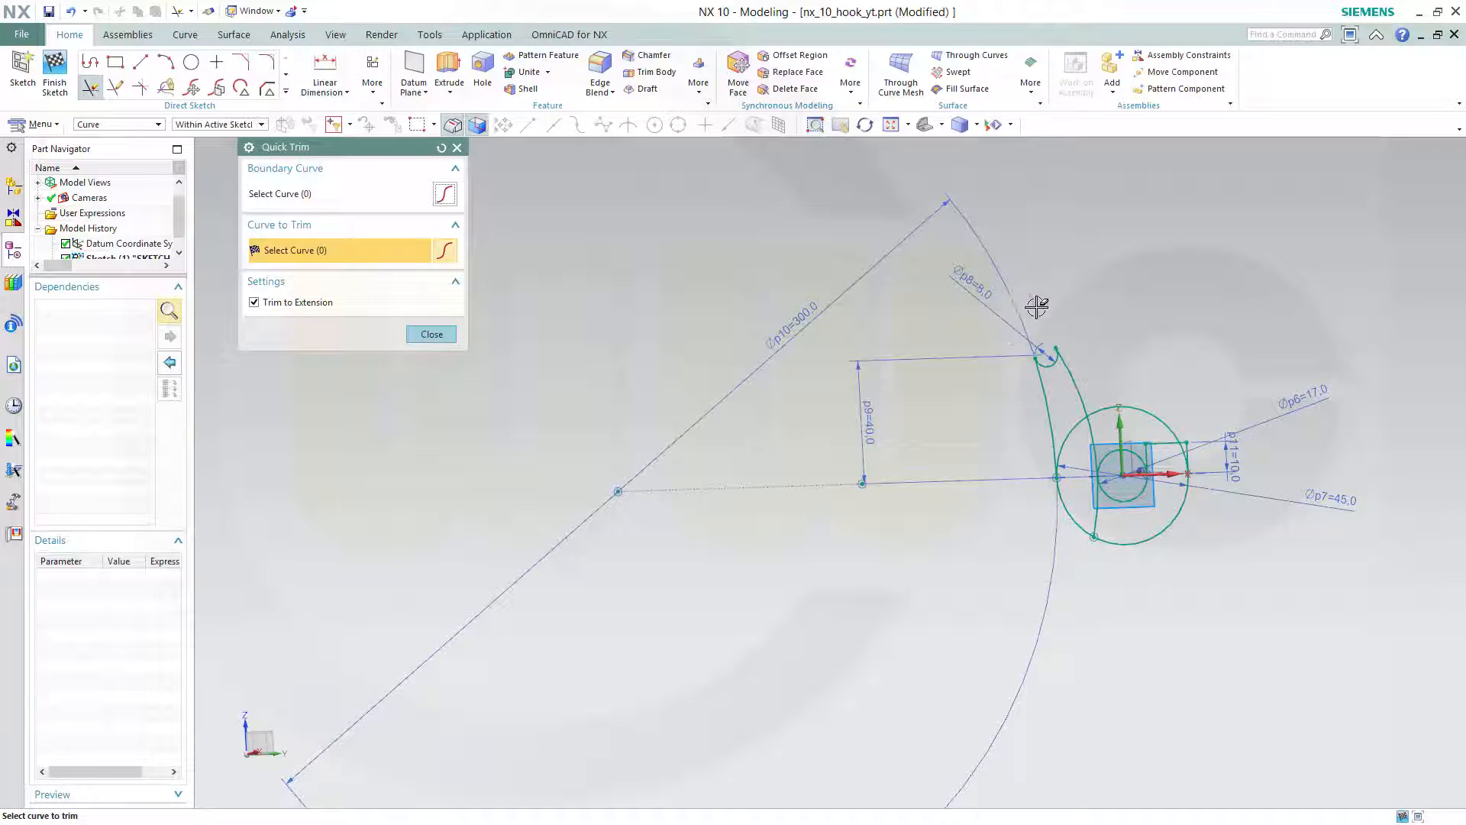
click(428, 334)
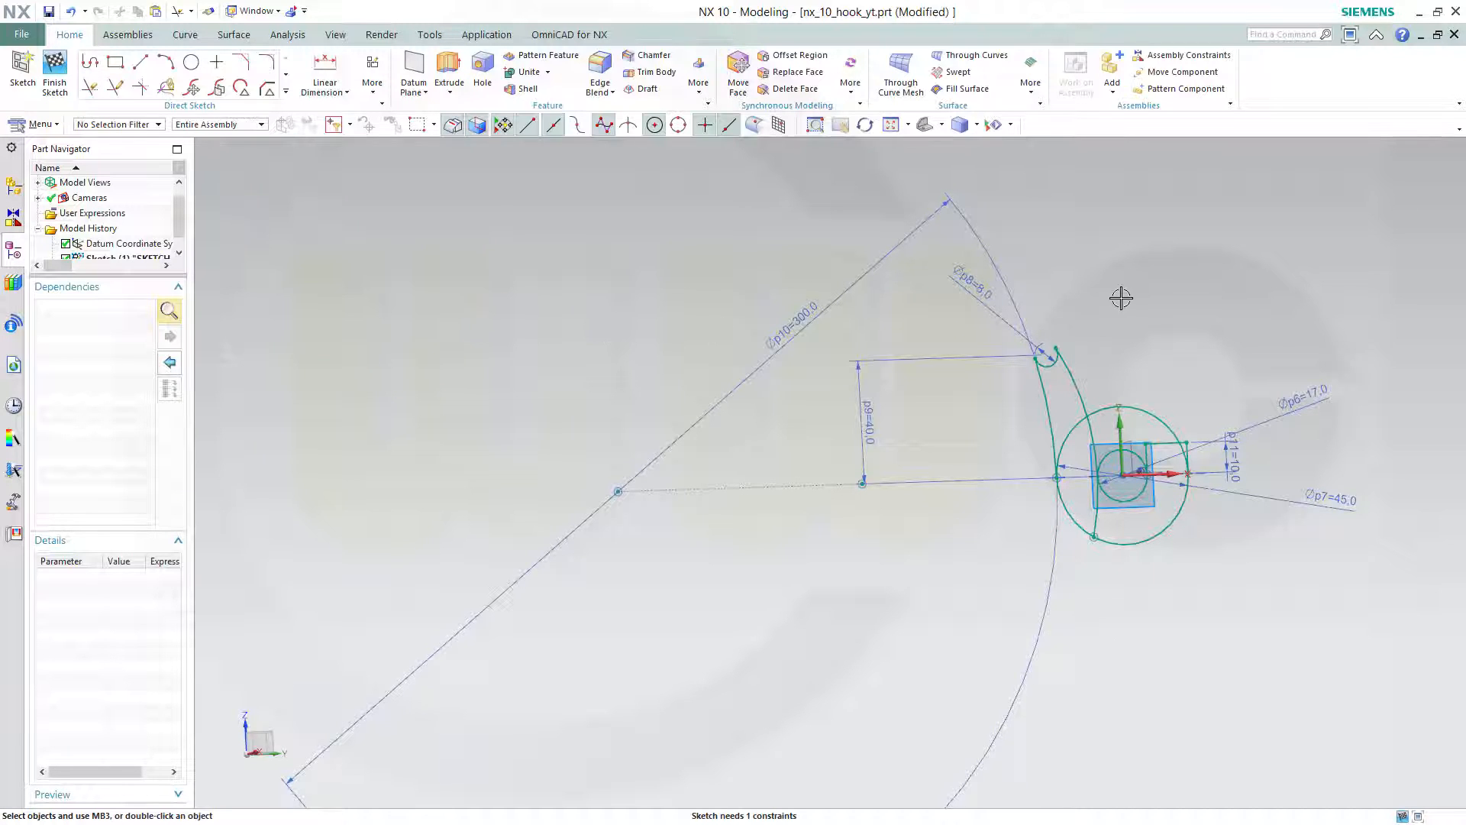
key(ctrl+z)
key(ctrl+z)
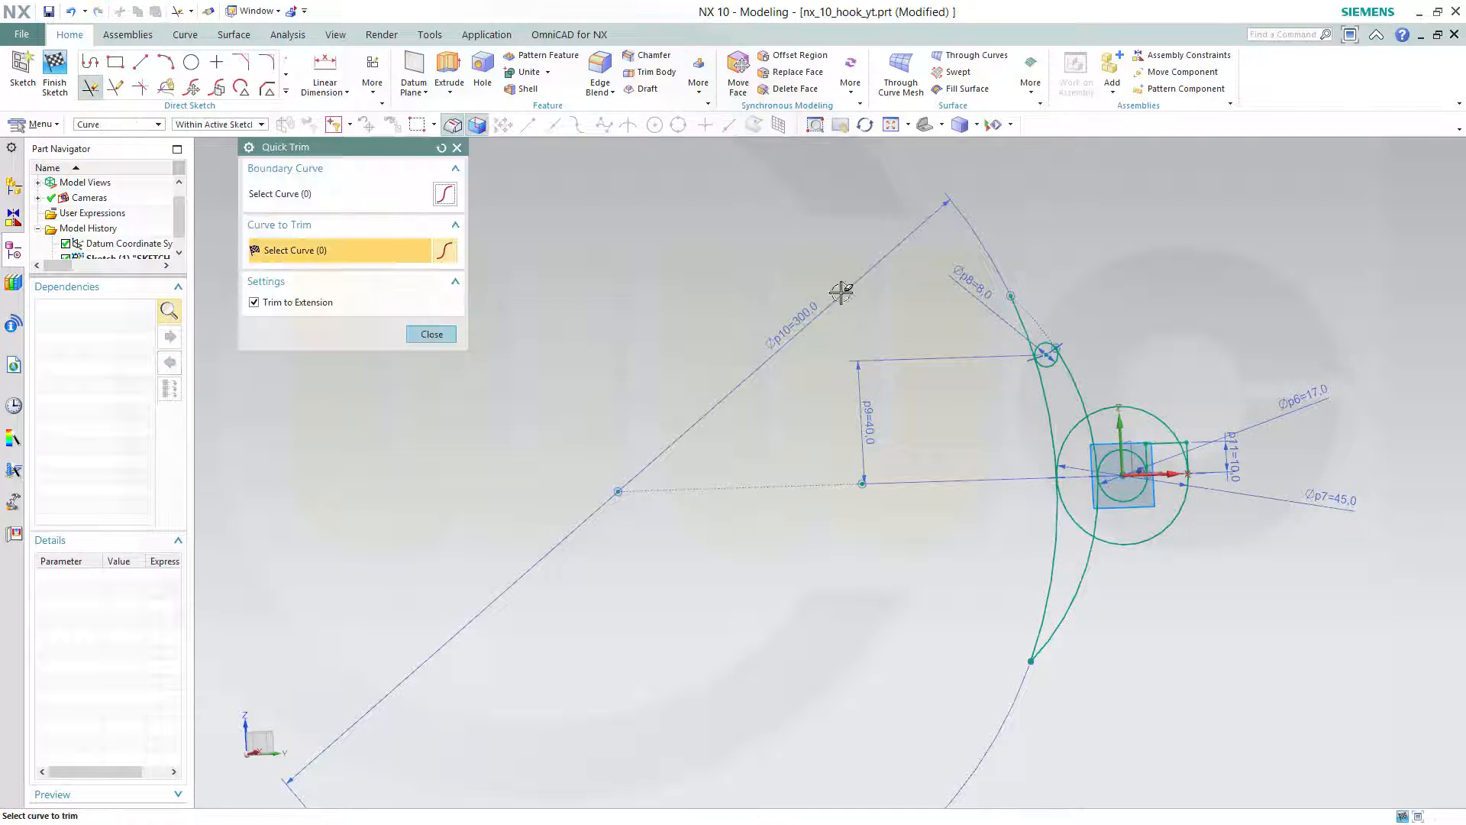
Trim the 300 mm arc below its tangency with the 45 mm circle and the undimensioned arc below its tangency with the 17 mm circle.
click(89, 87)
scroll(1152, 681, up, 3)
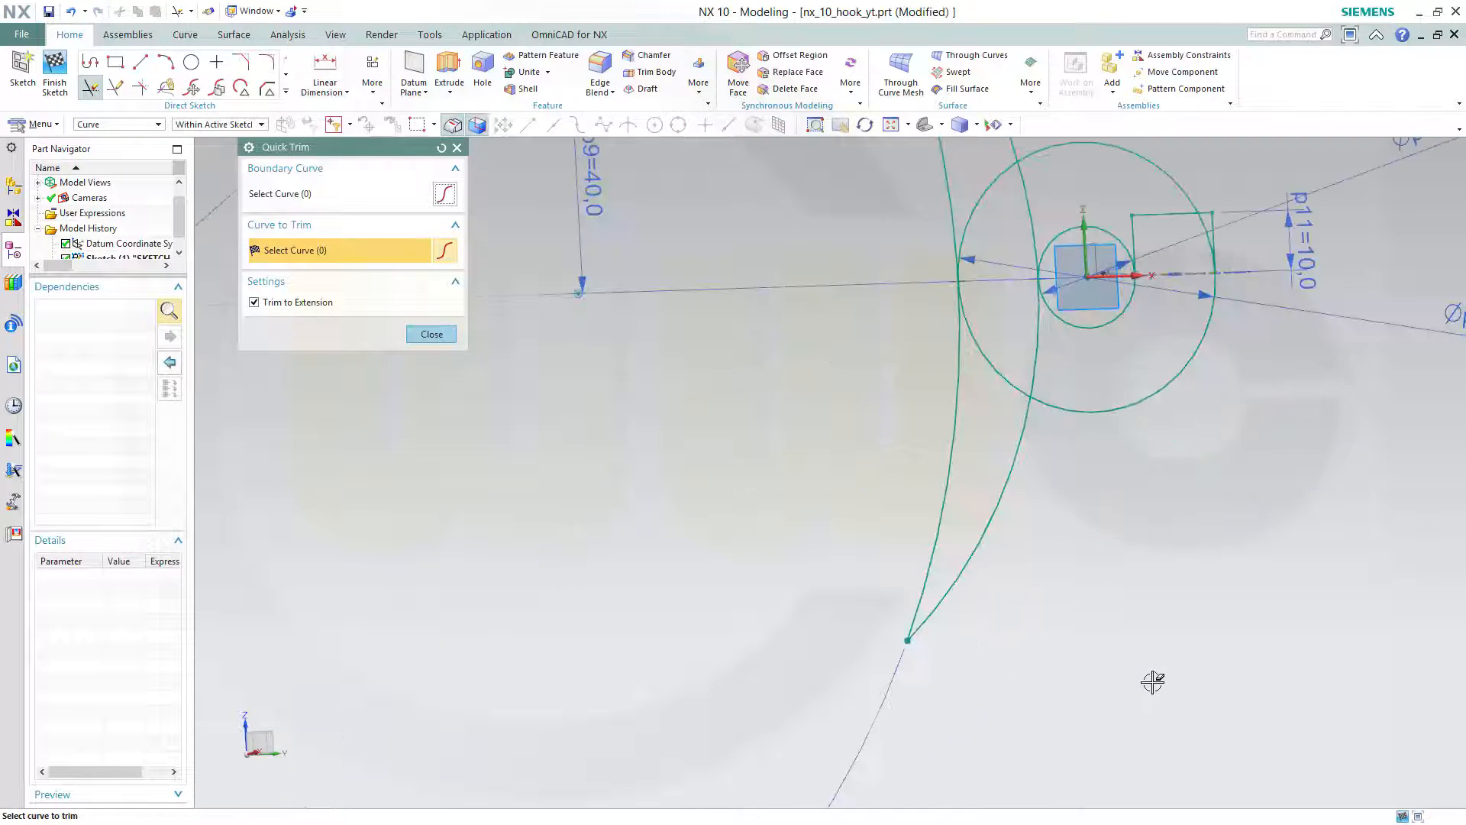
click(880, 448)
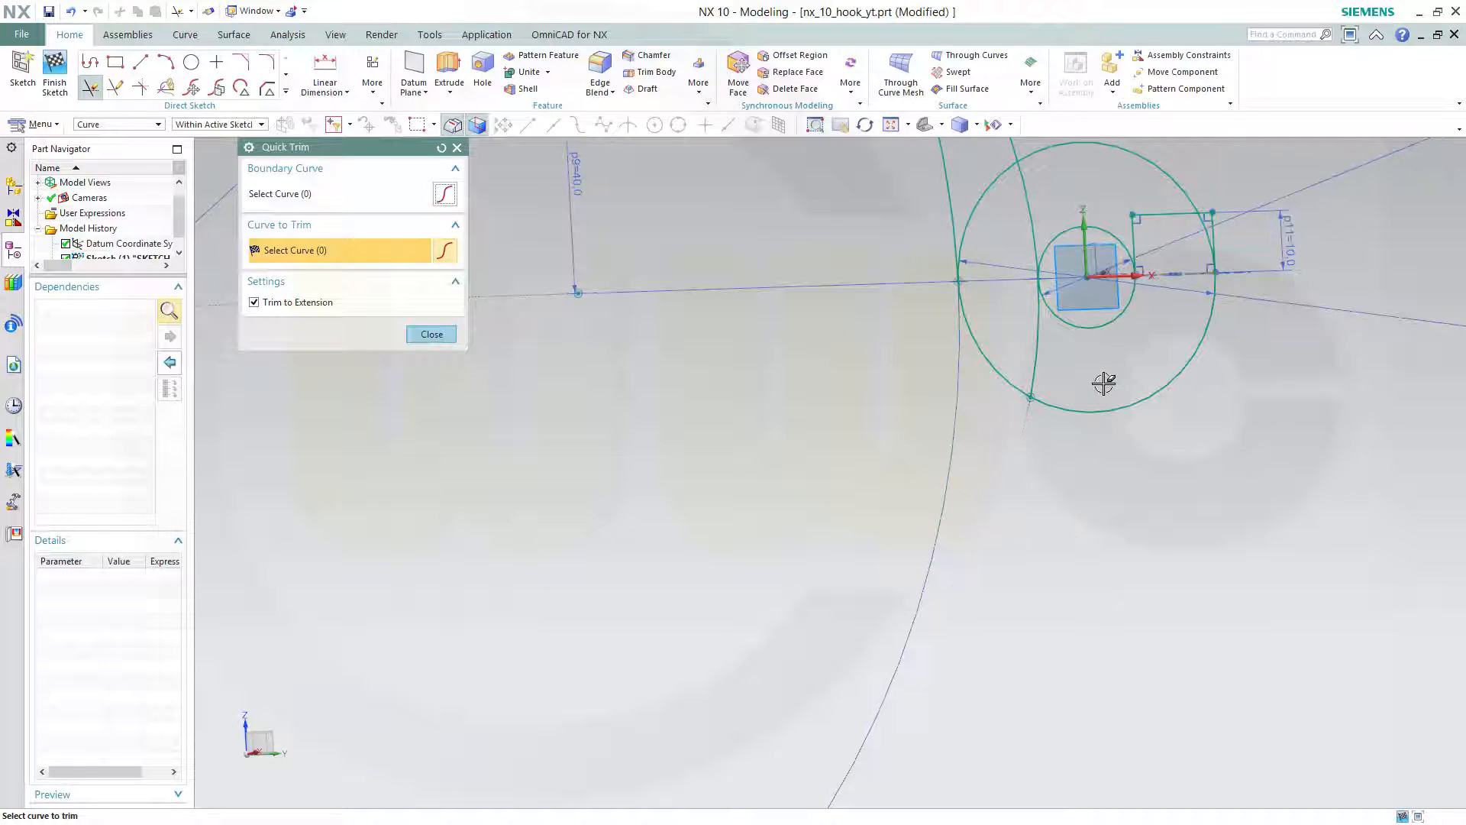
click(1033, 328)
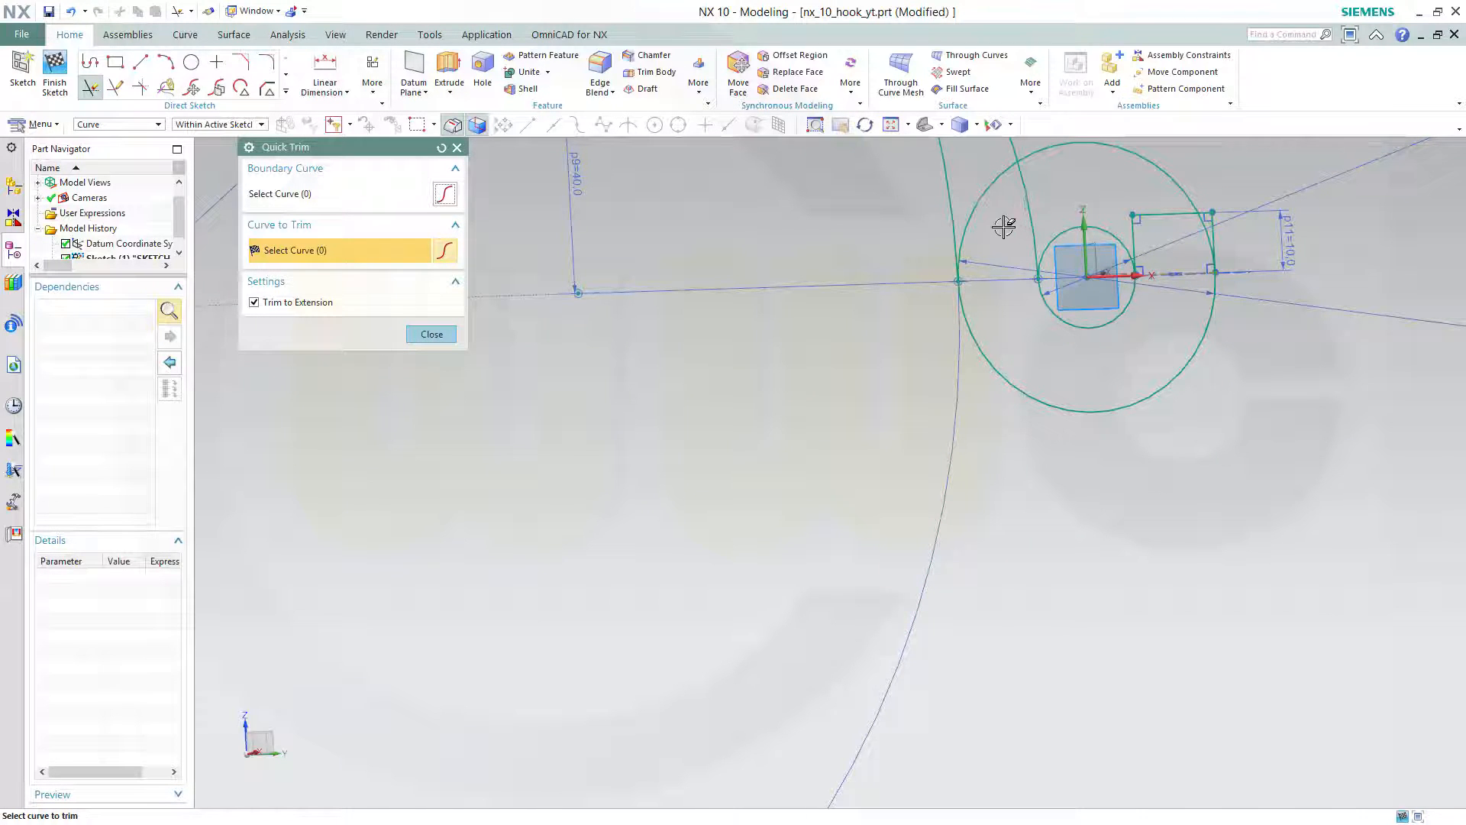
Trim the upper part of the 45 mm circle, the lower side of the 8 mm circle and the upper half of the 17 mm circle.
drag(986, 176, 986, 190)
shift+middle_drag(965, 302, 925, 439)
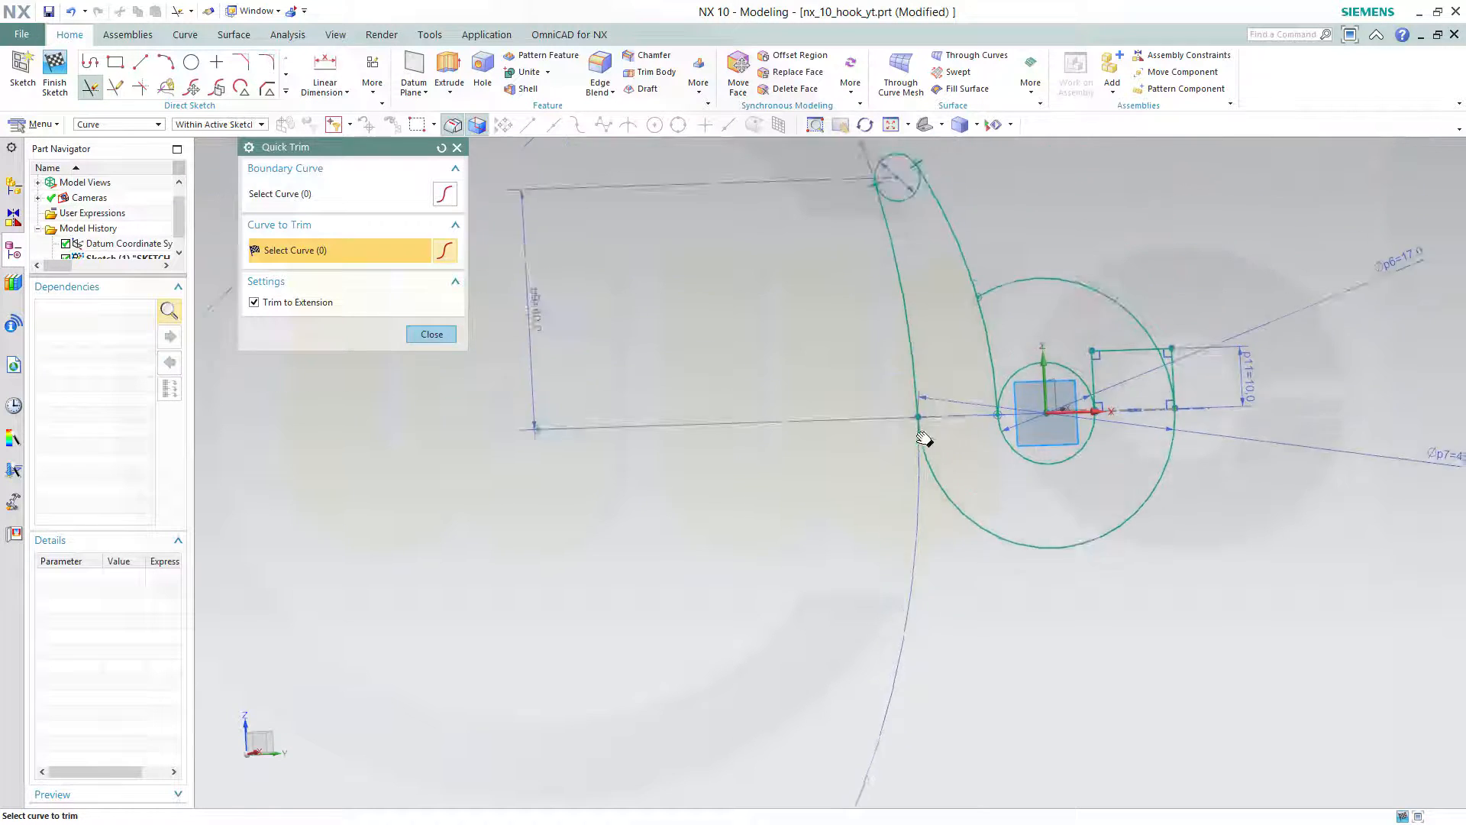
click(910, 326)
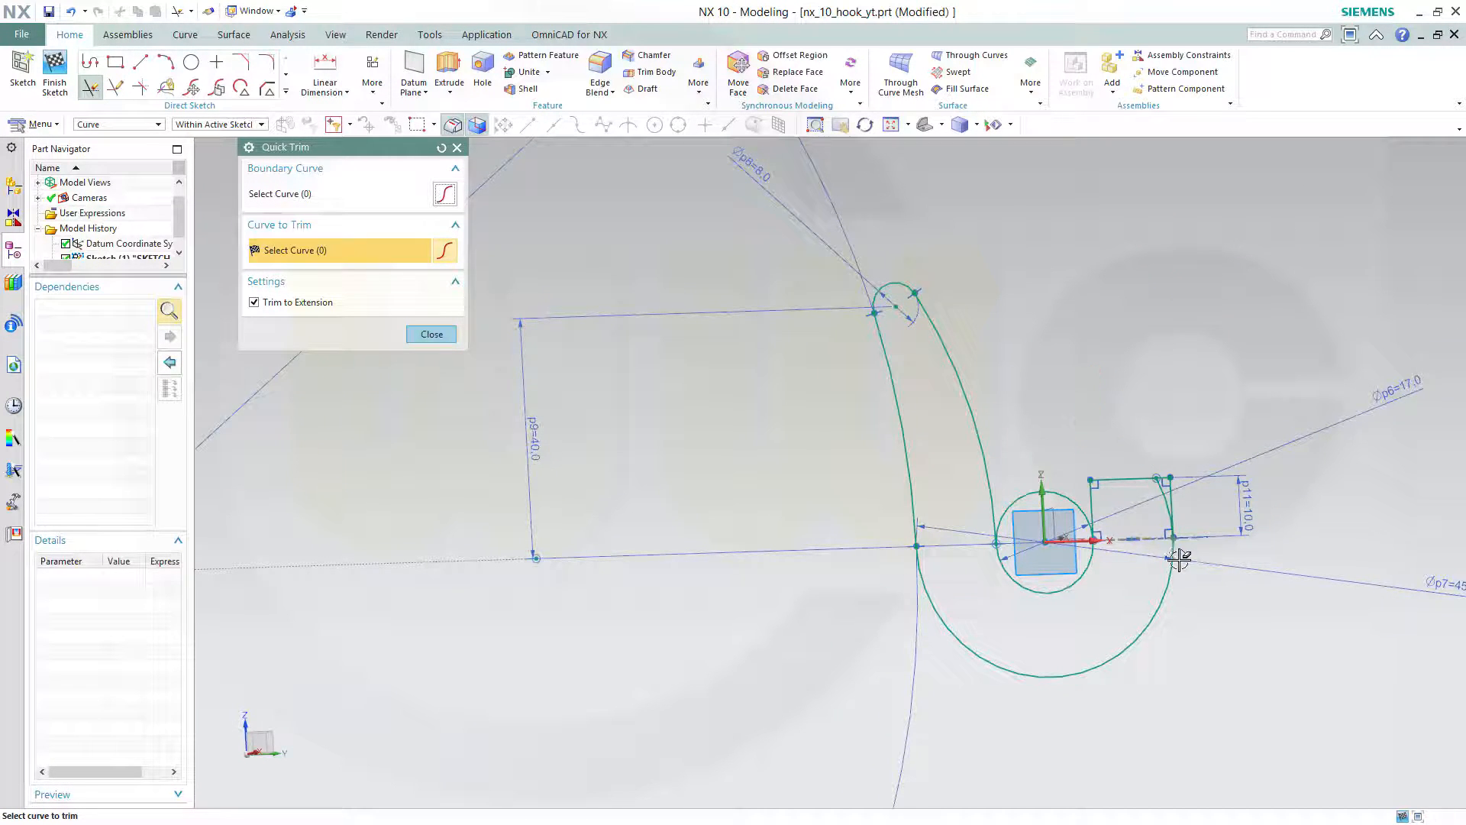
scroll(1174, 548, up, 4)
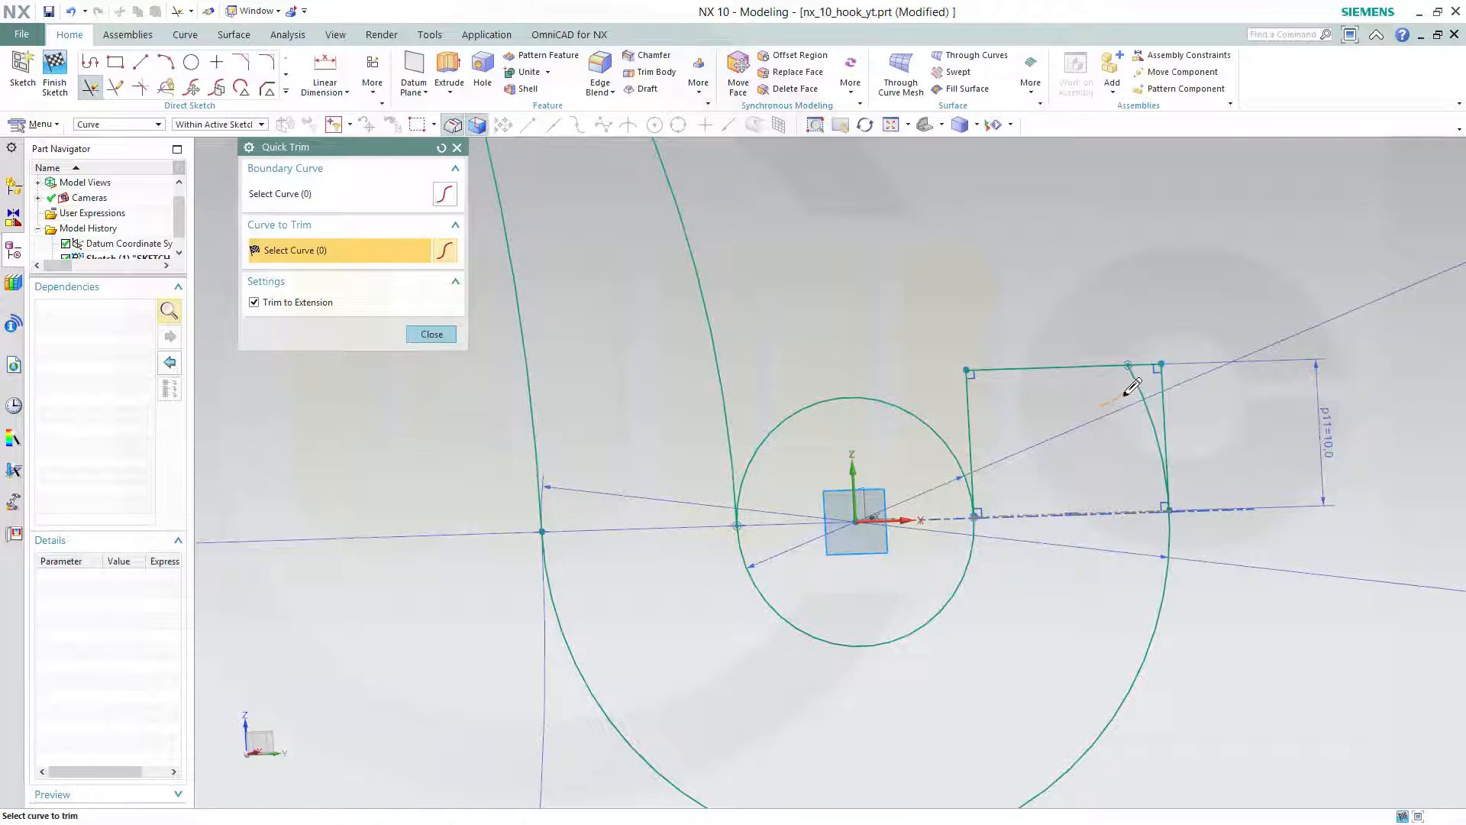
click(1139, 383)
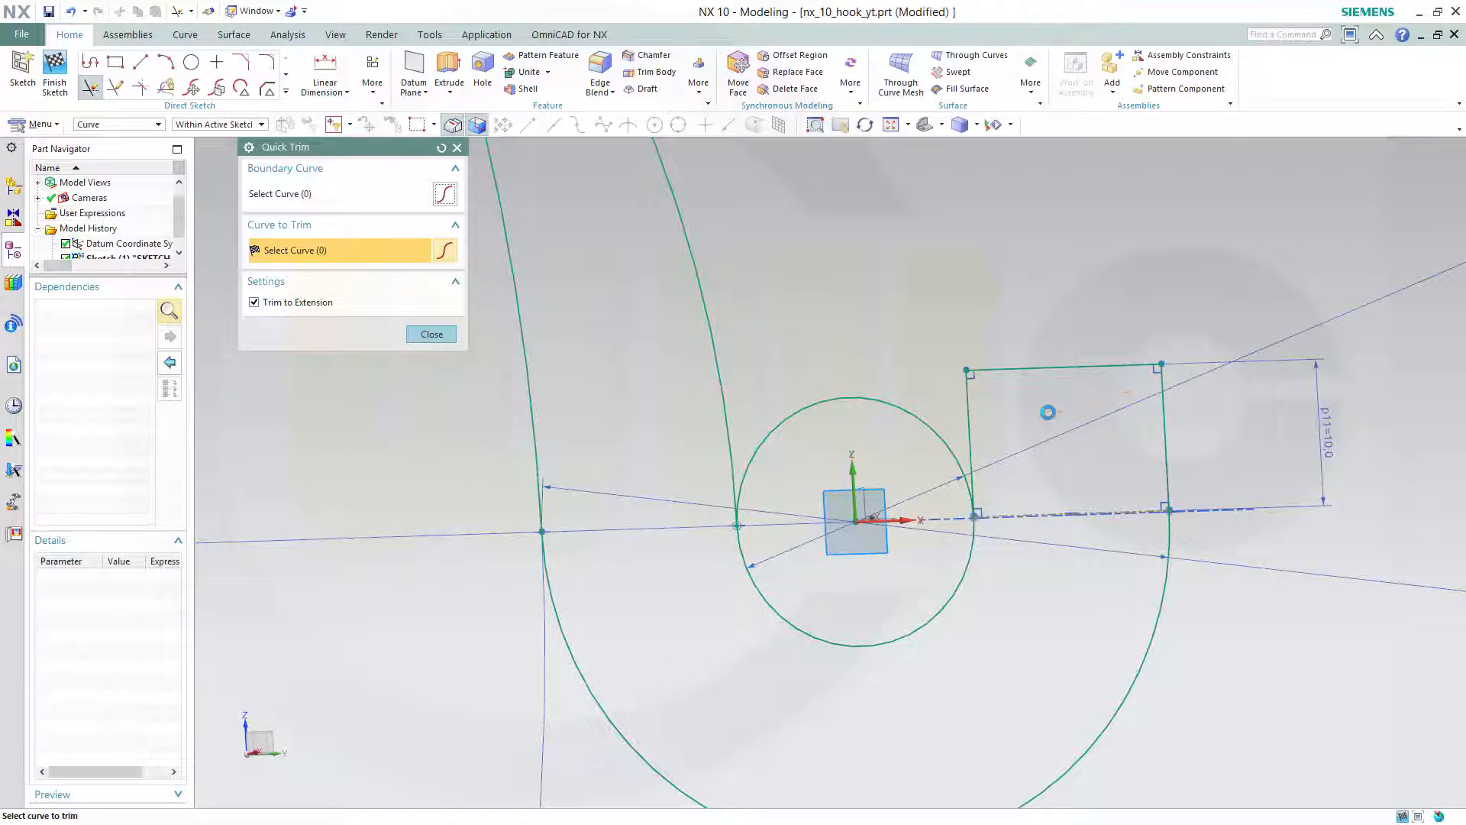
click(838, 397)
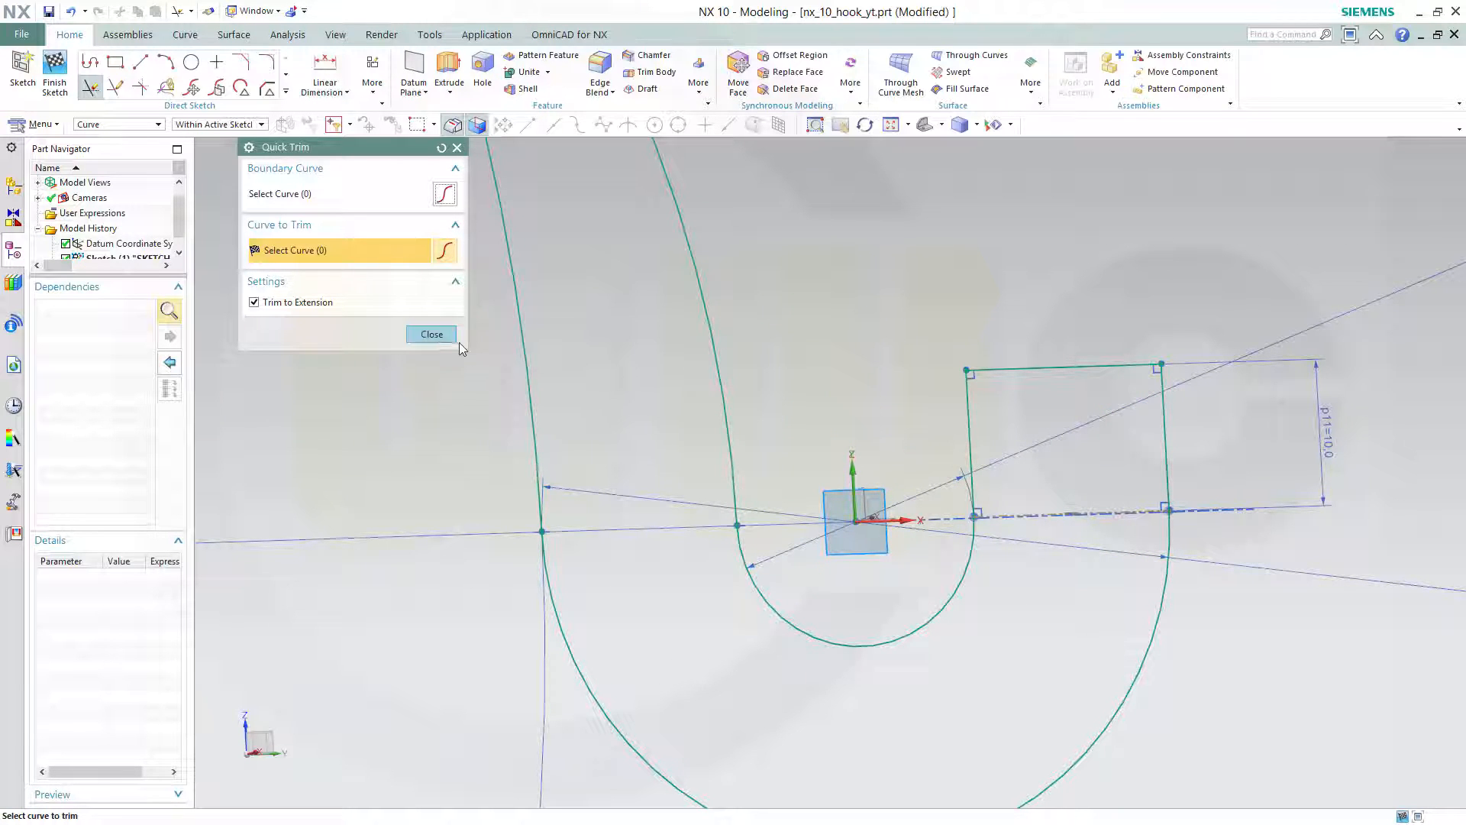
click(429, 335)
Make the rectangle's lower reference line collinear with the sketch's horizontal axis and finish the sketch.
scroll(998, 563, down, 3)
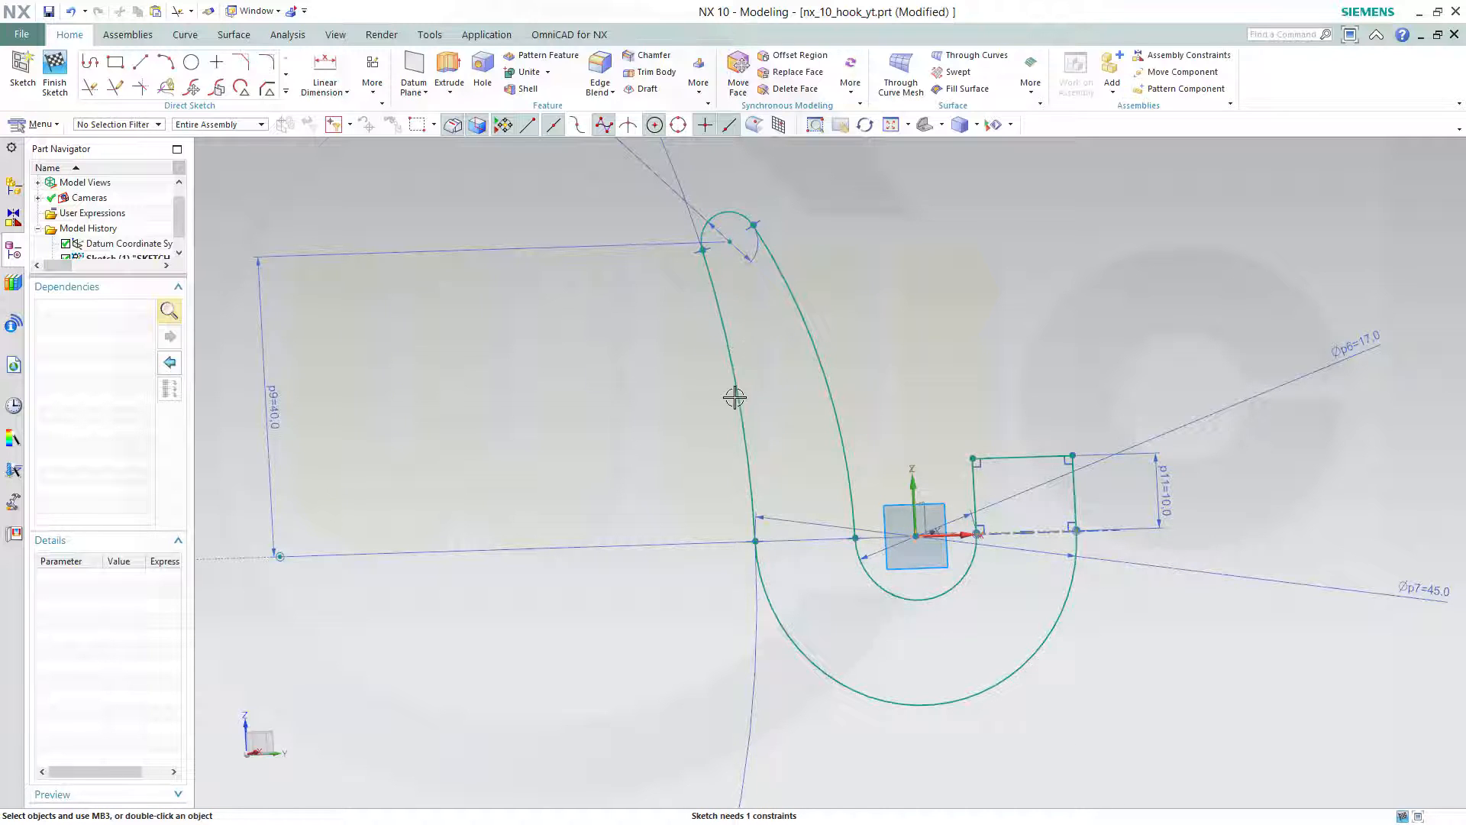
scroll(735, 397, down, 1)
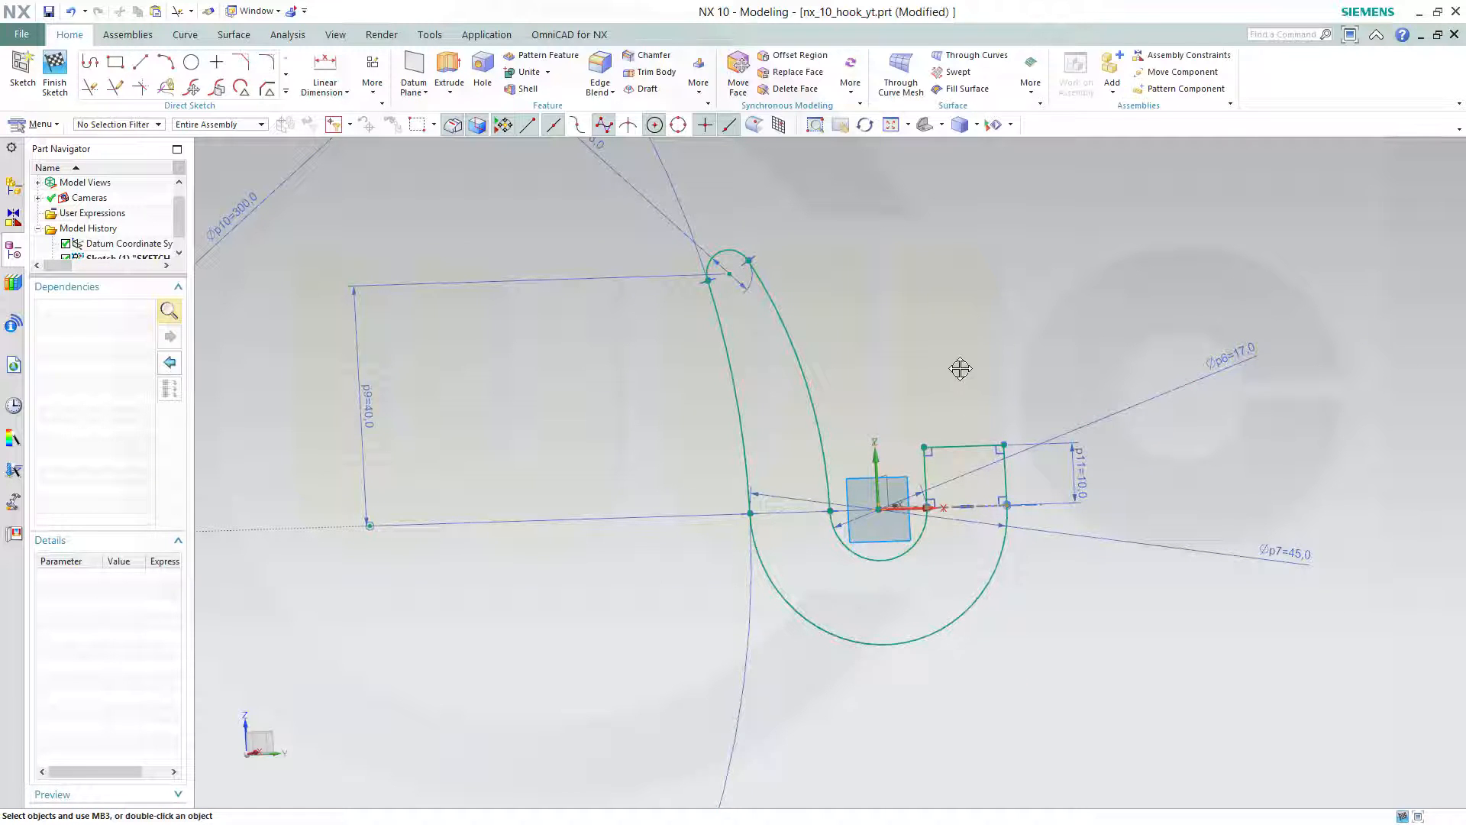
drag(960, 371, 967, 453)
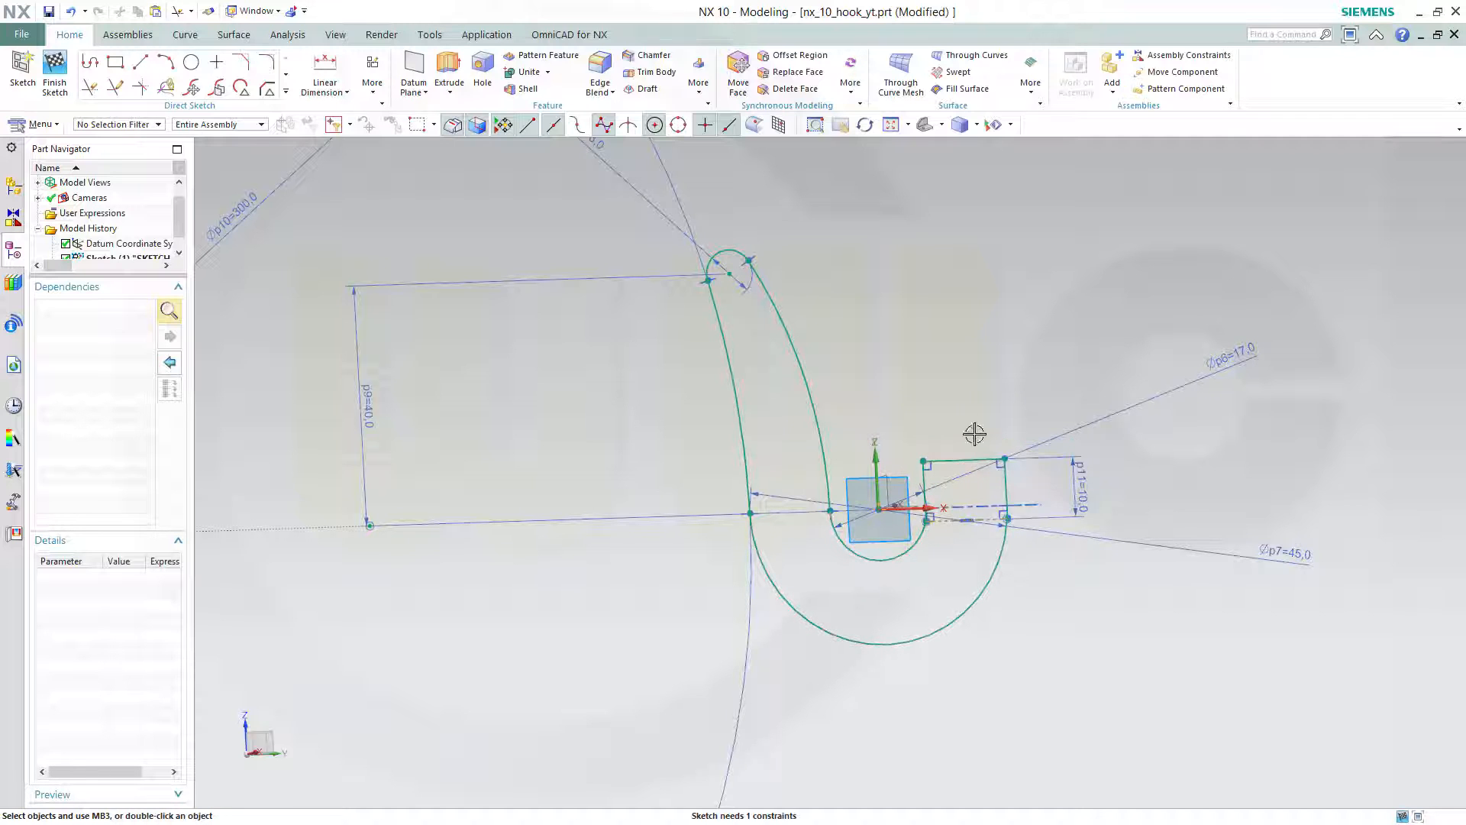
scroll(1028, 589, up, 5)
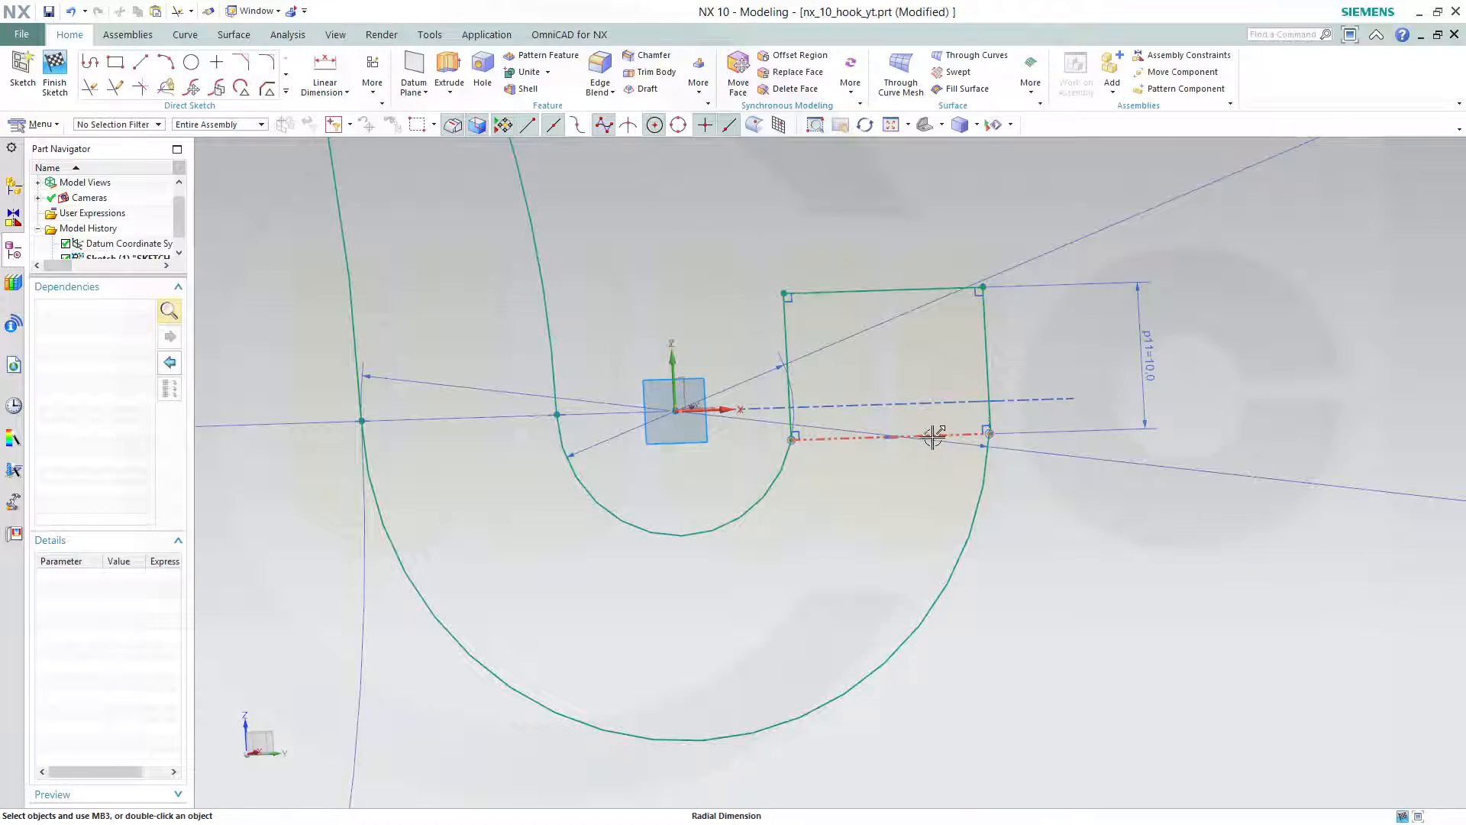
click(941, 431)
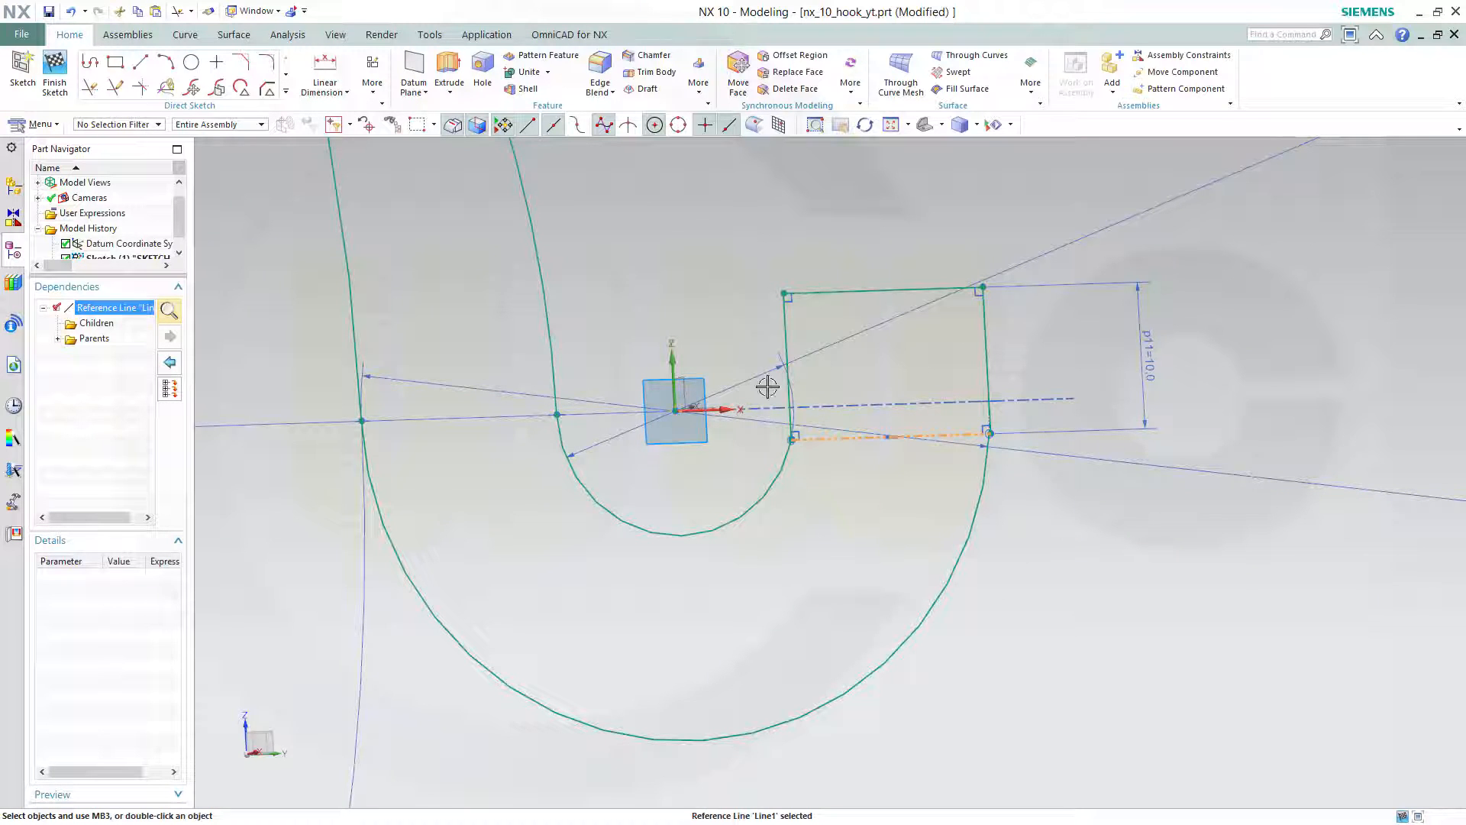
click(727, 409)
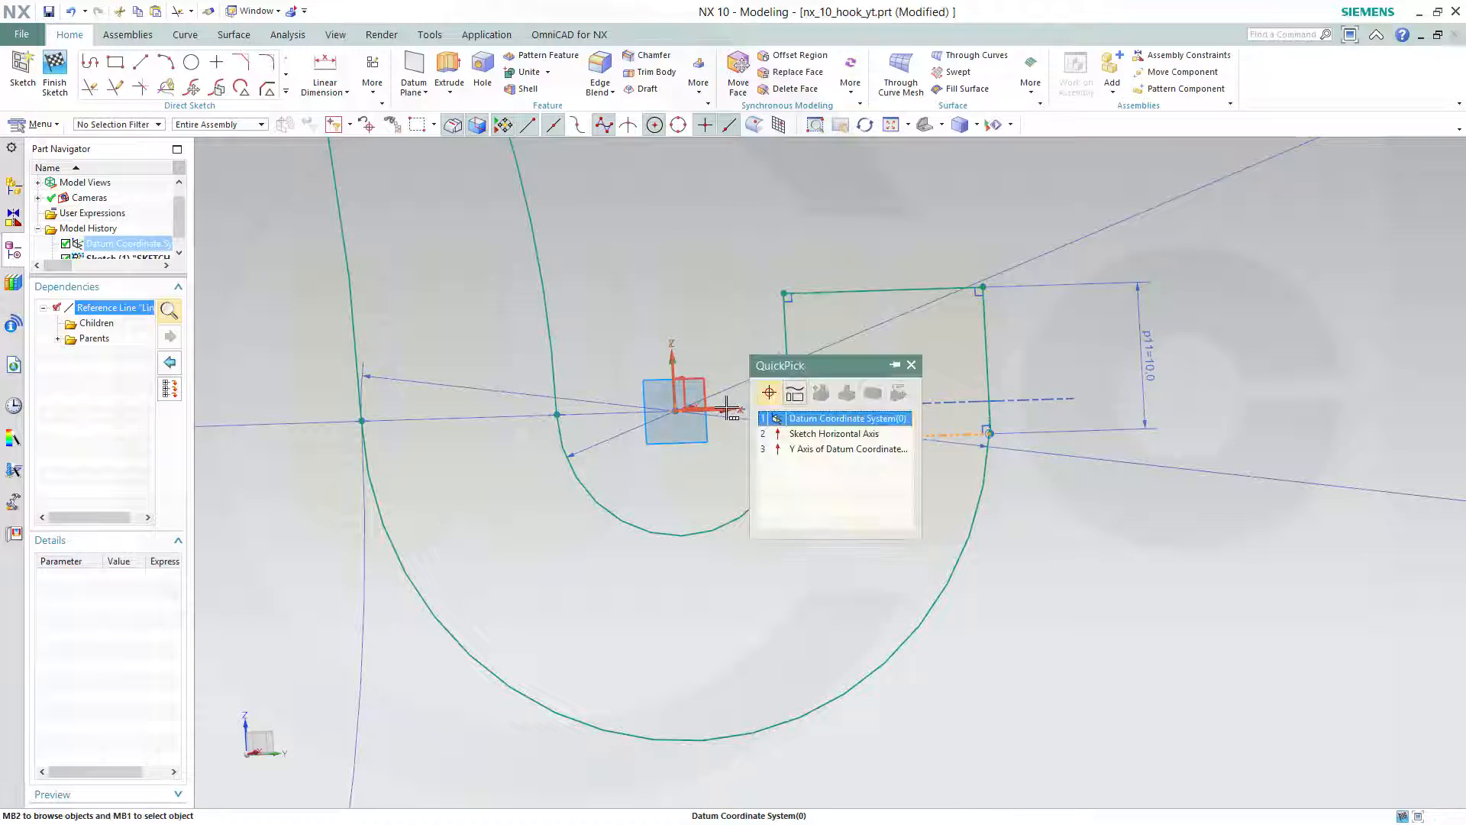
click(809, 434)
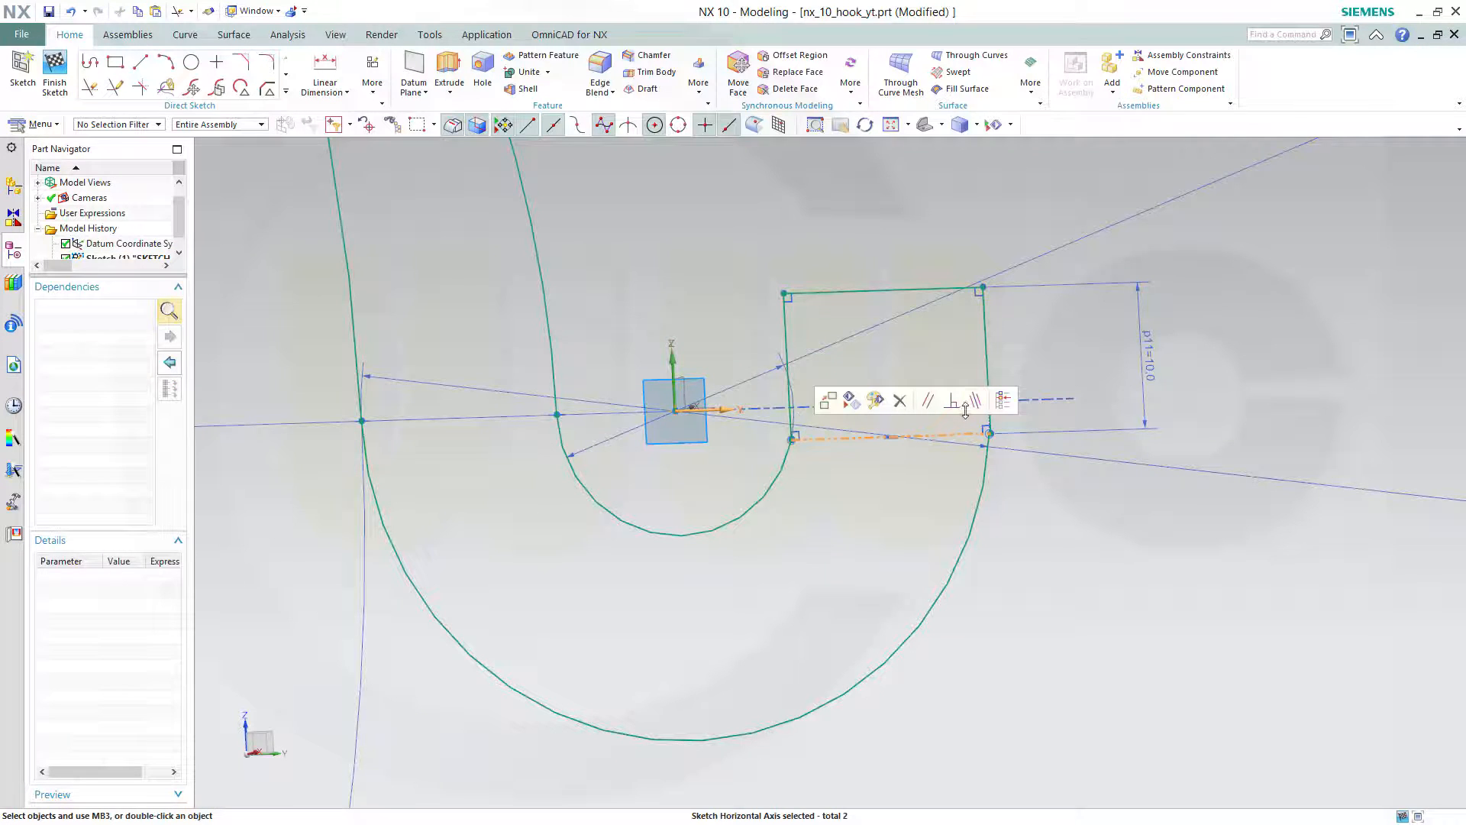
click(976, 401)
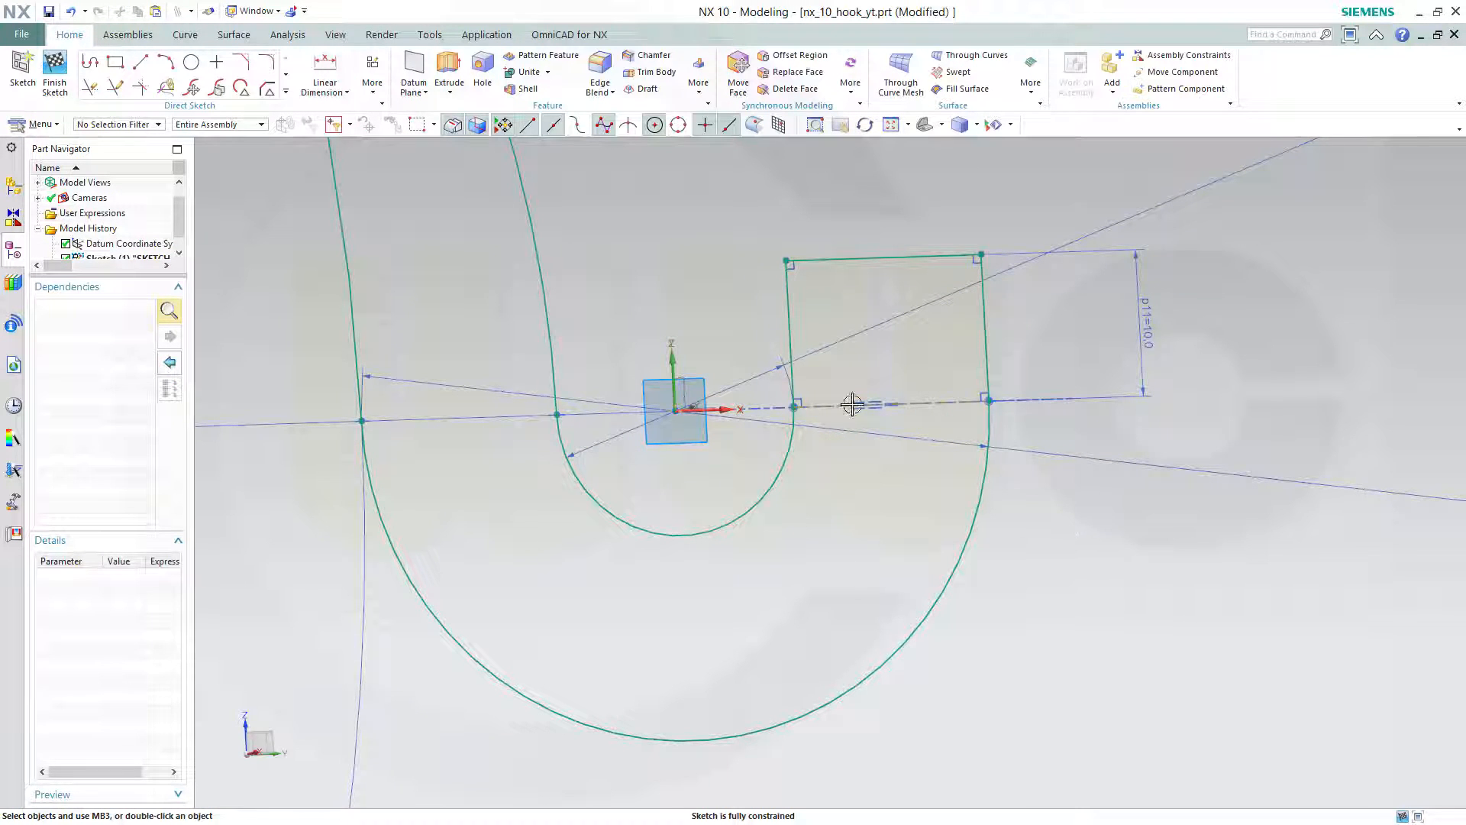
click(54, 72)
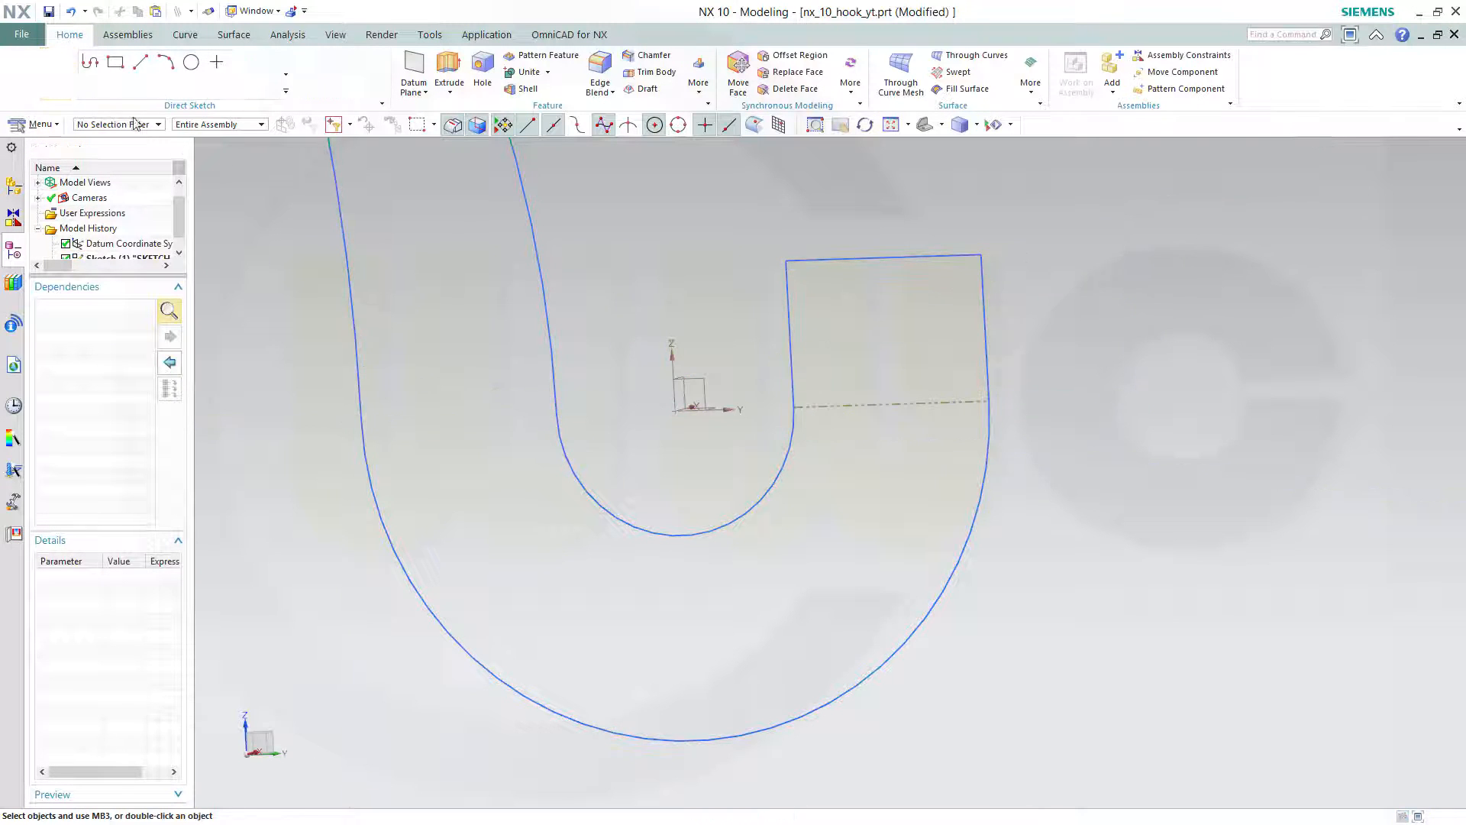
Create an associative line joining the two end points of the small arc at the hook's tip.
scroll(713, 439, down, 4)
mouse_move(644, 410)
shift+middle_down()
mouse_move(685, 455)
mouse_move(962, 602)
mouse_move(952, 497)
mouse_move(973, 481)
shift+middle_up()
scroll(973, 481, up, 2)
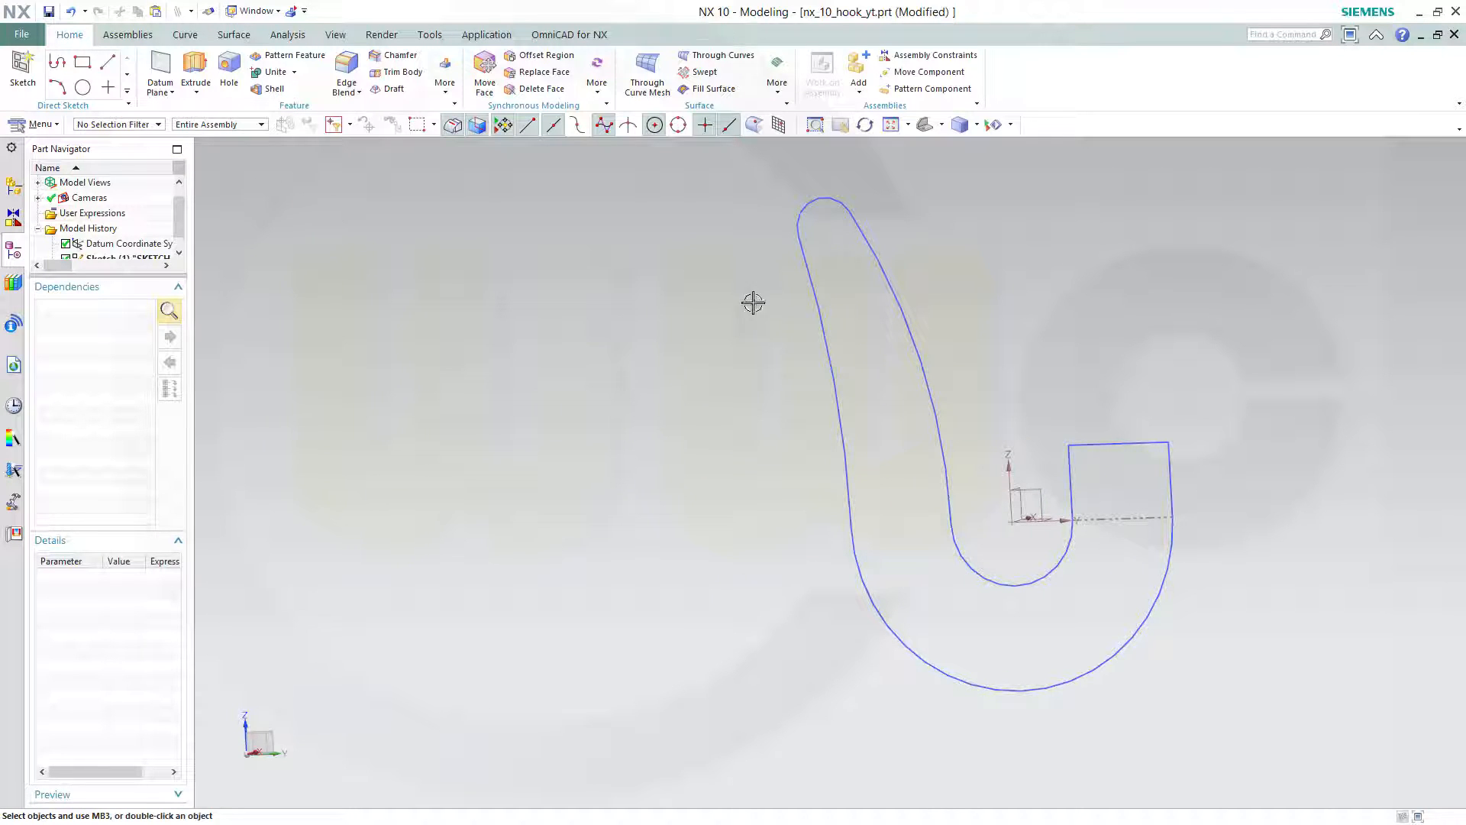
click(175, 36)
click(199, 76)
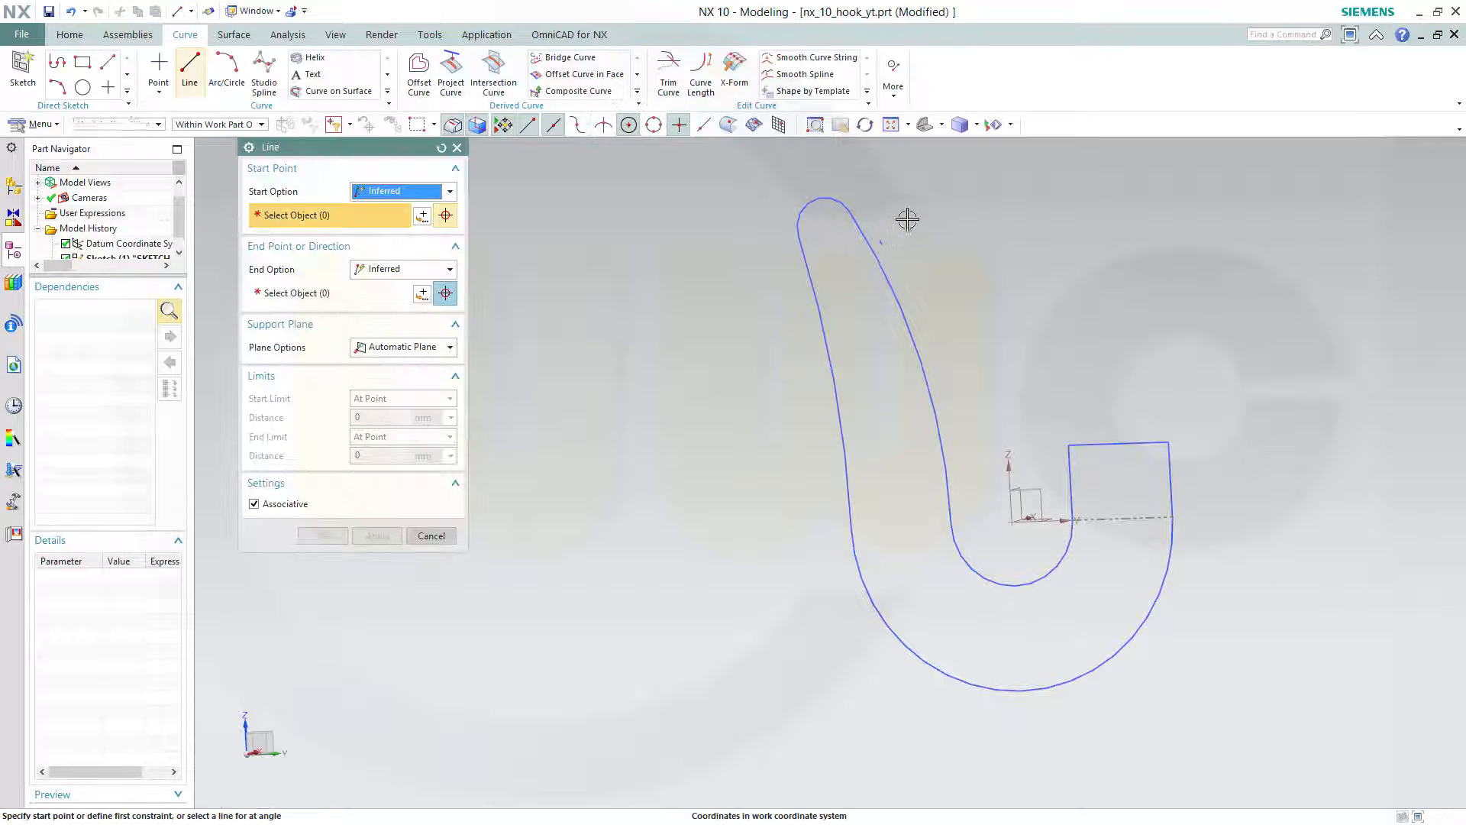
scroll(907, 216, up, 3)
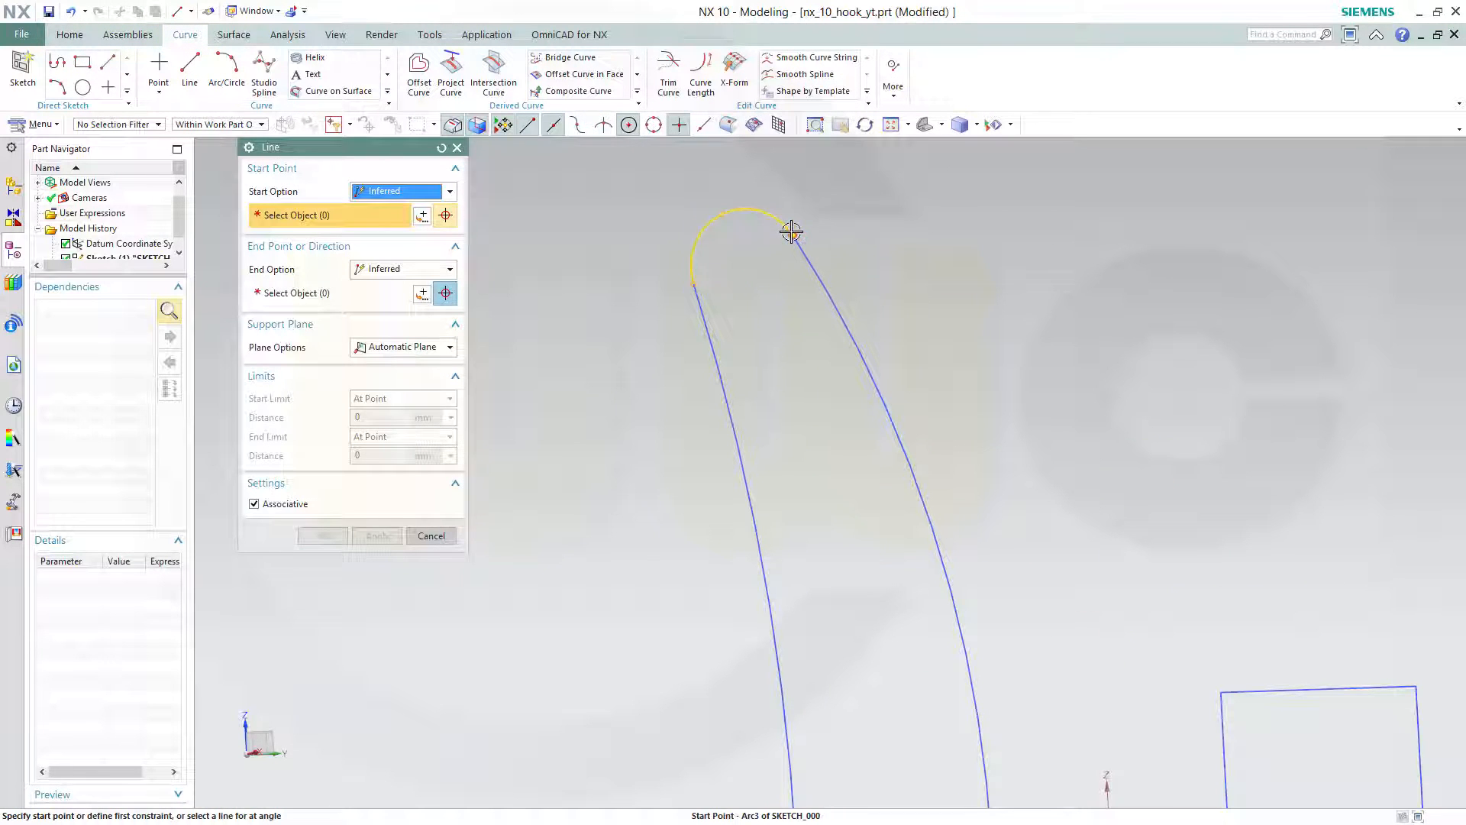
click(792, 231)
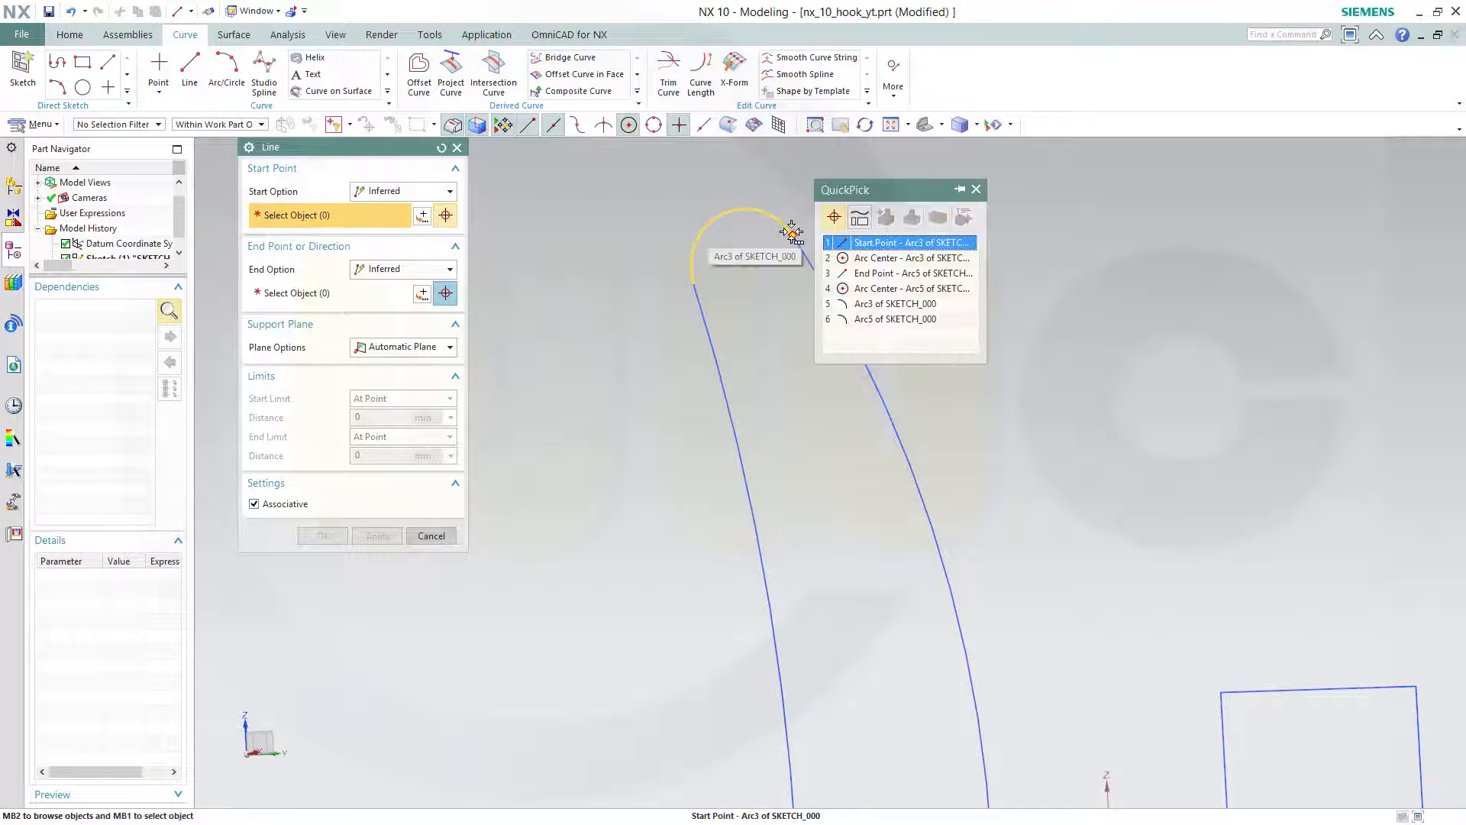
click(870, 242)
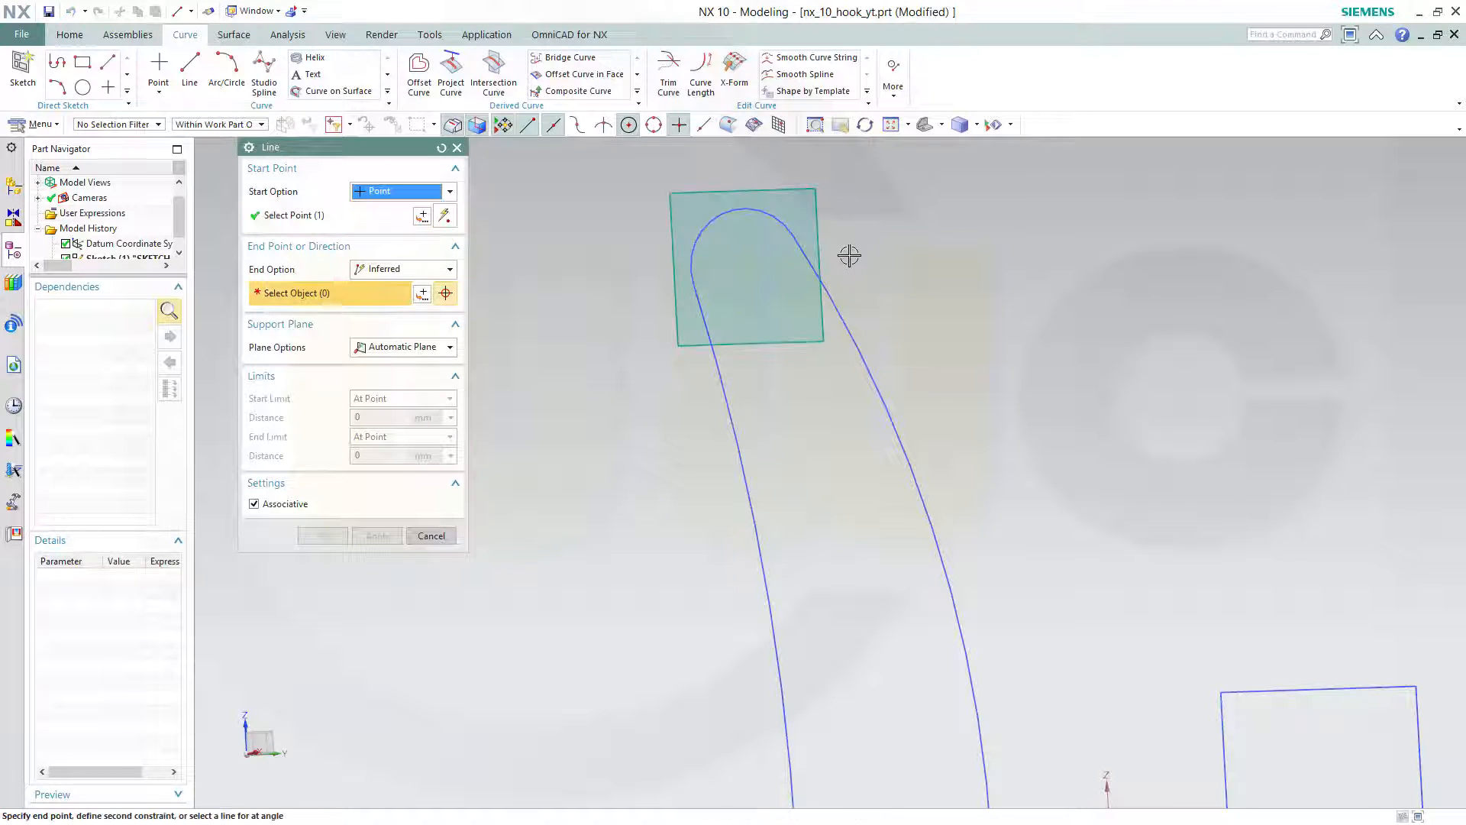
click(694, 281)
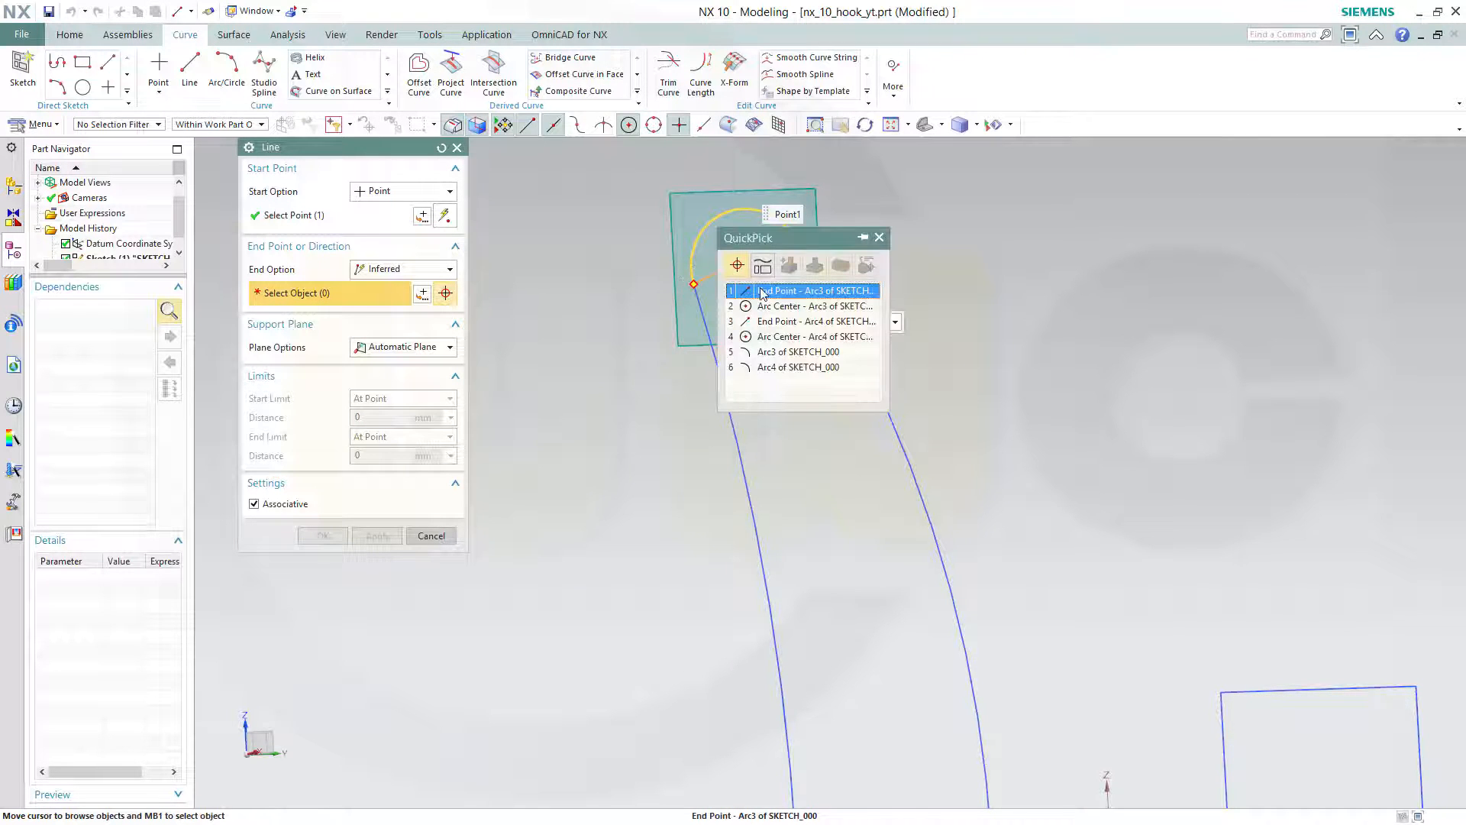
click(762, 293)
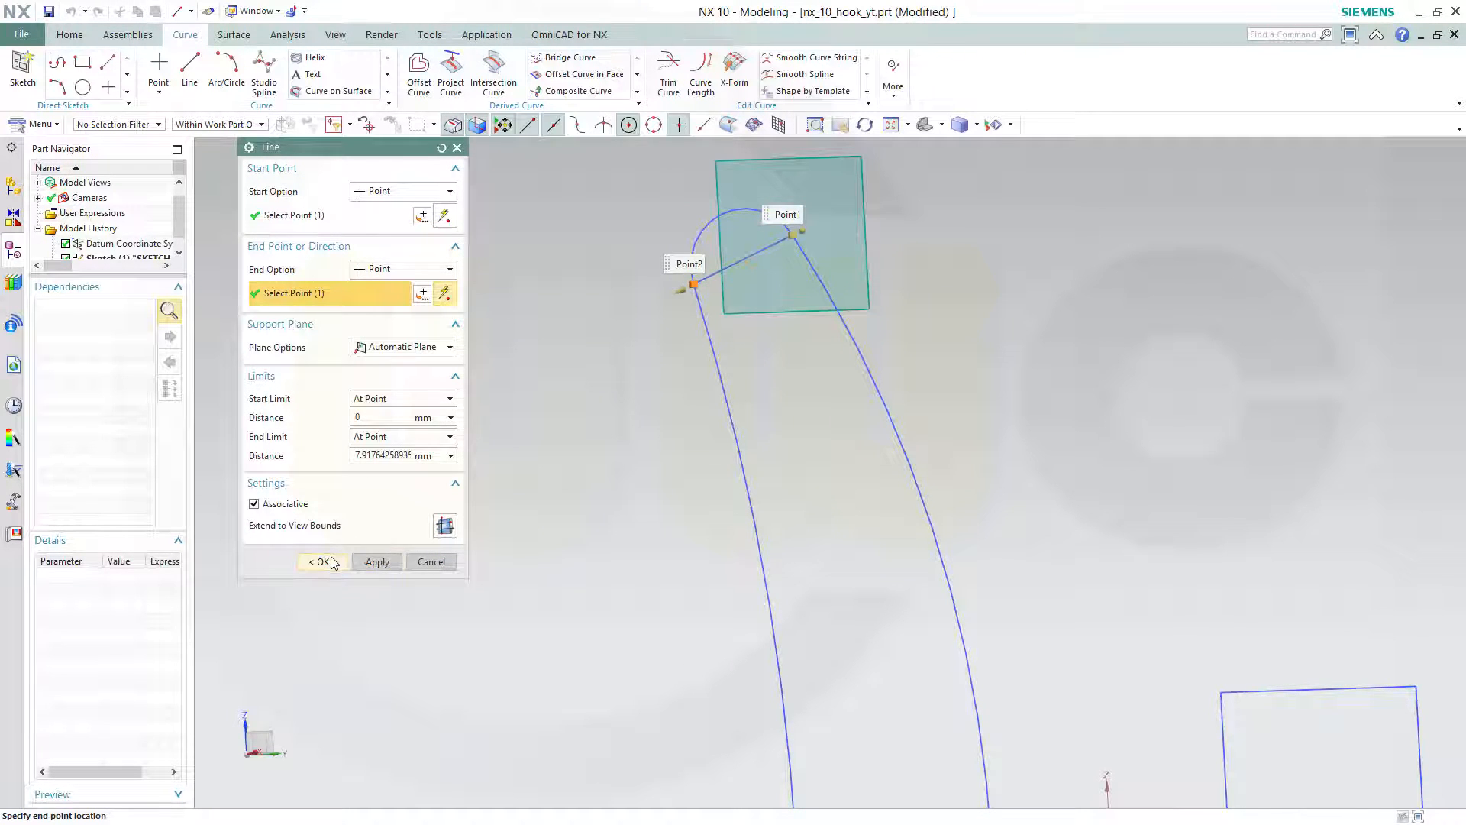
click(327, 560)
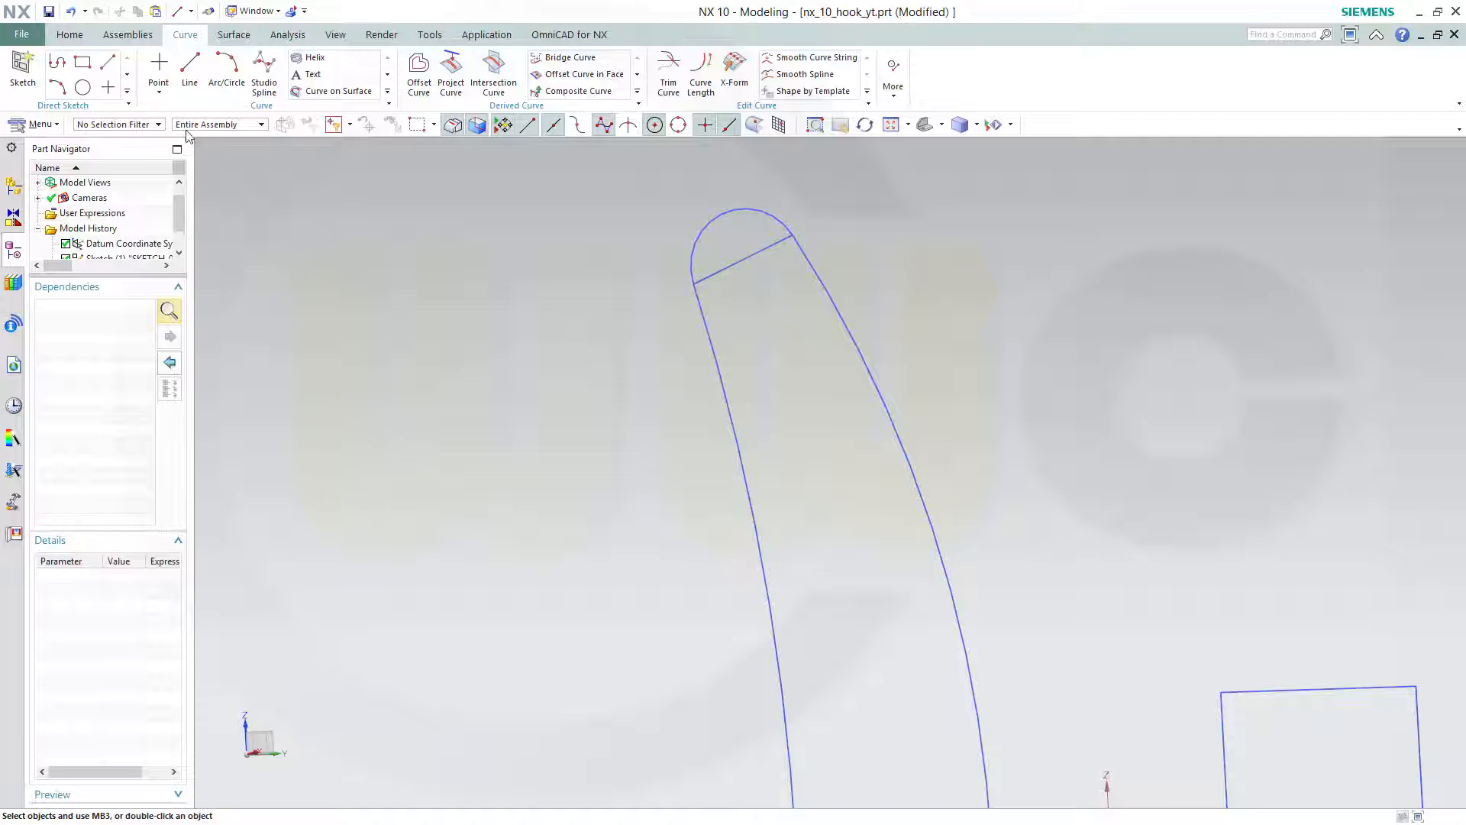
Create a datum plane through the tip's chord line at 90 degrees to the YZ datum plane.
click(158, 93)
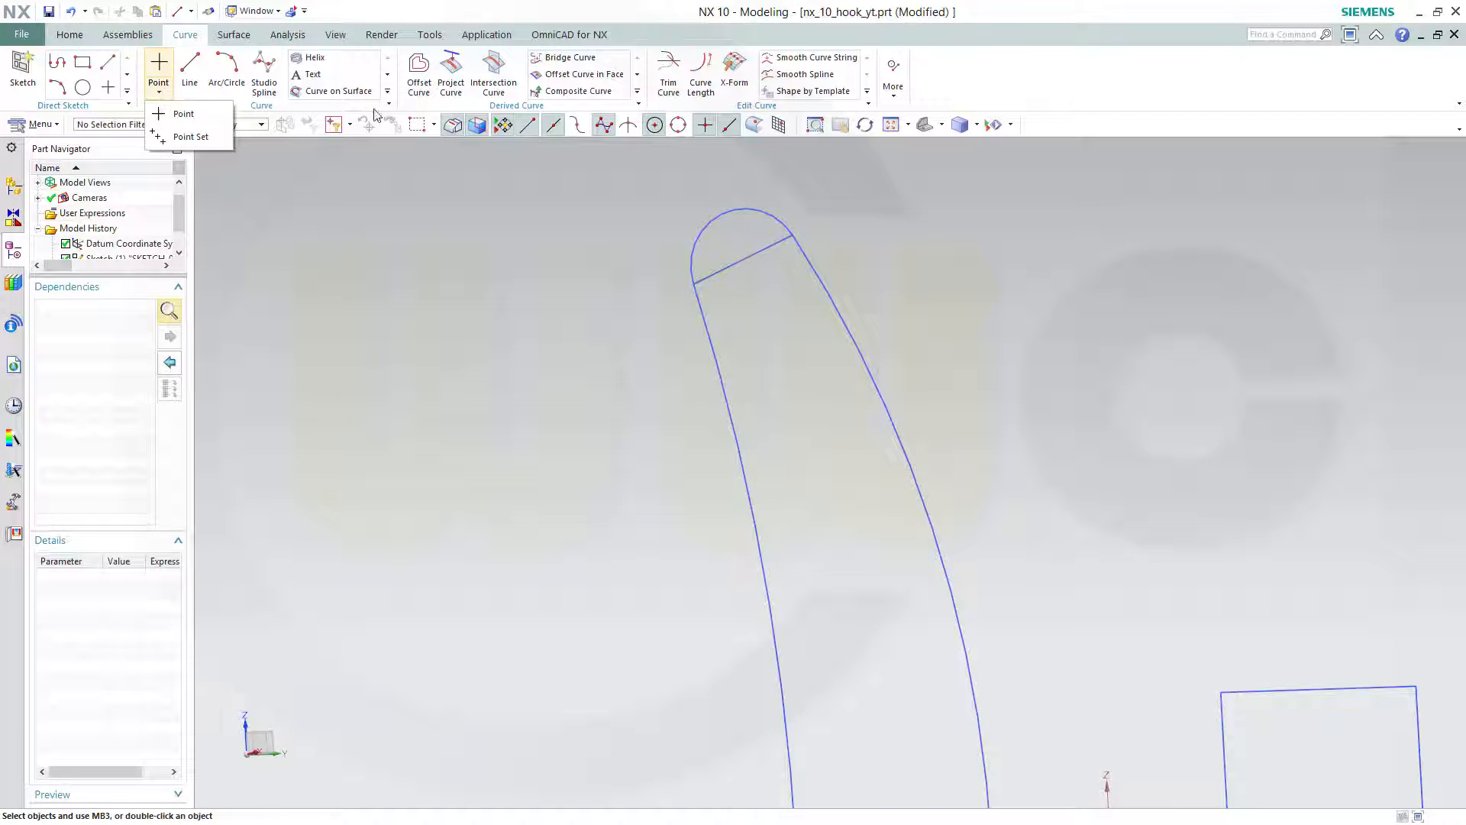
click(70, 34)
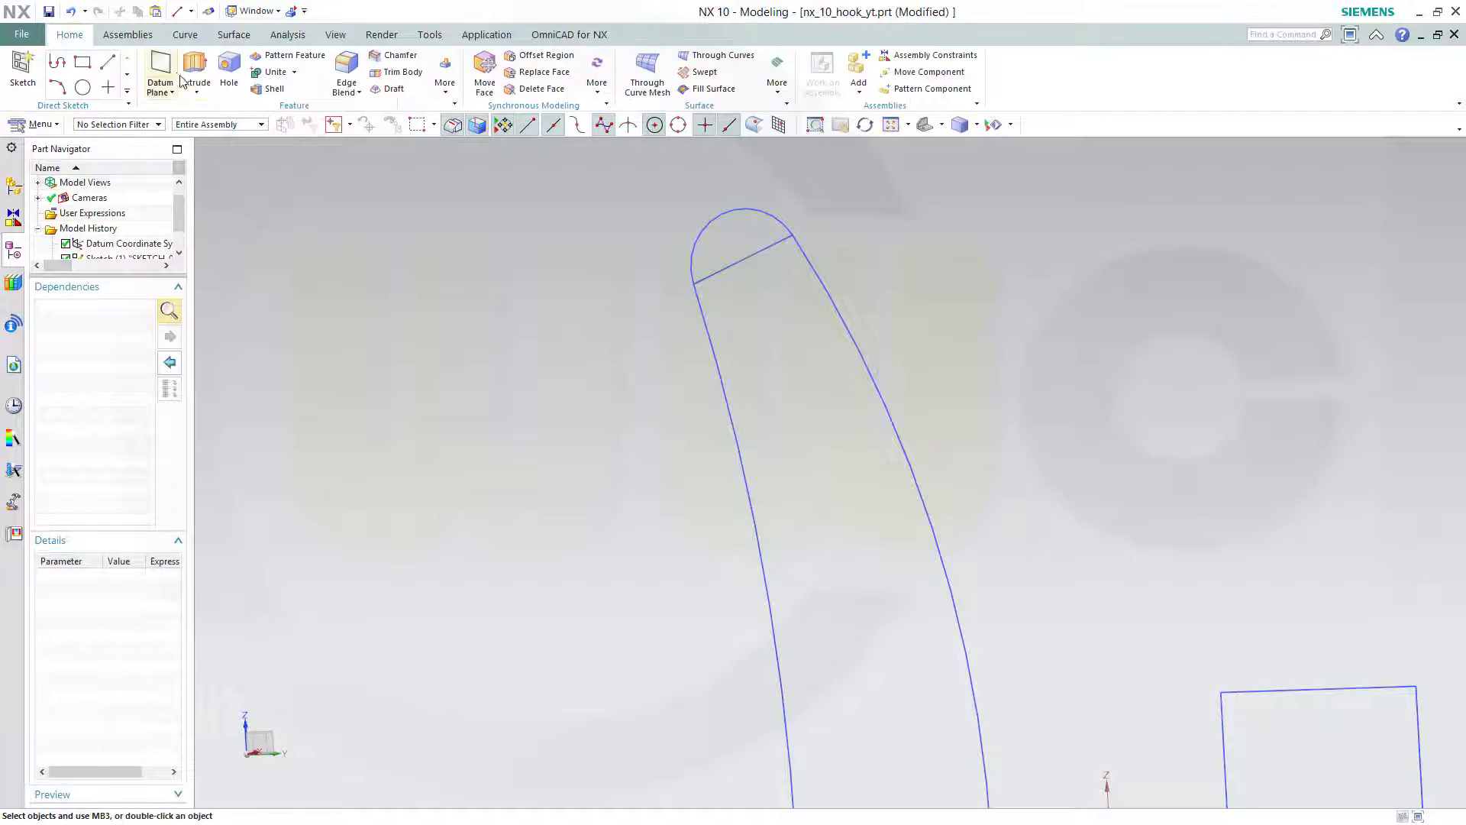
click(177, 94)
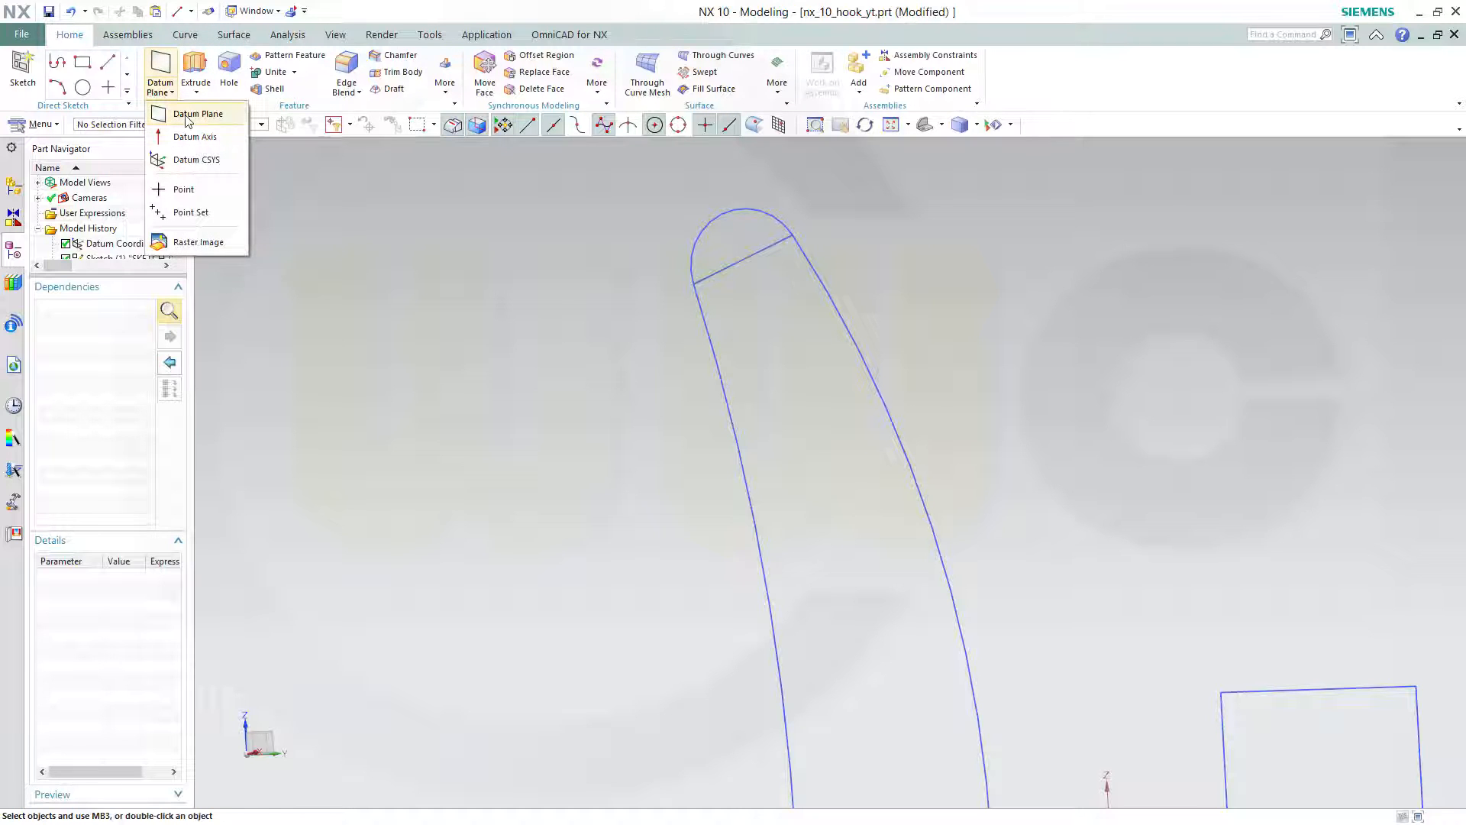
click(192, 115)
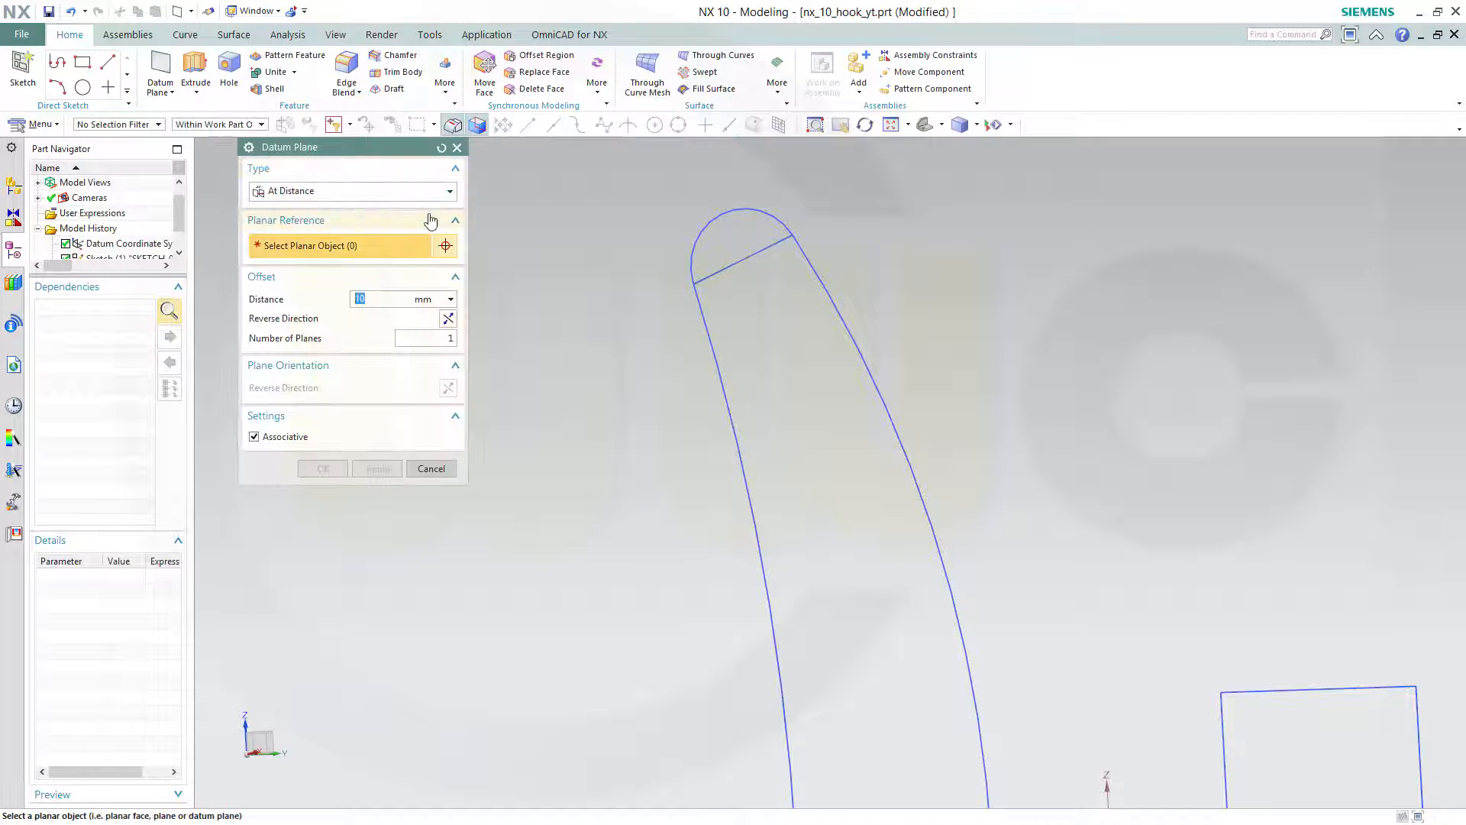
click(450, 192)
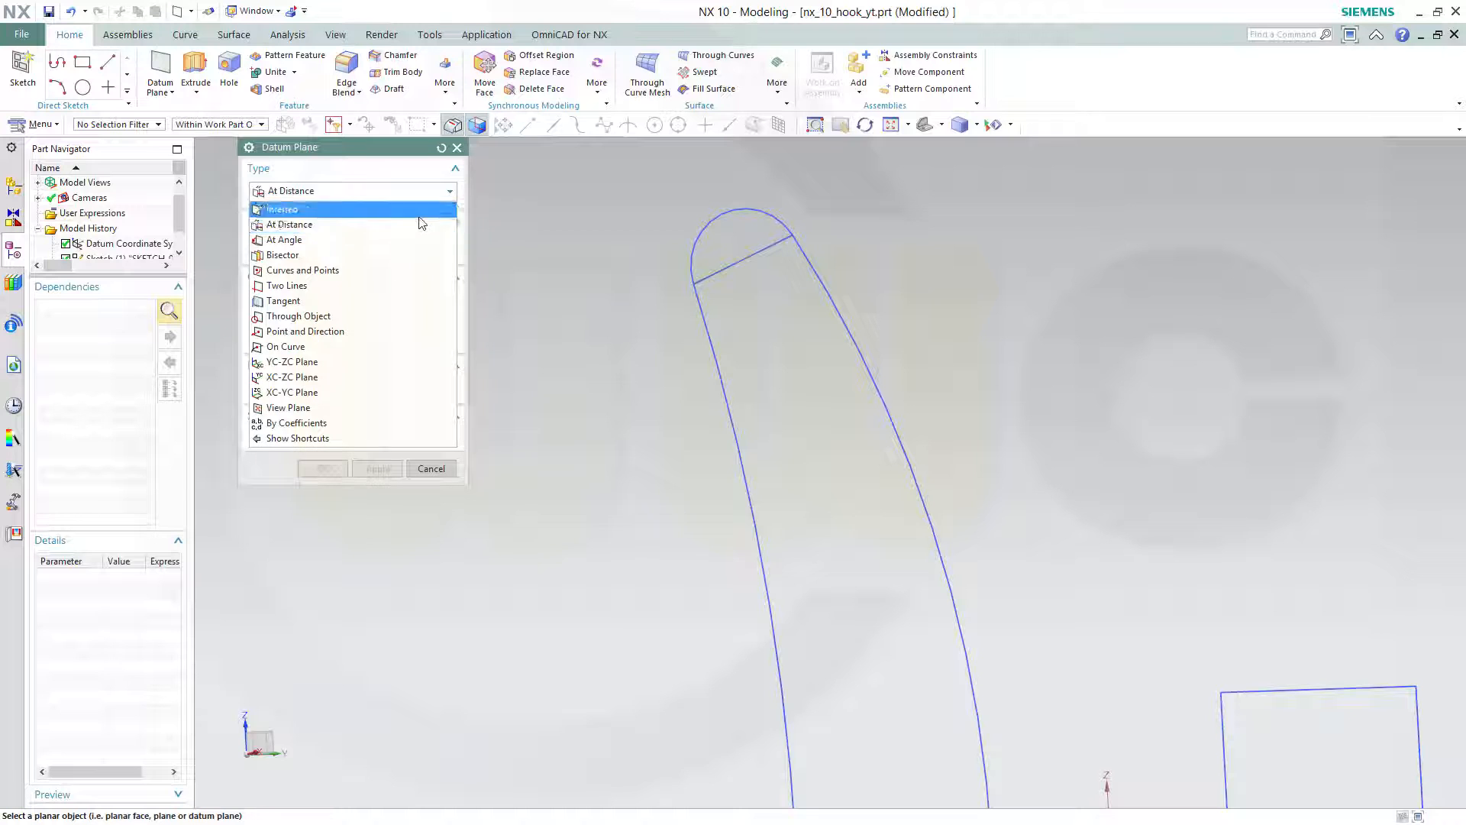
click(401, 239)
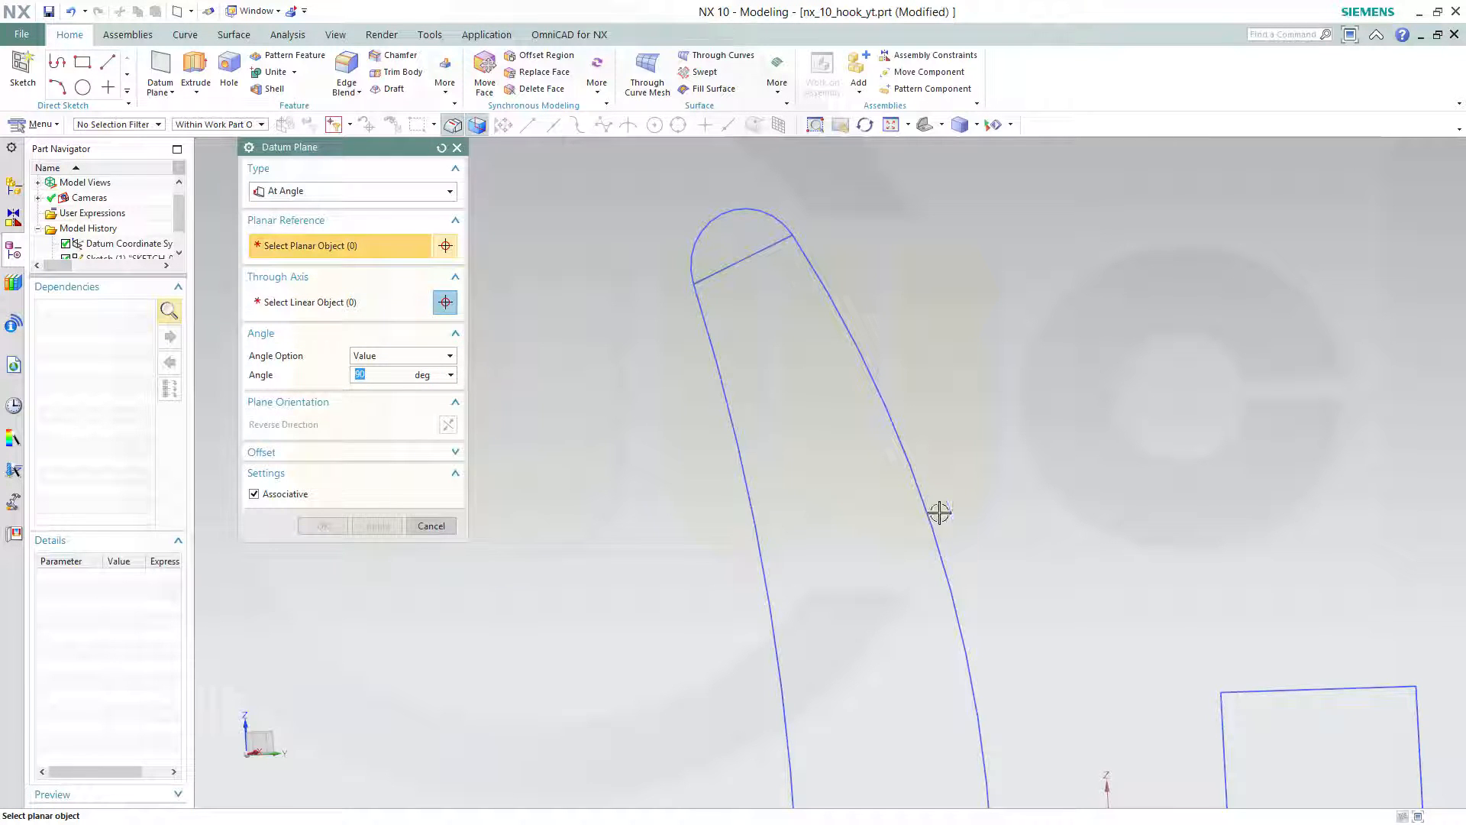
scroll(1100, 603, down, 3)
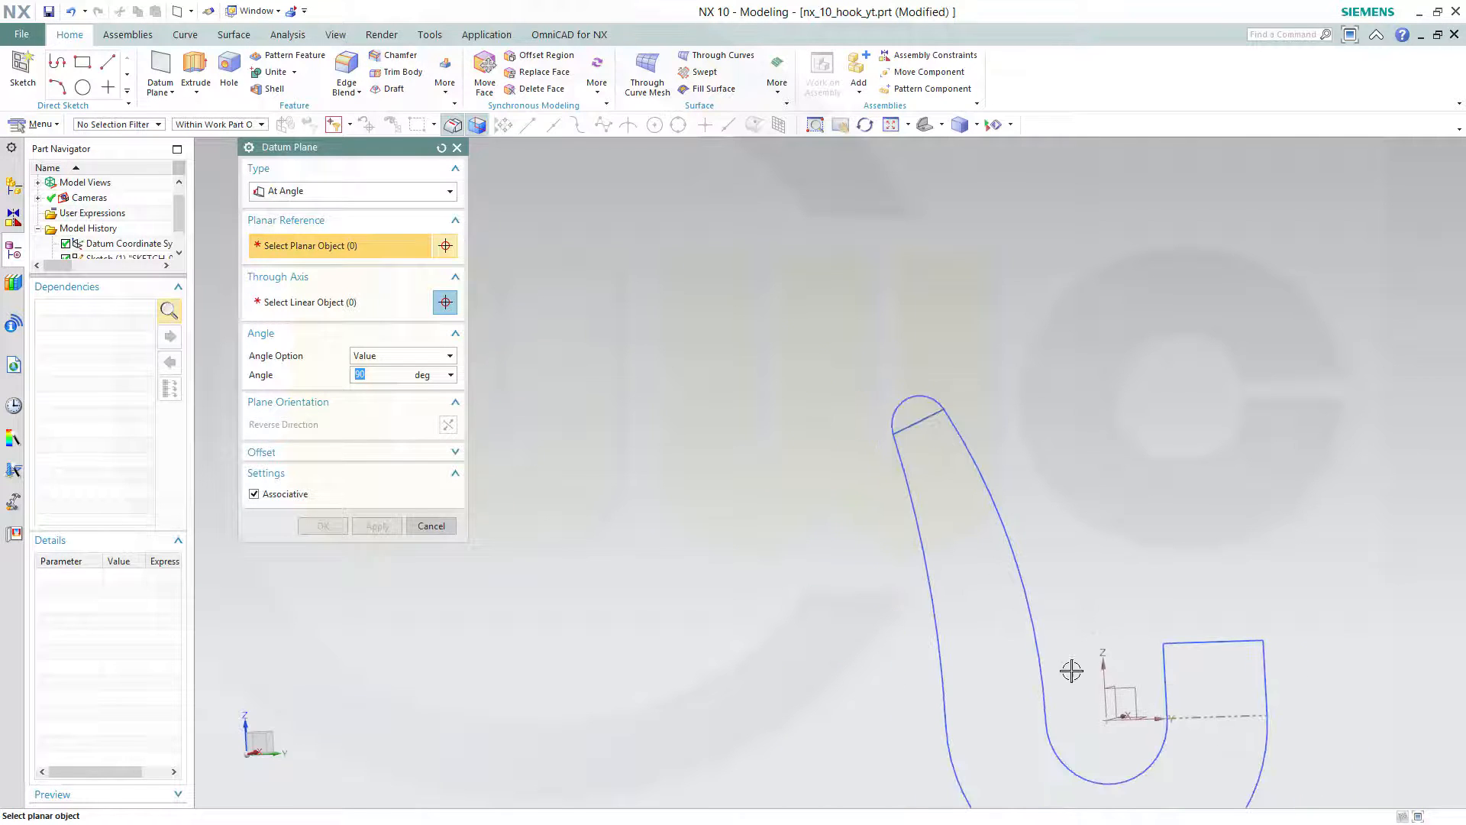
middle_drag(1059, 692, 1043, 713)
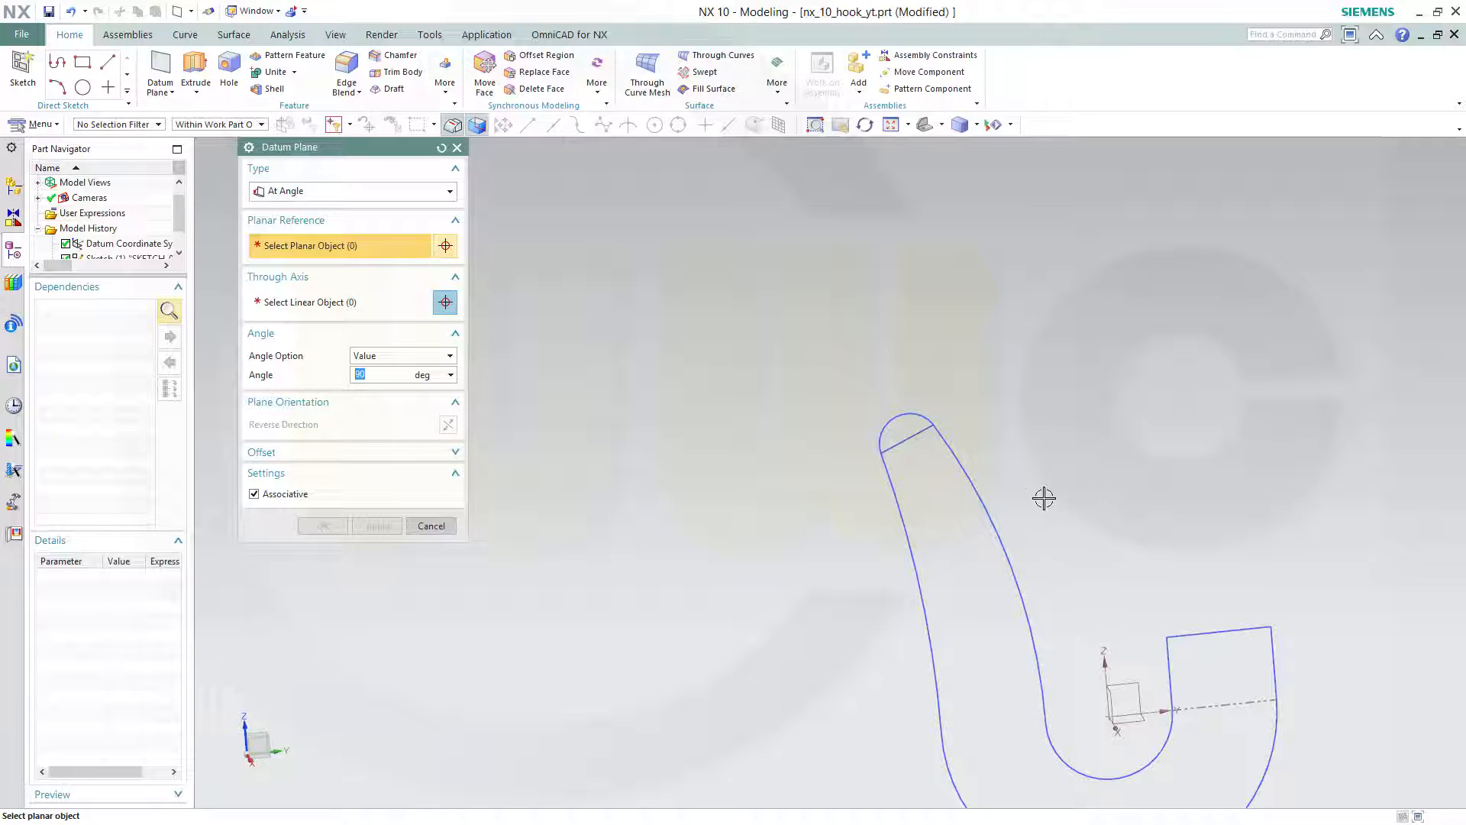
click(328, 303)
click(902, 442)
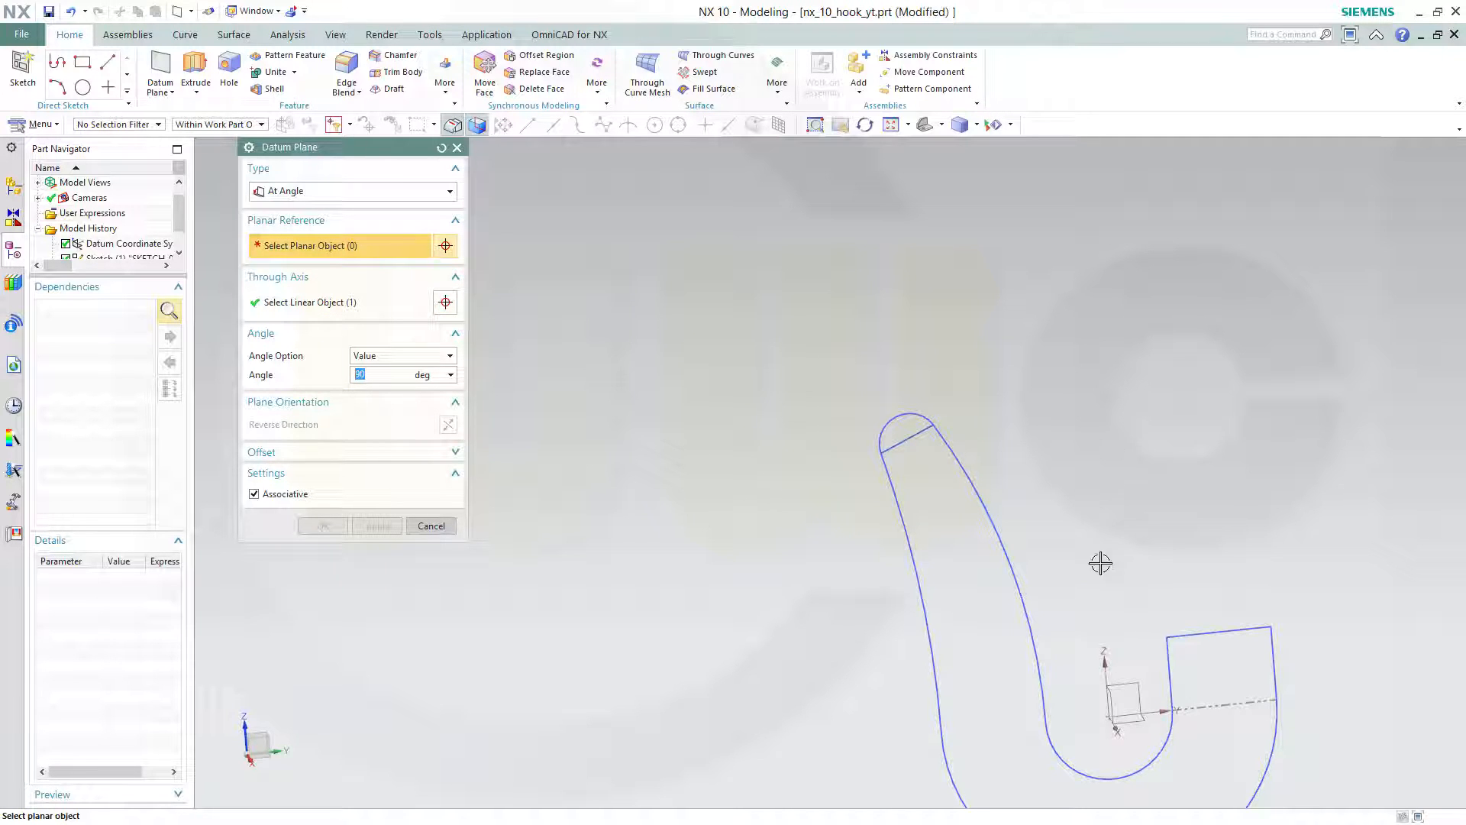
click(1133, 678)
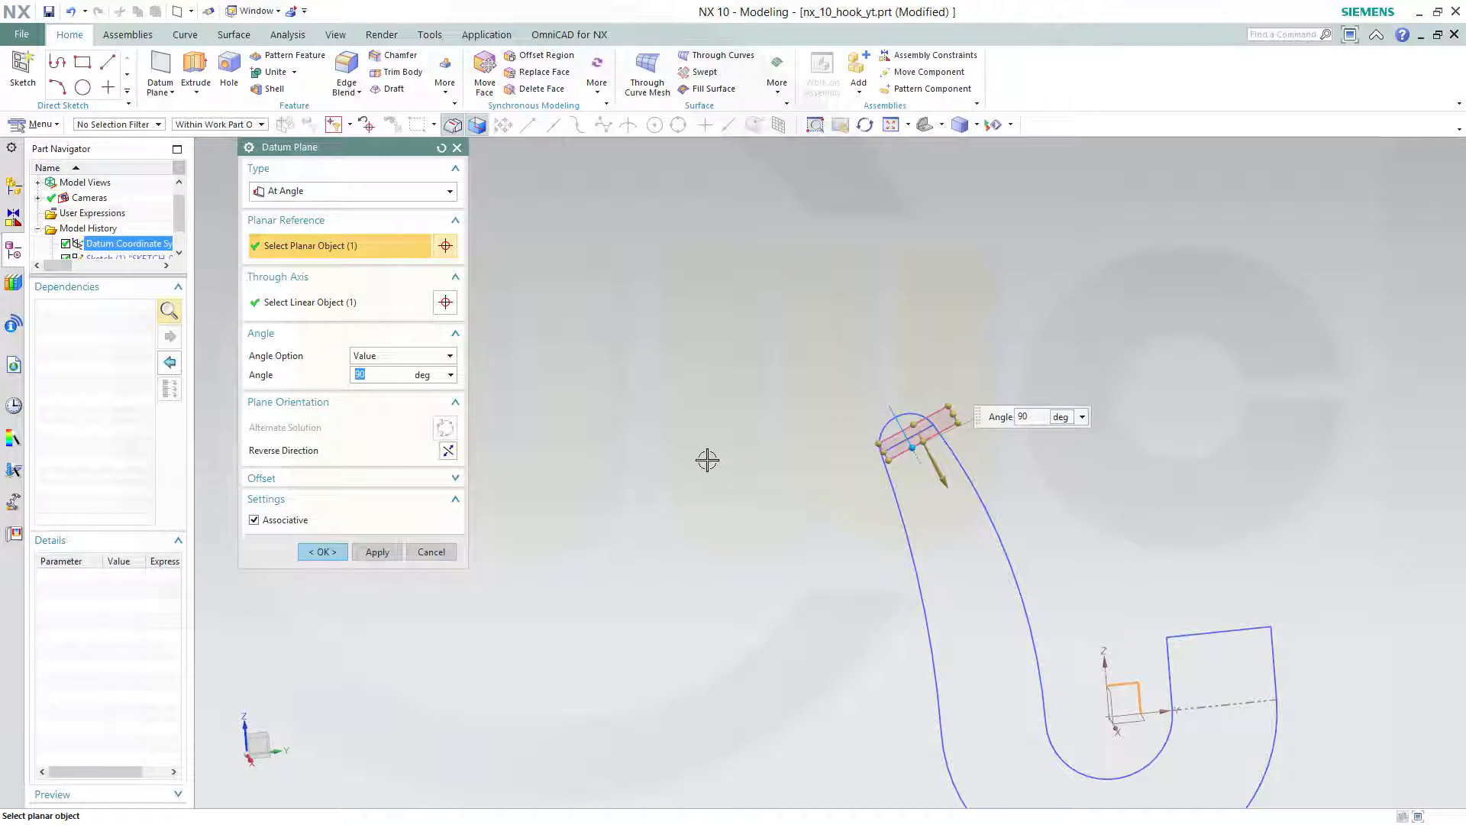
click(322, 552)
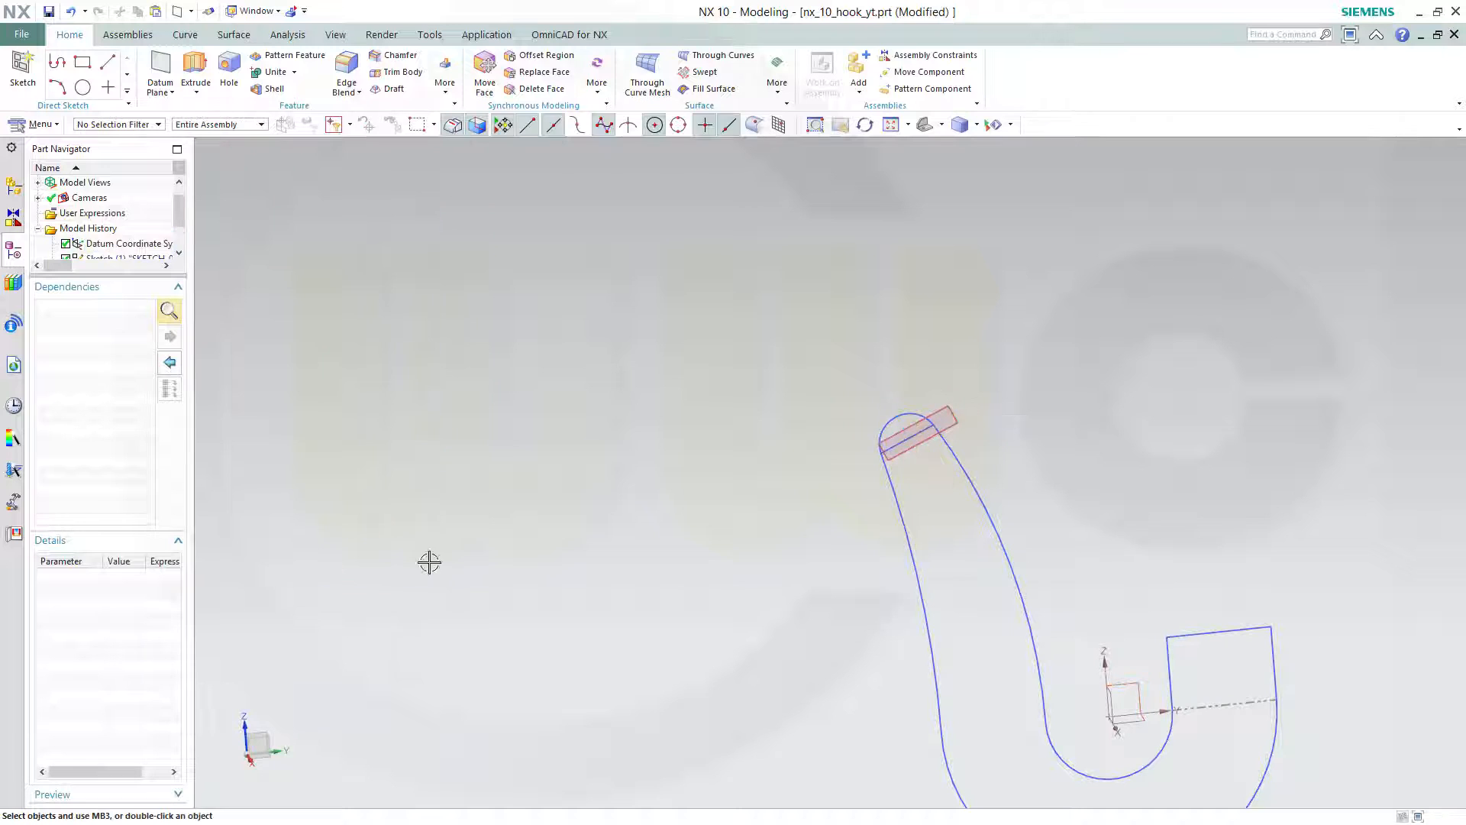
Create a datum plane at a distance of 10 mm above the XY plane of the datum coordinate system.
mouse_move(807, 551)
middle_down()
mouse_move(802, 501)
mouse_move(809, 558)
middle_up()
scroll(1028, 687, down, 3)
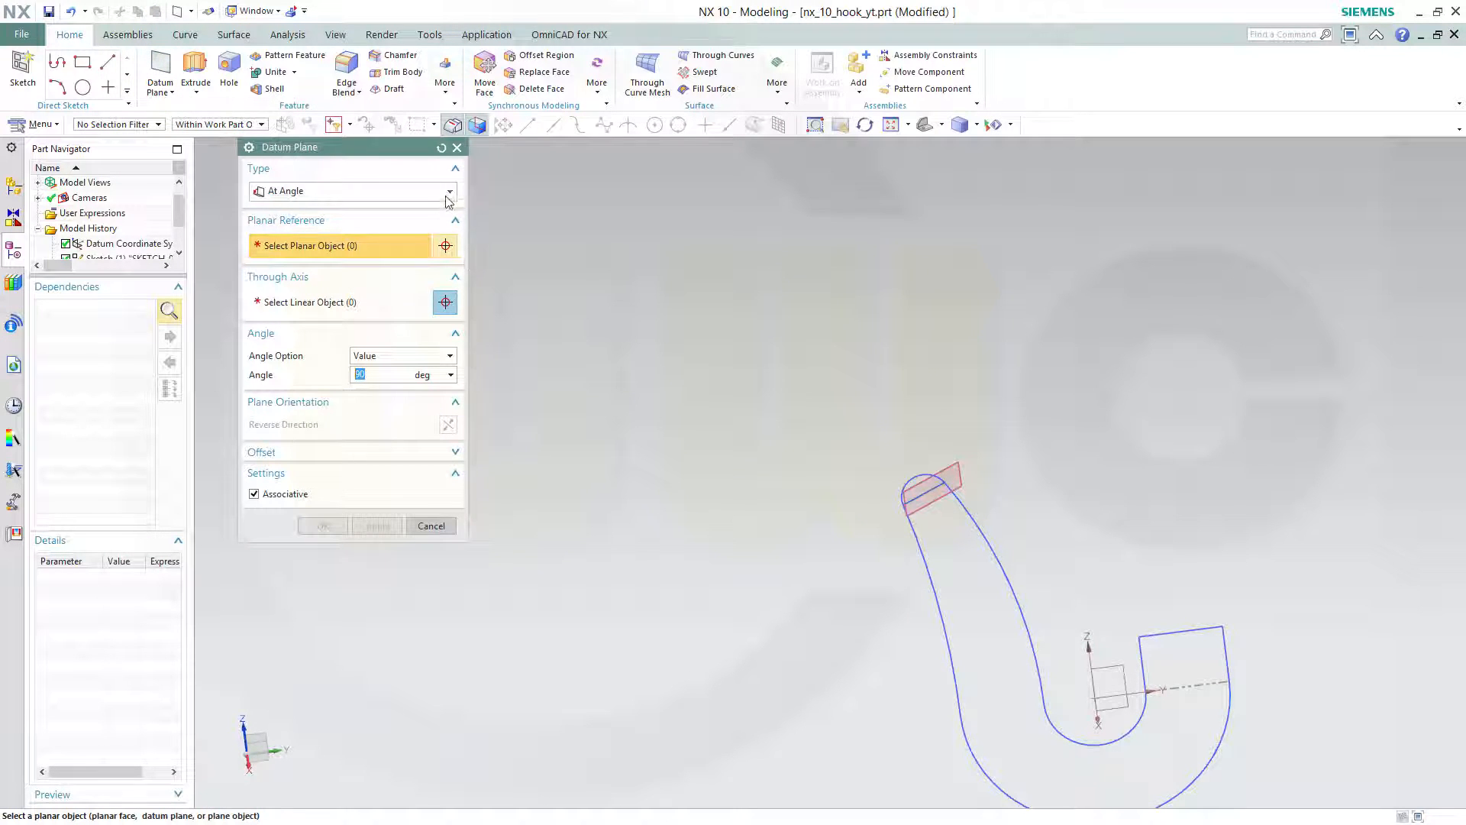
click(452, 193)
click(375, 209)
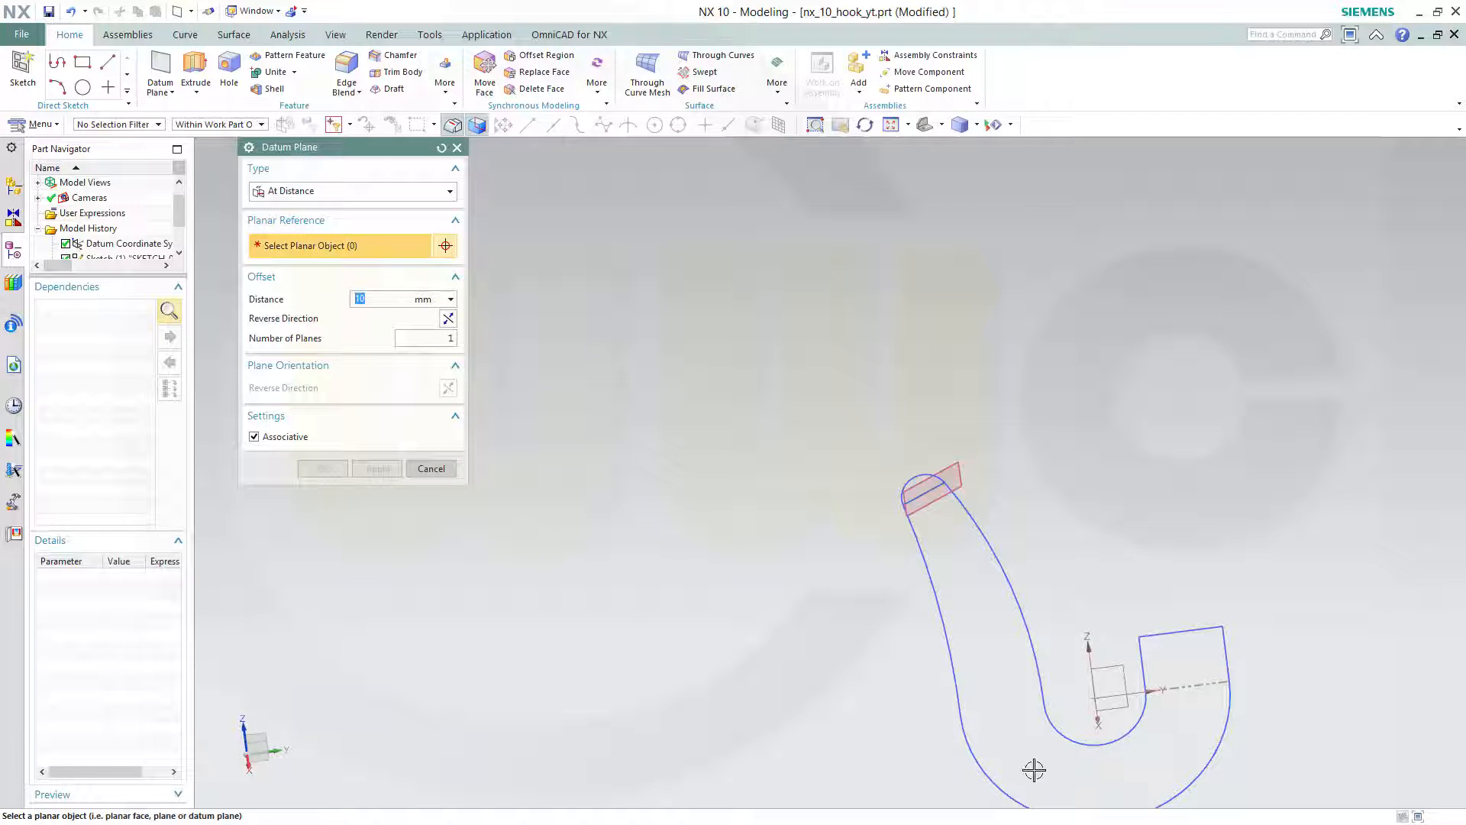
click(1112, 715)
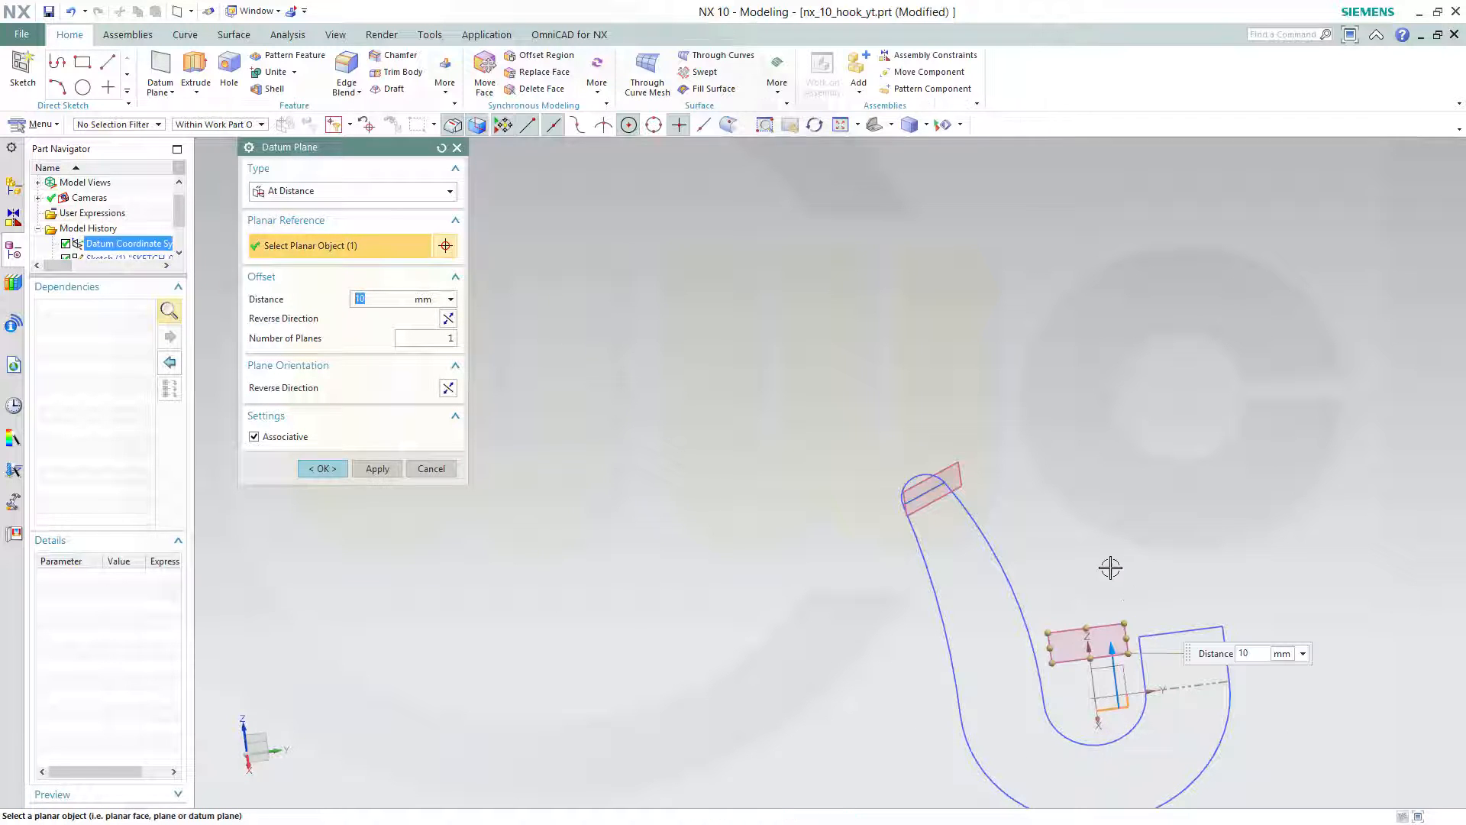
click(321, 469)
Create a new sketch on the inclined datum plane through the chord line at the hook's tip.
mouse_move(674, 596)
middle_down()
mouse_move(688, 548)
mouse_move(700, 585)
middle_up()
scroll(1048, 502, up, 3)
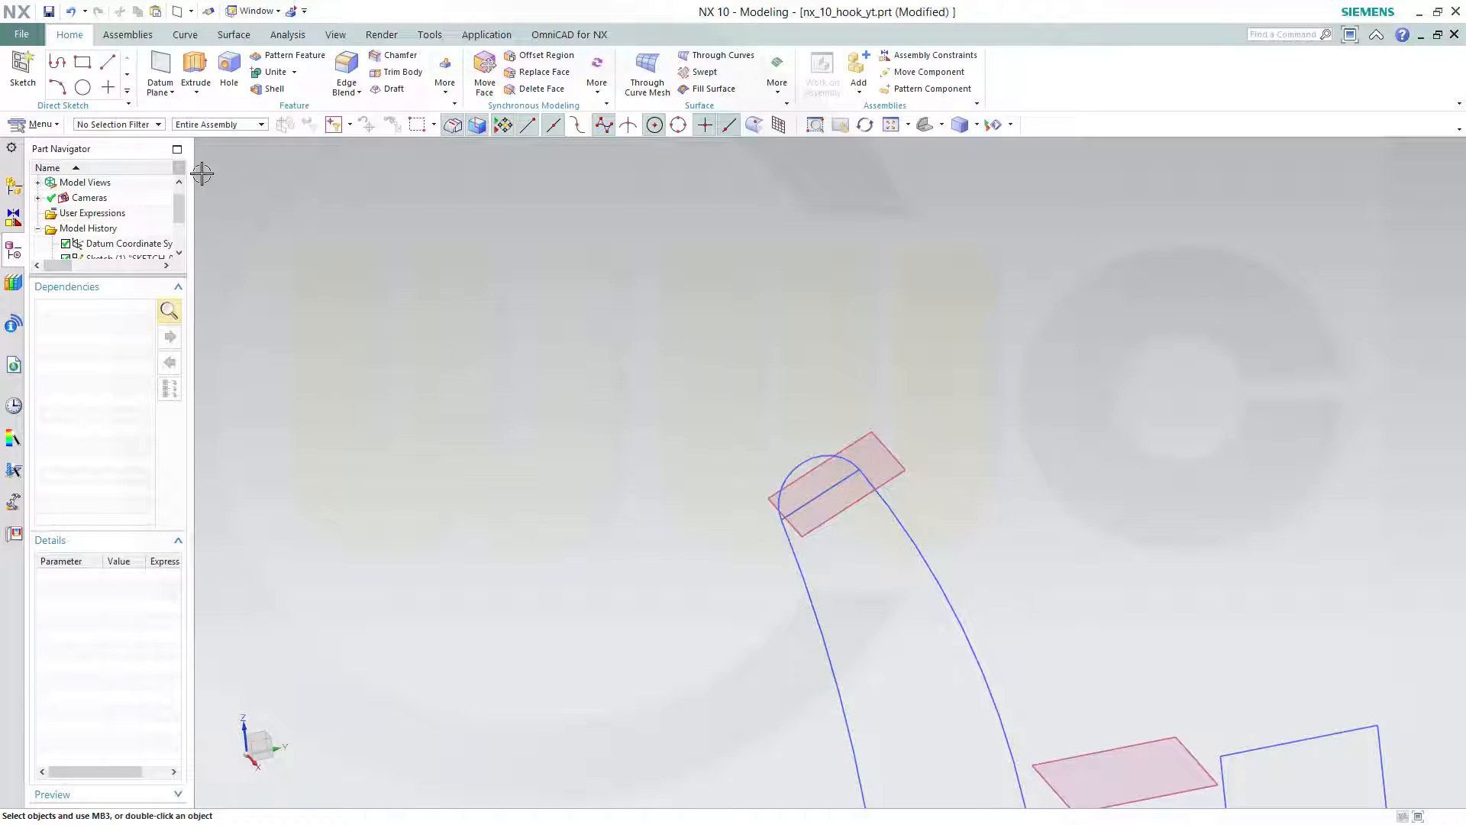
click(22, 72)
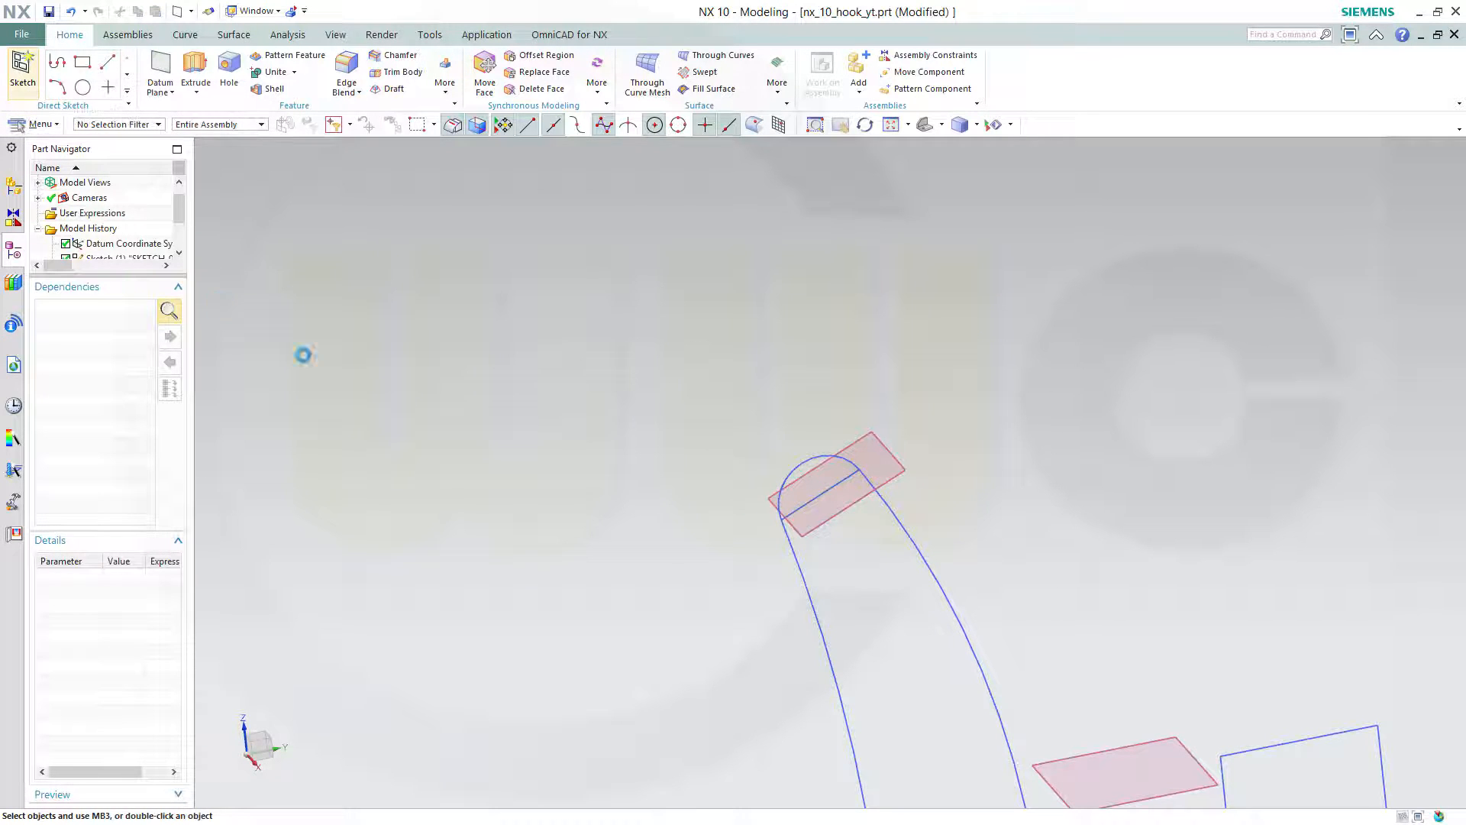
click(853, 520)
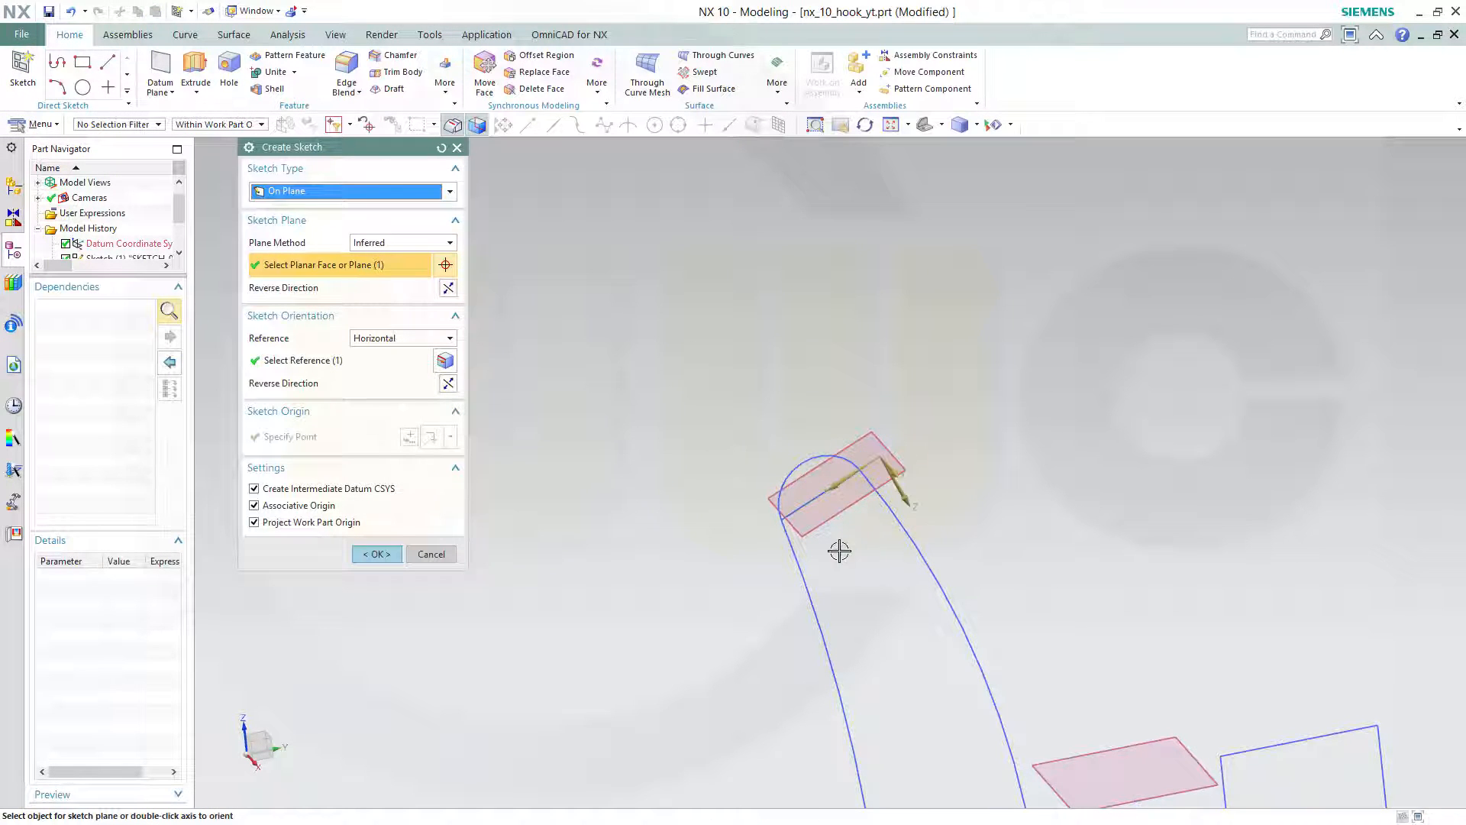
click(378, 555)
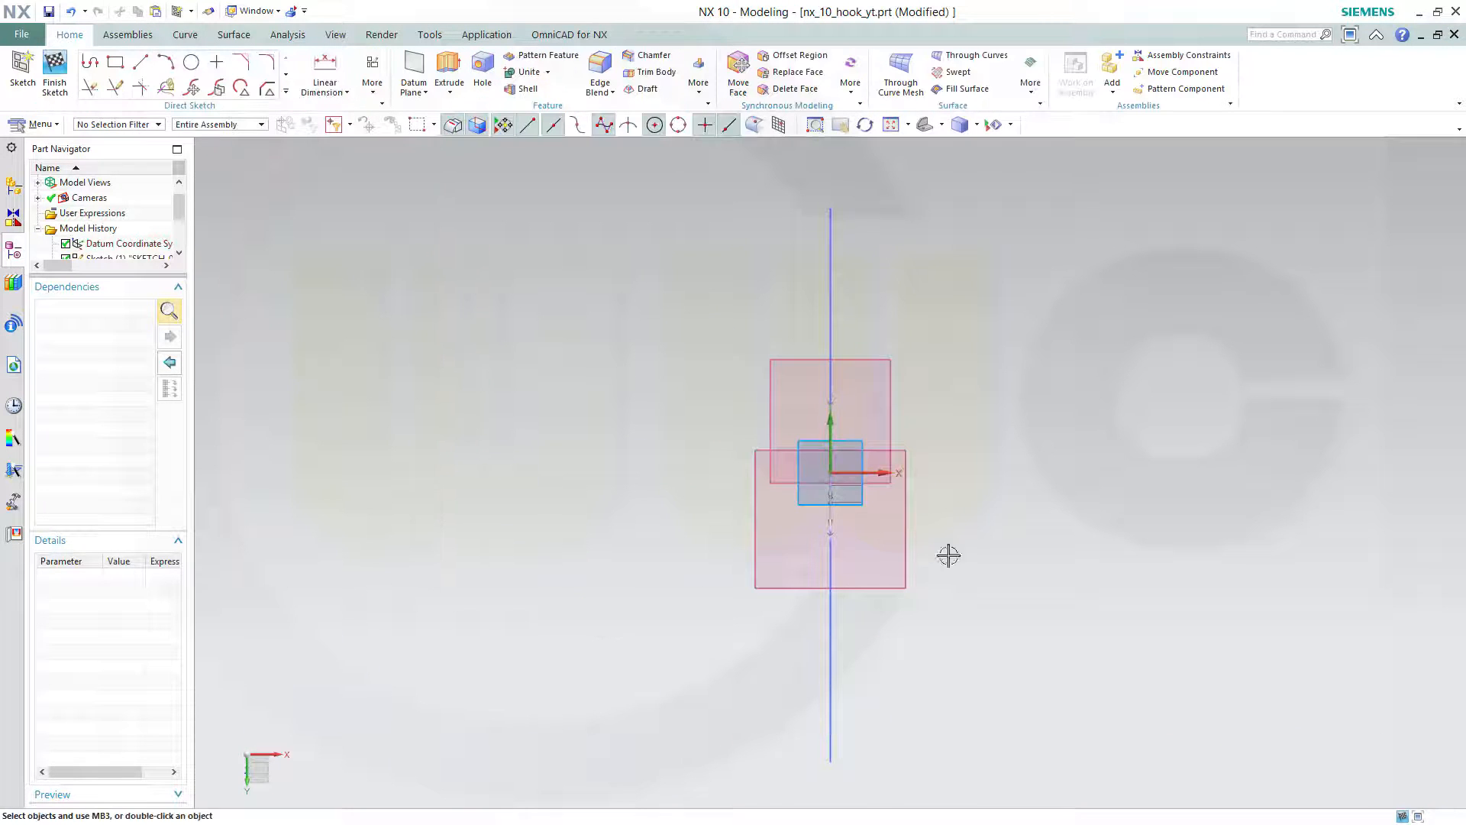
Draw a circle centred on the tip's chord line and passing through the line's upper end point.
mouse_move(949, 553)
middle_down()
mouse_move(1021, 527)
mouse_move(1015, 504)
middle_up()
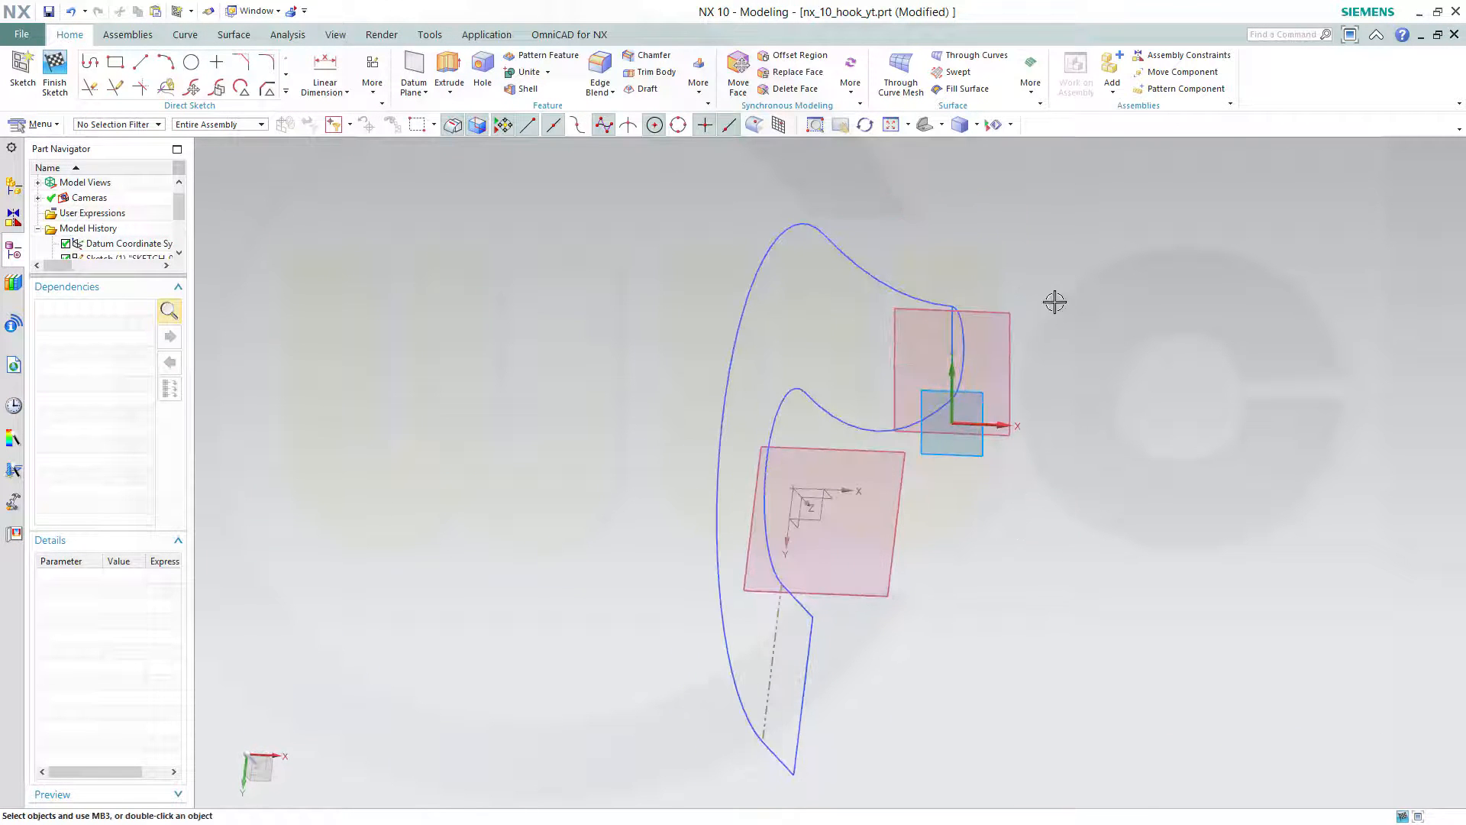
scroll(1052, 281, up, 3)
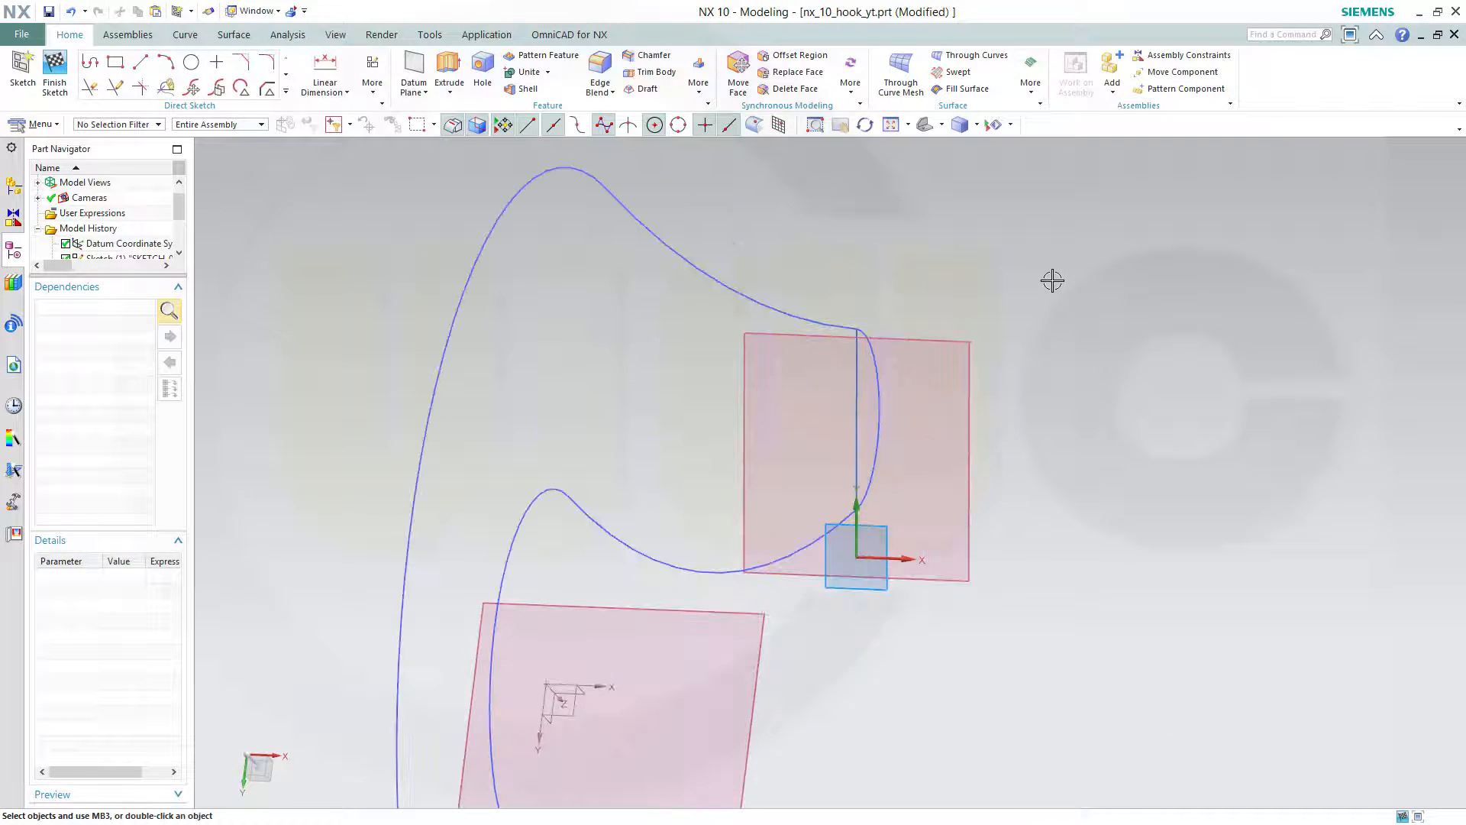
click(192, 64)
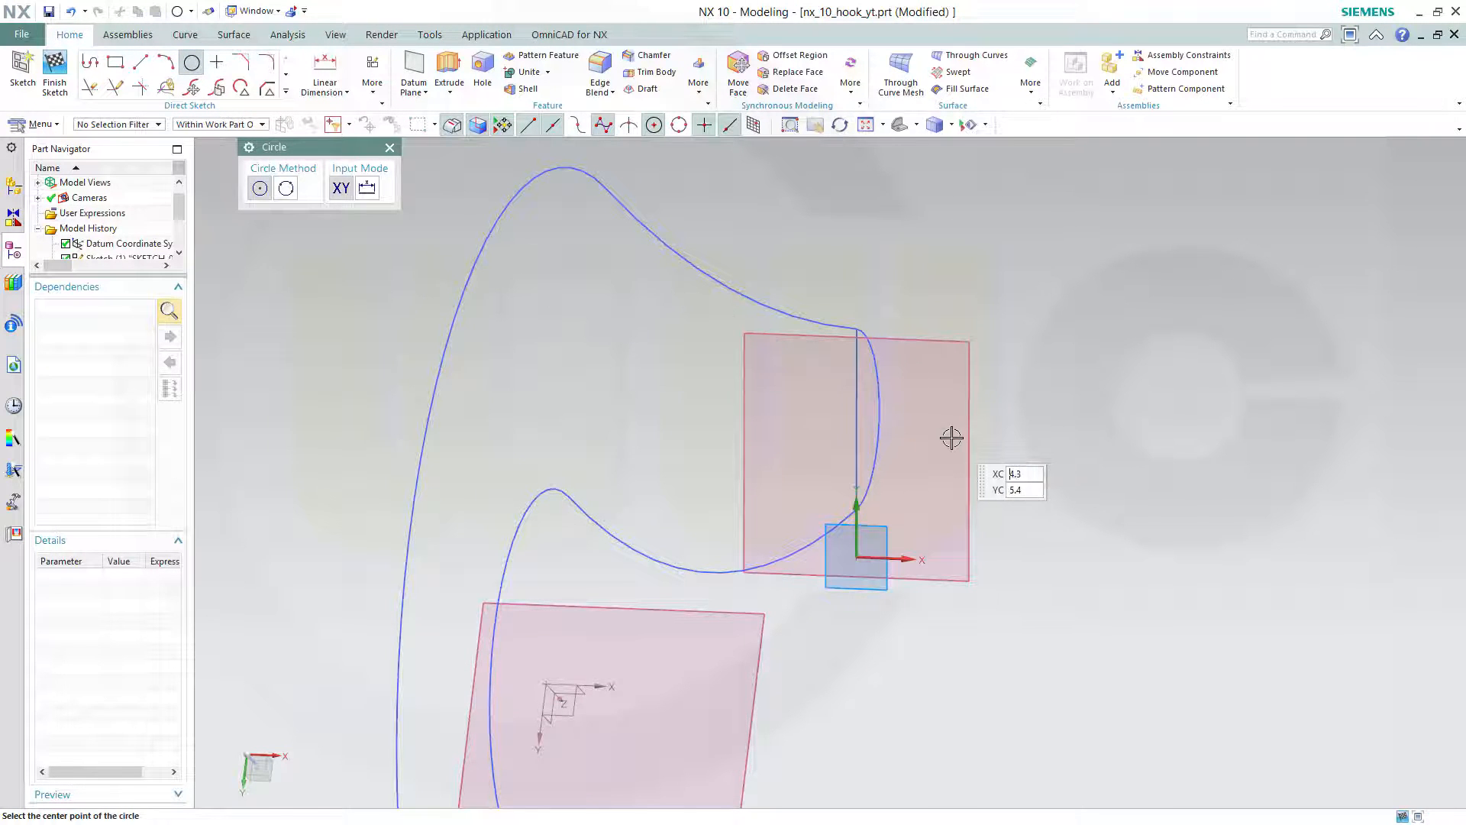
click(857, 410)
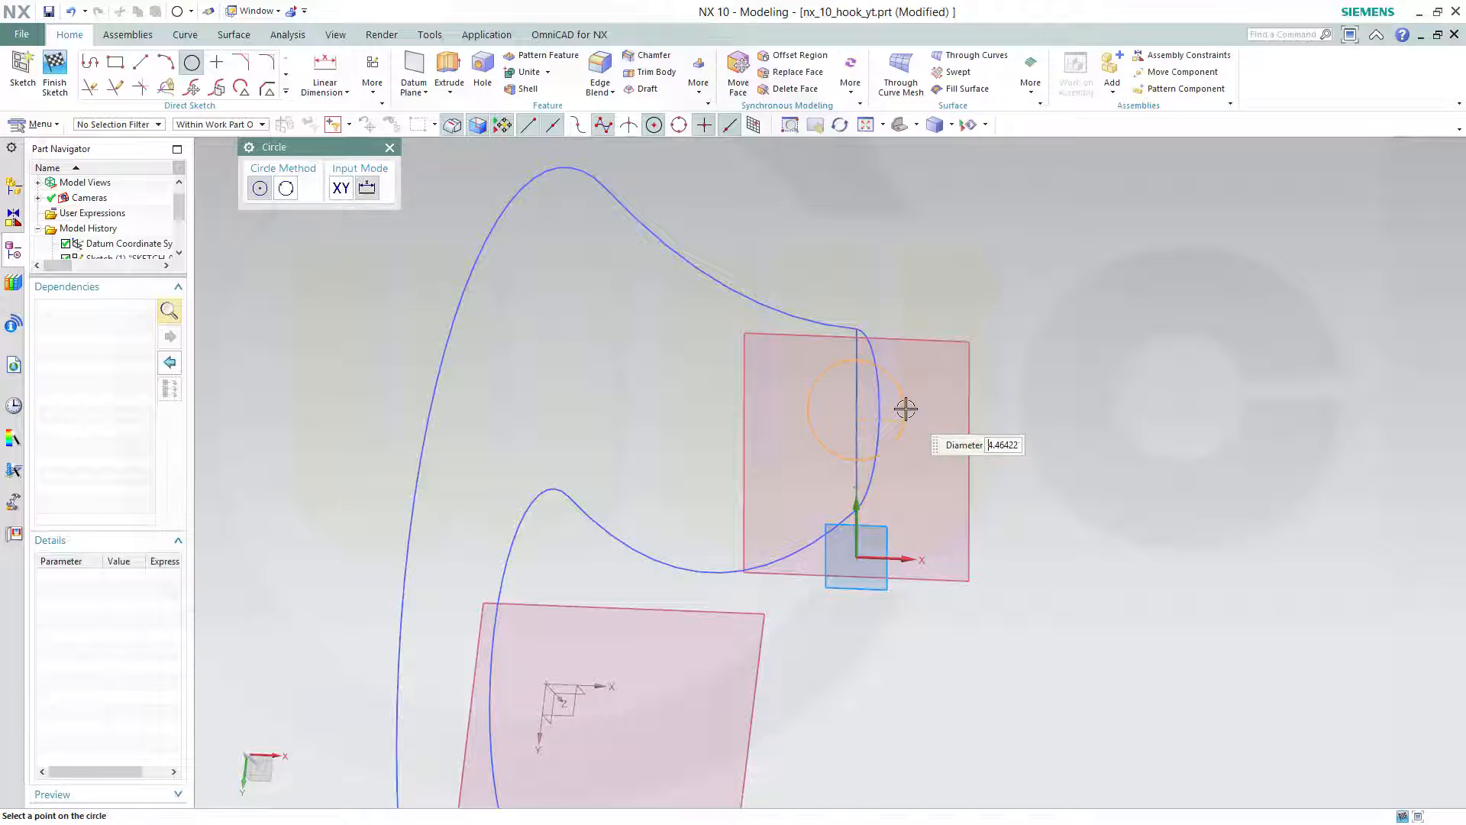
click(857, 328)
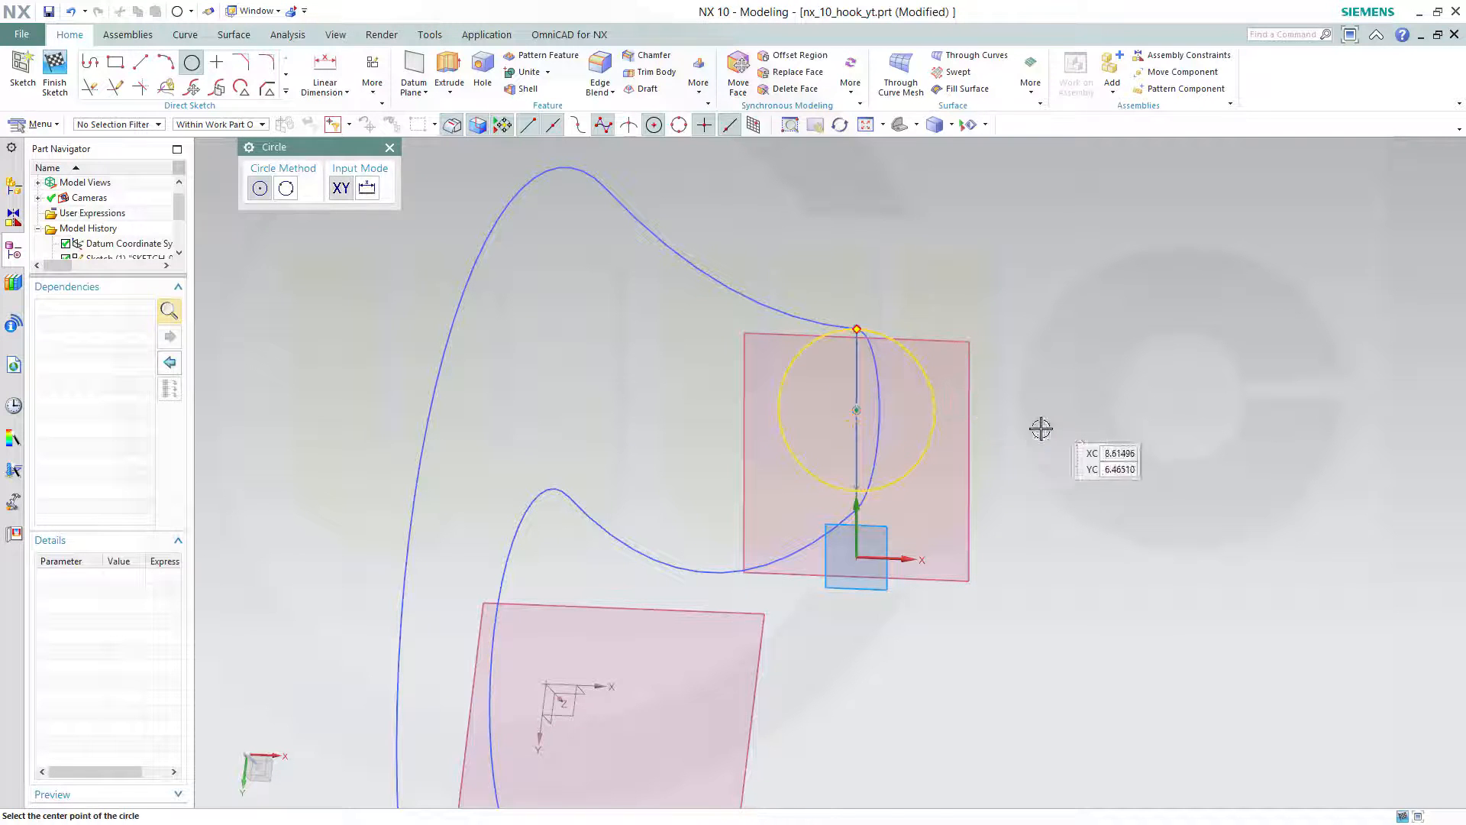
key(Escape)
Constrain the circle to pass through the other end point of the tip arc and finish the sketch.
scroll(896, 530, up, 4)
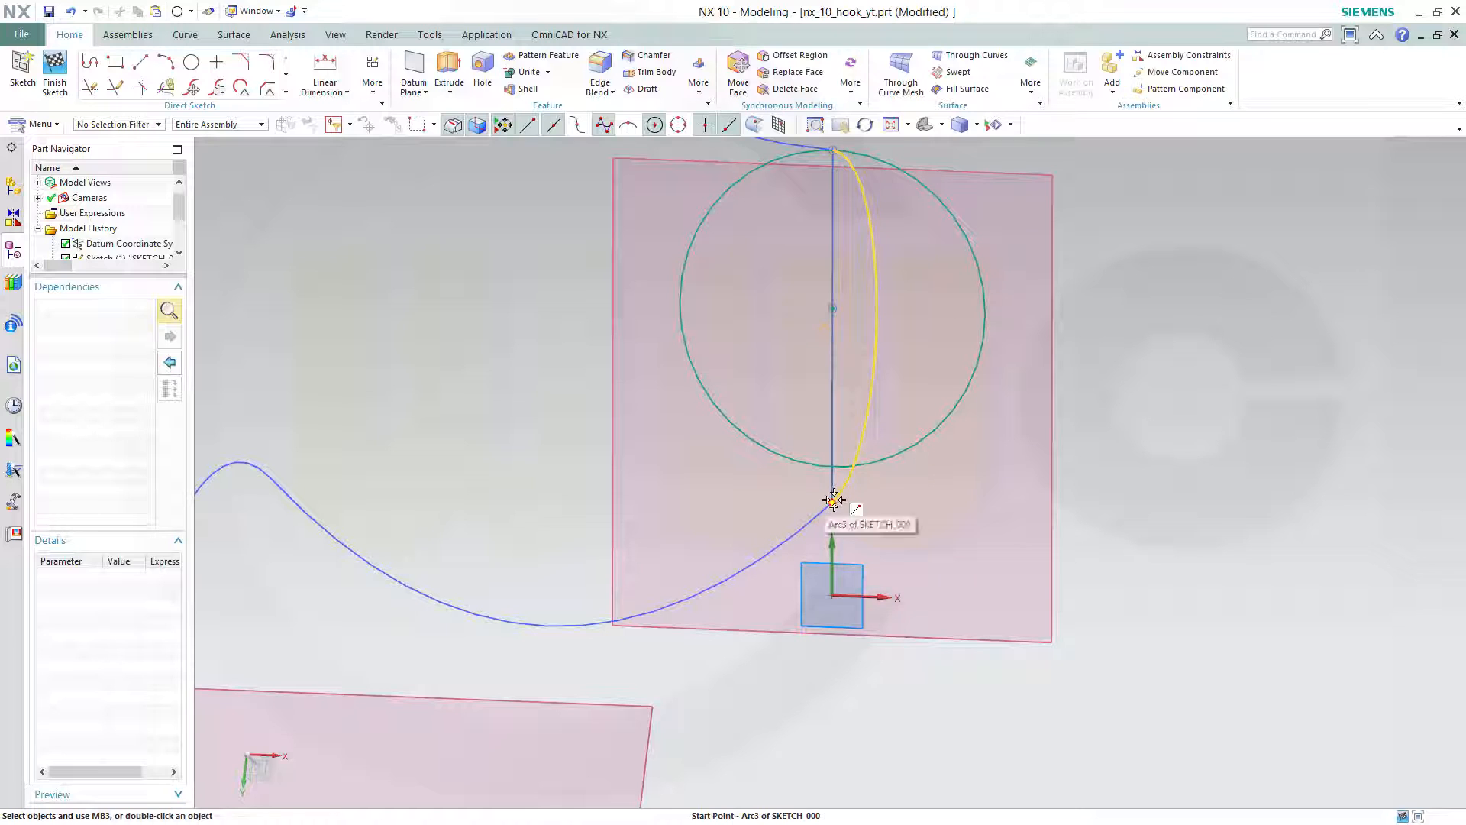
click(888, 462)
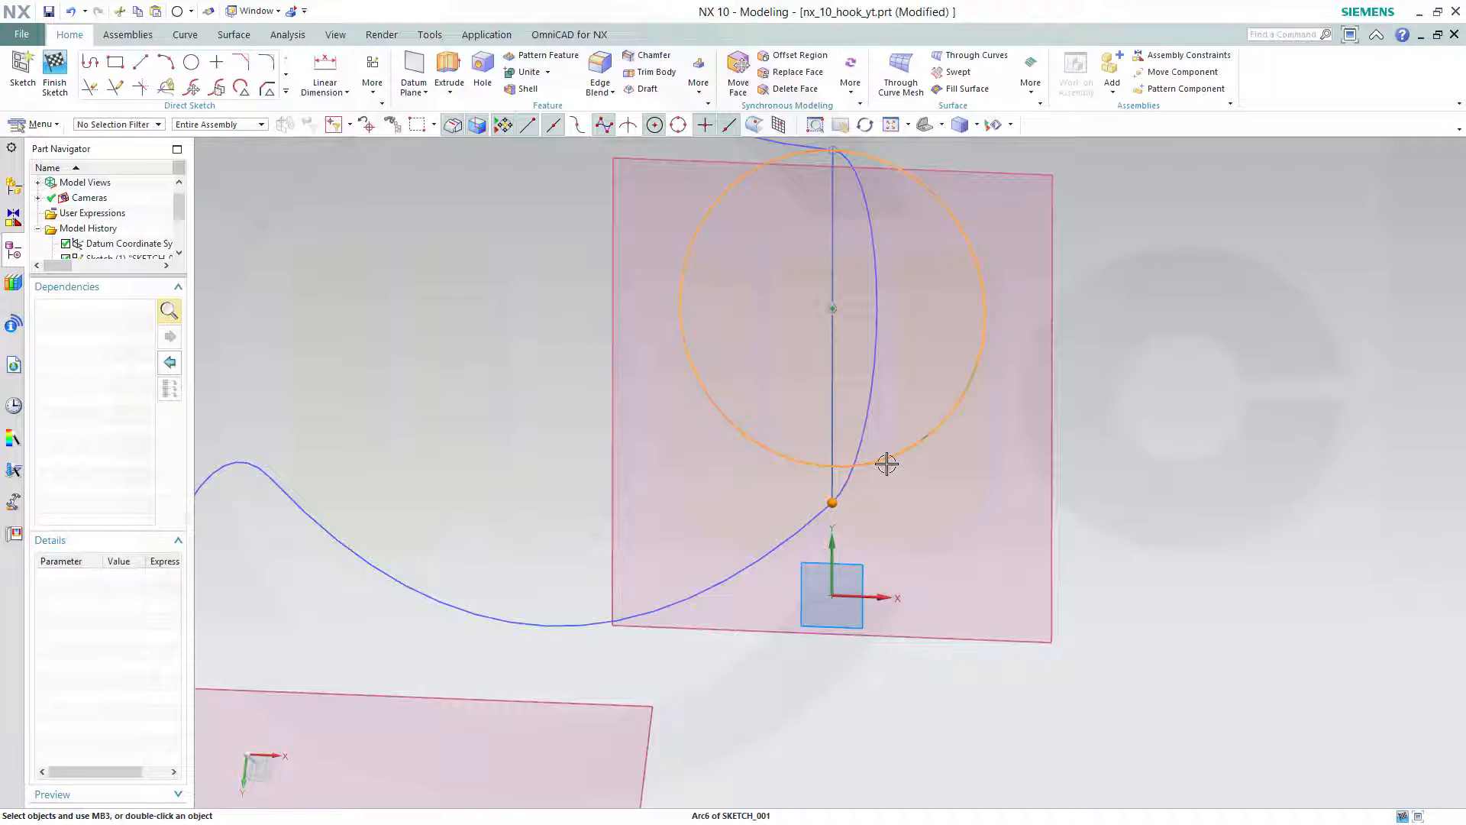
click(917, 438)
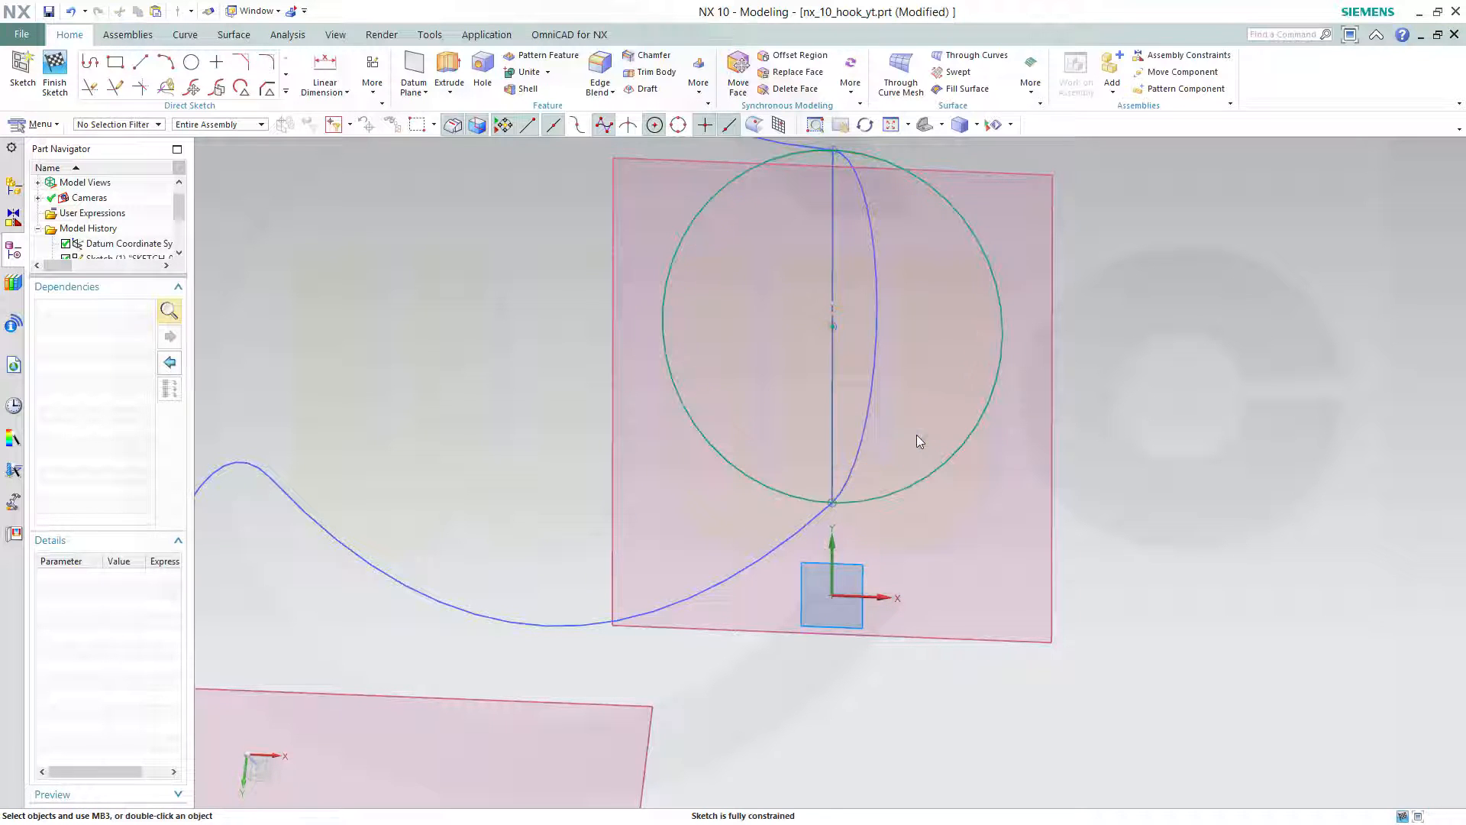
scroll(1138, 548, down, 3)
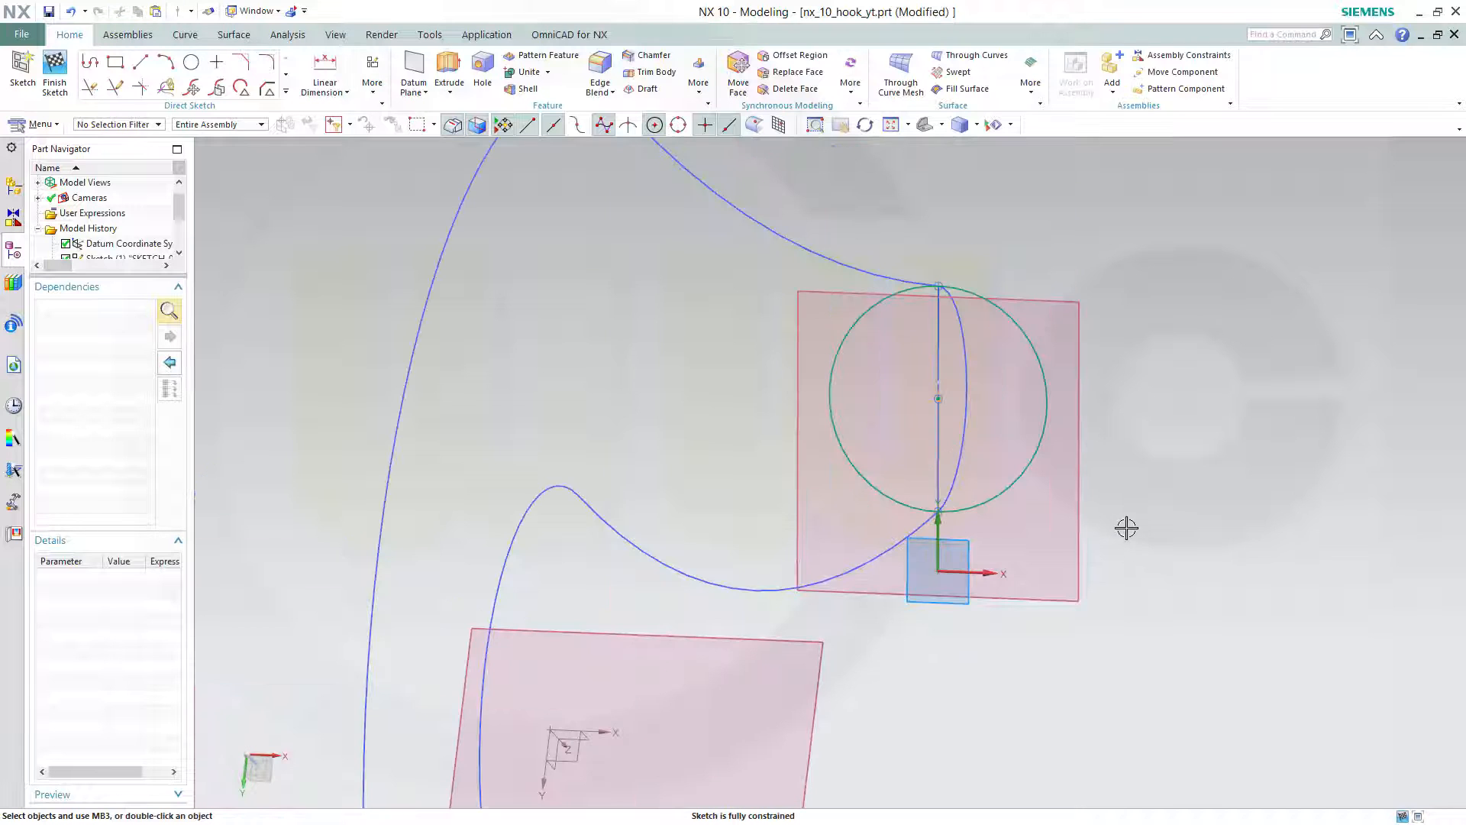
click(53, 74)
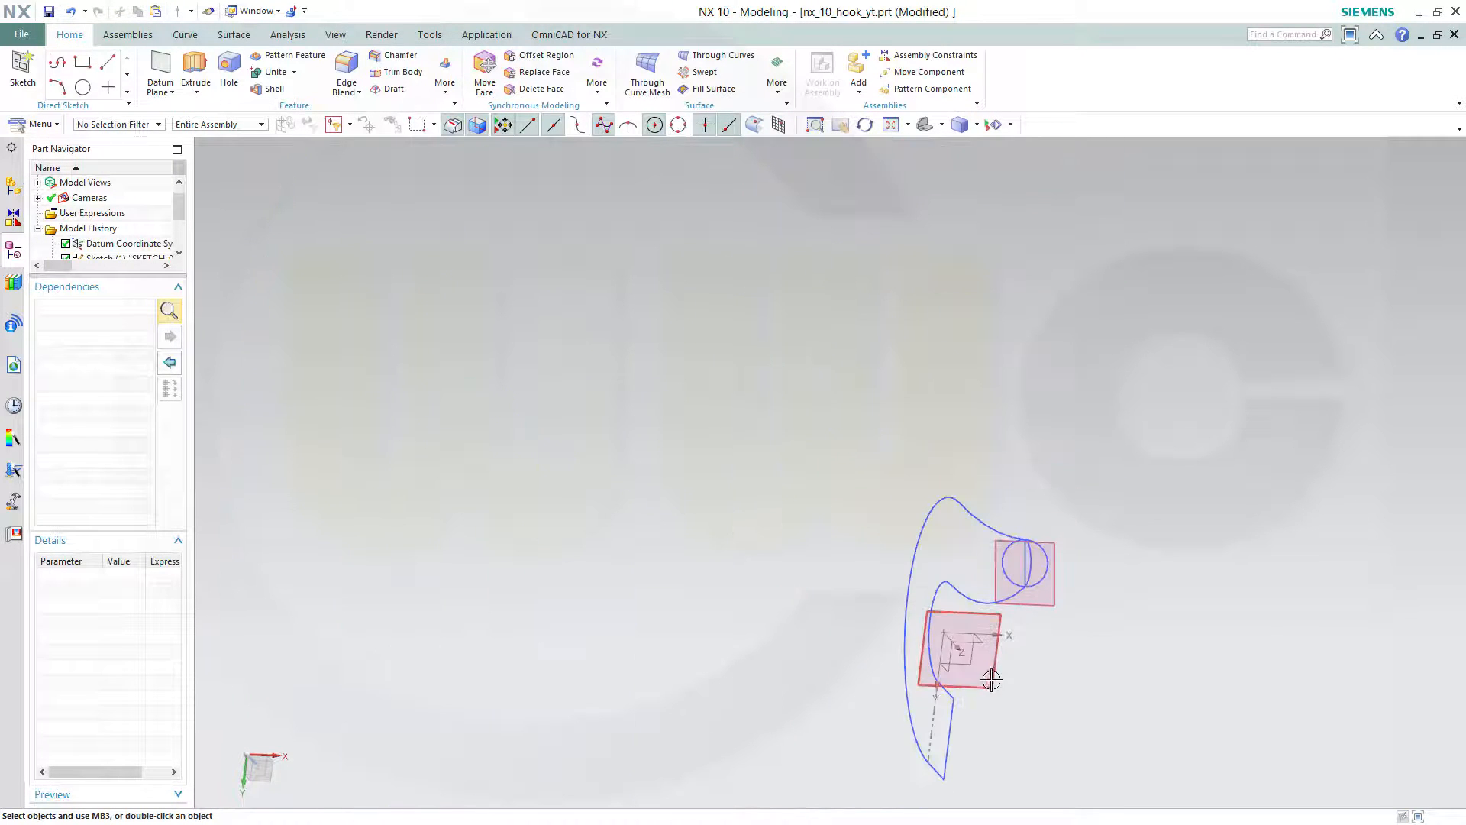
Create a new sketch on the datum plane offset 10 mm from the XY plane.
mouse_move(991, 679)
middle_down()
mouse_move(878, 593)
mouse_move(779, 425)
mouse_move(791, 429)
middle_up()
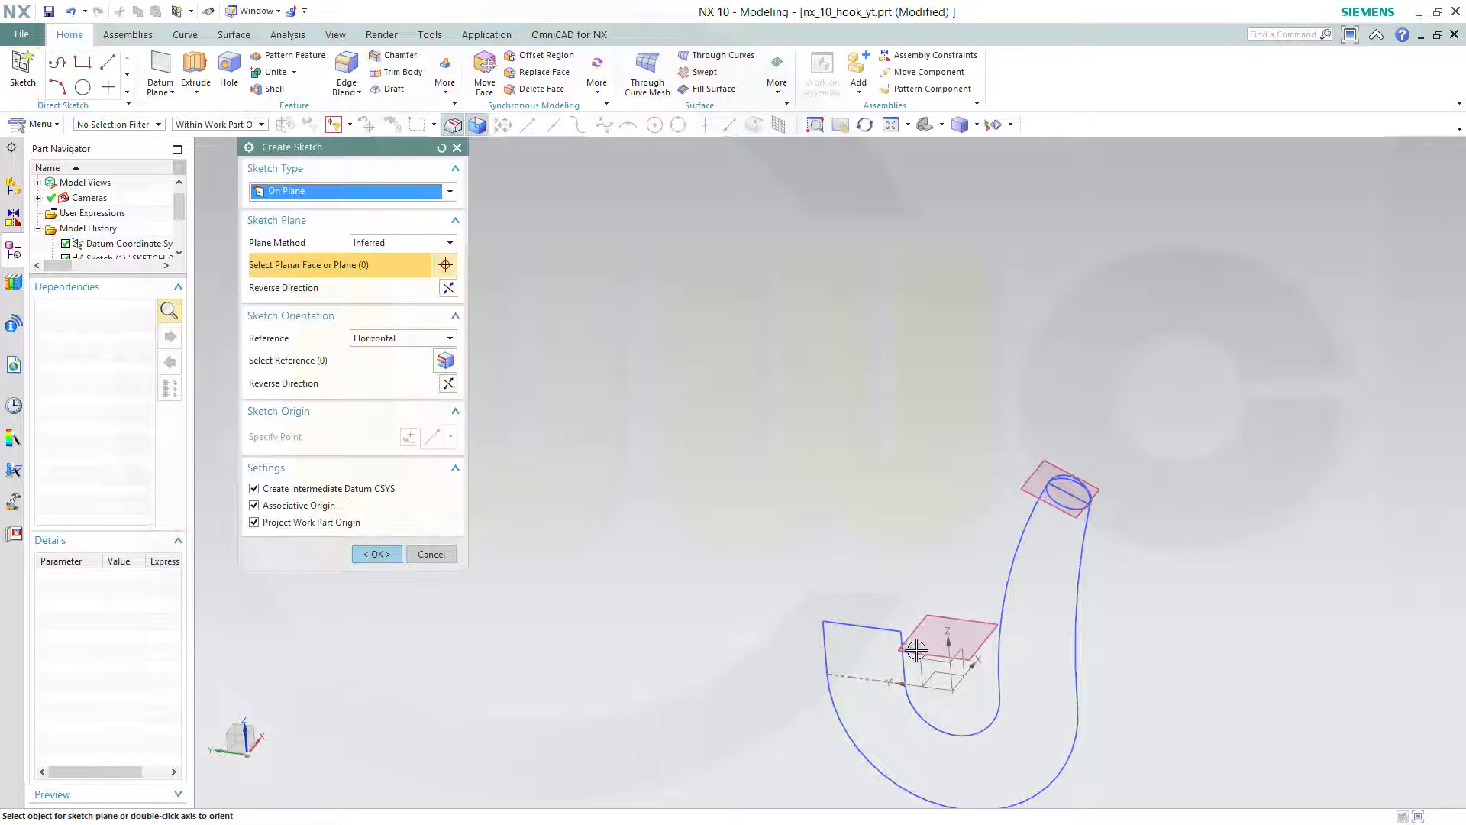
click(991, 637)
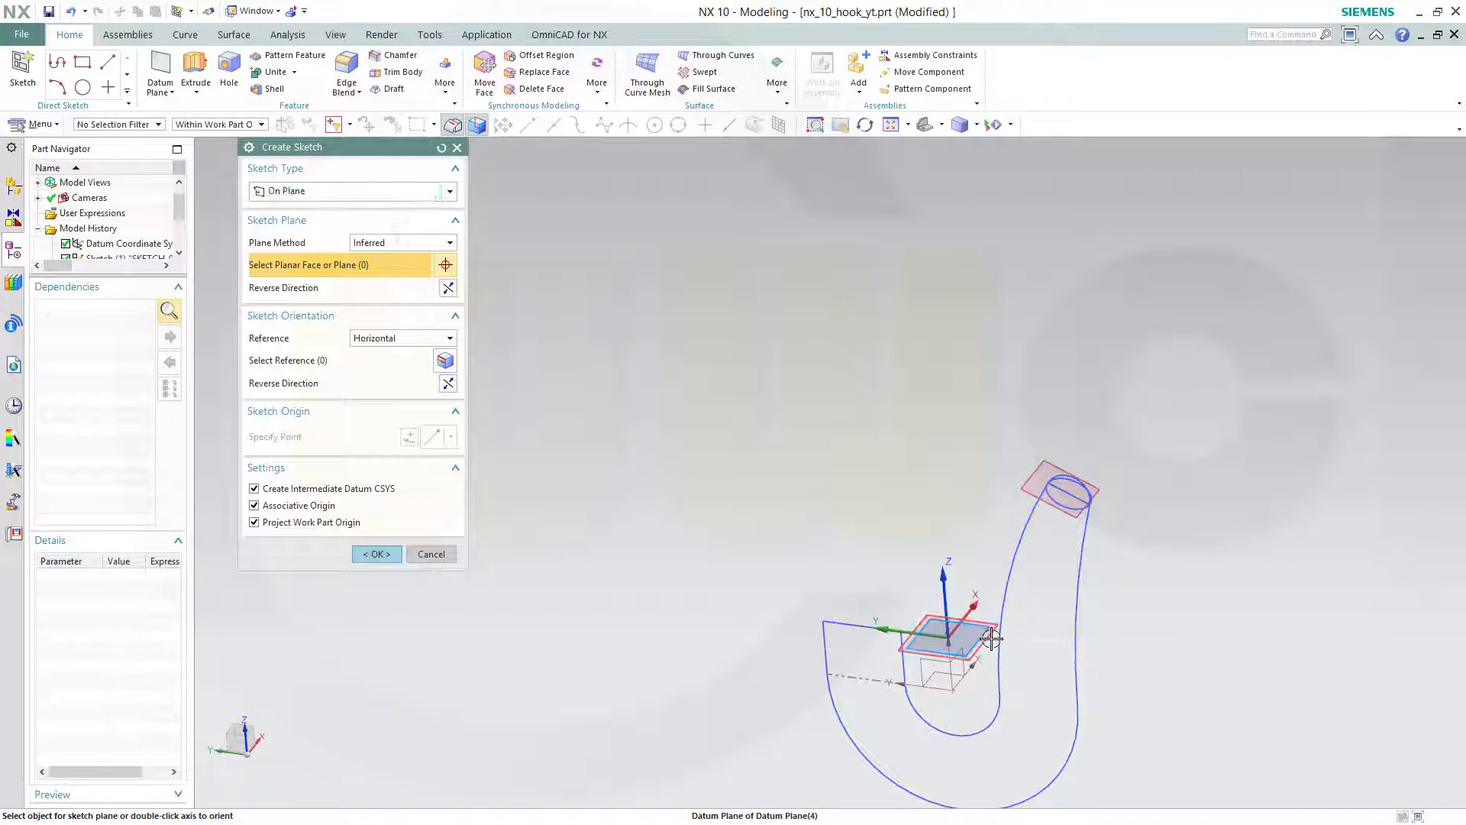
click(376, 555)
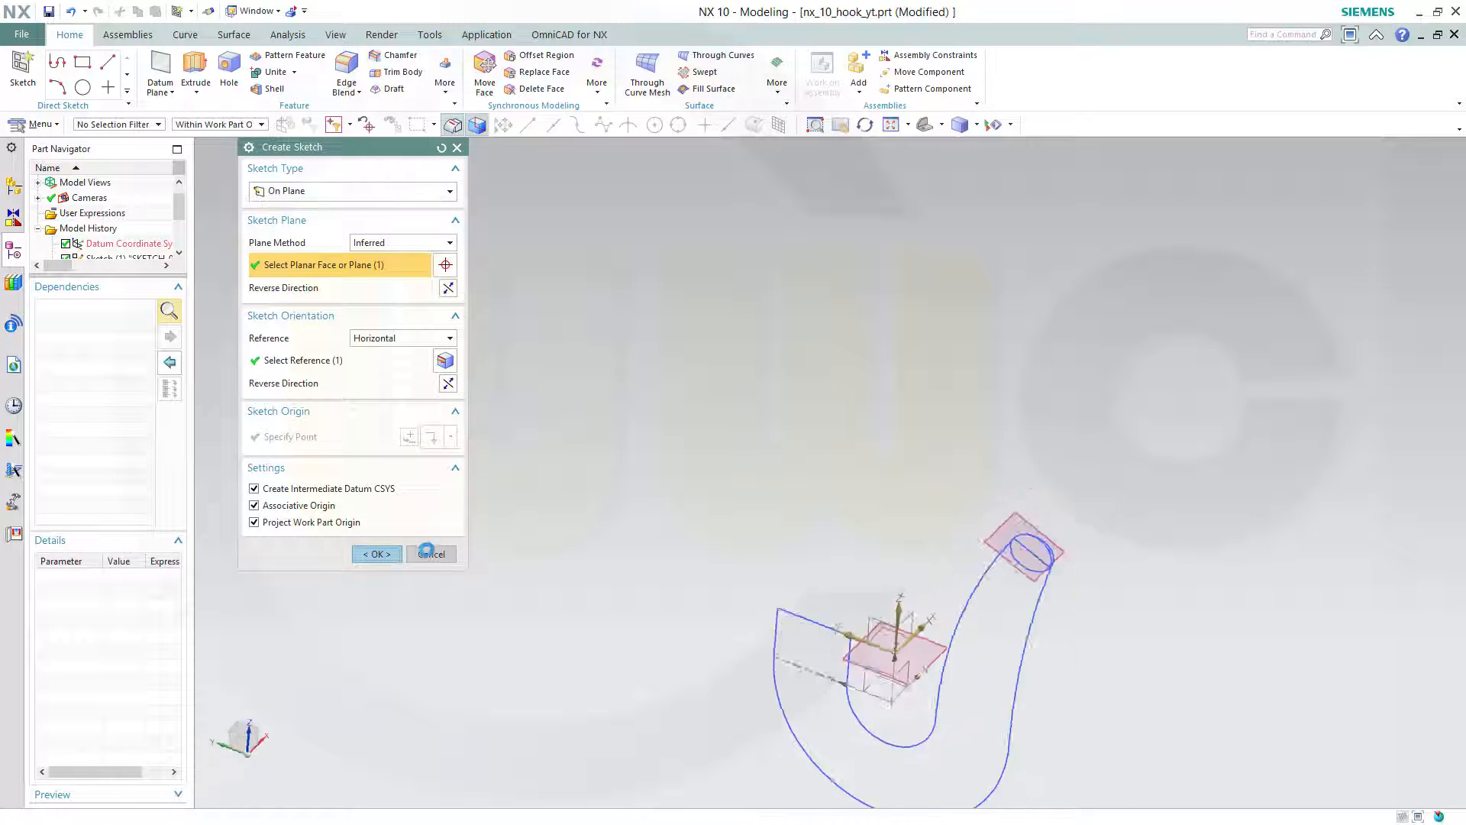
middle_drag(873, 394, 851, 387)
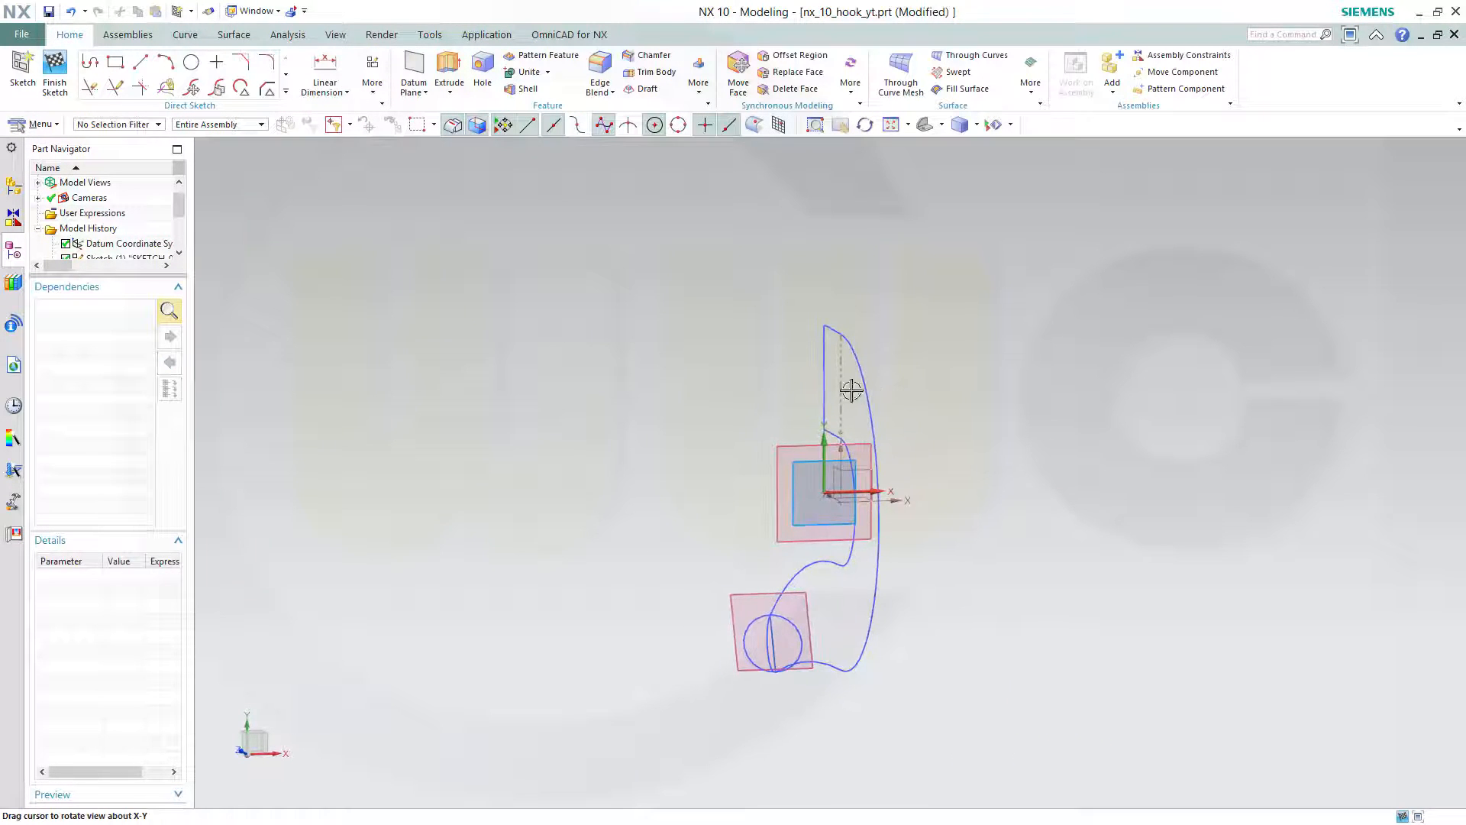
Draw a 14 mm circle centred on the midpoint of the shank's straight end line and passing through that line's end point.
click(192, 63)
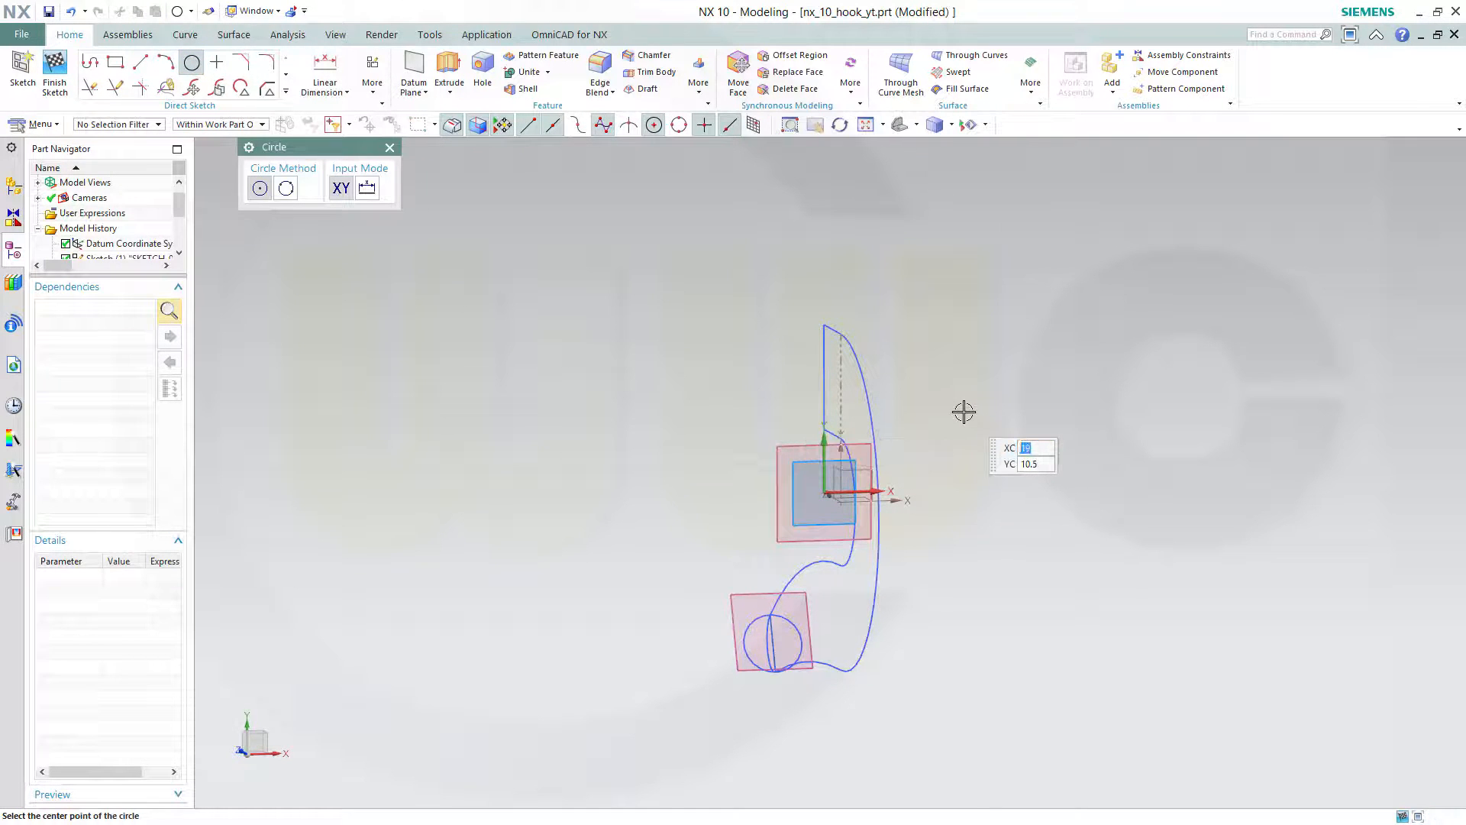
scroll(960, 416, up, 3)
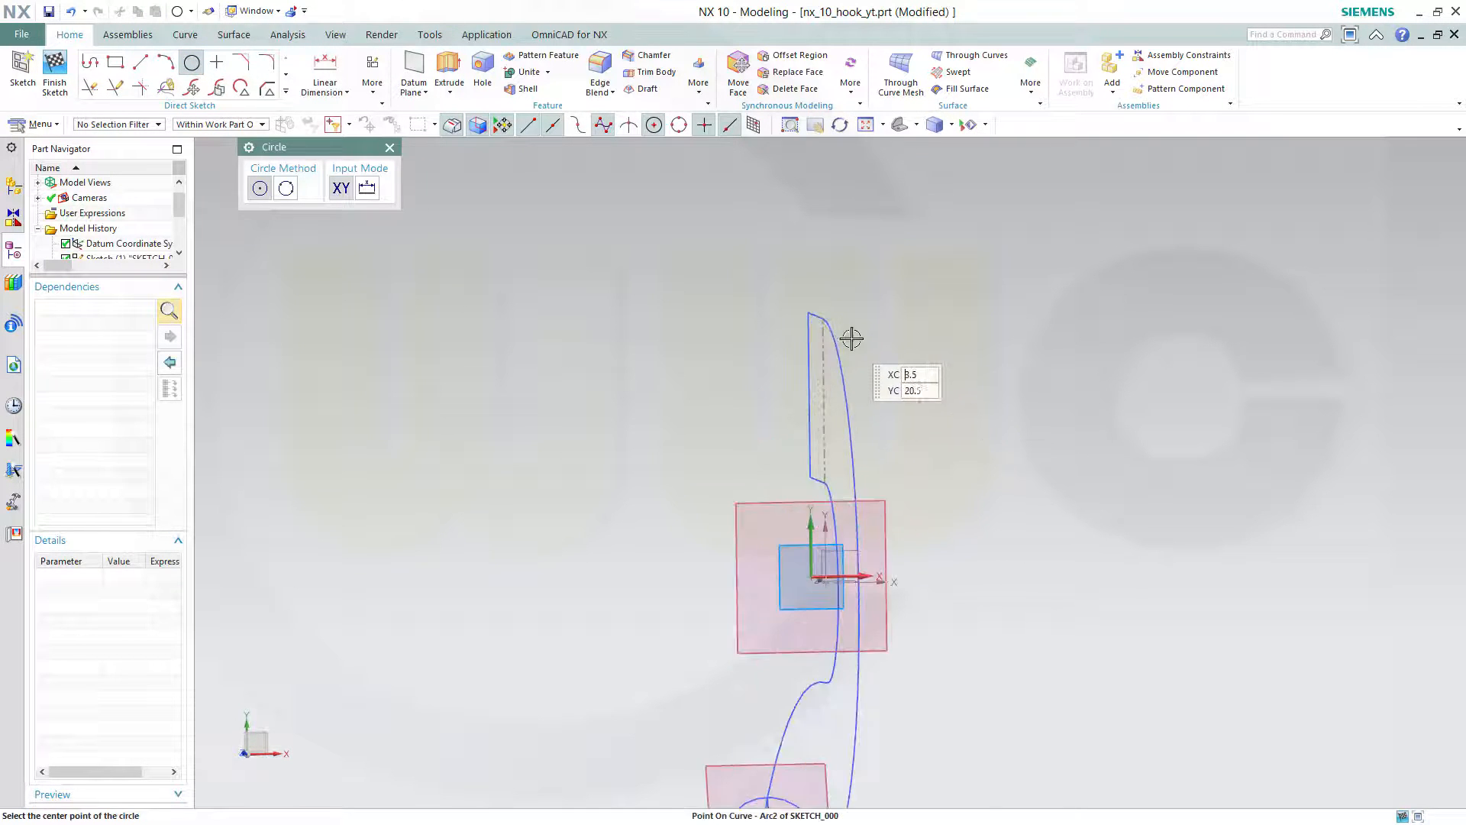
scroll(852, 338, up, 1)
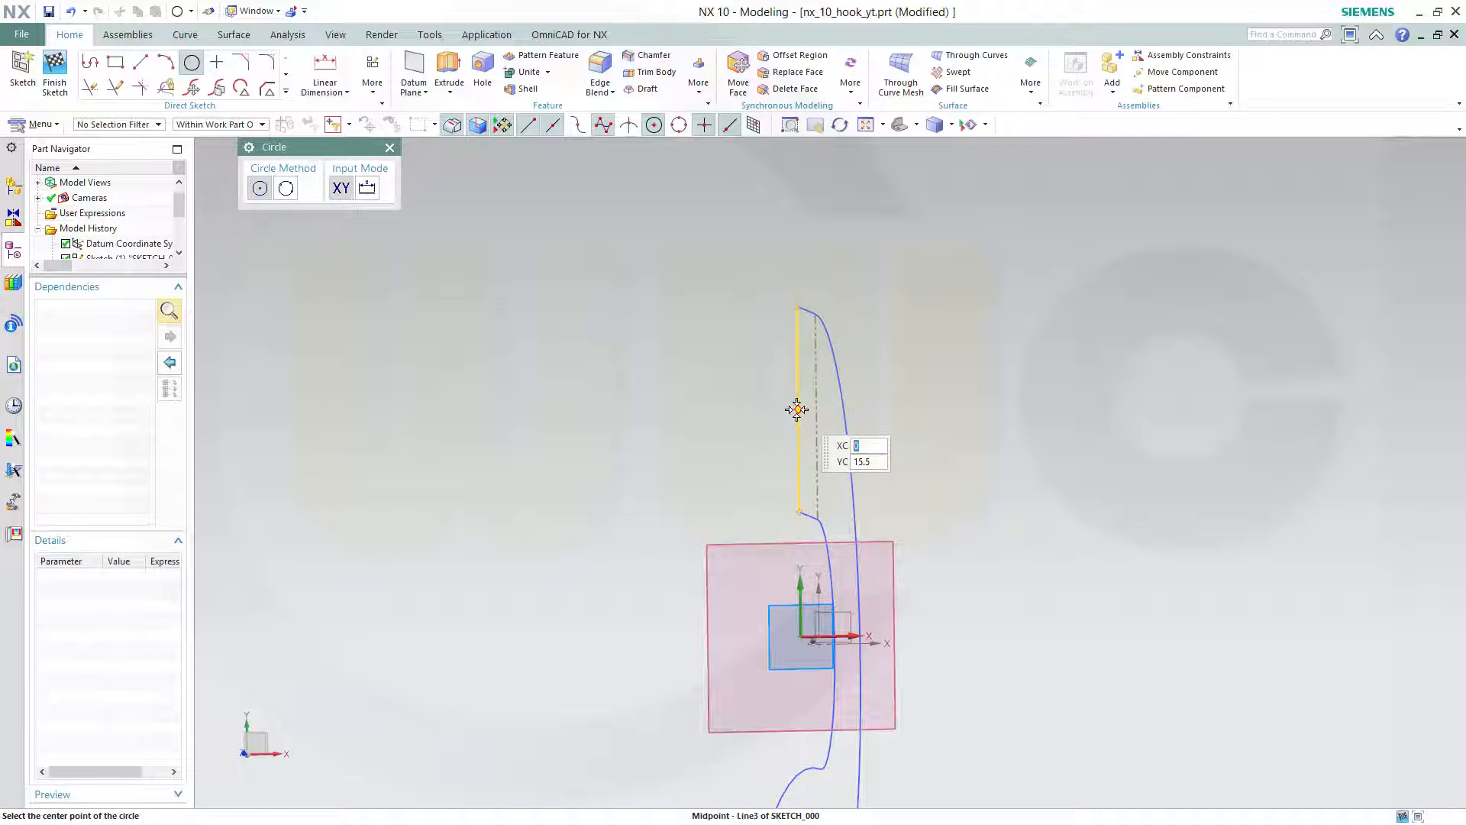
click(798, 410)
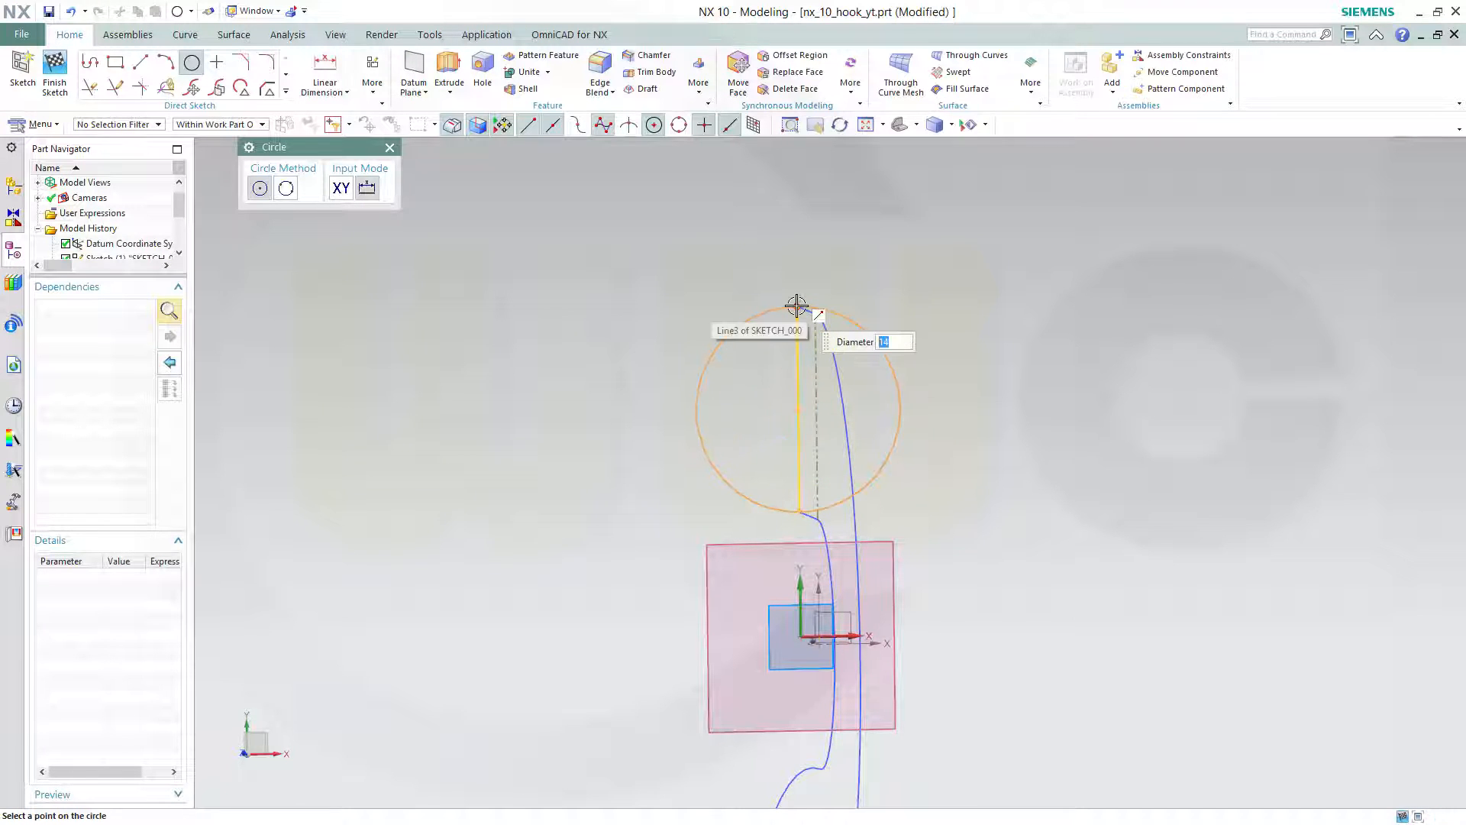
click(797, 306)
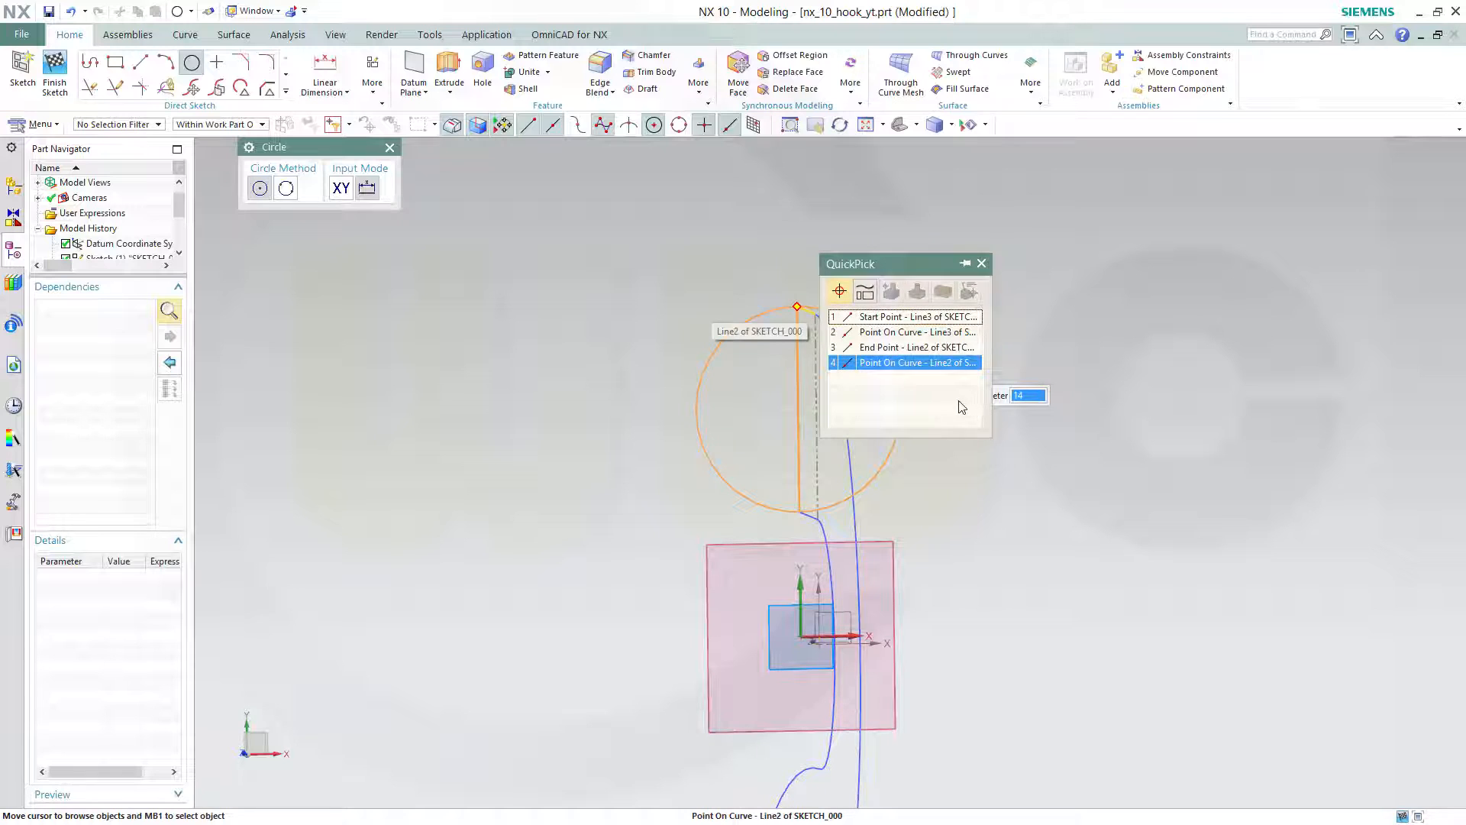
click(899, 353)
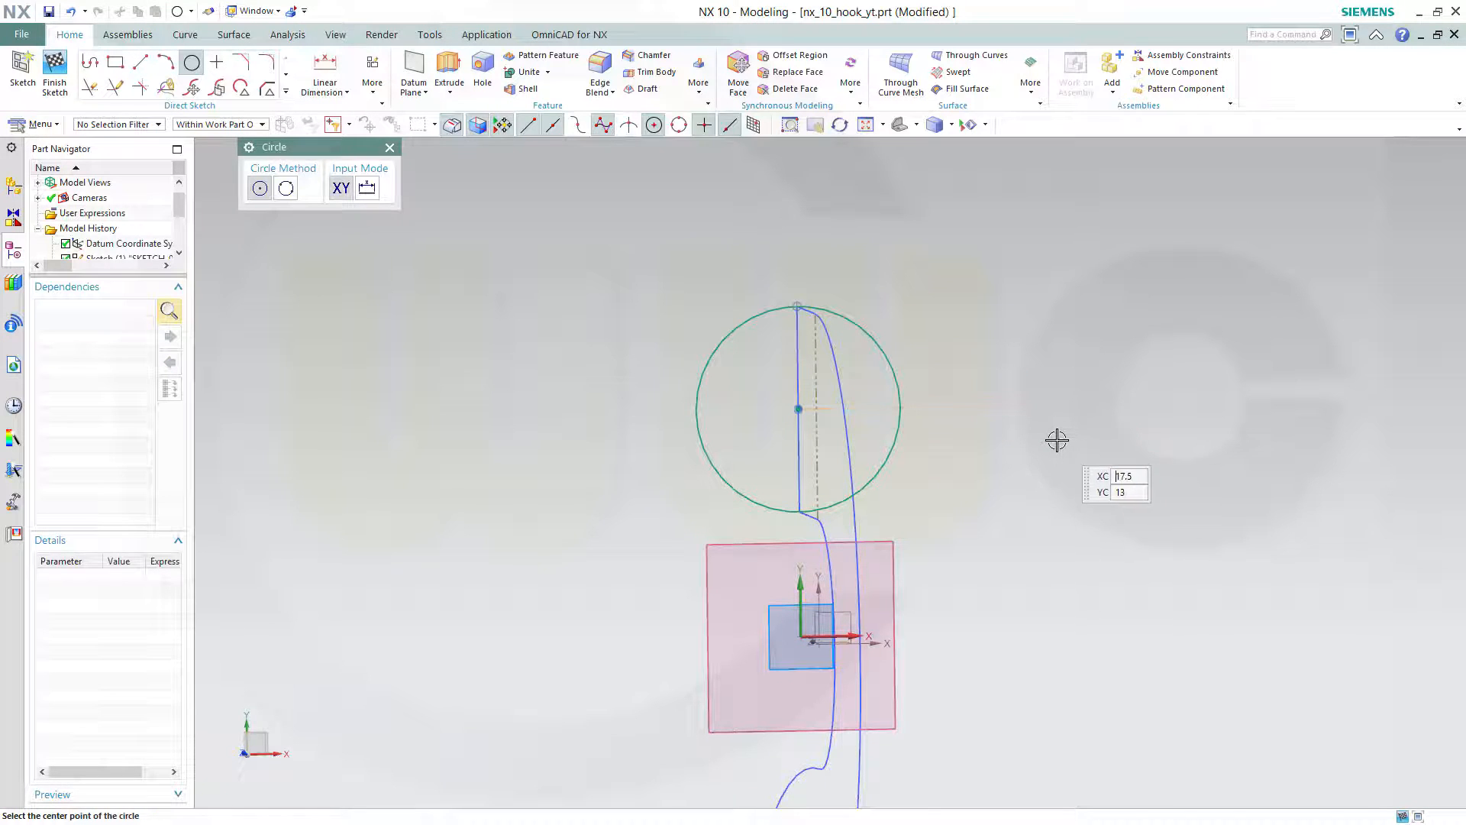
key(Escape)
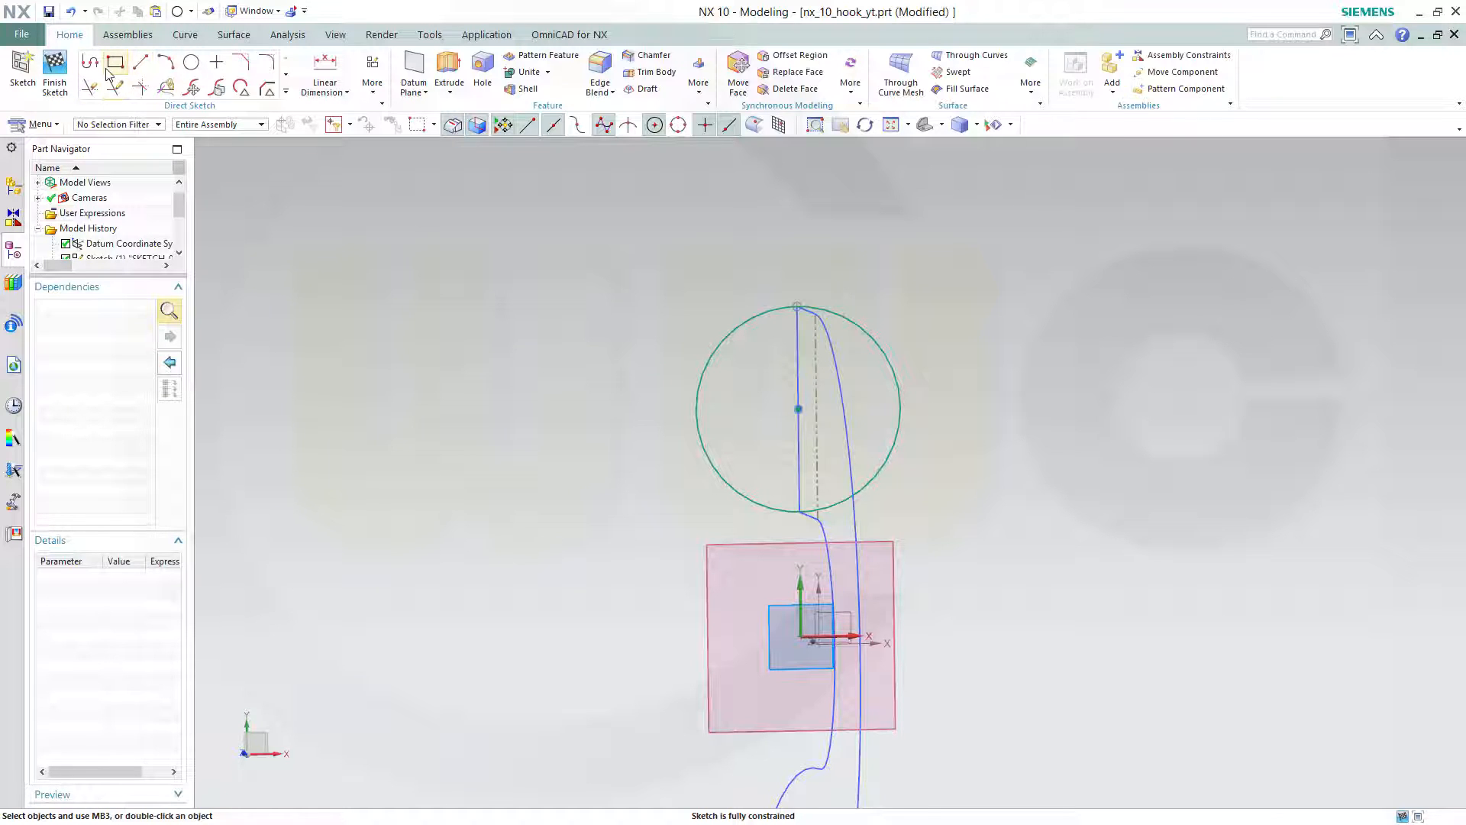
Draw two oblique lines from the circle's centre to beyond its upper edge and one horizontal line through the centre across the circle.
click(141, 67)
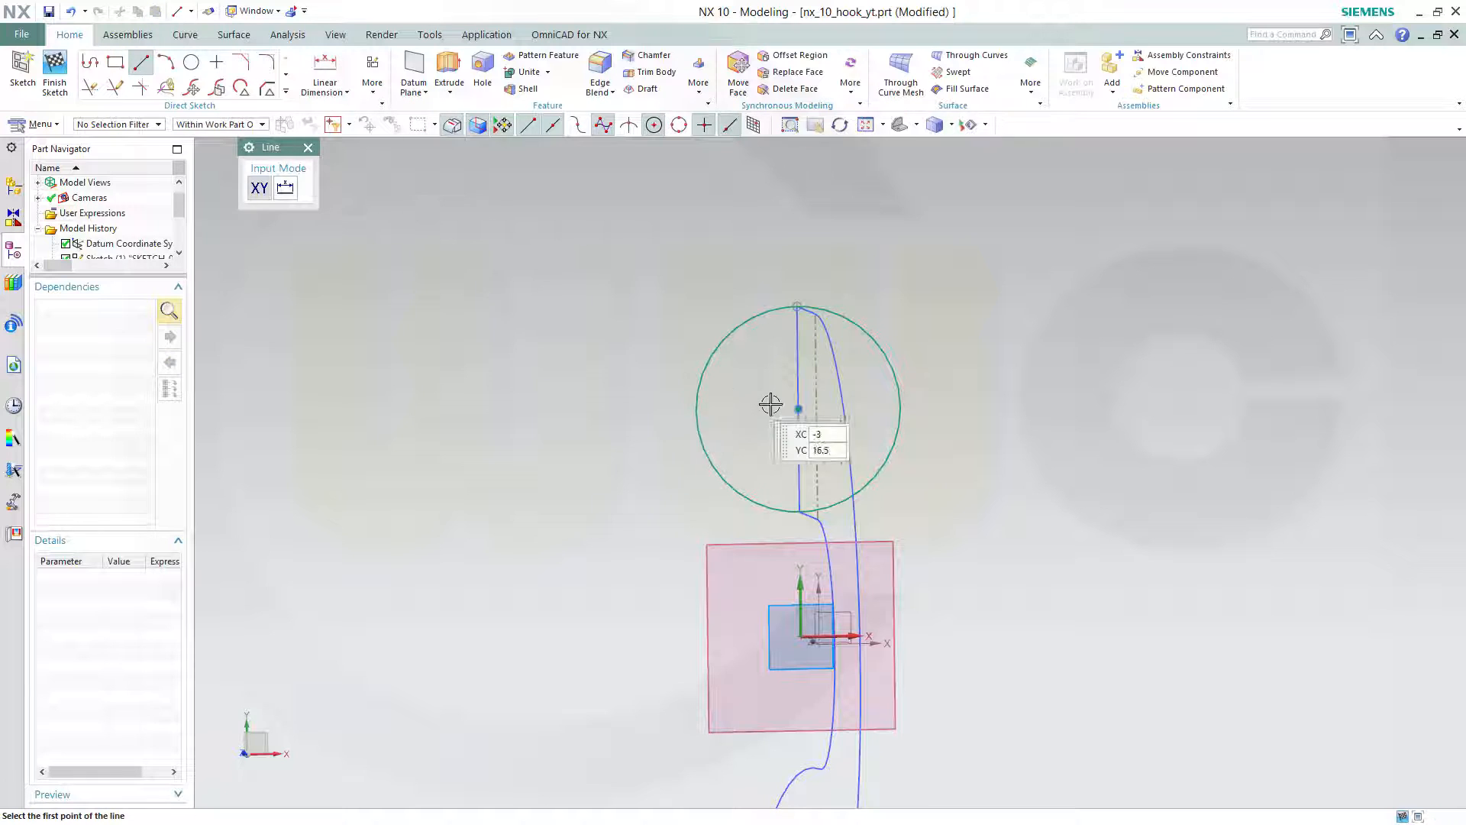
click(801, 410)
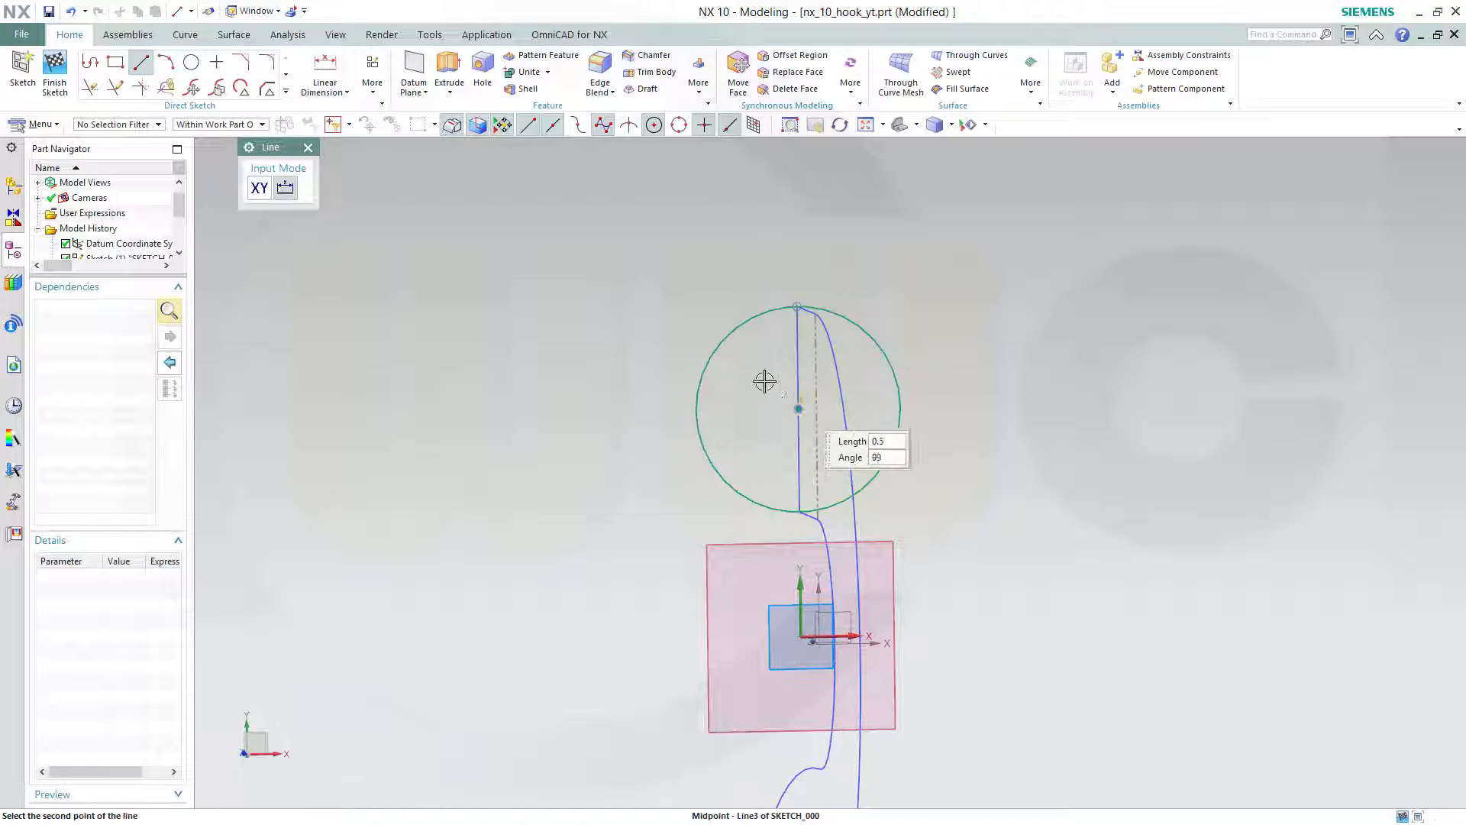
click(715, 307)
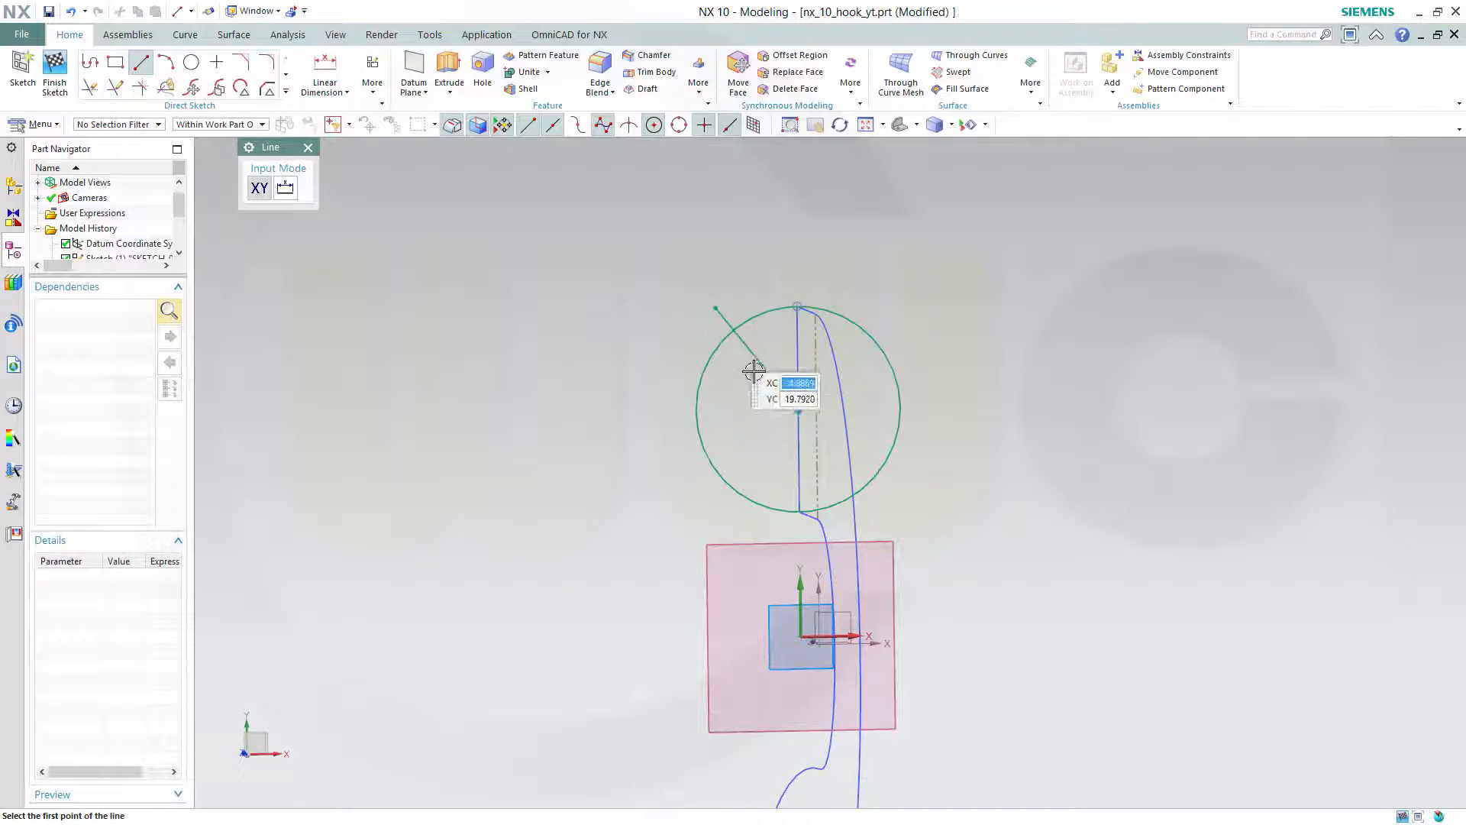
click(798, 410)
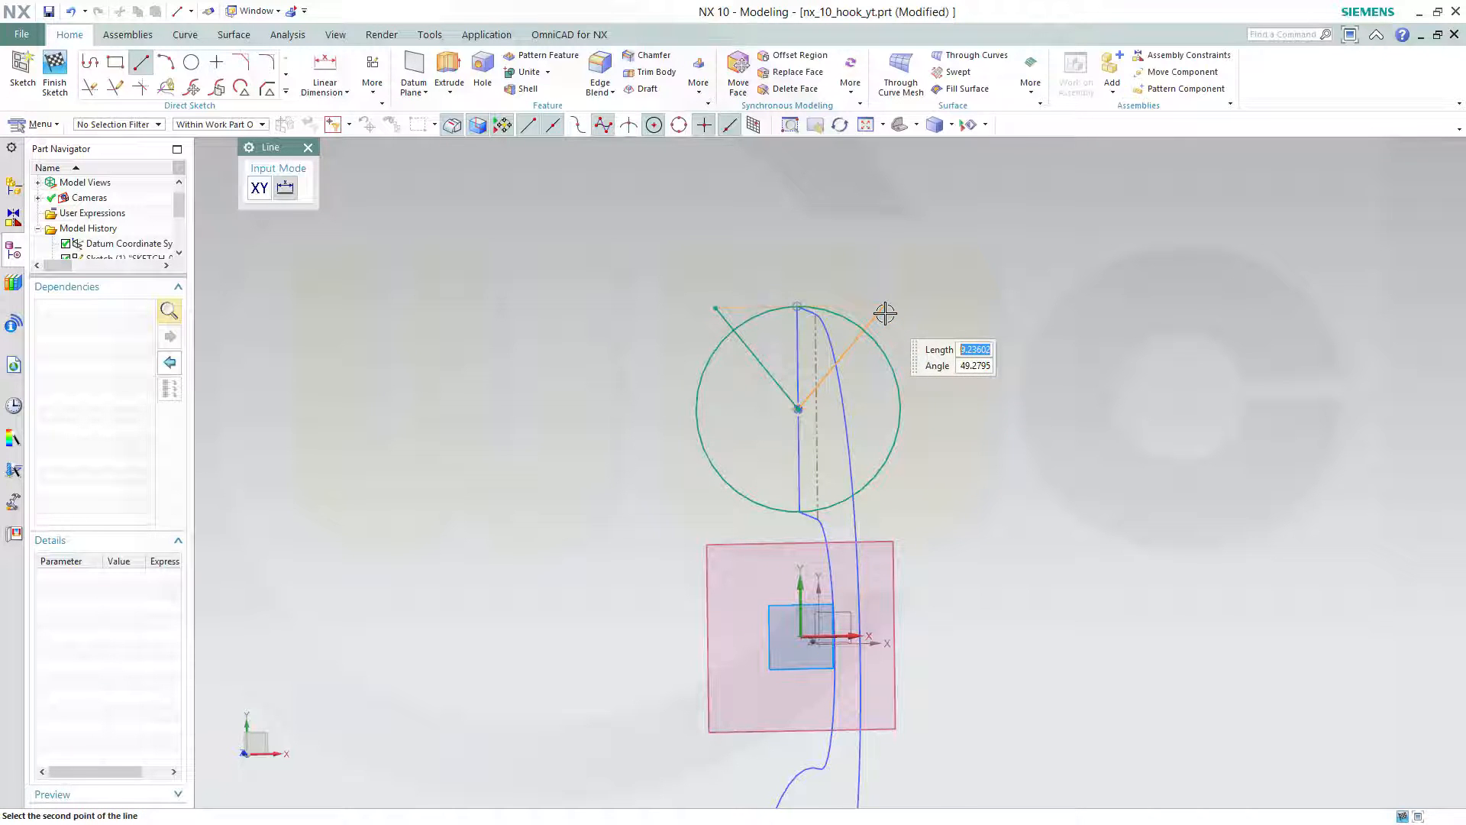
click(885, 313)
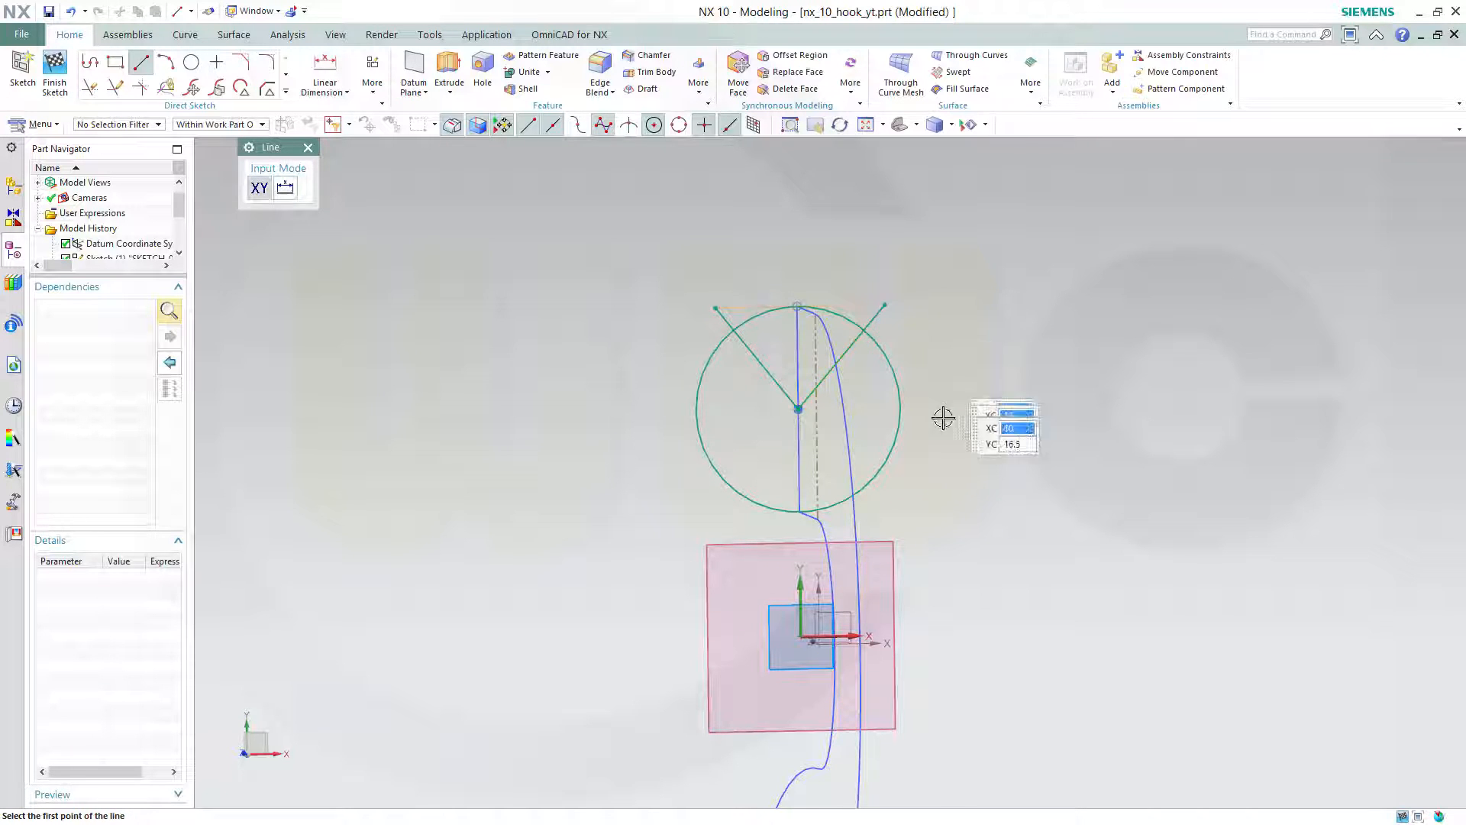
click(630, 411)
click(965, 407)
key(Escape)
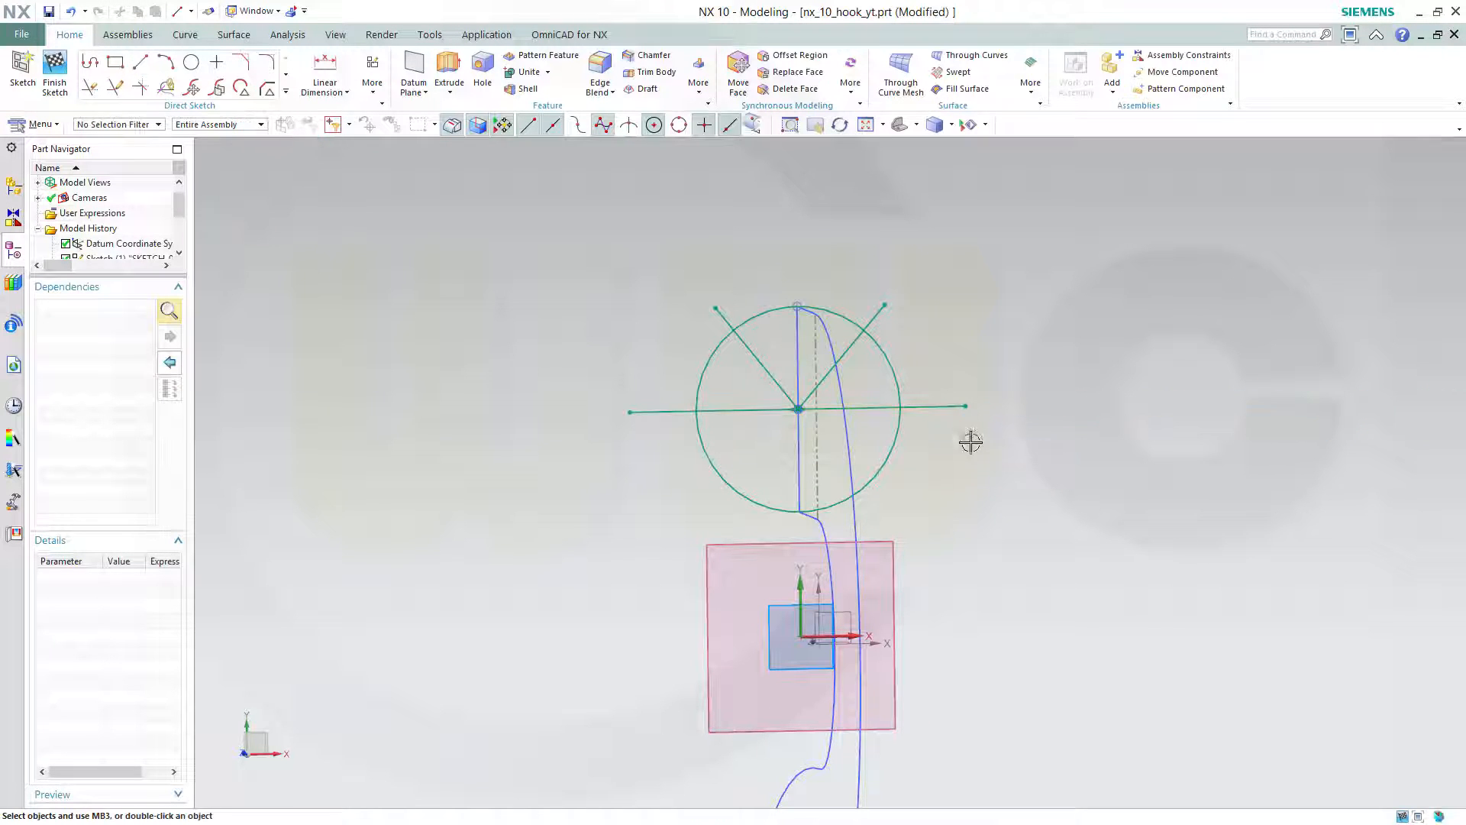
Trim the ends of the two oblique lines and the horizontal line that extend outside the circle.
click(90, 88)
drag(657, 376, 656, 458)
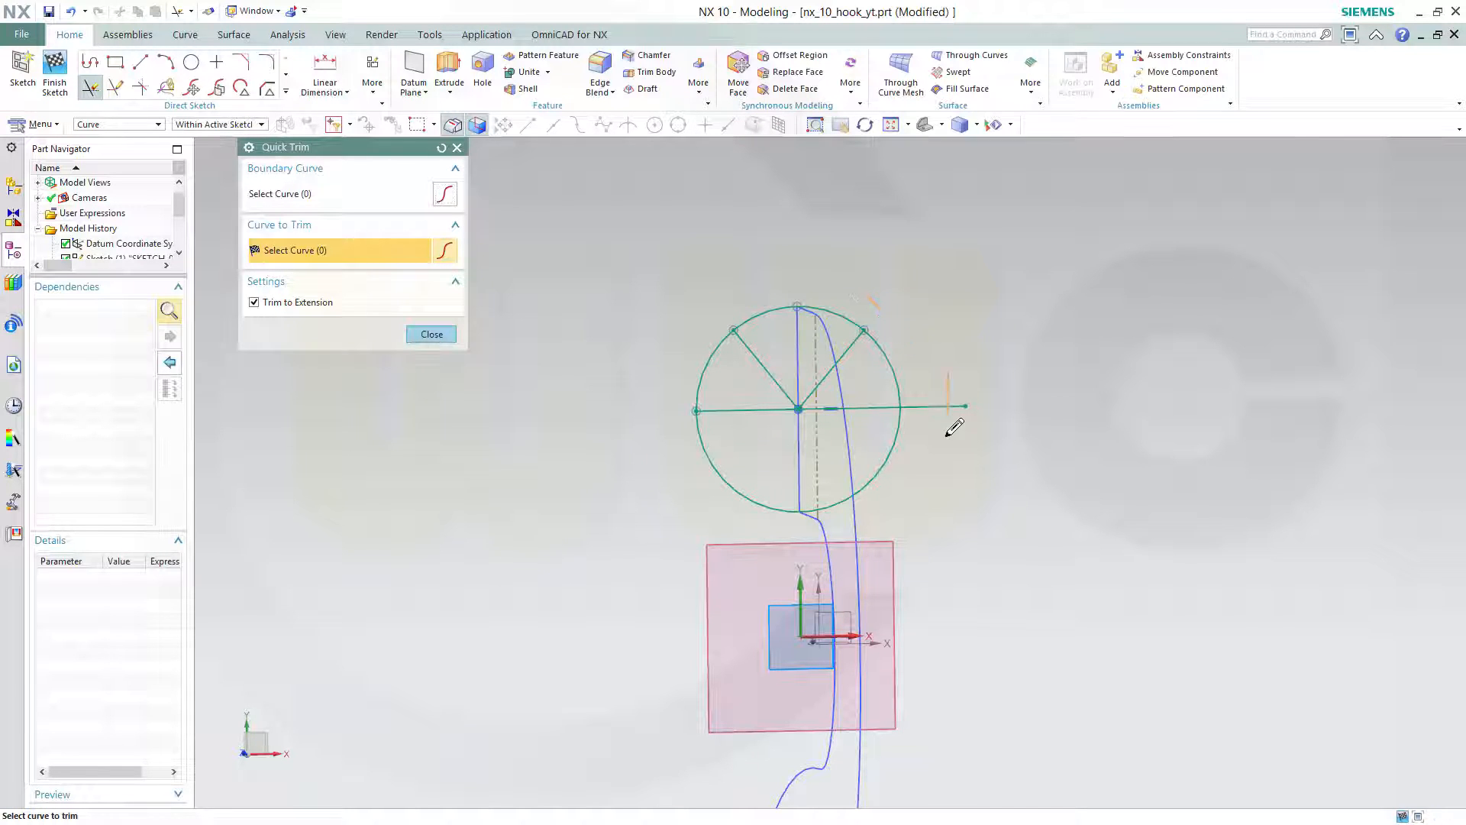
key(Escape)
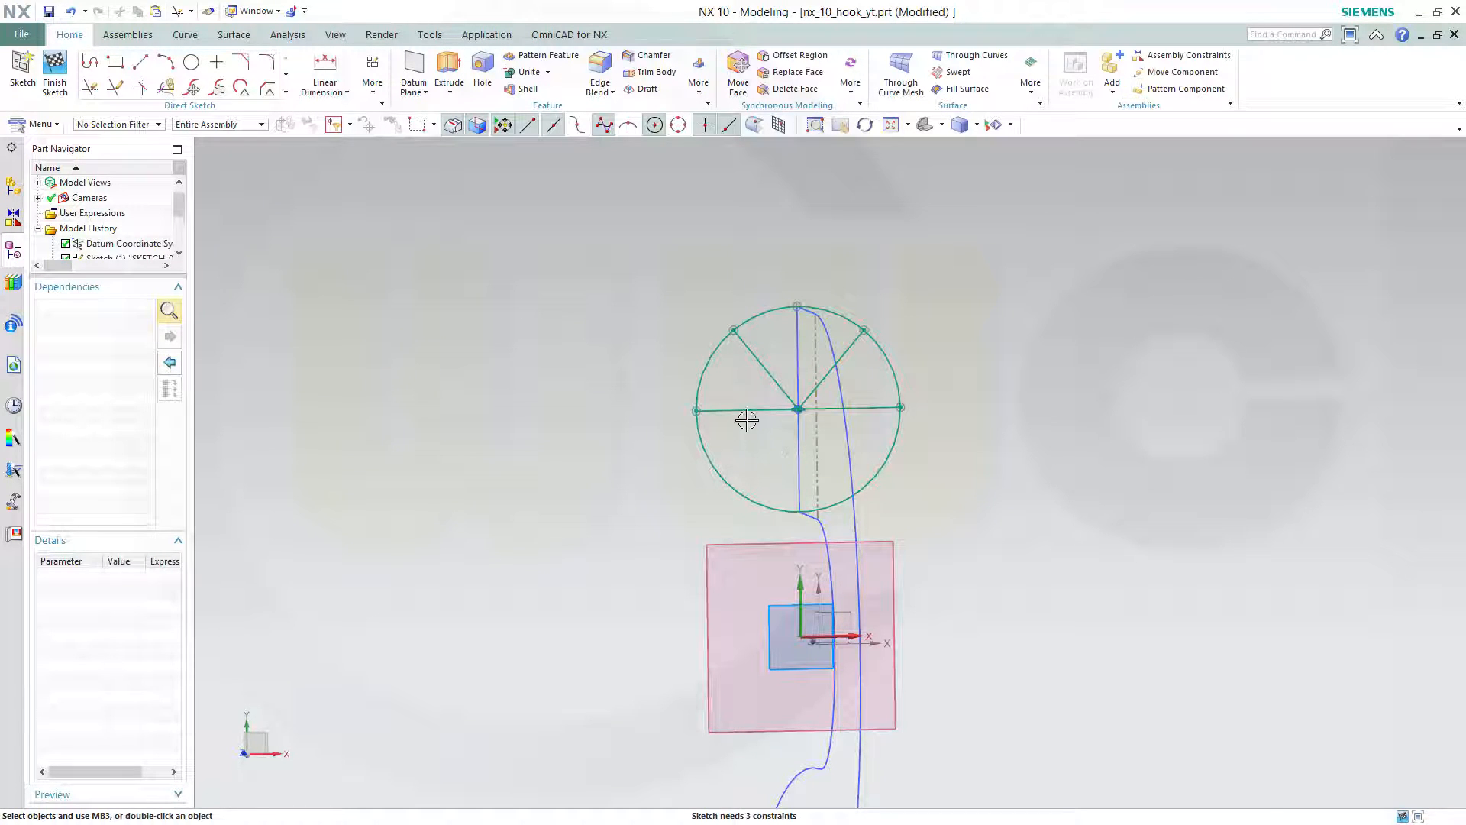
Constrain the circle's centre point to lie on the horizontal line.
drag(742, 448, 747, 435)
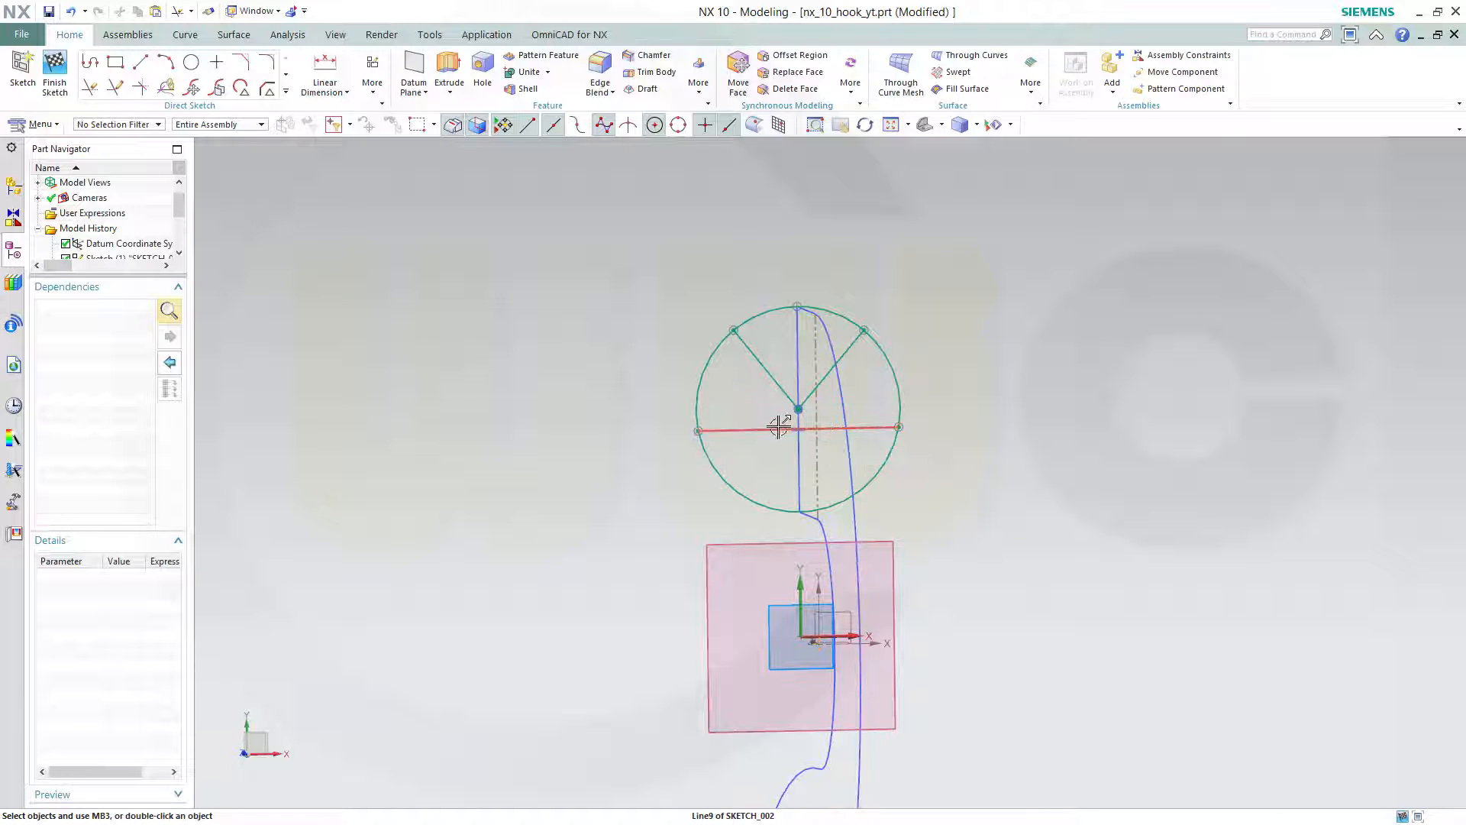
click(743, 425)
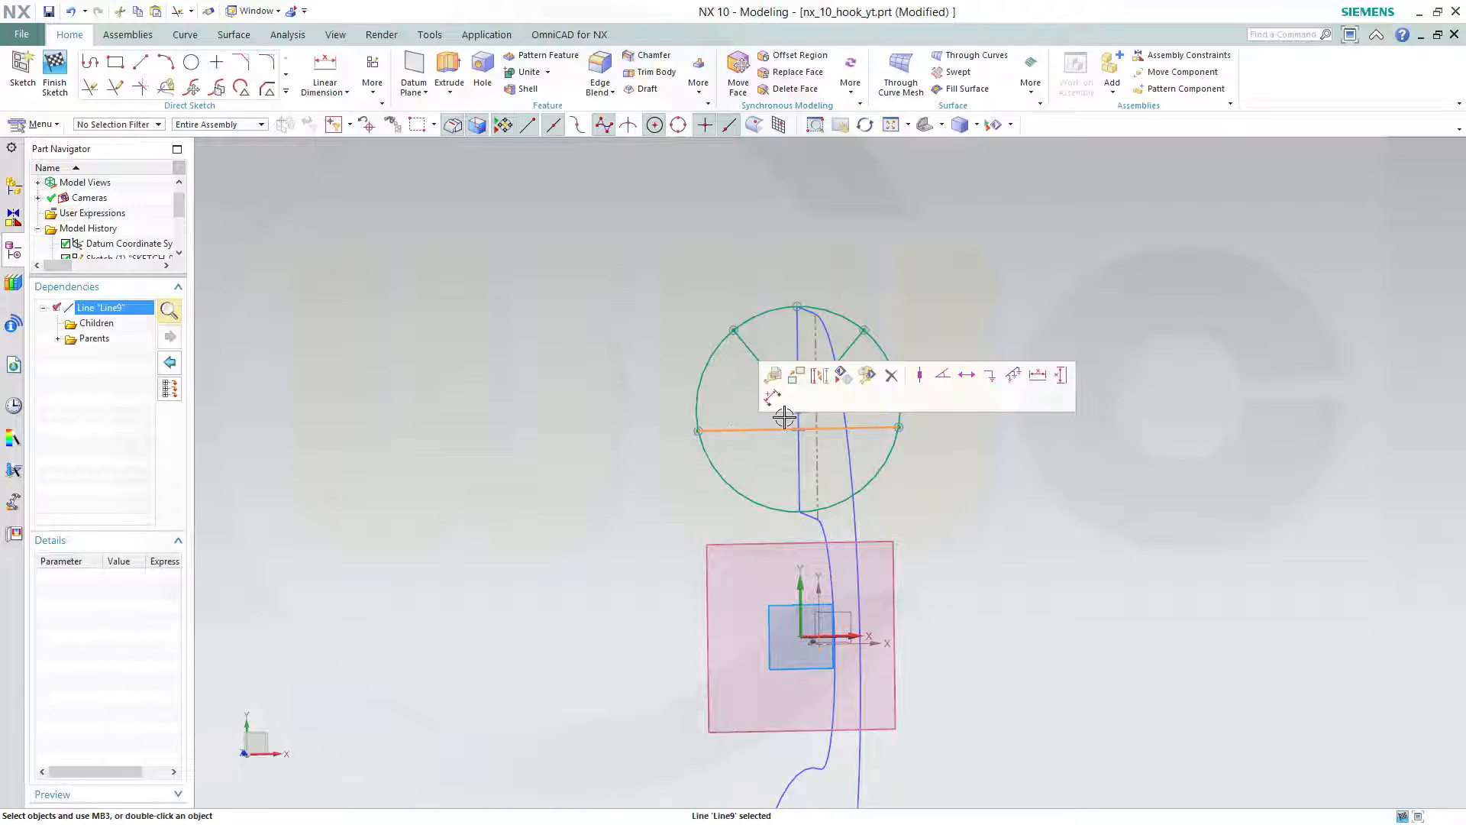
key(Escape)
click(798, 411)
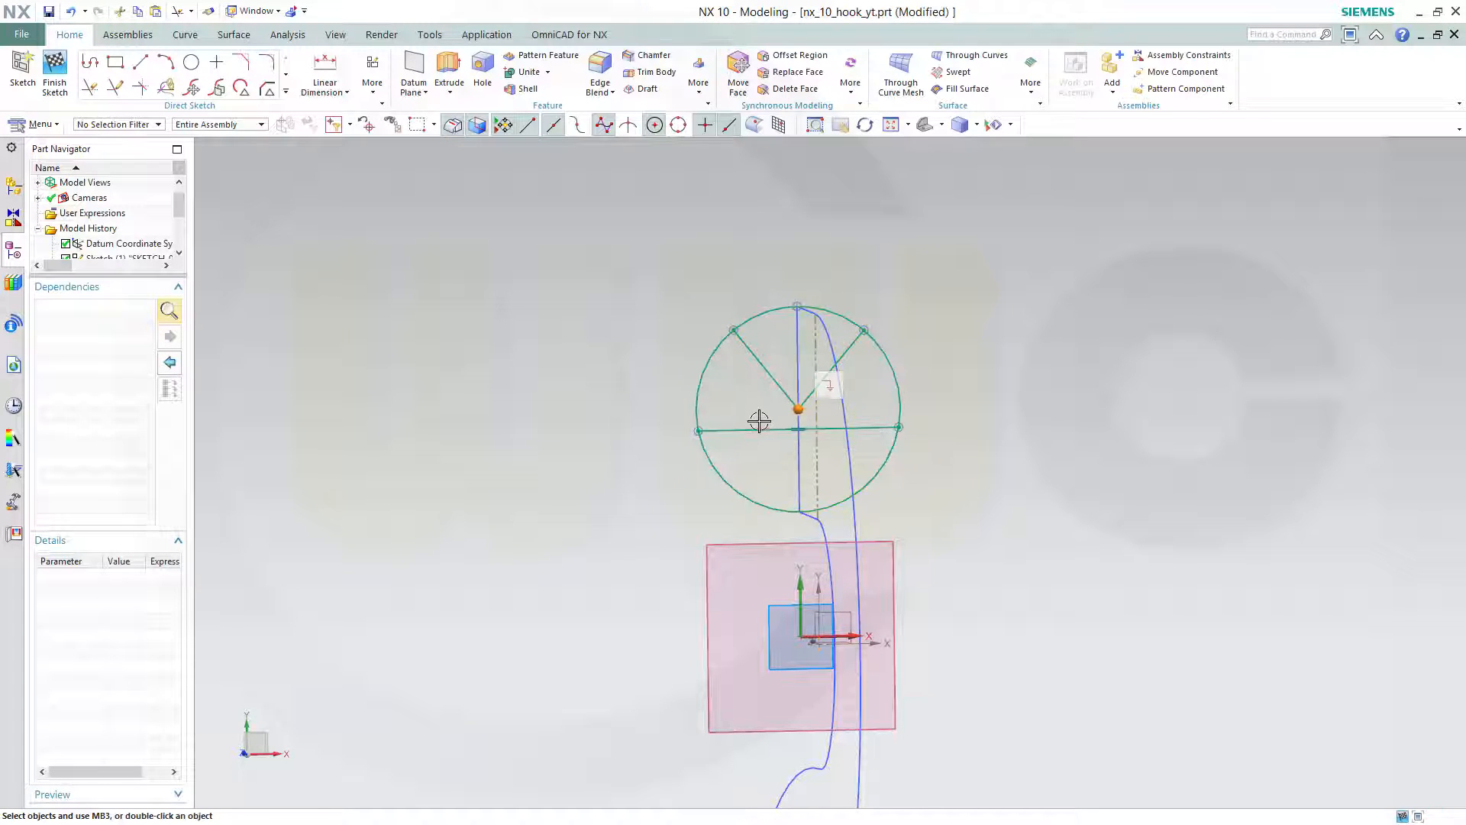
click(756, 422)
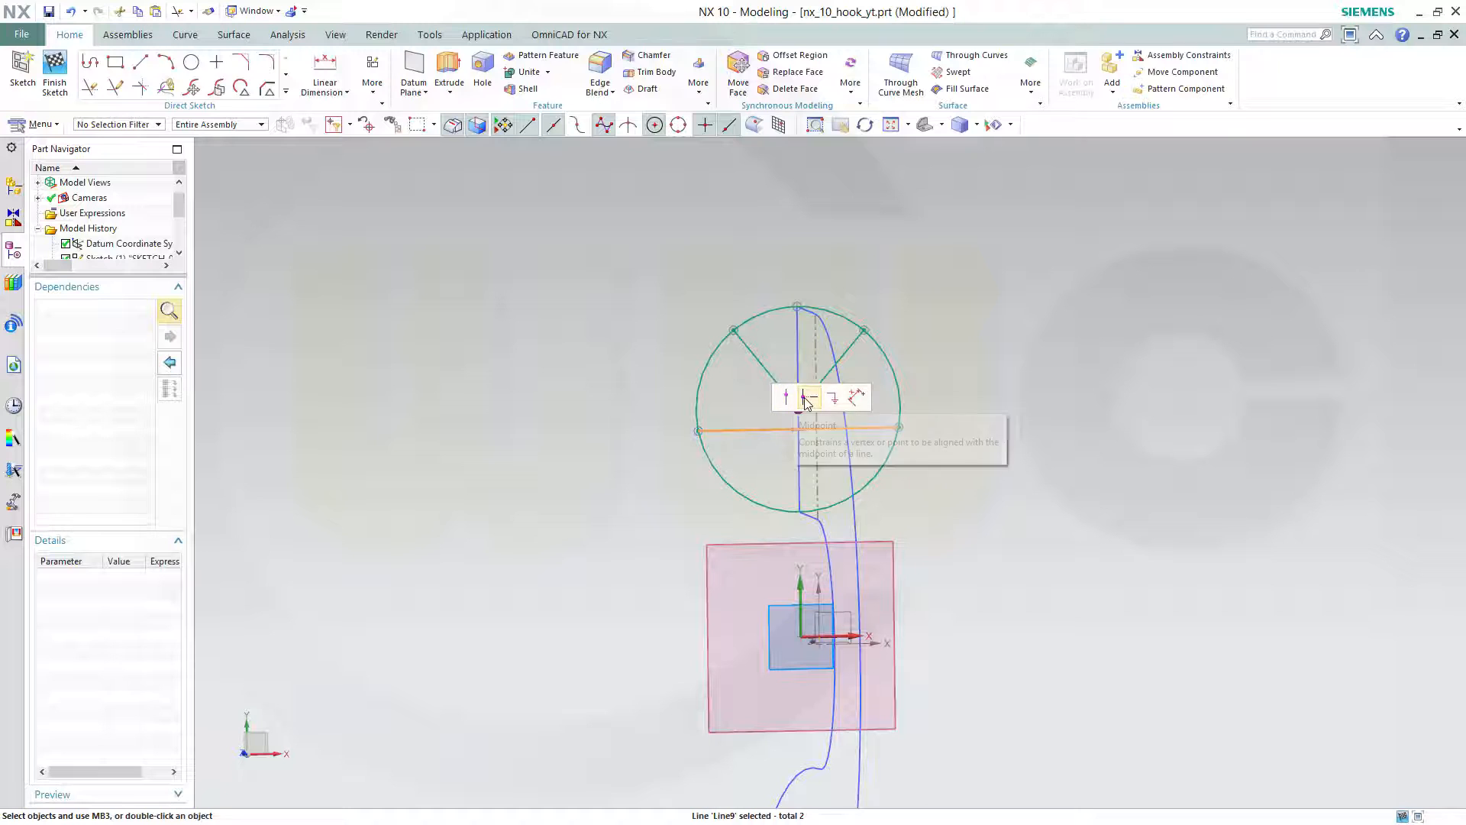
click(786, 399)
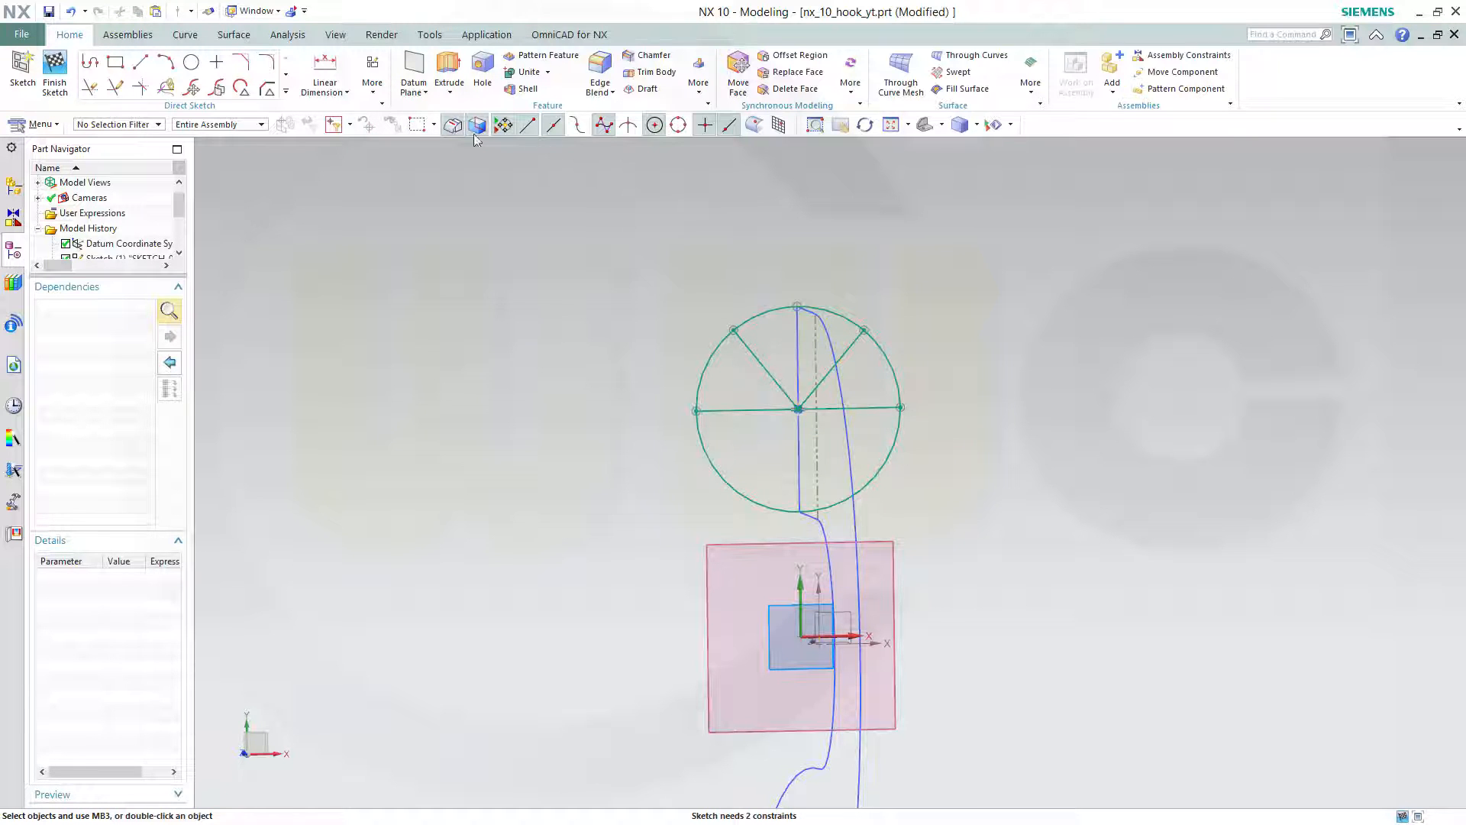
Add a 45° angular dimension between the right oblique line and the horizontal line.
click(348, 93)
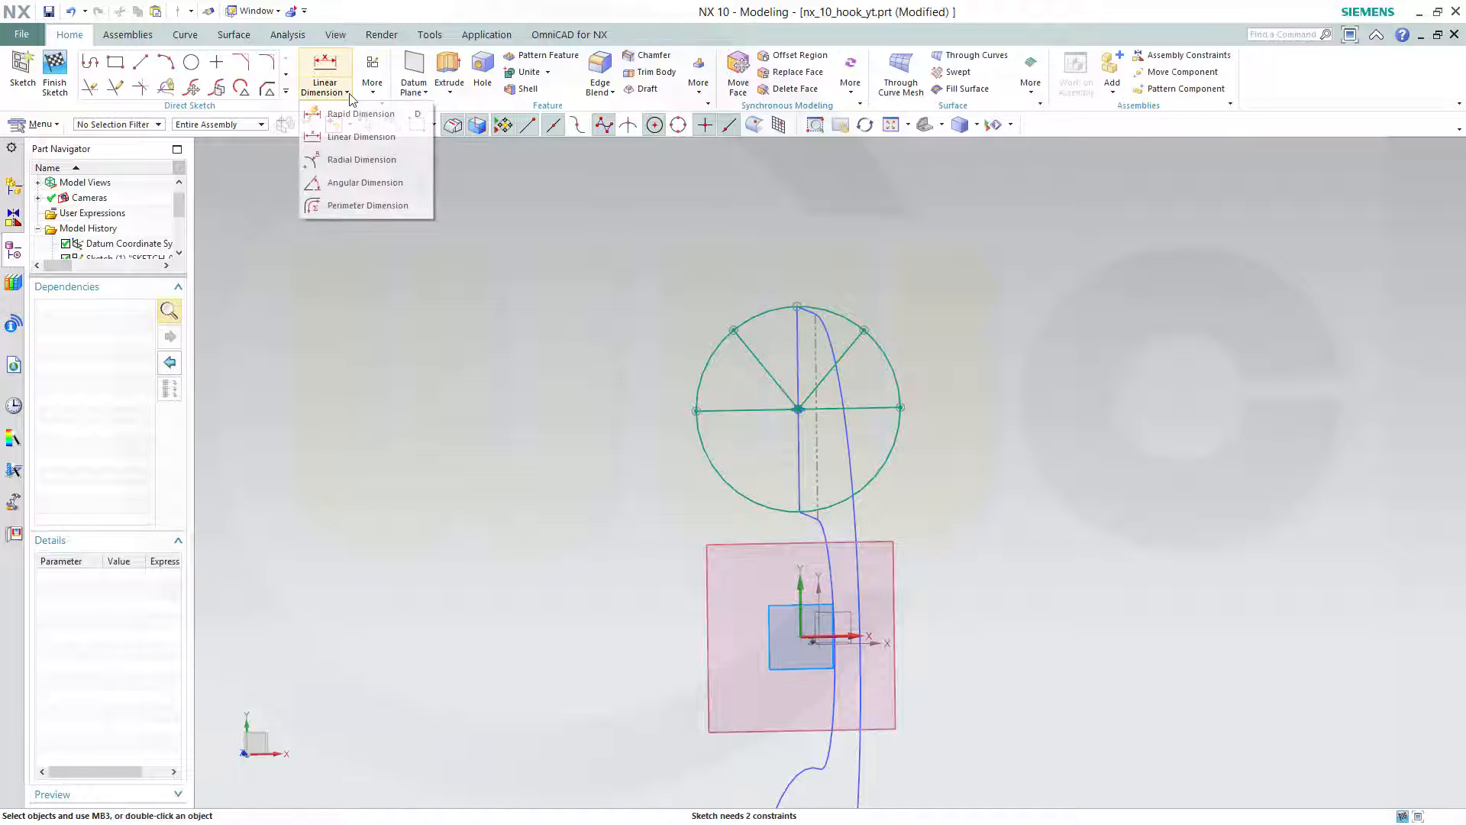
click(346, 183)
click(844, 347)
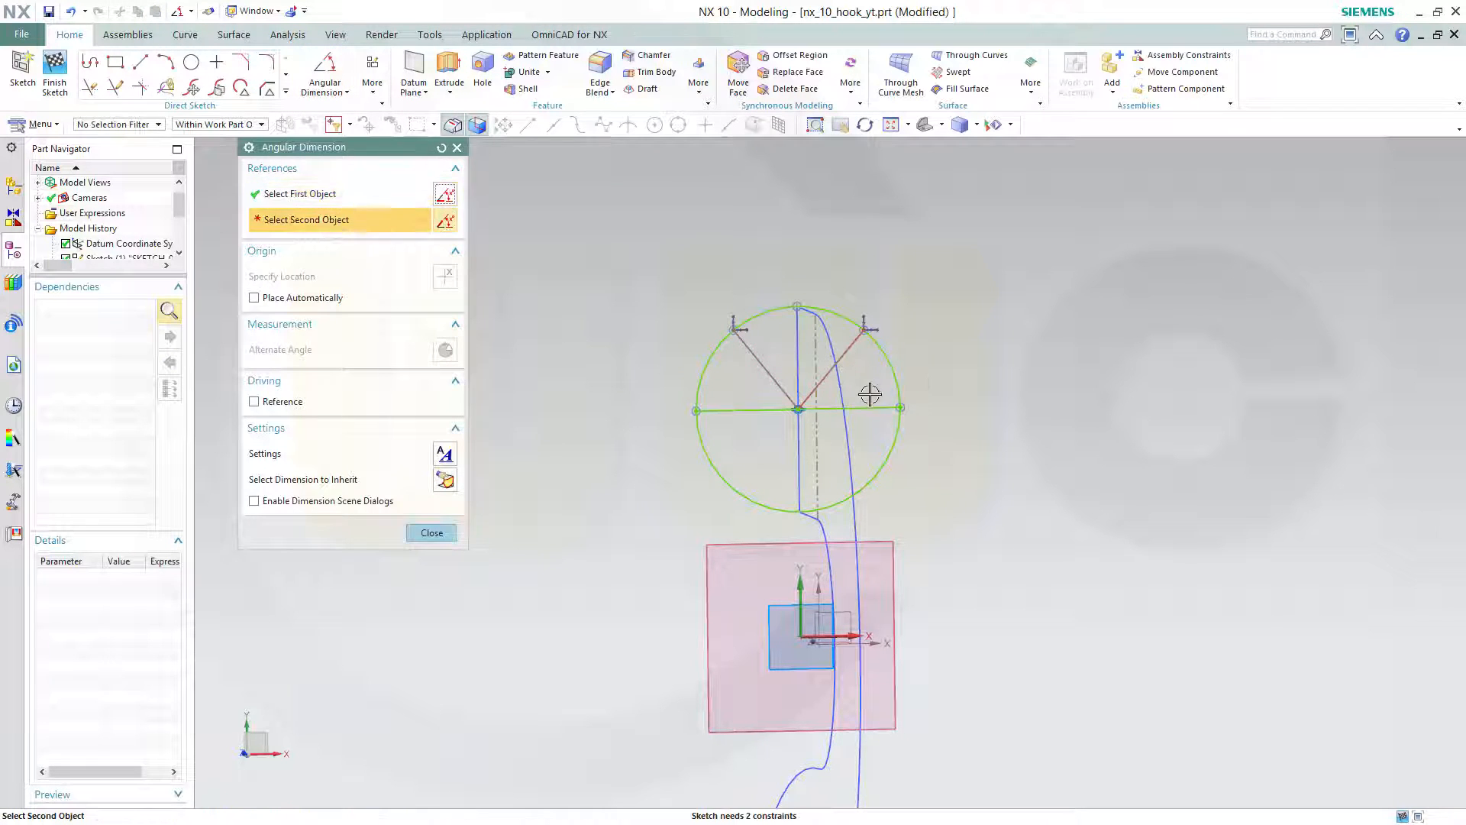
click(886, 407)
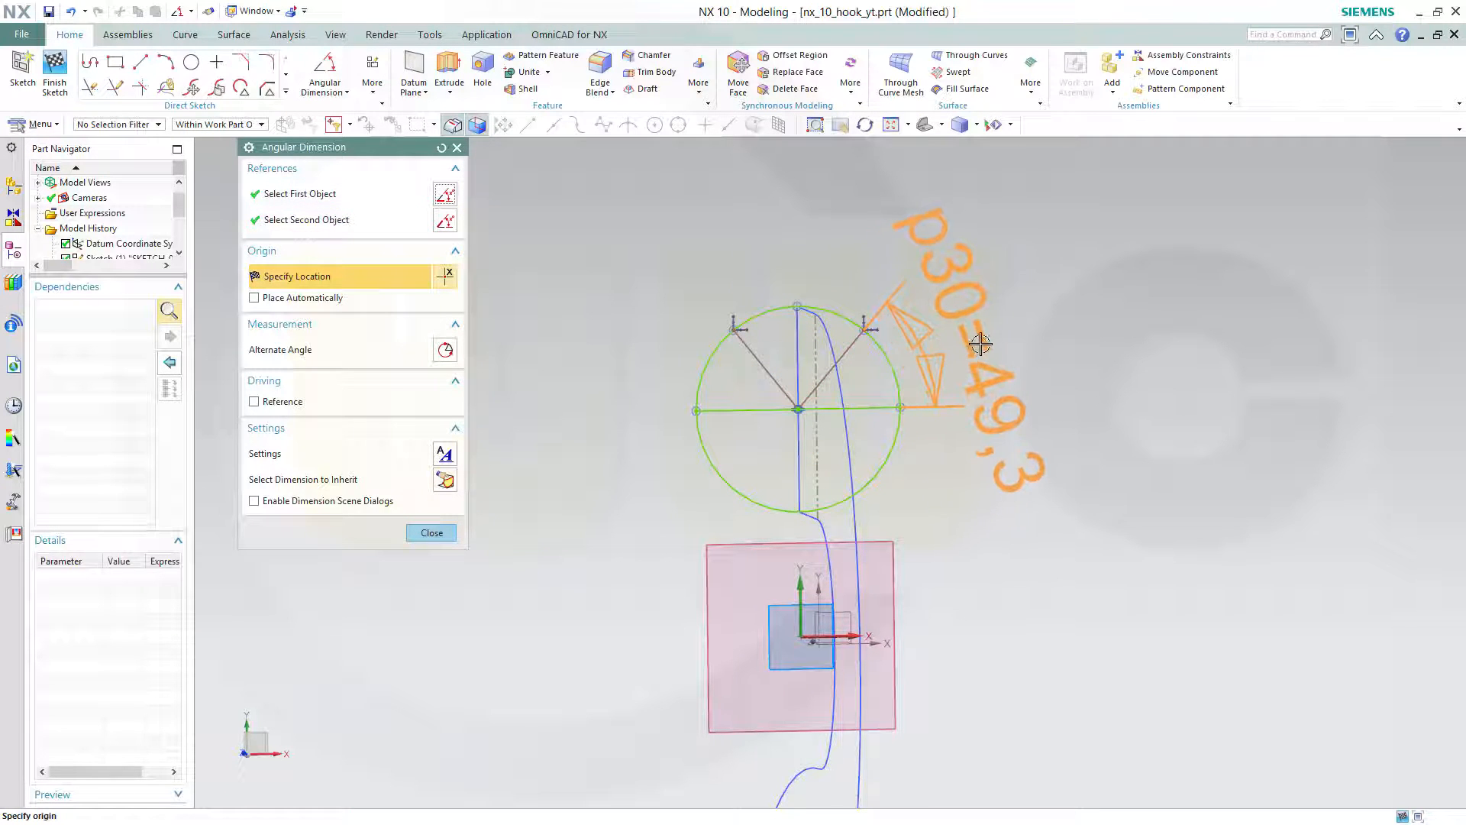
click(980, 342)
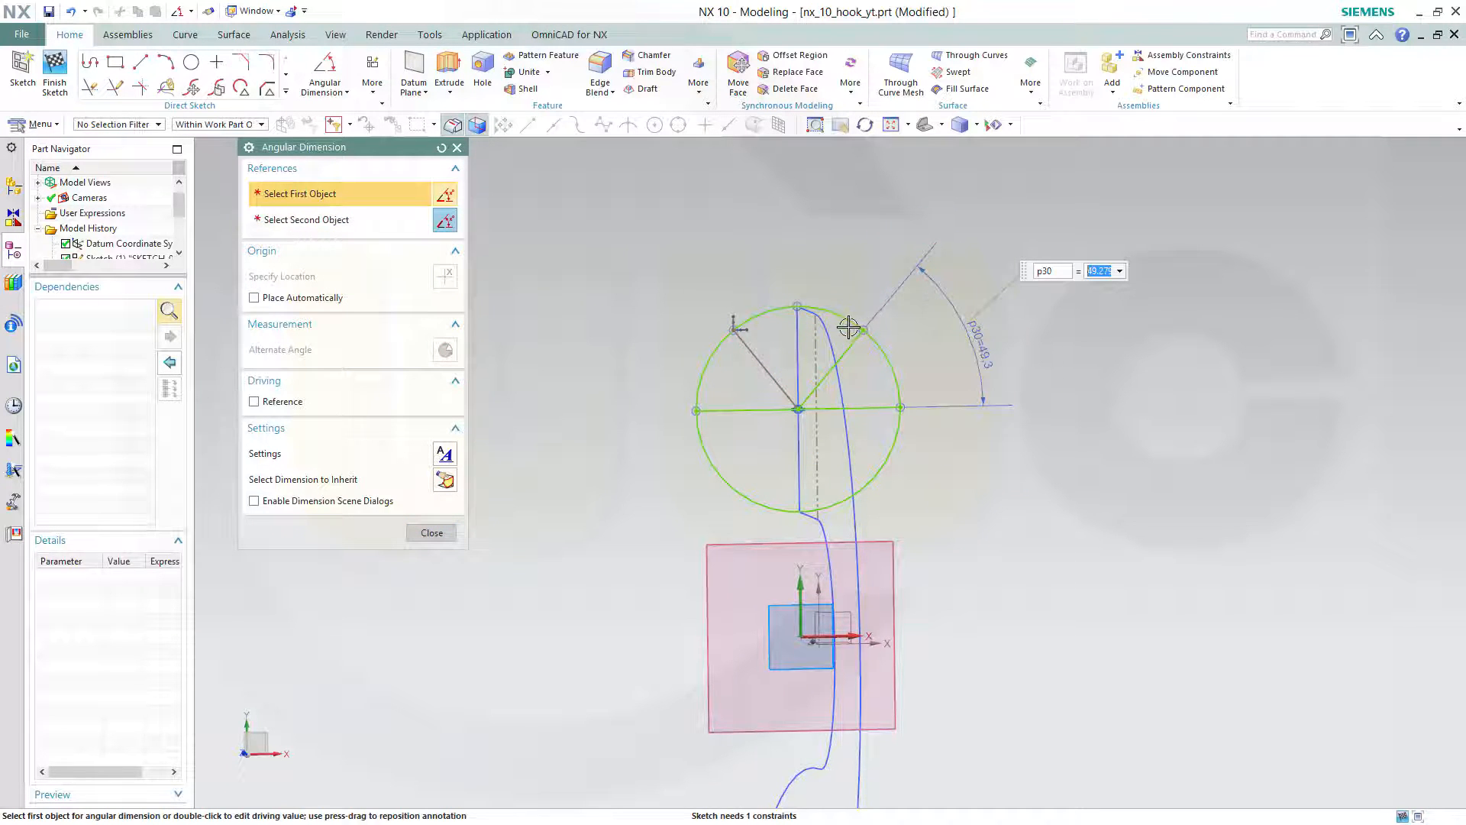
key(Return)
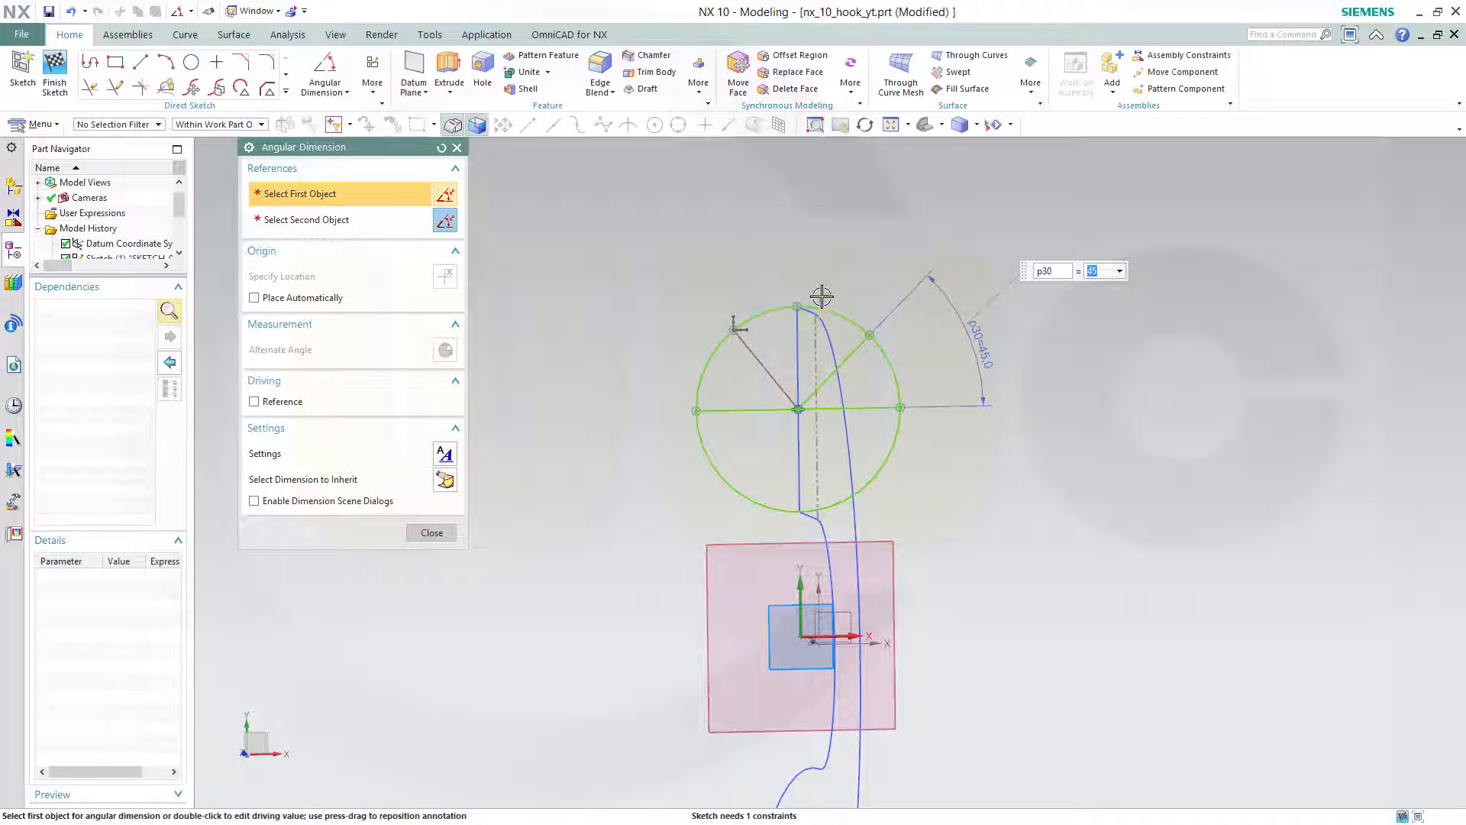
Add a 90° angular dimension between the two oblique lines and close the Angular Dimension command.
click(760, 358)
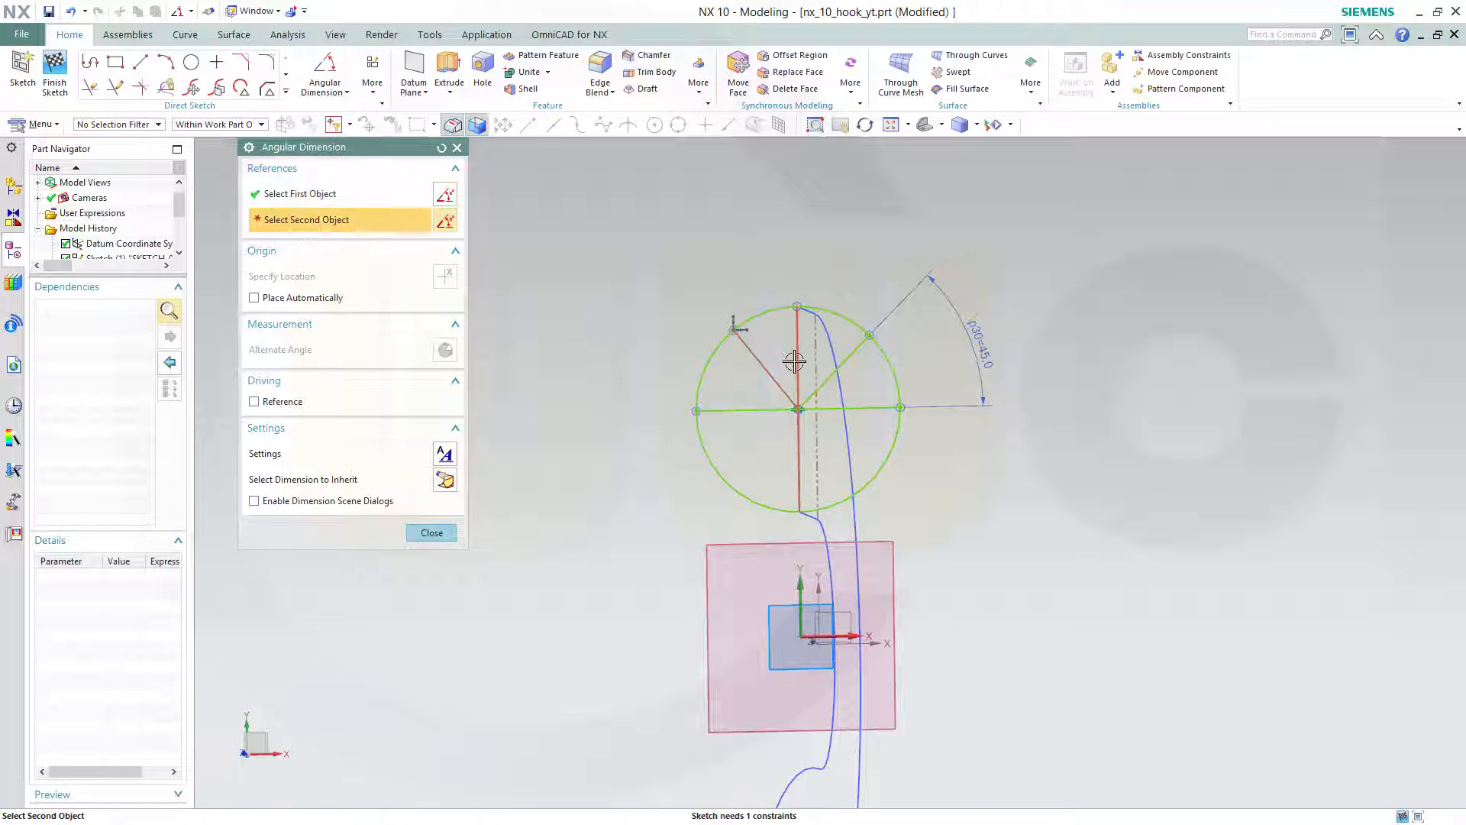
click(832, 371)
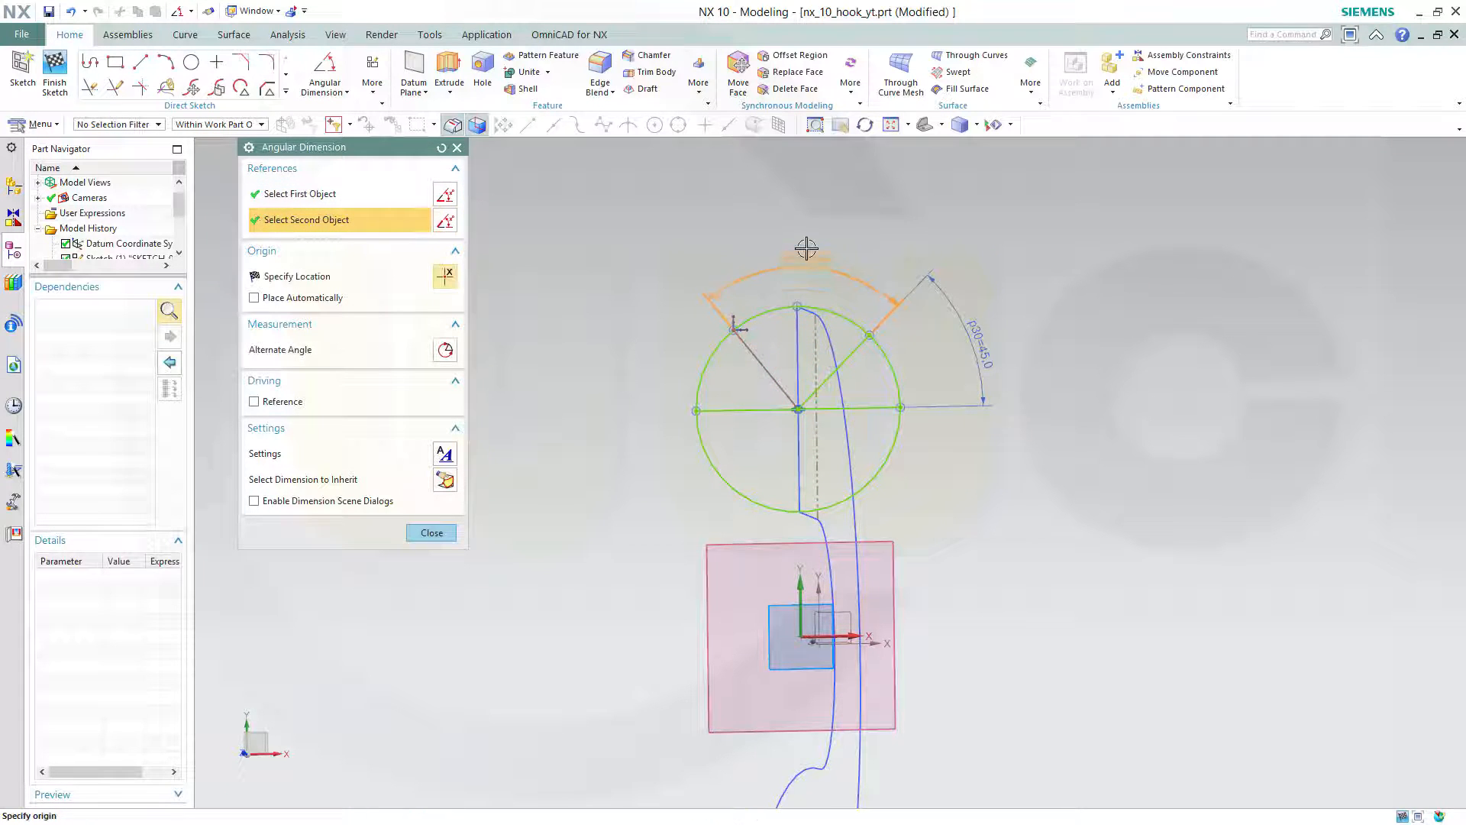
click(806, 248)
text(90)
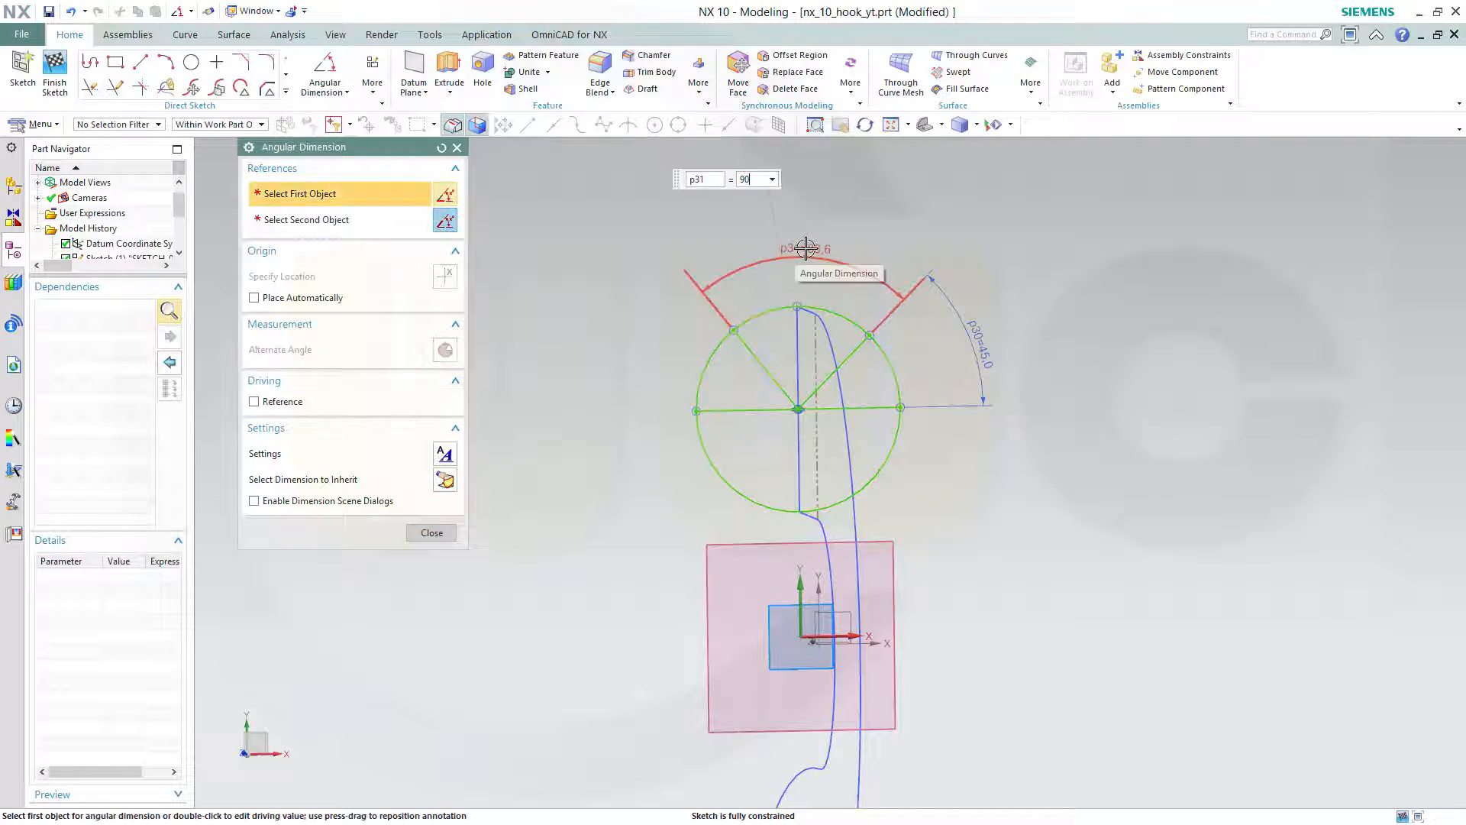
key(Return)
mouse_move(1167, 613)
middle_down()
mouse_move(1021, 616)
mouse_move(920, 583)
mouse_move(946, 596)
mouse_move(932, 605)
mouse_move(995, 509)
mouse_move(975, 547)
middle_up()
click(432, 532)
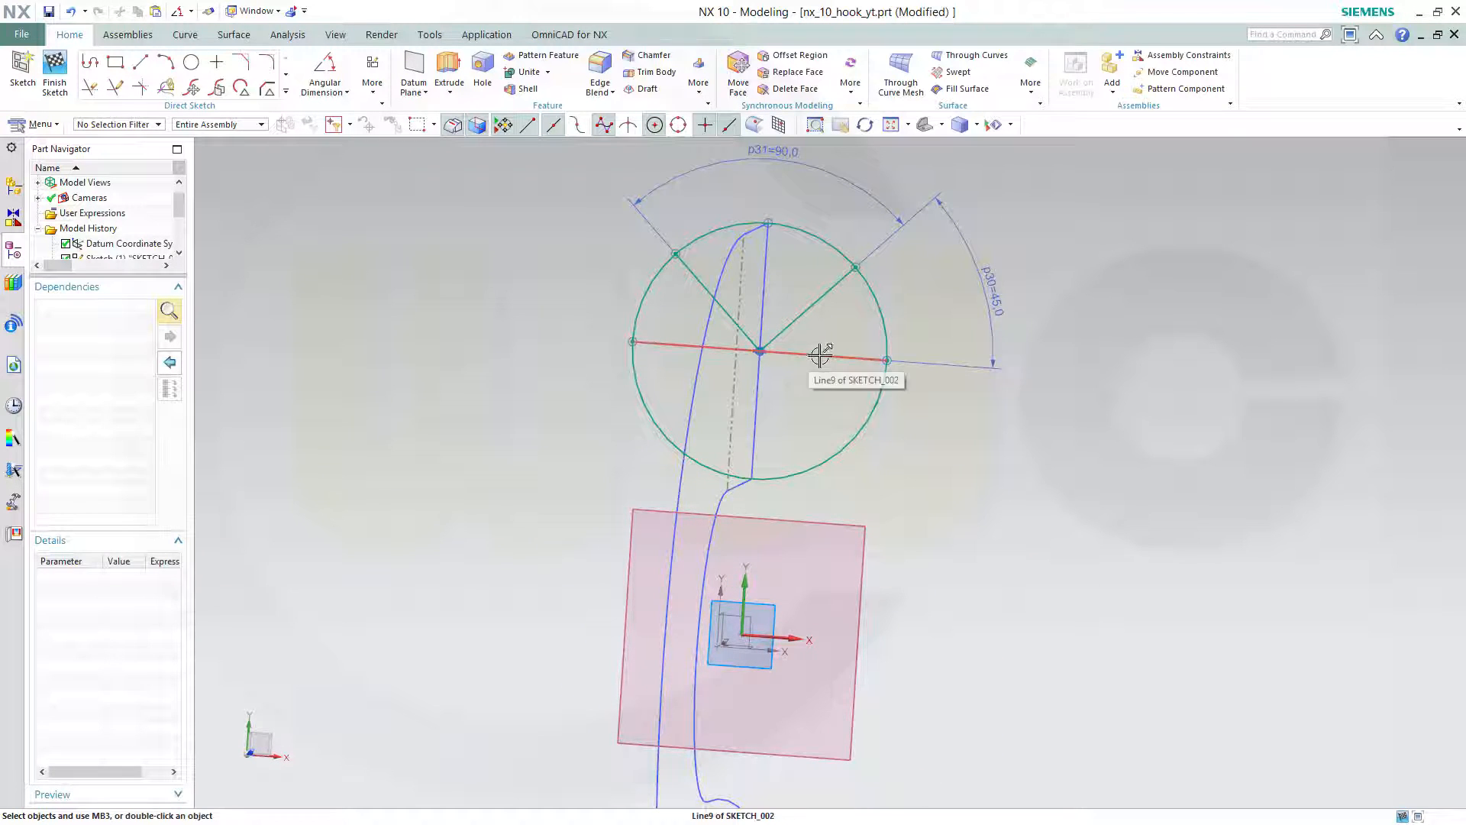
Make the horizontal line parallel to the sketch's horizontal axis and finish the sketch.
click(822, 354)
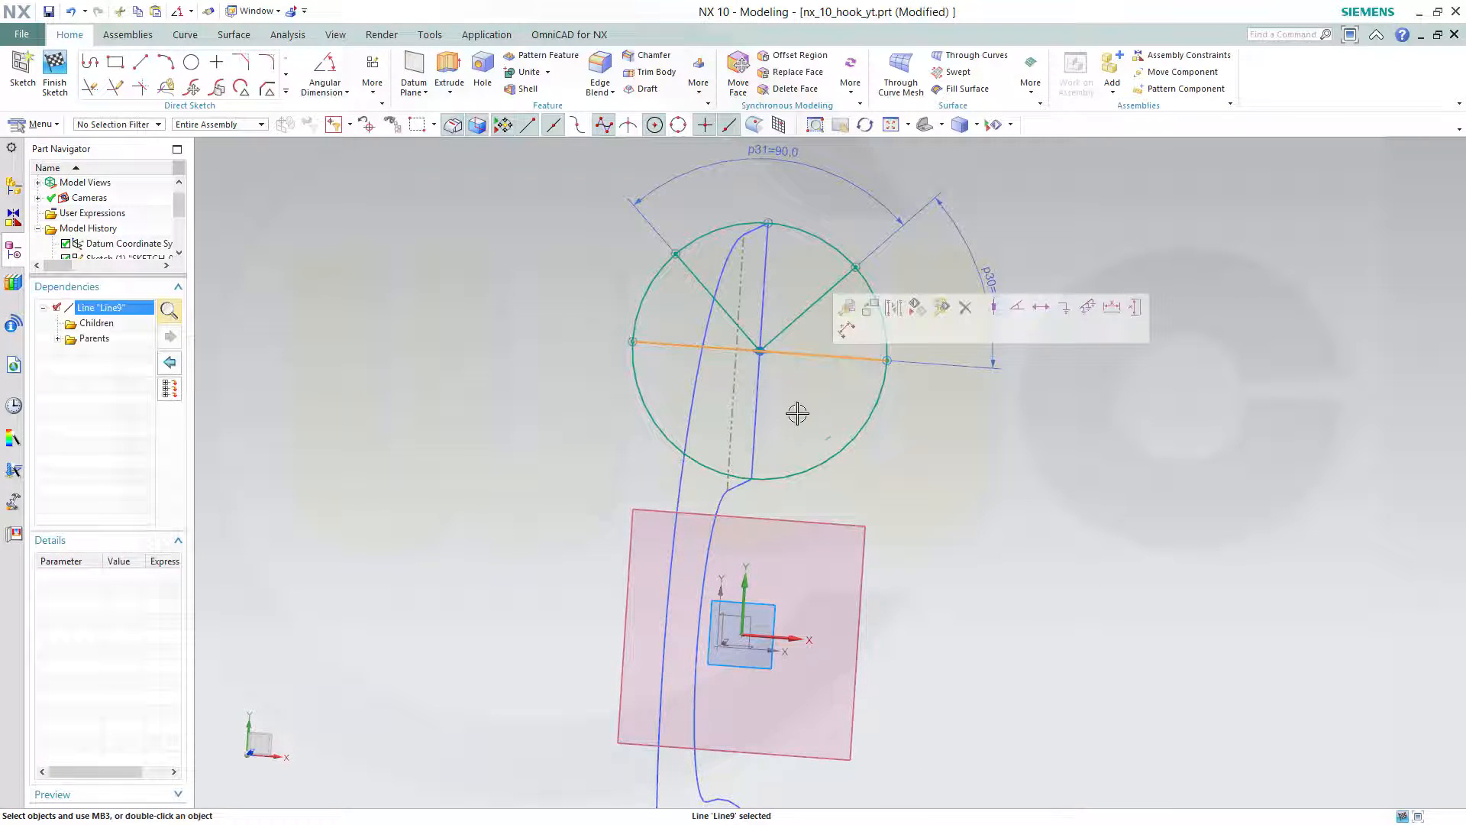
click(785, 639)
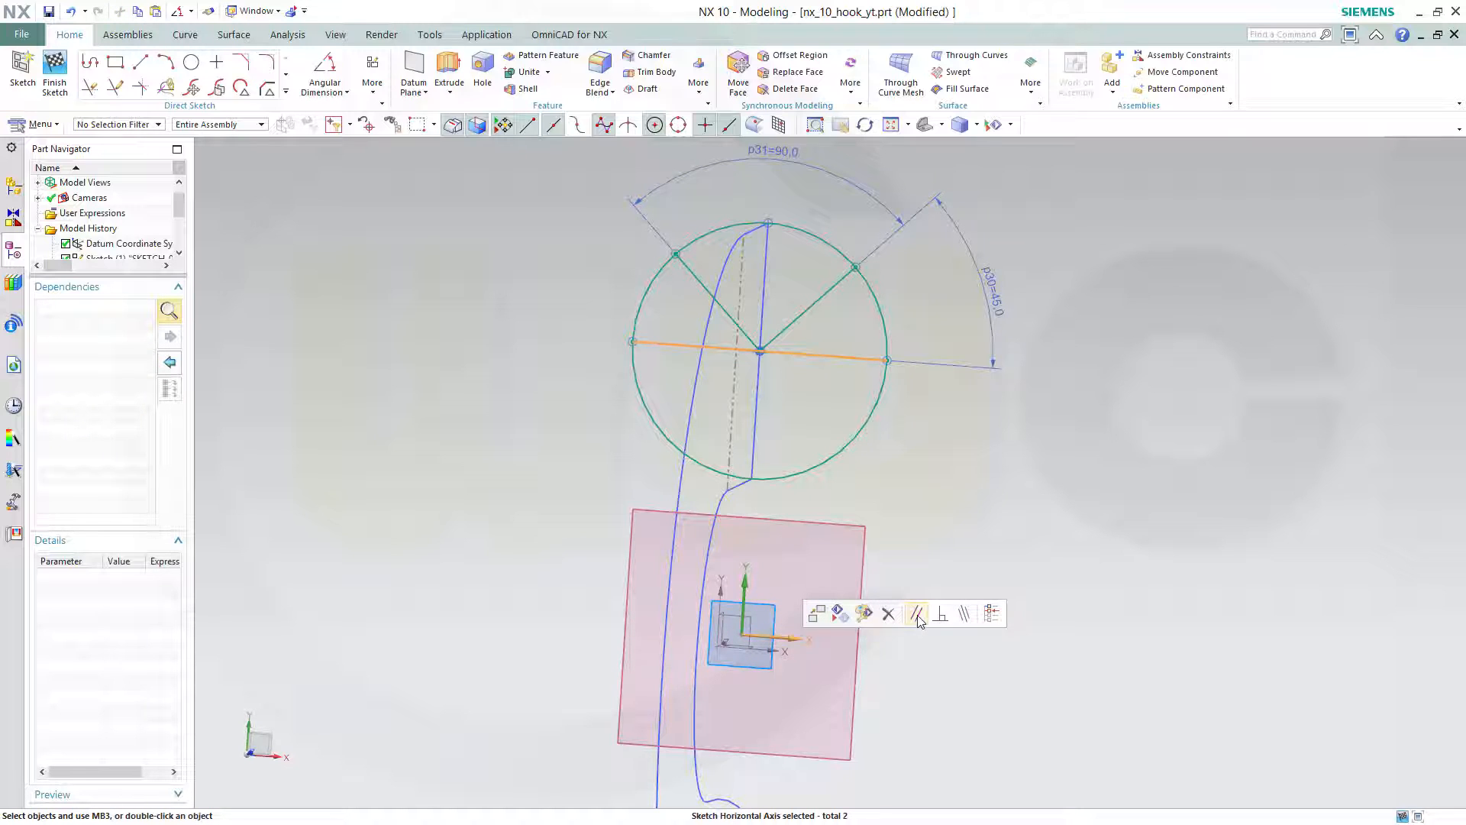
click(917, 615)
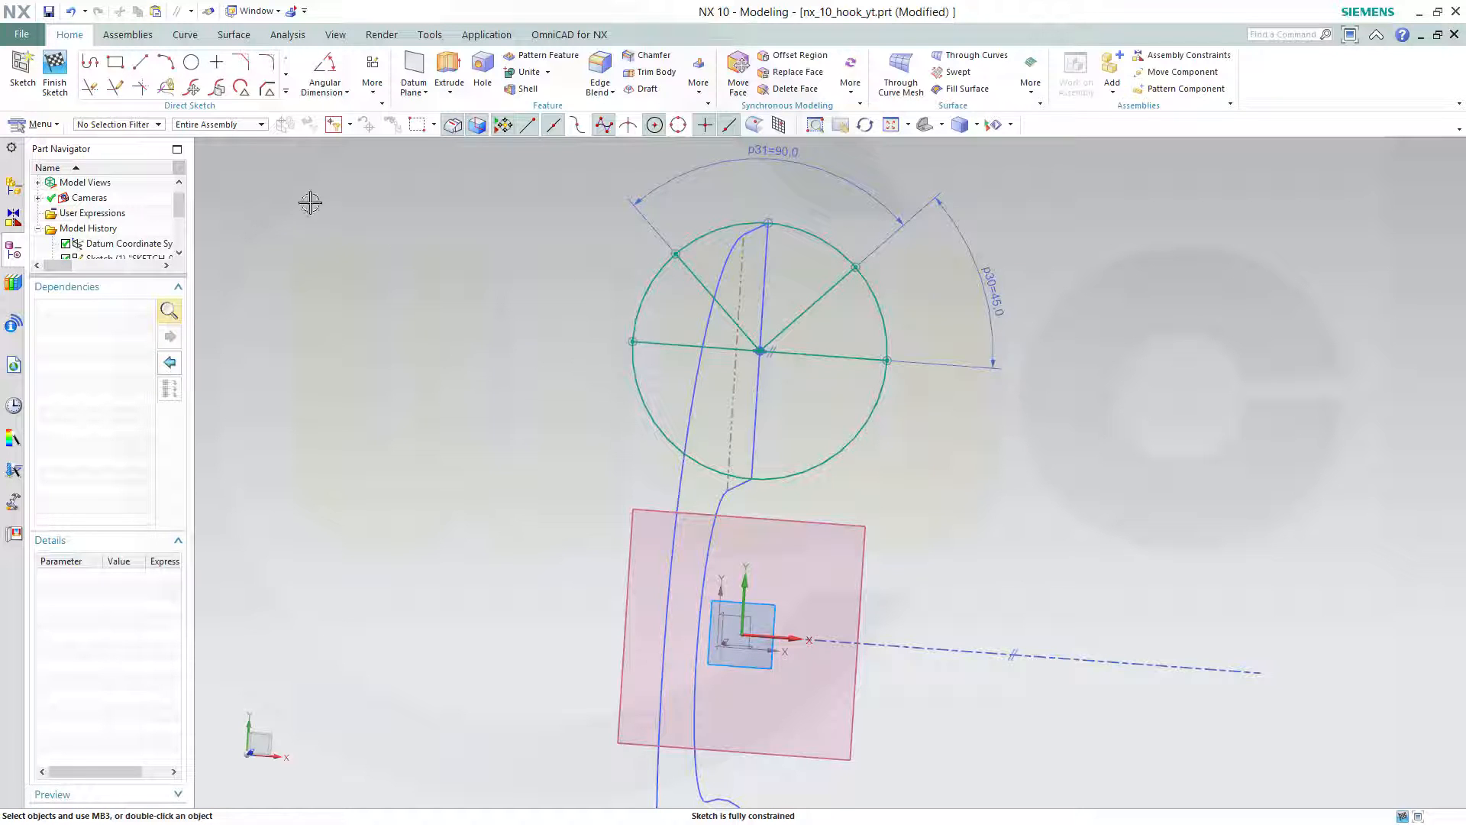
click(55, 77)
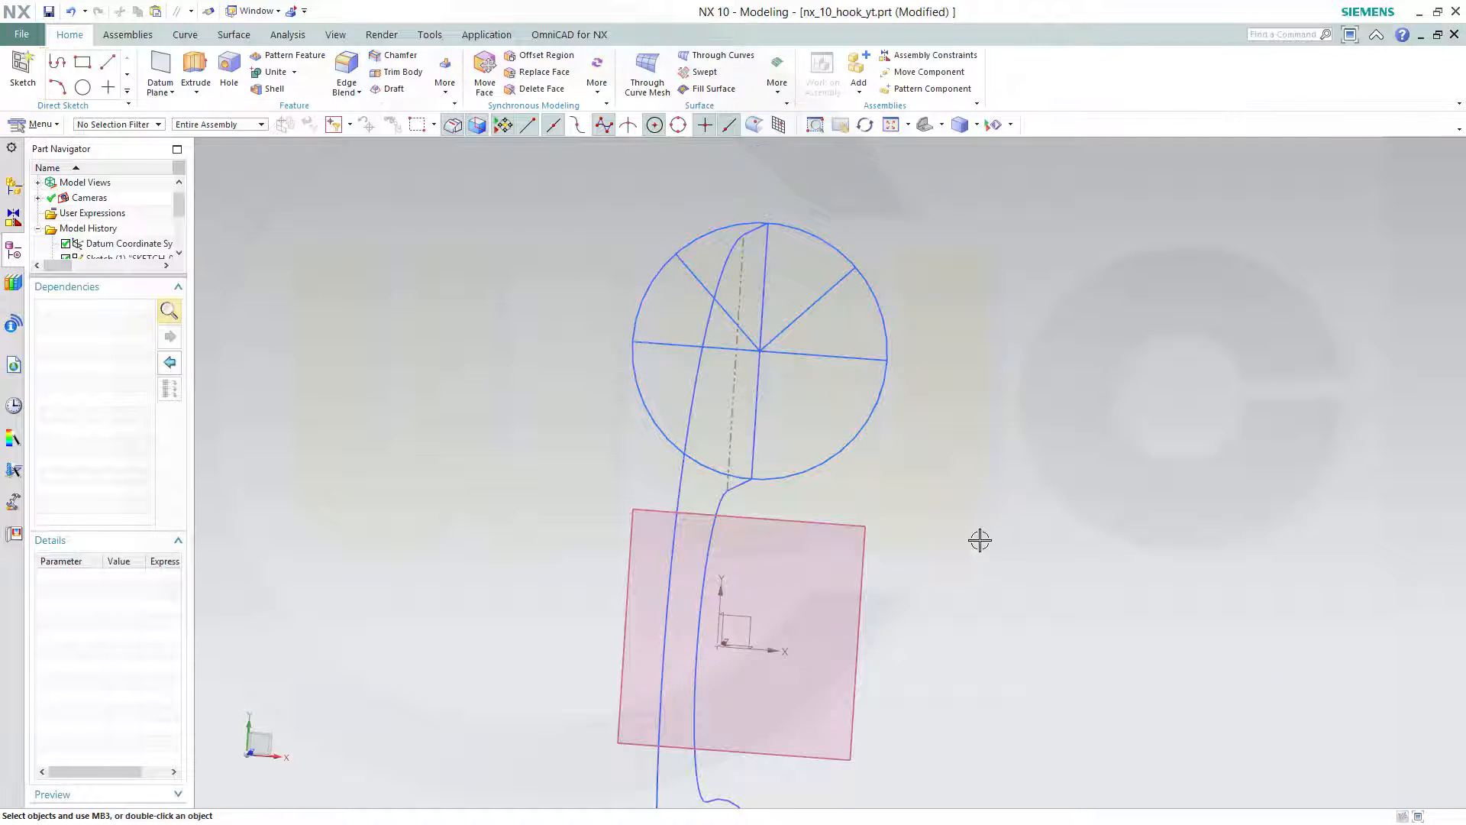
Reopen the shank's circle sketch, Sketch (6), for editing.
mouse_move(980, 540)
middle_down()
mouse_move(909, 494)
mouse_move(965, 612)
mouse_move(941, 701)
middle_up()
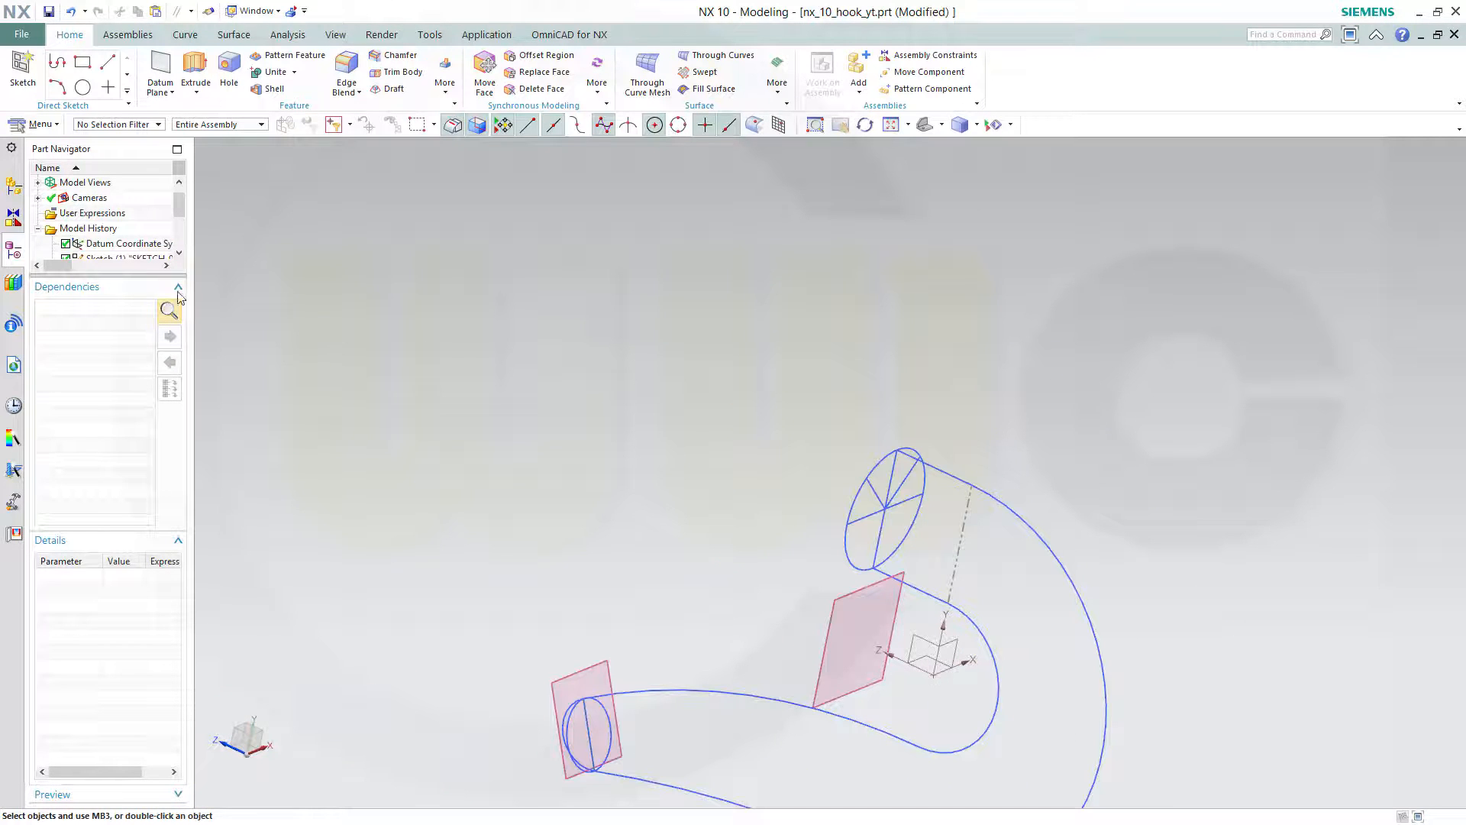
drag(175, 211, 176, 272)
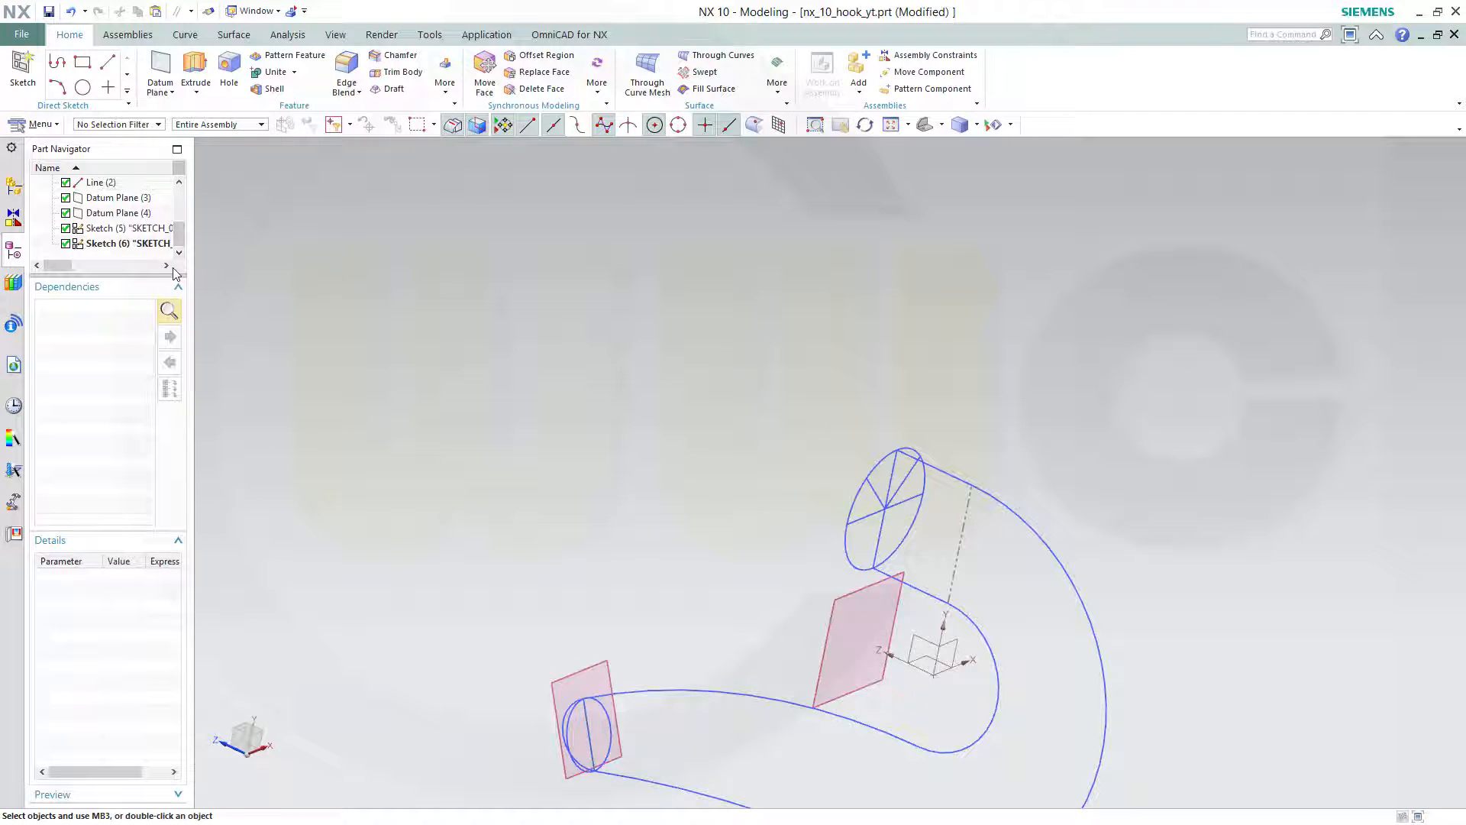
double_click(114, 243)
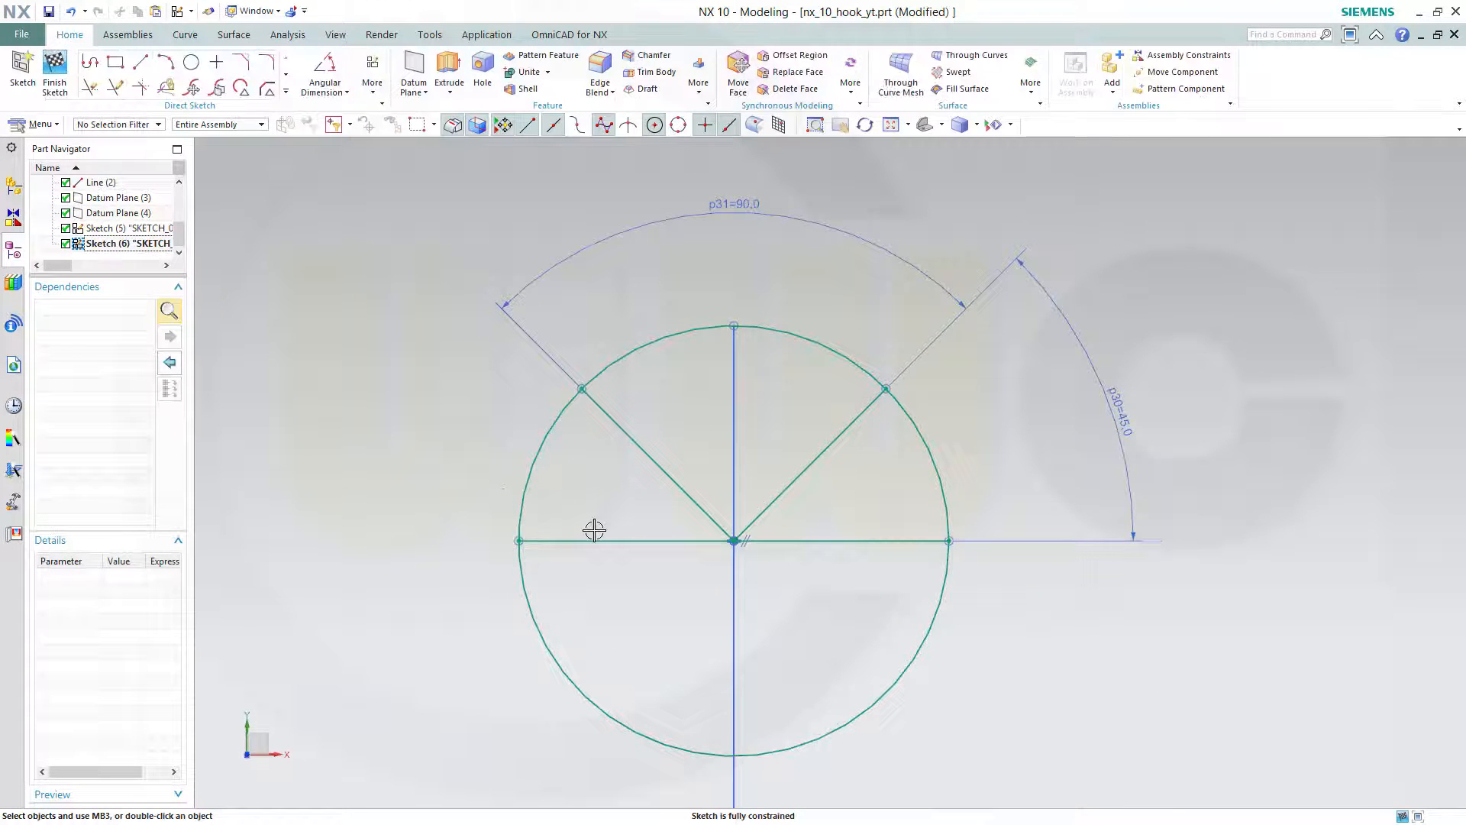
Convert the horizontal line and both oblique lines inside the circle to reference lines and finish the sketch.
click(593, 540)
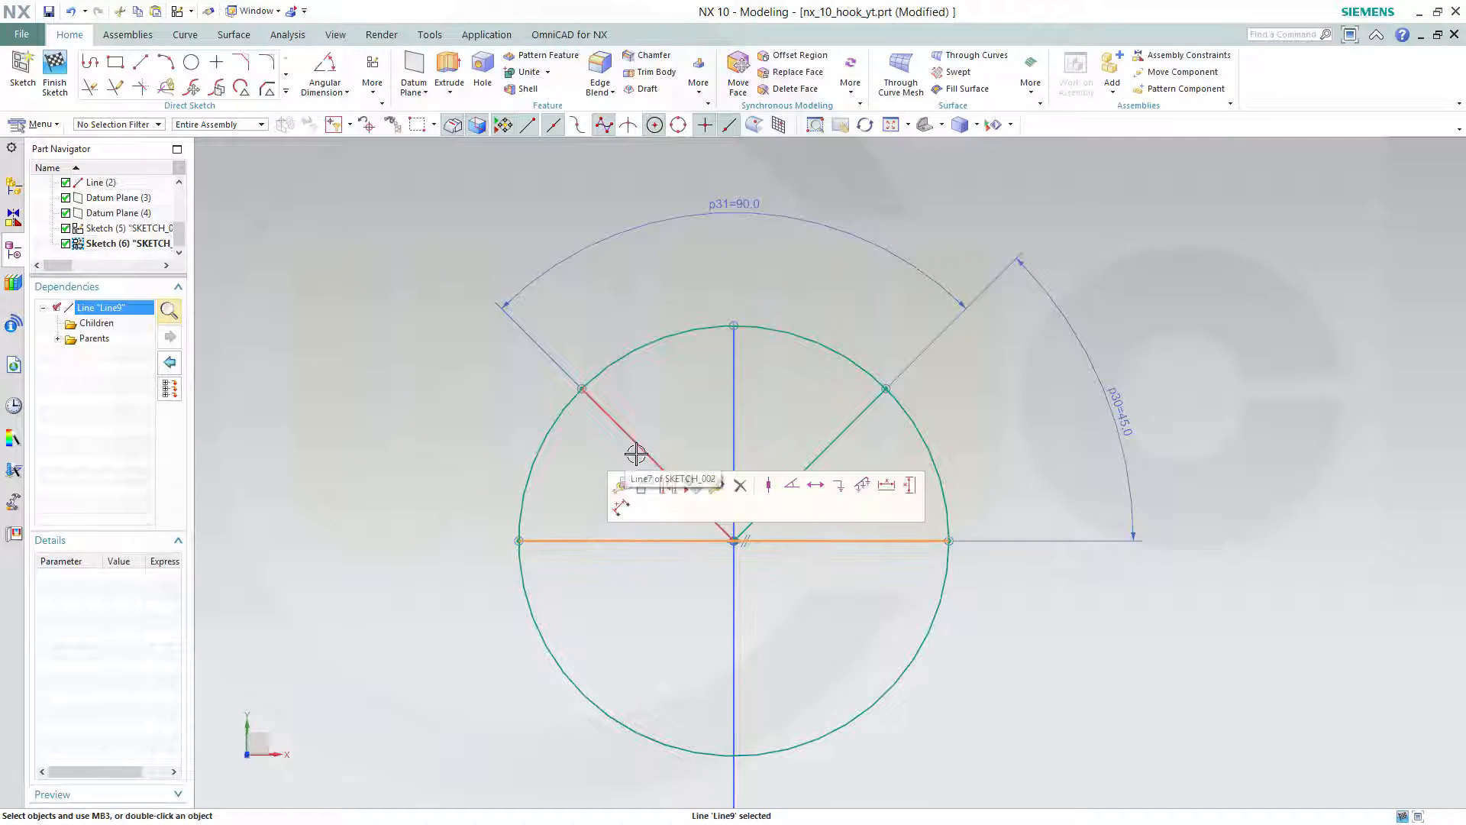
click(620, 427)
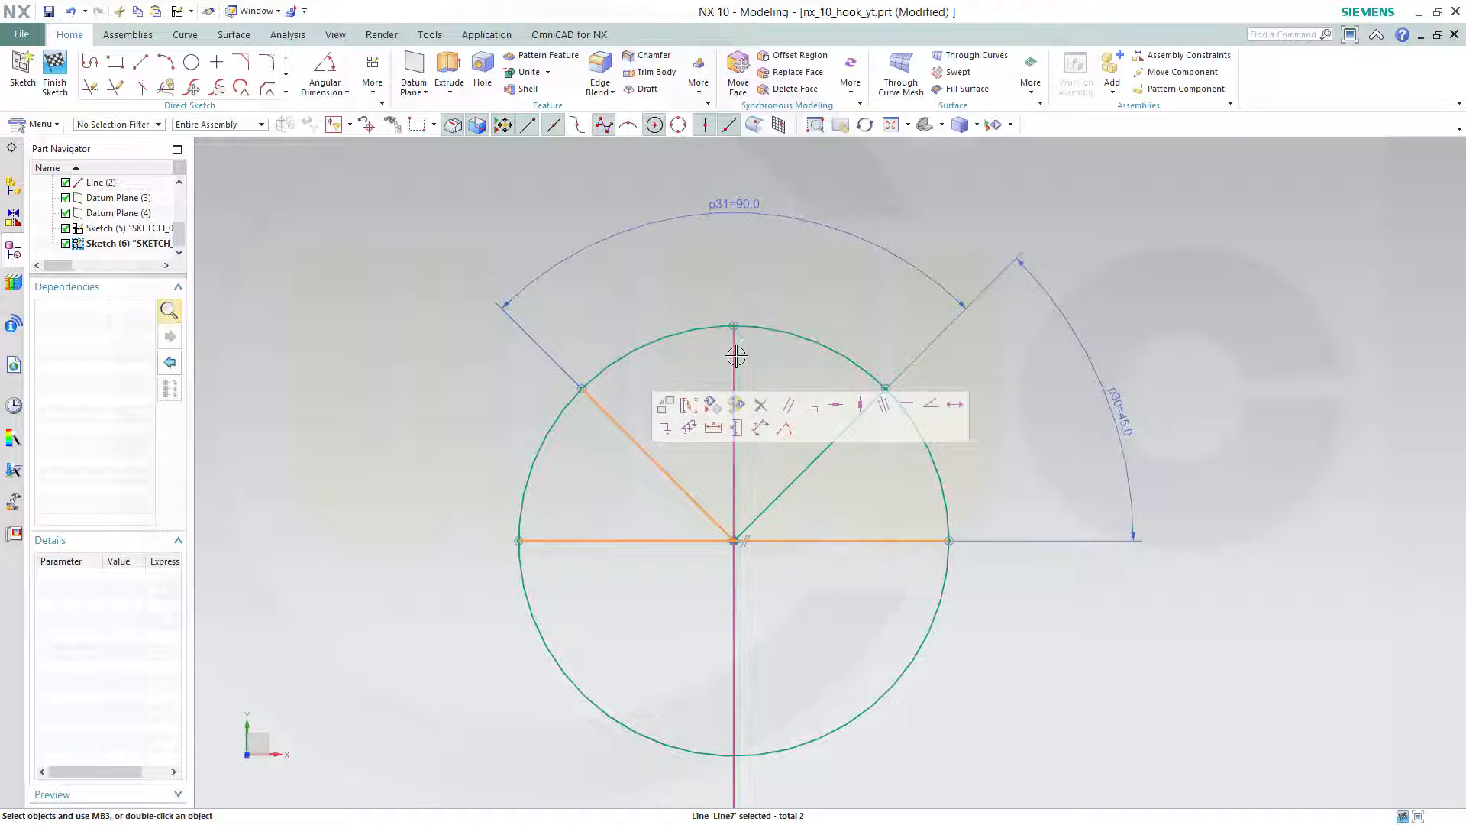
click(810, 468)
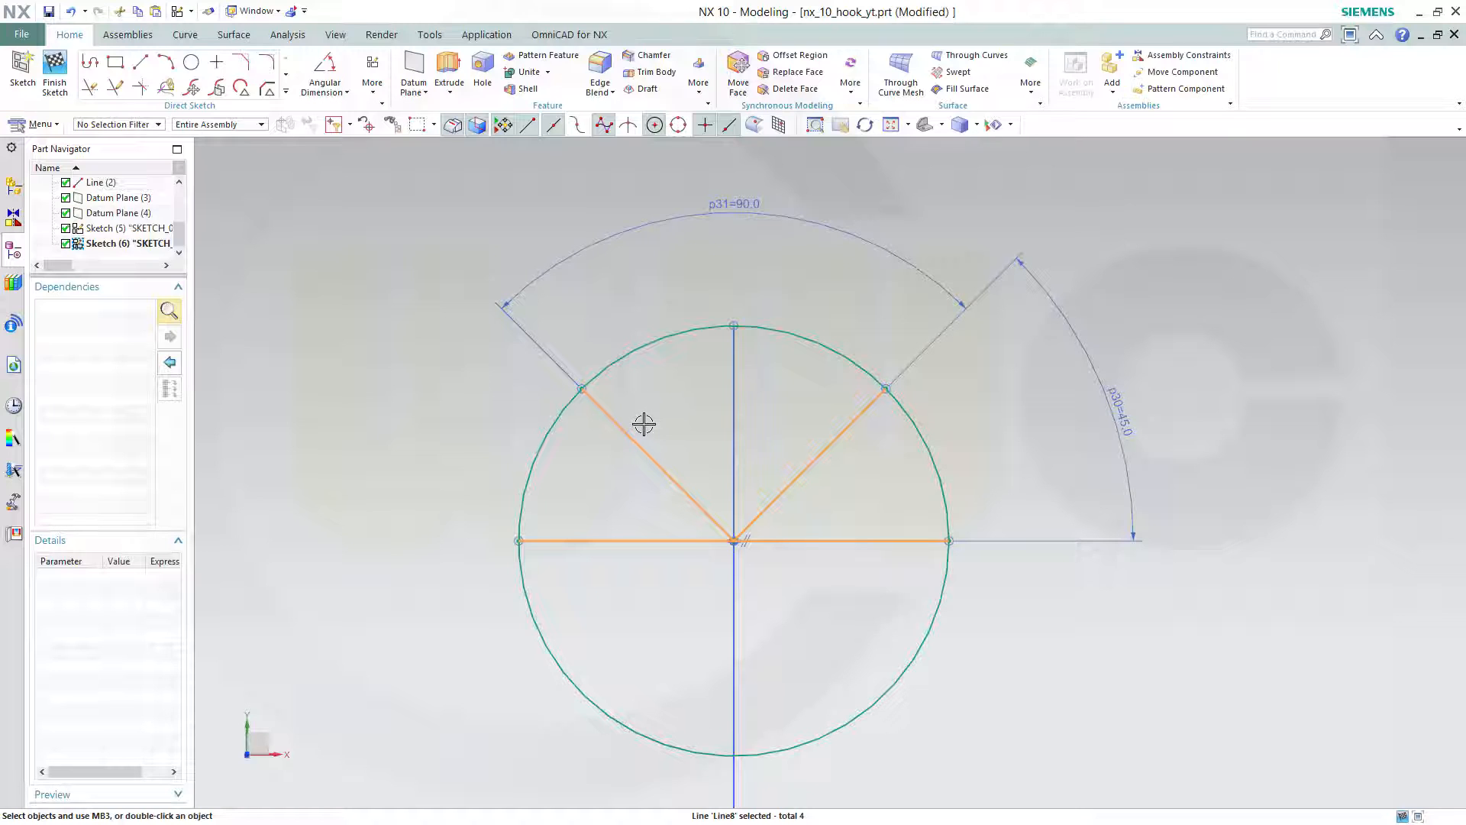
click(616, 538)
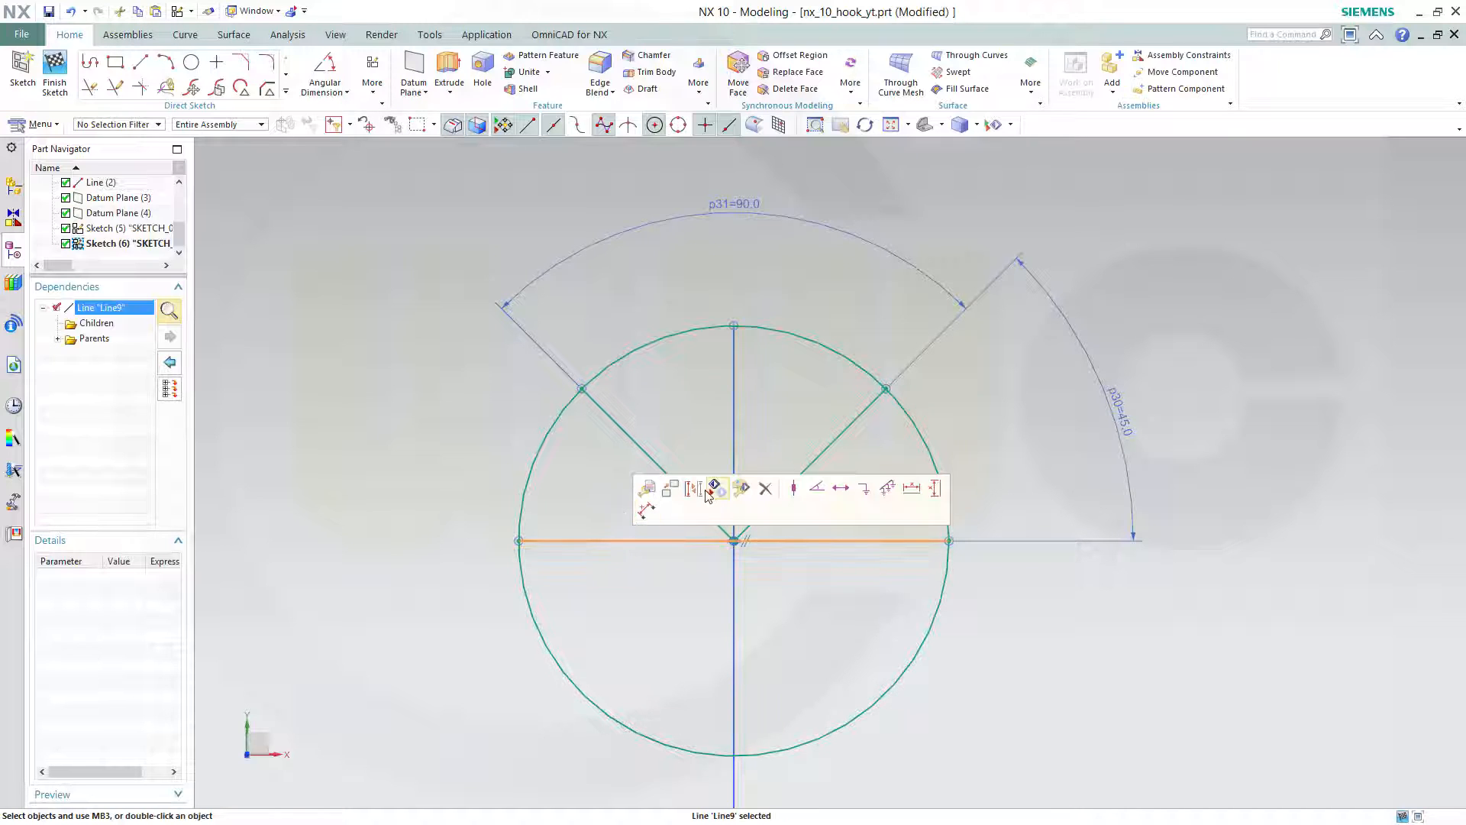
click(710, 491)
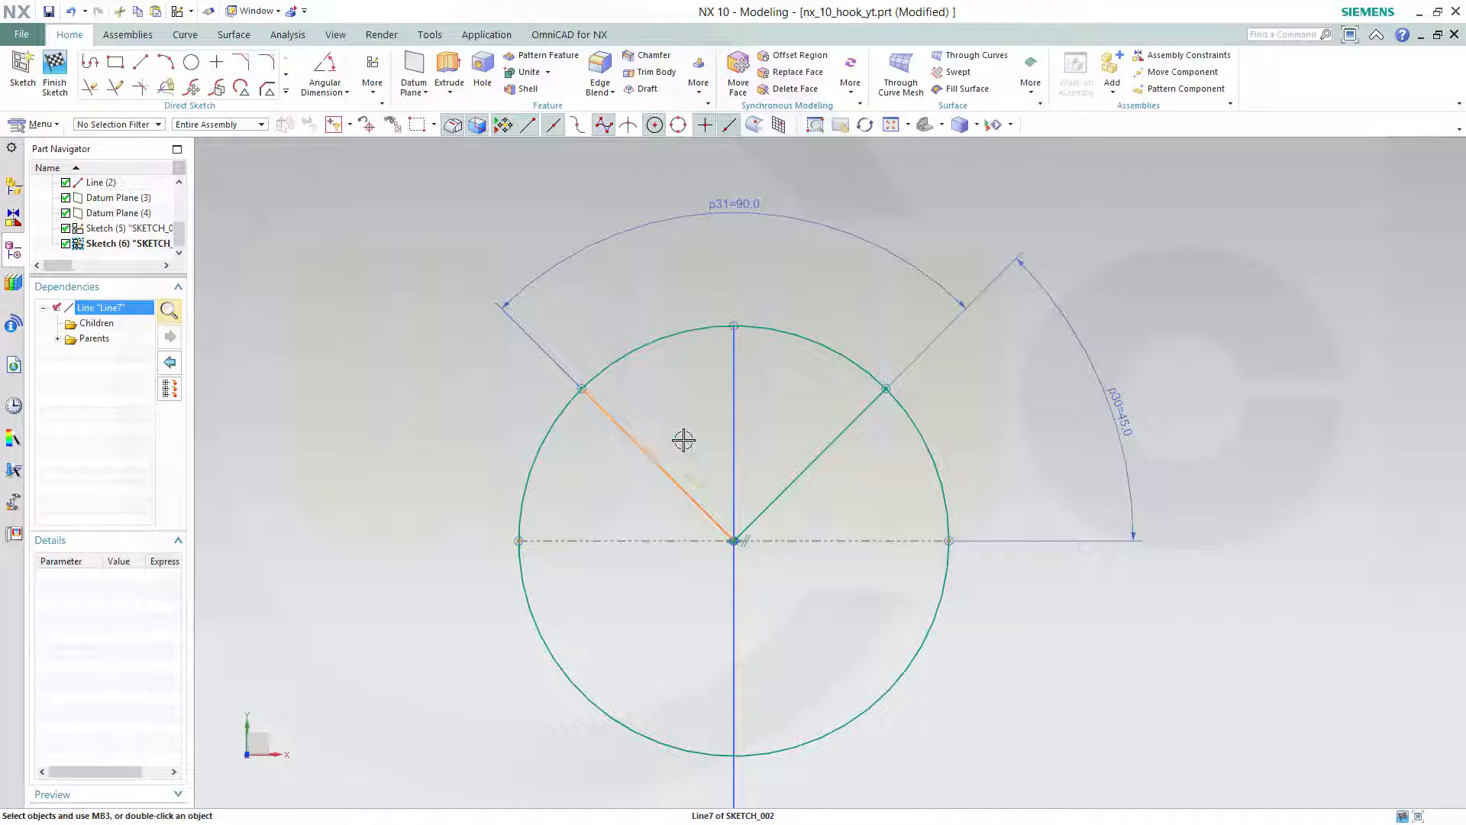
click(684, 440)
click(718, 395)
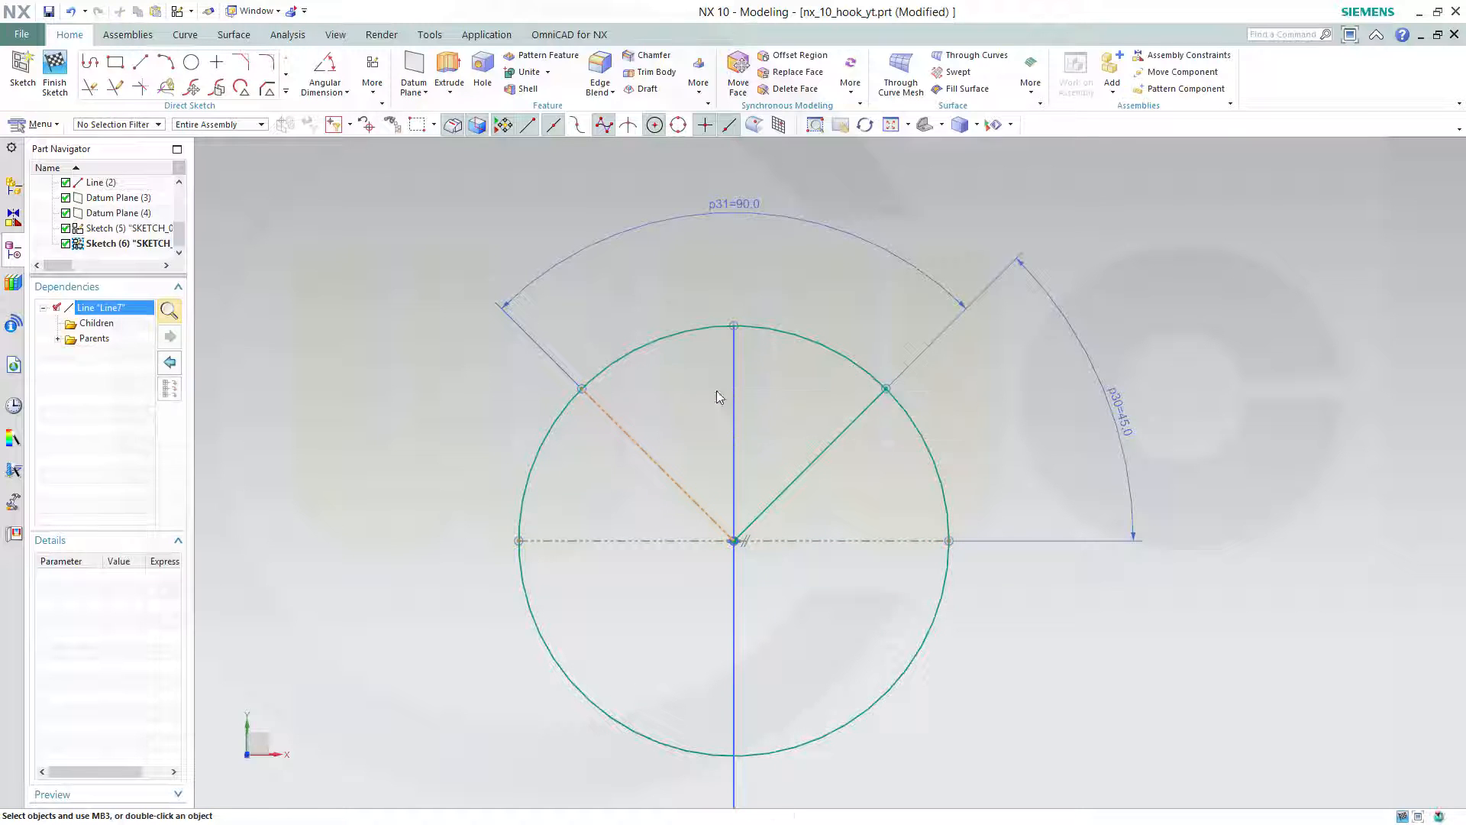
click(827, 441)
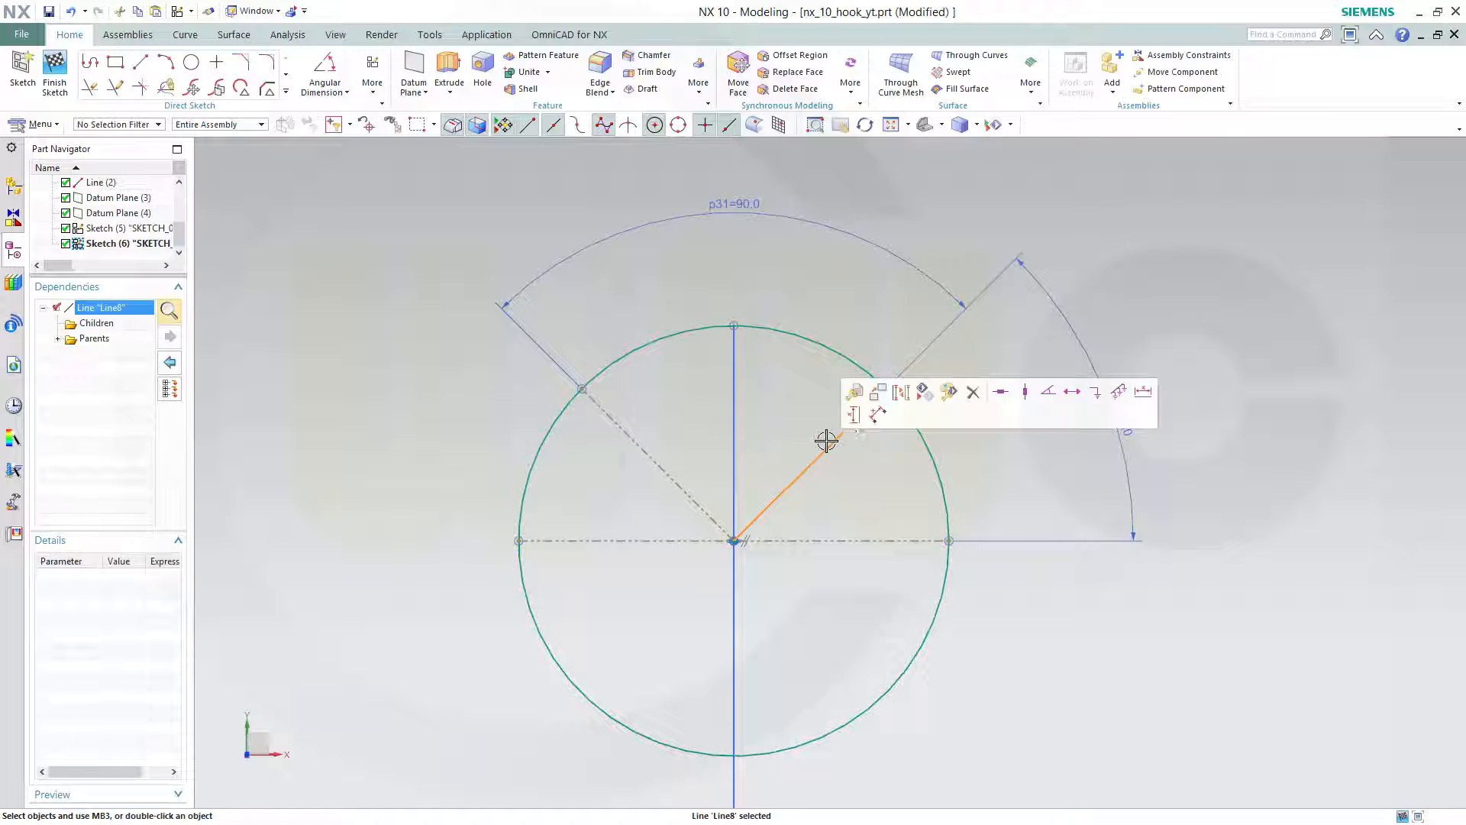
click(902, 393)
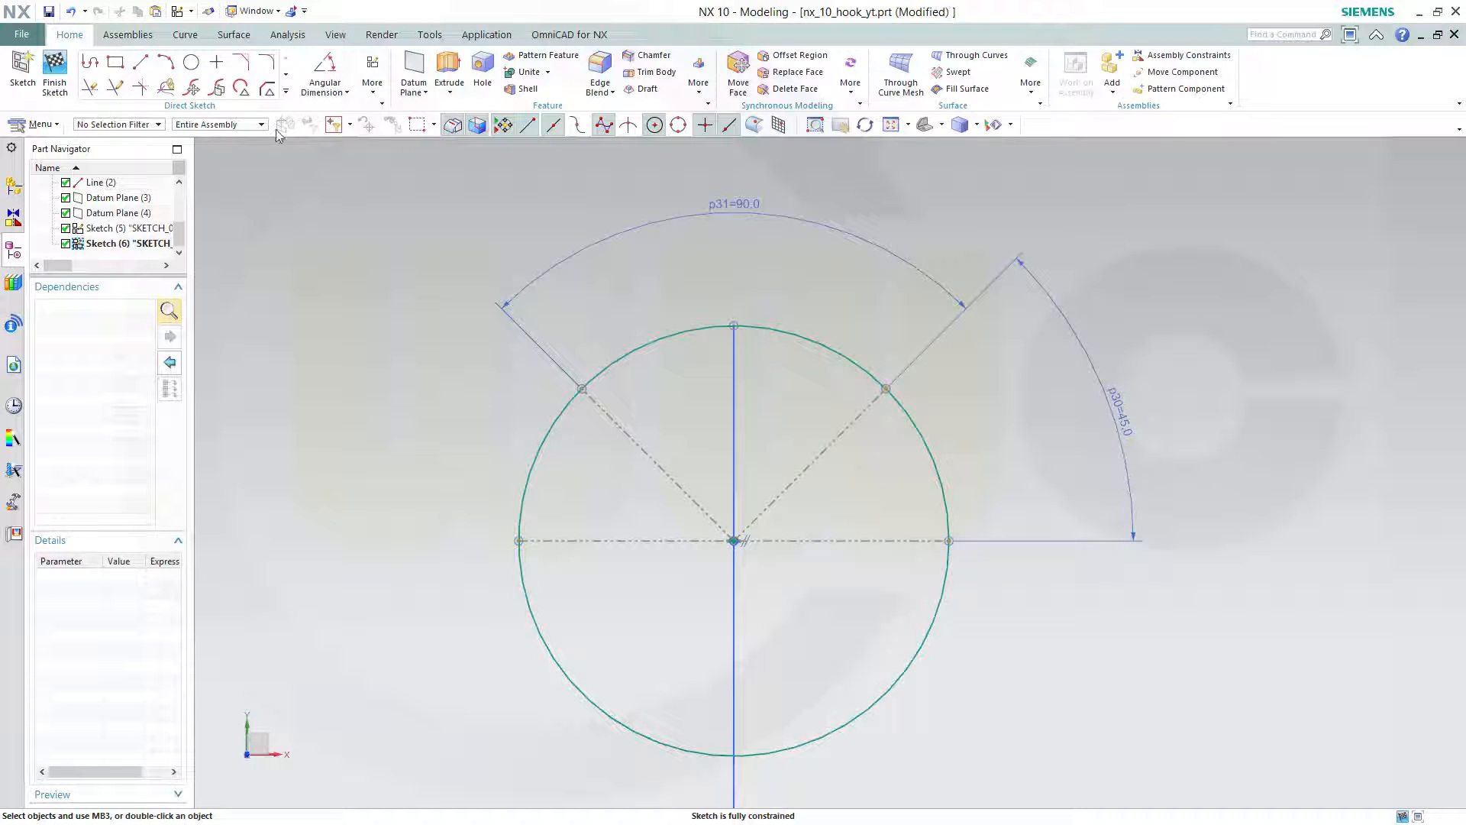
click(54, 69)
Start a new sketch on the XY plane of the datum coordinate system.
scroll(861, 540, down, 3)
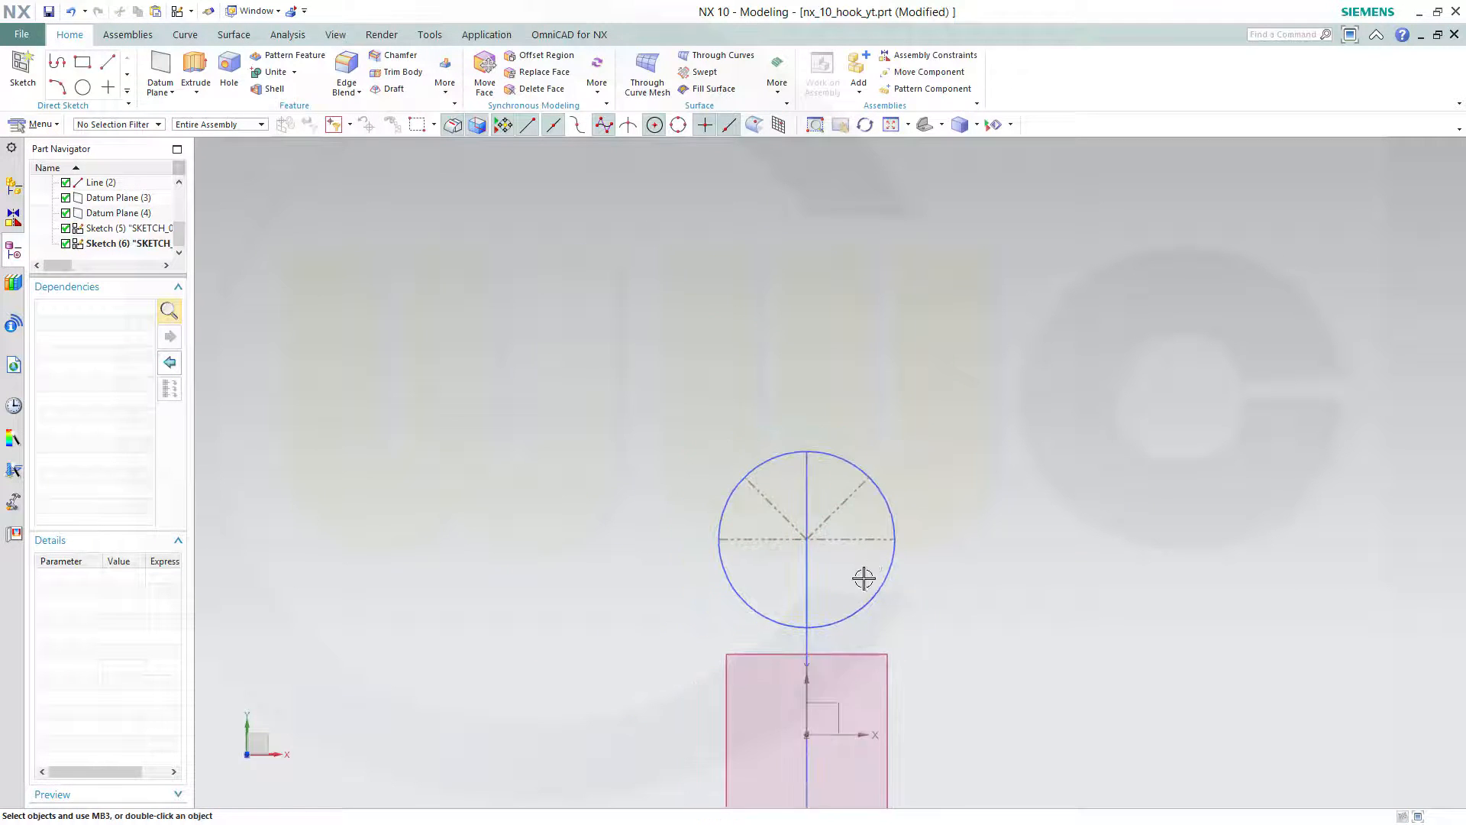
mouse_move(927, 611)
middle_down()
mouse_move(942, 583)
mouse_move(1013, 673)
middle_up()
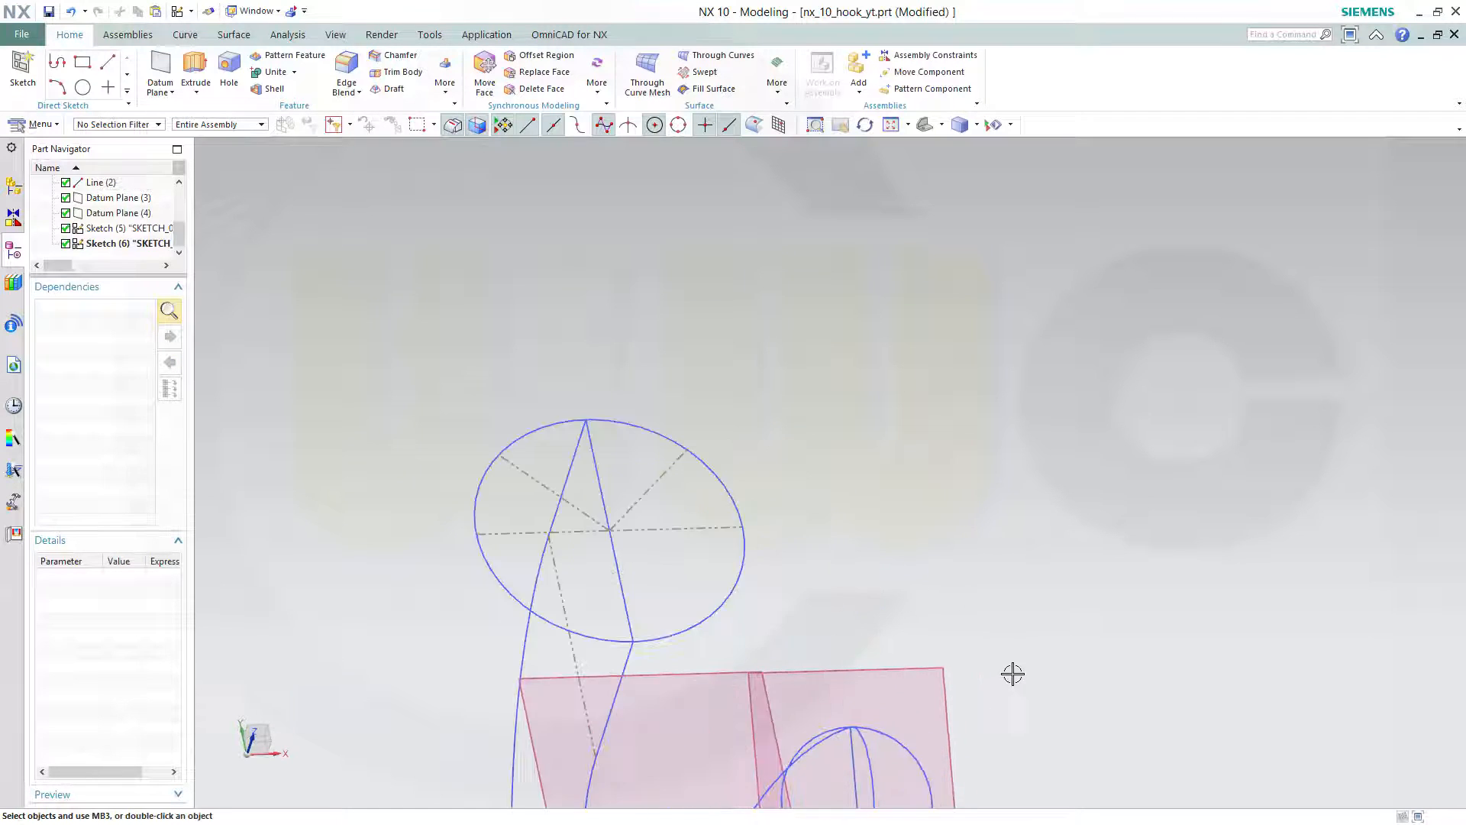
scroll(1013, 673, down, 4)
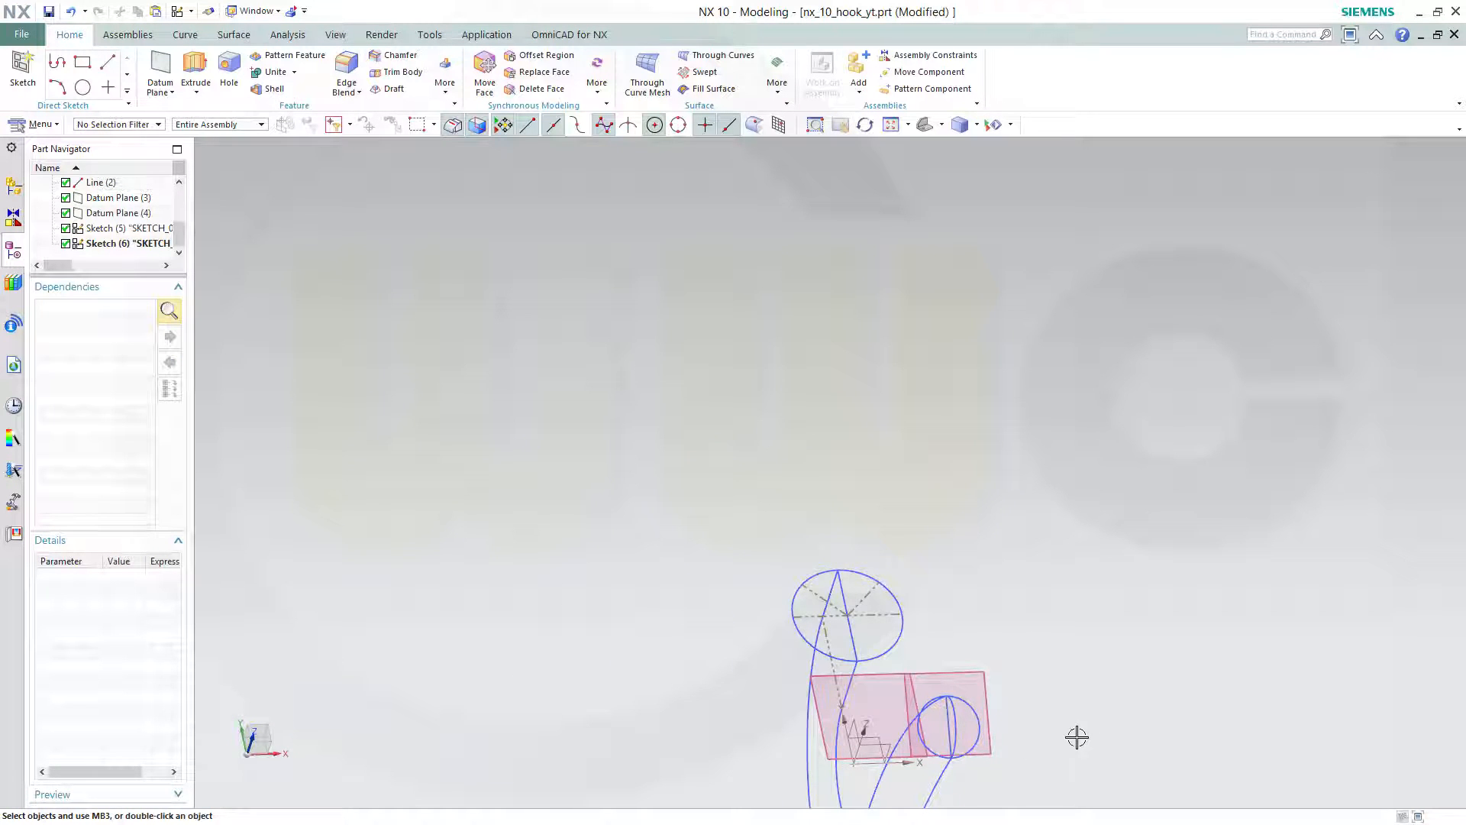
mouse_move(1077, 737)
middle_down()
mouse_move(1008, 534)
mouse_move(936, 635)
mouse_move(960, 718)
mouse_move(867, 652)
mouse_move(920, 409)
middle_up()
scroll(924, 420, up, 2)
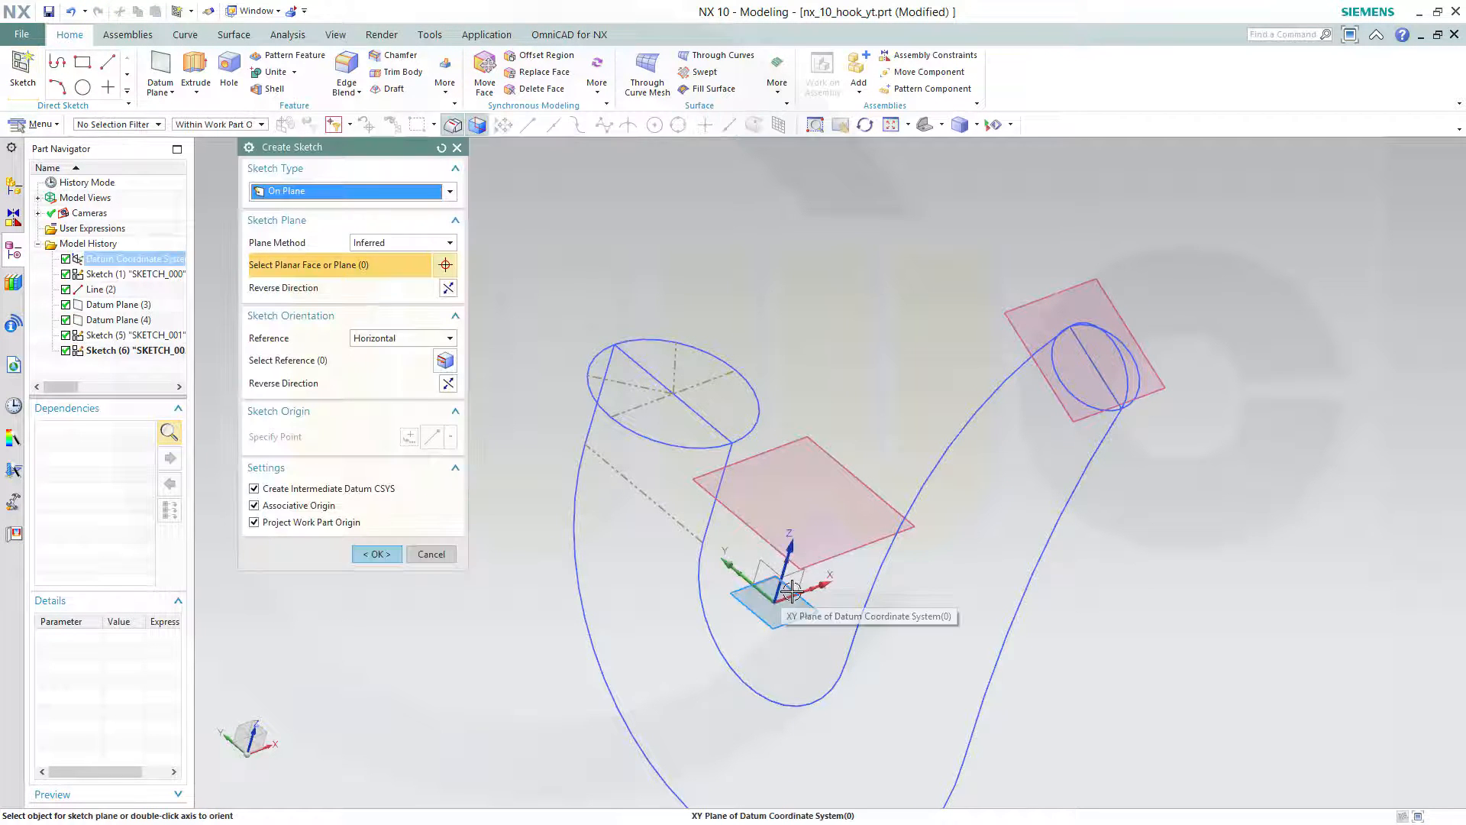
click(378, 553)
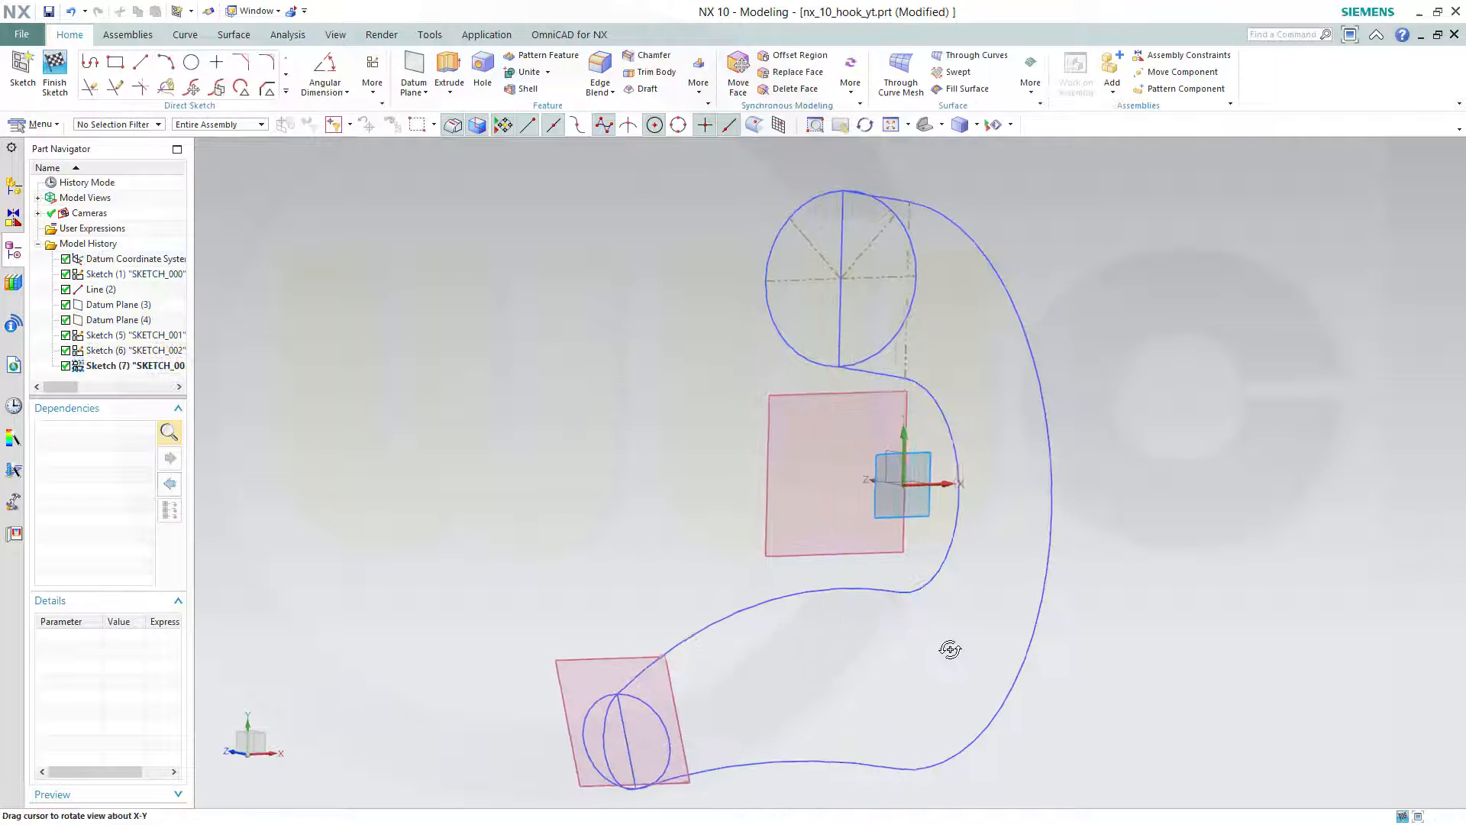
Sketch a small circle centred near the vertical axis at about YC -17, between the hook's inner and outer curves.
click(193, 69)
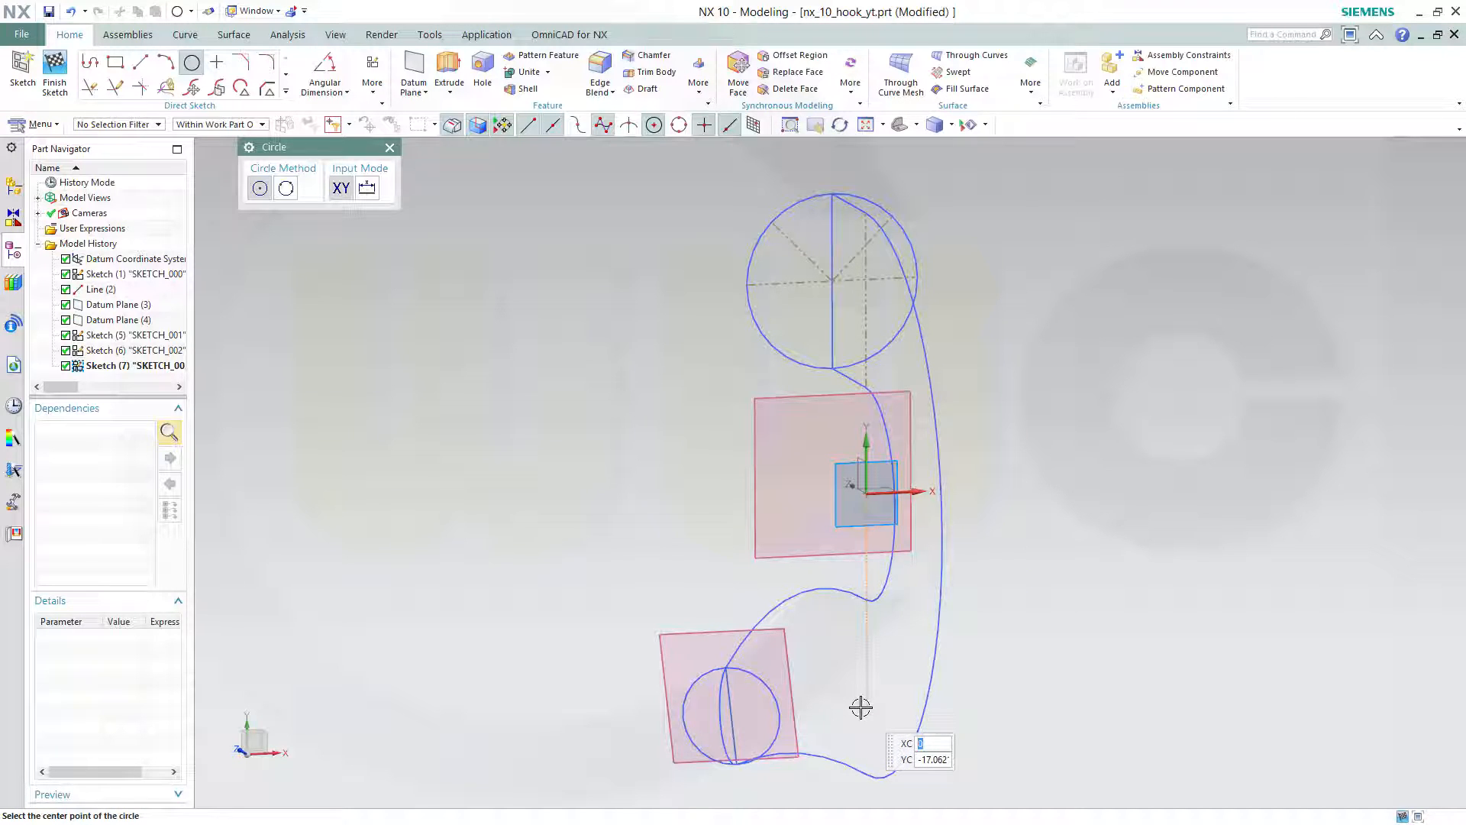
click(867, 707)
click(916, 704)
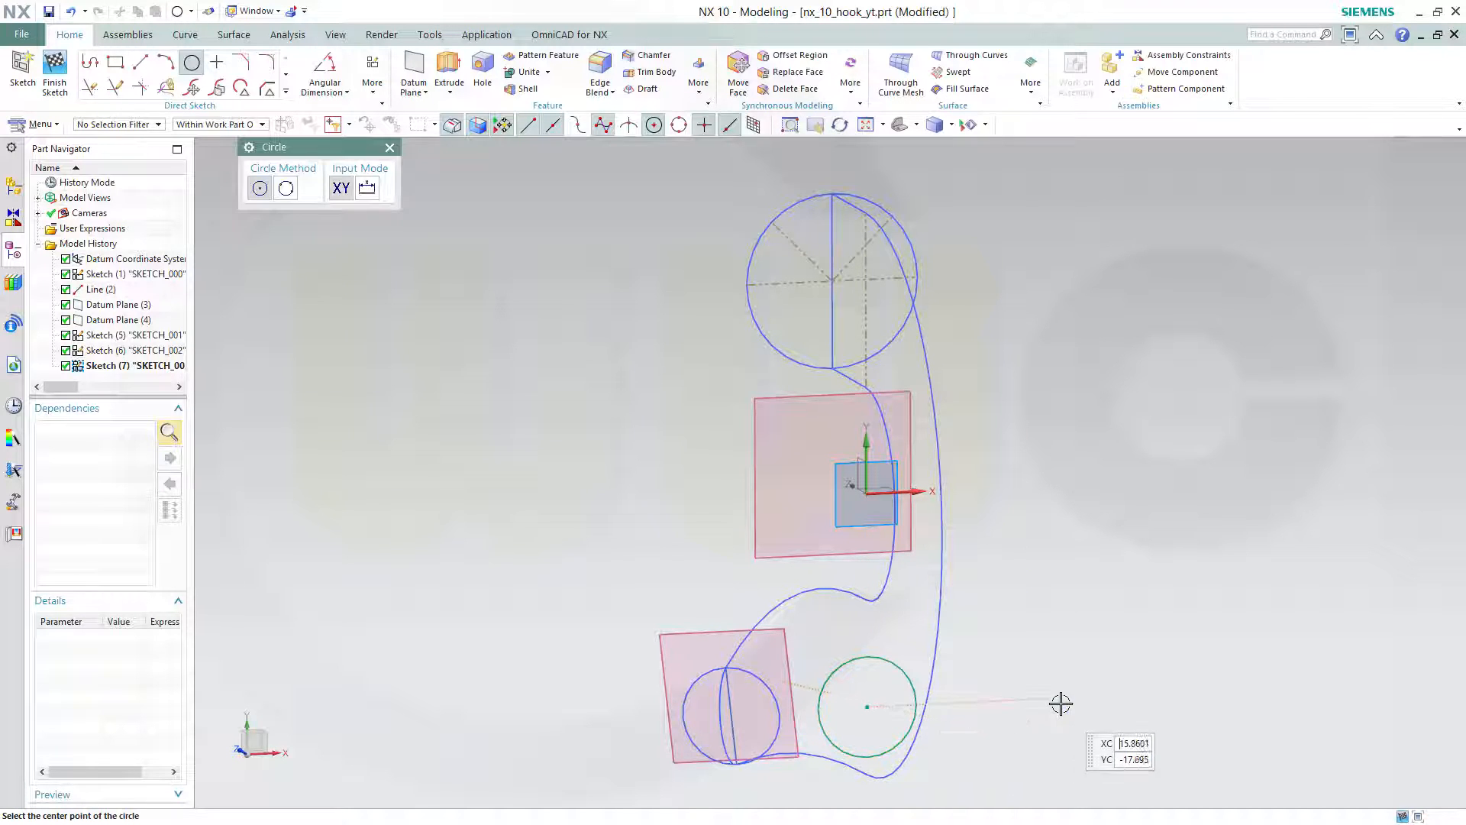
key(Escape)
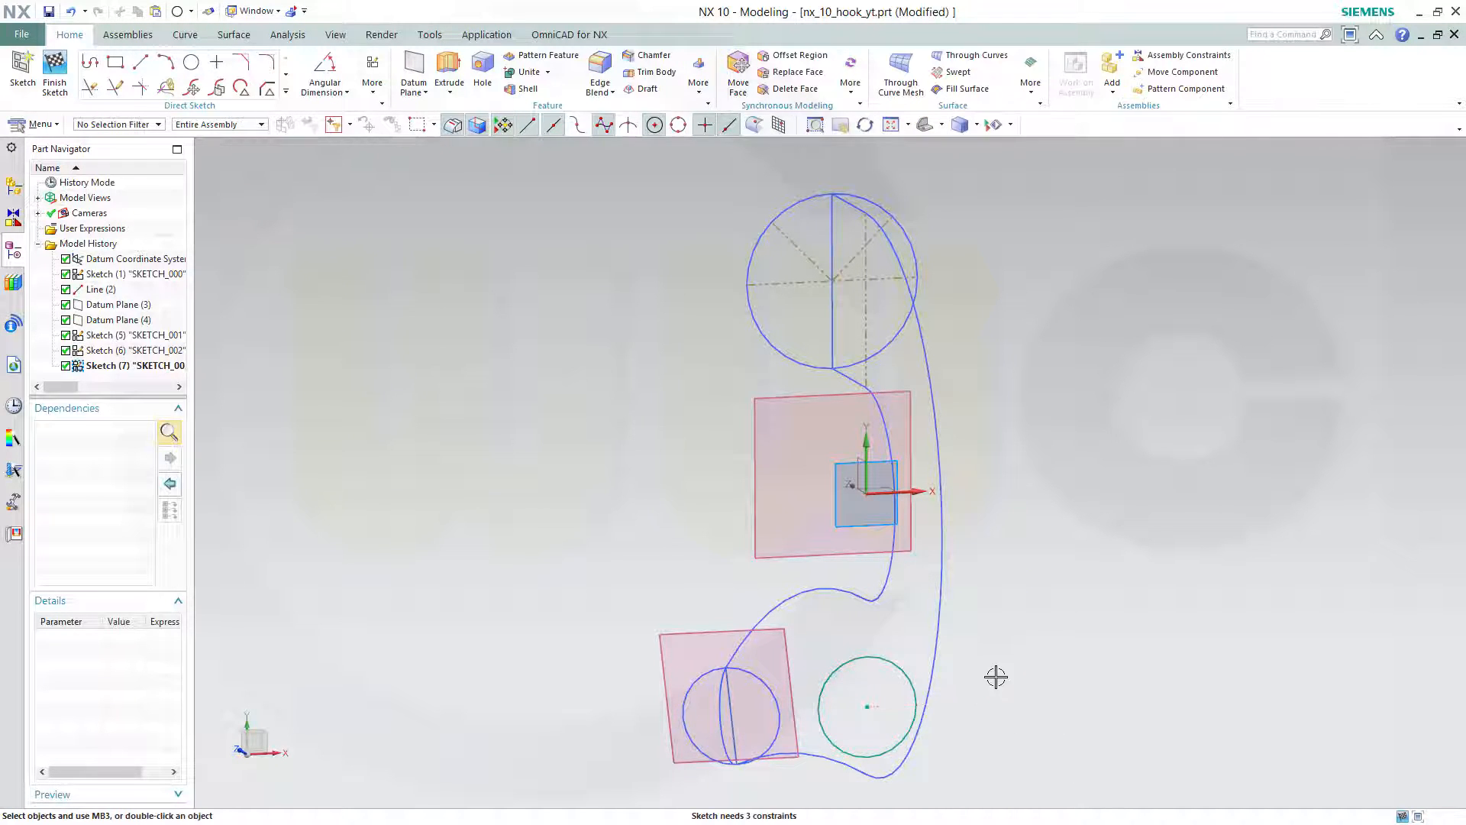
Constrain the circle's centre to lie on the Y axis of the datum coordinate system.
click(867, 707)
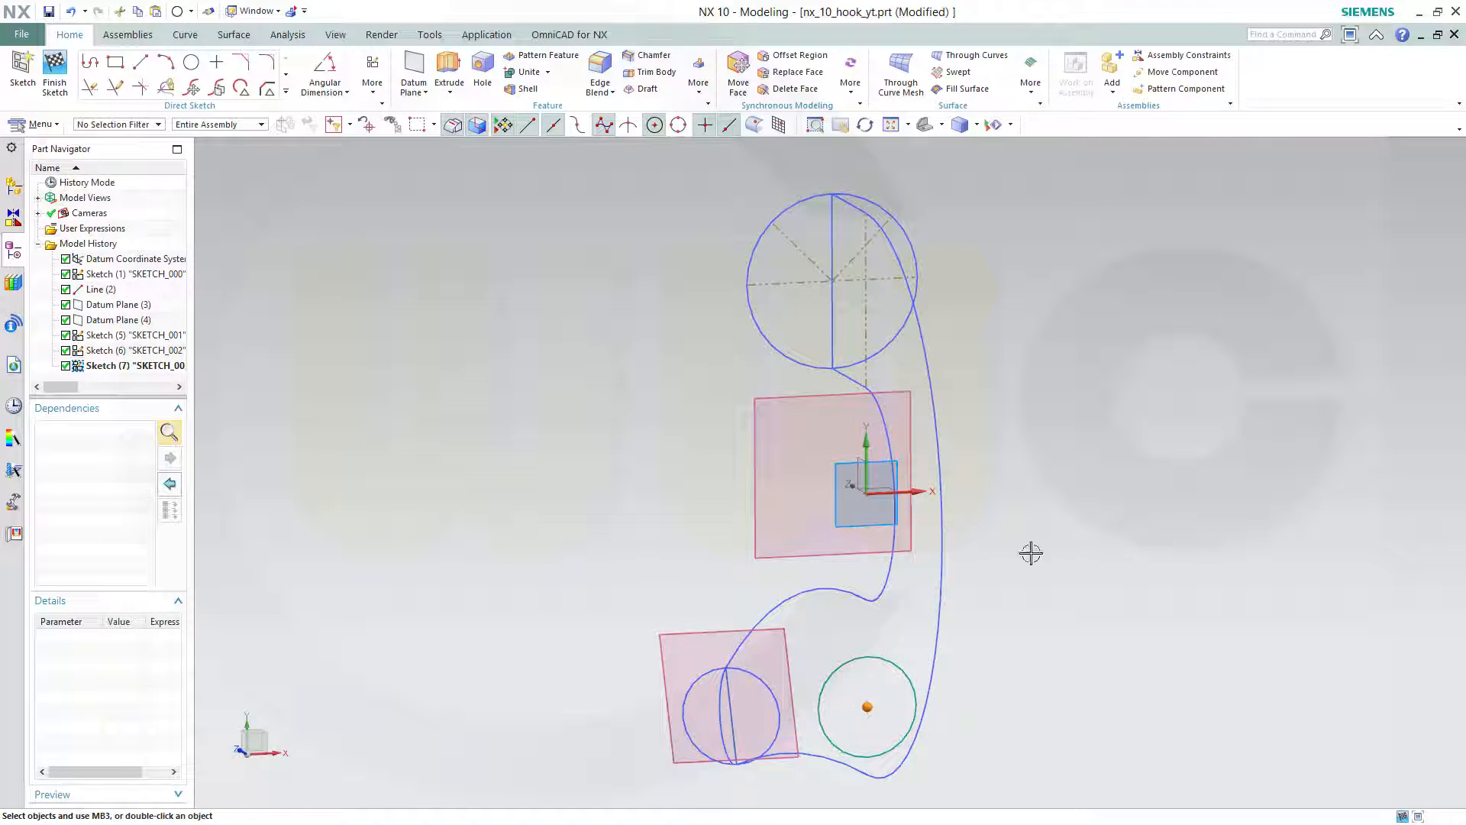
click(867, 436)
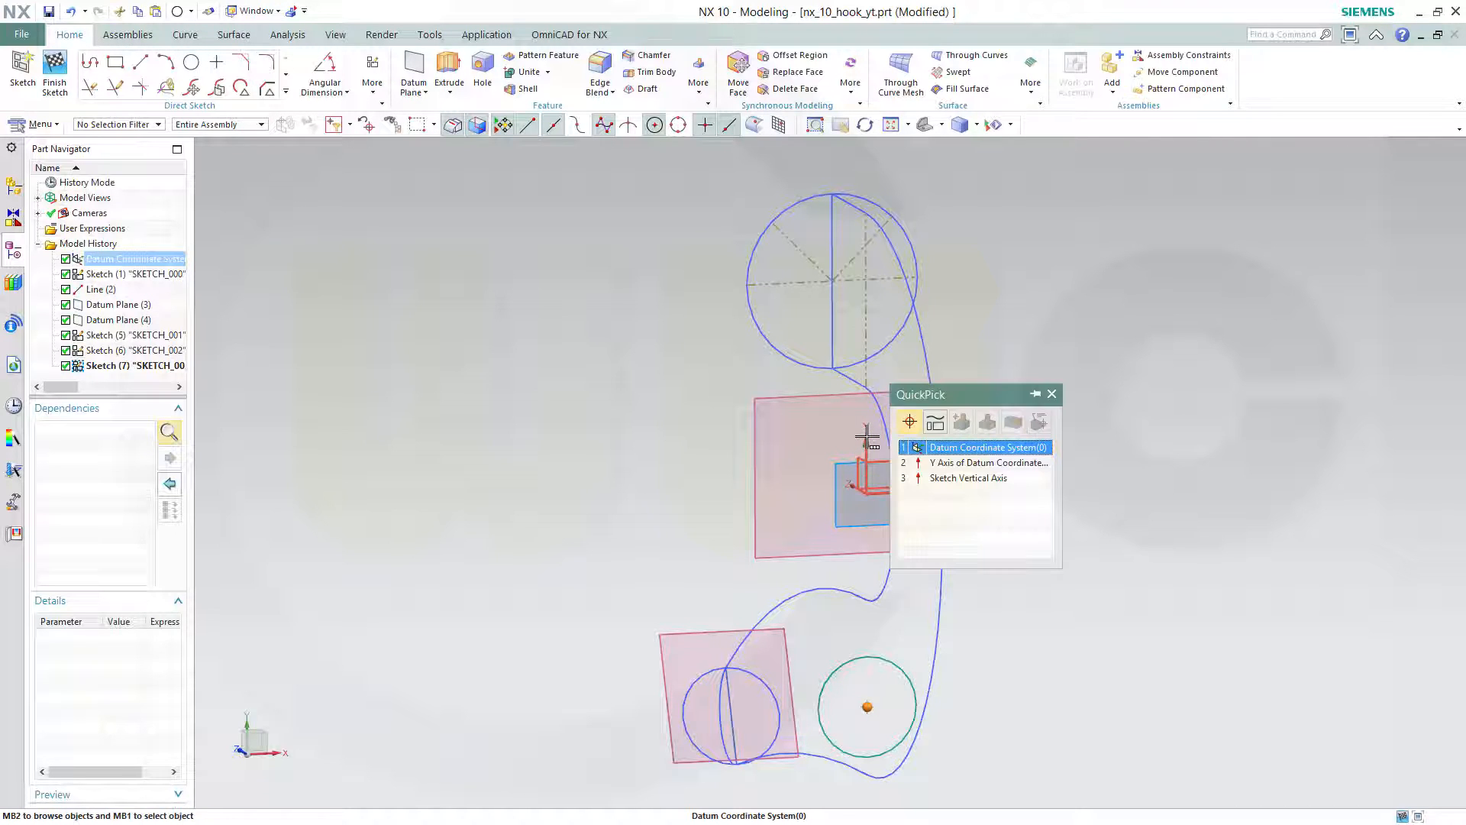
click(955, 464)
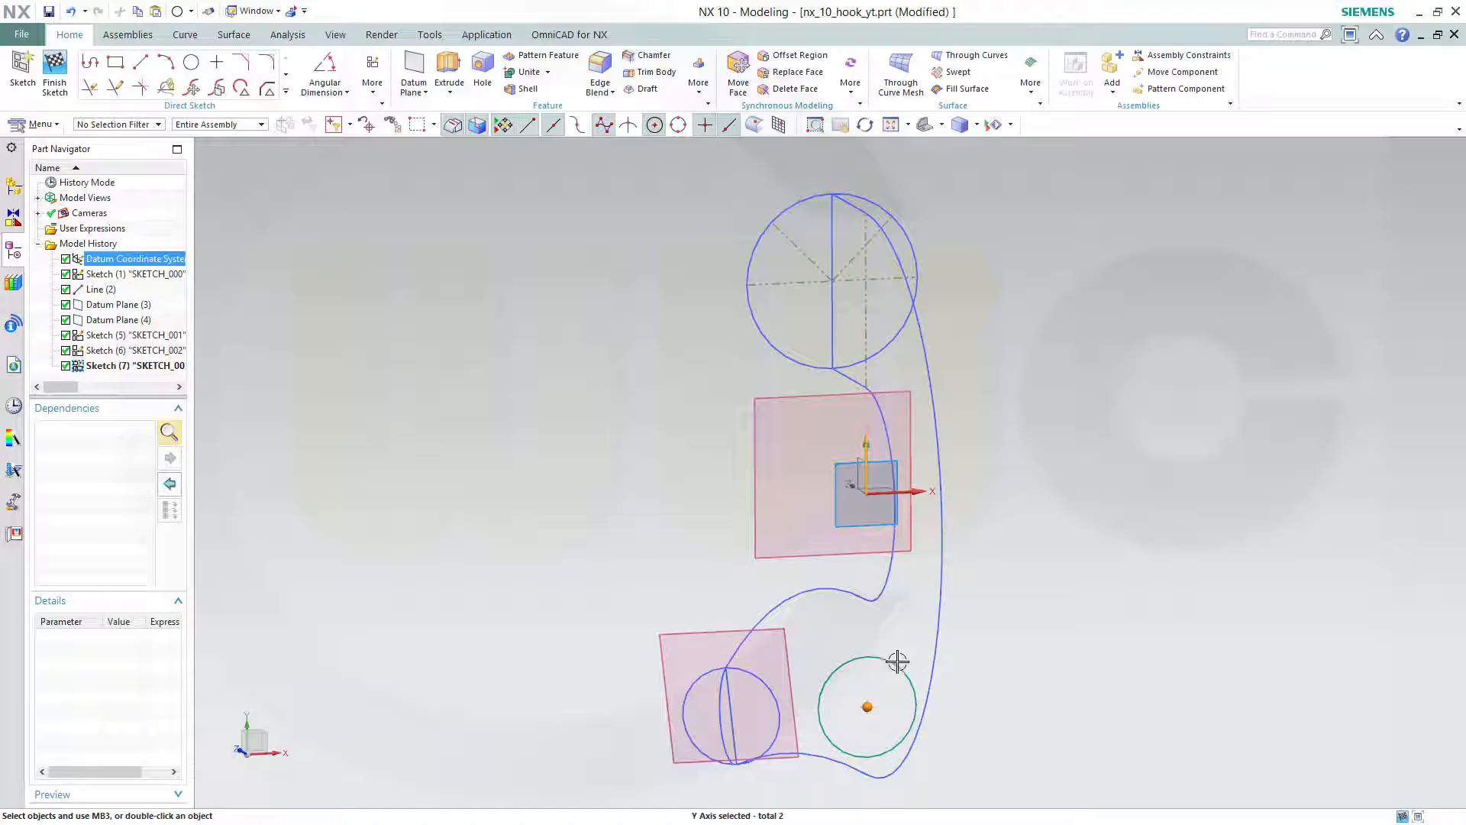
click(866, 704)
click(895, 681)
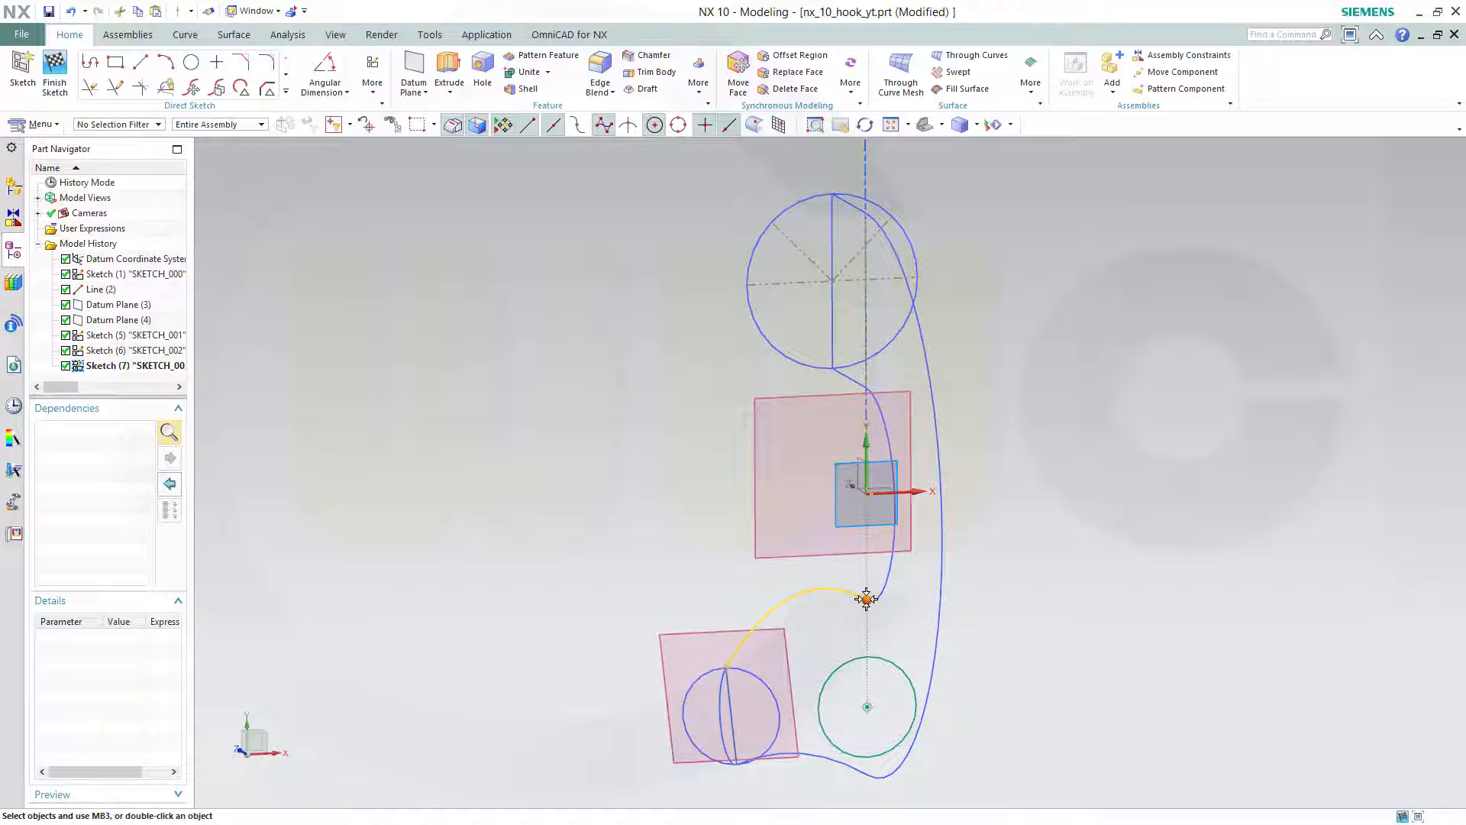
Constrain the circle to pass through the inner and outer hook profile arc endpoints on the sketch's vertical axis, using Point on Curve.
click(867, 600)
click(885, 655)
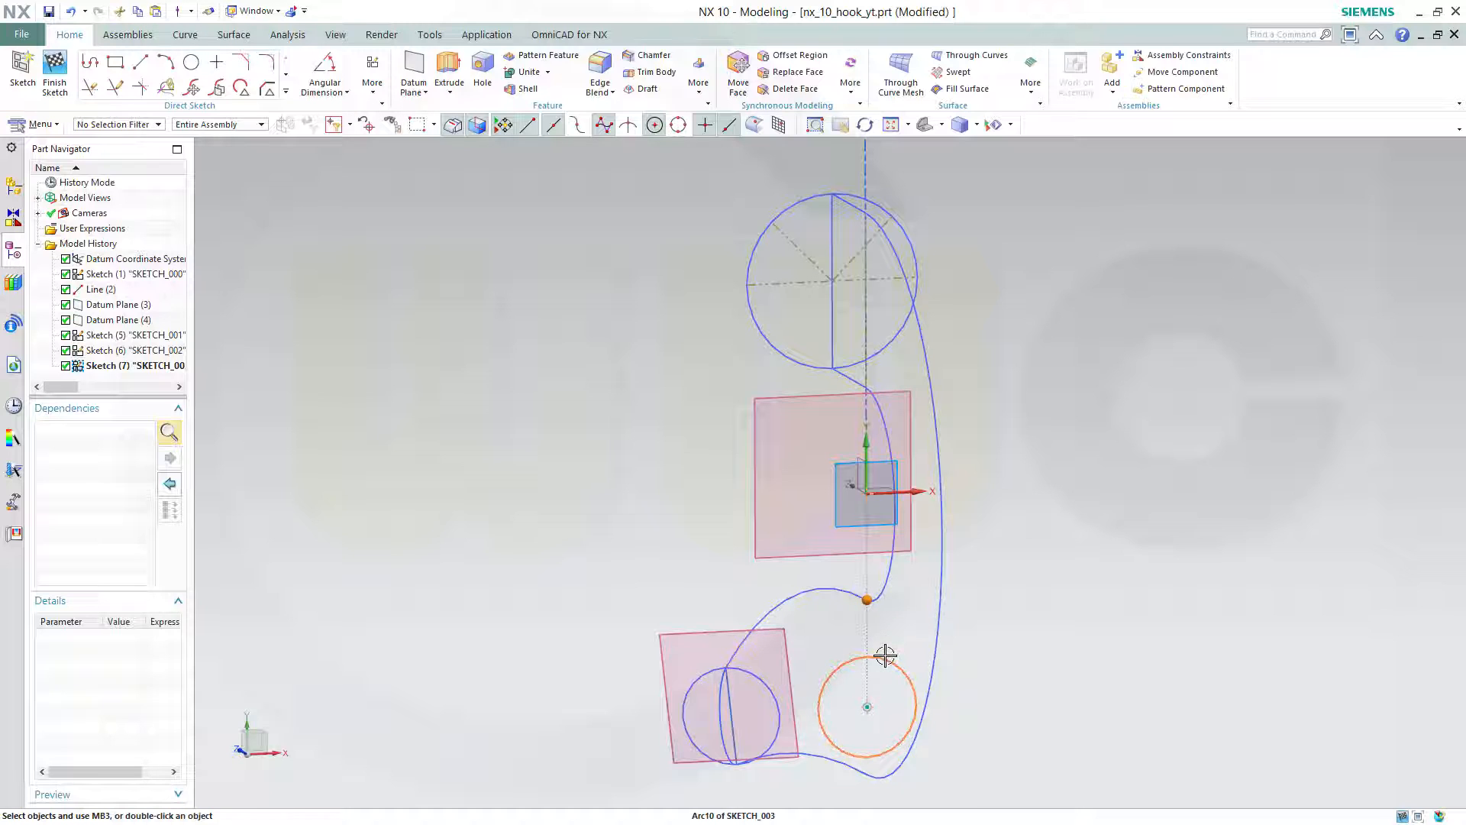
click(915, 630)
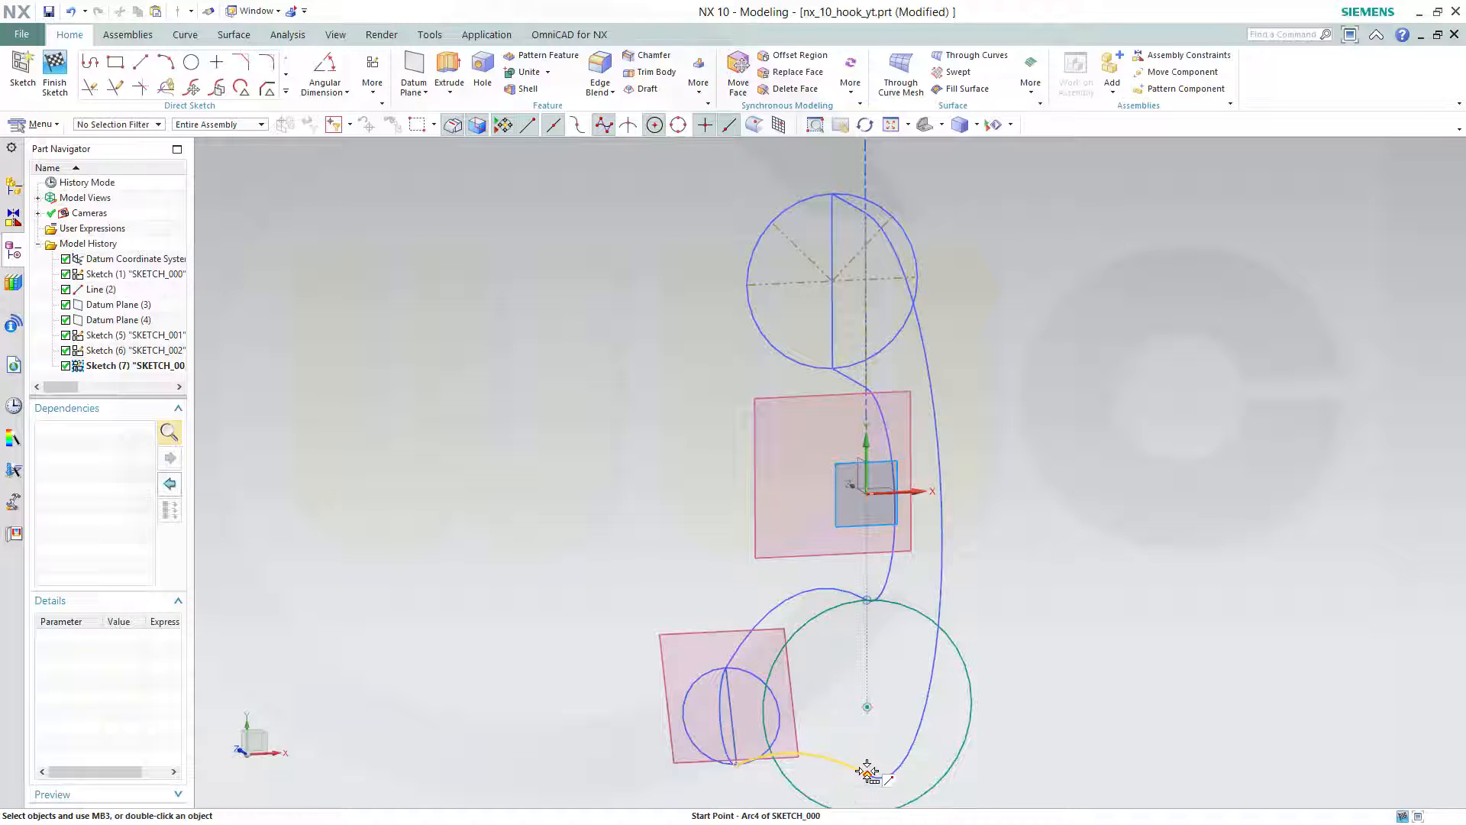
click(869, 775)
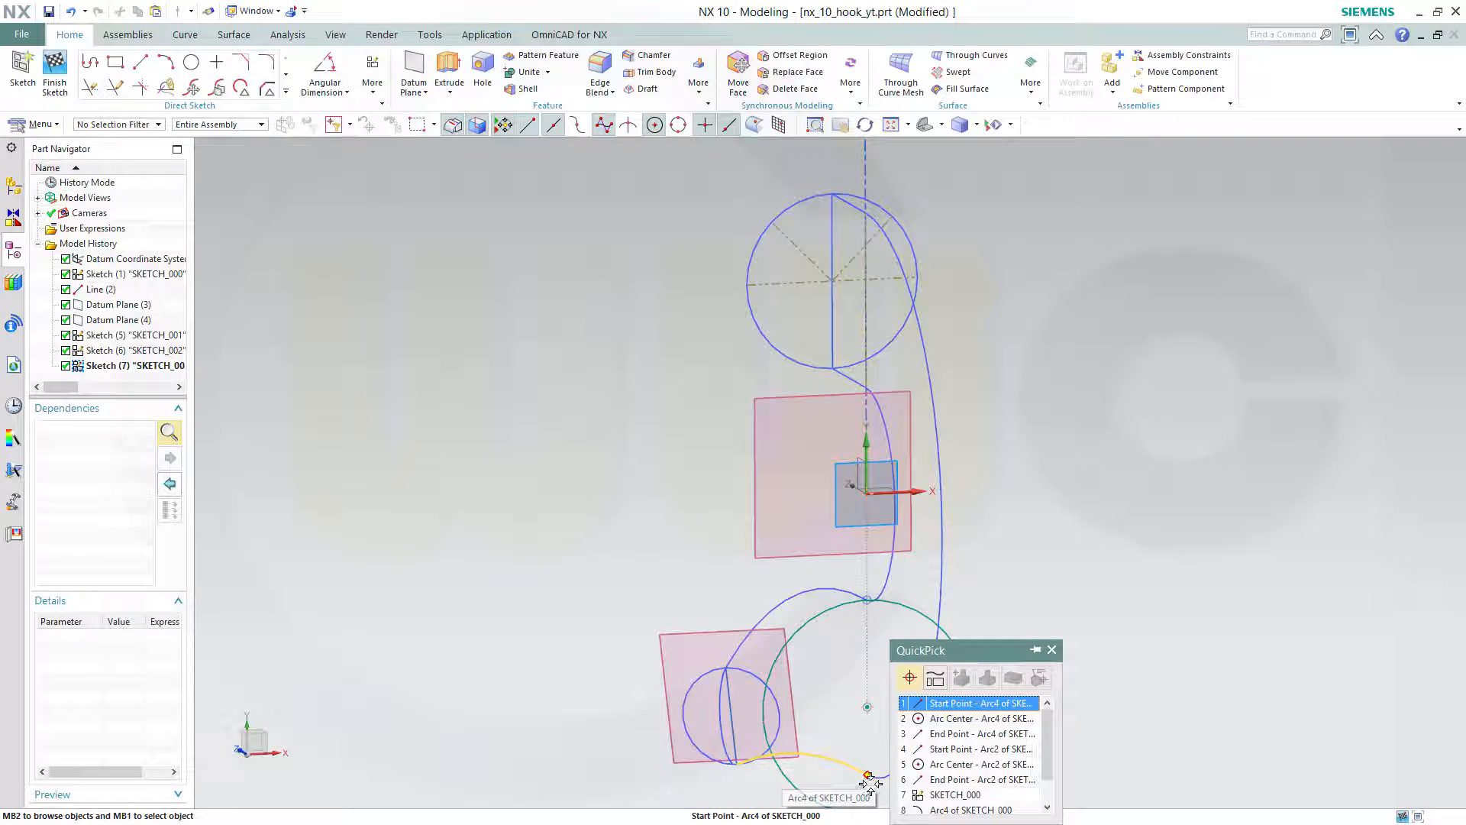
click(951, 703)
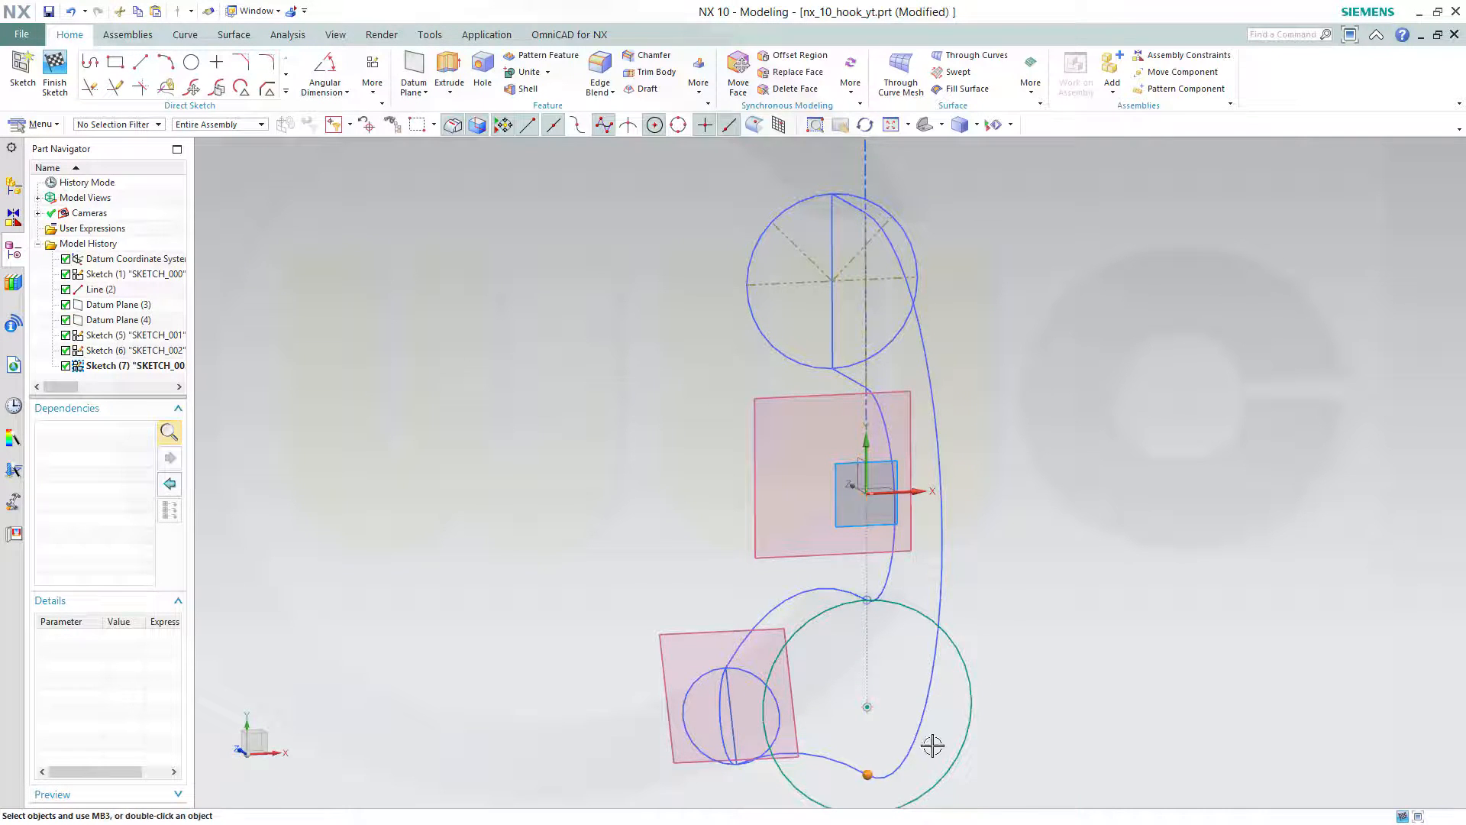
click(934, 798)
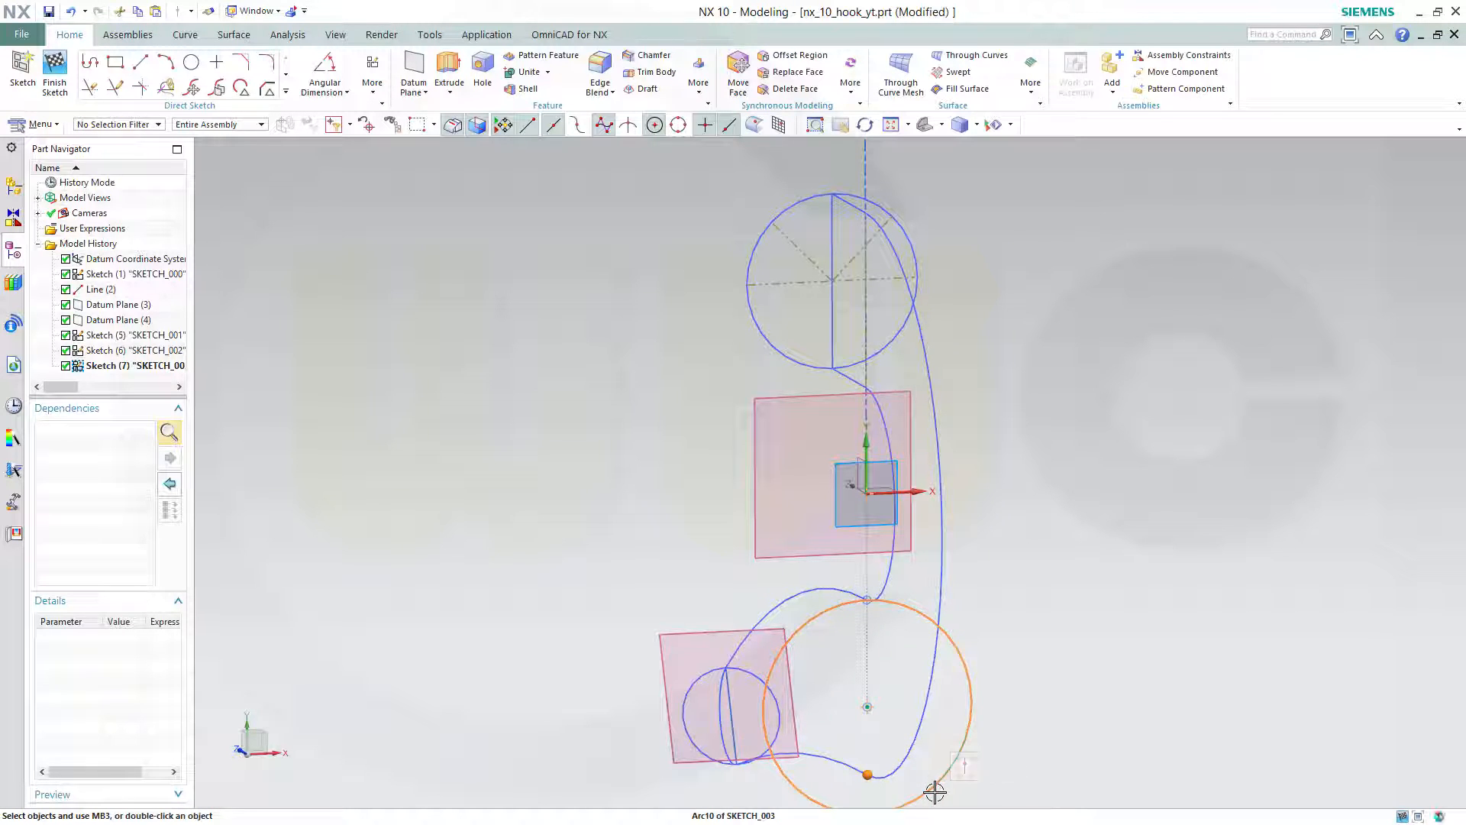
click(966, 766)
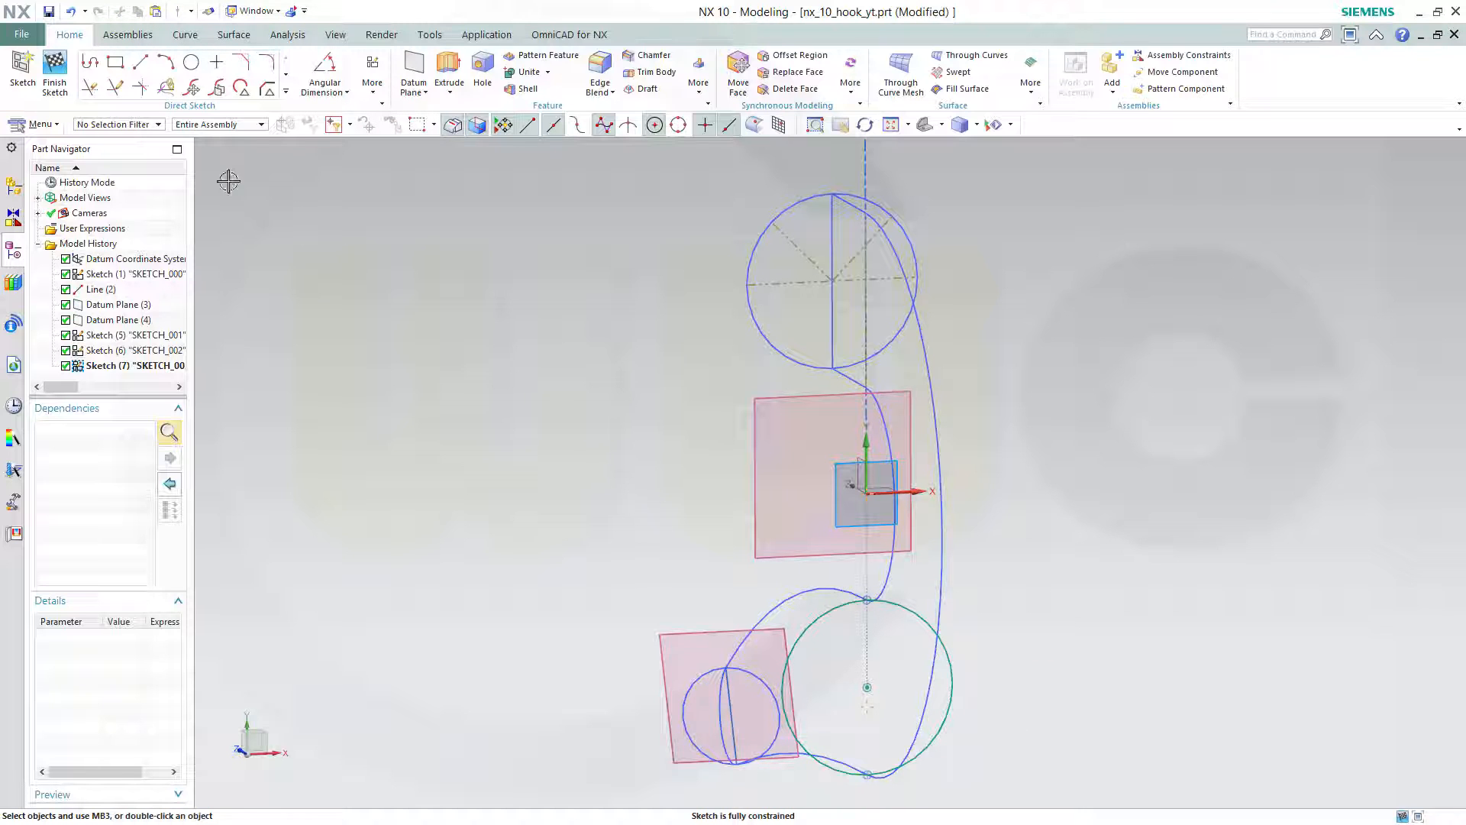
Sketch two oblique lines from the circle's centre past its lower edge, at about 310° and 229°, and a horizontal line across the circle.
click(139, 66)
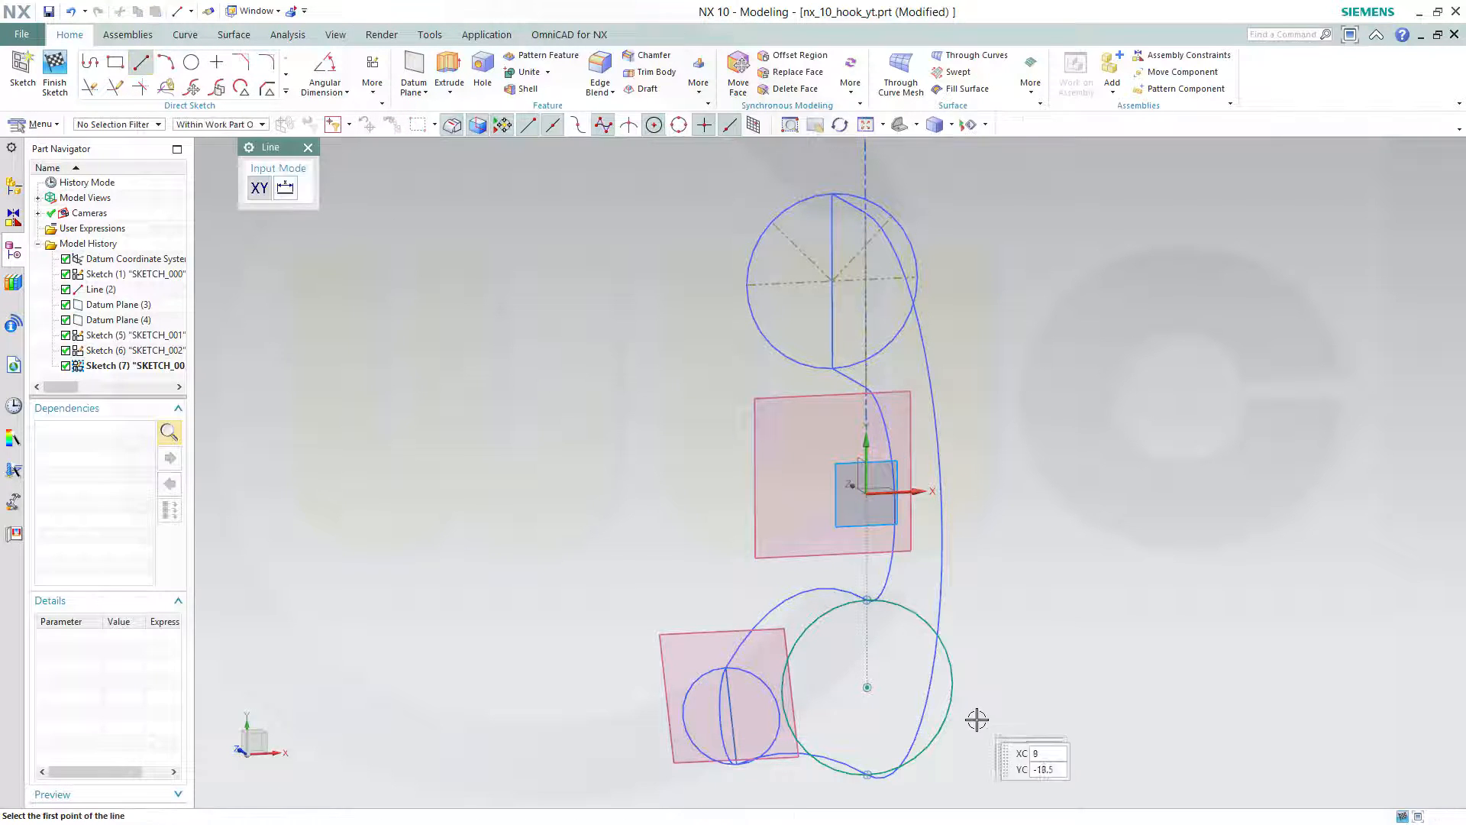
click(867, 688)
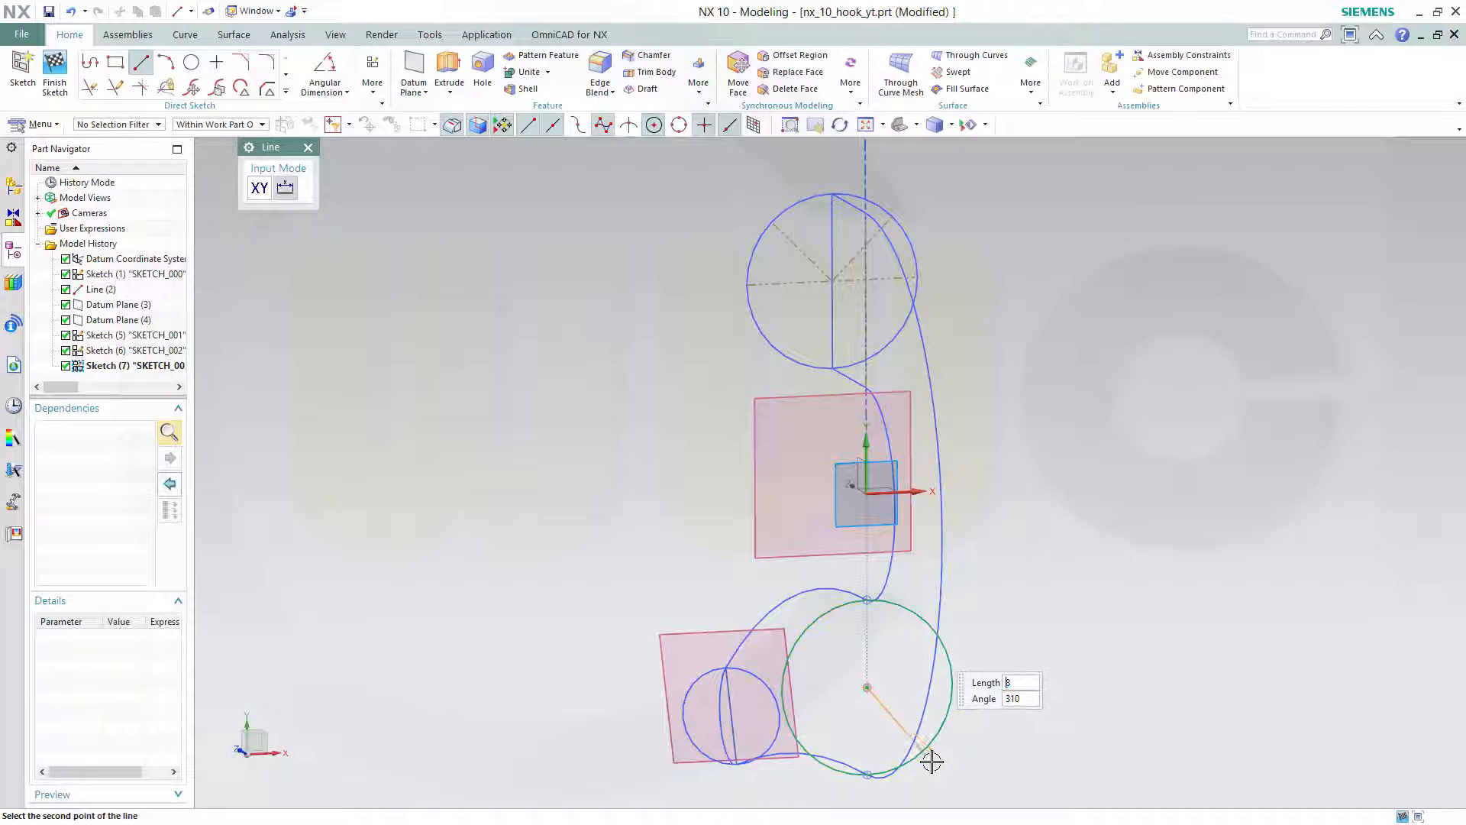
click(935, 762)
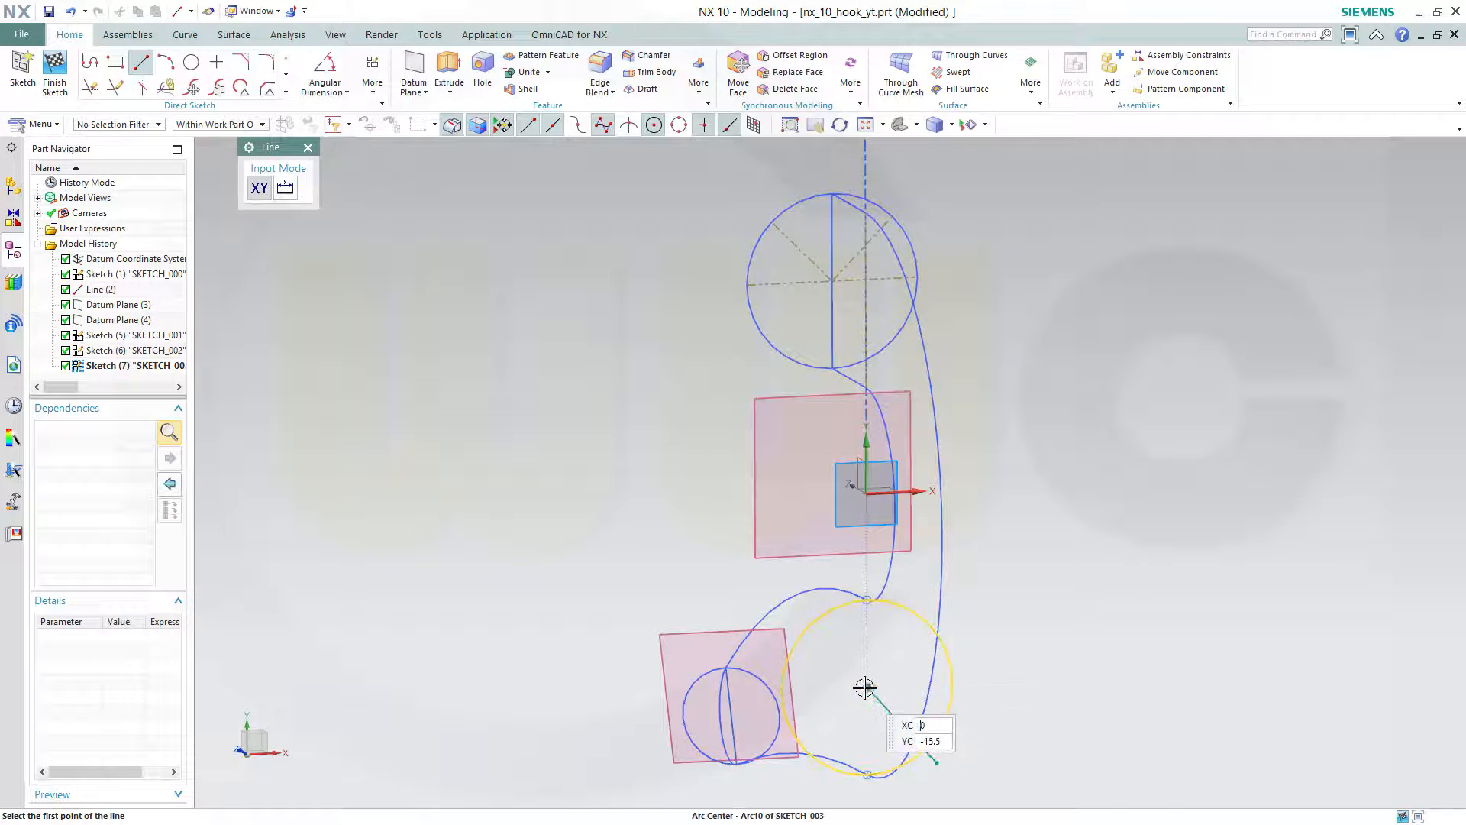
click(868, 686)
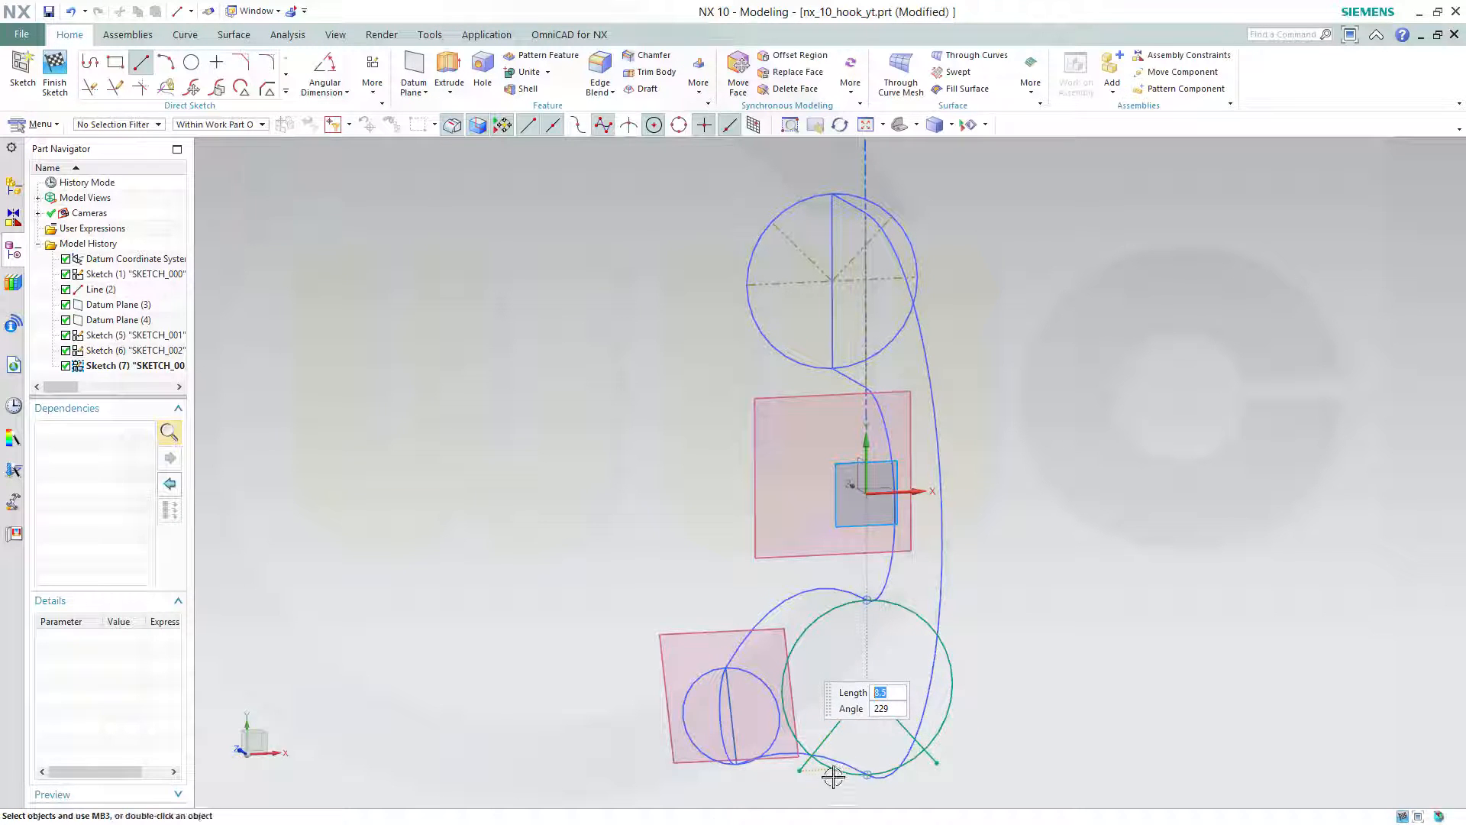
click(799, 770)
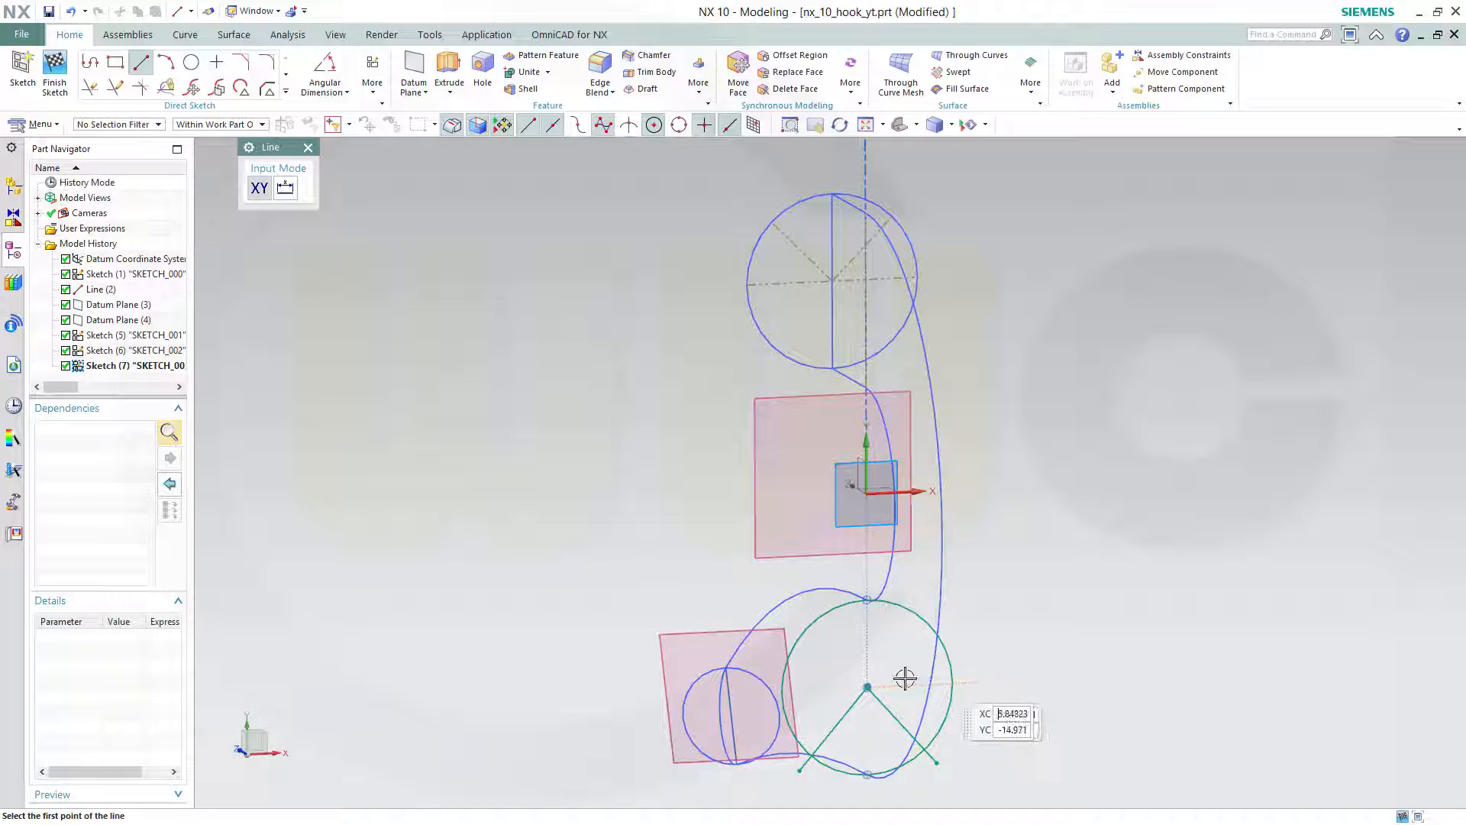
click(869, 686)
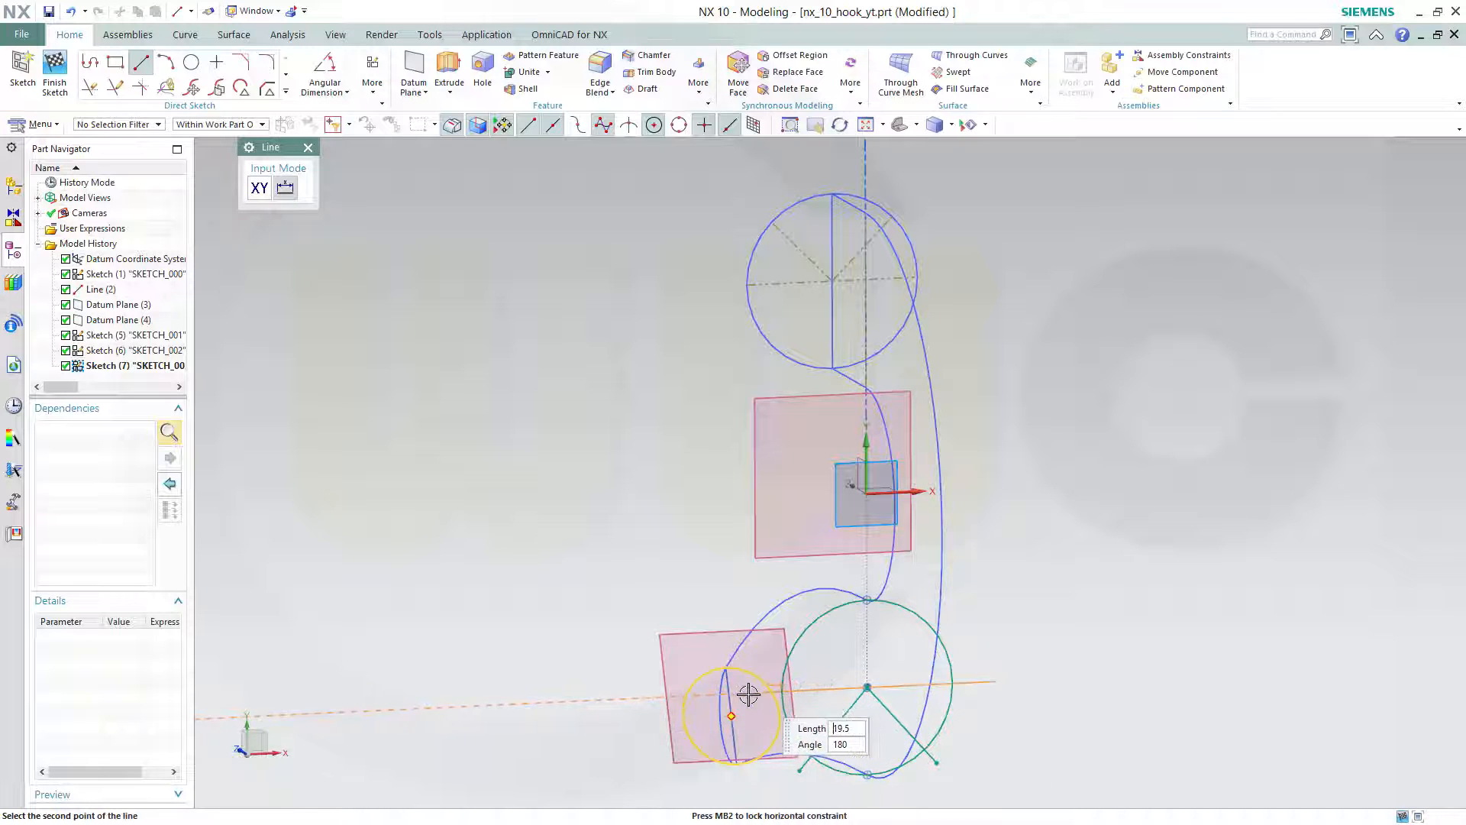
click(624, 698)
key(Escape)
Pull the horizontal line off the circle's centre and constrain it to pass through the centre point with Point on Curve.
scroll(978, 727, up, 2)
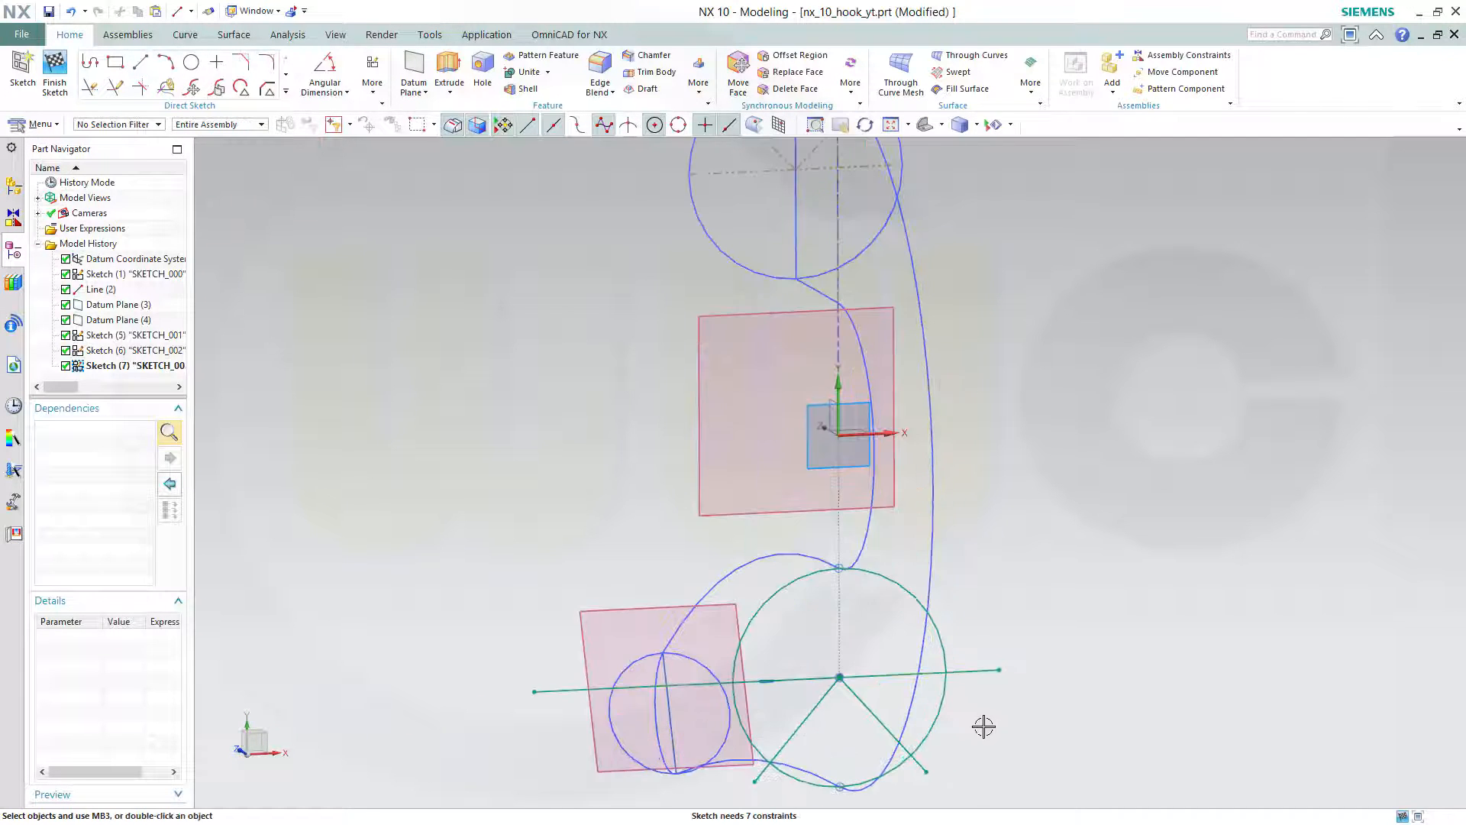
middle_drag(1001, 735, 901, 671)
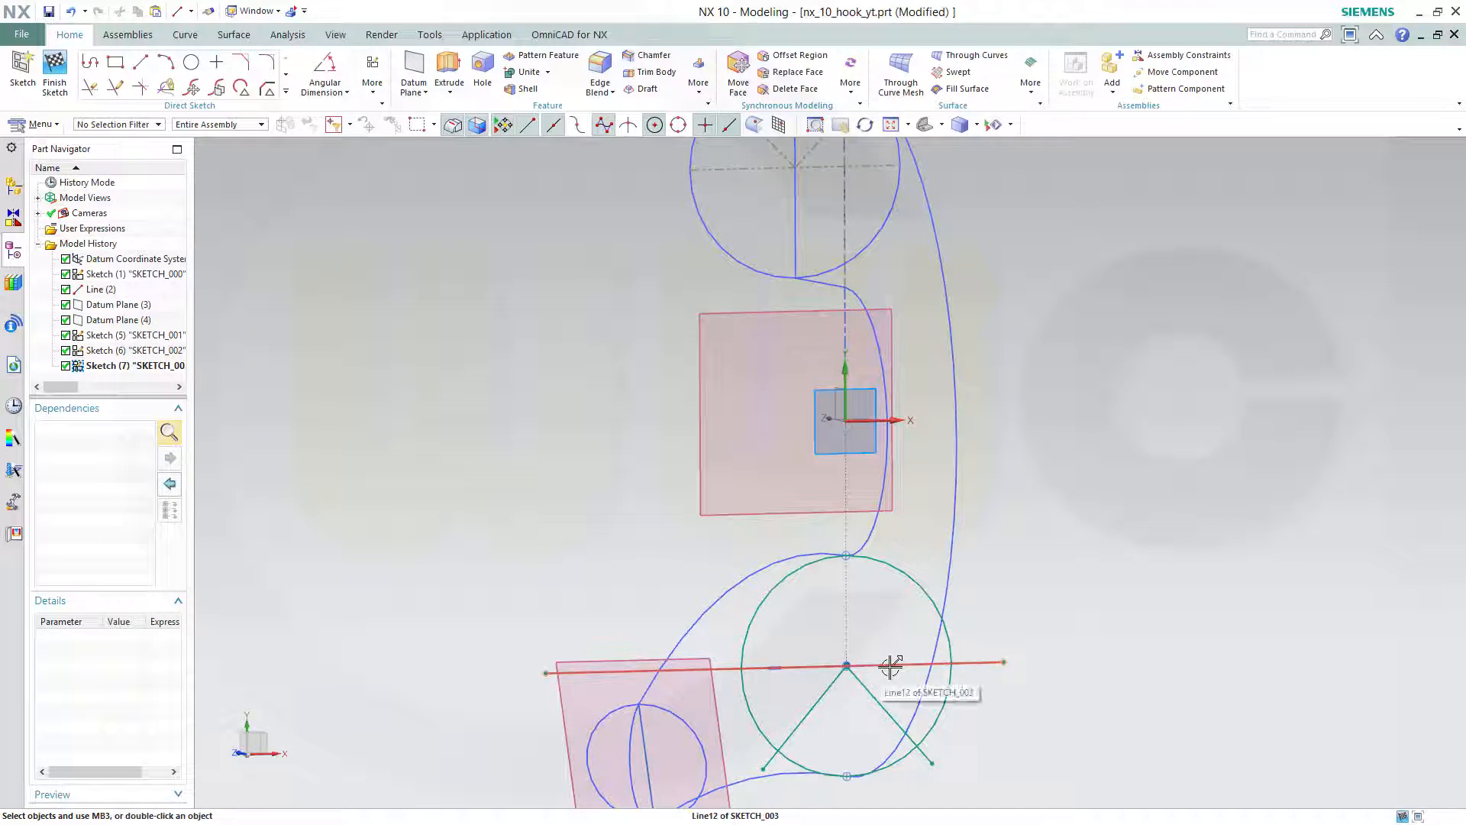
drag(889, 656, 889, 629)
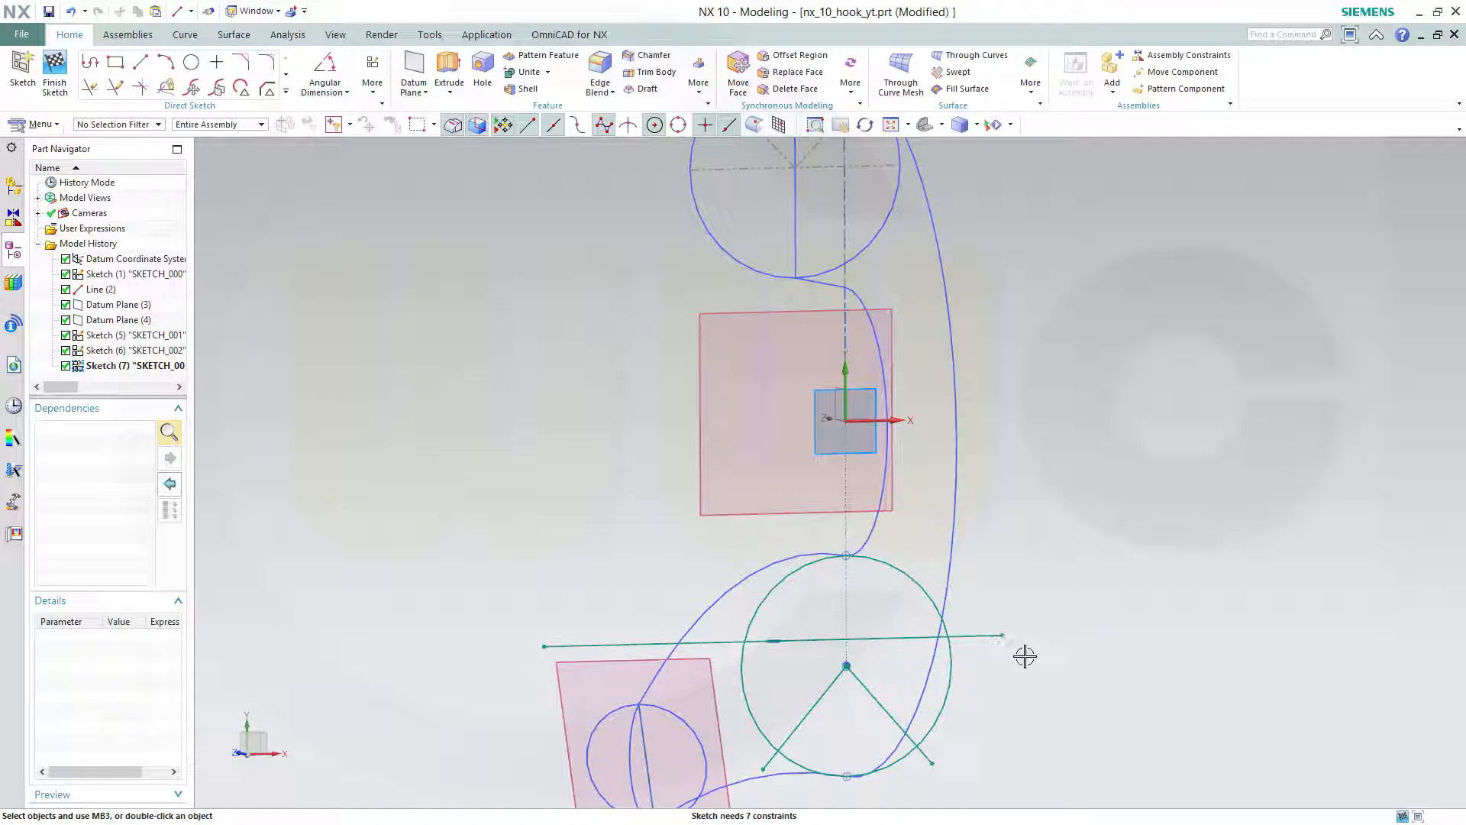
click(879, 640)
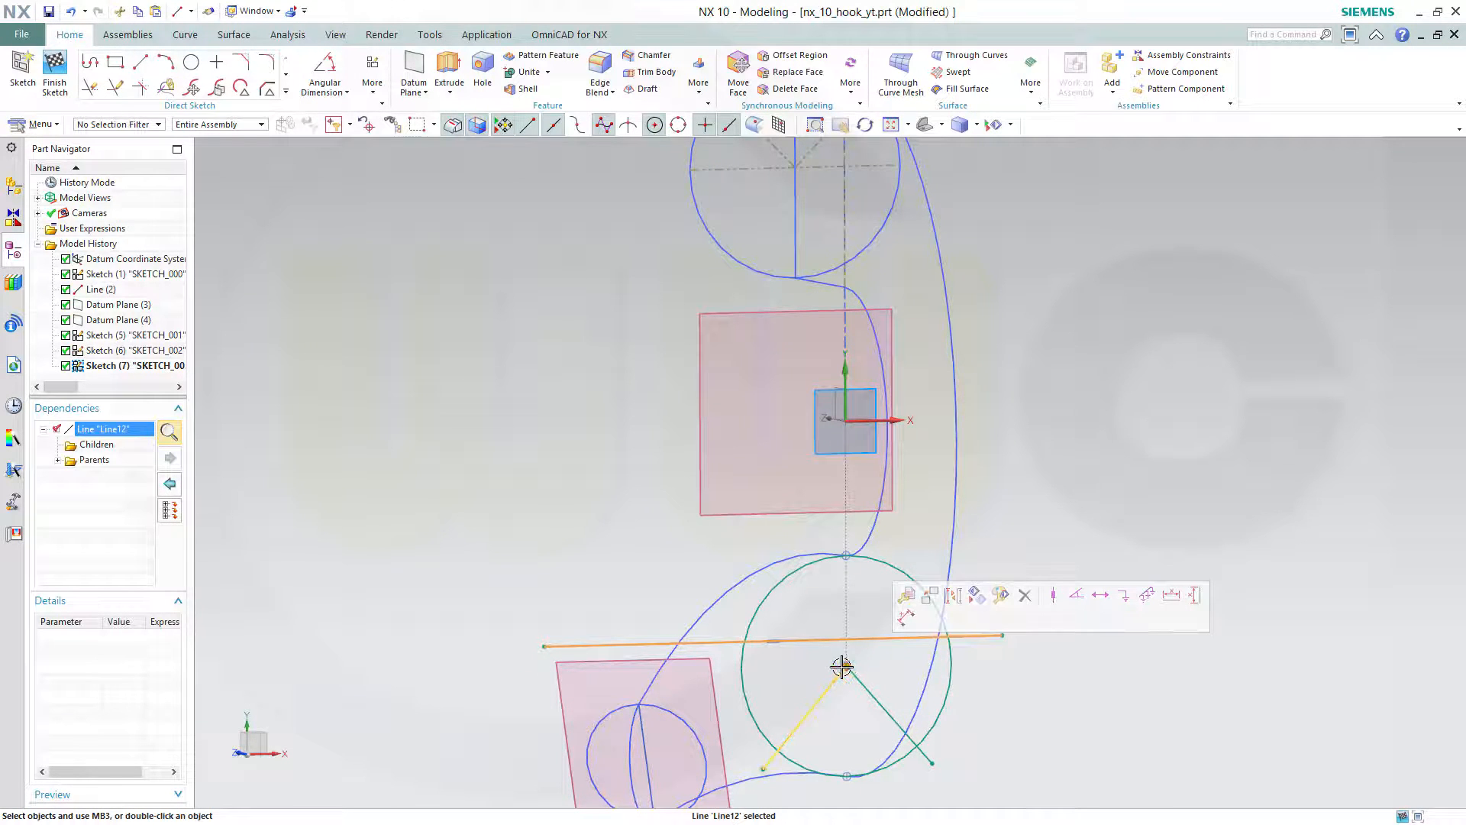
click(846, 667)
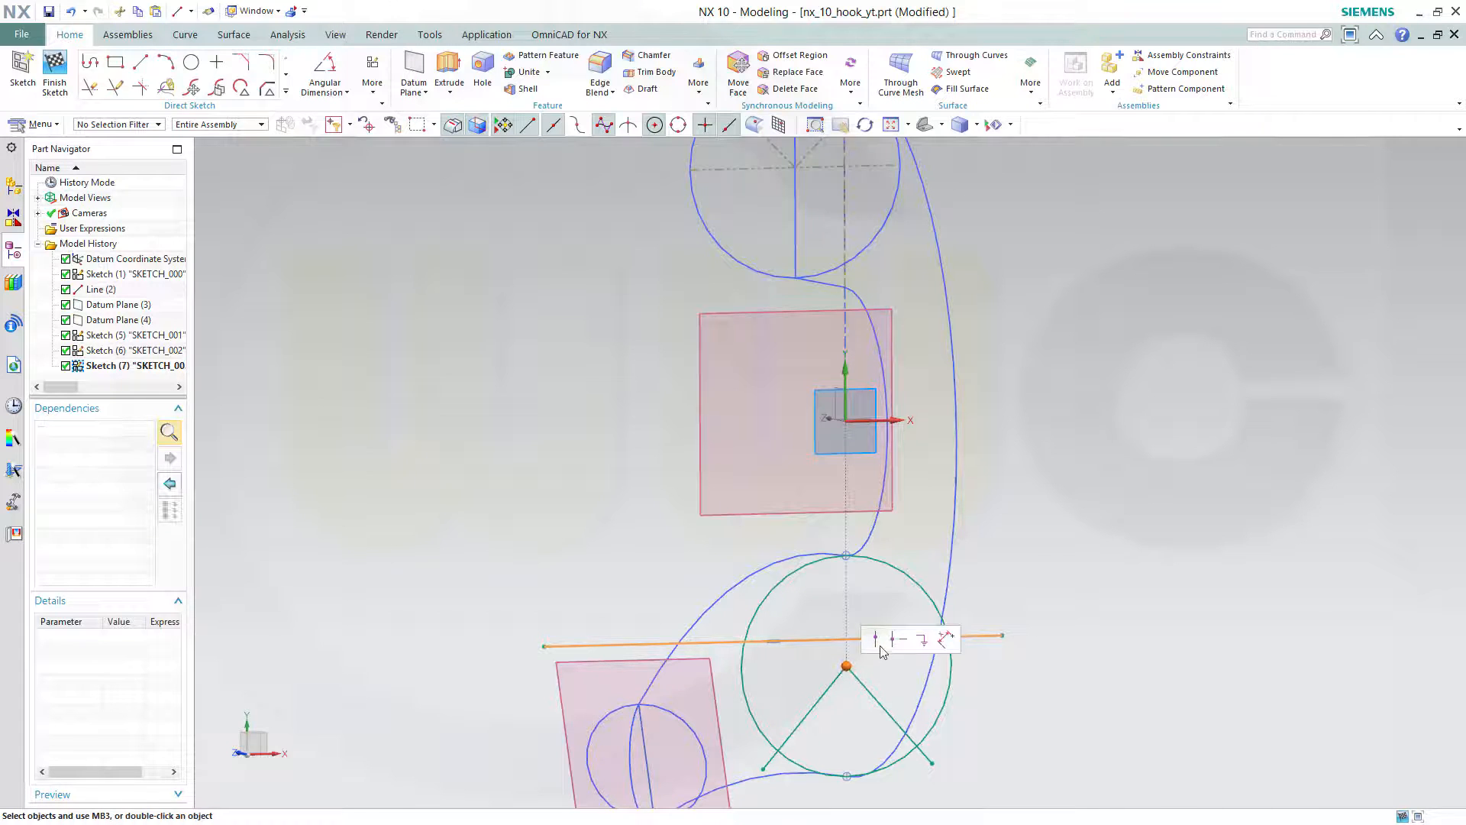
click(877, 639)
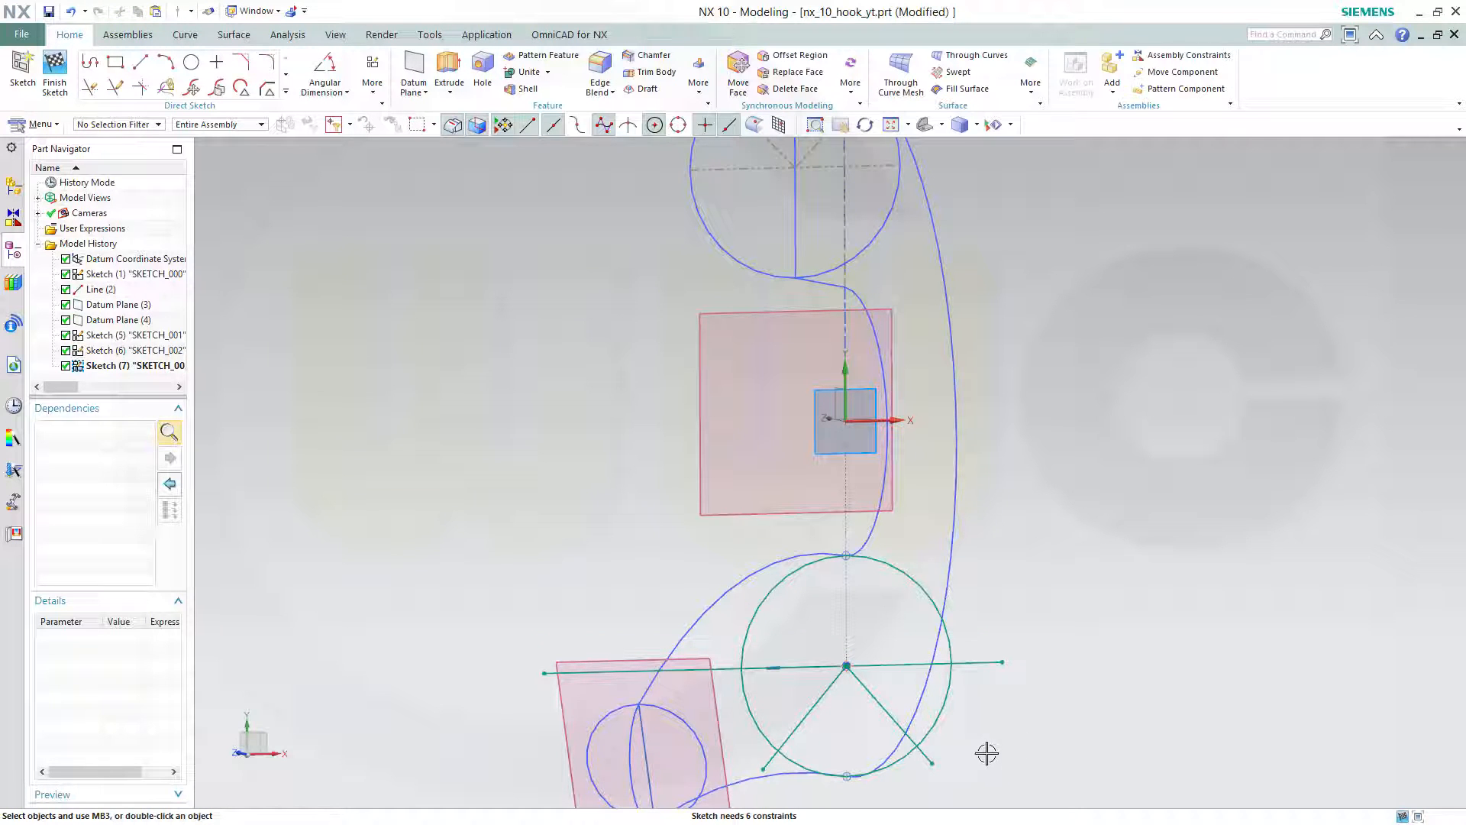
Trim the ends of the horizontal line and both oblique lines that extend outside the circle using Quick Trim.
click(89, 87)
click(981, 662)
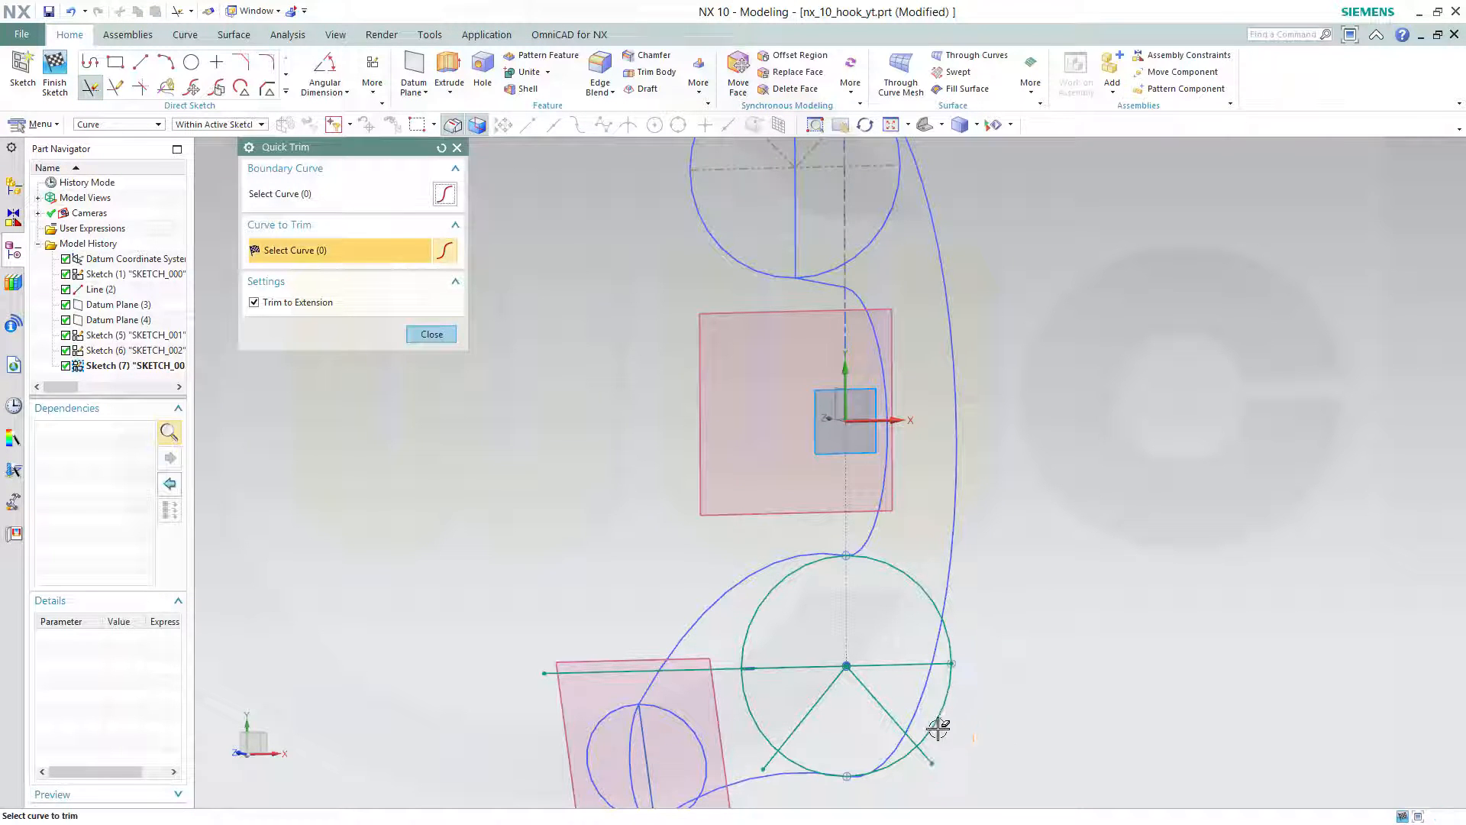
click(926, 757)
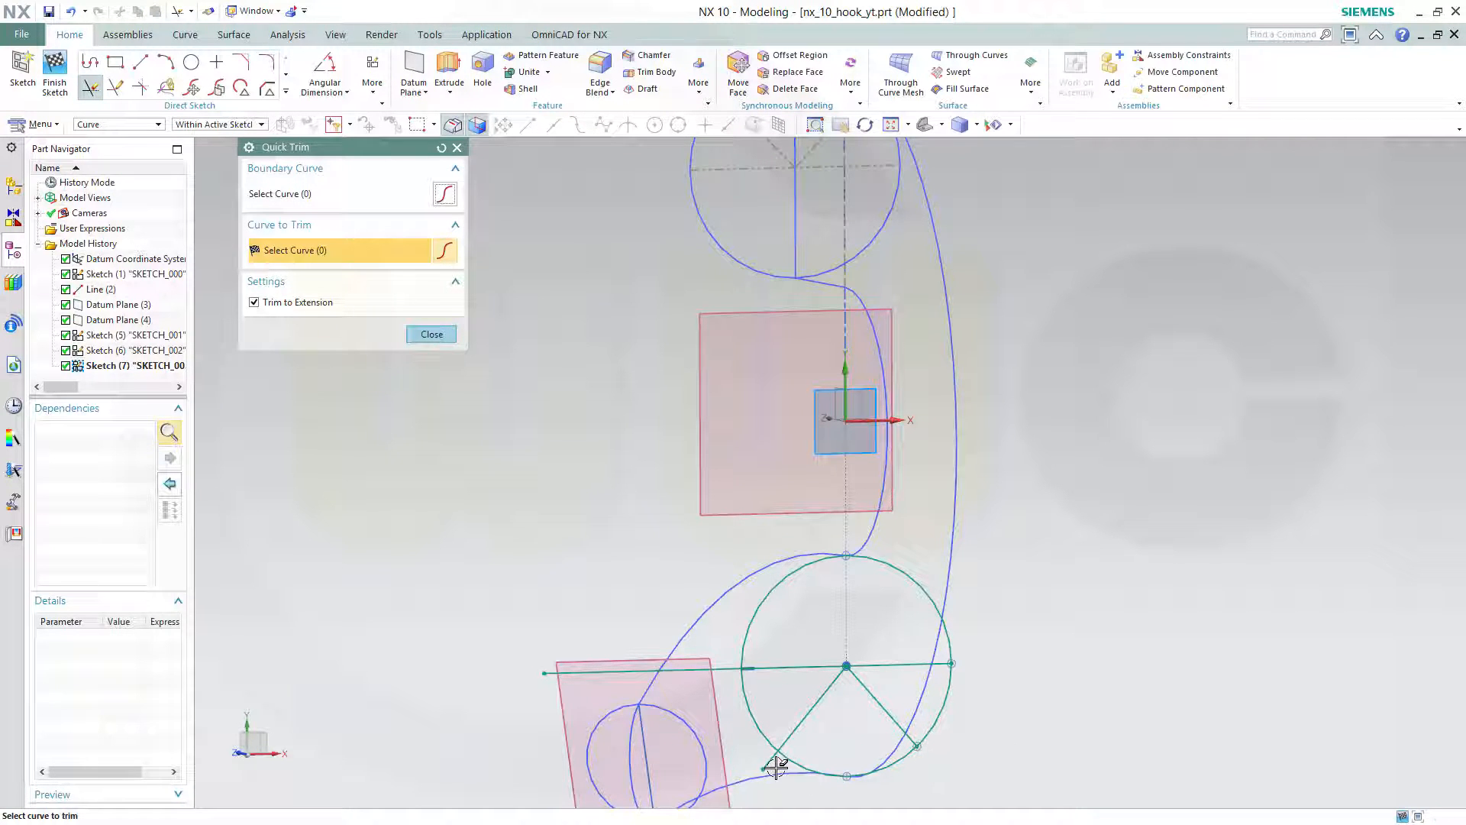
click(774, 764)
click(724, 666)
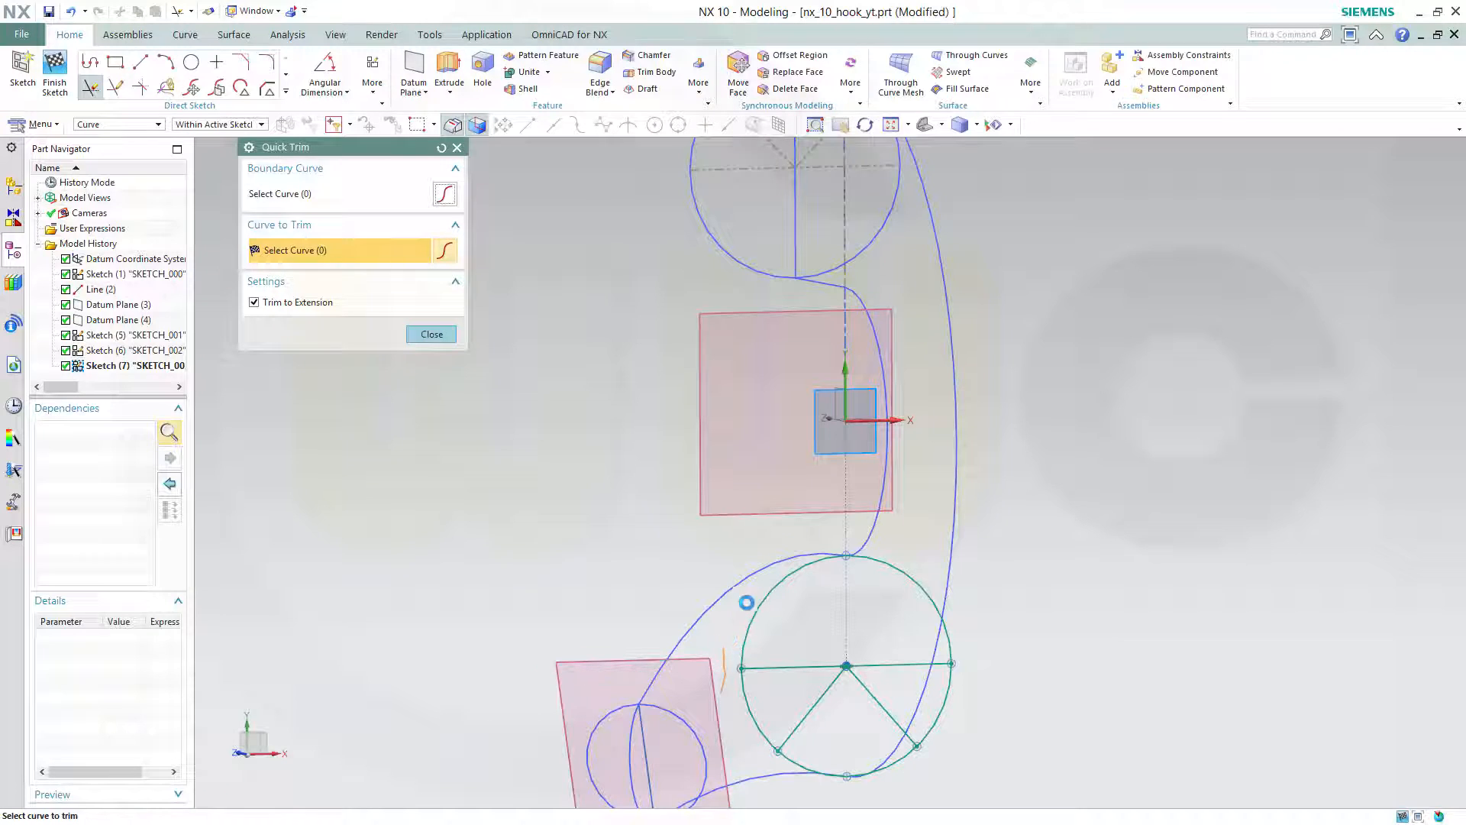
key(Escape)
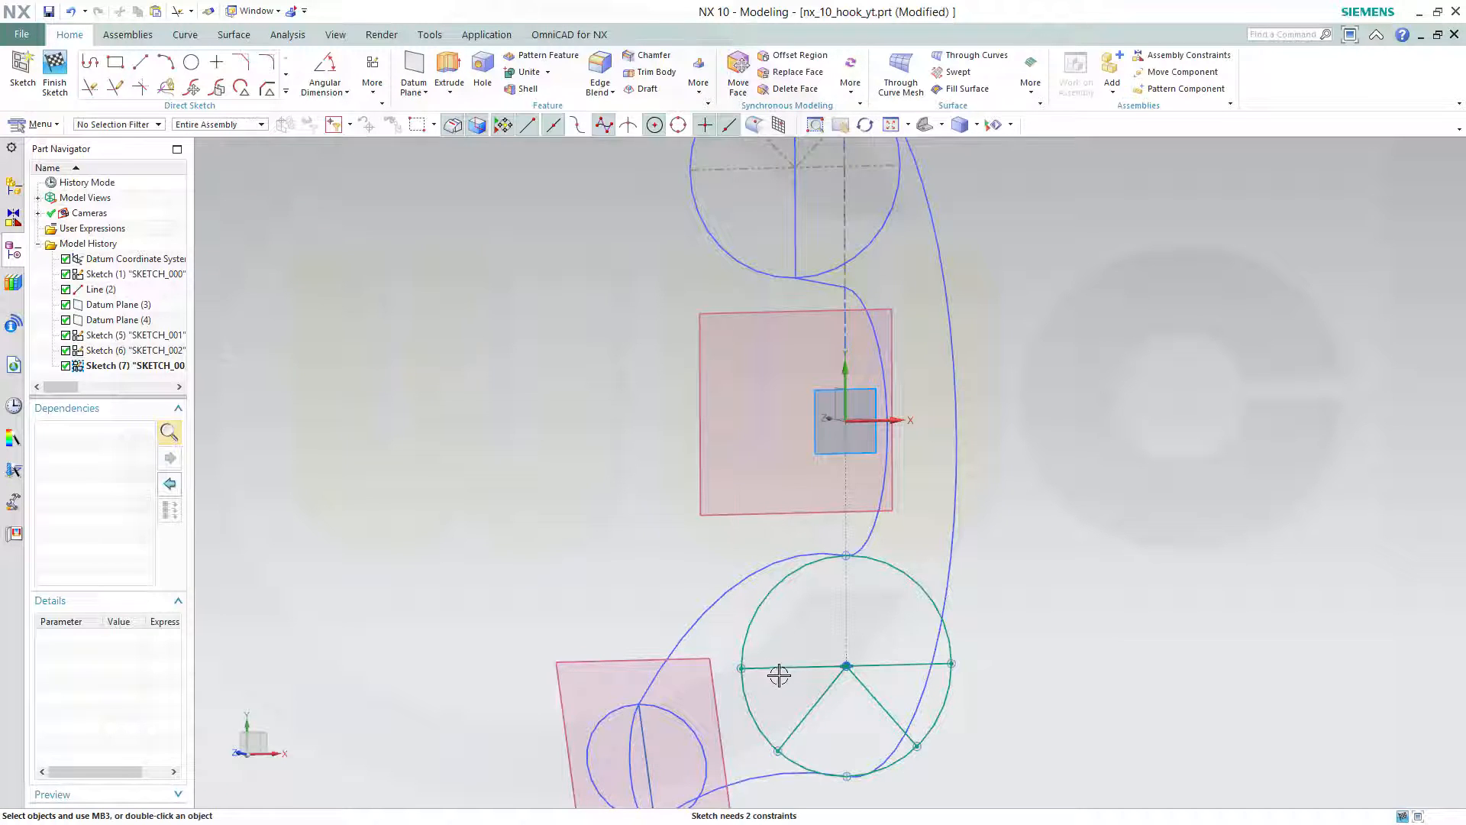
Convert the horizontal line and both oblique lines inside the circle to reference lines.
click(790, 669)
click(800, 712)
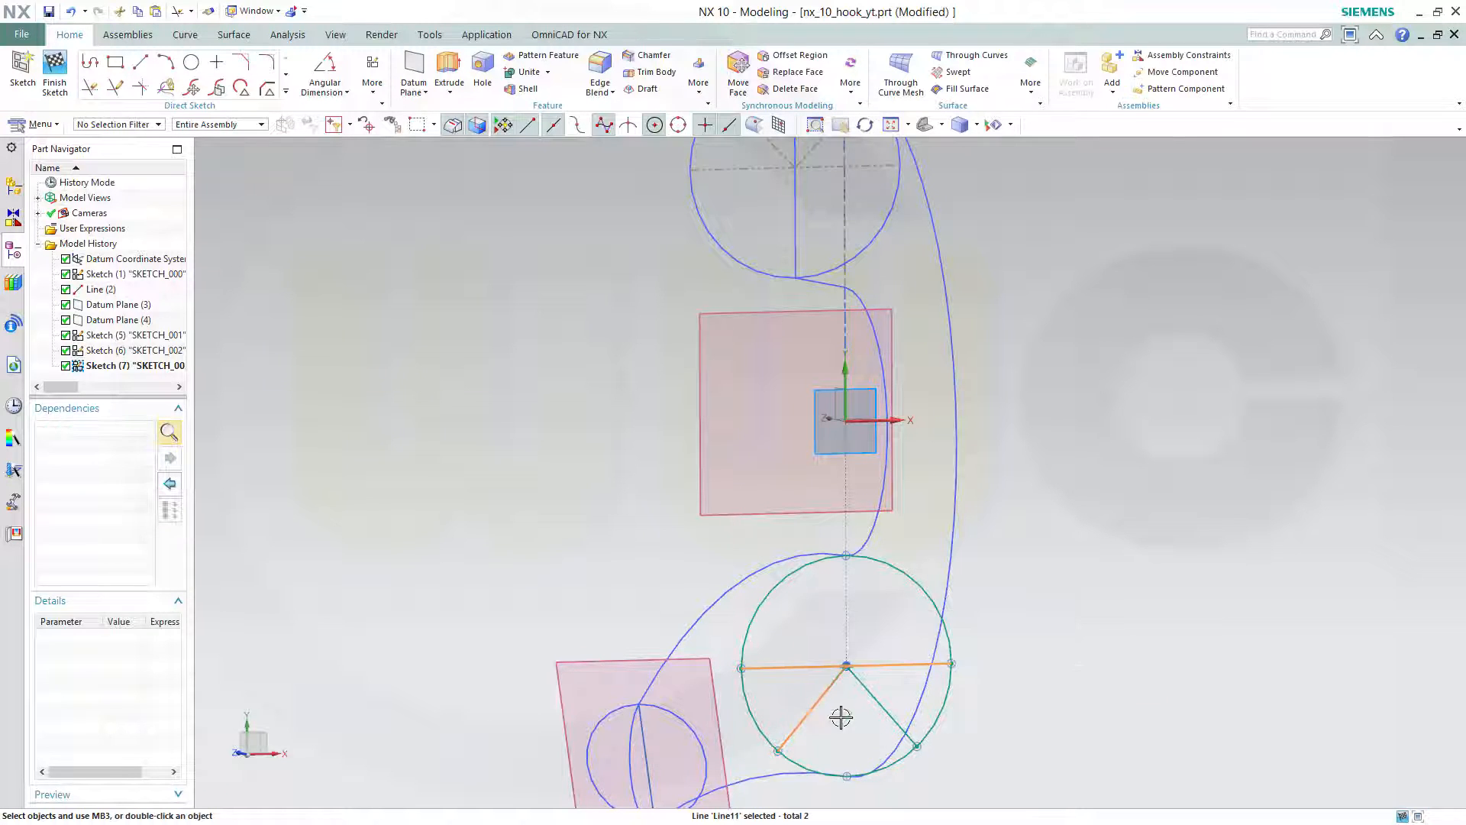
click(896, 699)
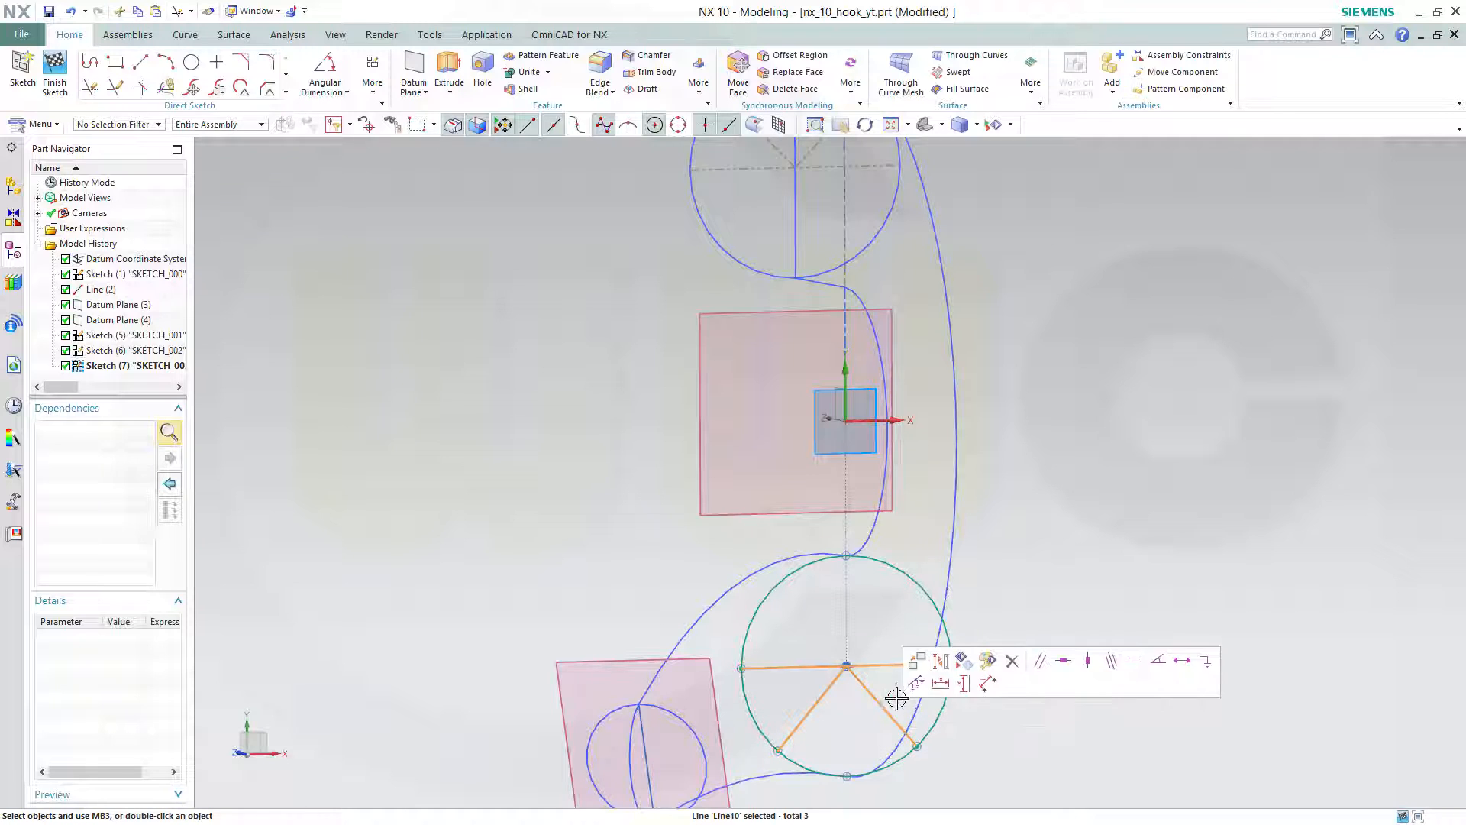
click(941, 662)
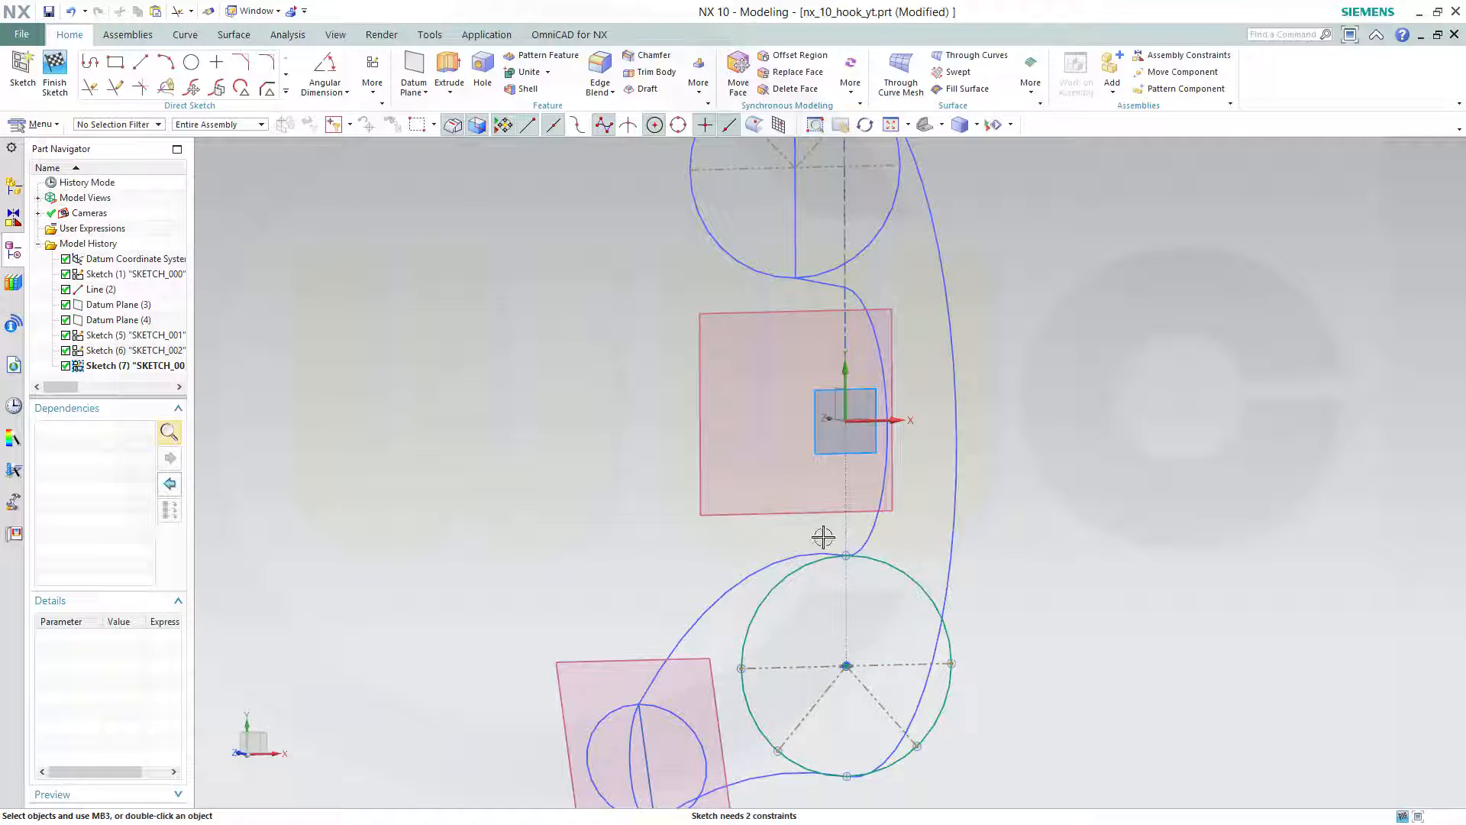
Add angular dimensions of 45° between the left oblique line and the horizontal line, and 90° between the two oblique lines.
click(802, 709)
click(788, 669)
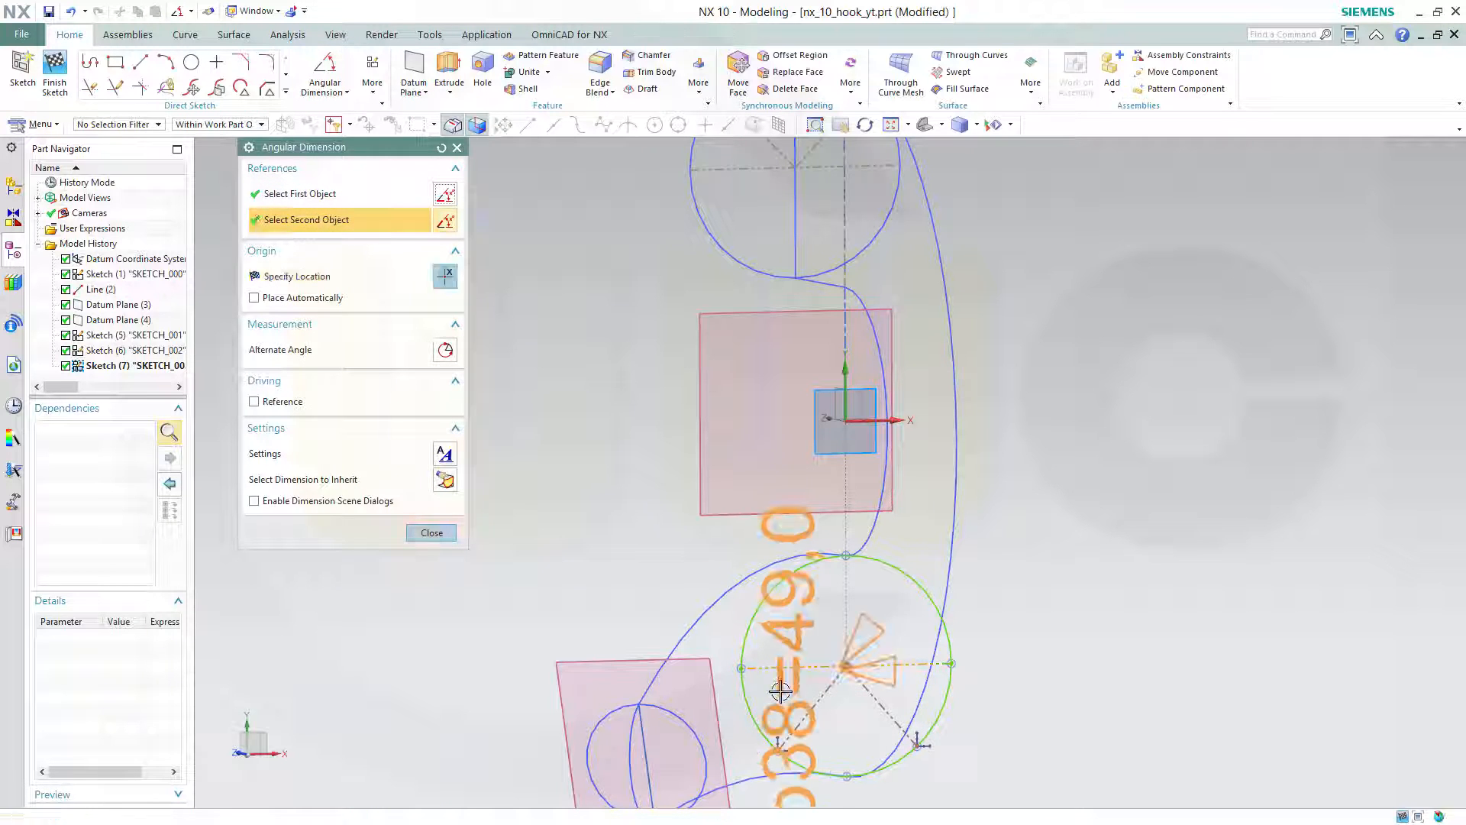
click(779, 693)
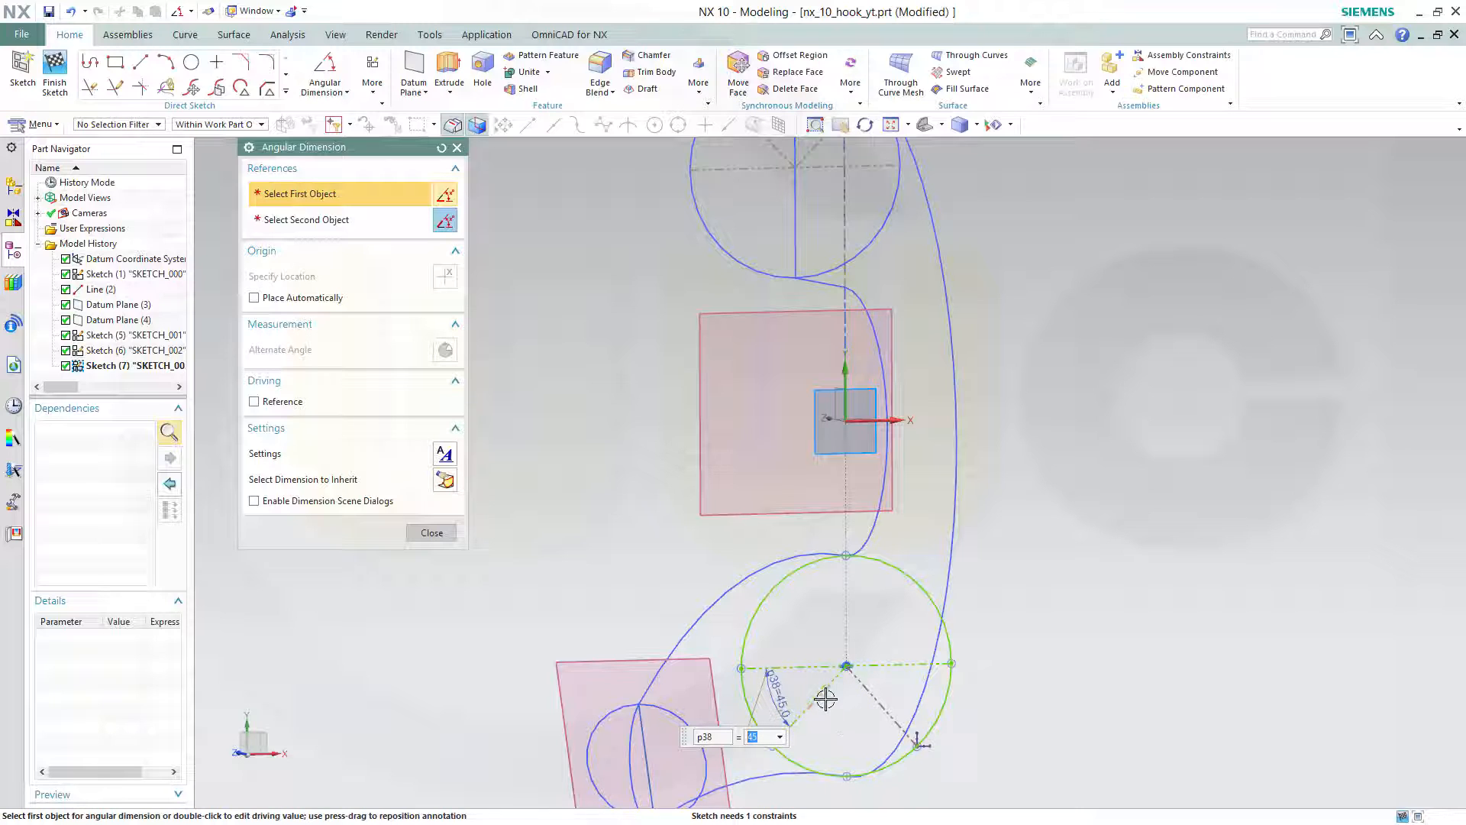
click(825, 699)
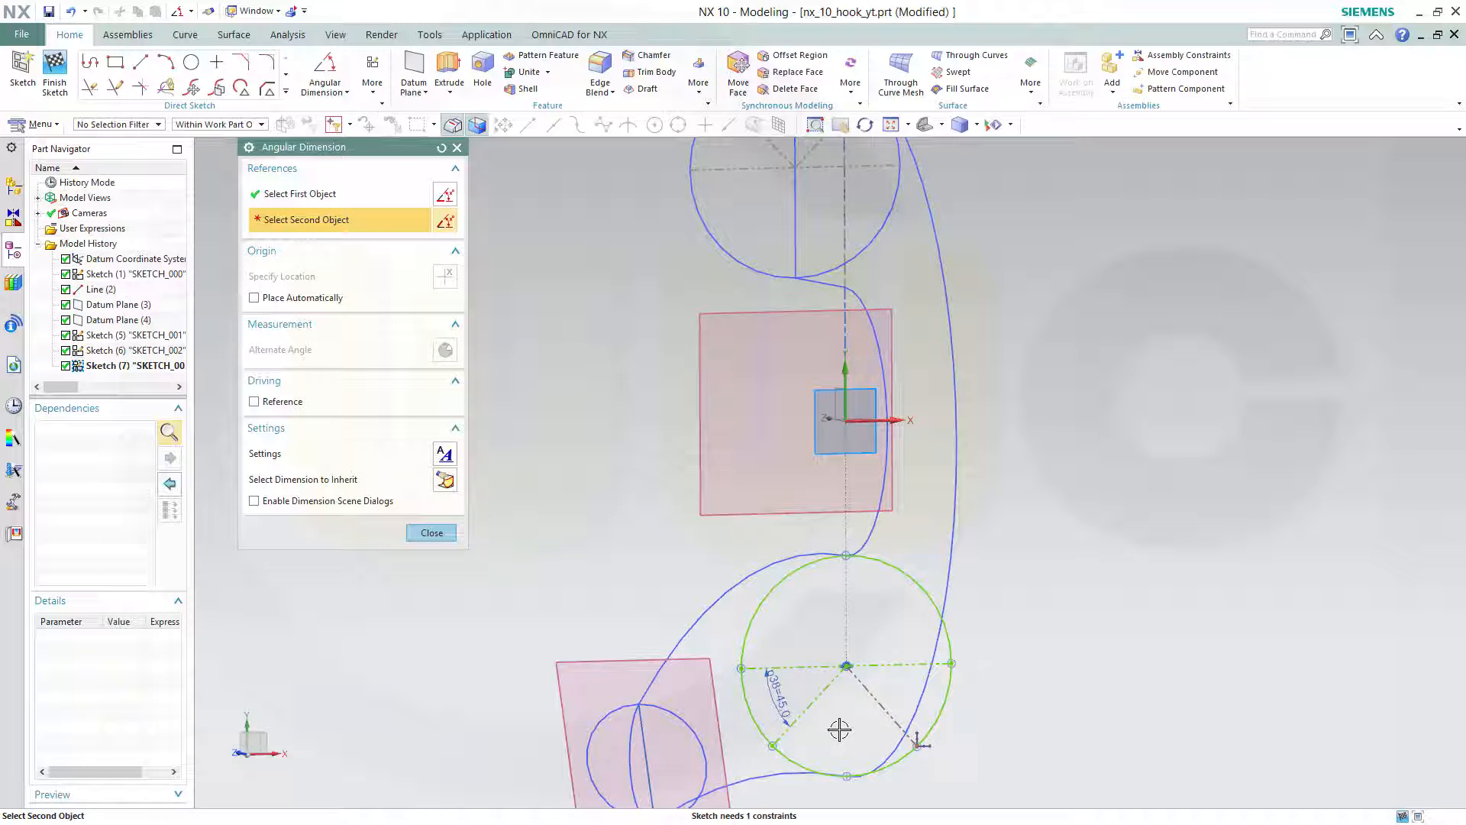
click(873, 699)
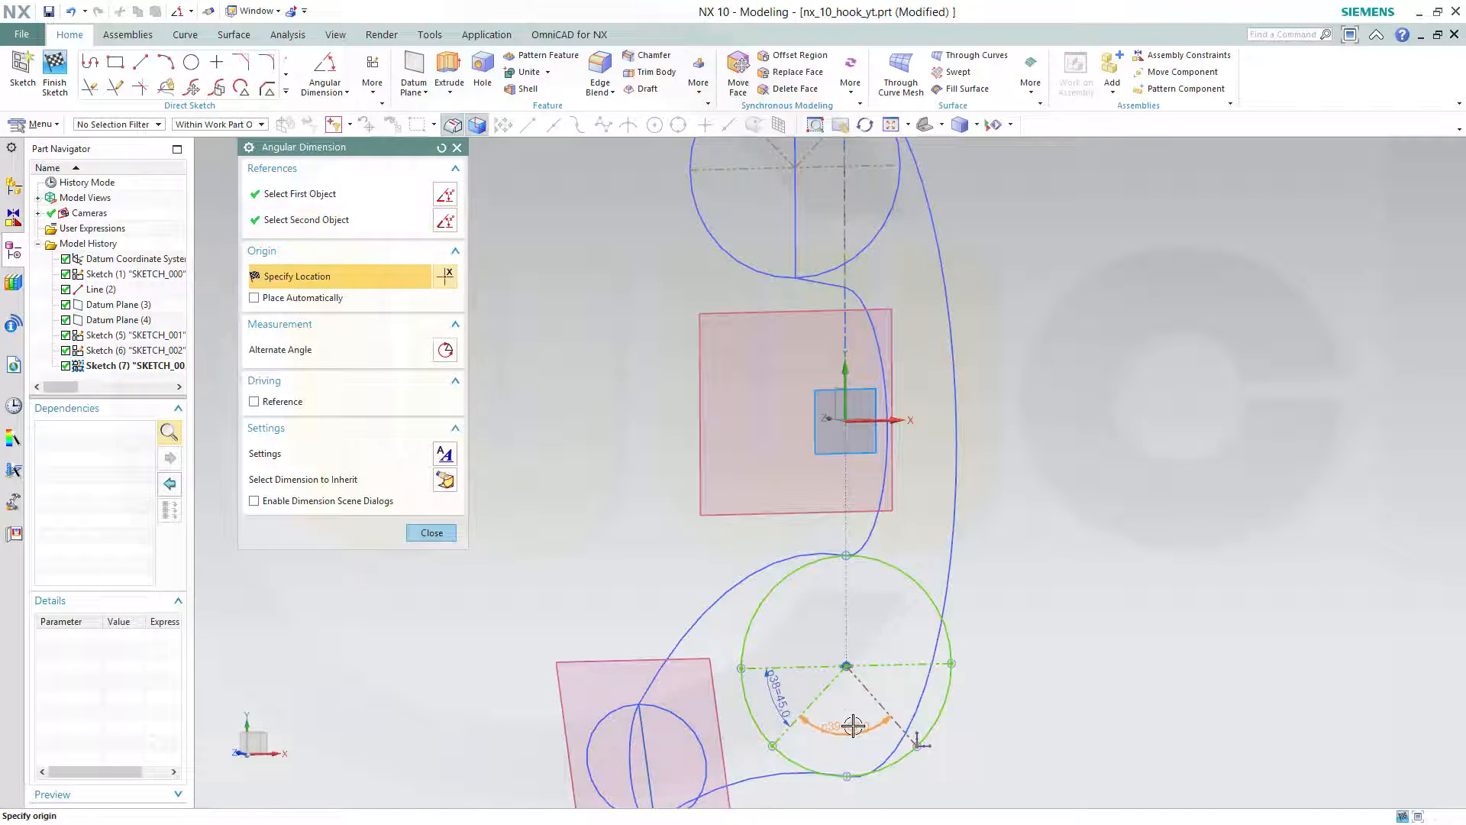
click(853, 726)
text(90)
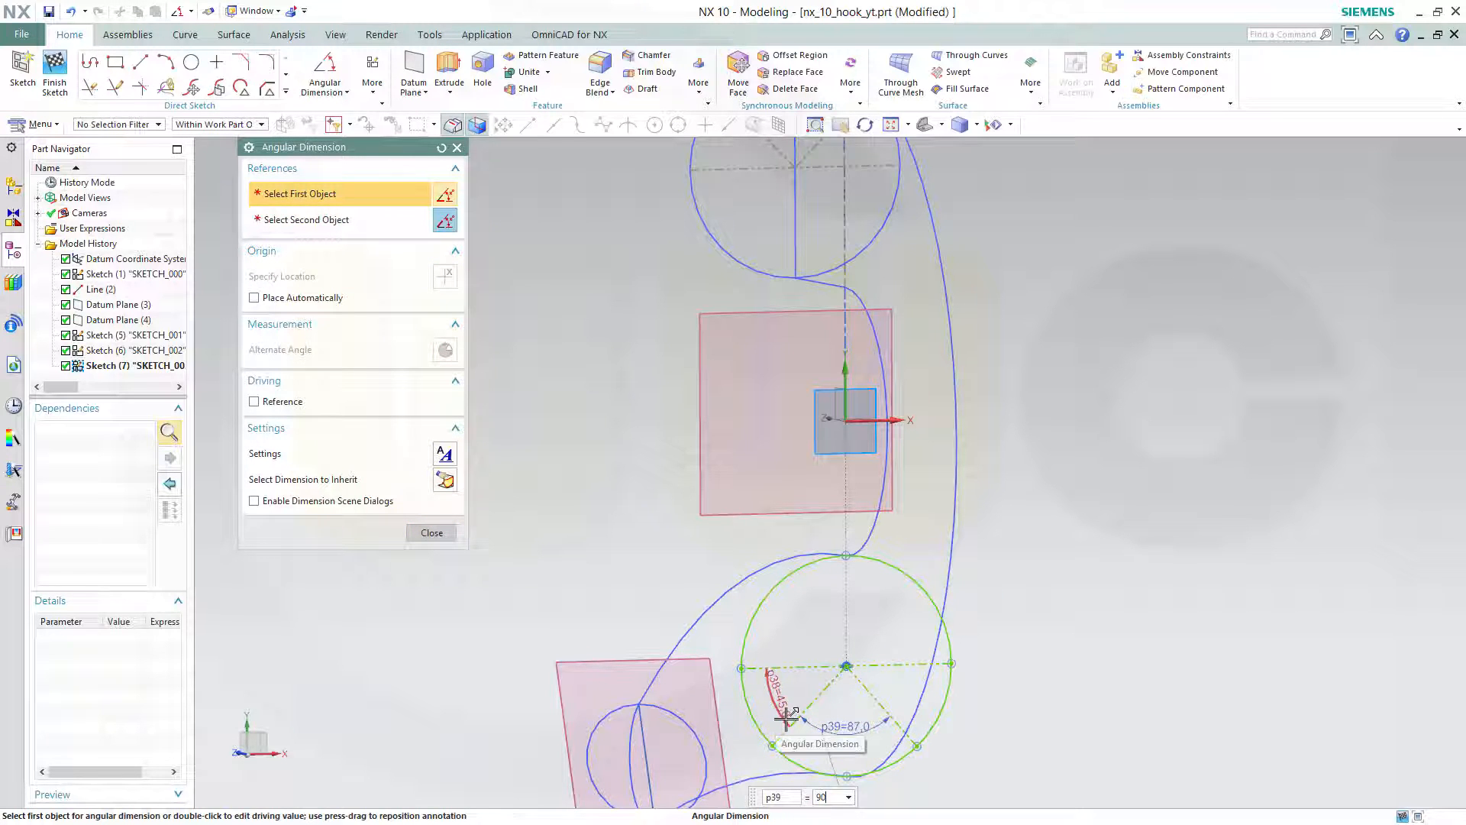
key(Return)
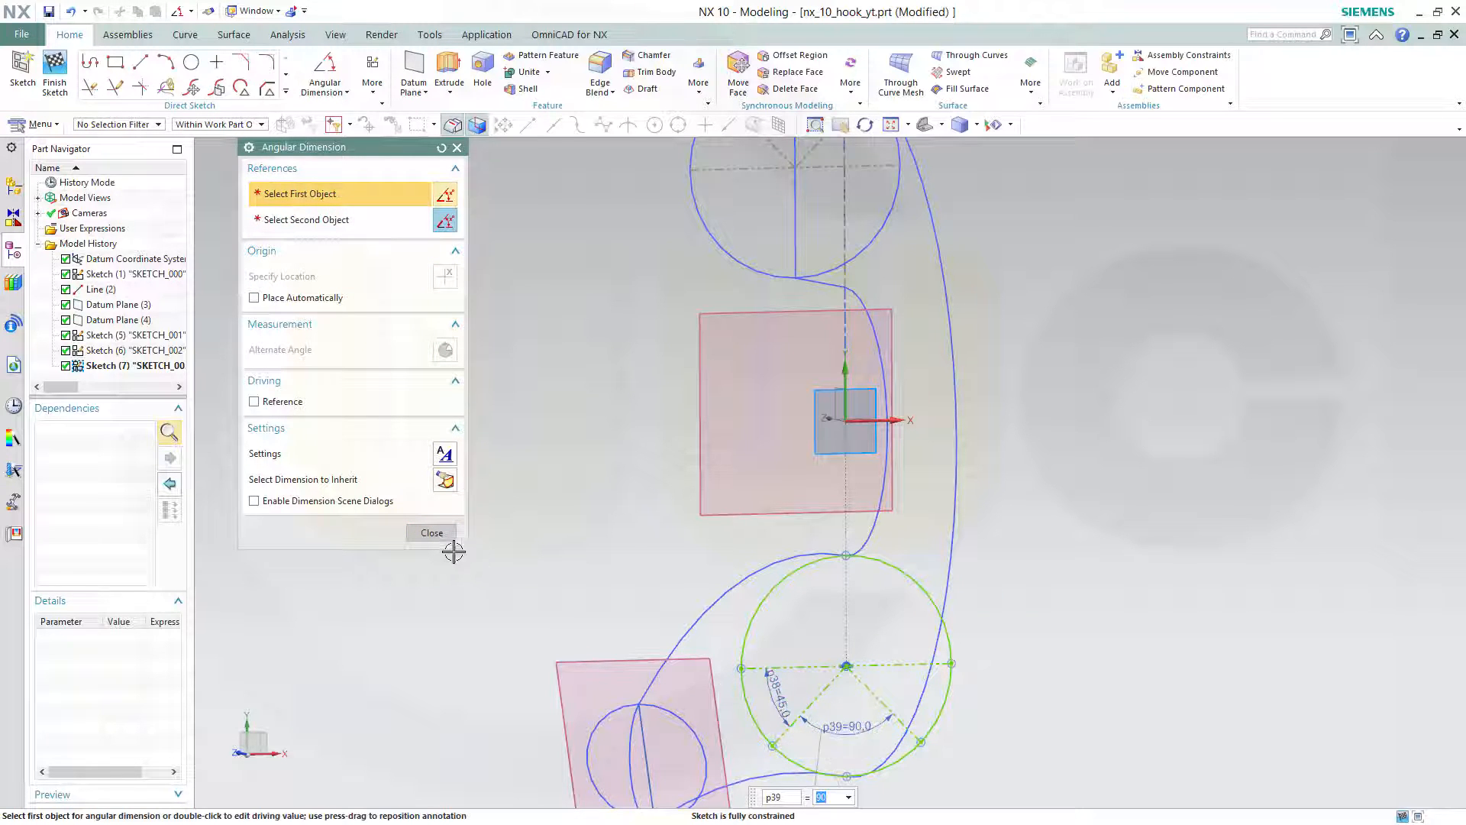
click(431, 533)
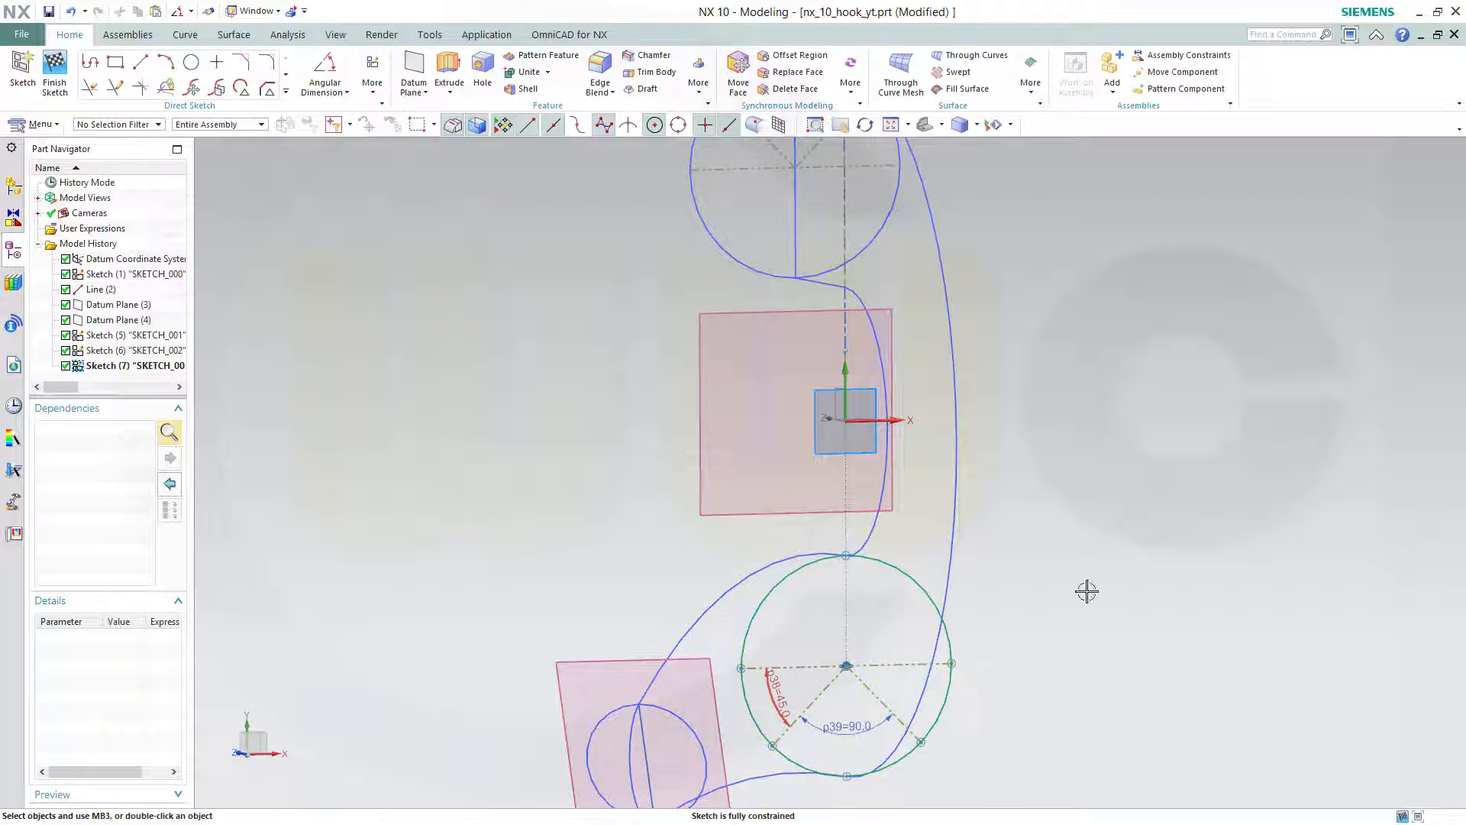
Constrain the circle's horizontal reference line parallel to the sketch's horizontal axis.
click(886, 664)
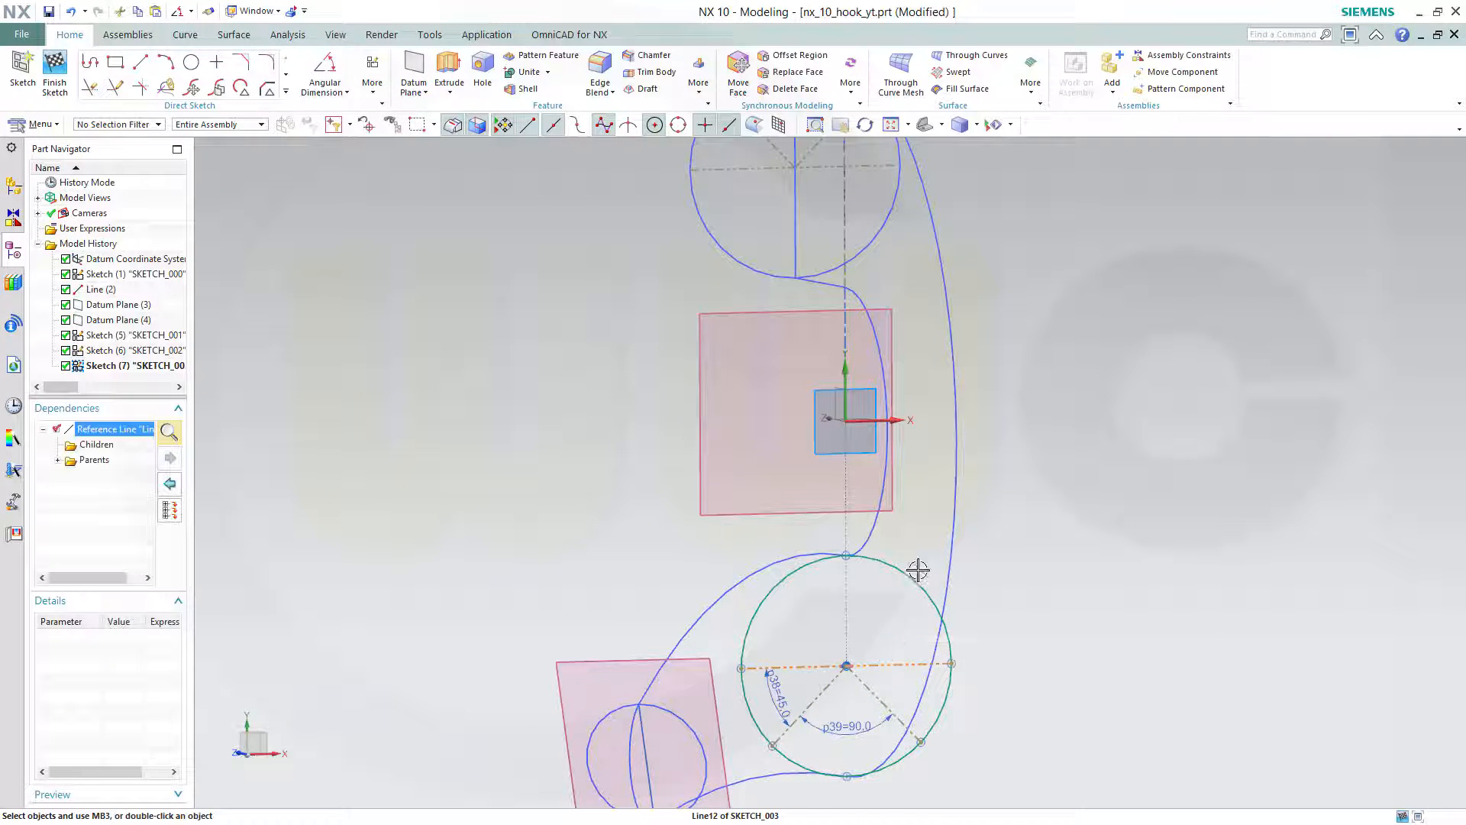
click(864, 419)
click(932, 461)
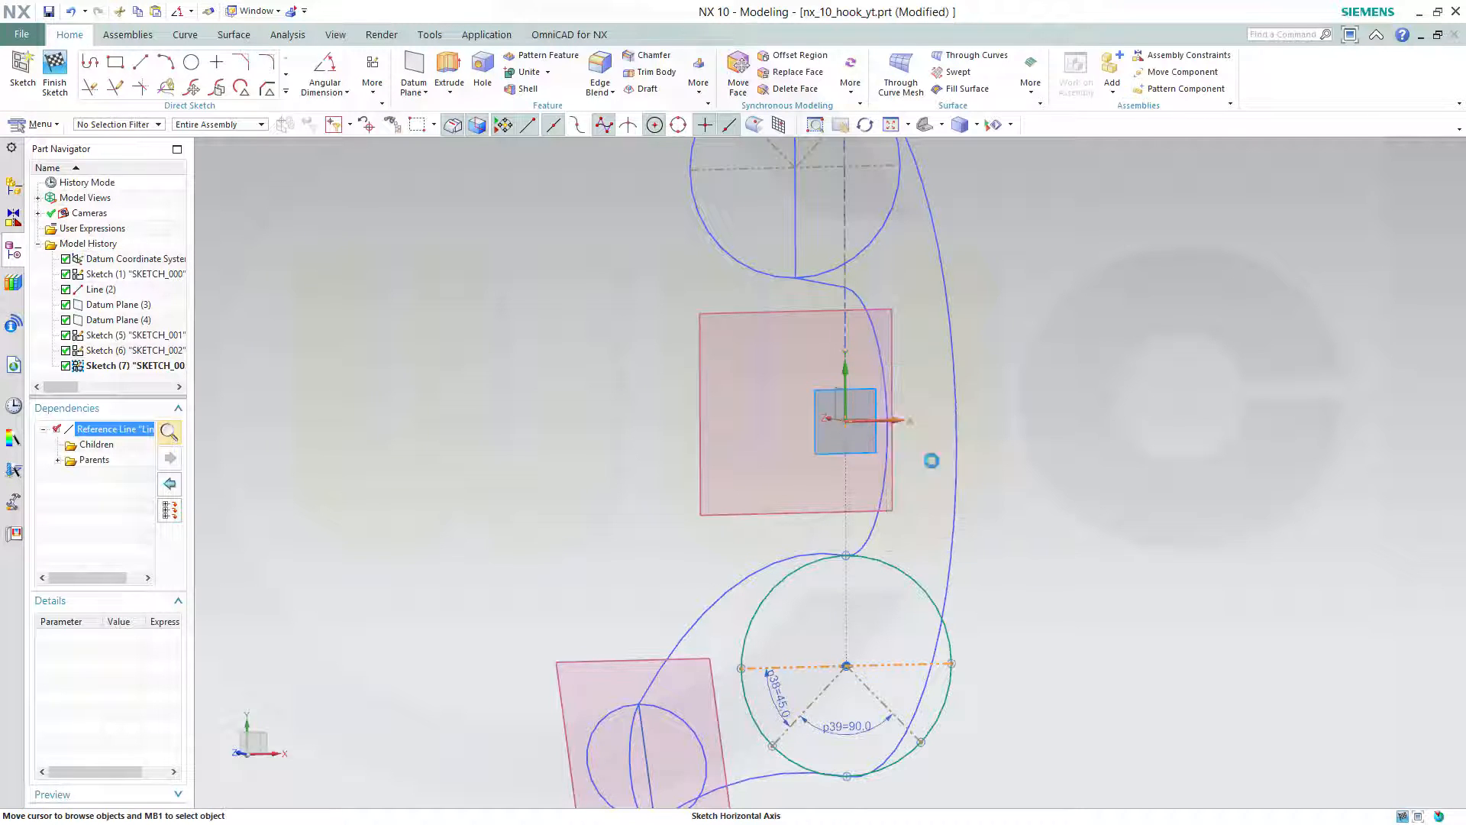
click(1062, 436)
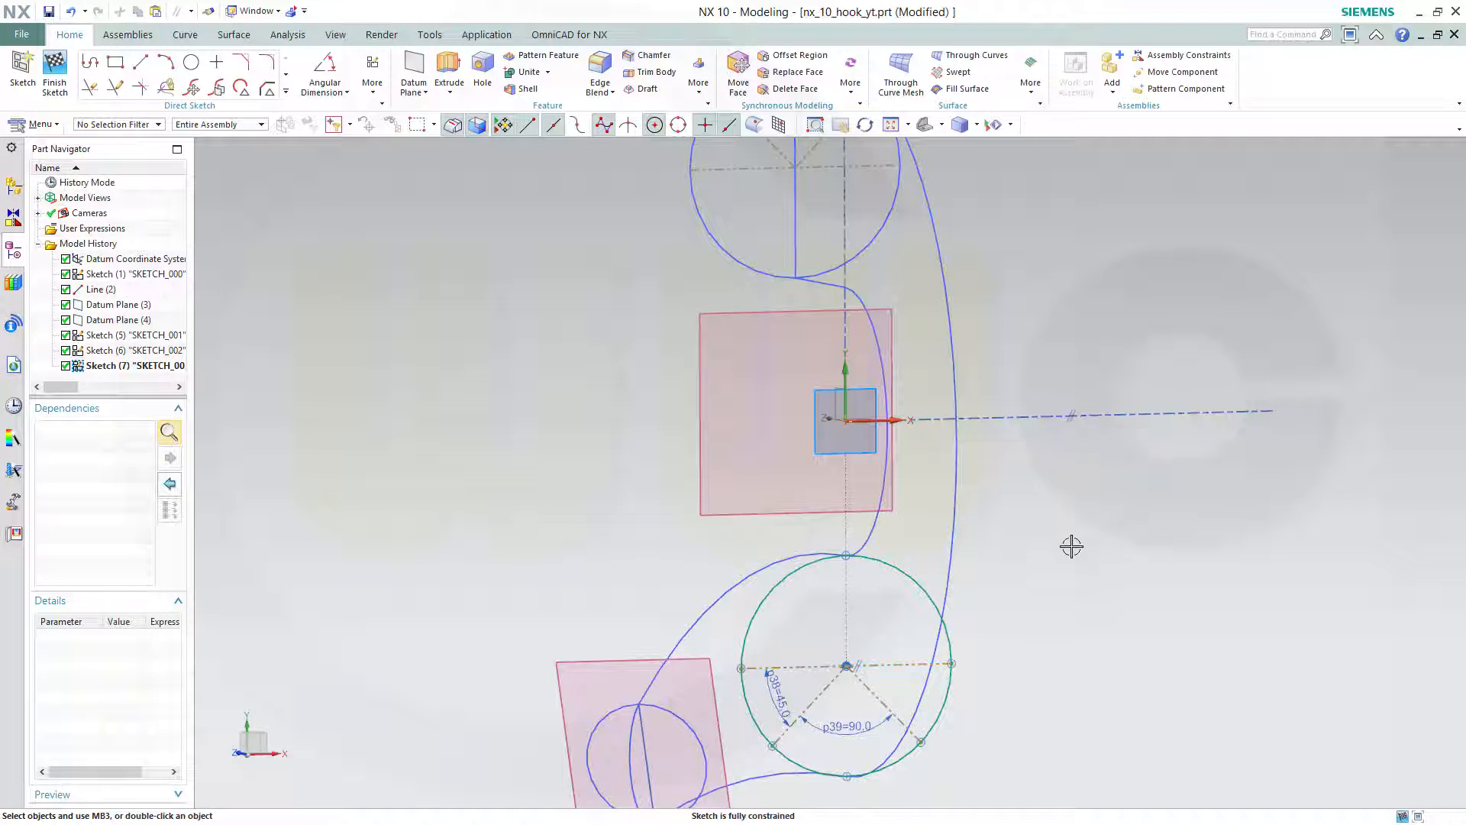
Finish the bend cross-section sketch and start a new sketch on the XZ plane of the datum coordinate system.
click(65, 91)
mouse_move(1018, 697)
middle_down()
mouse_move(850, 583)
mouse_move(802, 583)
mouse_move(828, 640)
mouse_move(811, 701)
mouse_move(752, 714)
mouse_move(743, 735)
mouse_move(767, 756)
mouse_move(779, 736)
middle_up()
scroll(810, 701, down, 5)
scroll(775, 759, up, 3)
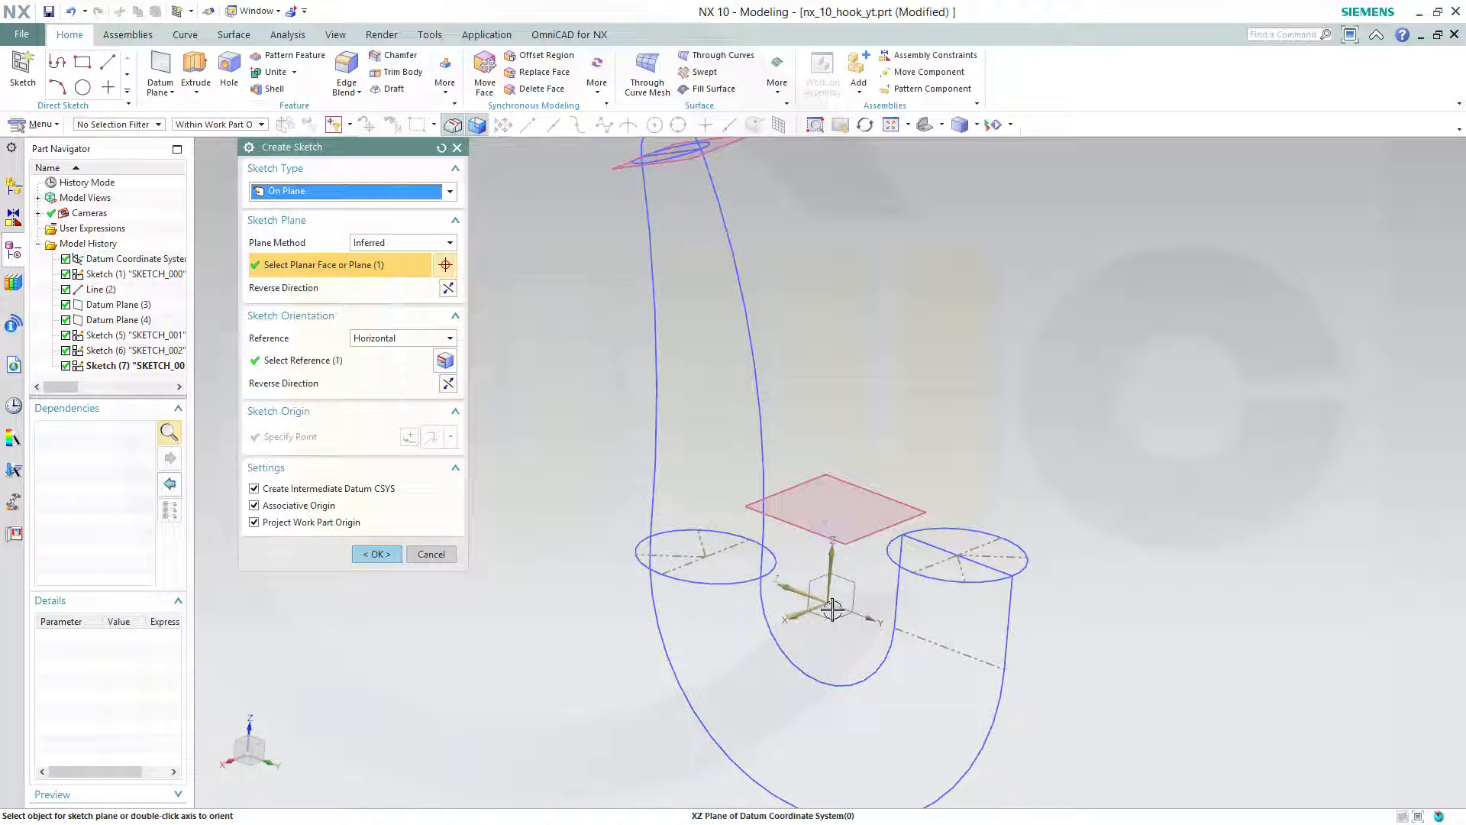
click(376, 554)
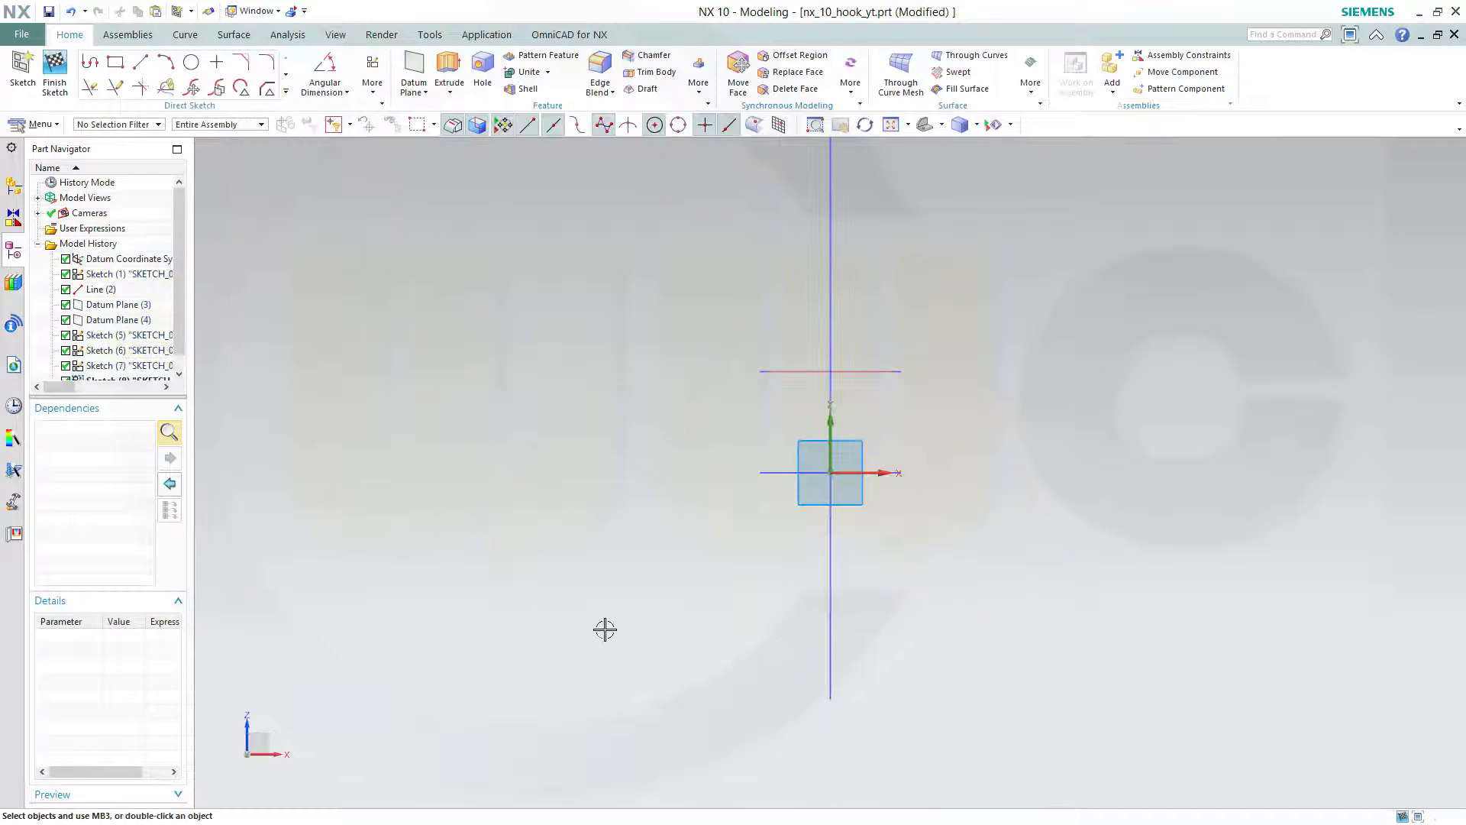
Sketch four circles below the origin, an upper pair about 3.8 in diameter and a smaller lower pair, one on each side of the vertical axis.
click(192, 65)
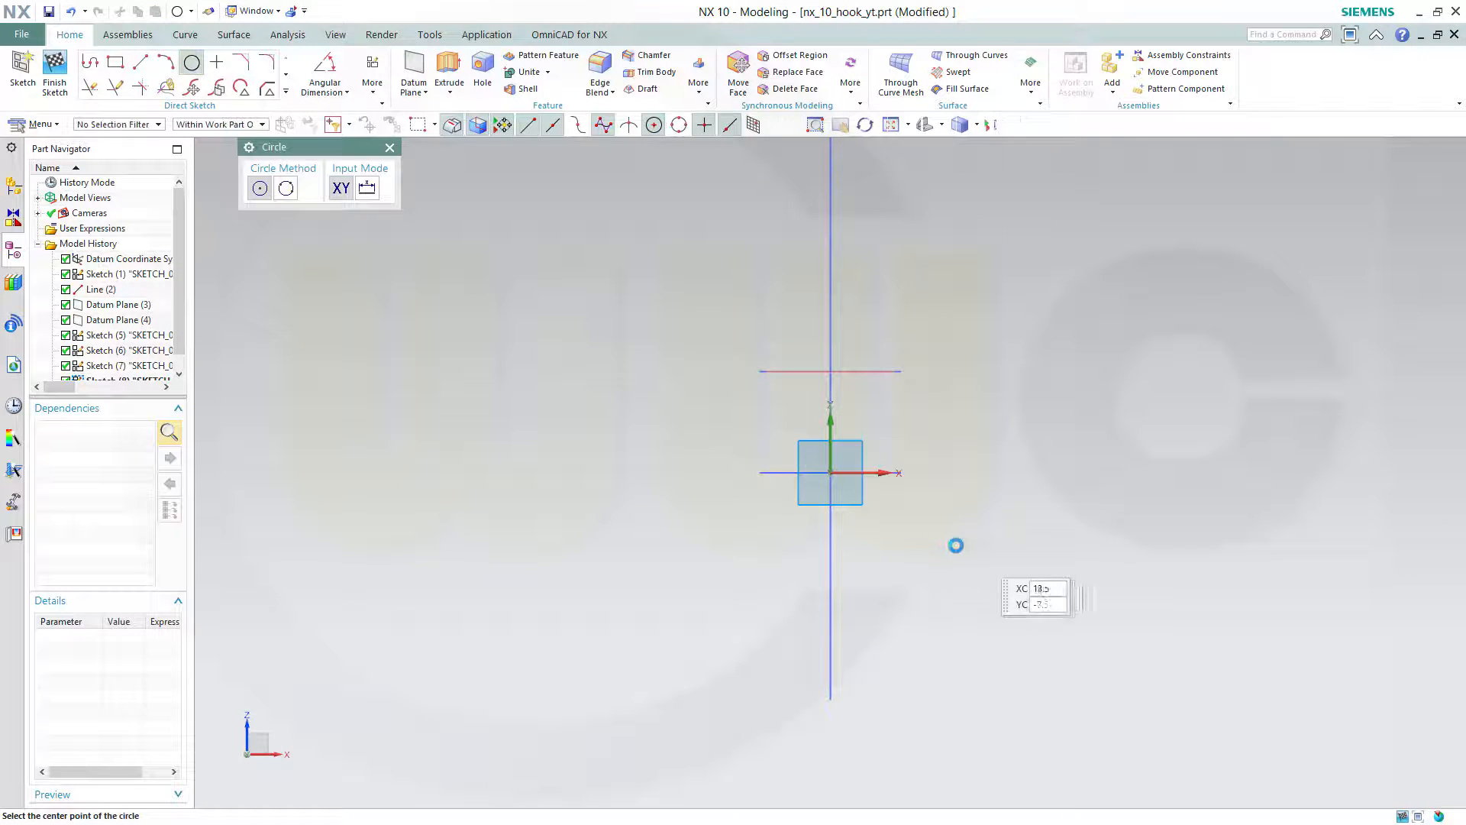
click(909, 550)
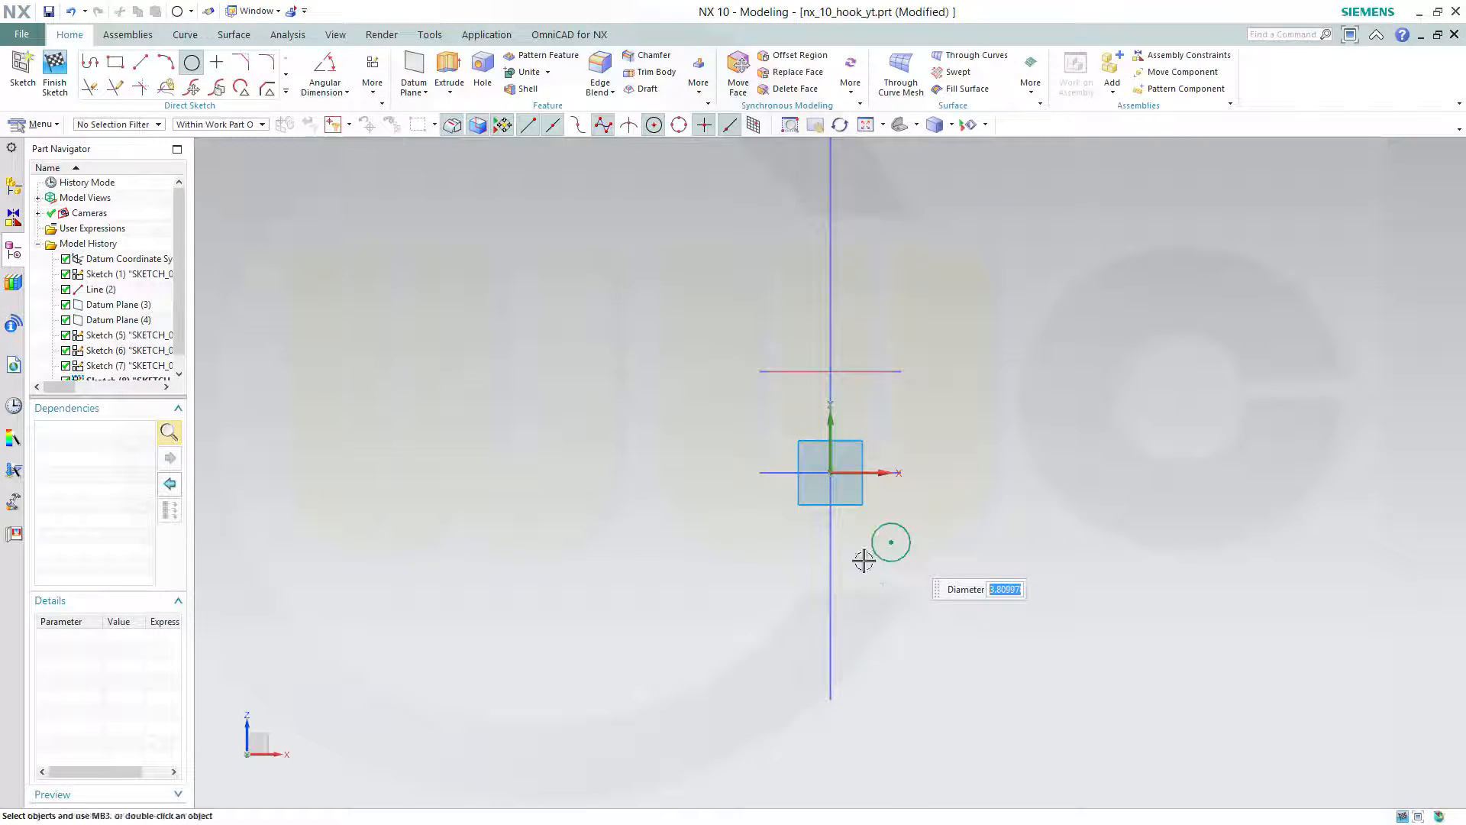
click(770, 542)
click(791, 548)
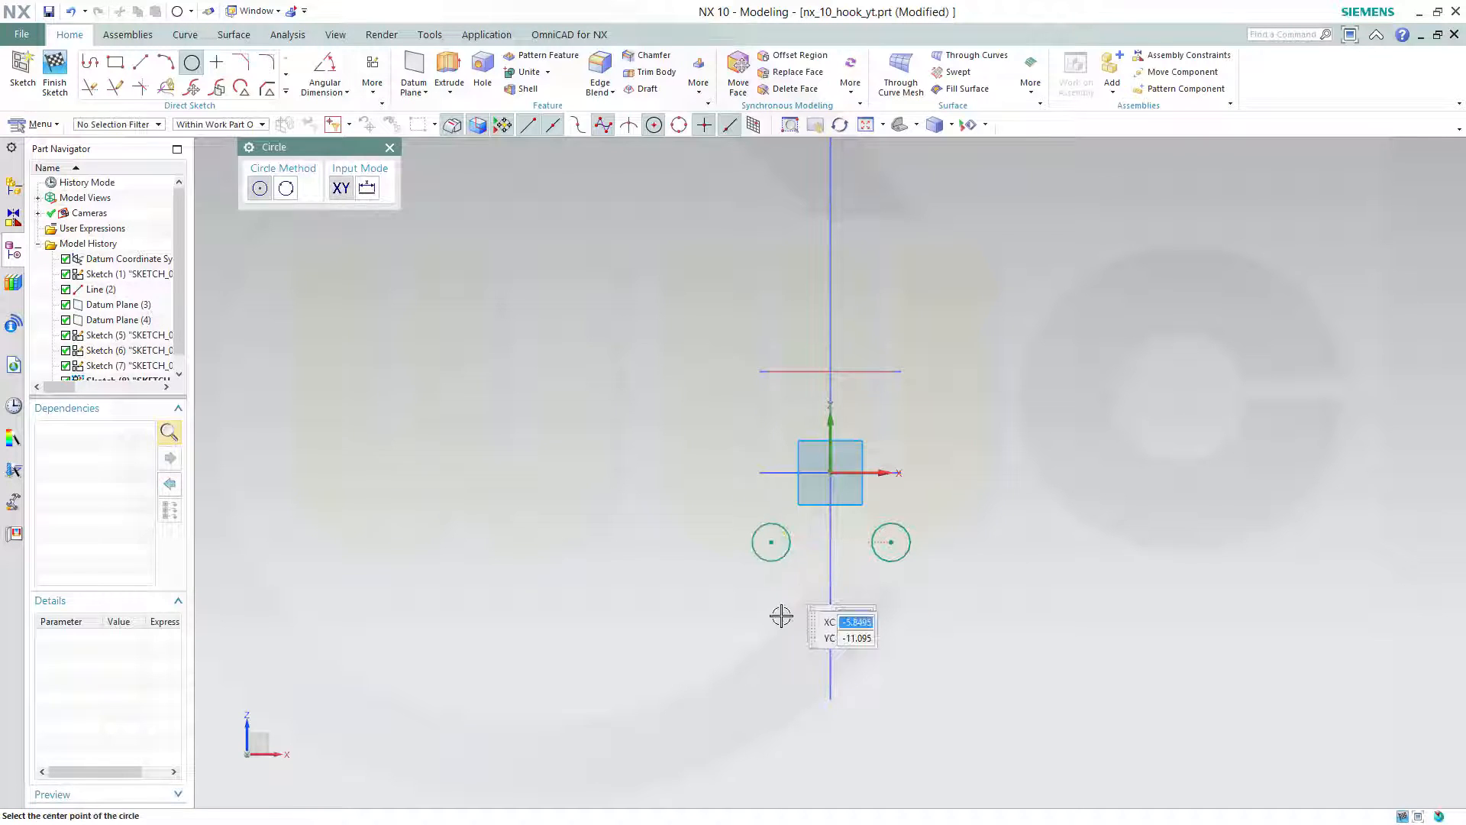
click(790, 657)
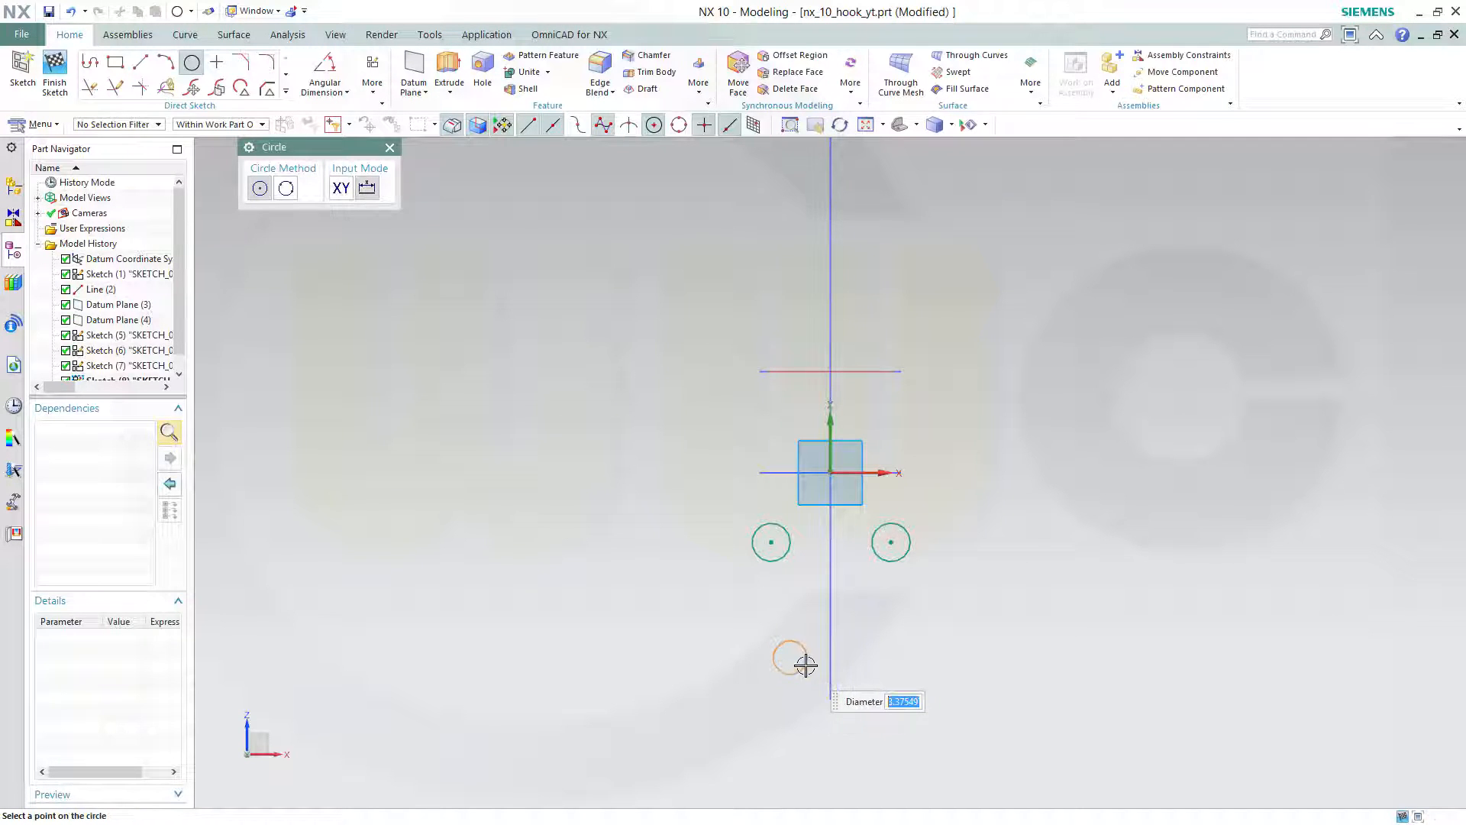
click(806, 664)
click(876, 658)
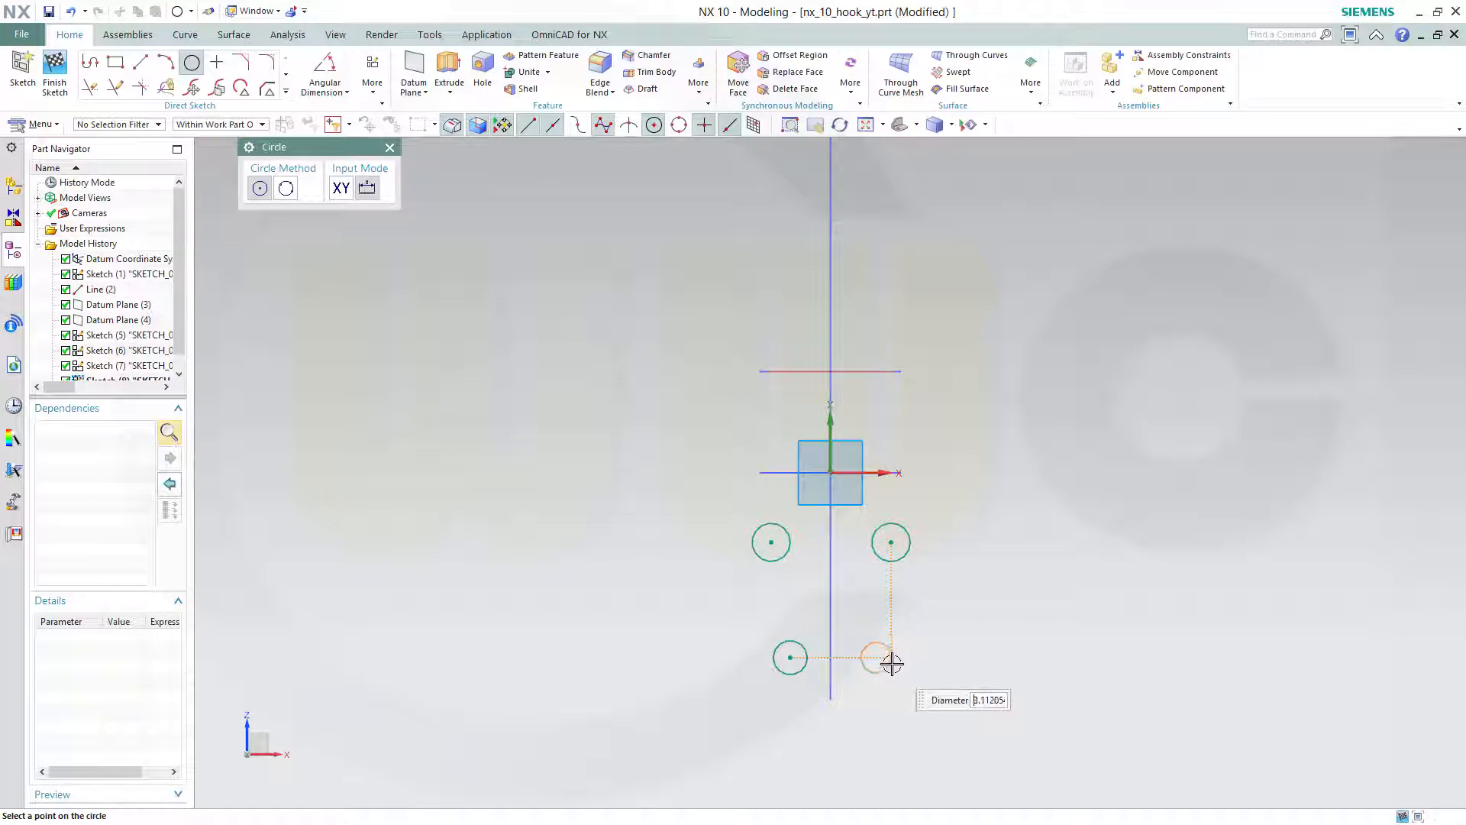
click(891, 662)
key(Escape)
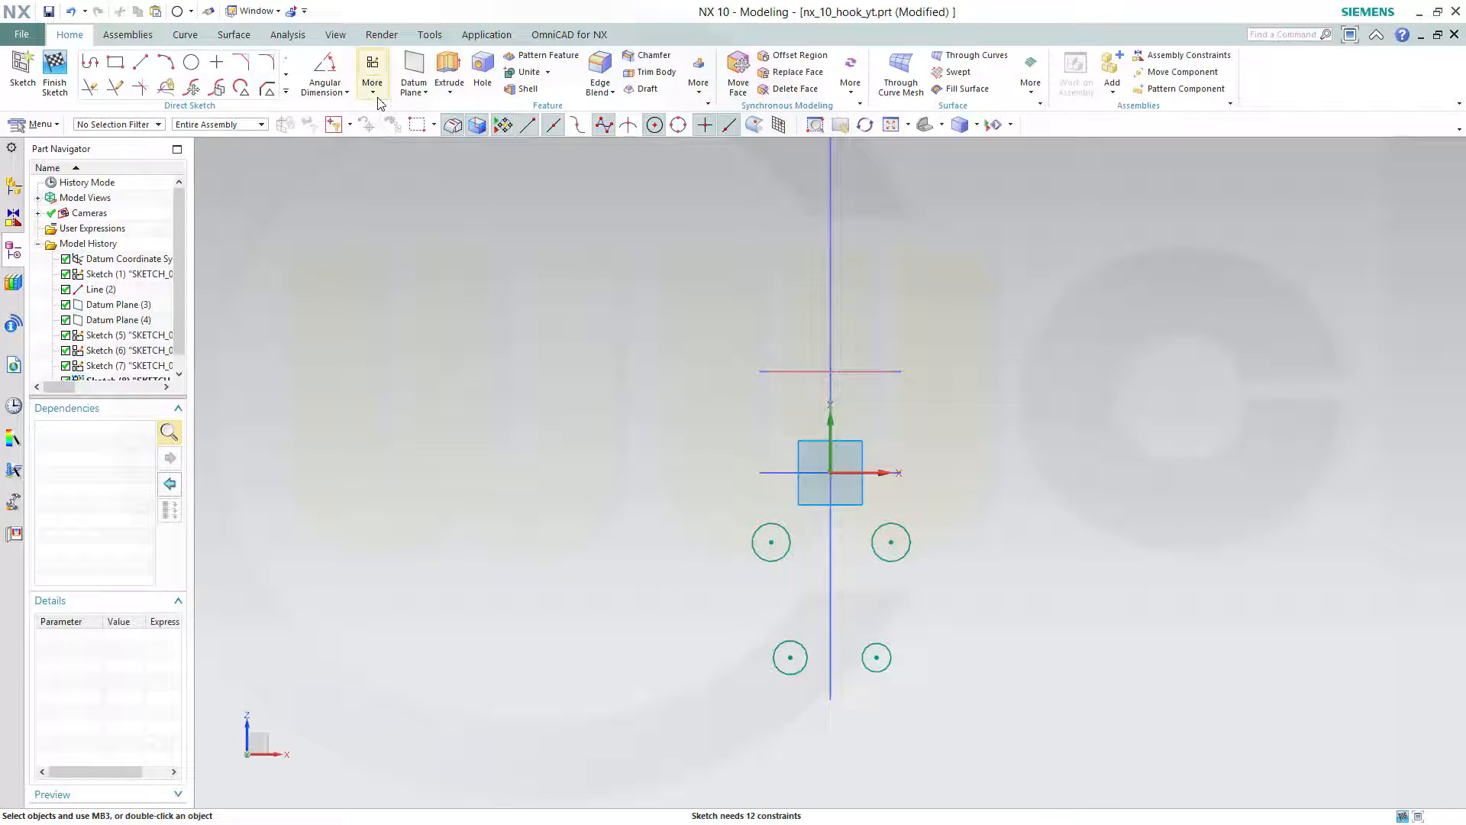
Make the lower and the upper circle pairs symmetric about the sketch vertical axis with Make Symmetric.
click(375, 94)
click(583, 176)
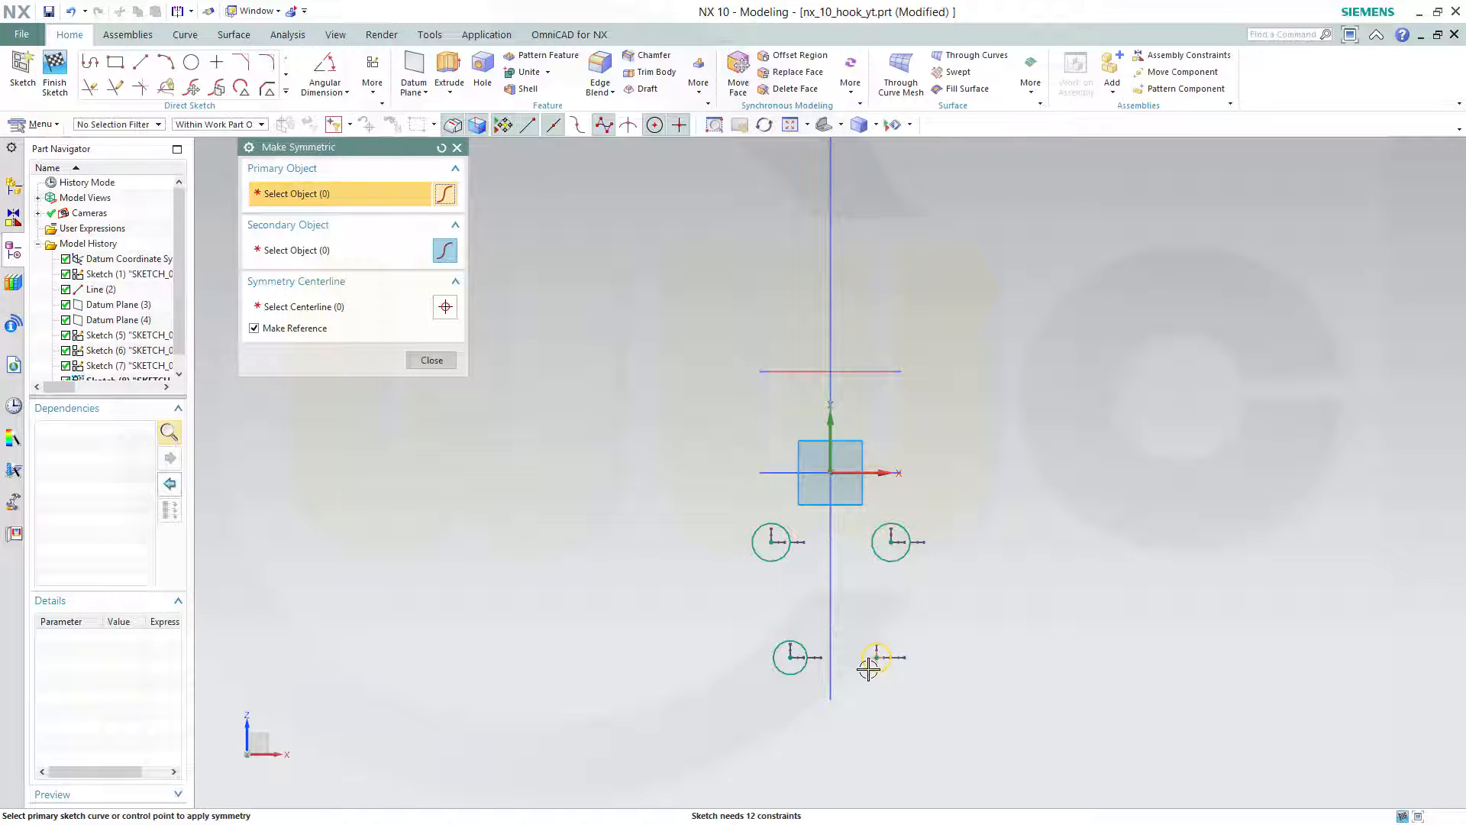
click(871, 670)
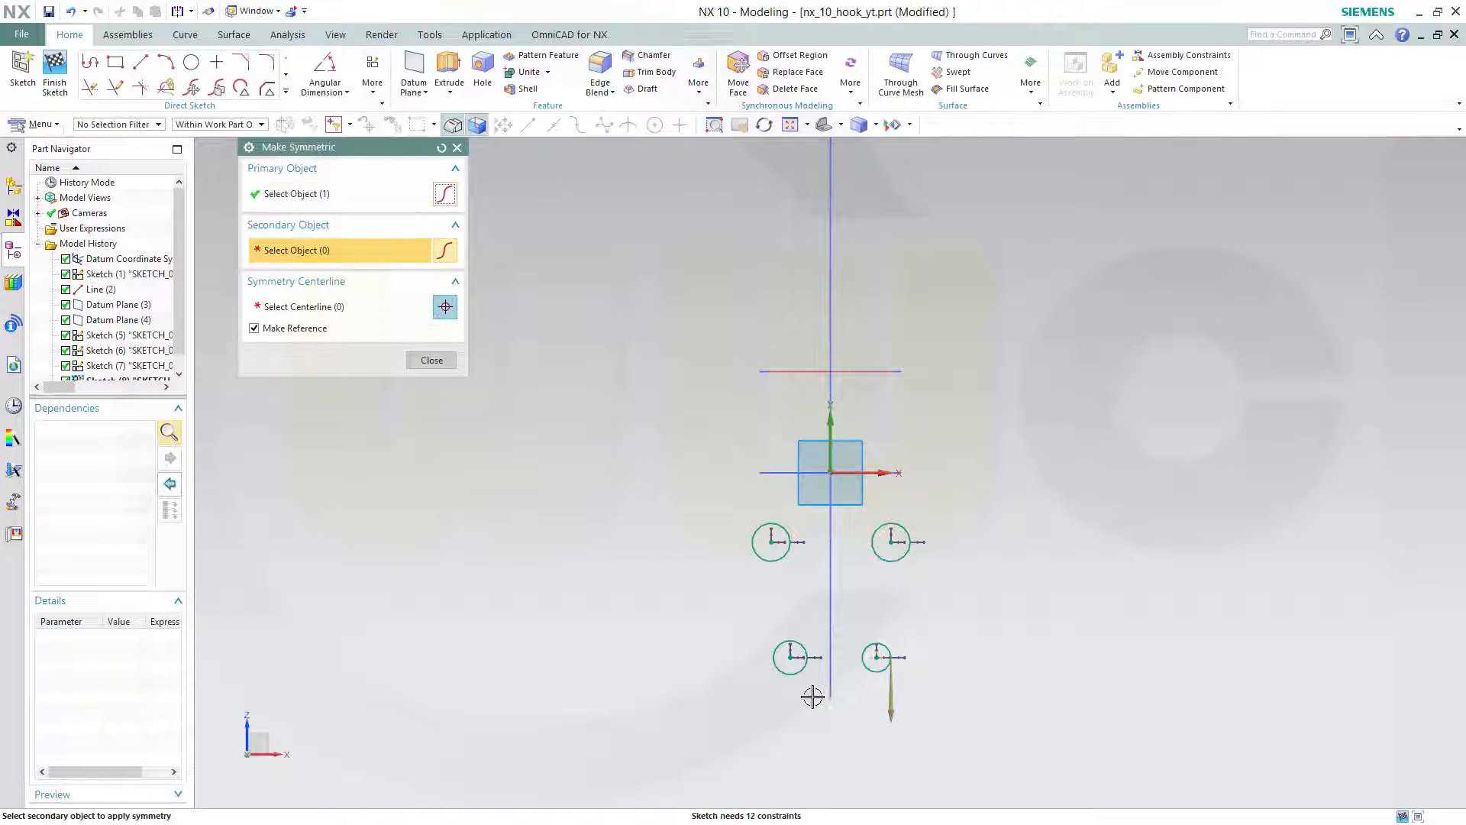
click(799, 677)
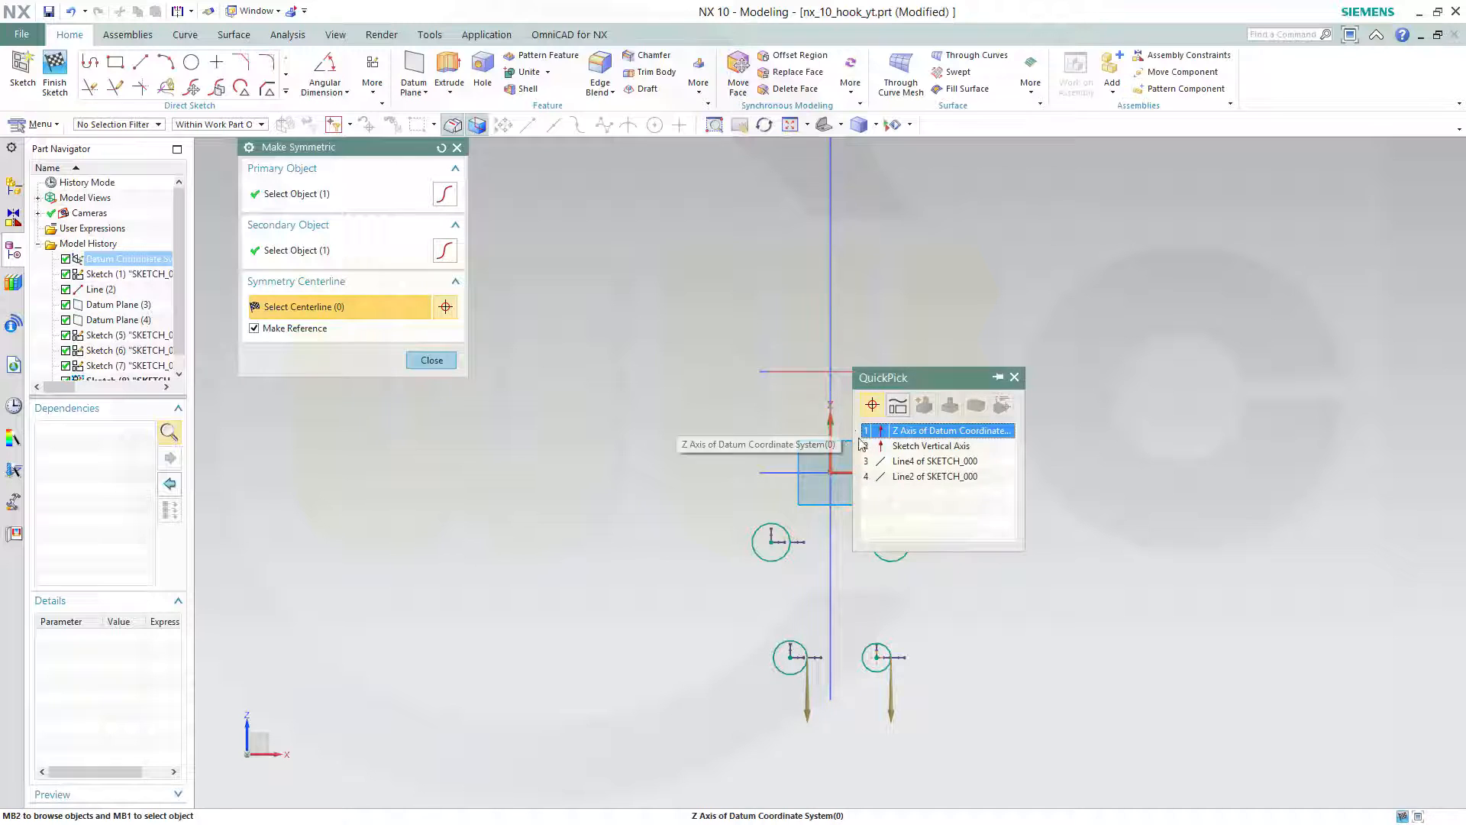
click(899, 449)
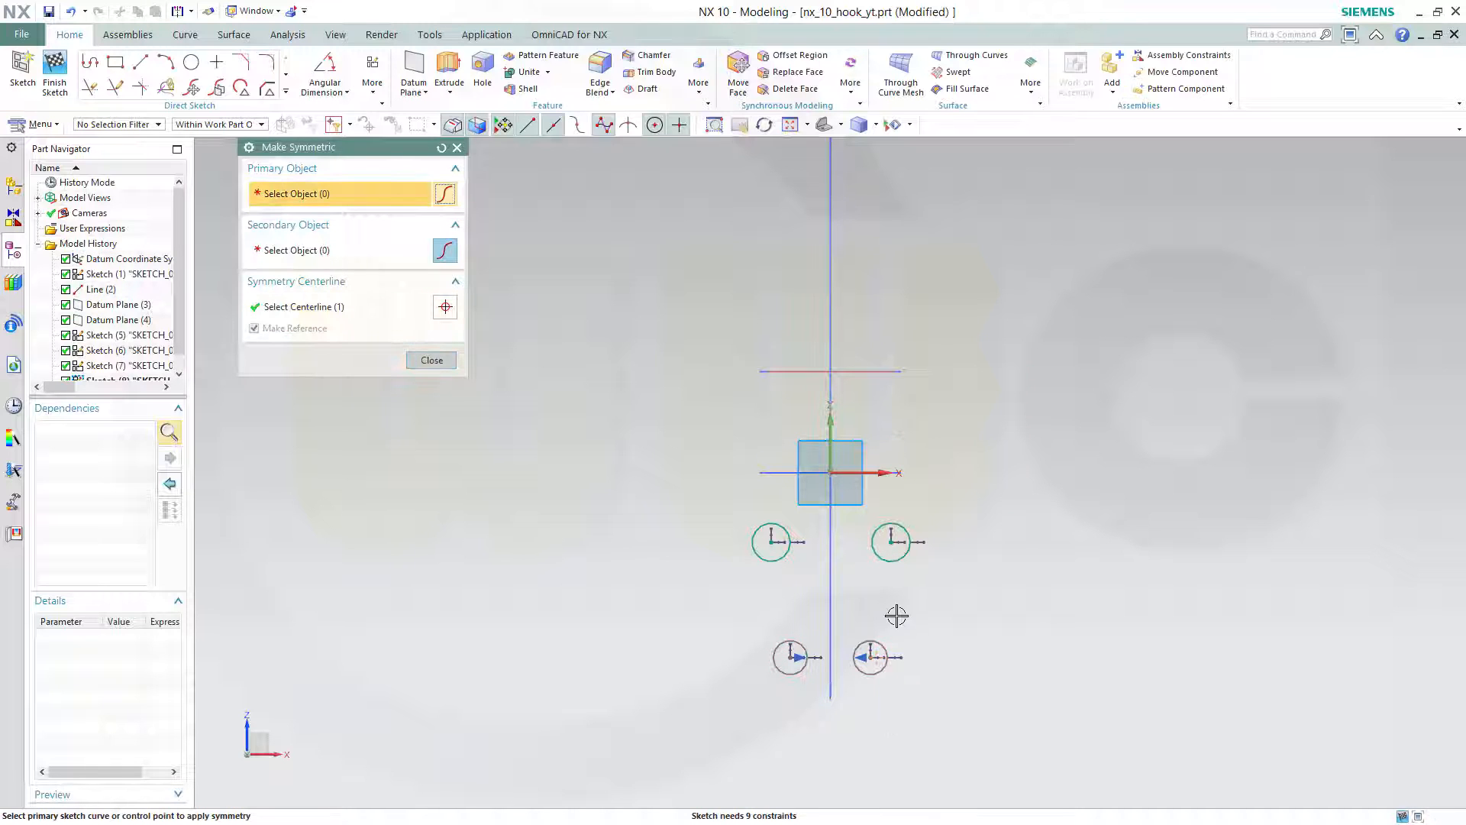
click(885, 563)
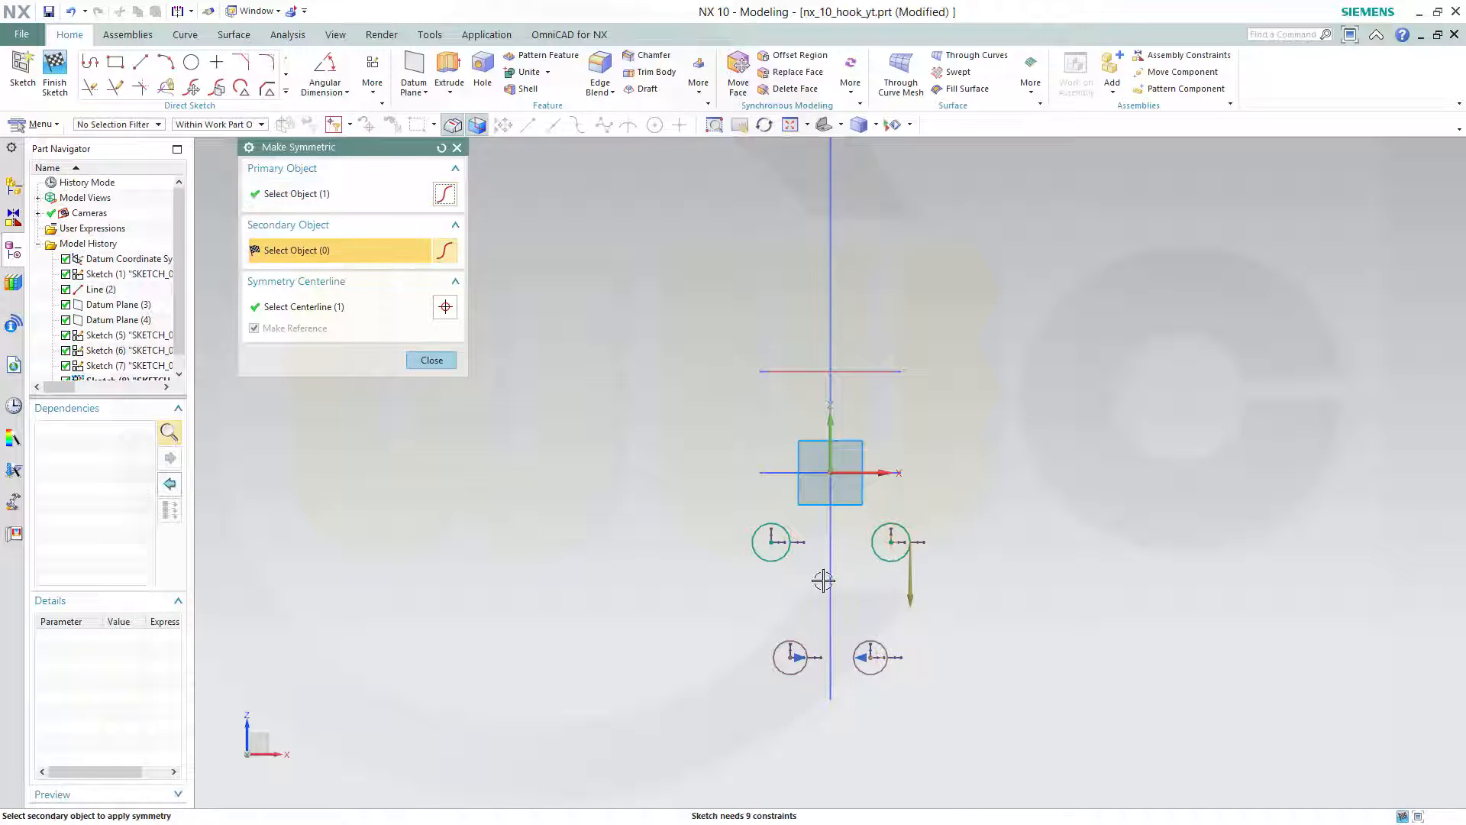
click(778, 561)
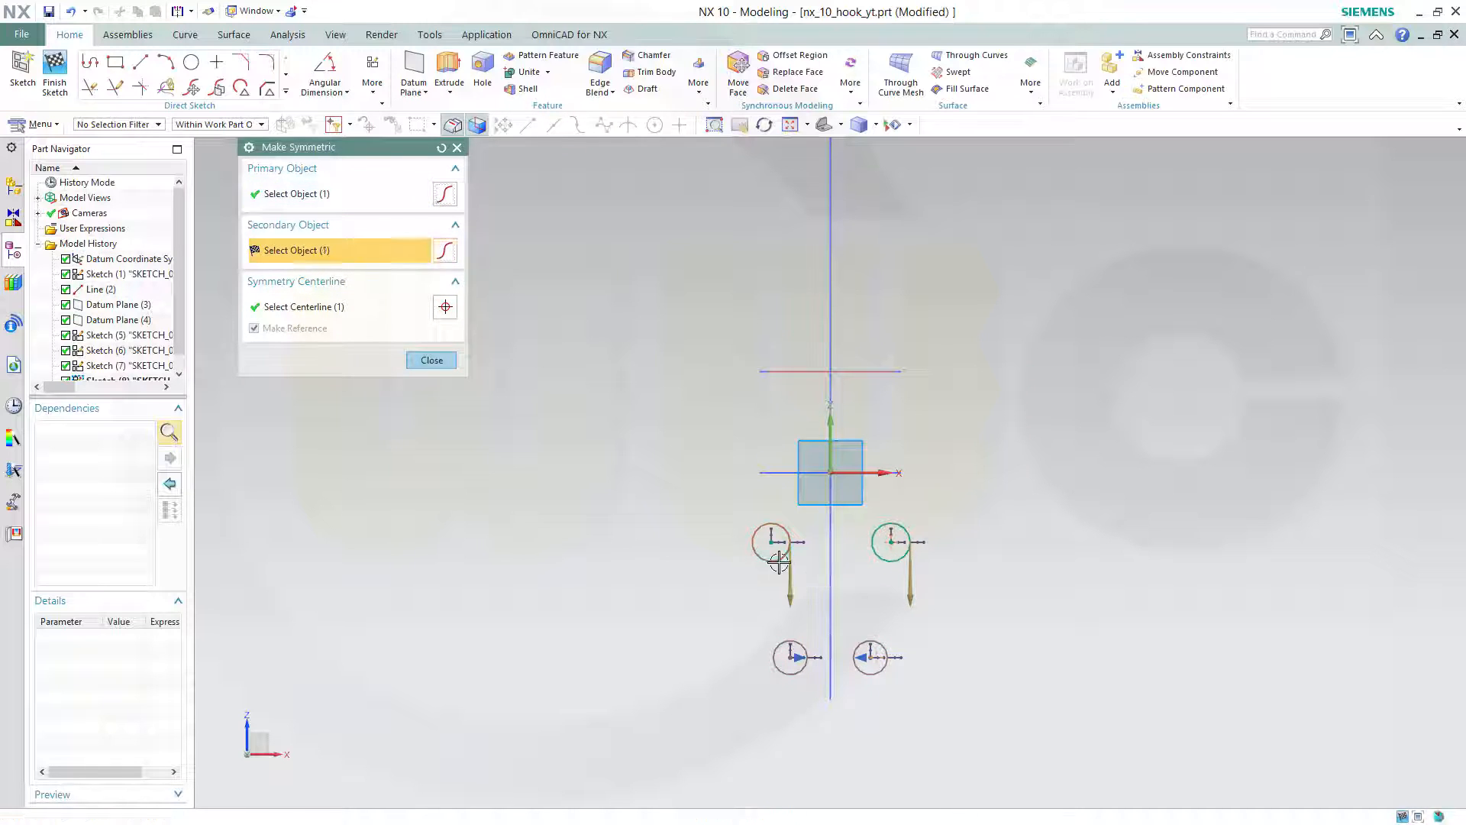
click(432, 361)
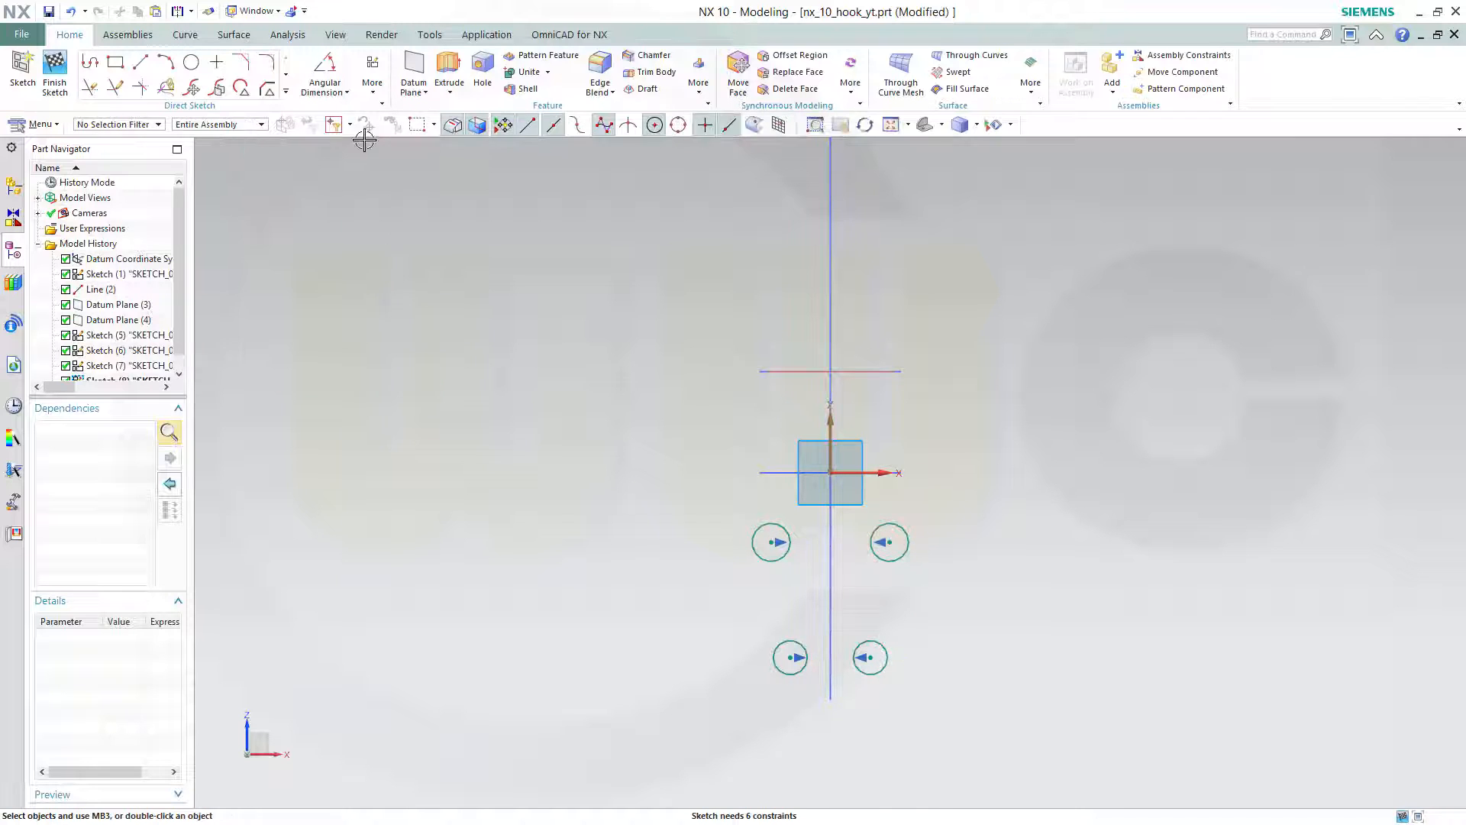
Add radial dimensions setting the lower right circle's diameter to 2 and the upper right circle's diameter to 4.
click(346, 92)
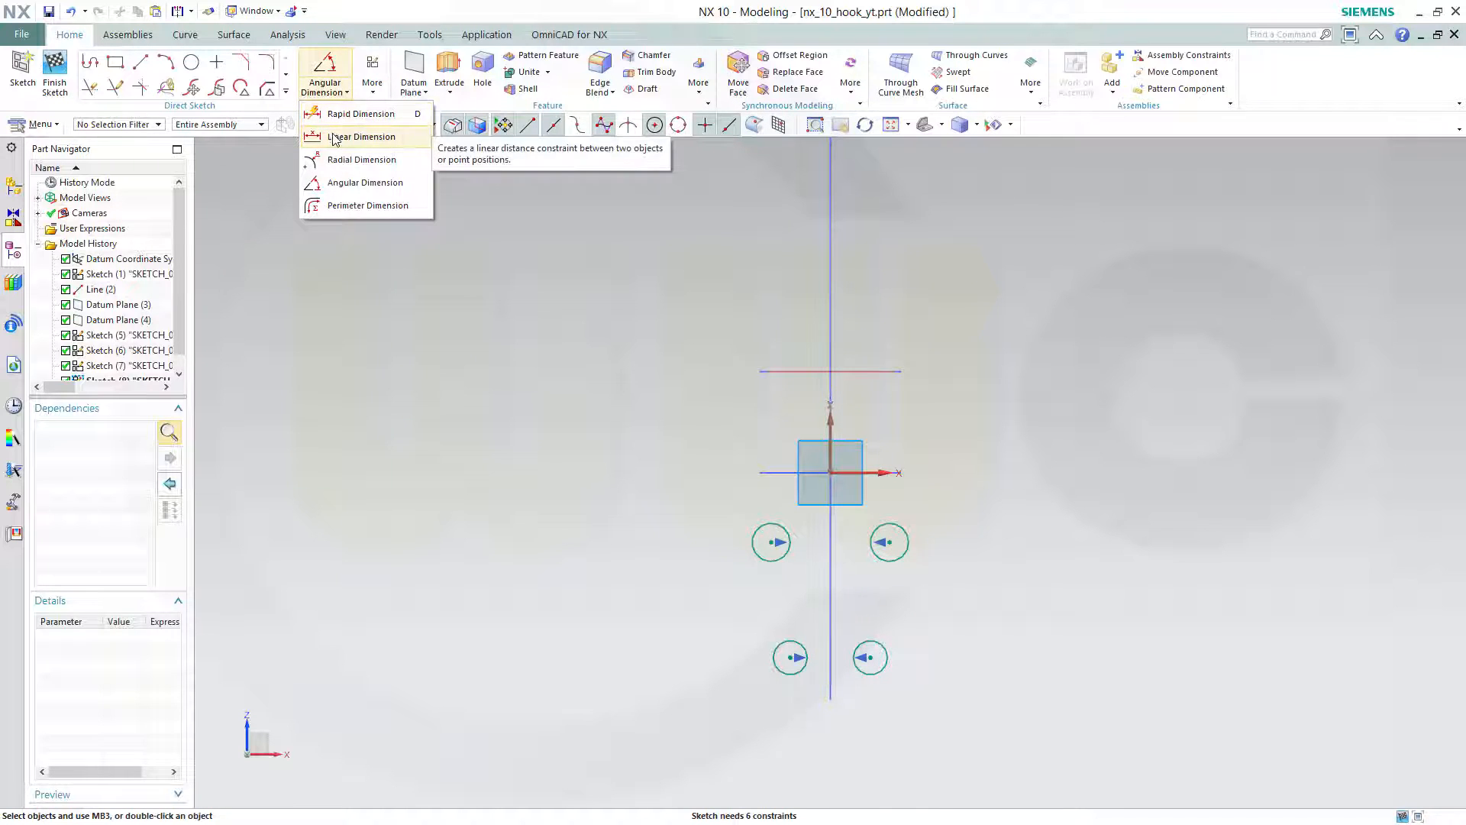
click(340, 160)
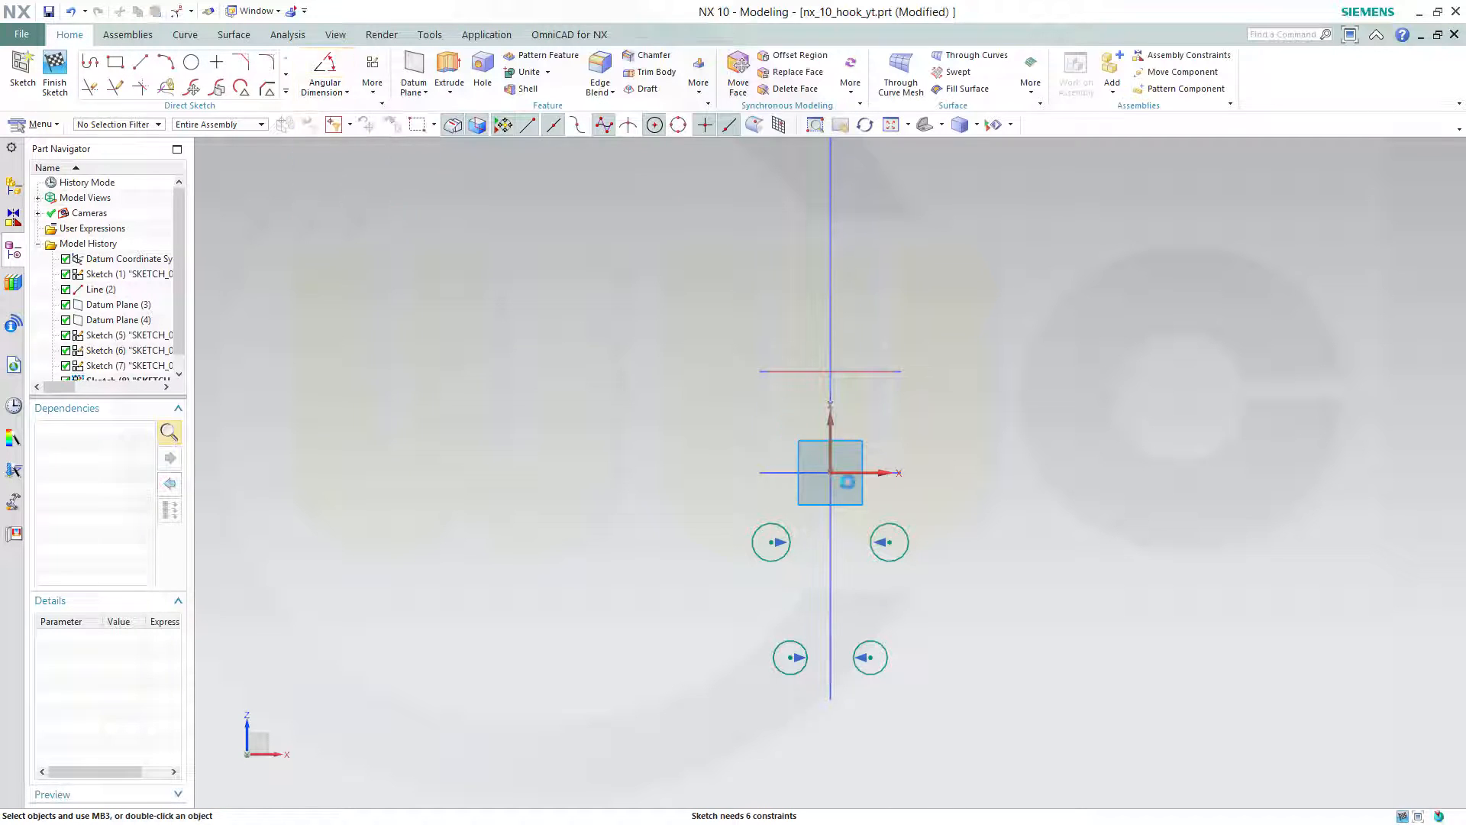
click(891, 670)
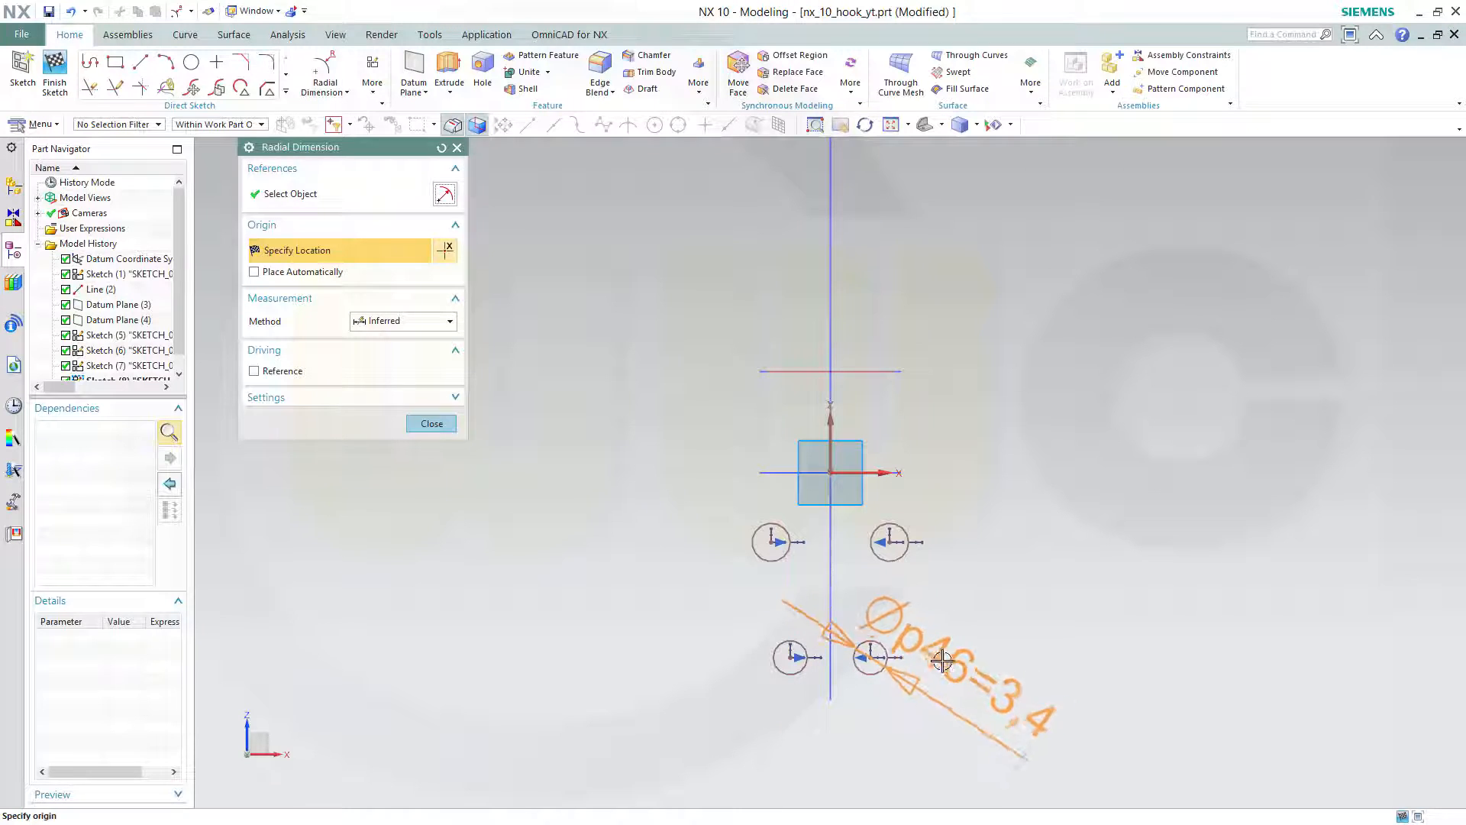
click(1011, 670)
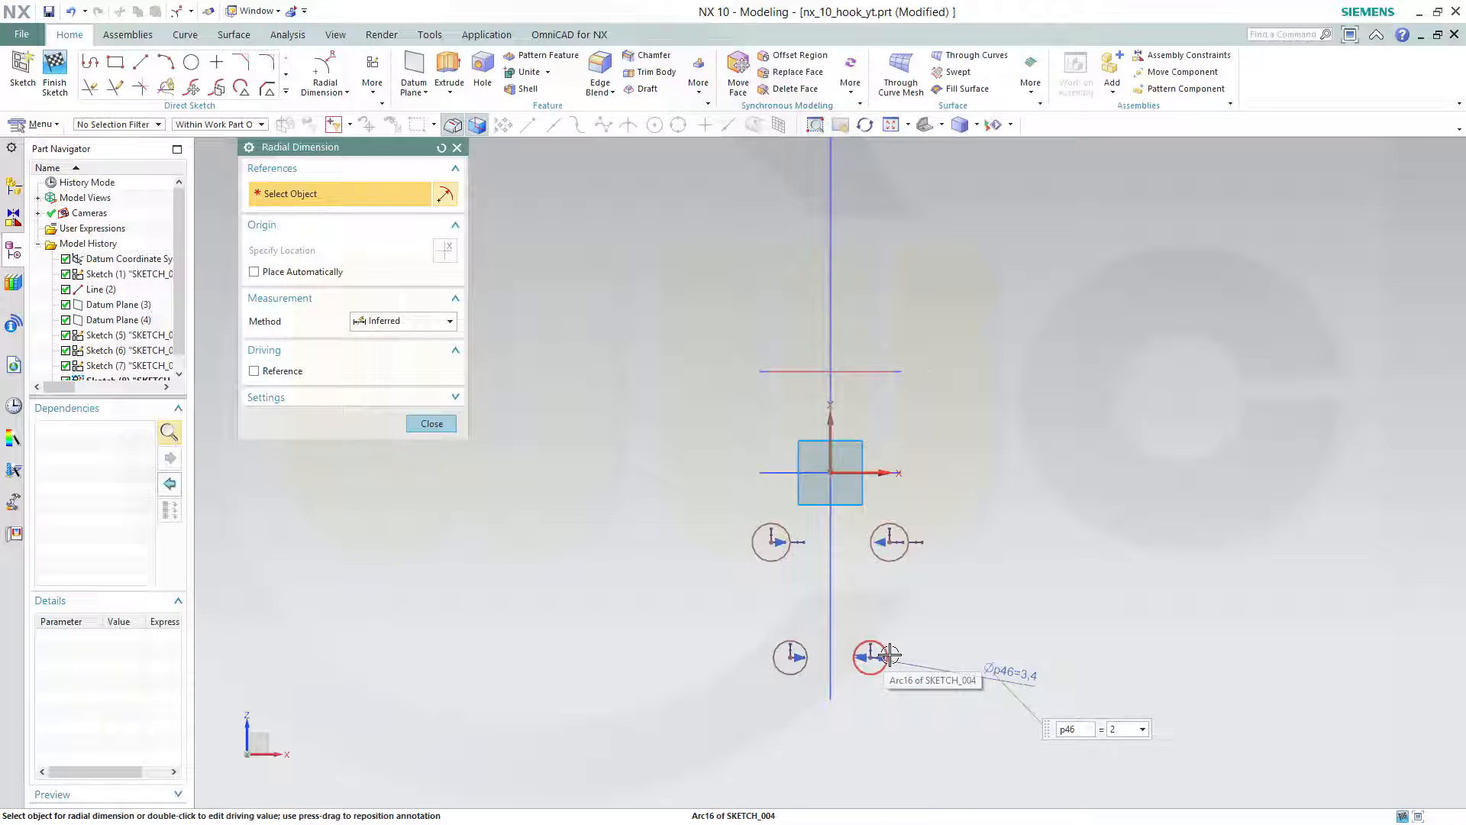
key(Return)
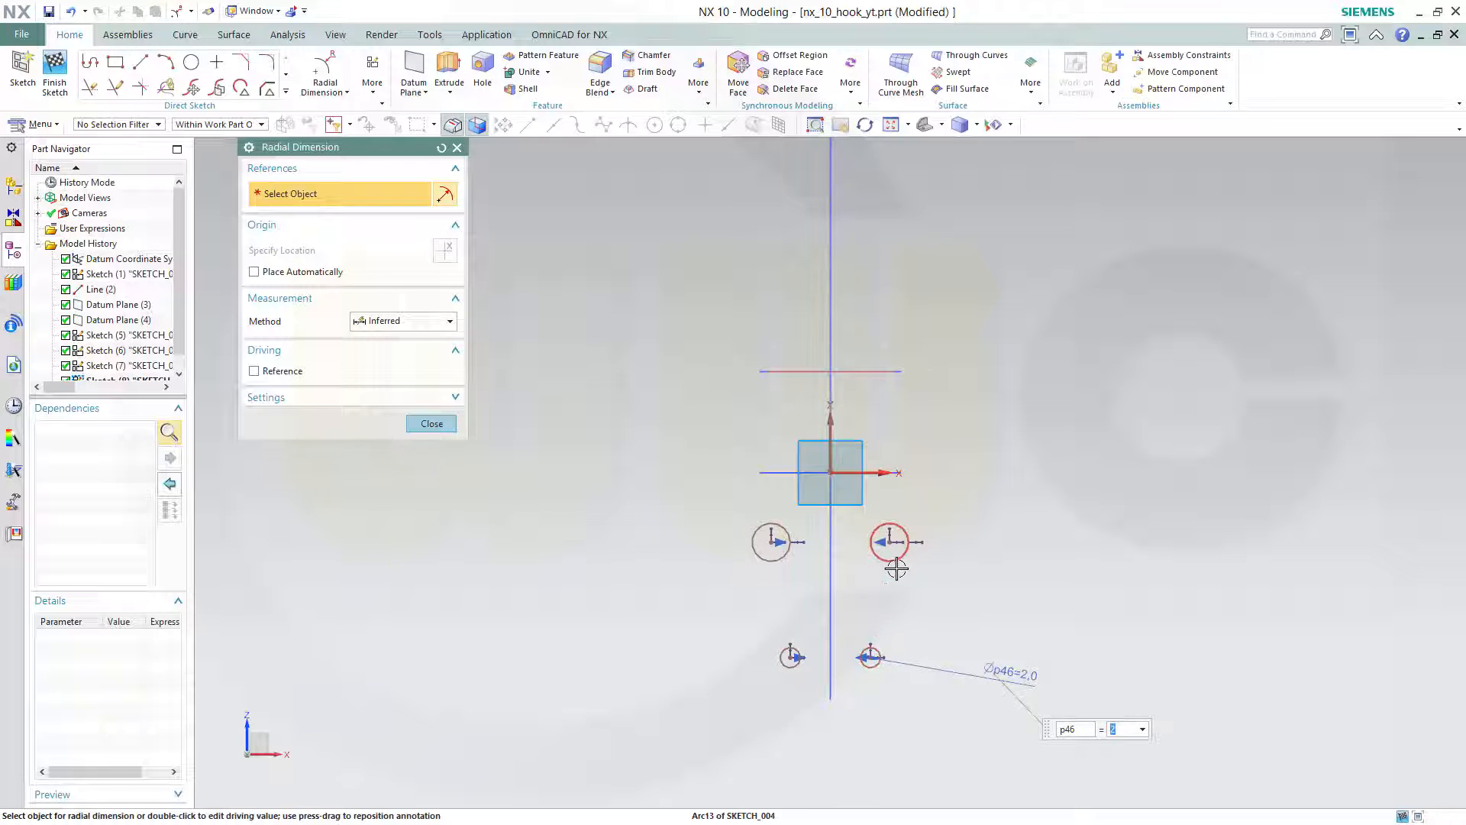
click(897, 569)
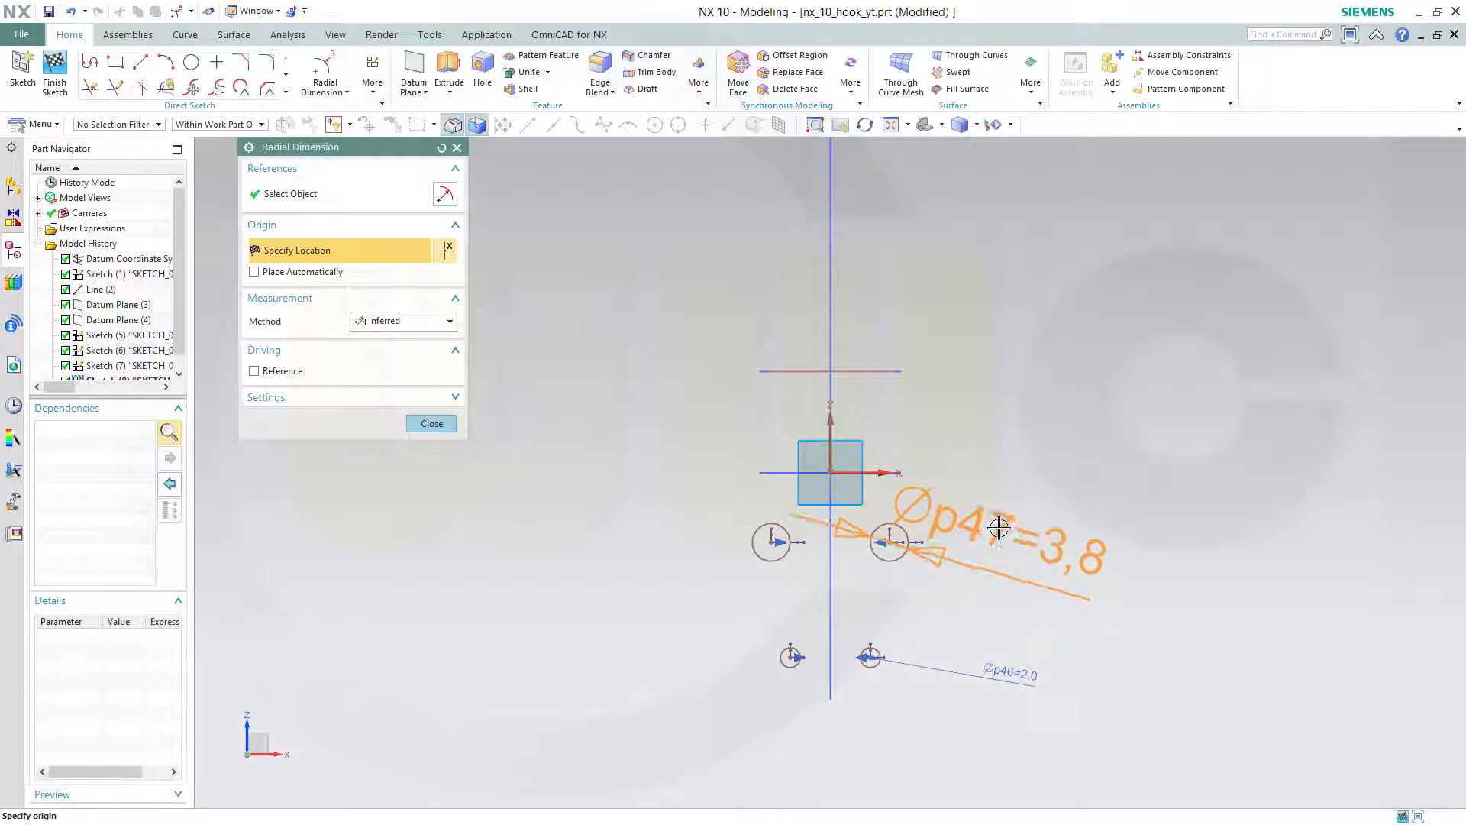
click(999, 527)
text(4)
key(Return)
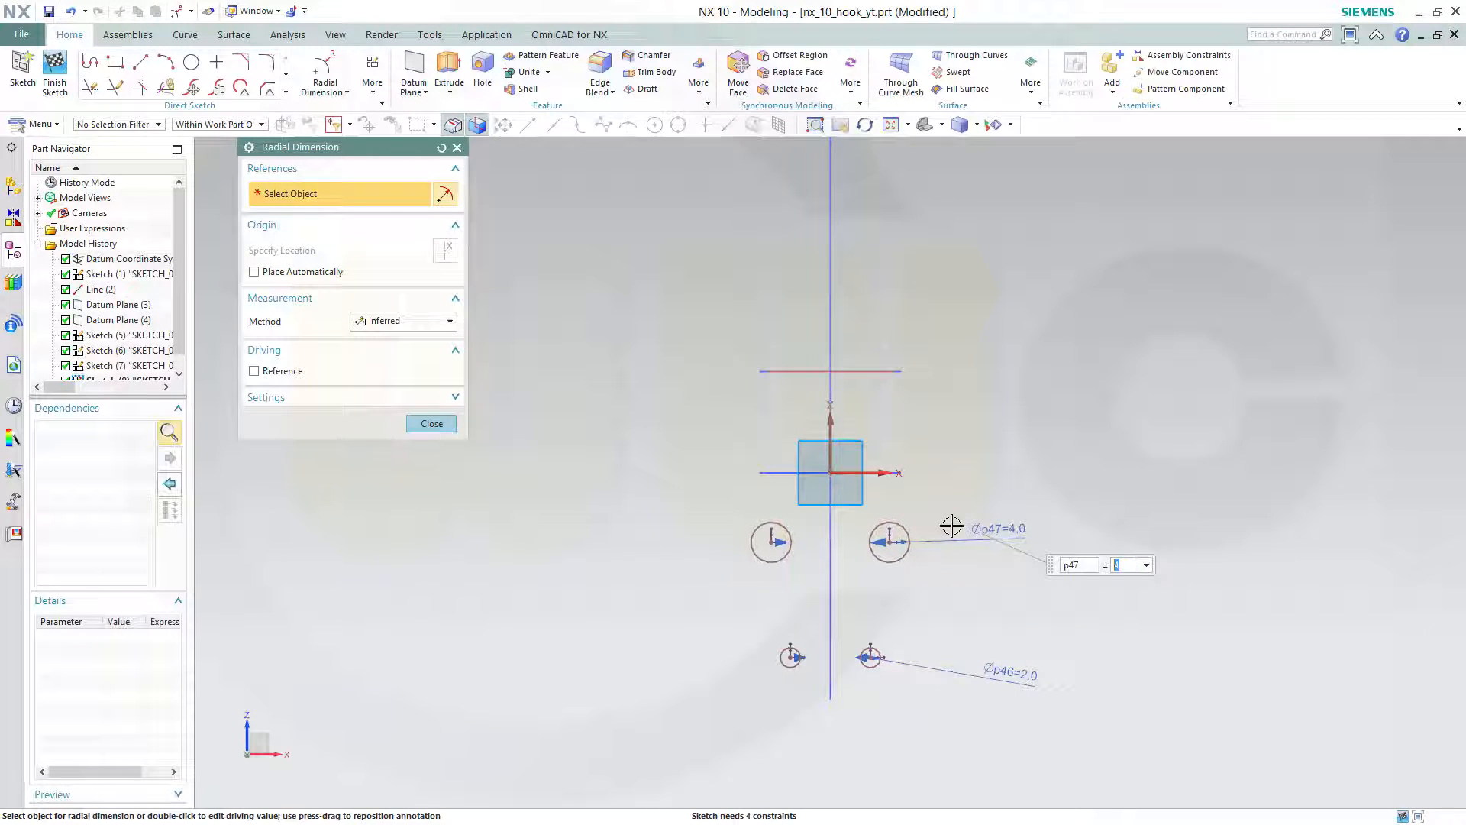
Add a linear dimension between the centres of the lower two circles and set their horizontal distance to 4.
click(430, 424)
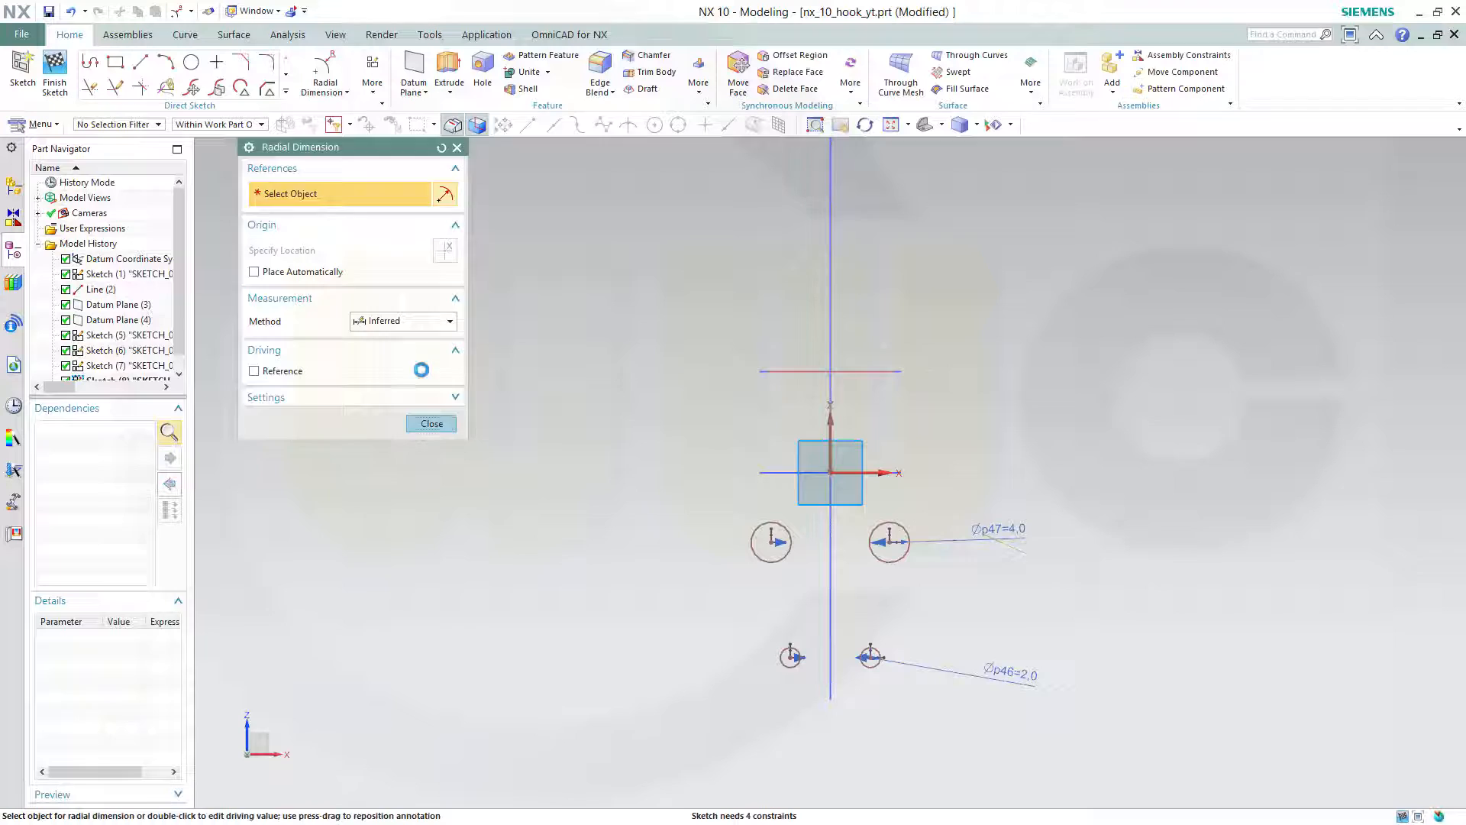
click(346, 93)
click(335, 138)
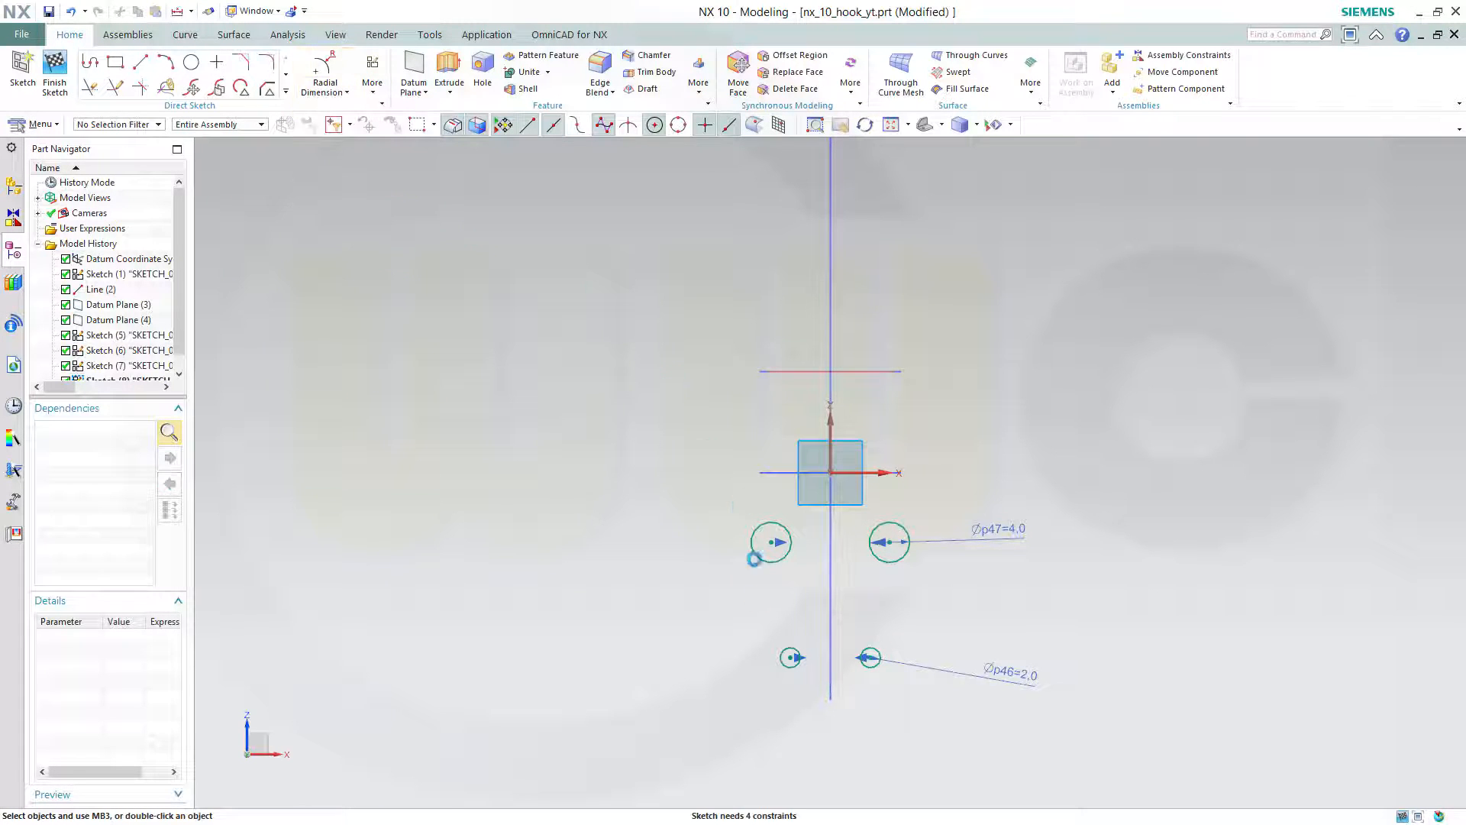
scroll(814, 681, up, 3)
scroll(799, 677, up, 1)
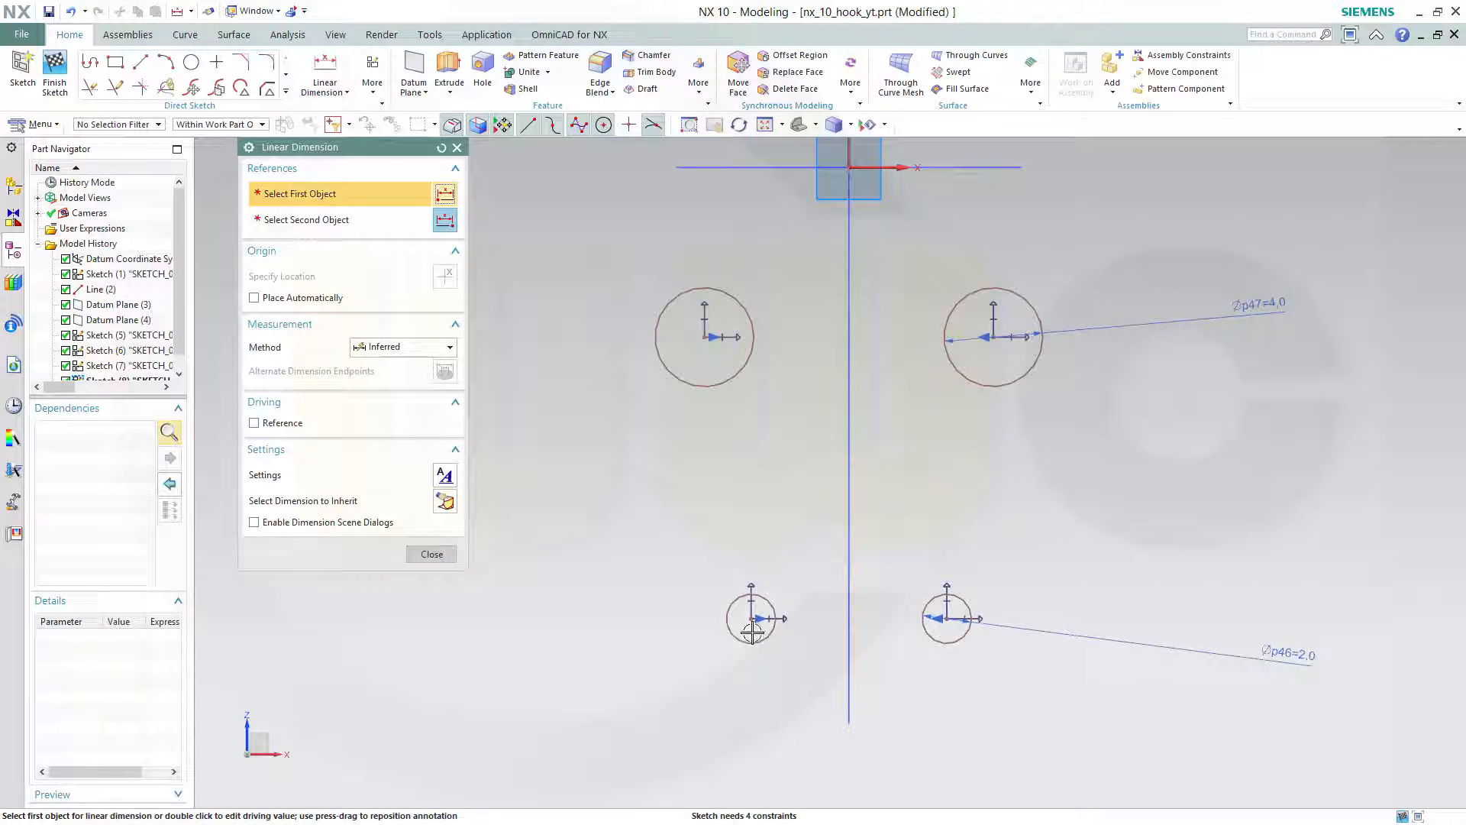
click(742, 617)
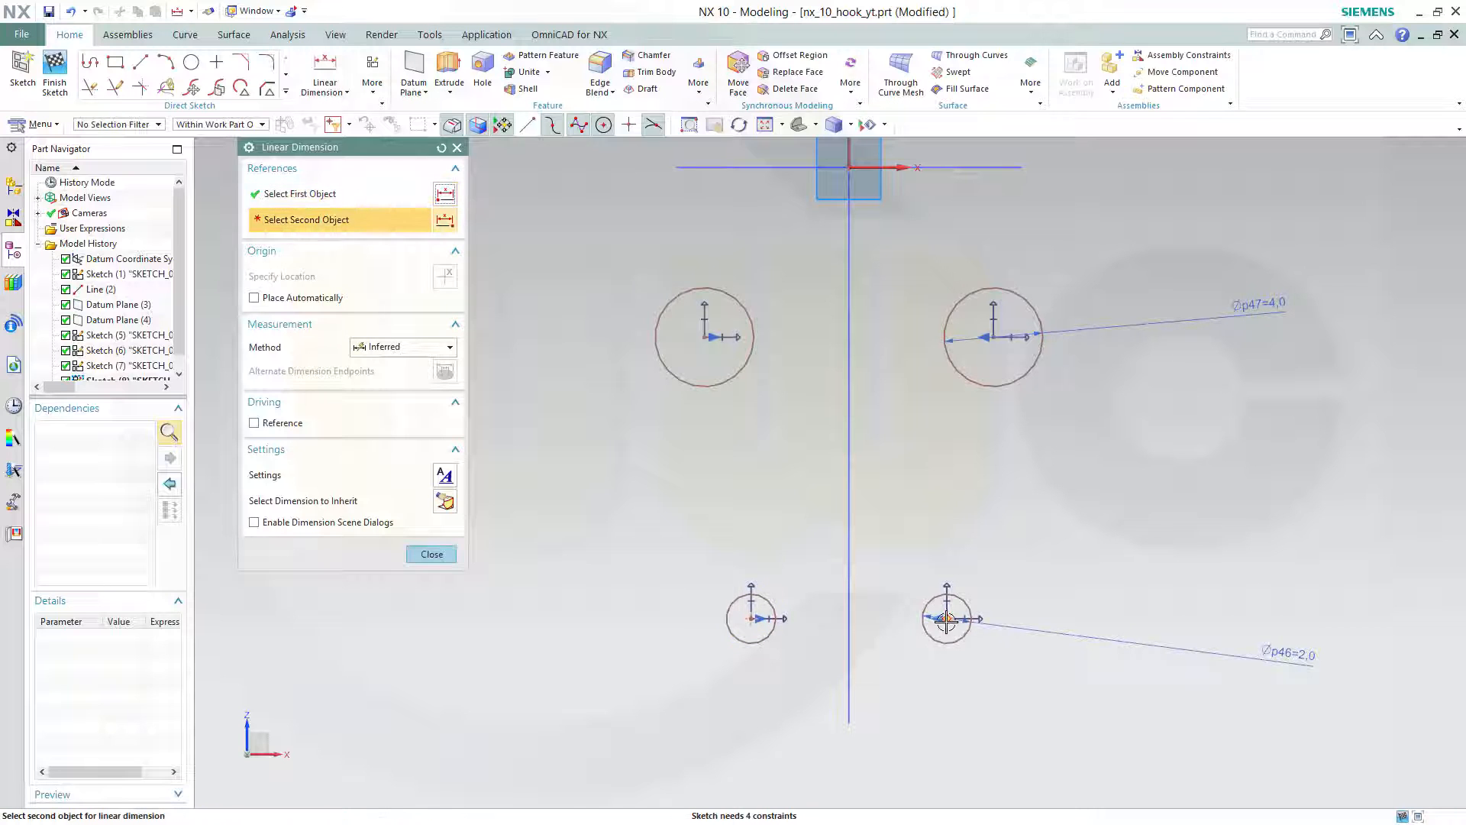
click(933, 611)
click(844, 661)
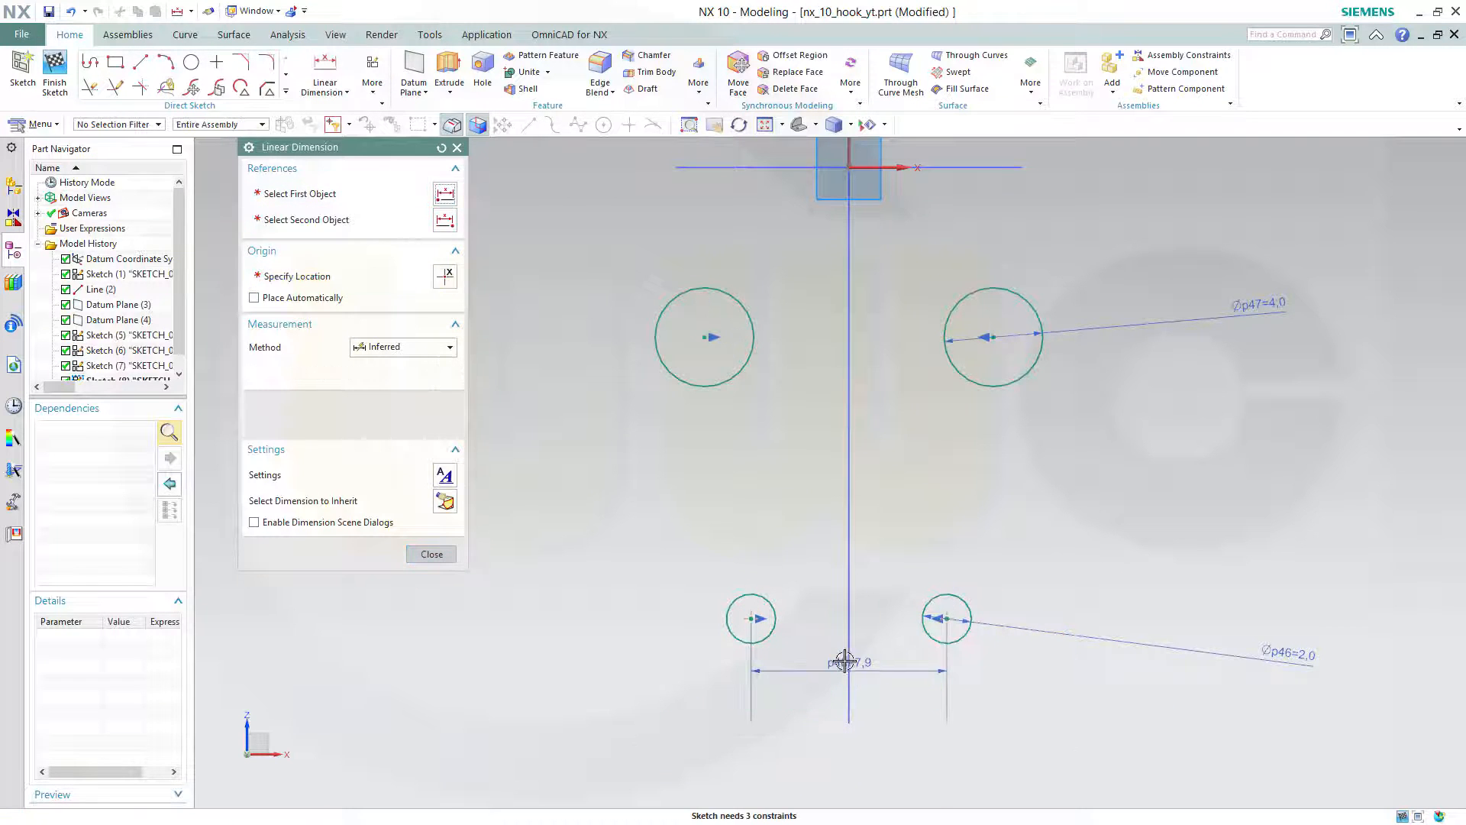
text(4)
key(Return)
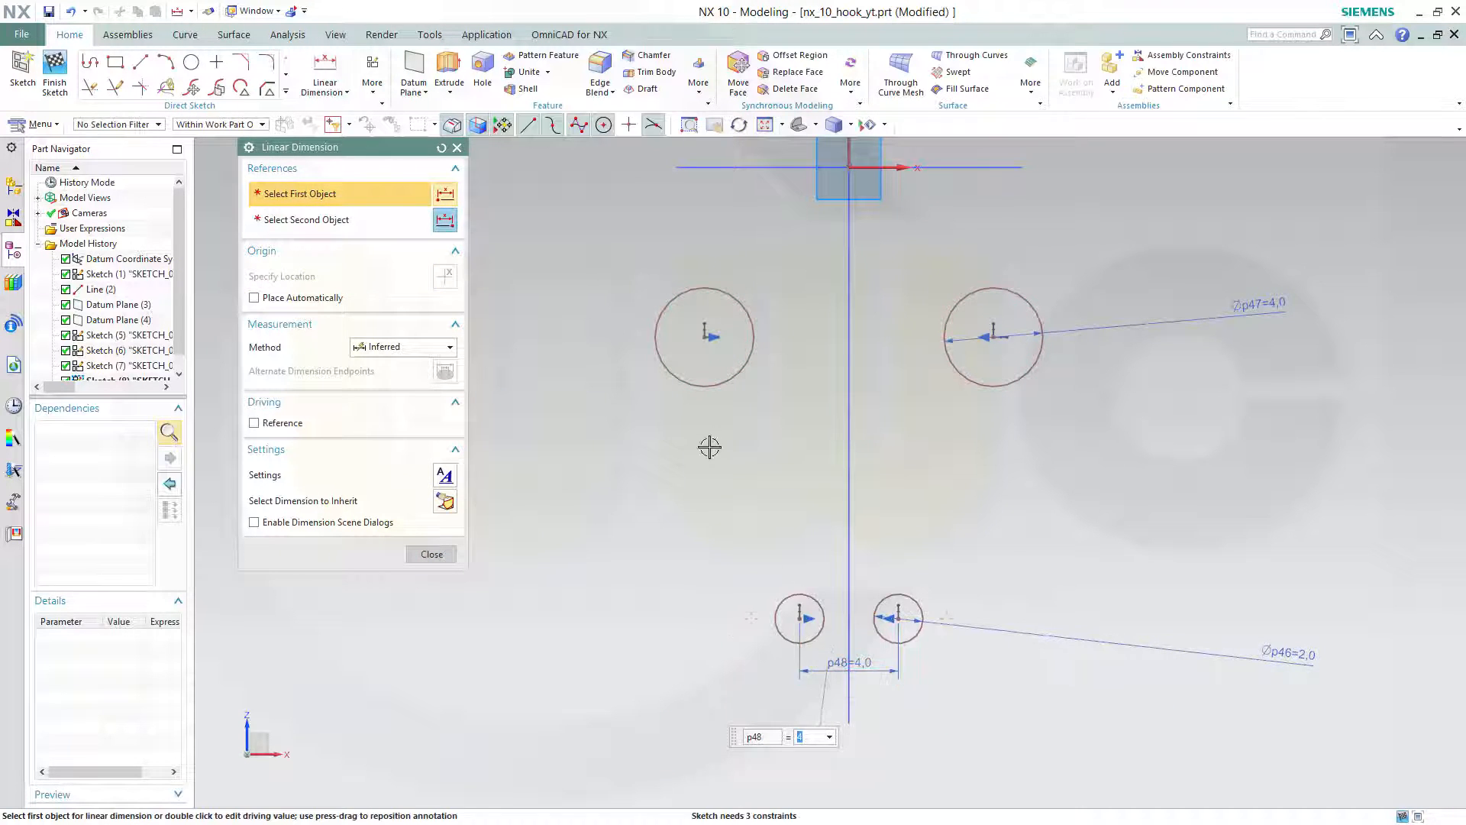
Dimension the horizontal distance between the centres of the upper two circles and set it to 5.
click(749, 341)
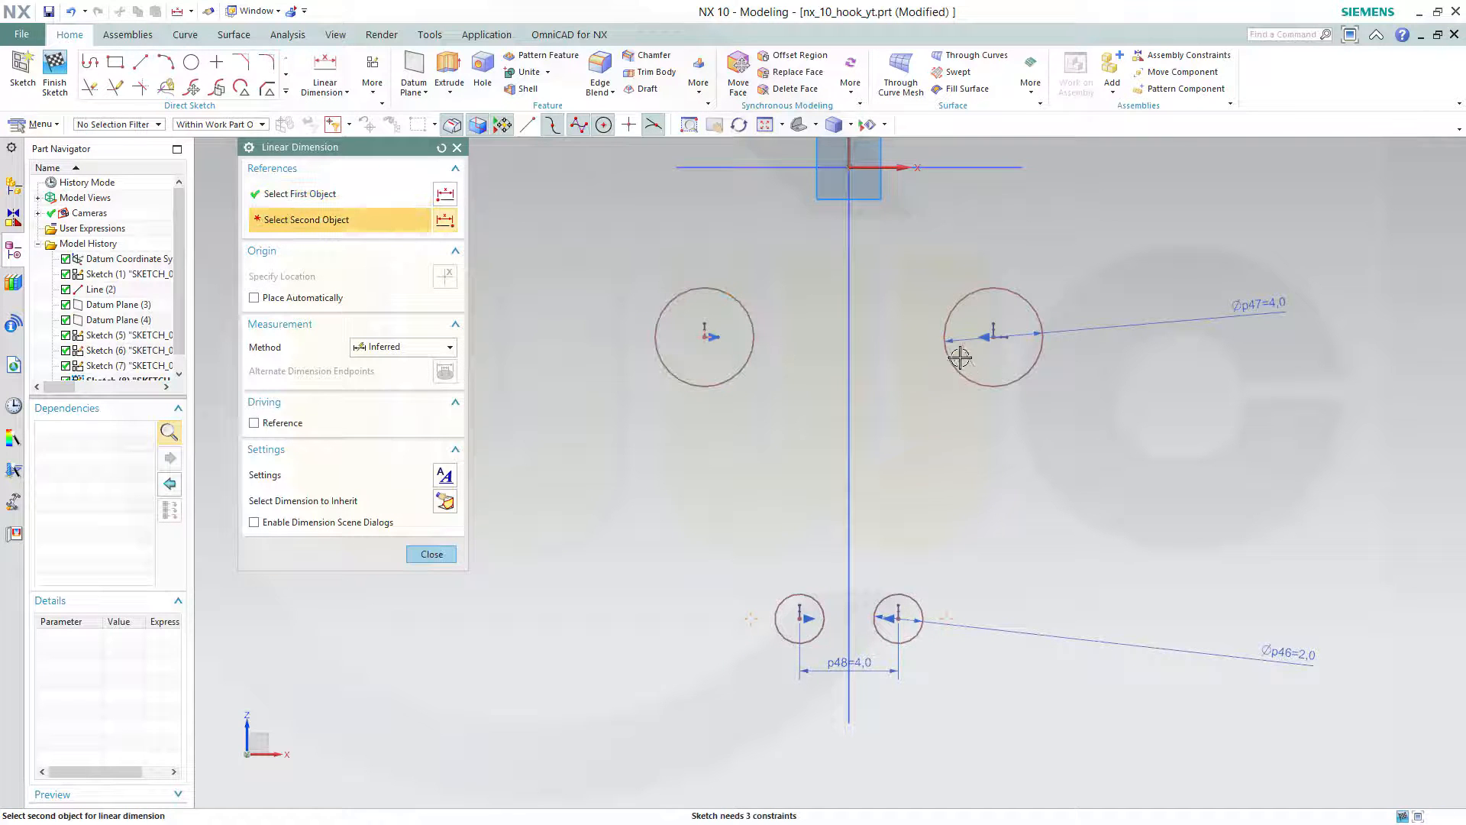
click(995, 338)
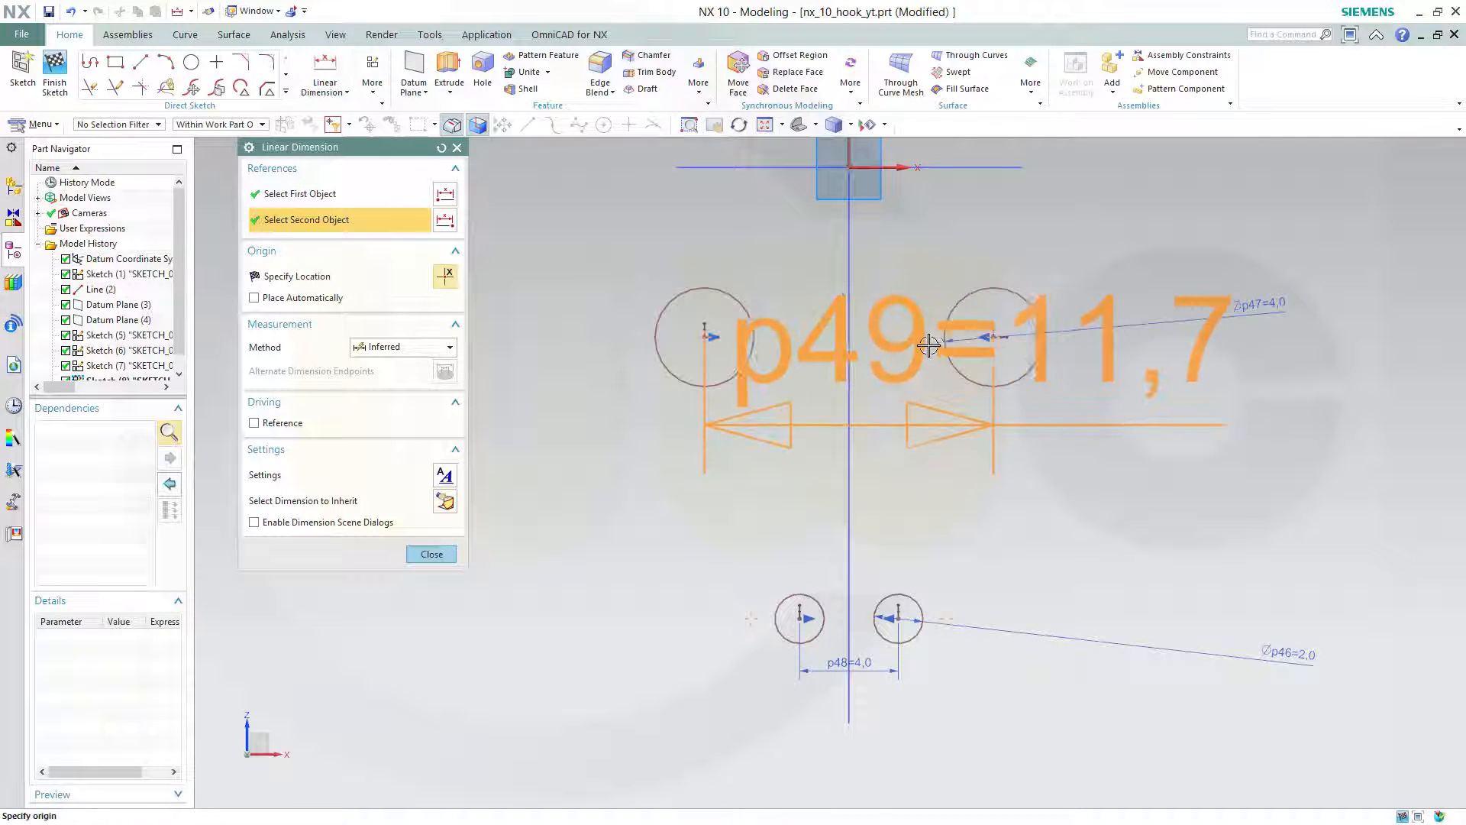
click(878, 419)
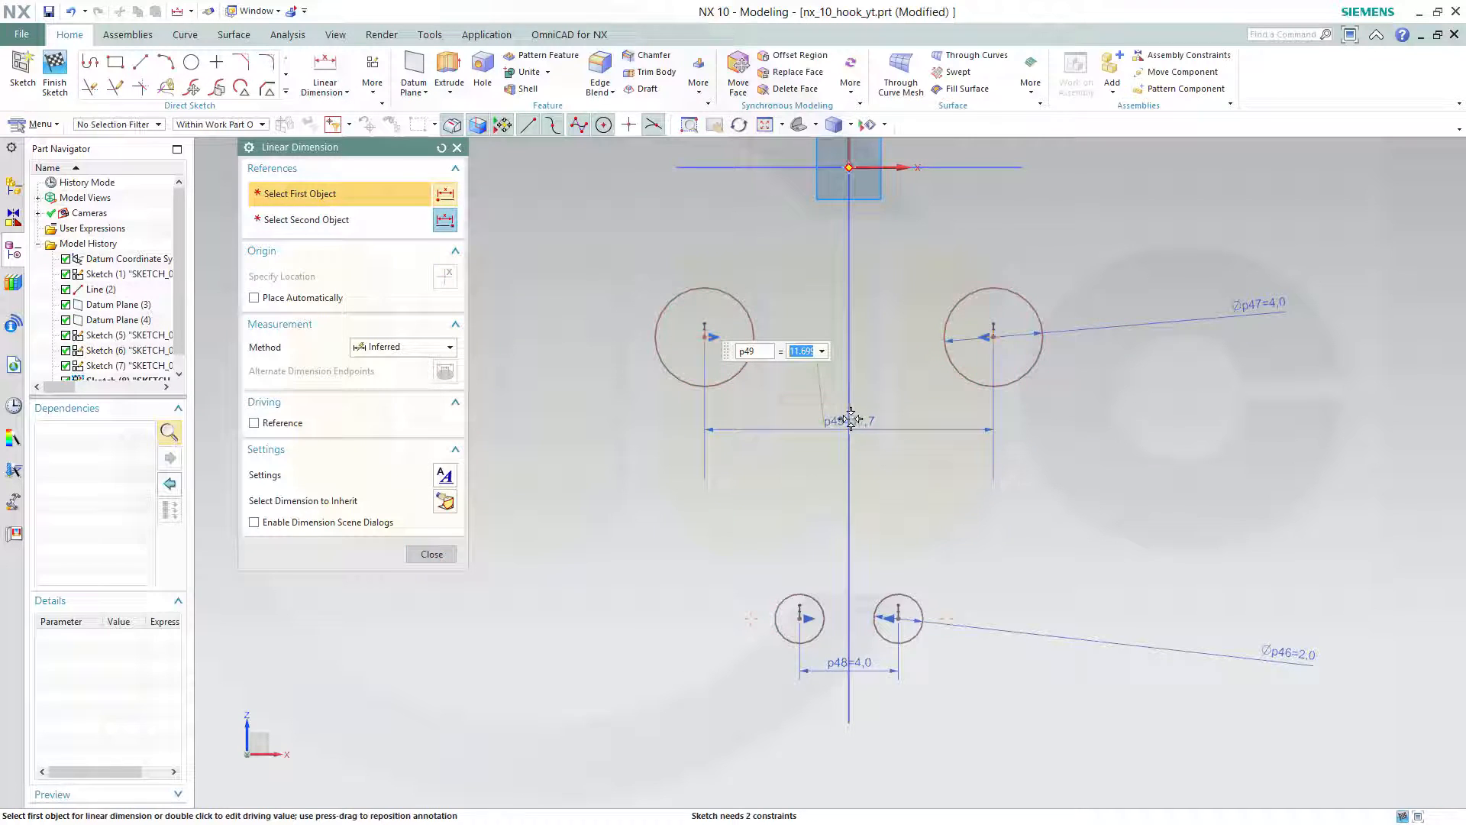
text(5)
key(Return)
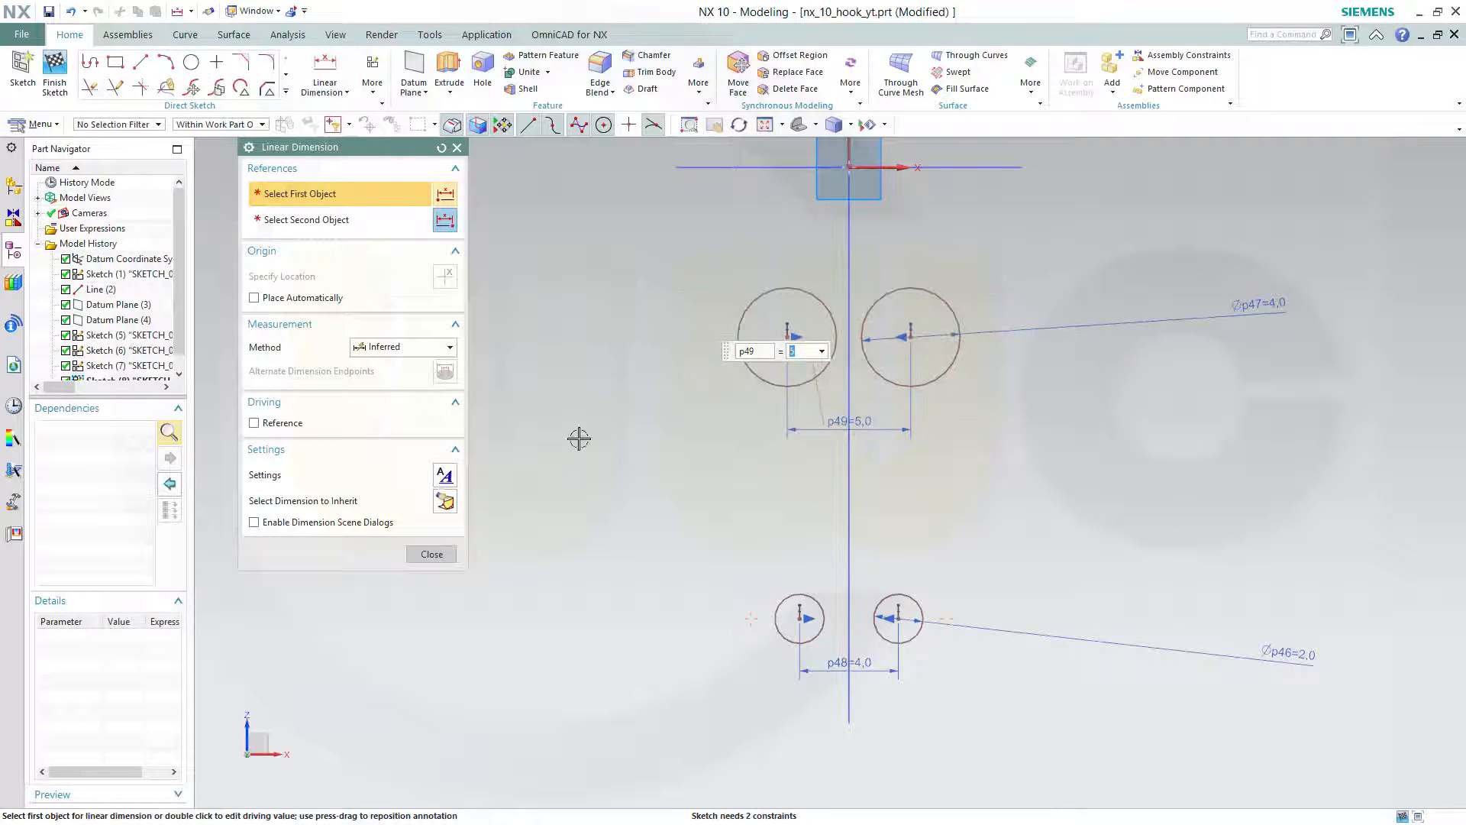
click(432, 555)
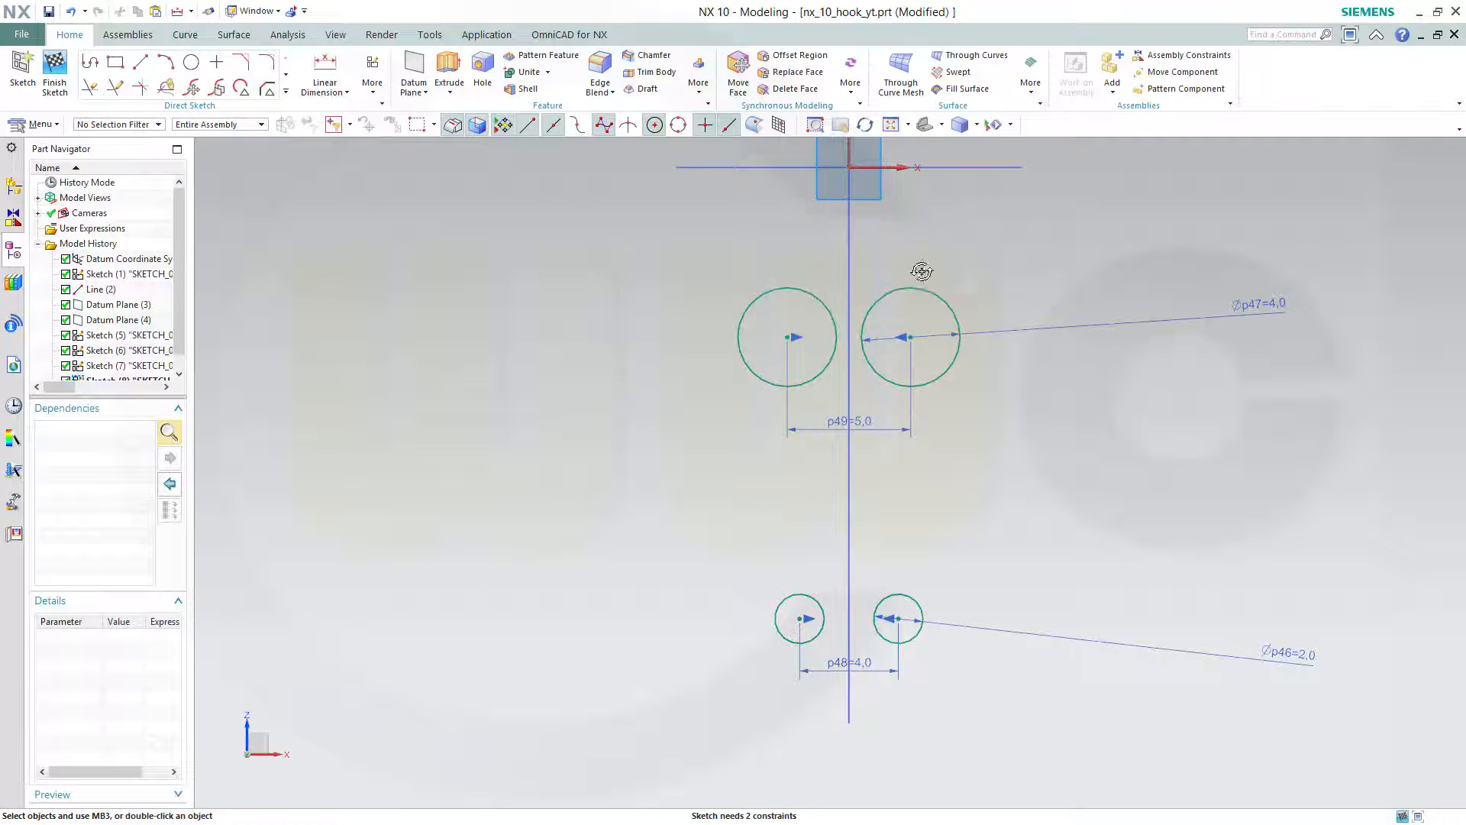
Move the upper pair of circles down towards the lower pair, just below the tip of the inner hook profile curve.
middle_drag(927, 268, 914, 269)
drag(926, 341, 924, 437)
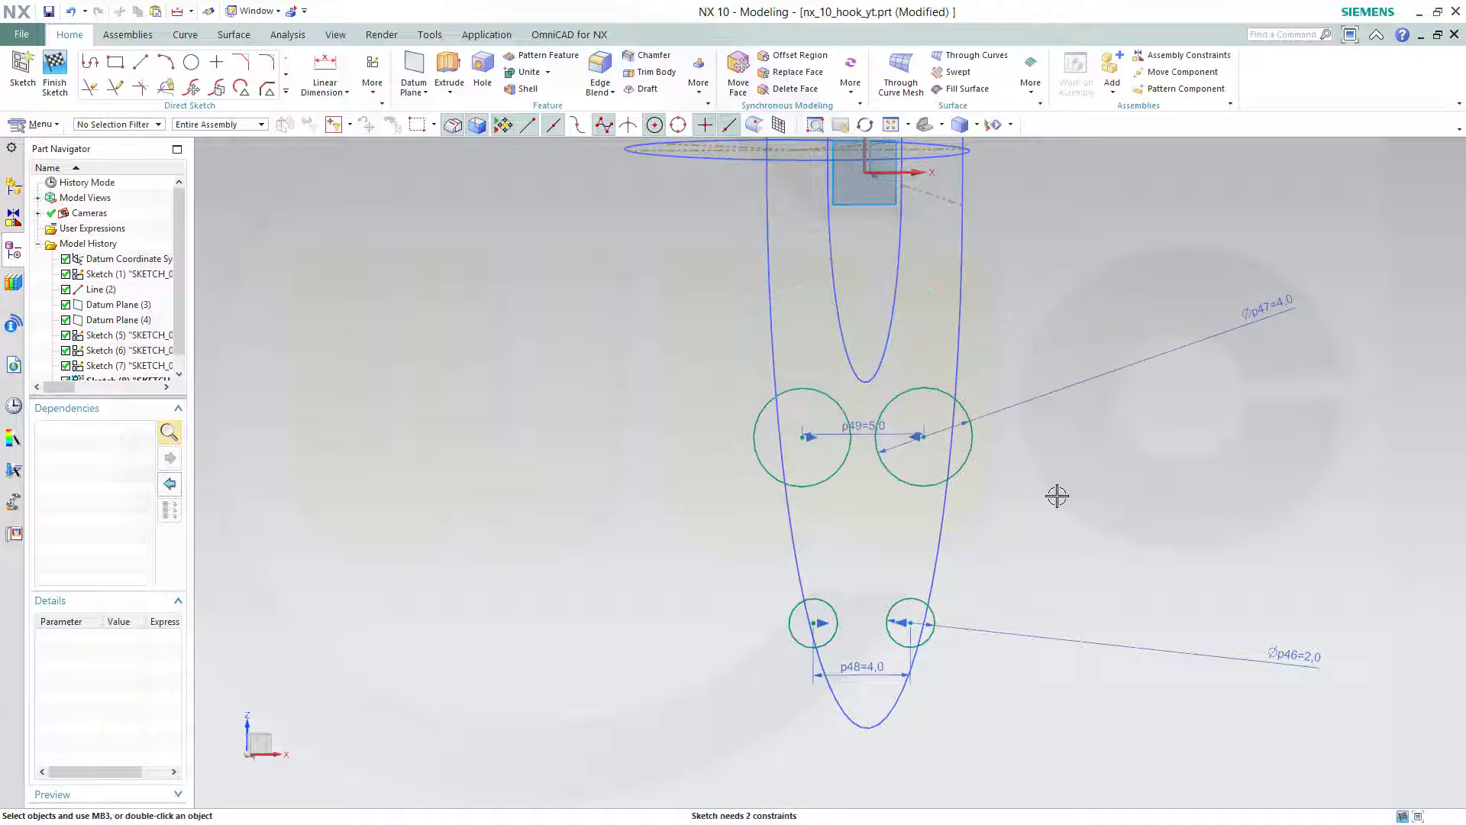
mouse_move(1057, 496)
middle_down()
mouse_move(1064, 485)
mouse_move(1054, 507)
middle_up()
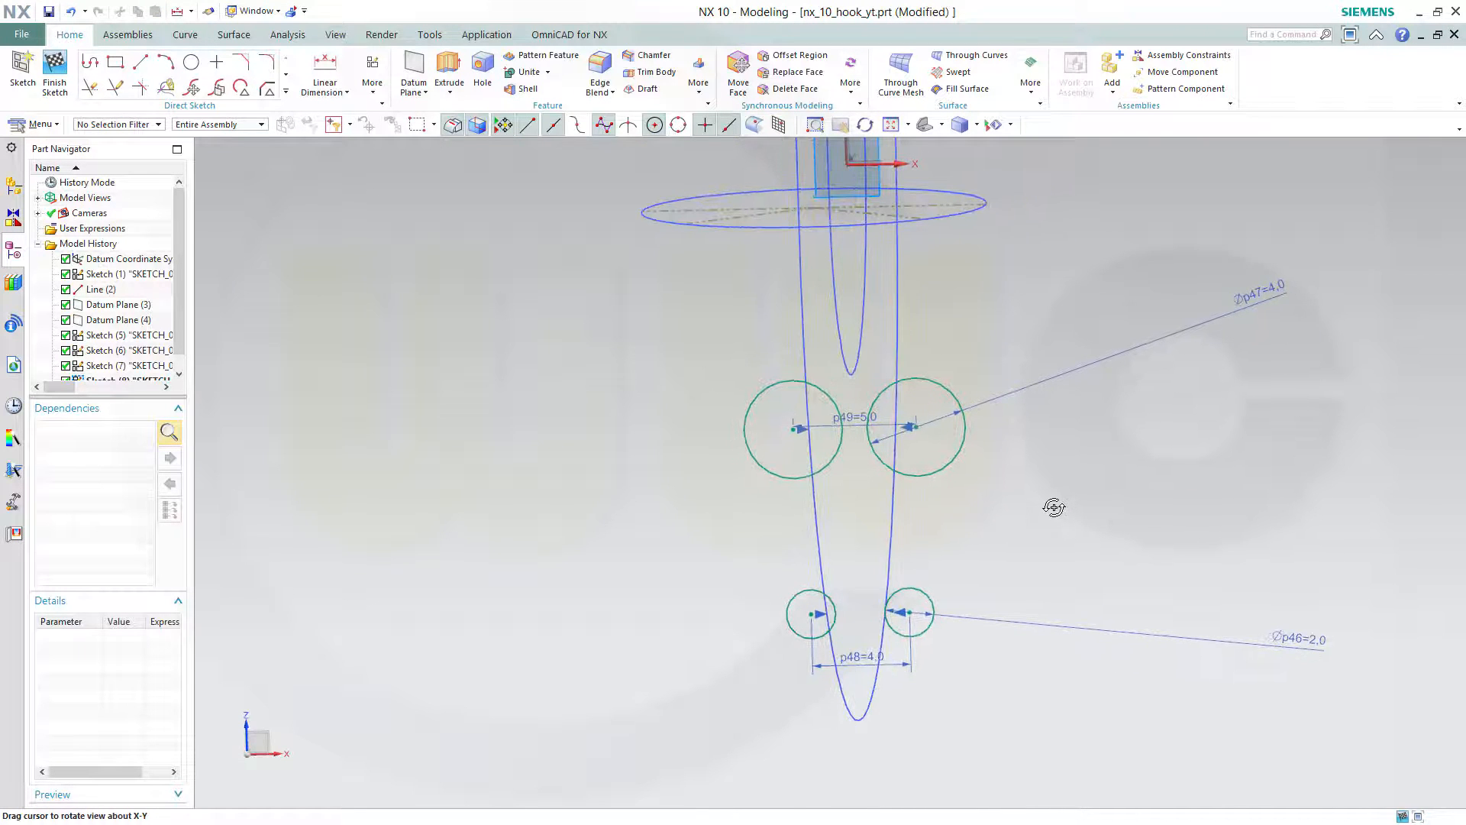
Sketch a circle about 17 in diameter, centred between the upper and lower pairs and enclosing all four circles.
click(192, 62)
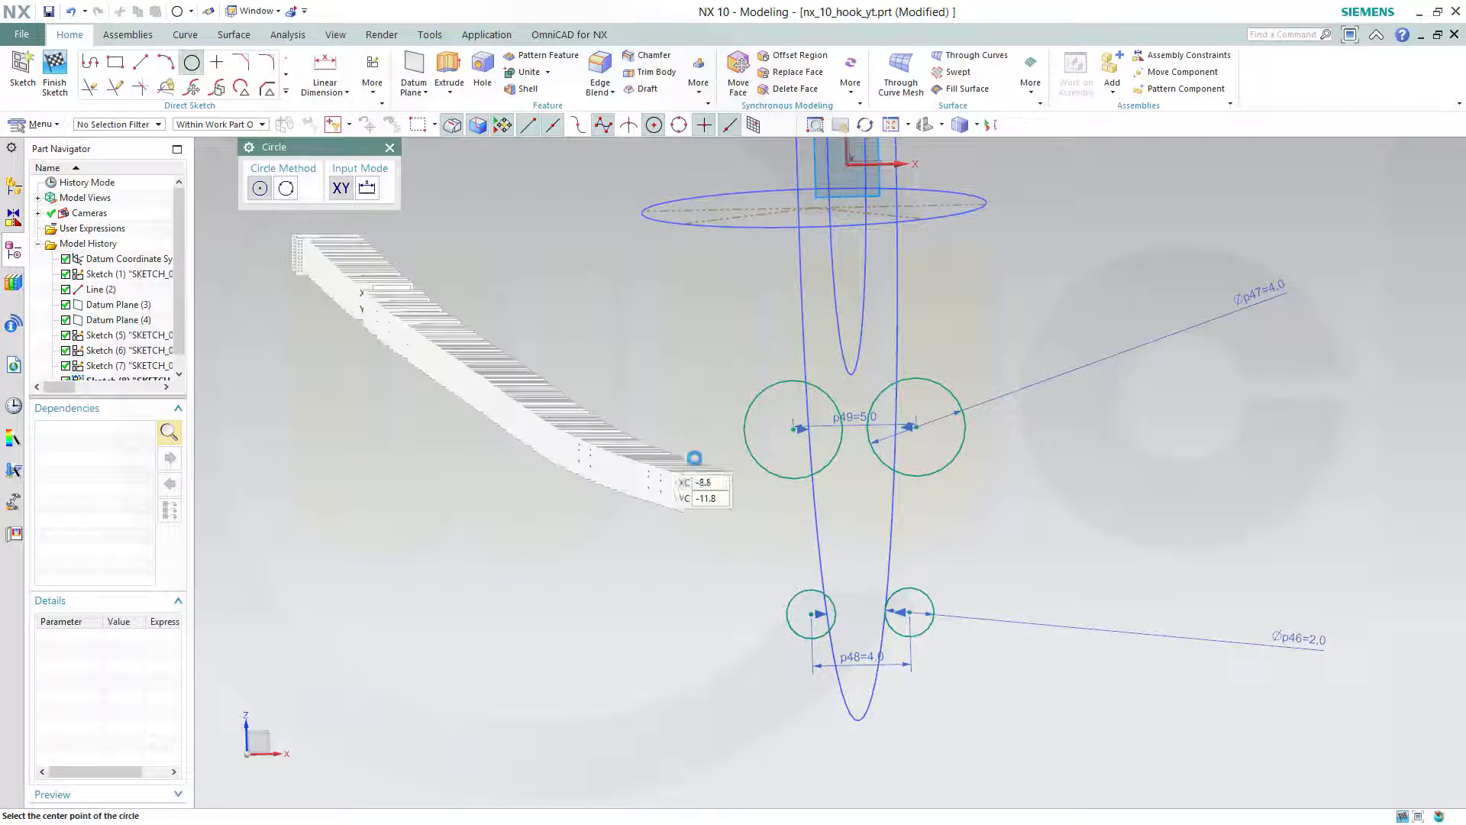
click(857, 556)
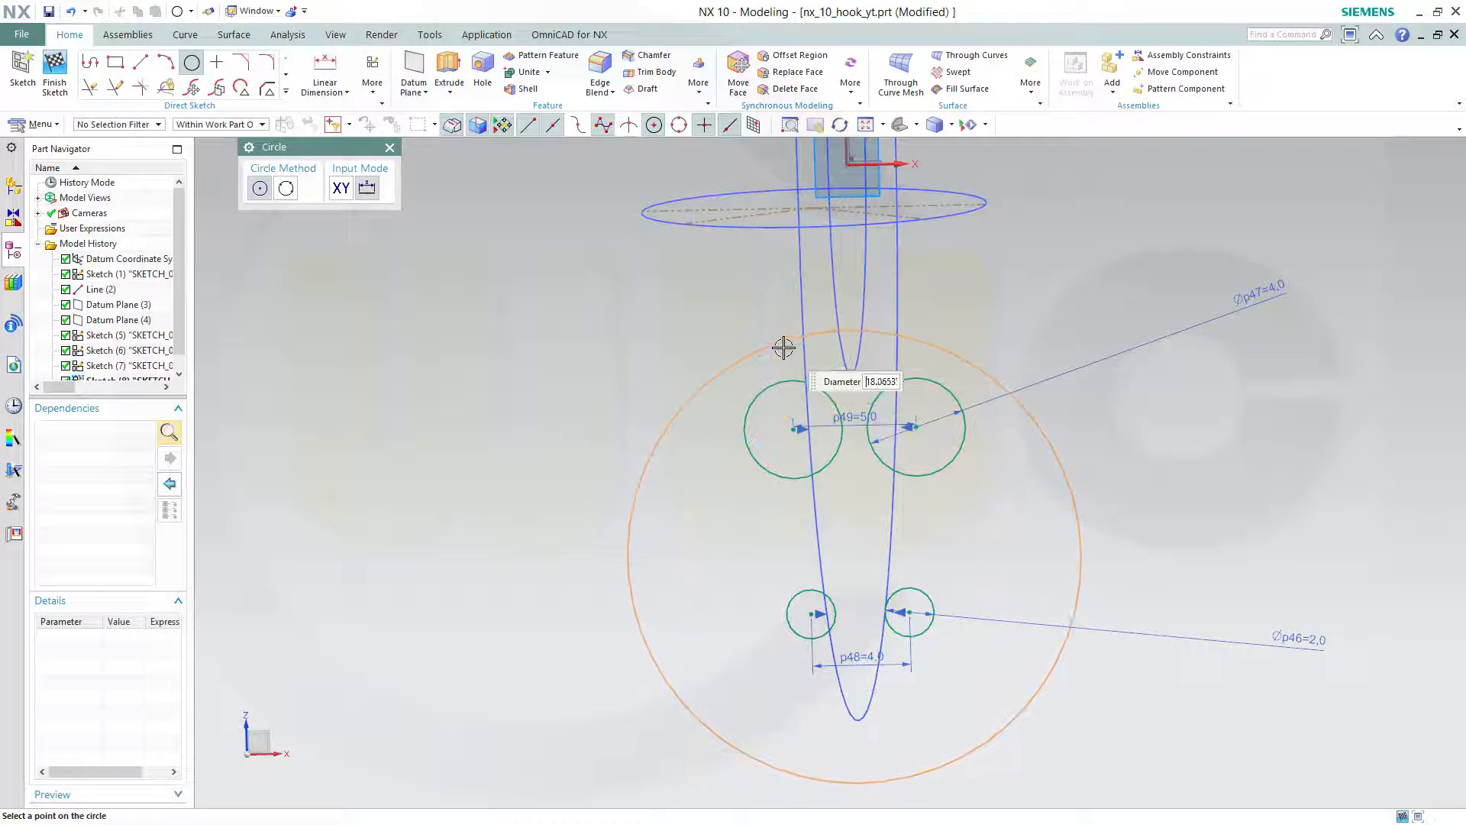
click(764, 366)
key(Escape)
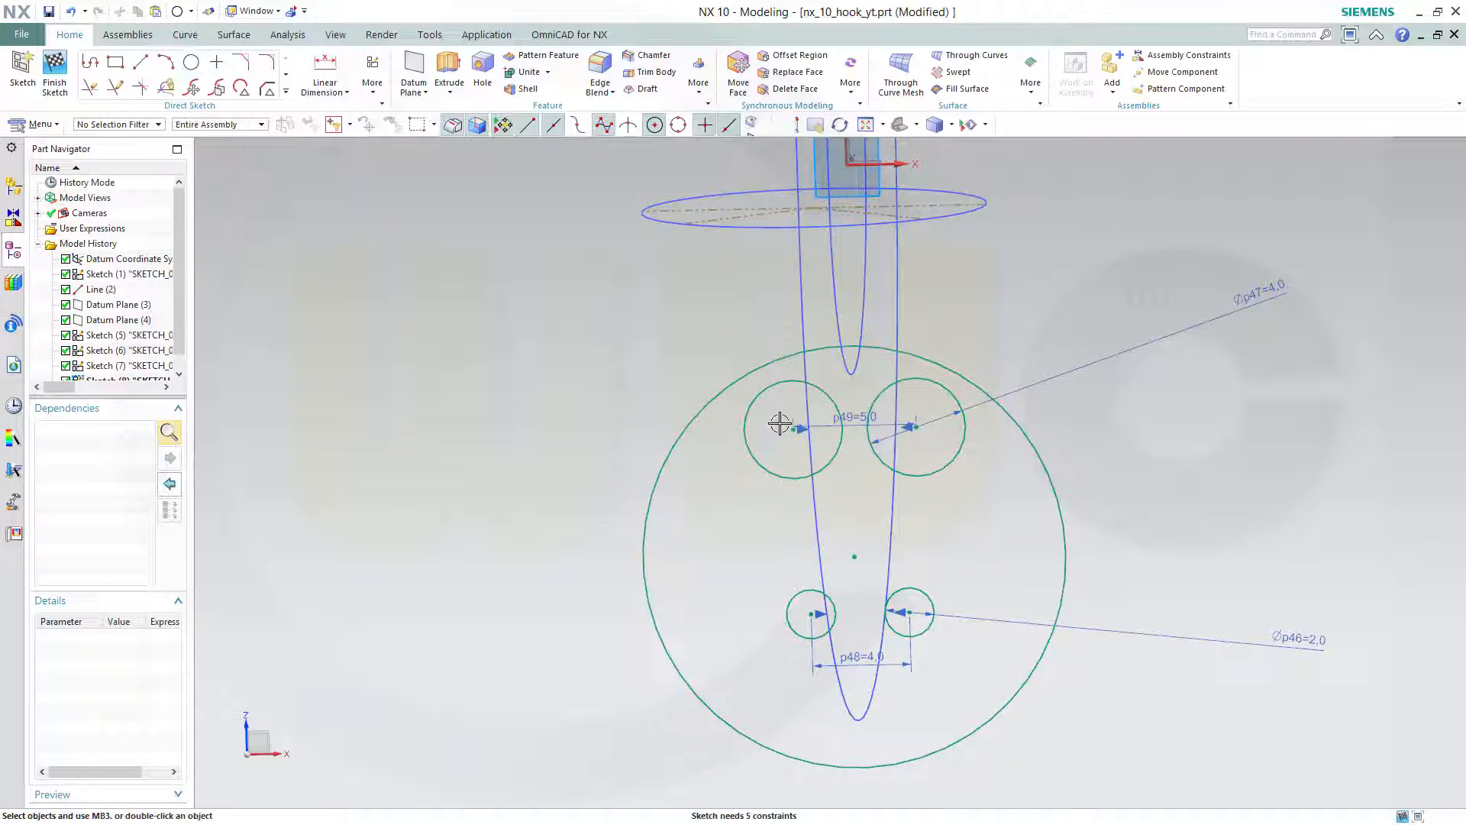
Make the large enclosing circle tangent to the upper left and upper right circles.
click(756, 363)
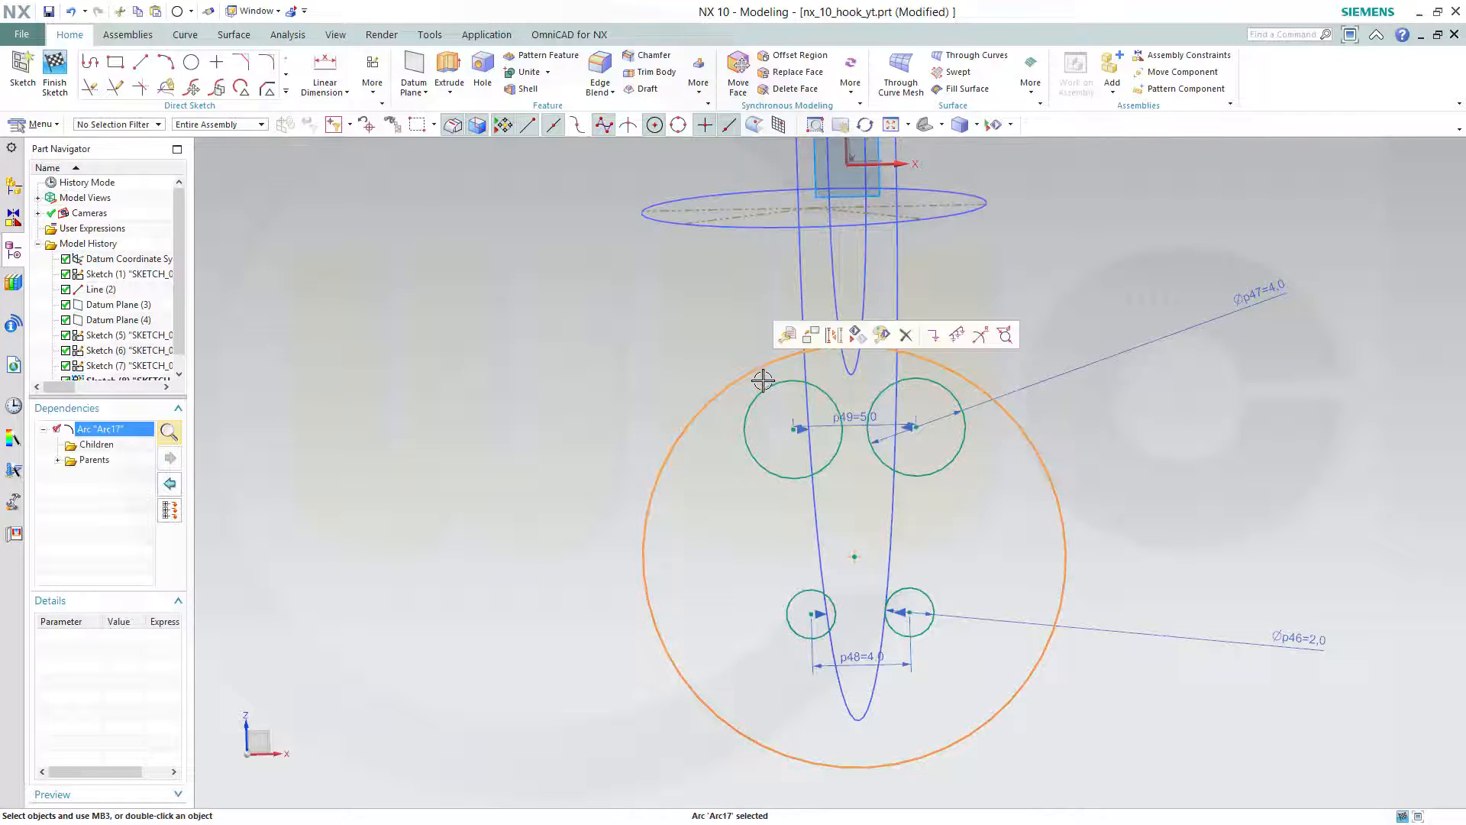
click(765, 386)
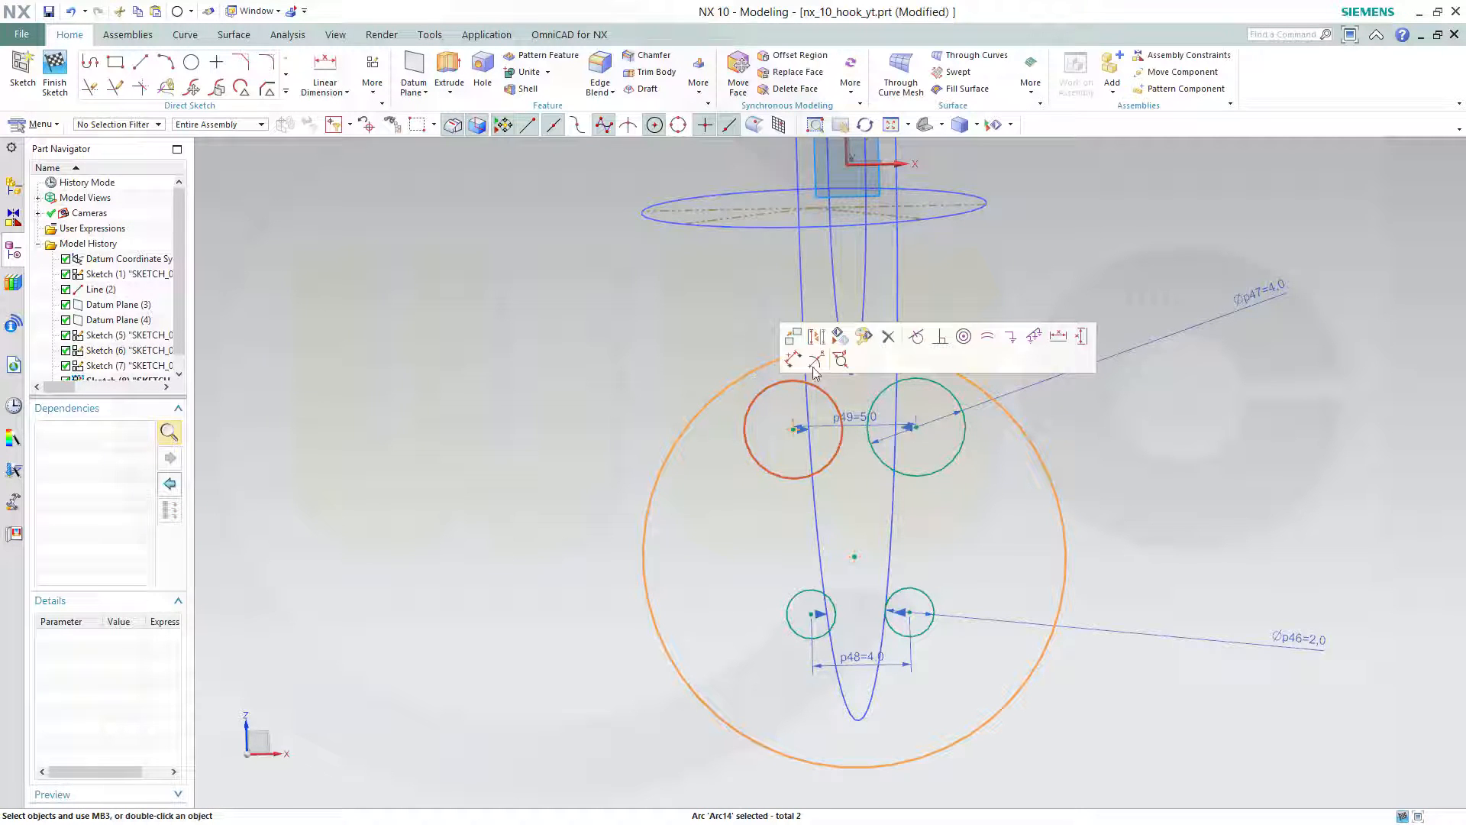
click(919, 337)
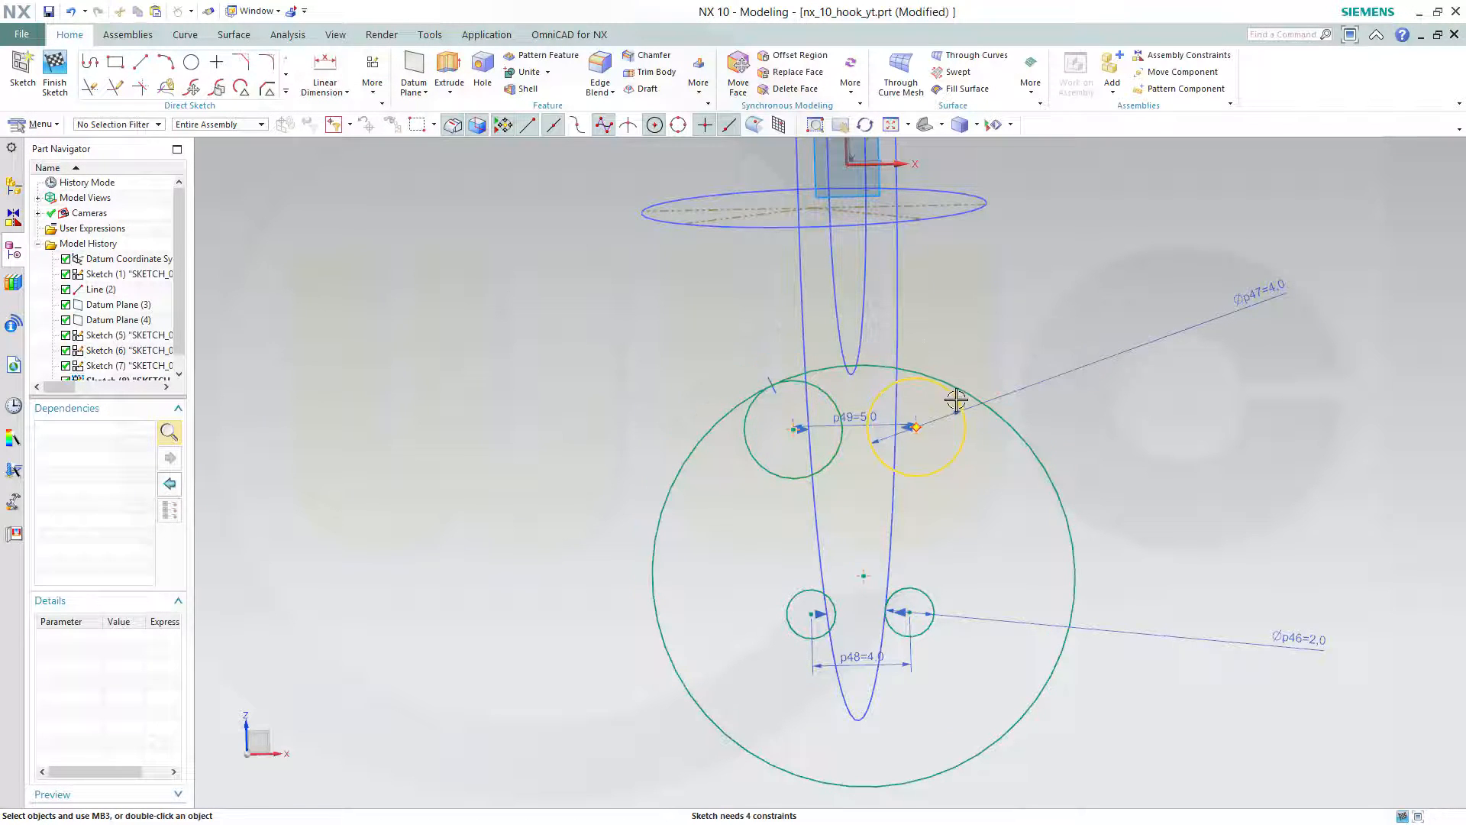
click(1041, 458)
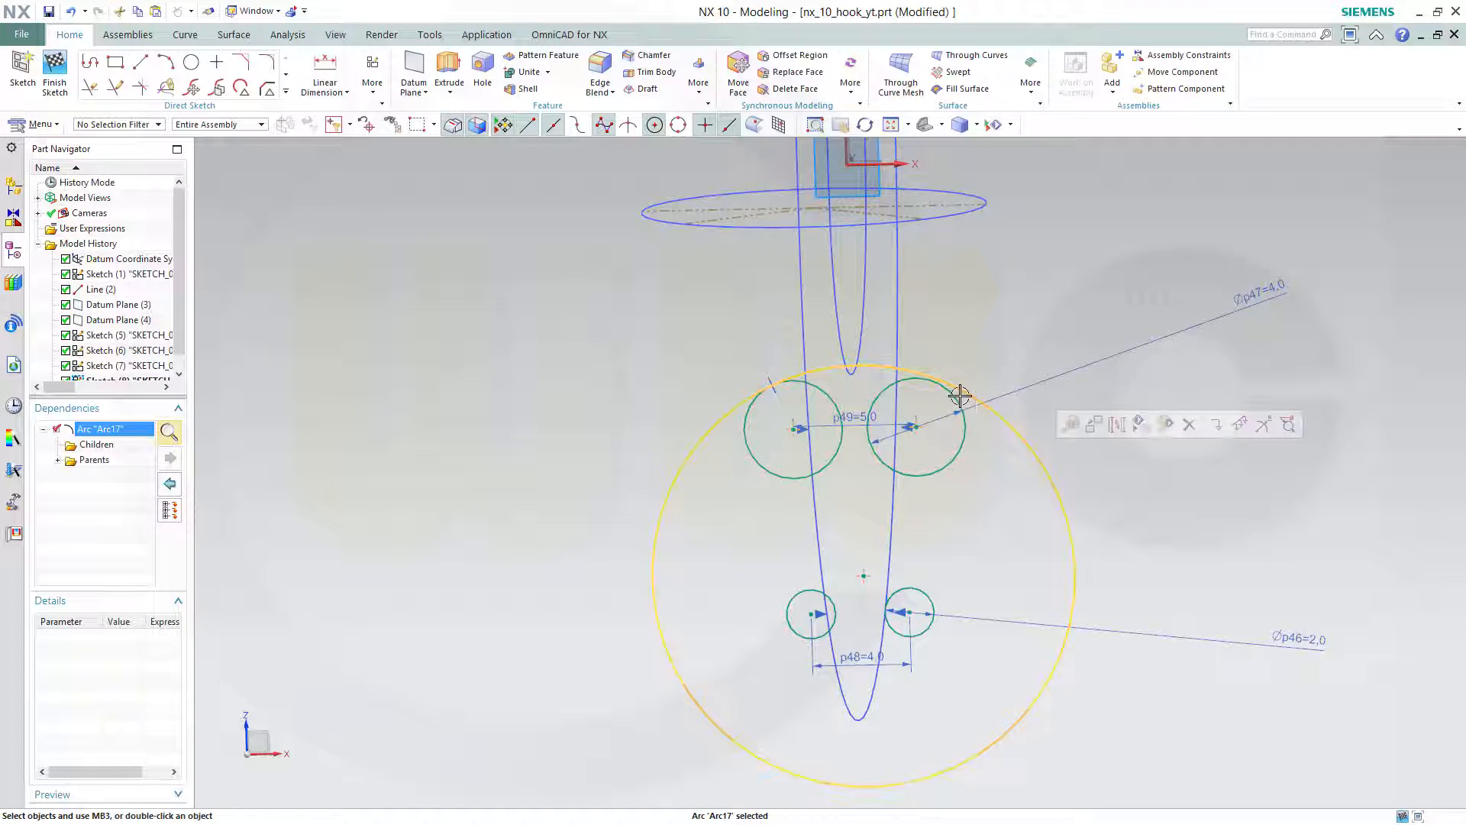
click(966, 428)
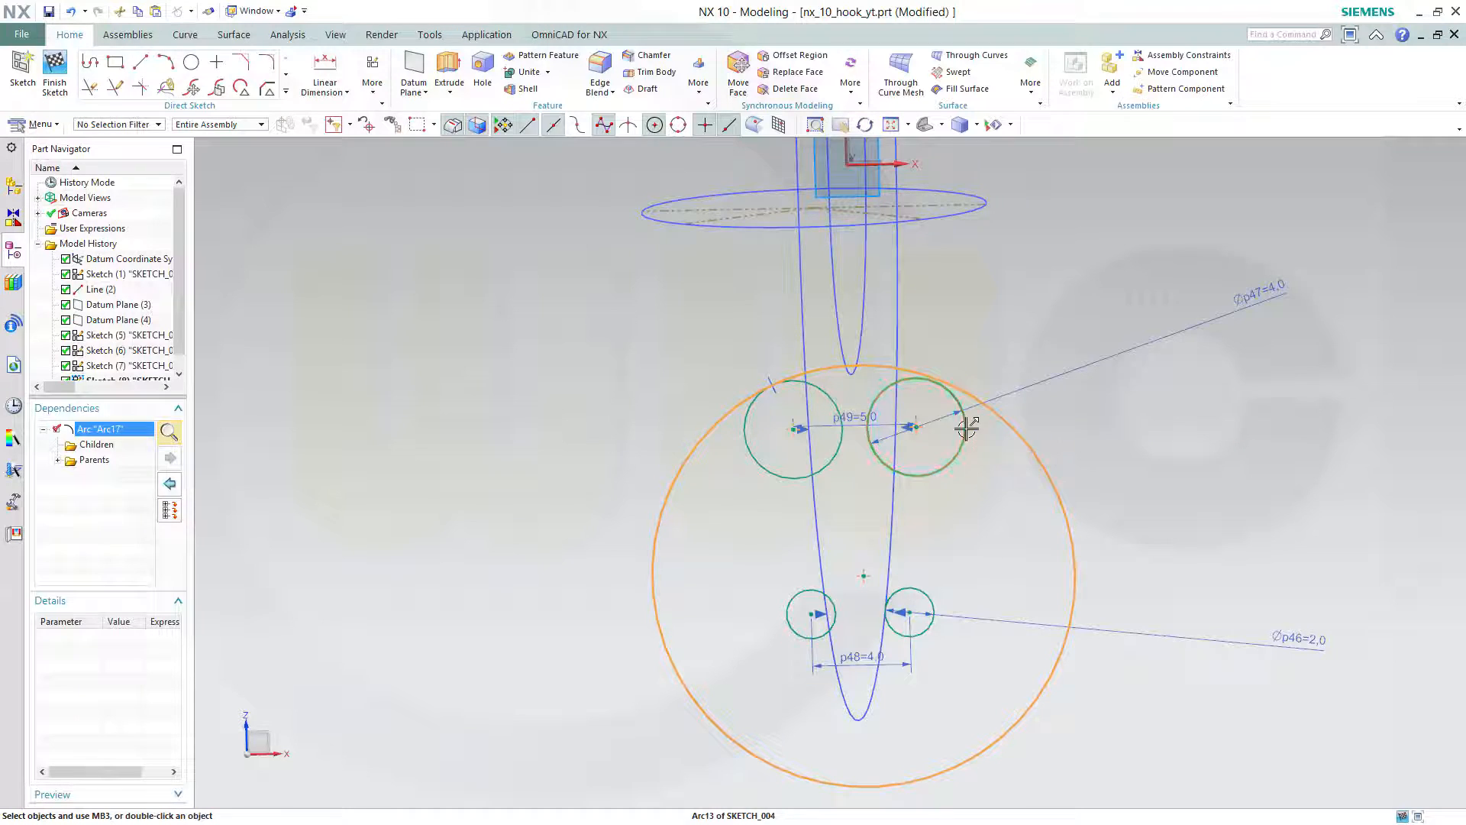
click(1118, 382)
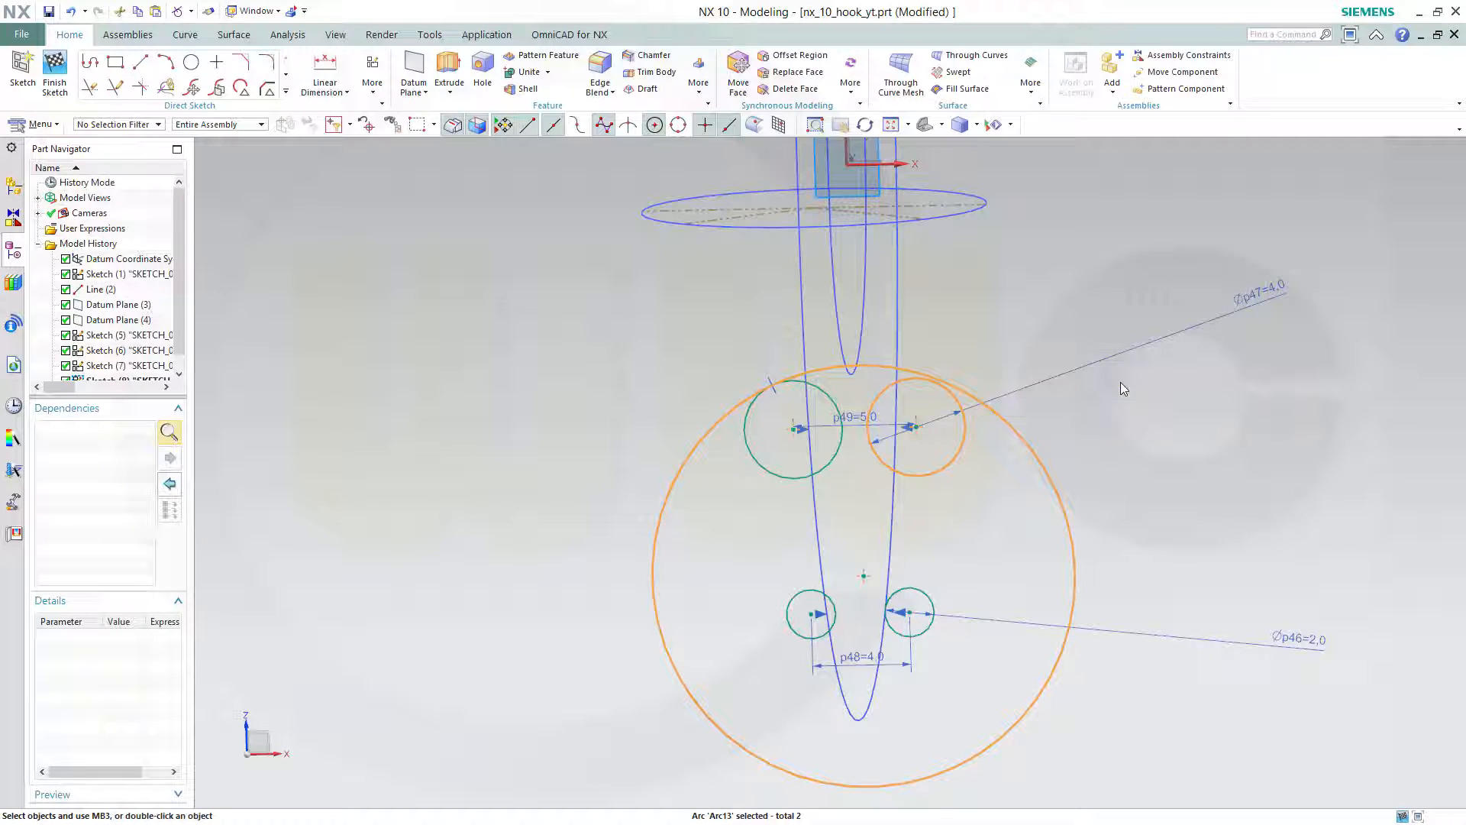
Add a radial dimension to the large enclosing circle and set its diameter to 100.
click(348, 93)
click(362, 155)
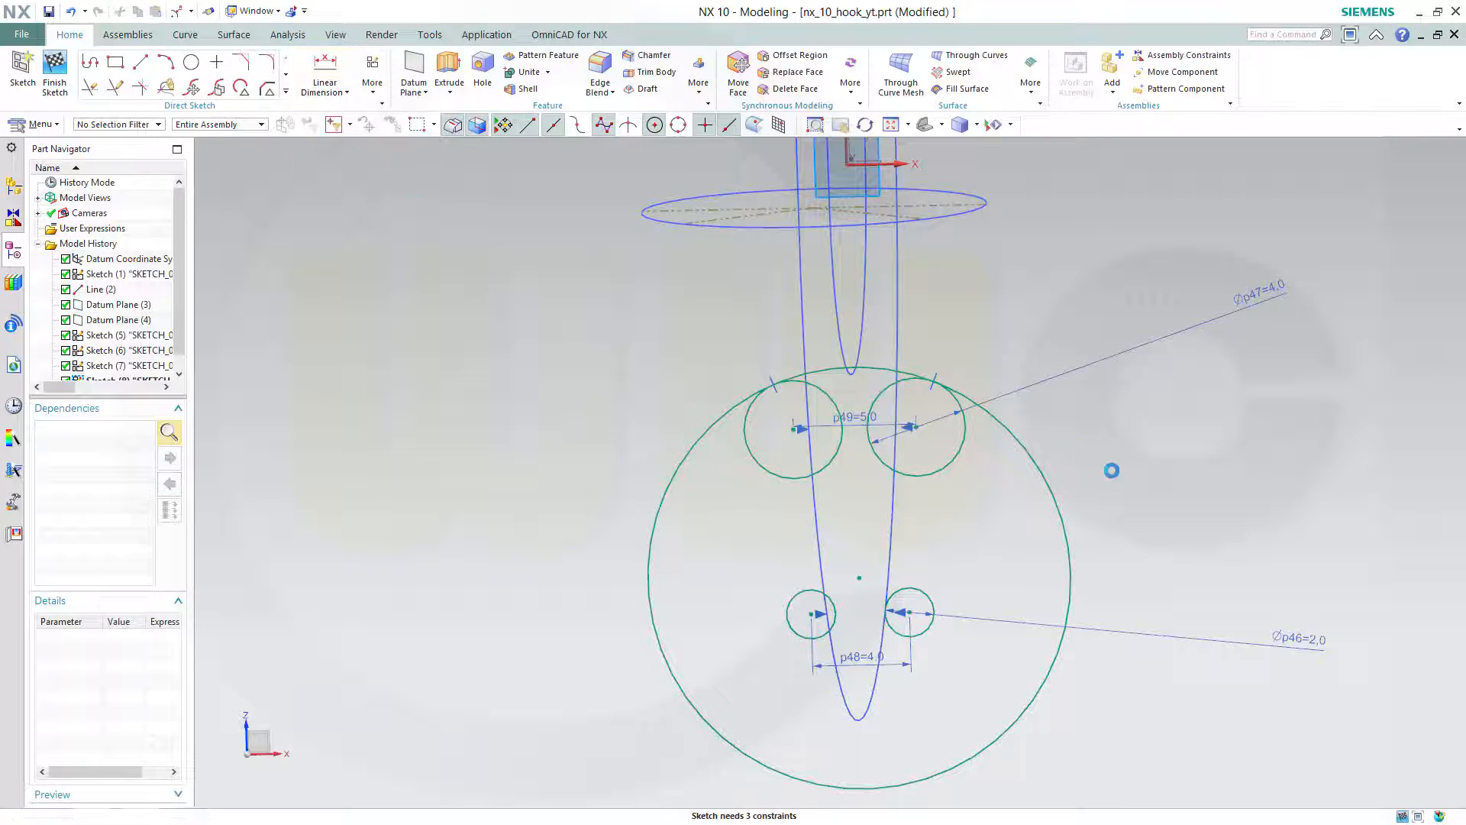
click(1047, 478)
click(1126, 428)
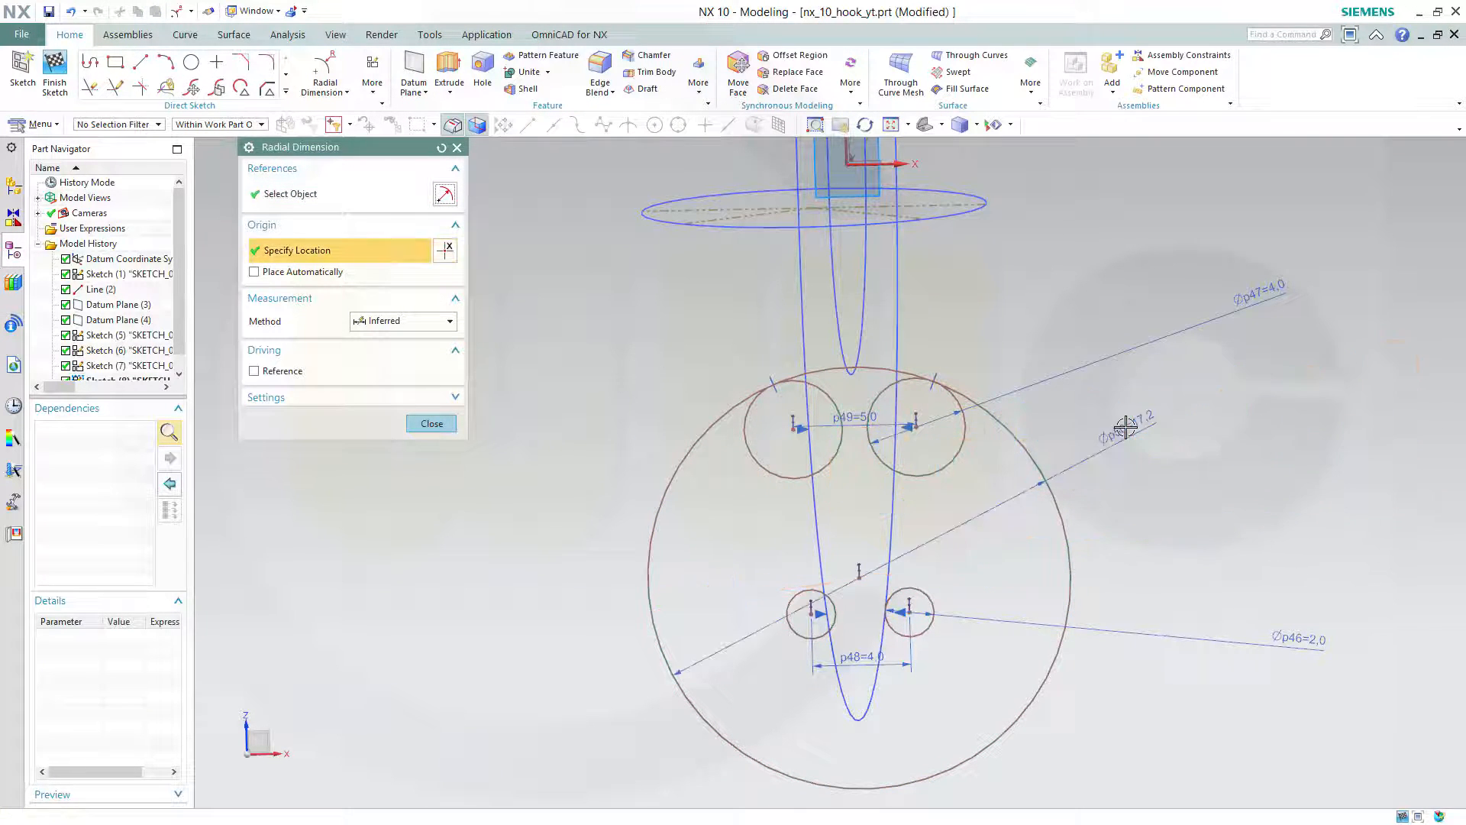
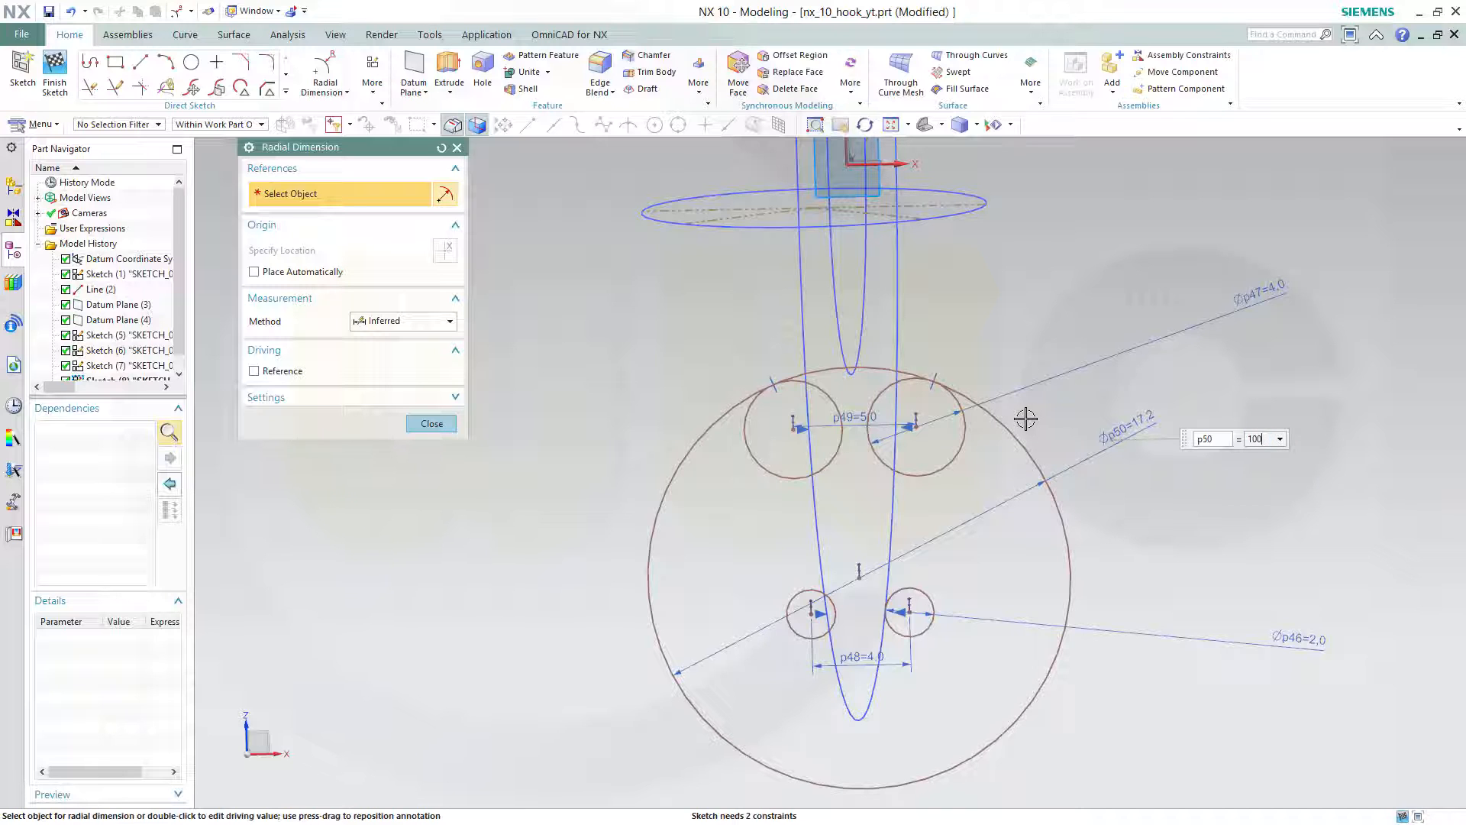
key(Return)
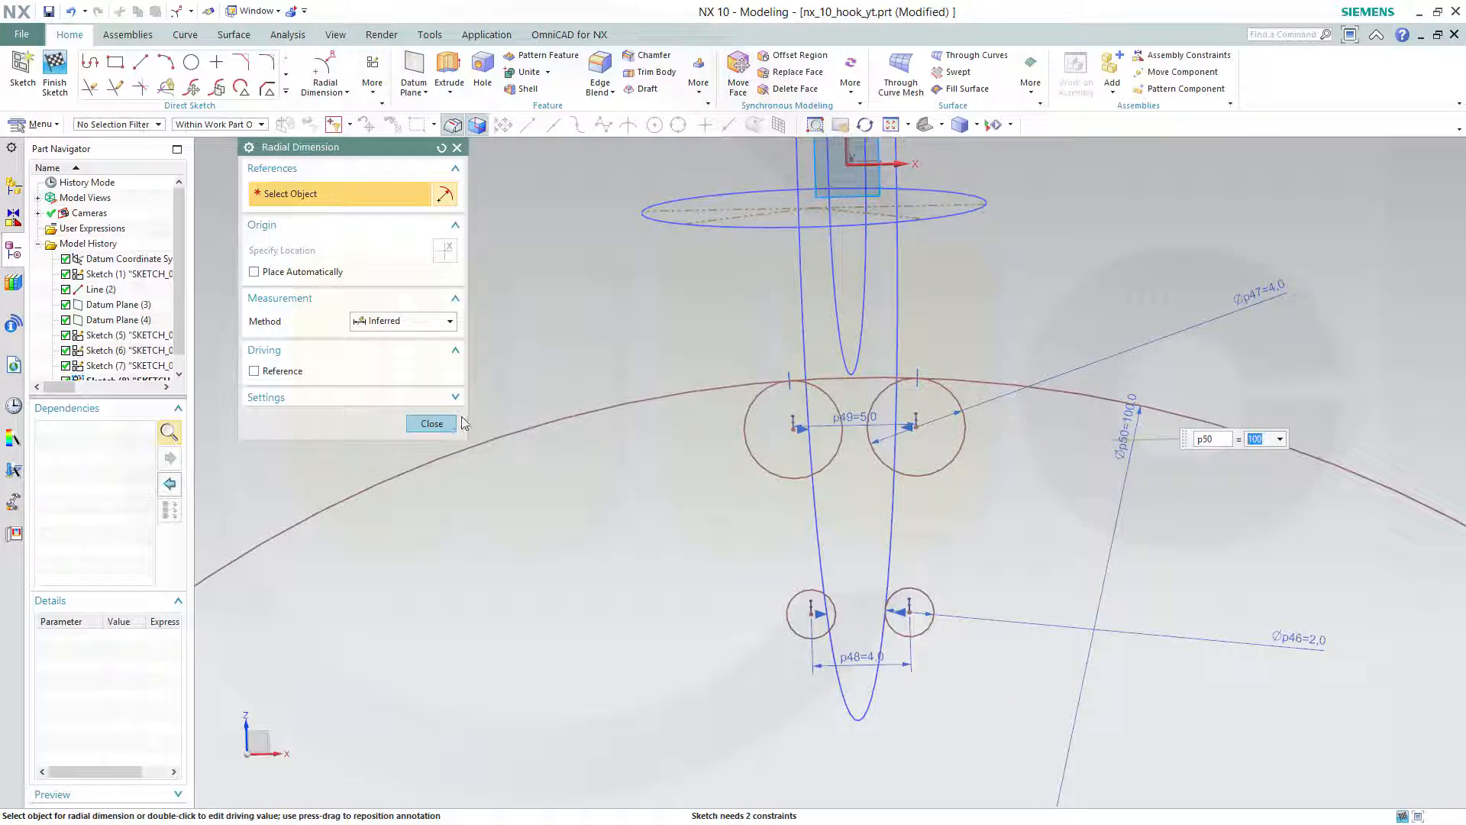
click(432, 424)
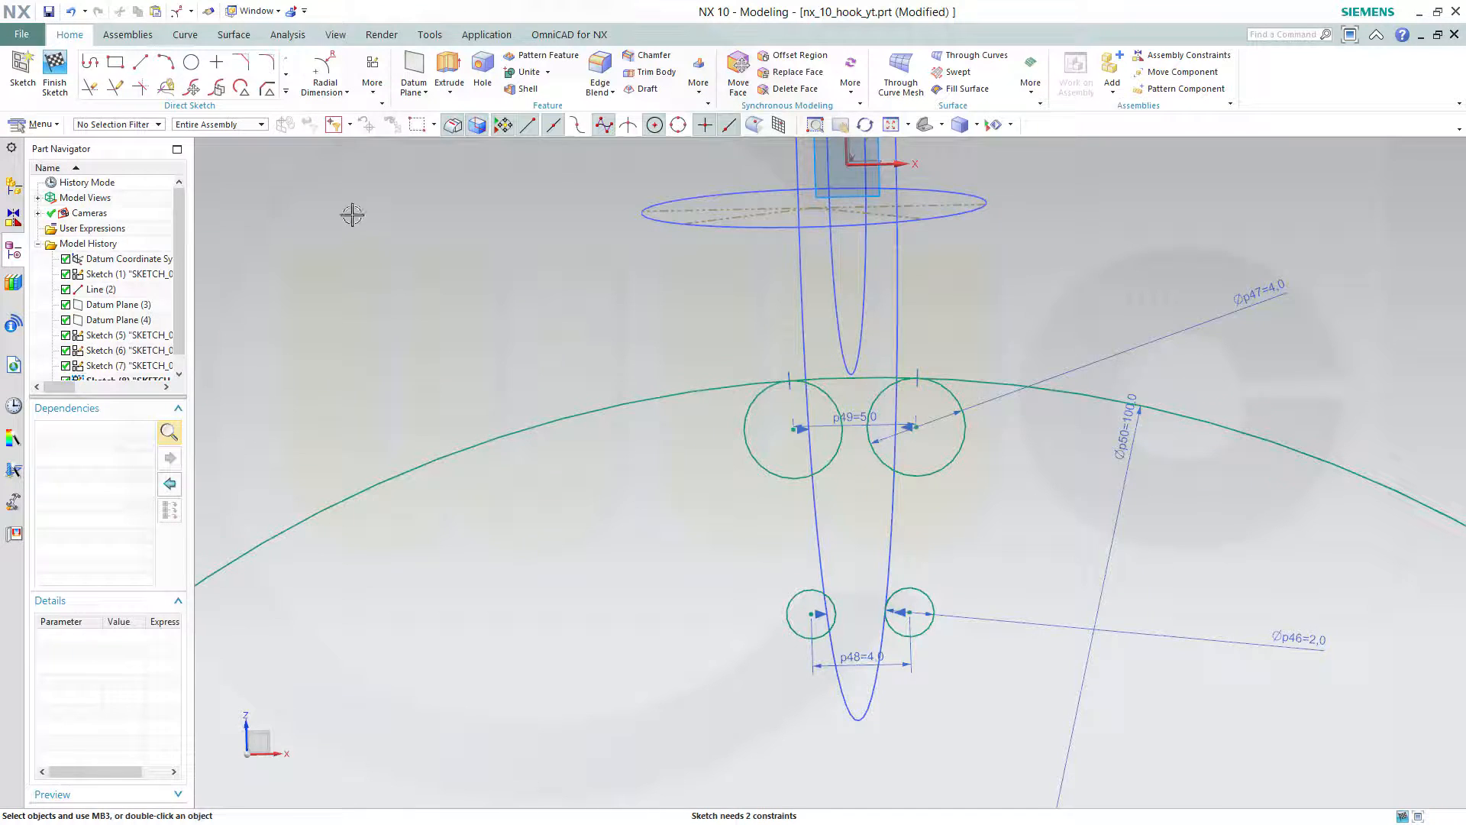
Sketch a circle about 9.7 in diameter, centred between the upper and lower pairs and reaching just below the small circles.
click(192, 64)
click(857, 547)
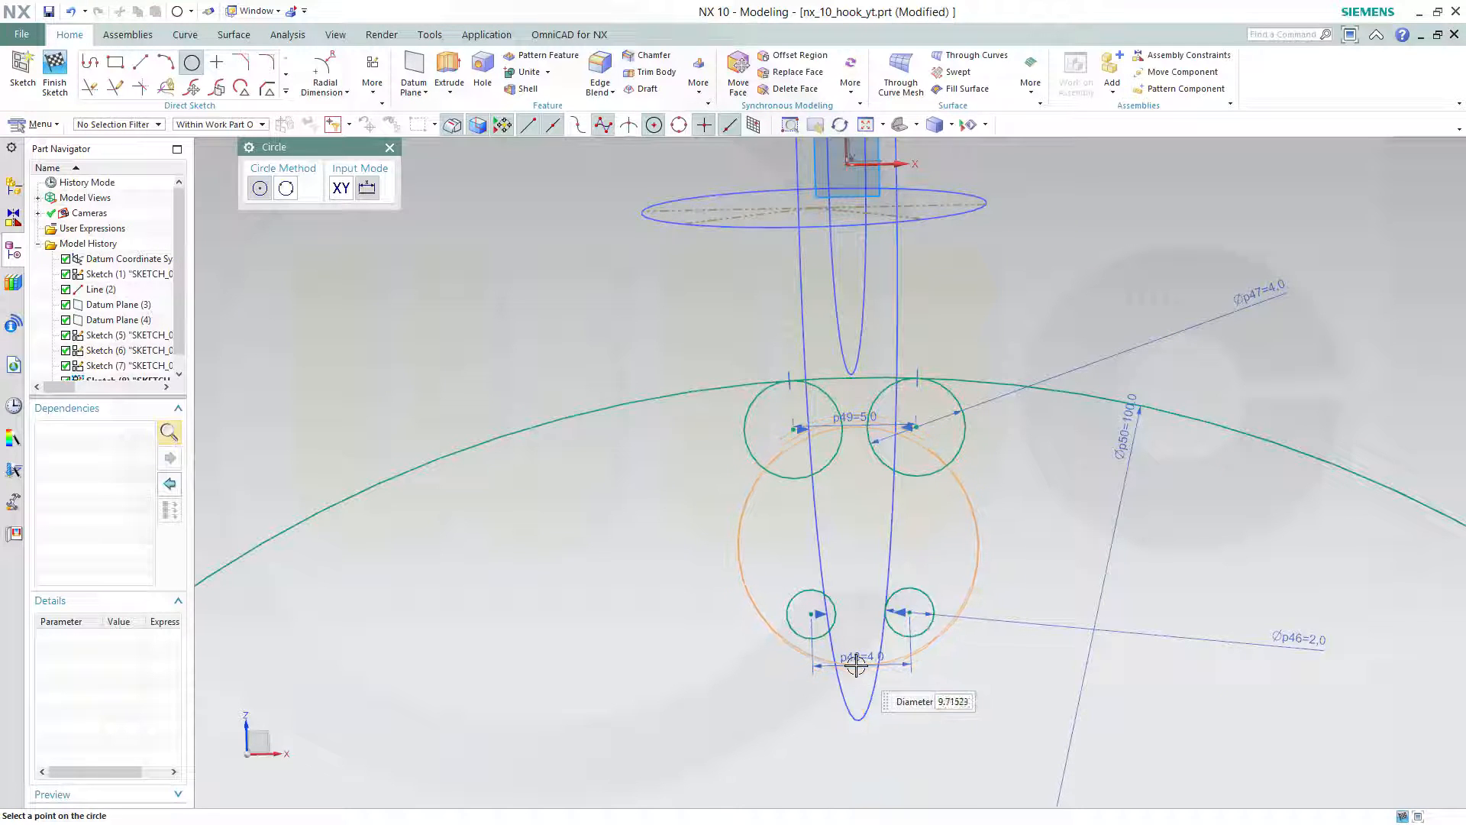
click(856, 665)
key(Escape)
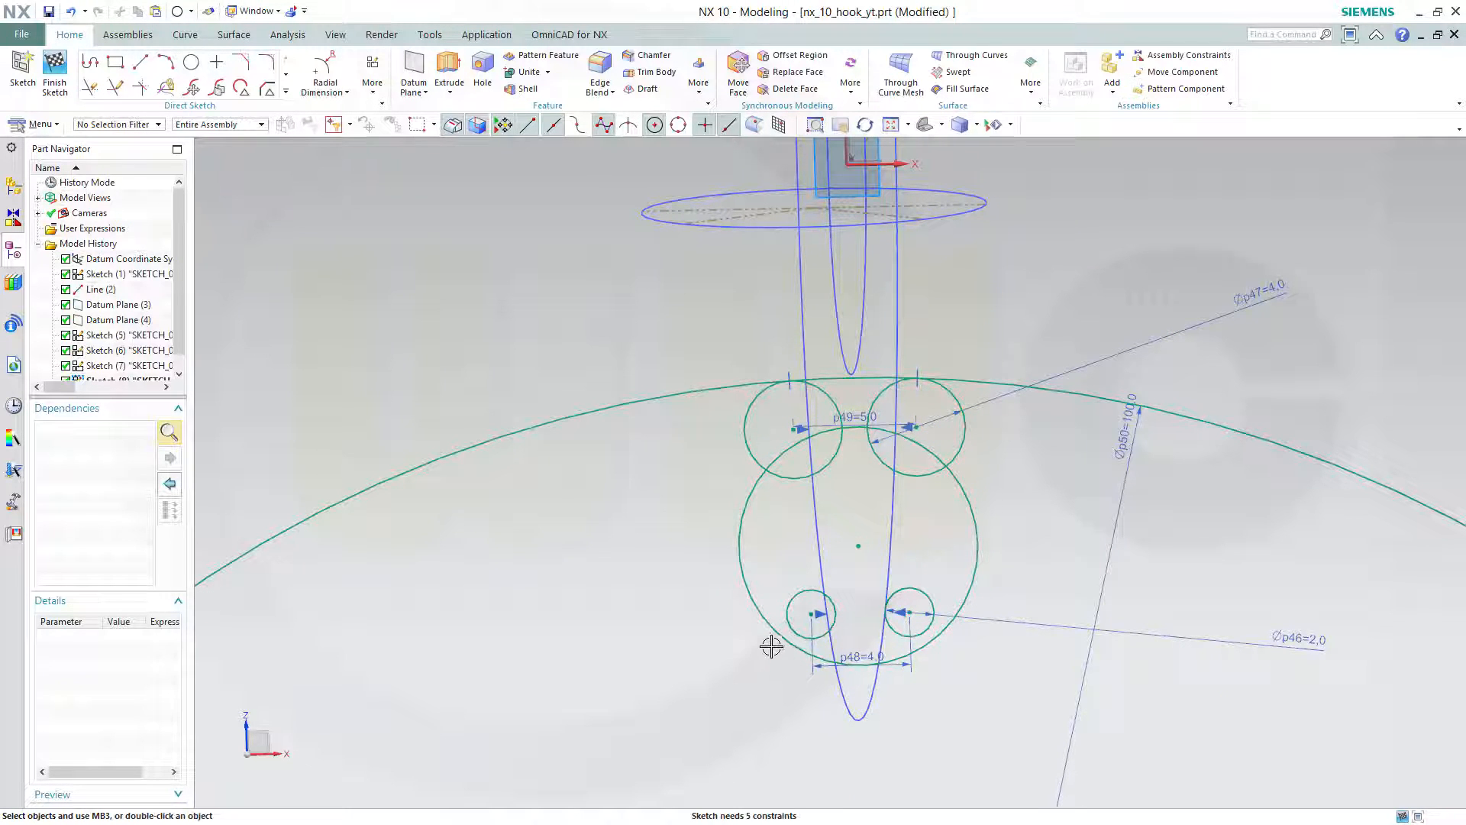
Make the new middle circle tangent to the lower left and lower right small circles.
click(776, 634)
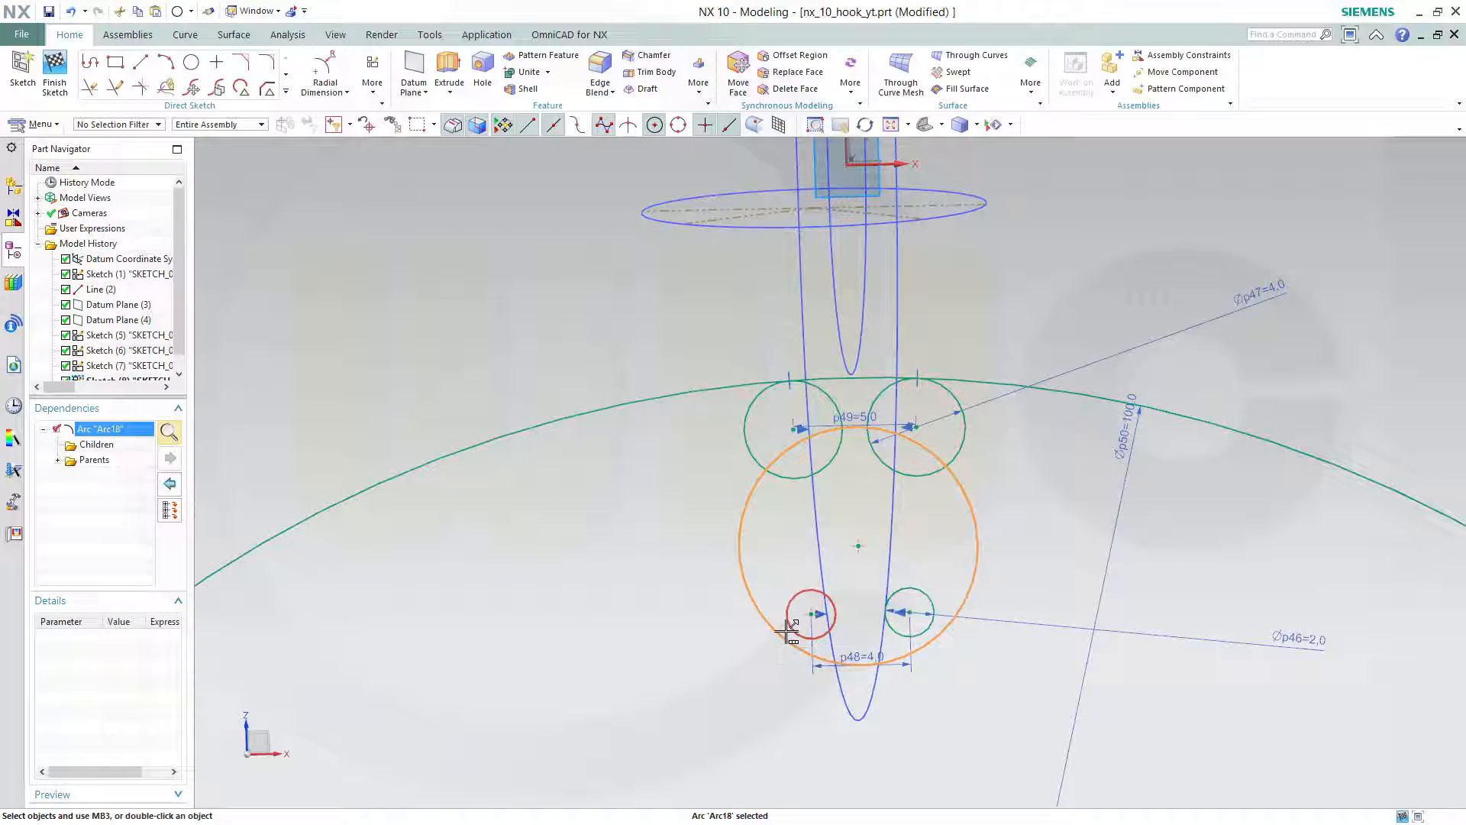
click(790, 631)
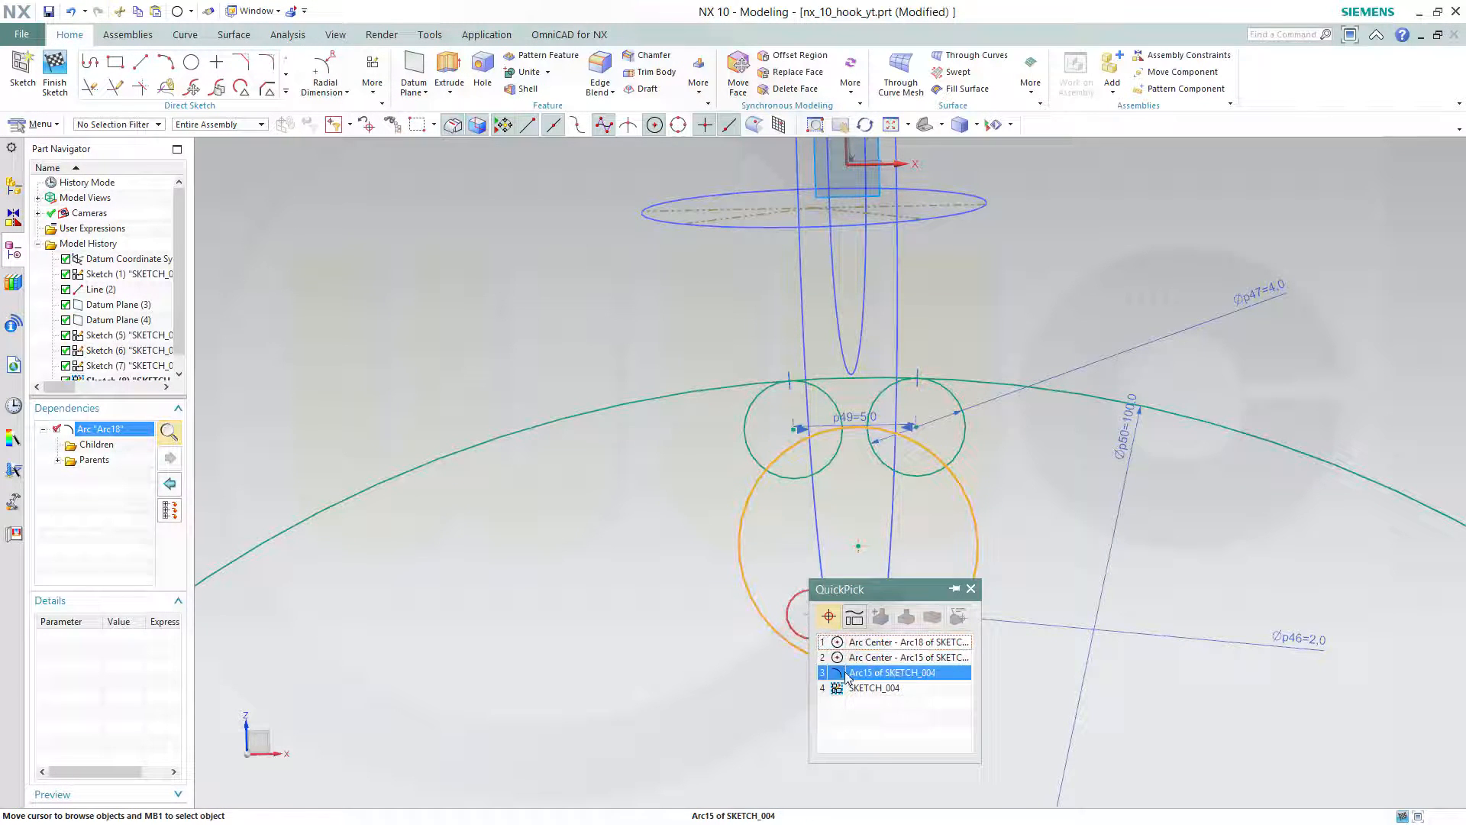
click(873, 658)
click(998, 623)
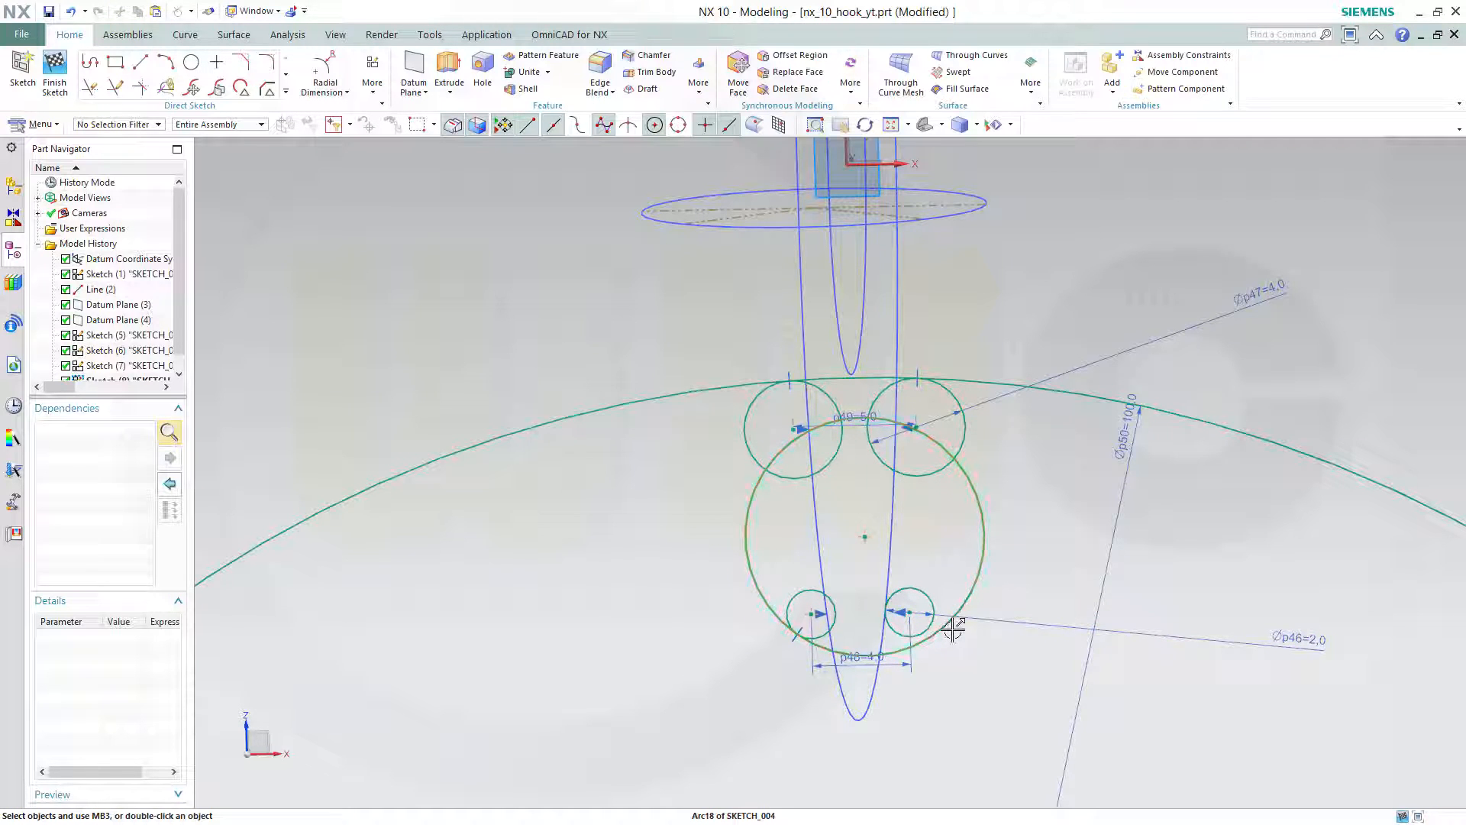
click(947, 607)
click(935, 605)
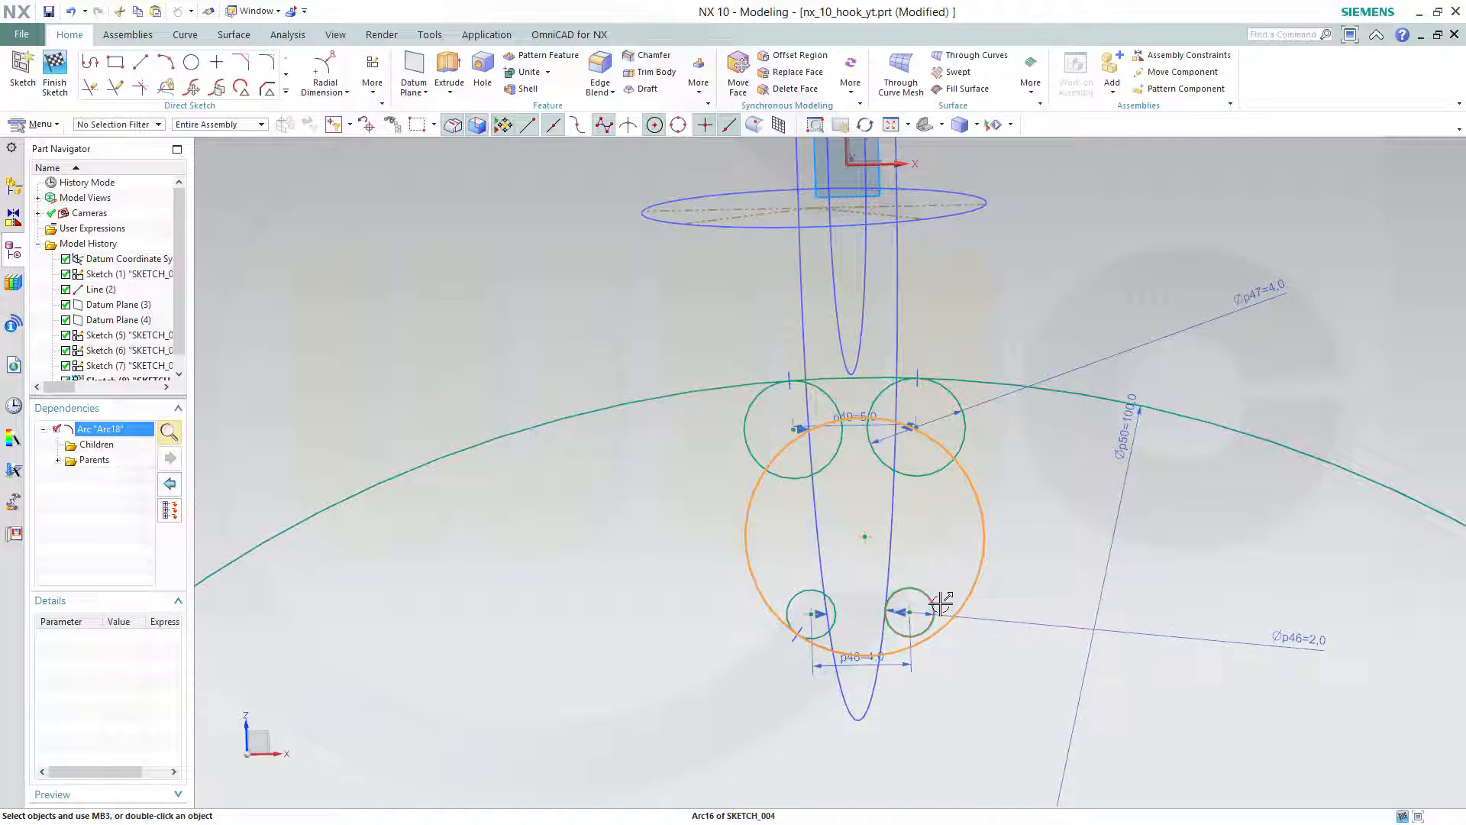
click(1093, 556)
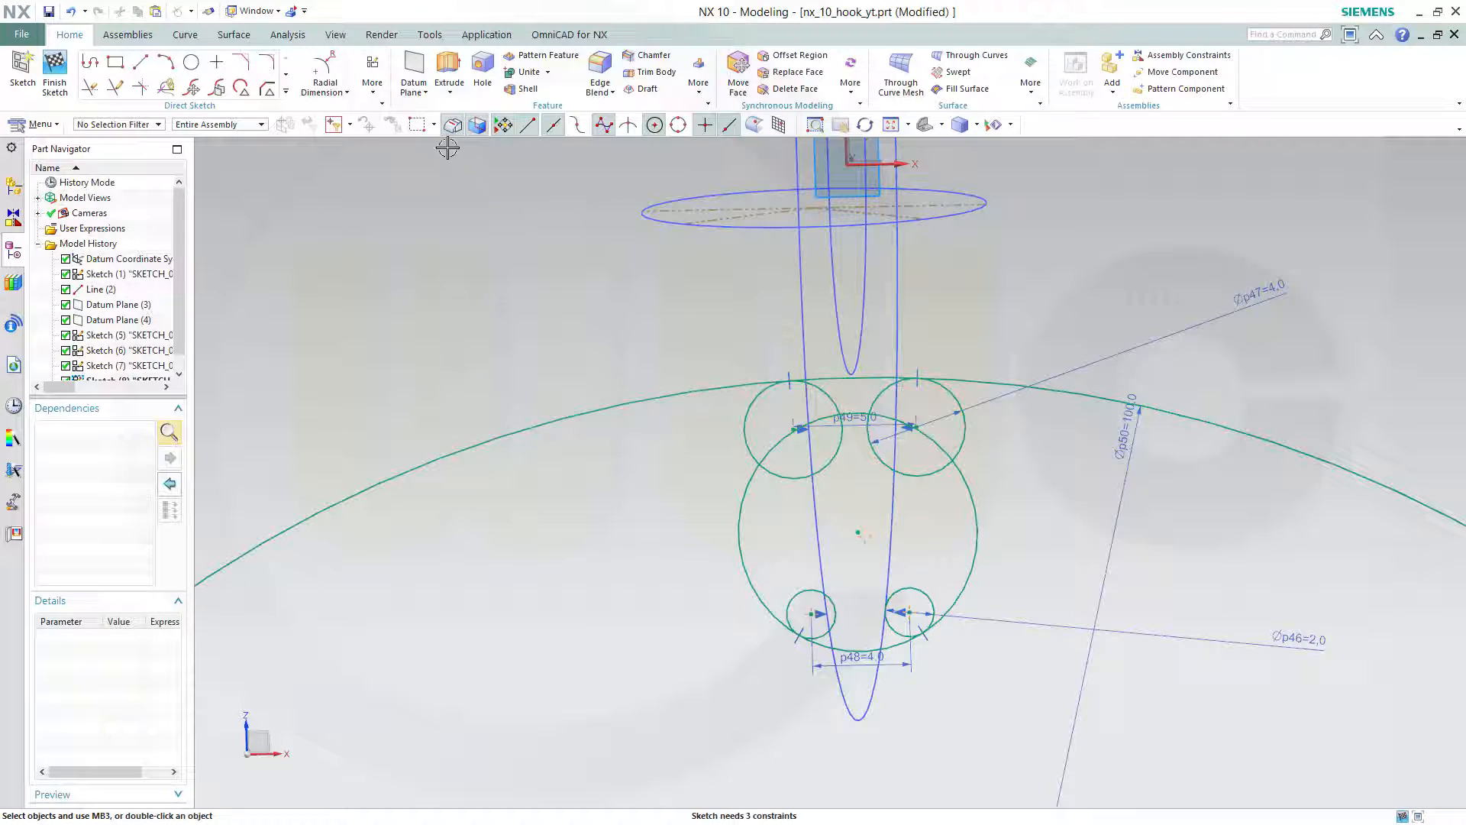
Add a radial dimension to the circle tangent to the two lower small circles and set its diameter to 200.
click(732, 561)
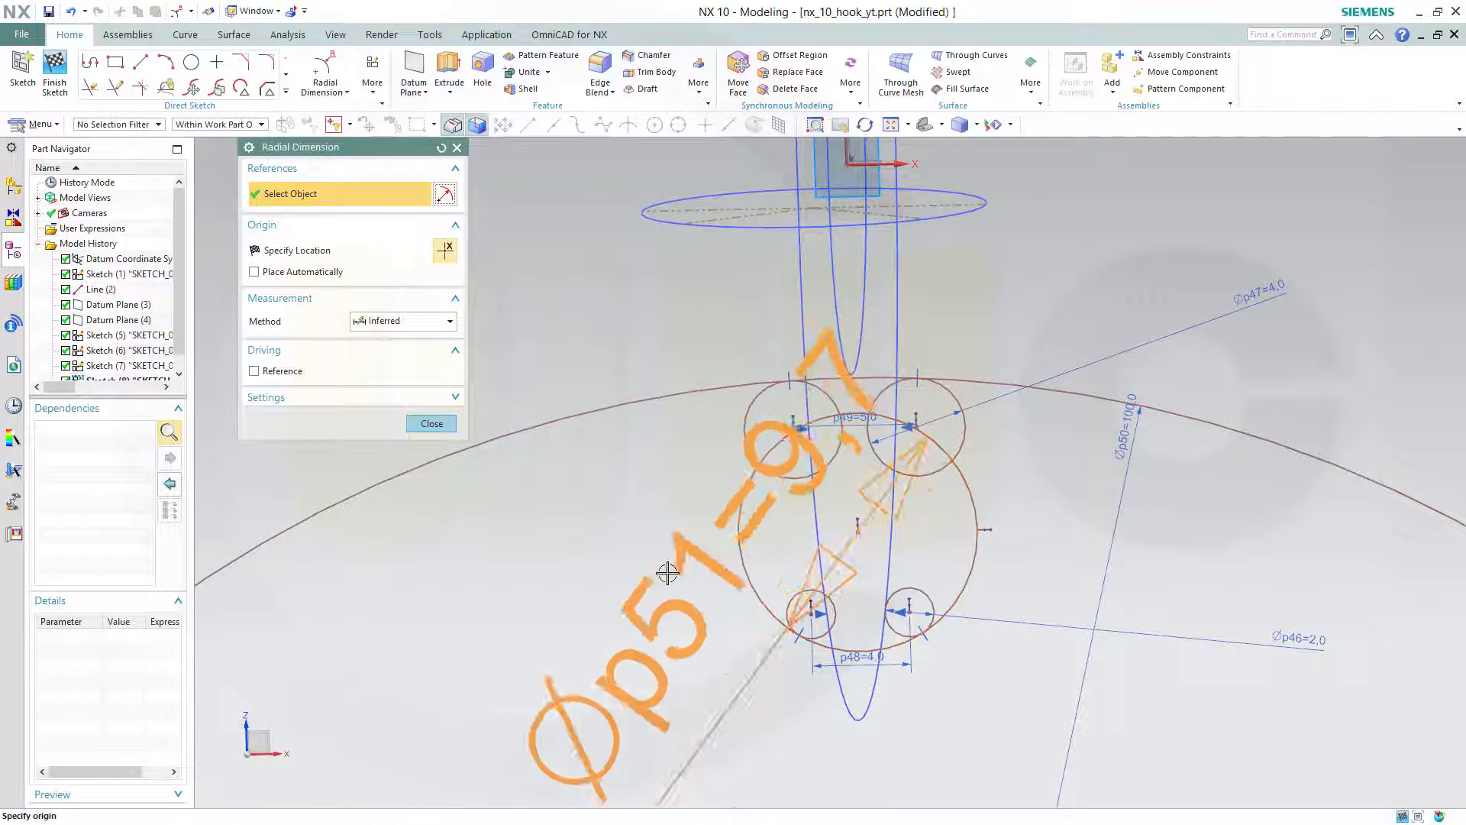
click(479, 623)
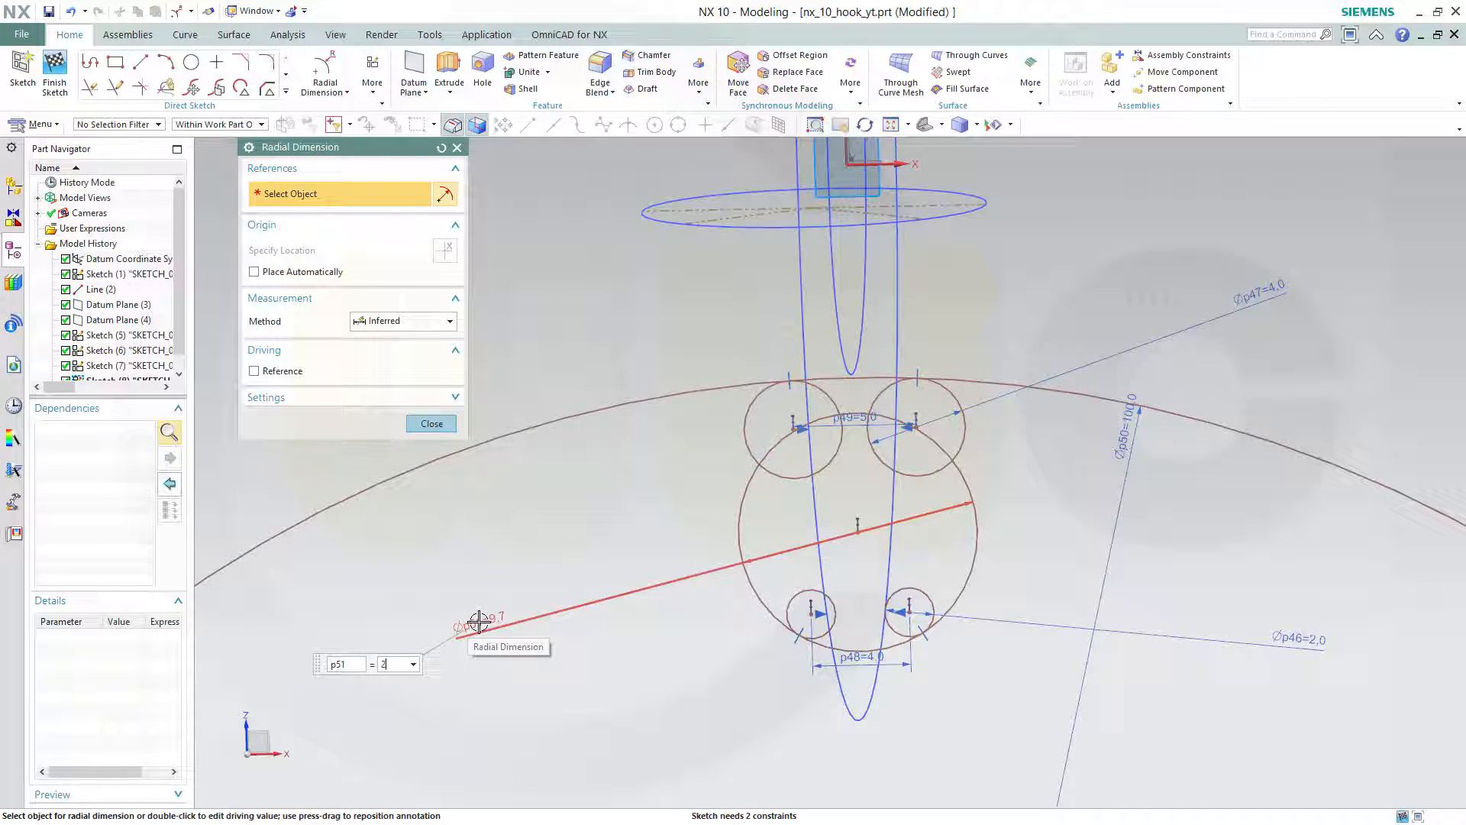
key(Return)
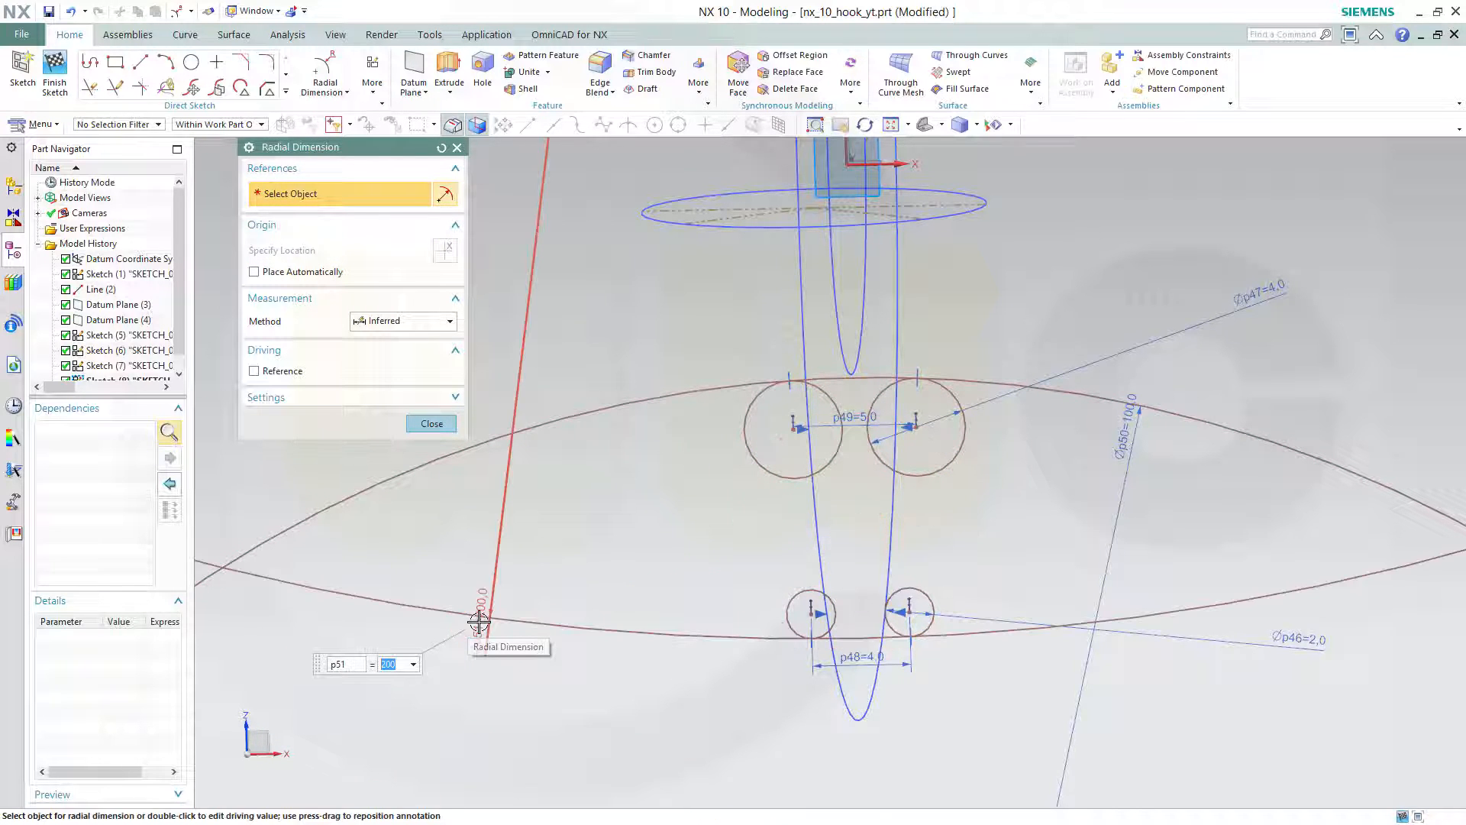
click(432, 425)
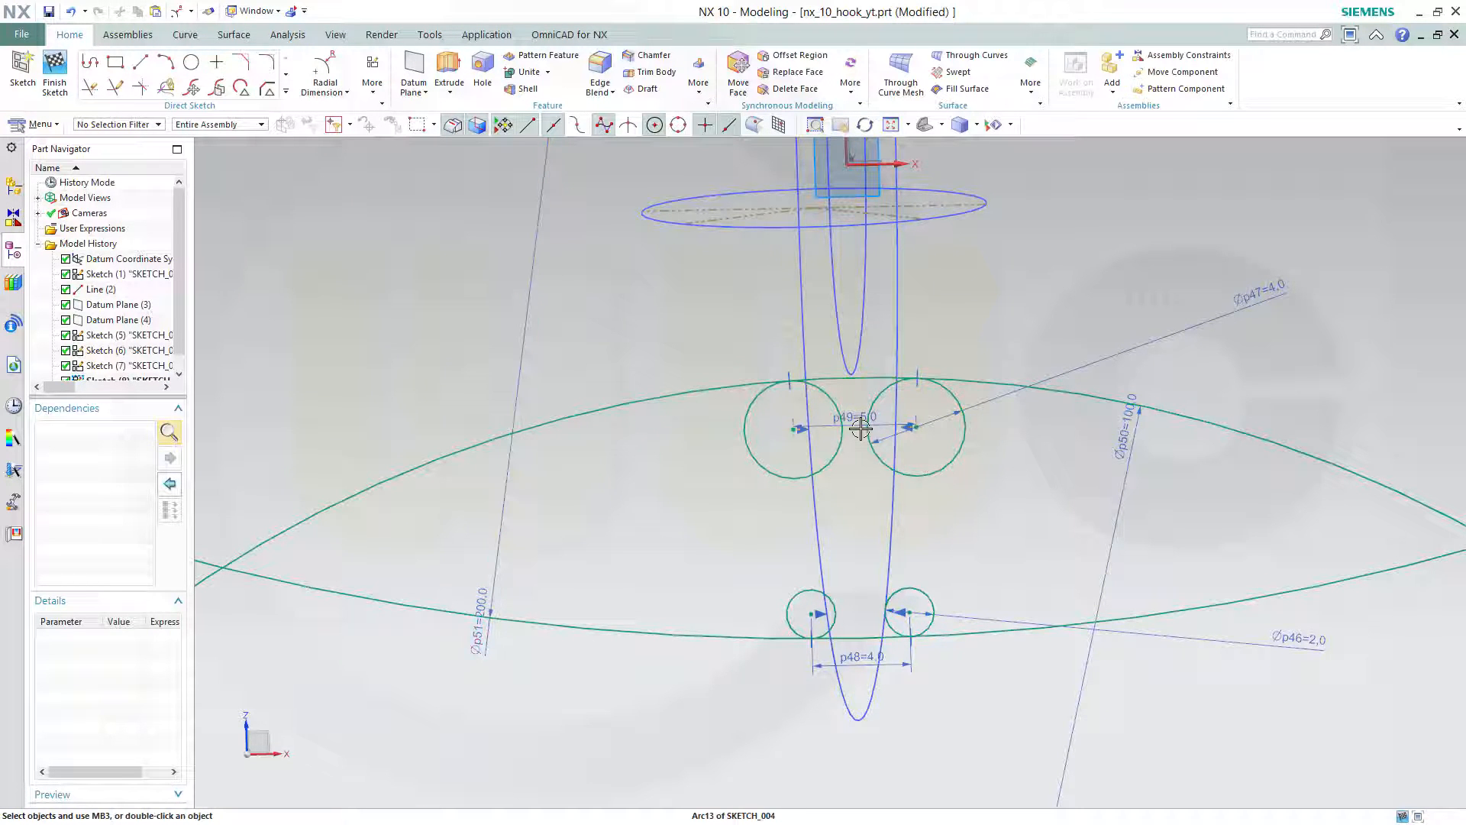
Sketch two circles about 7 in diameter, one on each side of the four small circles, centred between the upper and lower pairs.
click(192, 64)
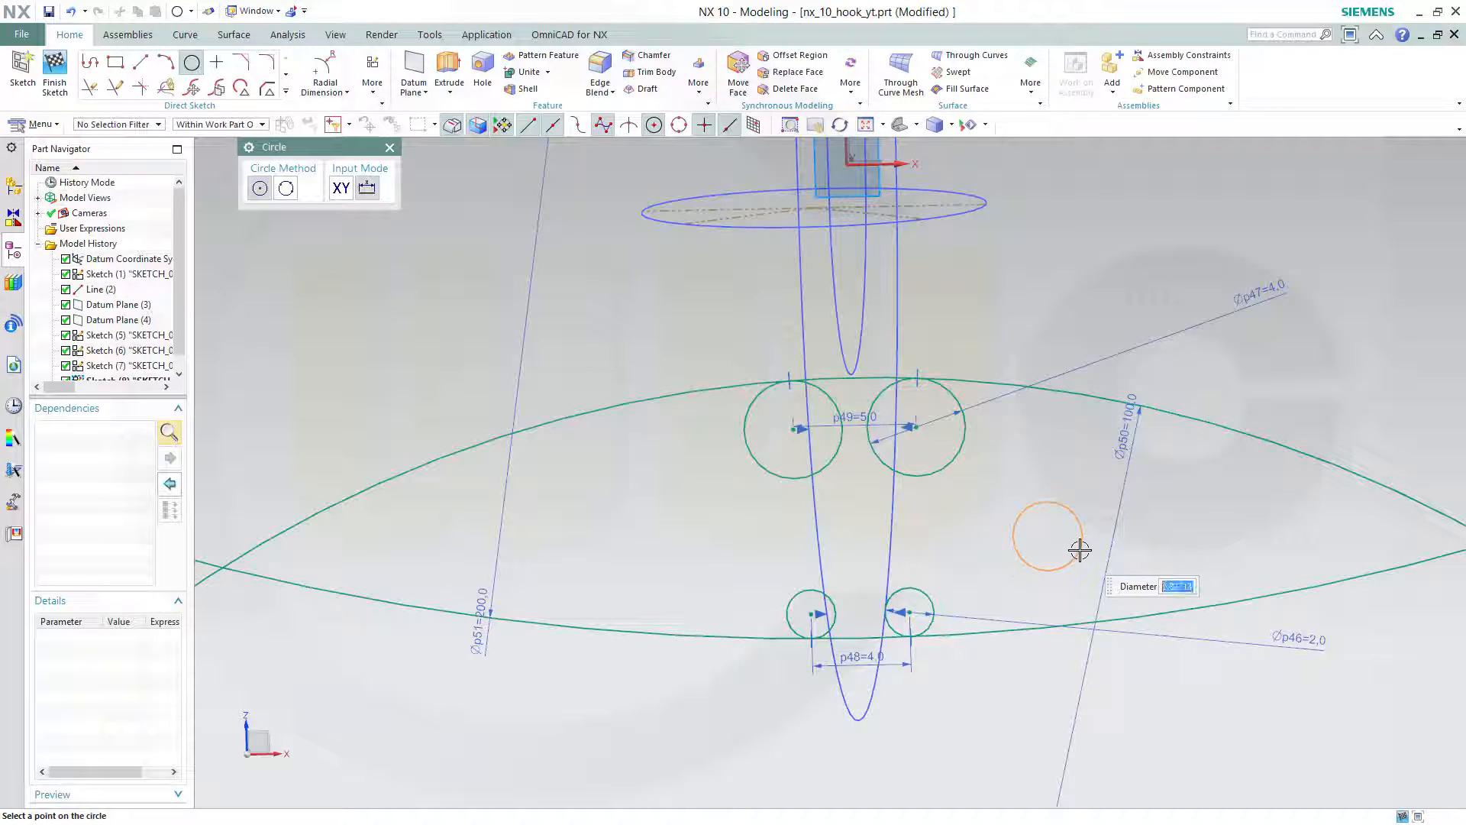
click(1130, 564)
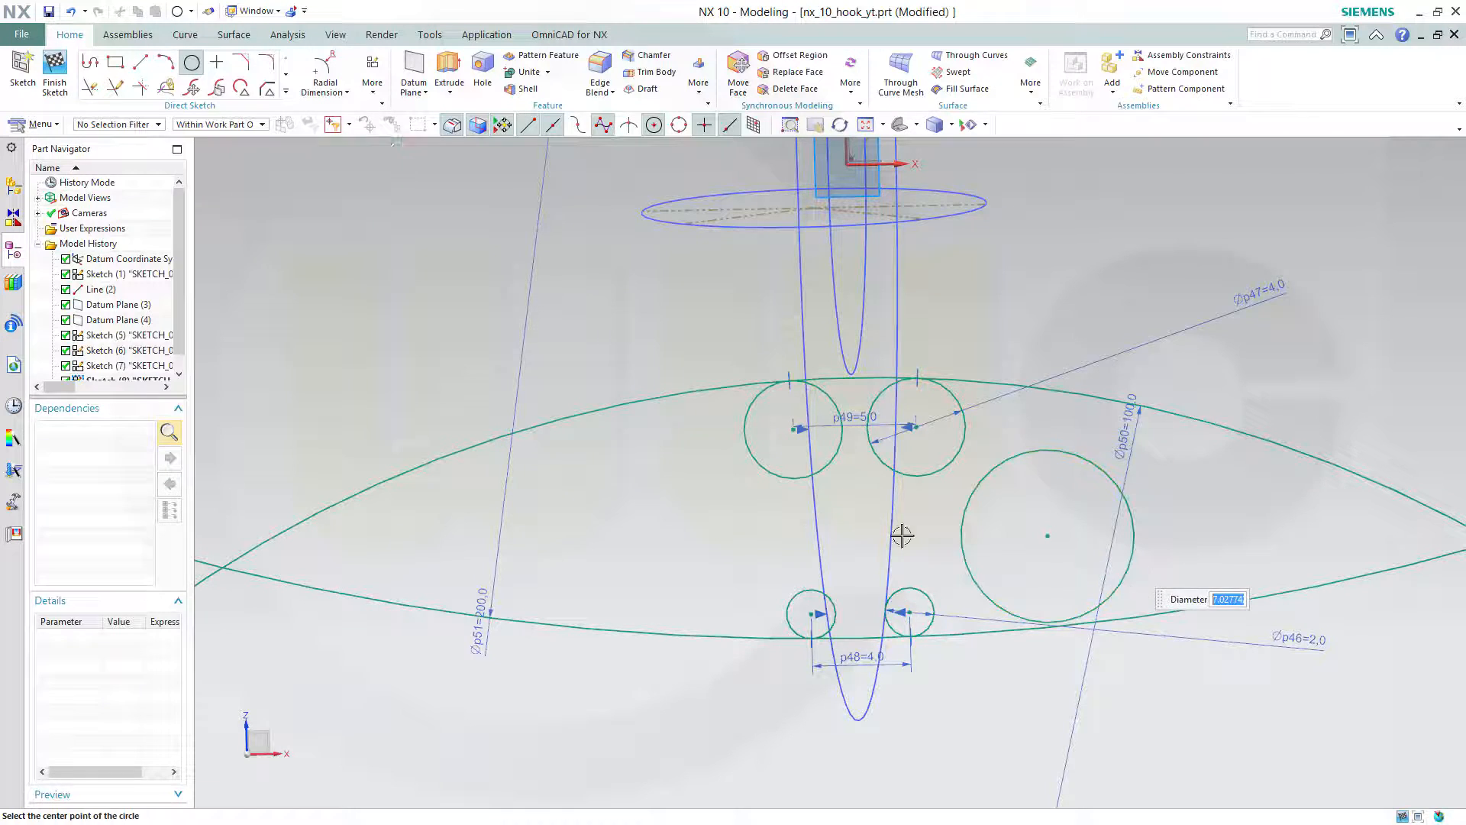
click(604, 535)
click(688, 550)
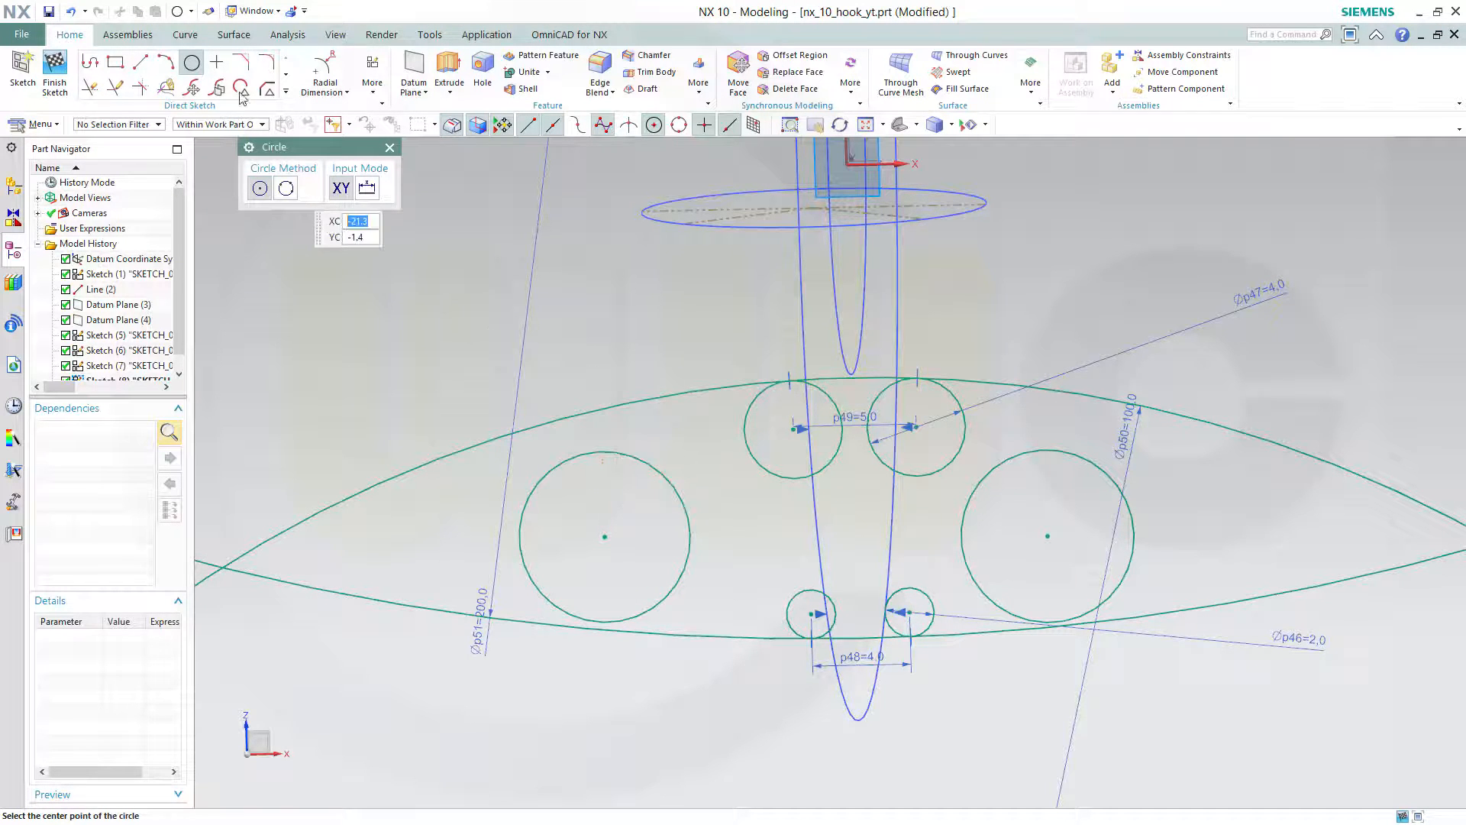
Add radial dimensions to the left and right side circles and set both diameters to 40.
click(324, 69)
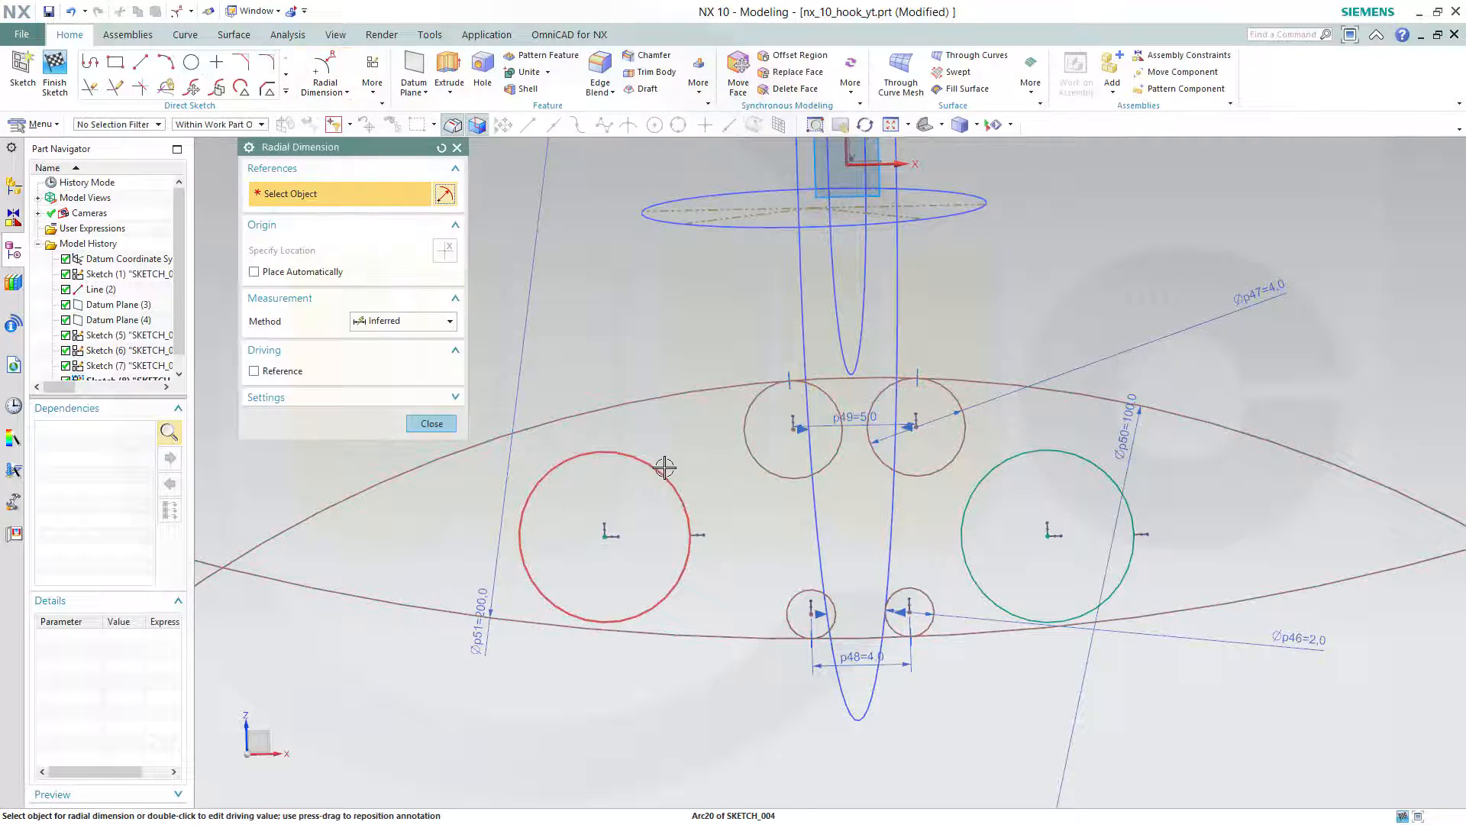
click(662, 464)
click(649, 325)
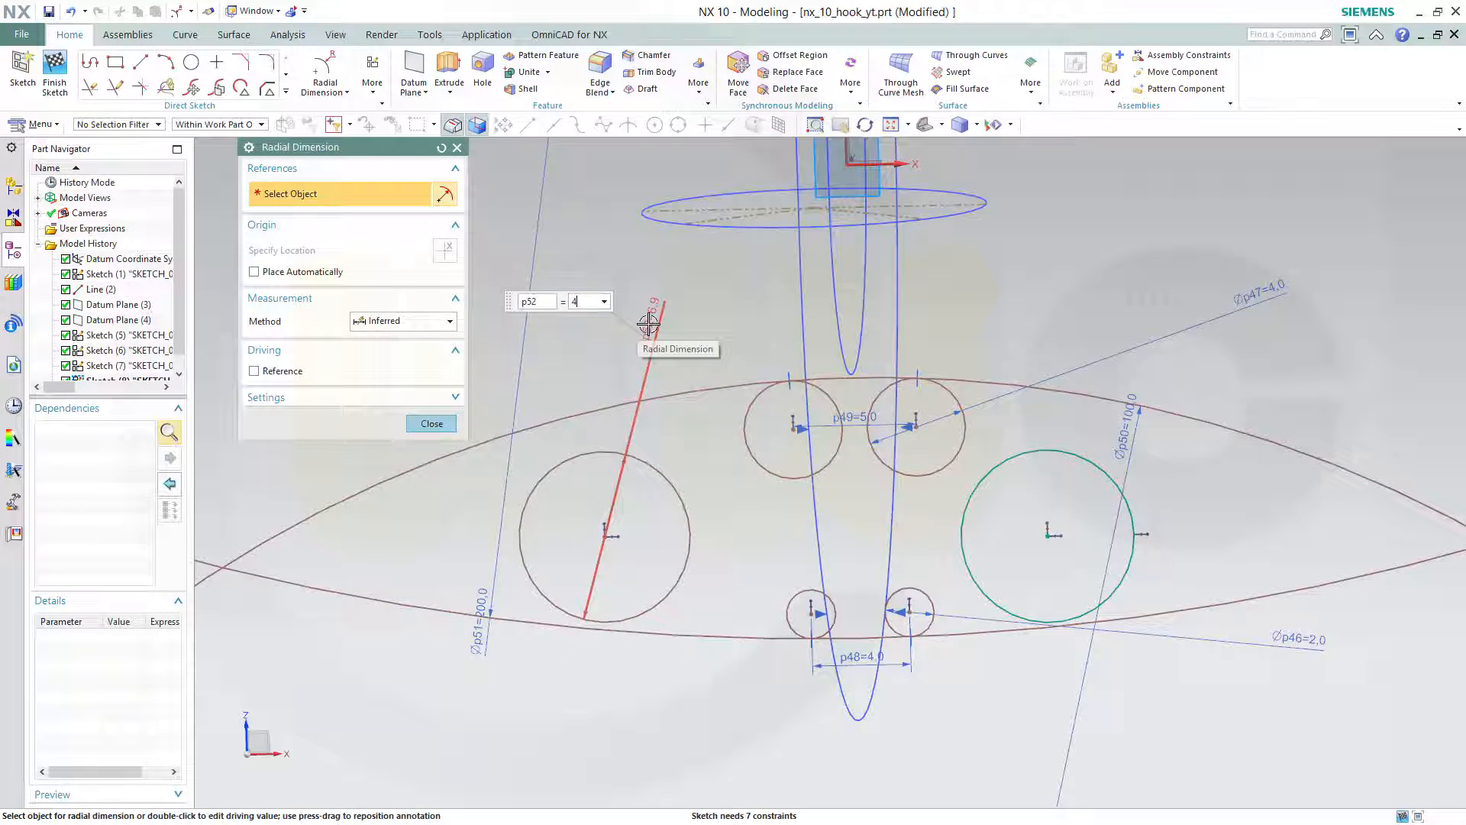
key(Return)
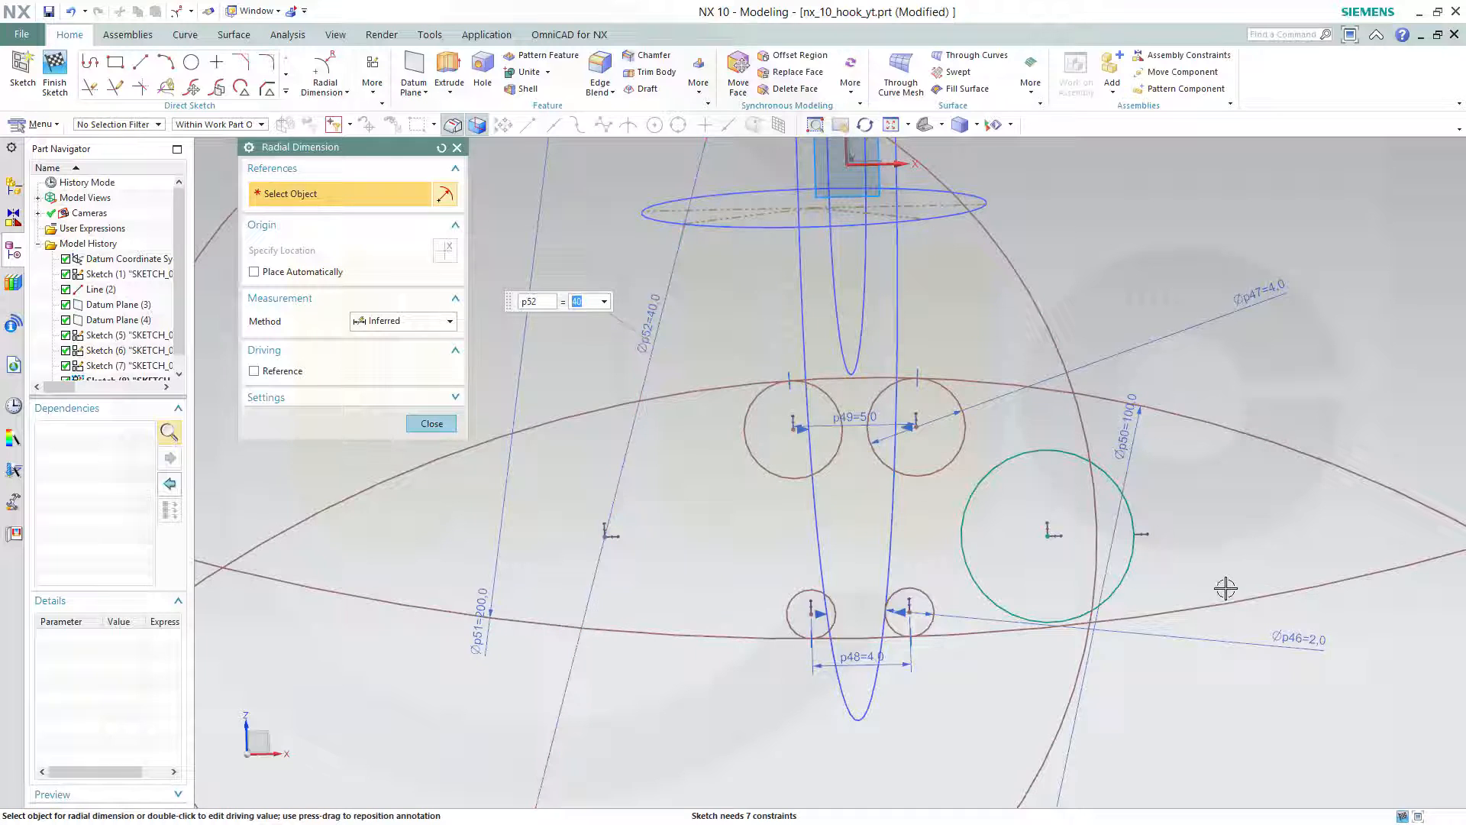
click(1133, 580)
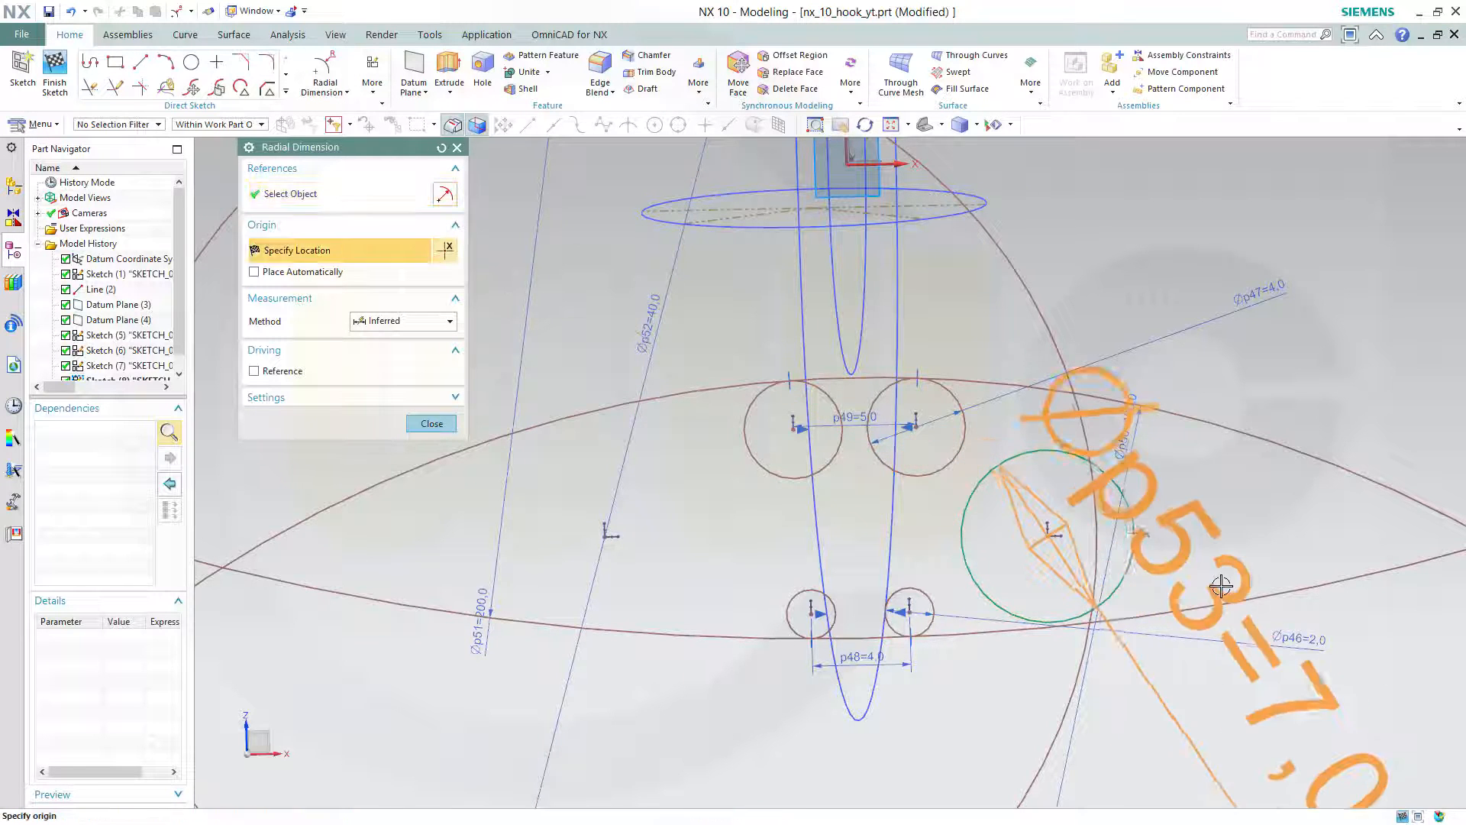
click(1277, 514)
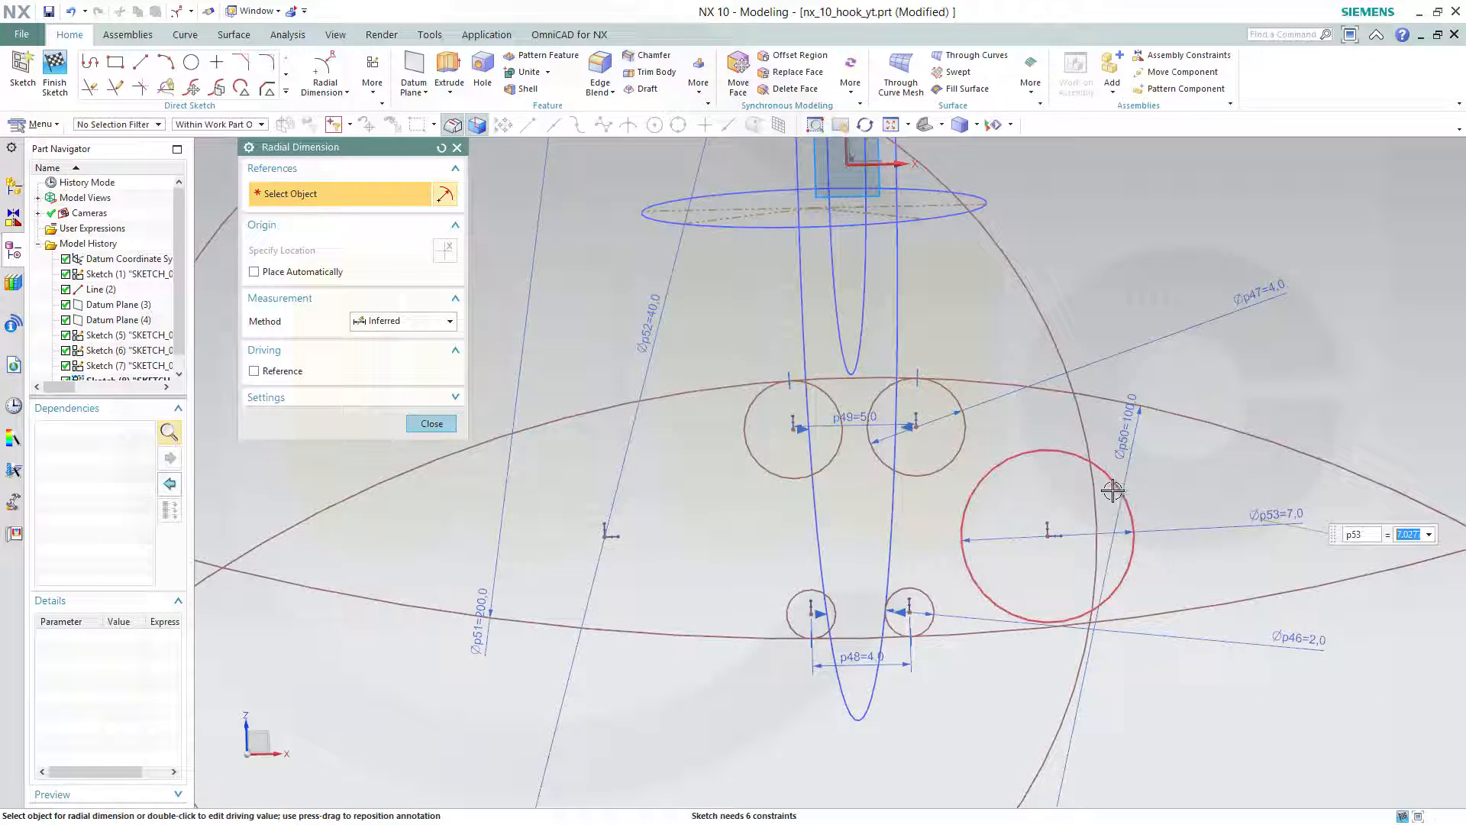
text(40)
key(Return)
scroll(993, 443, down, 4)
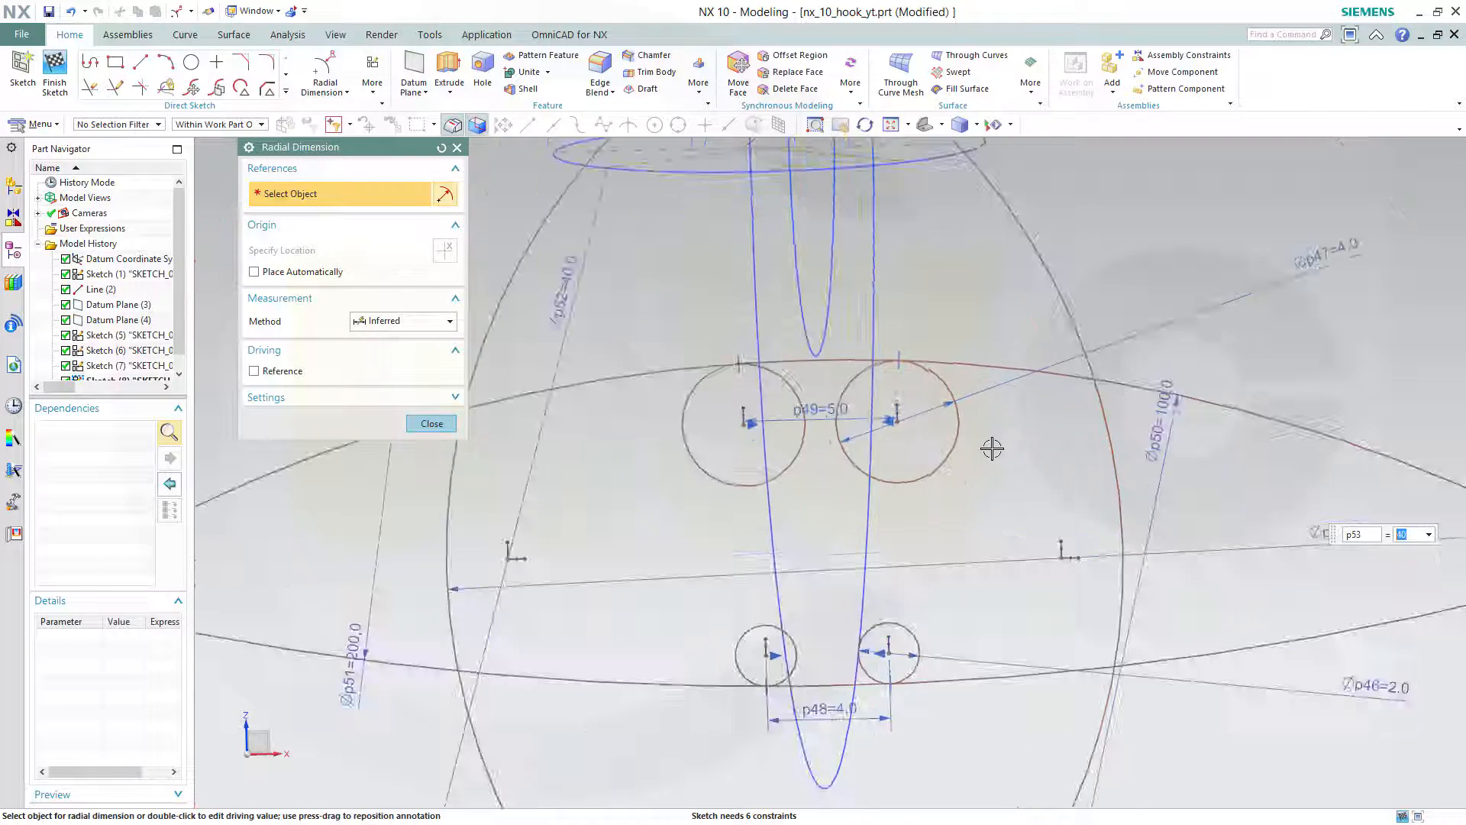
key(Escape)
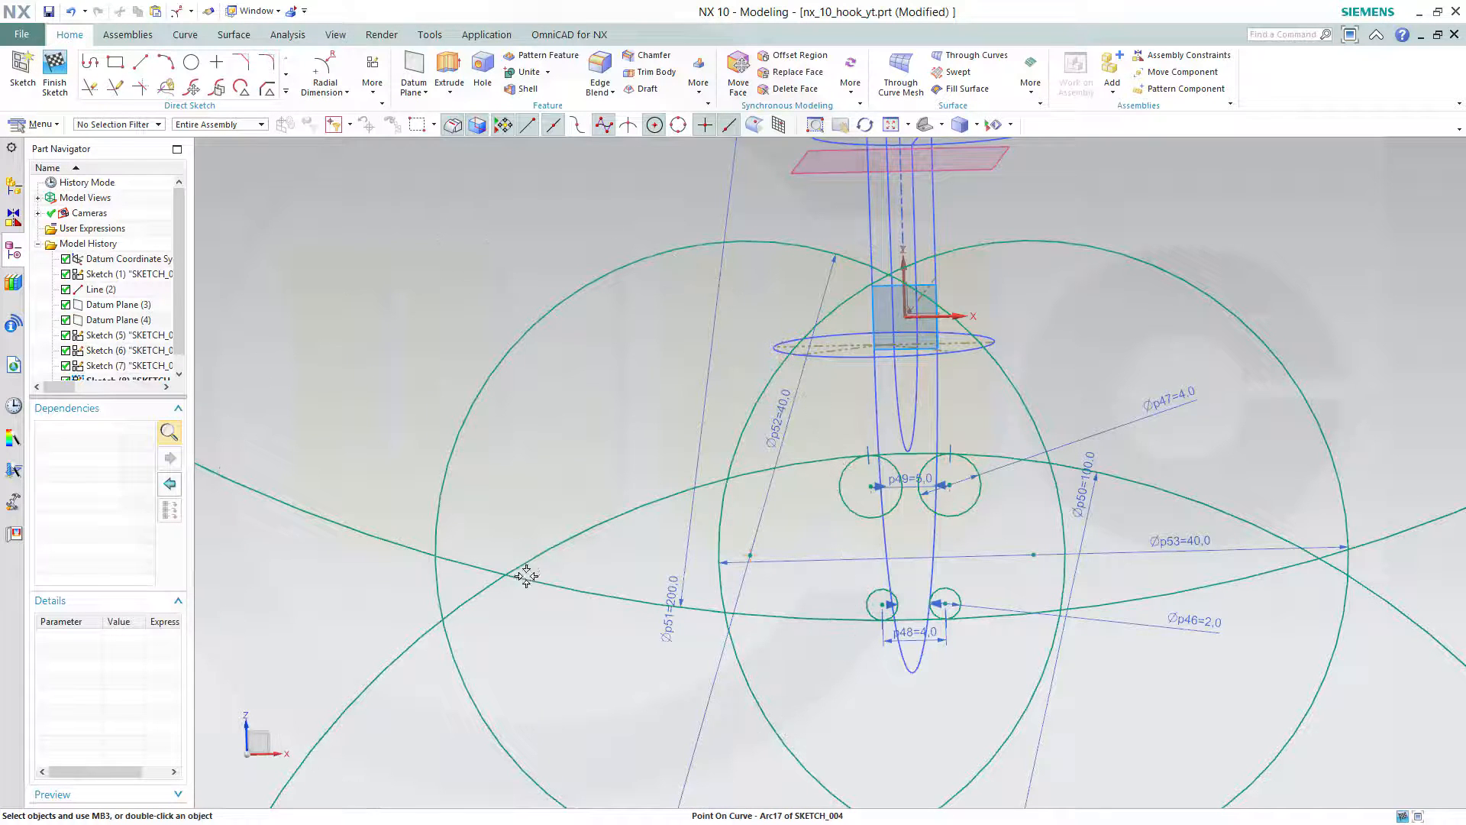
Move the two 40-diameter circles apart, outward to the left and right of the four small circles.
mouse_move(526, 576)
mouse_down()
mouse_move(501, 563)
mouse_move(484, 575)
mouse_move(535, 596)
mouse_up()
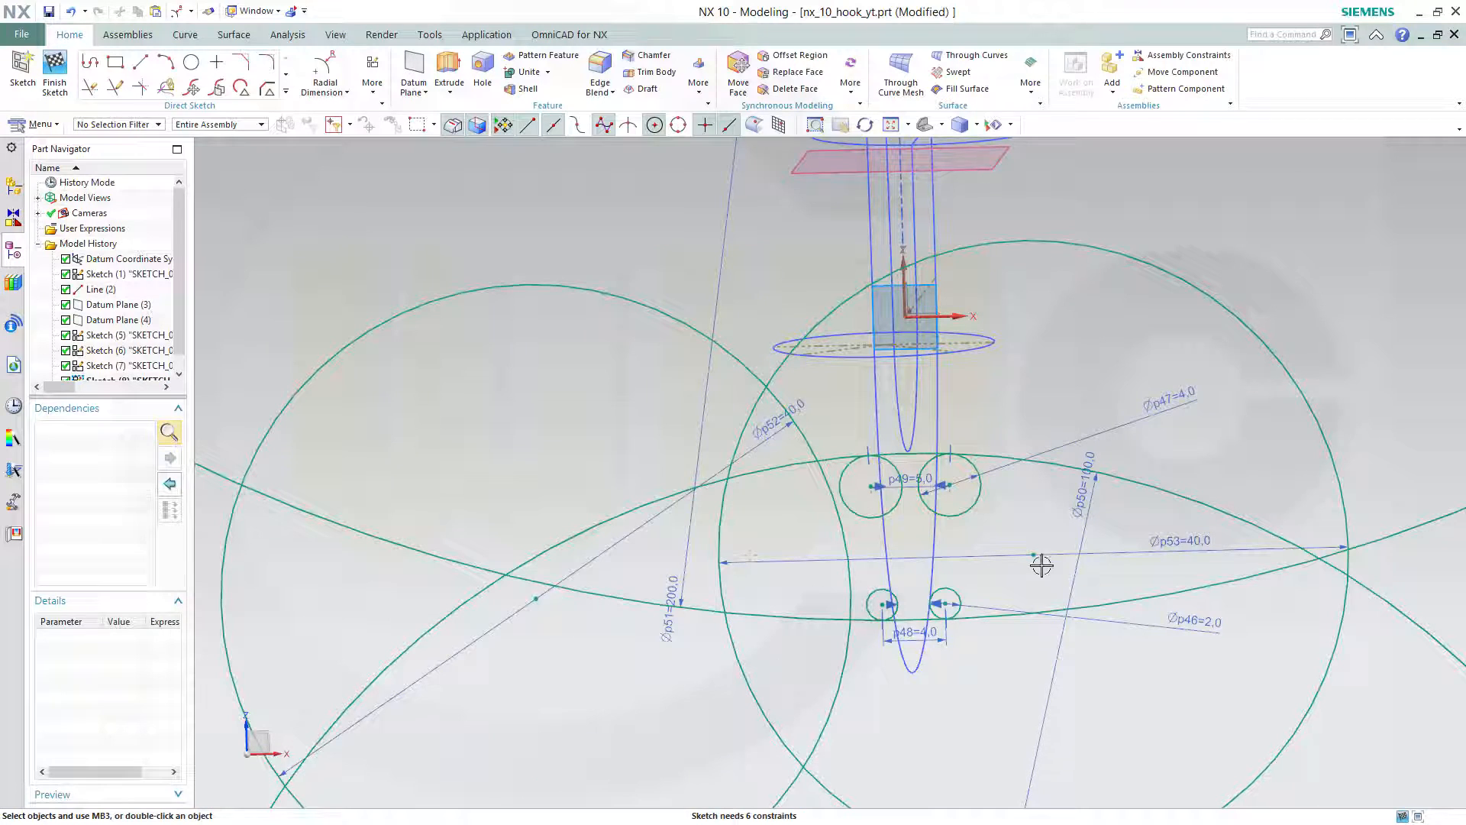
drag(1035, 556, 1284, 602)
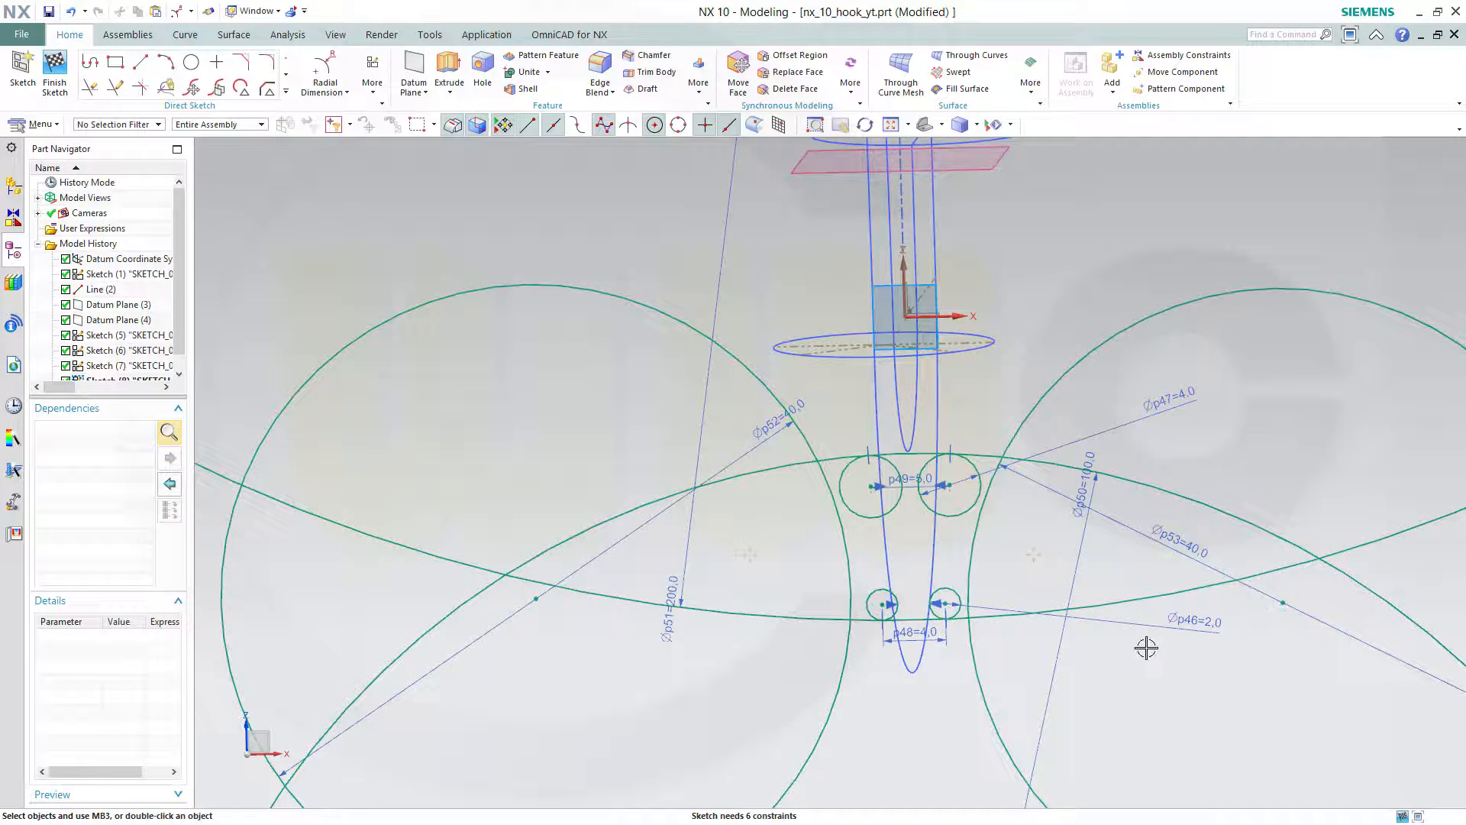
Make the left 40-diameter circle tangent to the upper left and lower left small circles.
scroll(822, 539, up, 3)
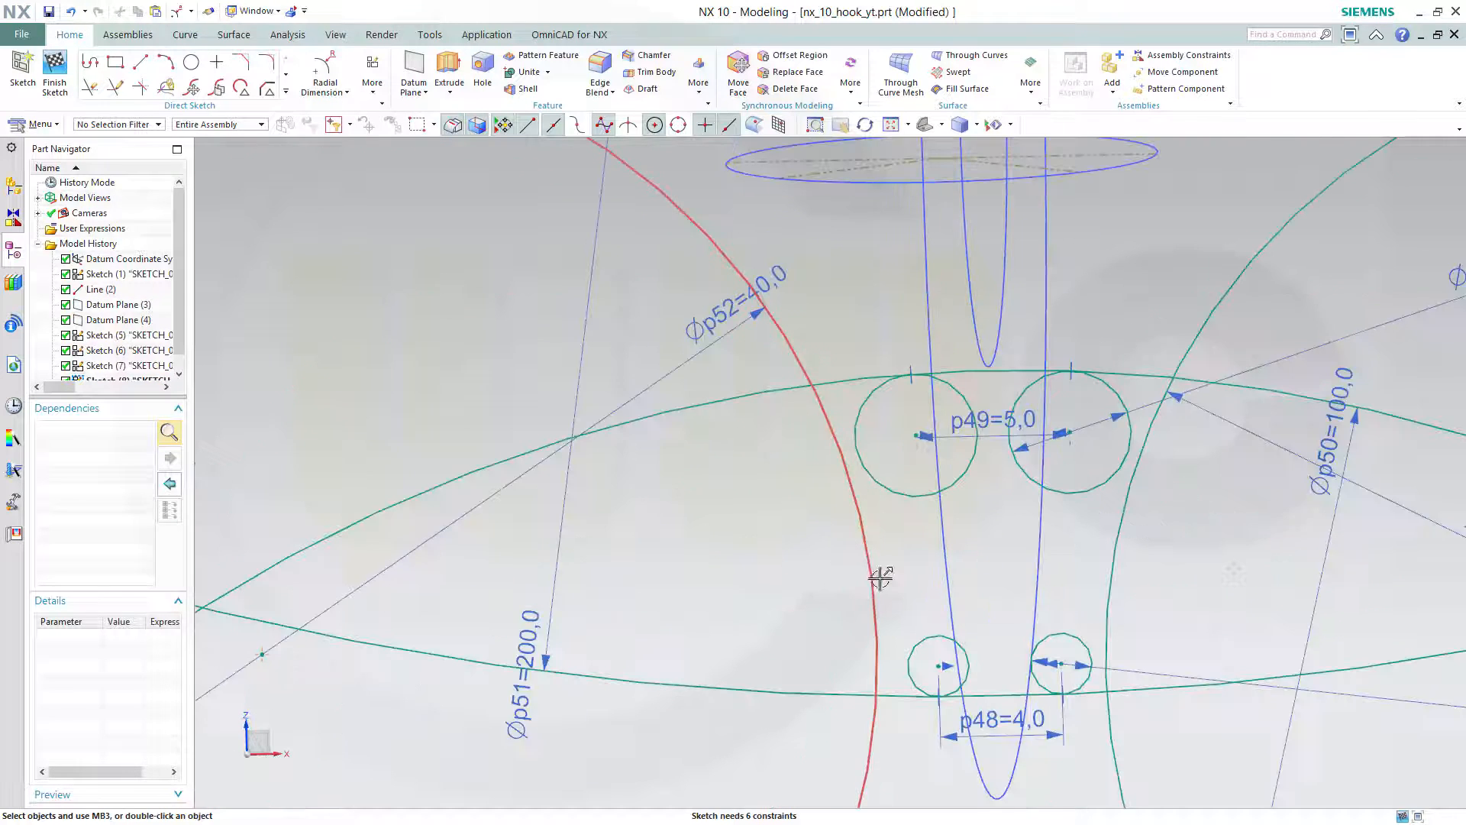
click(835, 415)
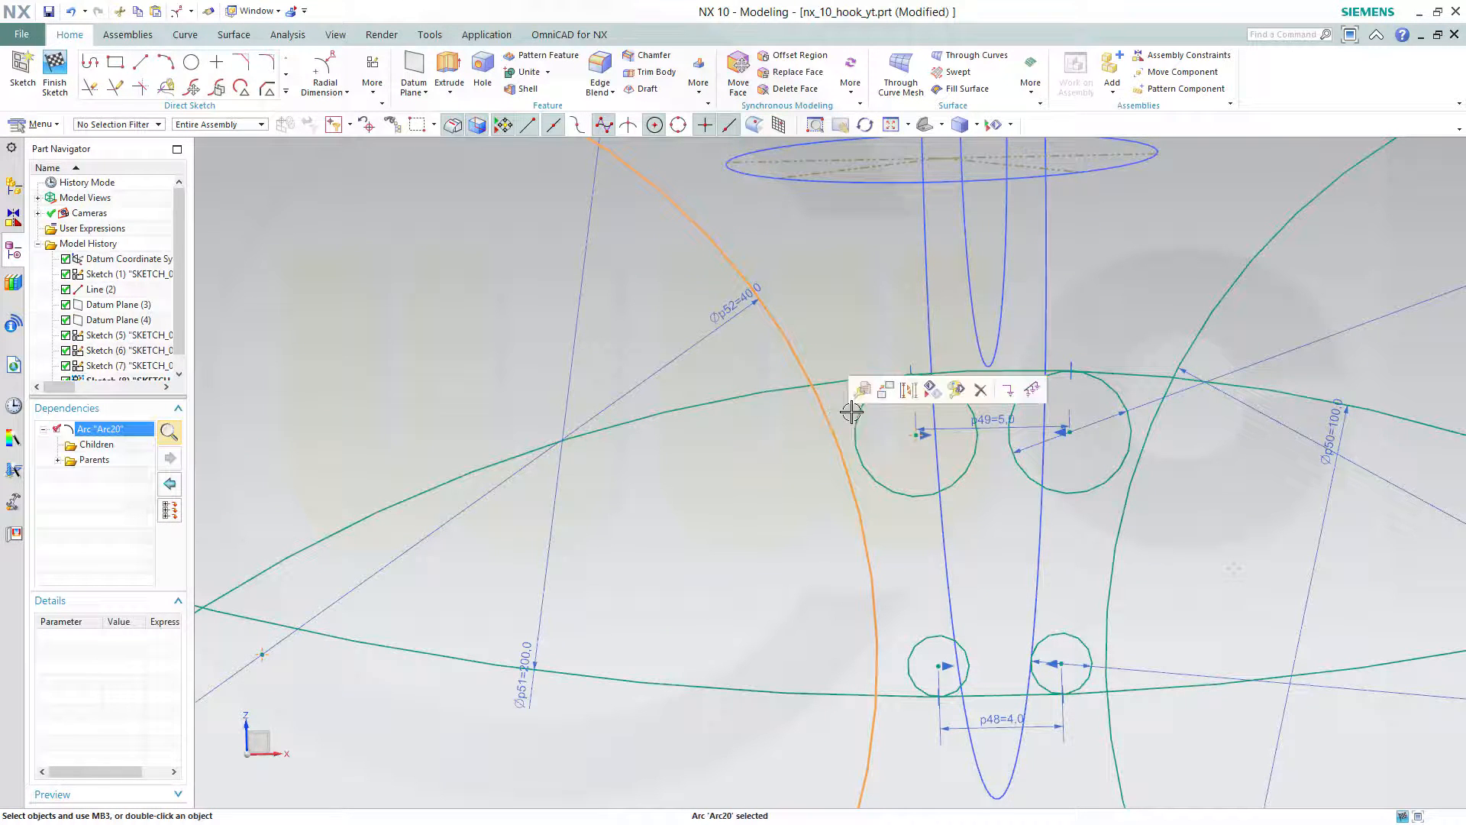
click(851, 414)
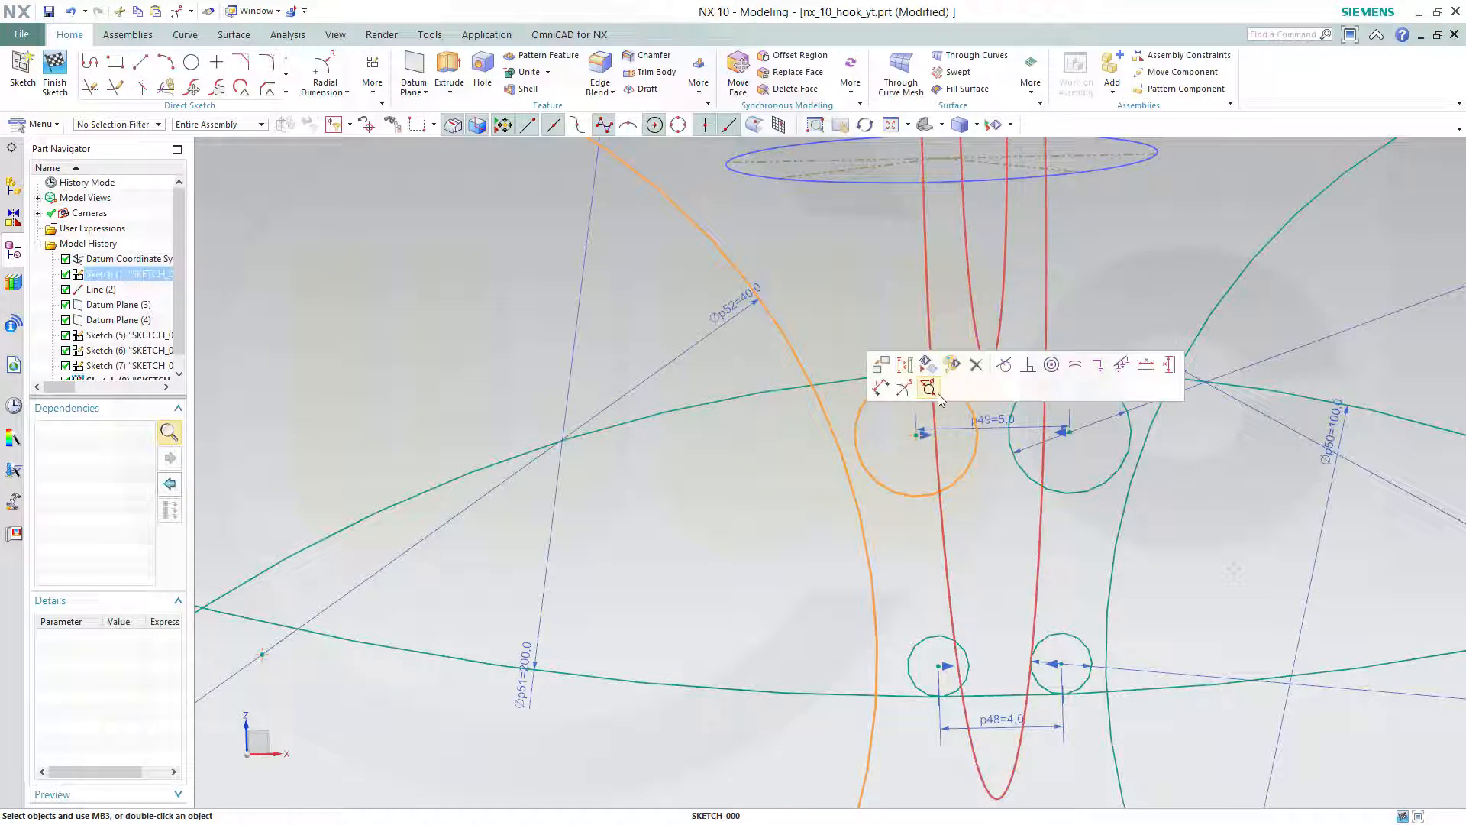
click(1019, 368)
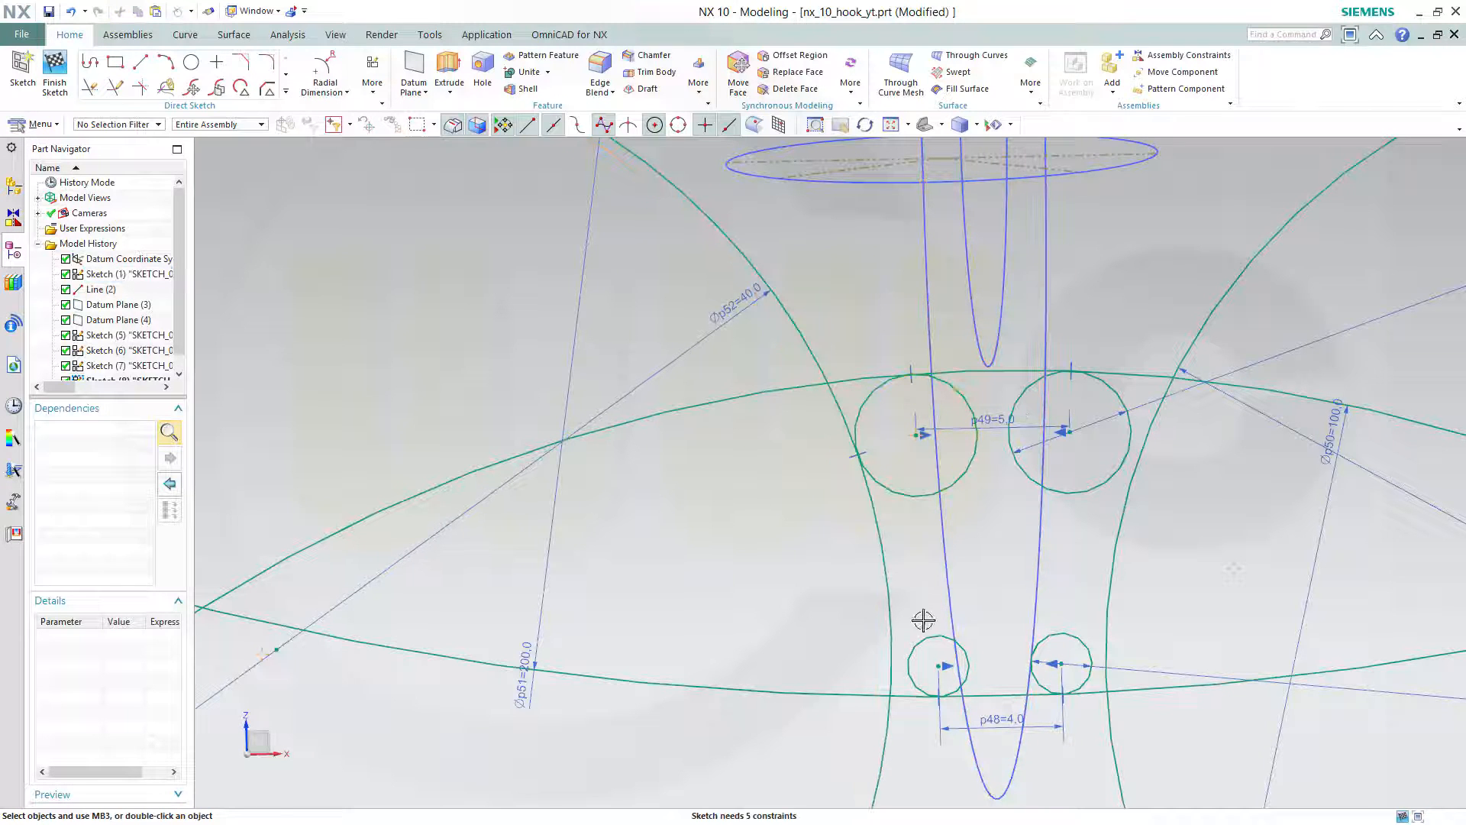
click(890, 718)
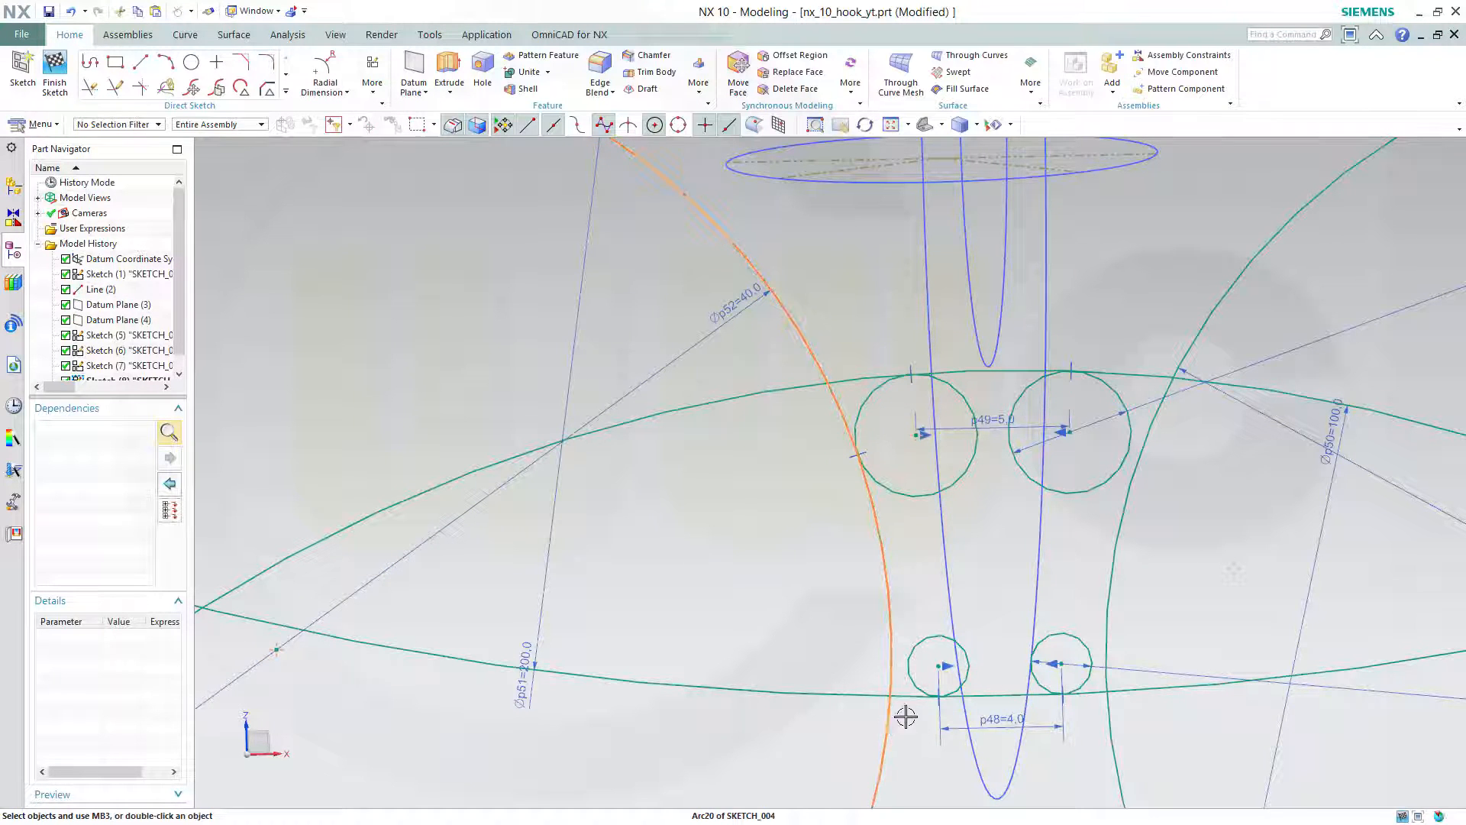
click(916, 639)
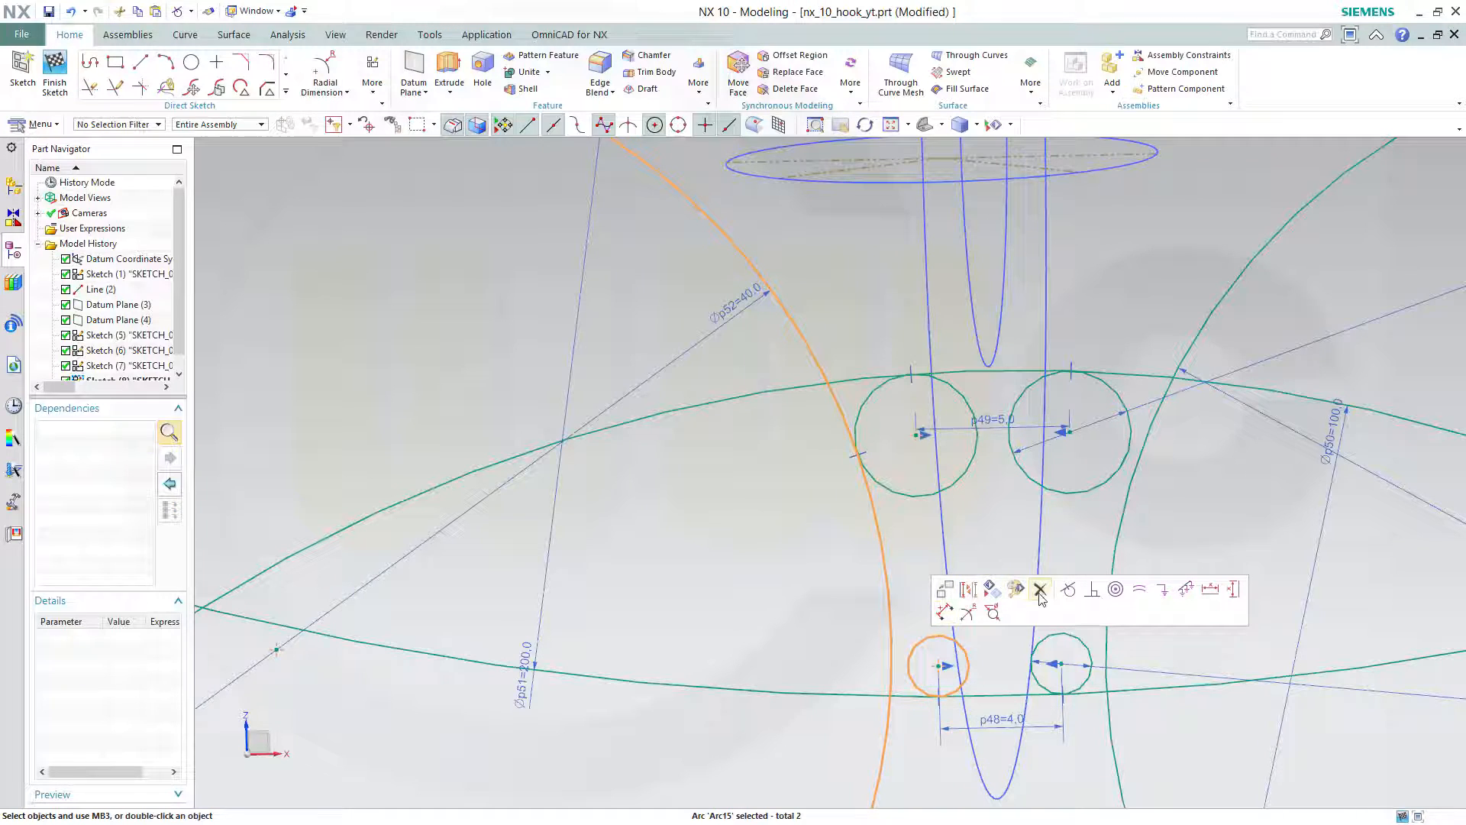
click(1069, 590)
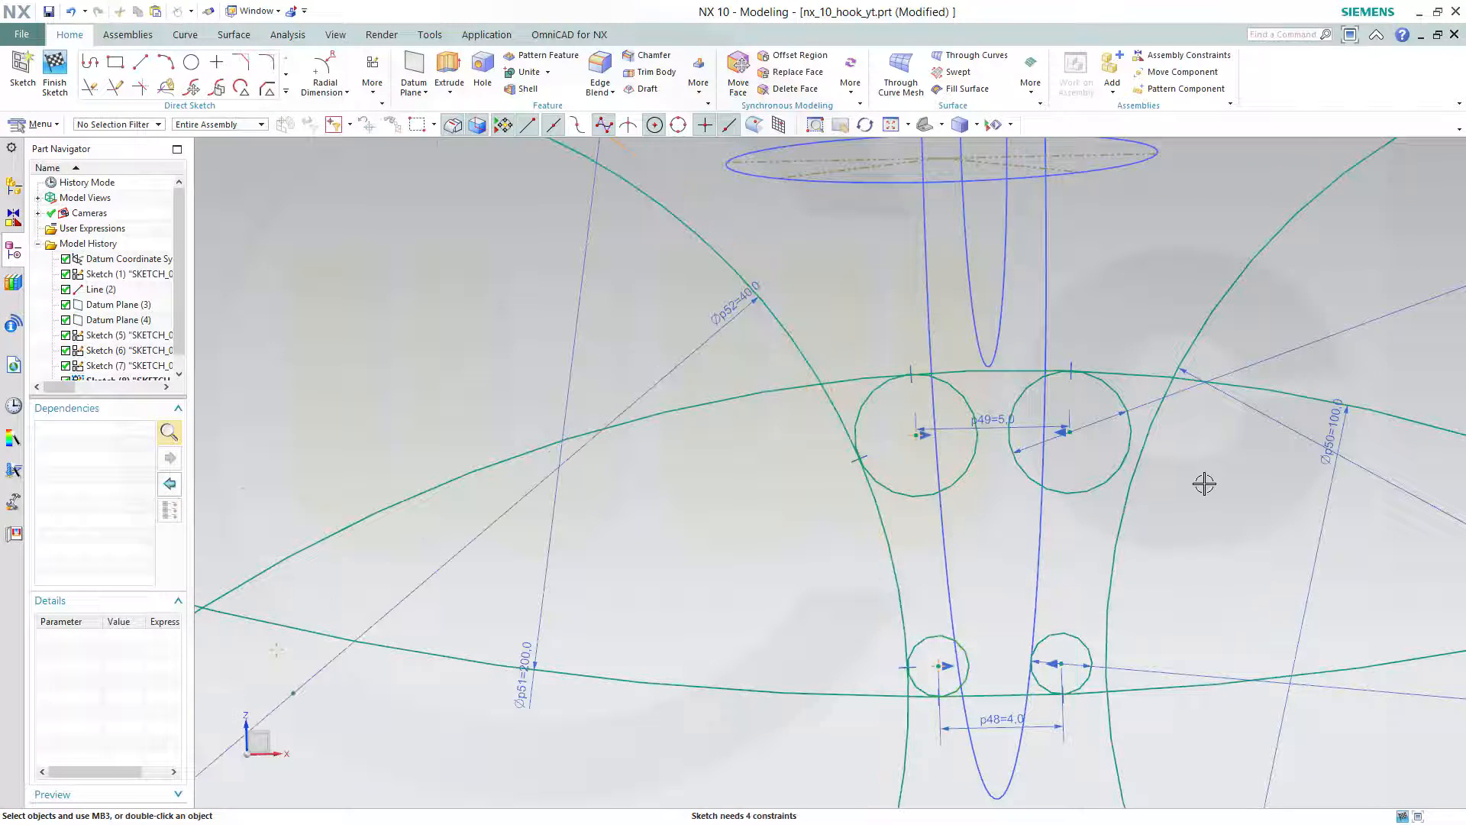
Make the right 40-diameter circle tangent to the upper right and lower right small circles.
scroll(1204, 484, up, 2)
click(1117, 401)
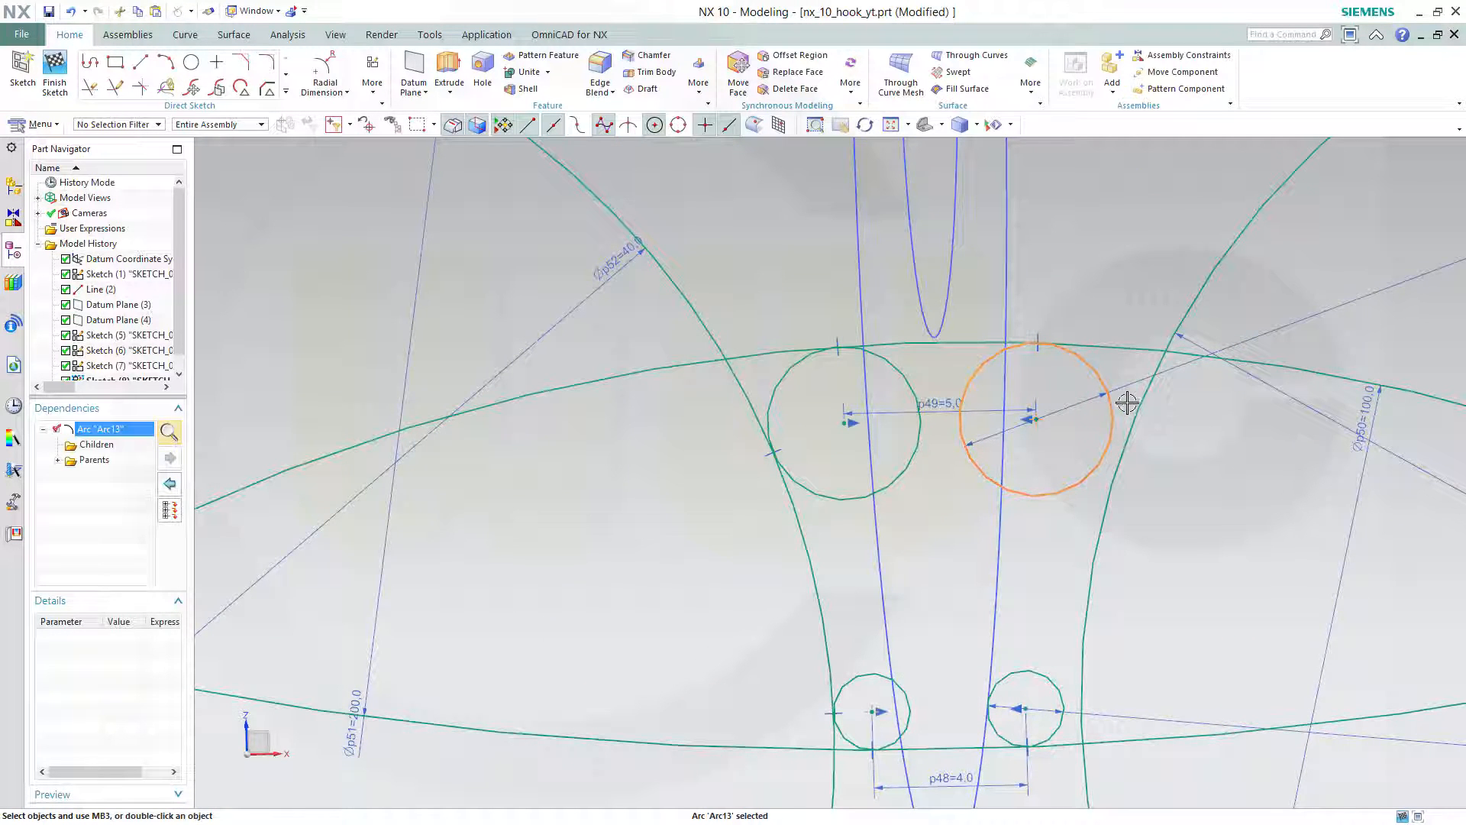
click(1146, 399)
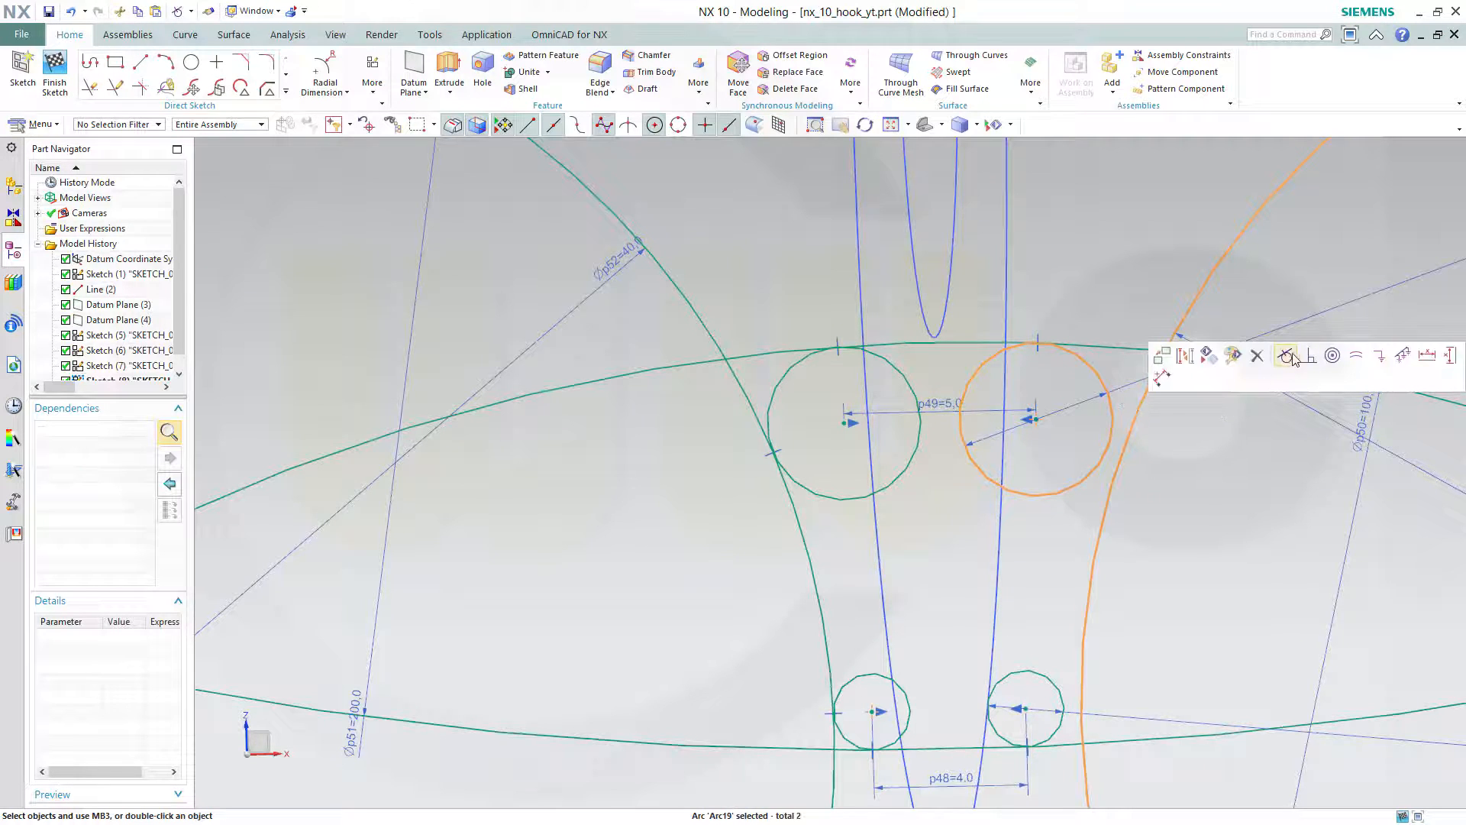
click(1291, 357)
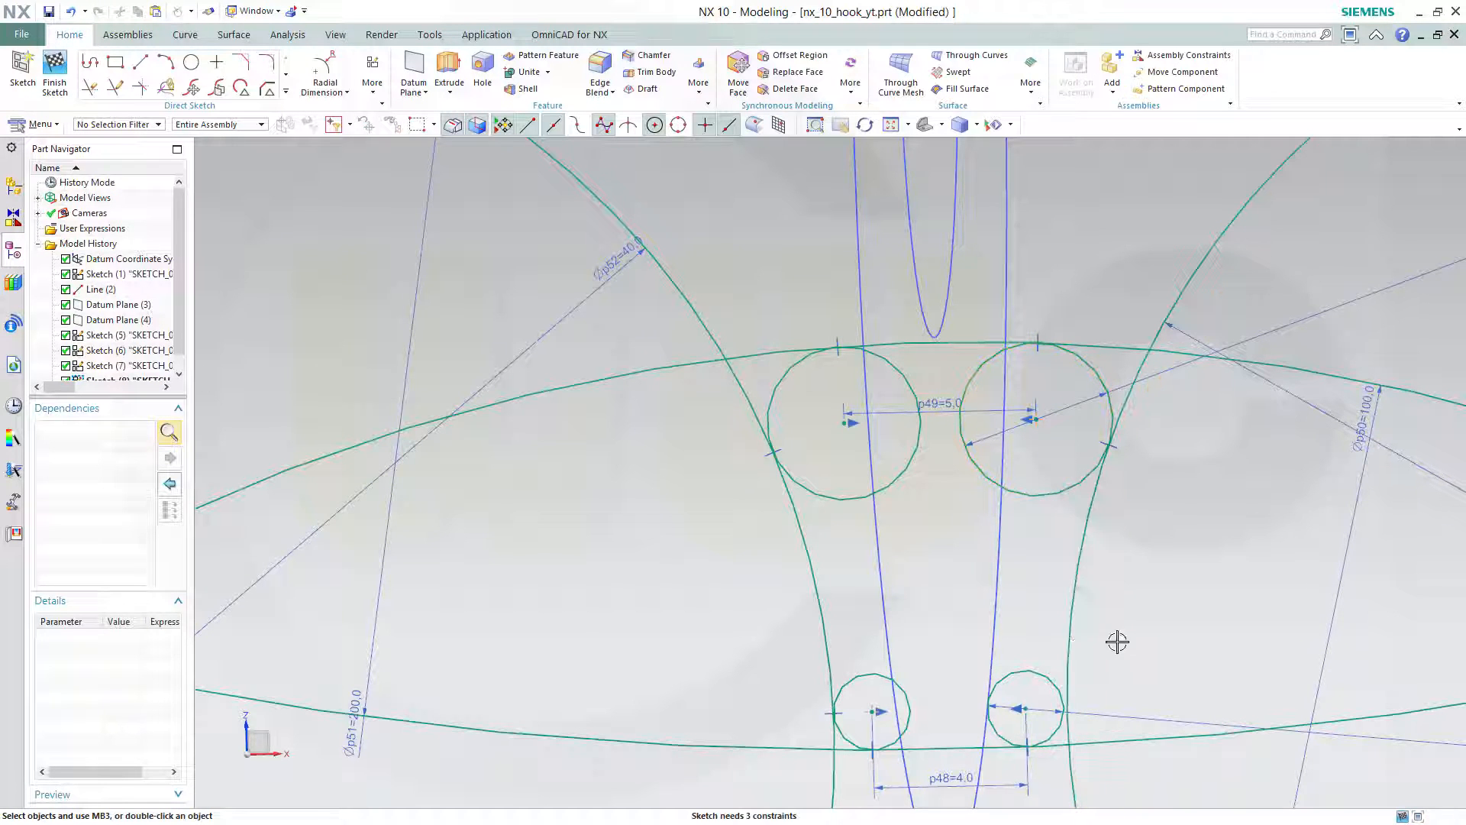
click(1038, 667)
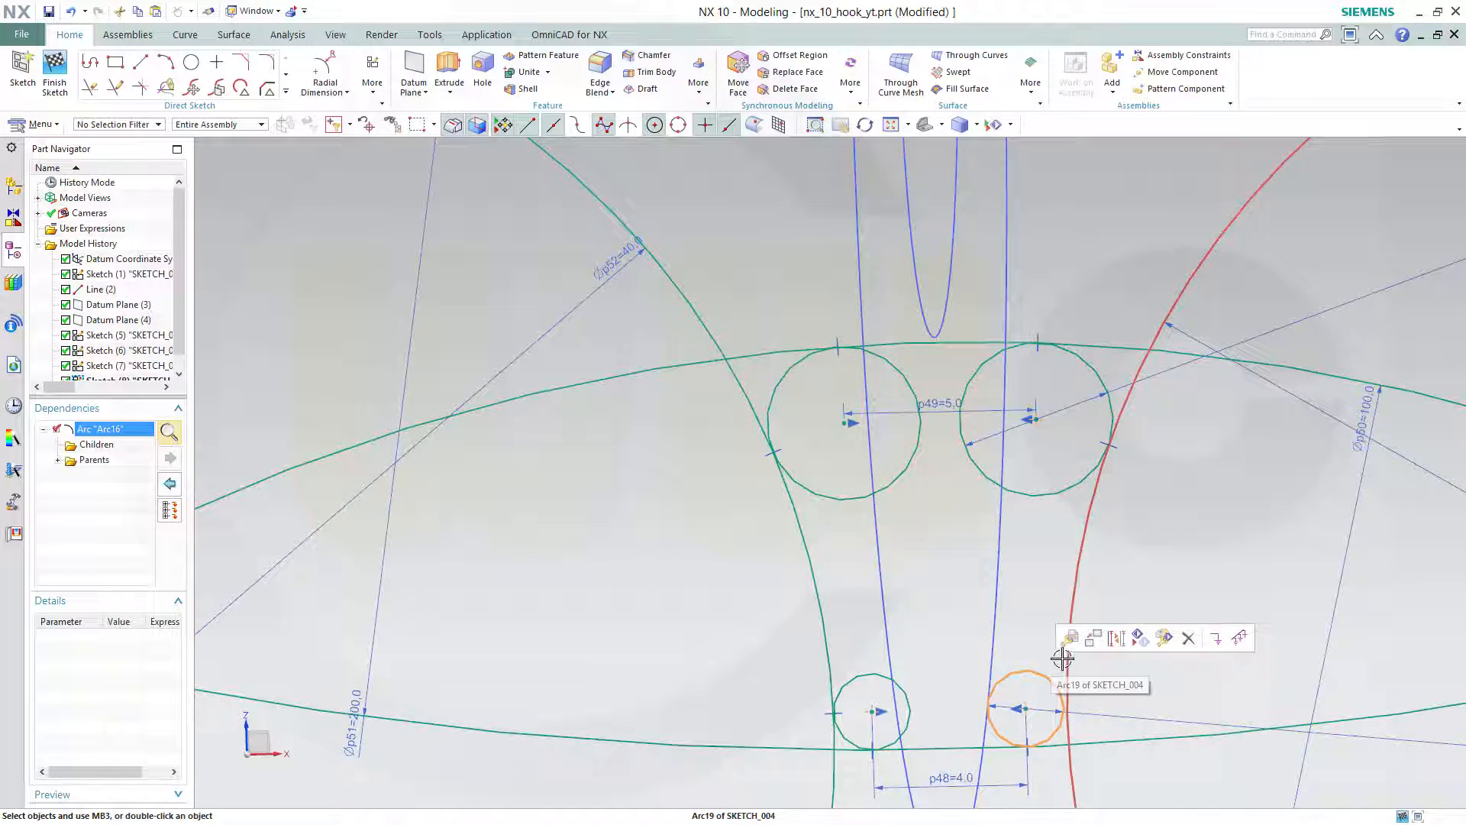
click(1068, 655)
click(1216, 608)
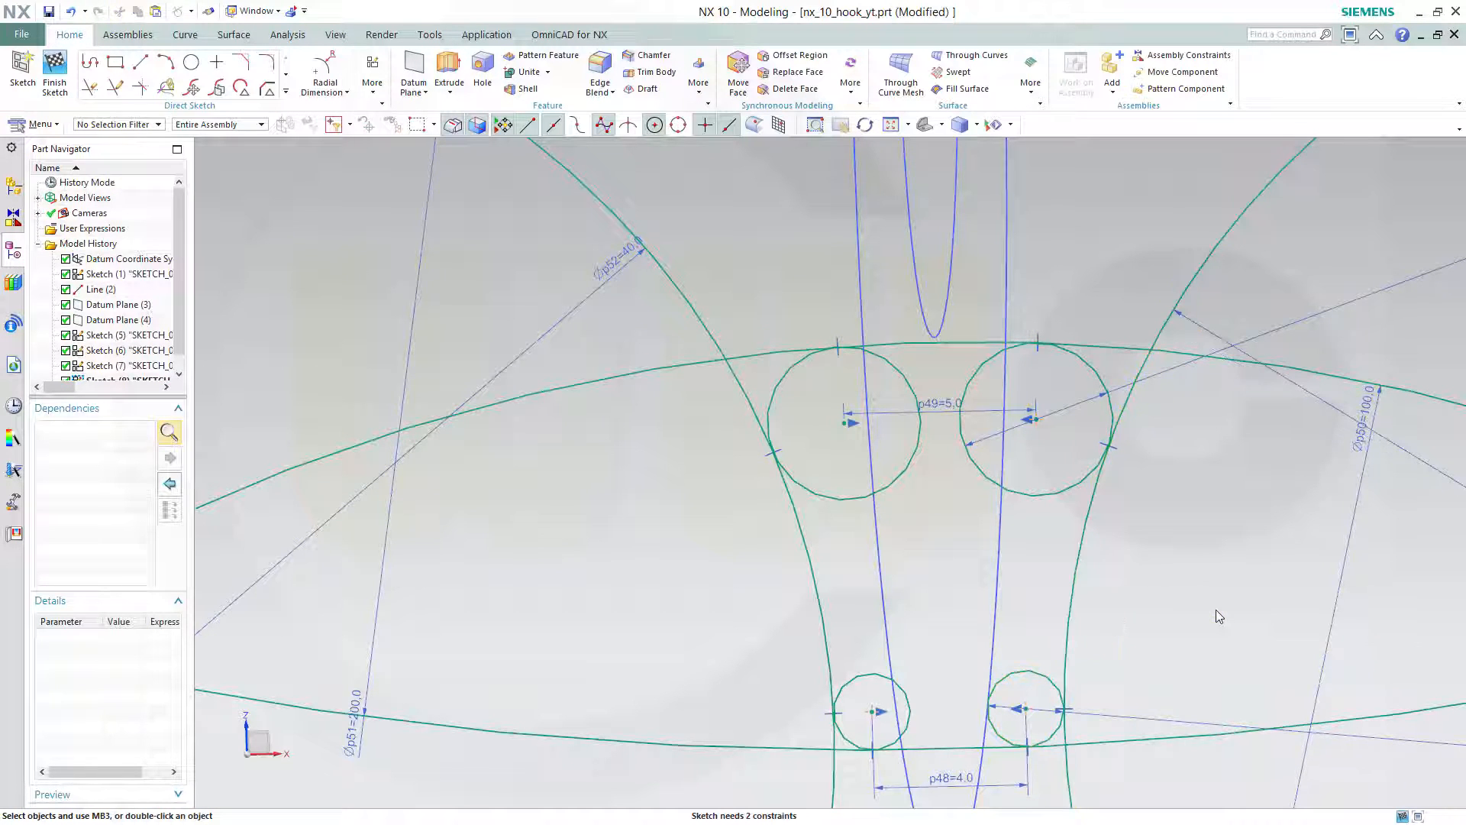
Use Quick Trim to cut away the outer portions of the two 40-diameter circles and the large arcs crossing them.
scroll(1176, 652, down, 3)
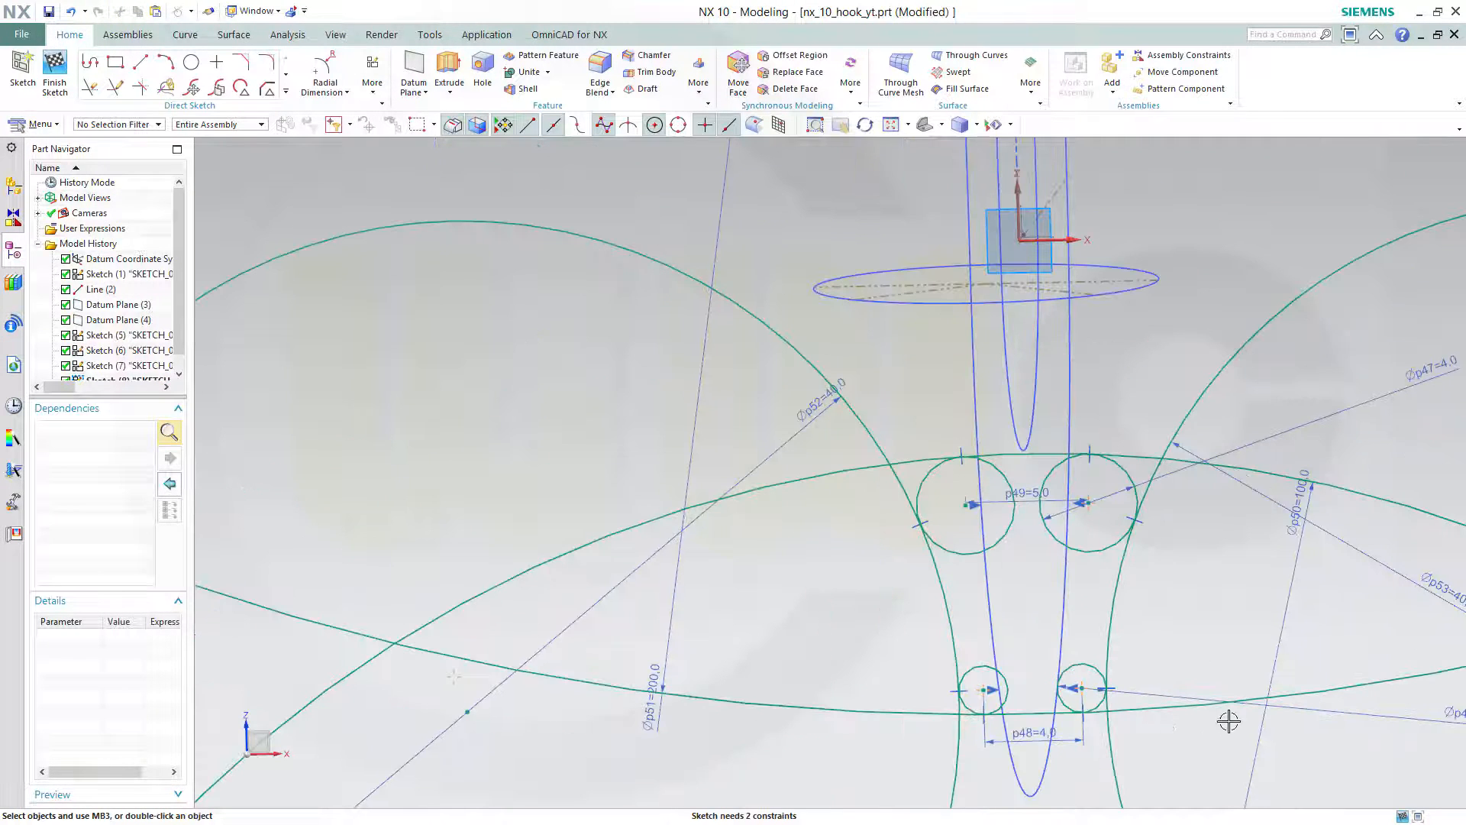
shift+middle_drag(1211, 664, 1142, 480)
scroll(1148, 546, down, 2)
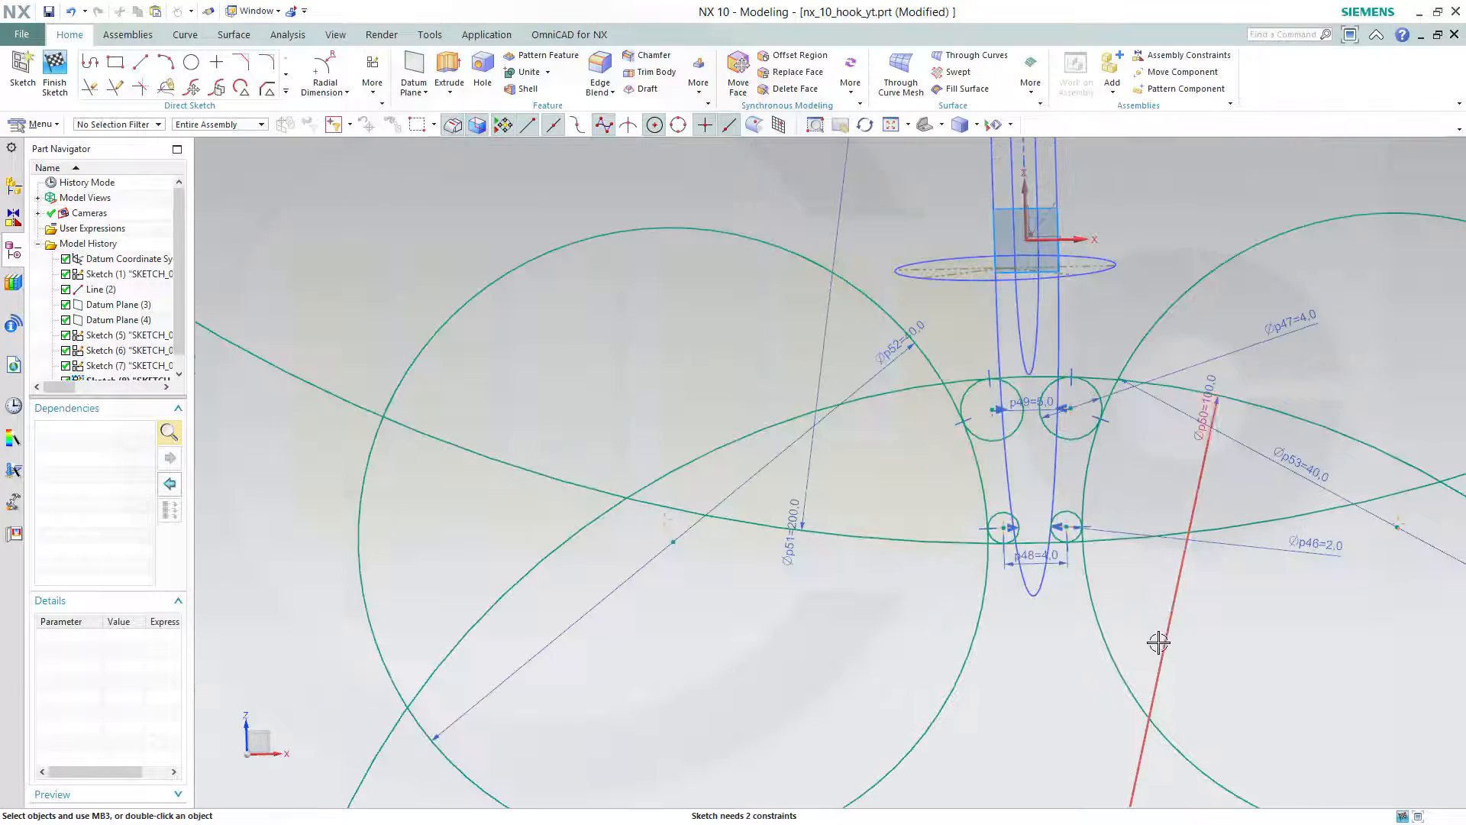
scroll(1158, 643, down, 1)
scroll(1204, 677, down, 1)
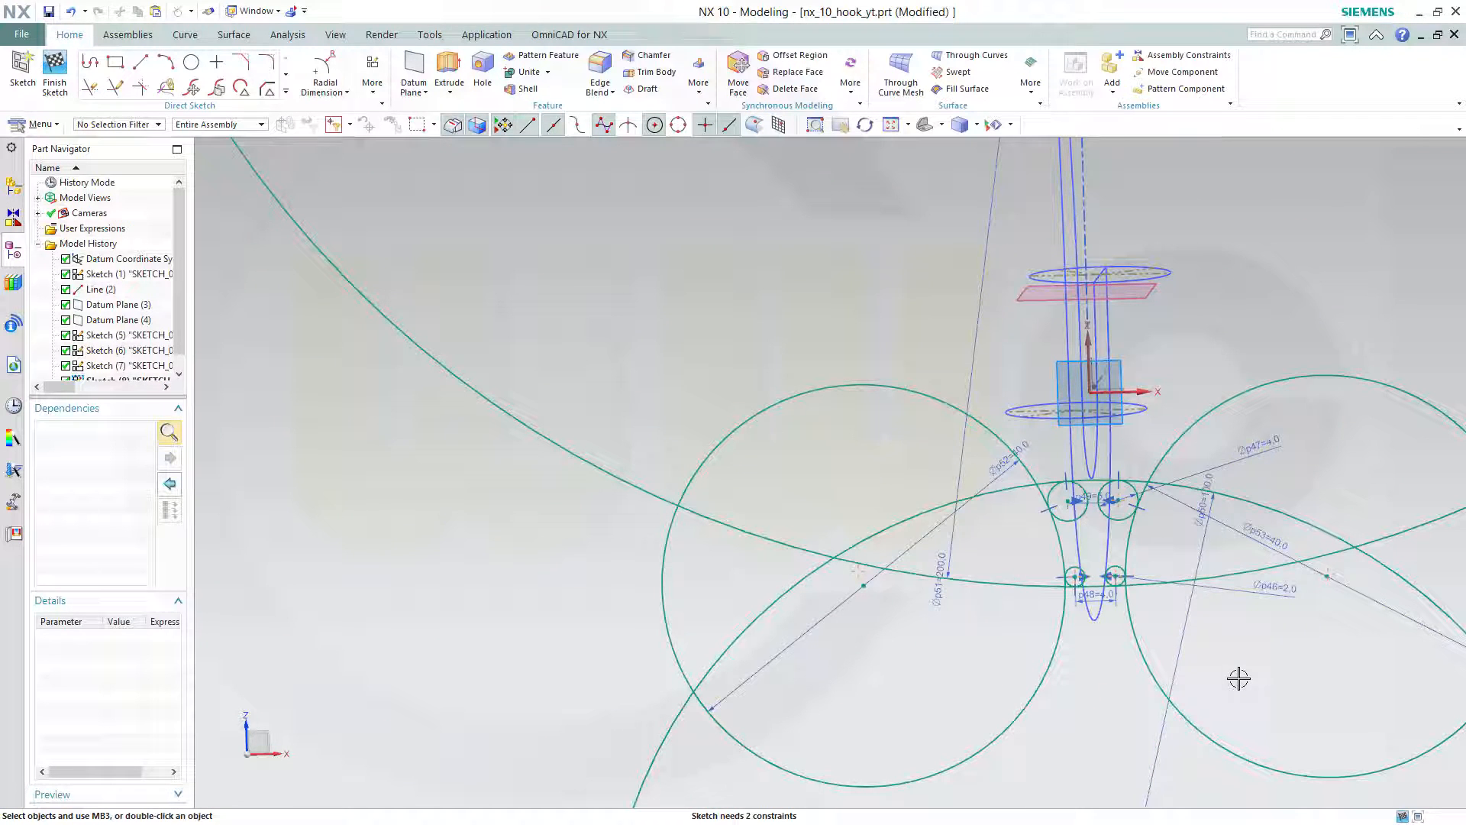
click(89, 88)
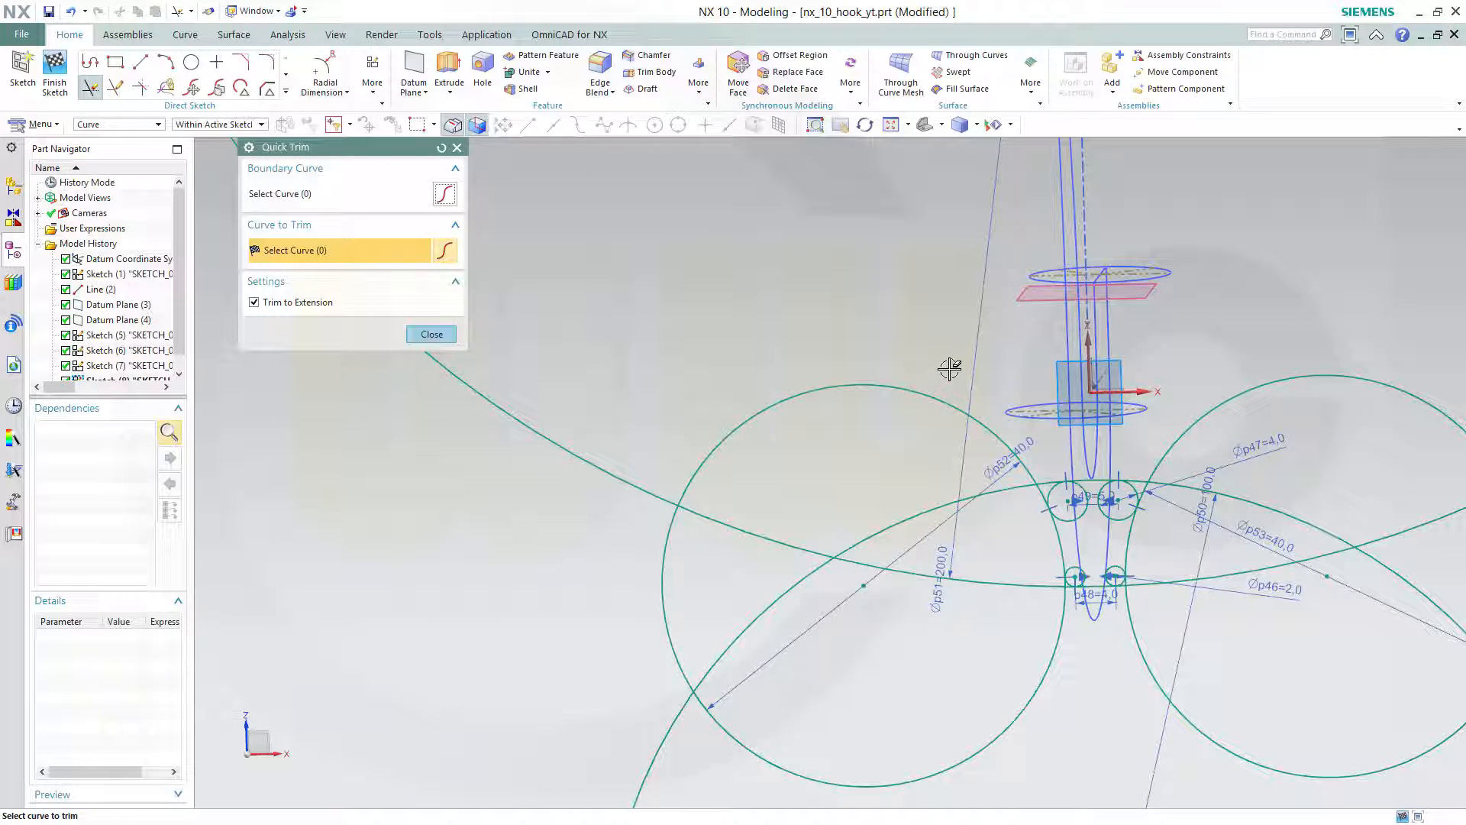
drag(950, 368, 917, 571)
drag(1010, 741, 1012, 744)
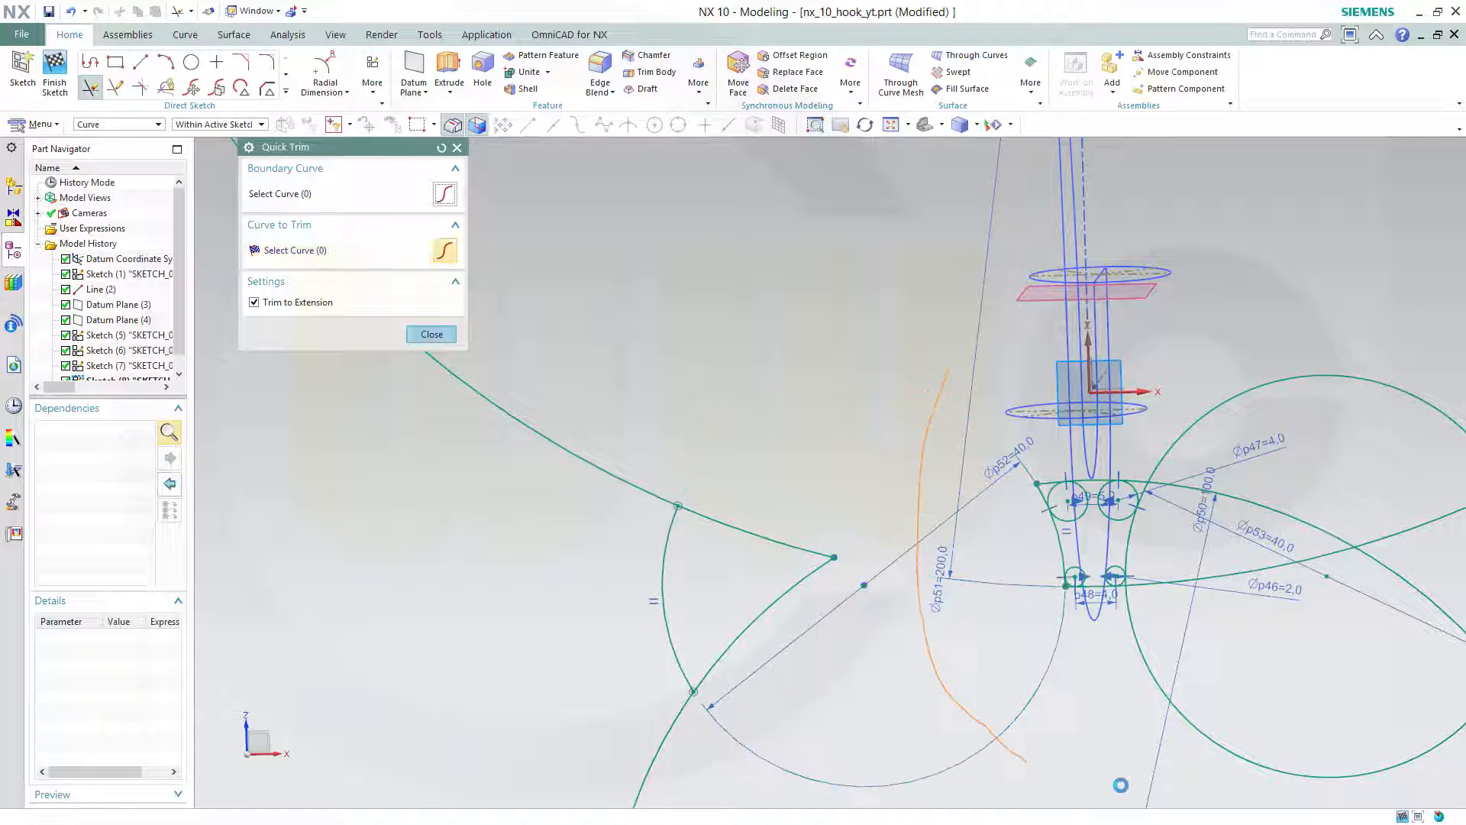
mouse_move(1189, 798)
mouse_down()
mouse_move(1333, 653)
mouse_move(1422, 337)
mouse_up()
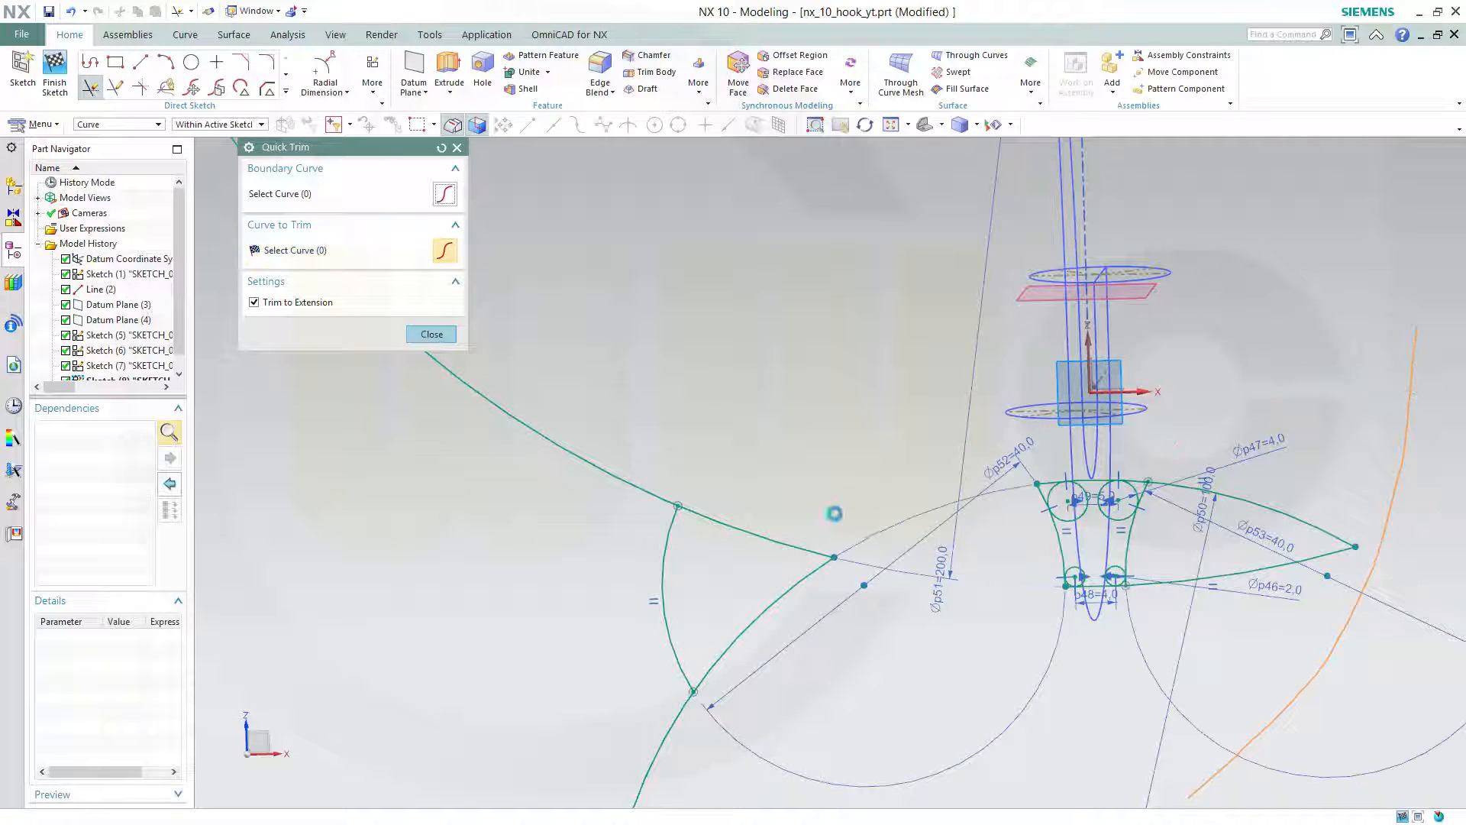
Trim the remaining pieces of the side circles and the 100- and 200-diameter circles outside the central section outline.
drag(723, 456, 770, 691)
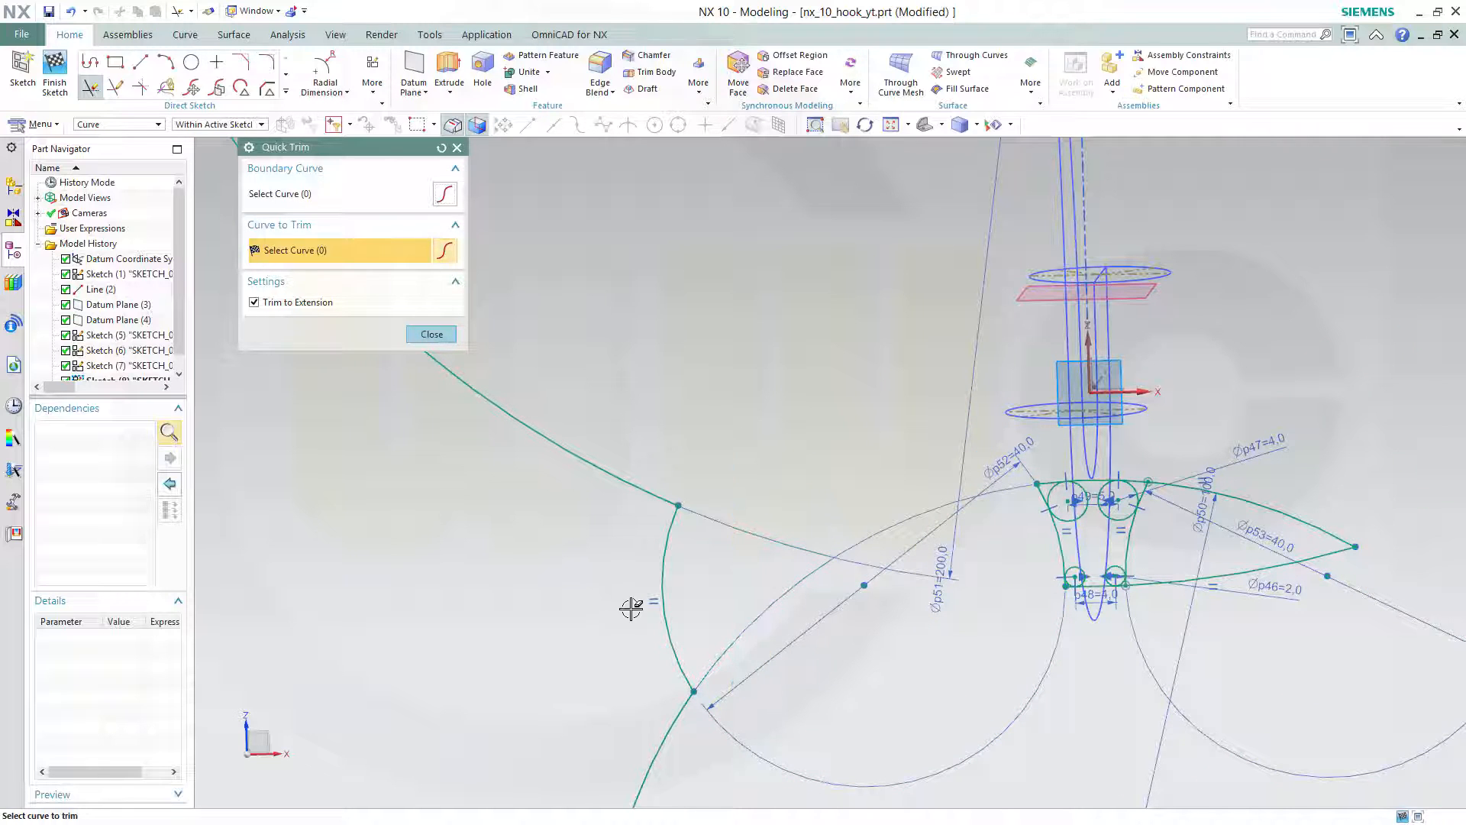
mouse_move(634, 406)
mouse_down()
mouse_move(589, 560)
mouse_move(708, 753)
mouse_up()
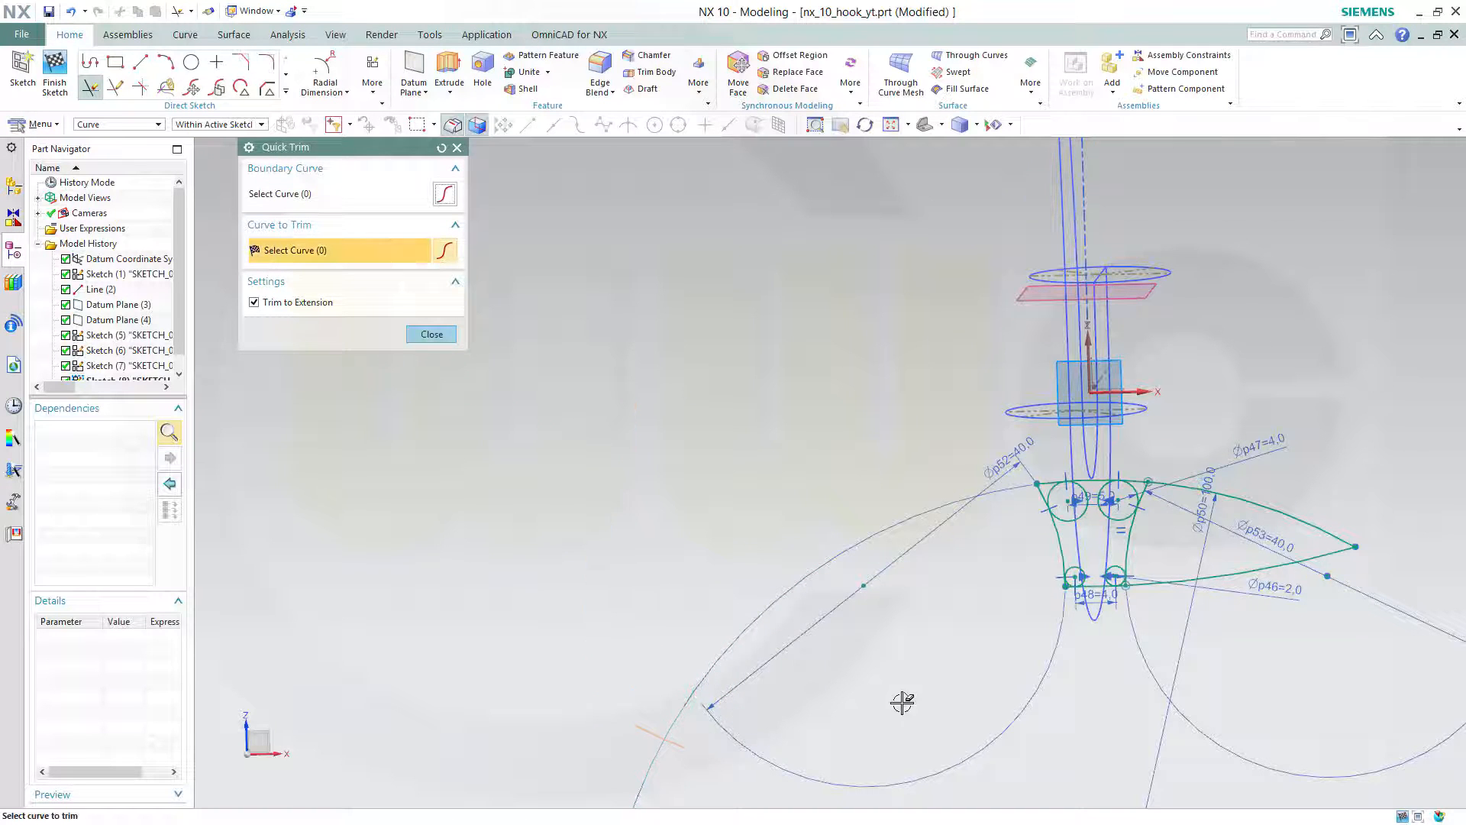
scroll(900, 697, down, 2)
mouse_move(1350, 682)
mouse_down()
mouse_move(1319, 614)
mouse_move(1287, 589)
mouse_up()
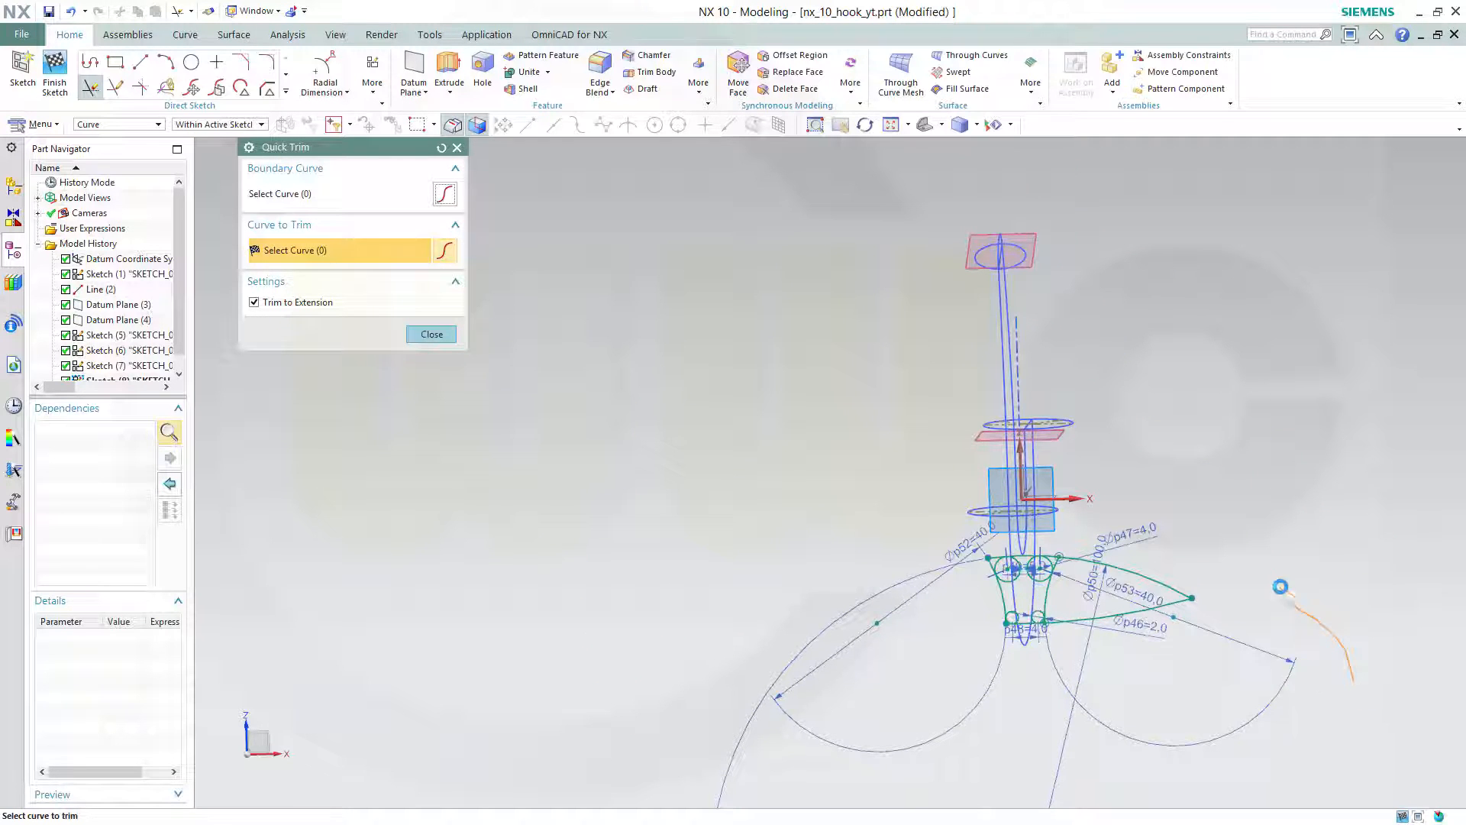
scroll(1368, 534, down, 3)
shift+middle_drag(1364, 541, 1046, 443)
scroll(867, 544, up, 2)
scroll(955, 499, up, 5)
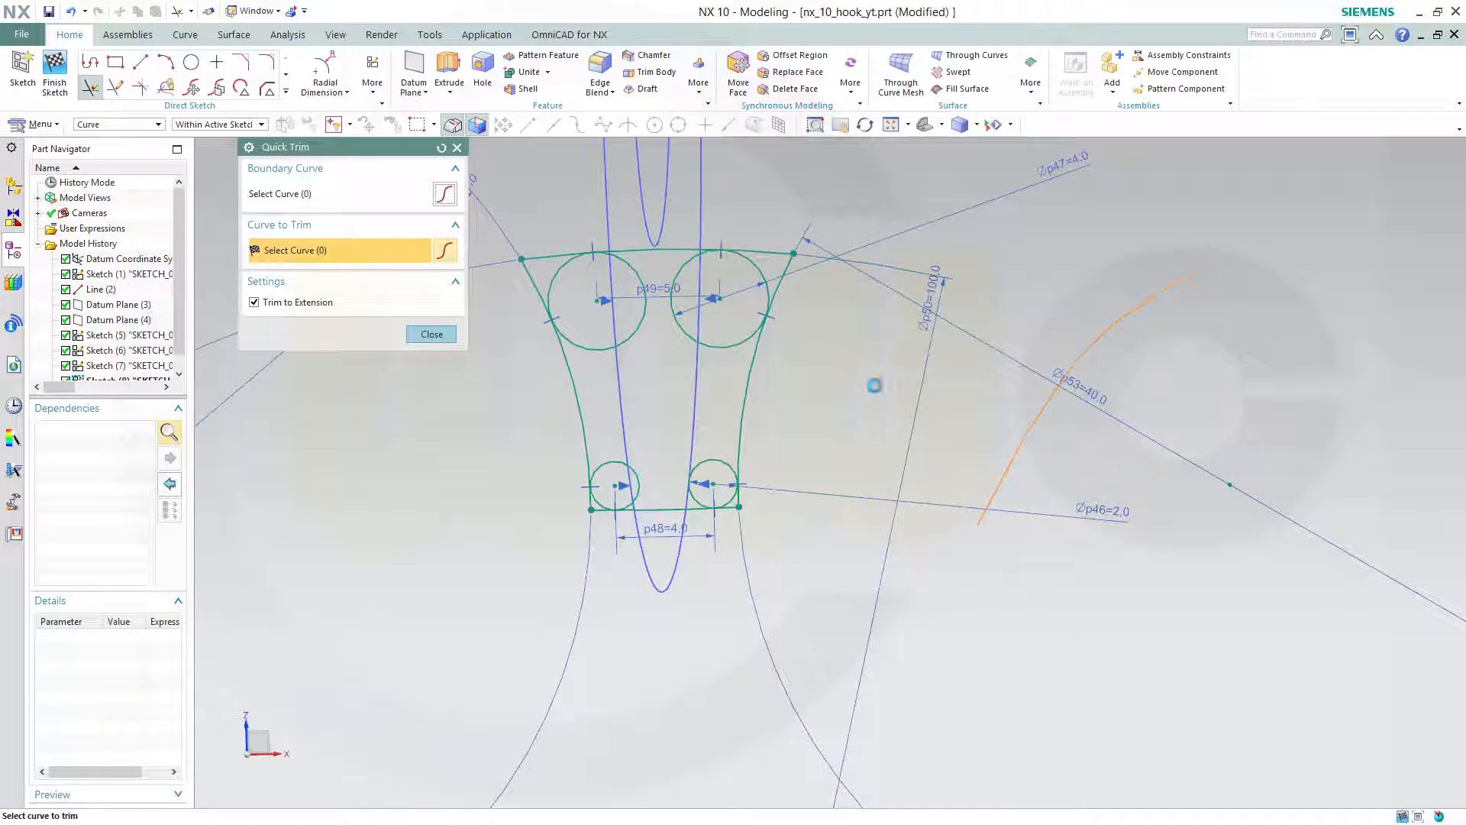
Trim the overhanging arc ends at the four outline corners back to their tangent points on the small circles.
scroll(772, 566, up, 4)
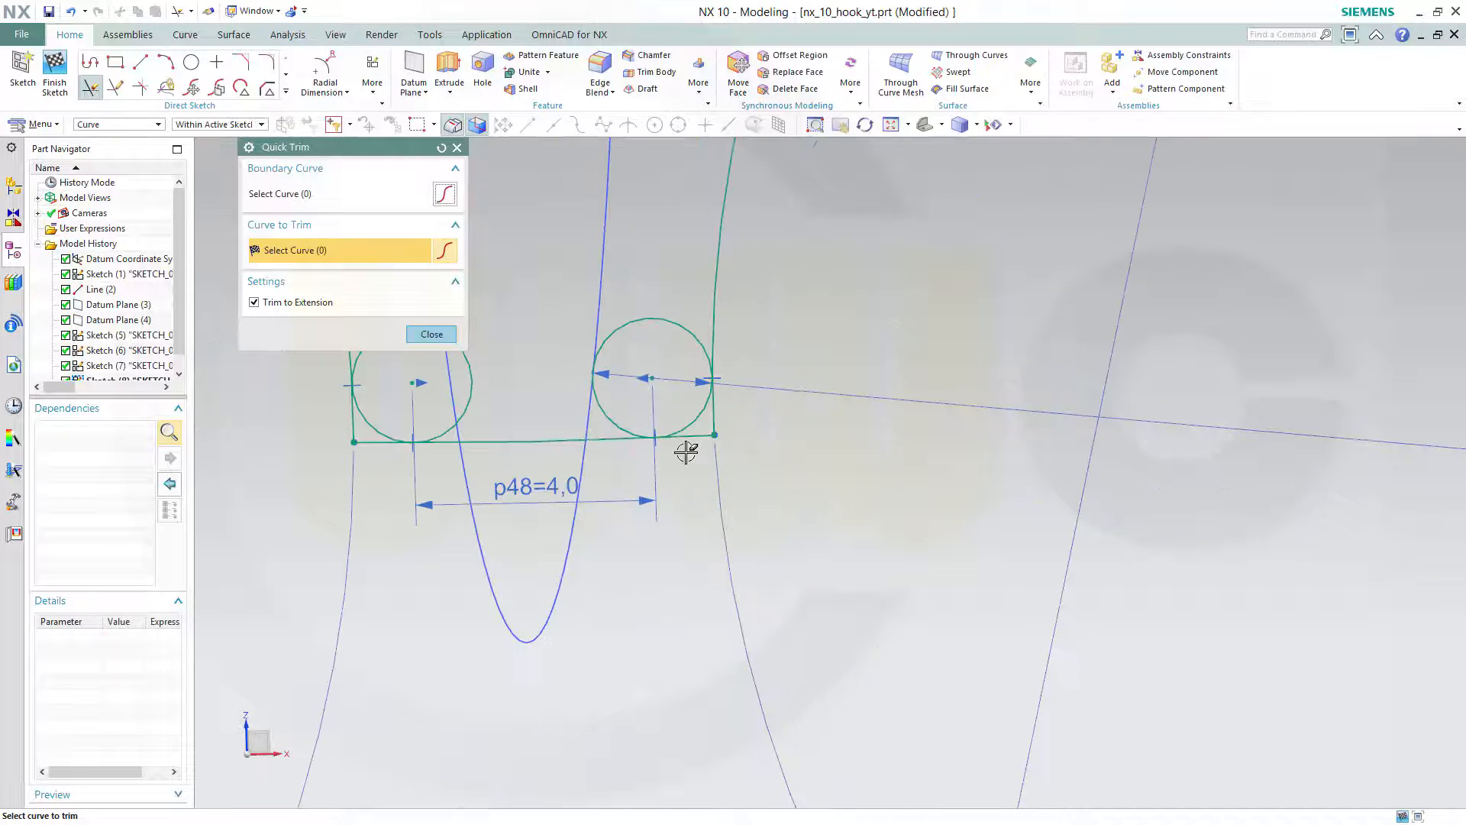
mouse_move(886, 307)
shift+middle_down()
mouse_move(1025, 487)
mouse_move(1123, 811)
shift+middle_up()
drag(1080, 386, 1037, 311)
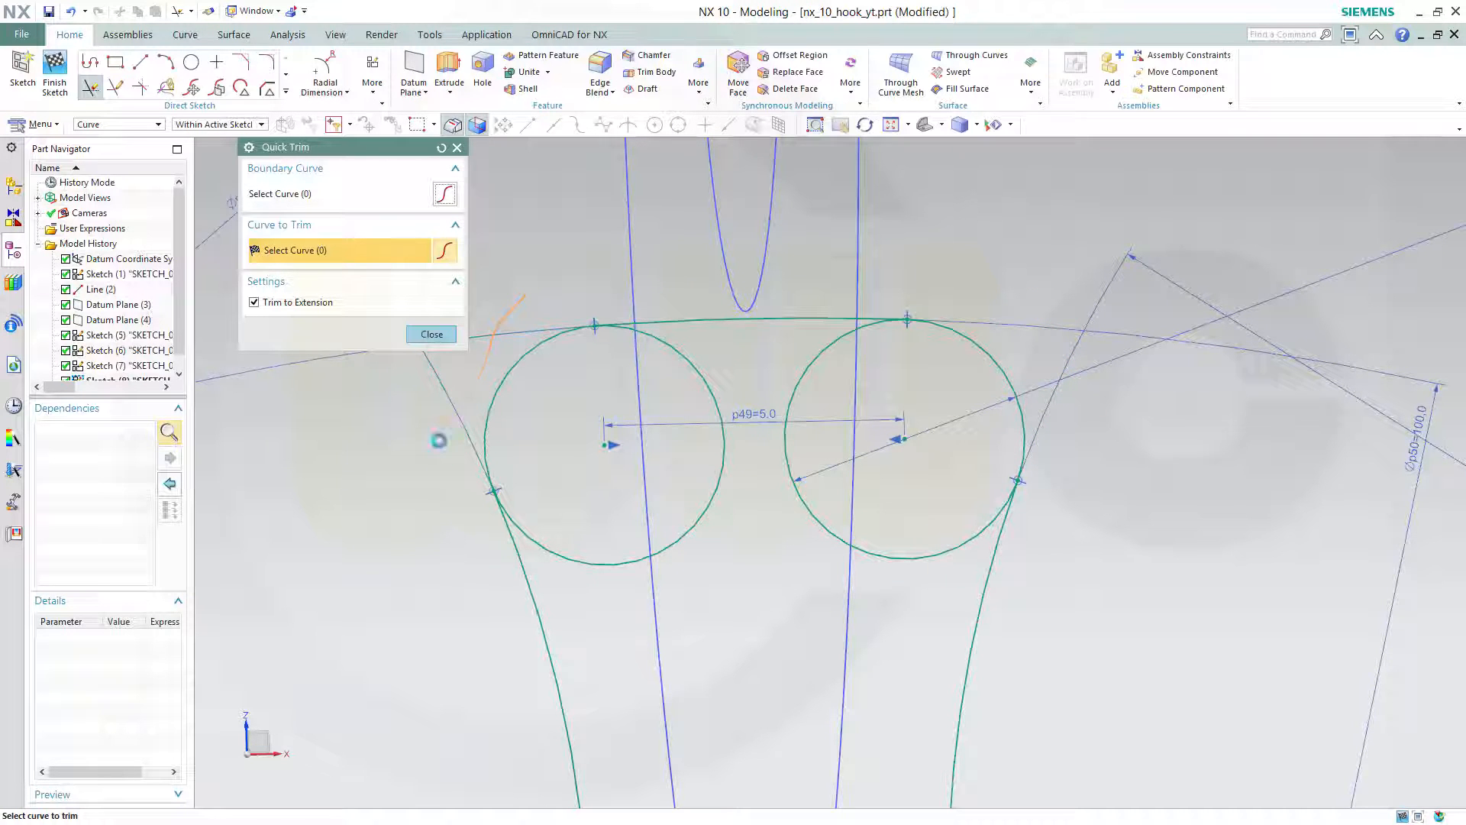
mouse_move(1044, 723)
shift+middle_down()
mouse_move(1047, 672)
mouse_move(1170, 336)
shift+middle_up()
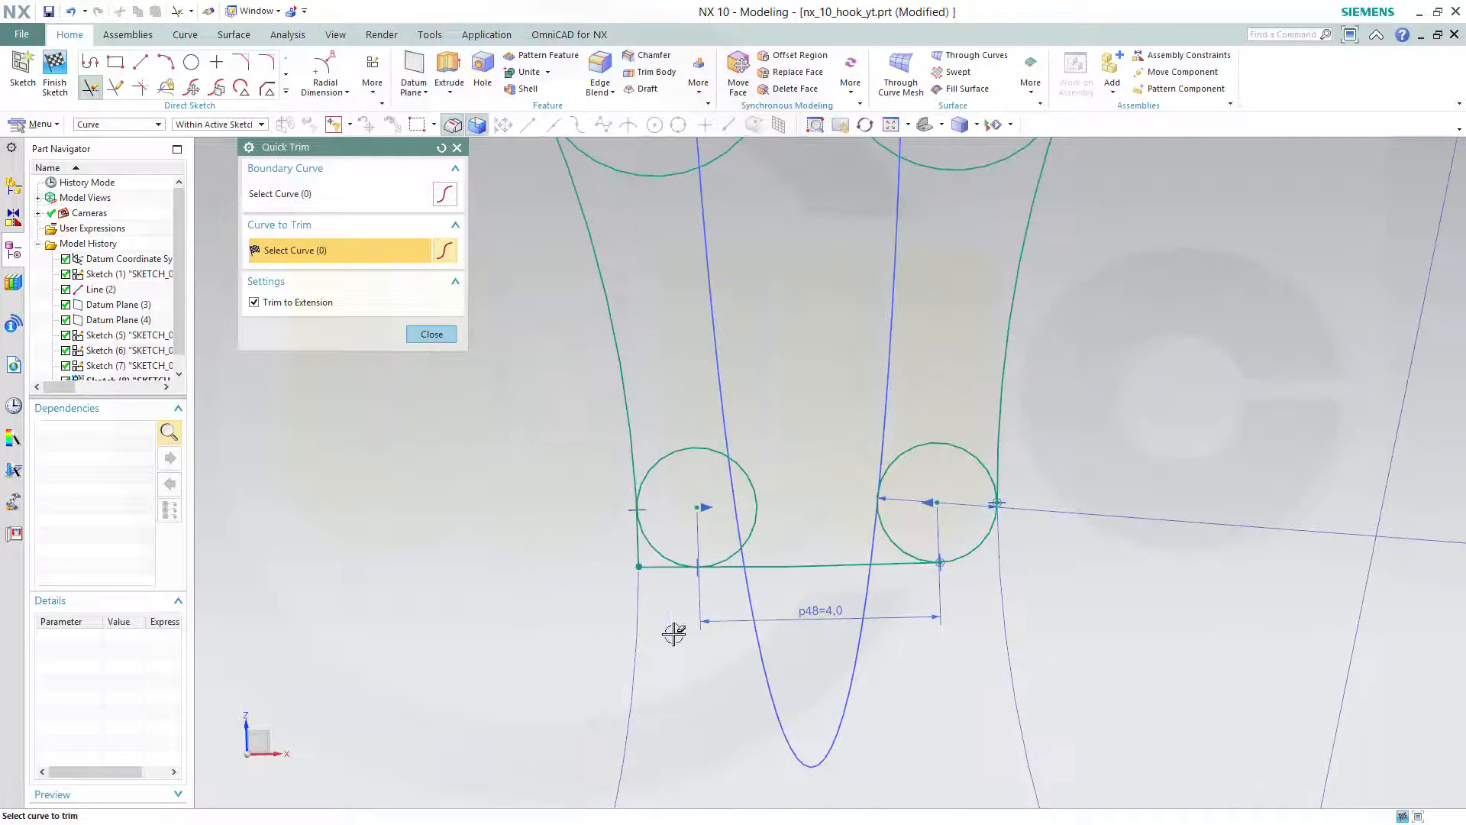
scroll(645, 593, up, 3)
drag(693, 534, 609, 491)
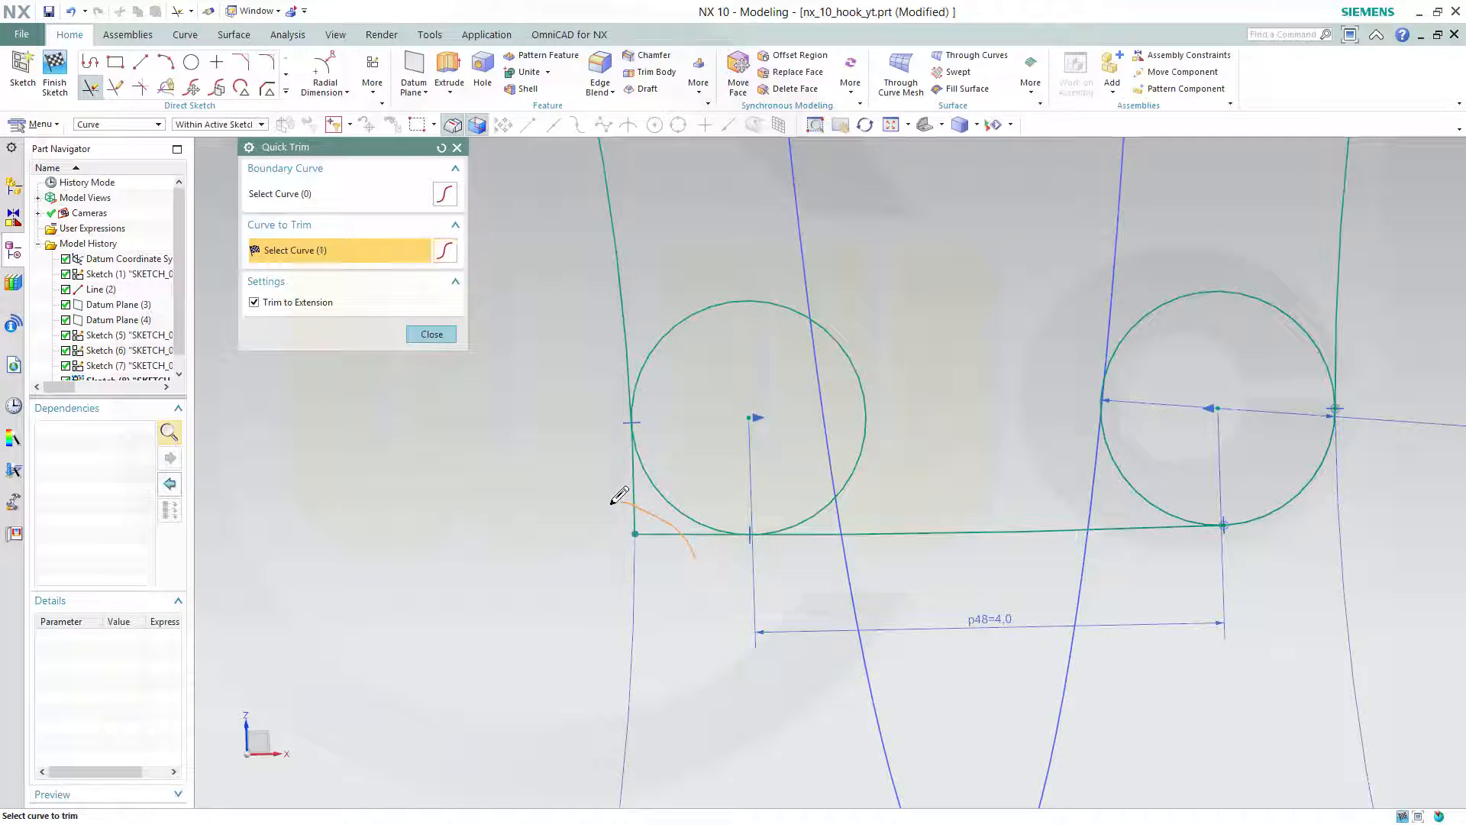
Trim the inner portions of the four small circles, leaving only their rounded corner arcs in the closed outline.
drag(782, 255, 755, 359)
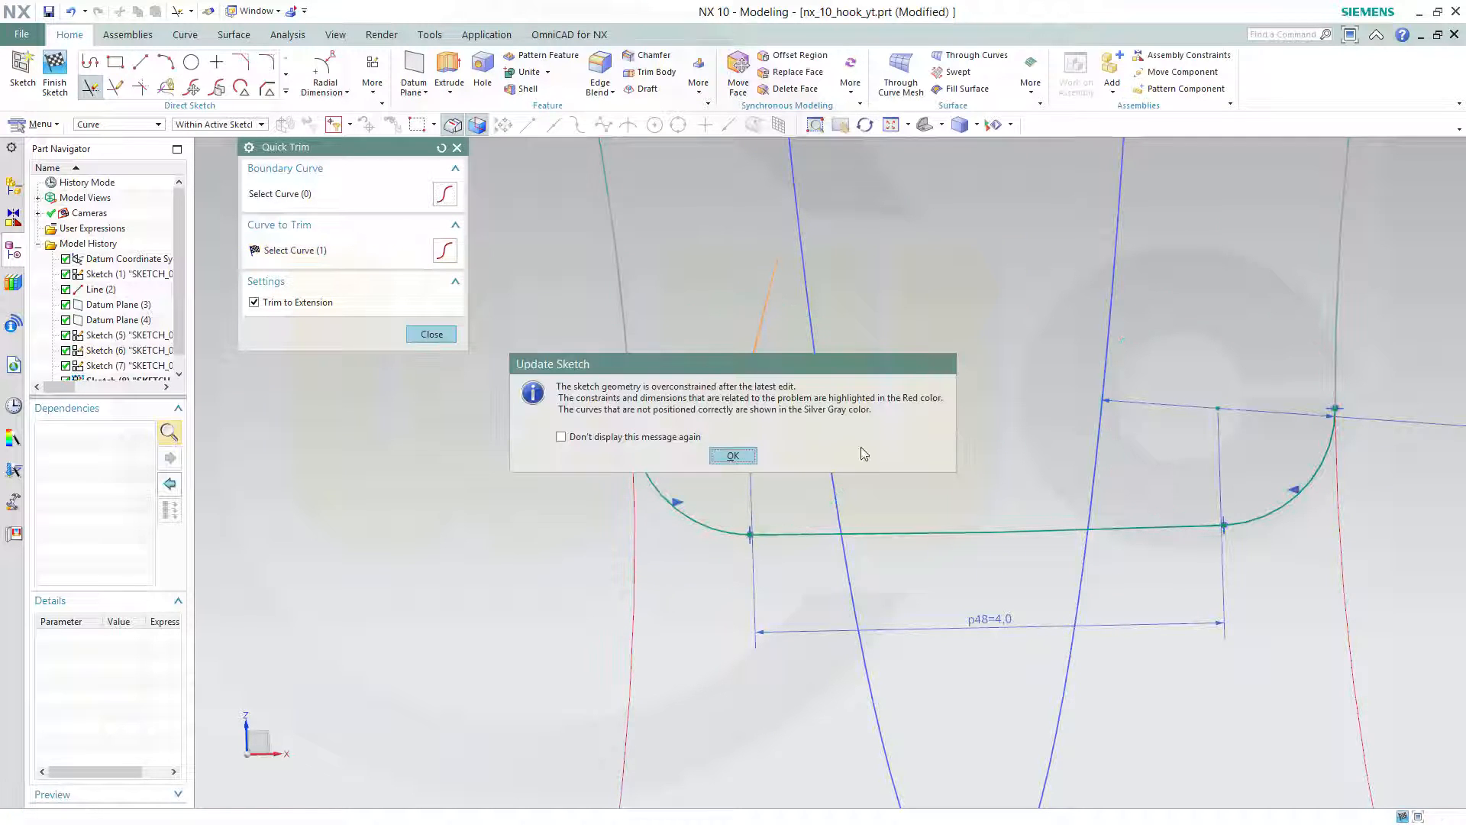
click(733, 456)
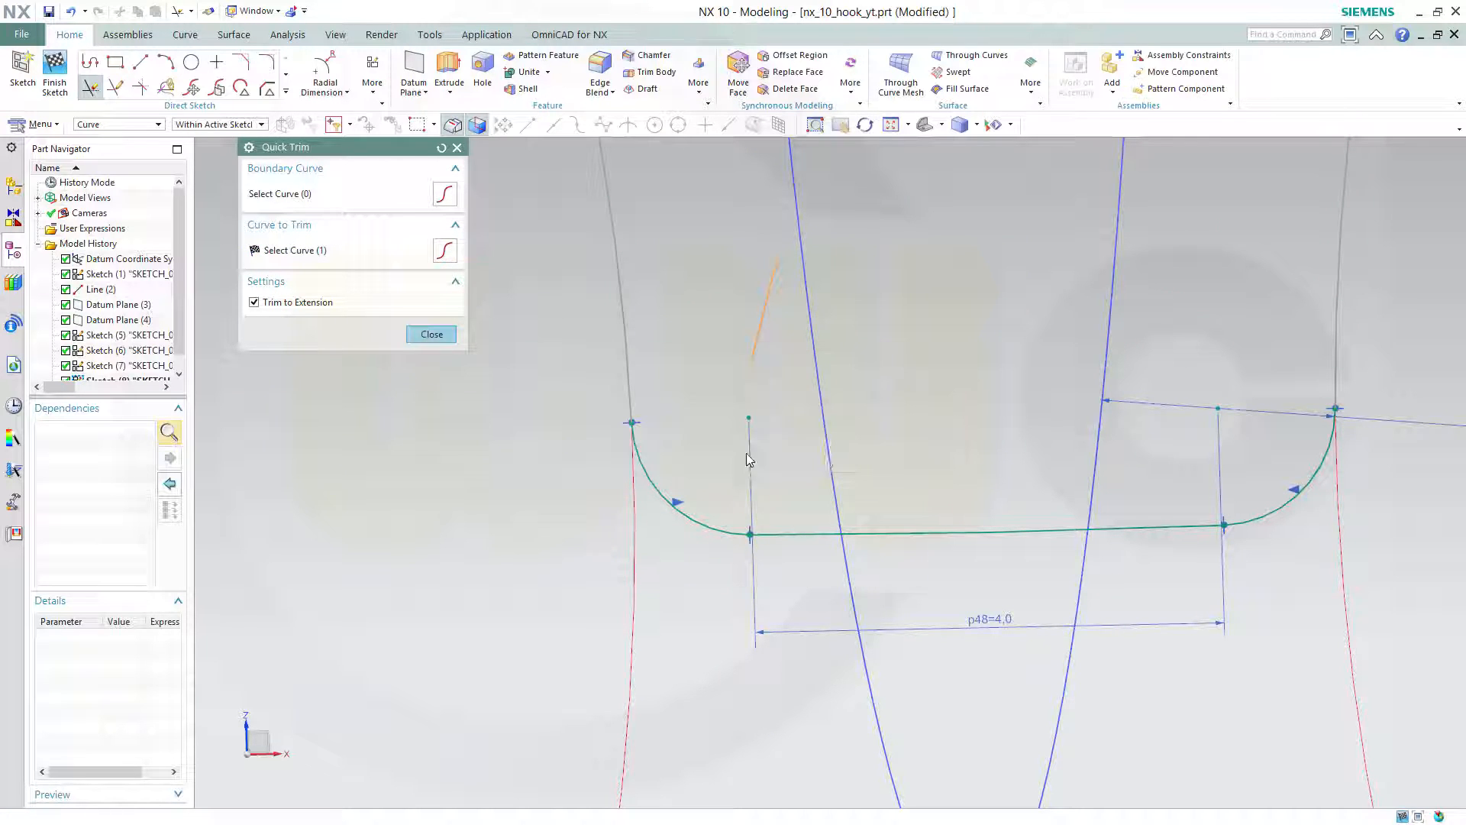
scroll(1196, 394, up, 2)
scroll(1200, 393, down, 4)
scroll(1201, 394, down, 5)
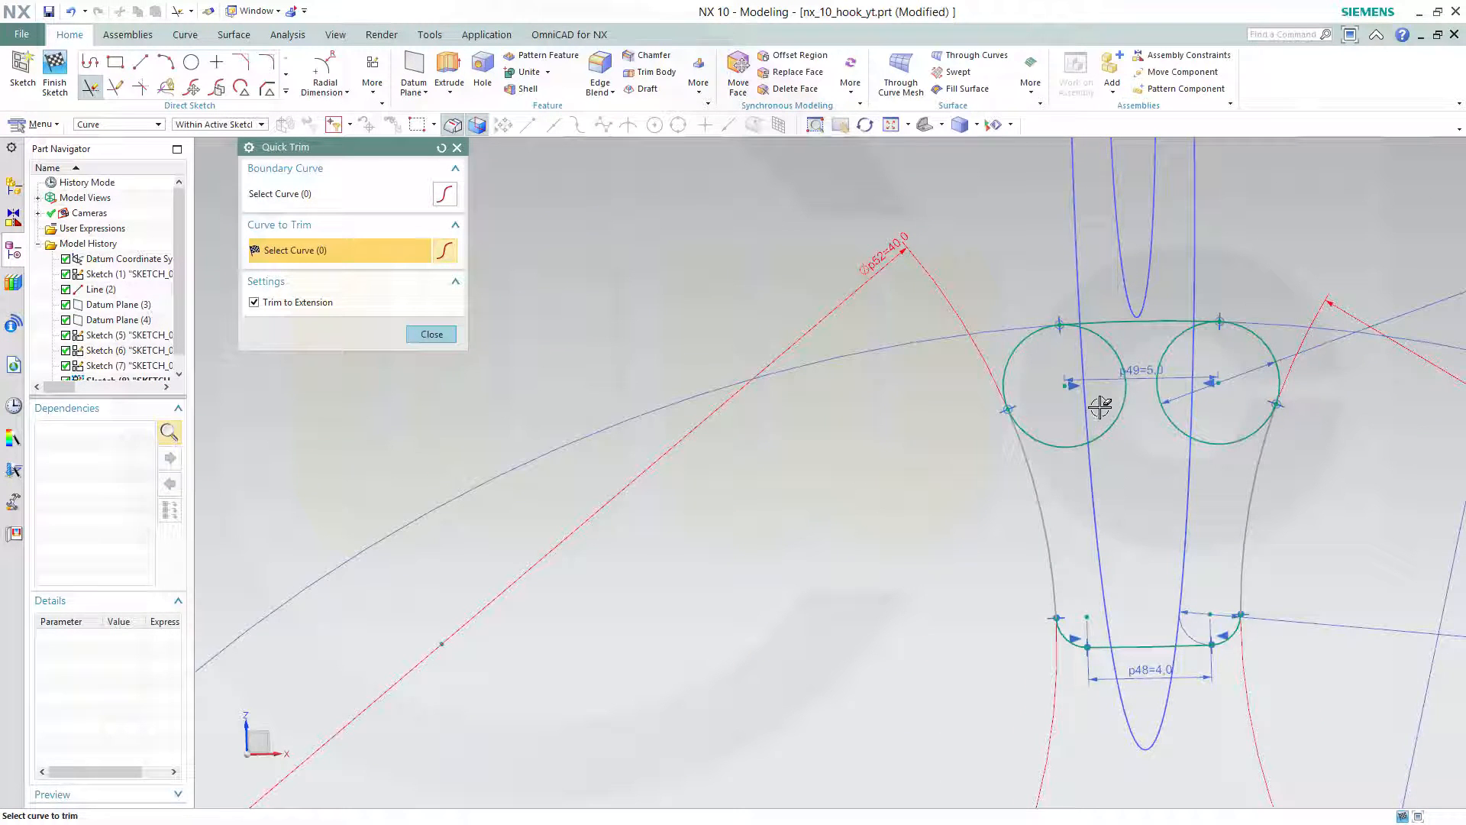
drag(1111, 440, 1121, 469)
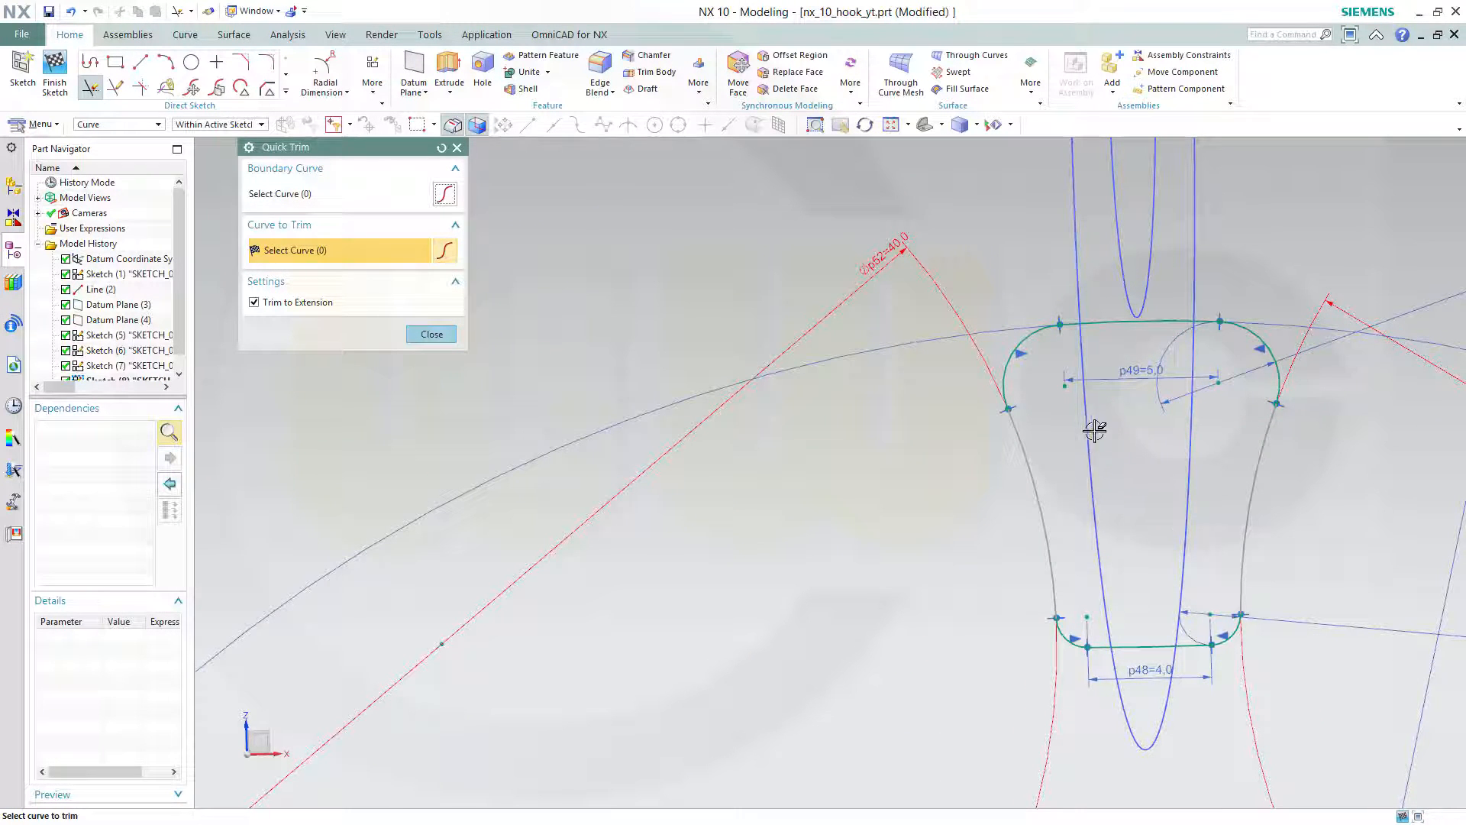
key(Escape)
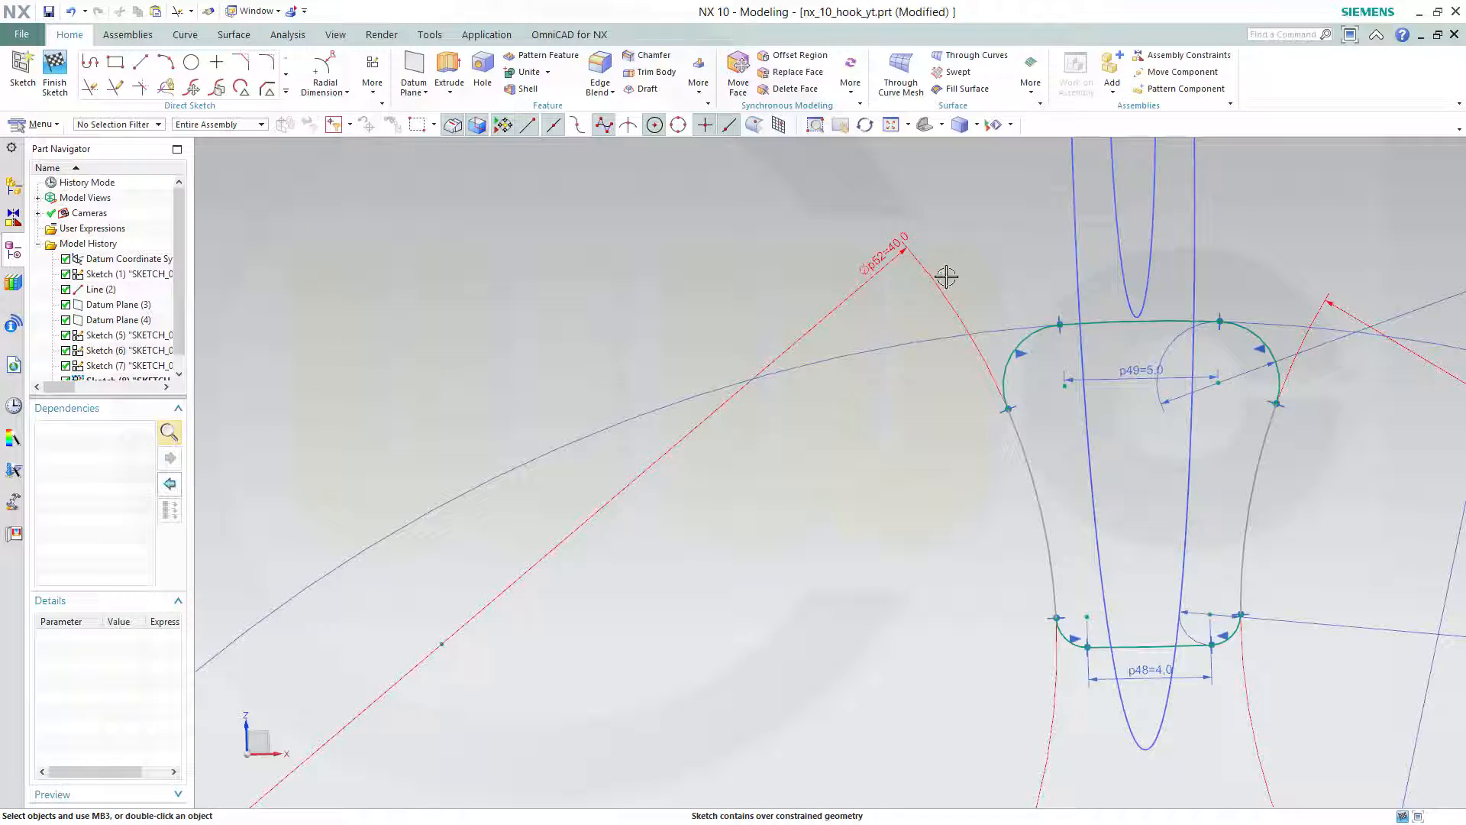
Delete the overconstraining 40-diameter radial dimension from the left side arc of the section outline.
click(877, 255)
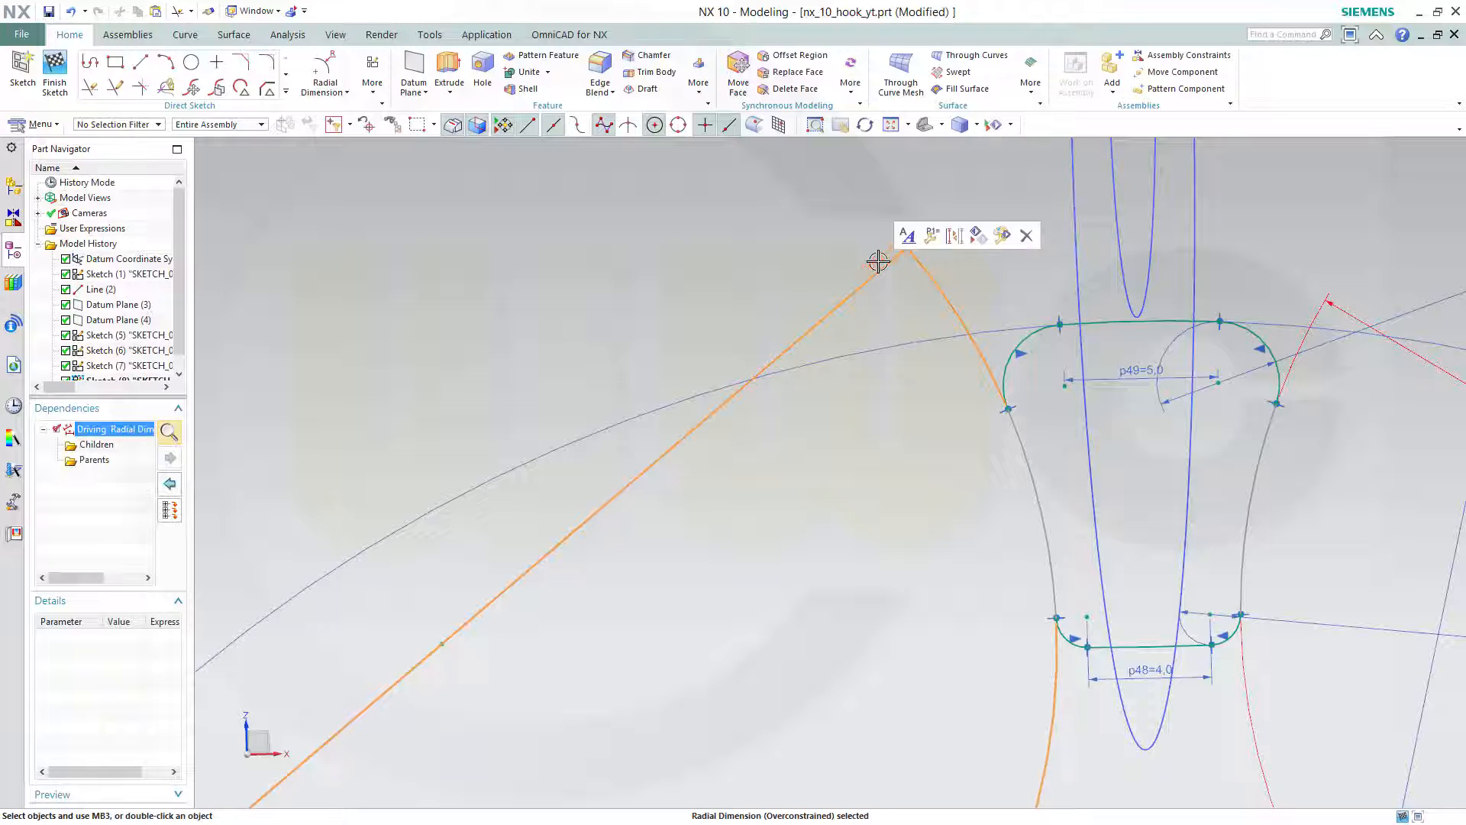
key(Delete)
scroll(1387, 488, up, 1)
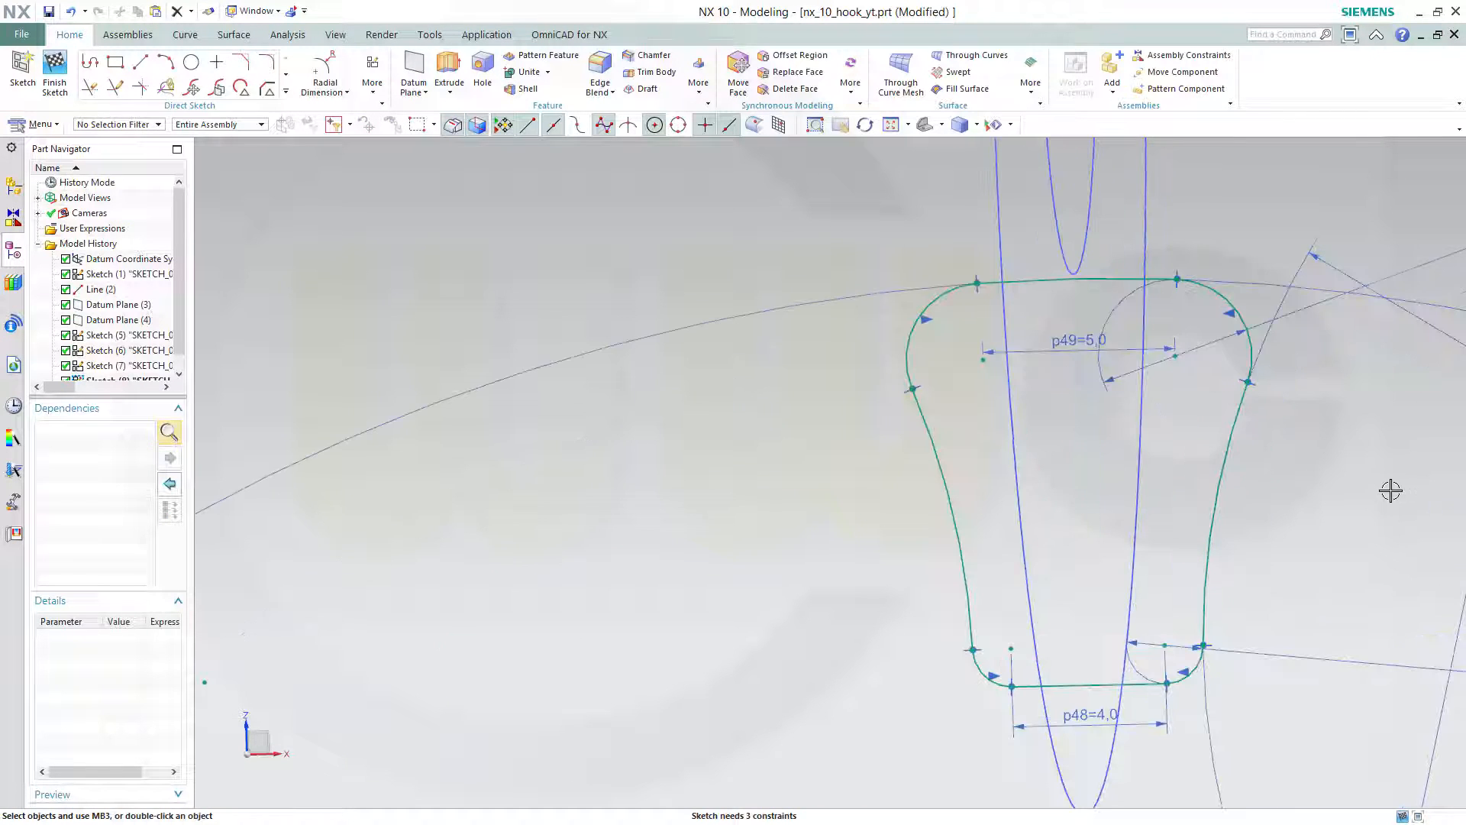
mouse_move(1288, 426)
shift+middle_down()
mouse_move(1064, 426)
mouse_move(949, 388)
shift+middle_up()
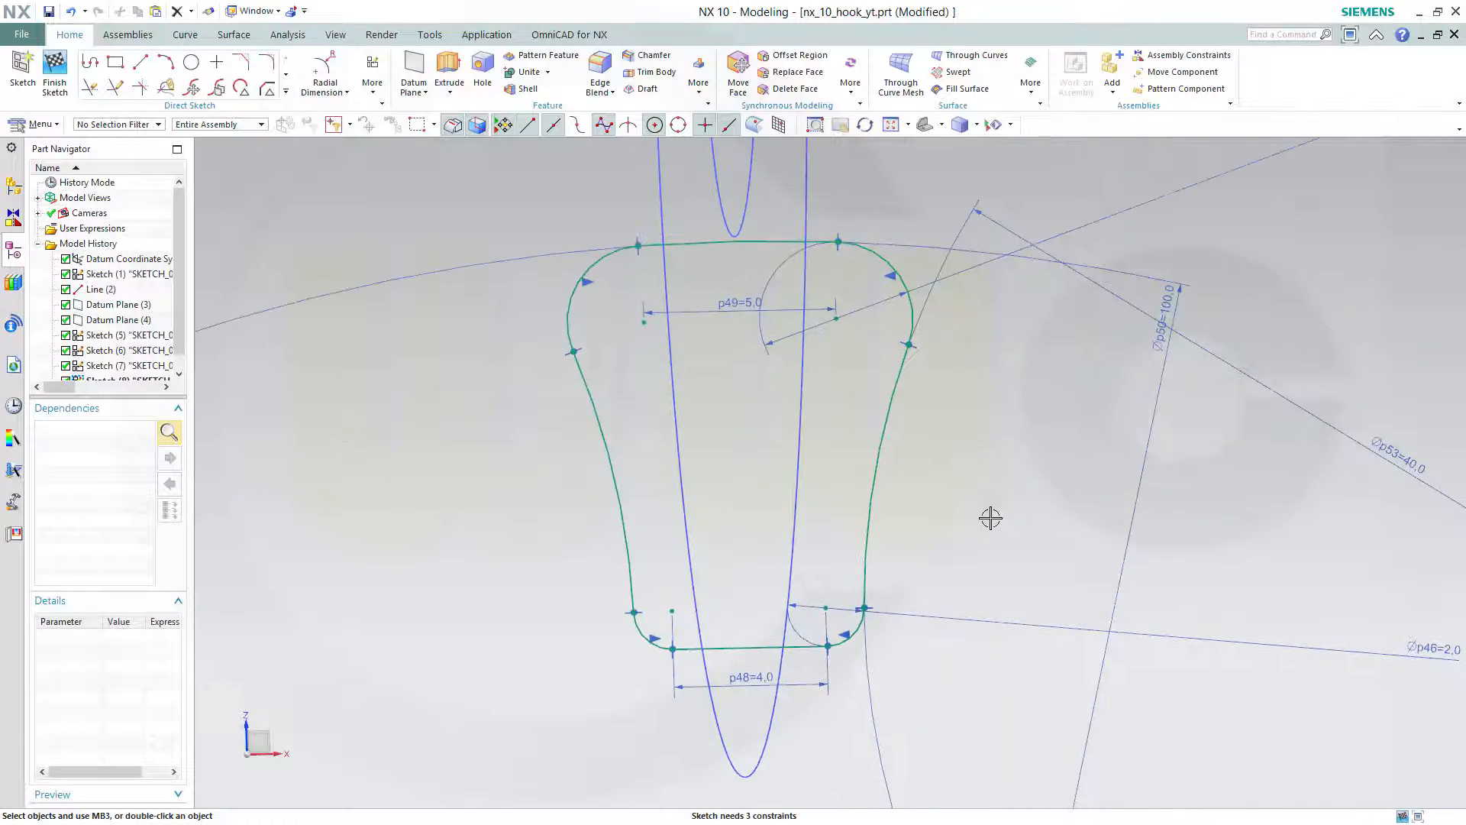
scroll(977, 540, up, 1)
scroll(979, 545, down, 1)
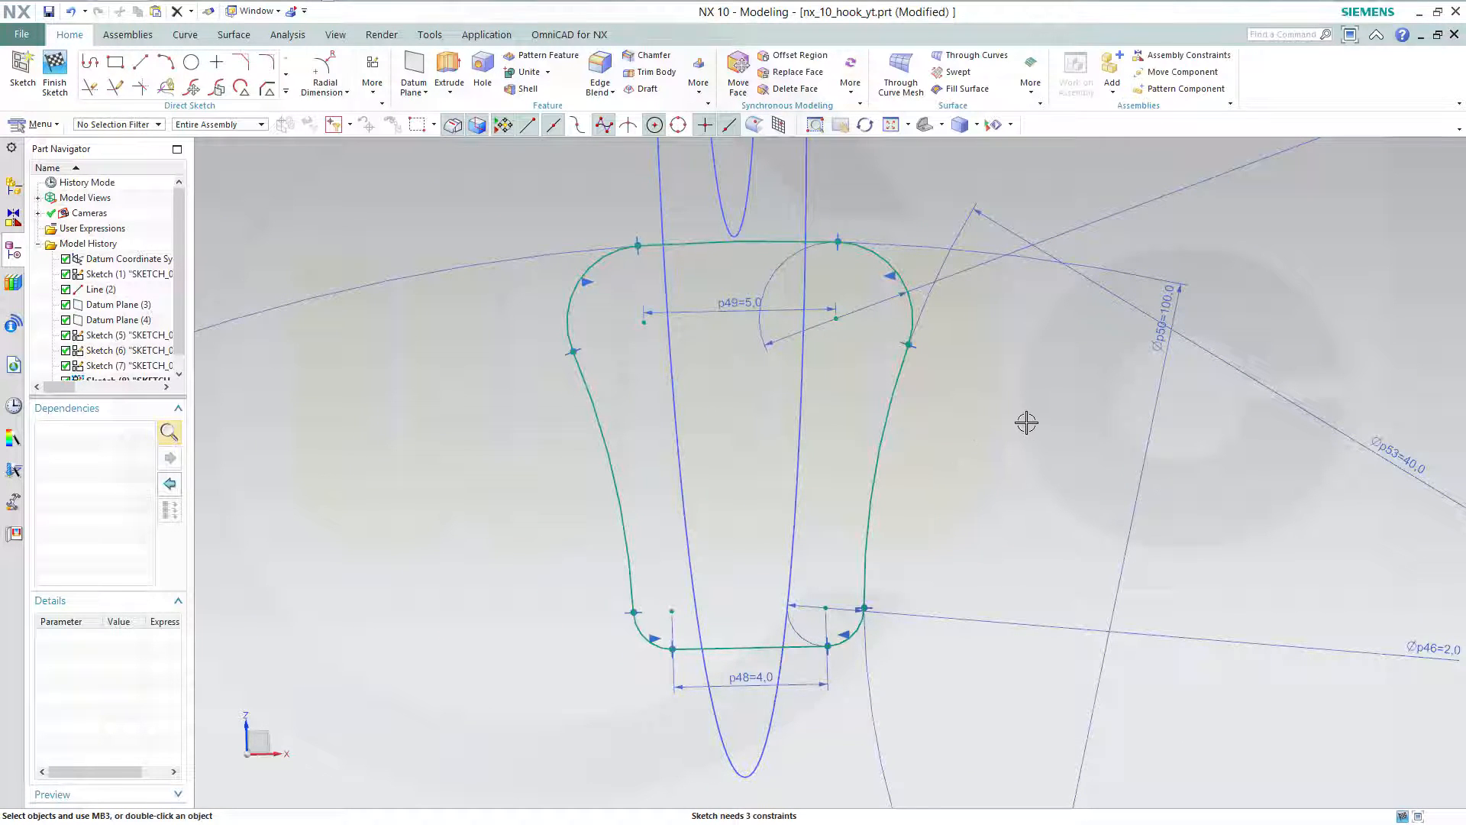
middle_drag(1024, 422, 1021, 426)
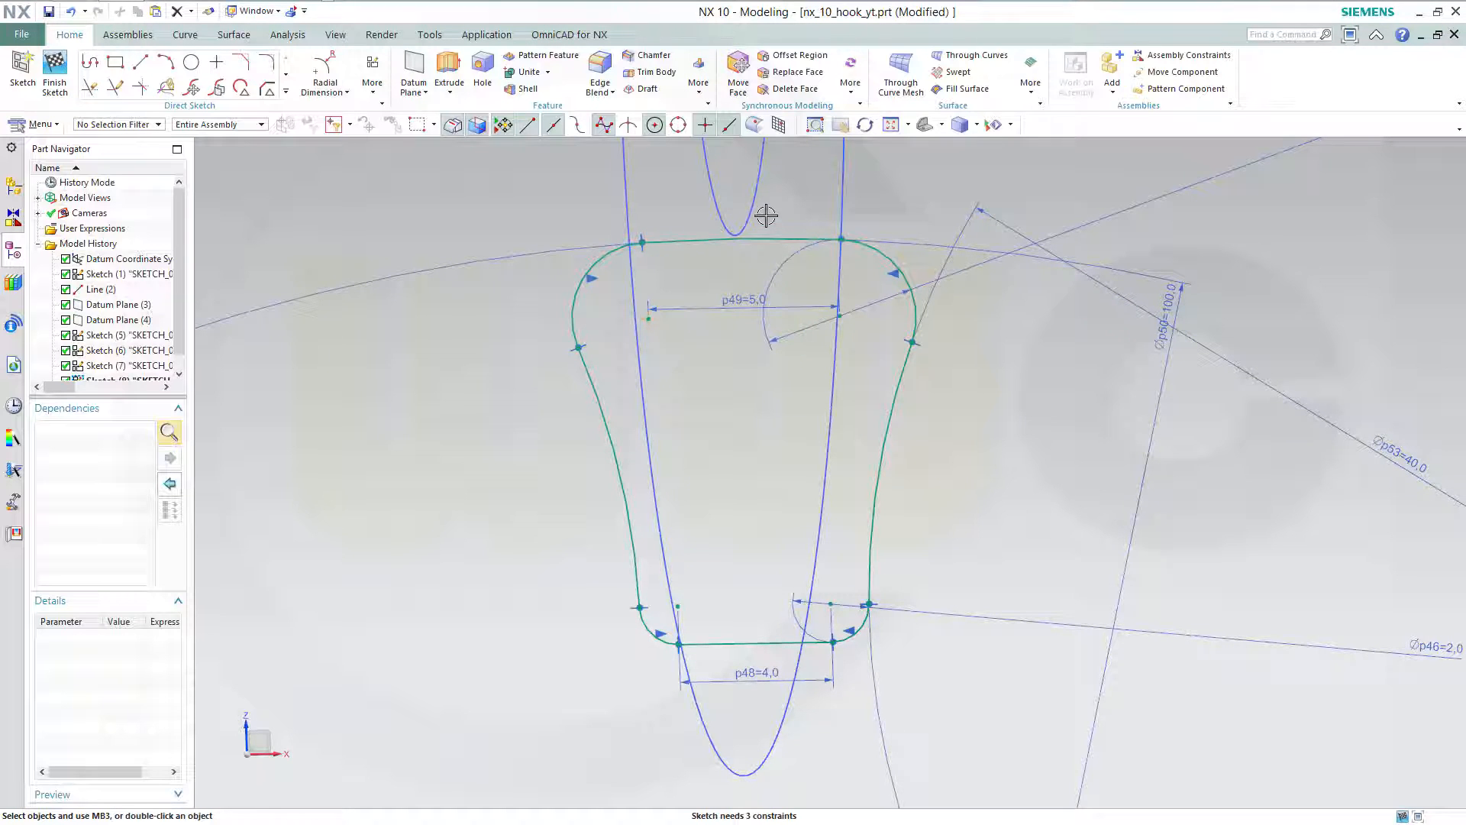
click(714, 198)
key(Escape)
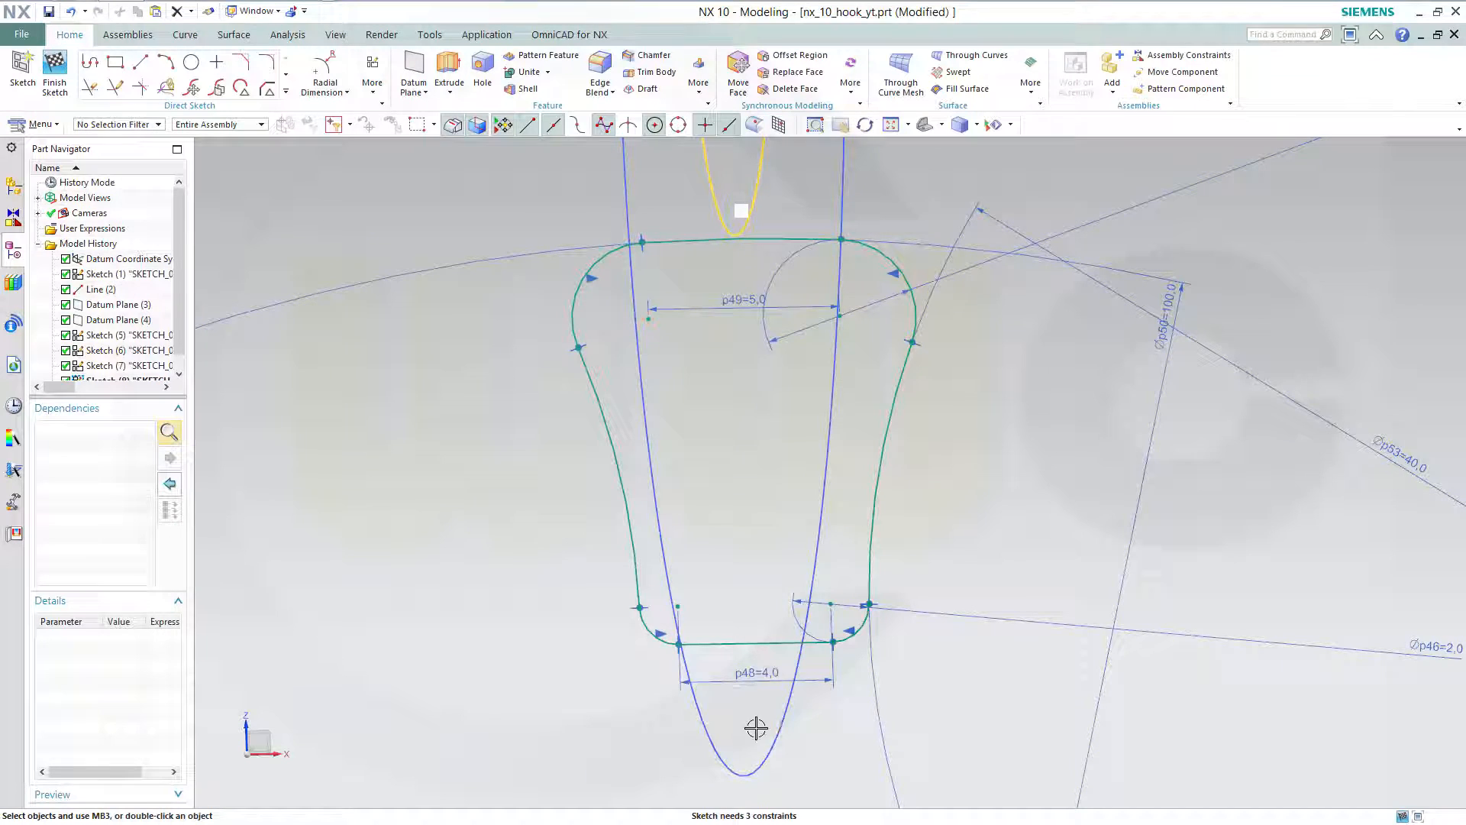
click(759, 760)
key(Escape)
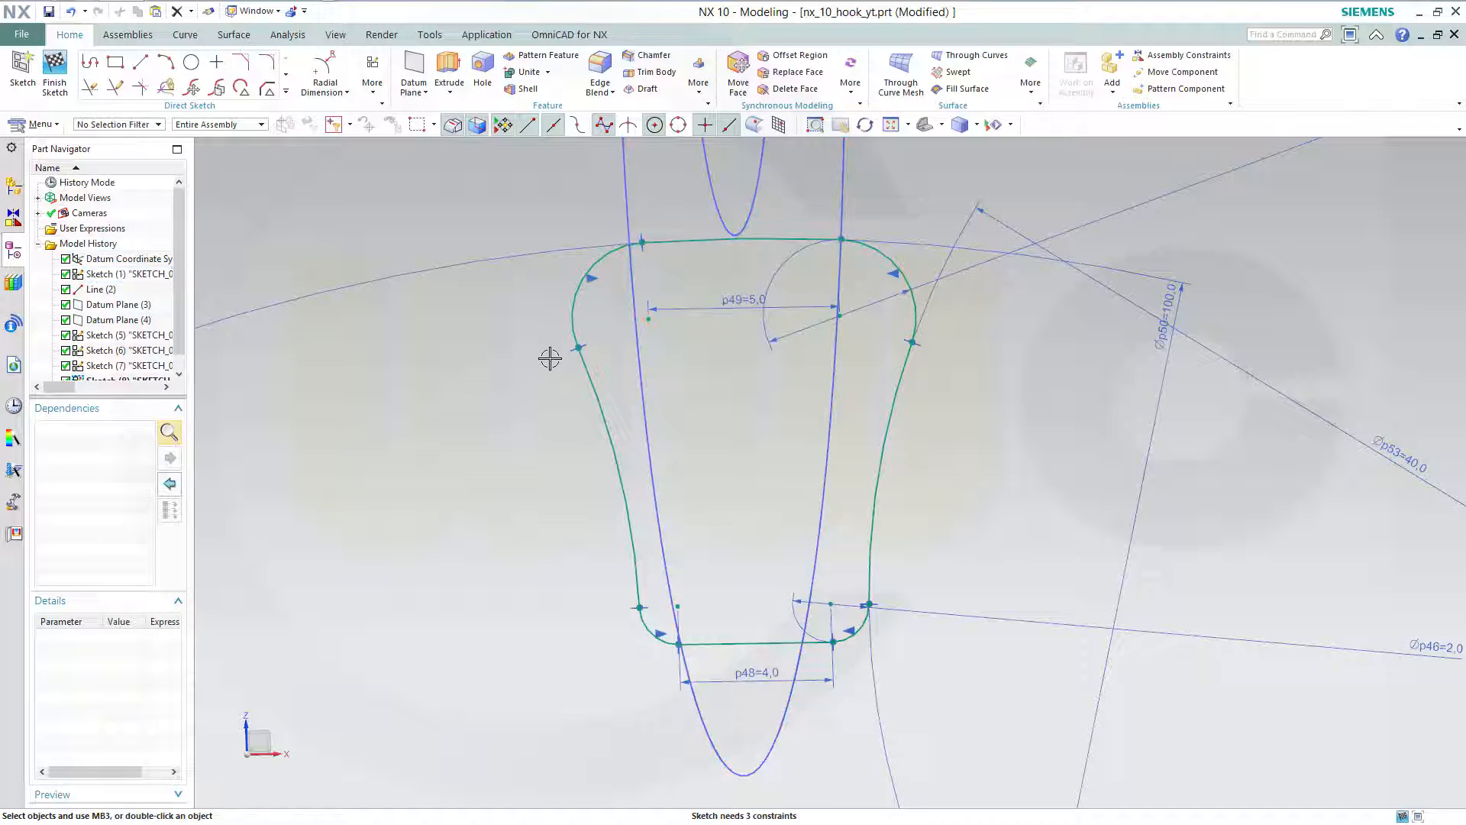
click(285, 77)
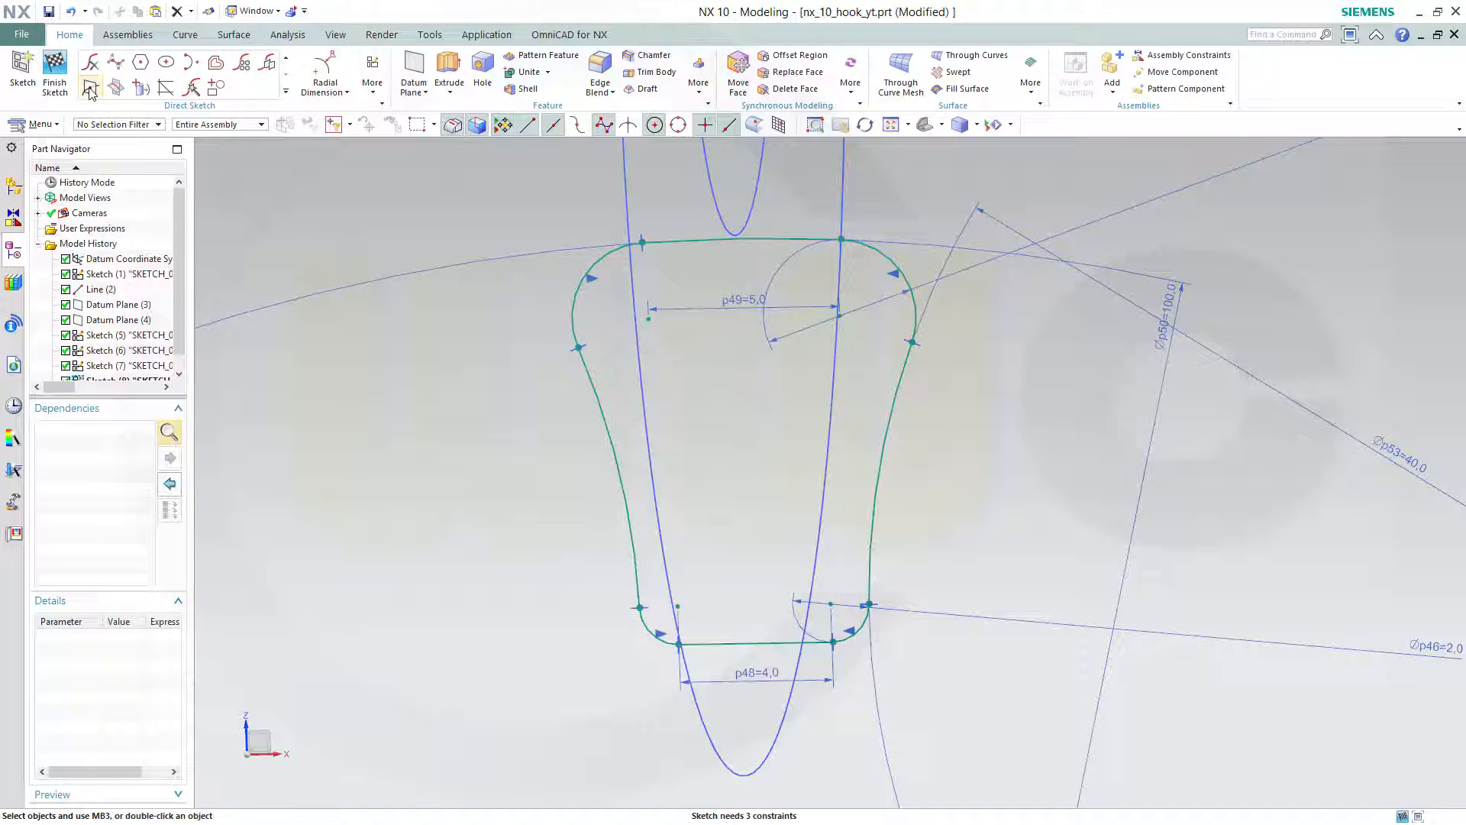
click(90, 87)
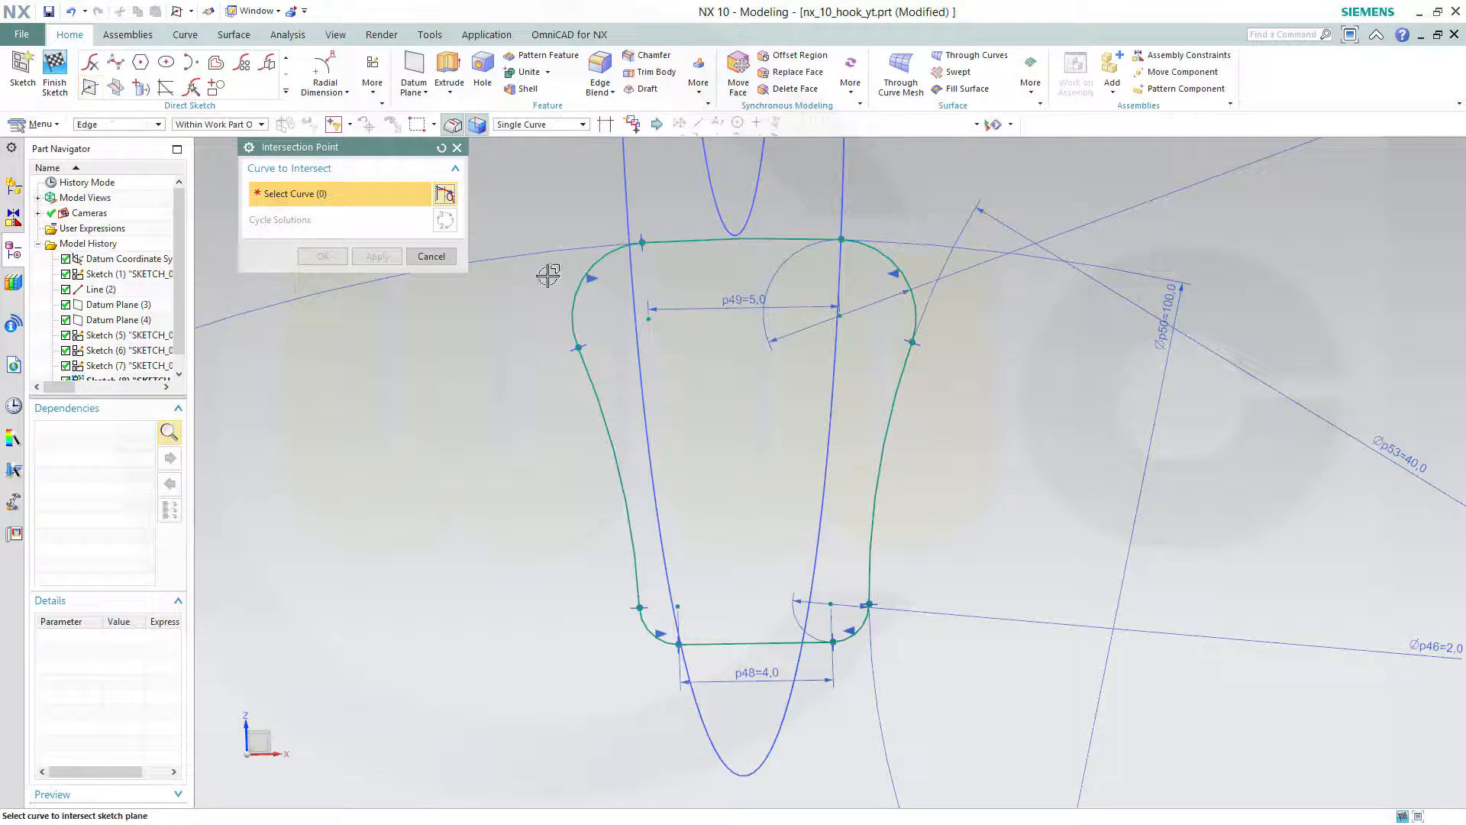
click(431, 255)
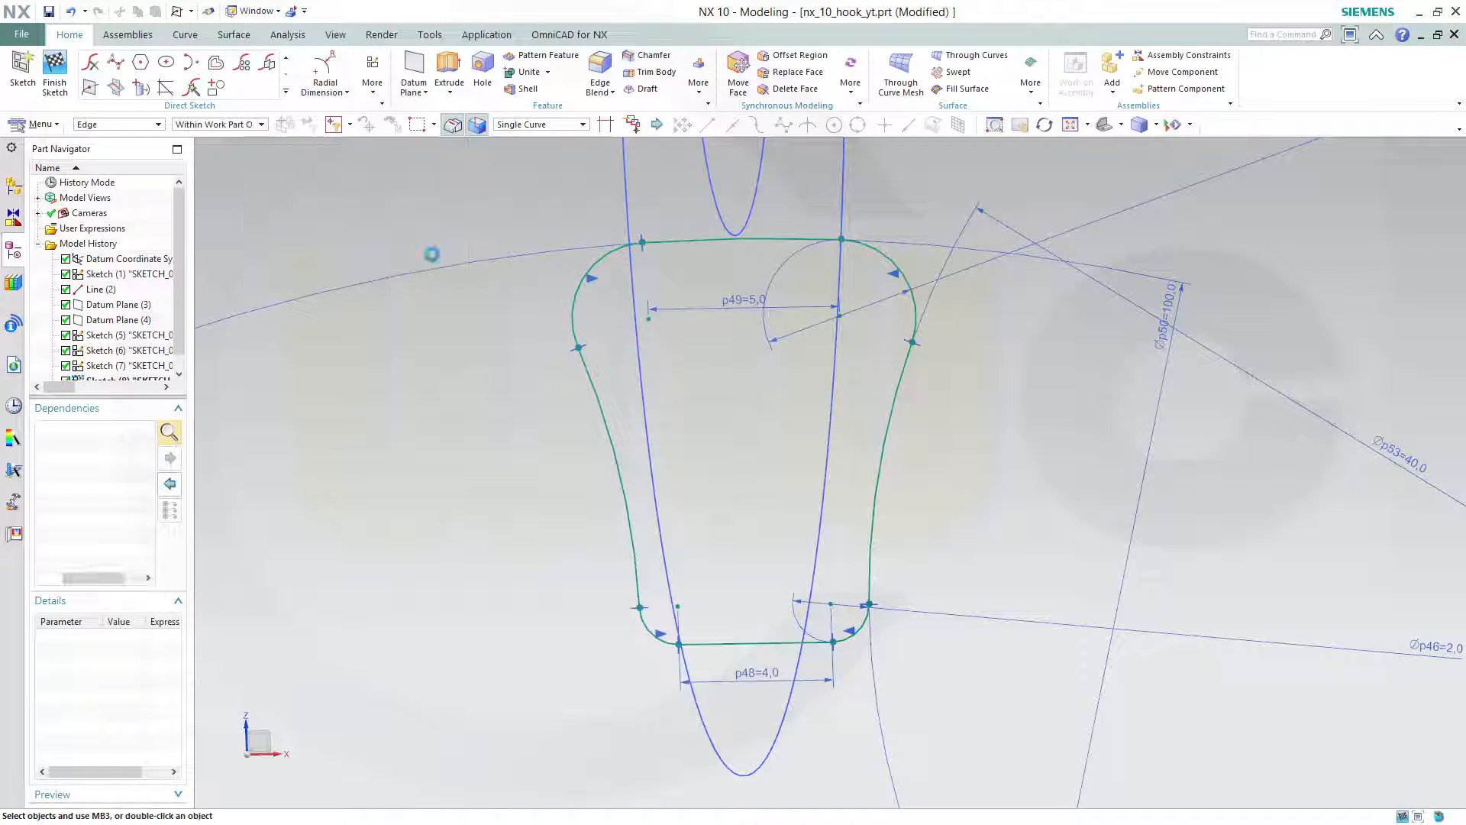
Finish the trimmed XZ-plane section sketch and bring up the curve creation commands.
click(53, 77)
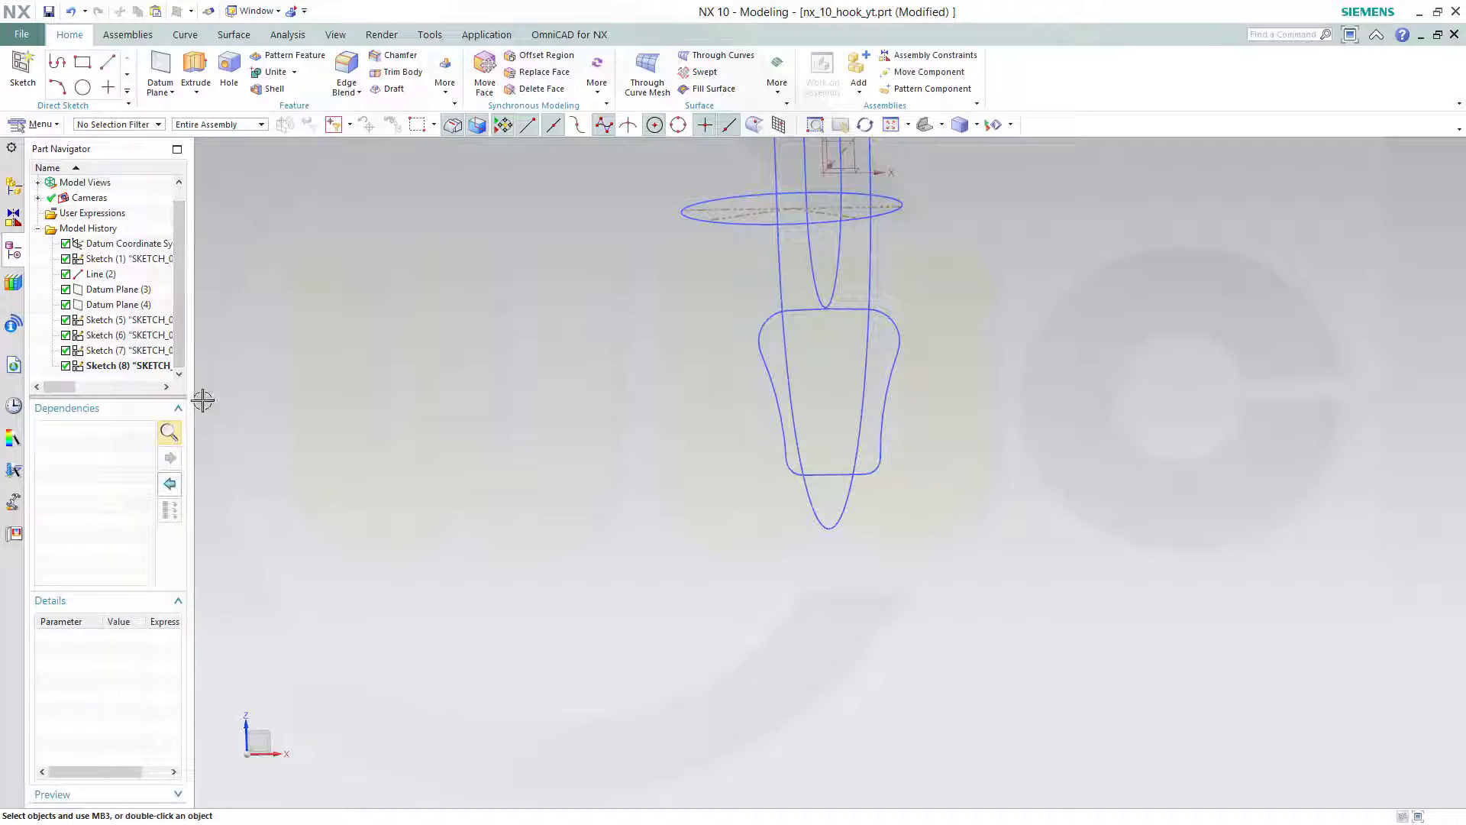
middle_drag(995, 324, 1028, 370)
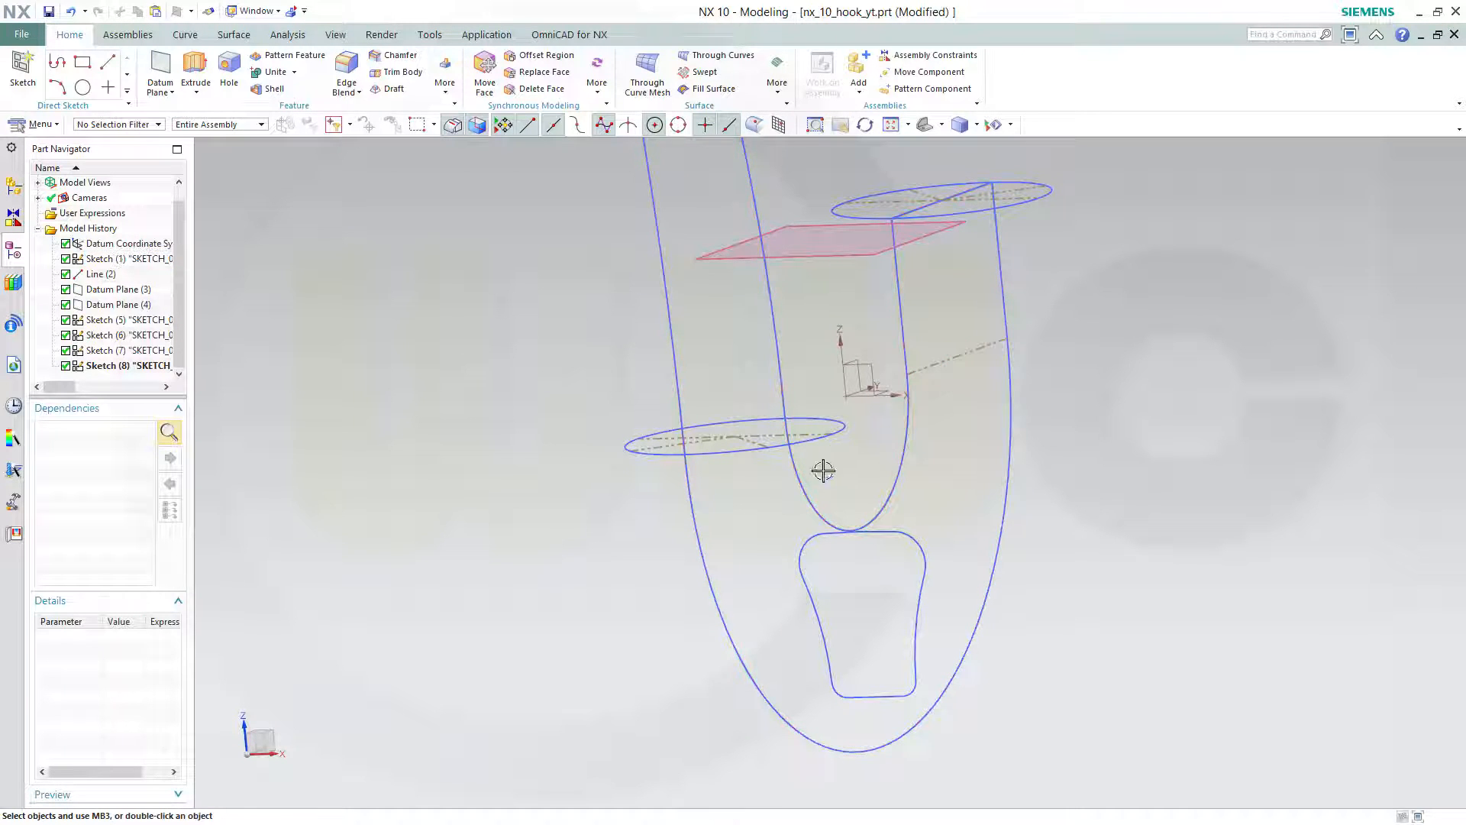
middle_drag(1066, 497, 1032, 480)
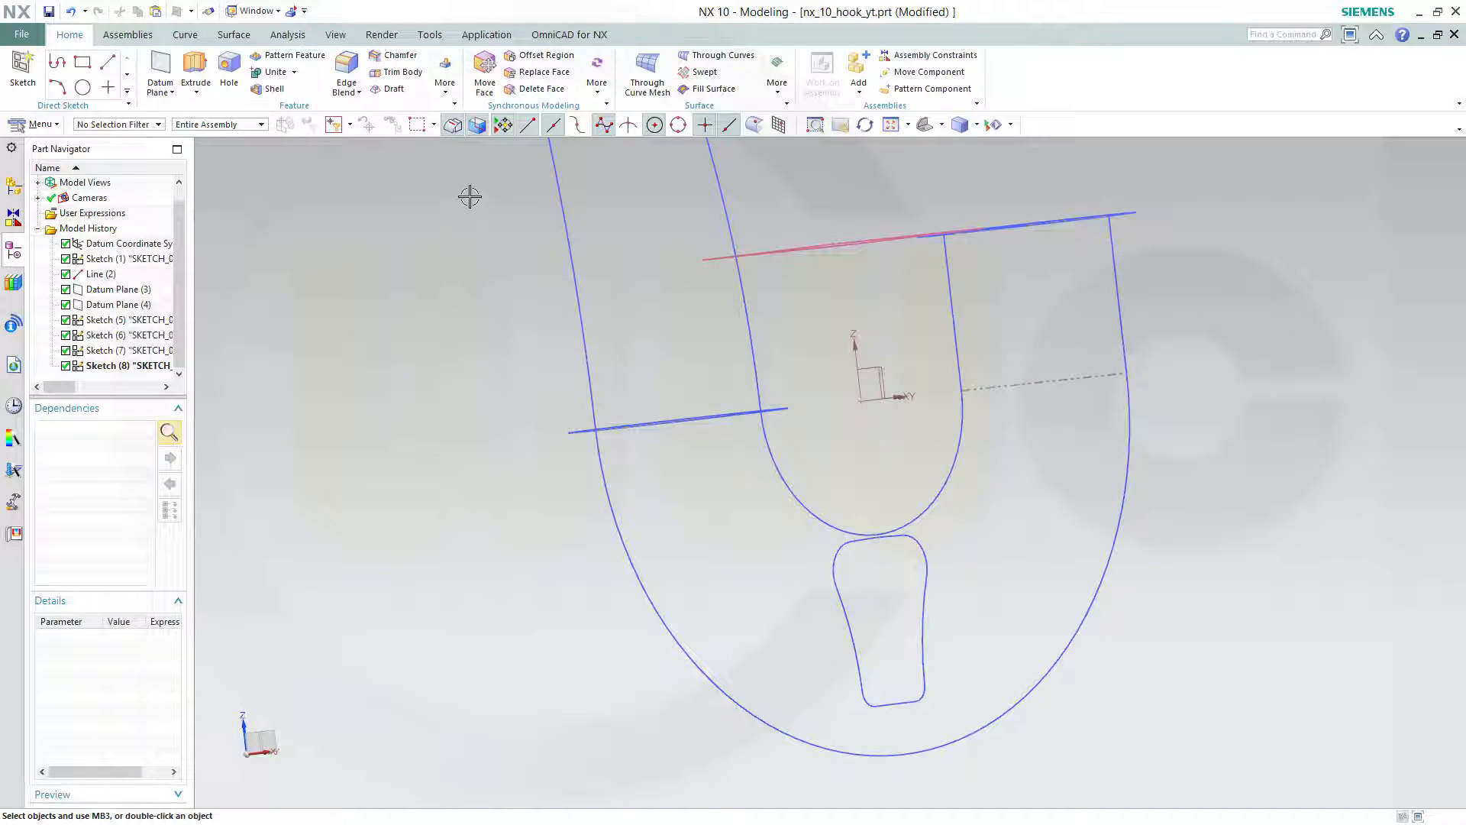
click(190, 38)
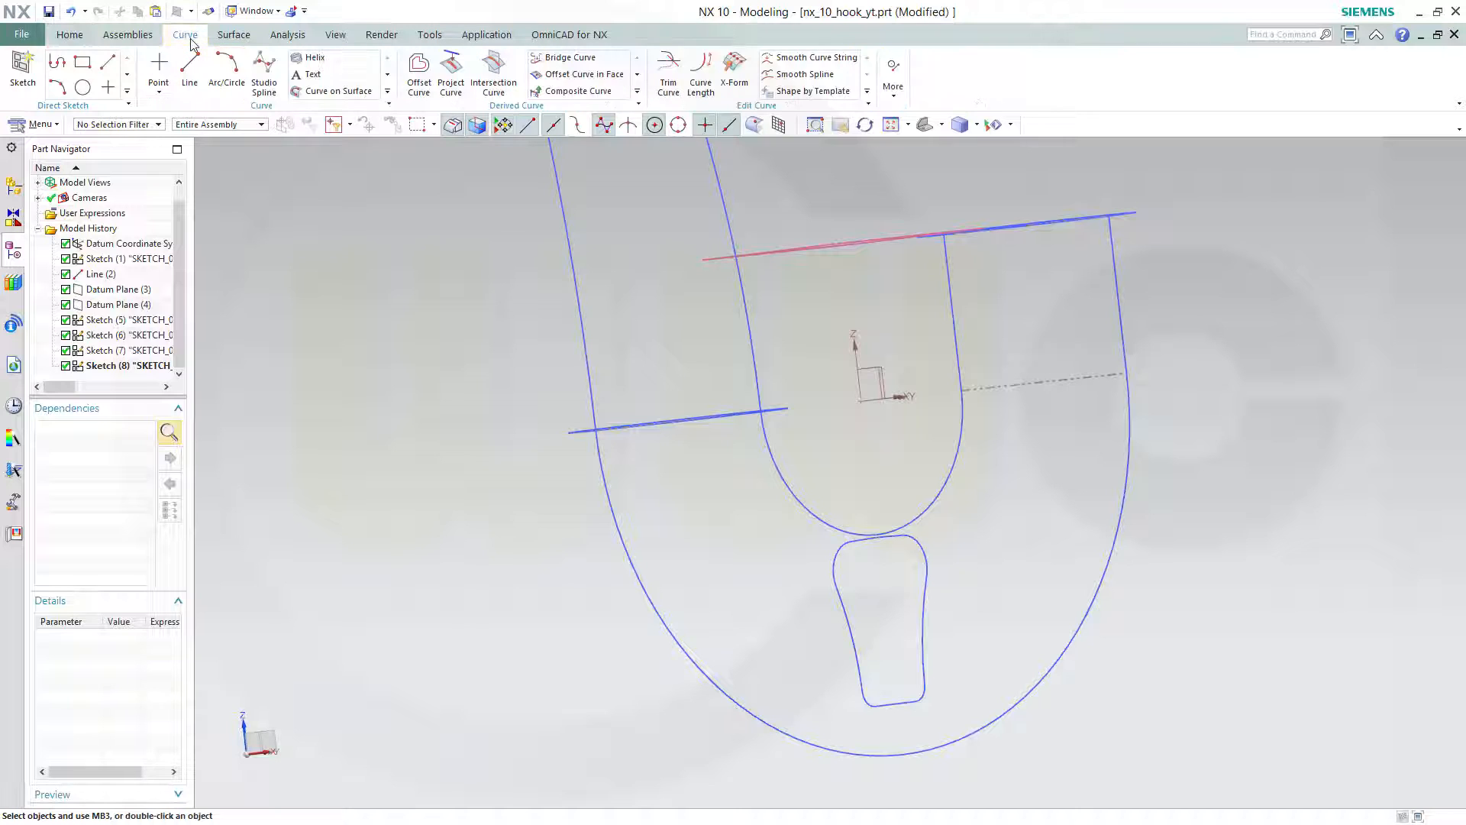
Join the inner U-shaped arc and its adjoining straight line into one associative curve, hiding the input curves.
click(896, 98)
click(919, 136)
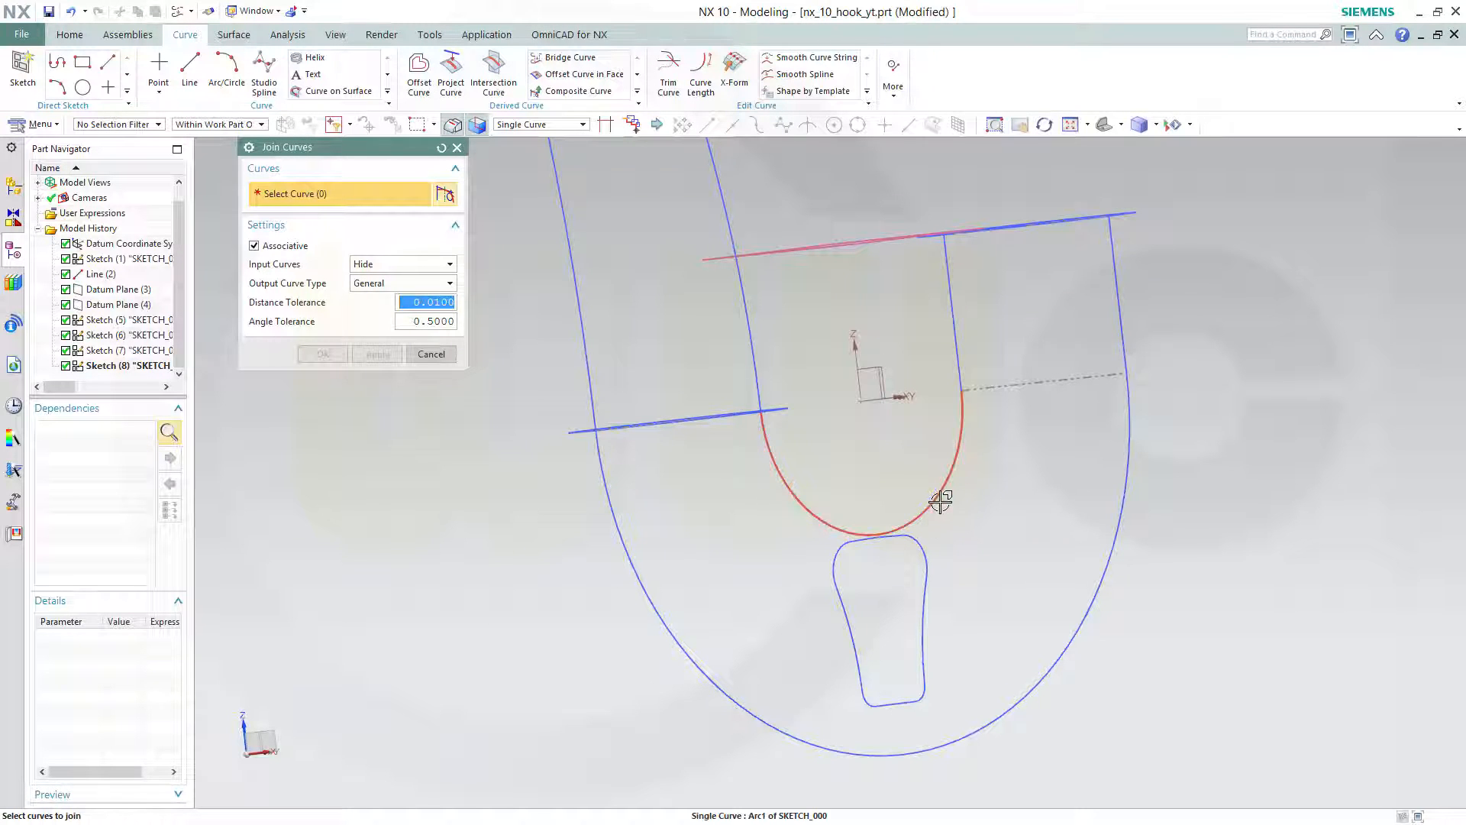
click(943, 505)
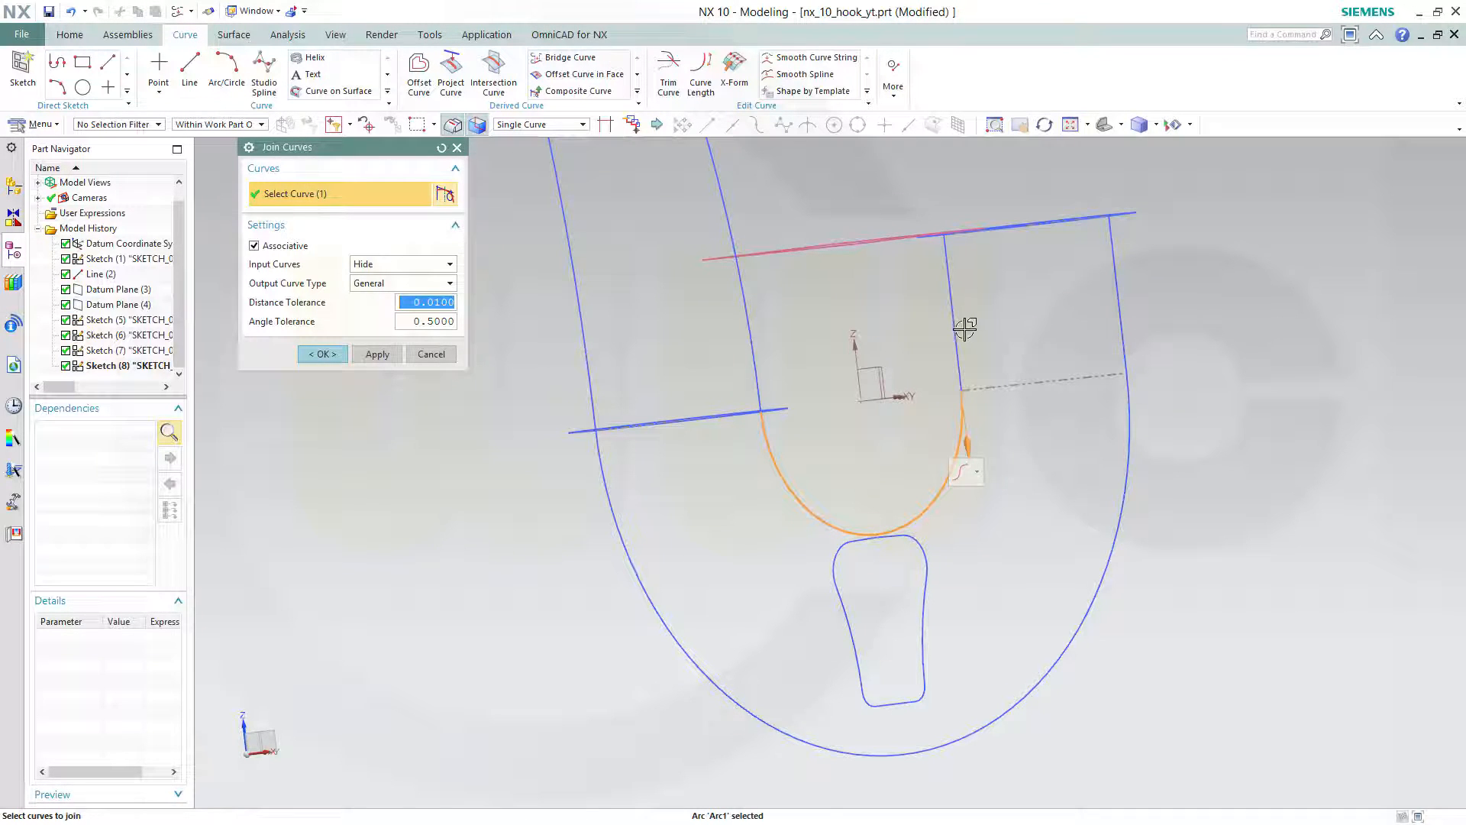
click(956, 328)
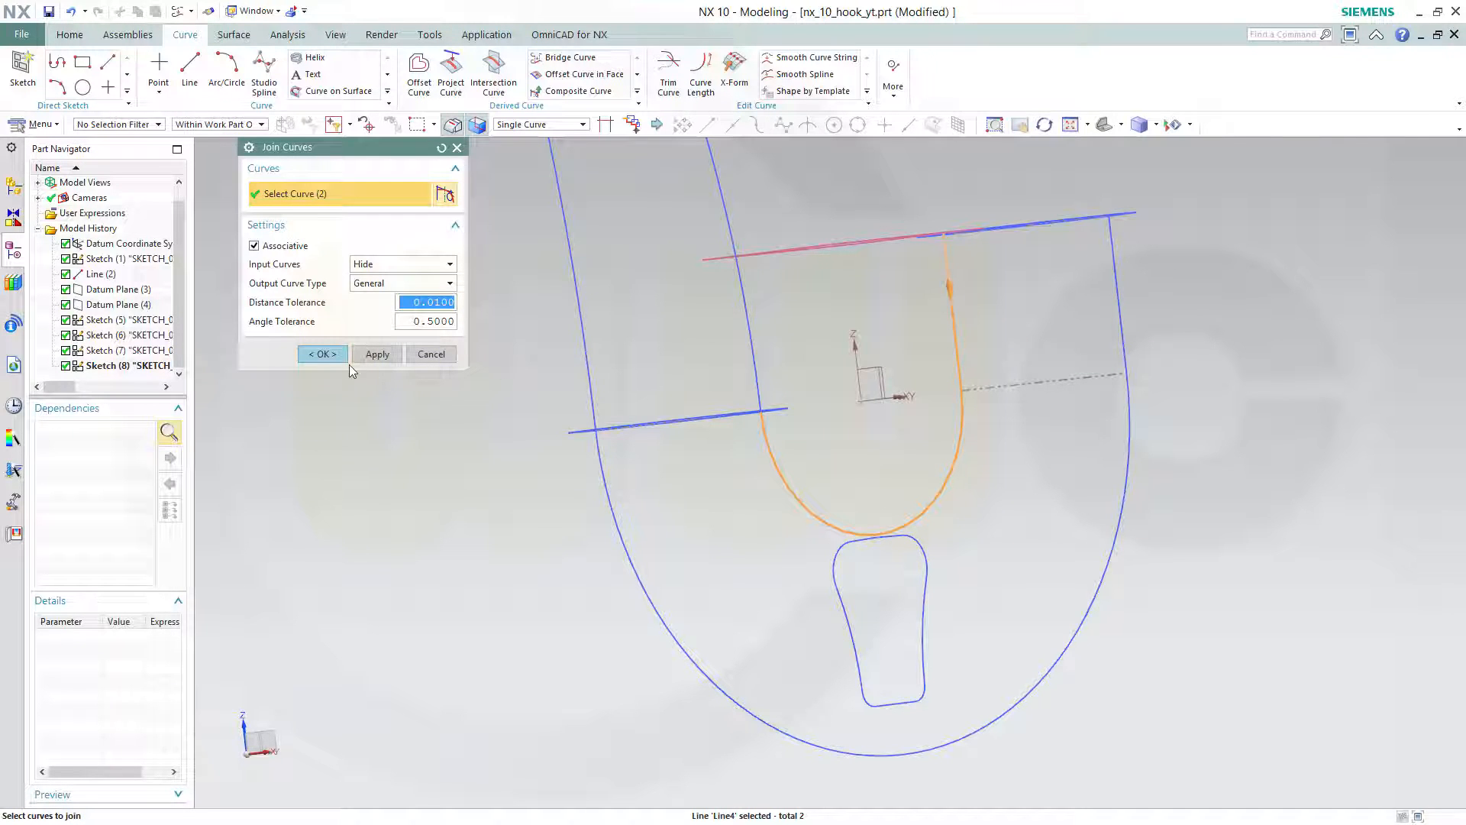
click(382, 357)
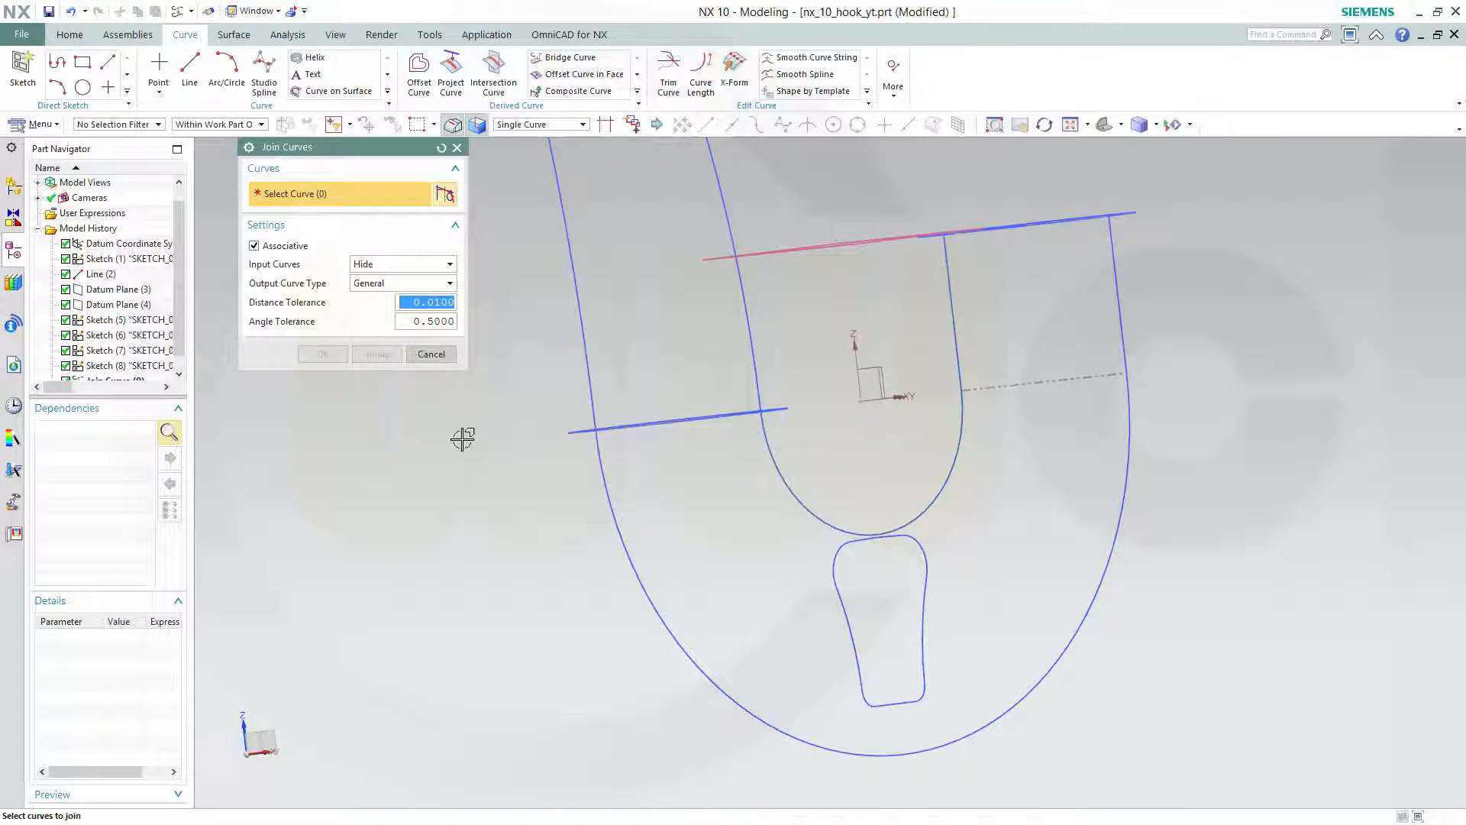
Join the large outer arc and its adjoining straight line into a second associative curve with the inputs hidden.
click(1024, 706)
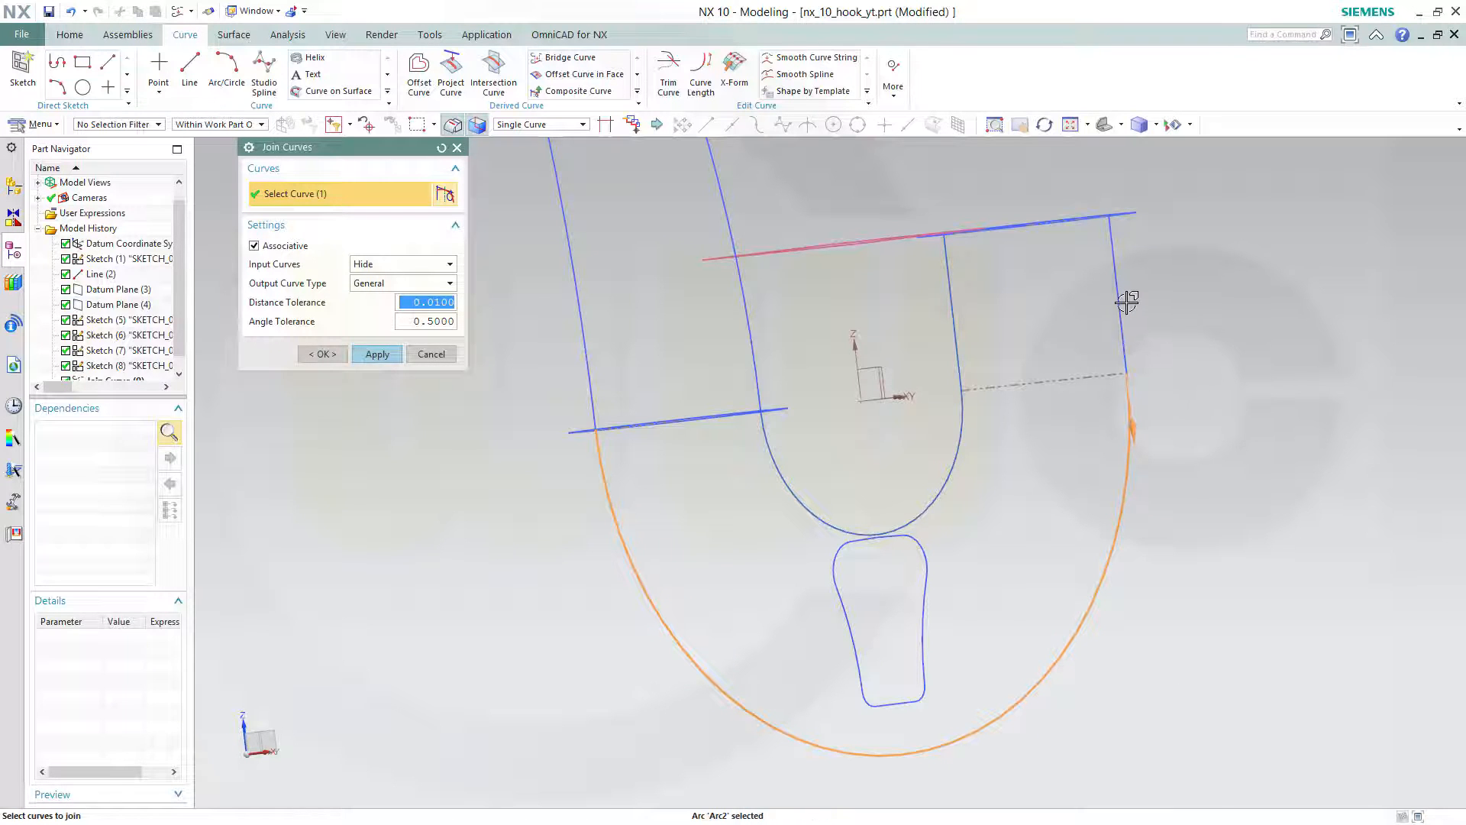
click(1125, 302)
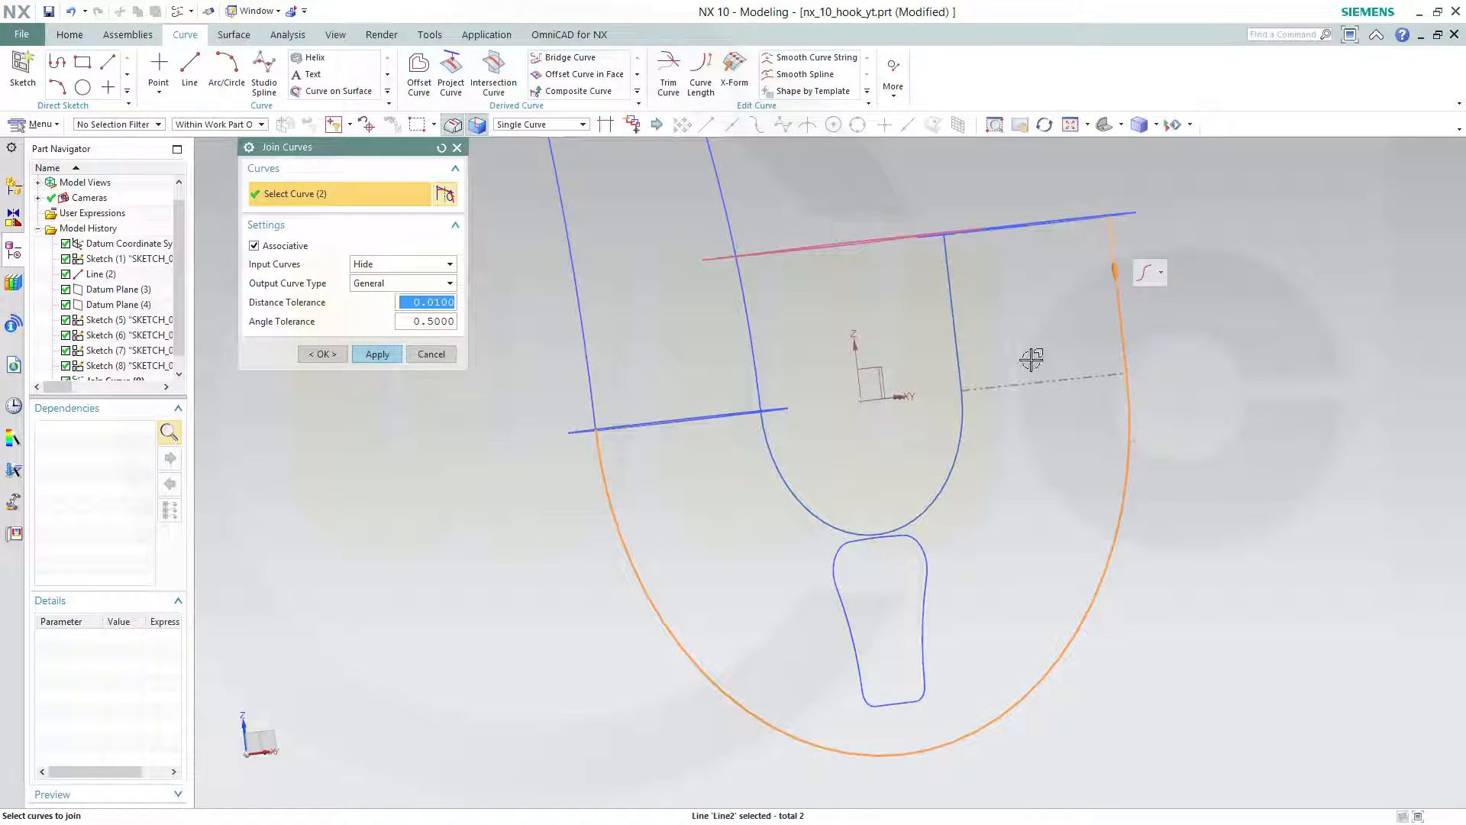
click(322, 355)
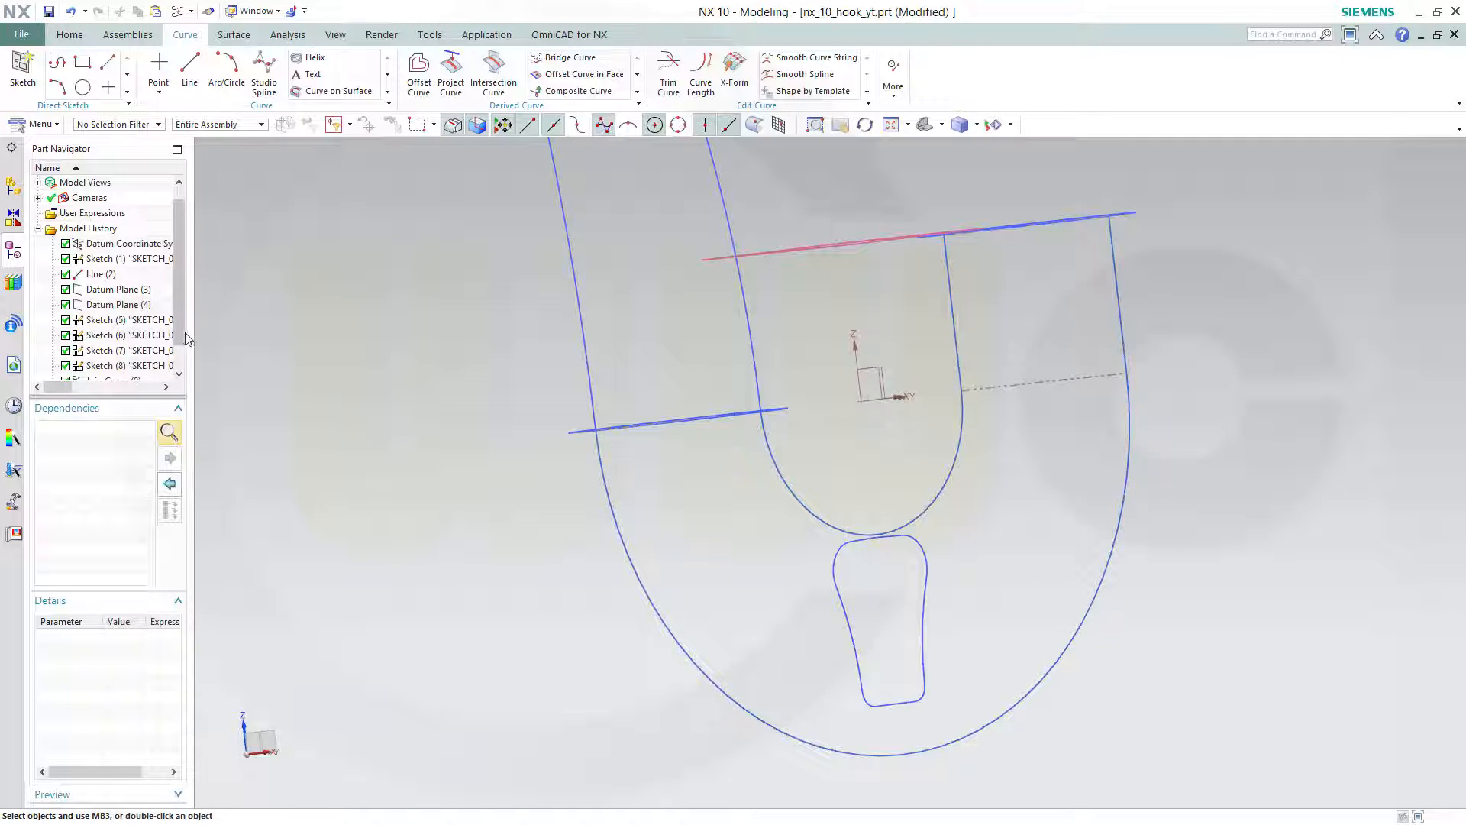
Reorder the model history so the rounded profile sketch SKETCH_004 comes after both Join Curve features.
mouse_move(182, 333)
mouse_down()
mouse_move(185, 365)
mouse_move(116, 359)
mouse_move(136, 388)
mouse_move(136, 369)
mouse_move(162, 380)
mouse_move(145, 427)
mouse_up()
click(113, 336)
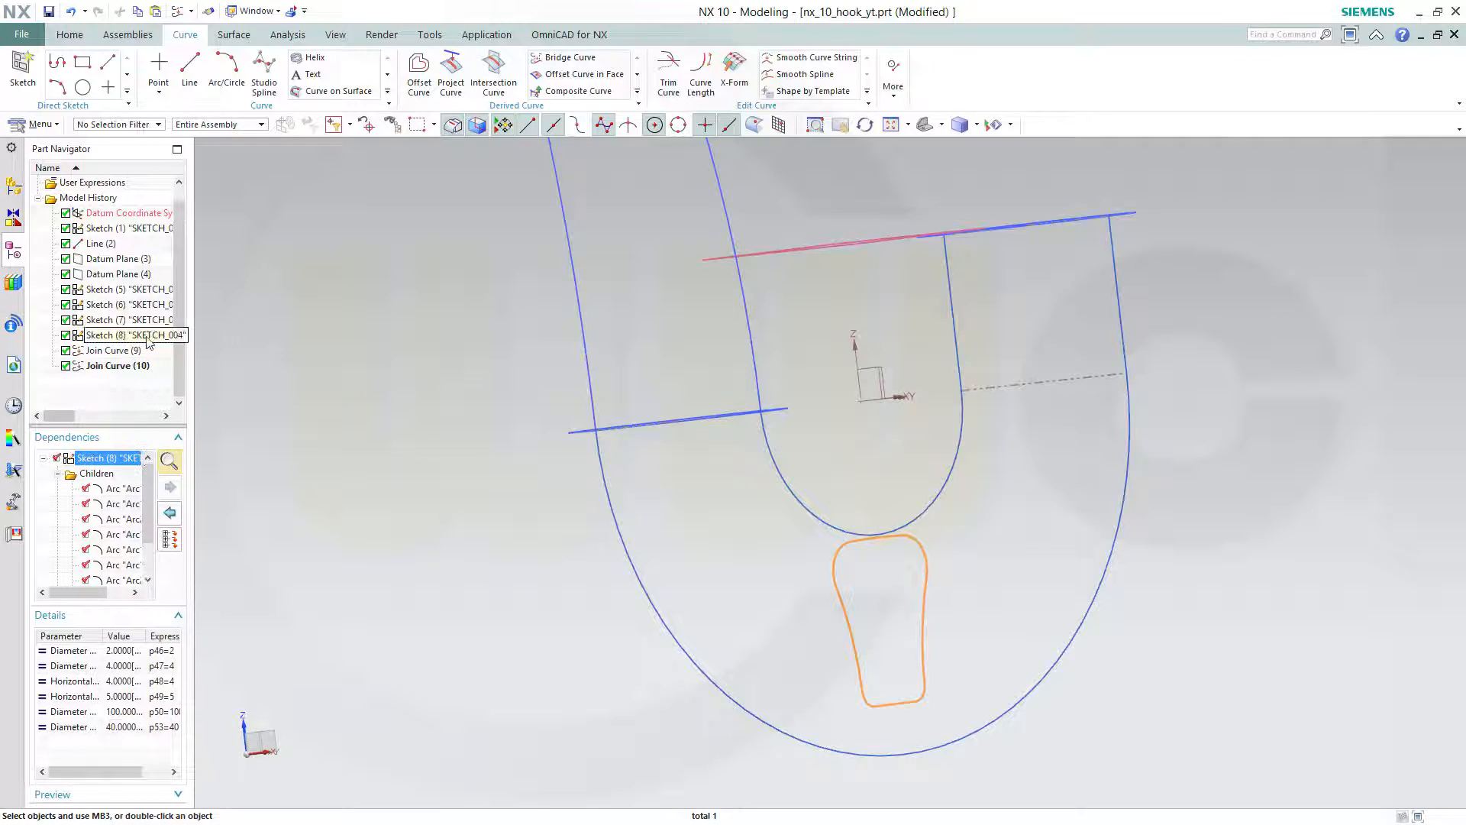
drag(151, 338, 157, 403)
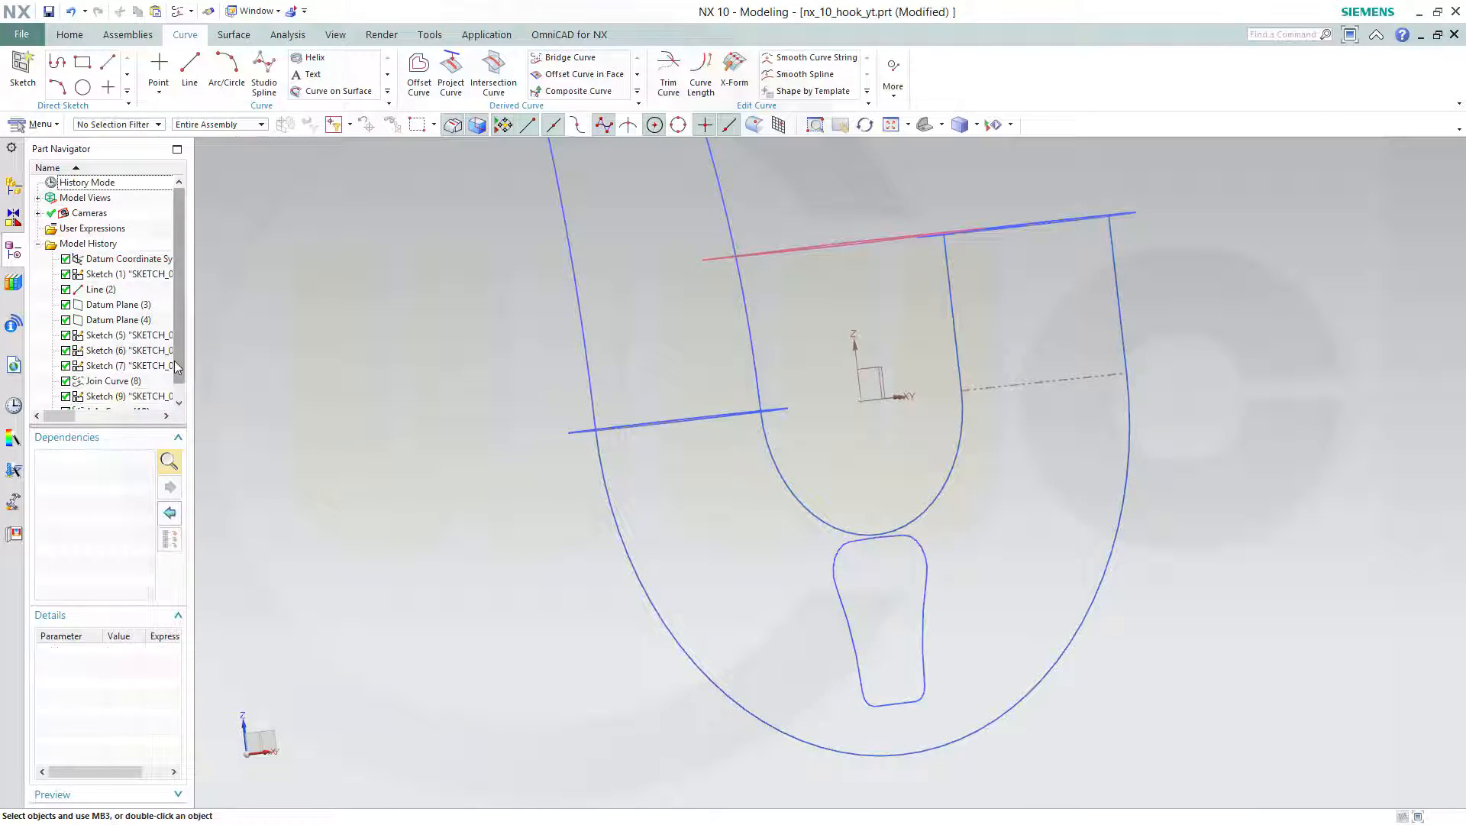
scroll(182, 368, down, 1)
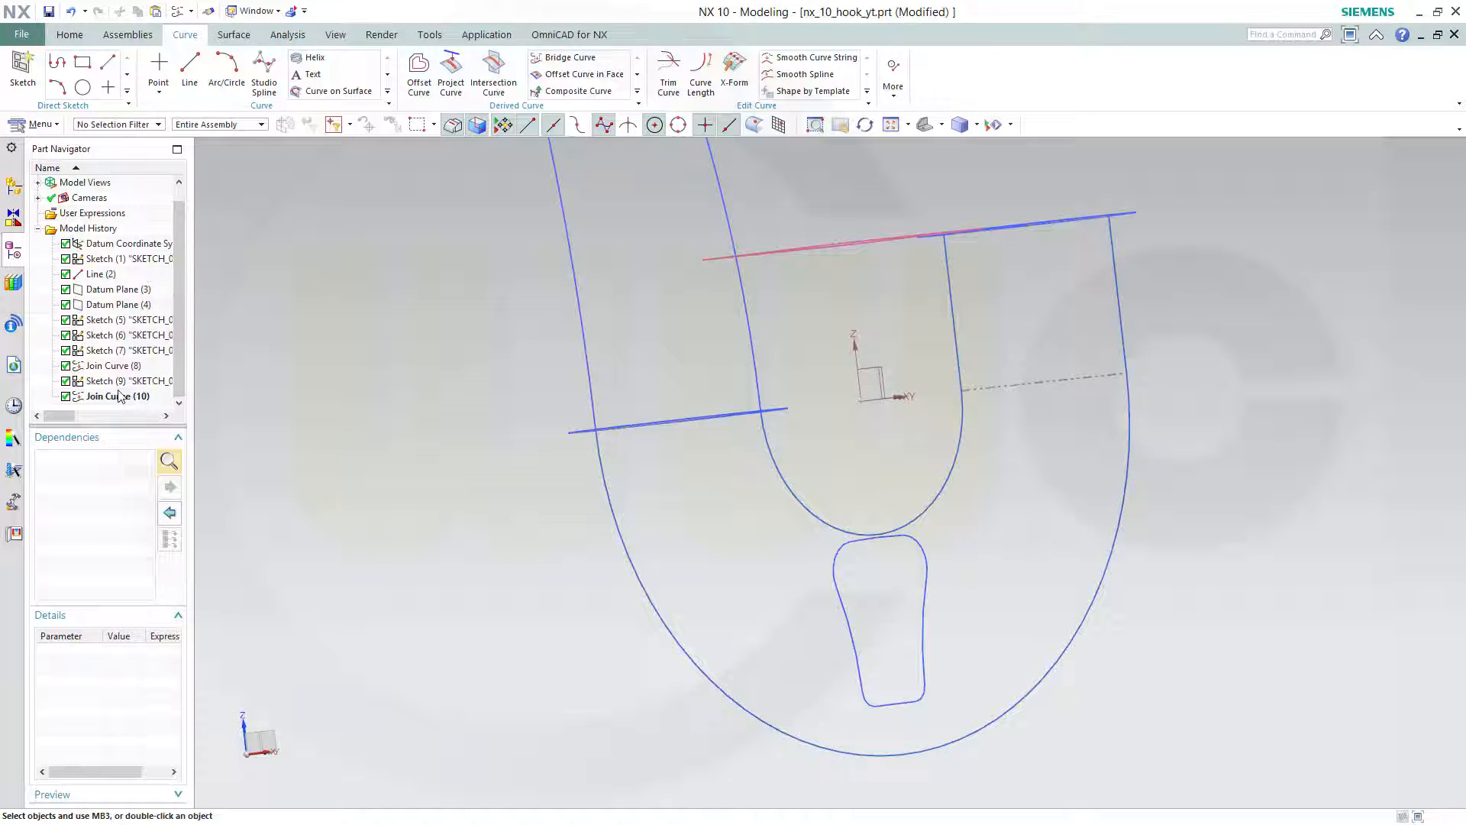
drag(120, 398, 177, 382)
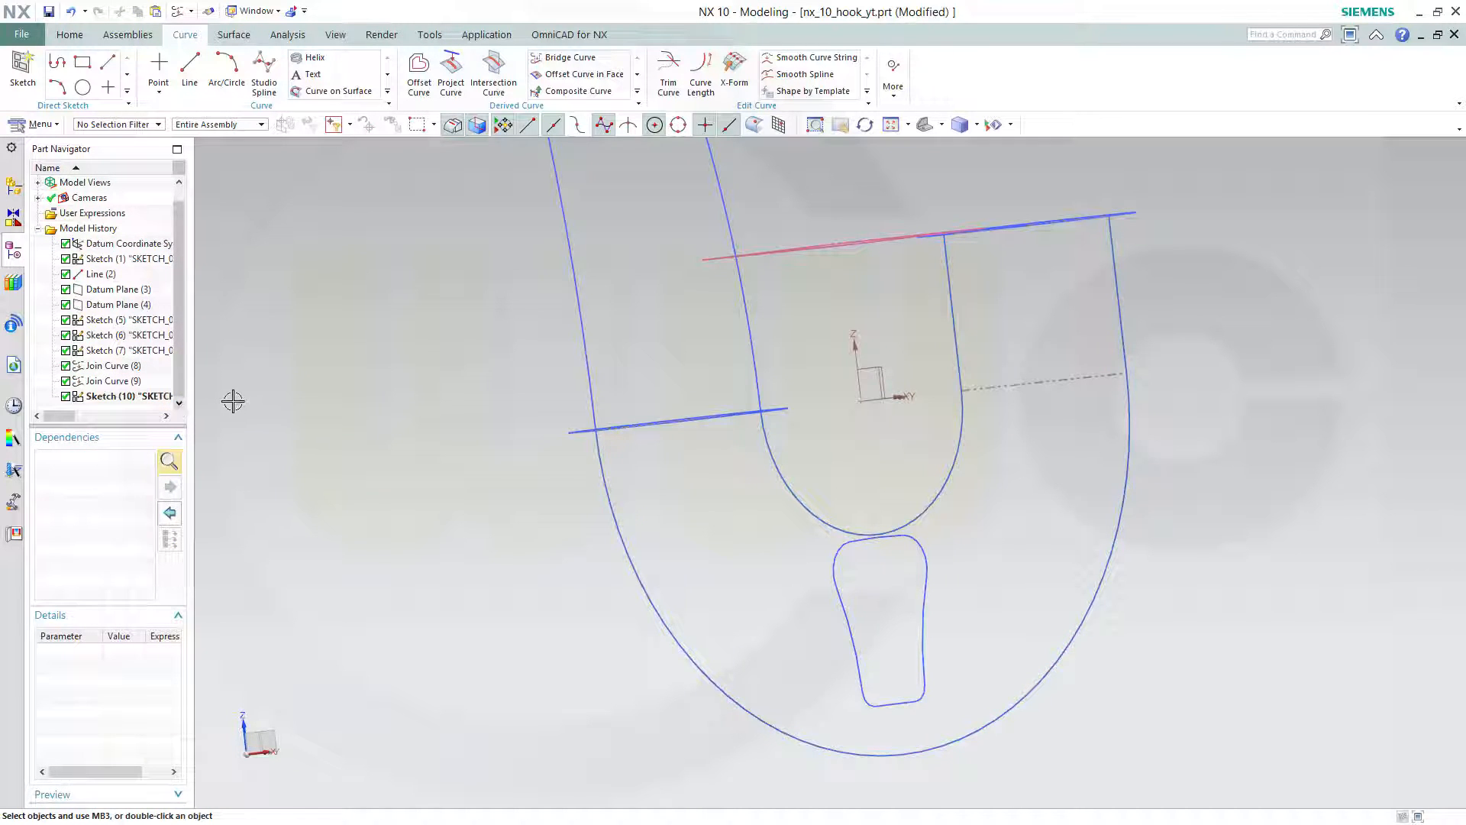
Edit the rounded profile sketch and create an intersection point where the joined inner curve crosses the sketch plane.
double_click(138, 397)
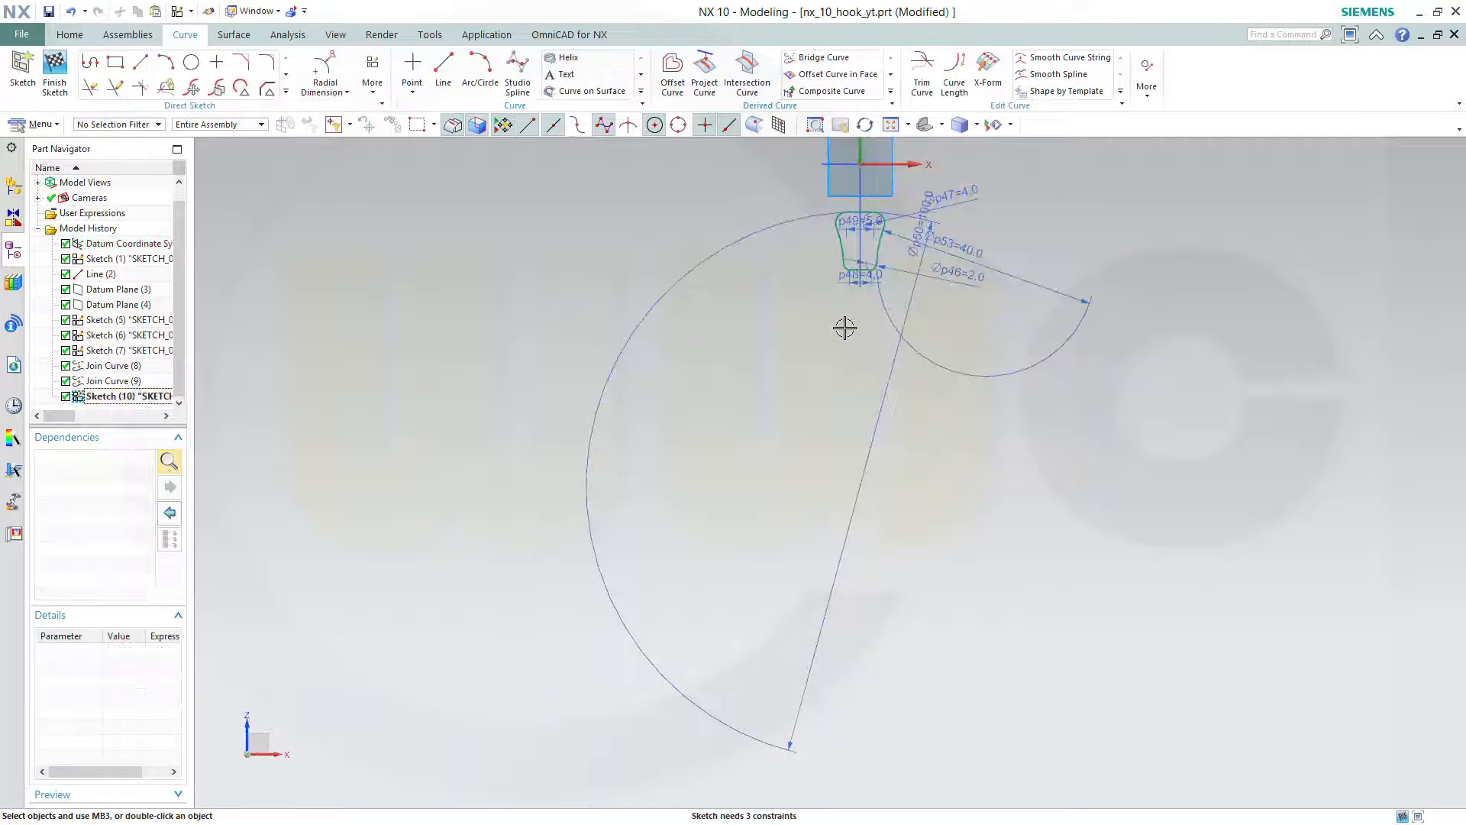
mouse_move(820, 334)
middle_down()
mouse_move(762, 337)
mouse_move(762, 579)
mouse_move(719, 557)
middle_up()
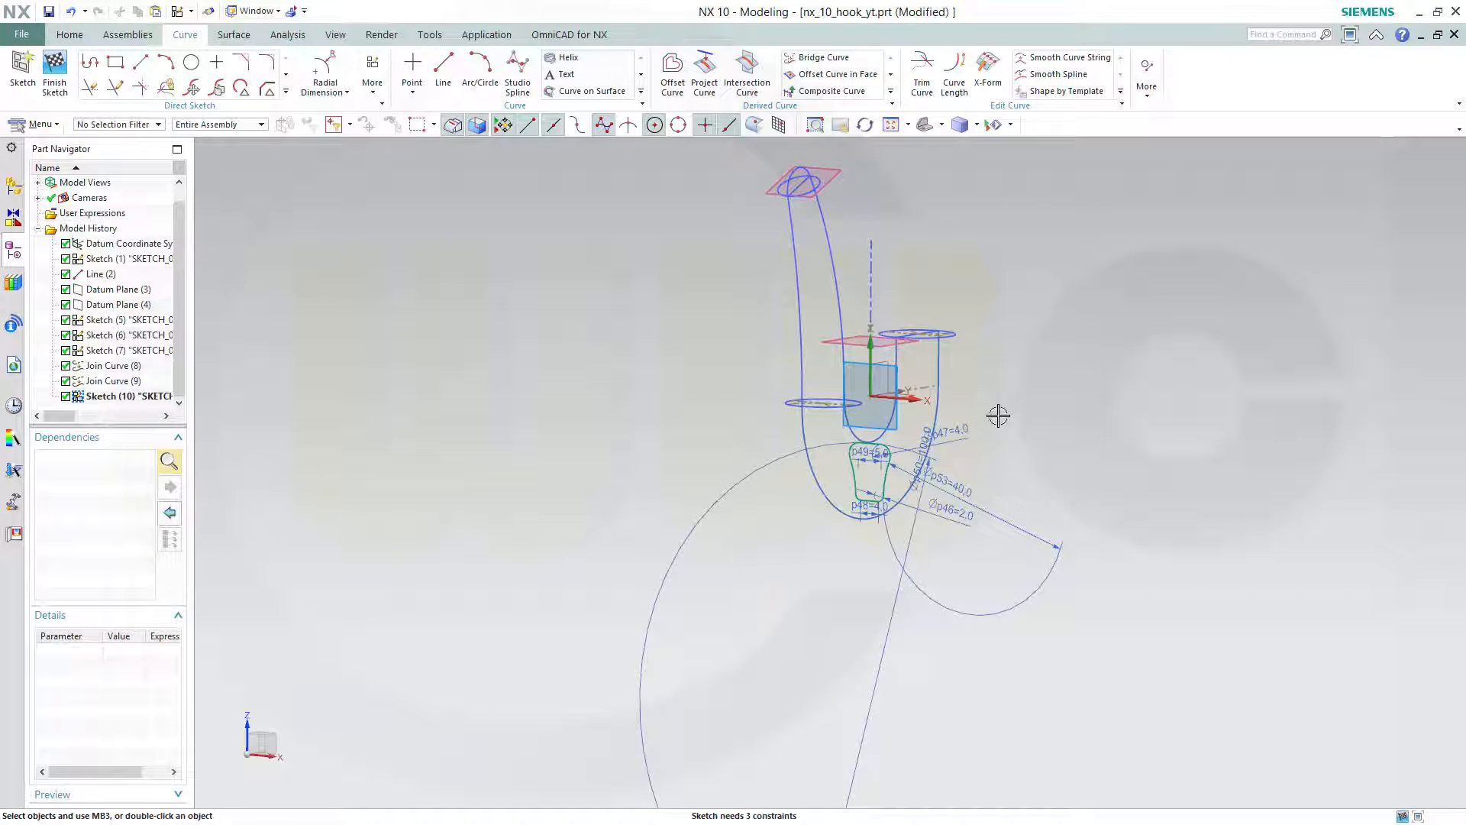
middle_drag(995, 413, 1018, 393)
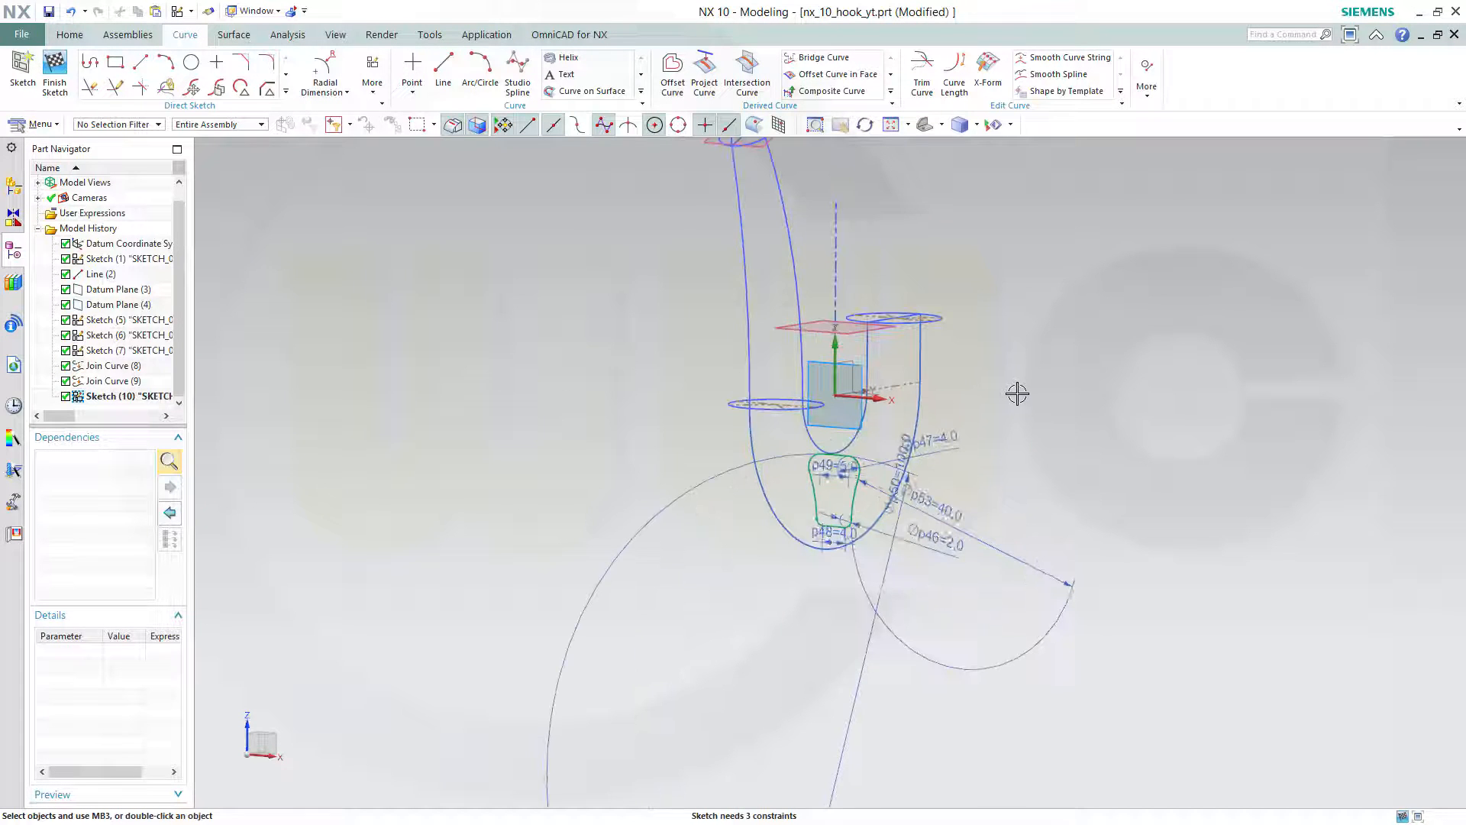
click(287, 93)
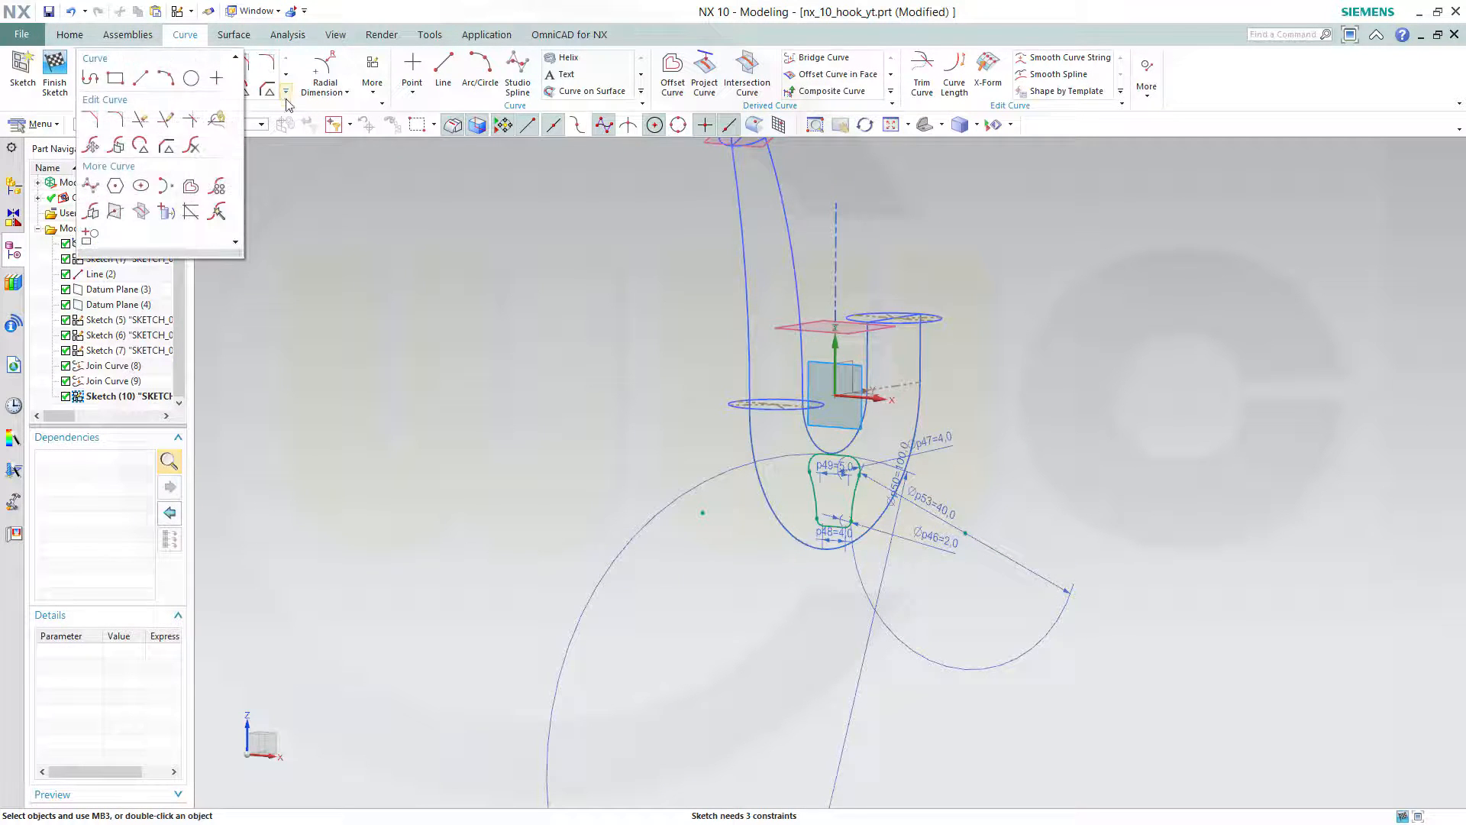
click(114, 212)
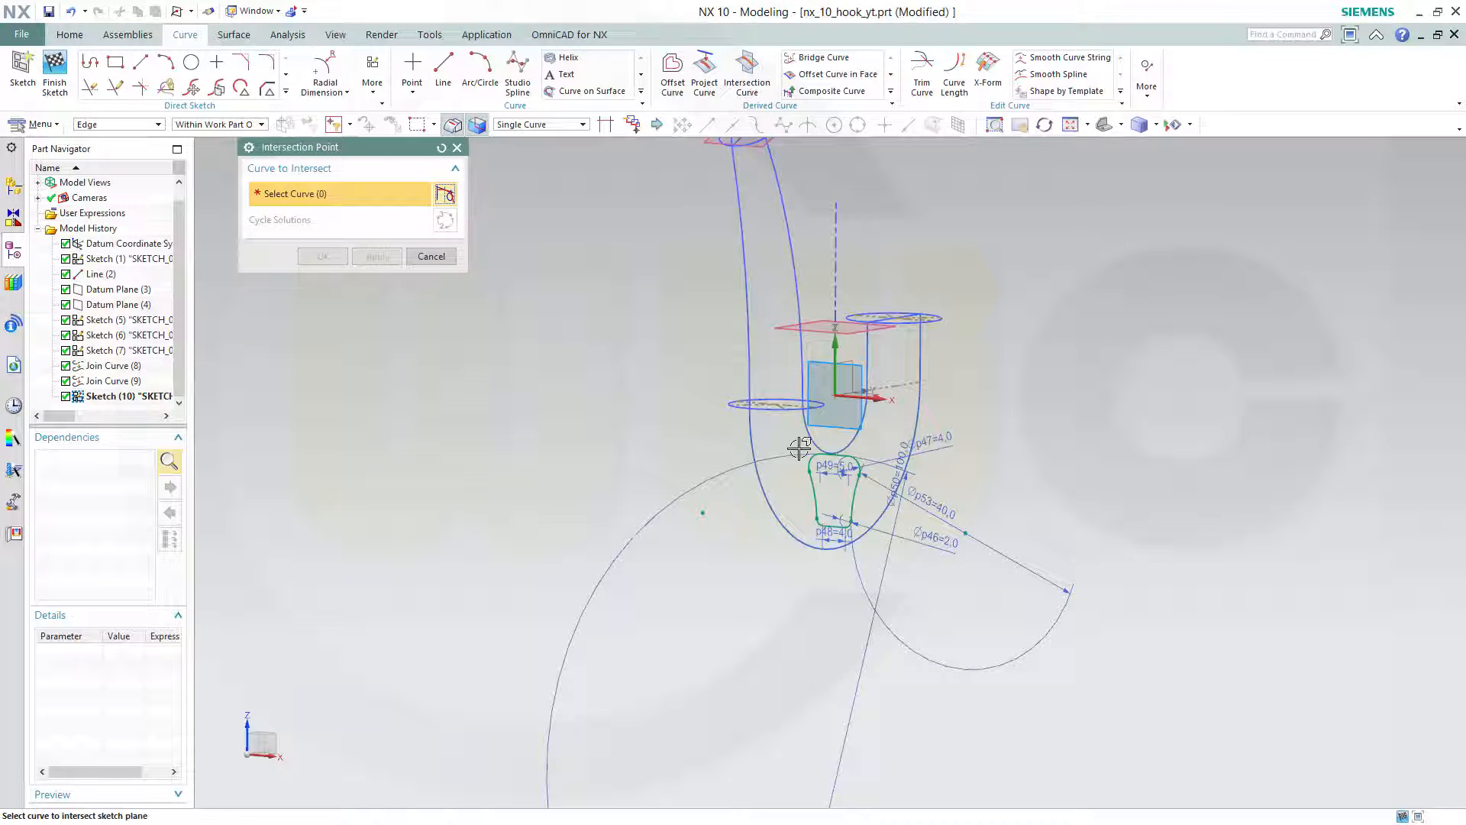
click(114, 367)
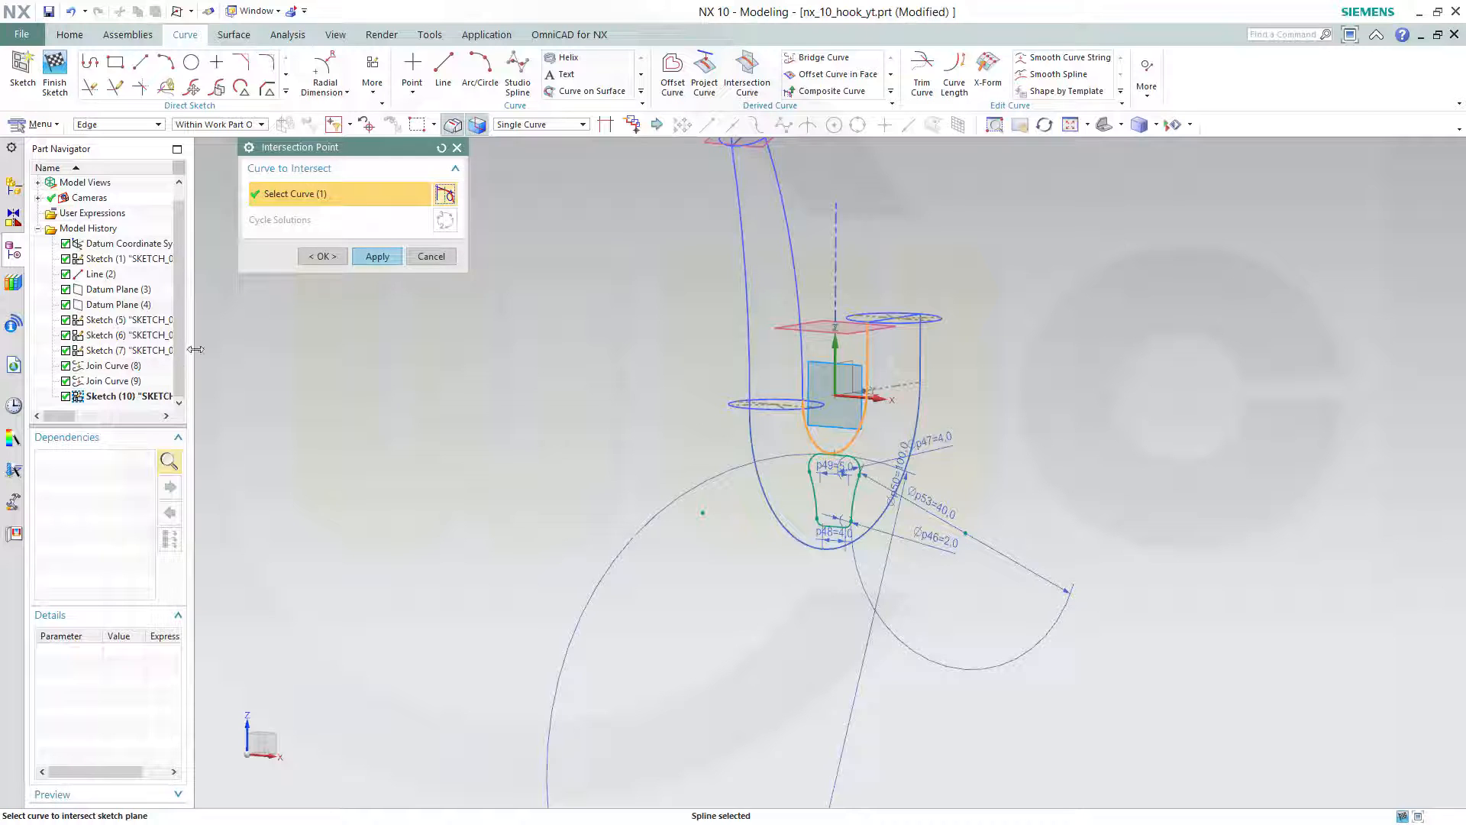
click(323, 257)
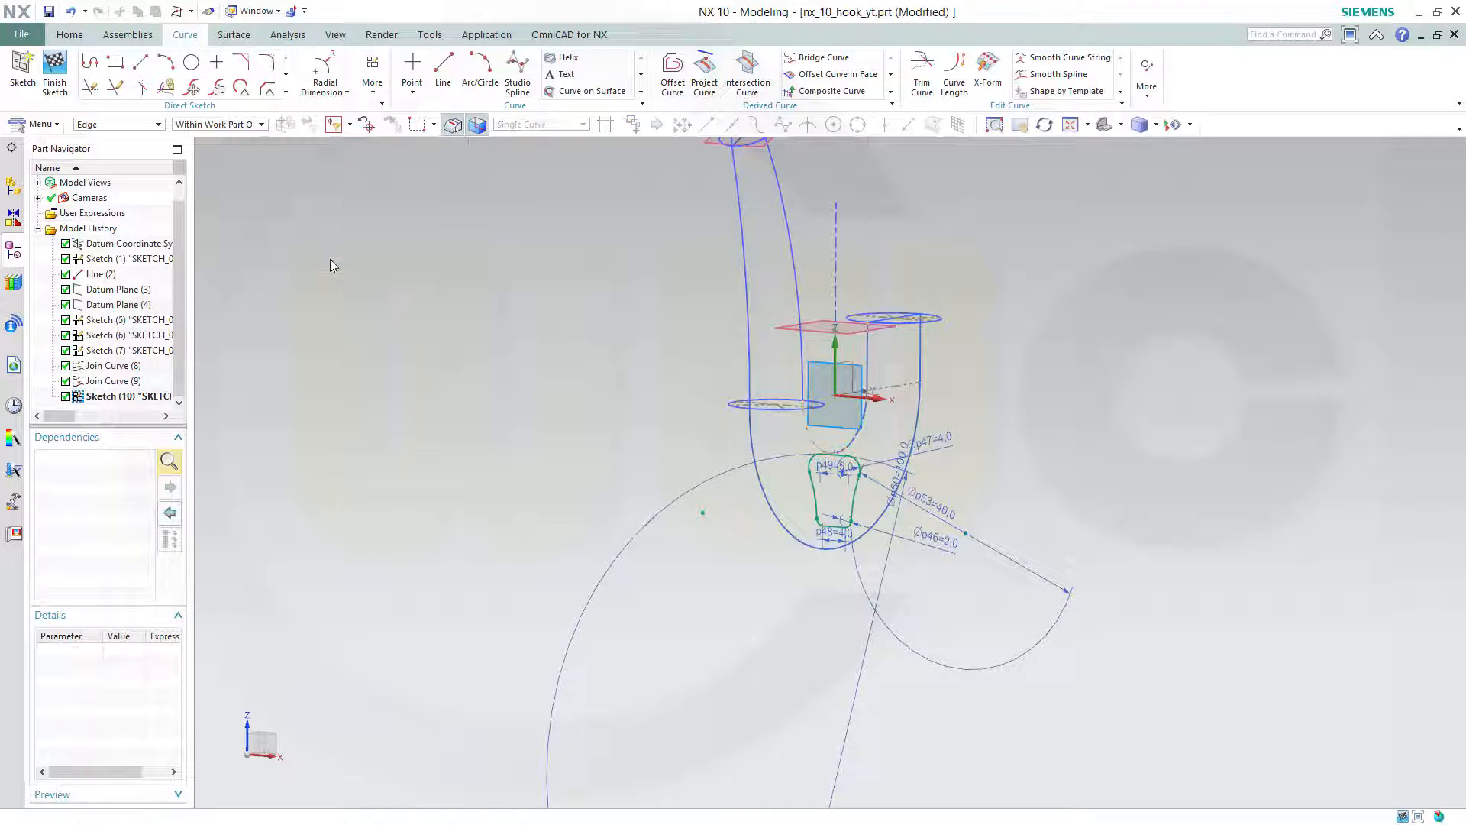
Try to constrain the profile's top arc to the new intersection point, and undo the constraint.
scroll(794, 481, up, 6)
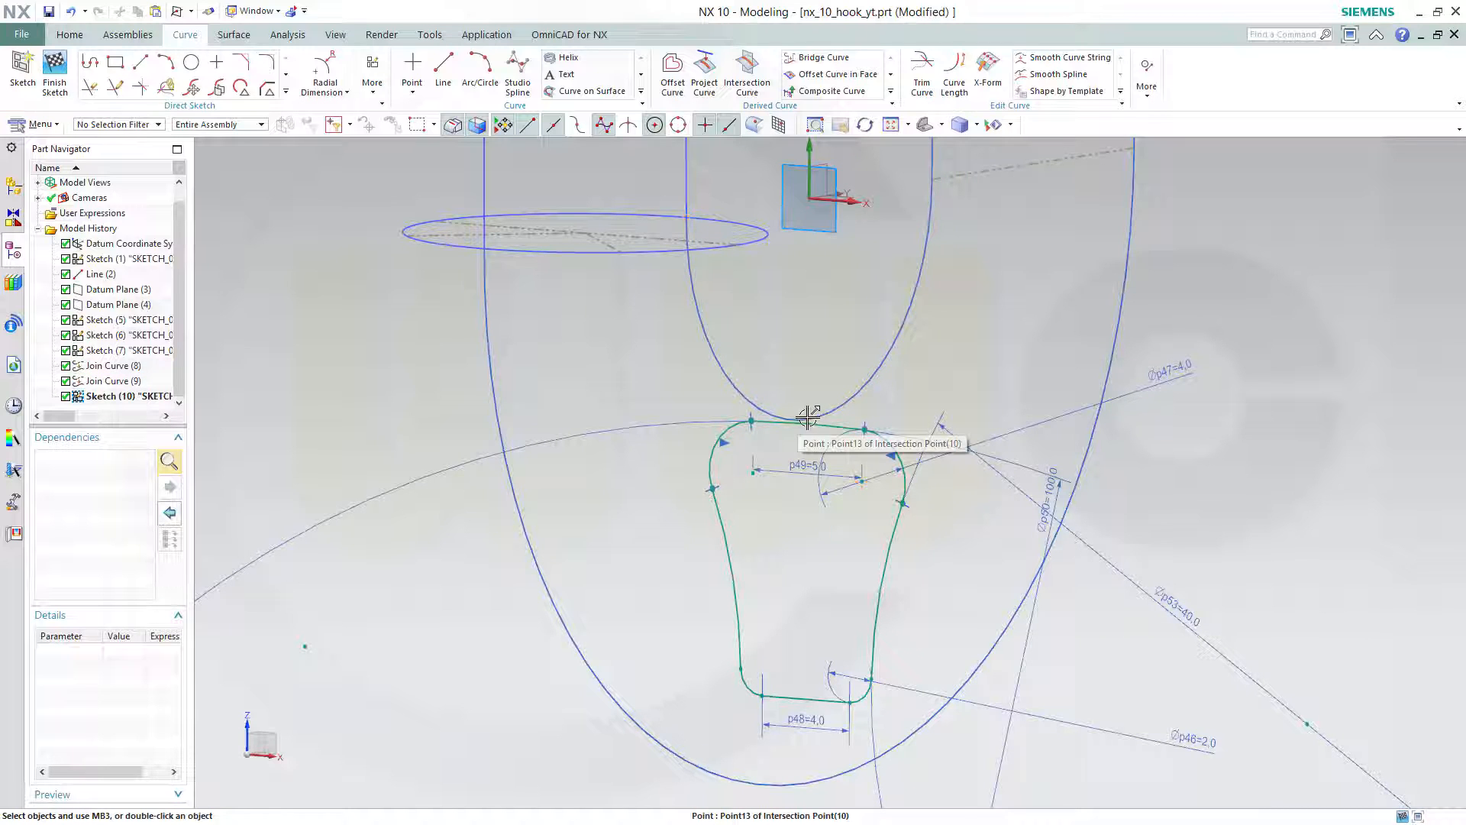
click(808, 417)
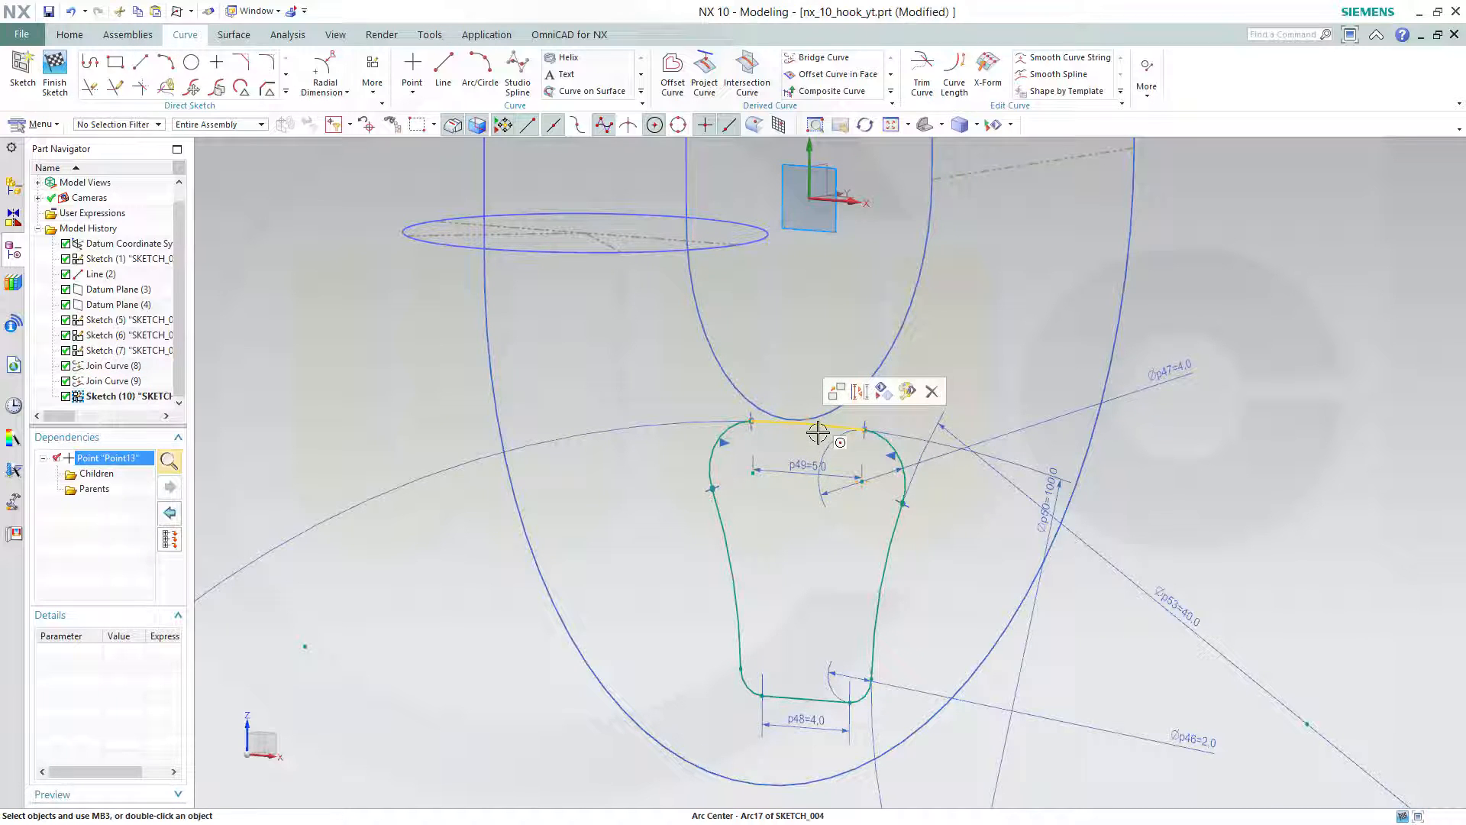
click(818, 433)
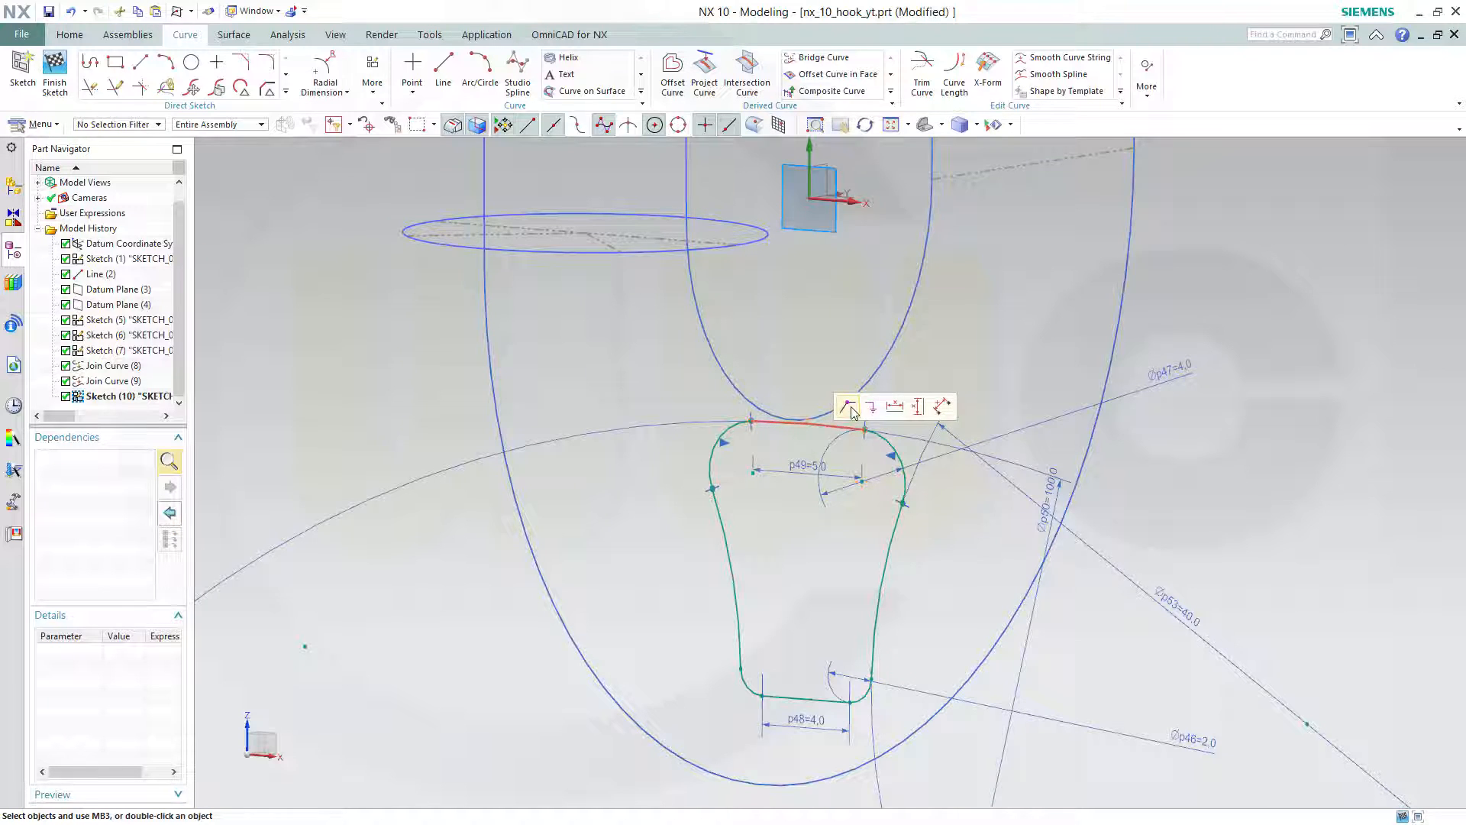
click(849, 408)
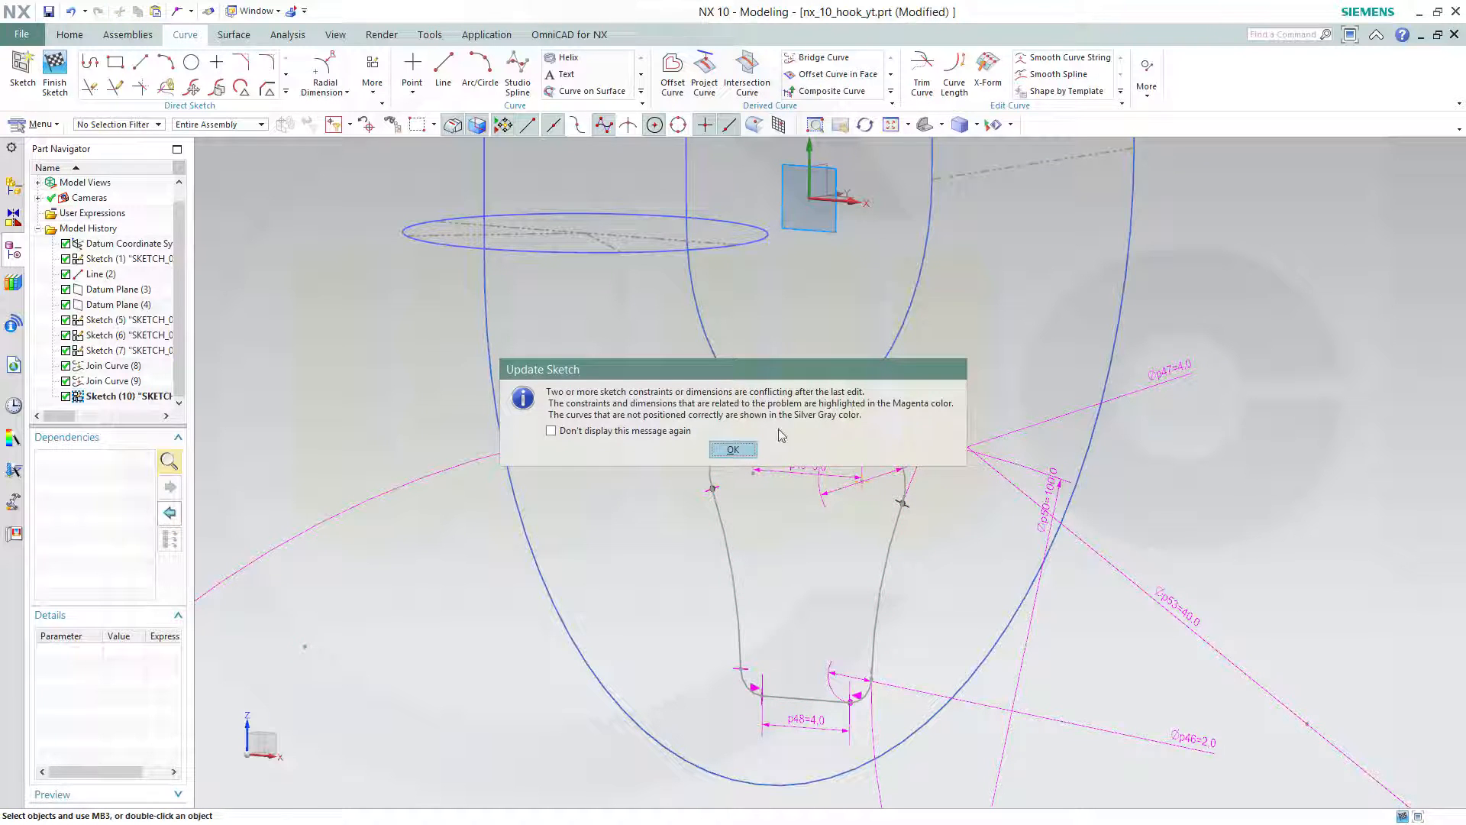
click(732, 451)
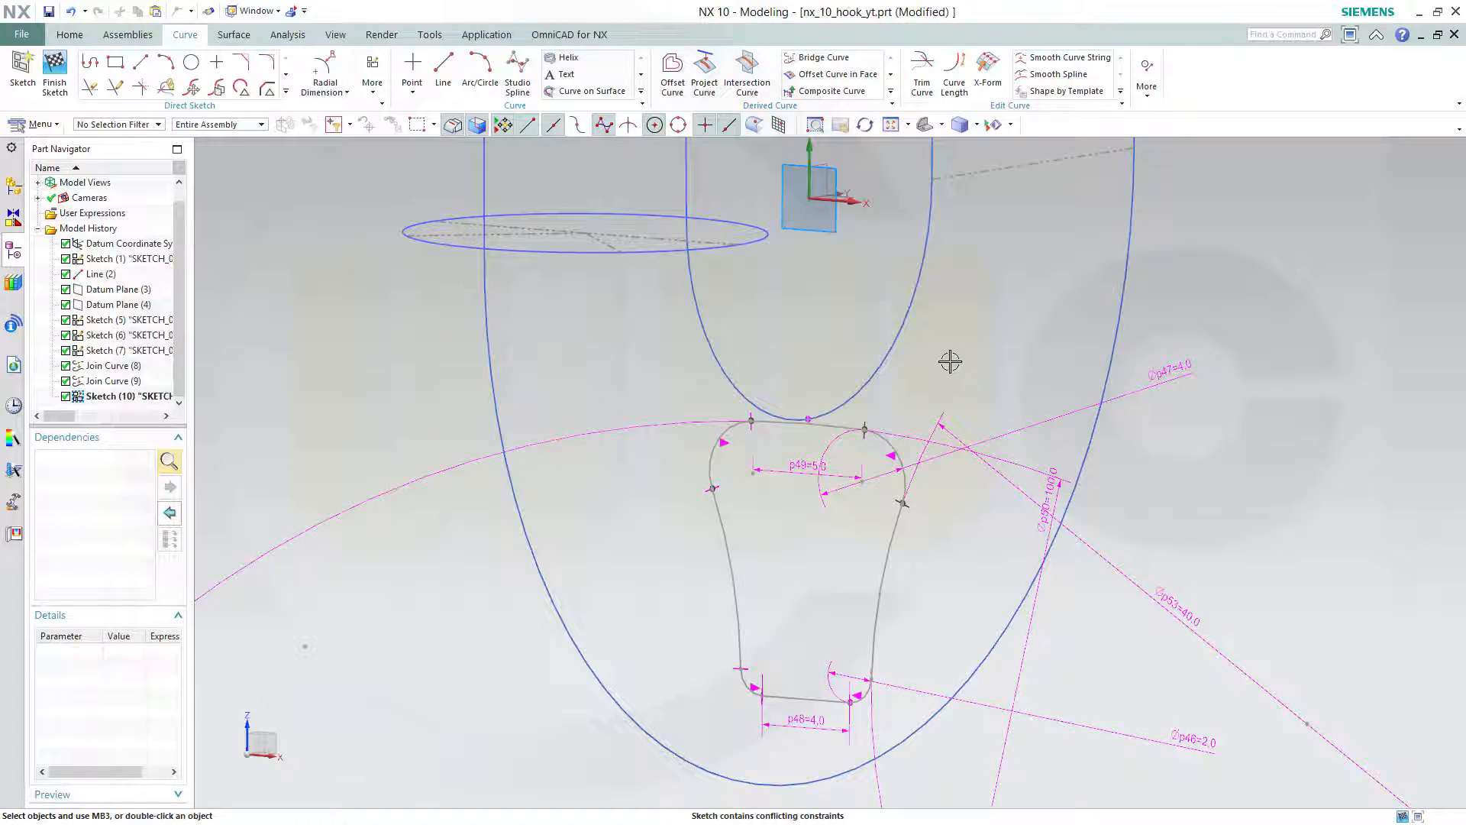
key(ctrl+z)
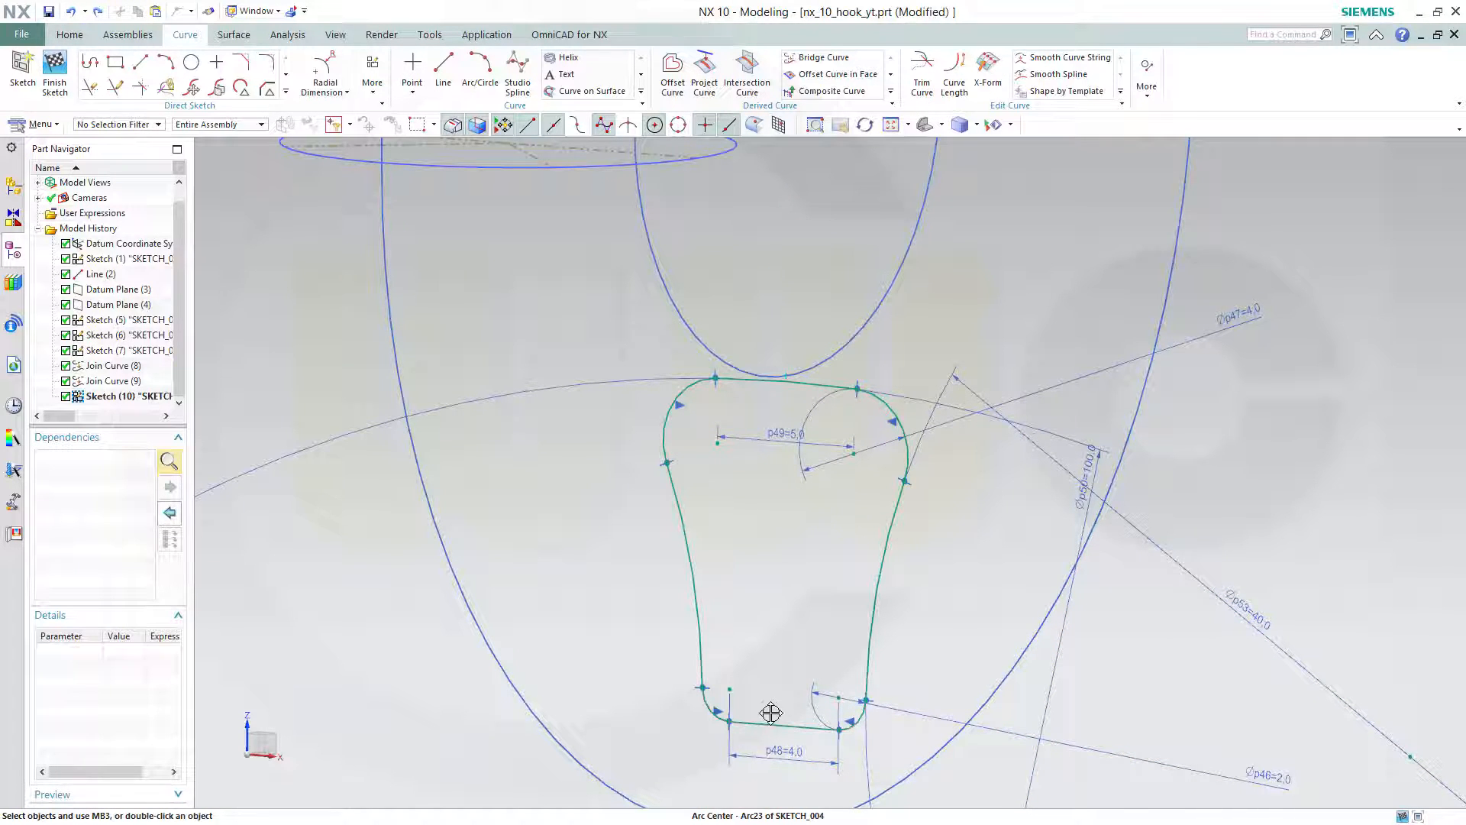
Pull the profile down clear of the inner curve and constrain its top arc to pass through the intersection point.
click(769, 601)
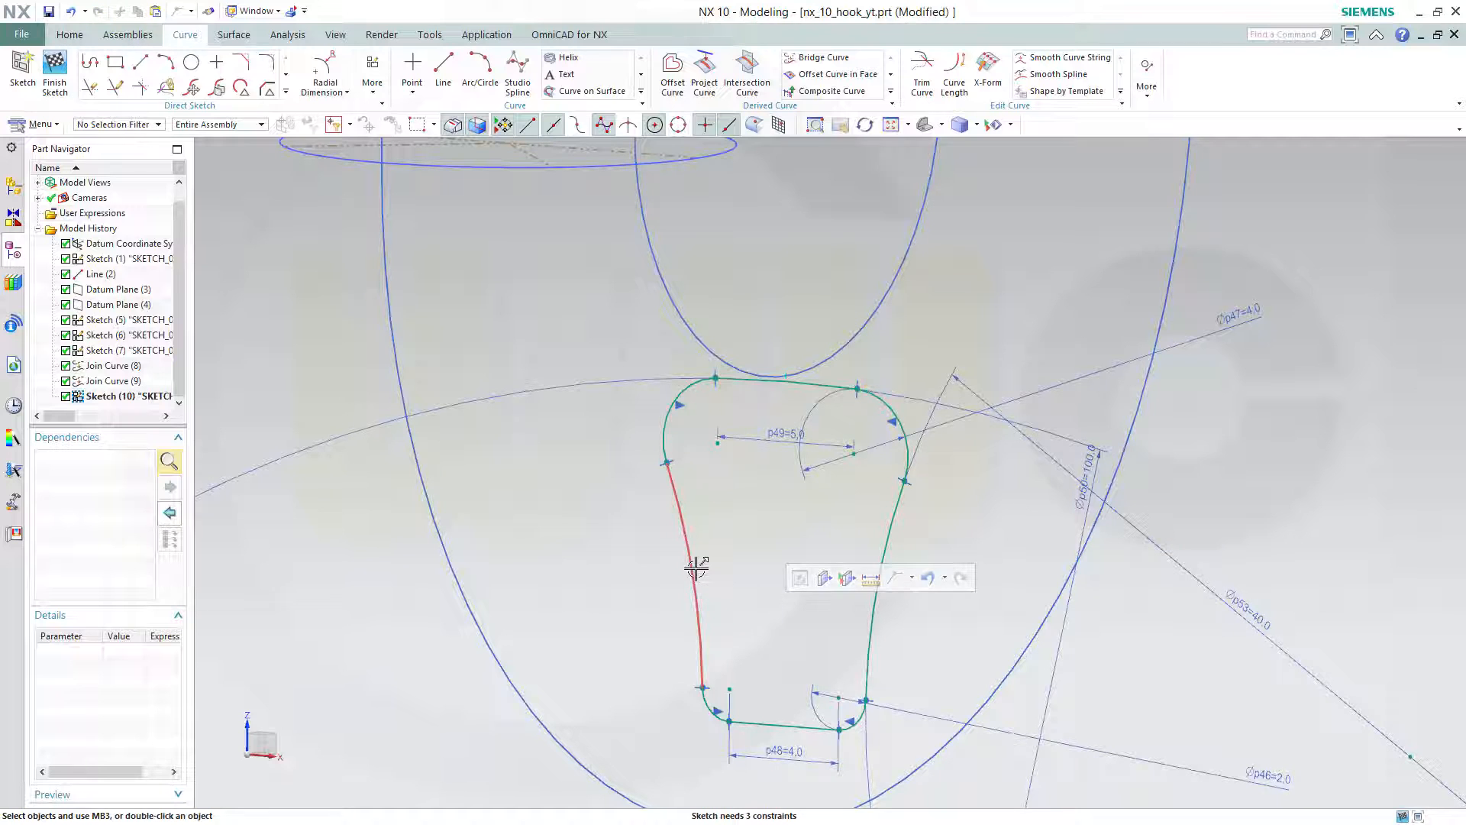
drag(703, 609, 746, 570)
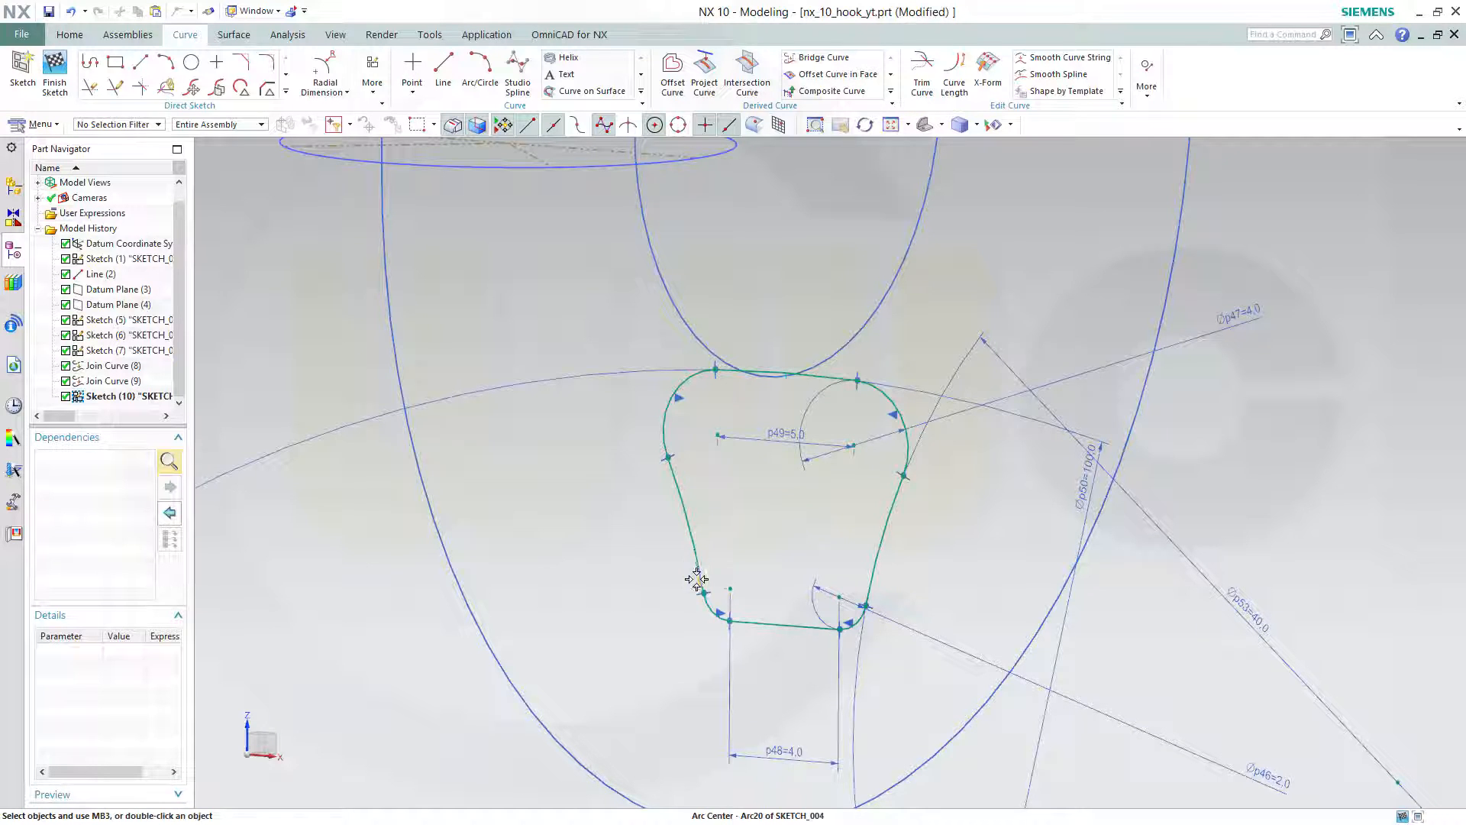
drag(699, 585, 700, 691)
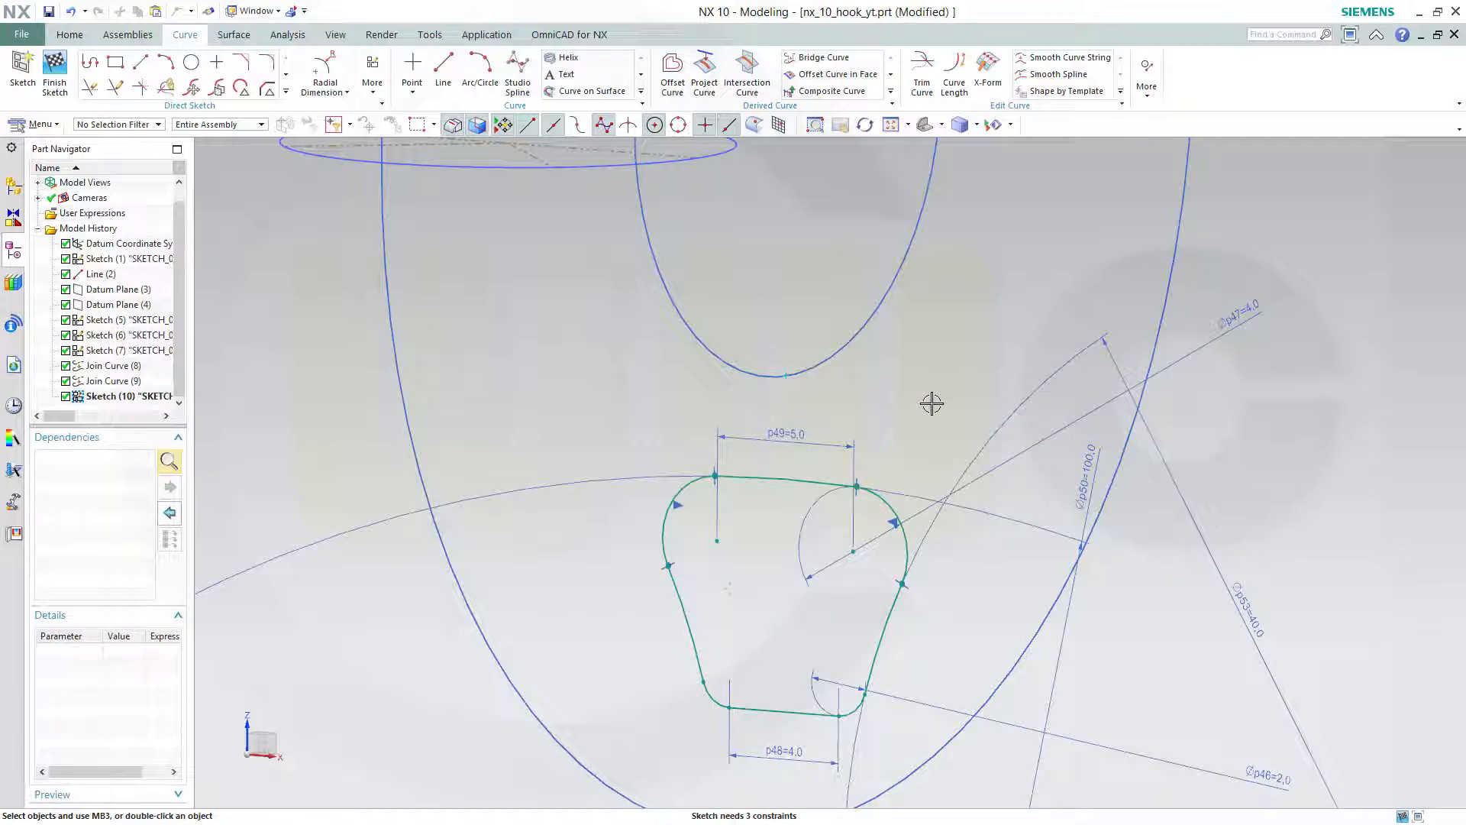
click(786, 474)
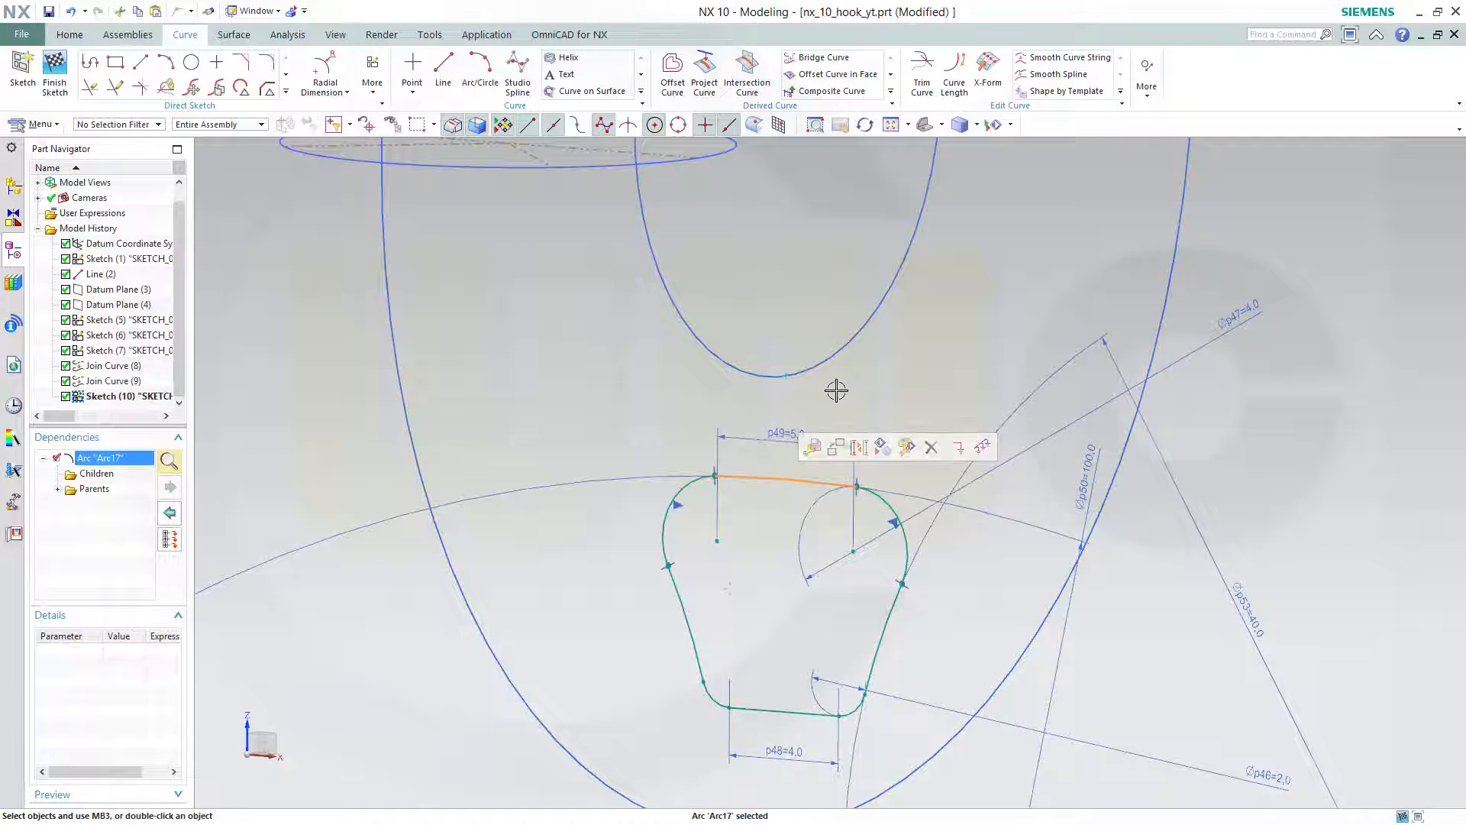
click(786, 376)
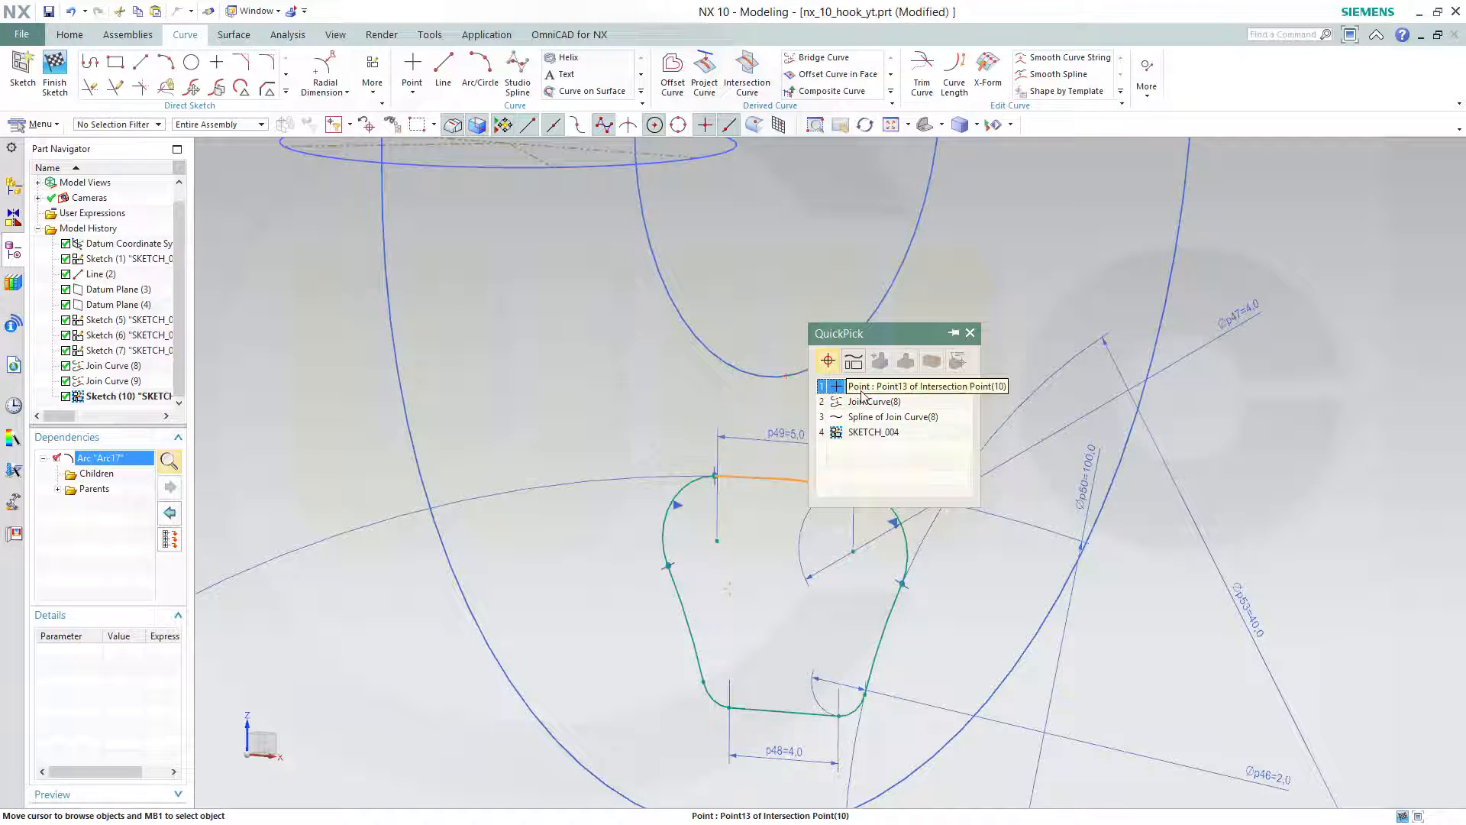
click(862, 391)
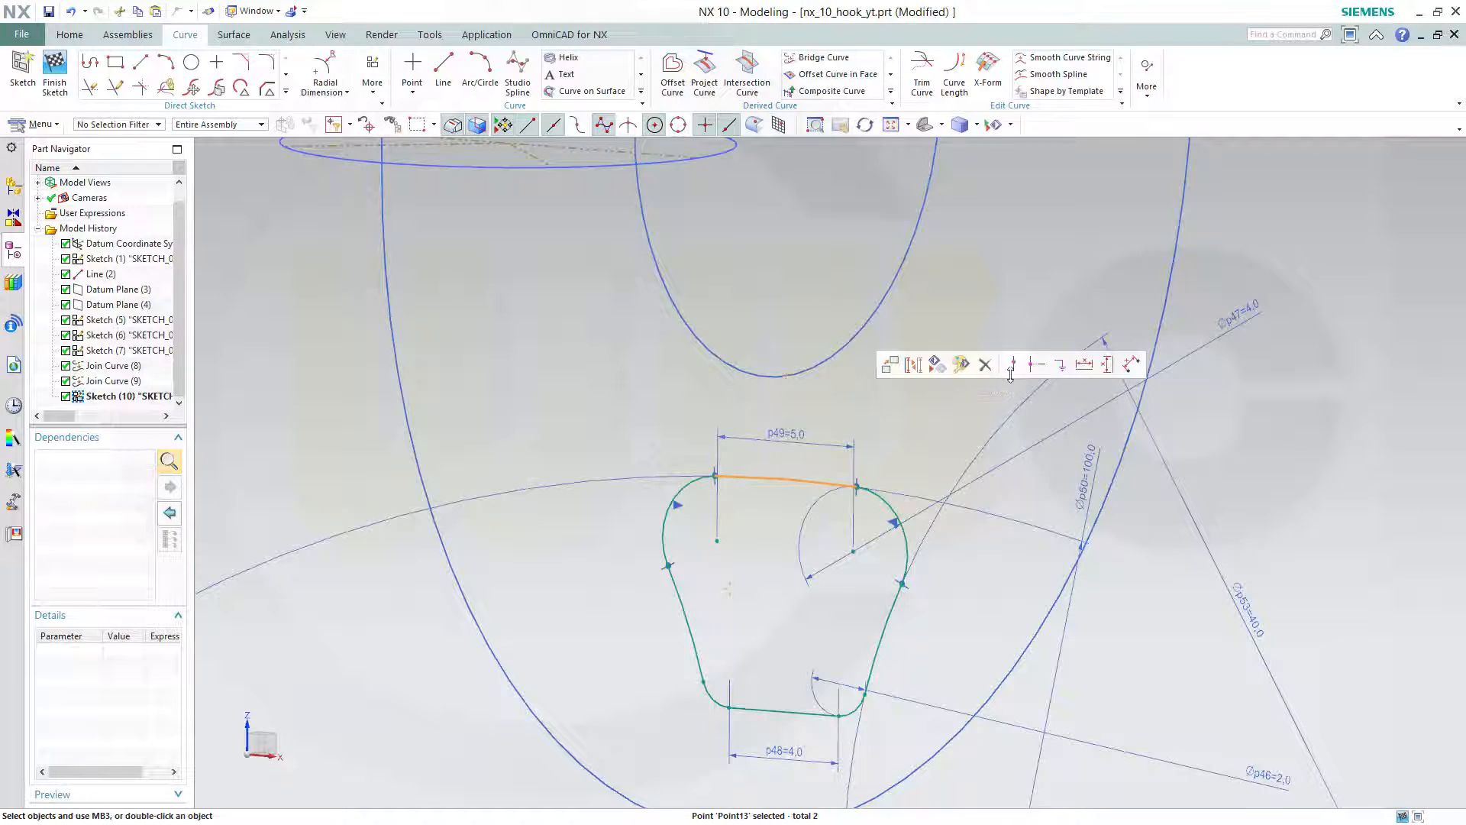
click(1014, 365)
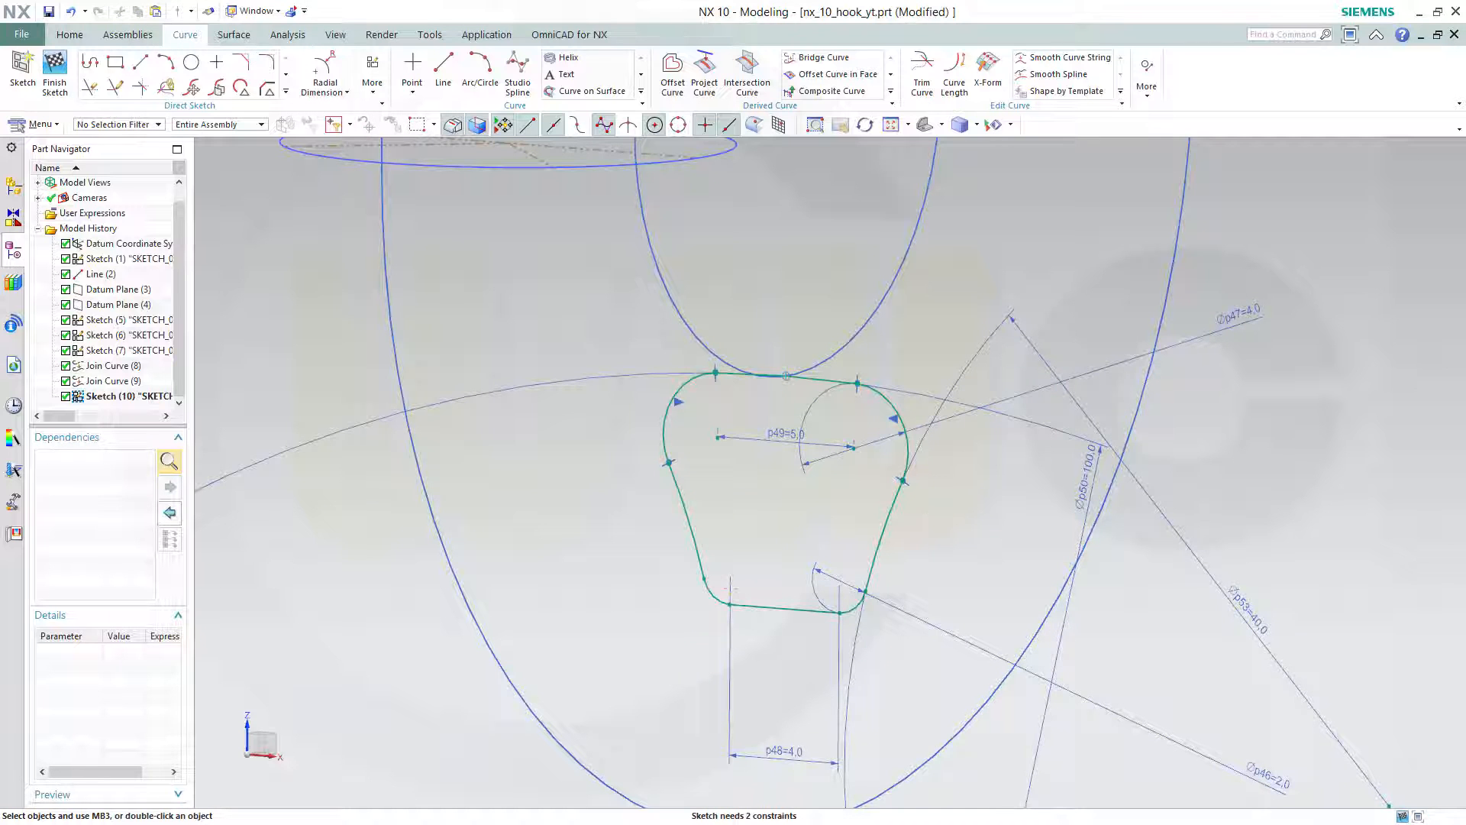
Move the profile's bottom edge slightly upward, farther away from the outer curve.
shift+middle_drag(917, 746, 995, 538)
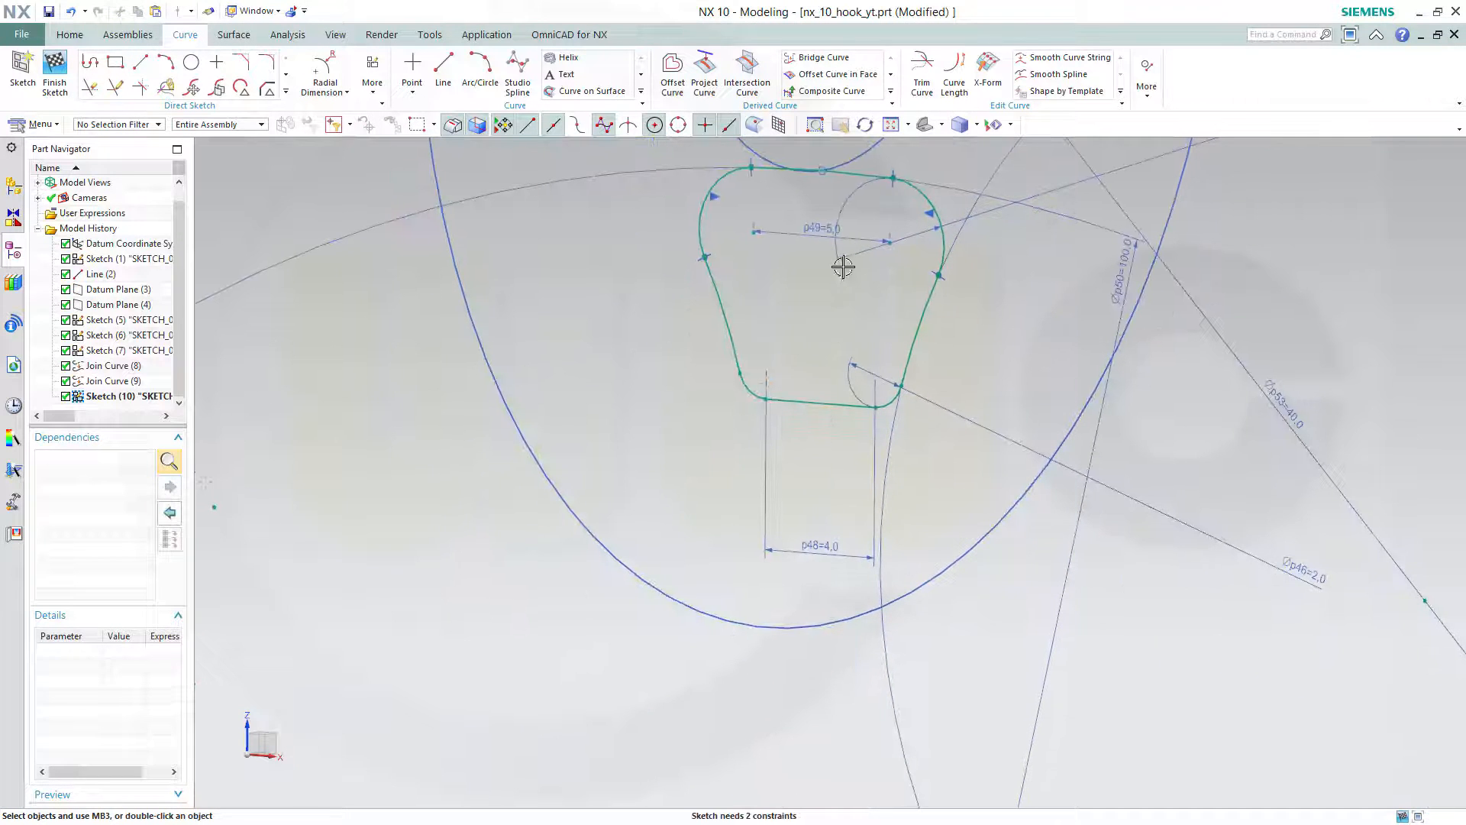
scroll(805, 199, up, 3)
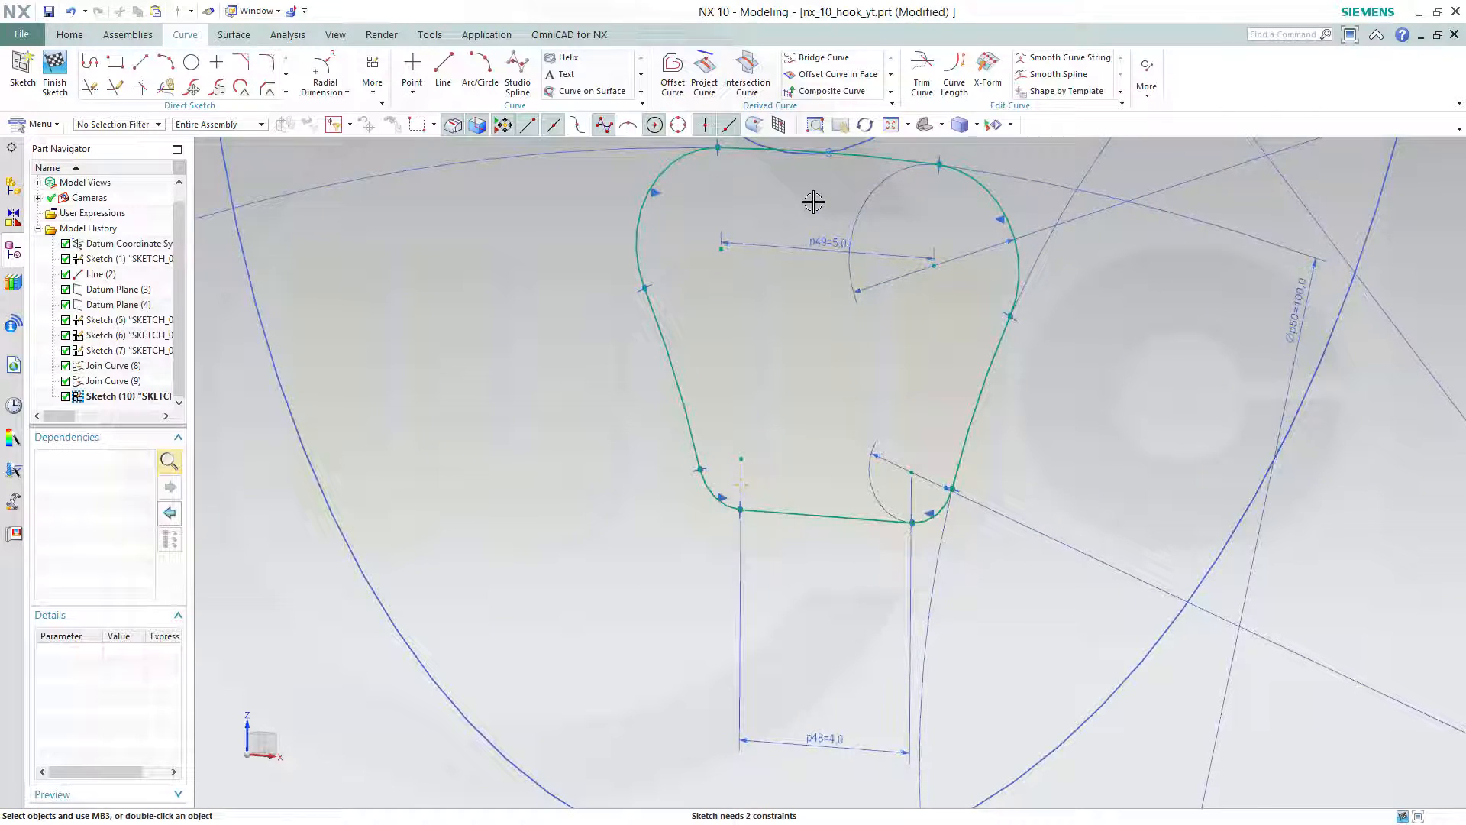
mouse_move(988, 671)
shift+middle_down()
mouse_move(1057, 550)
mouse_move(870, 383)
shift+middle_up()
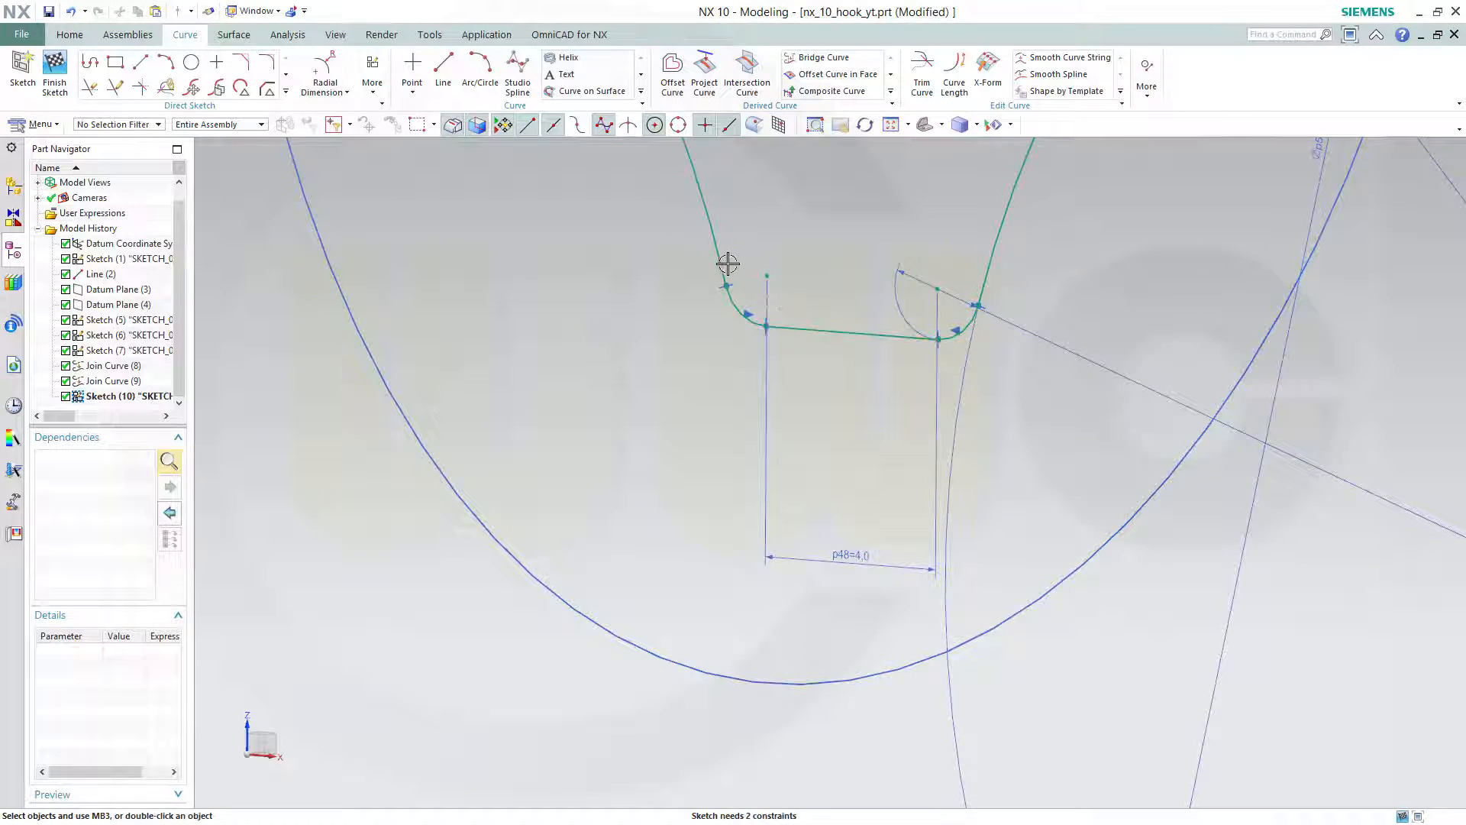
drag(746, 318, 753, 293)
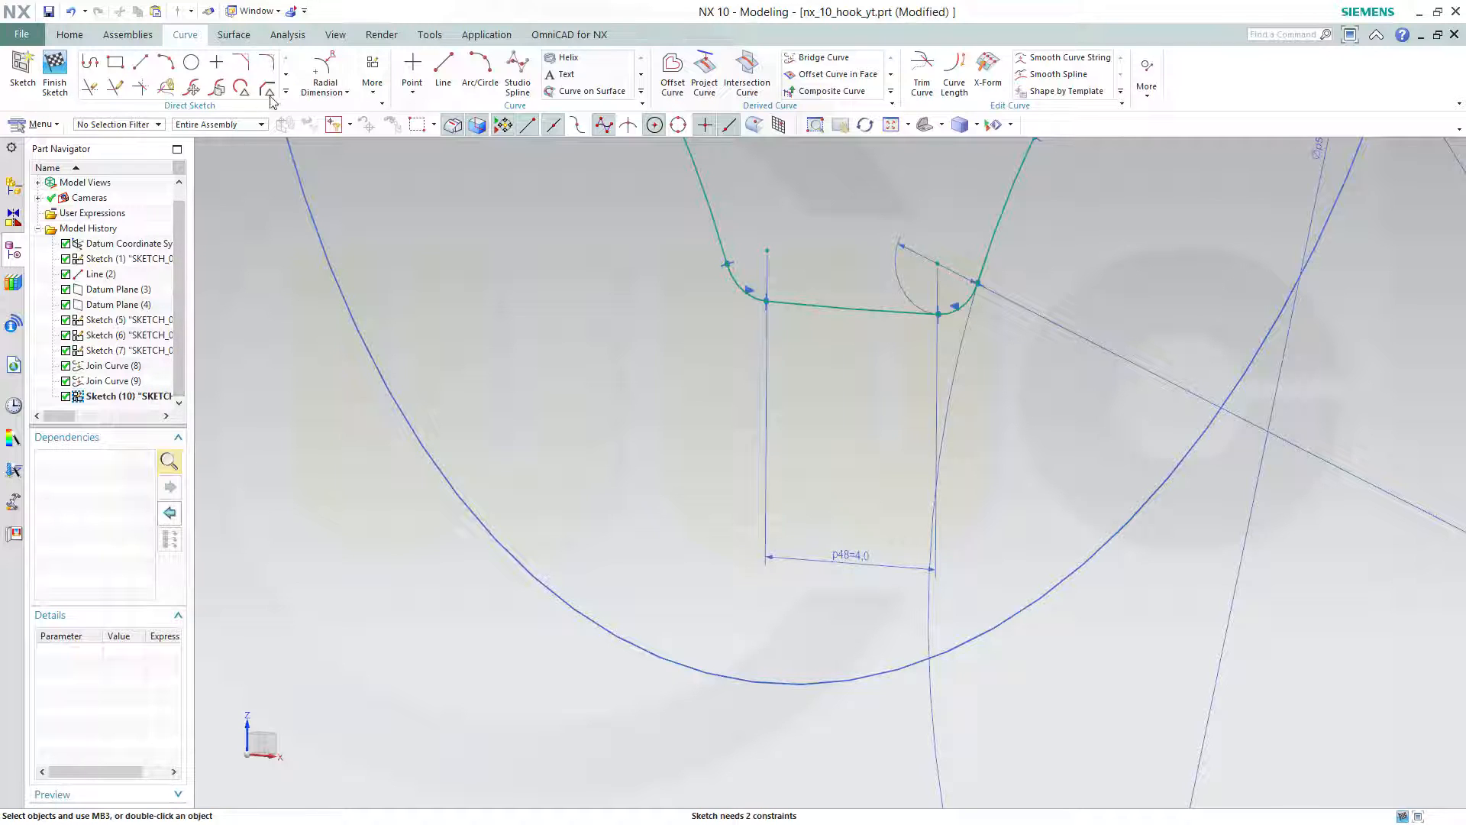
Create an intersection point where the joined outer curve (Join Curve 9) crosses the profile's sketch plane.
click(288, 79)
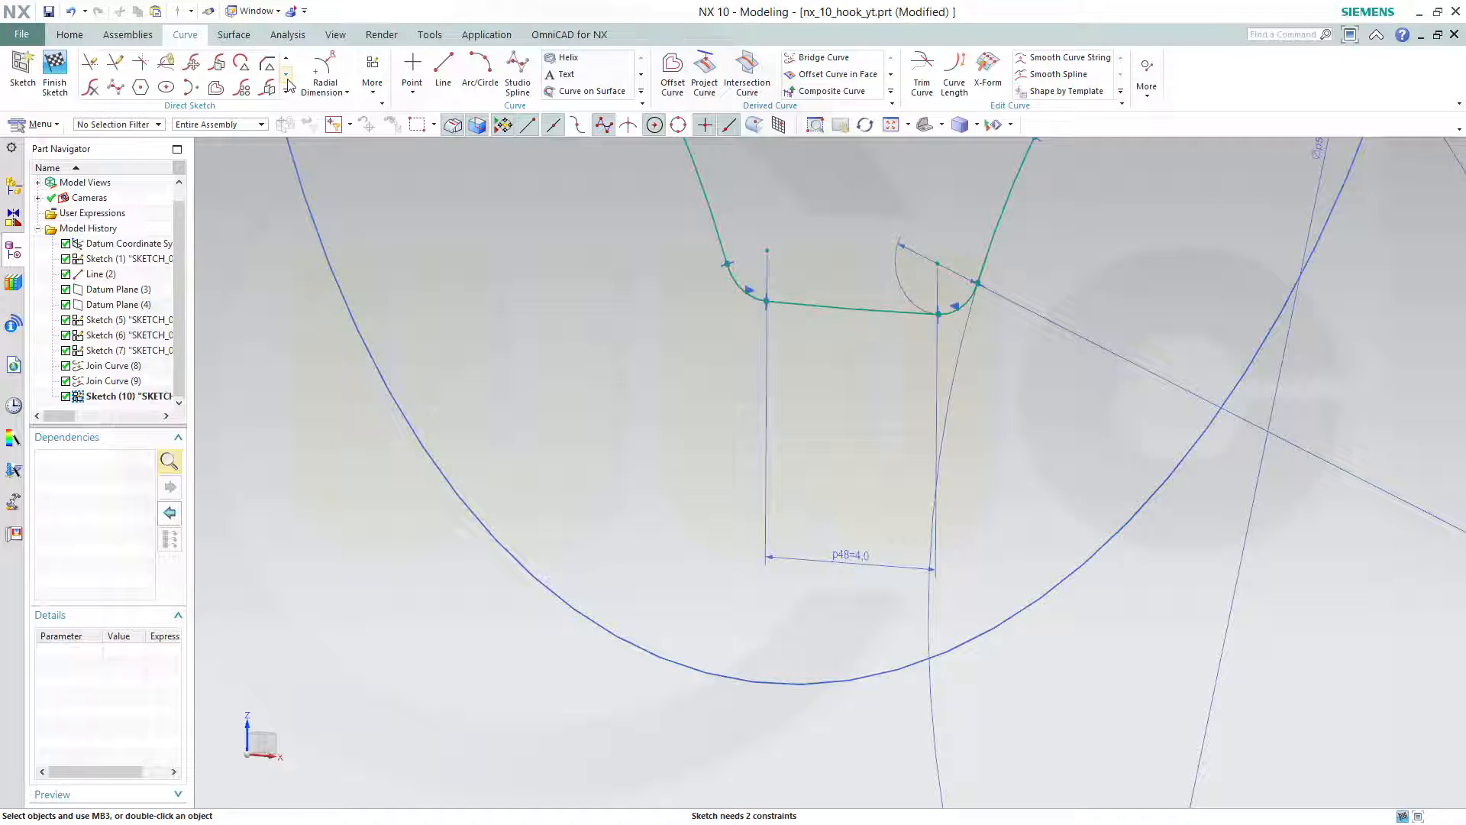
click(288, 79)
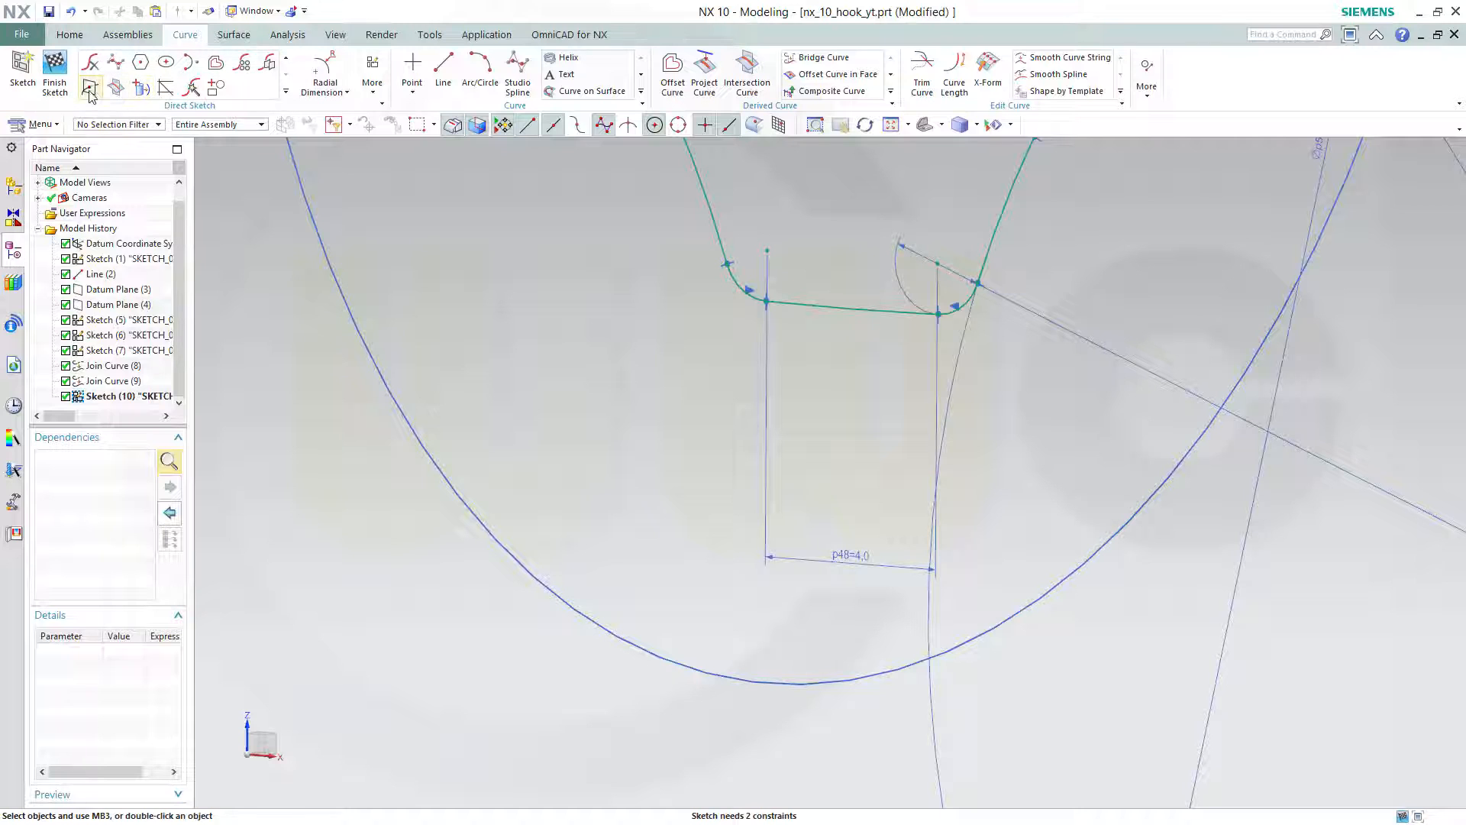
click(89, 89)
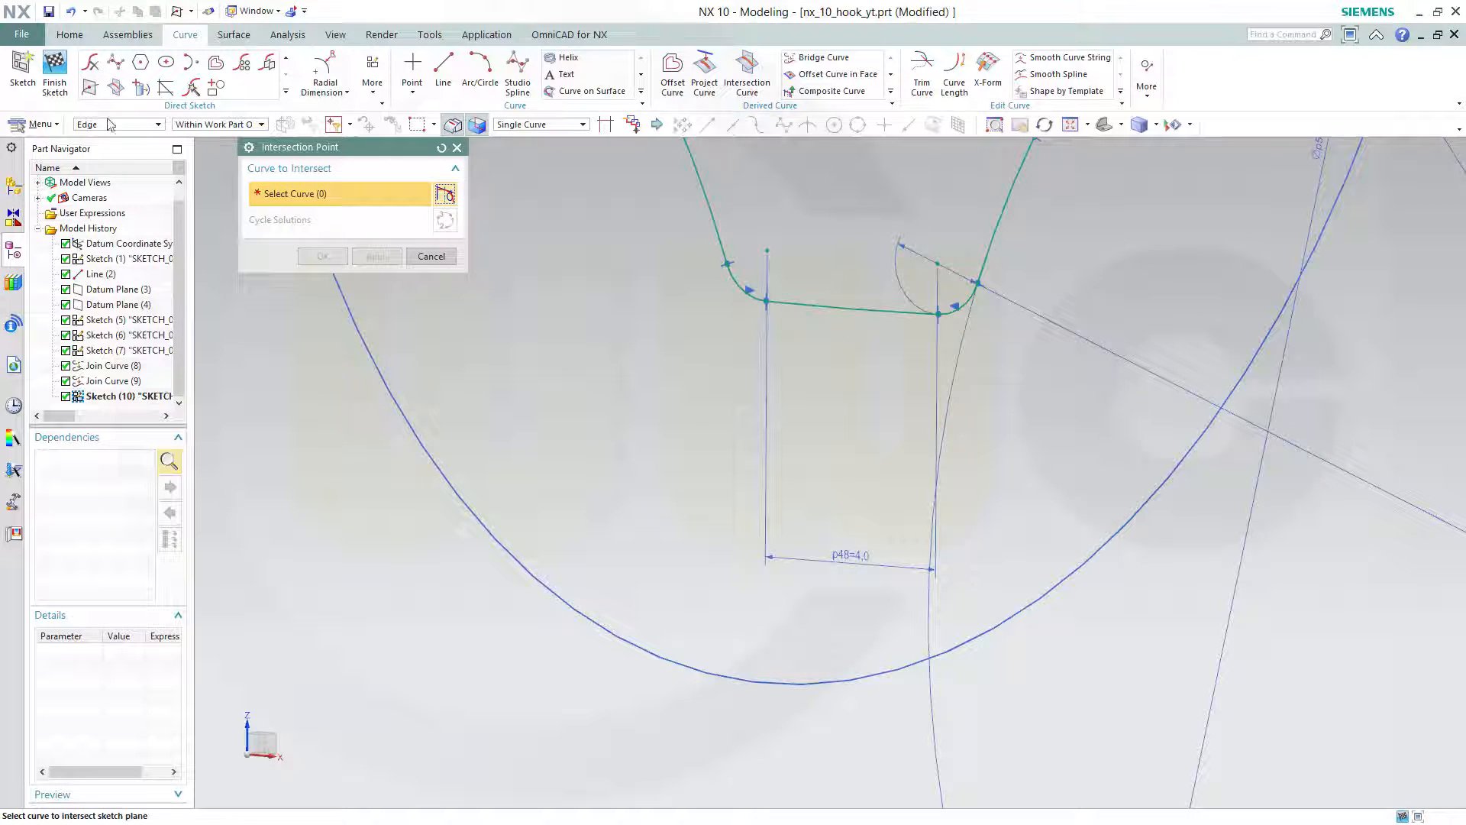
click(121, 384)
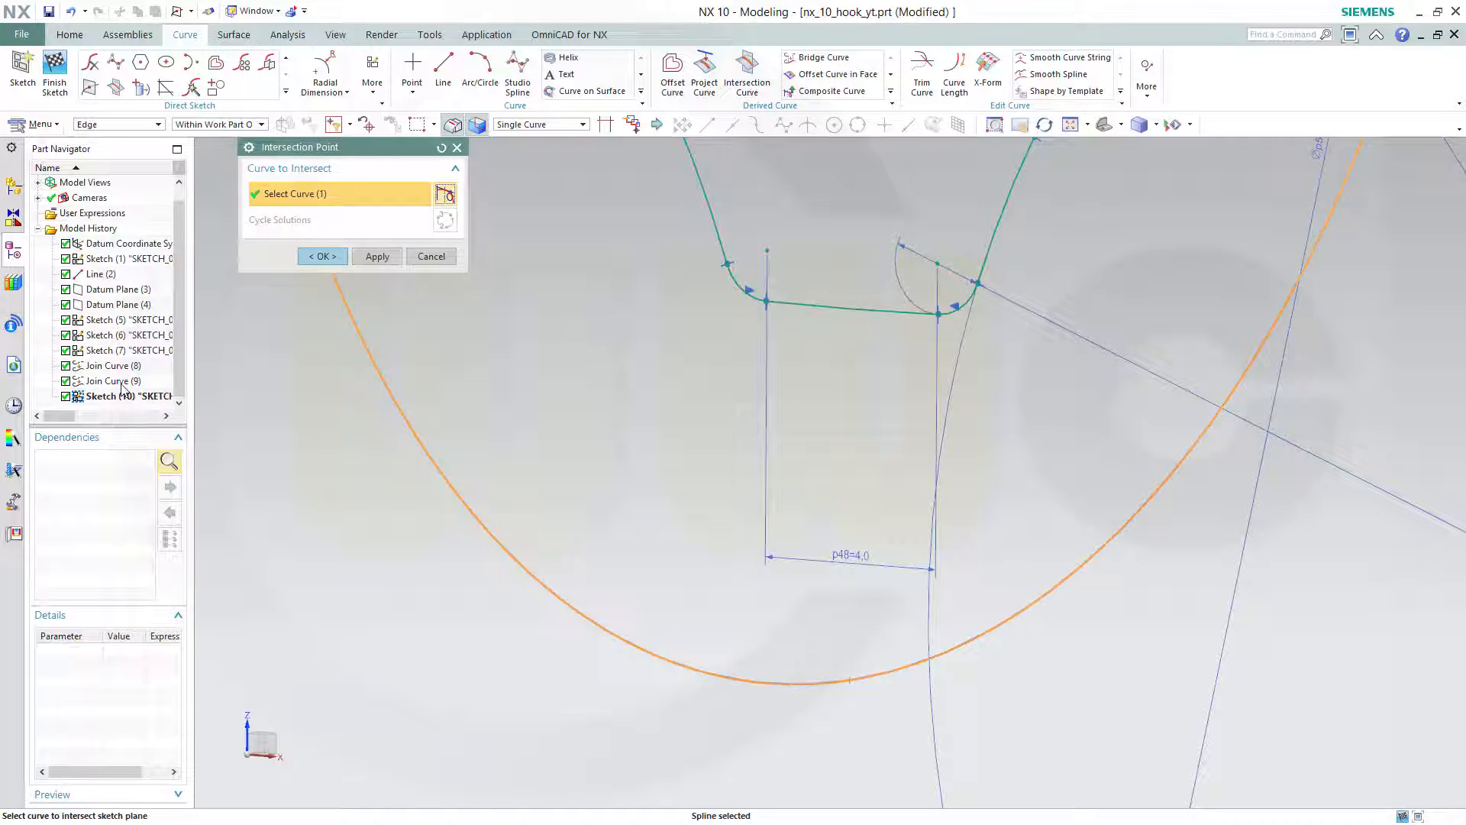
click(323, 256)
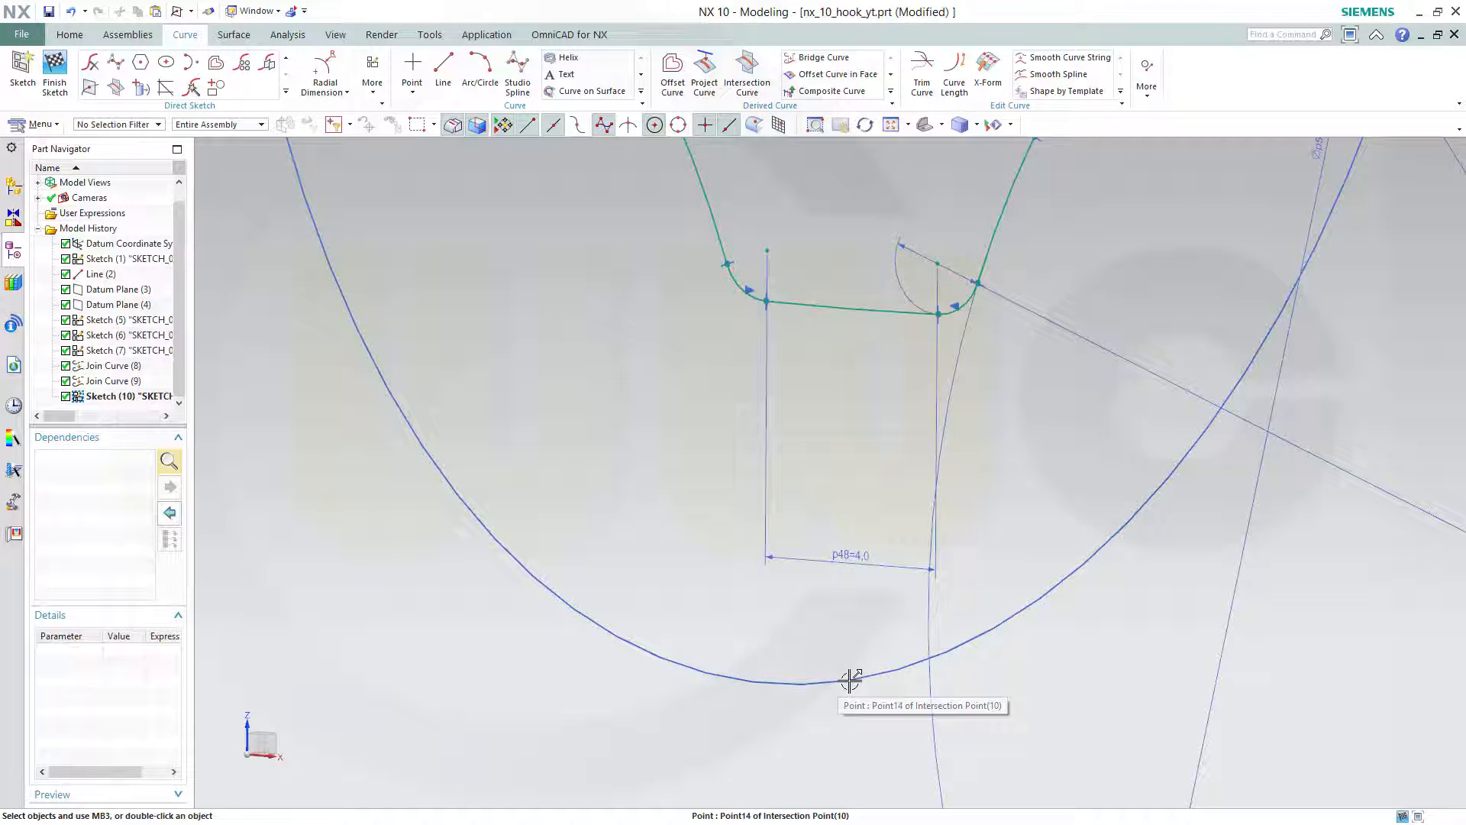
Constrain the profile's bottom arc to pass through the outer curve's intersection point and finish the sketch.
click(851, 679)
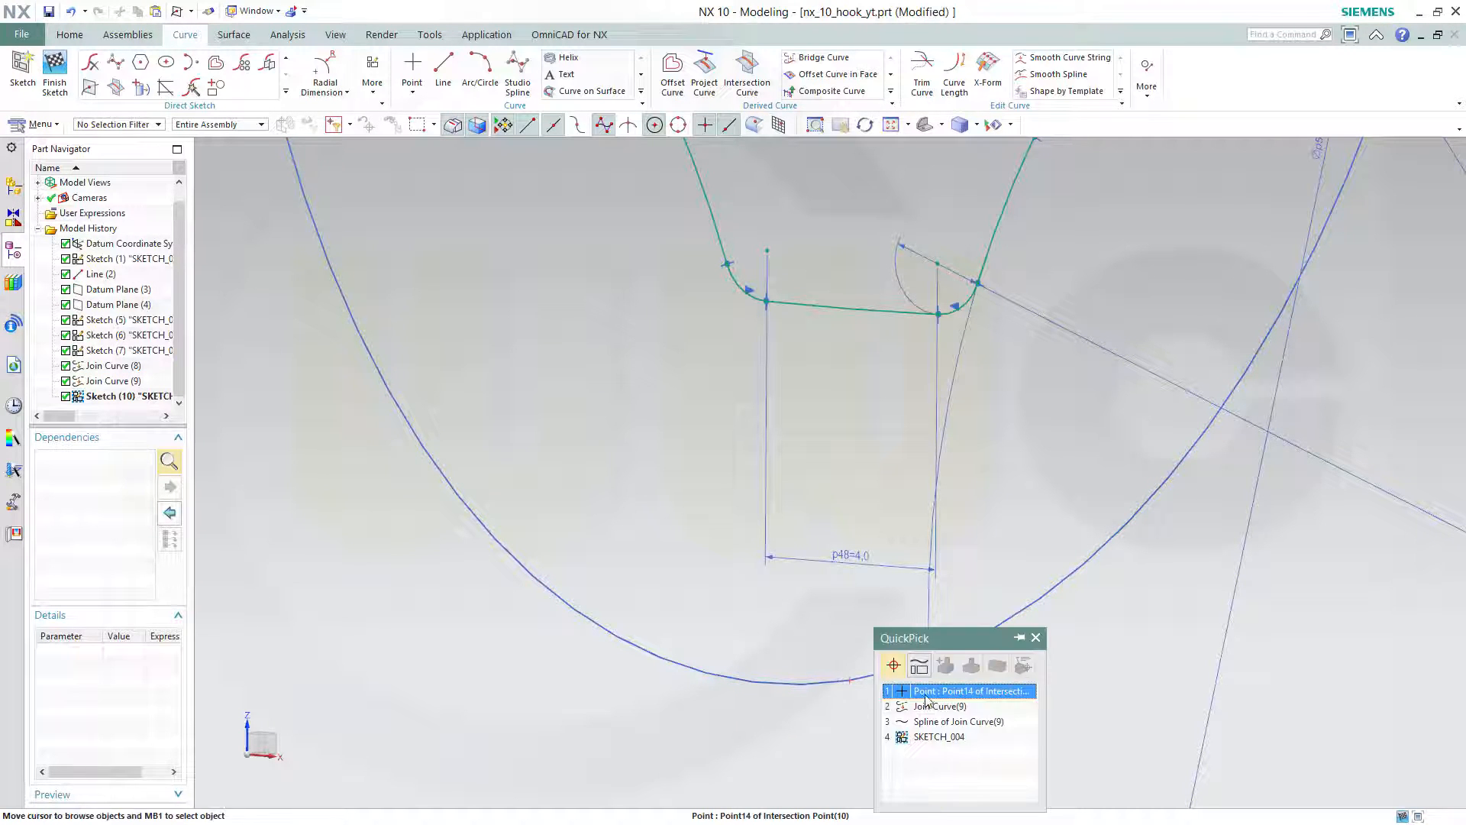
click(938, 691)
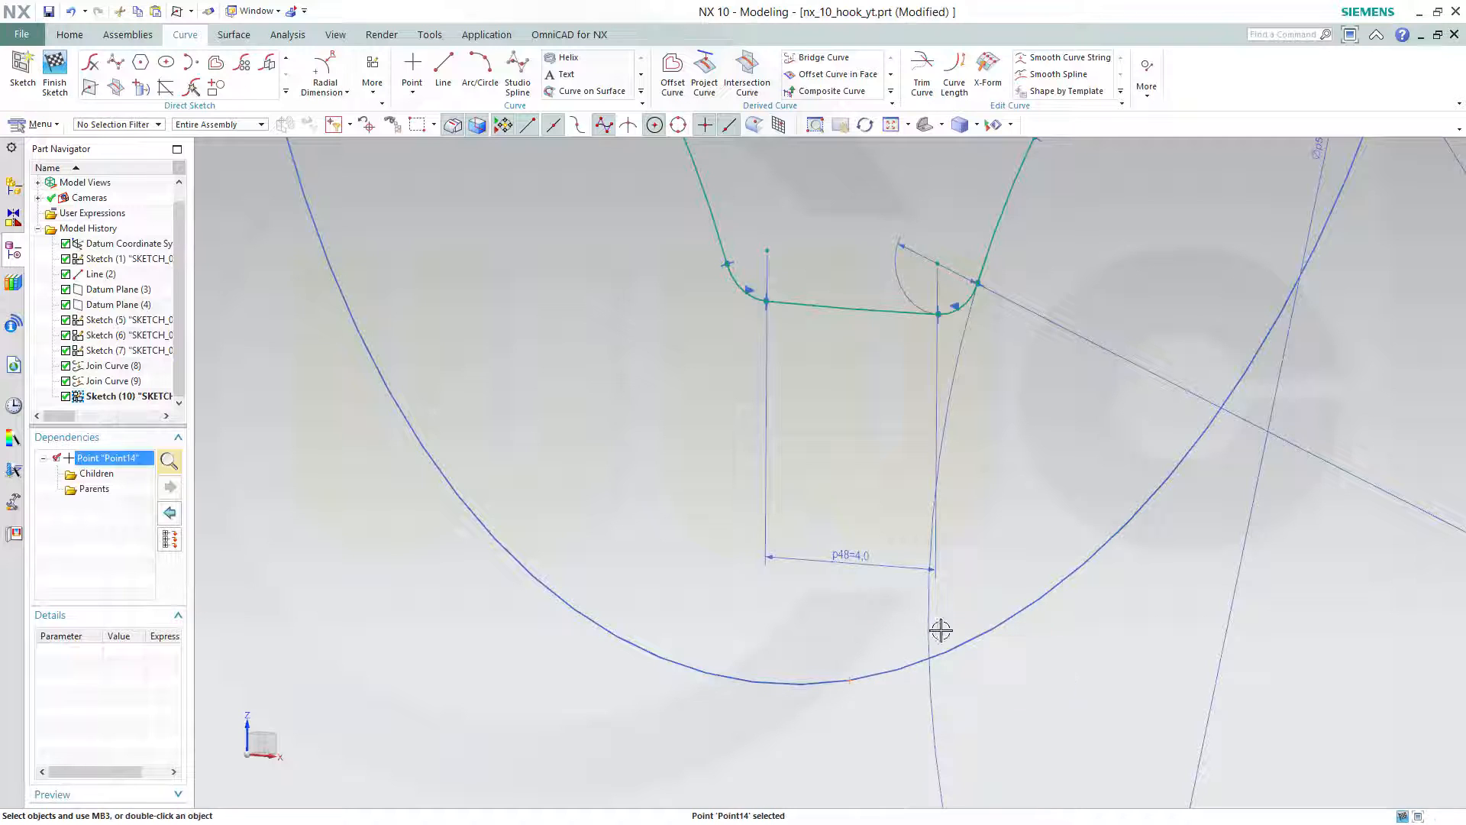
click(841, 313)
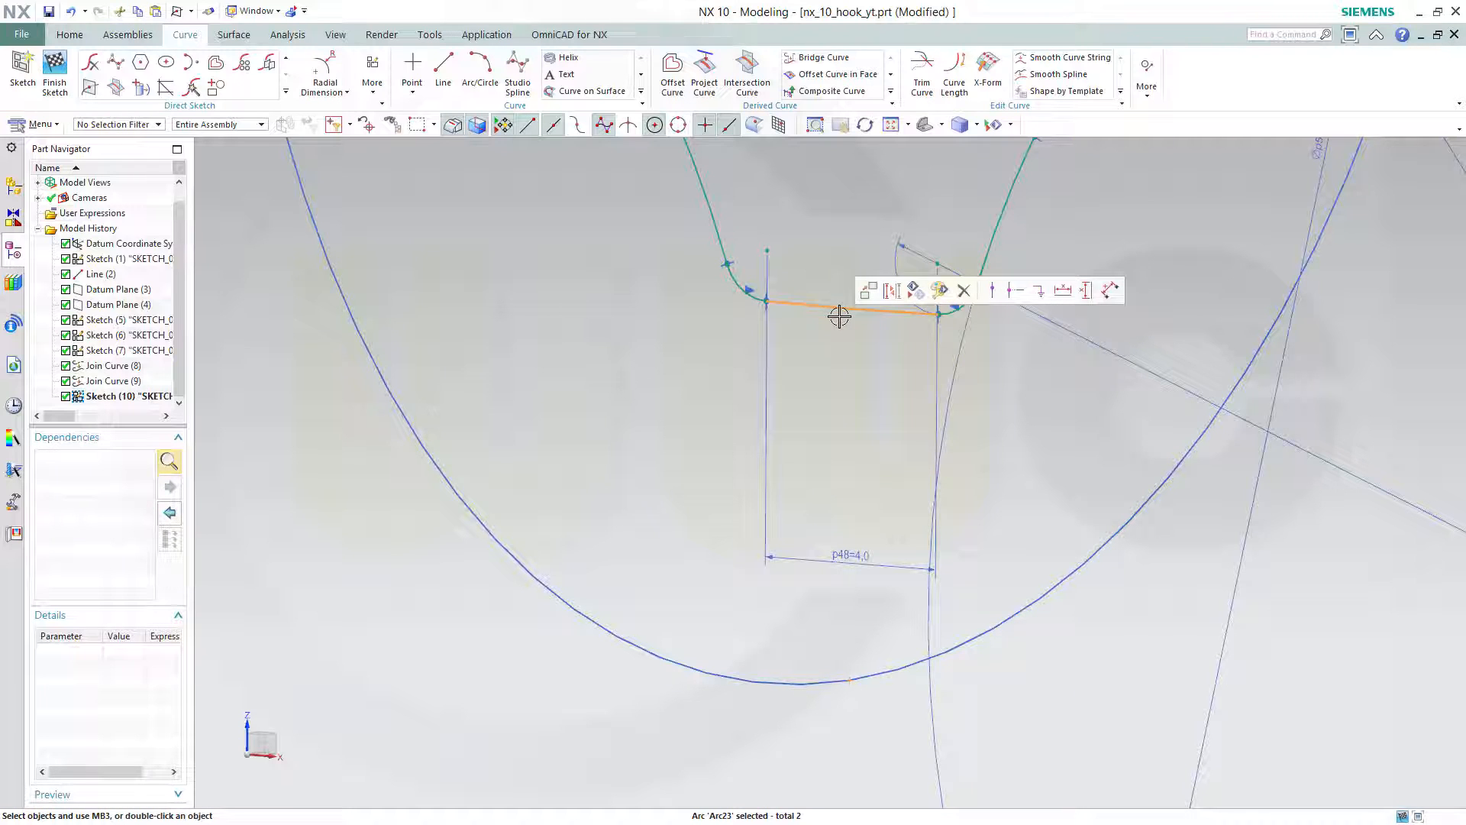
click(990, 292)
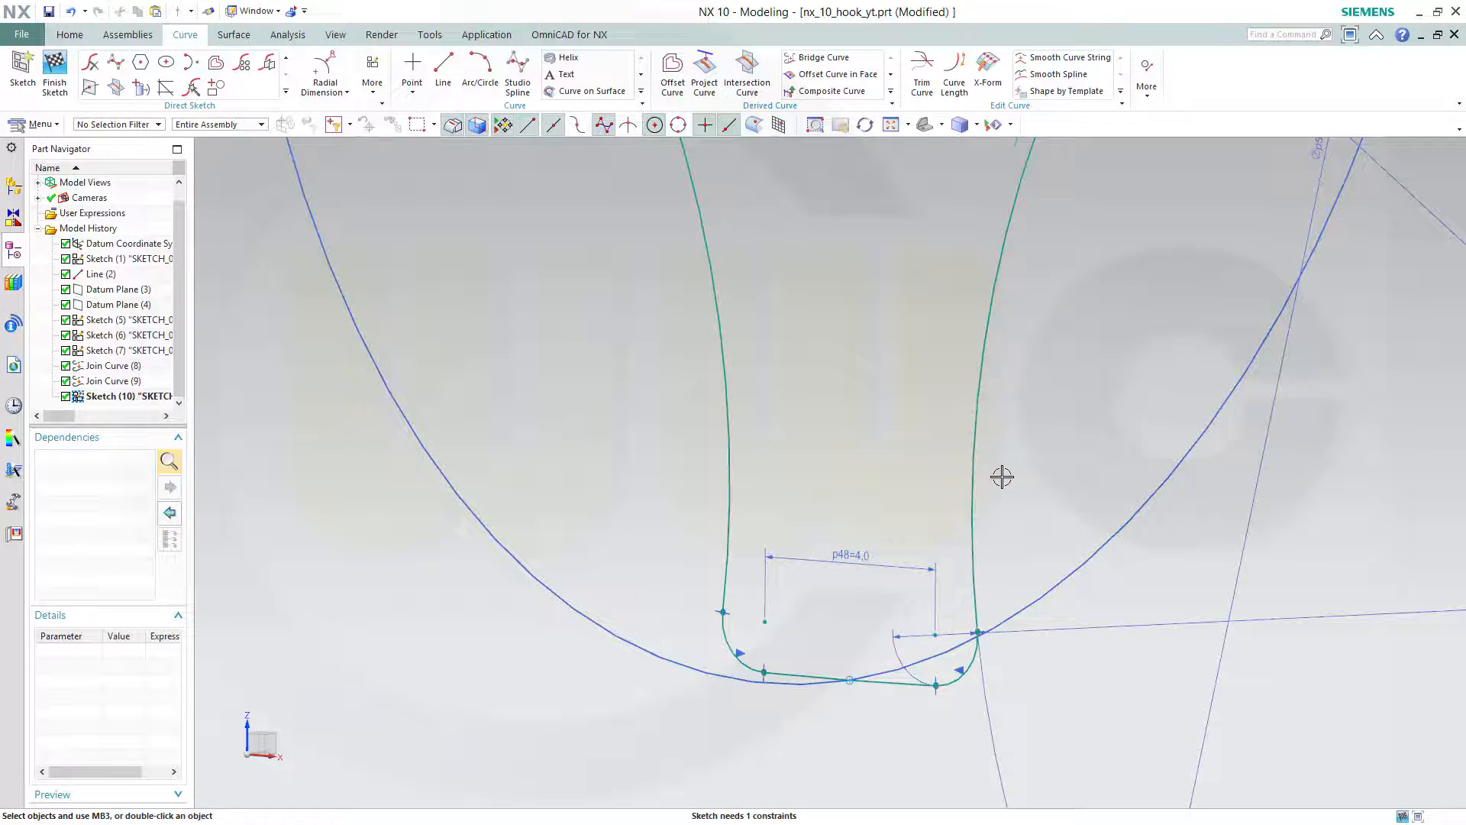
scroll(1002, 478, up, 1)
scroll(1051, 347, down, 4)
scroll(1064, 324, down, 1)
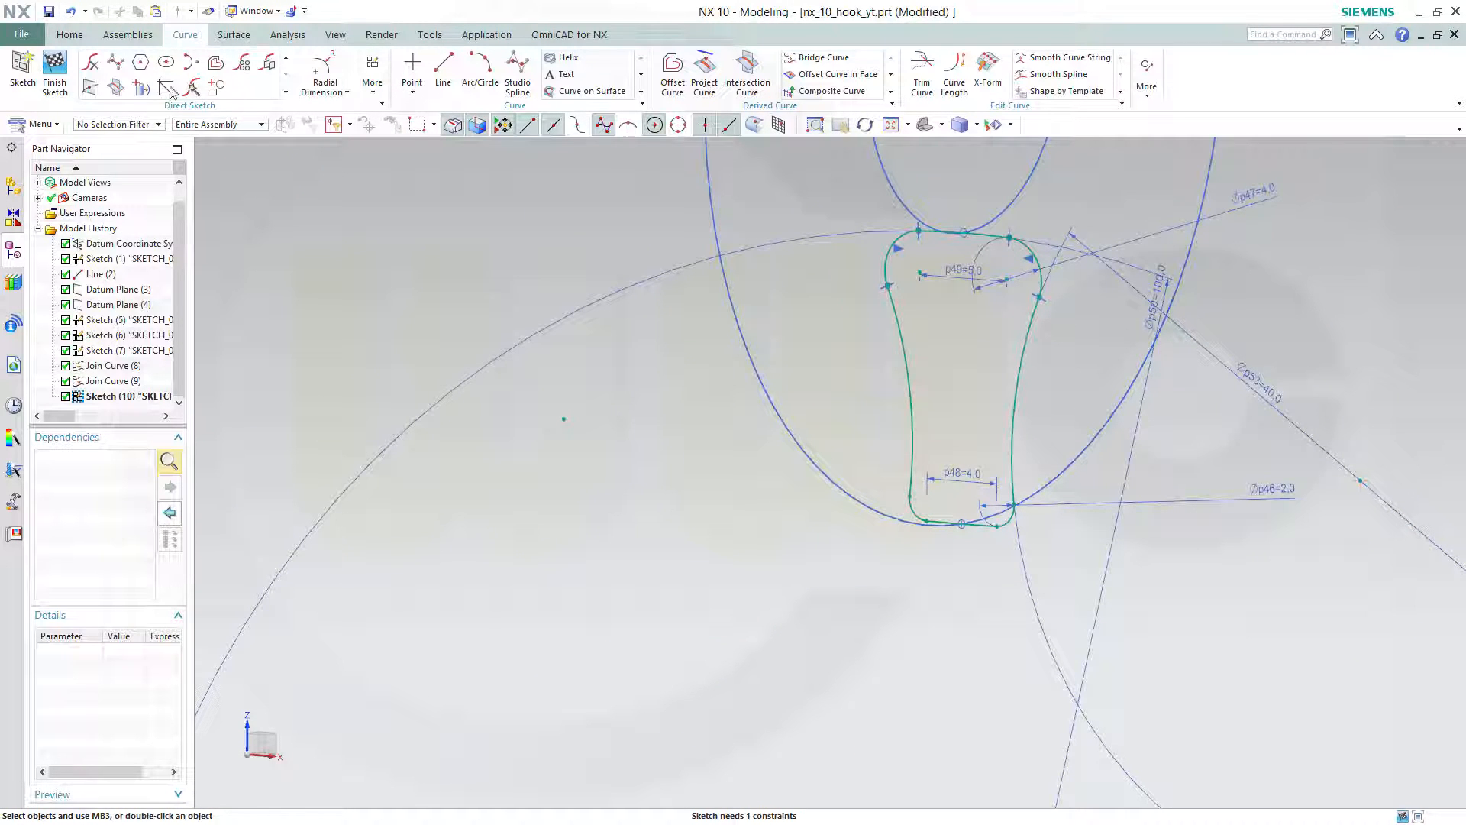
click(55, 70)
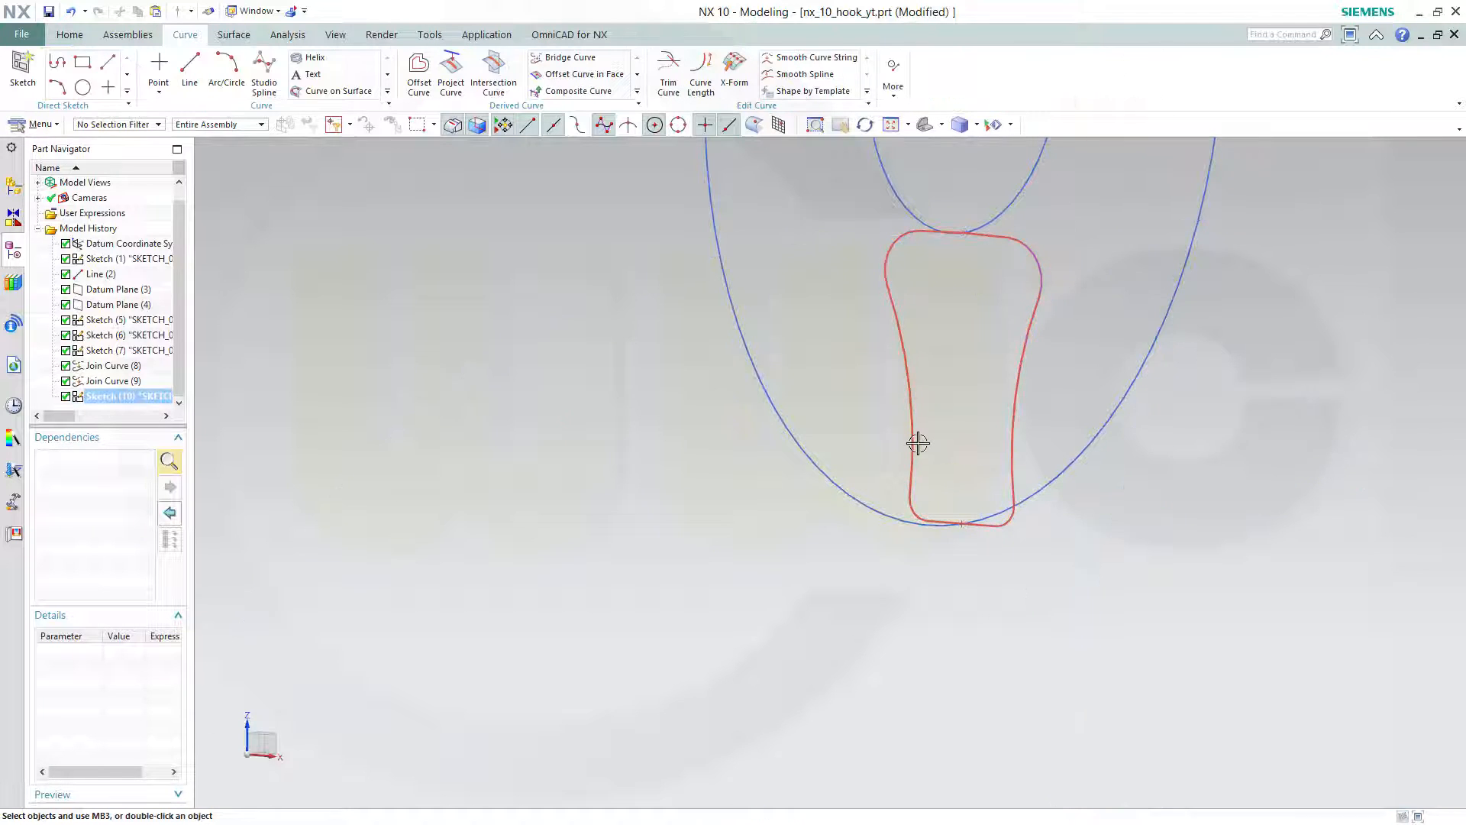
Start a through-points Studio Spline at the reference line's outer end on the tall arm's circle, with G1 (Tangent) continuity.
scroll(917, 441, down, 3)
mouse_move(917, 441)
middle_down()
mouse_move(816, 401)
mouse_move(975, 414)
mouse_move(952, 317)
middle_up()
middle_drag(1032, 371, 834, 563)
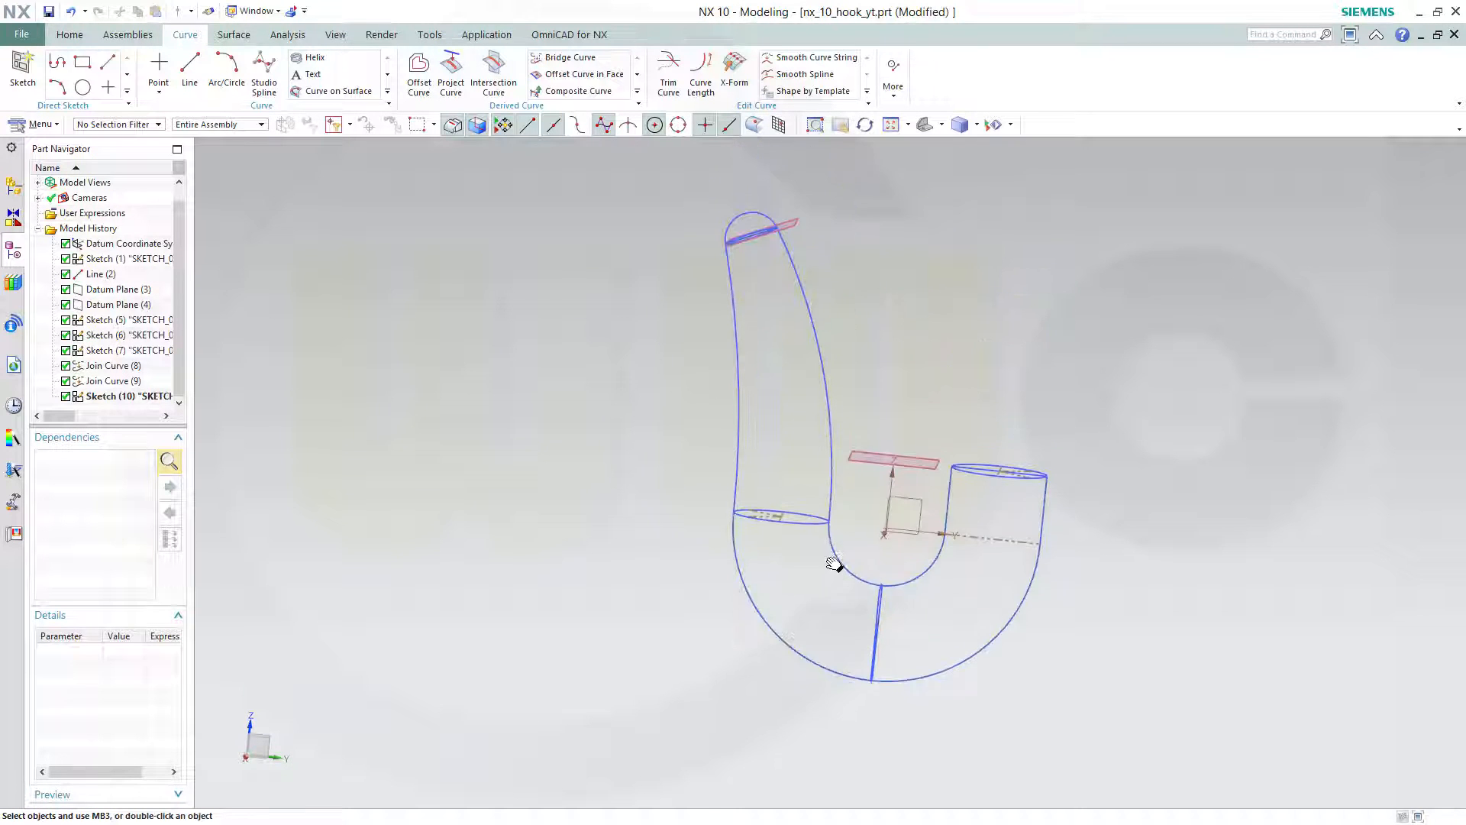
scroll(825, 619, up, 3)
middle_drag(825, 619, 794, 613)
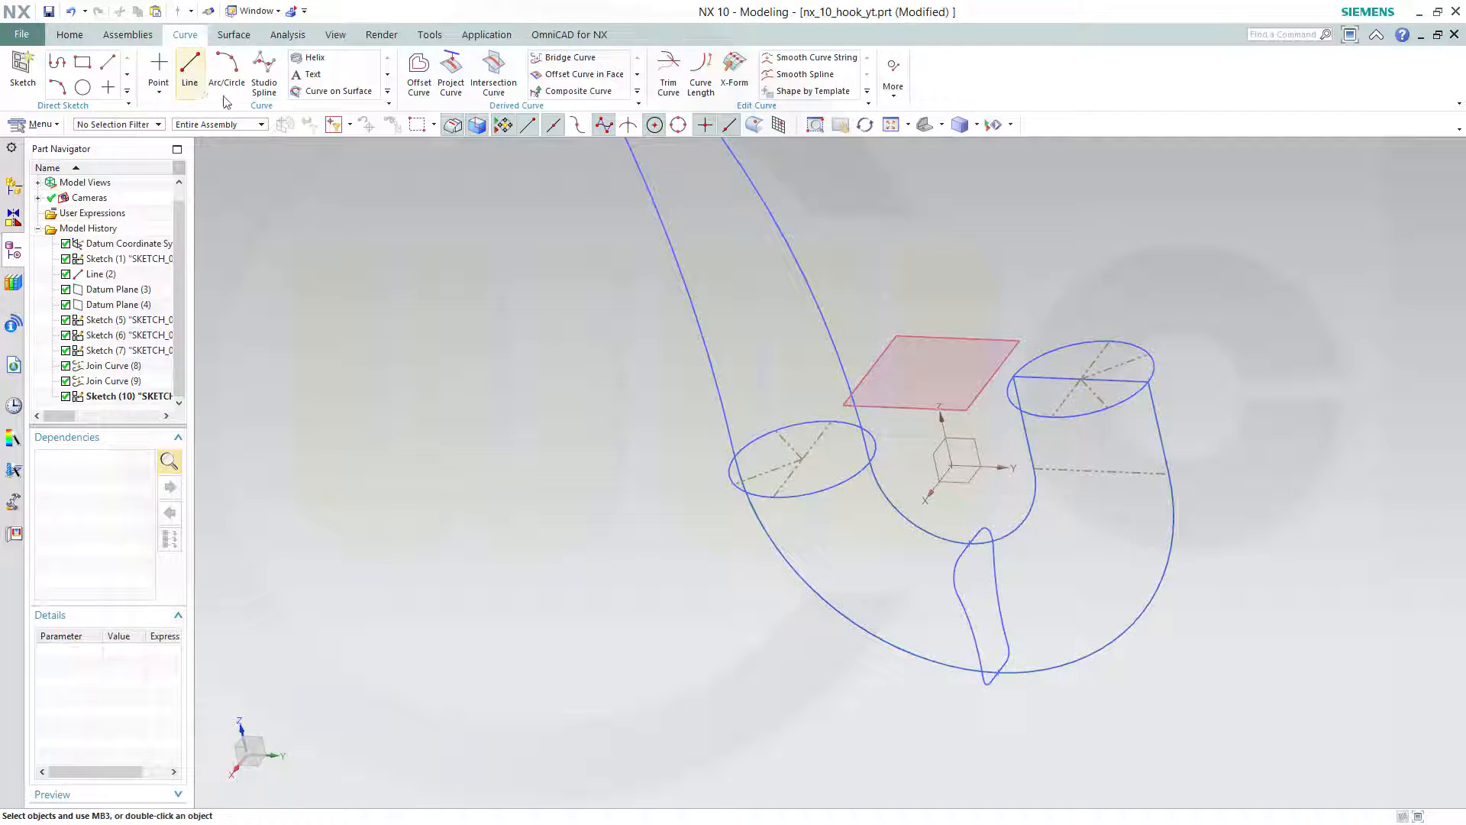
click(264, 74)
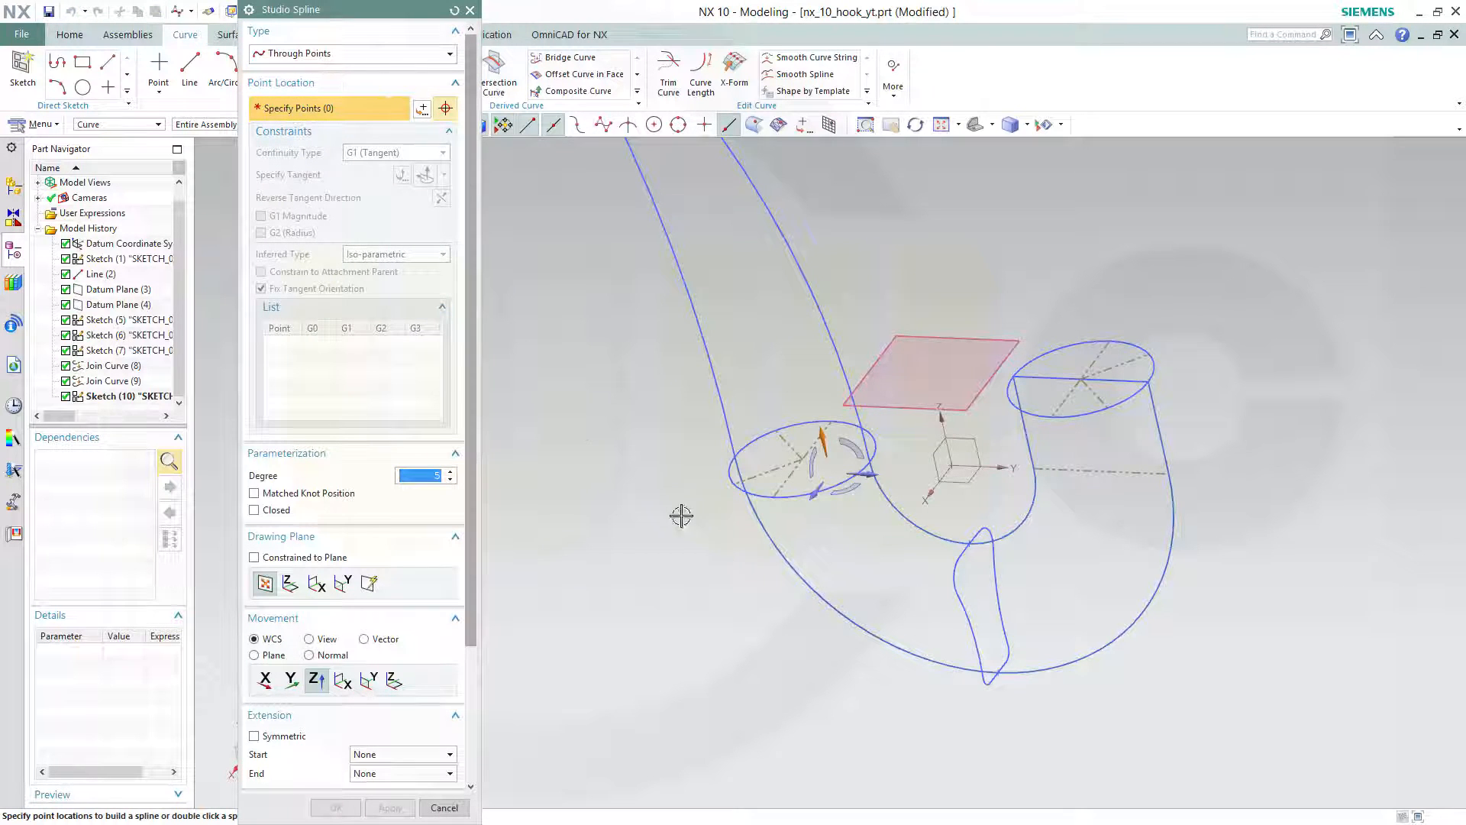
middle_drag(759, 632, 795, 605)
scroll(828, 589, up, 4)
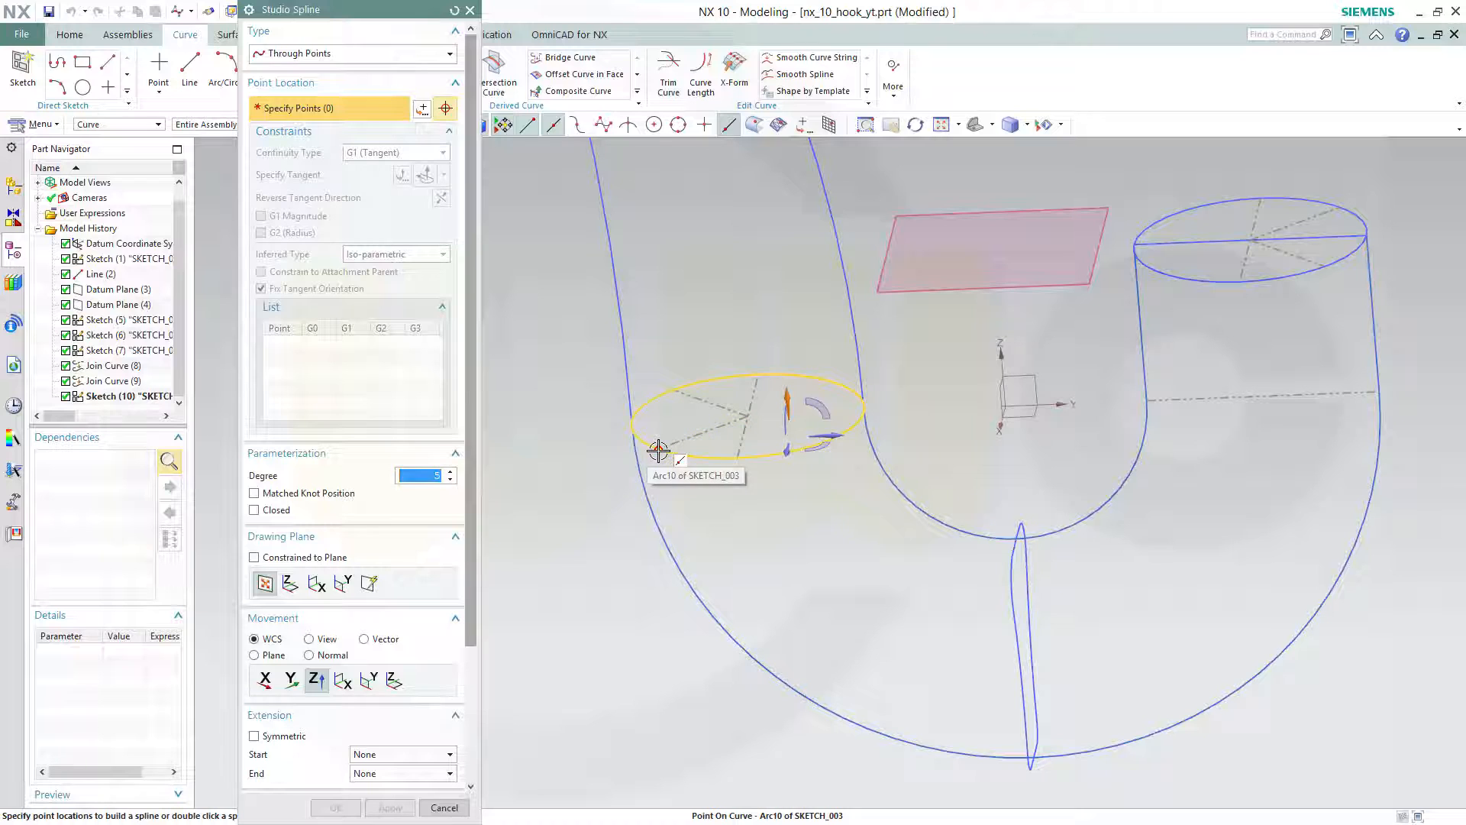
click(659, 452)
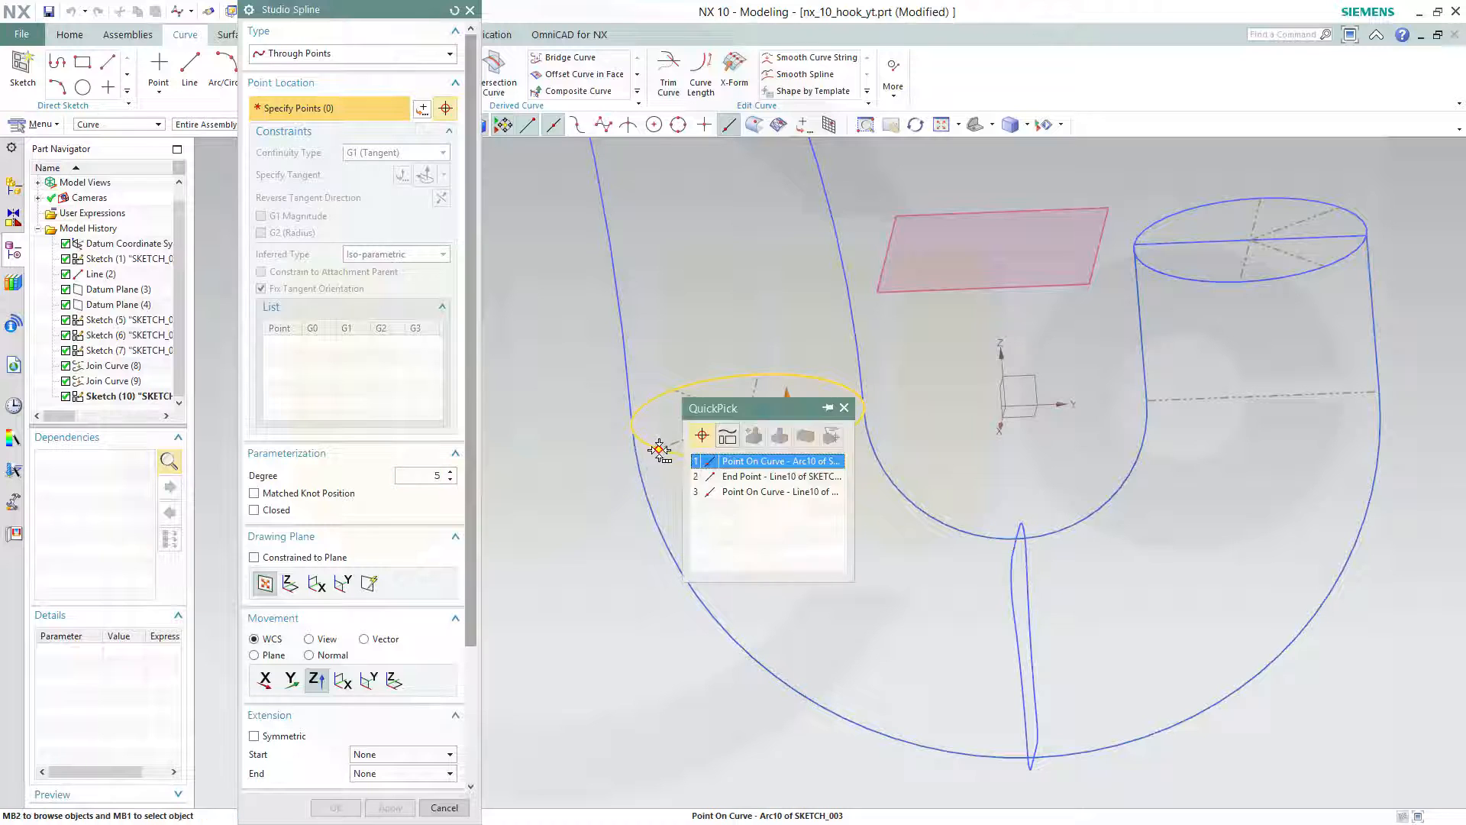
click(736, 477)
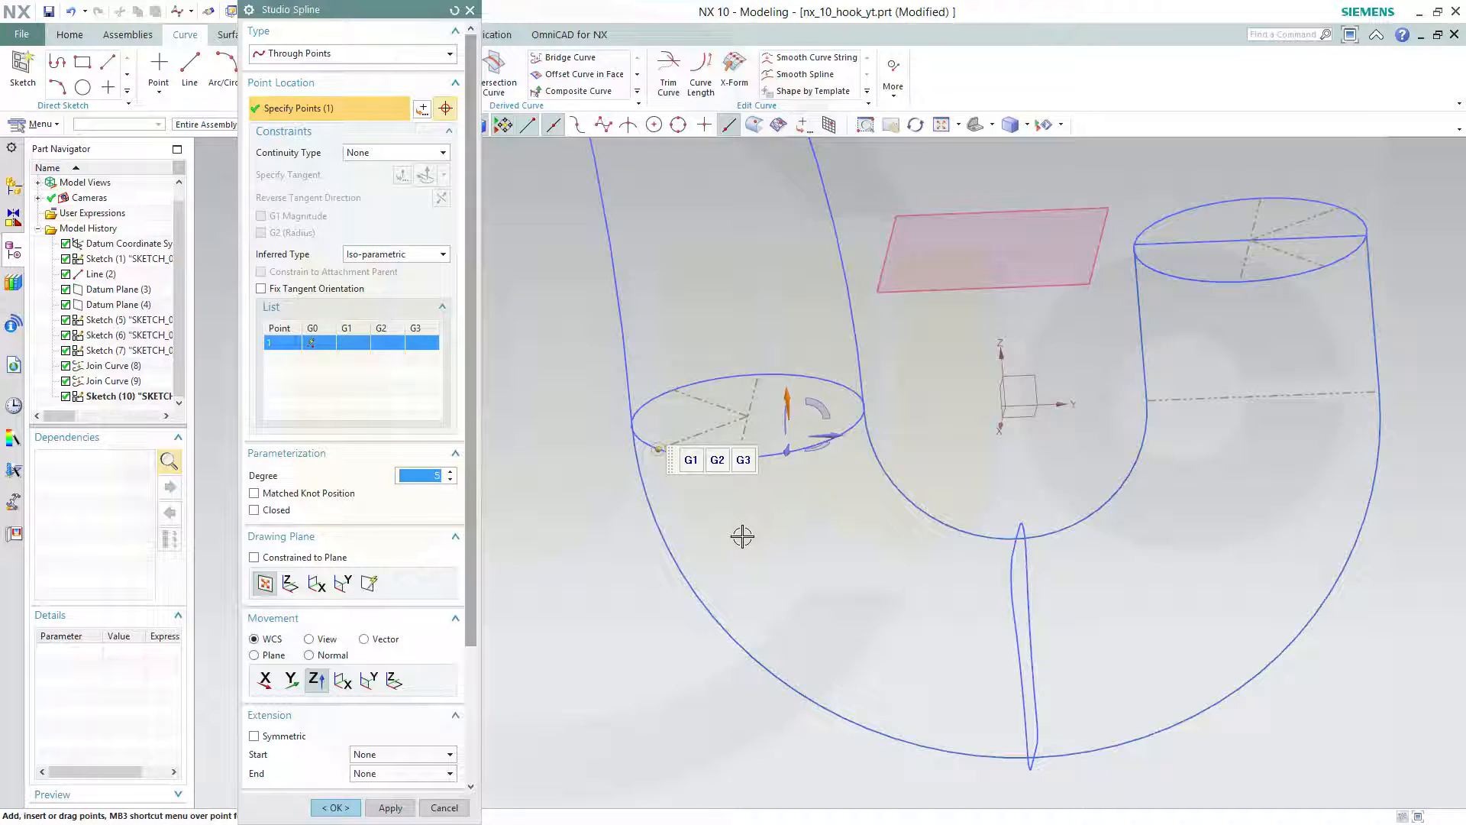
click(691, 460)
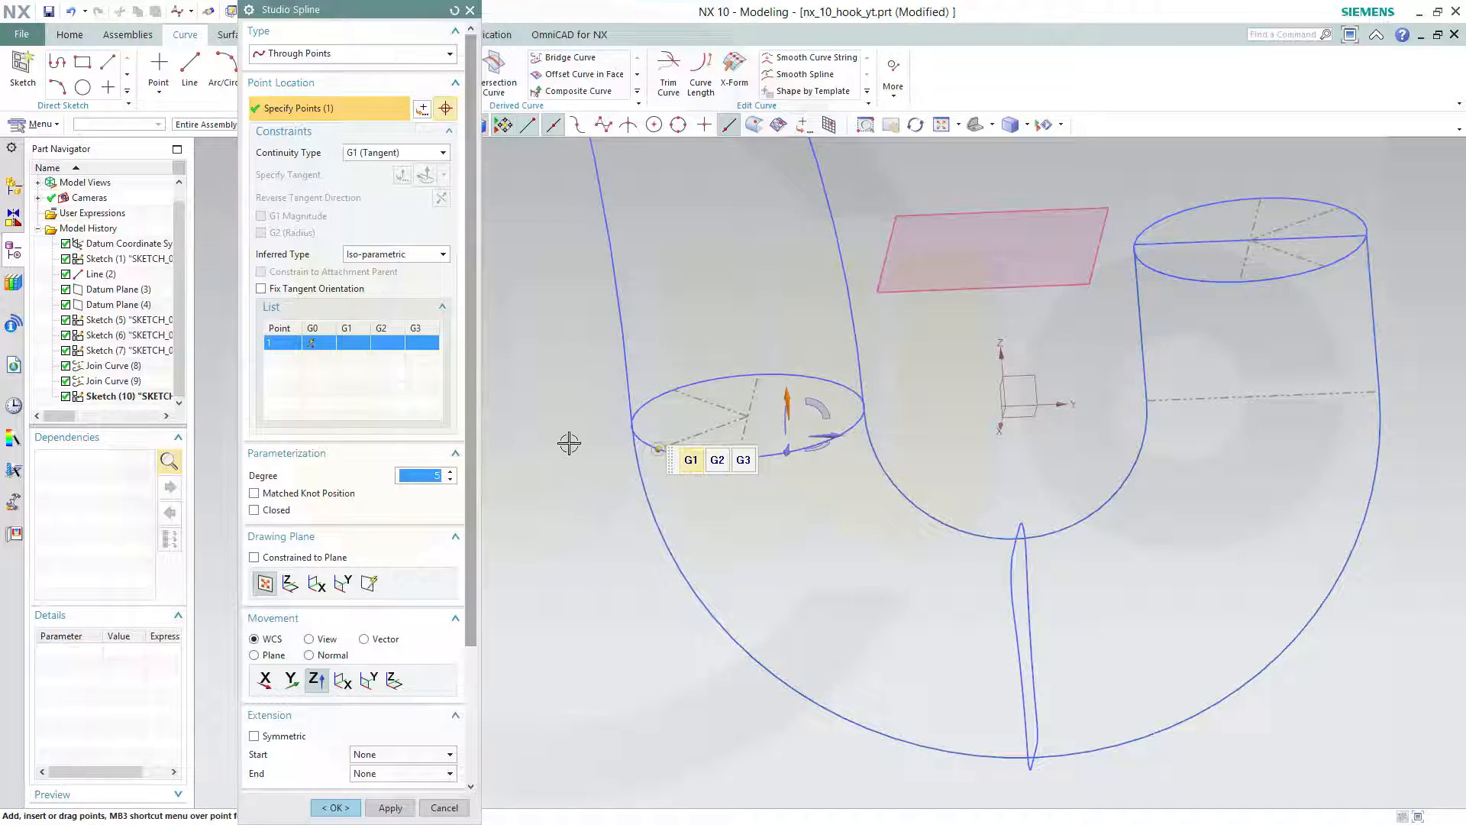
click(326, 344)
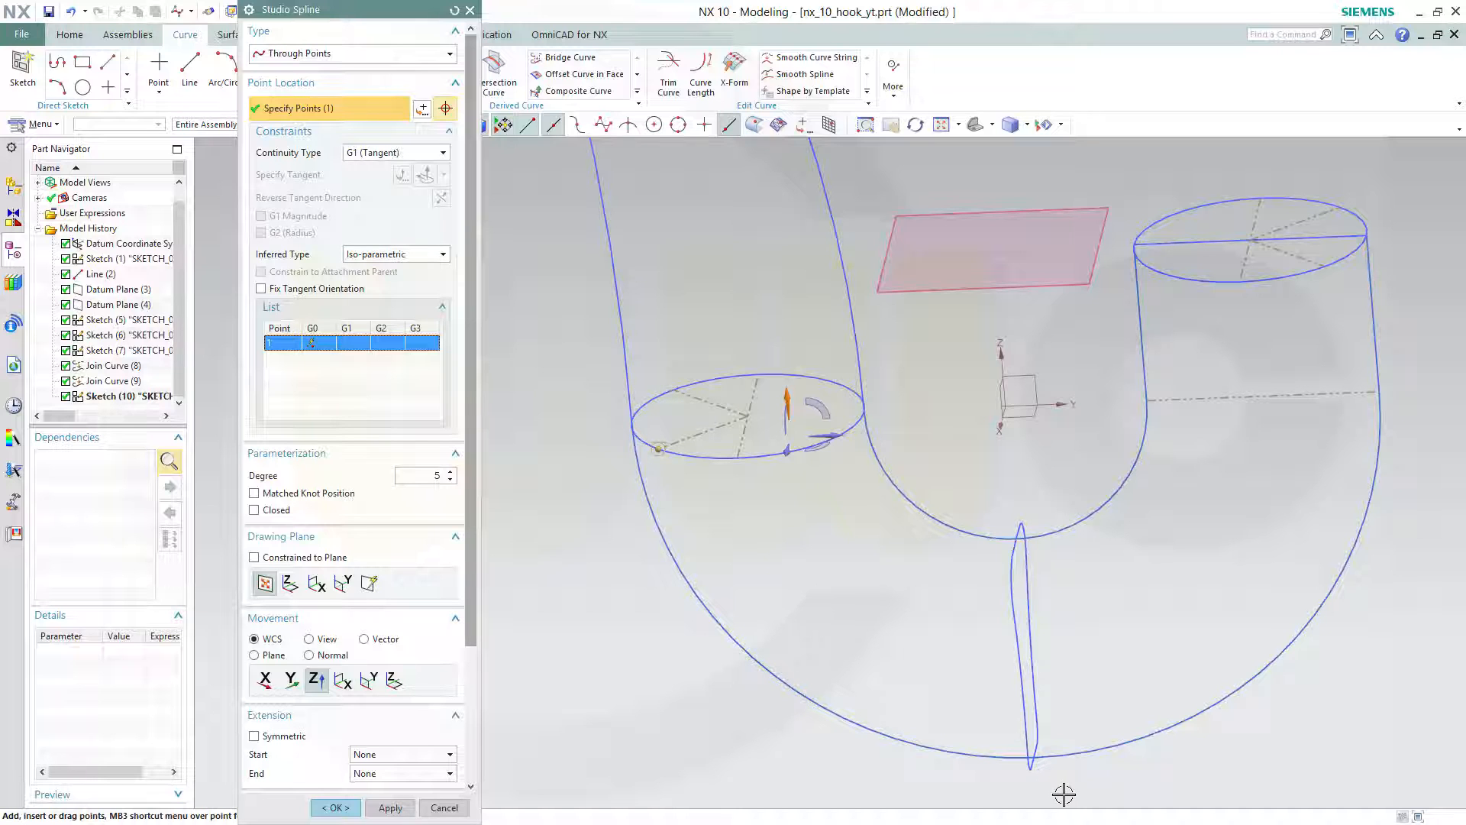
Add the spline's second point at the lower endpoint of the profile's long side arc, Arc19.
middle_drag(1064, 794, 1038, 771)
scroll(1100, 790, up, 3)
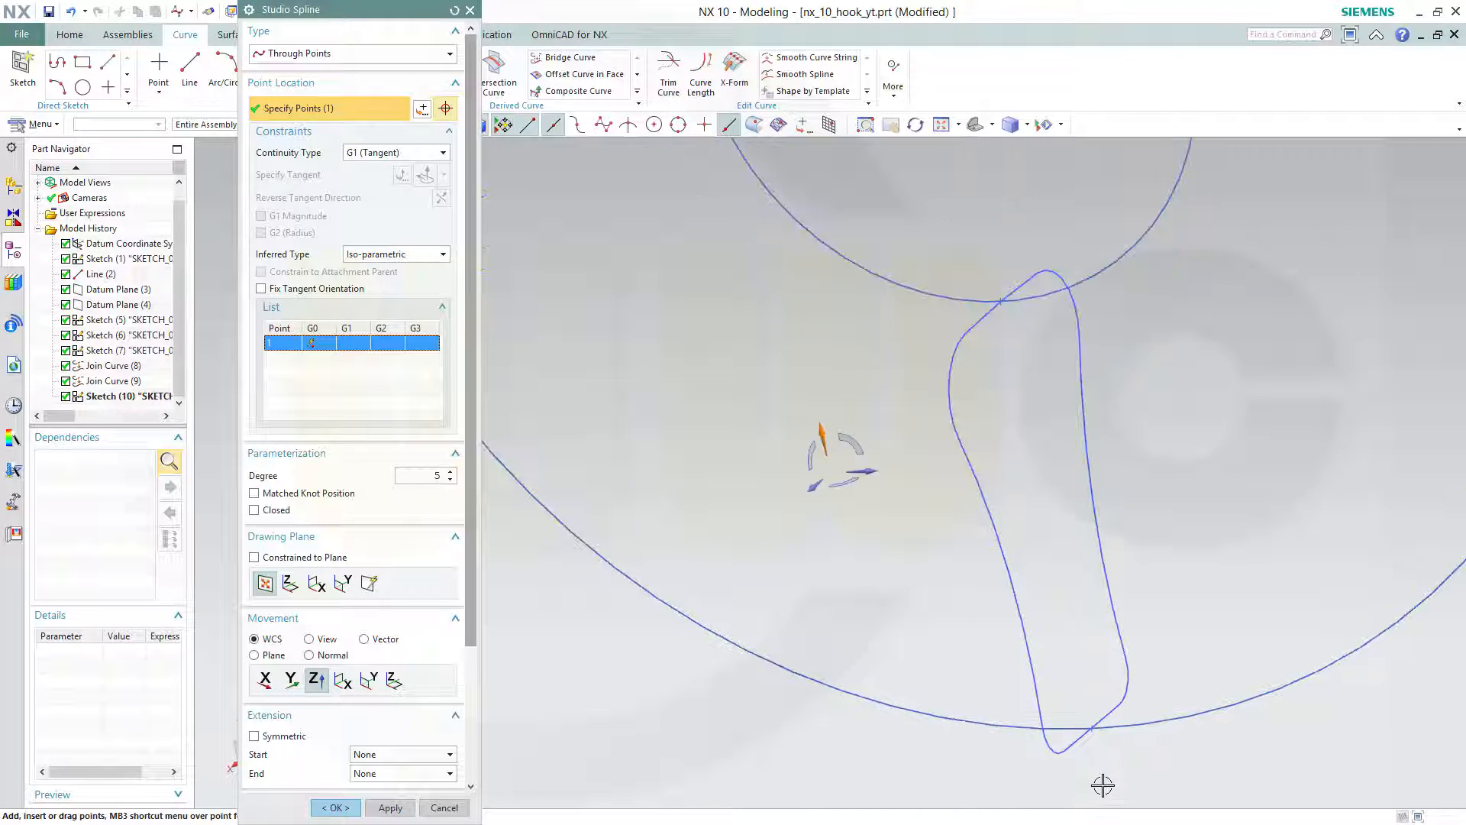
click(1042, 723)
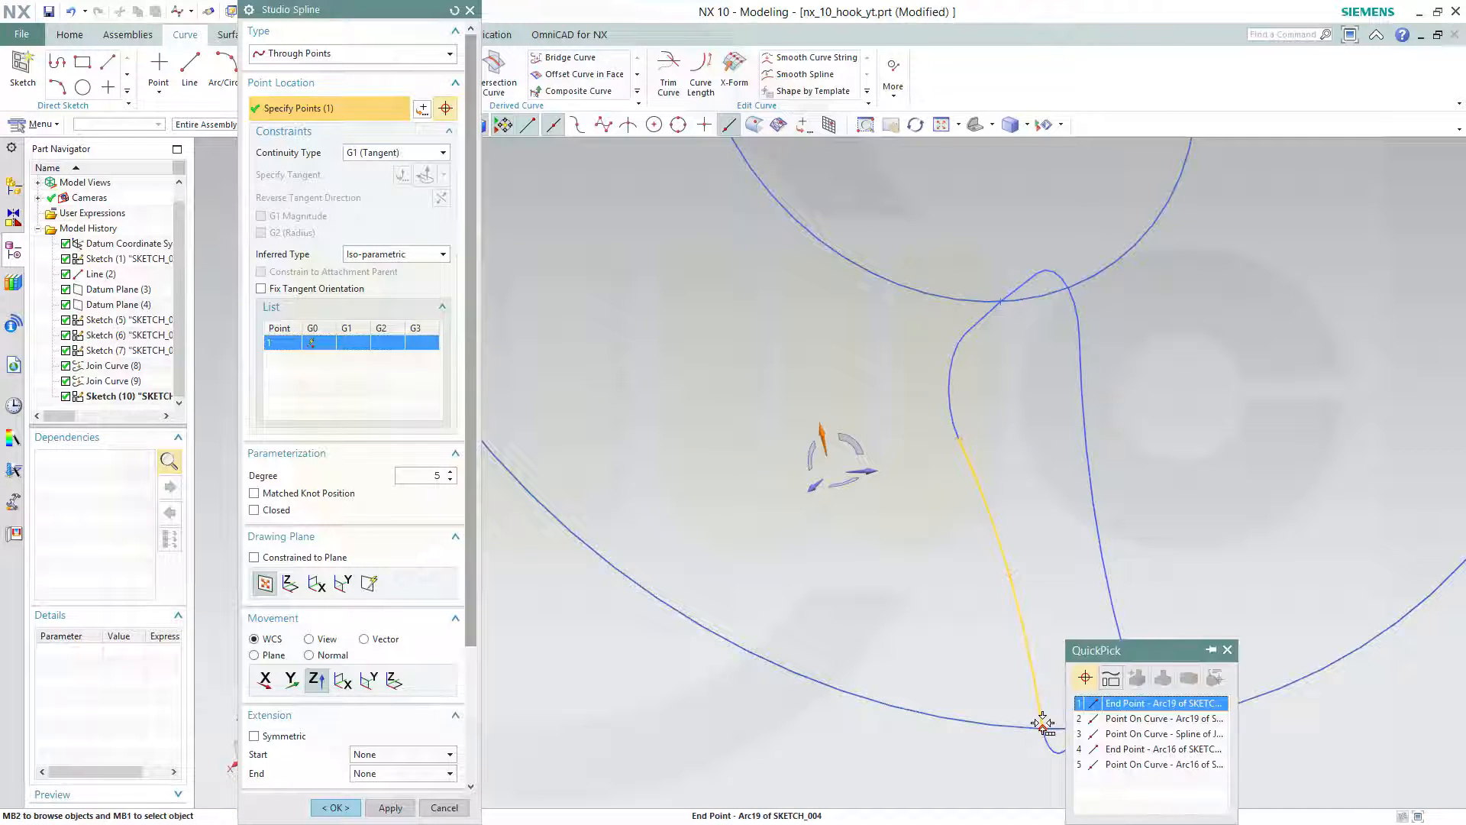
click(1133, 703)
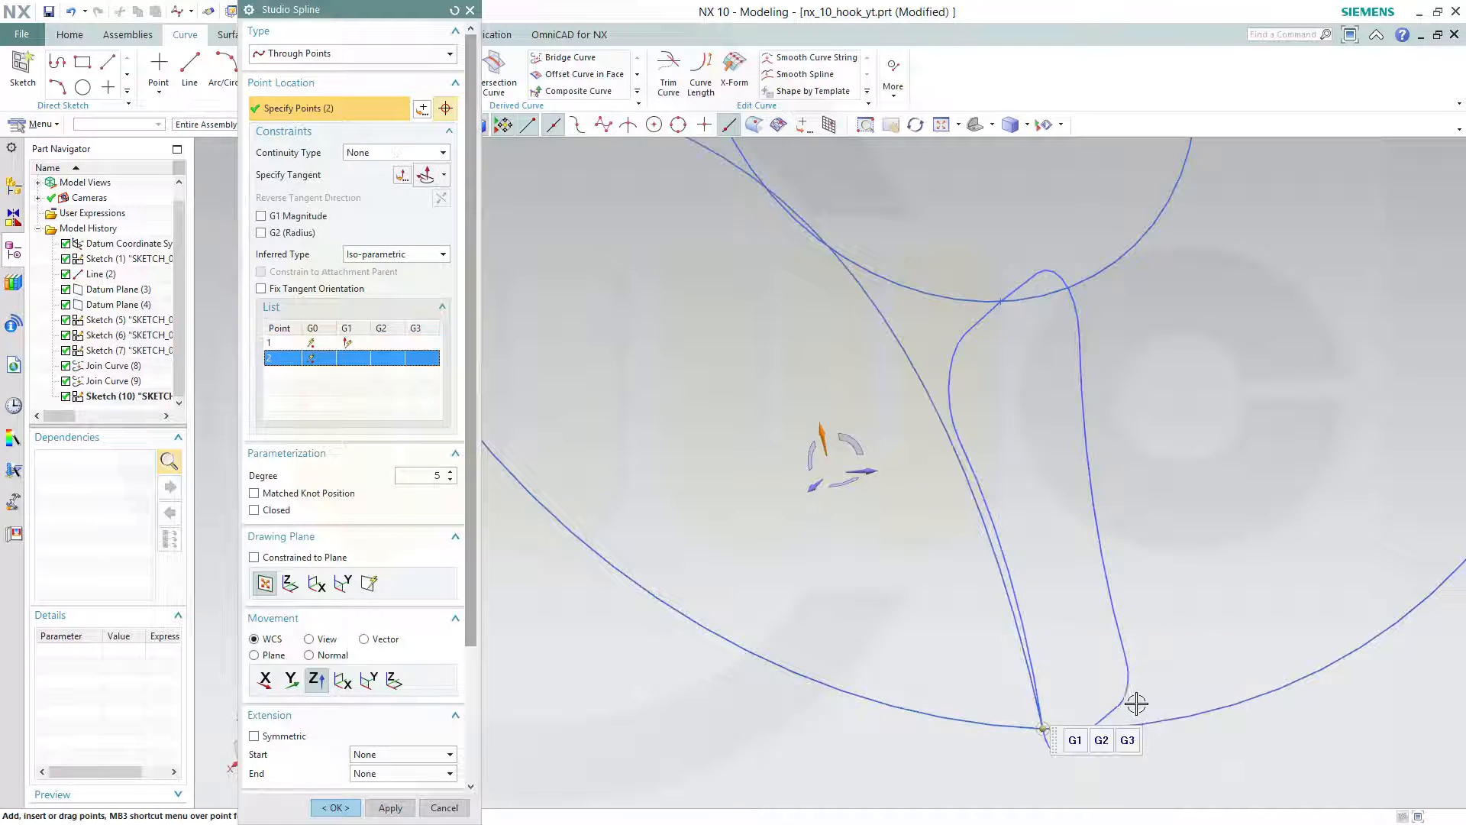
Align the tangent at the spline's first point with the datum Z axis and reverse it to point downward.
key(Home)
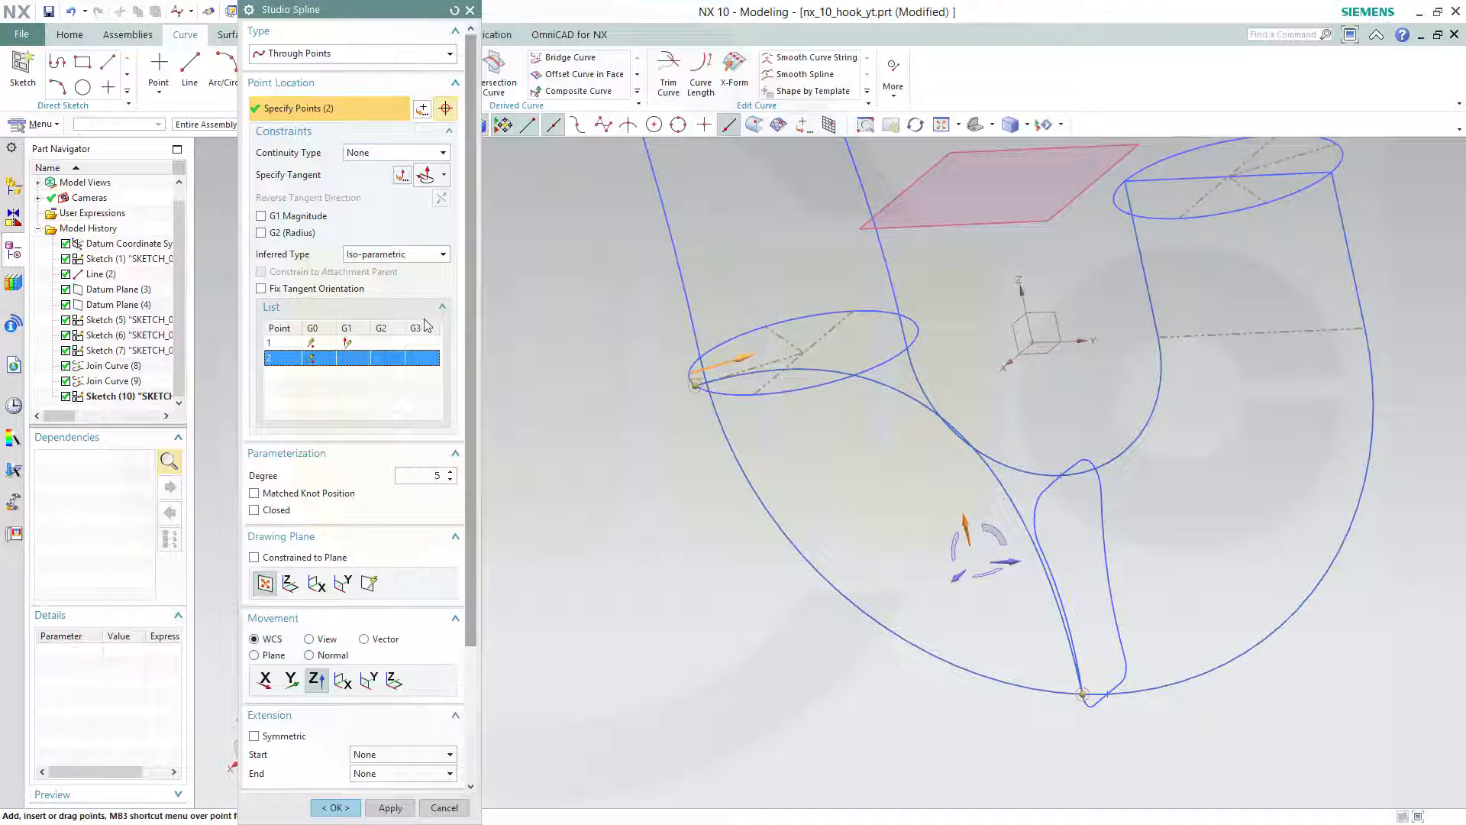
click(403, 179)
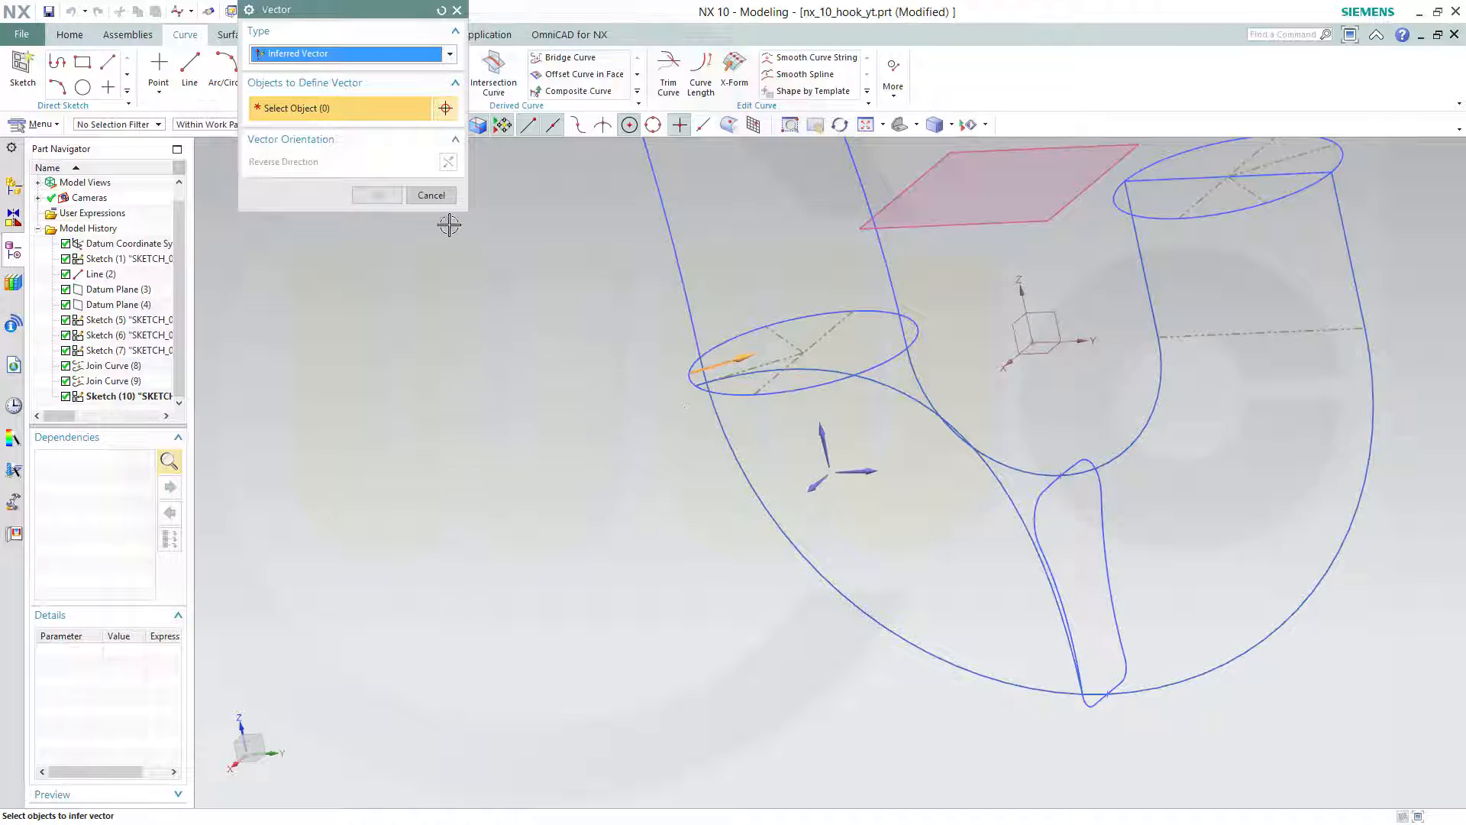
click(431, 196)
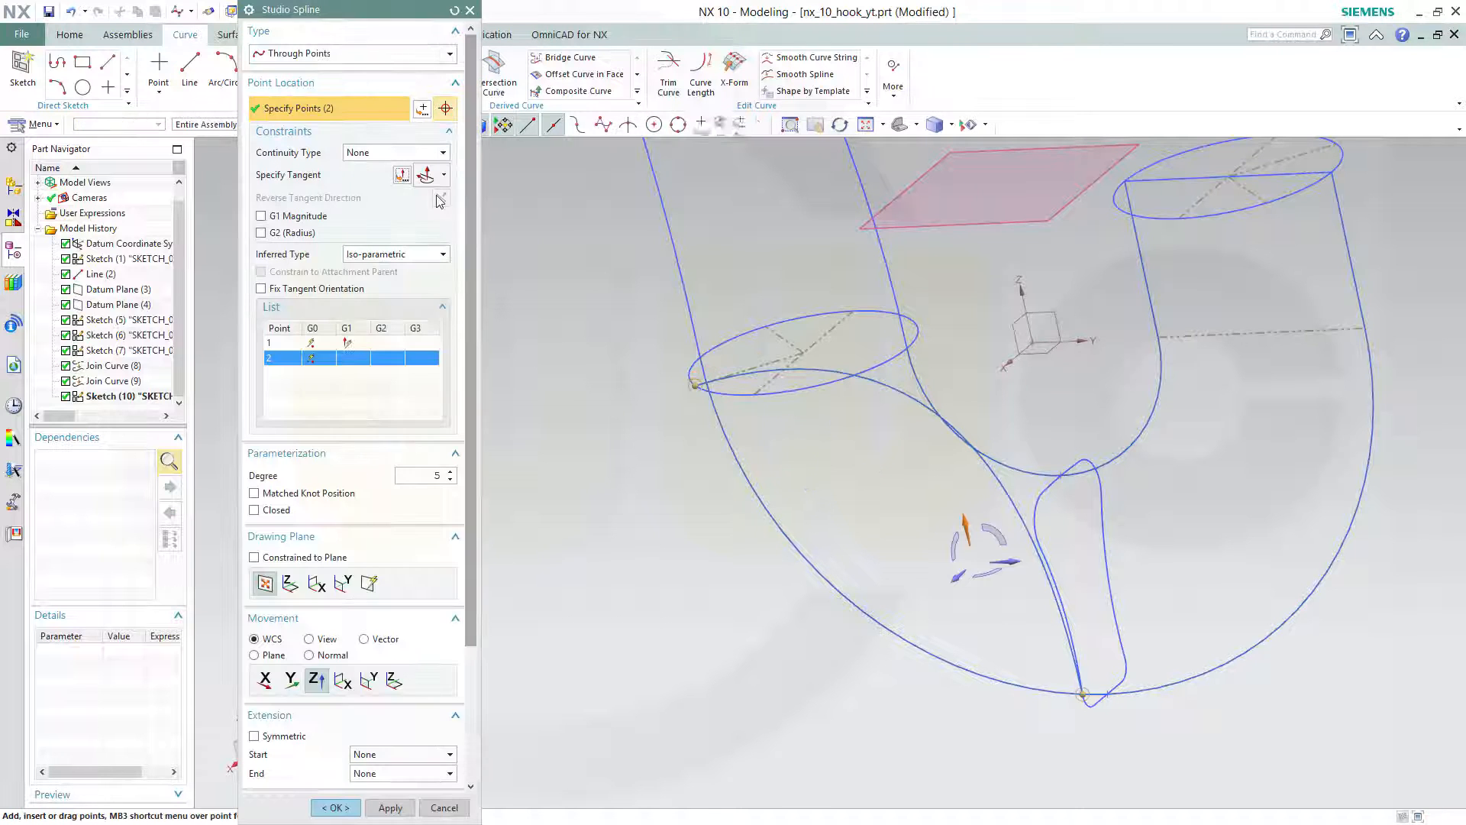
click(331, 344)
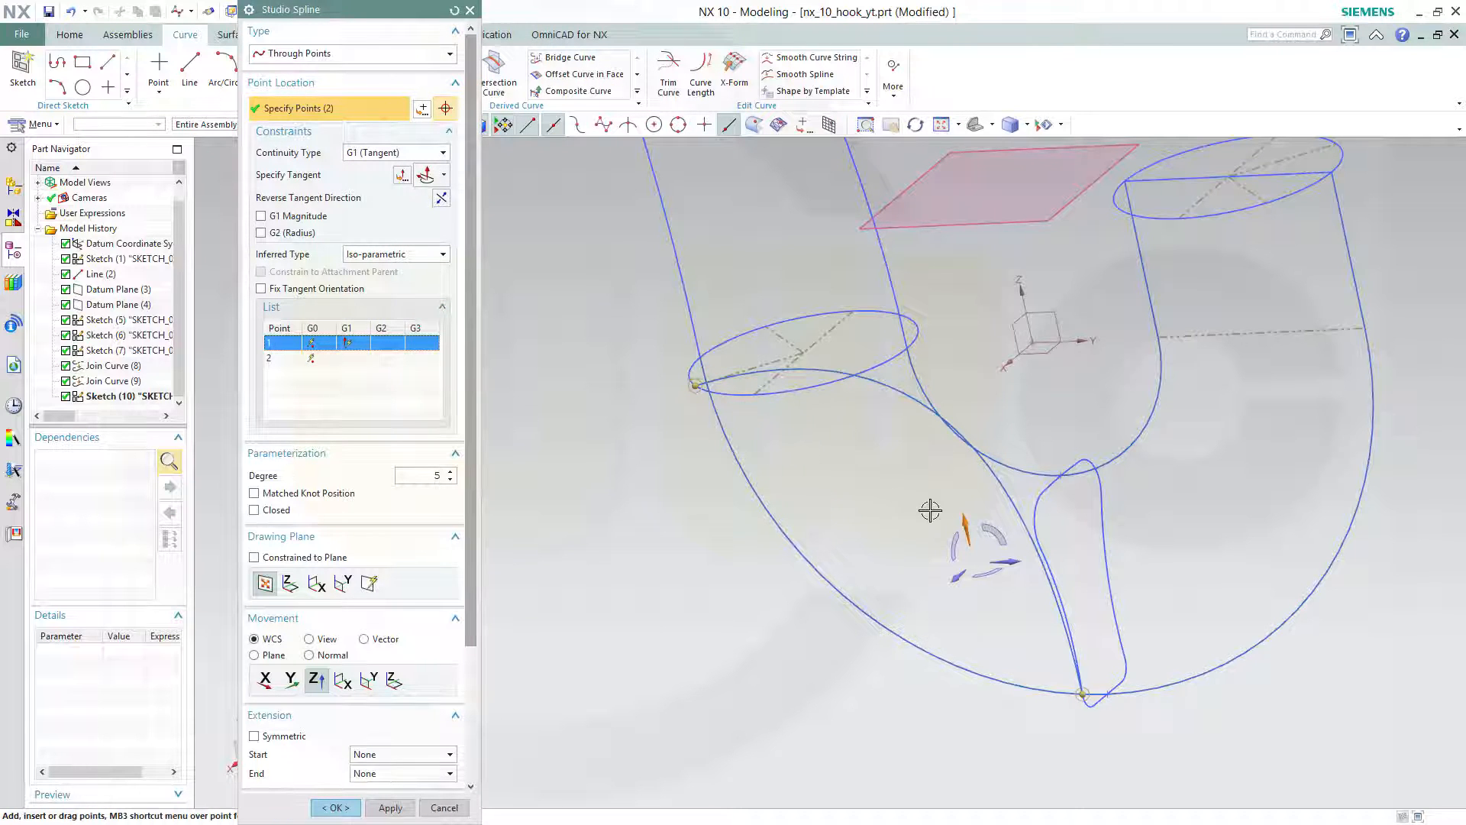
click(401, 175)
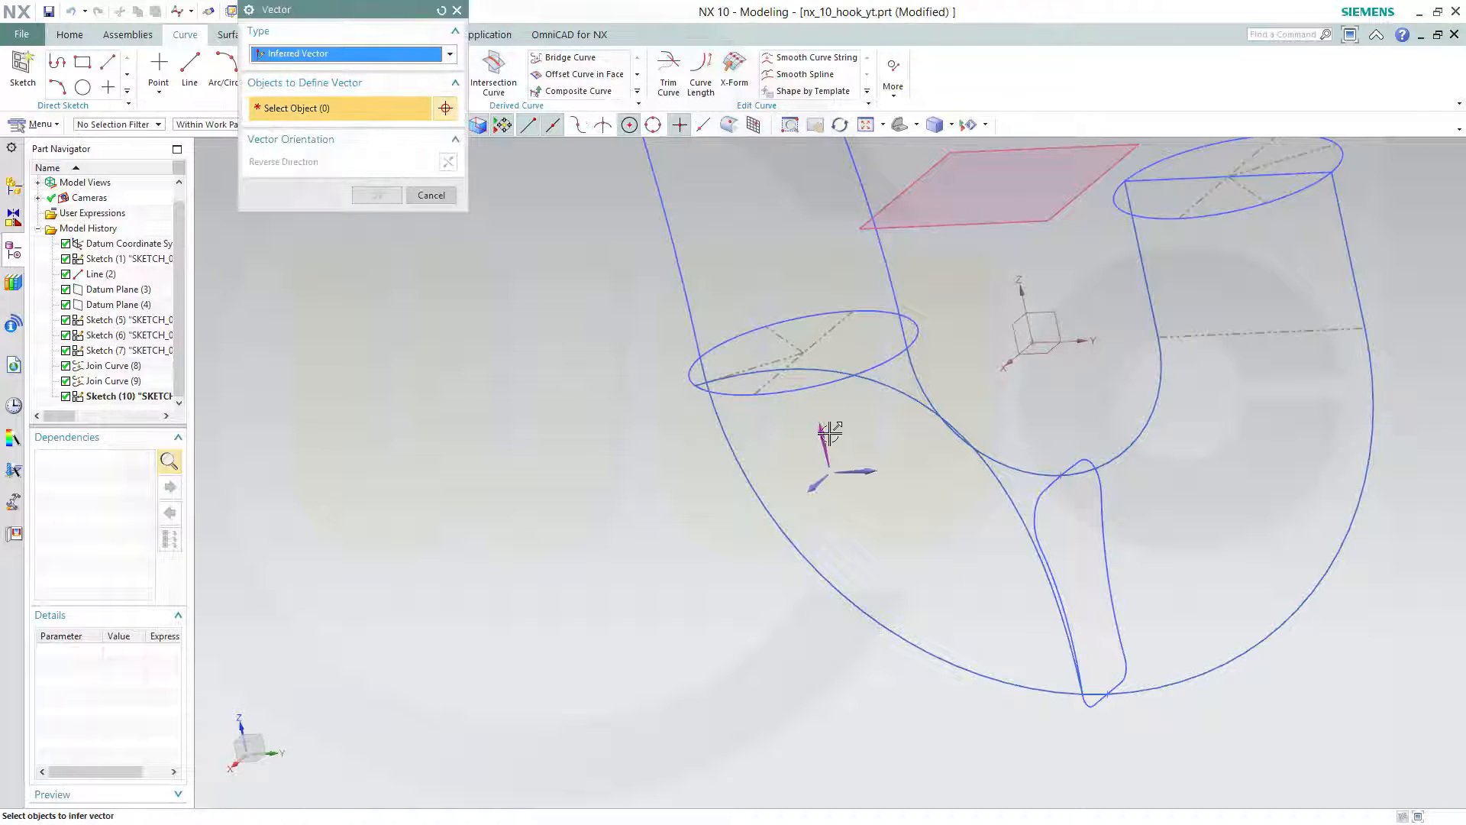
click(1018, 288)
click(398, 195)
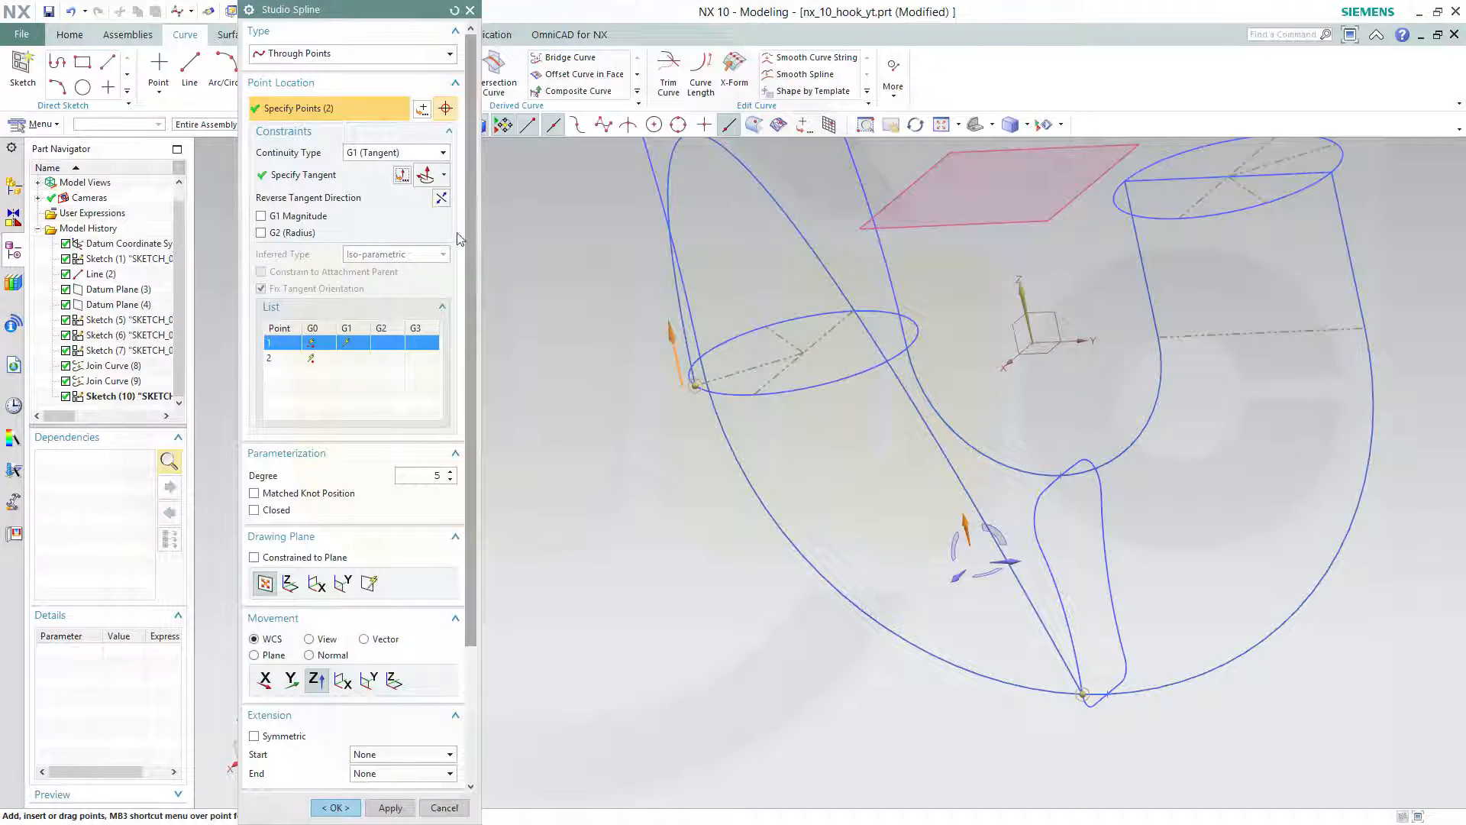
click(443, 199)
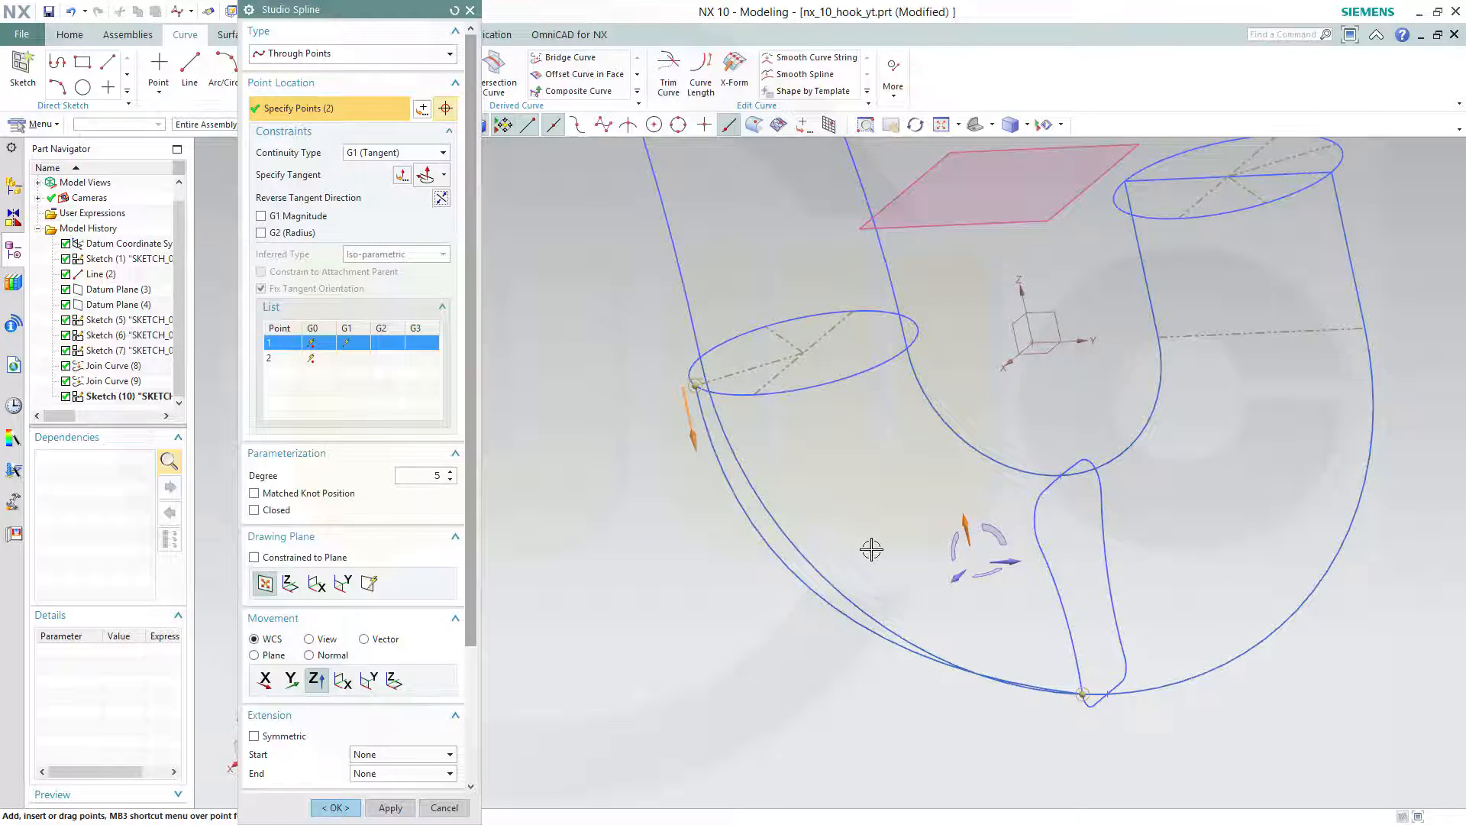
Add a third spline point at the front end of the reference line in the short arm's circle.
middle_drag(871, 550, 859, 522)
click(294, 380)
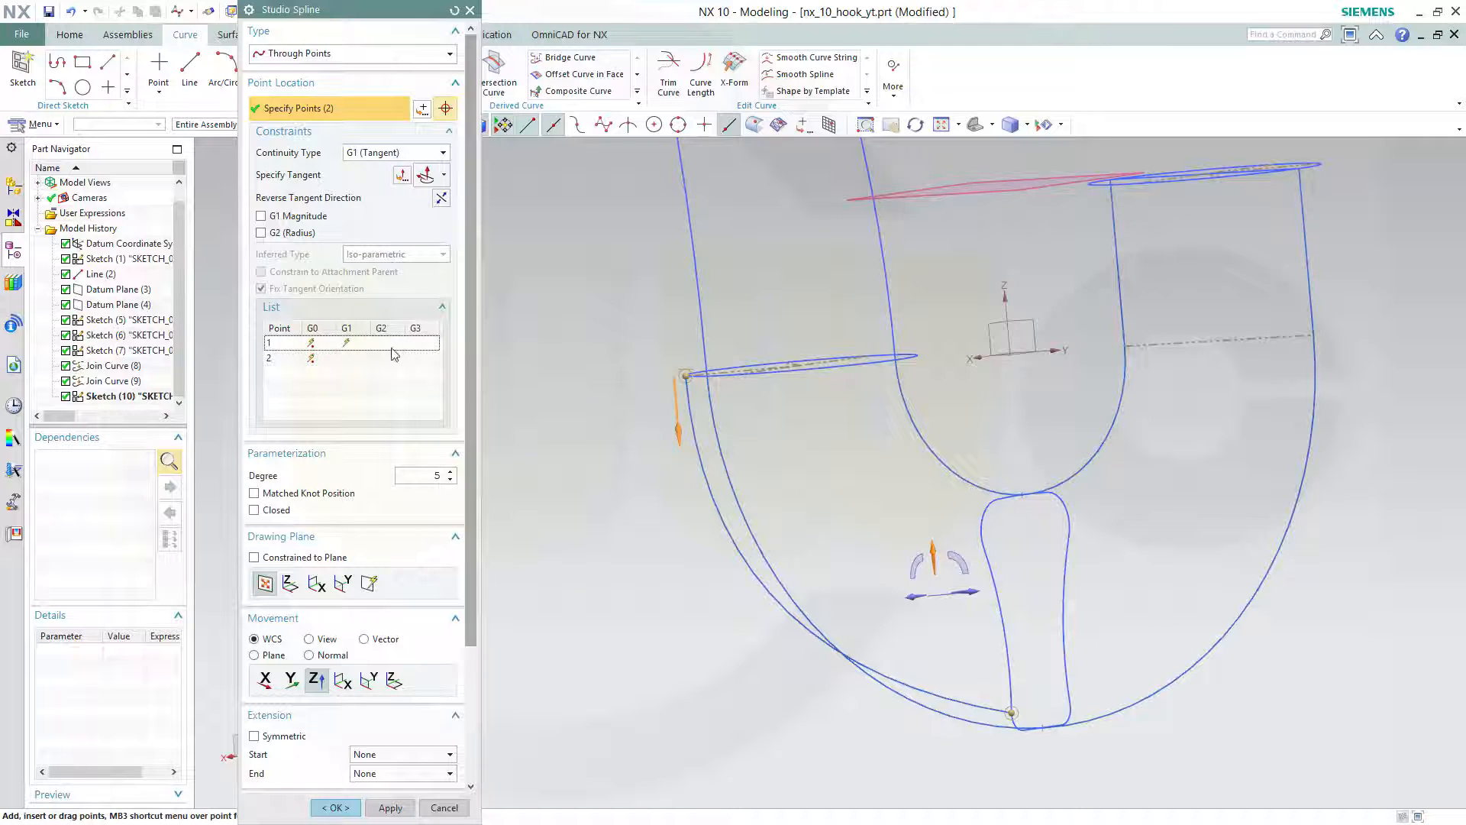
click(294, 358)
mouse_move(1171, 228)
middle_down()
mouse_move(1227, 262)
mouse_move(1238, 230)
mouse_move(1273, 318)
mouse_move(1283, 302)
mouse_move(1249, 285)
mouse_move(1276, 344)
middle_up()
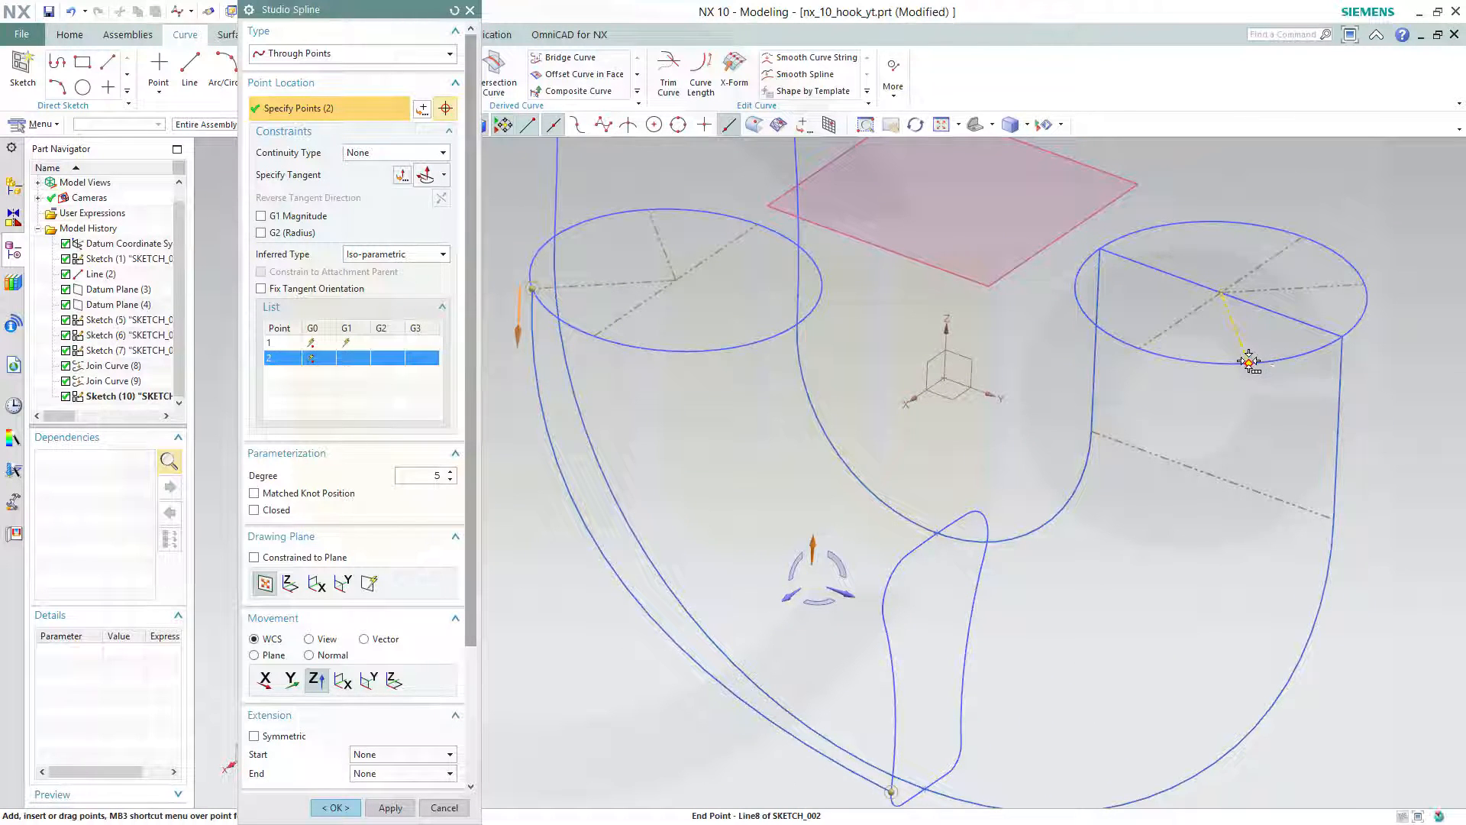
click(1249, 360)
click(1319, 374)
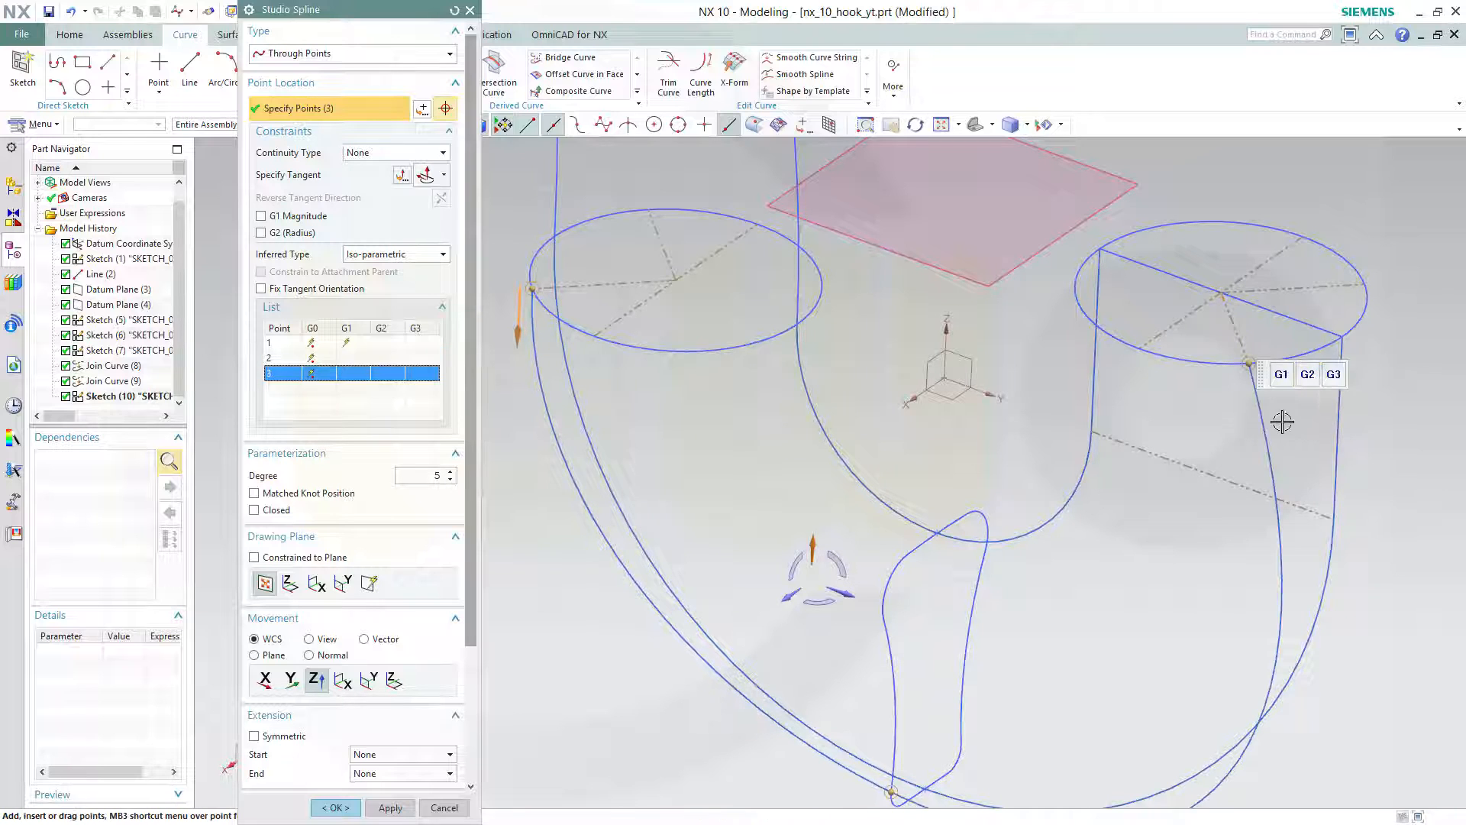
Align the tangent at the spline's third point with the datum Z axis, pointing upward.
click(400, 176)
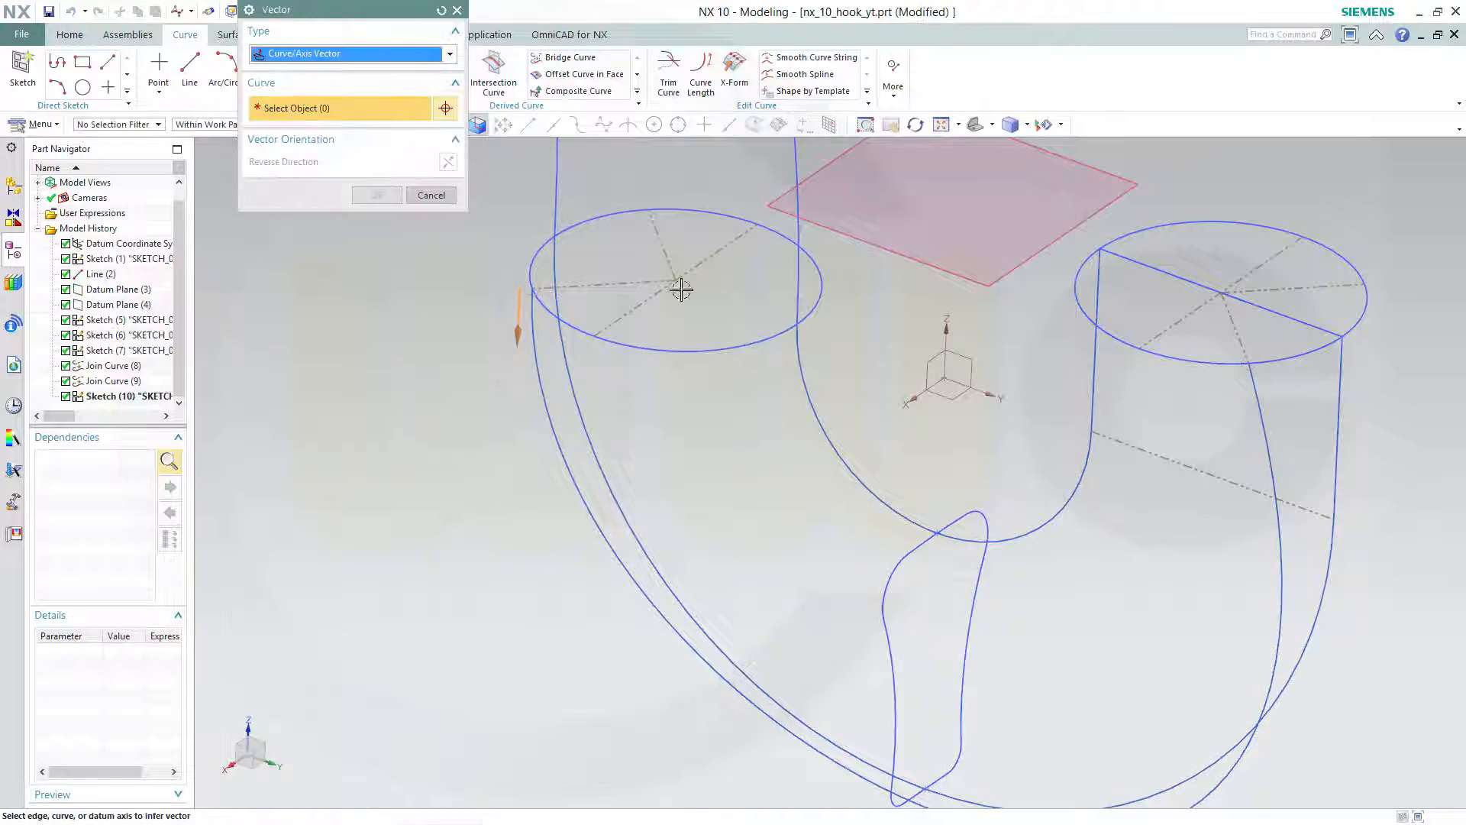
click(948, 329)
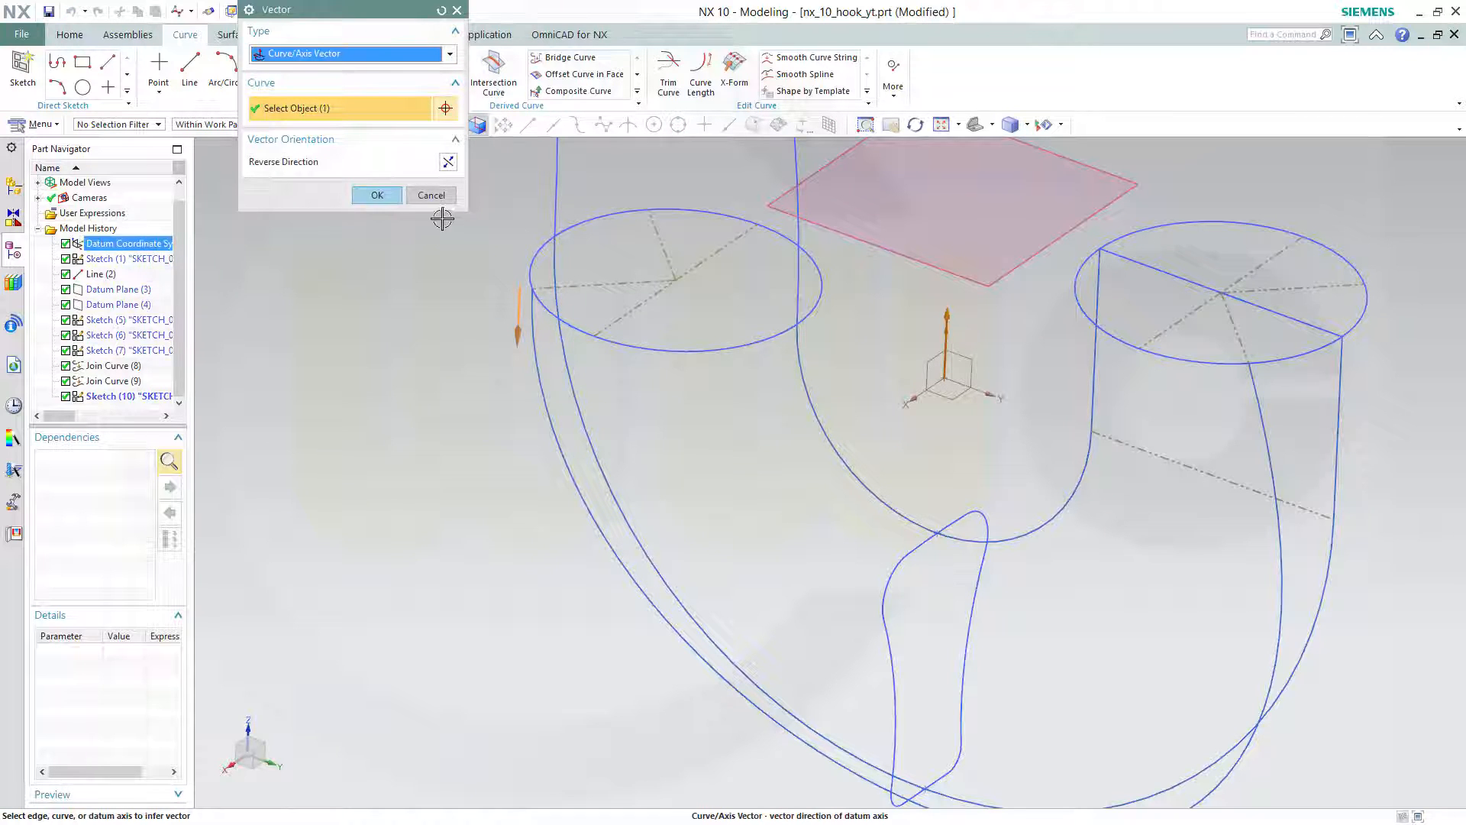
click(378, 194)
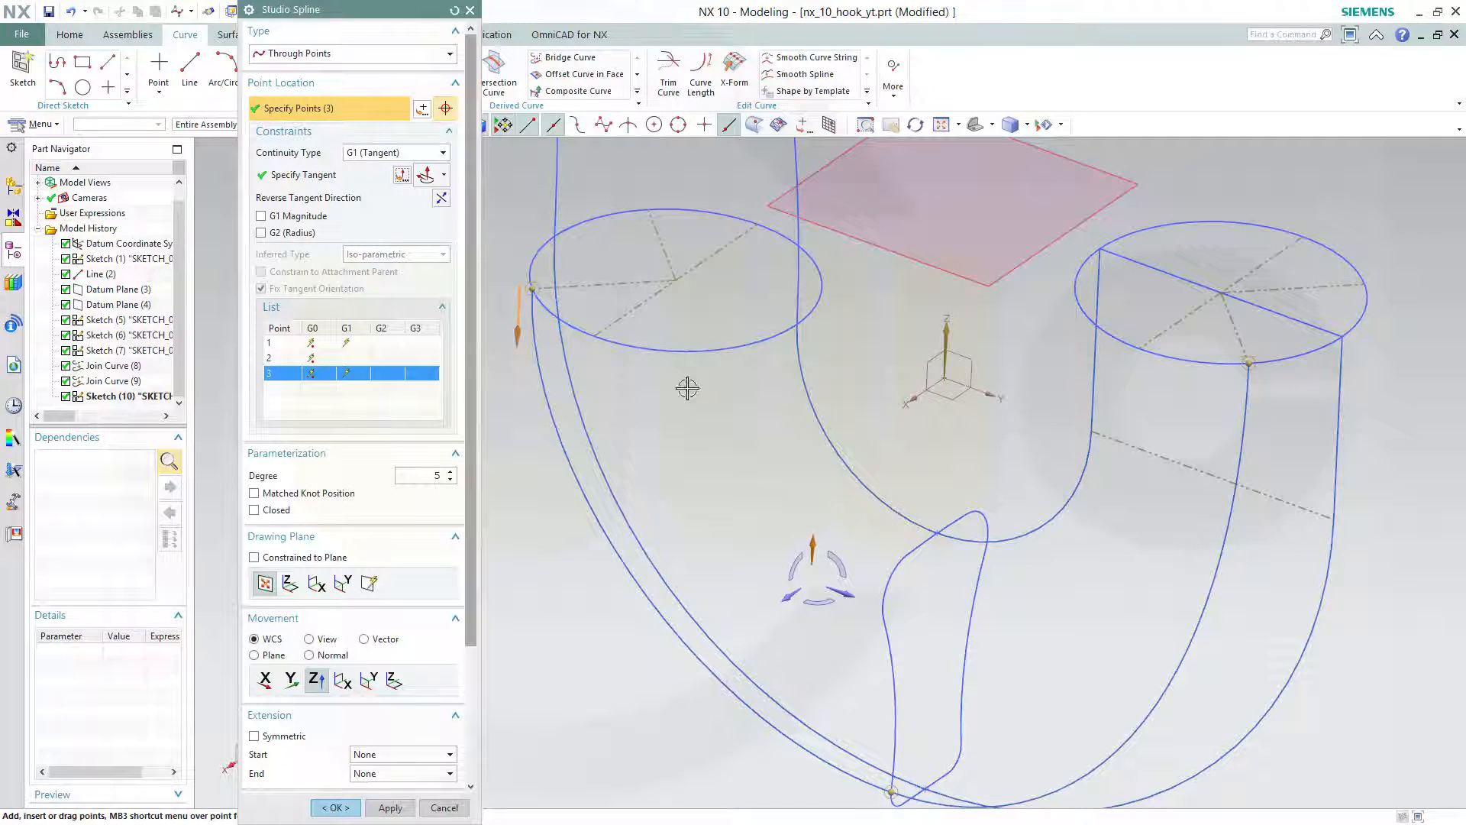
Apply the current side spline and begin another at the start point of reference line Line12 in the long arm's circle.
middle_drag(748, 499, 526, 550)
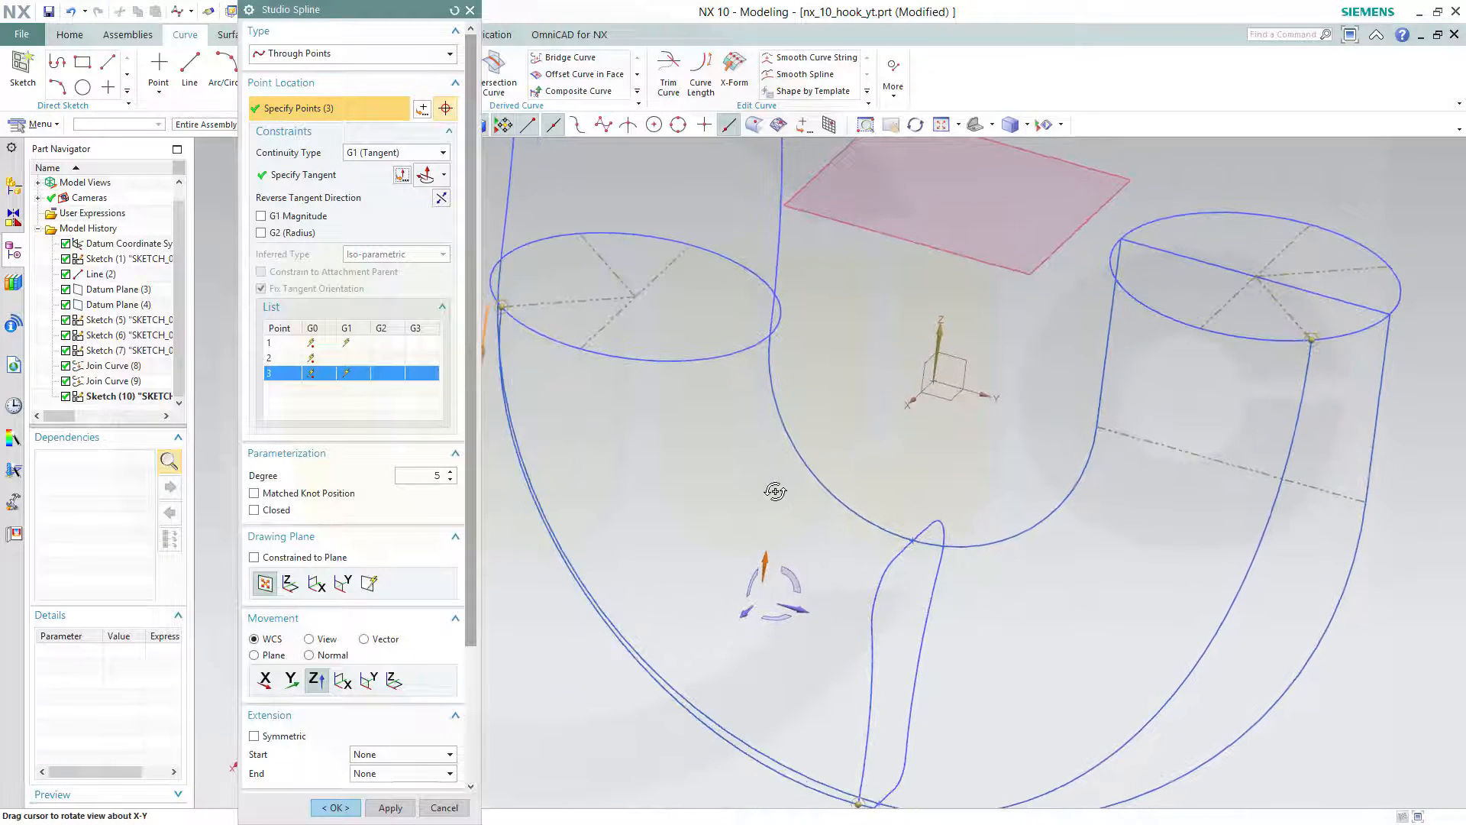
click(390, 808)
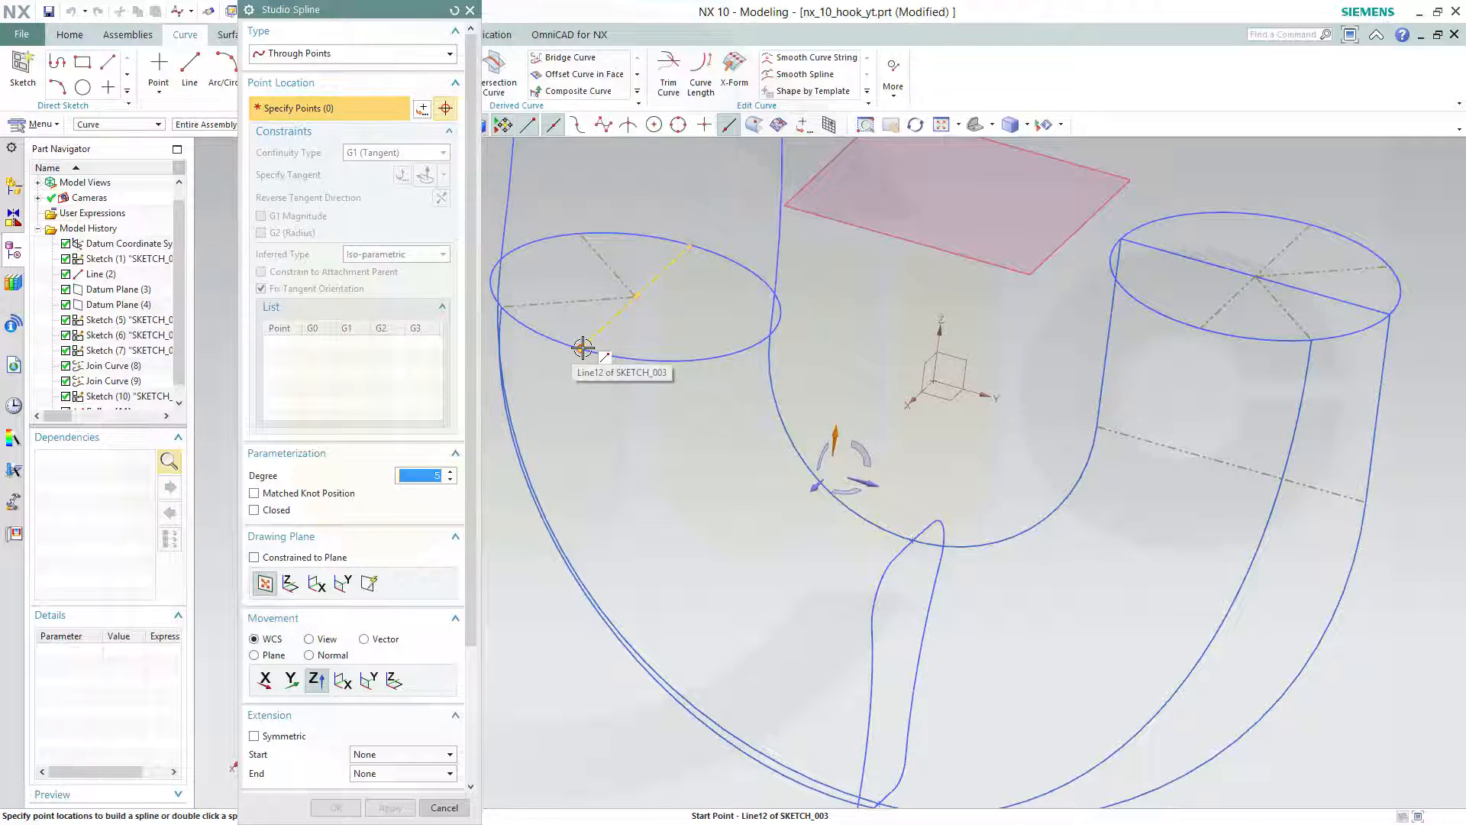
click(583, 348)
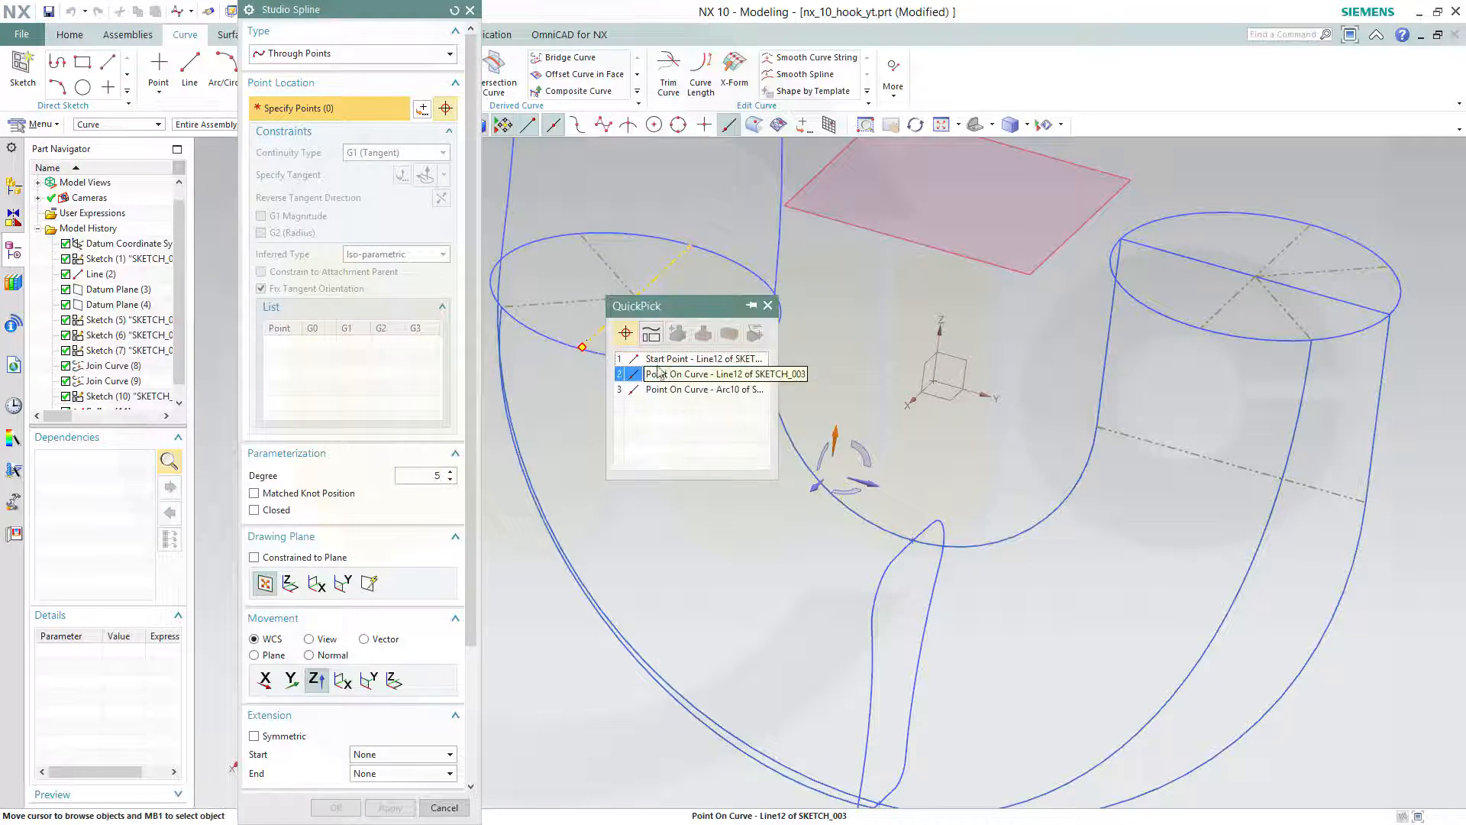
click(661, 361)
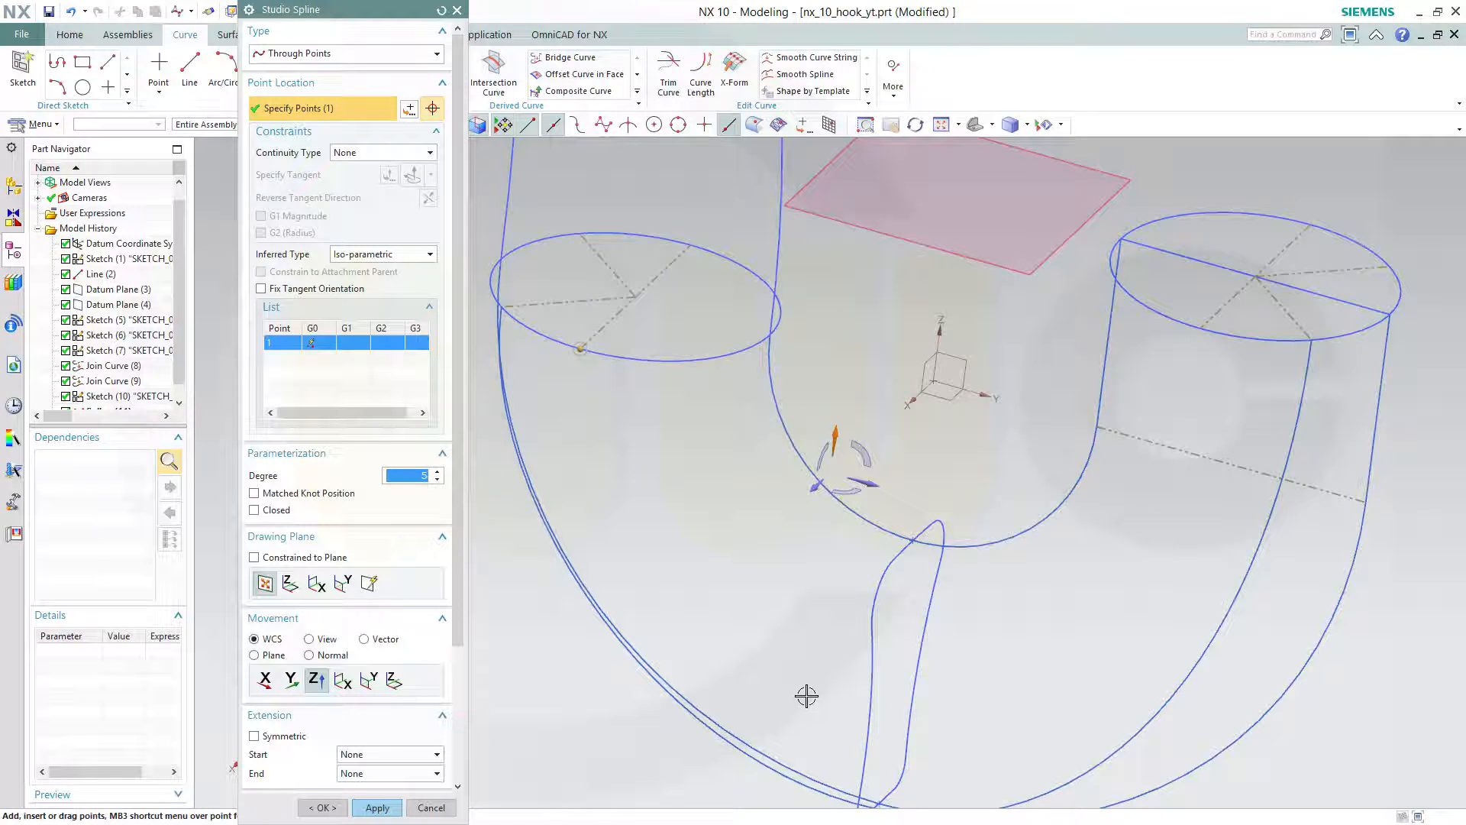
Add the spline's second point at the start point of Arc19, the upper end of the profile's long side arc.
middle_drag(807, 696, 818, 627)
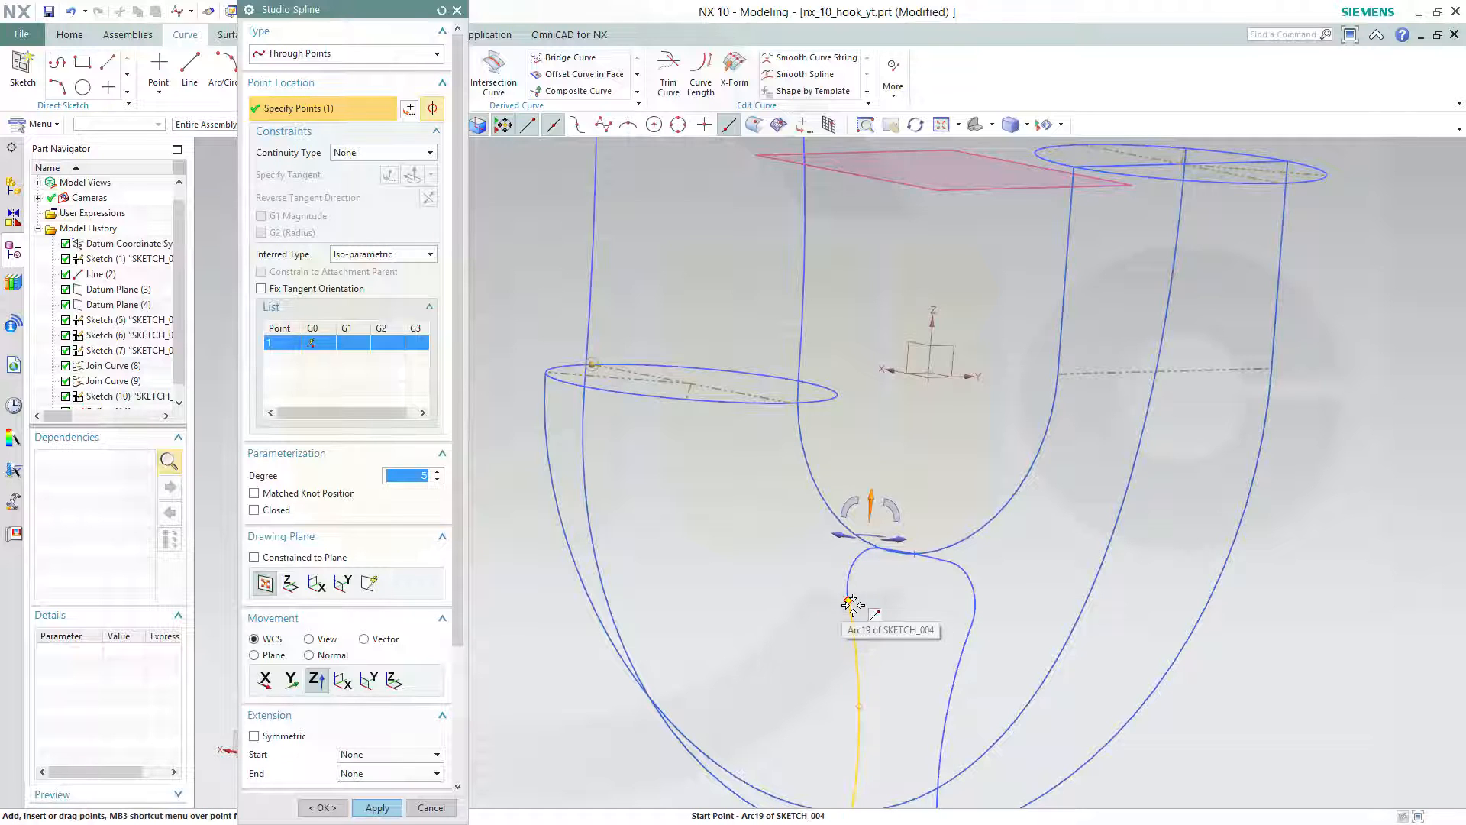
mouse_move(852, 605)
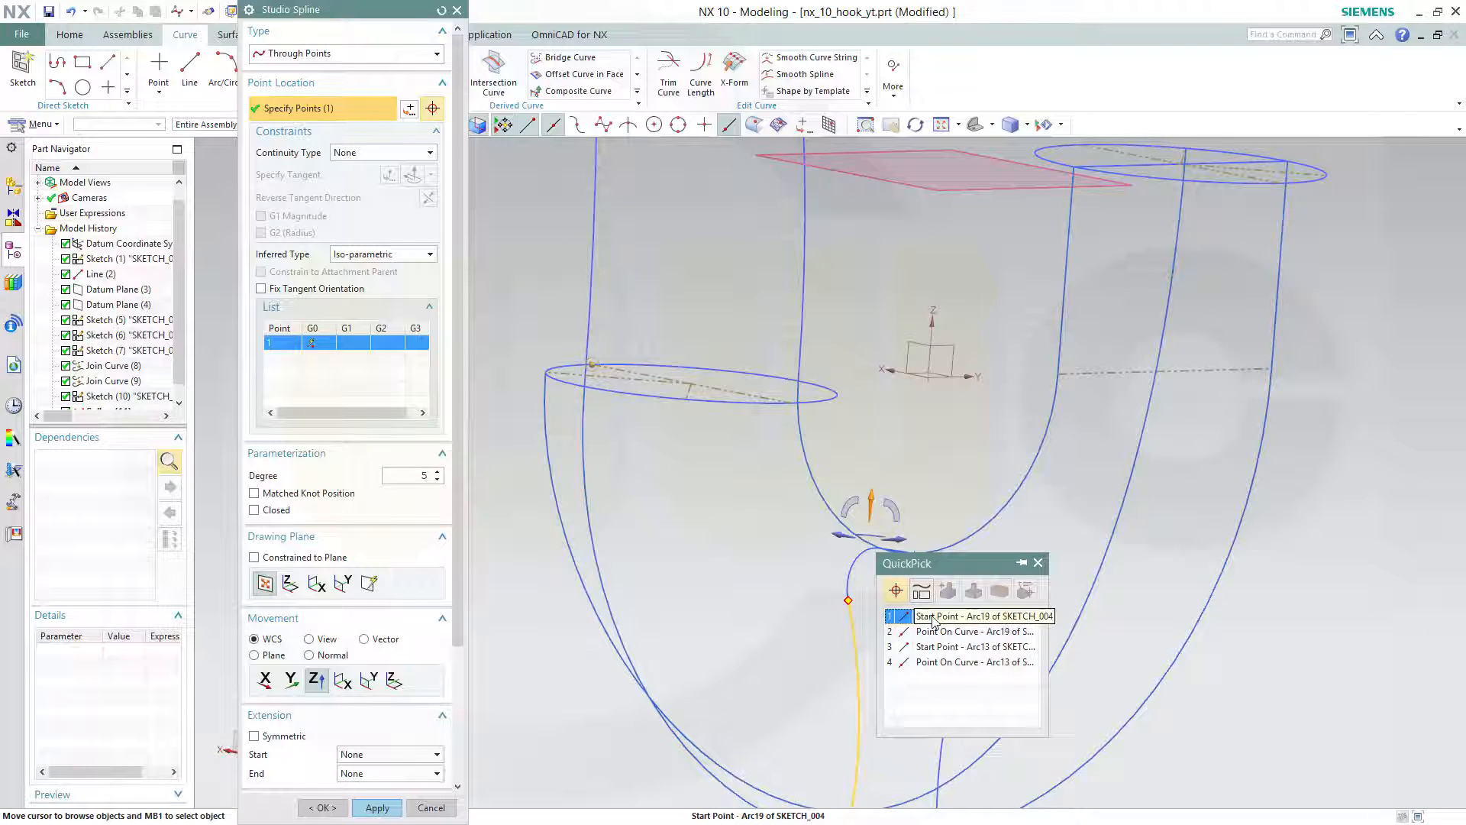
click(933, 617)
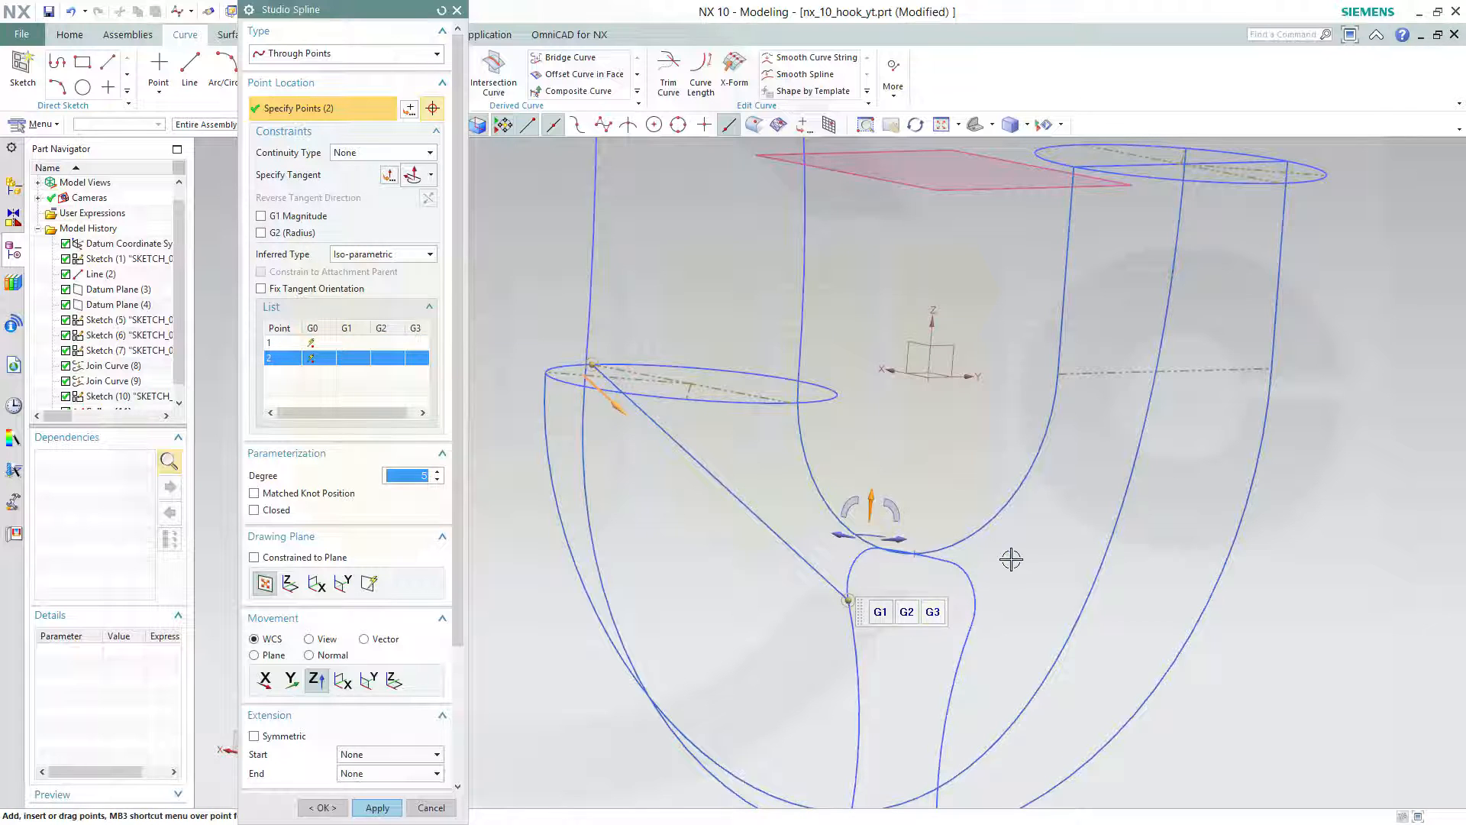
Add a third spline point at the end point of Line9 in the short arm's circle and align its tangent with the datum Z axis.
middle_drag(1011, 560, 1021, 577)
middle_drag(1025, 582, 1028, 582)
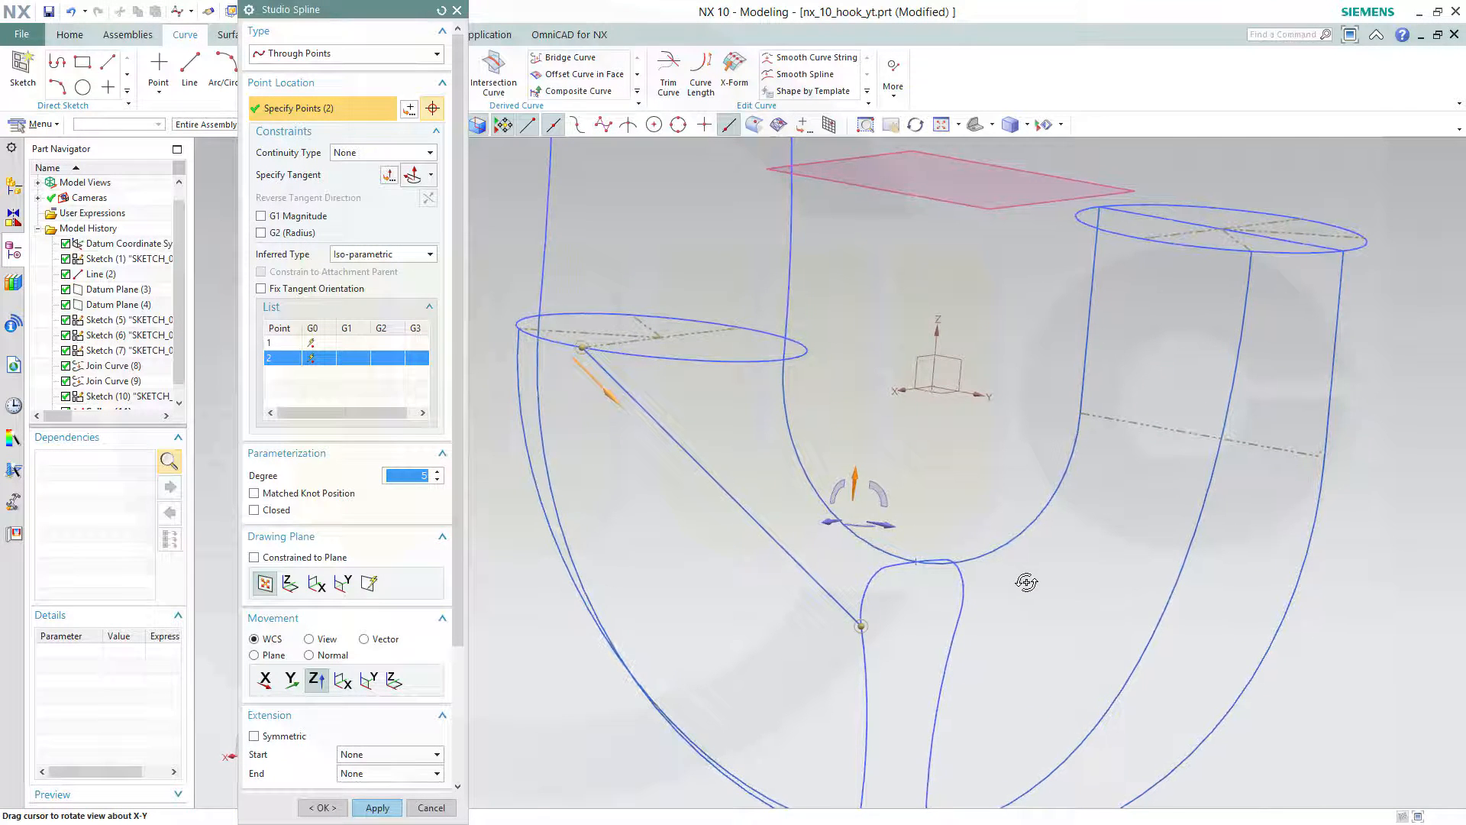
click(1146, 240)
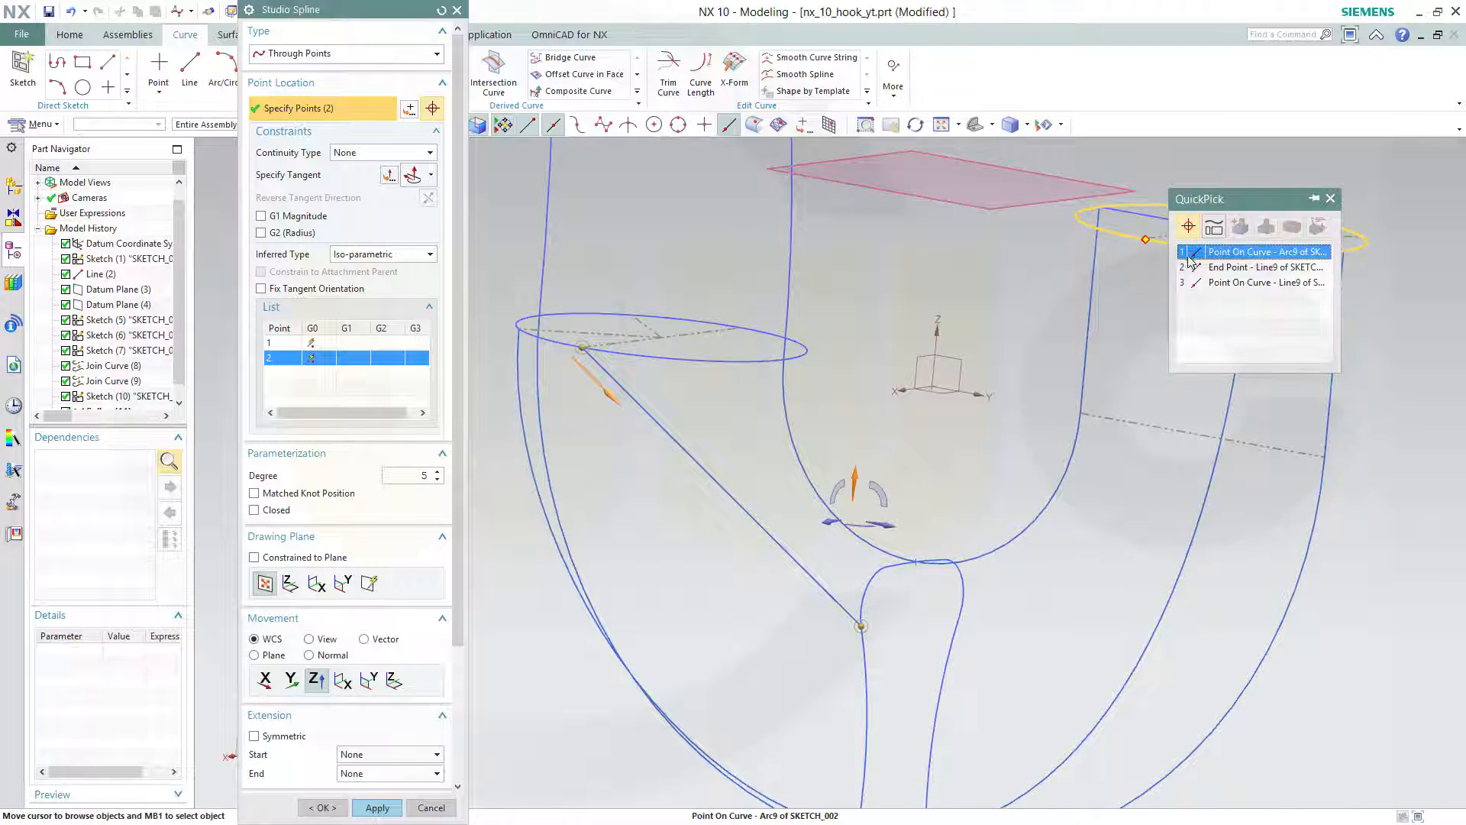
click(1213, 269)
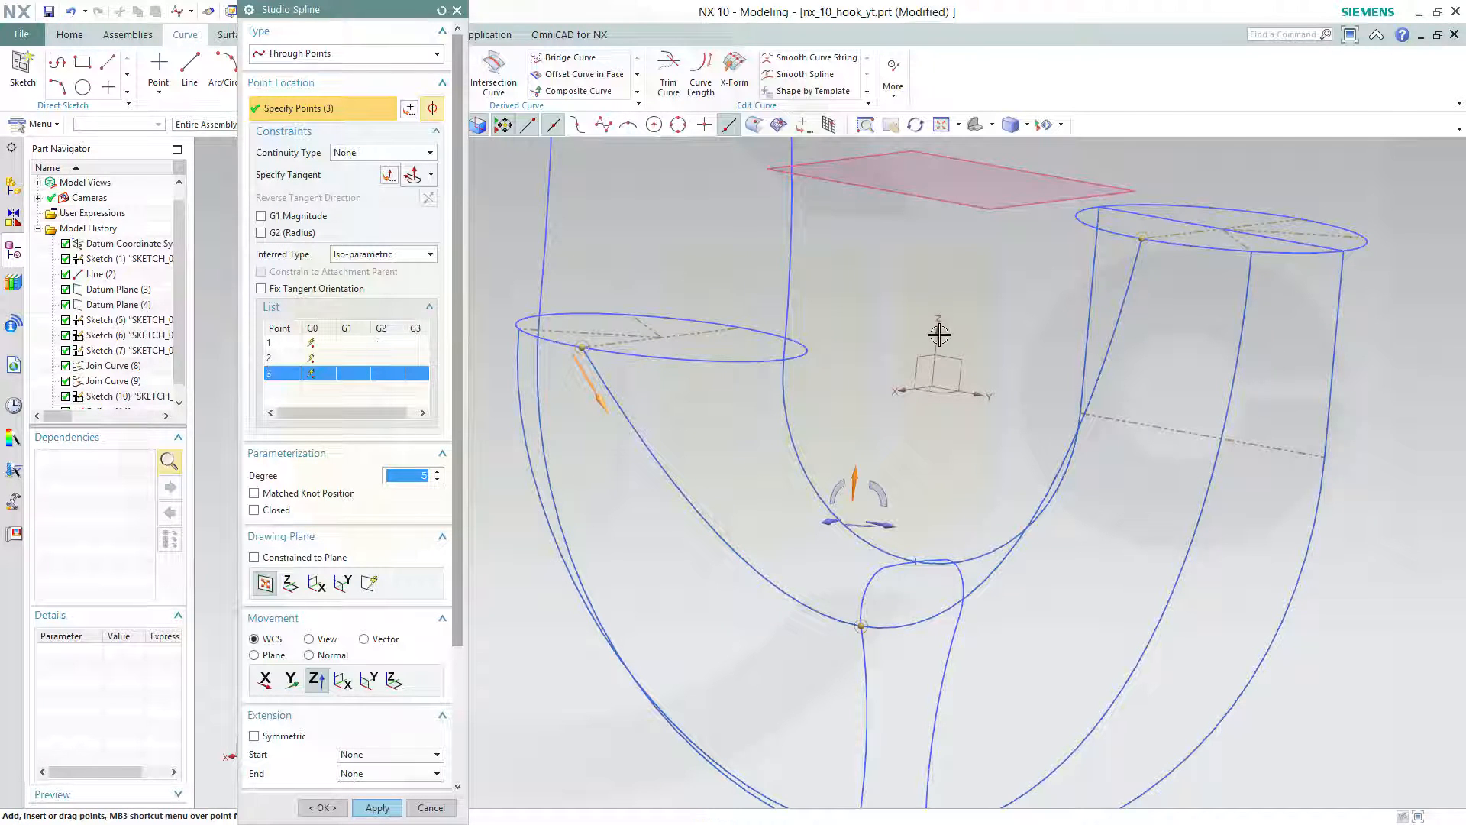
click(389, 176)
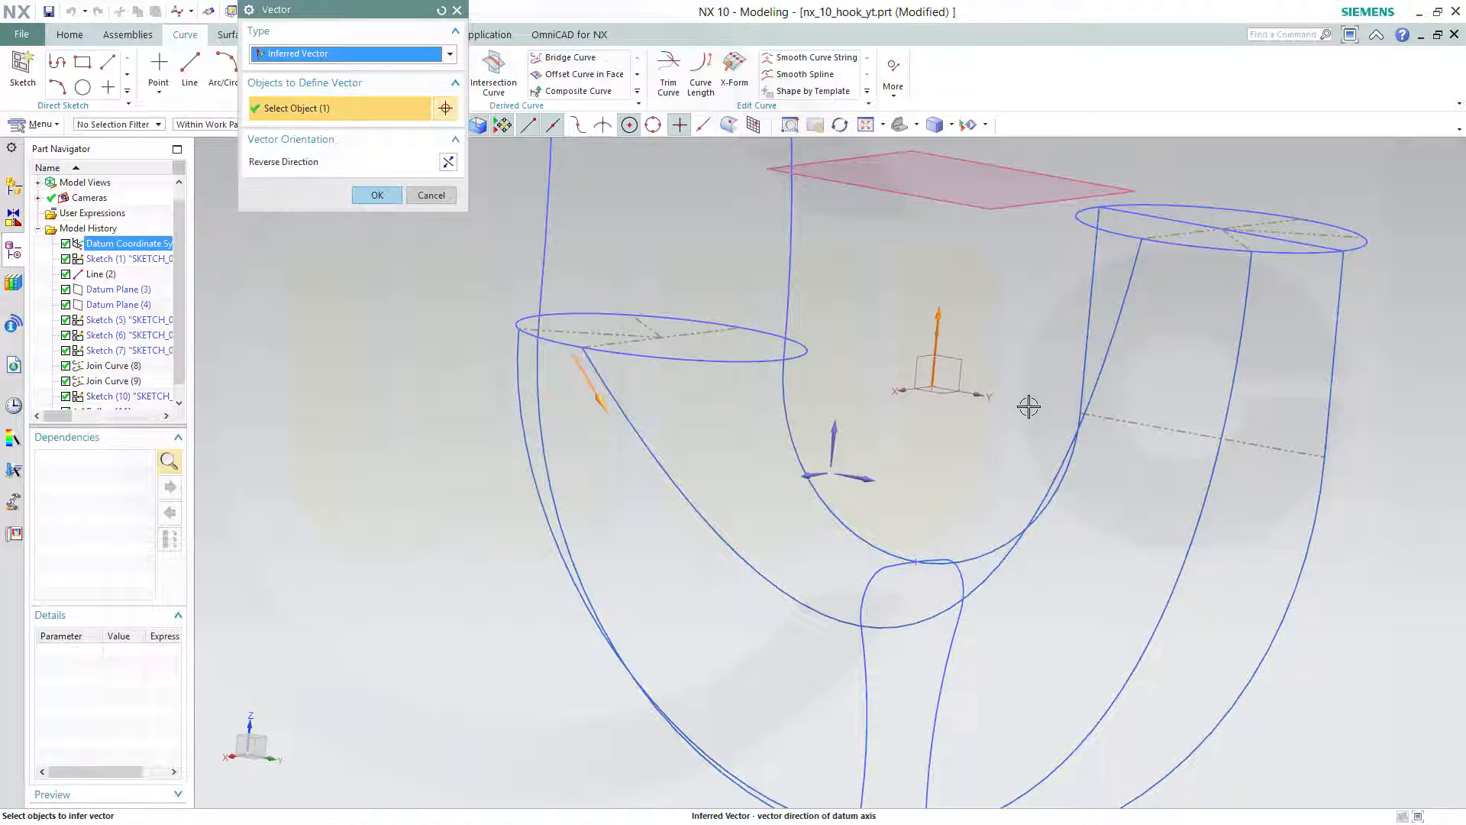
click(377, 196)
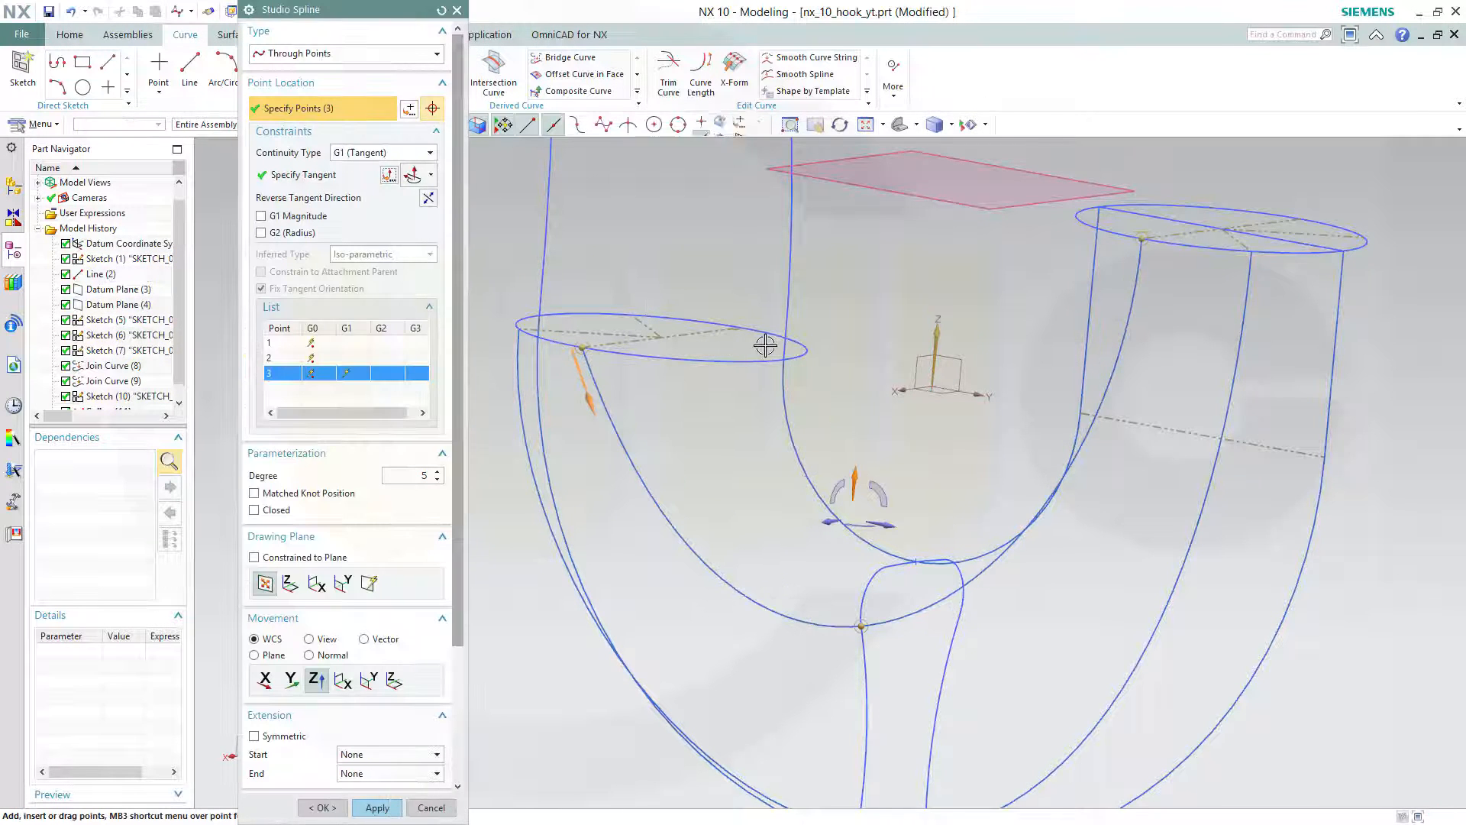
Align the first point's tangent with the datum Z axis, reverse it to point downward, and apply the spline.
click(331, 345)
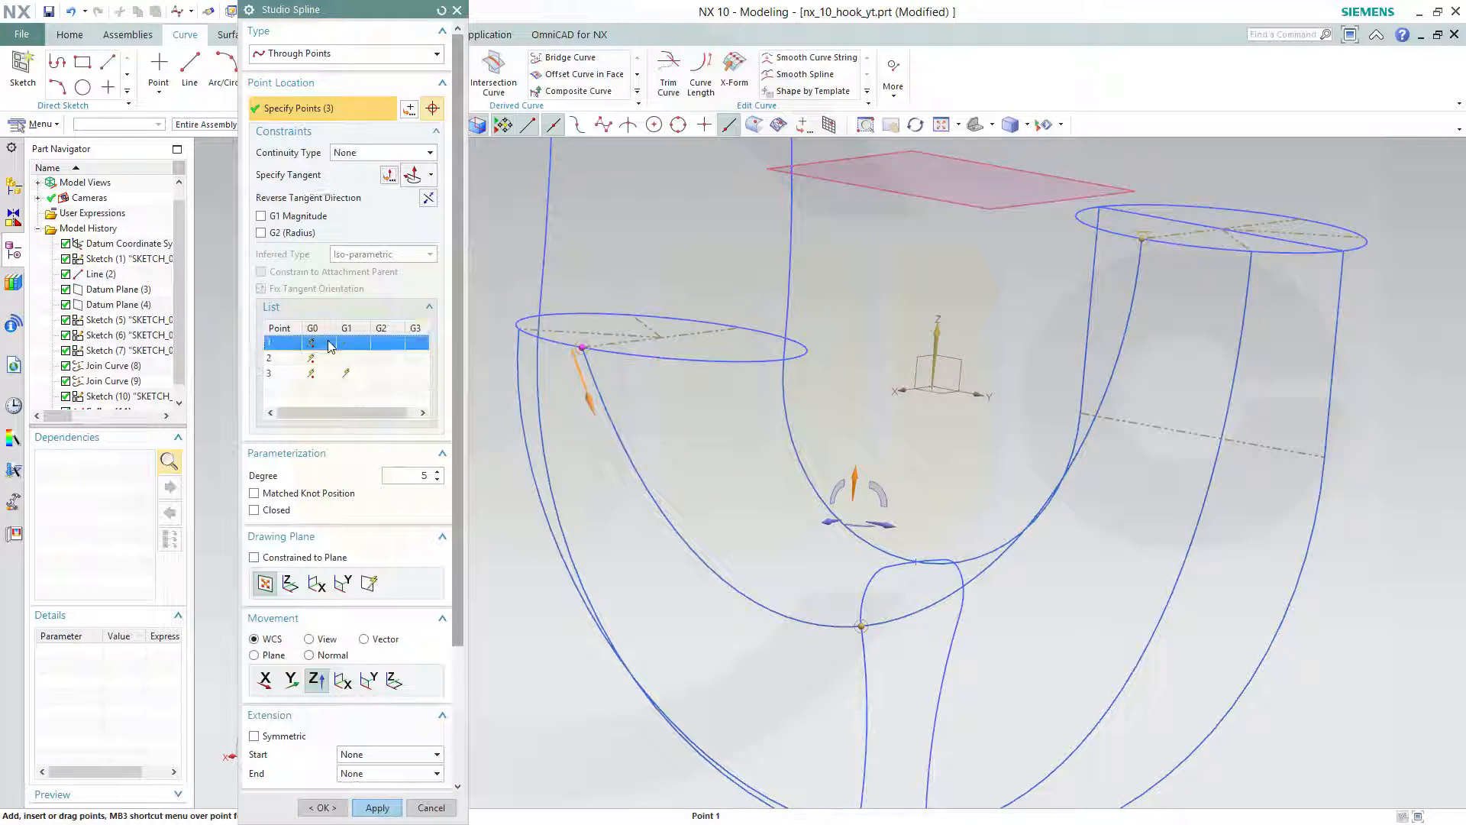
middle_drag(615, 482, 618, 494)
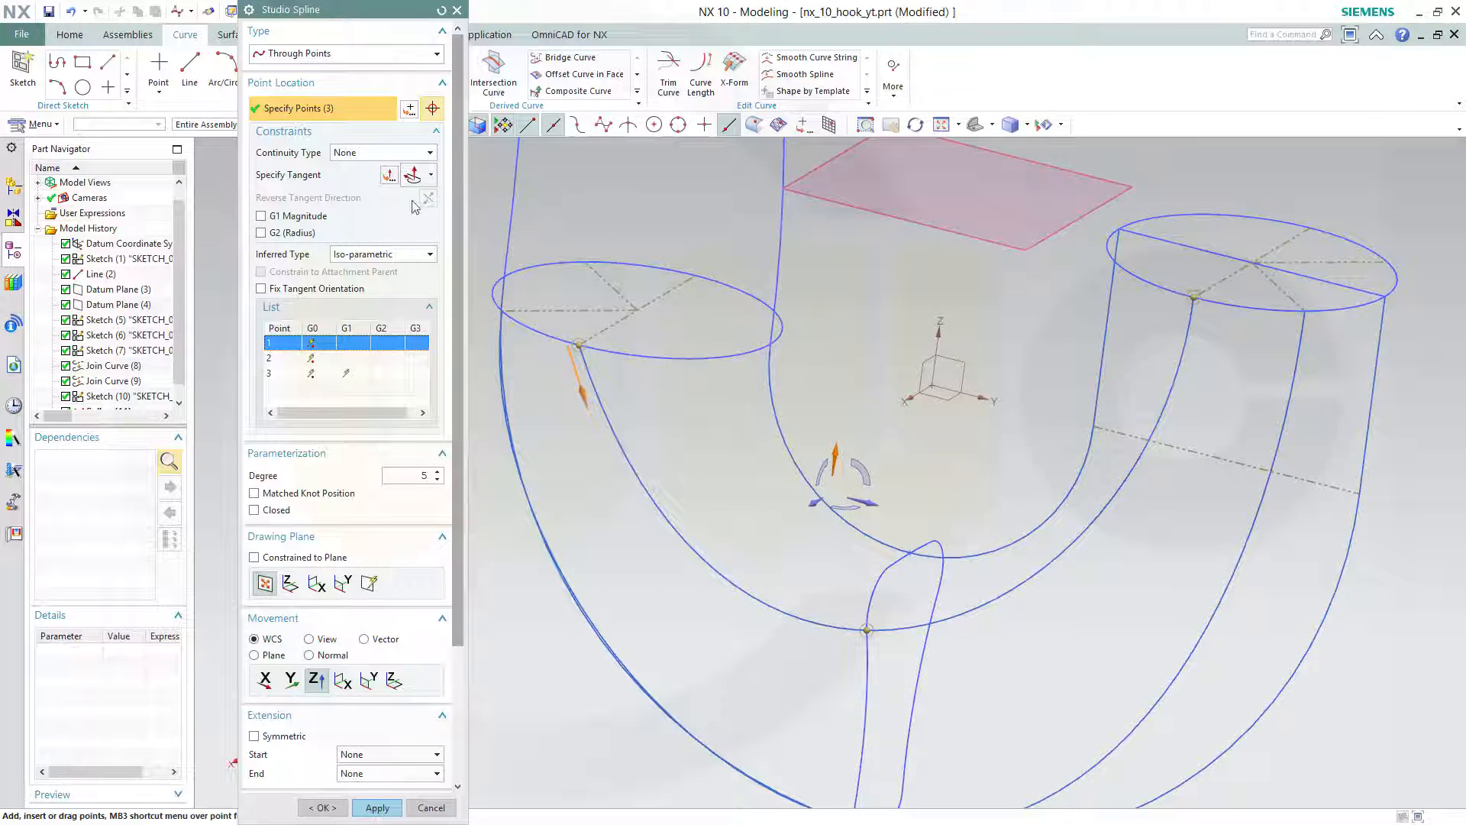
click(389, 176)
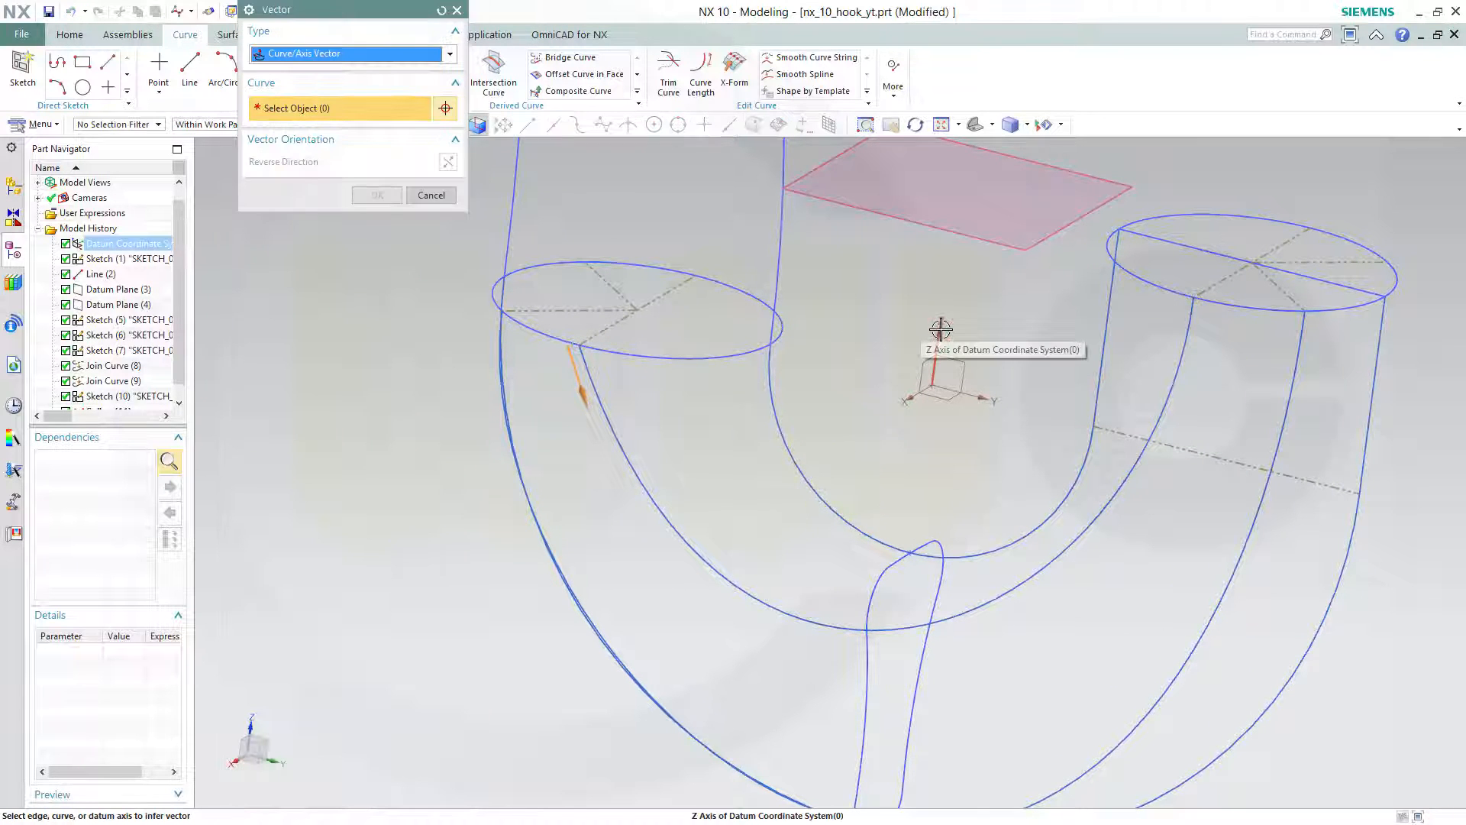
click(941, 329)
click(377, 197)
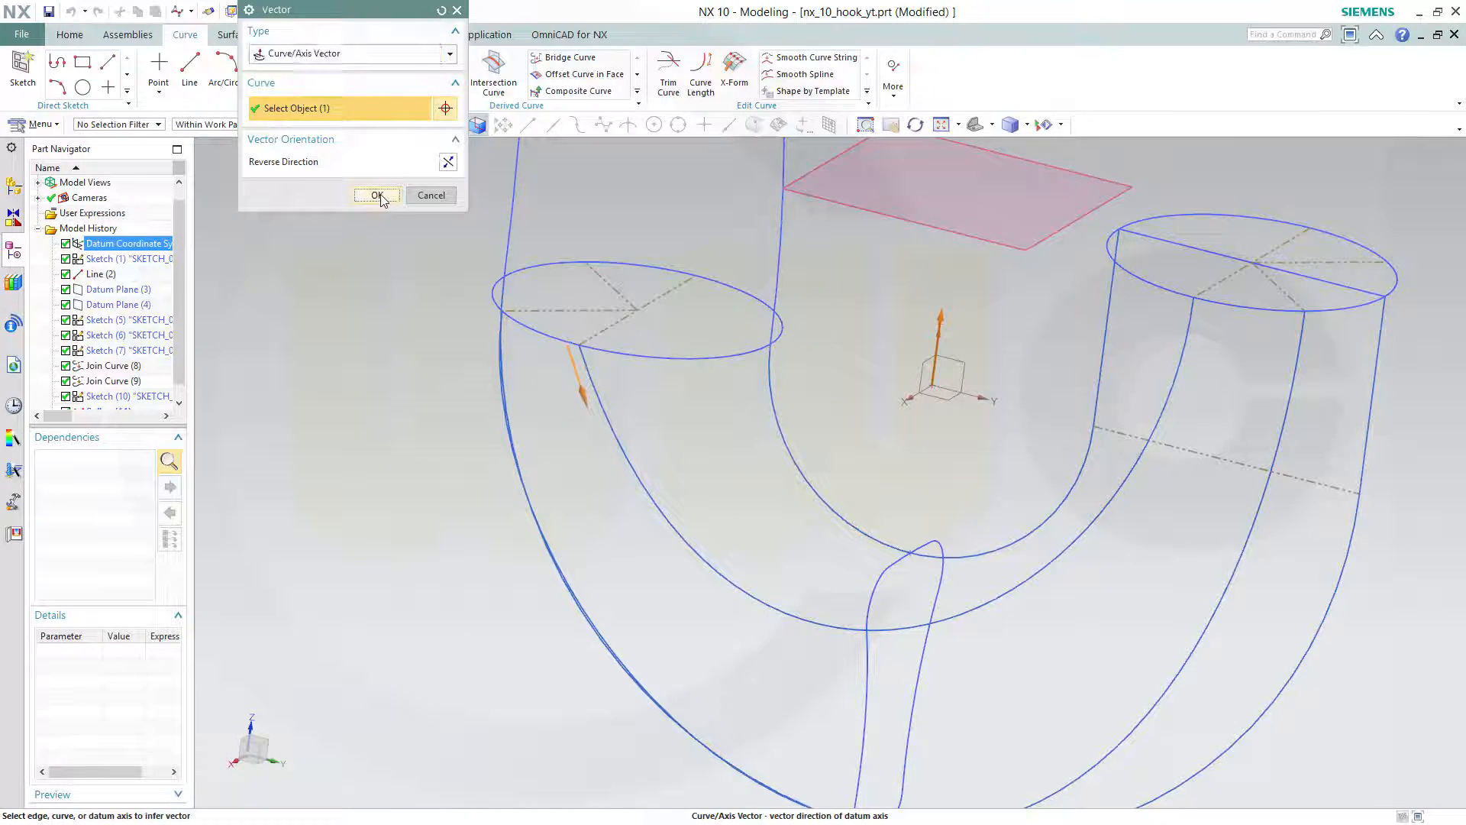
click(428, 199)
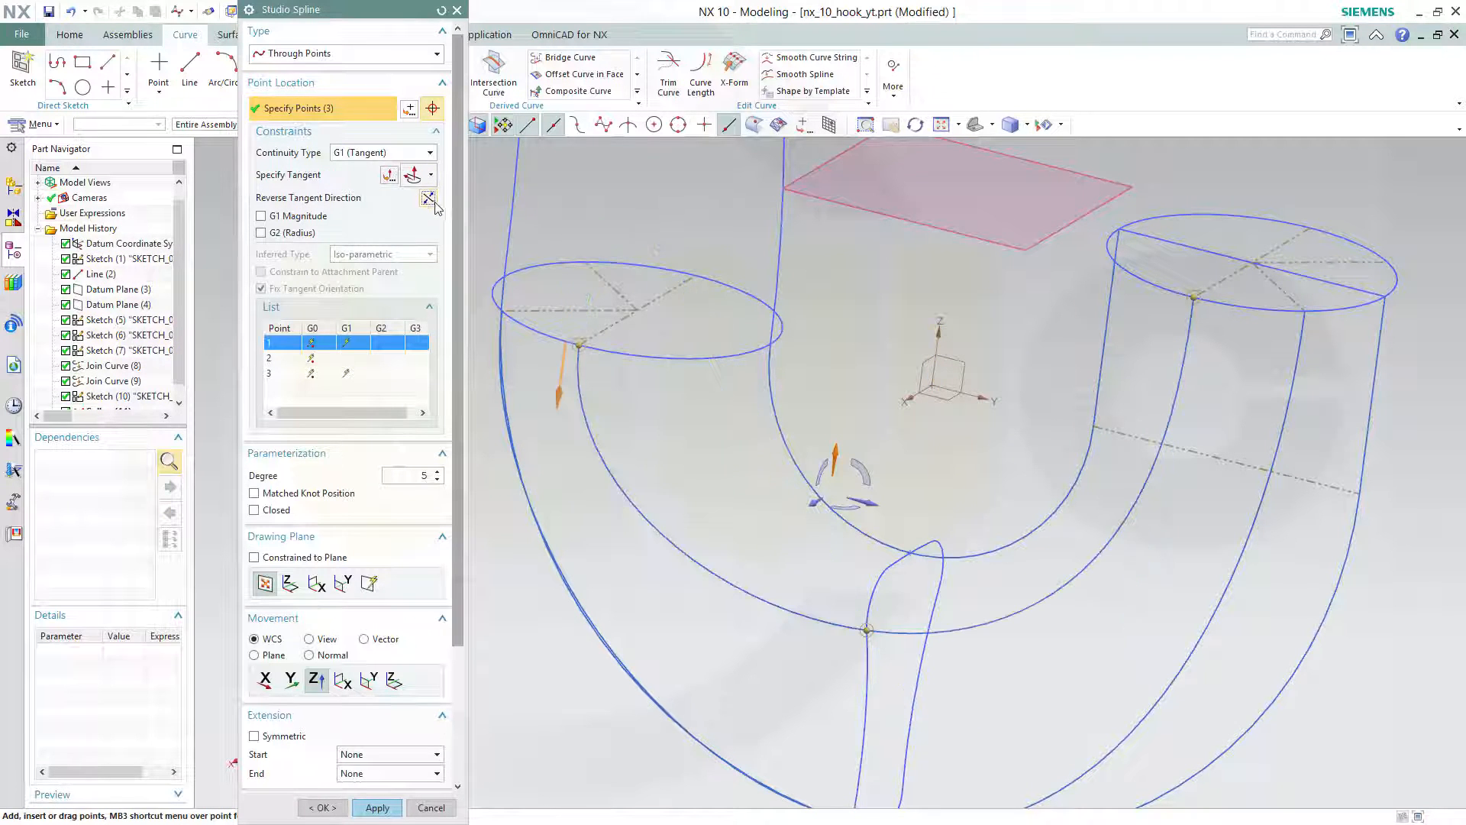
middle_drag(850, 392, 825, 396)
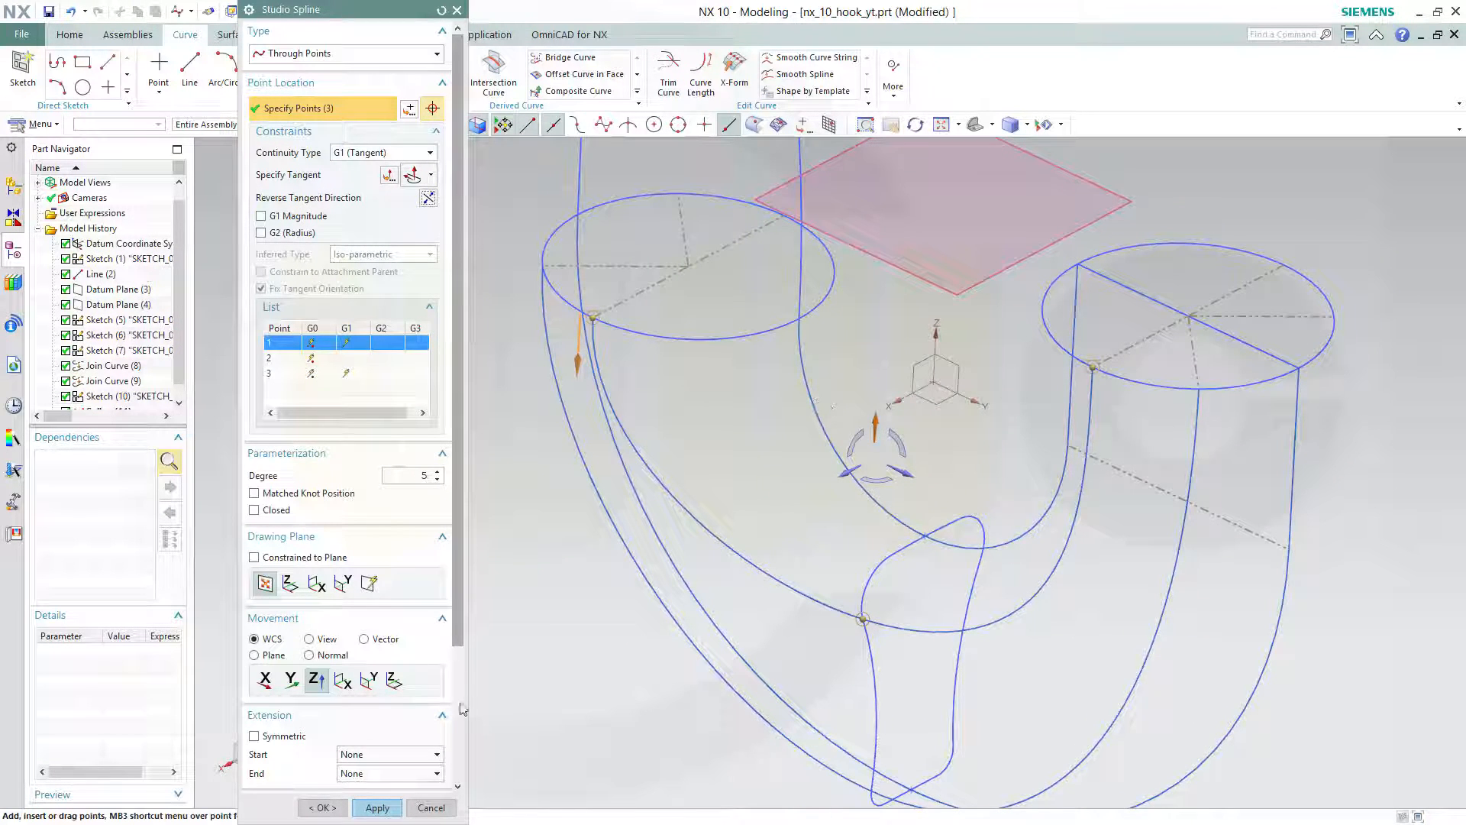
click(377, 808)
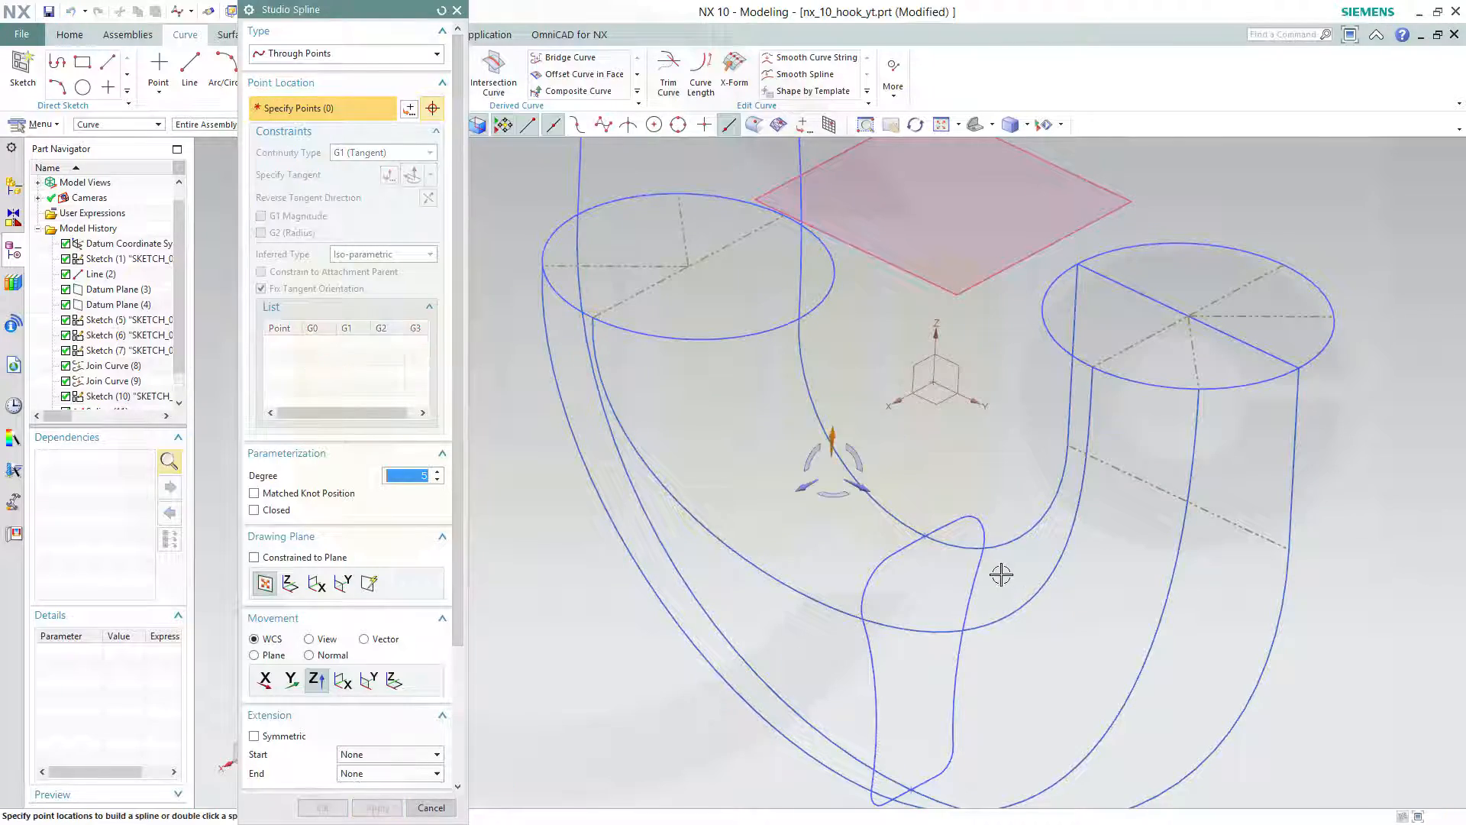
middle_drag(1001, 576, 877, 573)
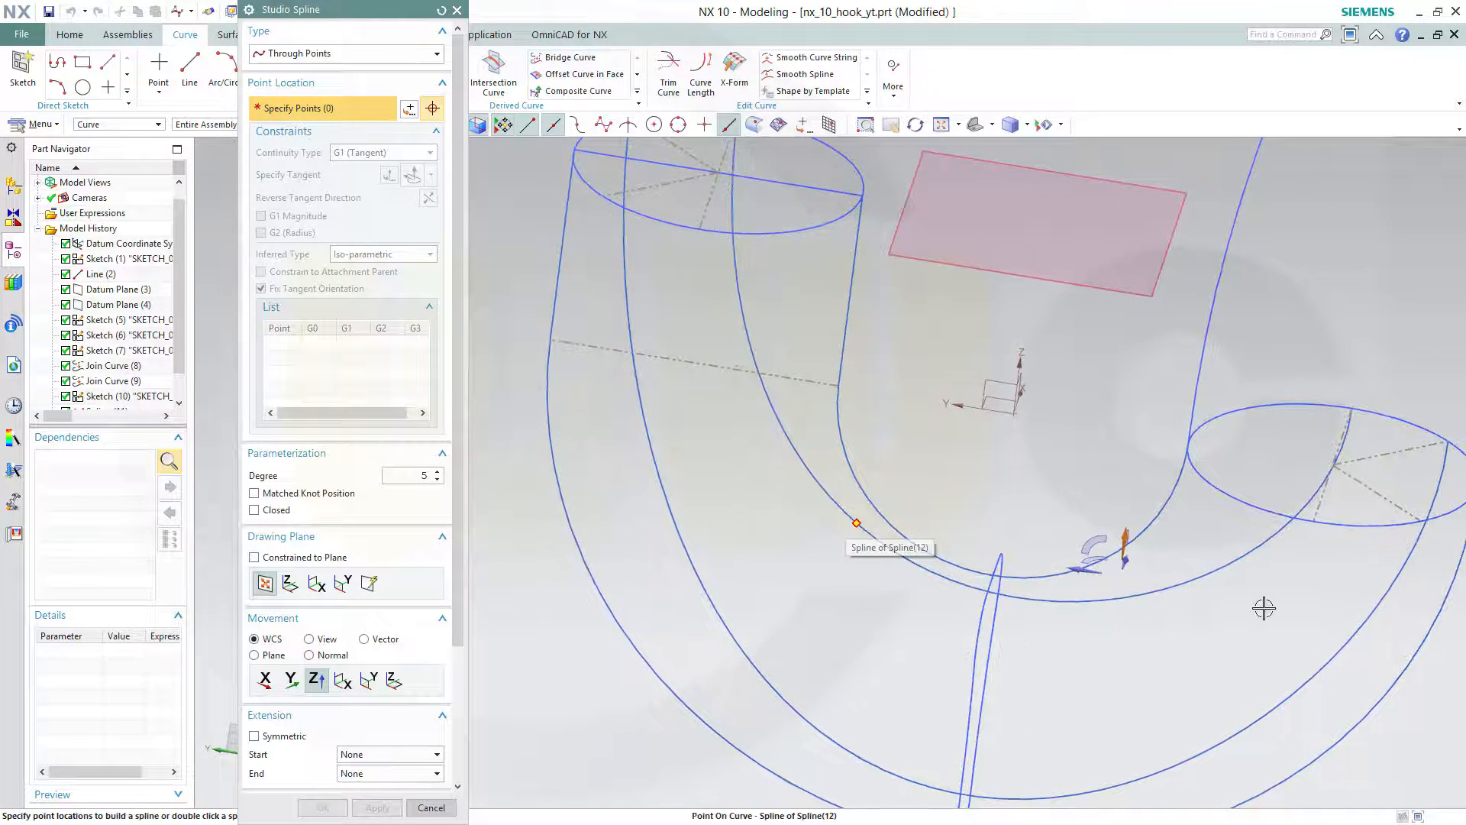
click(1315, 523)
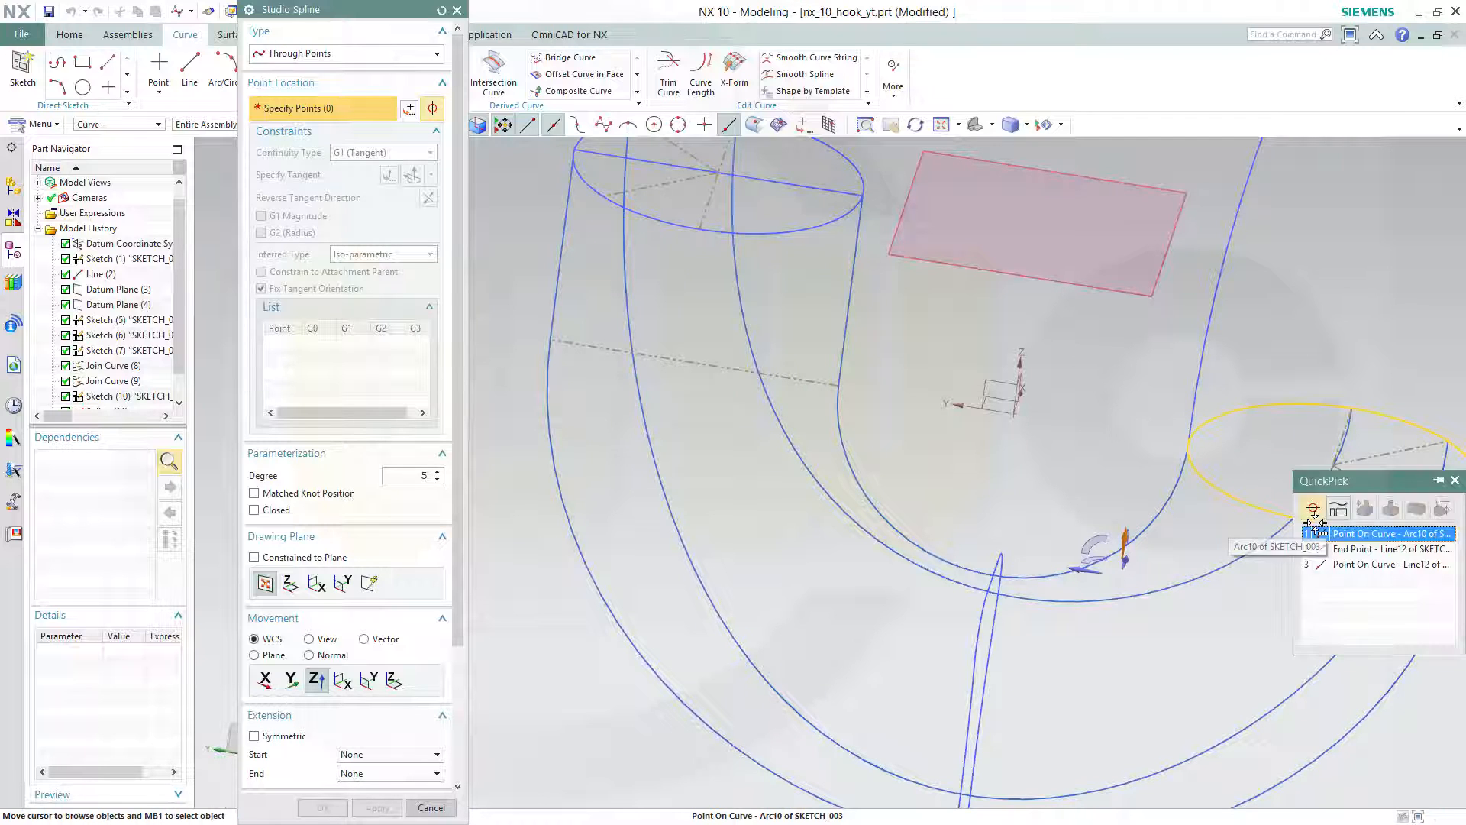
click(1339, 550)
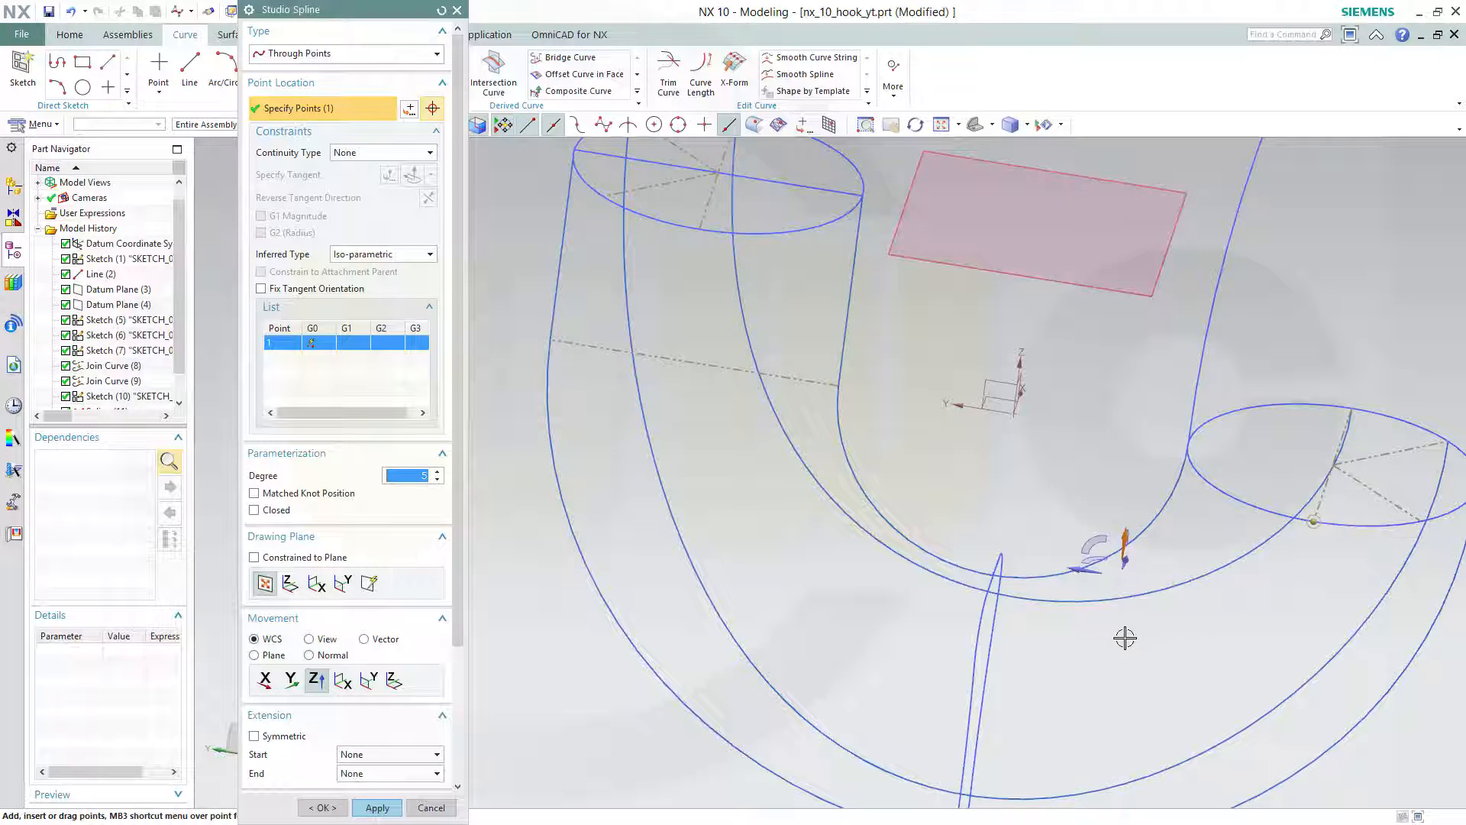
middle_drag(1055, 664, 1036, 665)
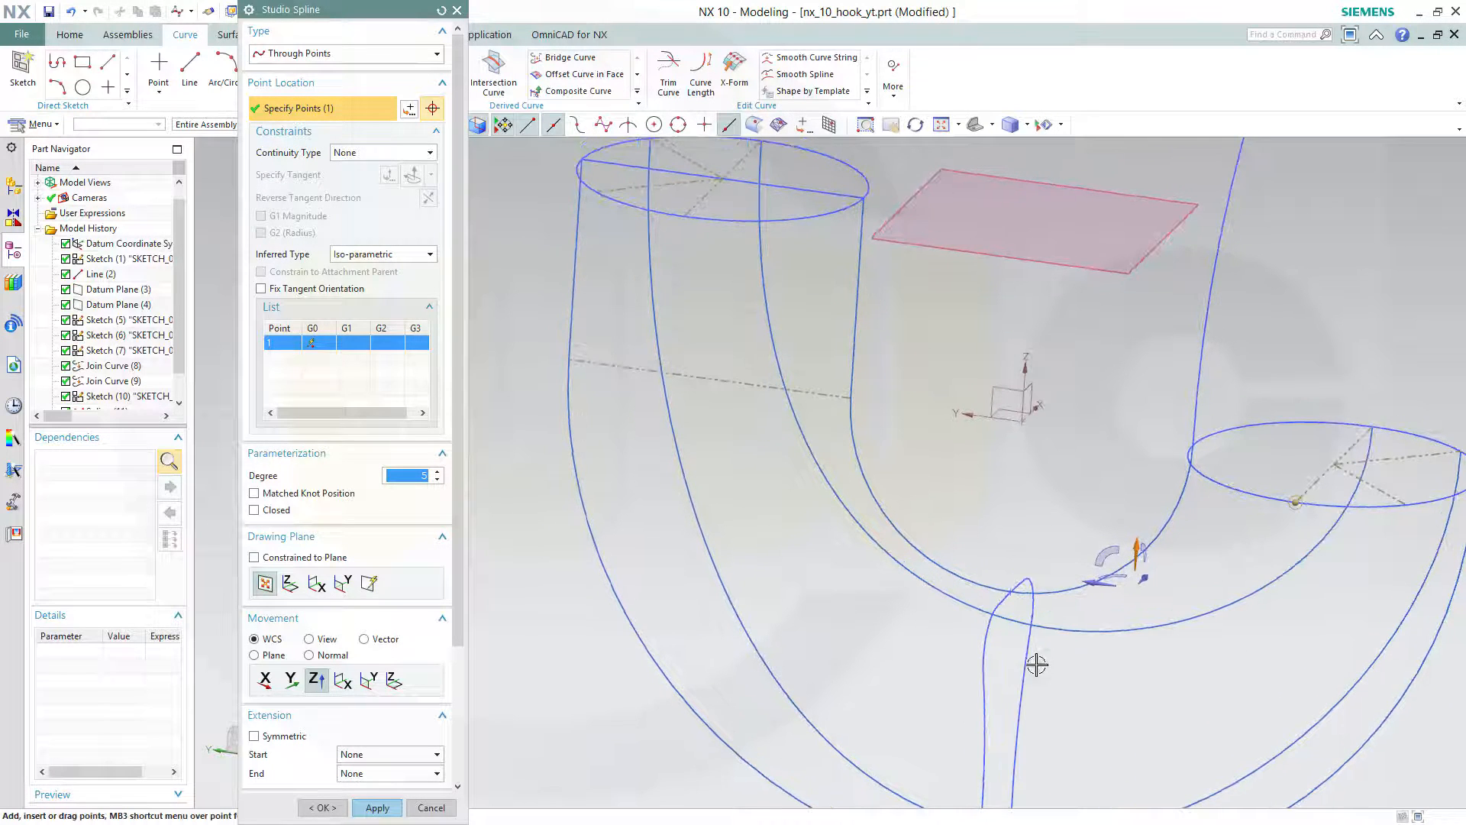
click(983, 675)
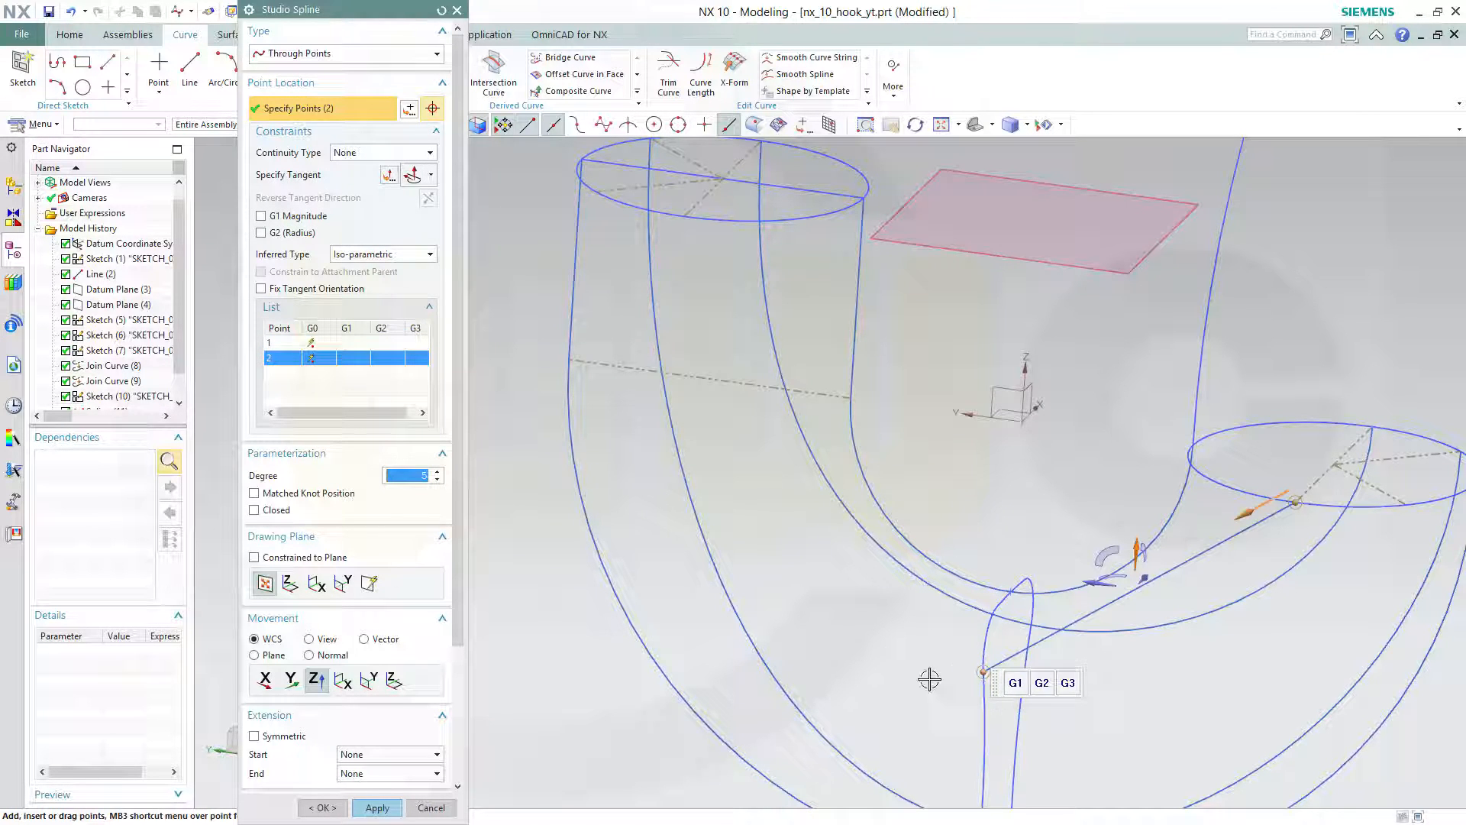
click(353, 364)
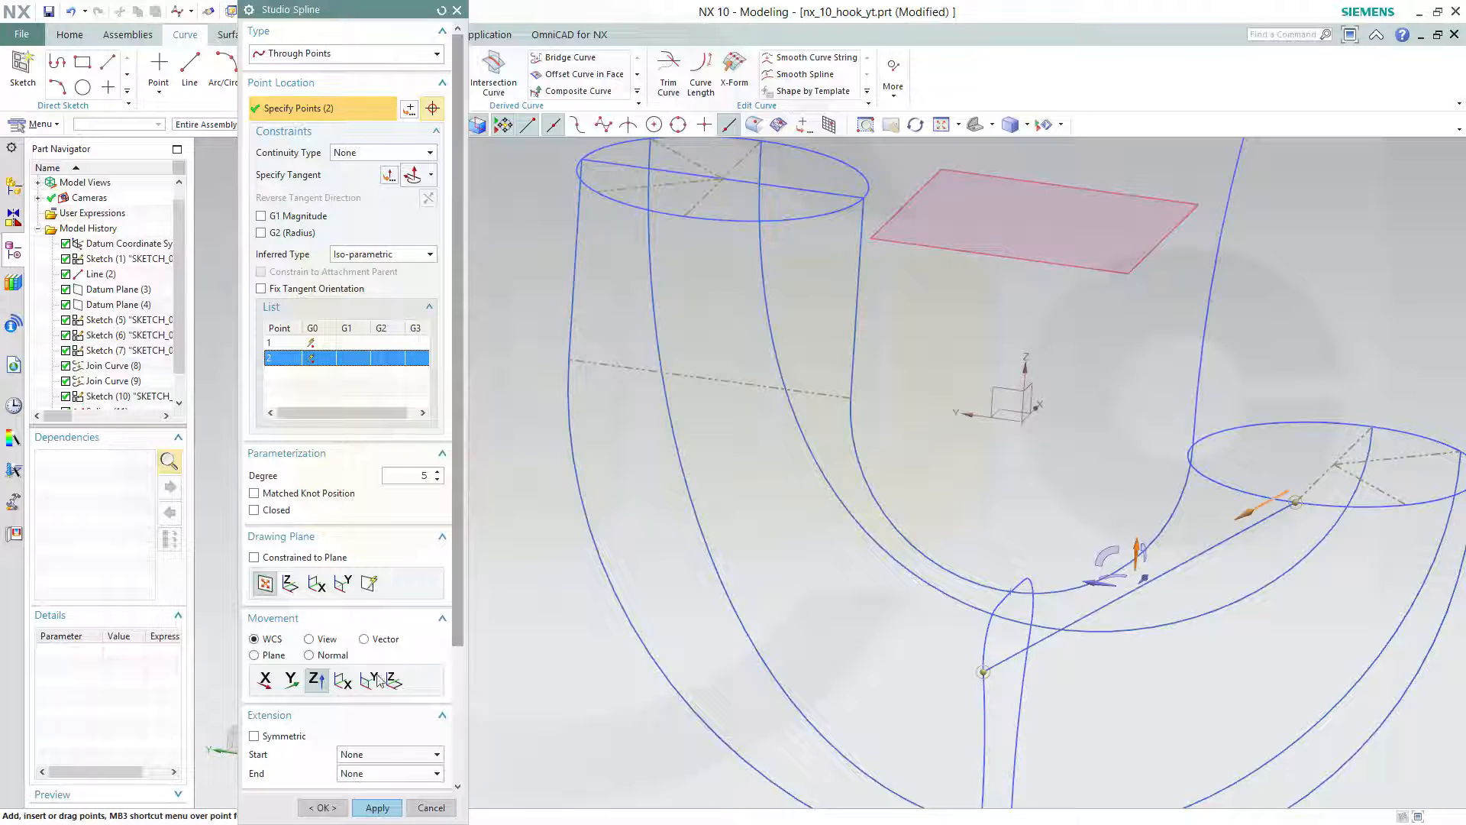
click(431, 807)
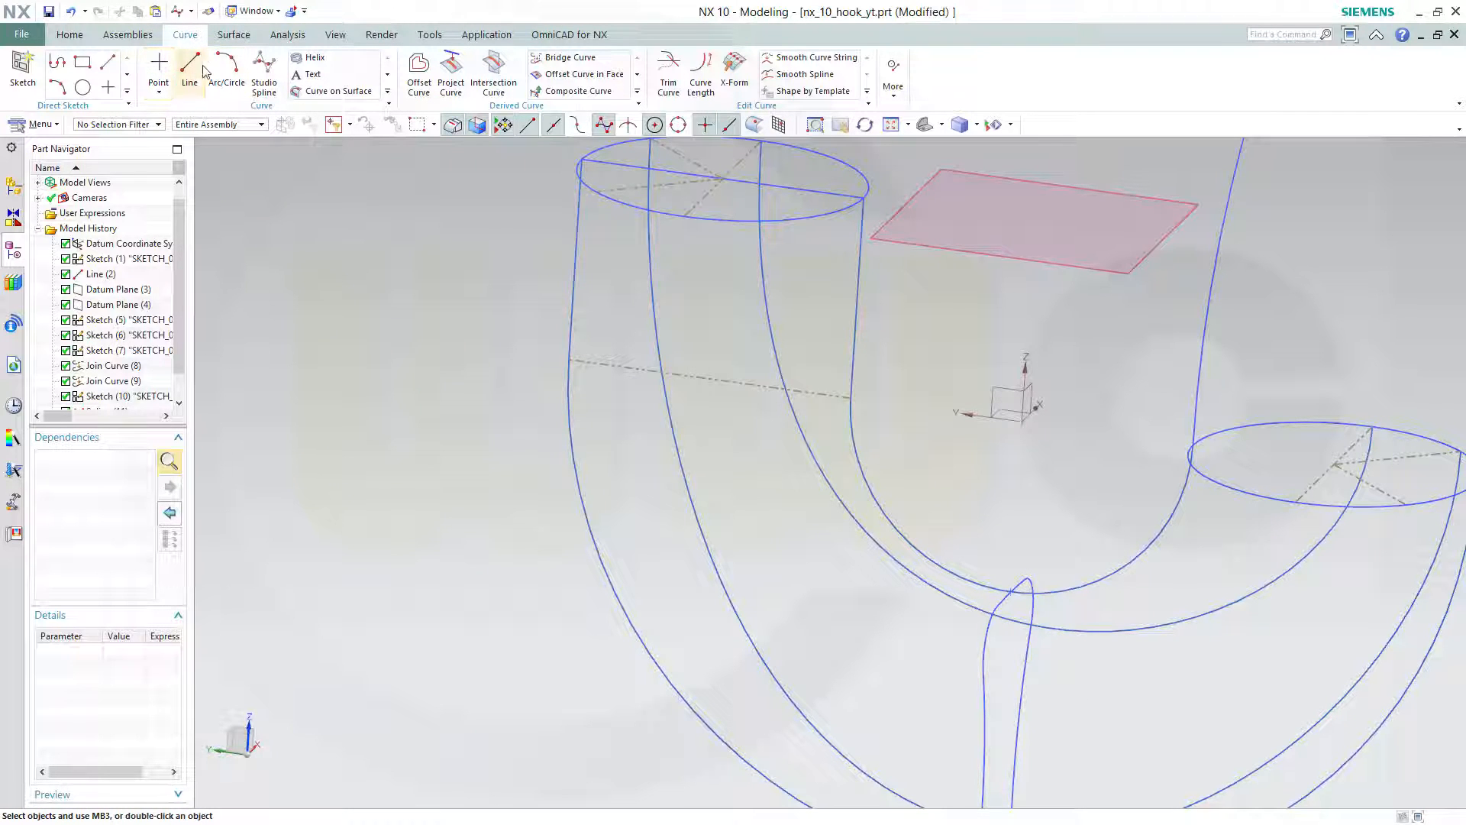
click(263, 72)
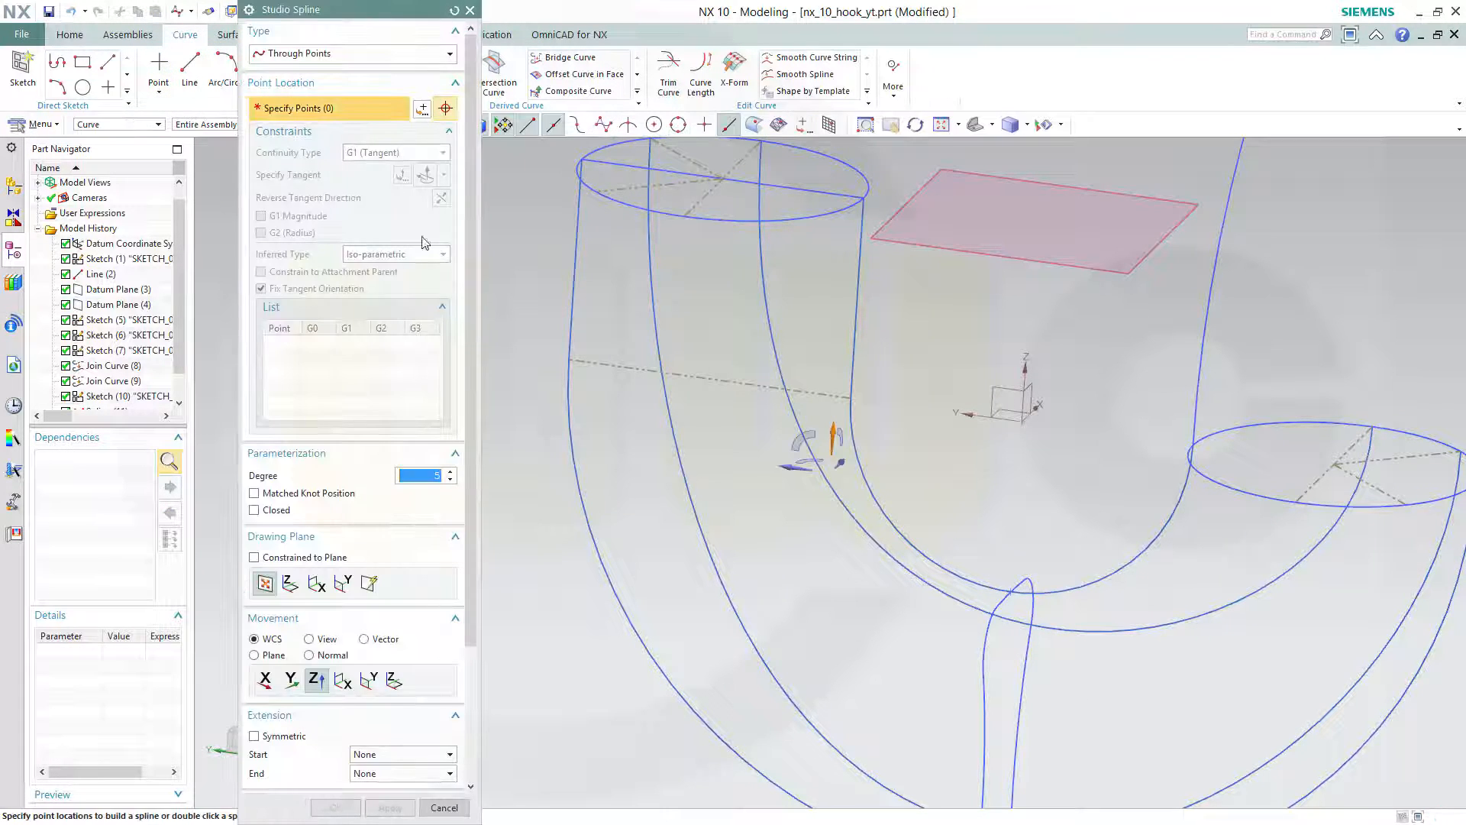
click(1297, 505)
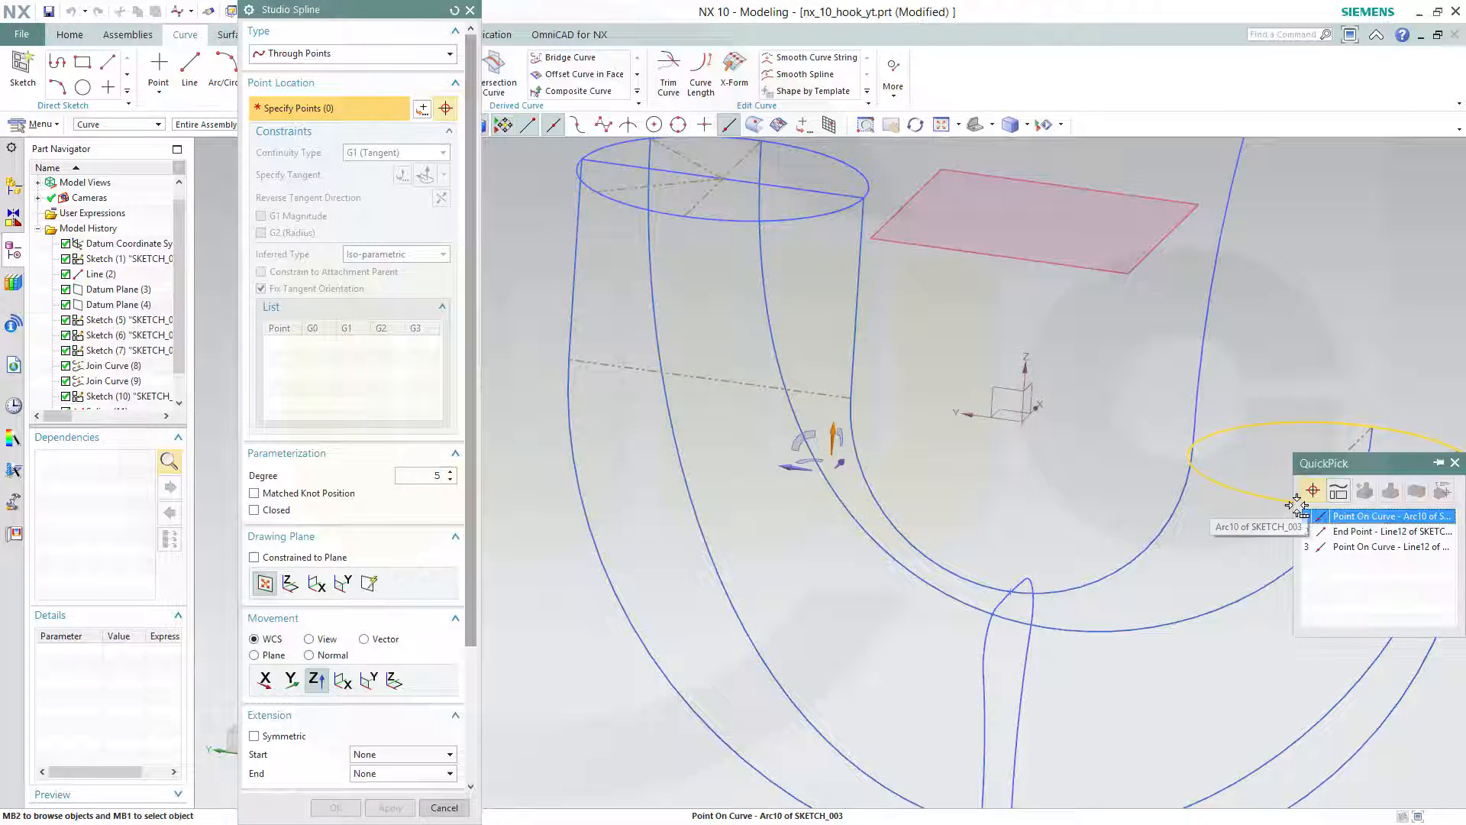
click(1338, 535)
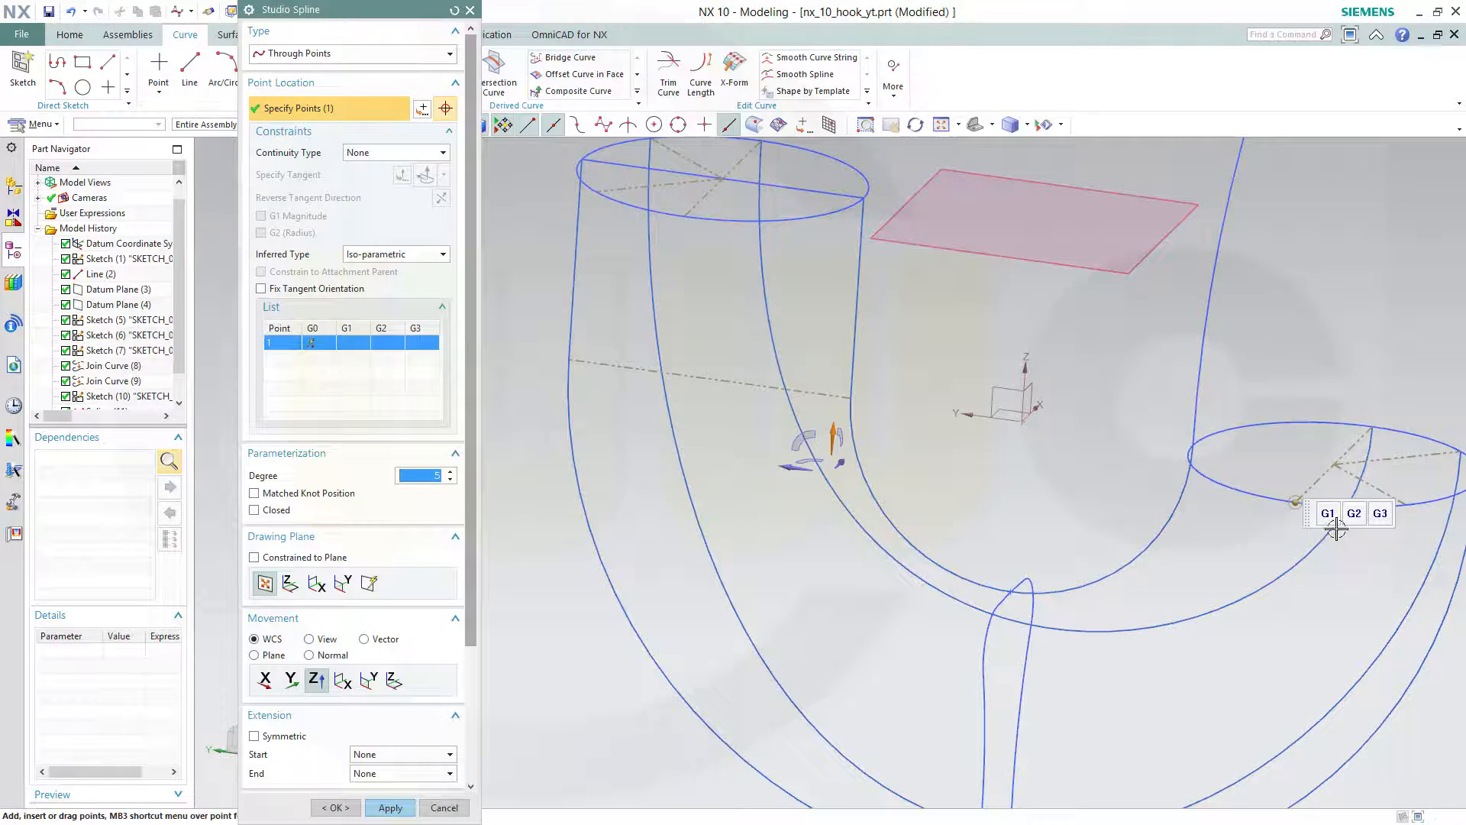
click(985, 682)
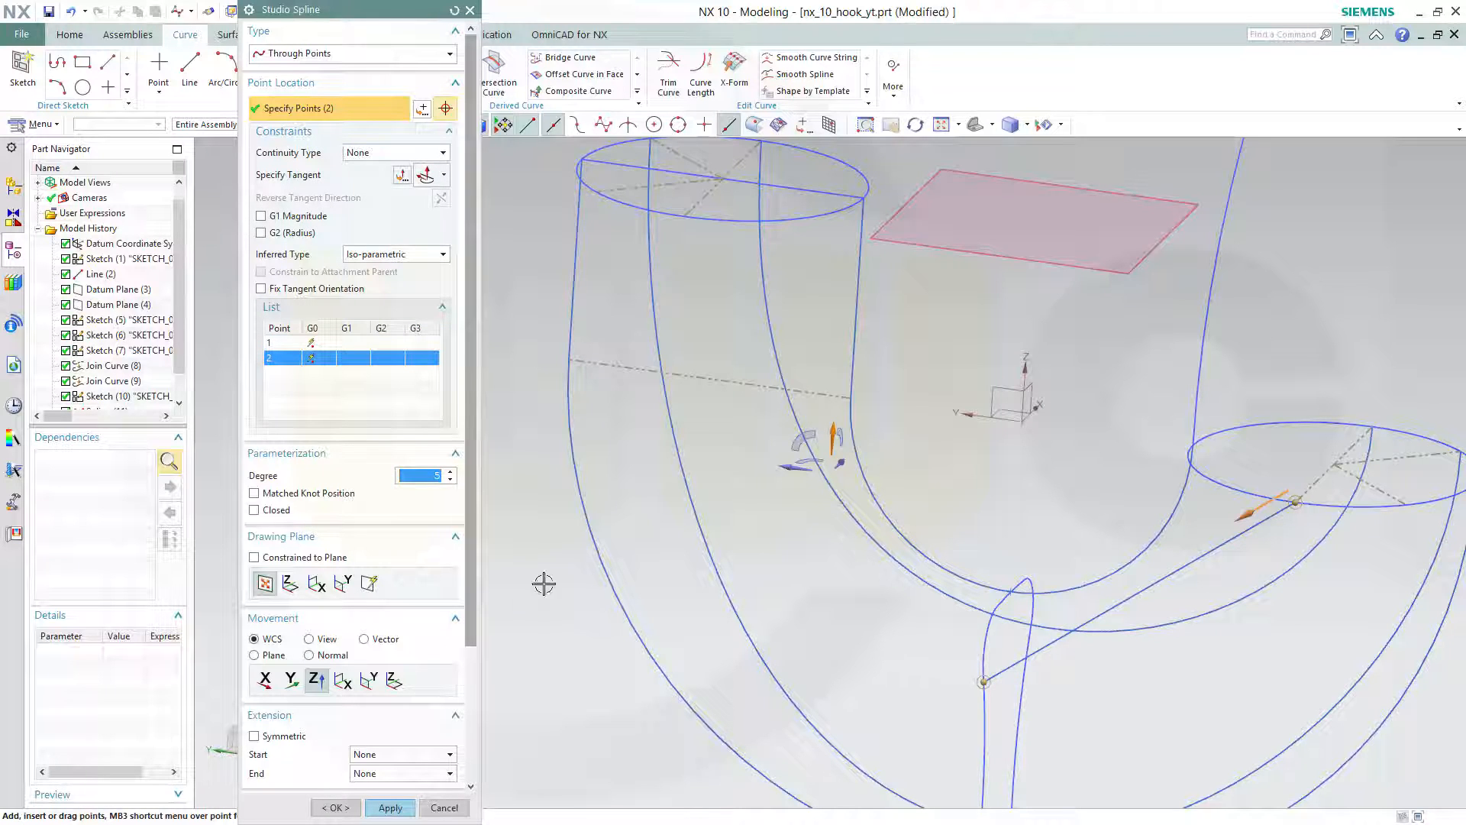
click(443, 807)
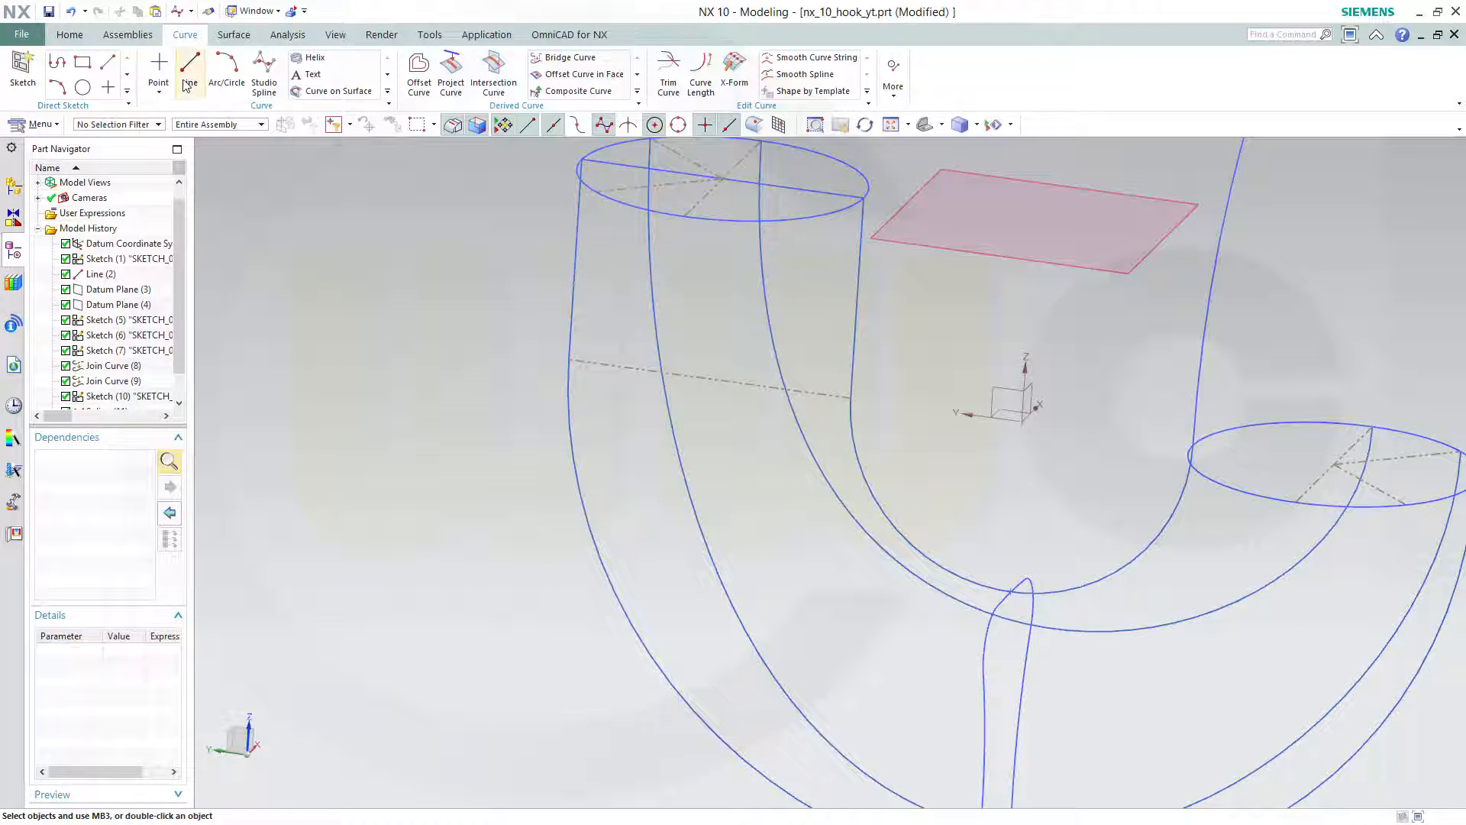
Begin a through-points studio spline at the end point of reference line Line12 in the long arm's circle.
click(264, 73)
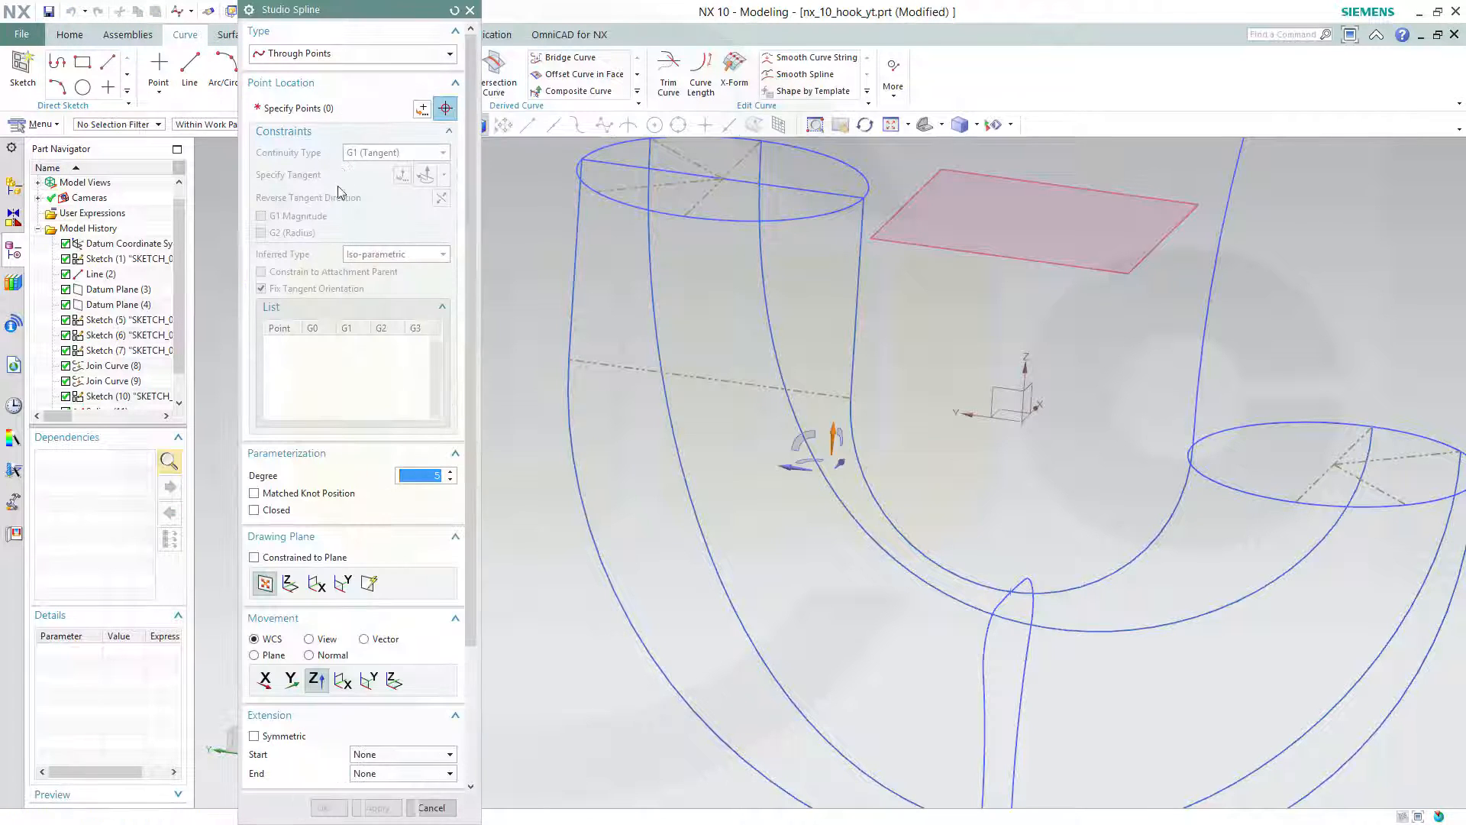
scroll(1337, 535, up, 2)
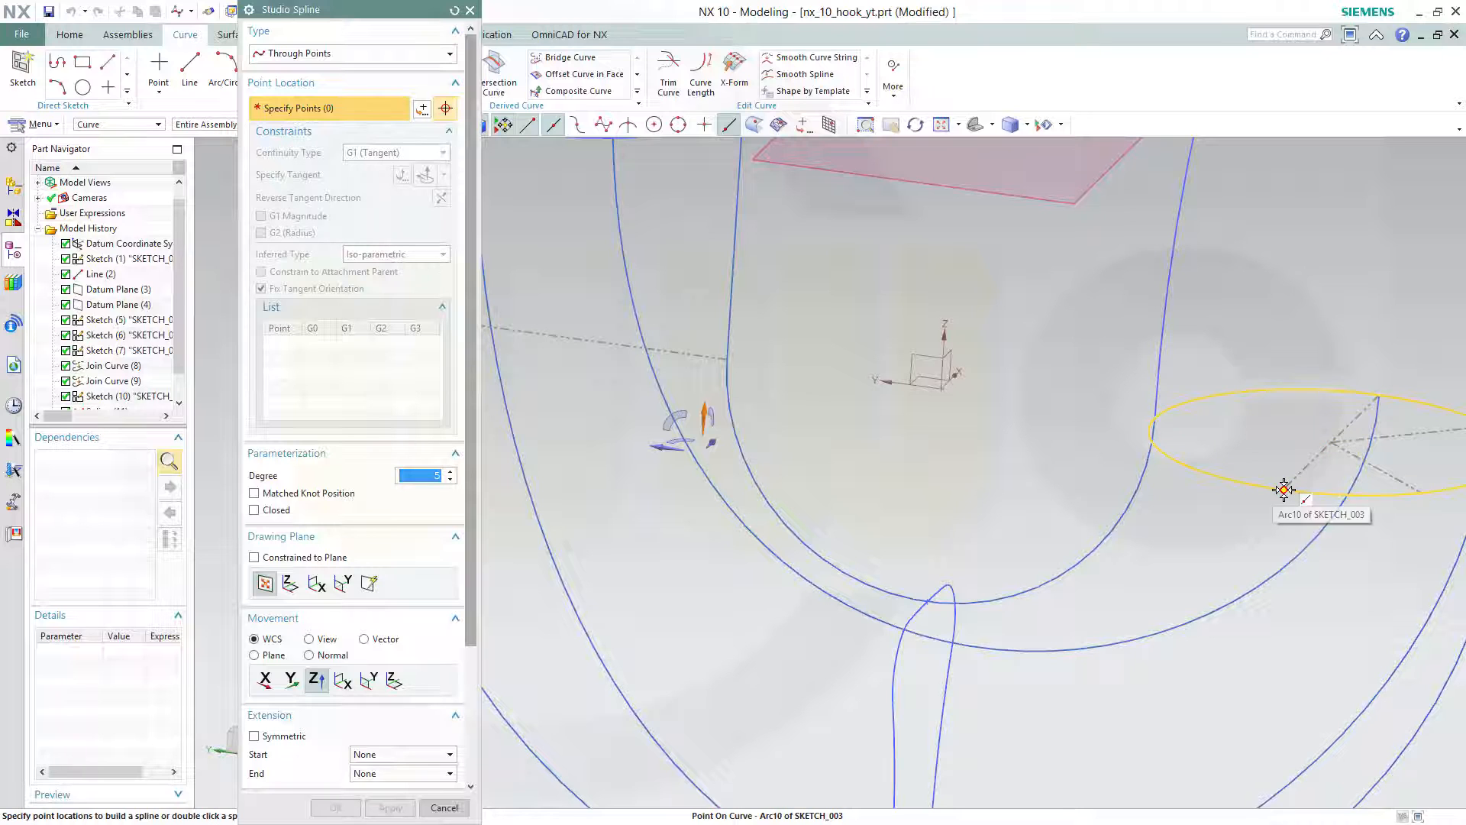
click(1284, 490)
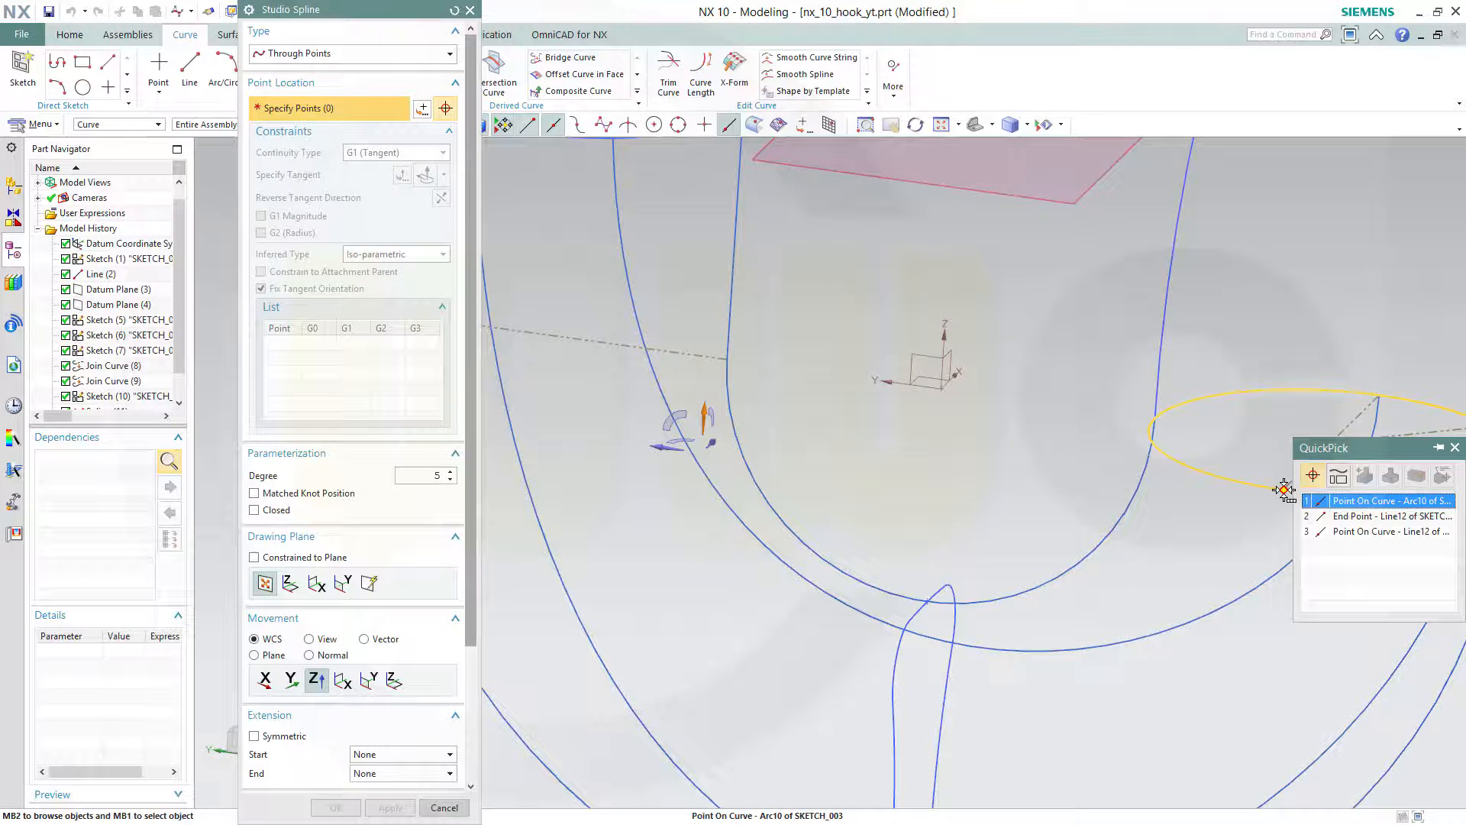
click(1346, 521)
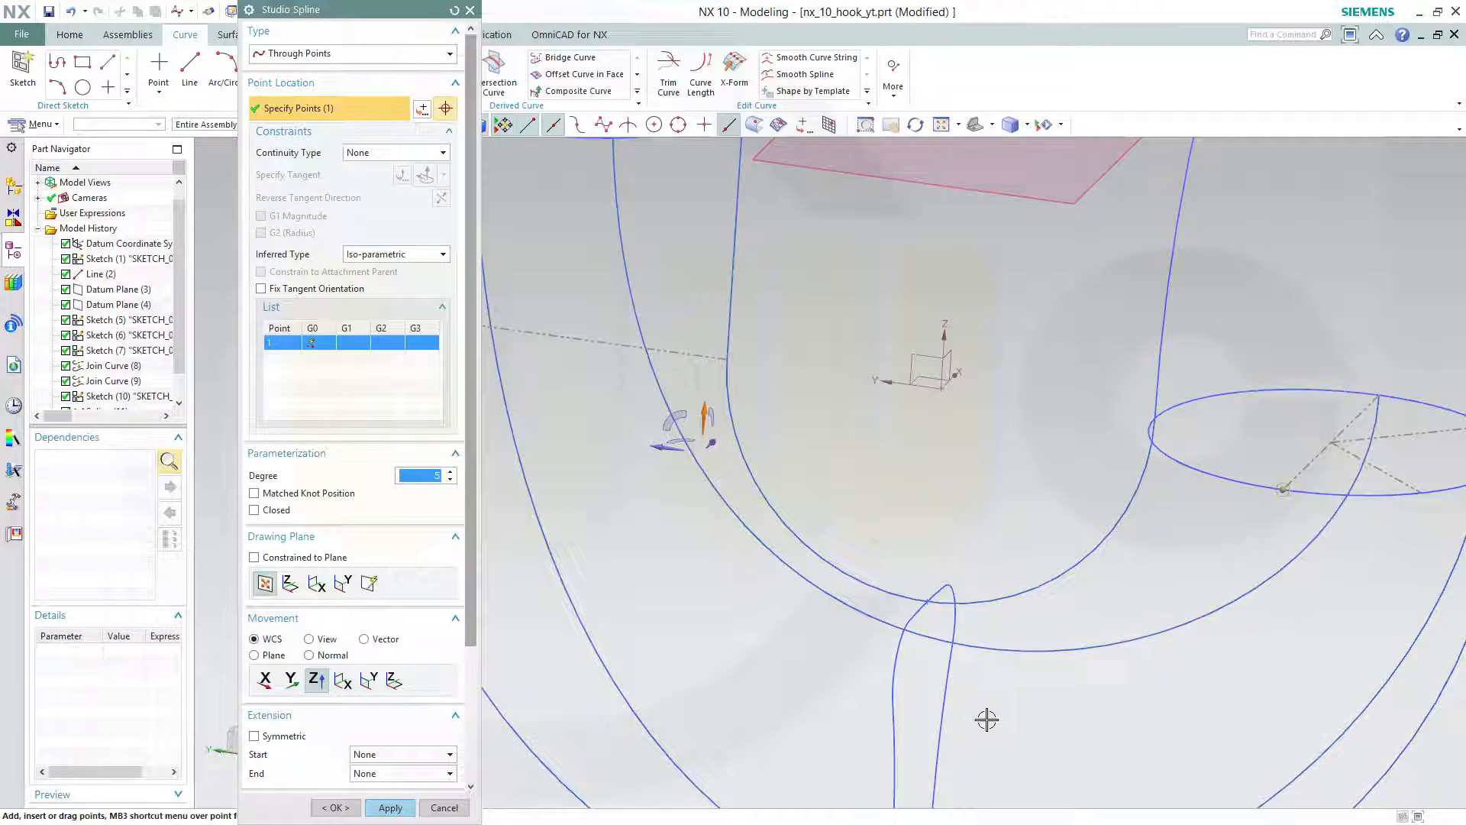
Add the spline's second point at the end point of Arc20 on the middle profile and its third at Line9's start point in the short arm's circle.
click(892, 707)
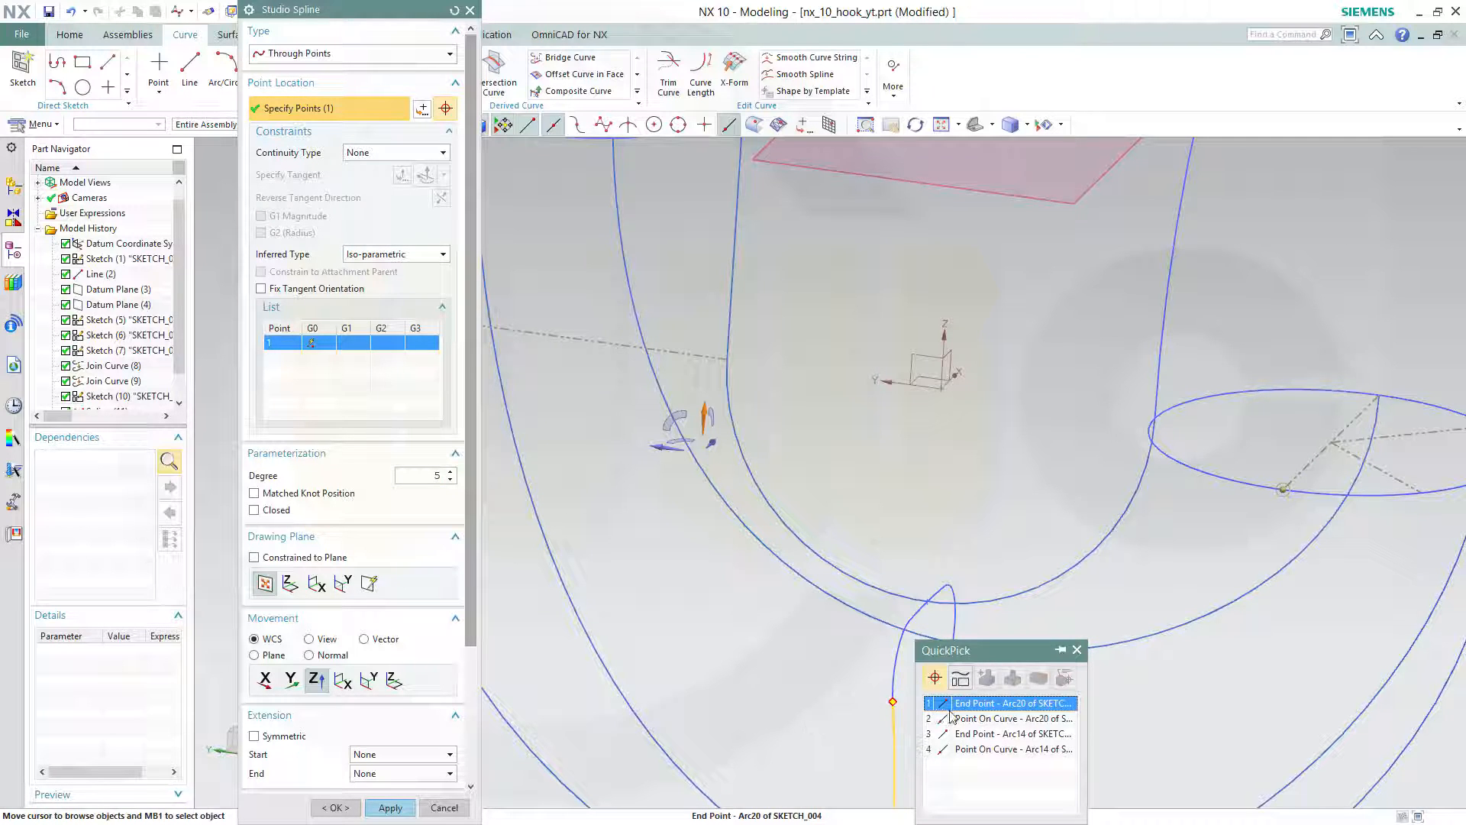
click(989, 706)
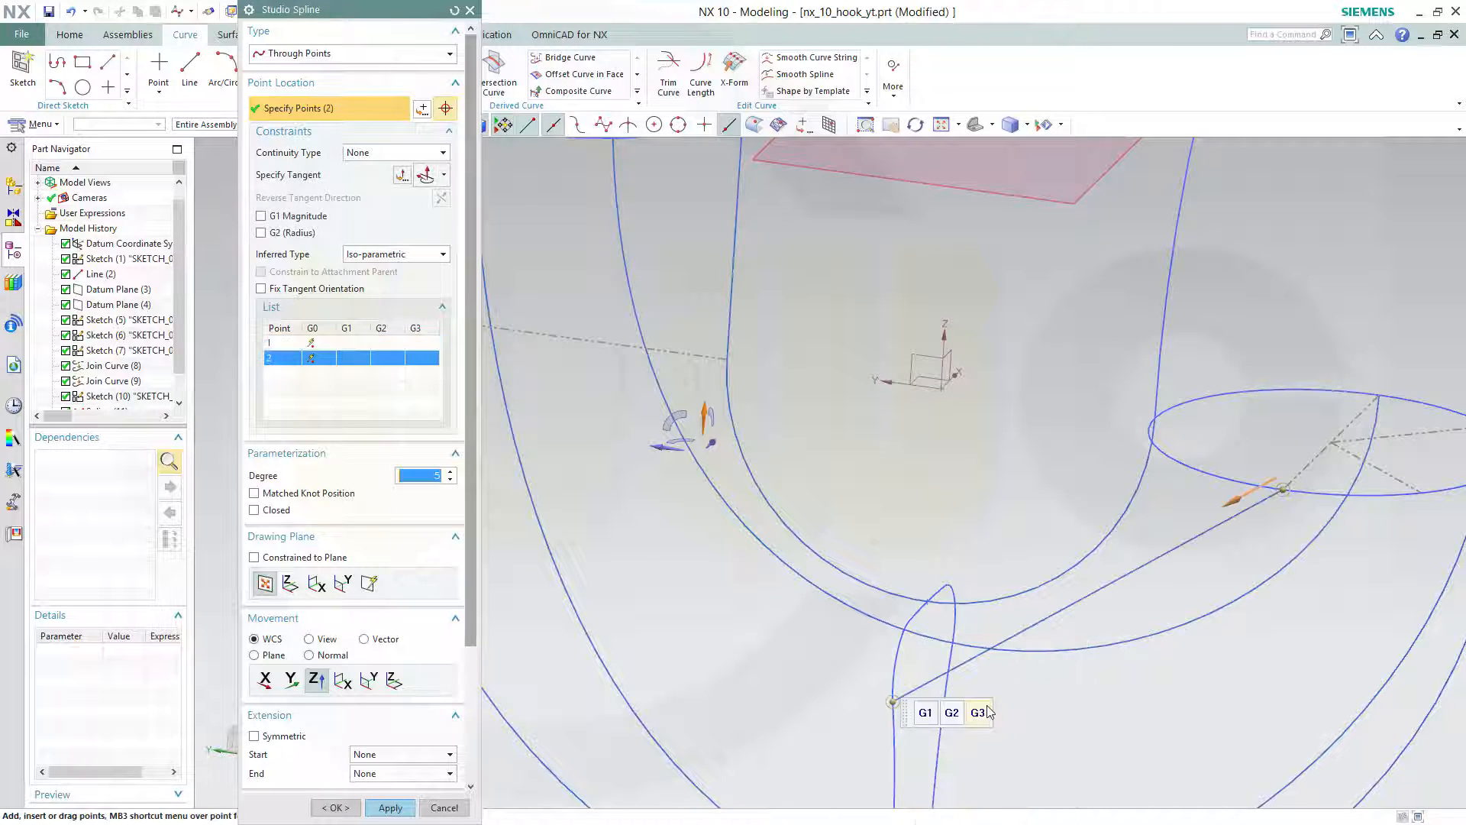
shift+middle_drag(723, 612, 930, 751)
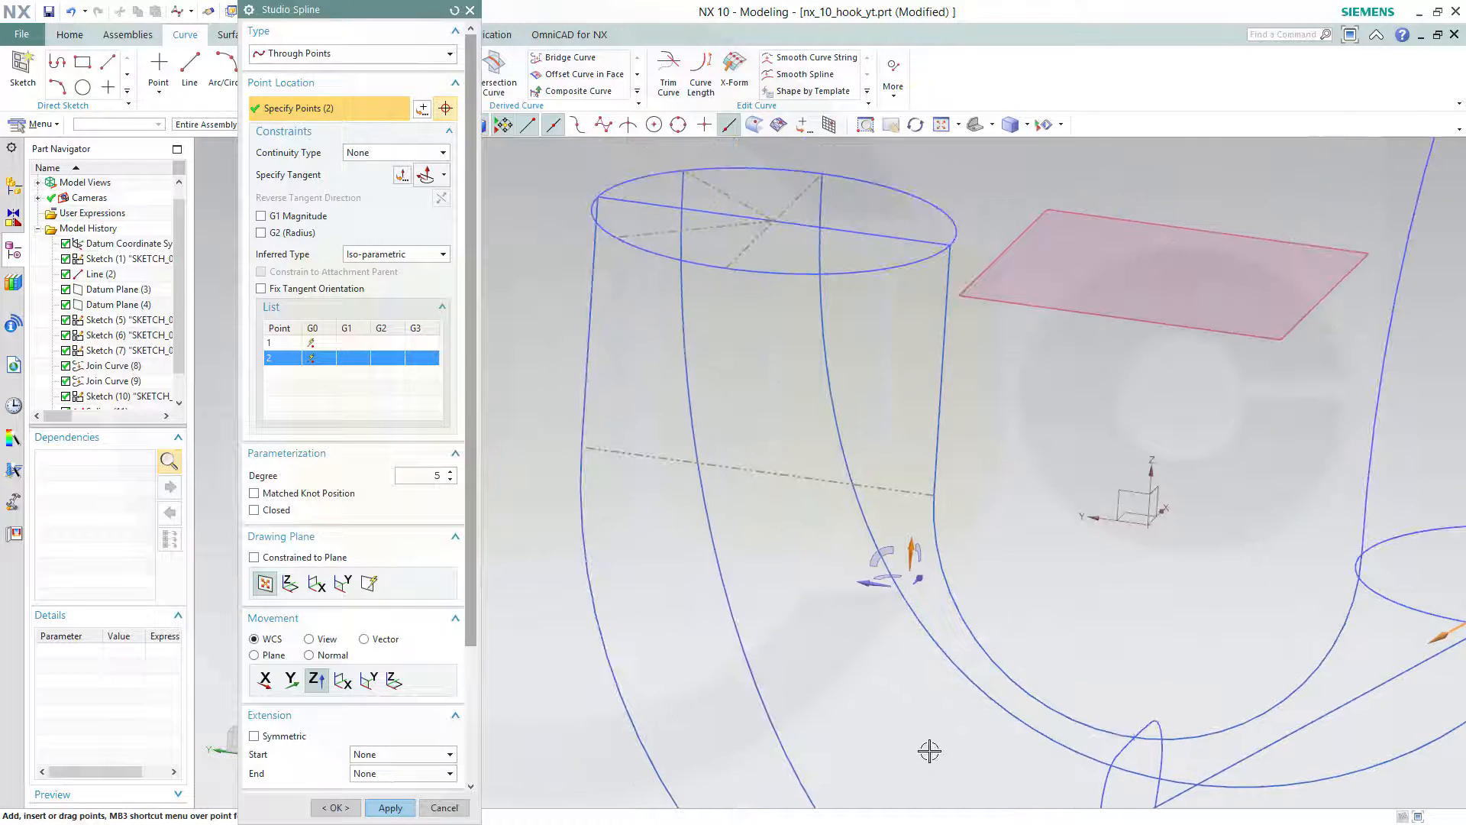
click(731, 266)
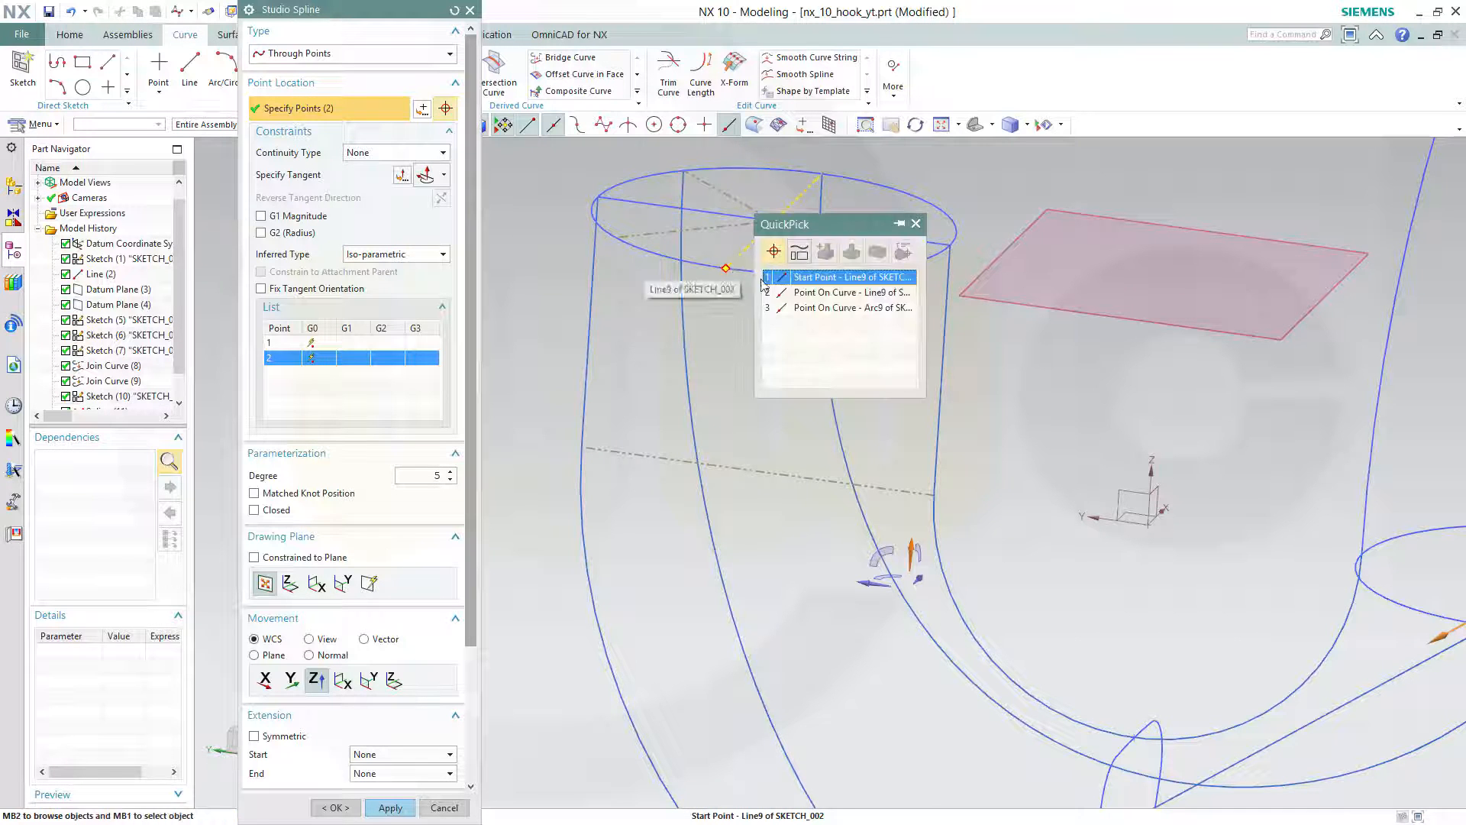
click(804, 295)
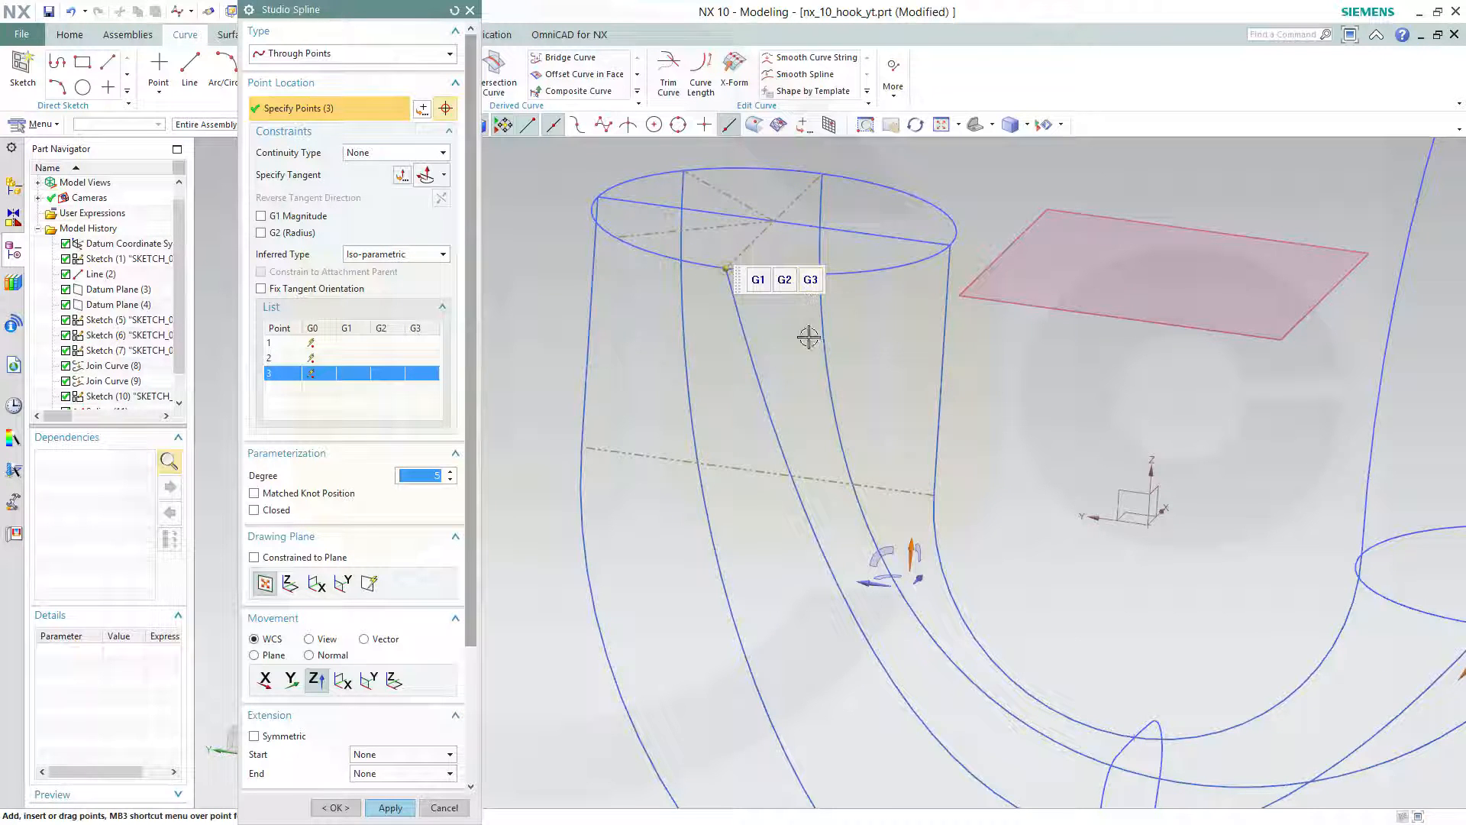
Align the third point's tangent with the datum Z axis.
shift+middle_drag(1052, 554, 969, 541)
scroll(703, 377, down, 3)
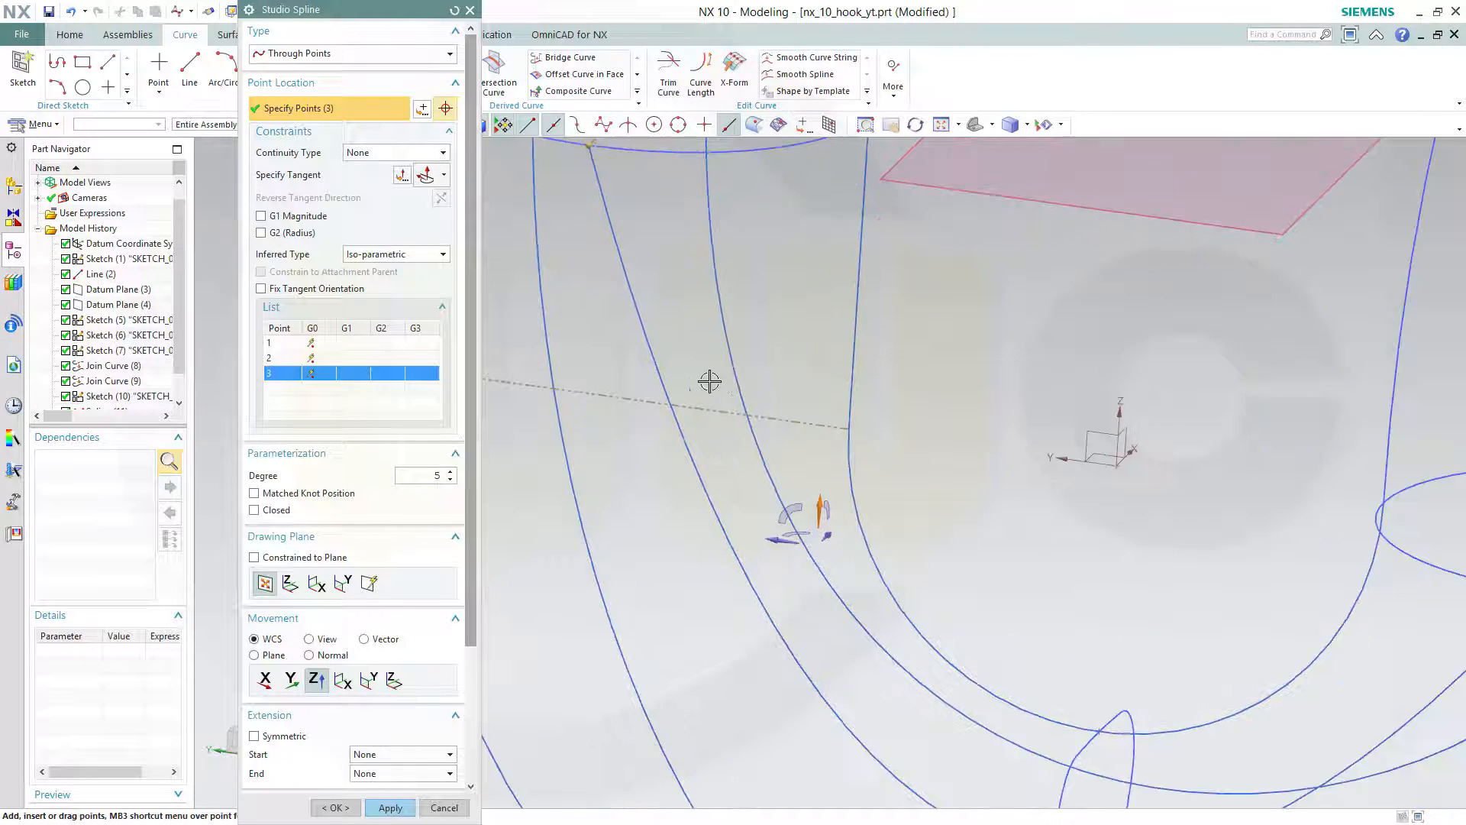
click(401, 176)
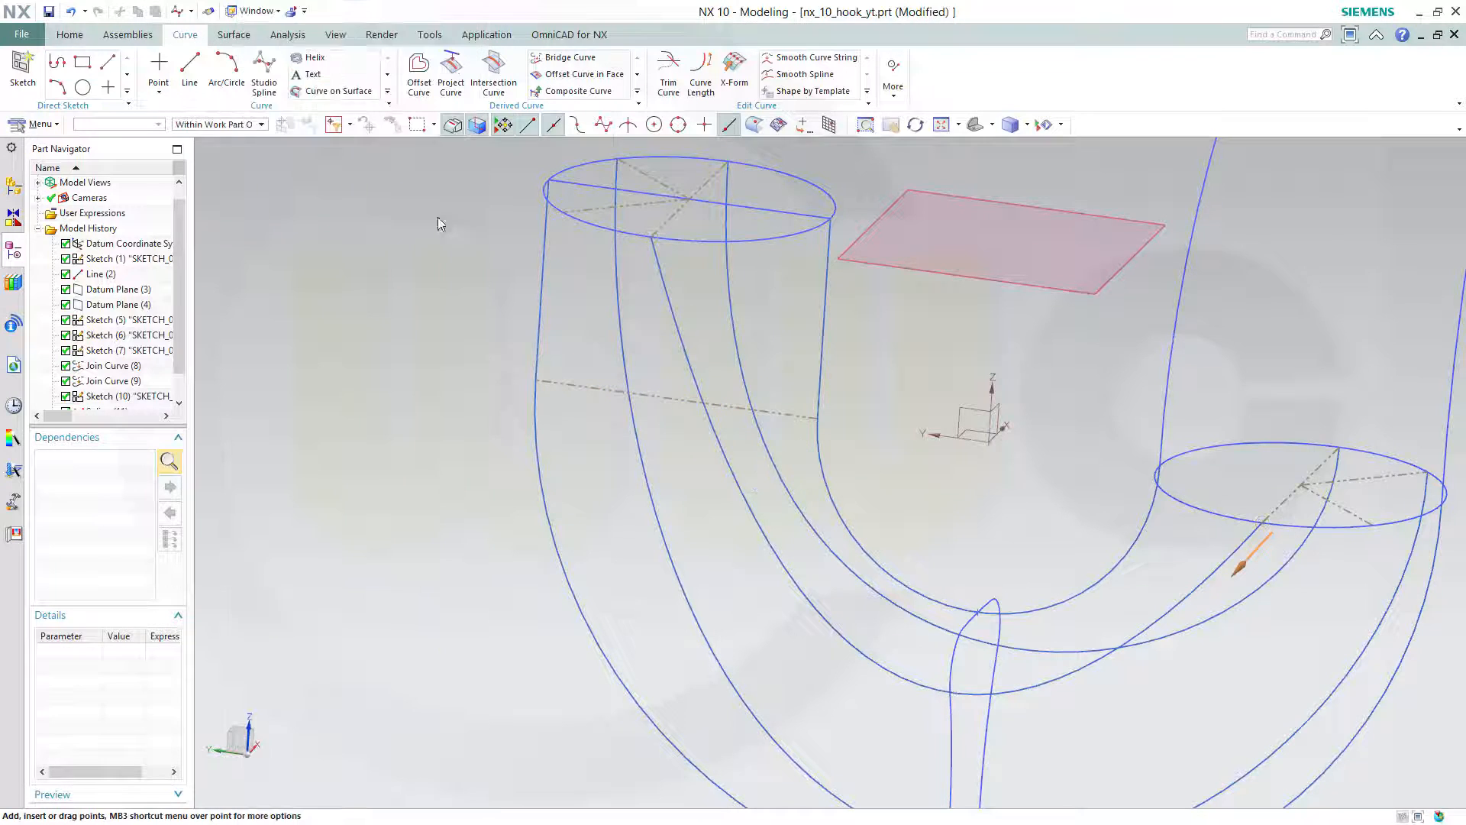
click(991, 382)
click(378, 195)
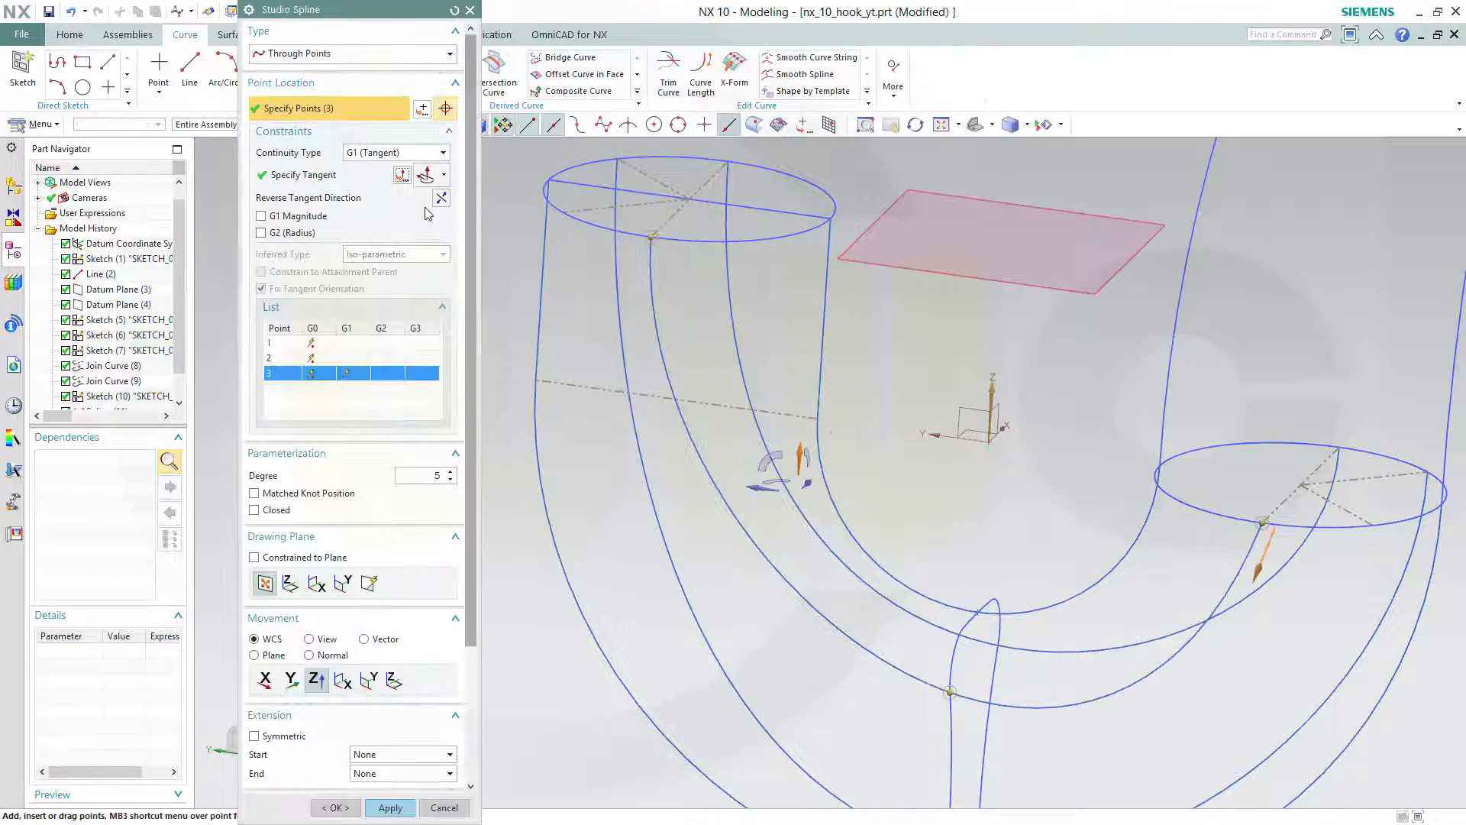
Align the first point's tangent with the datum Z axis, reverse it to point downward, and apply the spline.
click(335, 346)
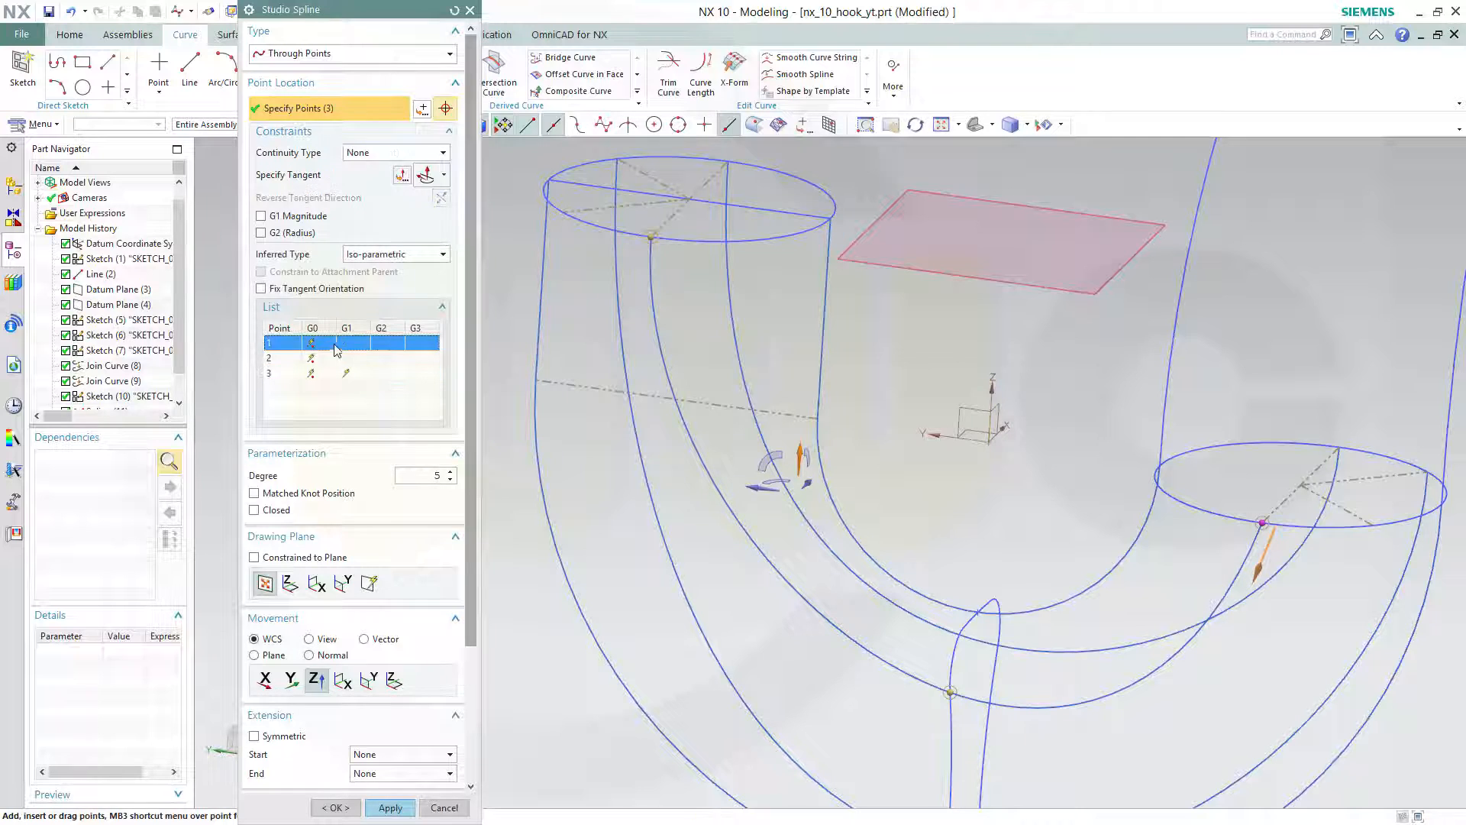
click(402, 176)
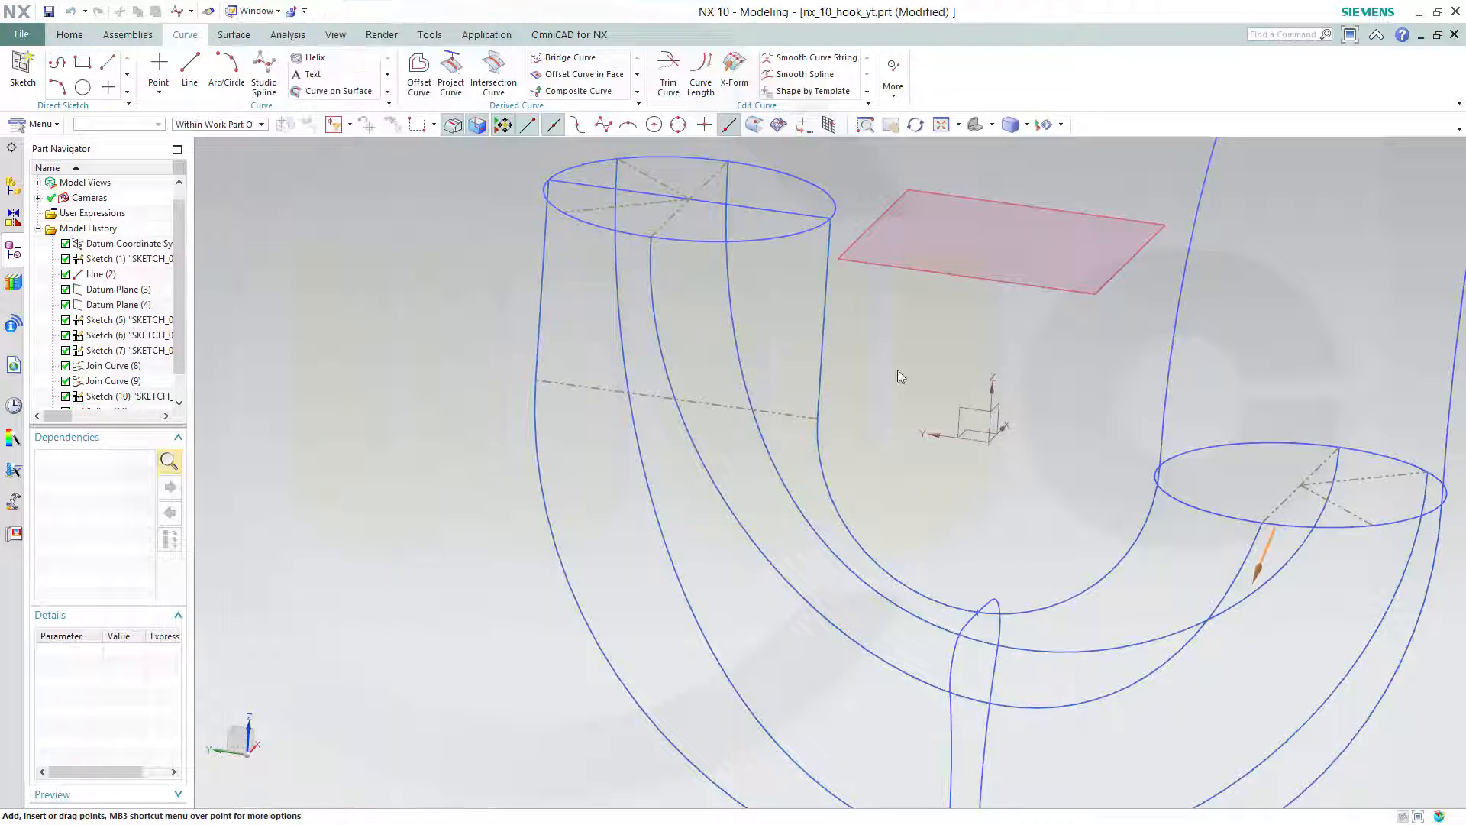
click(989, 386)
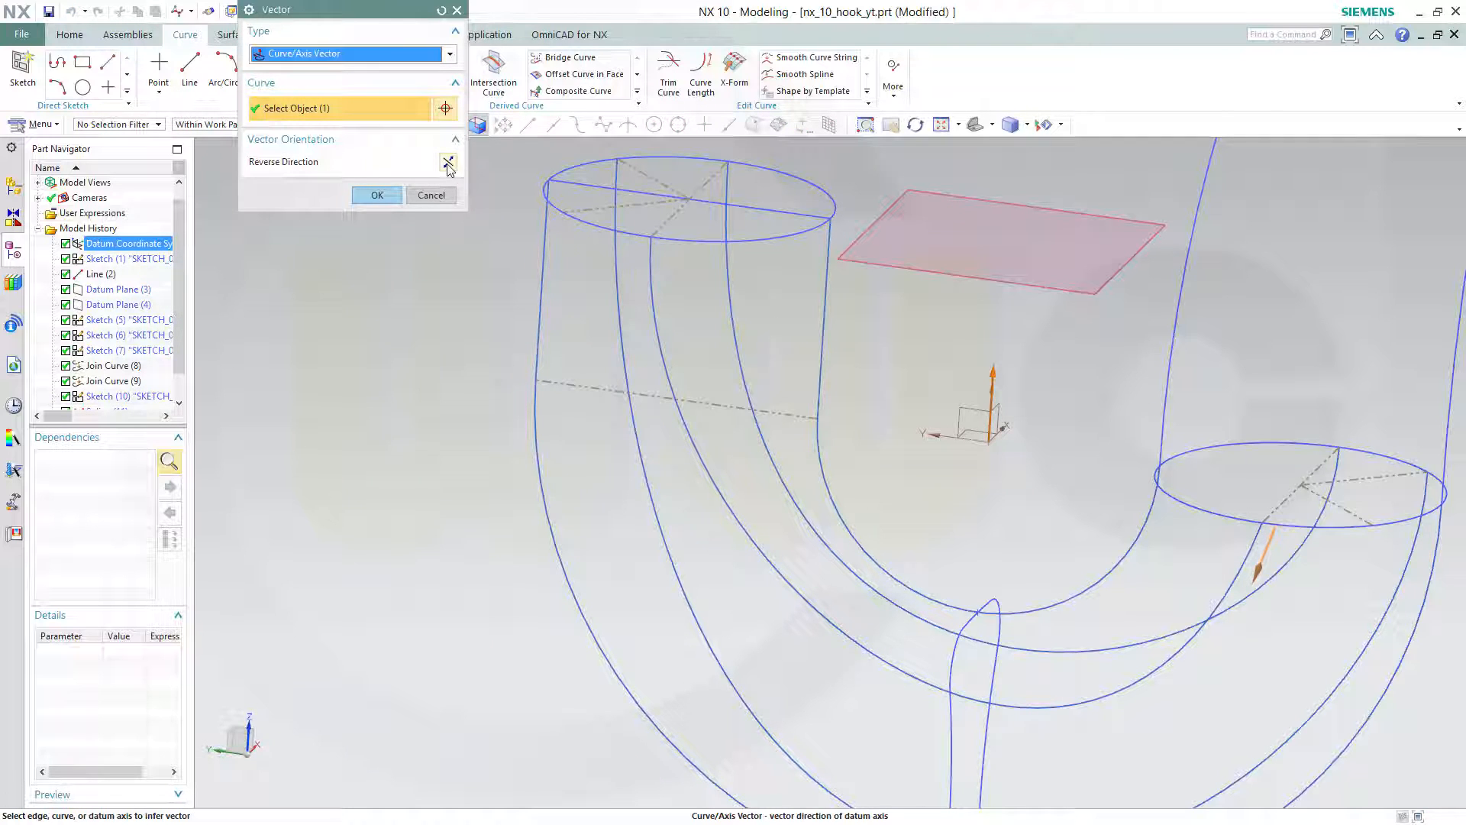
click(380, 196)
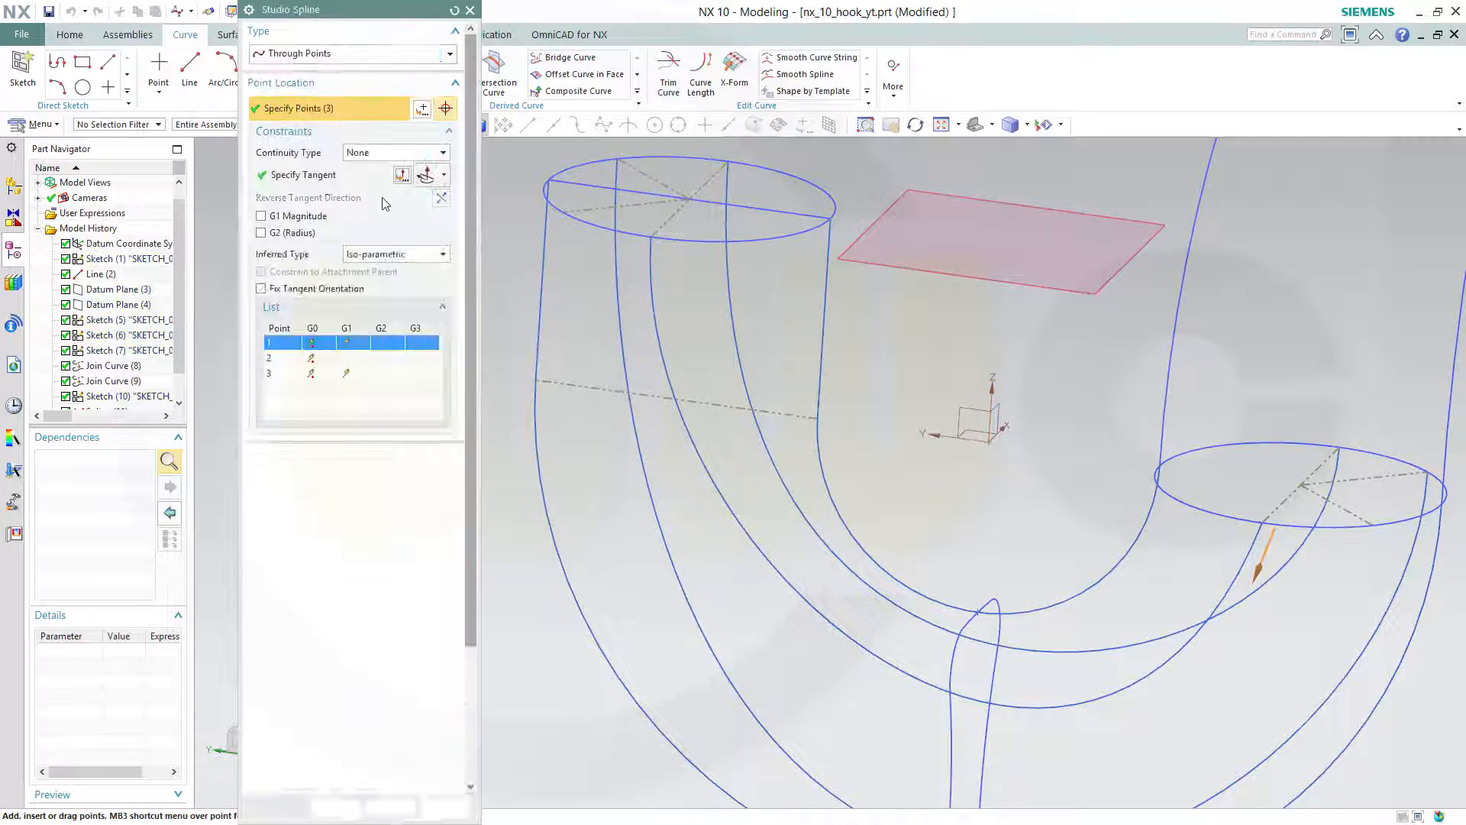
click(442, 200)
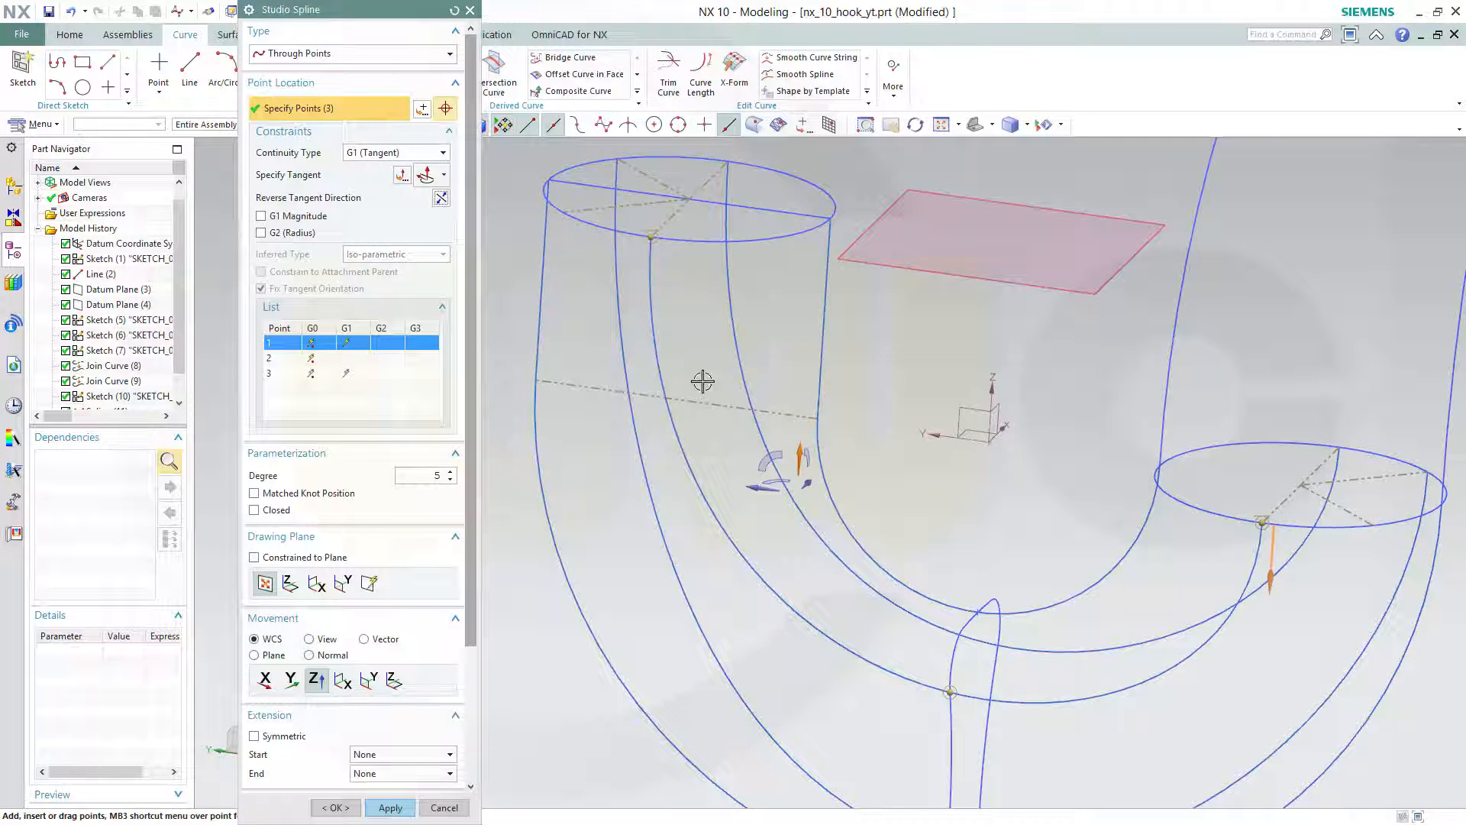
click(390, 808)
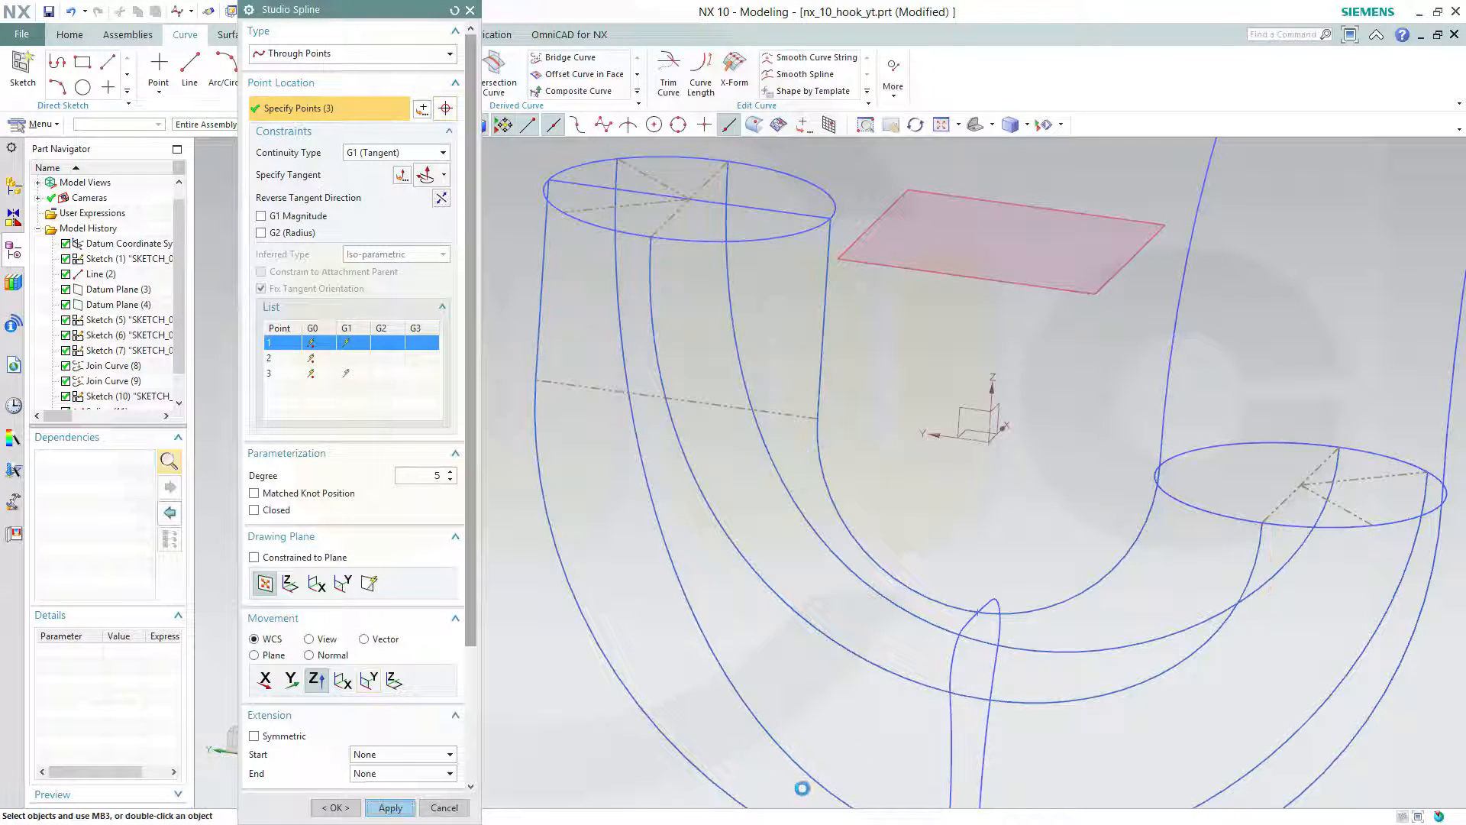
Begin another through-points spline at Line11's end point in the long arm's circle and add a second point at Arc15's start point near the profile's lower end.
scroll(1333, 615, up, 2)
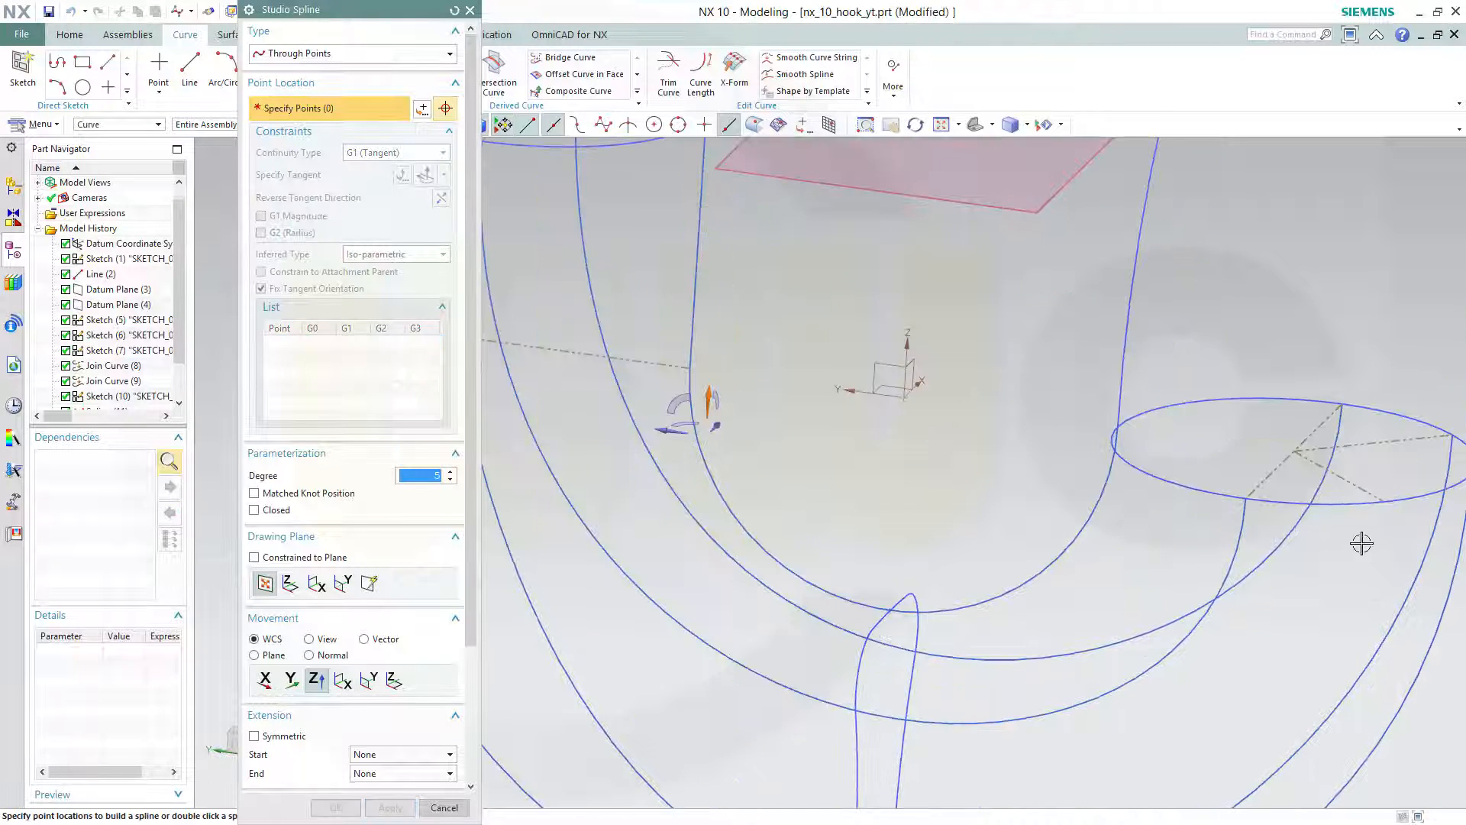
click(1382, 502)
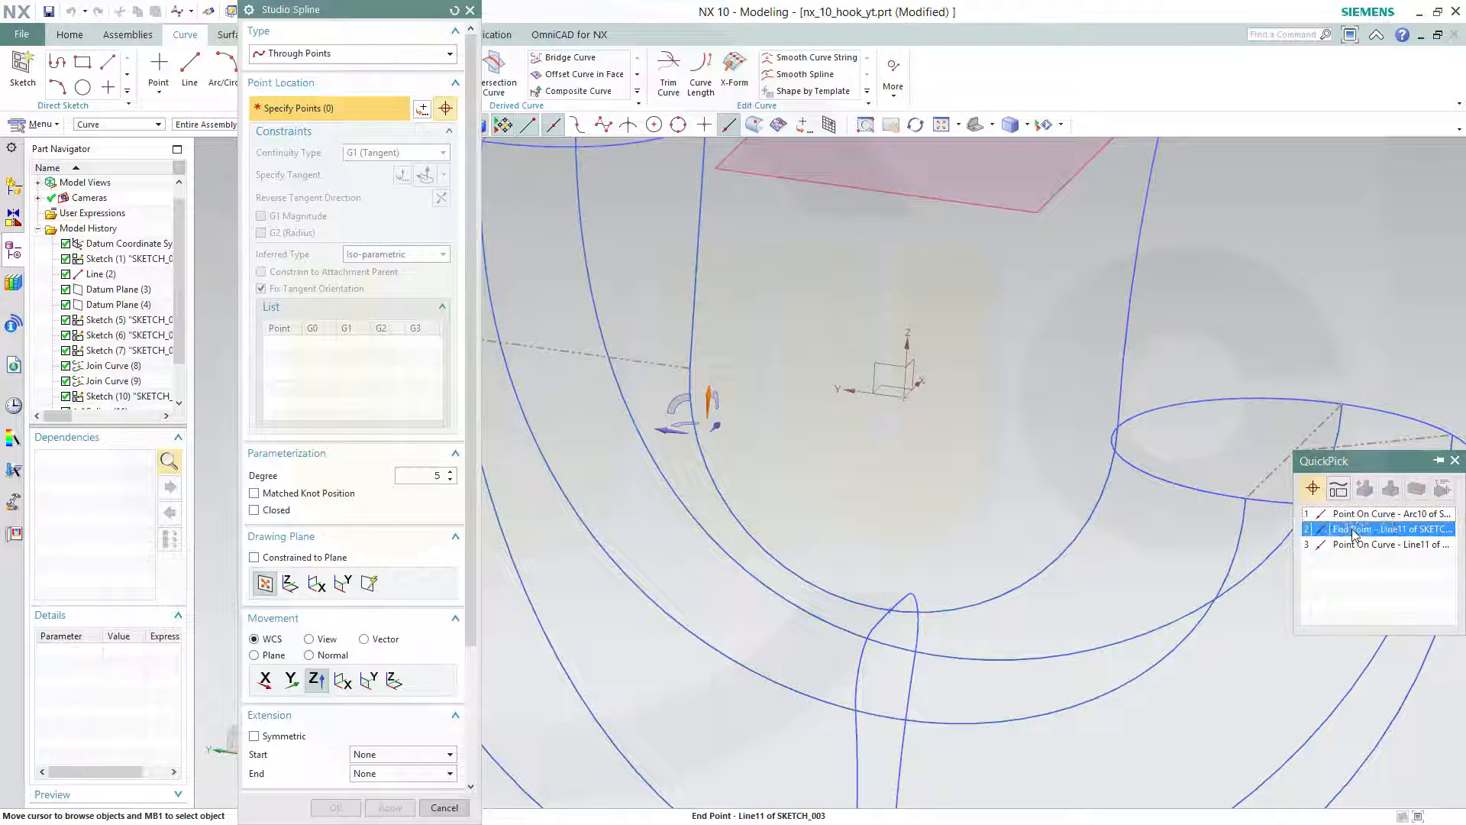
click(1397, 533)
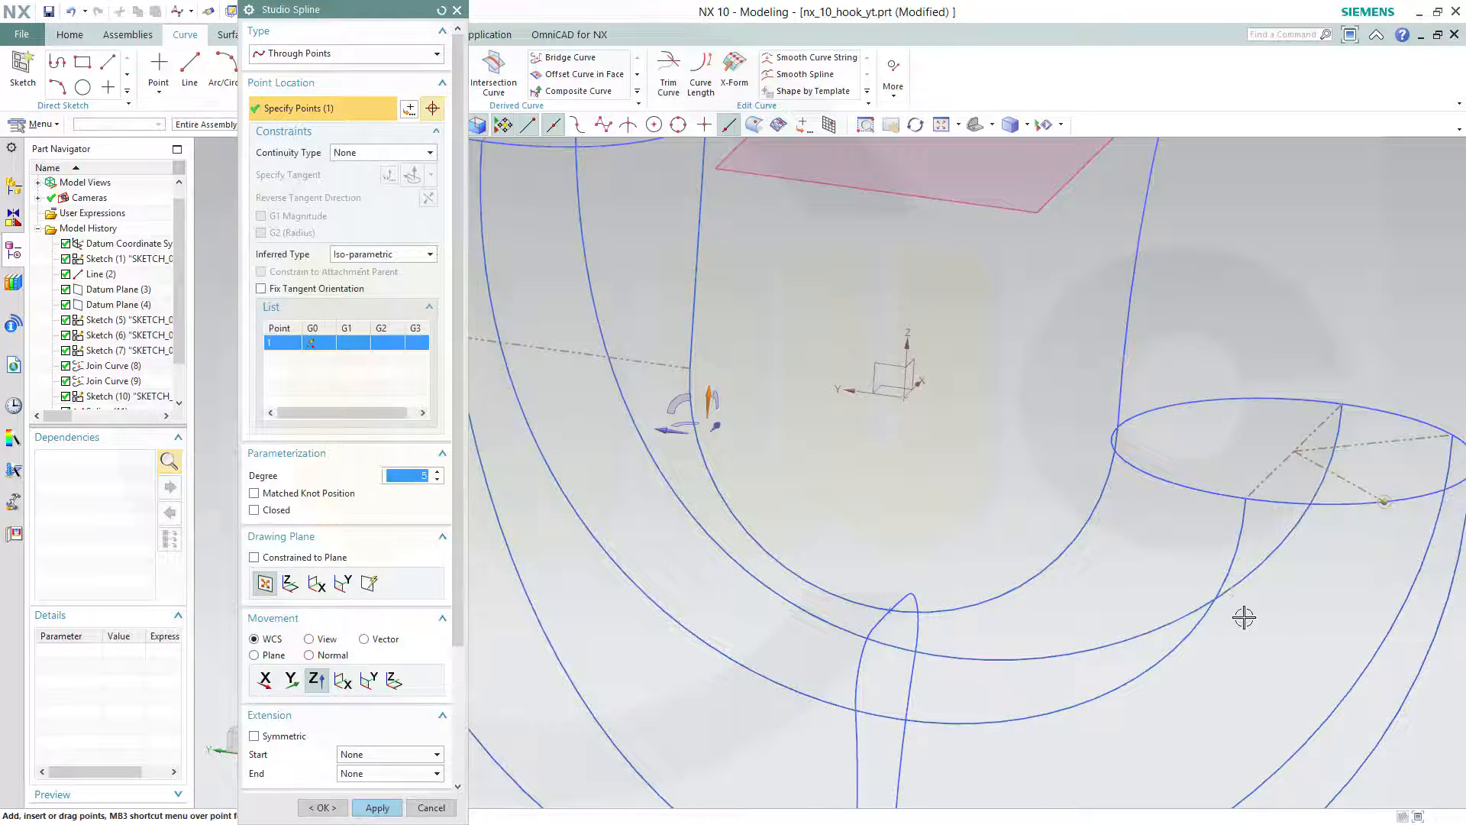
shift+middle_drag(1117, 689, 1152, 383)
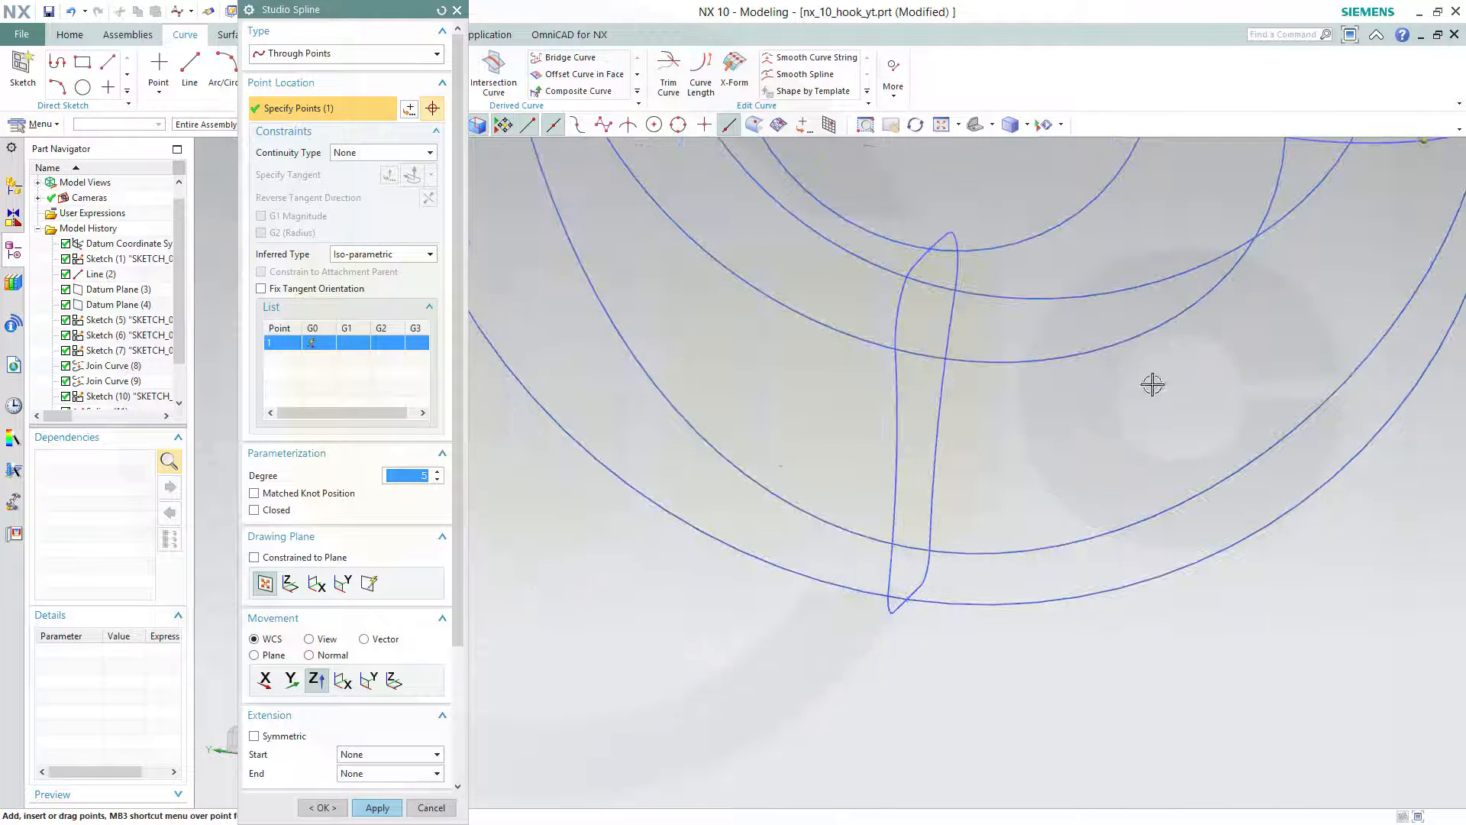
scroll(1086, 433, down, 2)
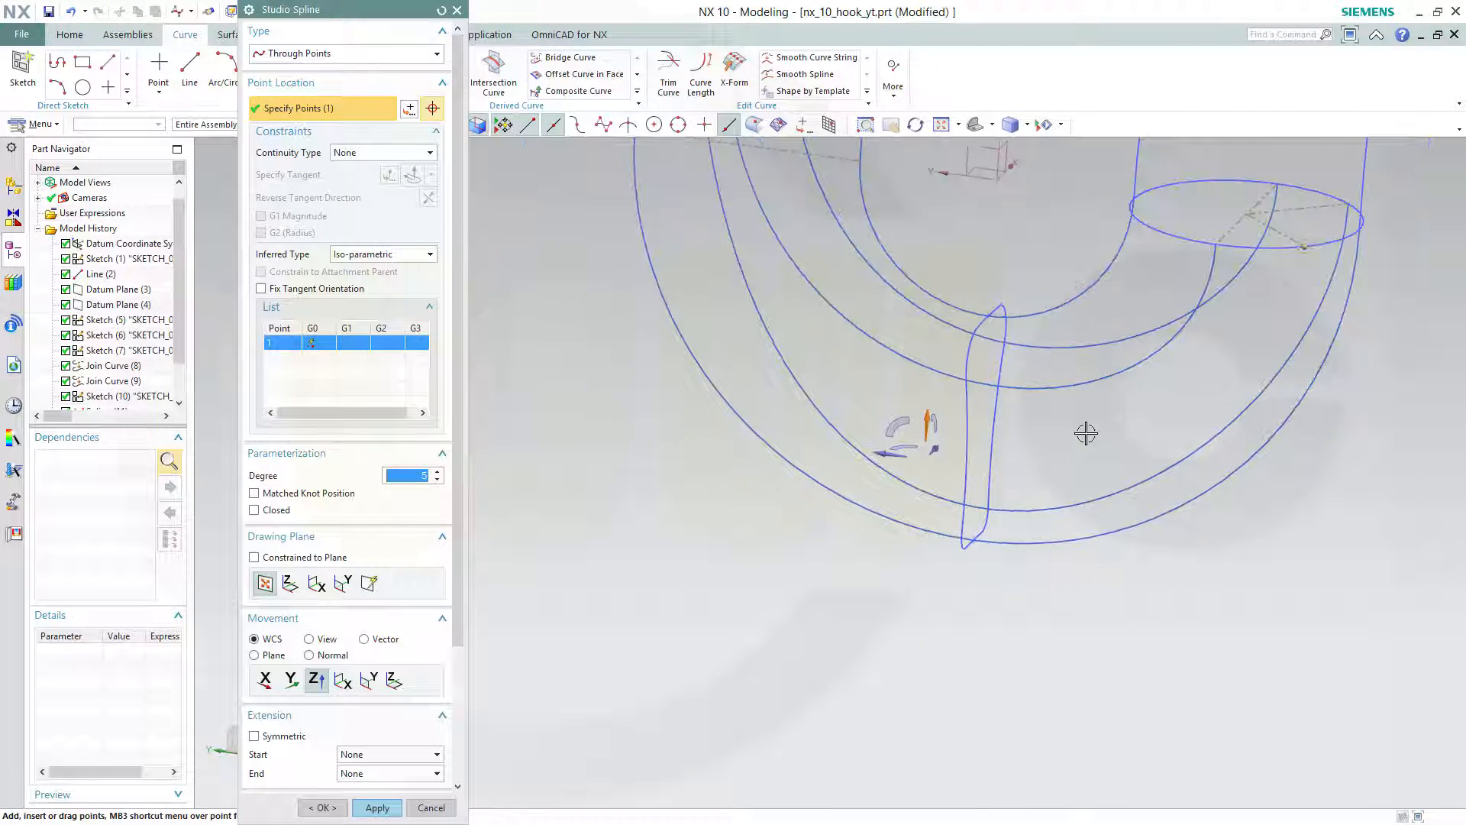
click(963, 532)
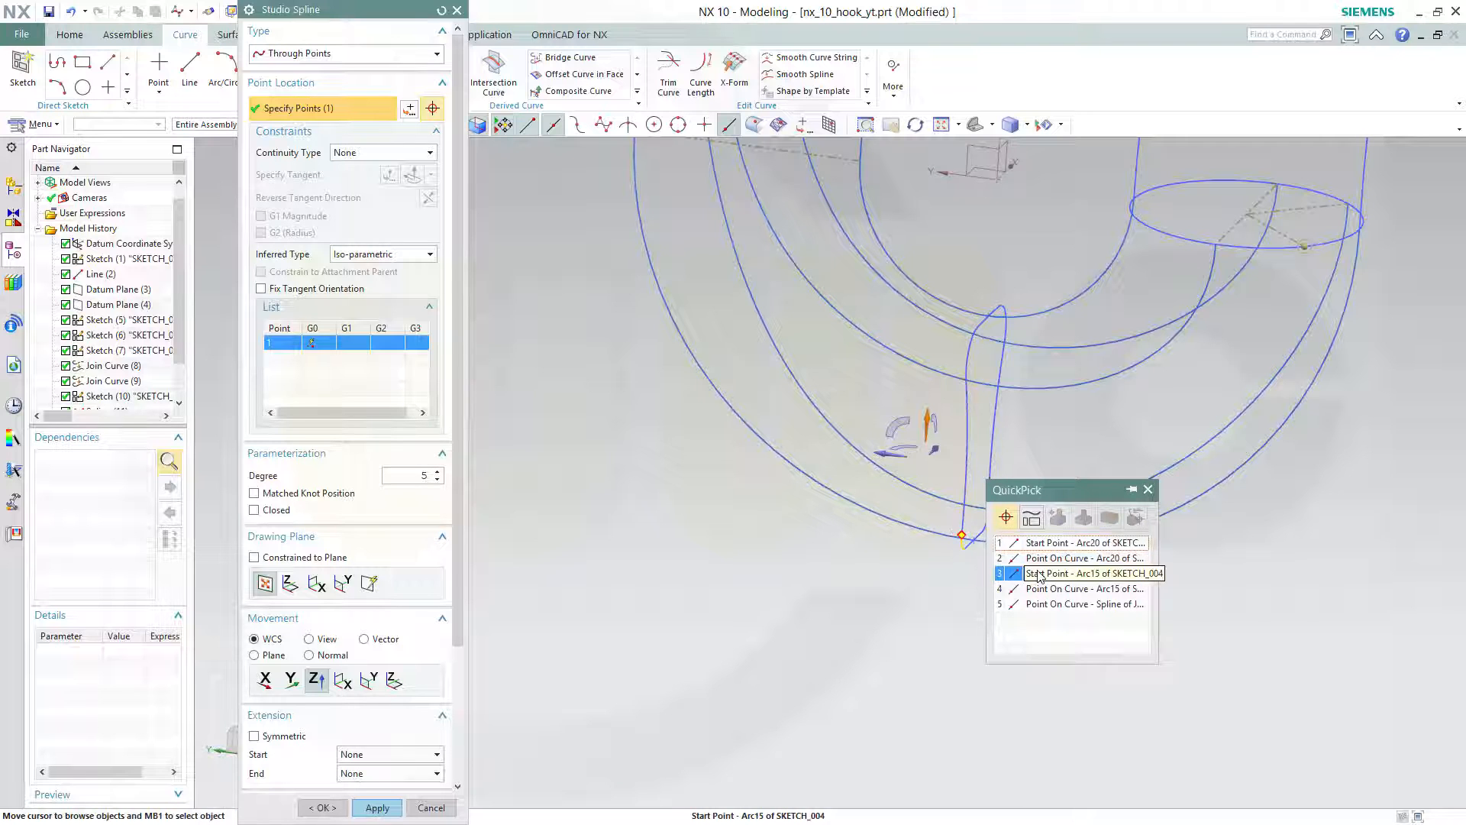
click(1039, 575)
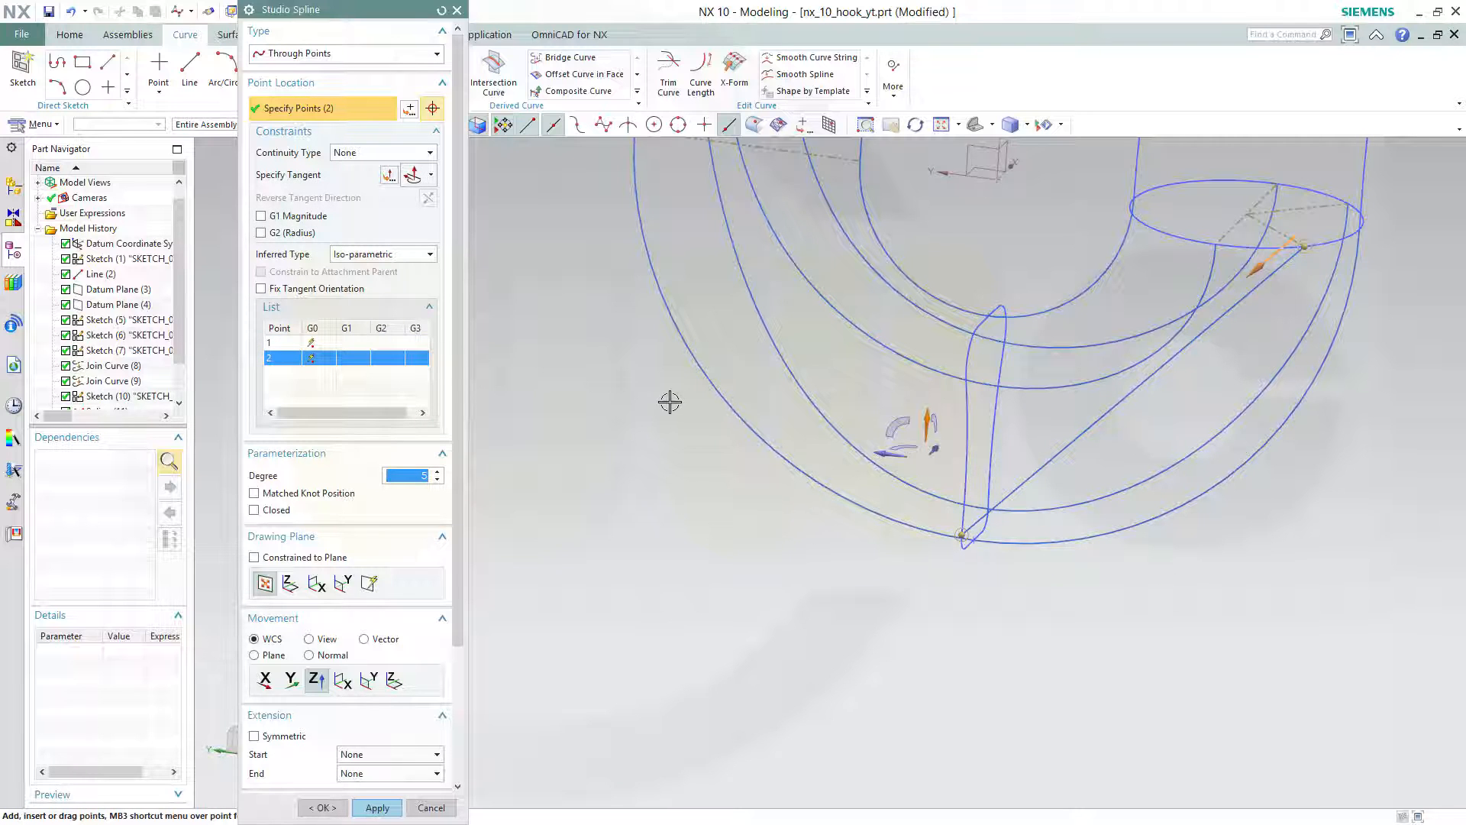
Add the third spline point at the end point of Line7 in the short arm's circle and align its tangent with the datum Z axis.
shift+middle_drag(670, 402, 771, 576)
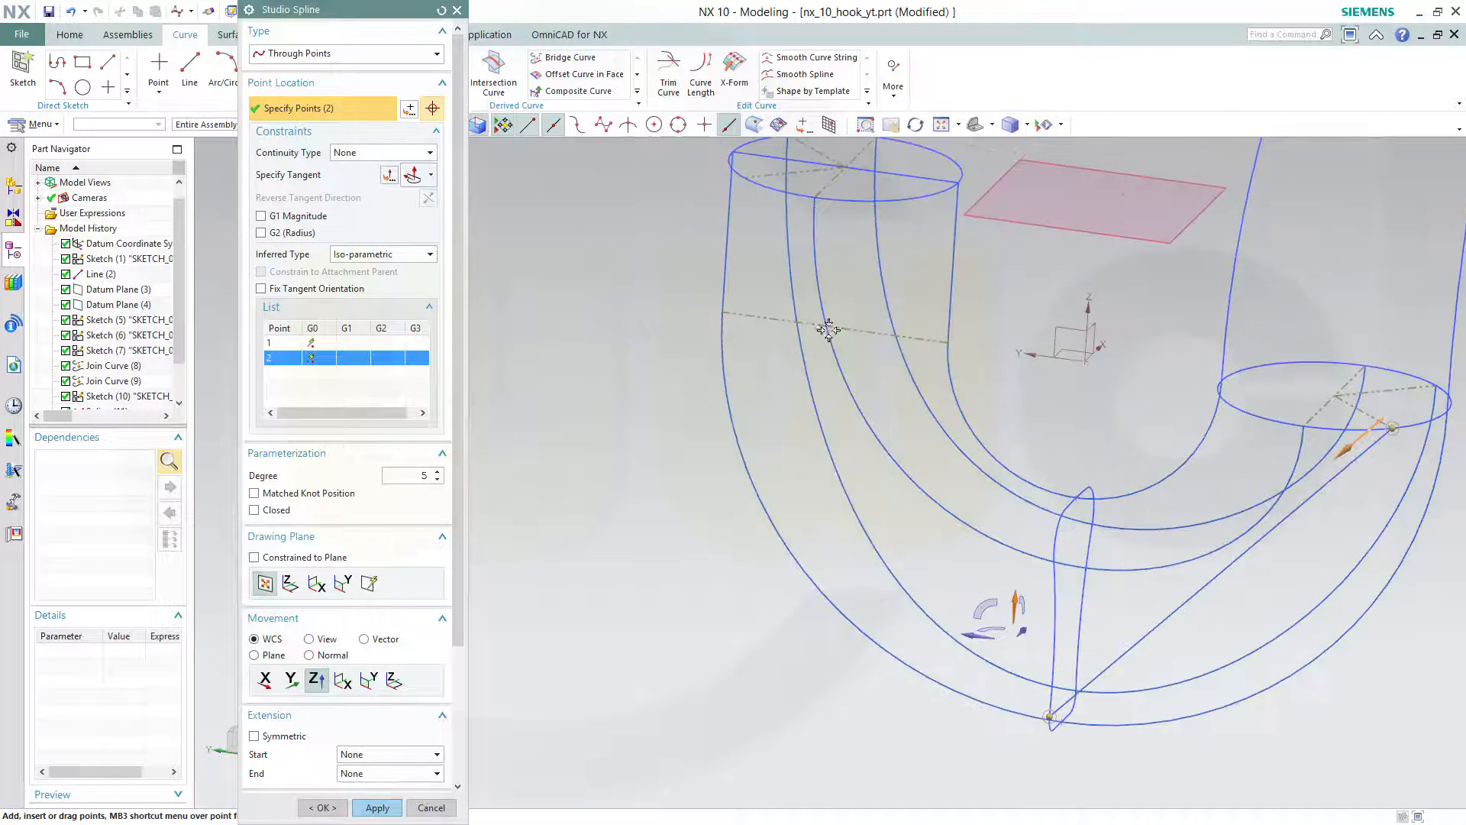
click(747, 179)
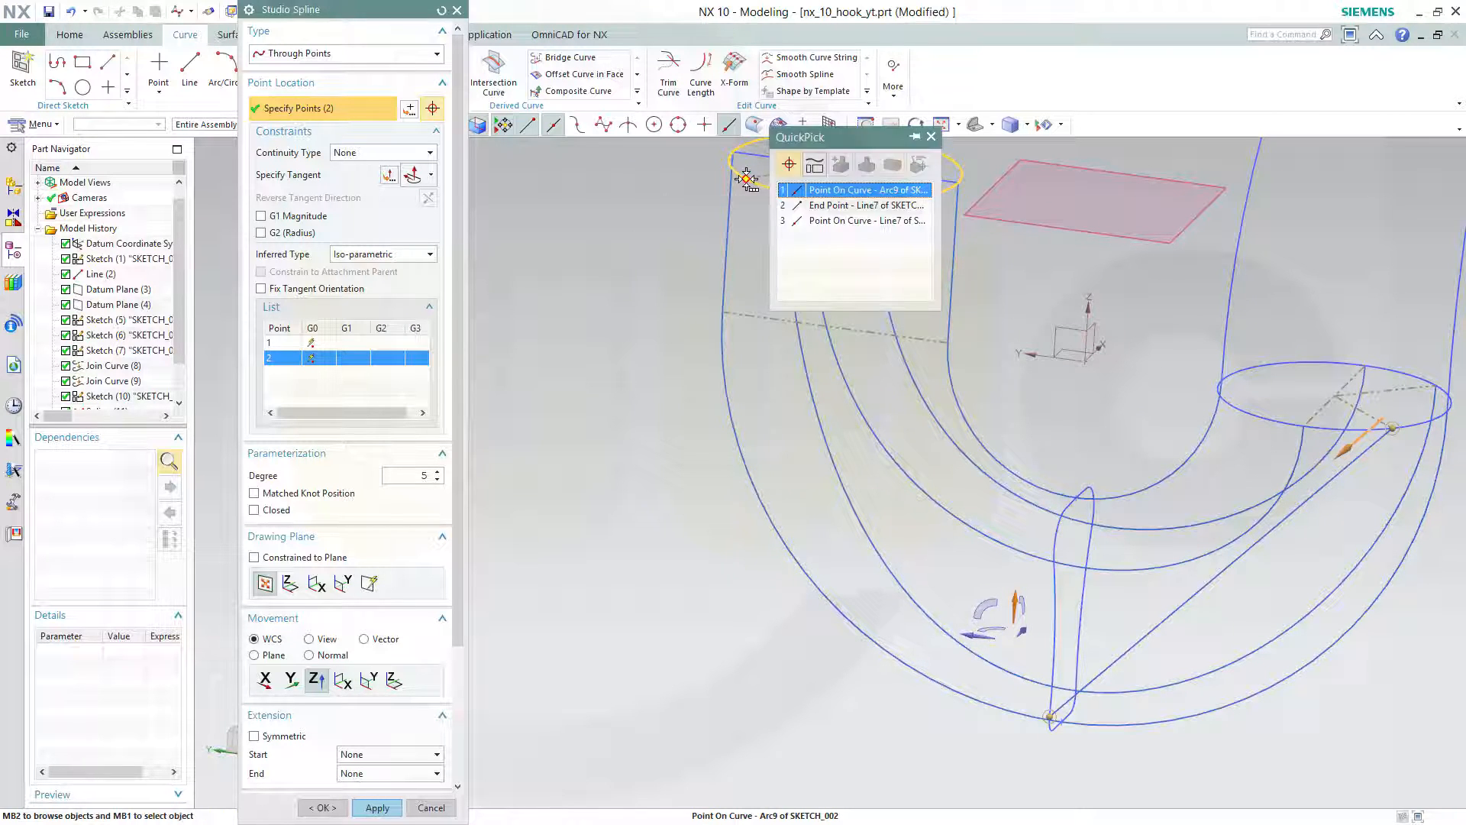
click(824, 205)
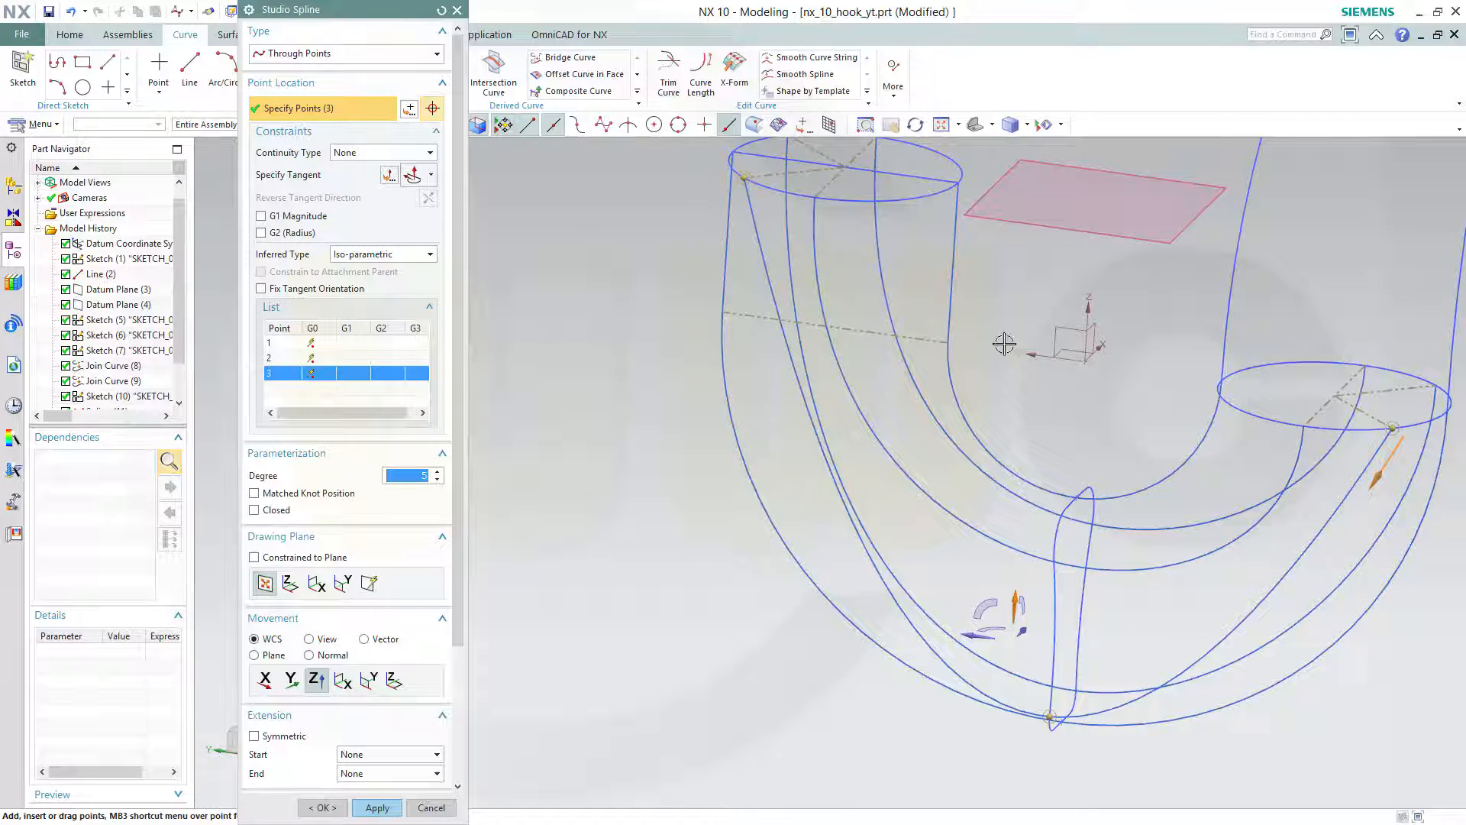
click(389, 176)
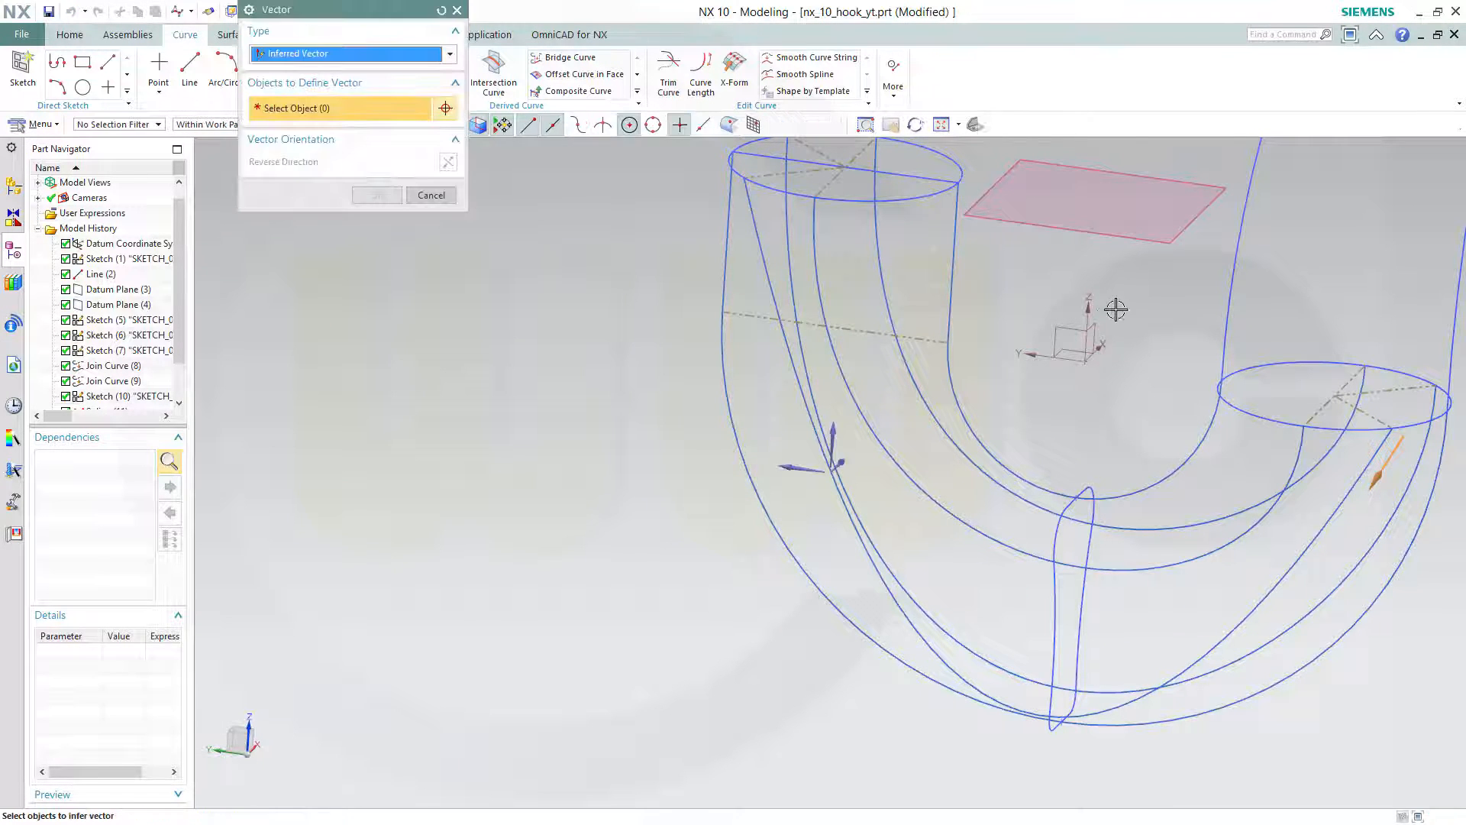
click(1090, 304)
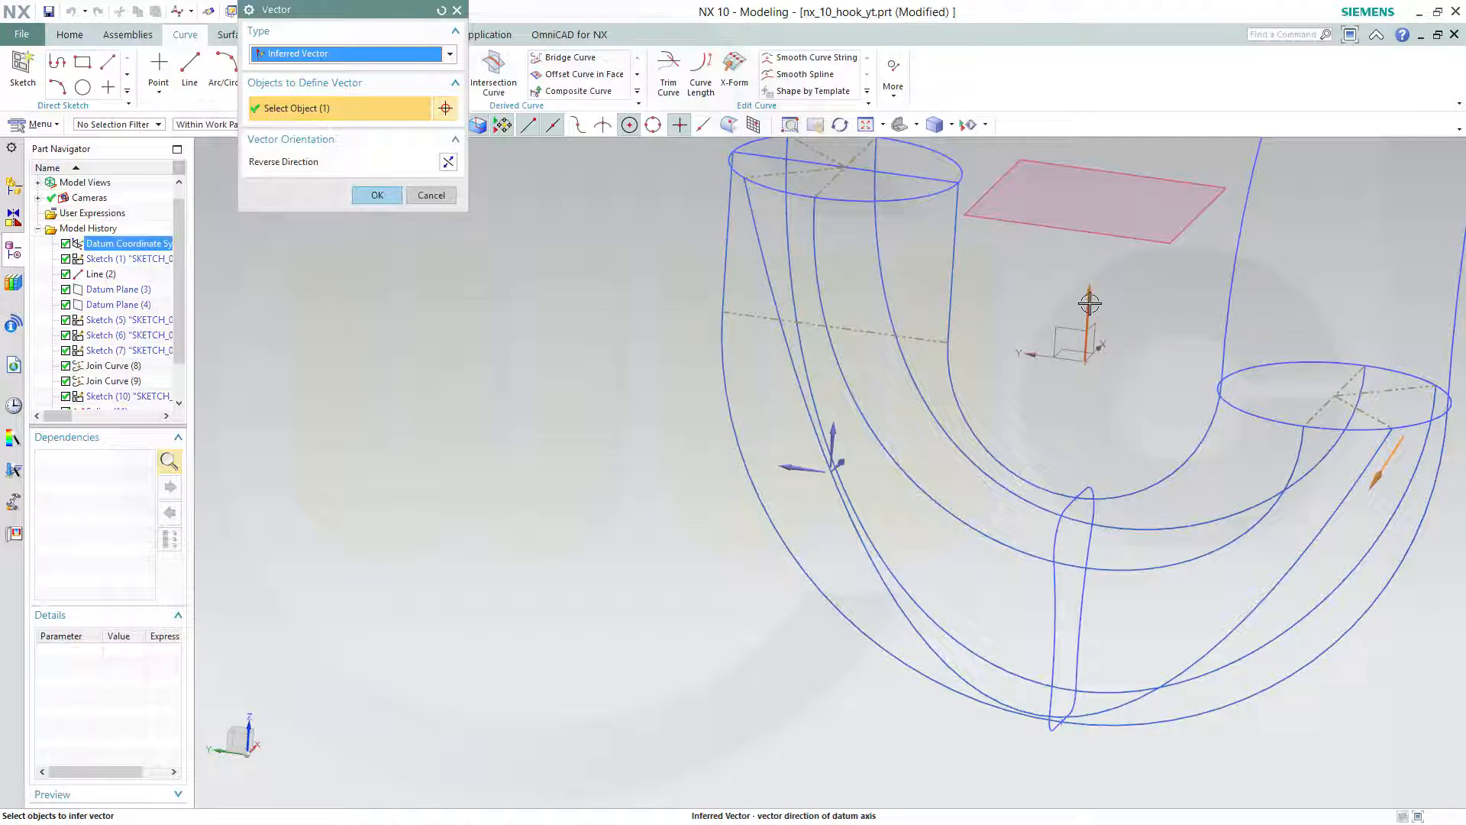
click(375, 194)
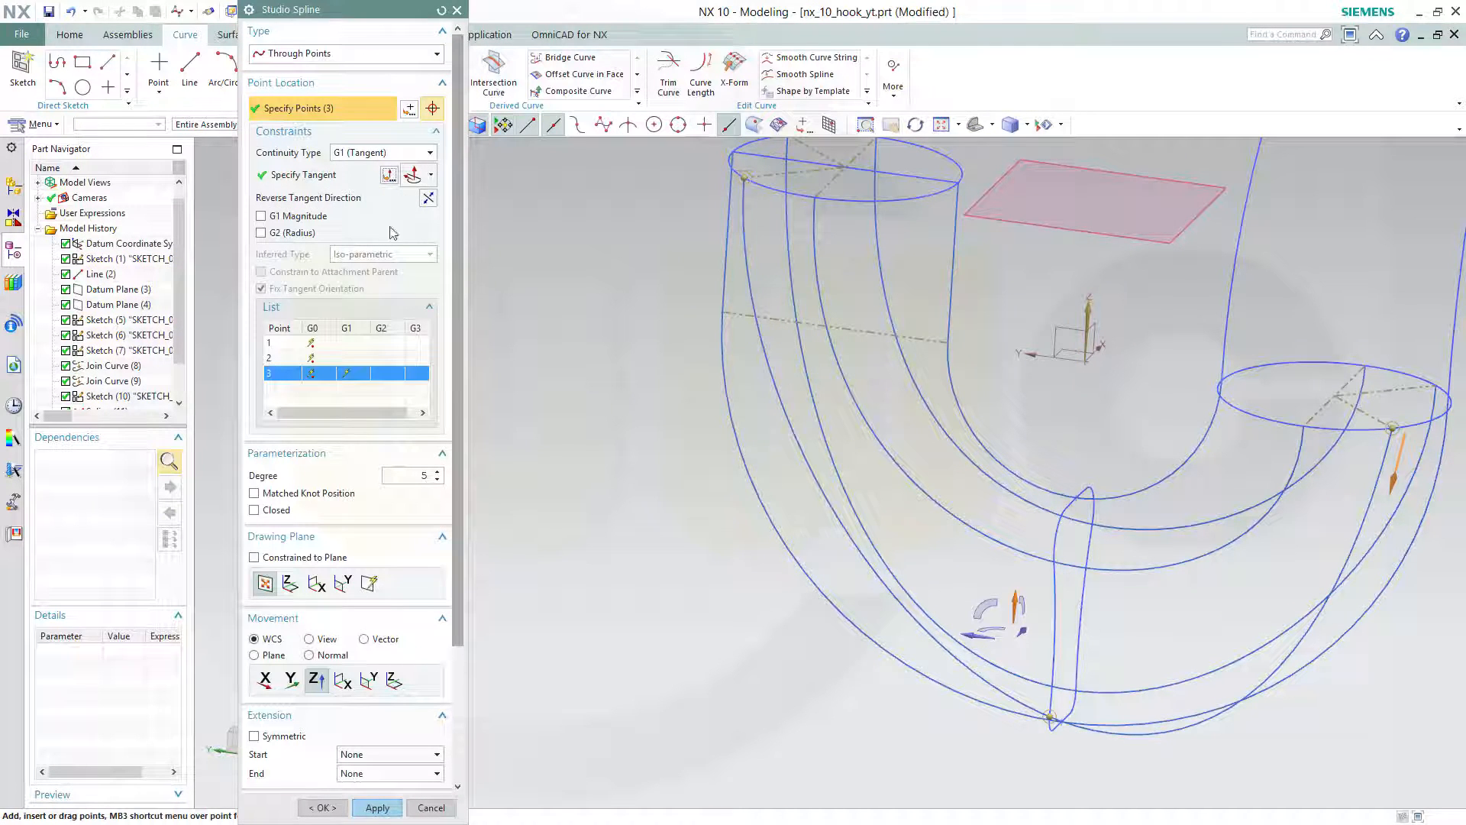
Align the lower guide spline's first-point tangent with the datum Z axis, reverse it to point downward, and finish the Studio Spline command.
click(293, 344)
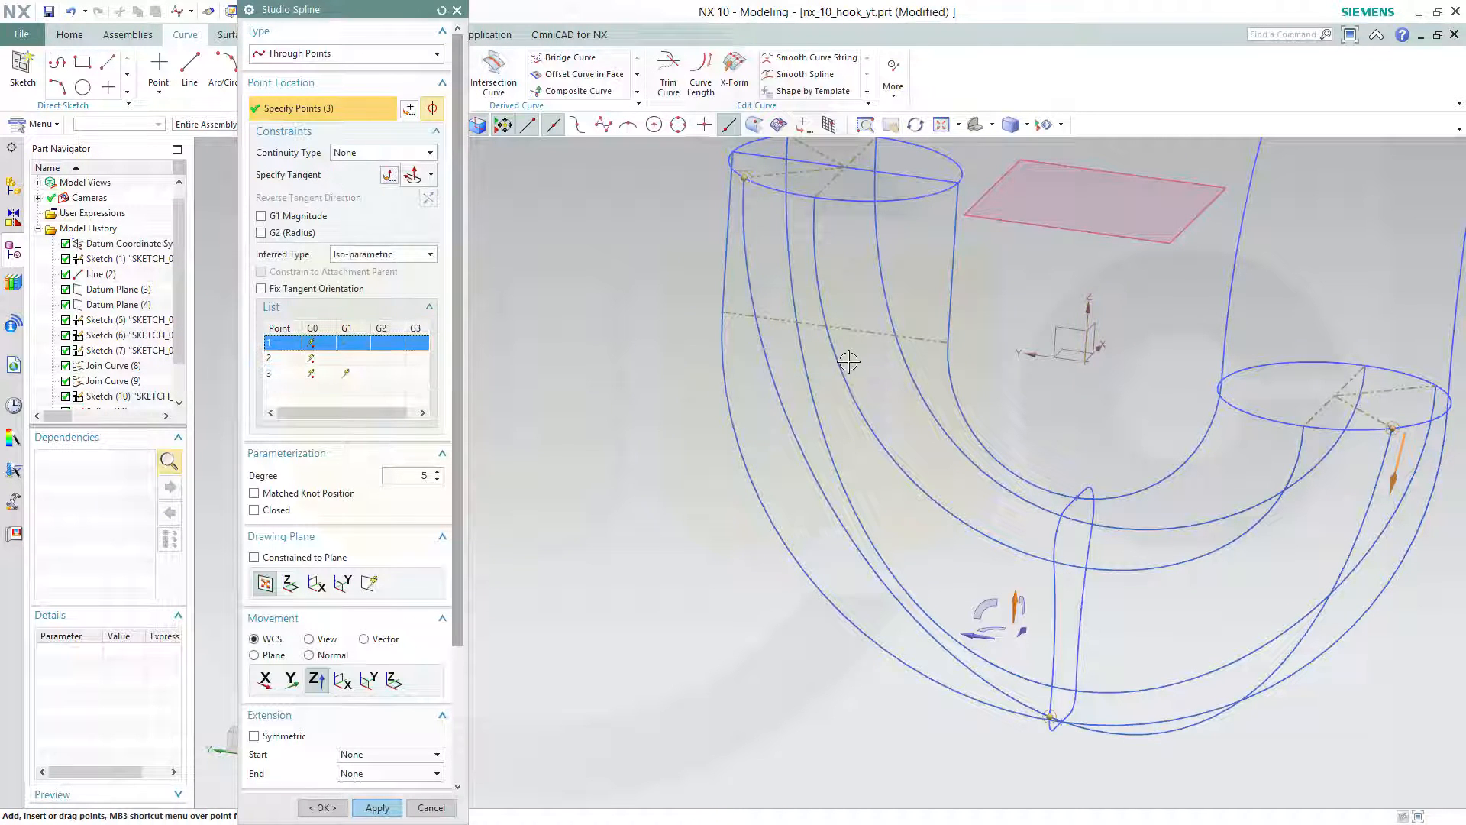
click(391, 176)
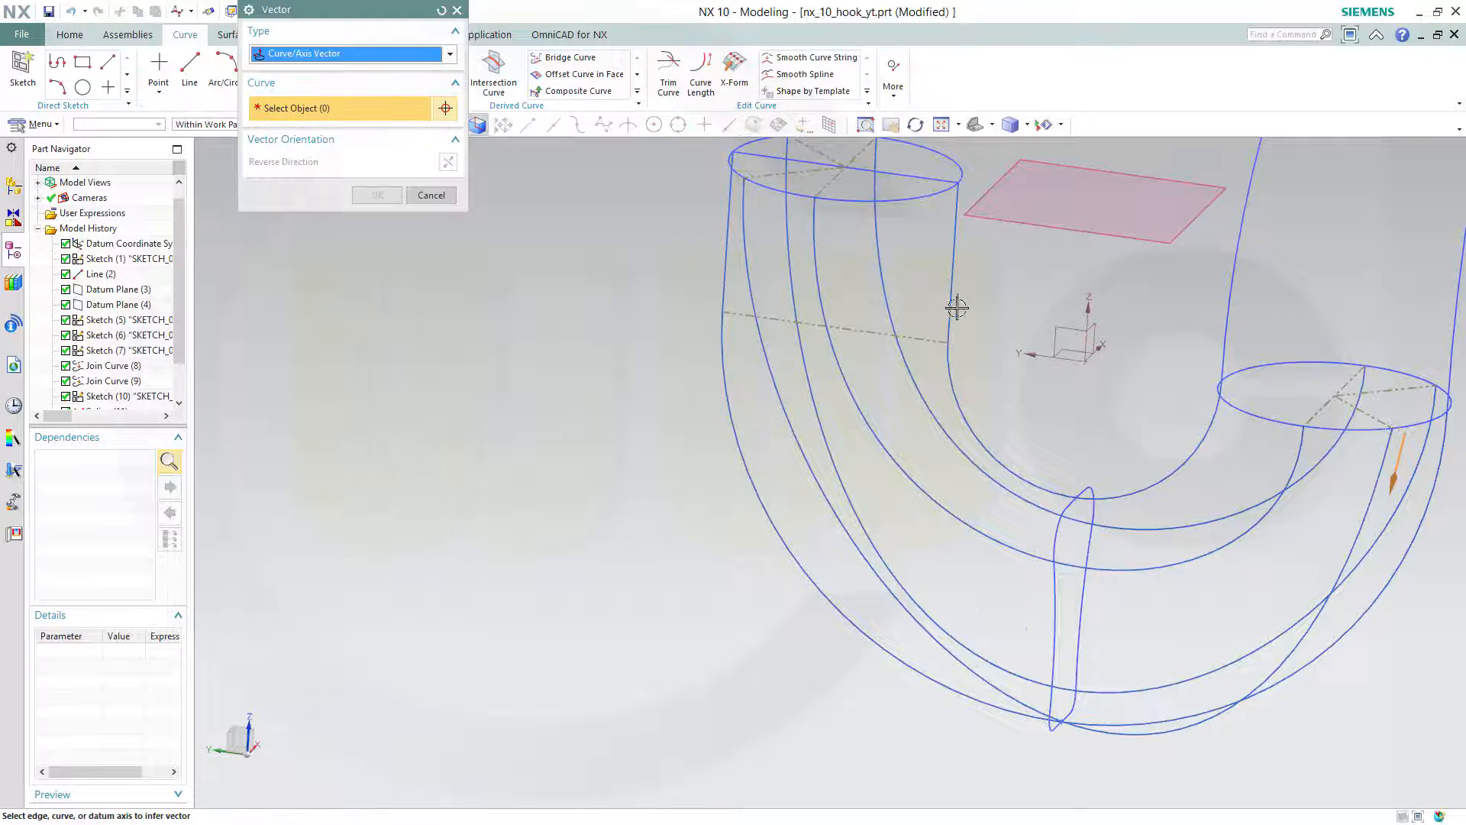
click(1087, 302)
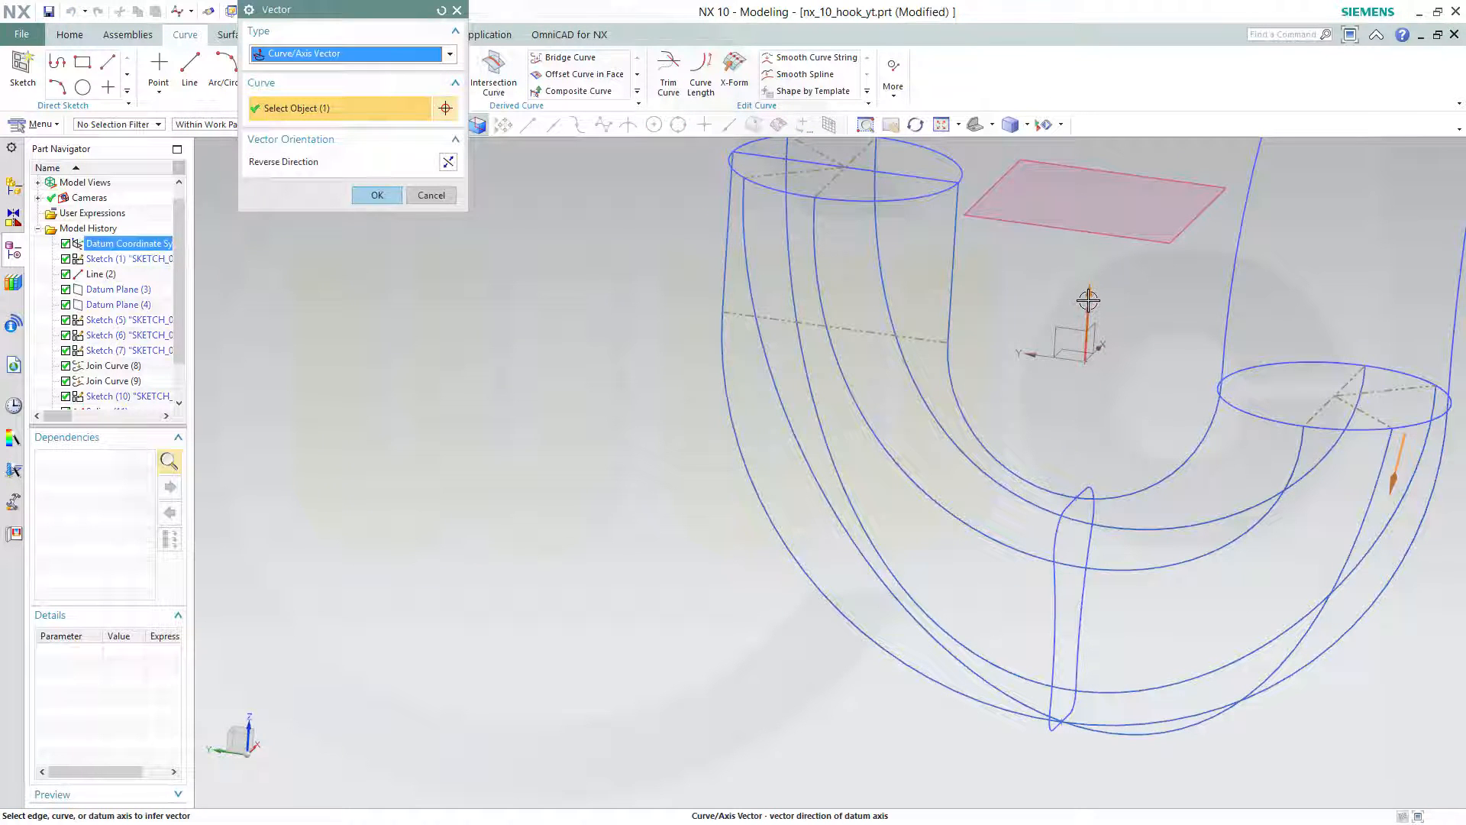
click(393, 194)
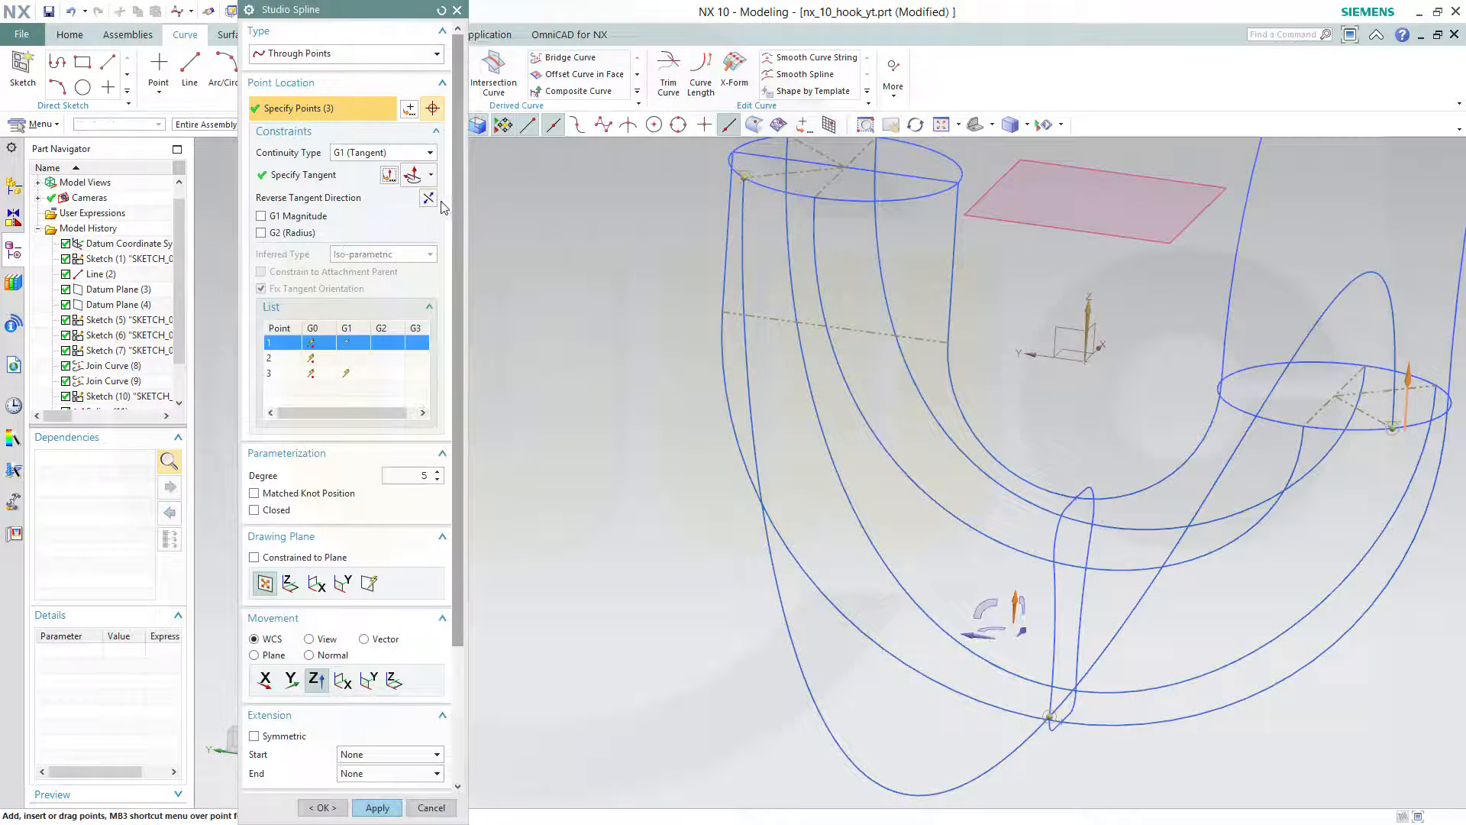
click(428, 201)
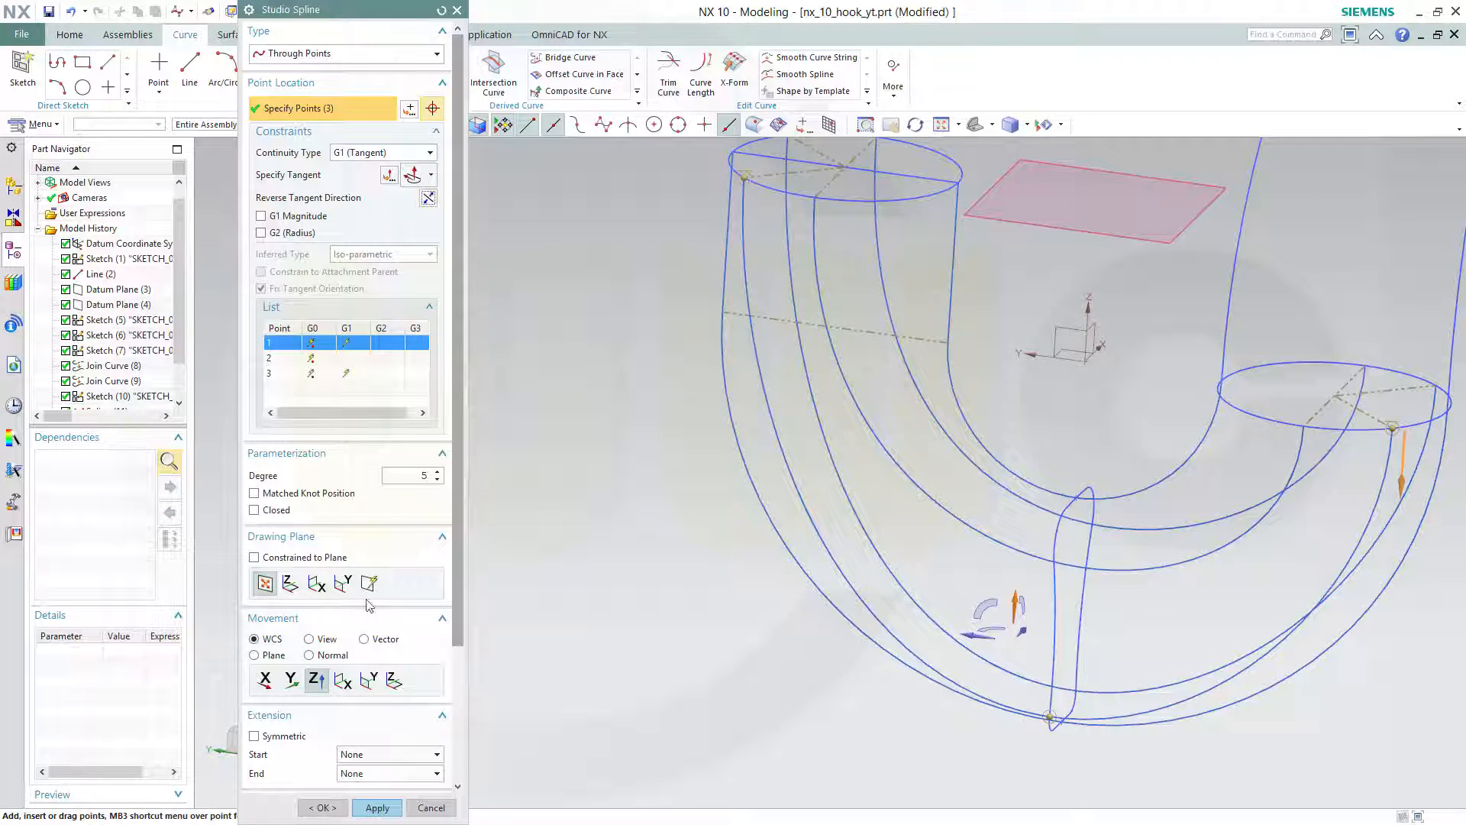
click(320, 808)
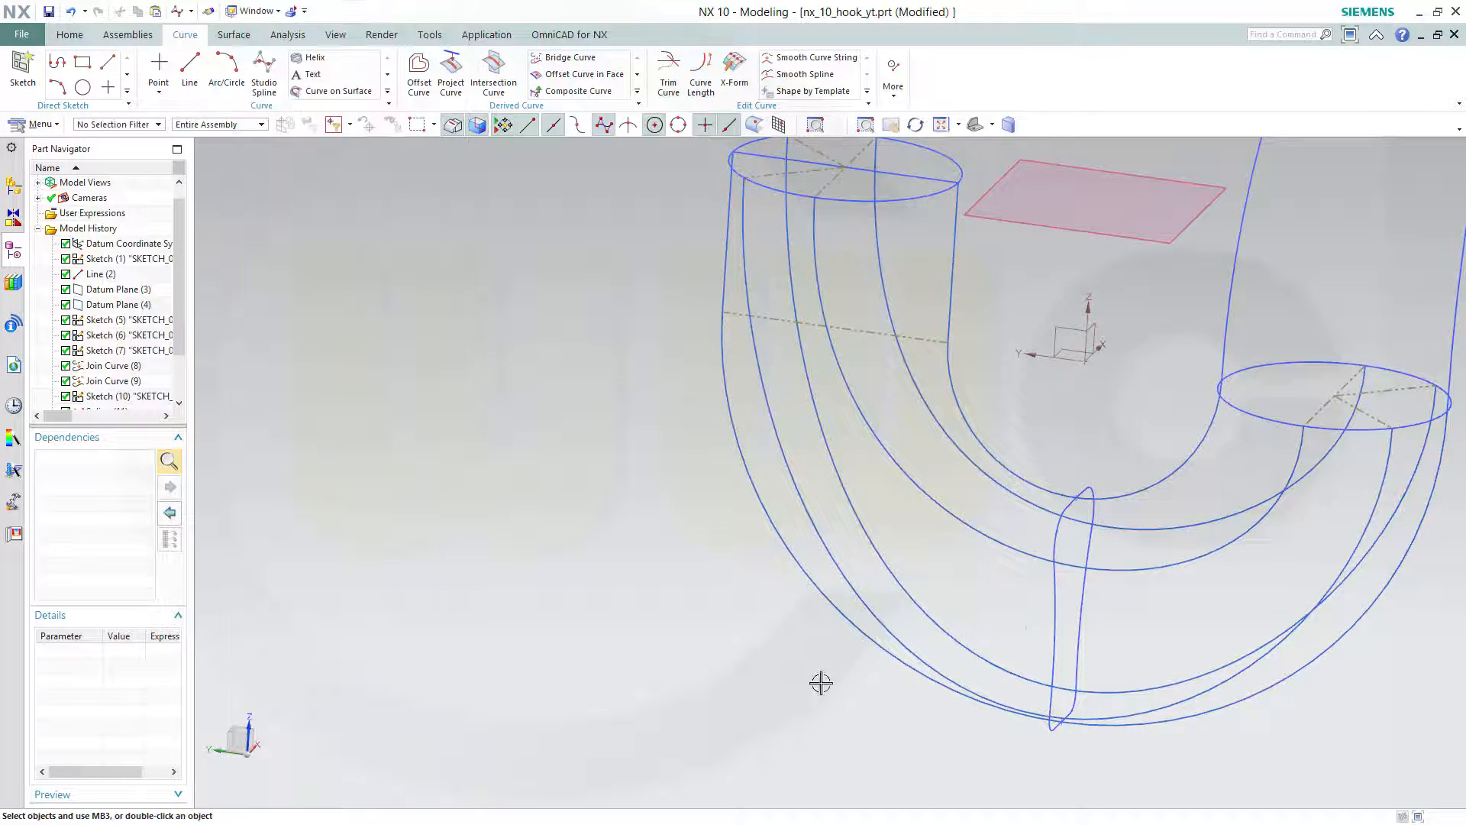
middle_drag(1022, 524, 860, 265)
scroll(1070, 334, down, 6)
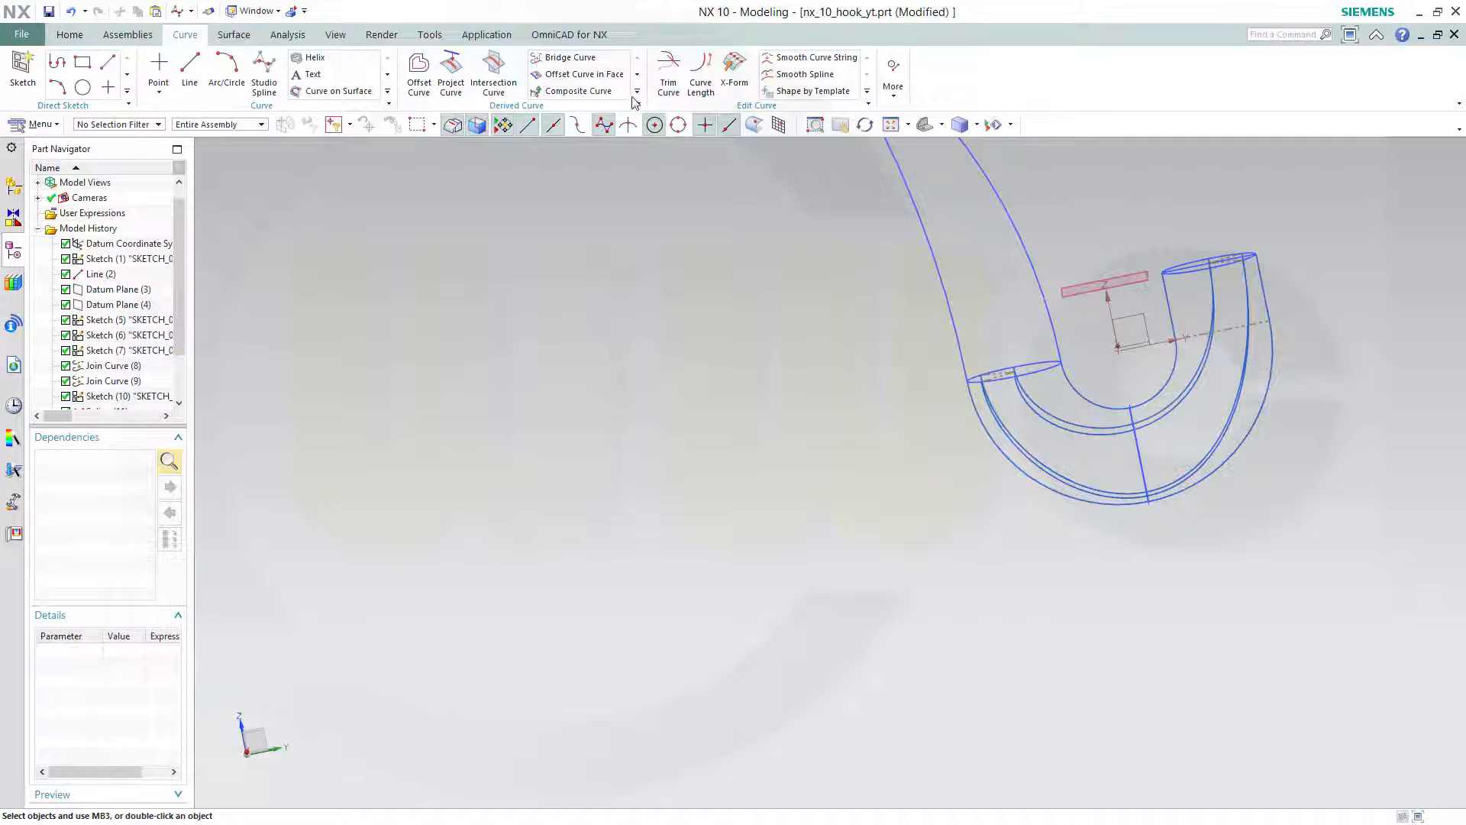
click(70, 34)
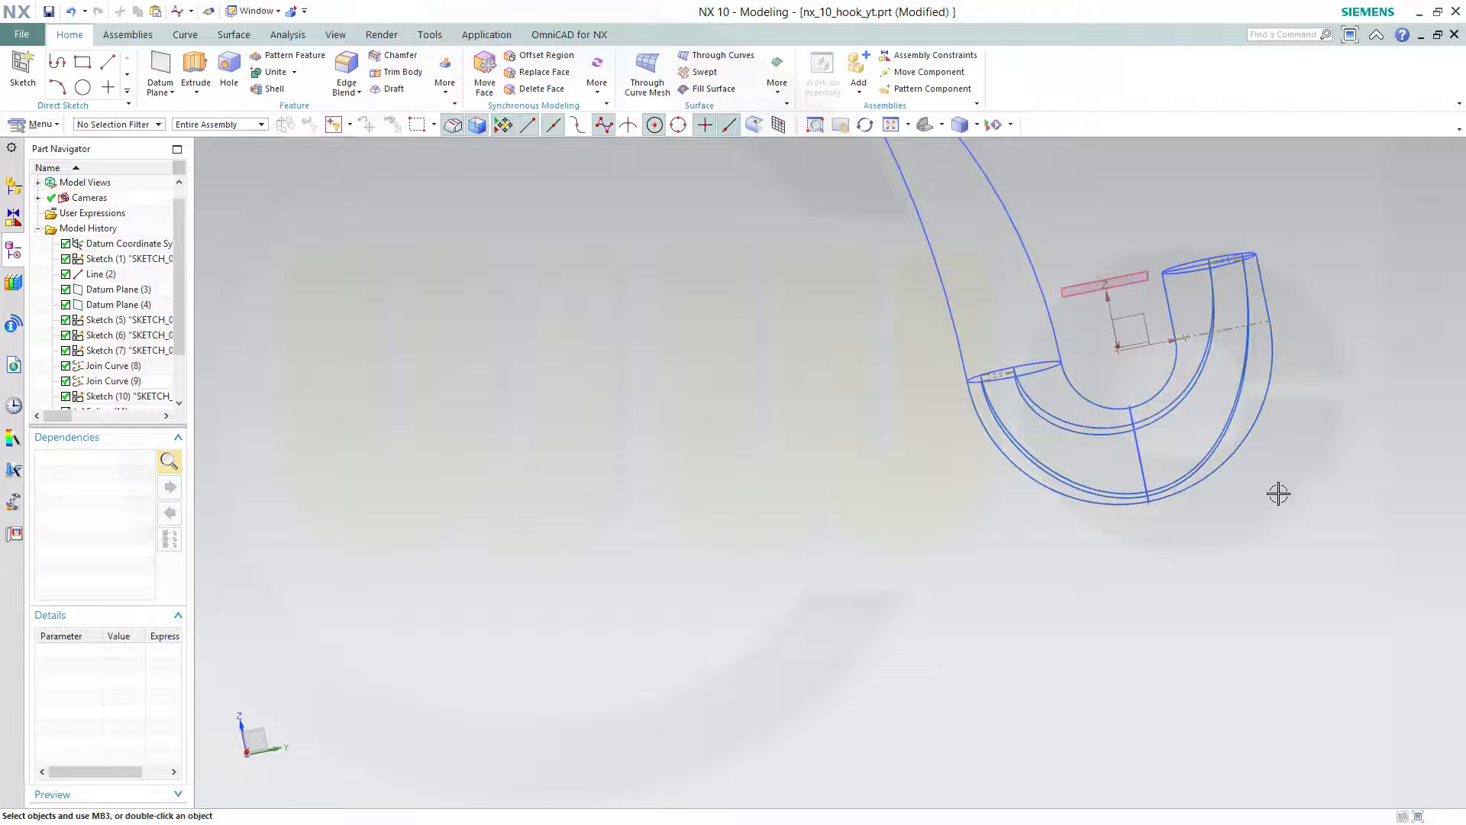
Extrude the circle at the long arm's lower end 10 mm as a sheet body and apply it.
shift+middle_drag(1276, 495, 798, 627)
scroll(1166, 539, up, 1)
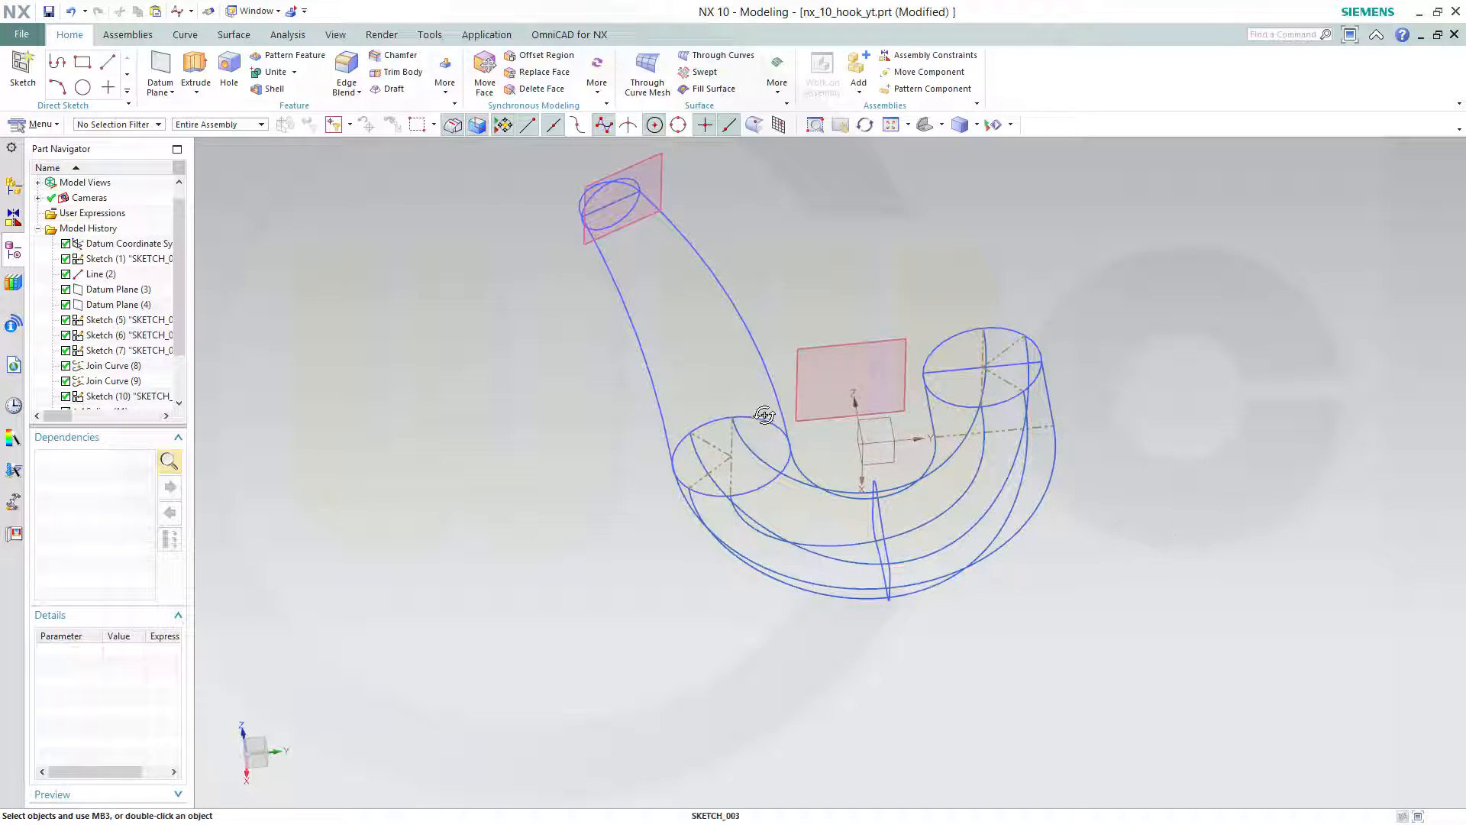
middle_drag(764, 416, 736, 387)
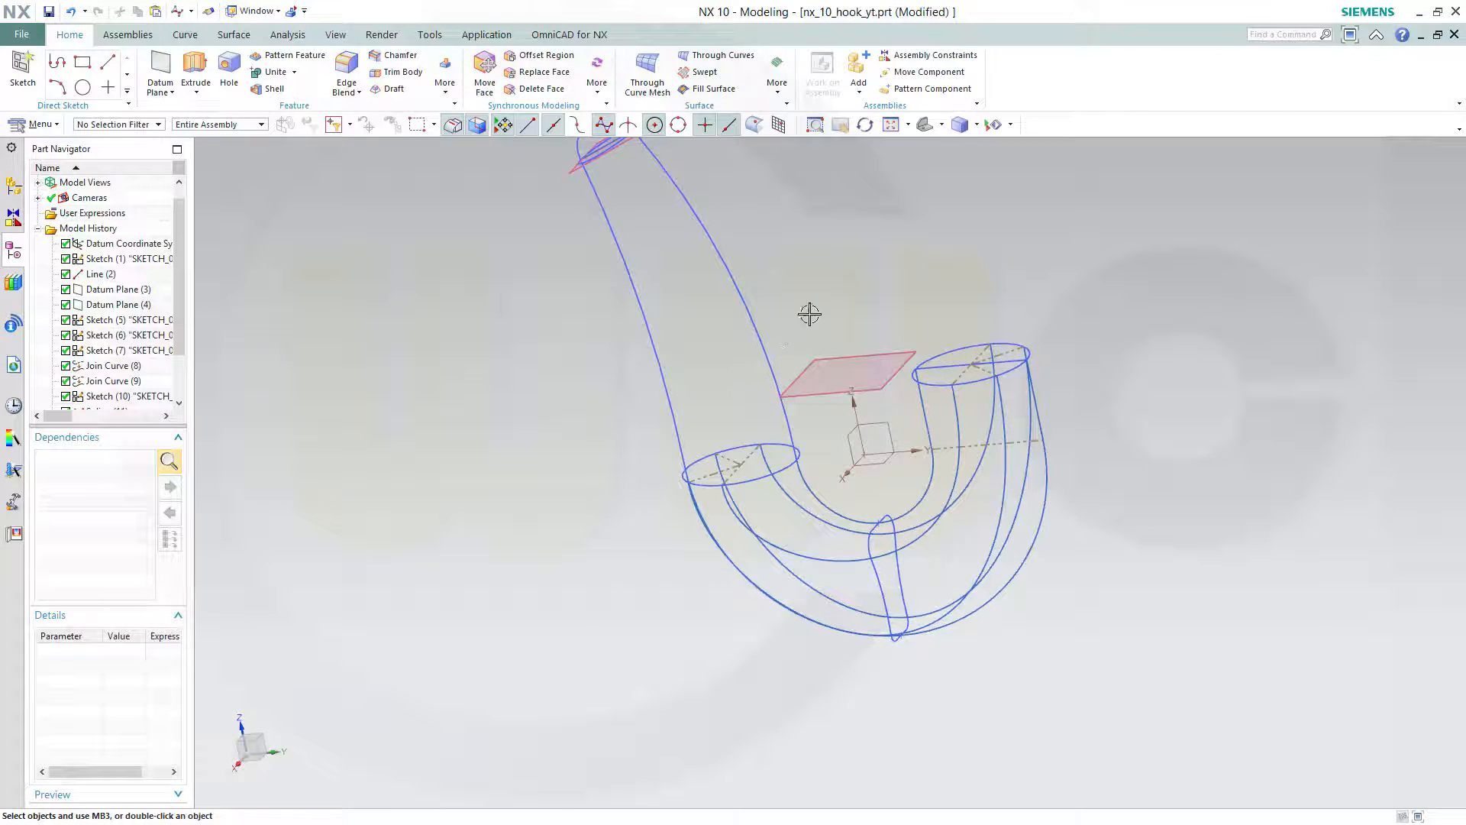
scroll(845, 305, up, 1)
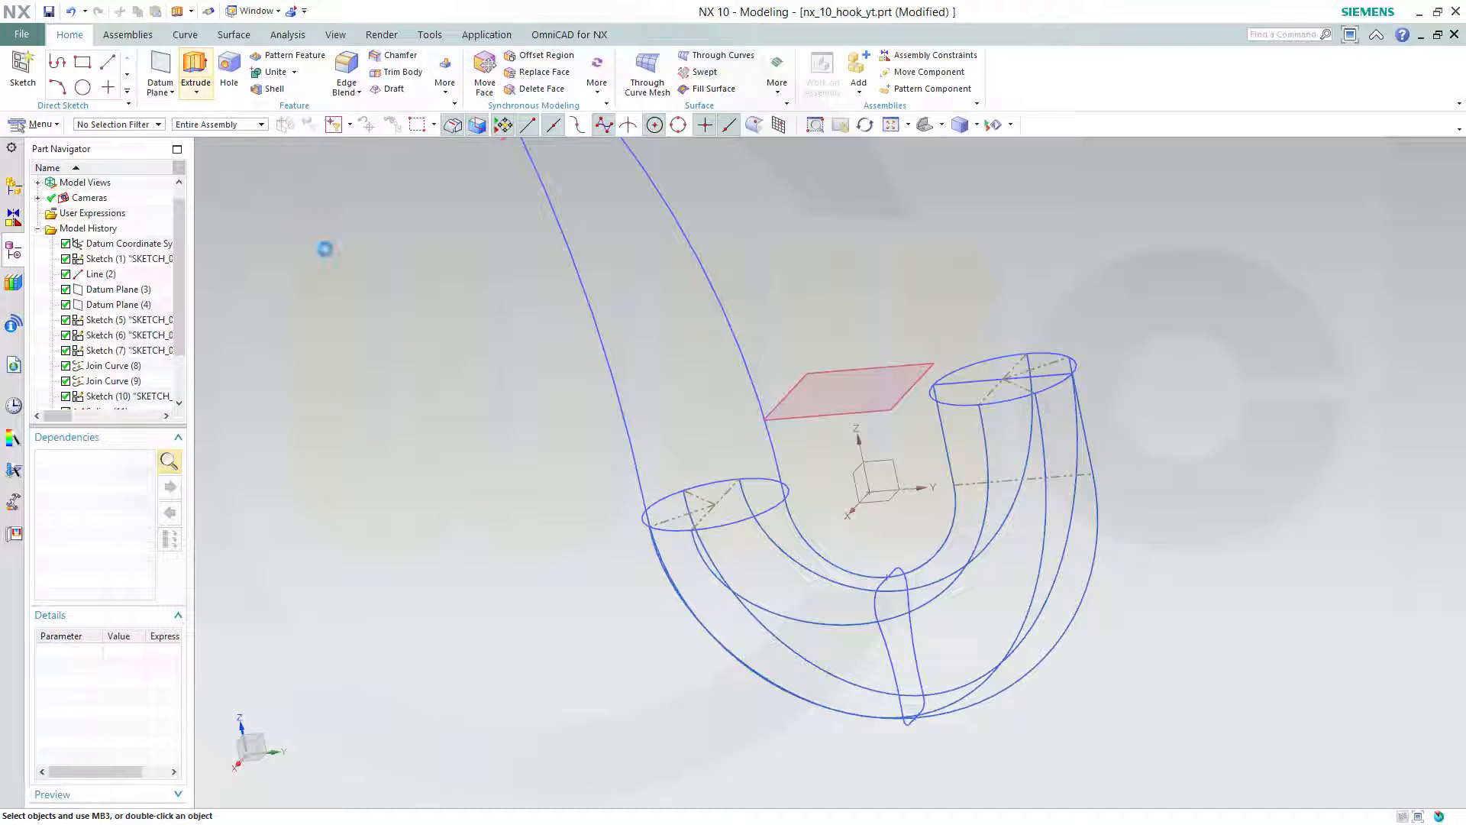
click(729, 527)
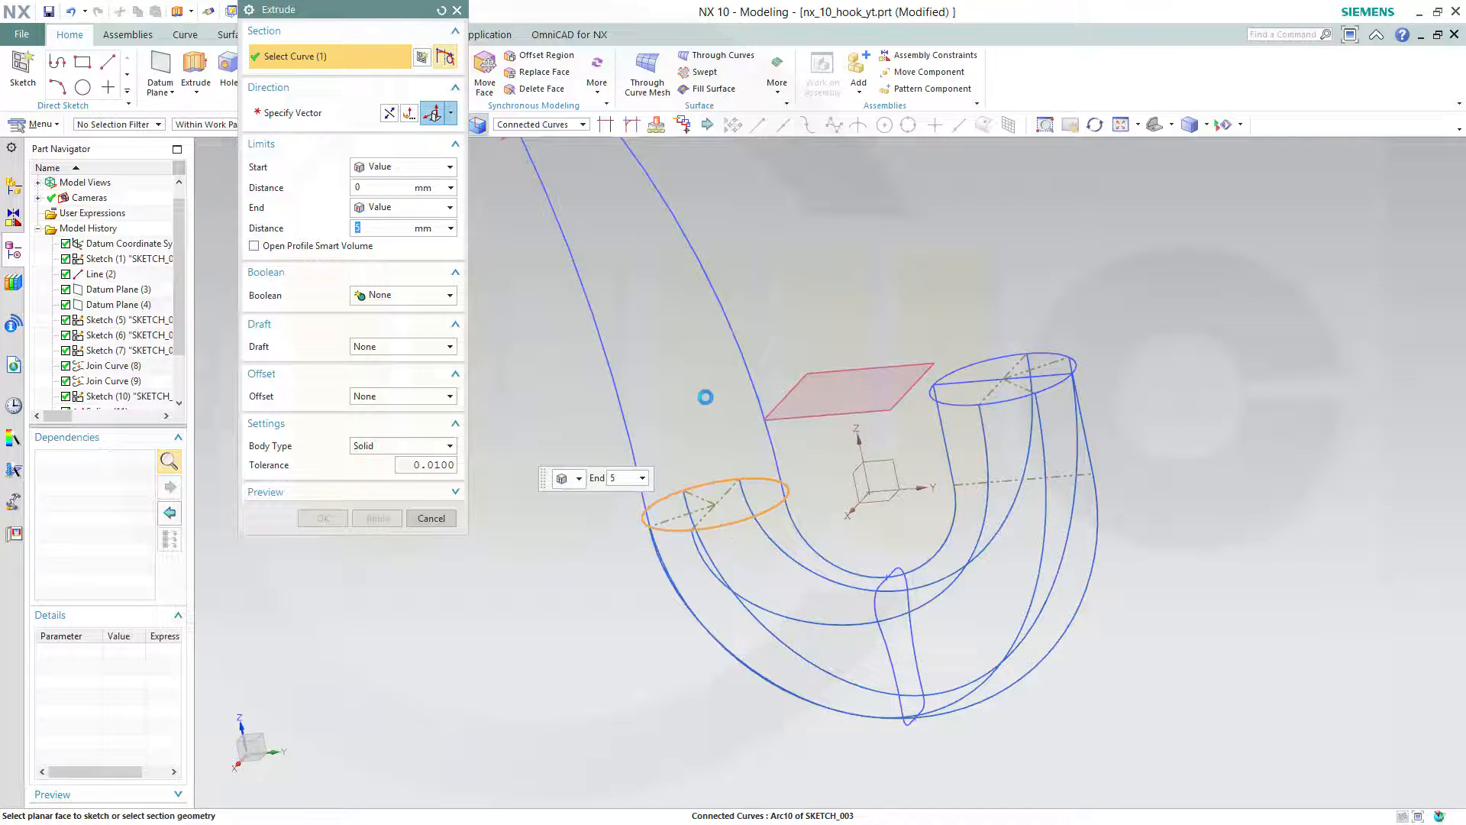
click(449, 447)
click(432, 475)
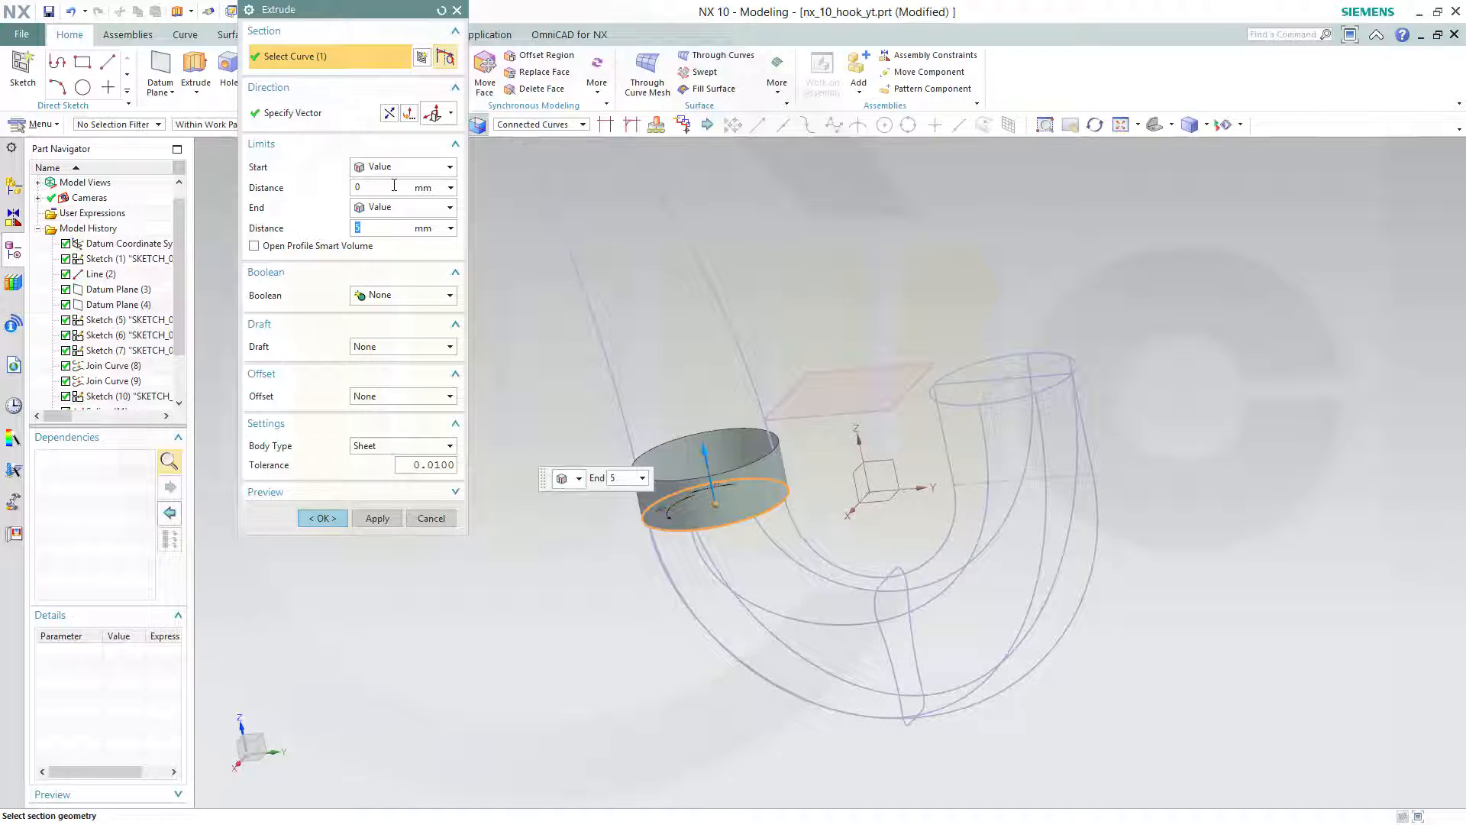
key(Return)
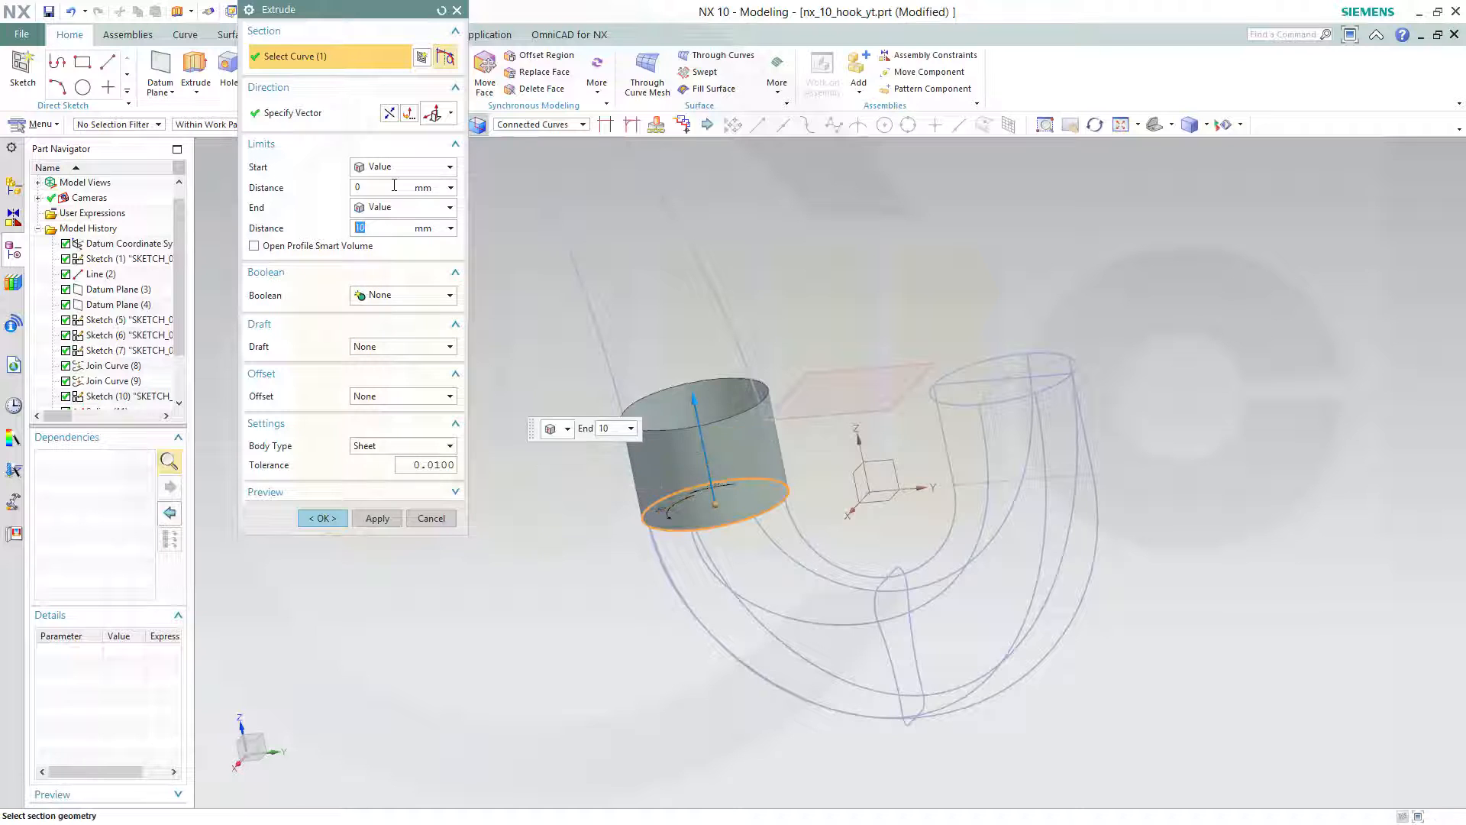
click(376, 518)
Extrude the short arm's circle 10 mm as a sheet body and finish the Extrude command.
click(1001, 403)
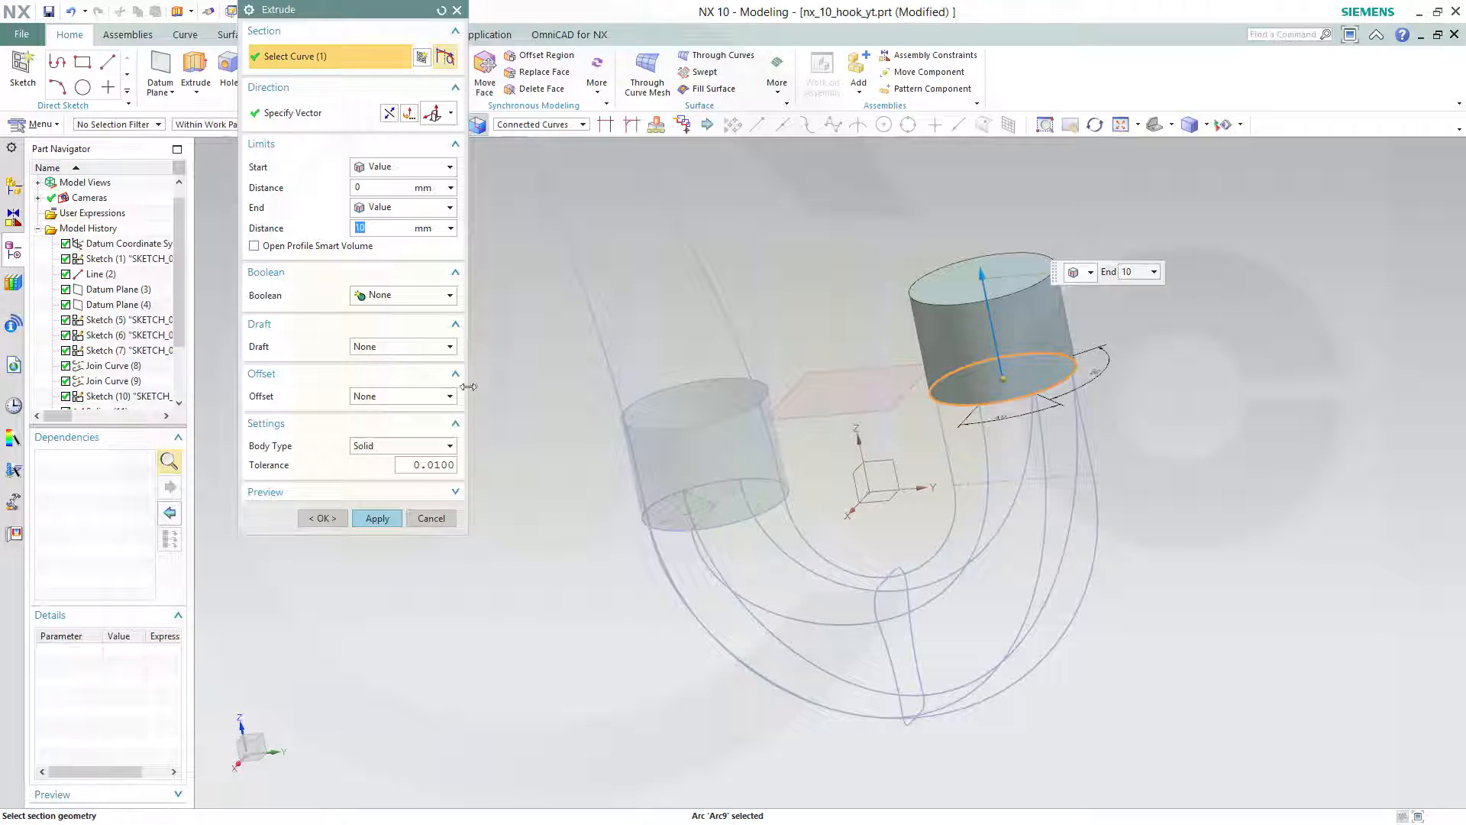
click(446, 446)
click(397, 472)
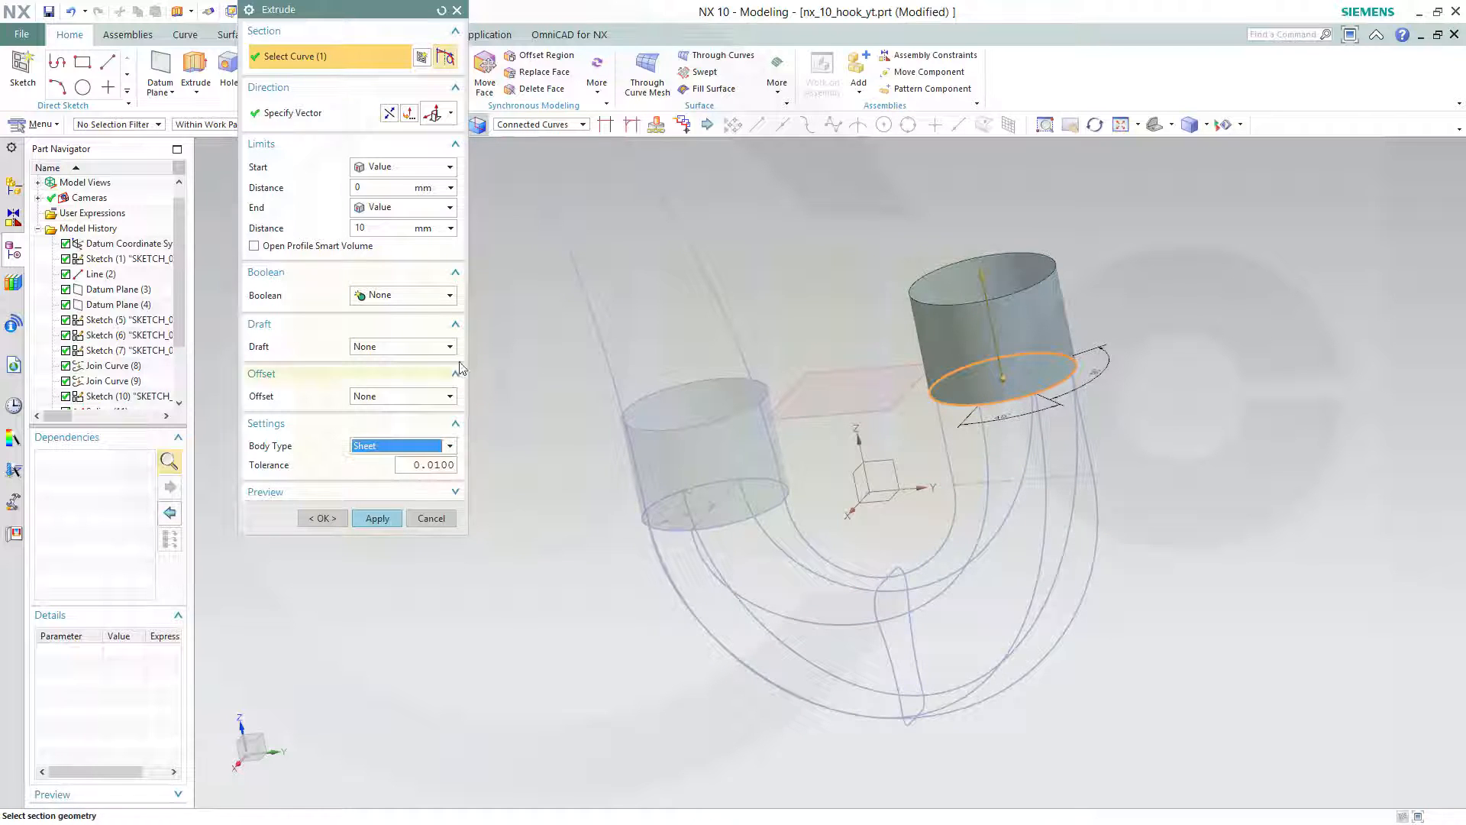
click(330, 520)
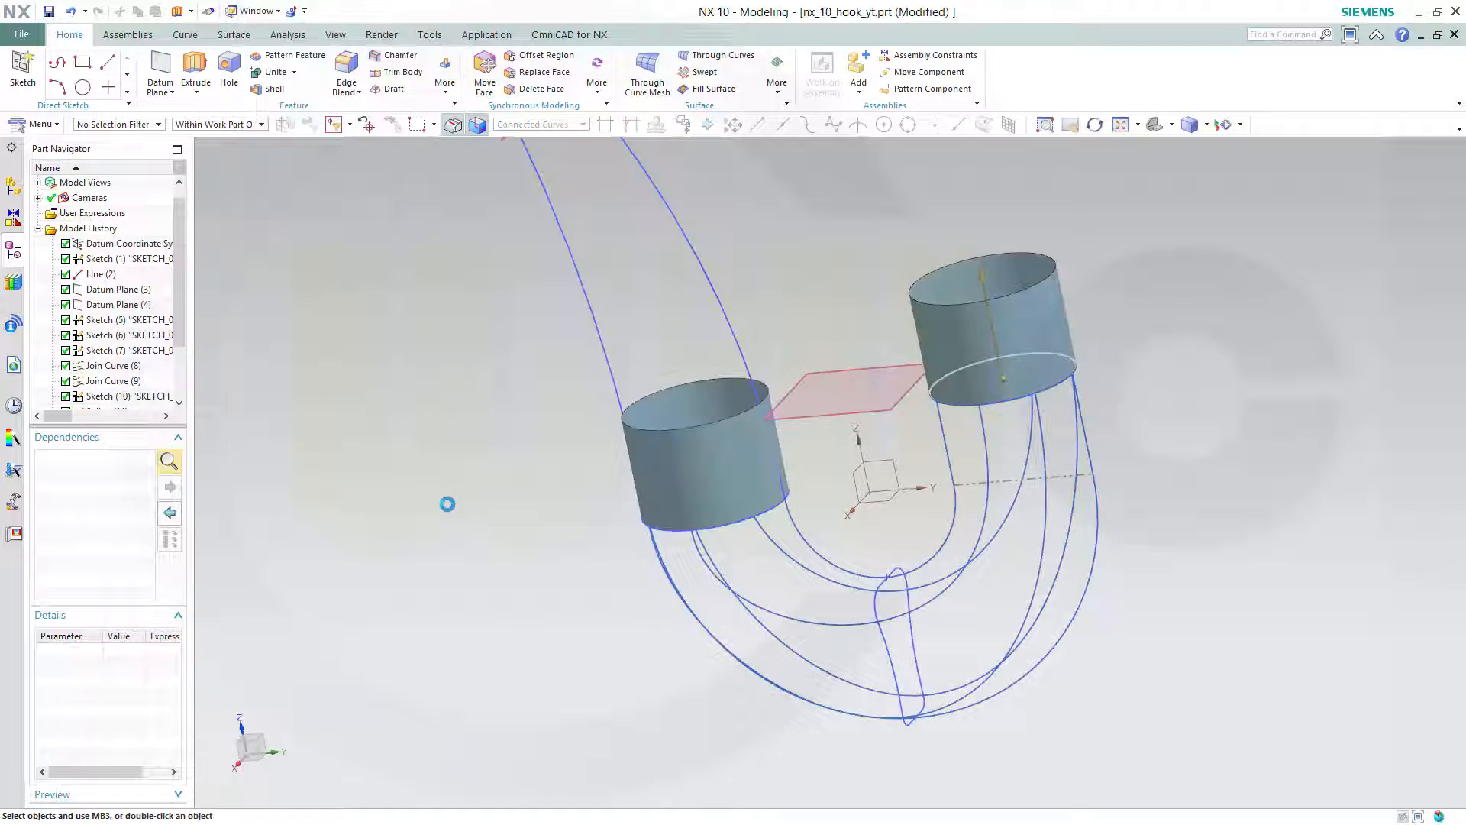
Start a Through Curve Mesh with Stop at Intersection enabled and choose the inner half of the long arm's circle as the first primary curve.
middle_drag(1116, 508, 1211, 485)
scroll(782, 367, up, 1)
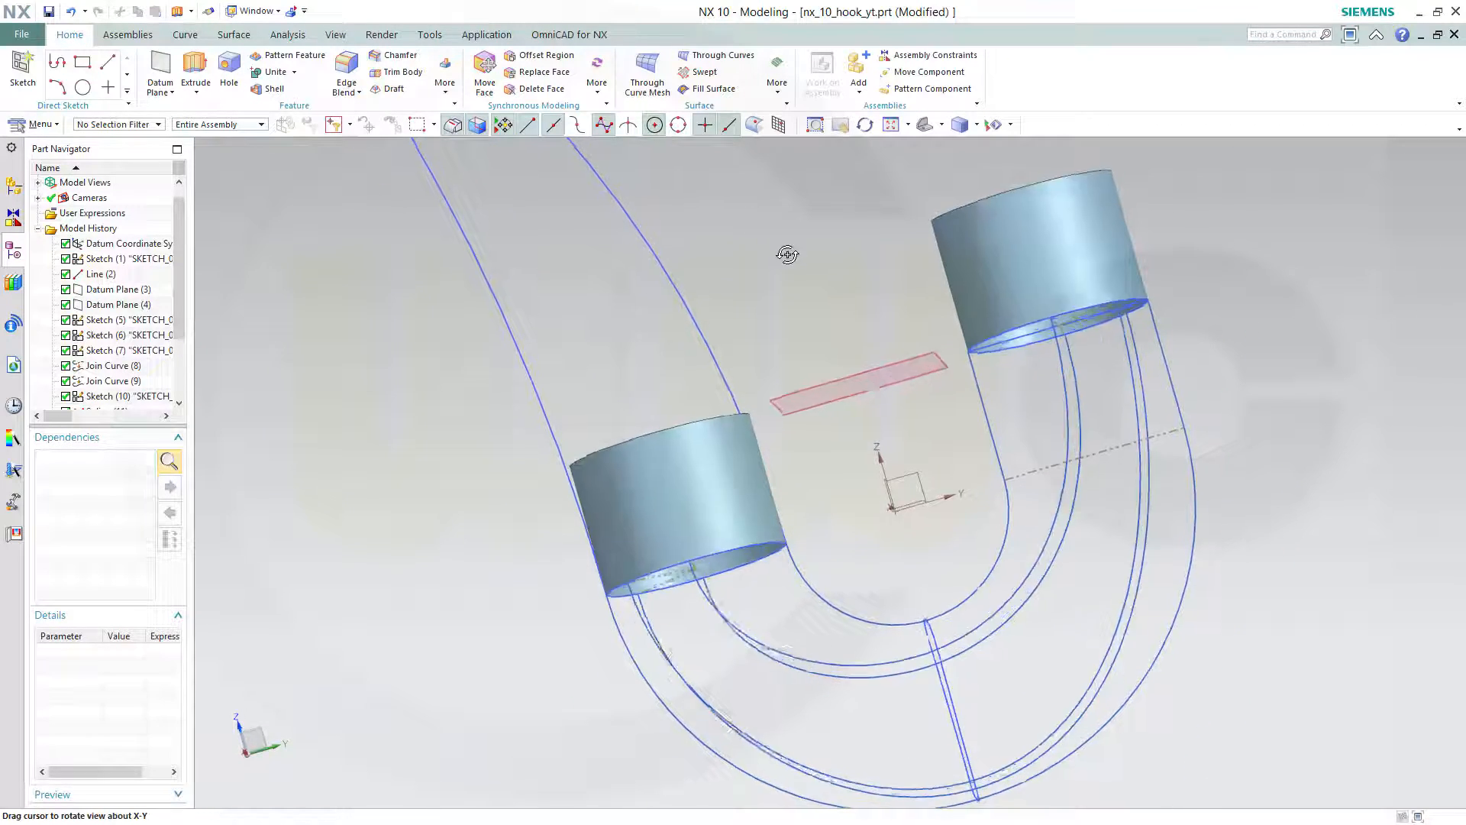
middle_drag(786, 252, 756, 290)
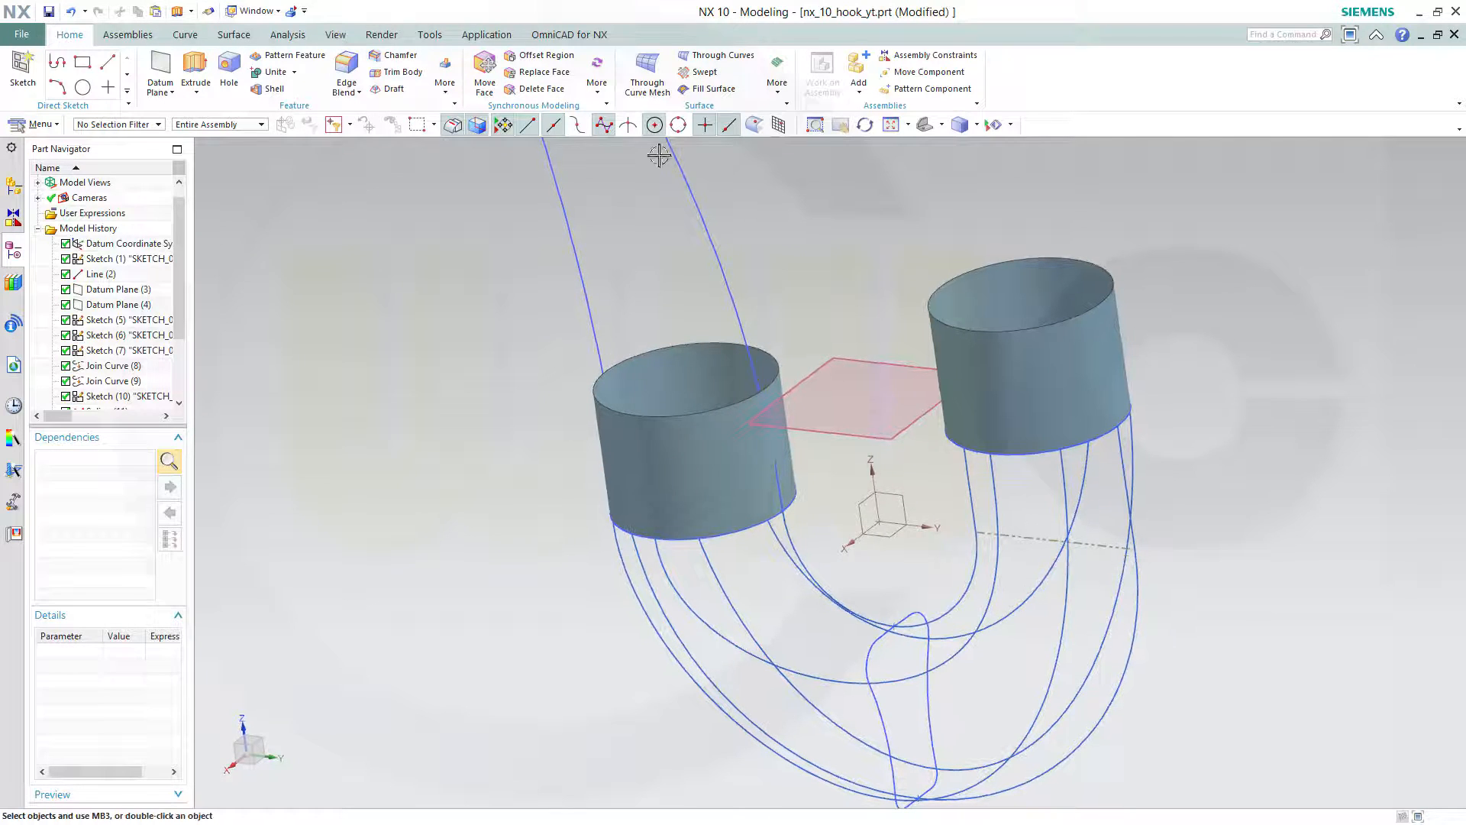
click(649, 79)
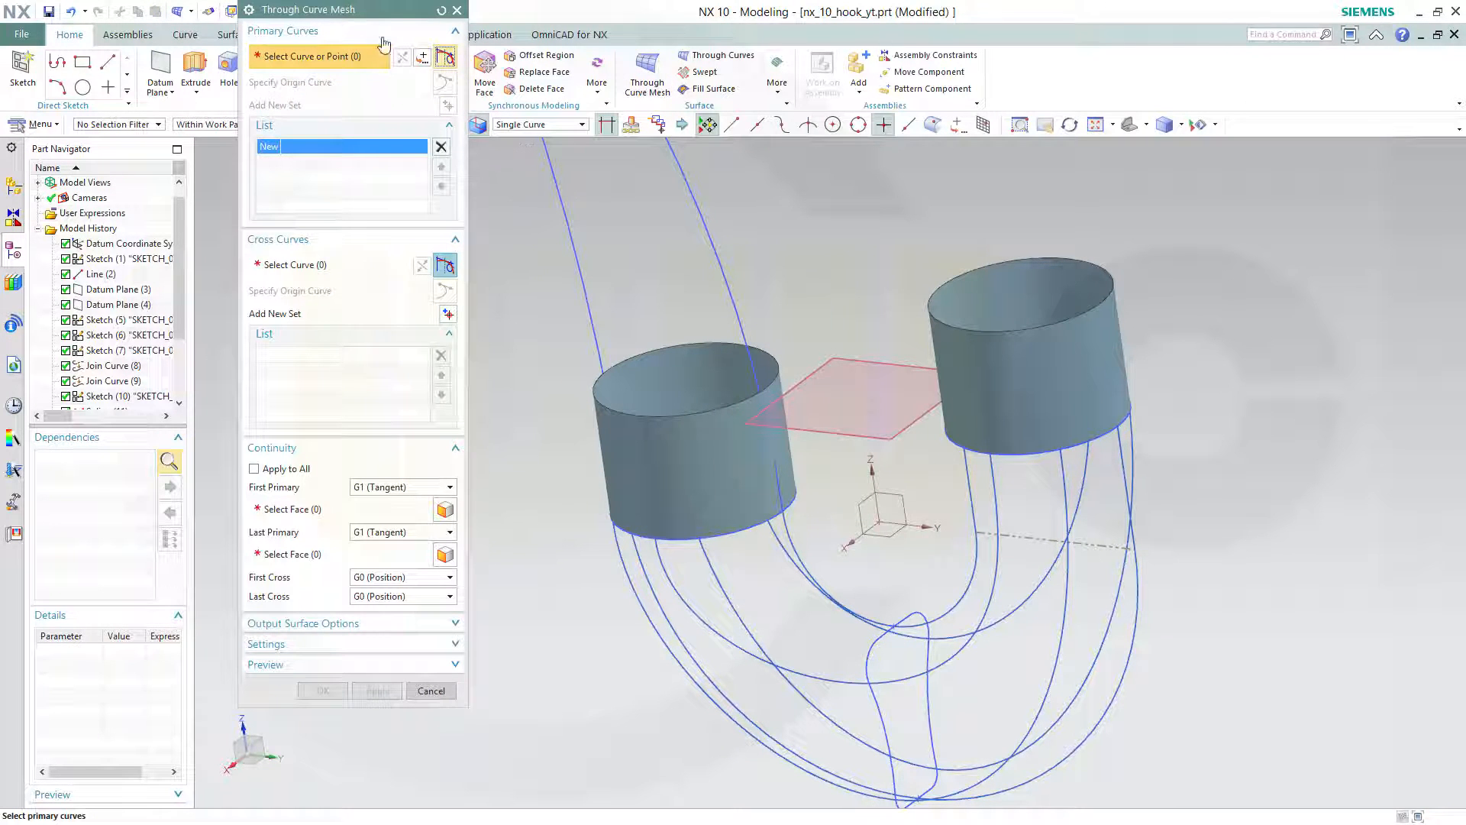
drag(372, 17, 353, 102)
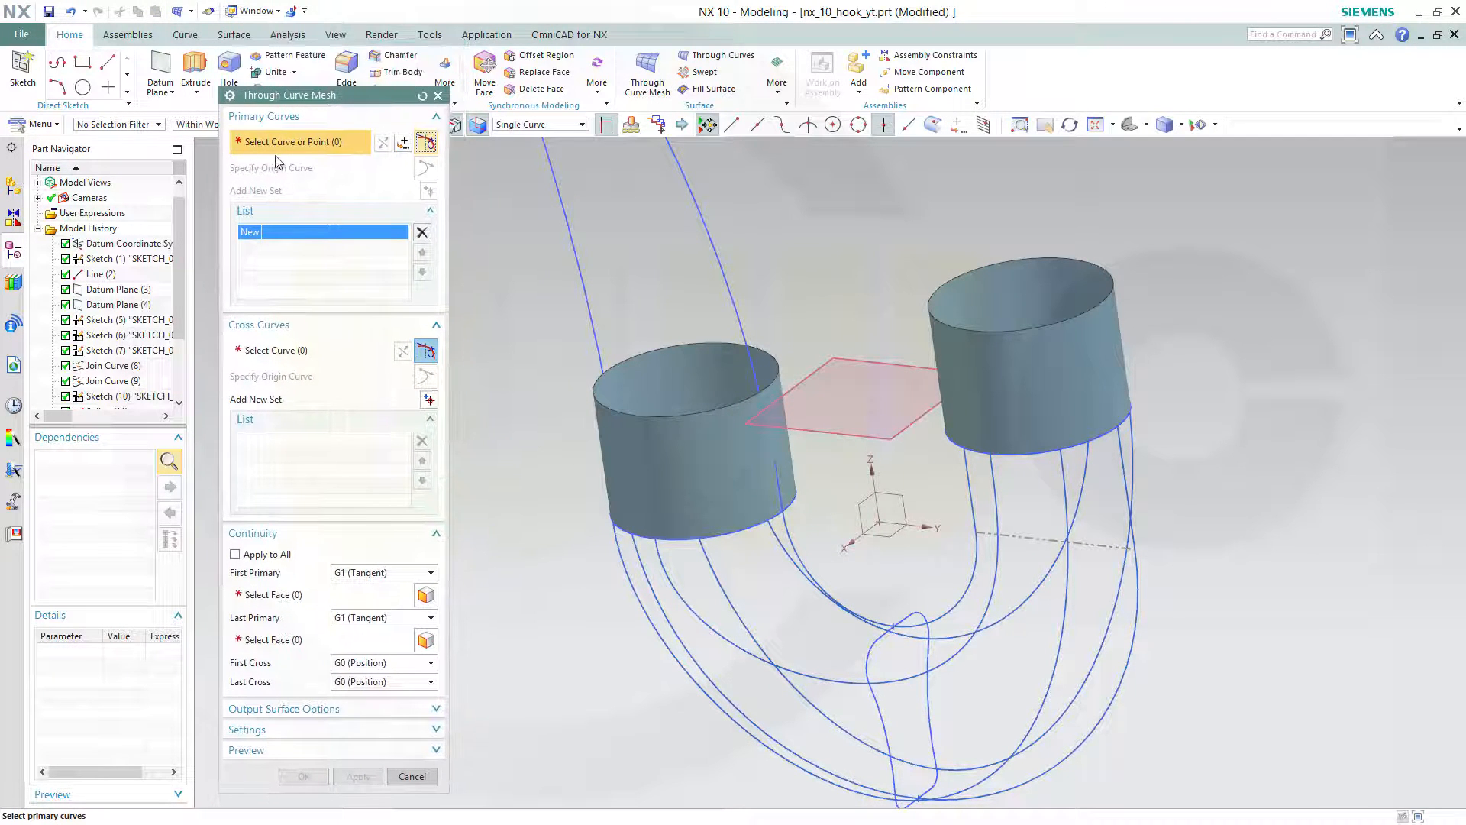
middle_drag(829, 287, 680, 284)
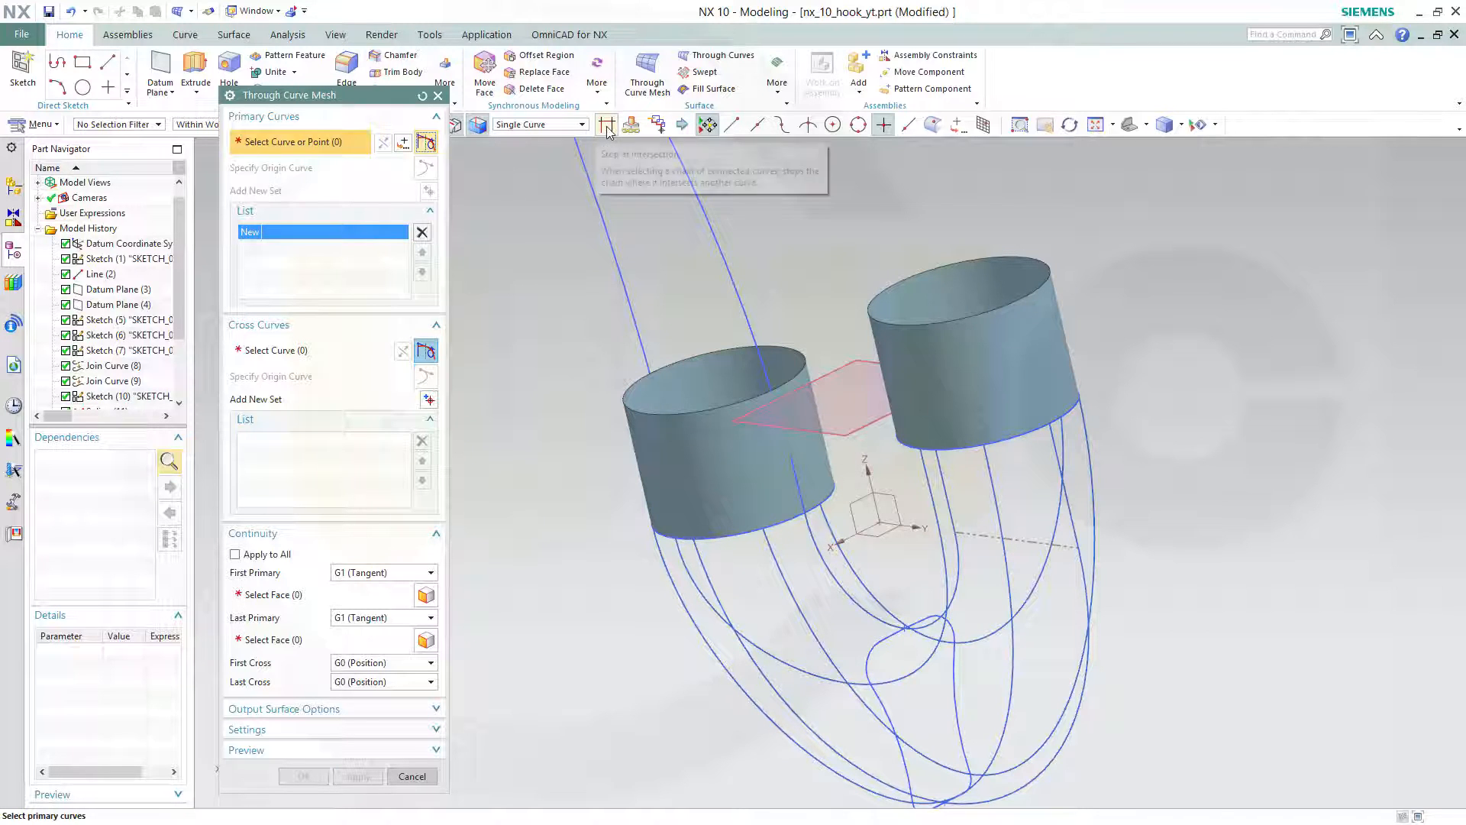
click(607, 127)
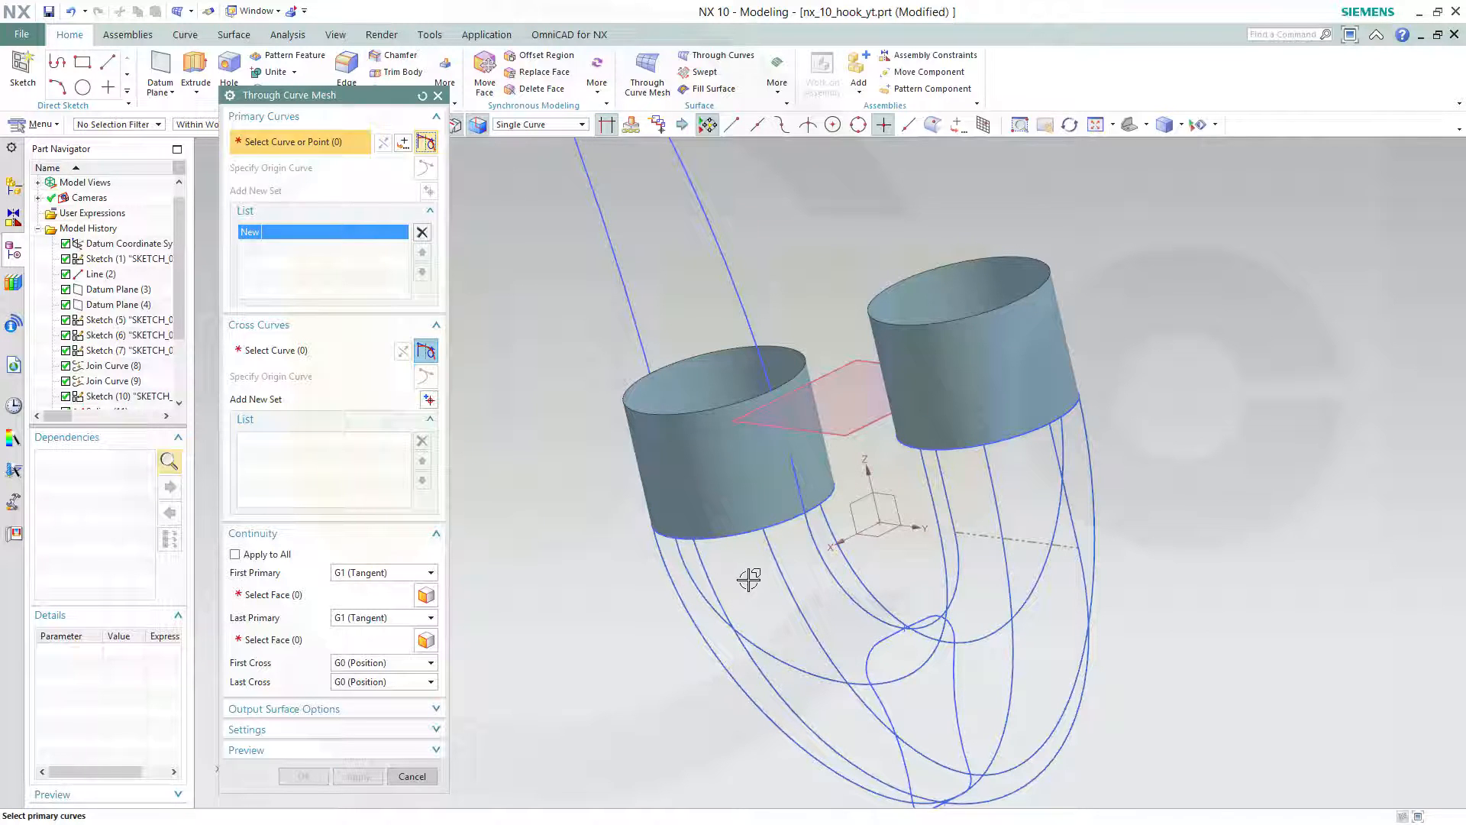
middle_drag(848, 275, 851, 277)
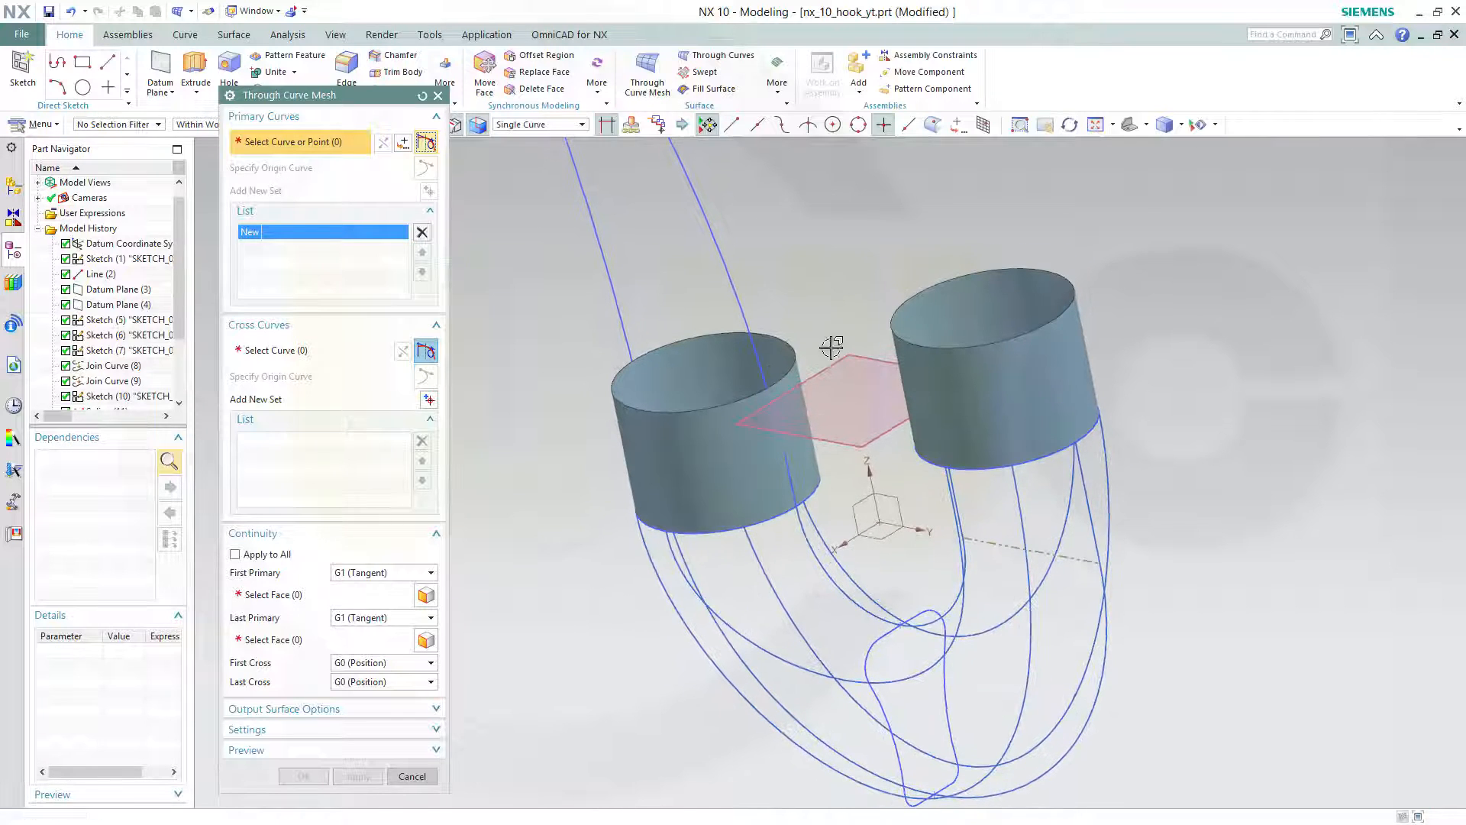
click(726, 531)
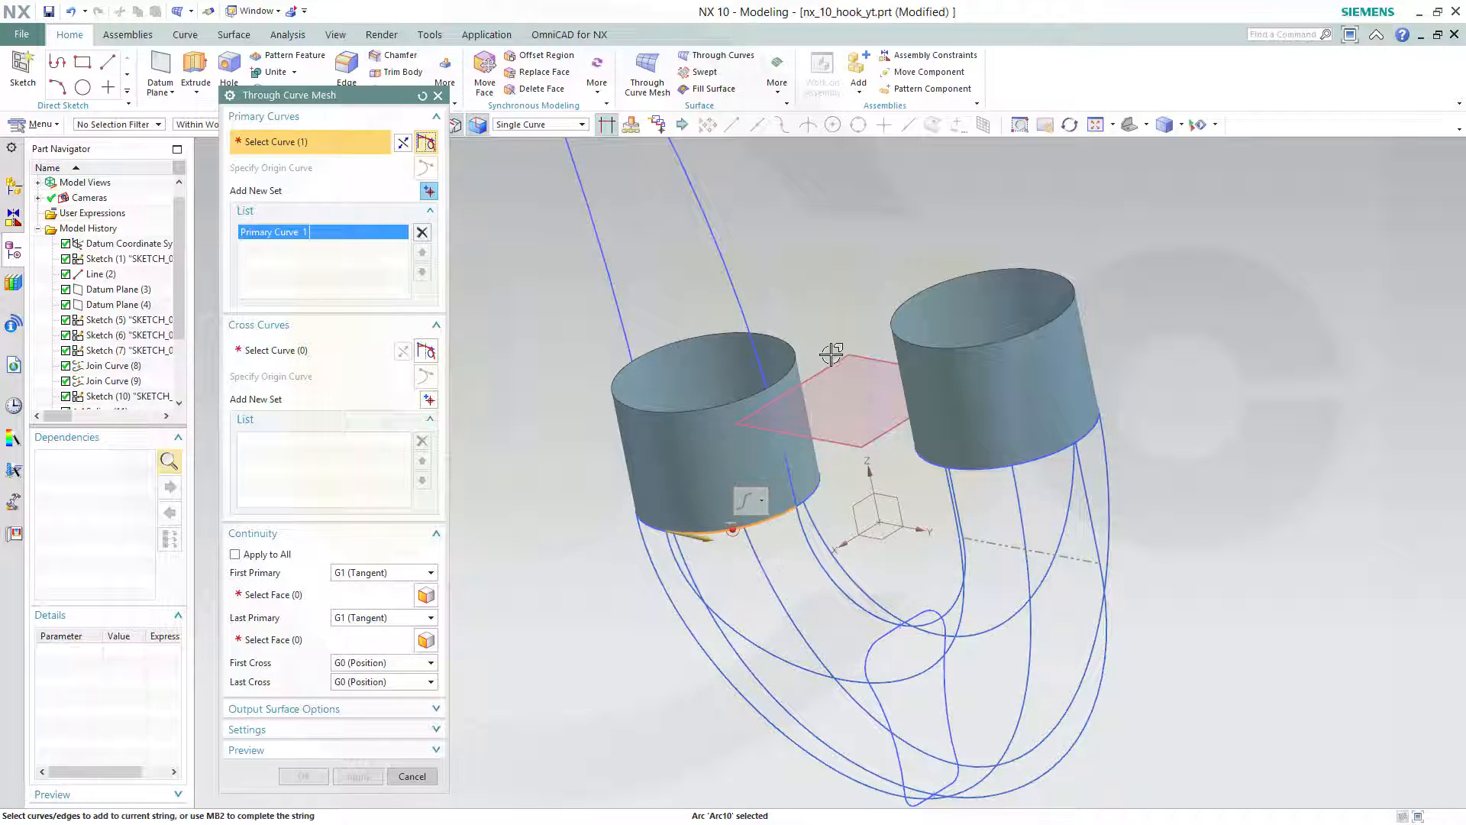
click(819, 495)
click(925, 502)
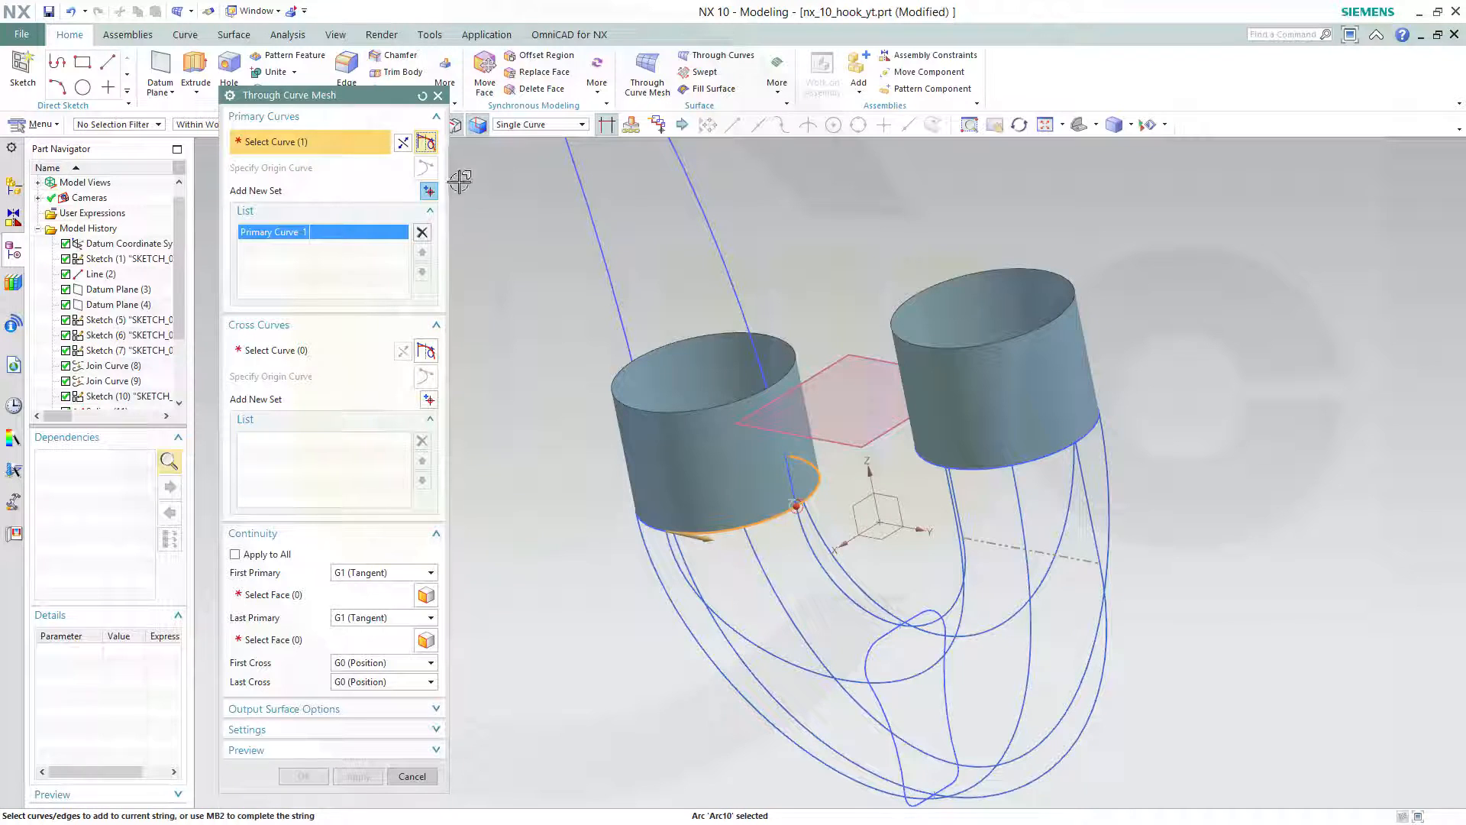
Add a second primary set from Arc13, Arc17 and Arc14, the inner portion of the hook's bottom profile.
click(429, 192)
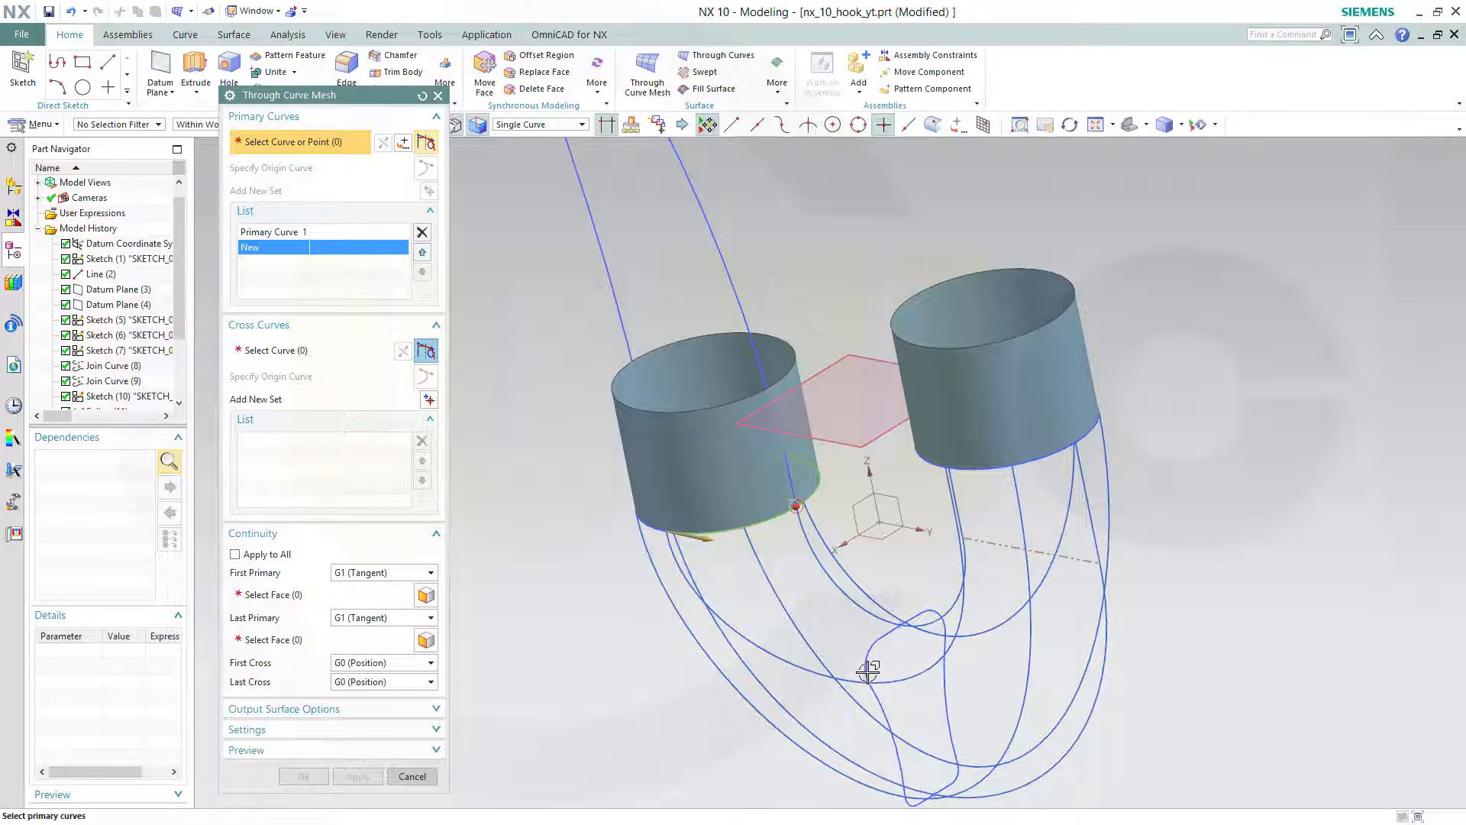
scroll(863, 669, down, 3)
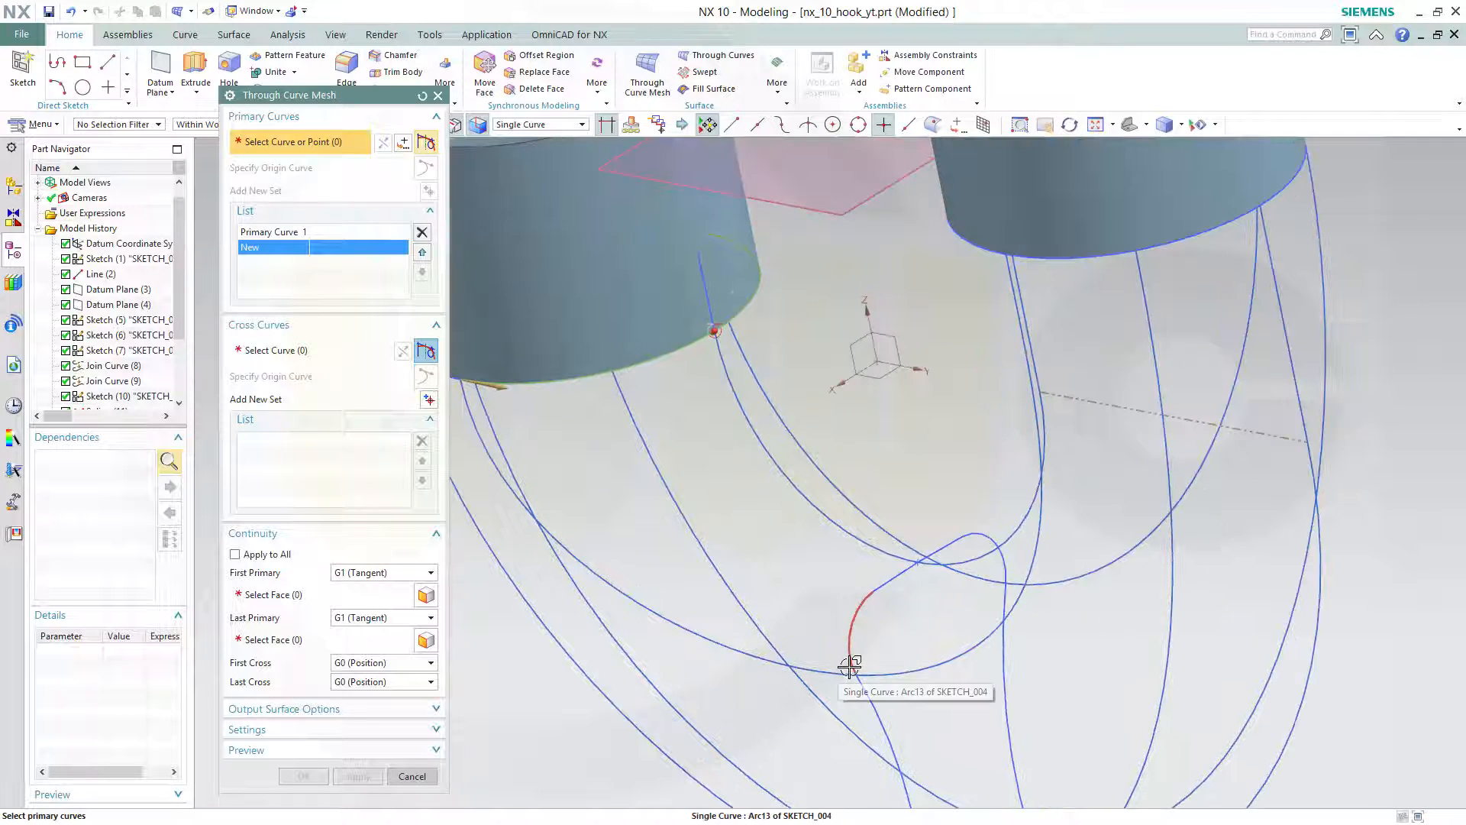
click(850, 665)
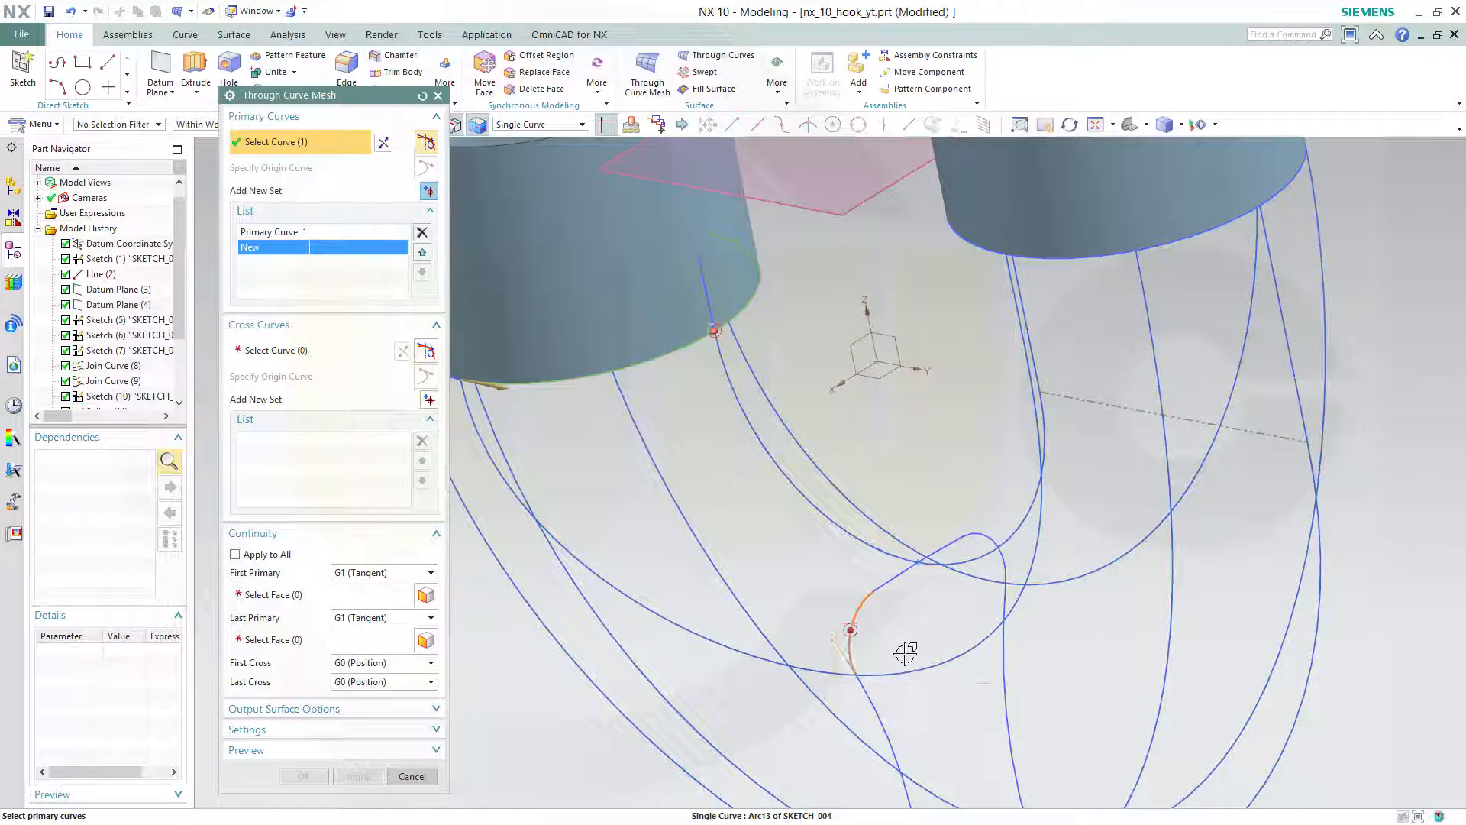
click(891, 582)
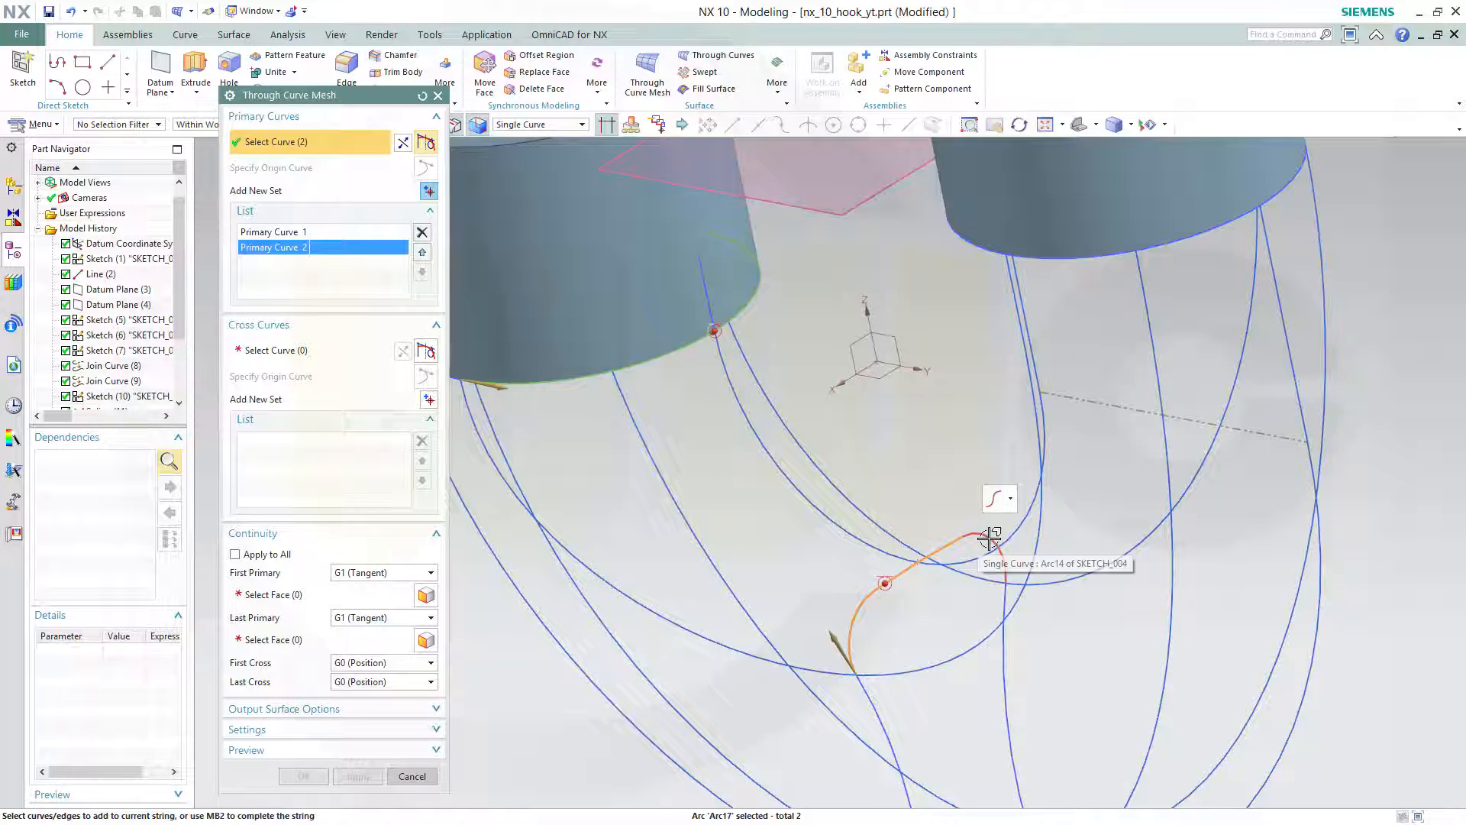
click(1020, 589)
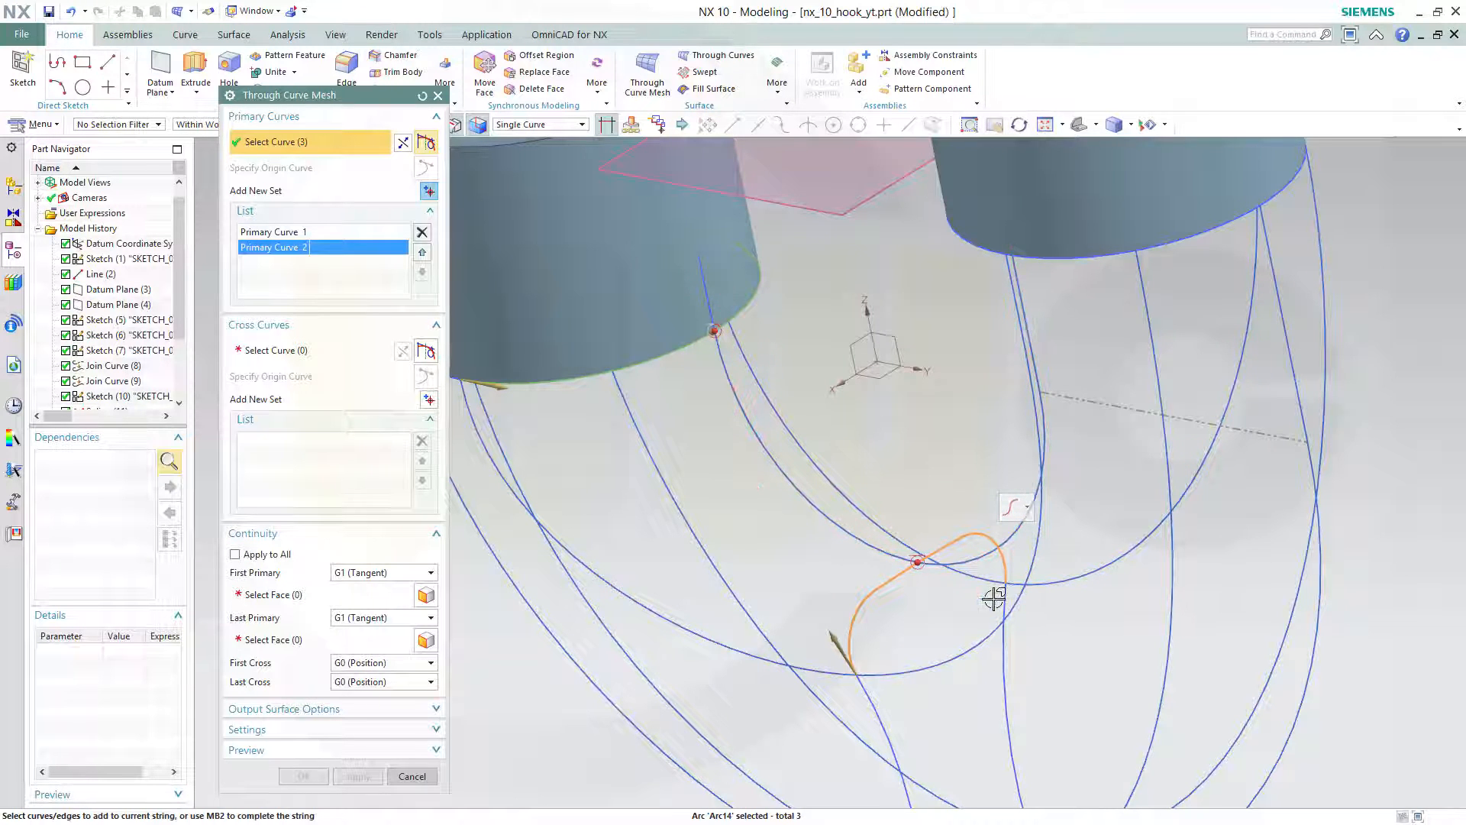
mouse_move(947, 589)
middle_down()
mouse_move(930, 580)
mouse_move(956, 589)
middle_up()
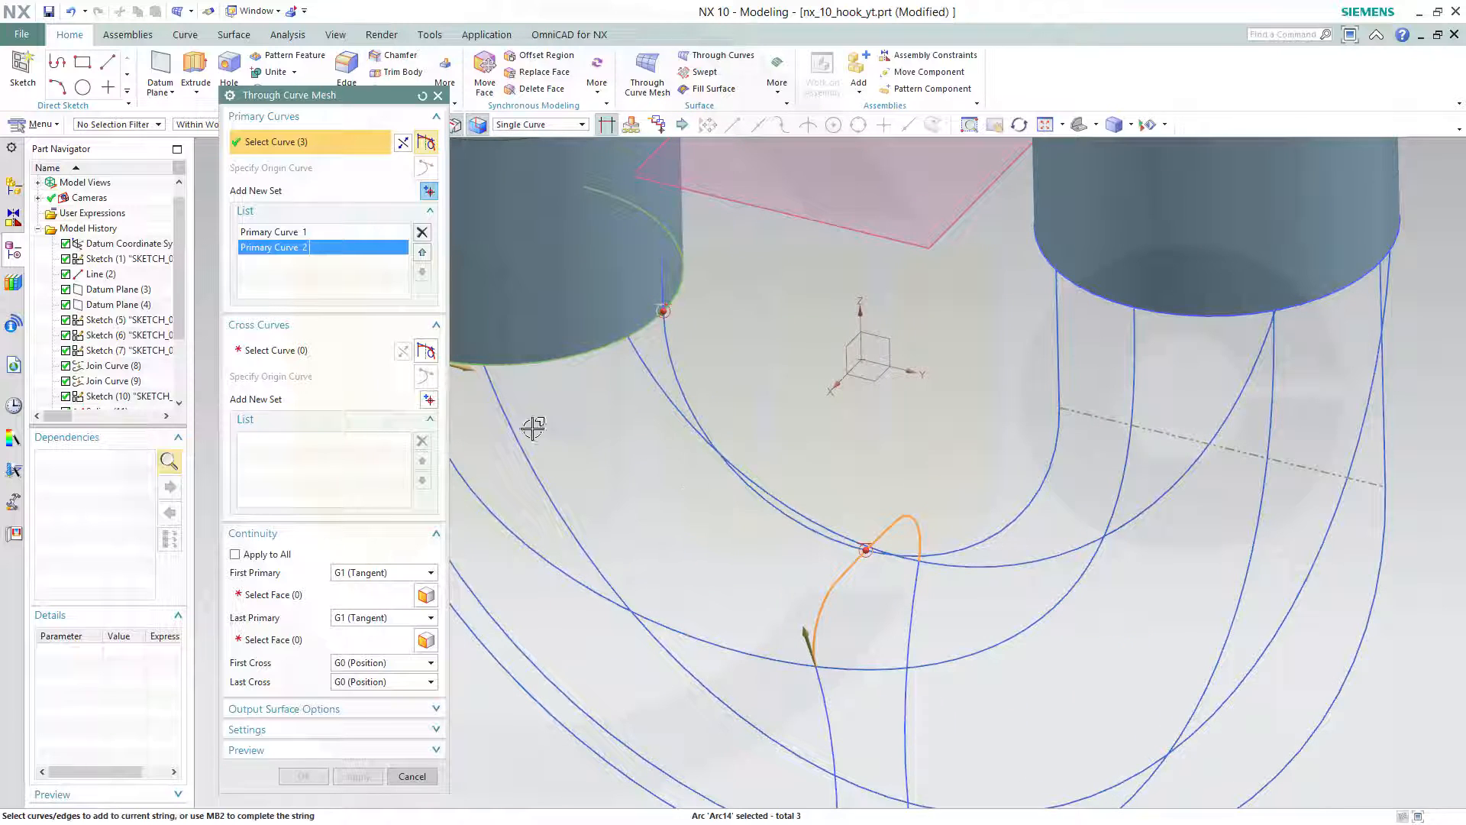
Add the inner half of the short arm's circle as the third primary curve and reverse its direction to match the other sets.
click(431, 191)
middle_drag(920, 344, 1048, 300)
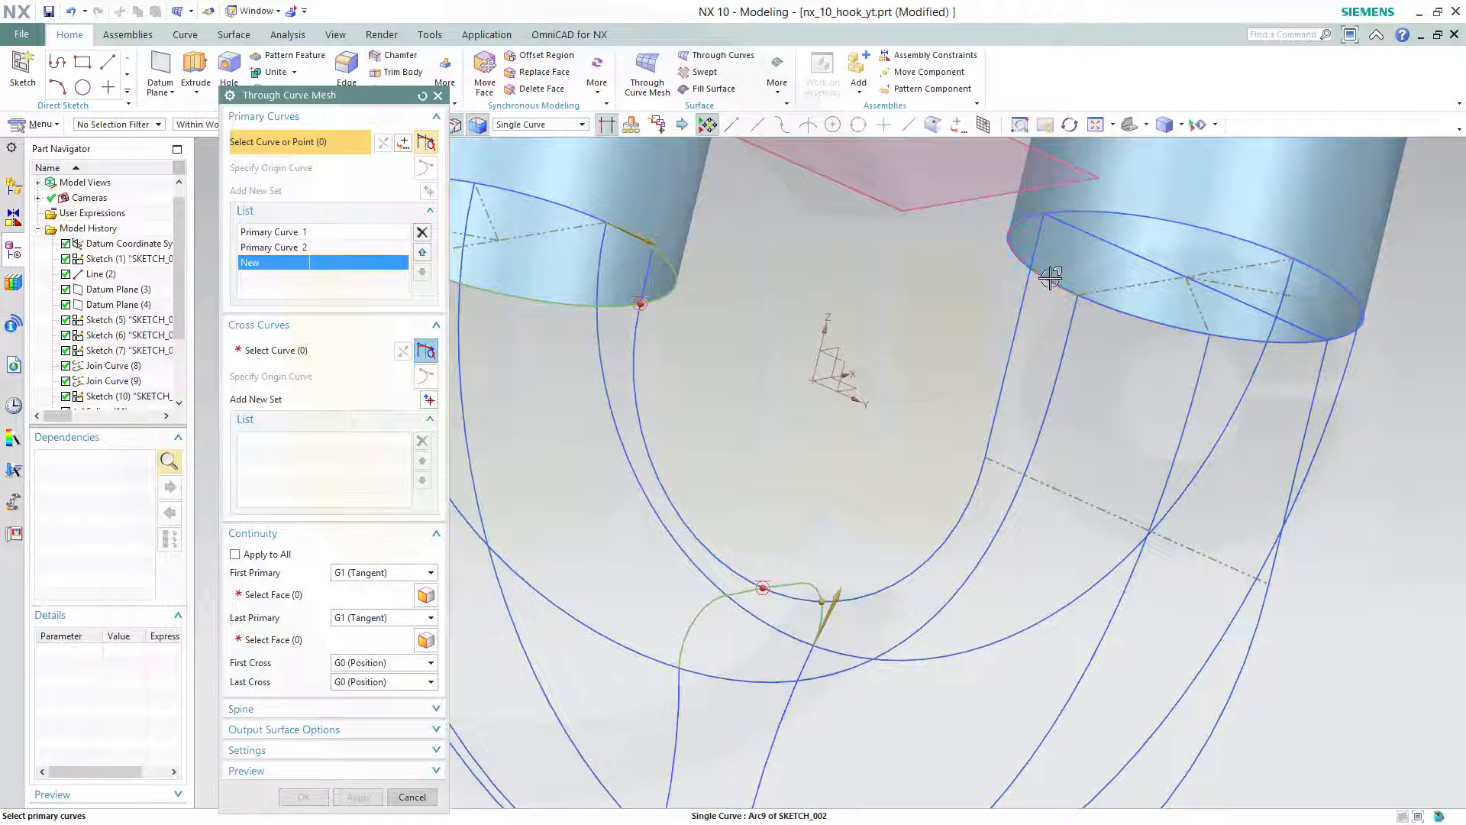
click(1072, 297)
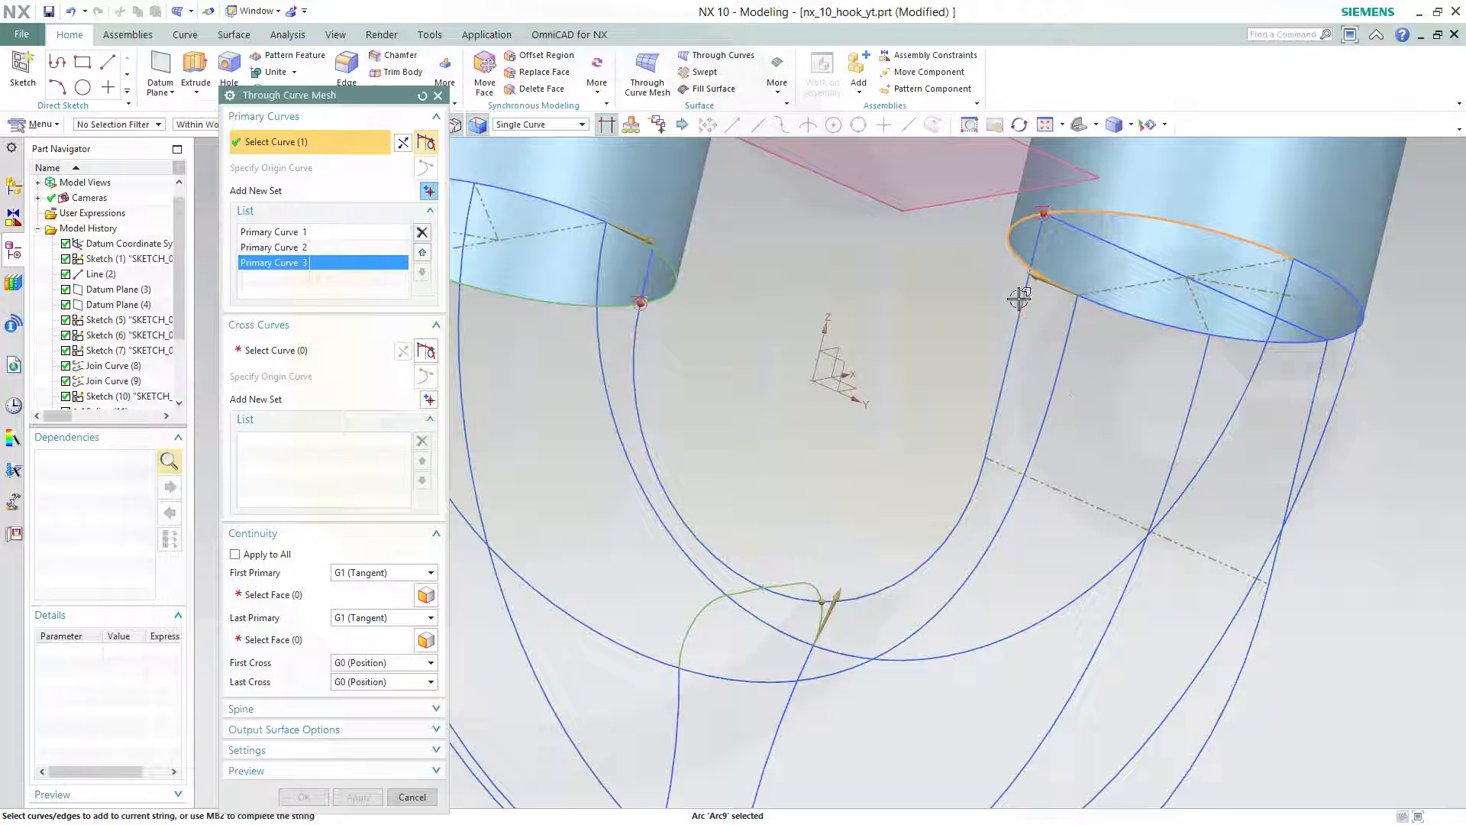
double_click(1018, 274)
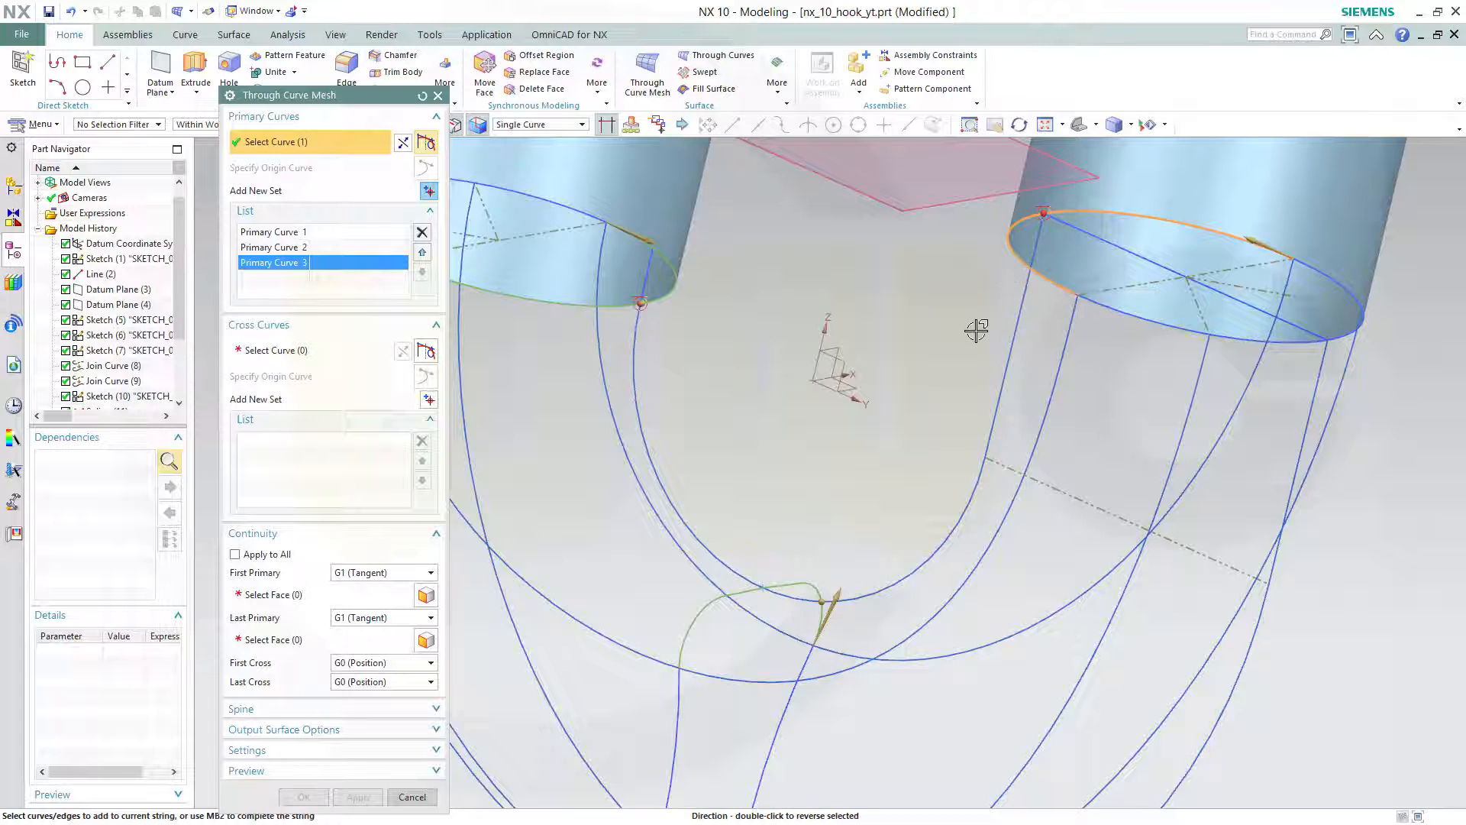
Define three cross curves from the near-side upper guide spline, the innermost hook curve and the opposite upper guide spline.
middle_drag(976, 330, 773, 442)
click(308, 356)
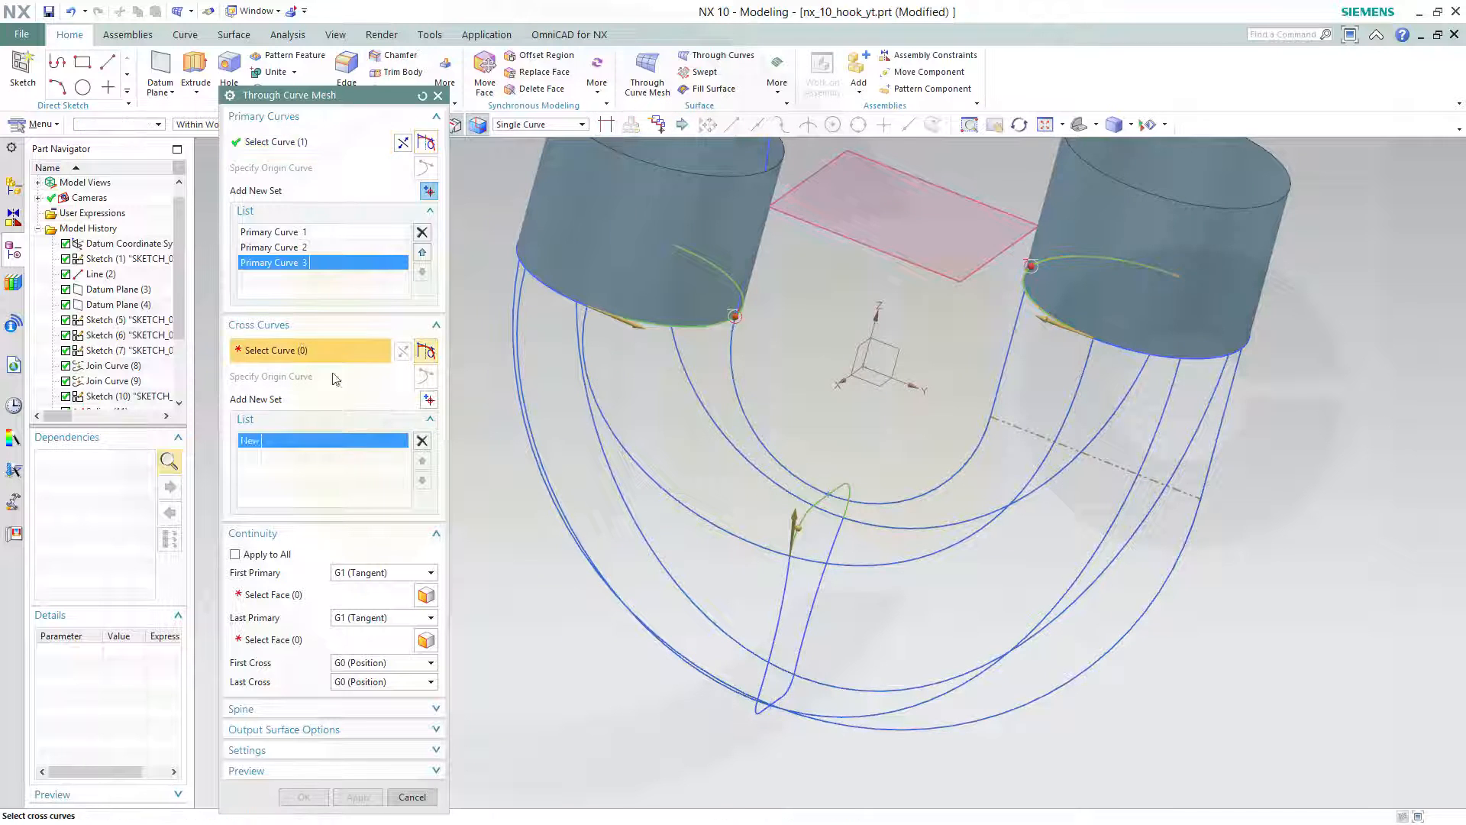
middle_drag(861, 403, 837, 399)
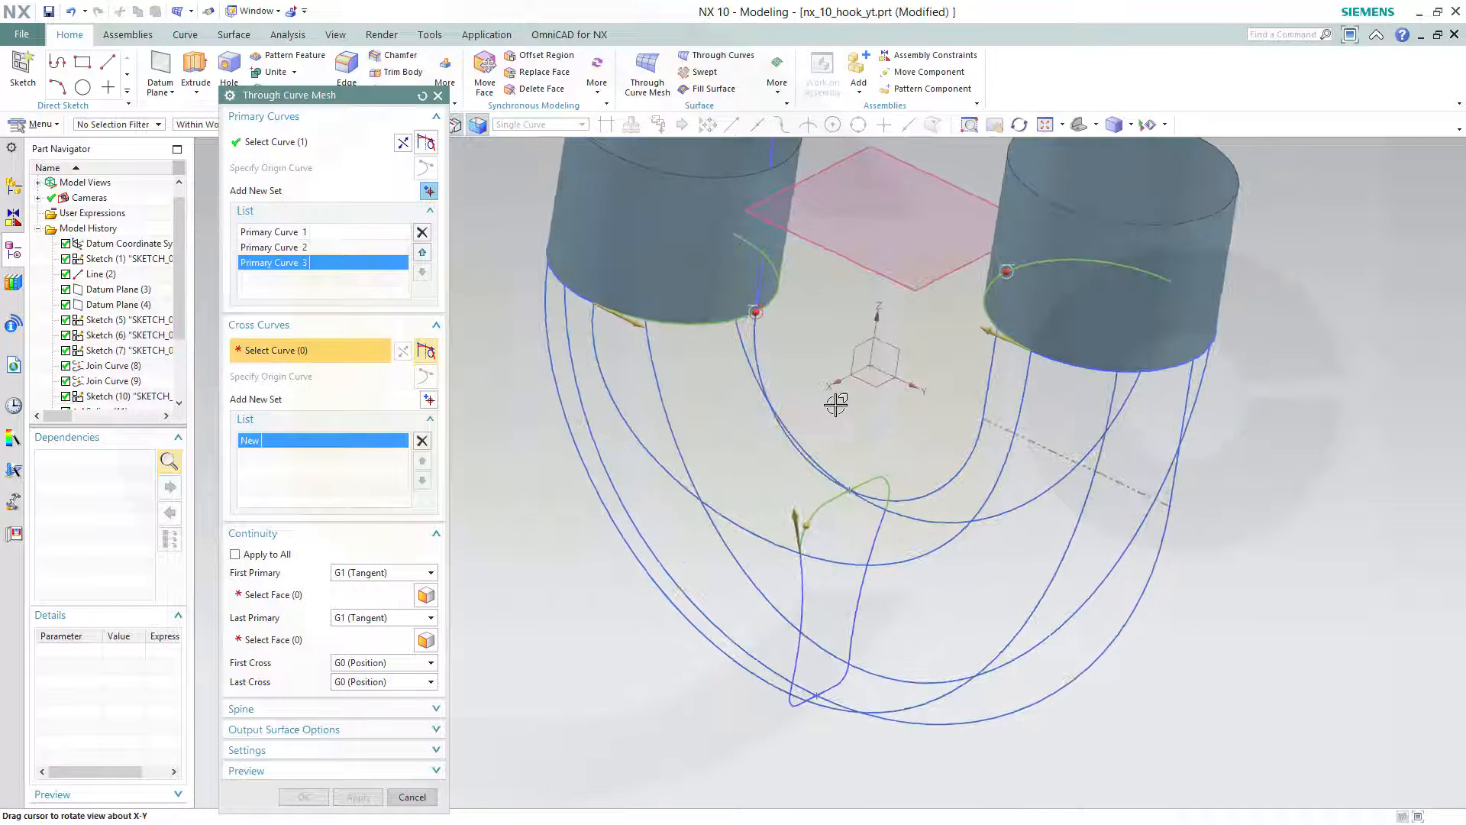
click(718, 503)
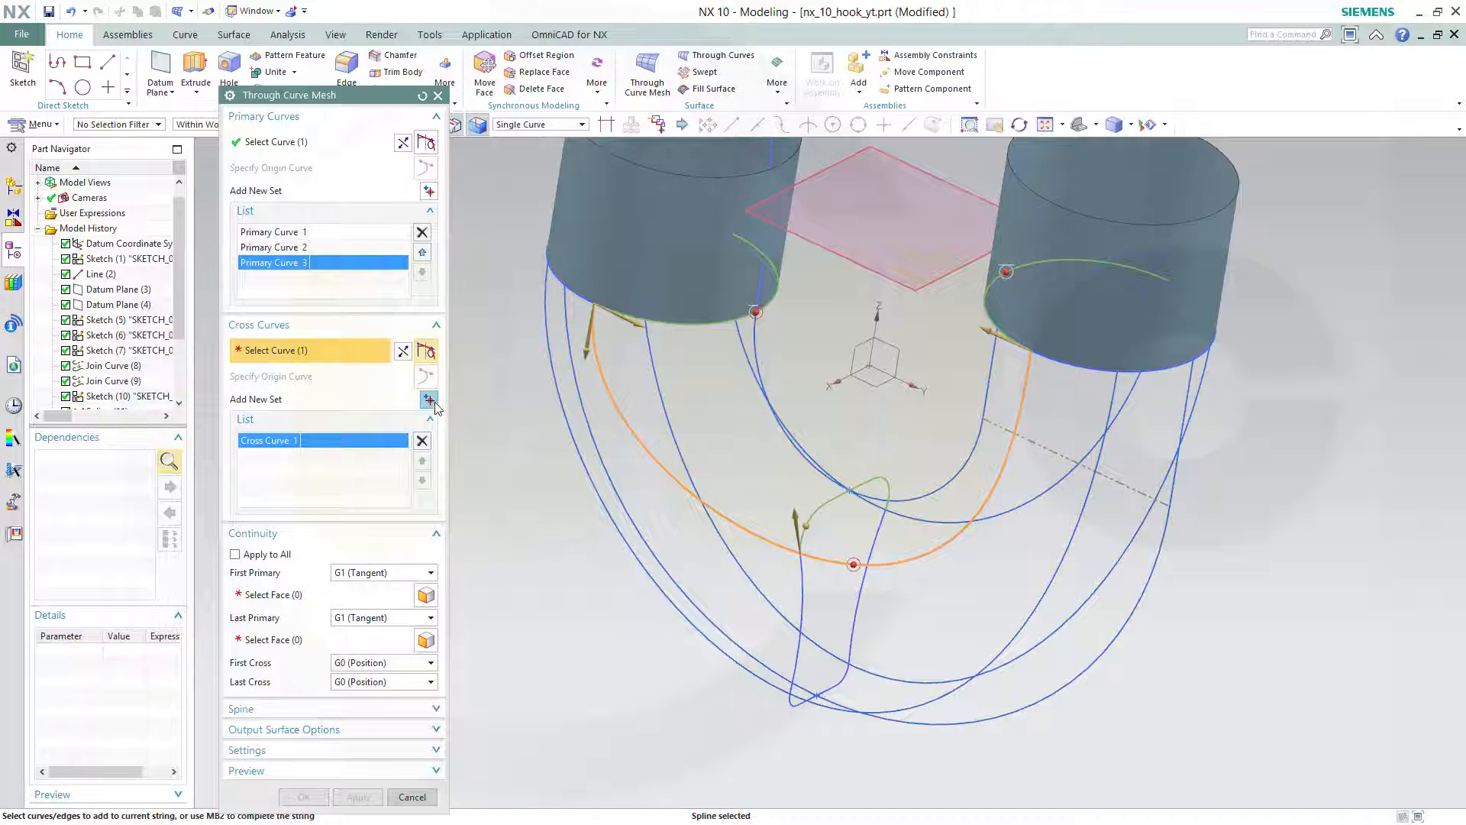
click(429, 400)
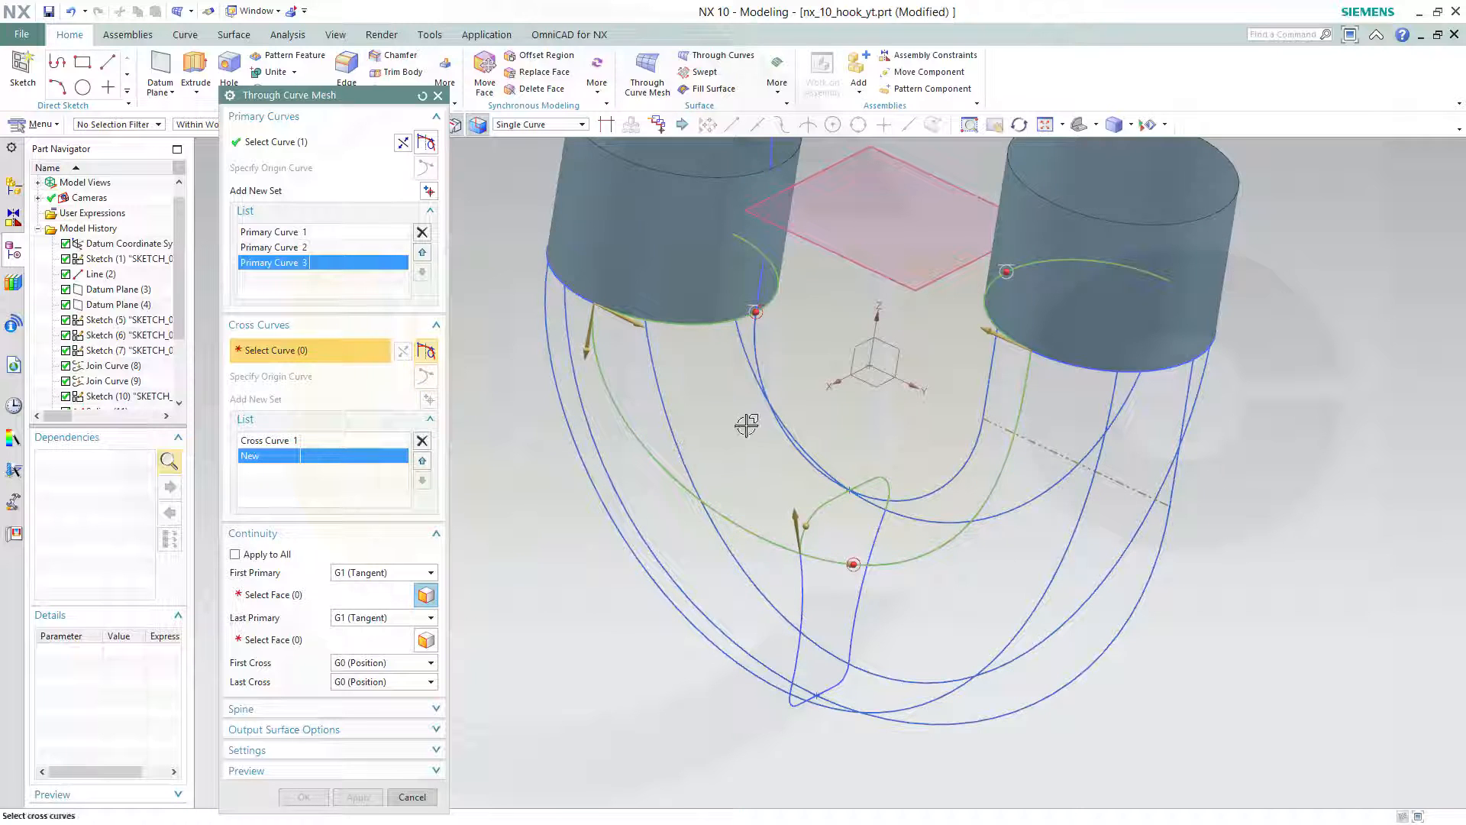
click(756, 345)
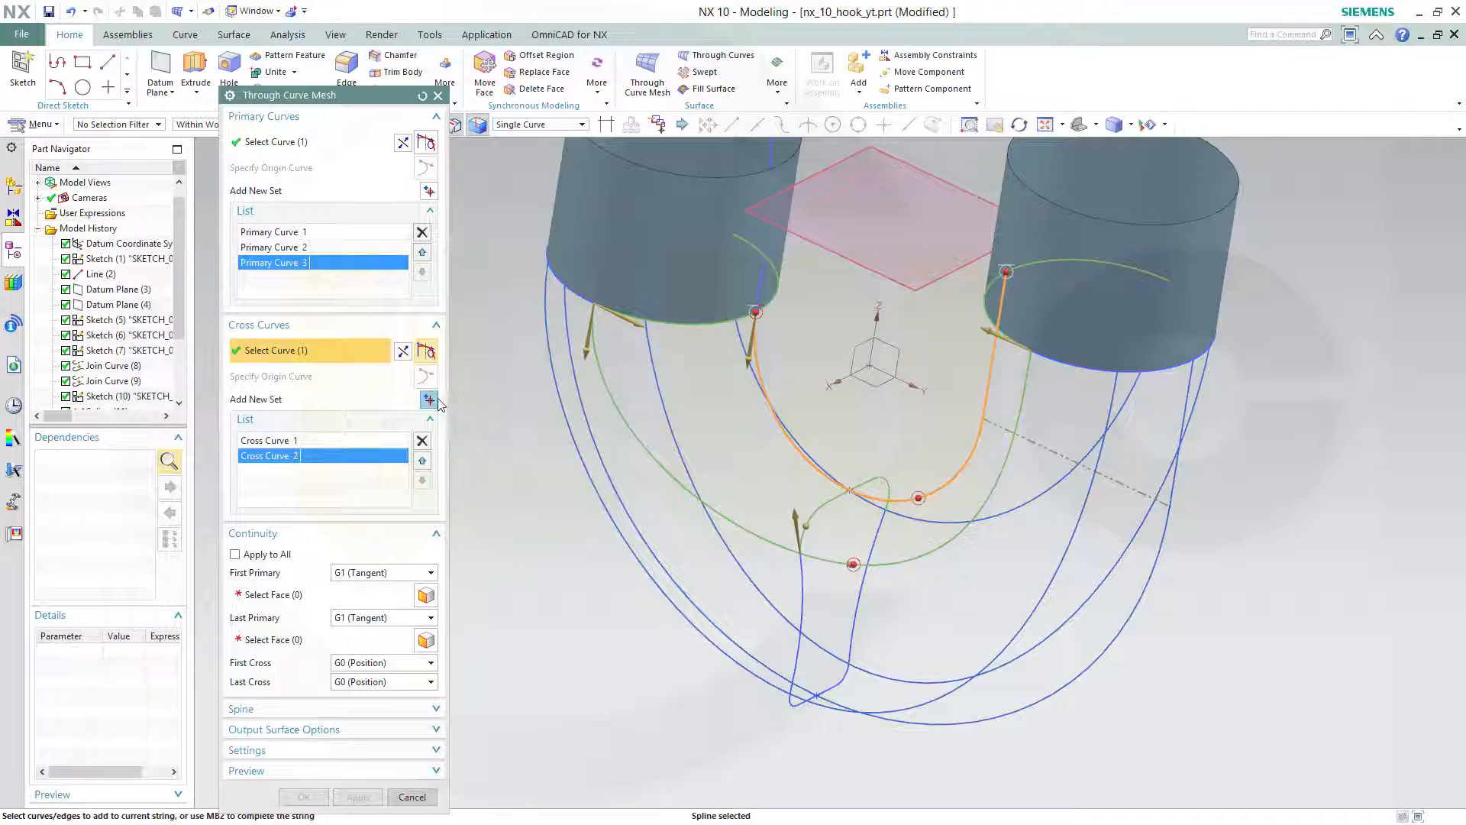
click(430, 400)
middle_drag(900, 428, 871, 433)
click(857, 430)
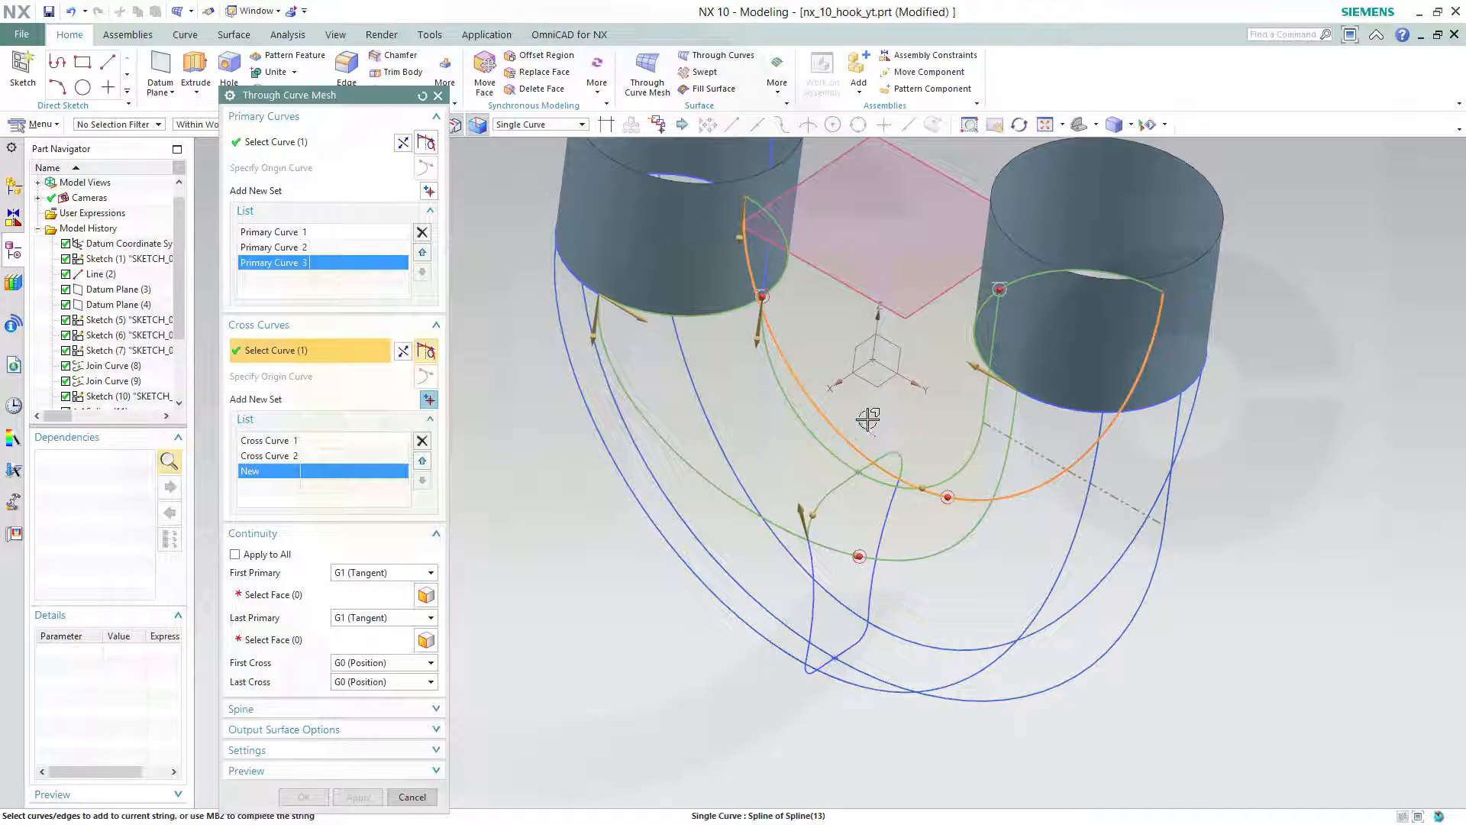
middle_drag(758, 468, 762, 428)
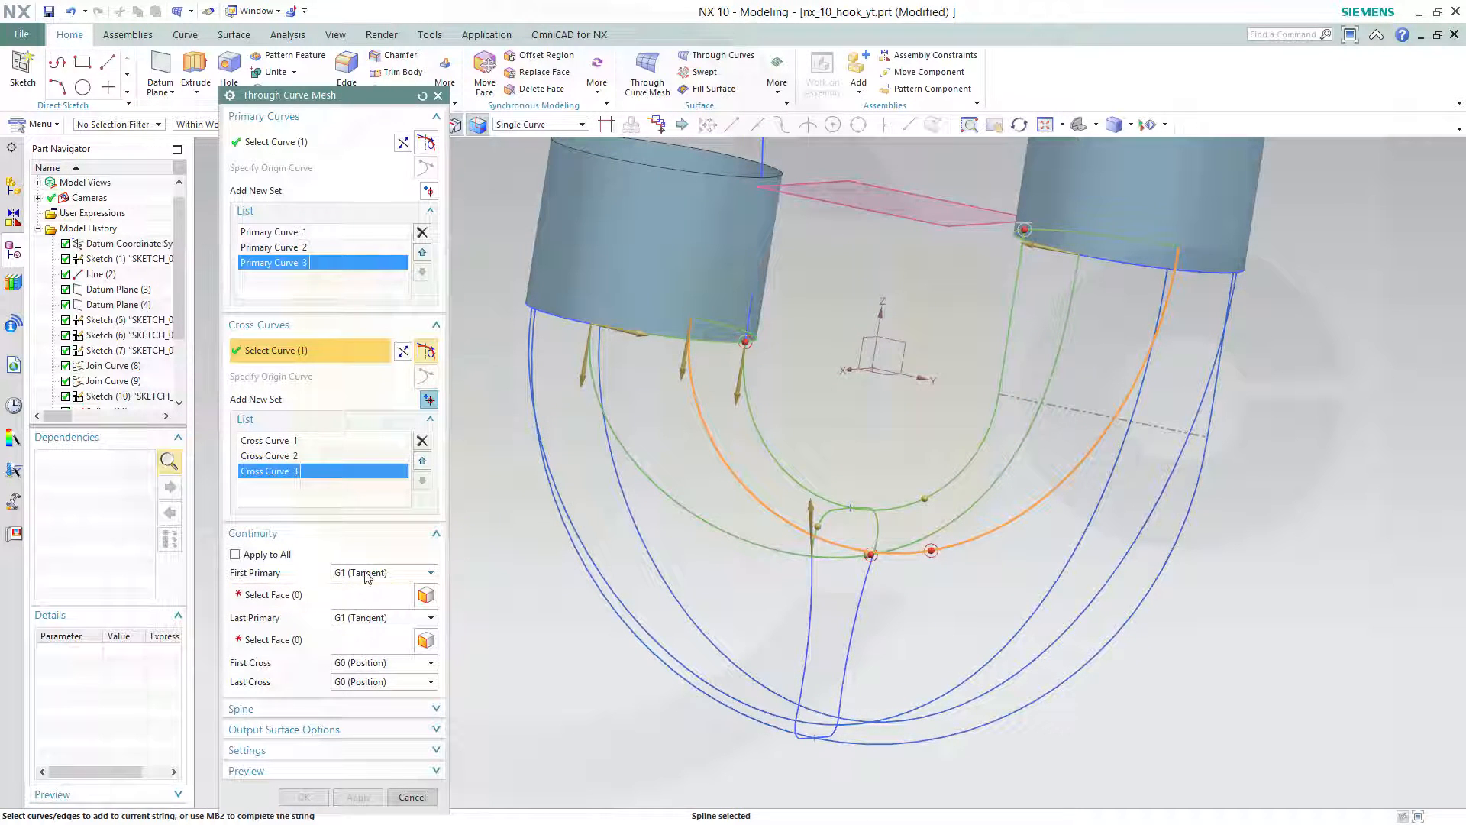
Assign the long and short arms' extruded sheets as G1 tangent faces for the first and last primary curves and create the inner bend surface.
click(273, 595)
click(673, 277)
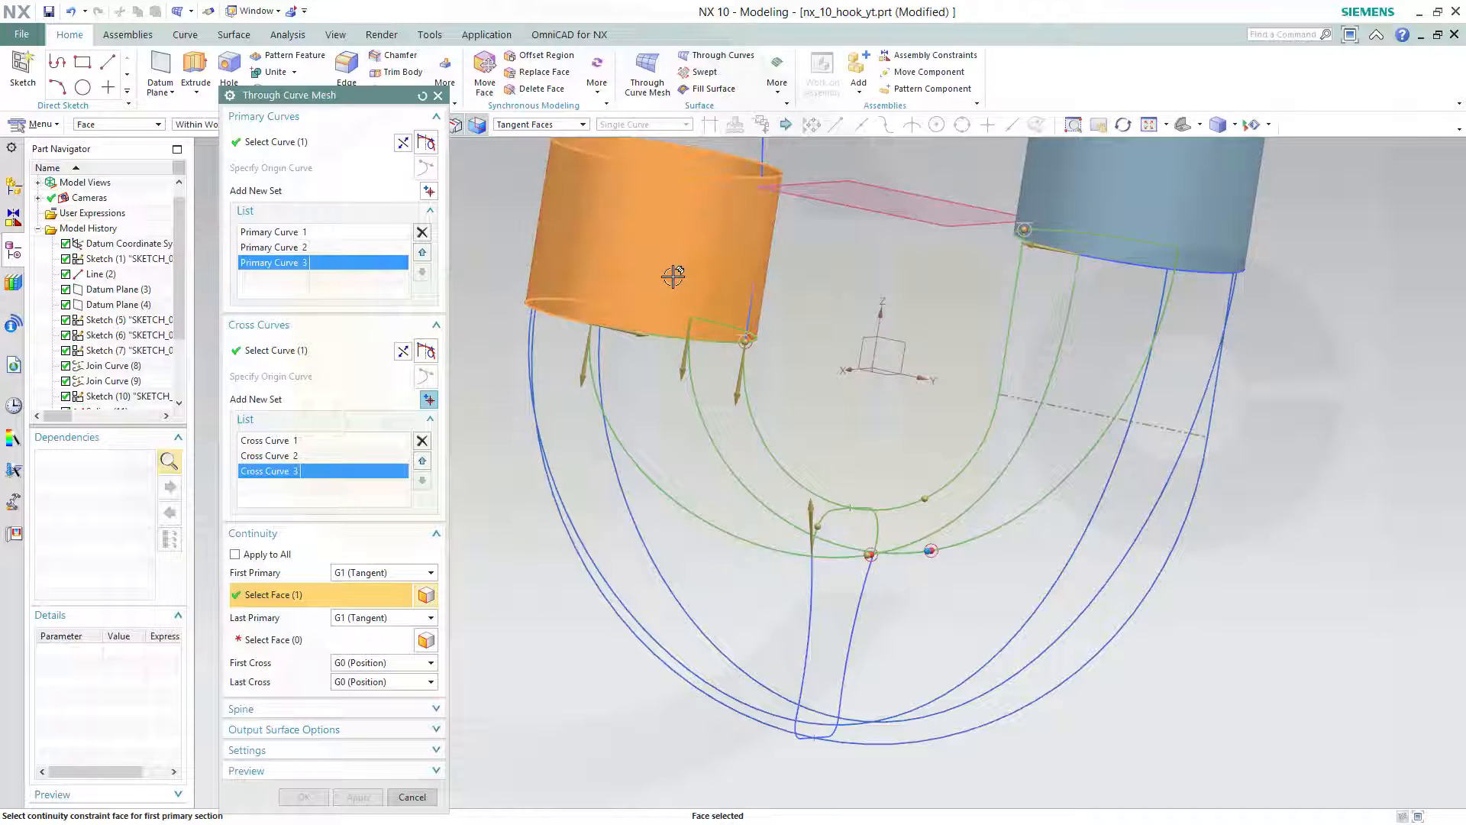
click(371, 634)
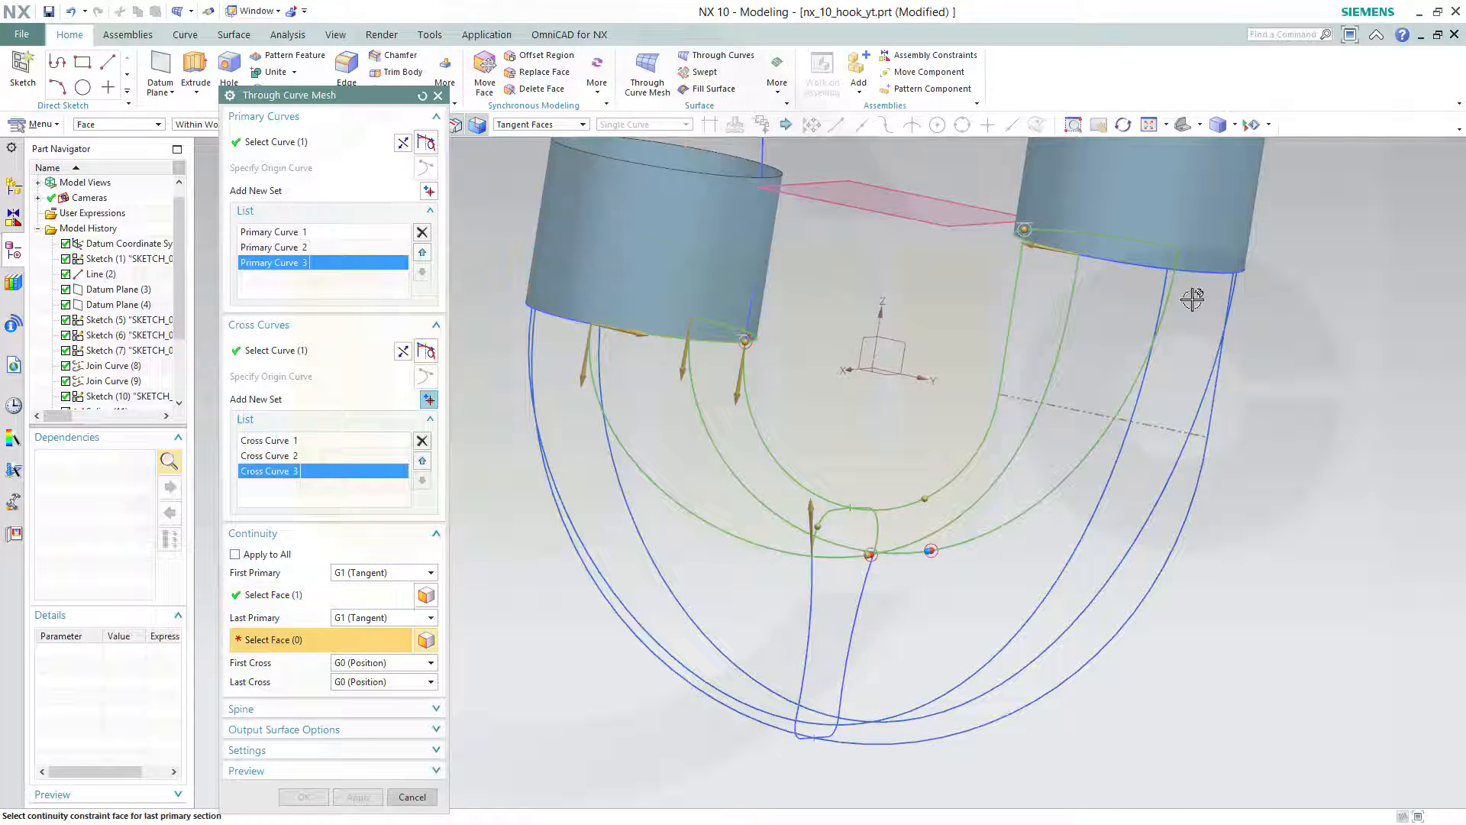
click(1188, 223)
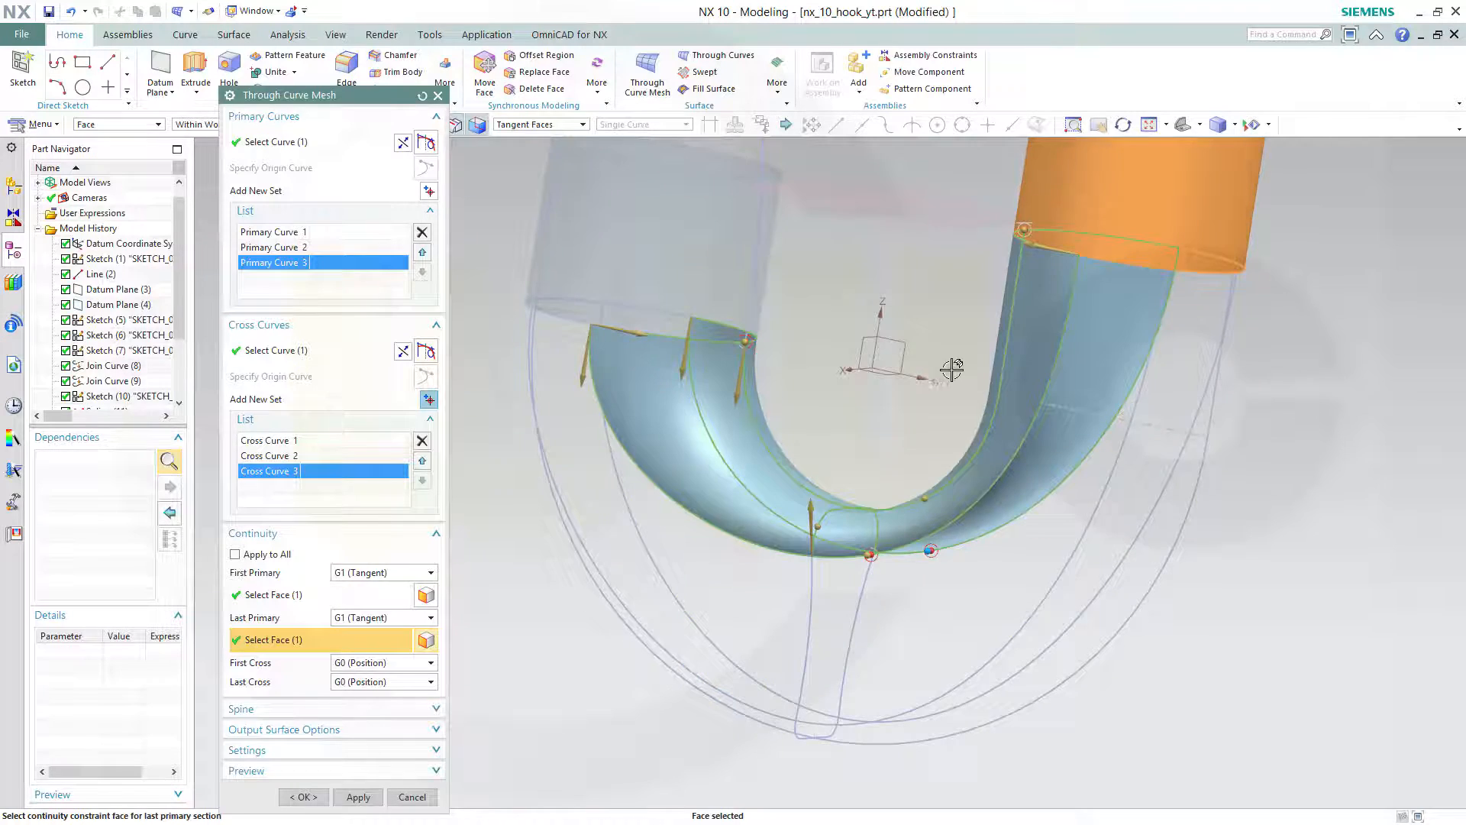
middle_drag(952, 368, 874, 427)
click(303, 797)
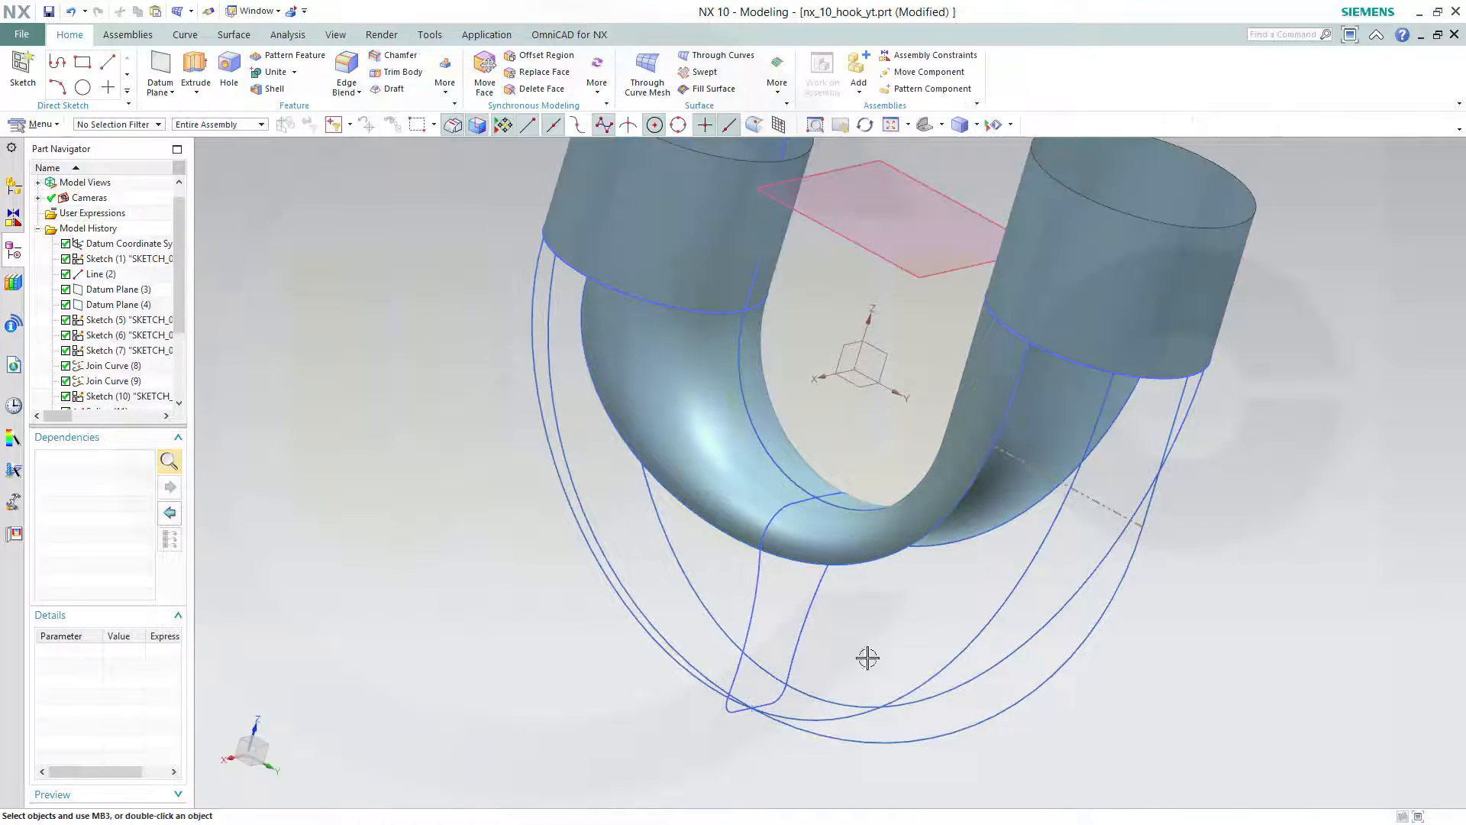
Start another Through Curve Mesh with the two outer arcs of the long arm's circle, including Arc10, as the first primary curve.
middle_drag(942, 637, 1003, 563)
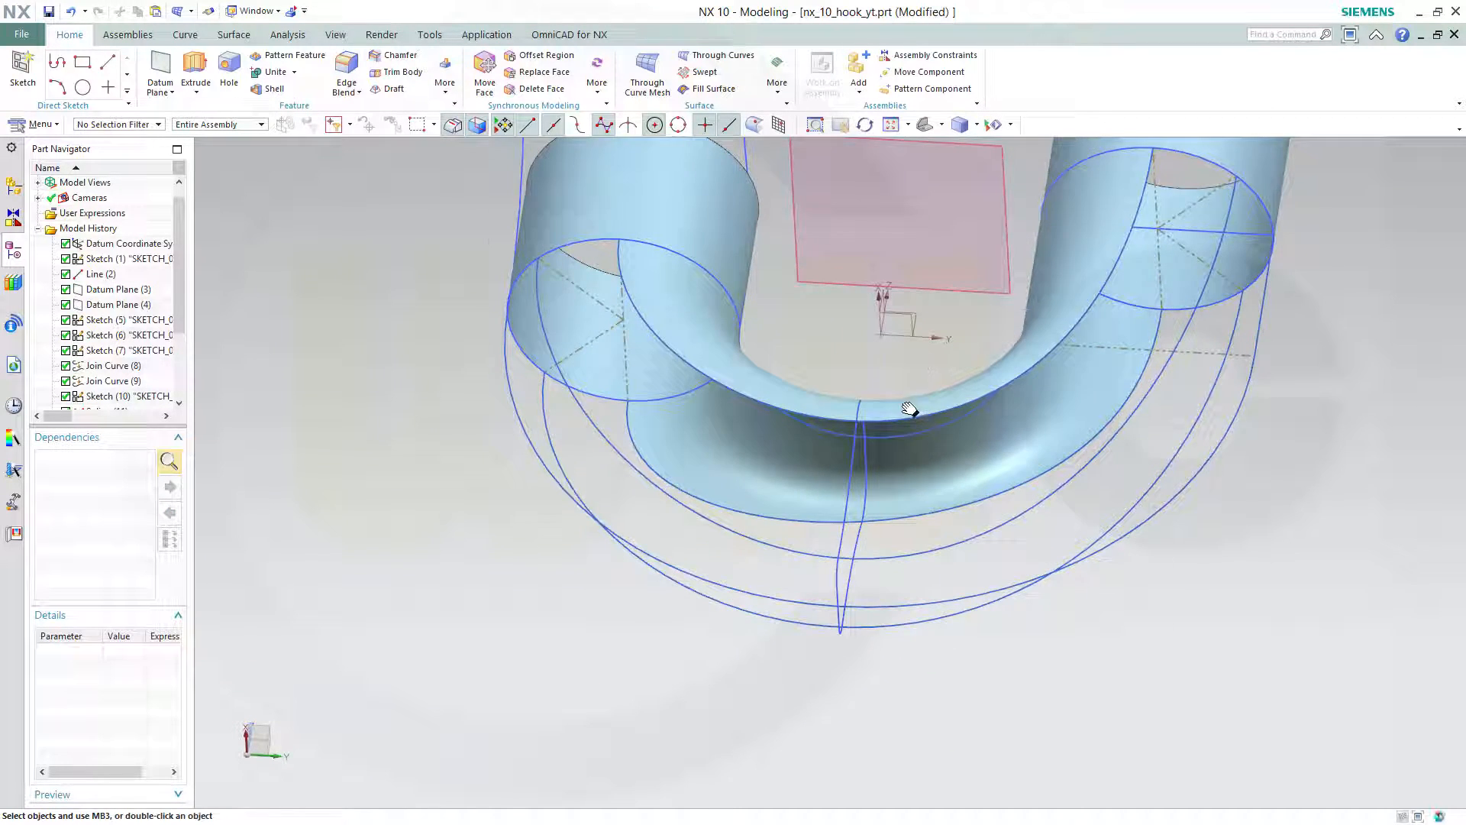
shift+middle_drag(909, 409, 850, 481)
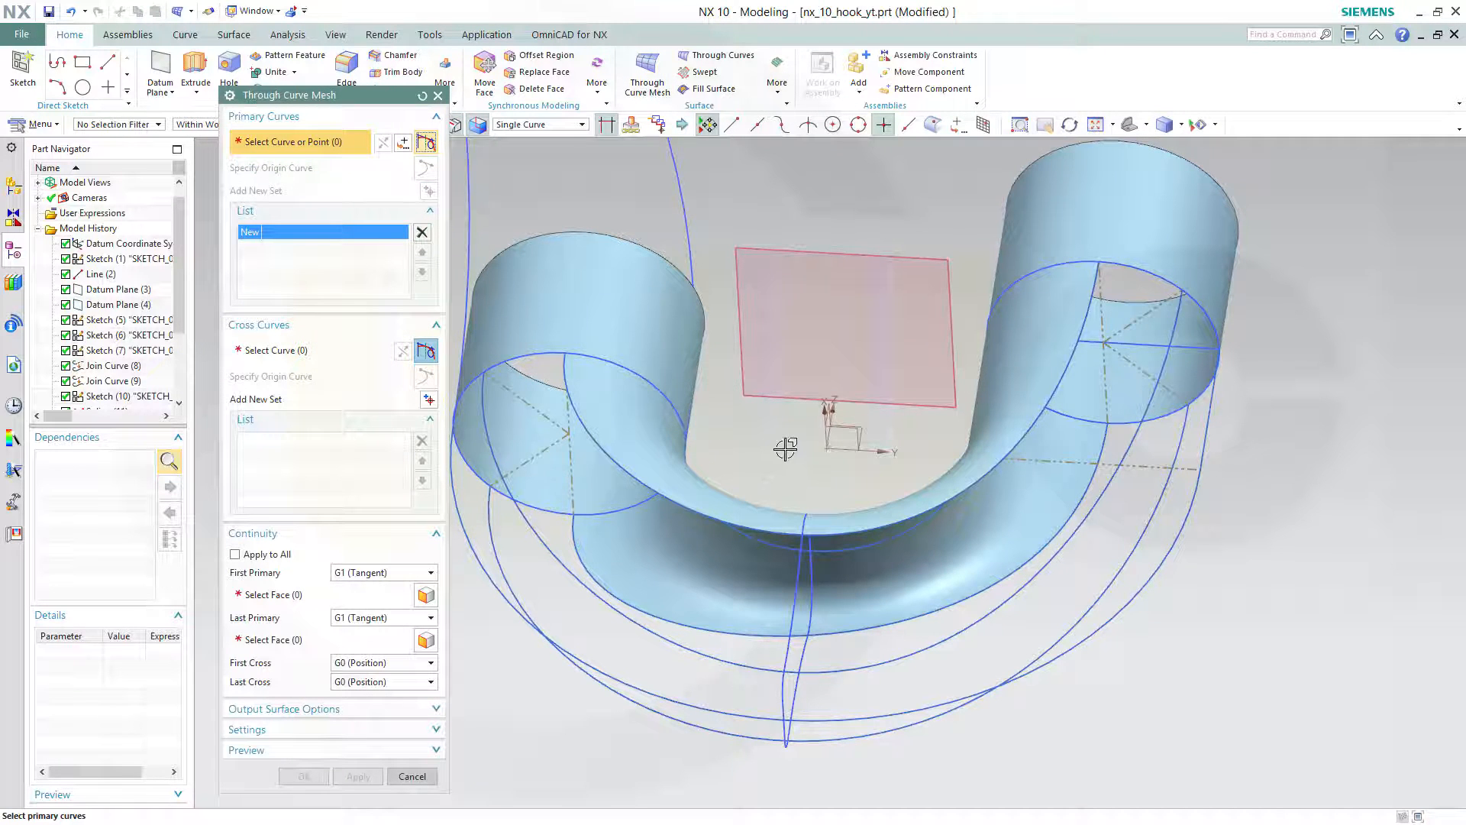
middle_drag(786, 449, 607, 330)
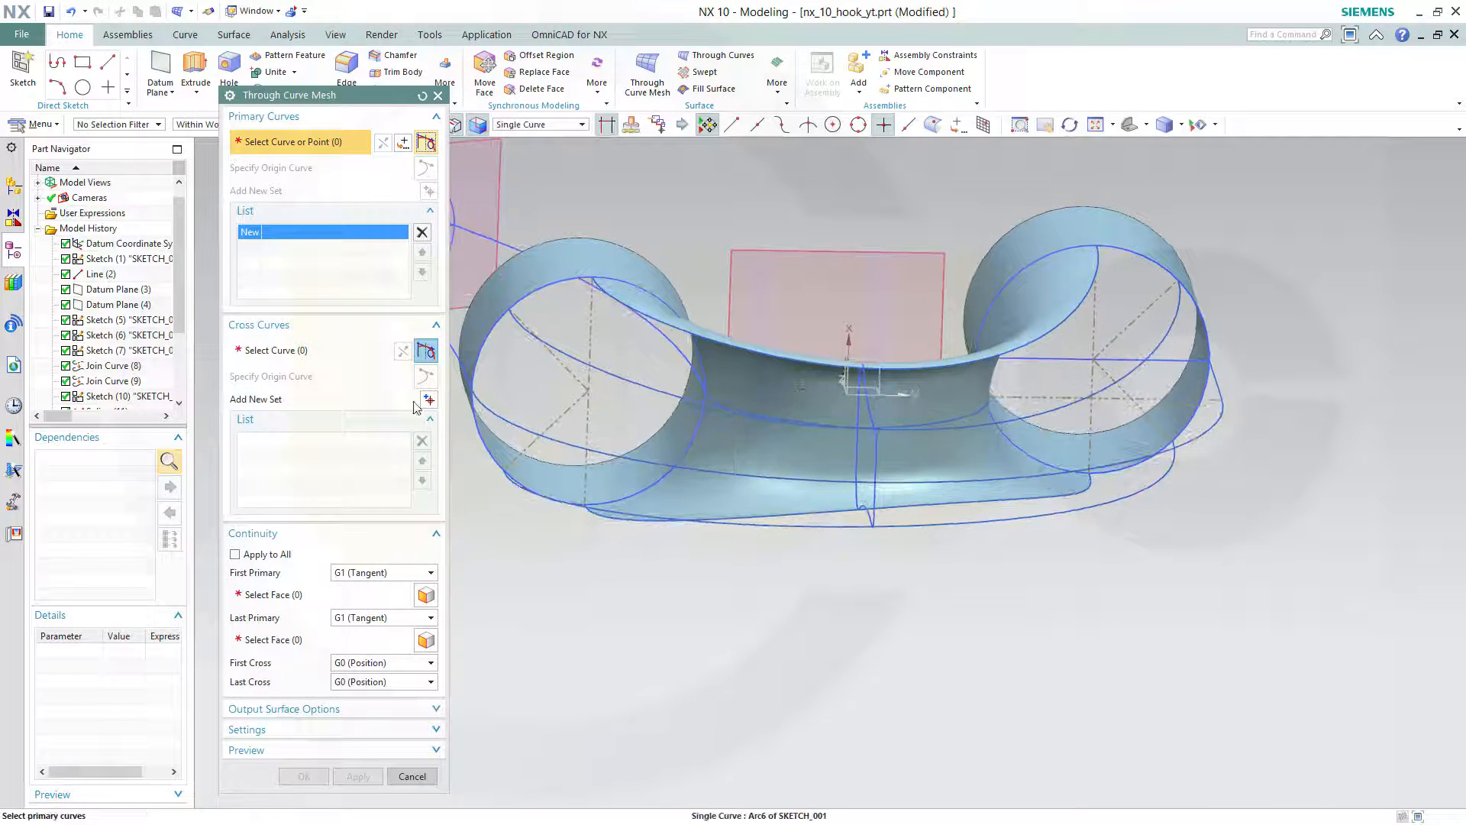
click(481, 452)
click(562, 471)
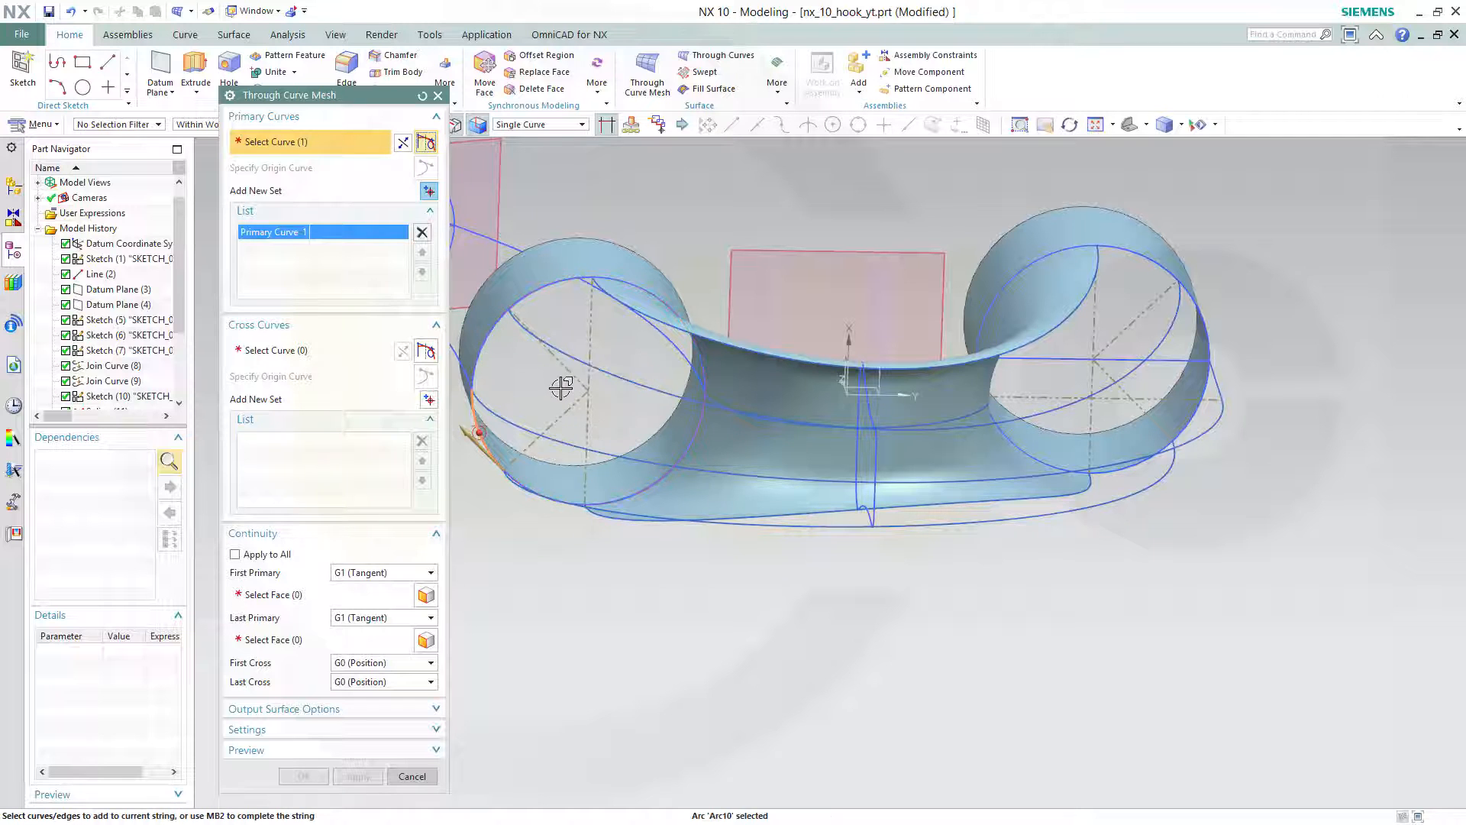
middle_drag(563, 387, 569, 367)
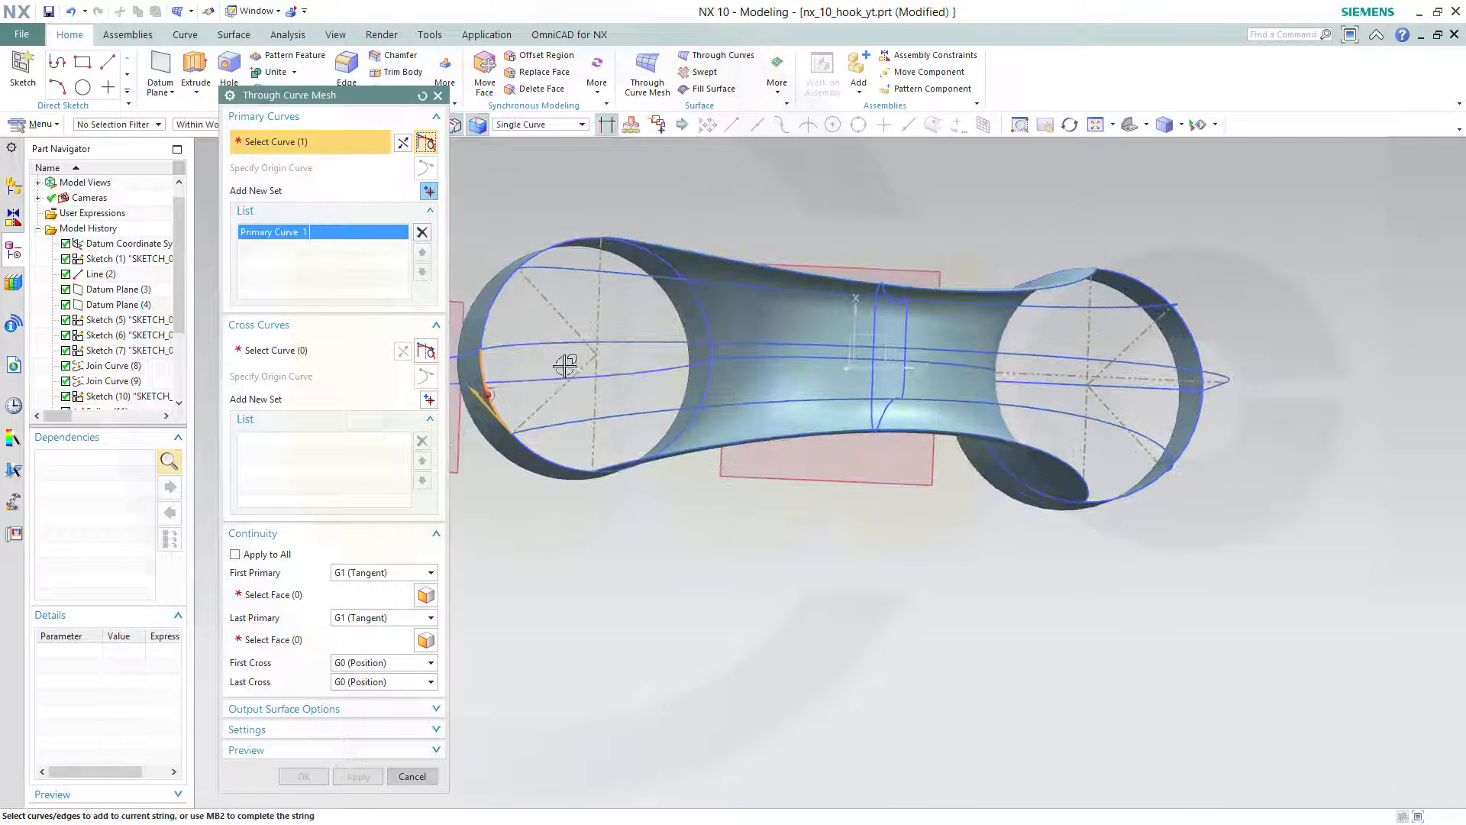
click(497, 304)
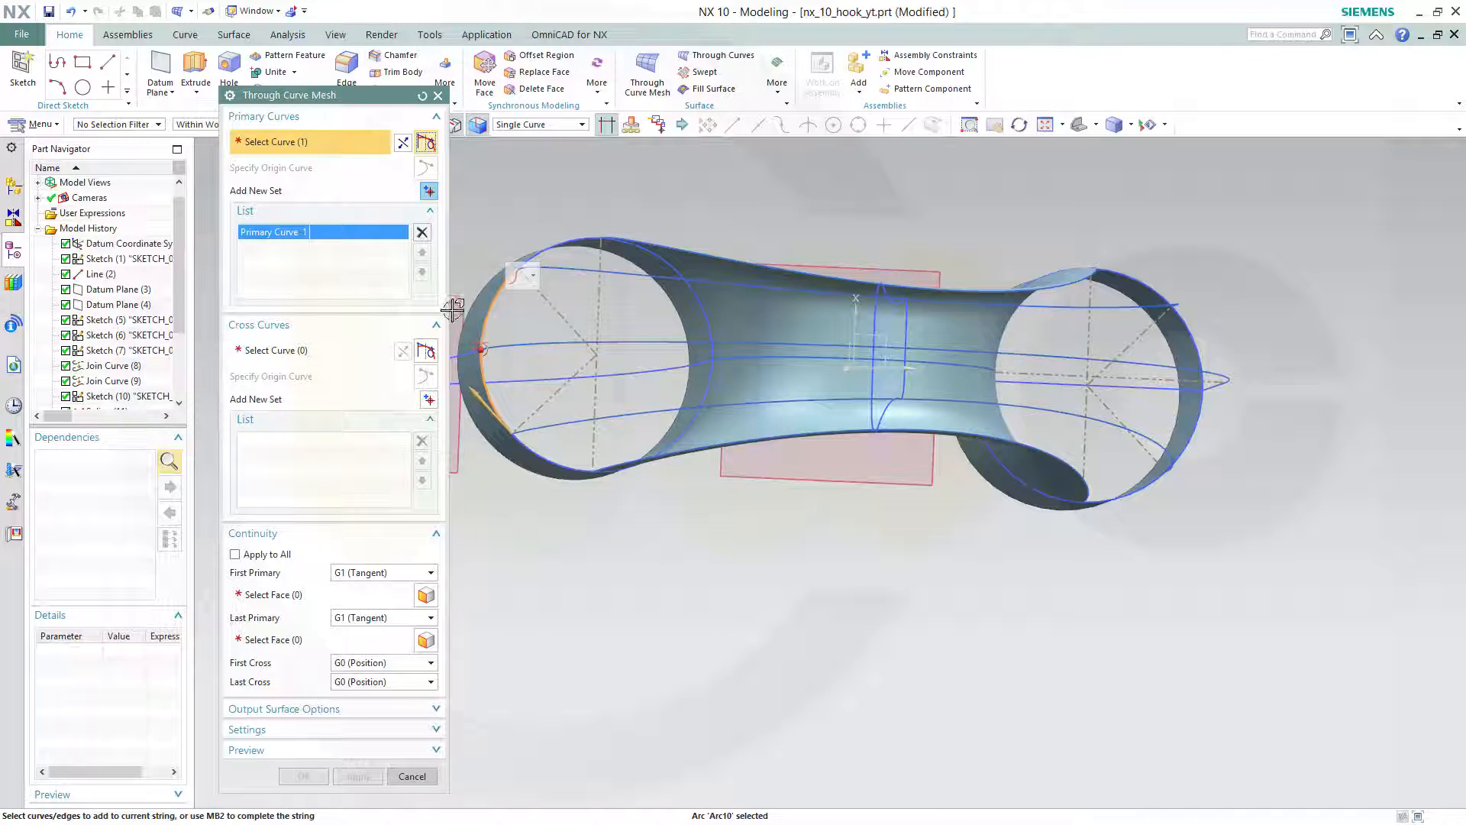
Add a second primary set from the outer portion of the hook's bottom profile, including Arc23 and Arc15.
click(430, 191)
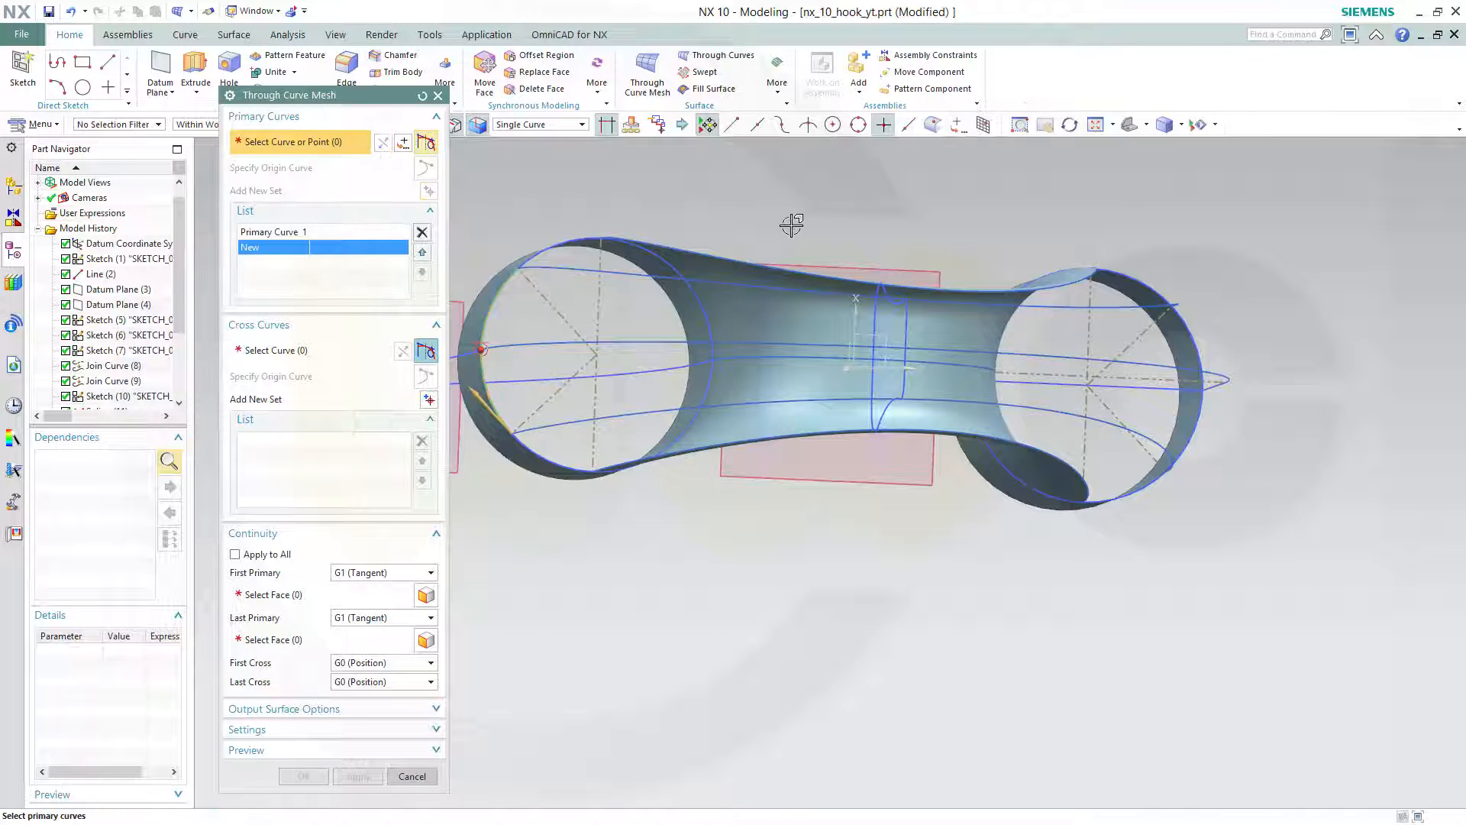
middle_drag(792, 222, 668, 453)
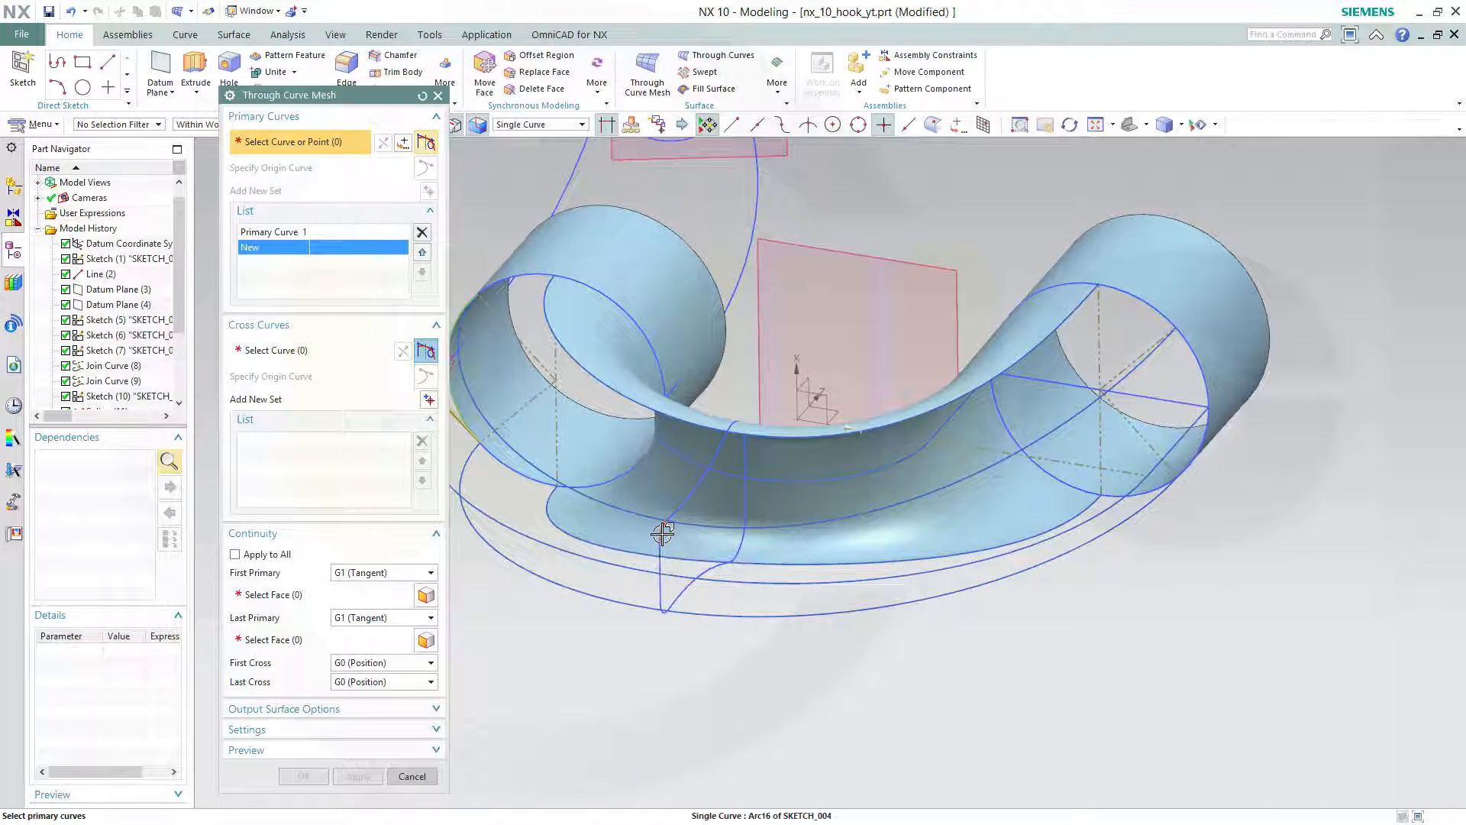
click(658, 570)
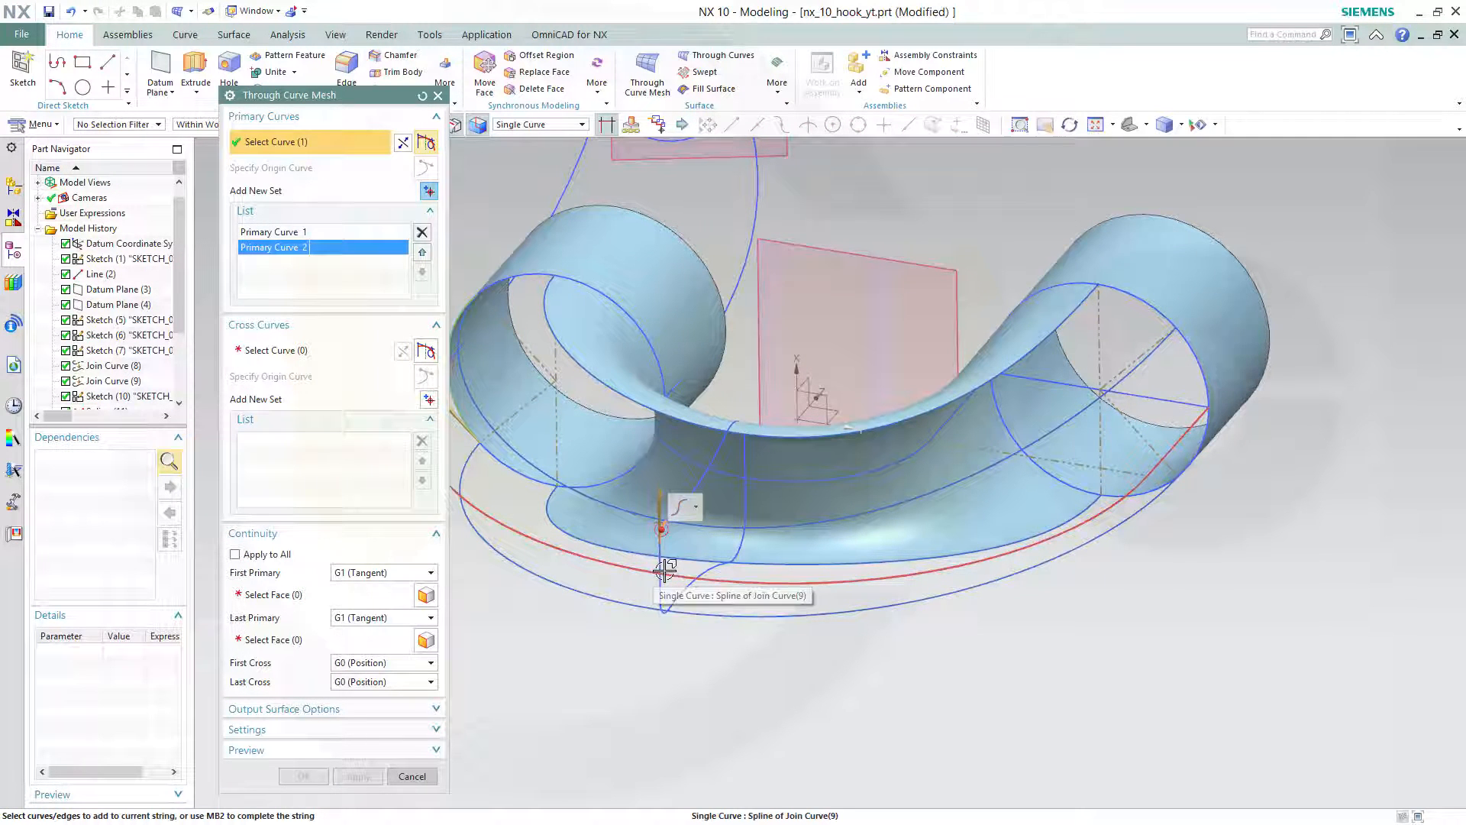
click(664, 585)
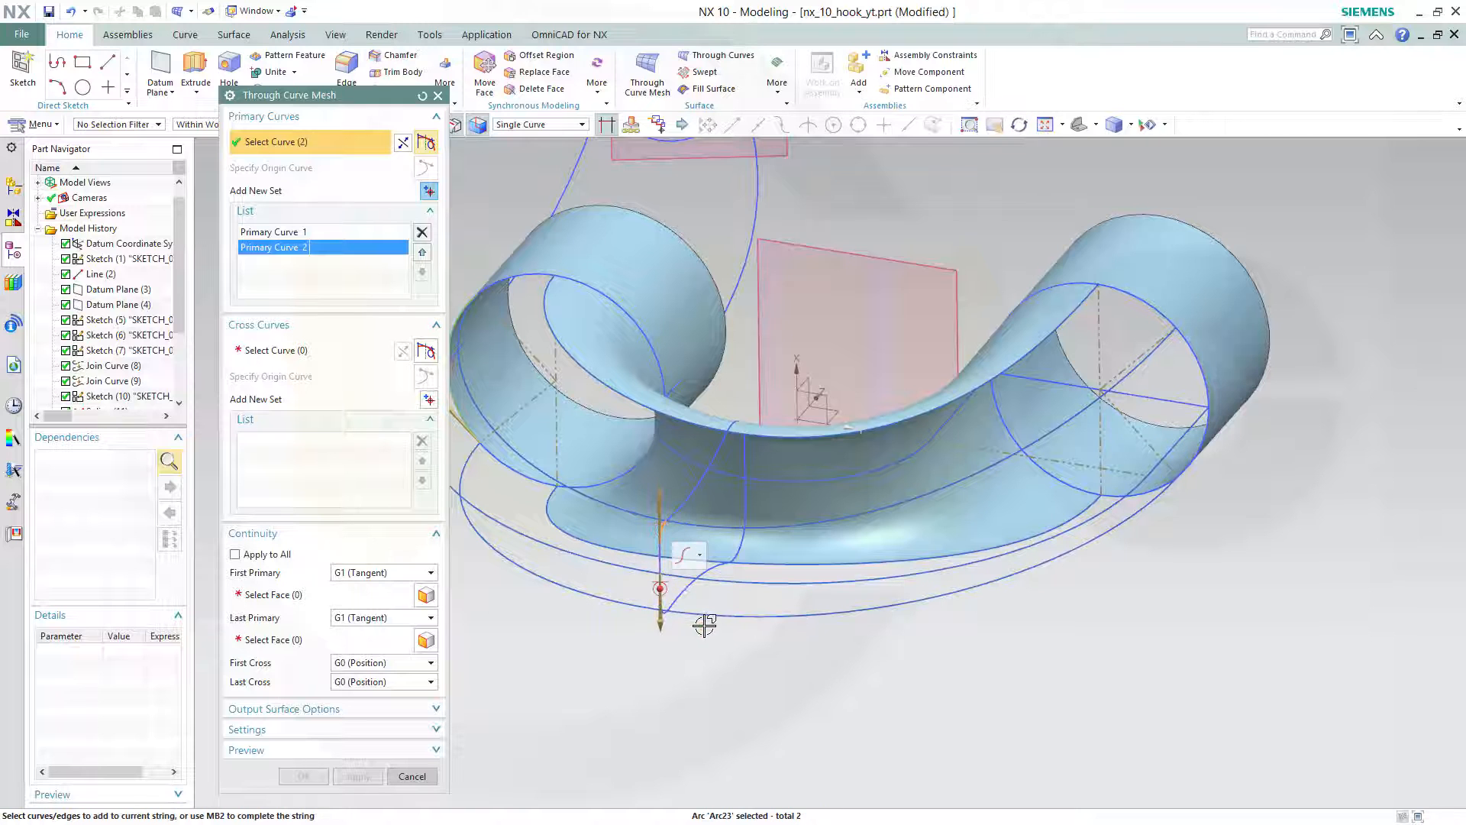
middle_drag(704, 625, 703, 466)
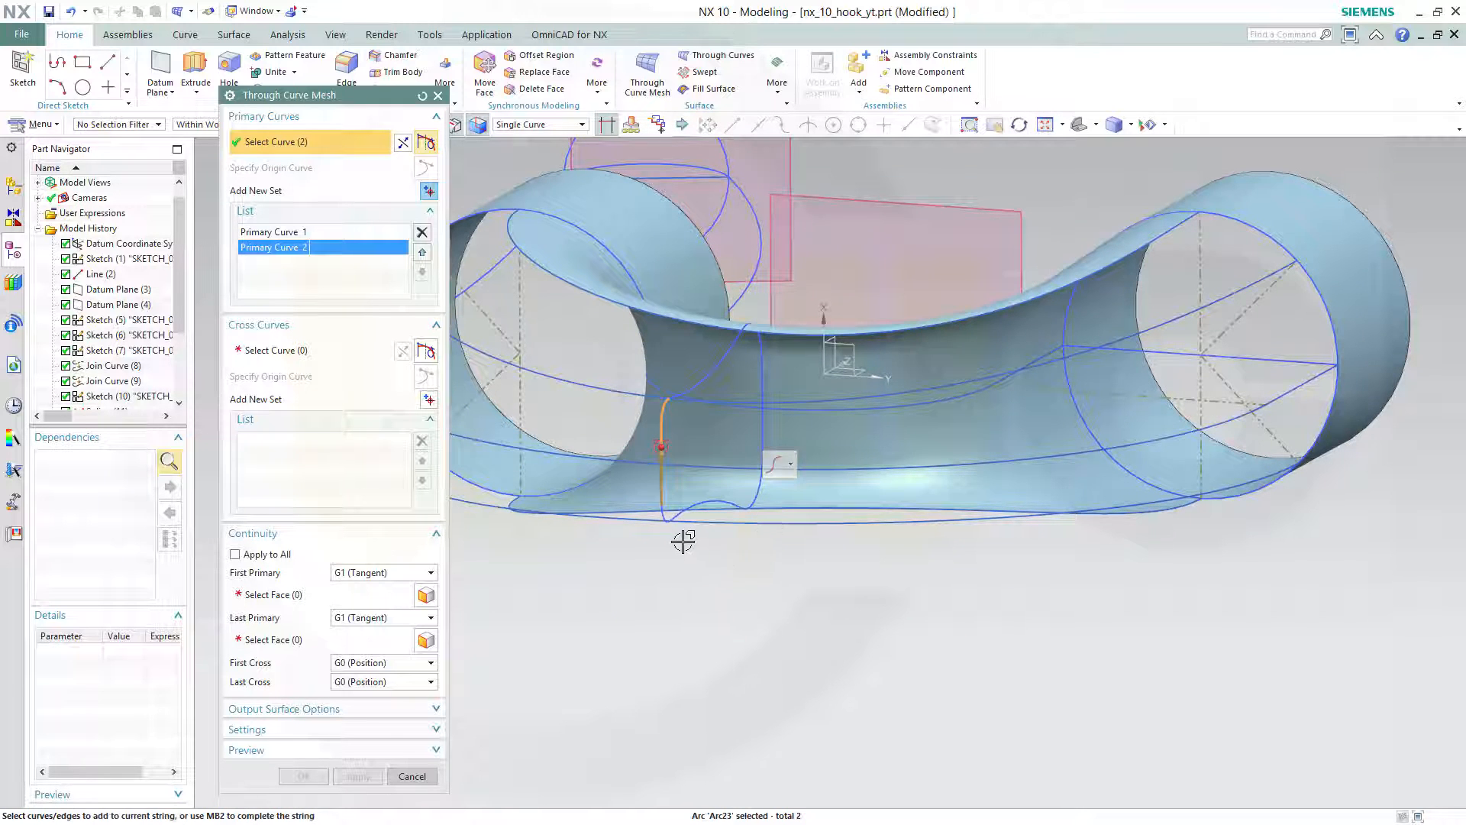
click(665, 525)
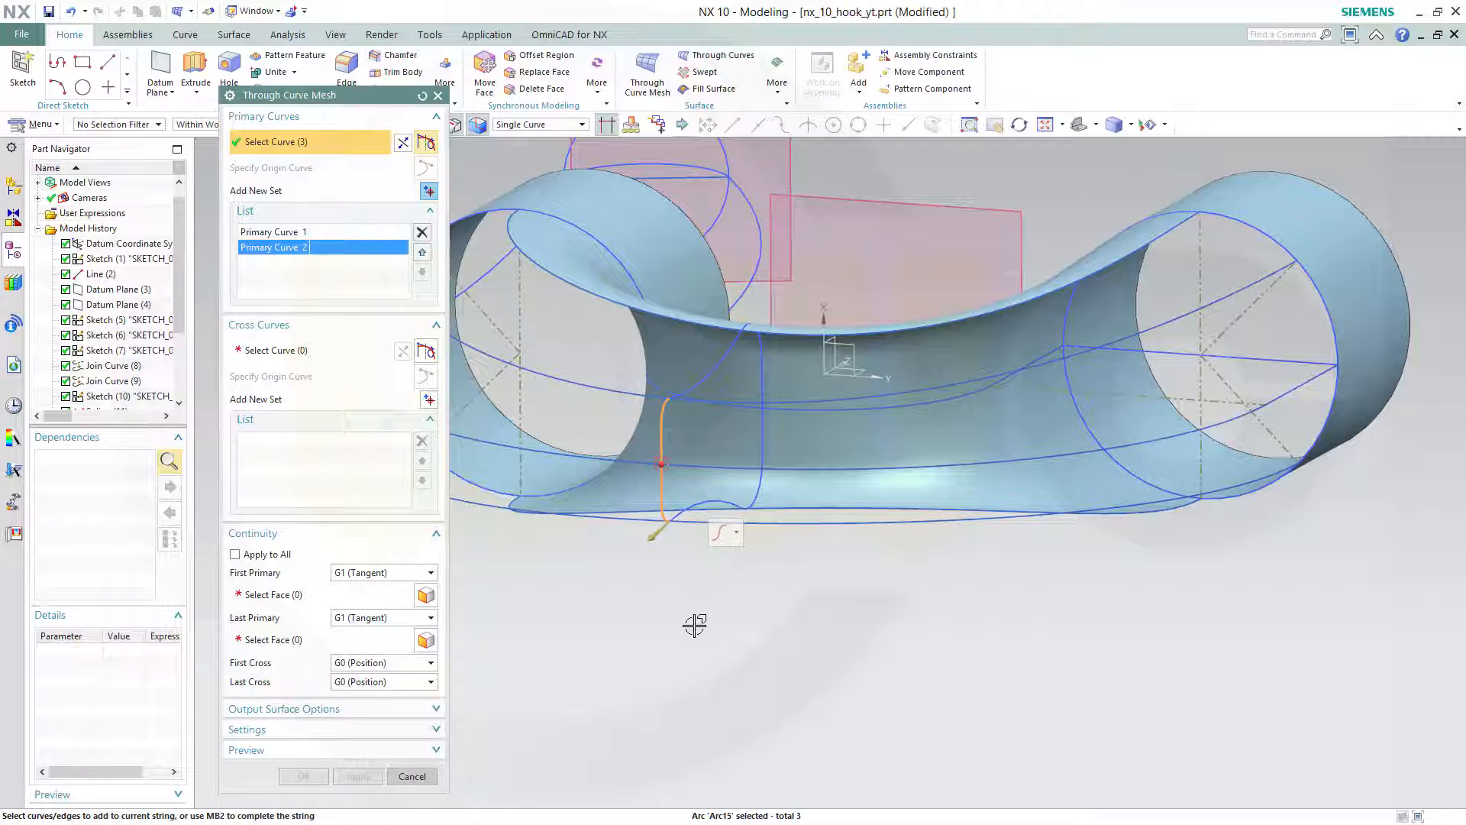
middle_drag(681, 613, 675, 604)
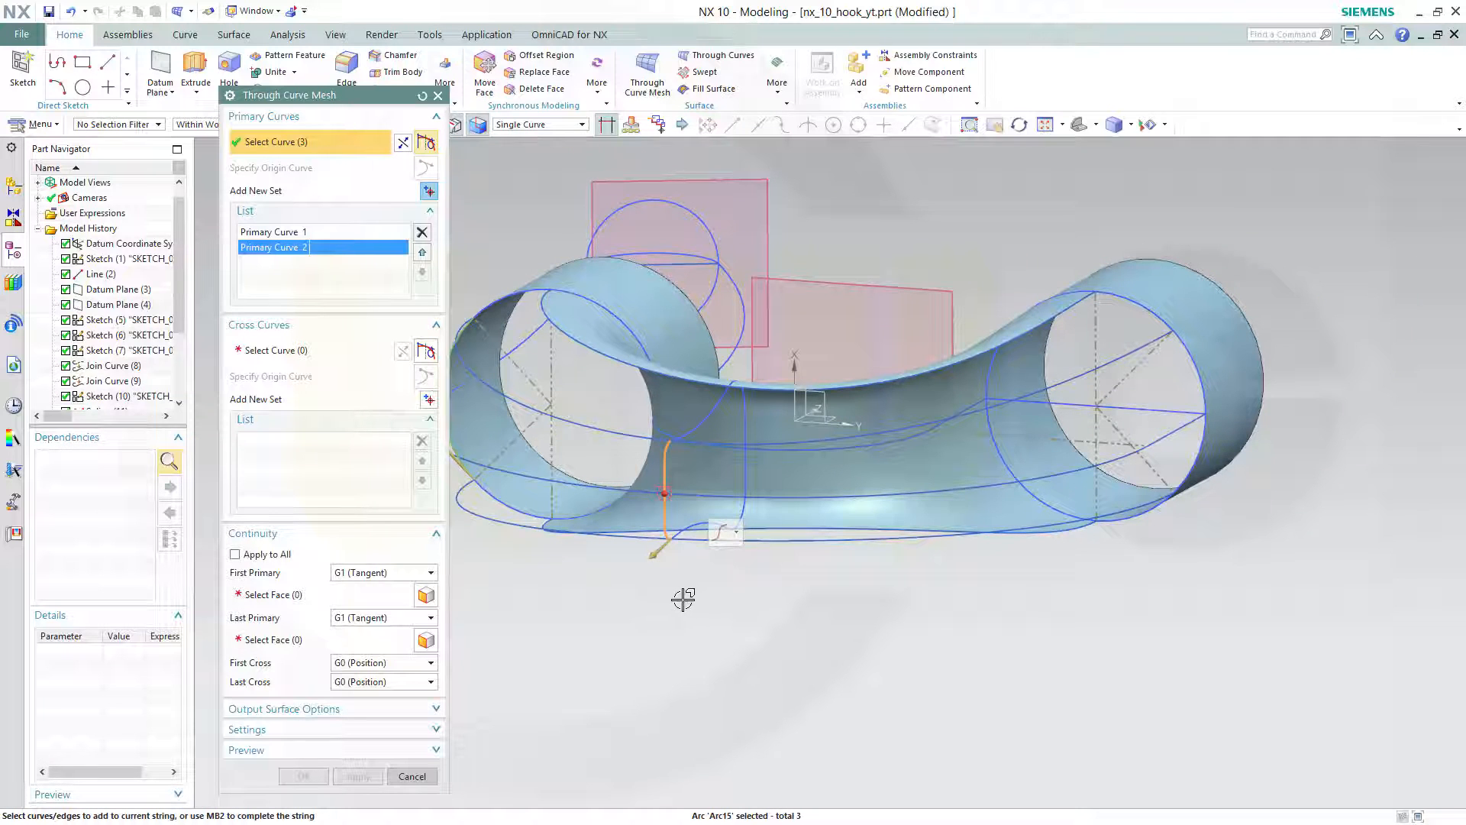
scroll(651, 593, up, 3)
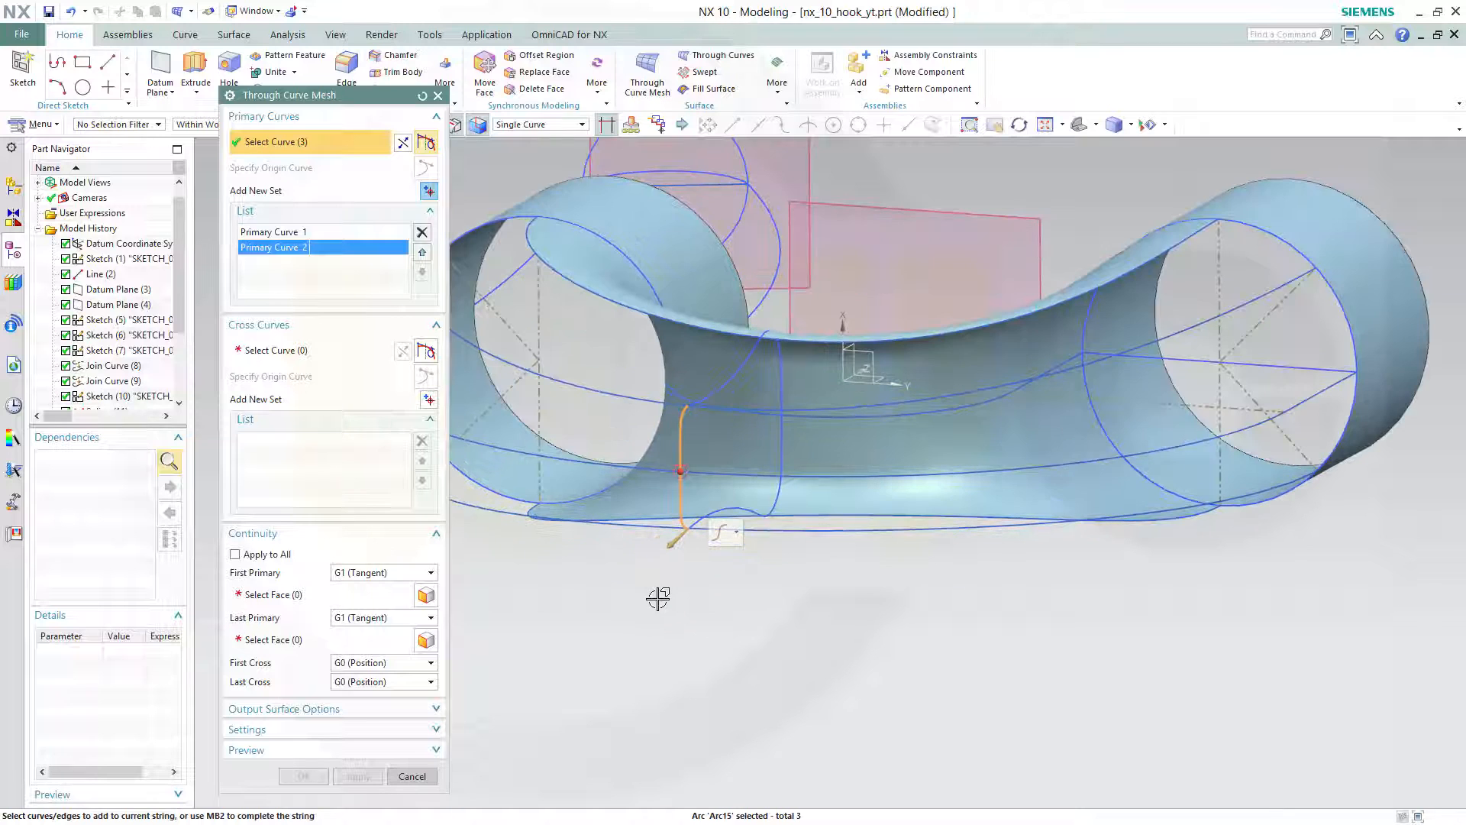
Add a third primary set from the two outer arcs of the short arm's circle, starting with Arc9.
click(429, 191)
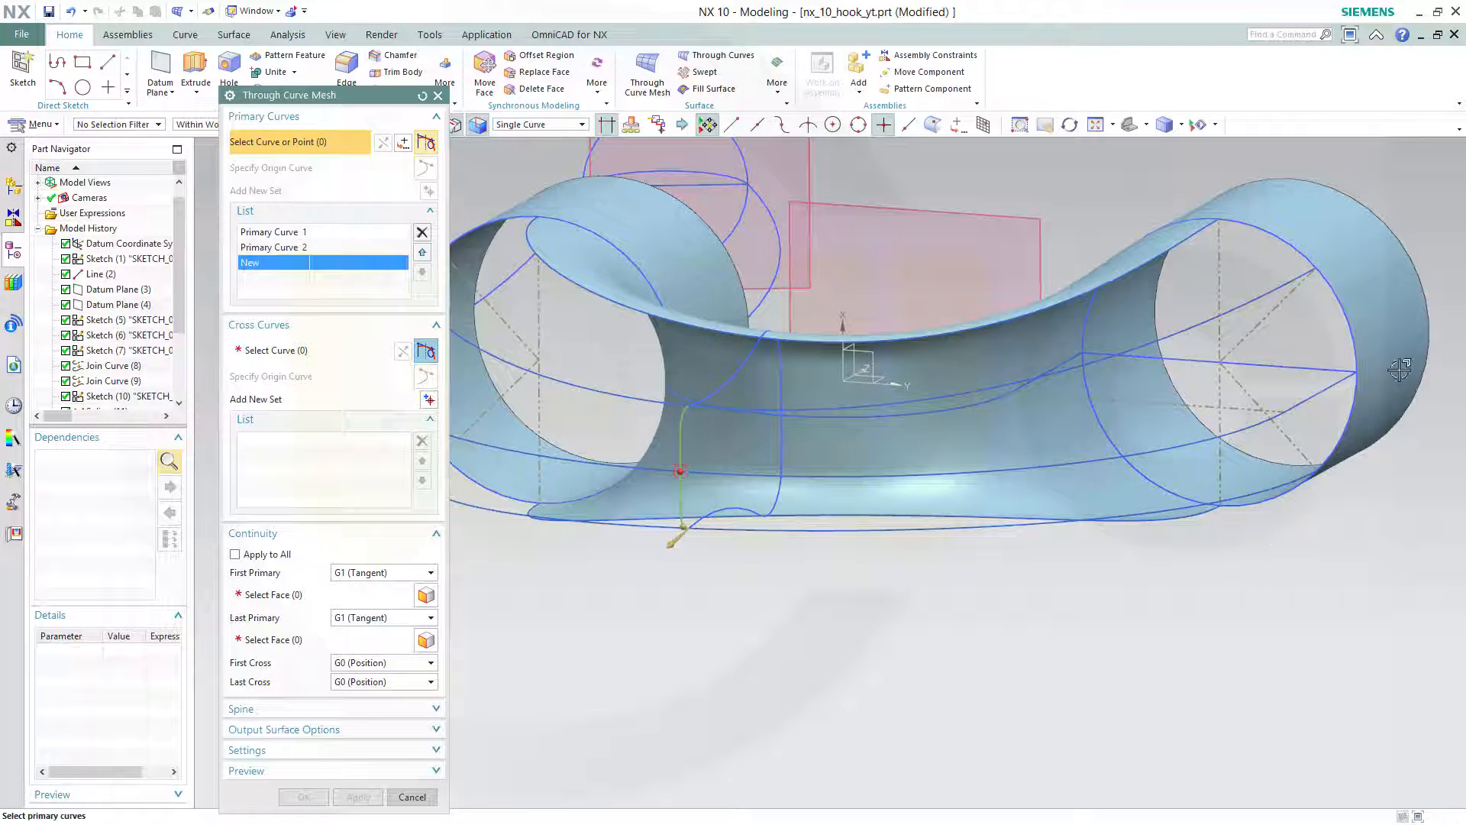
click(1351, 422)
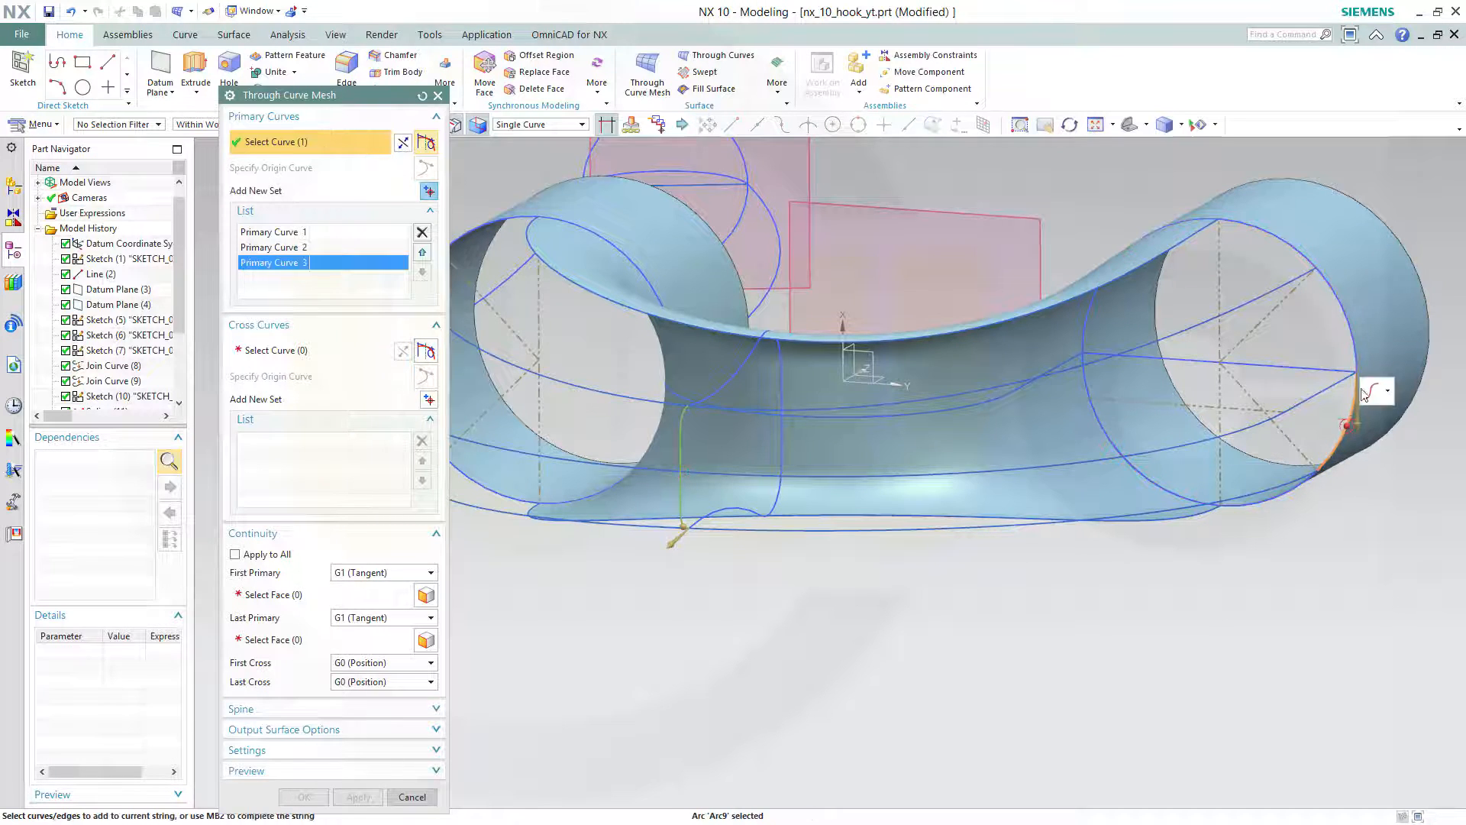
click(1351, 328)
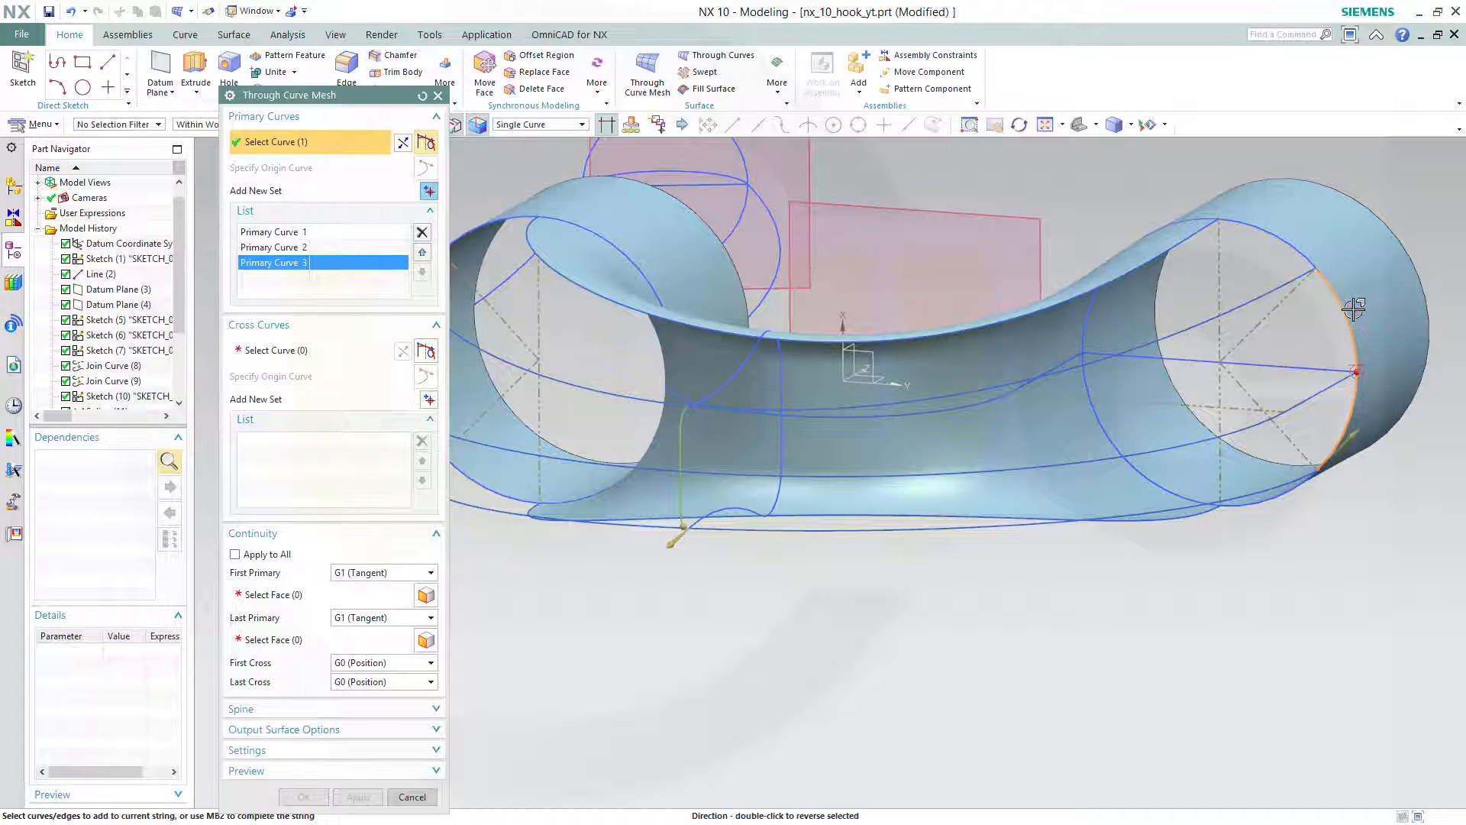
Define three cross curves from the near-side lower guide spline, the outermost hook curve and the opposite lower guide spline.
middle_drag(1013, 568, 964, 561)
click(287, 356)
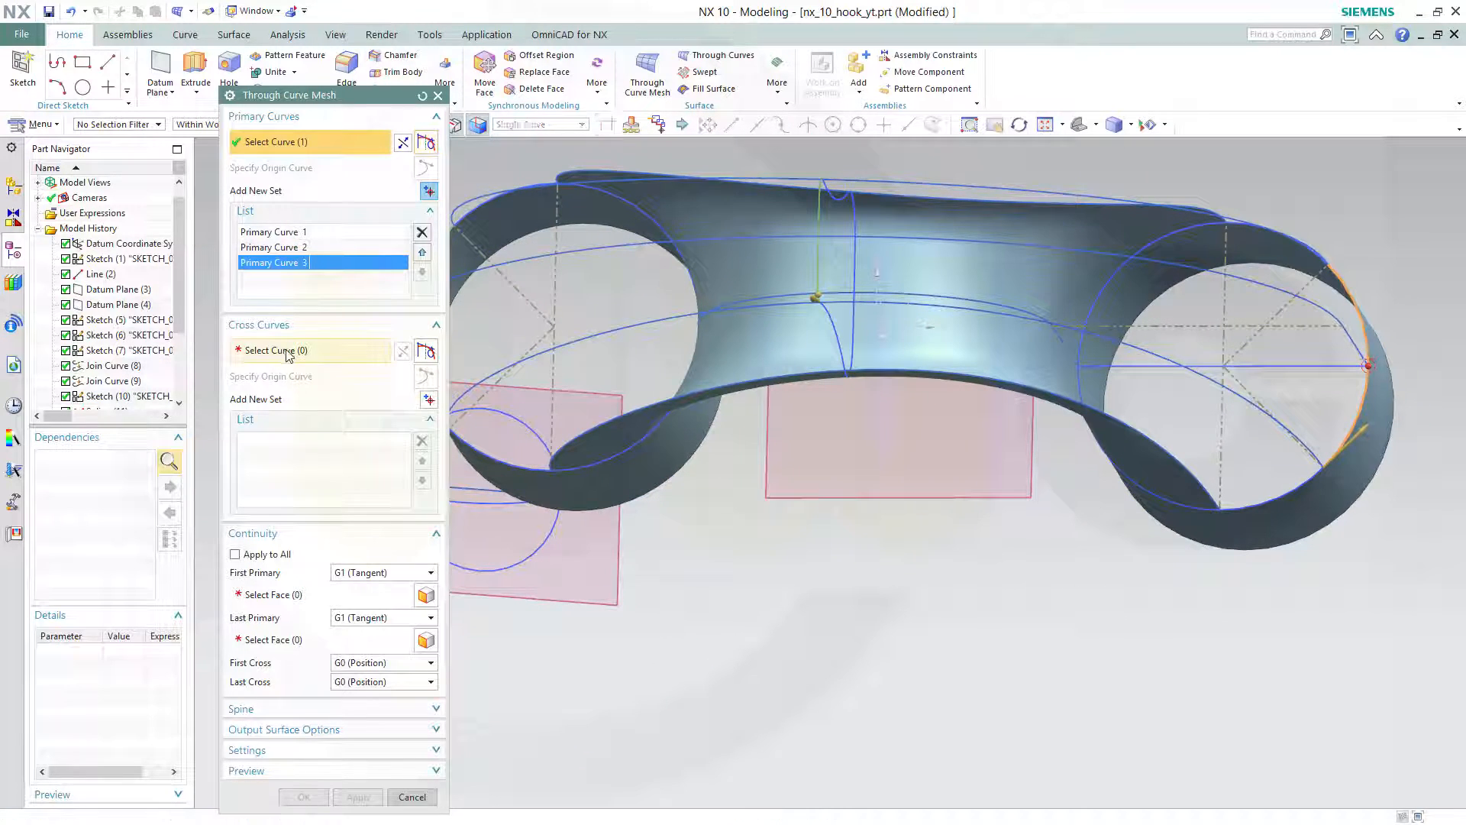
key(F8)
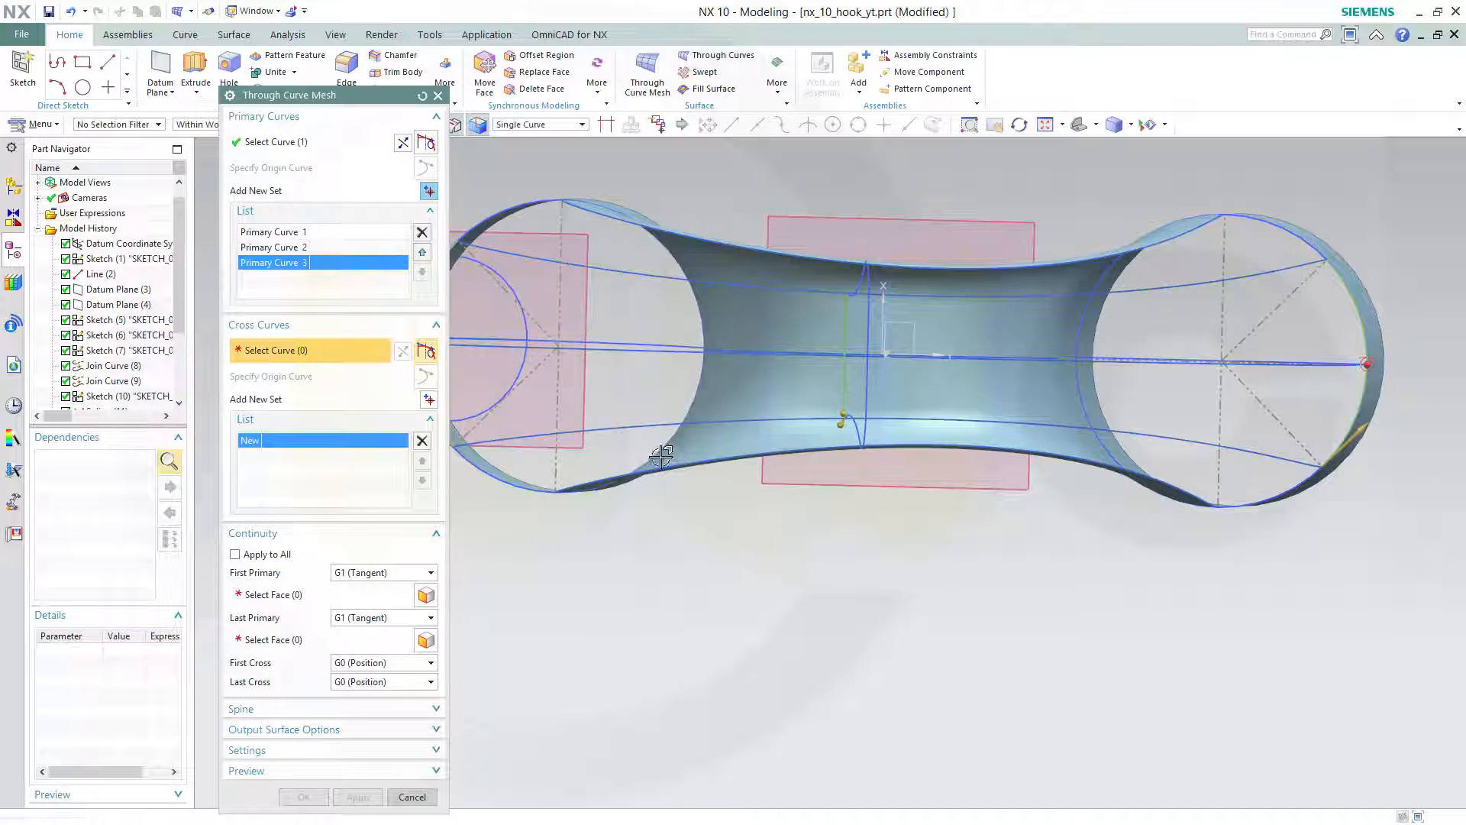
click(661, 428)
middle_drag(787, 520, 820, 561)
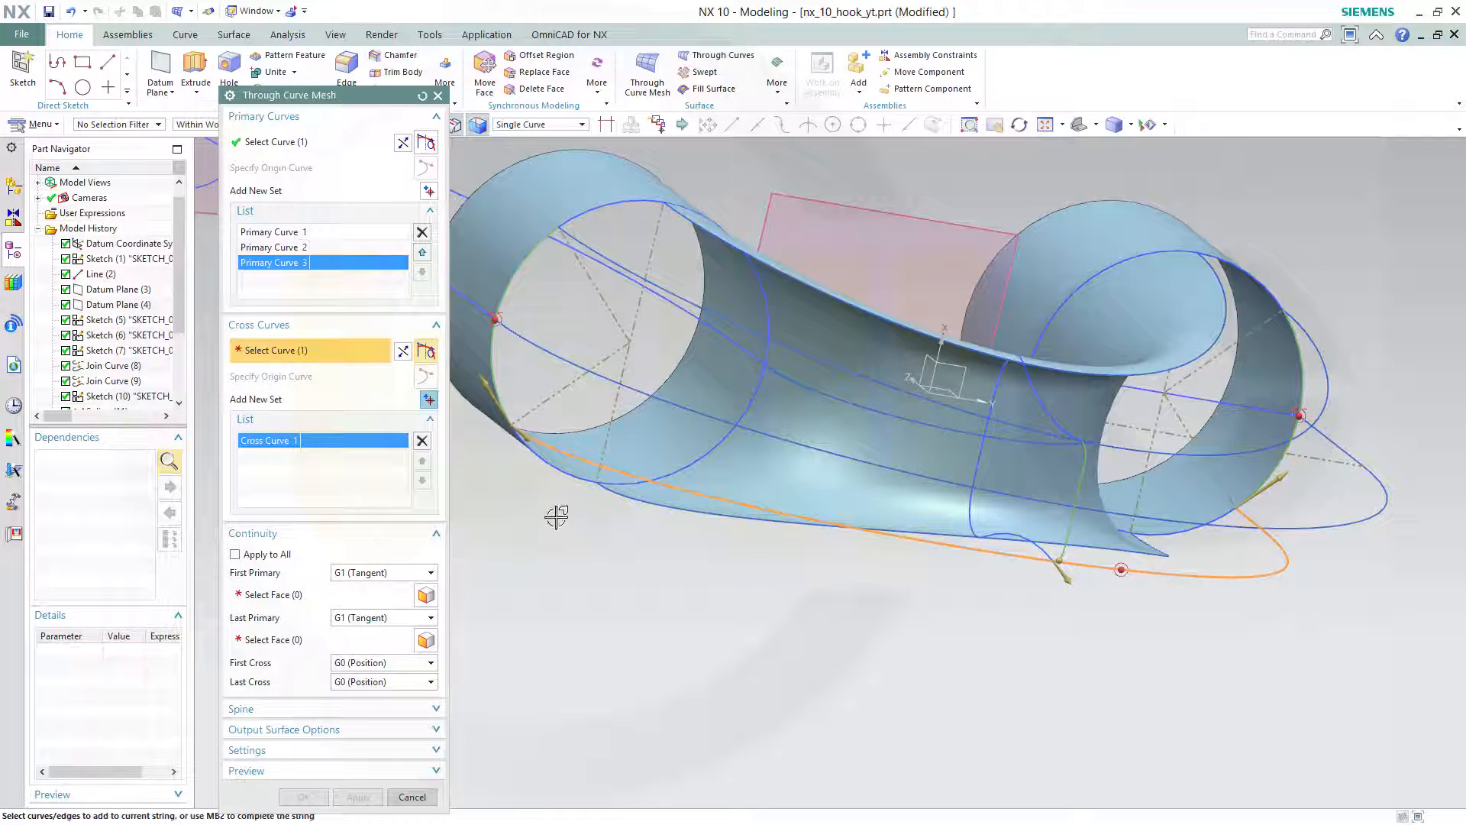
click(429, 400)
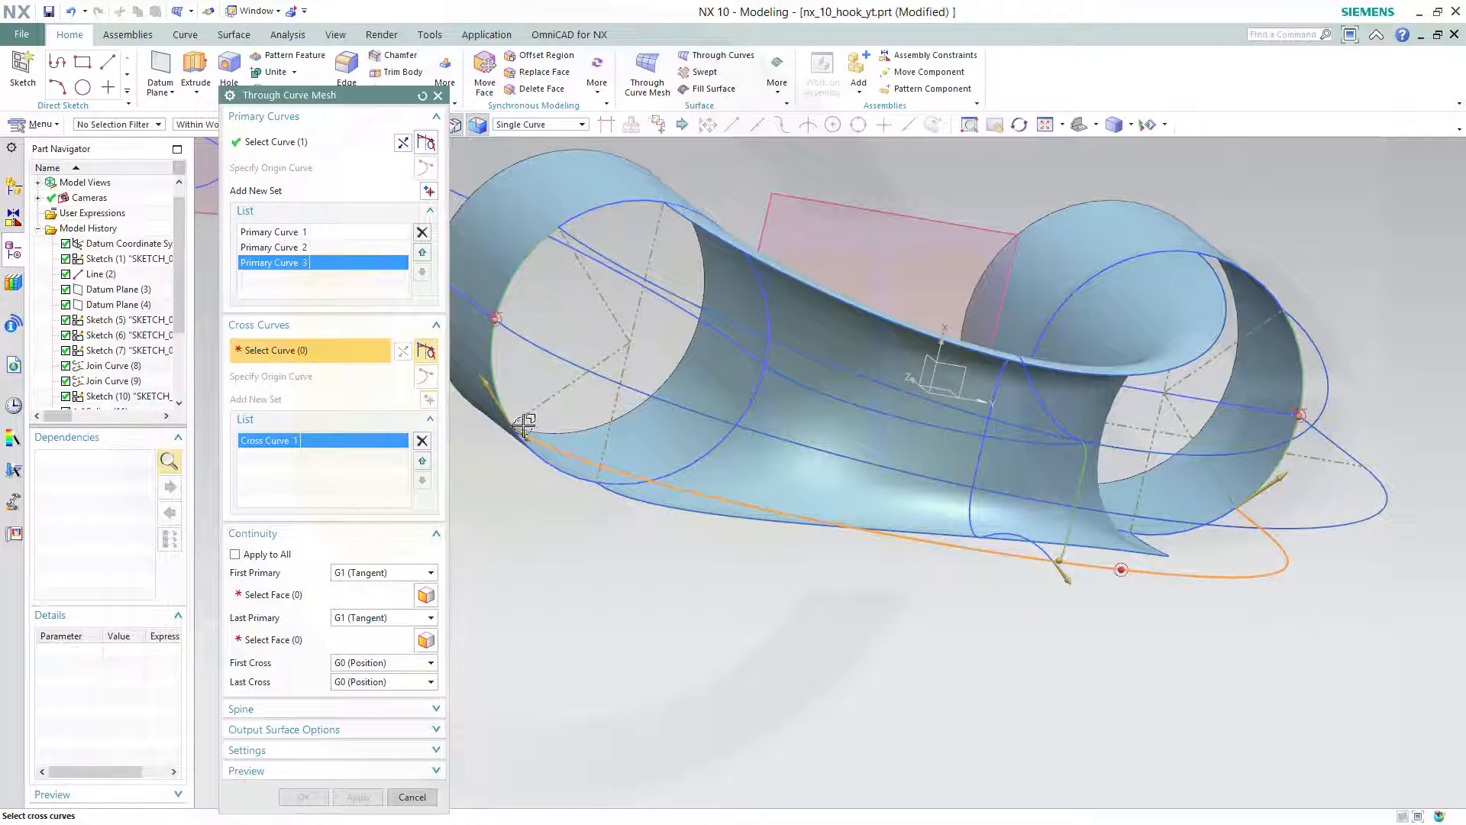
click(760, 433)
mouse_move(857, 593)
middle_down()
mouse_move(857, 550)
mouse_move(848, 593)
middle_up()
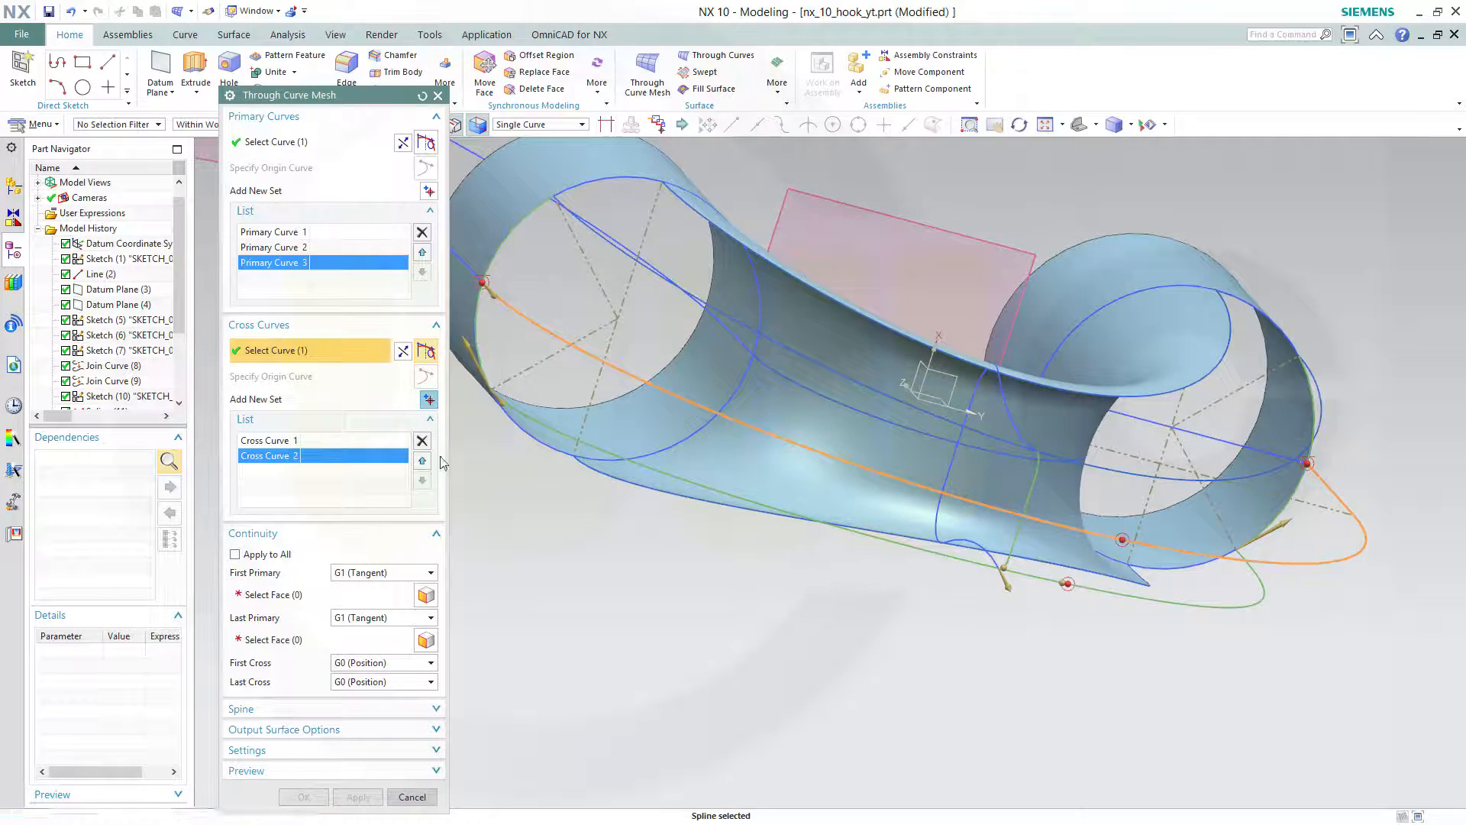
click(429, 400)
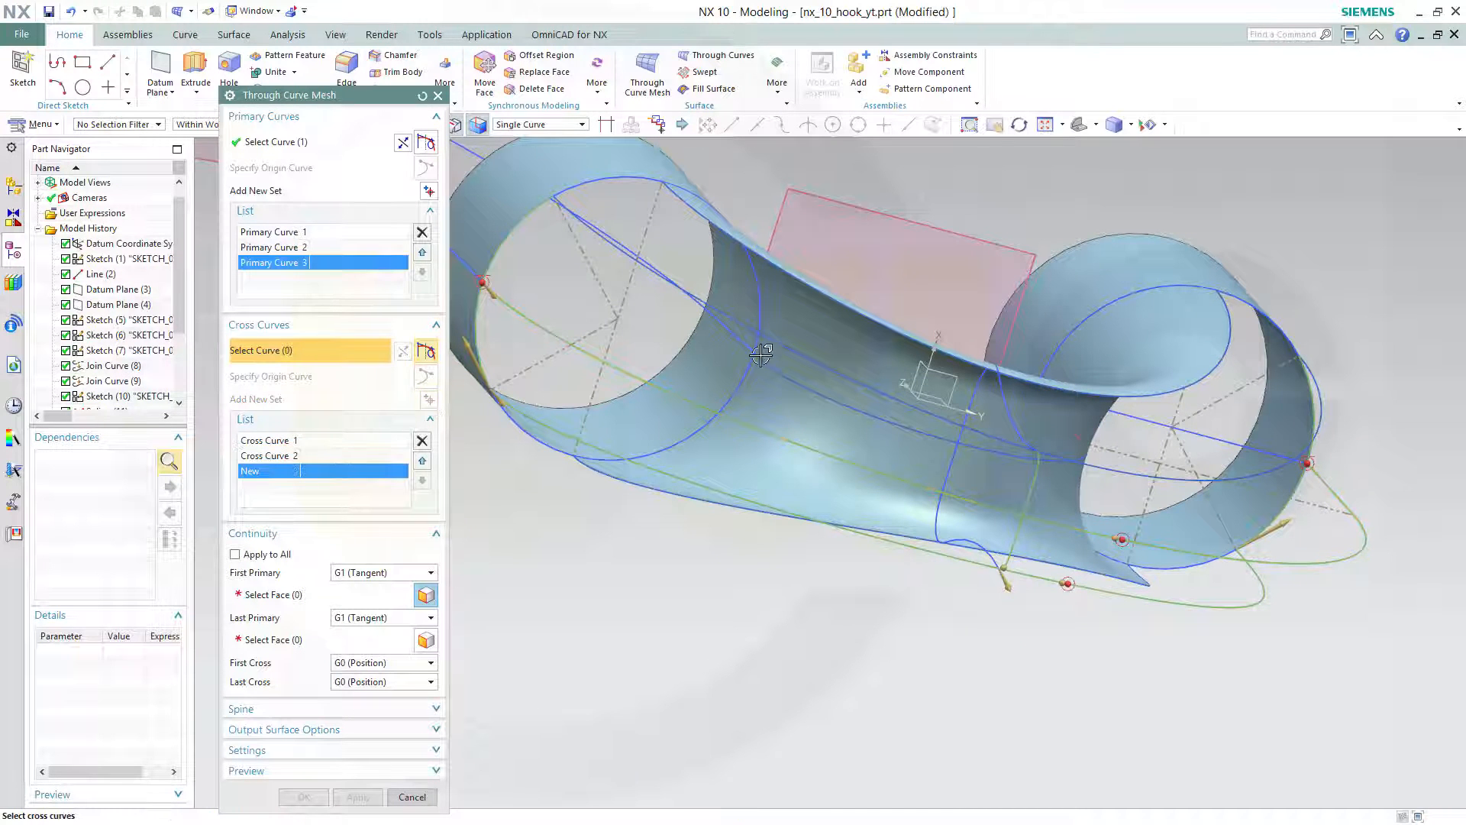
click(792, 349)
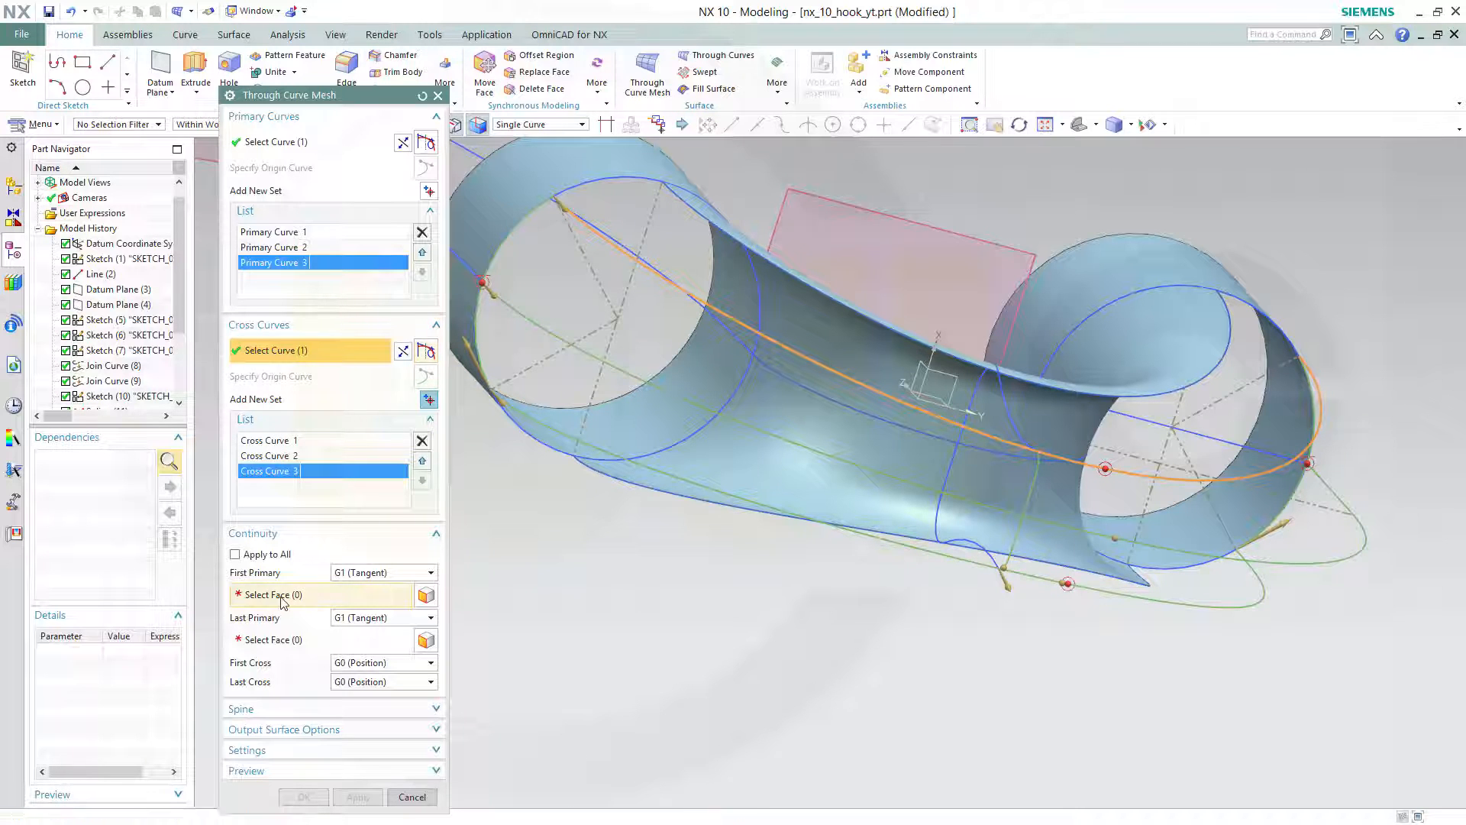
Make the outer mesh G1 tangent to the extruded sheets of both arms at its first and last primary curves and create the surface.
click(385, 594)
click(575, 195)
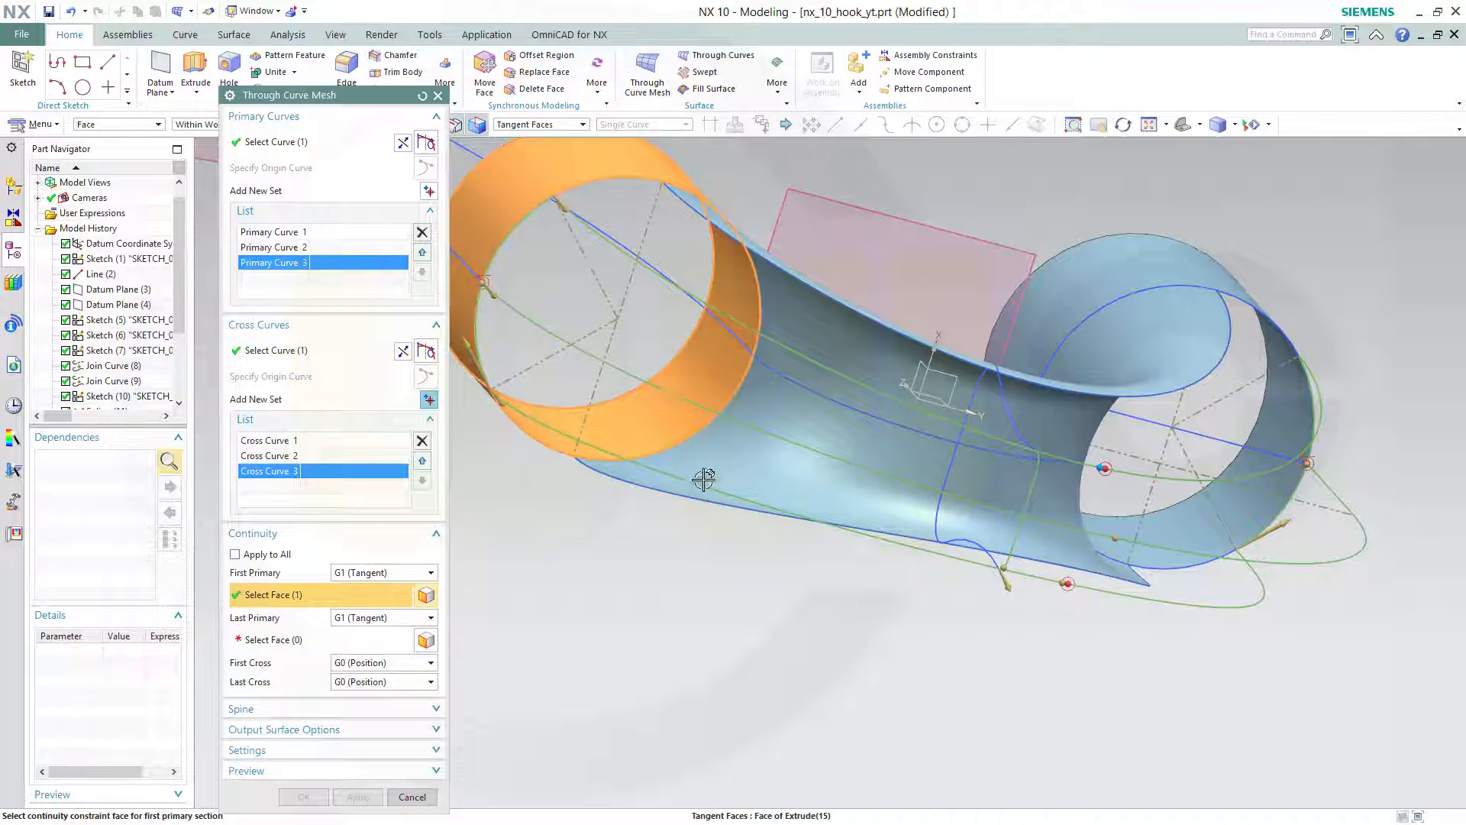
click(283, 642)
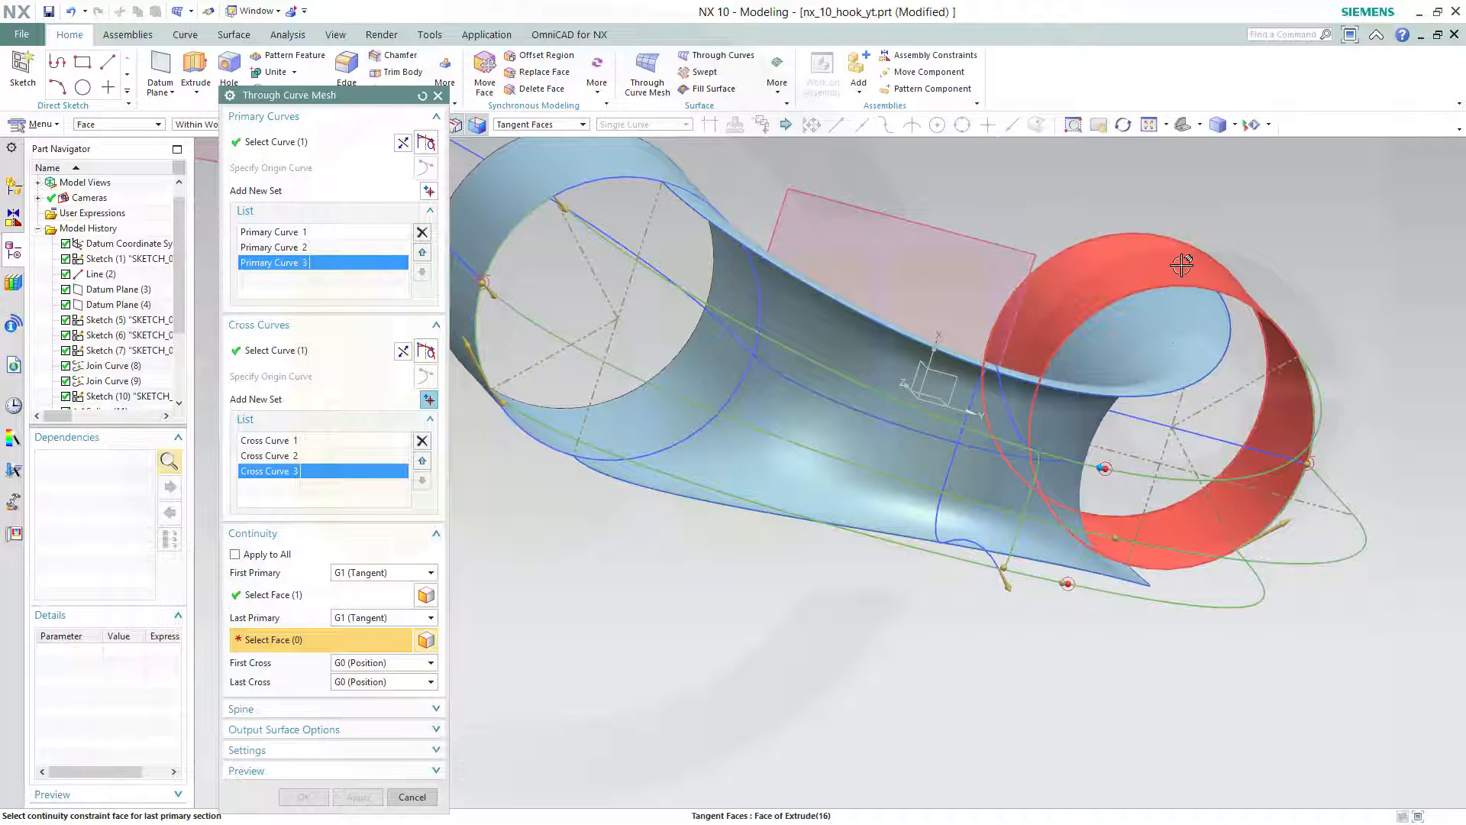
click(1184, 289)
middle_drag(1184, 289, 1184, 672)
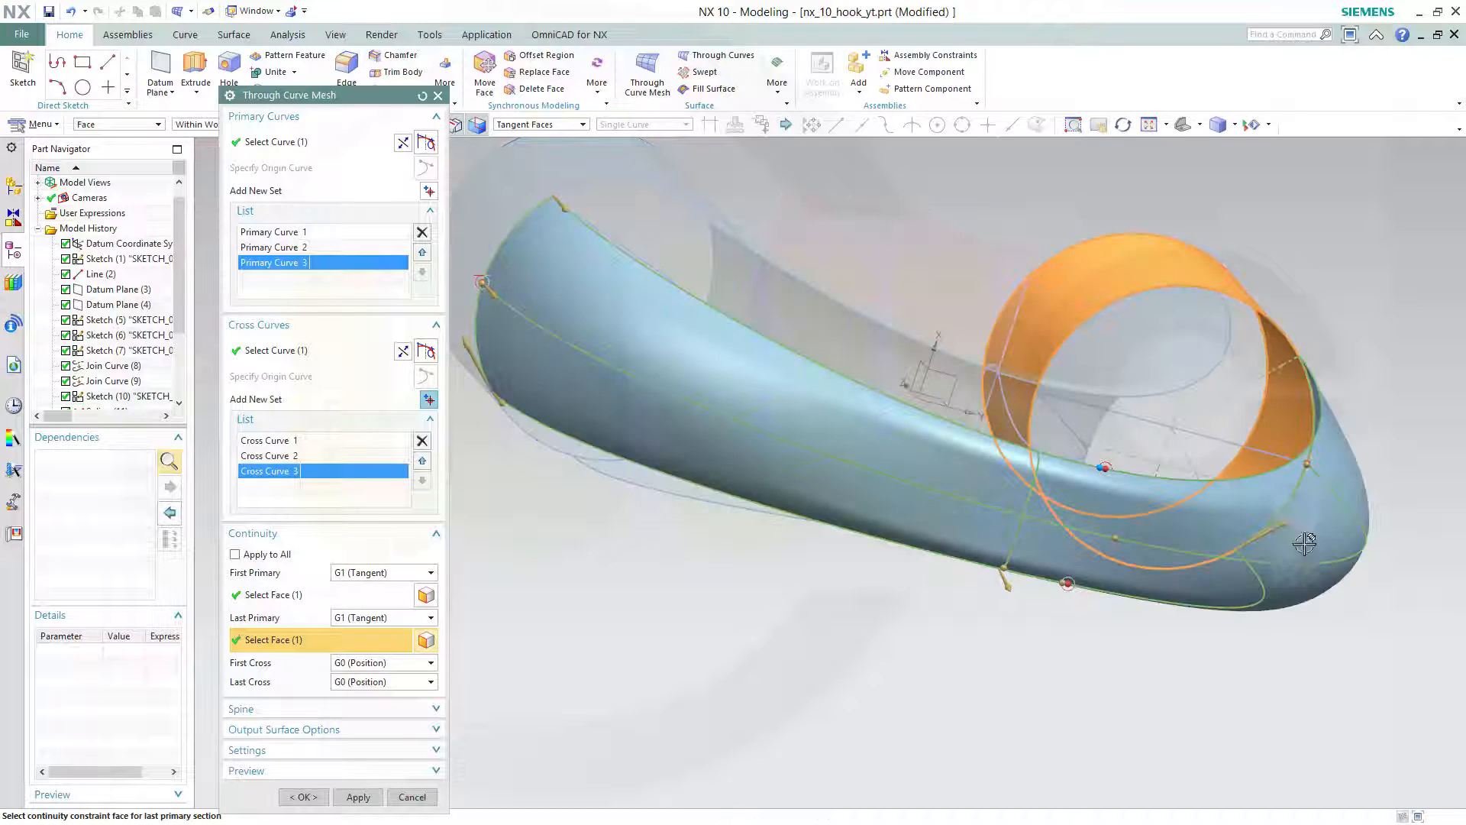
click(296, 799)
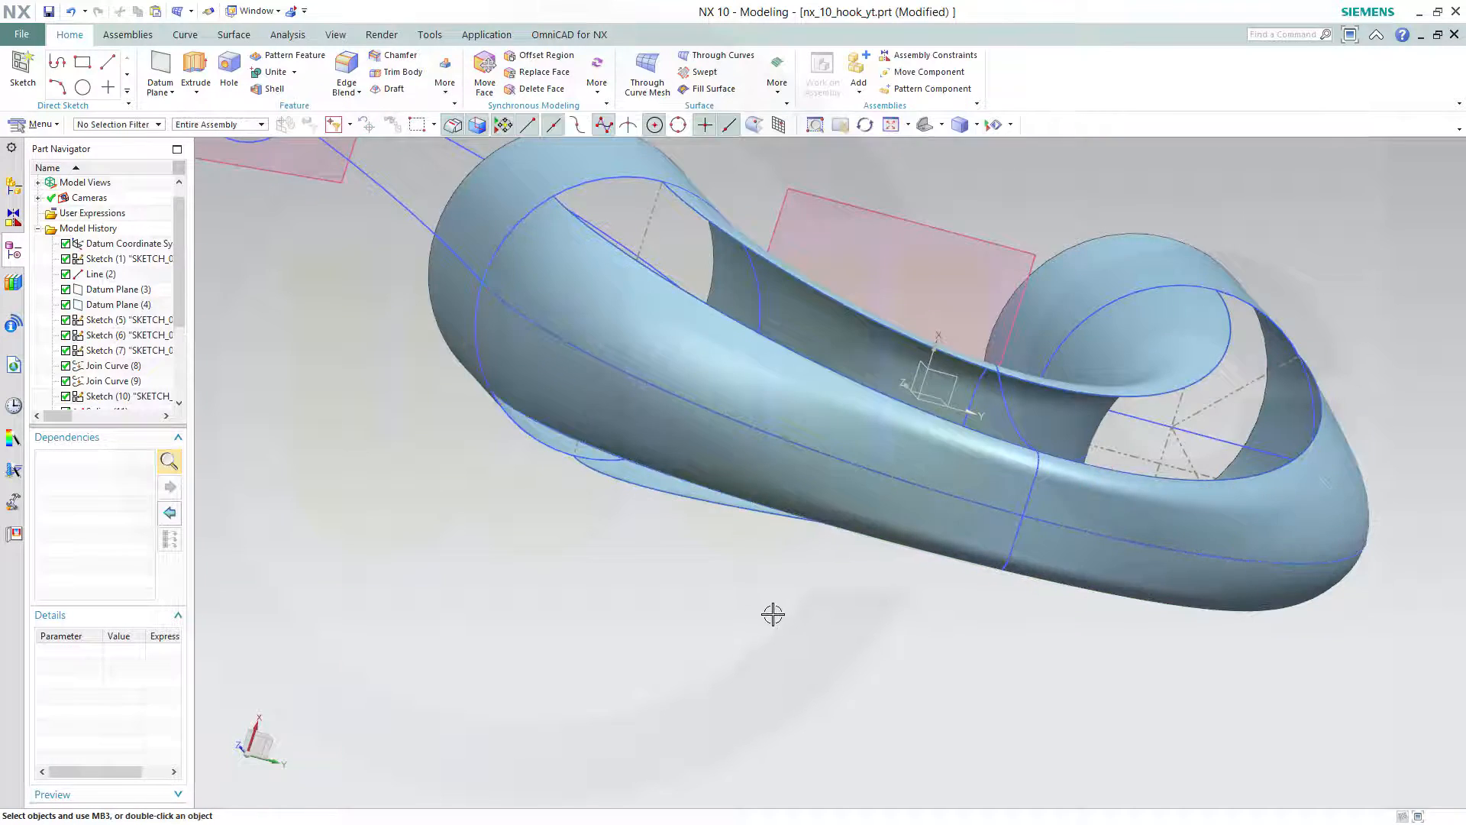
Examine the inner and outer bend surfaces of the hook from several angles.
mouse_move(772, 615)
middle_down()
mouse_move(747, 659)
mouse_move(750, 697)
middle_up()
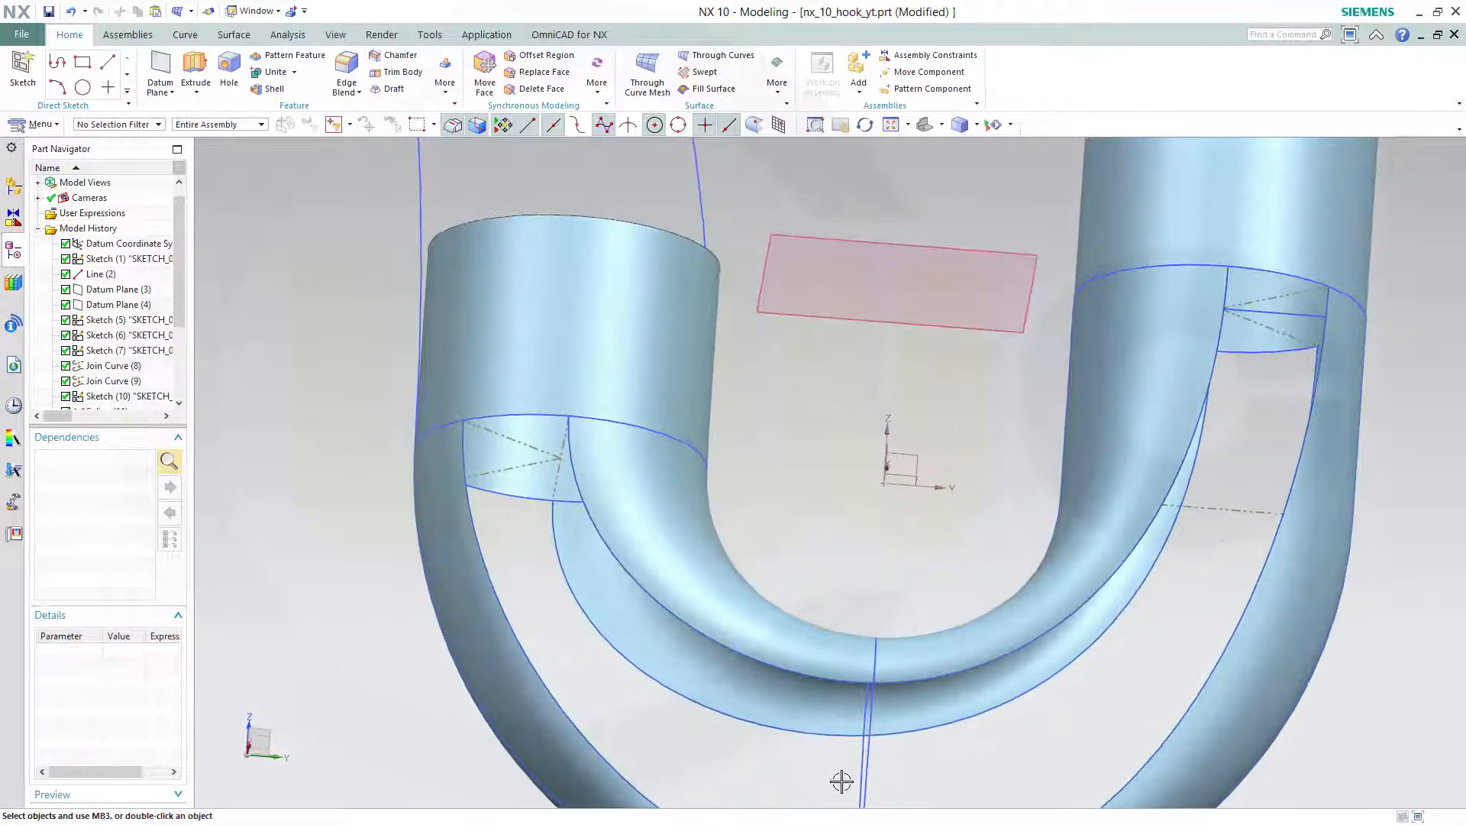
scroll(857, 767, up, 3)
scroll(917, 764, down, 4)
scroll(913, 727, down, 3)
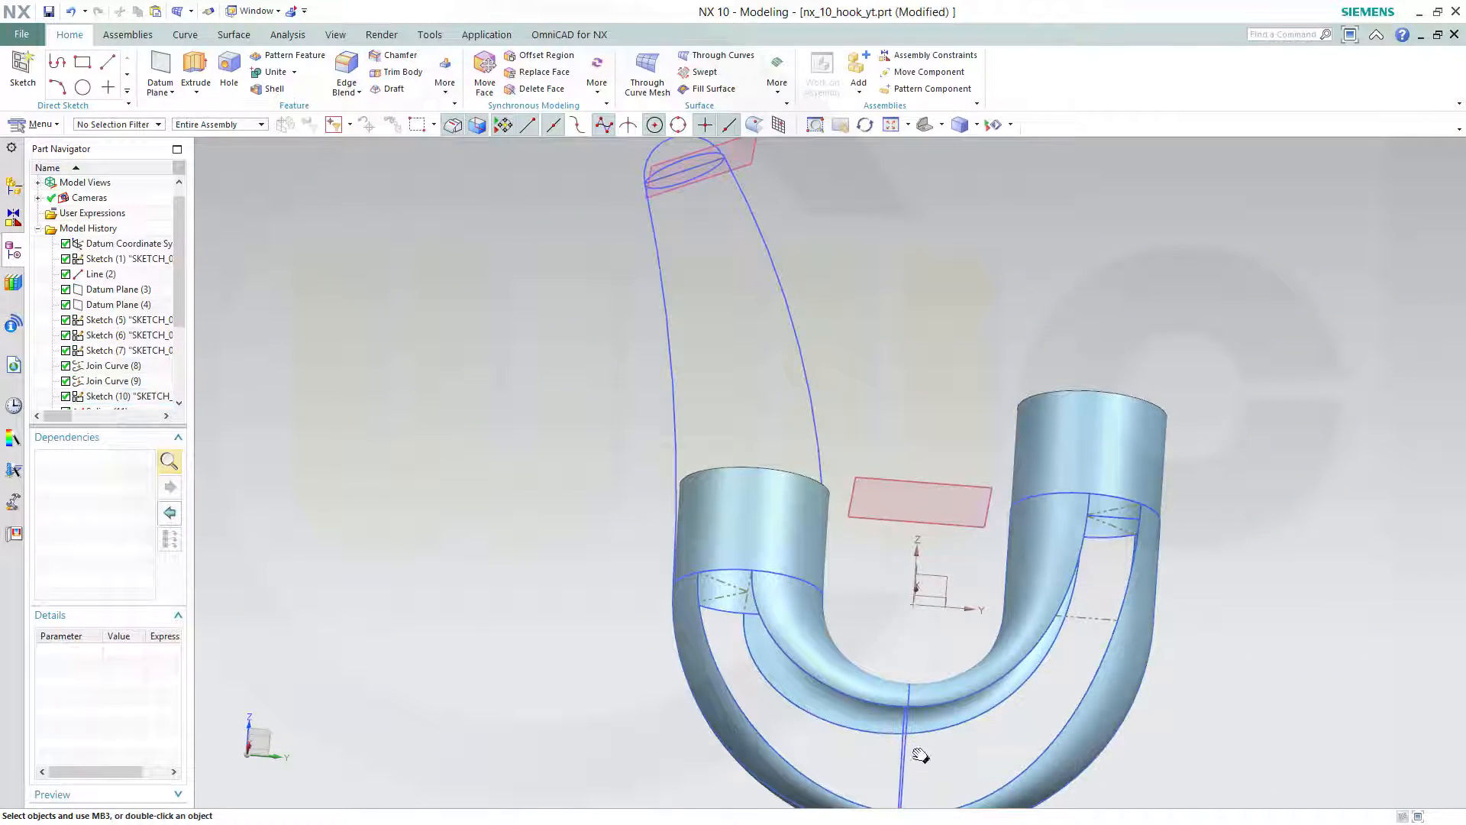
scroll(905, 609, up, 2)
middle_drag(882, 572, 870, 553)
scroll(988, 277, up, 1)
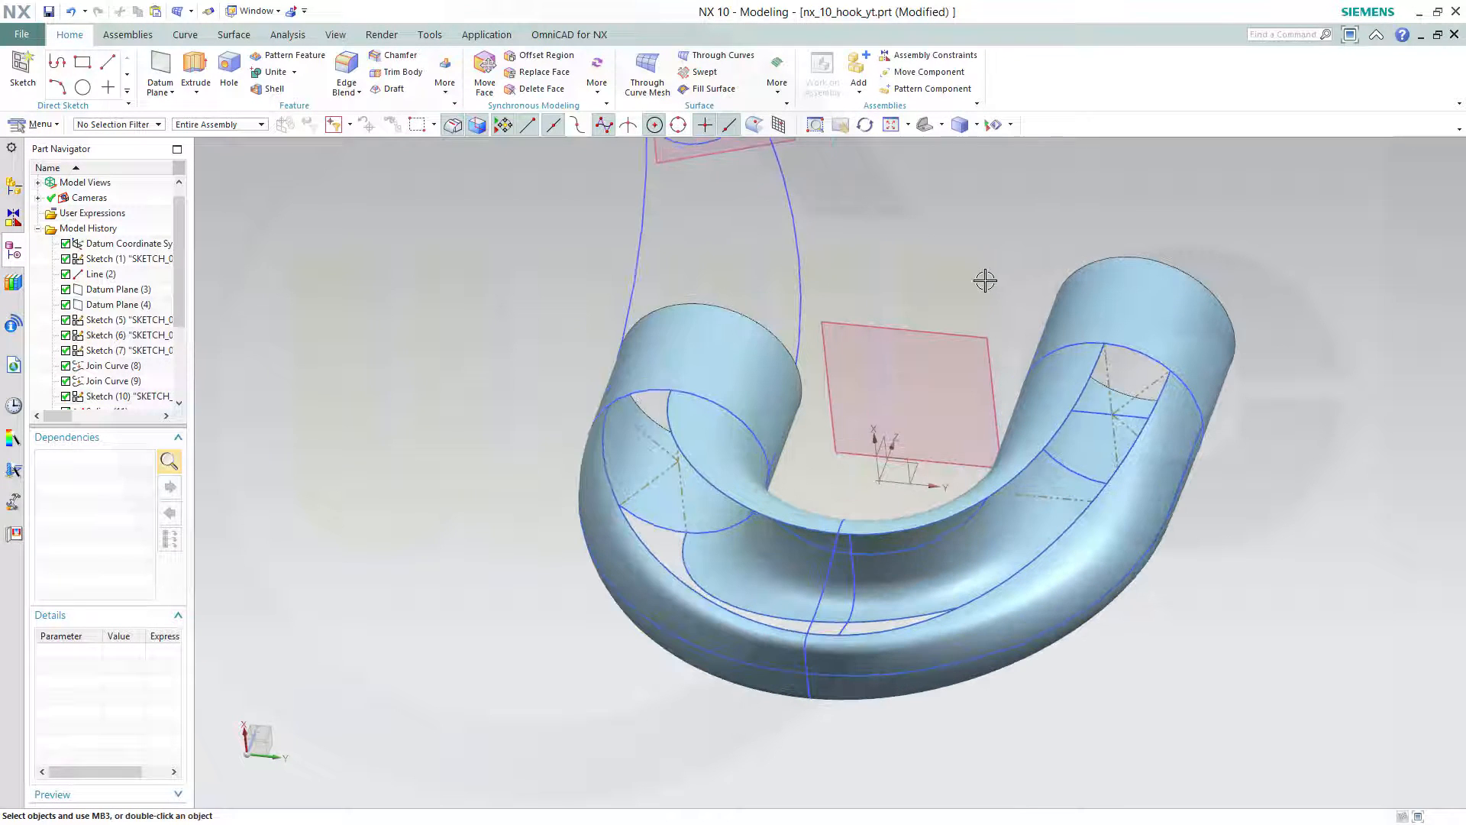
Start a Through Curve Mesh for the open side of the bend with Arc10, Arc19 and Arc9 as three separate primary curves.
click(648, 70)
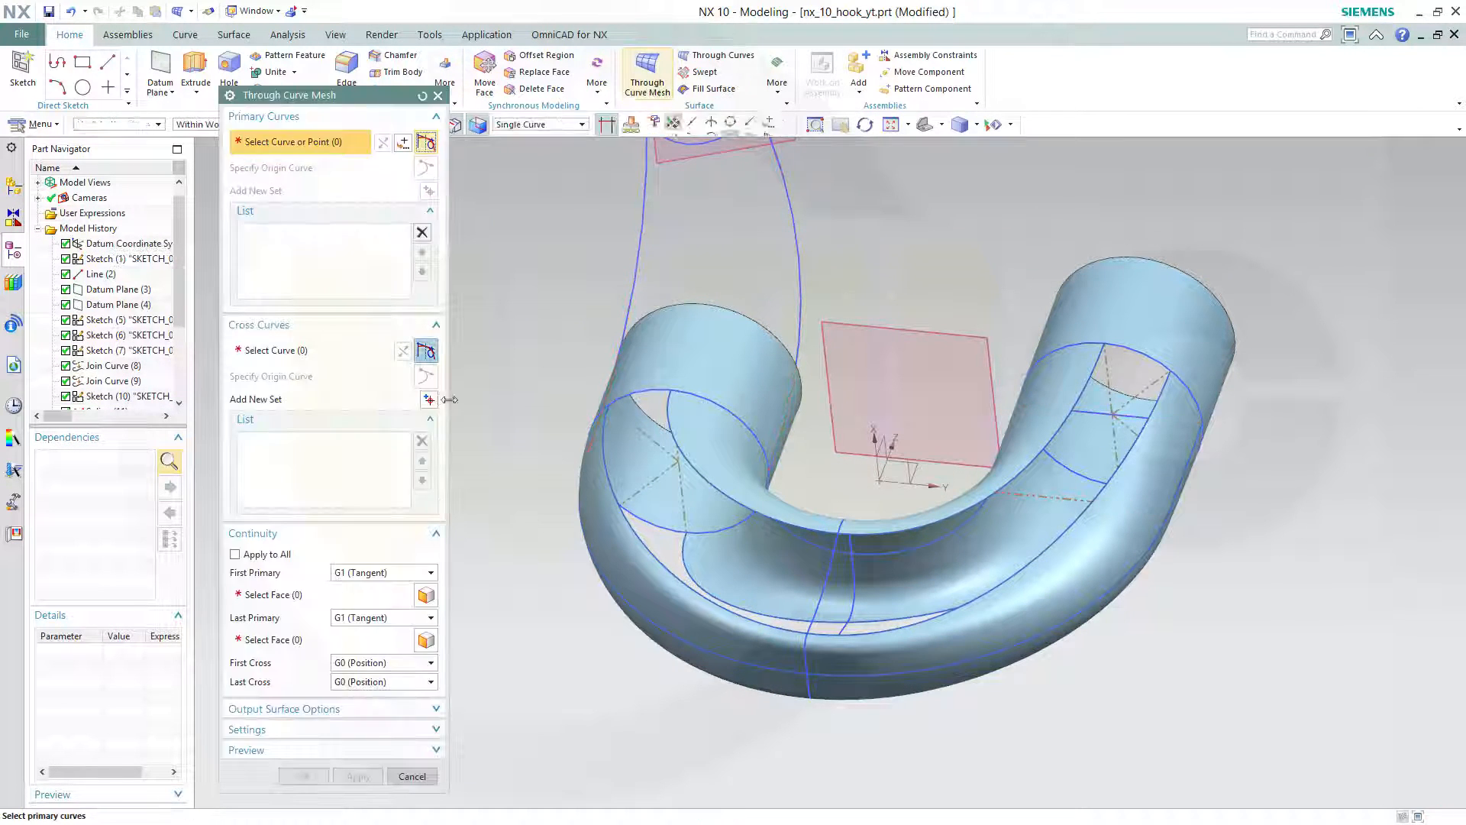
click(634, 395)
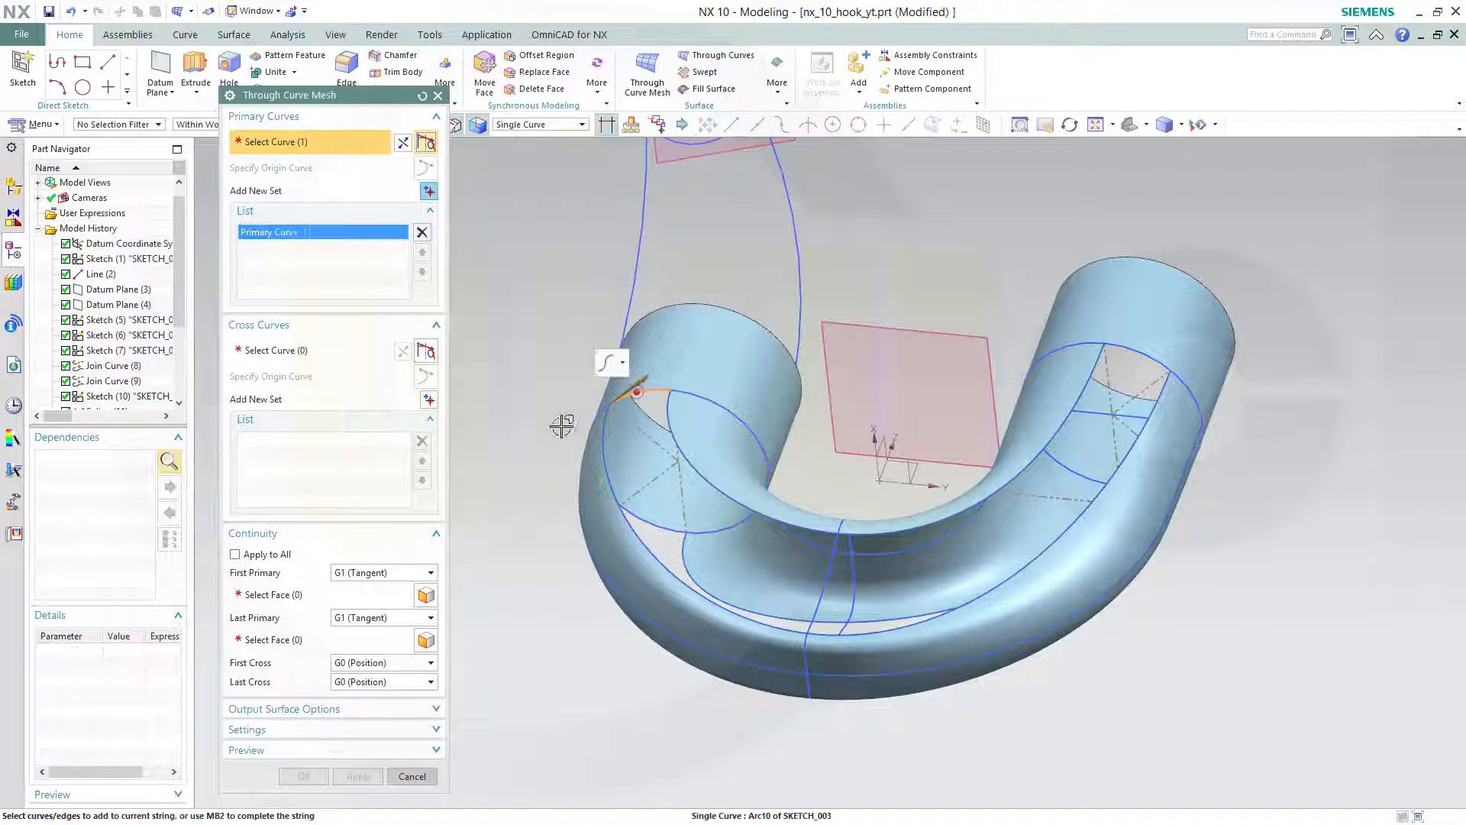
click(429, 191)
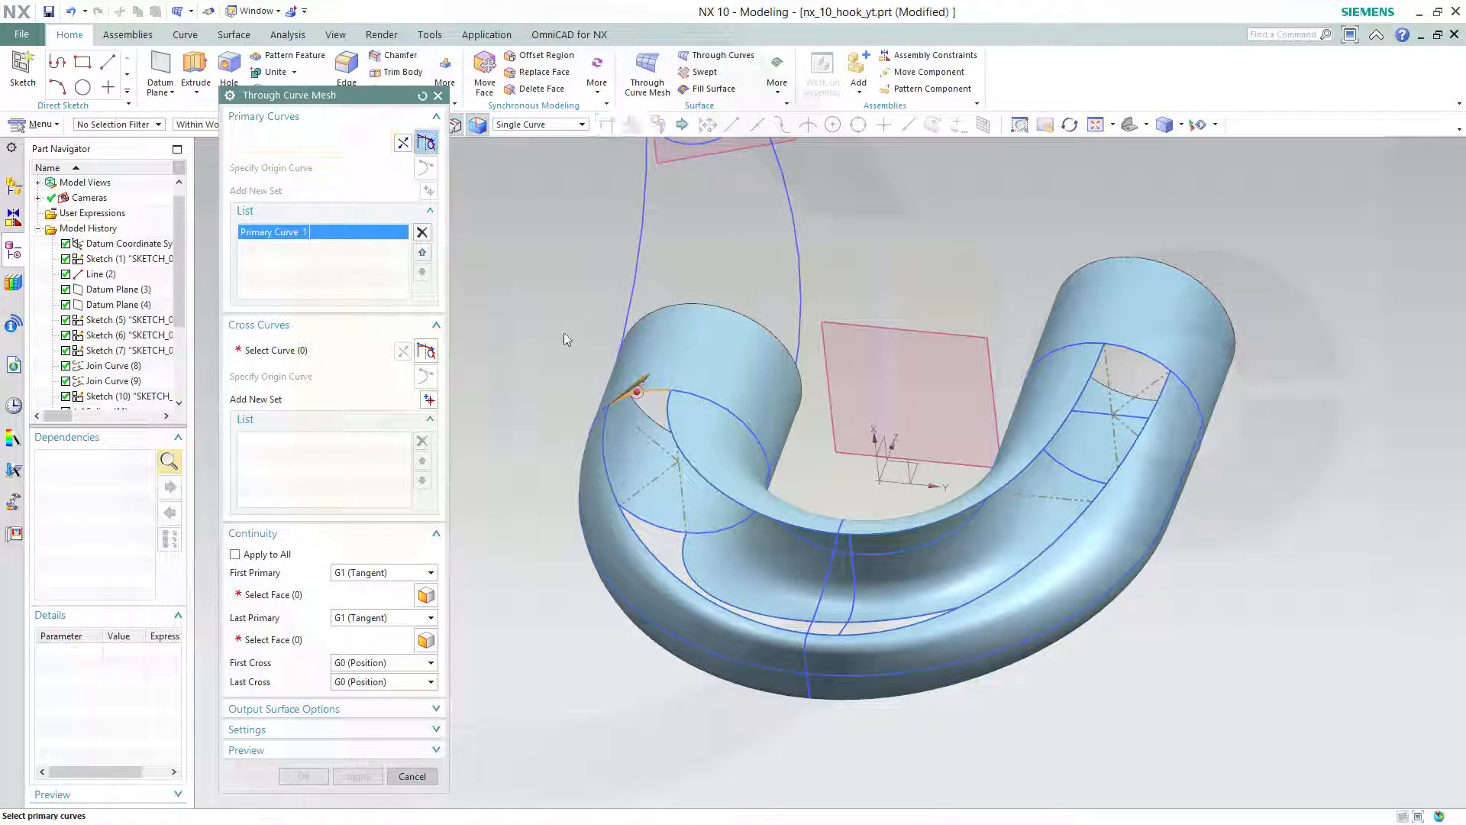
click(816, 613)
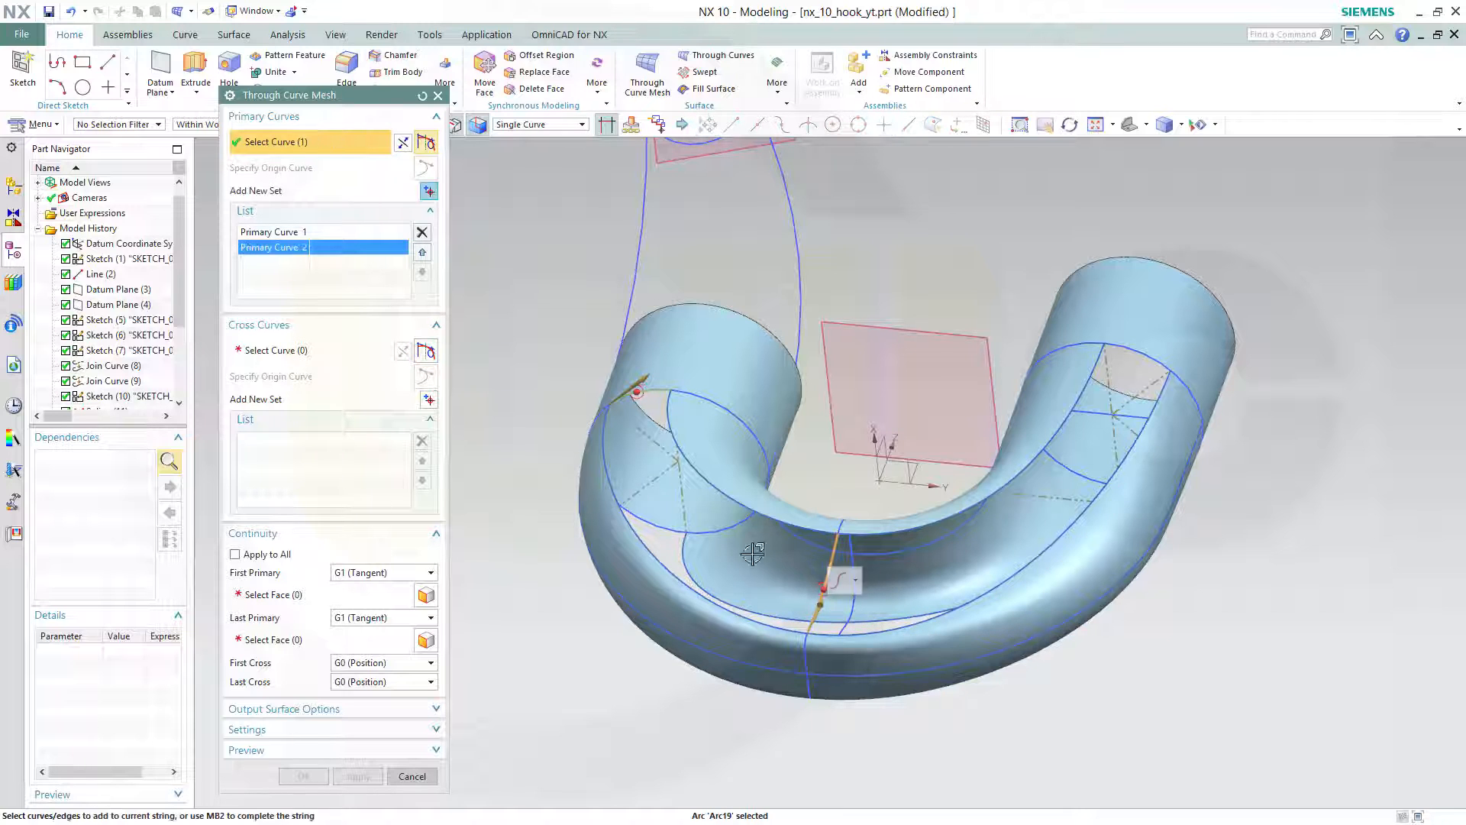
click(428, 191)
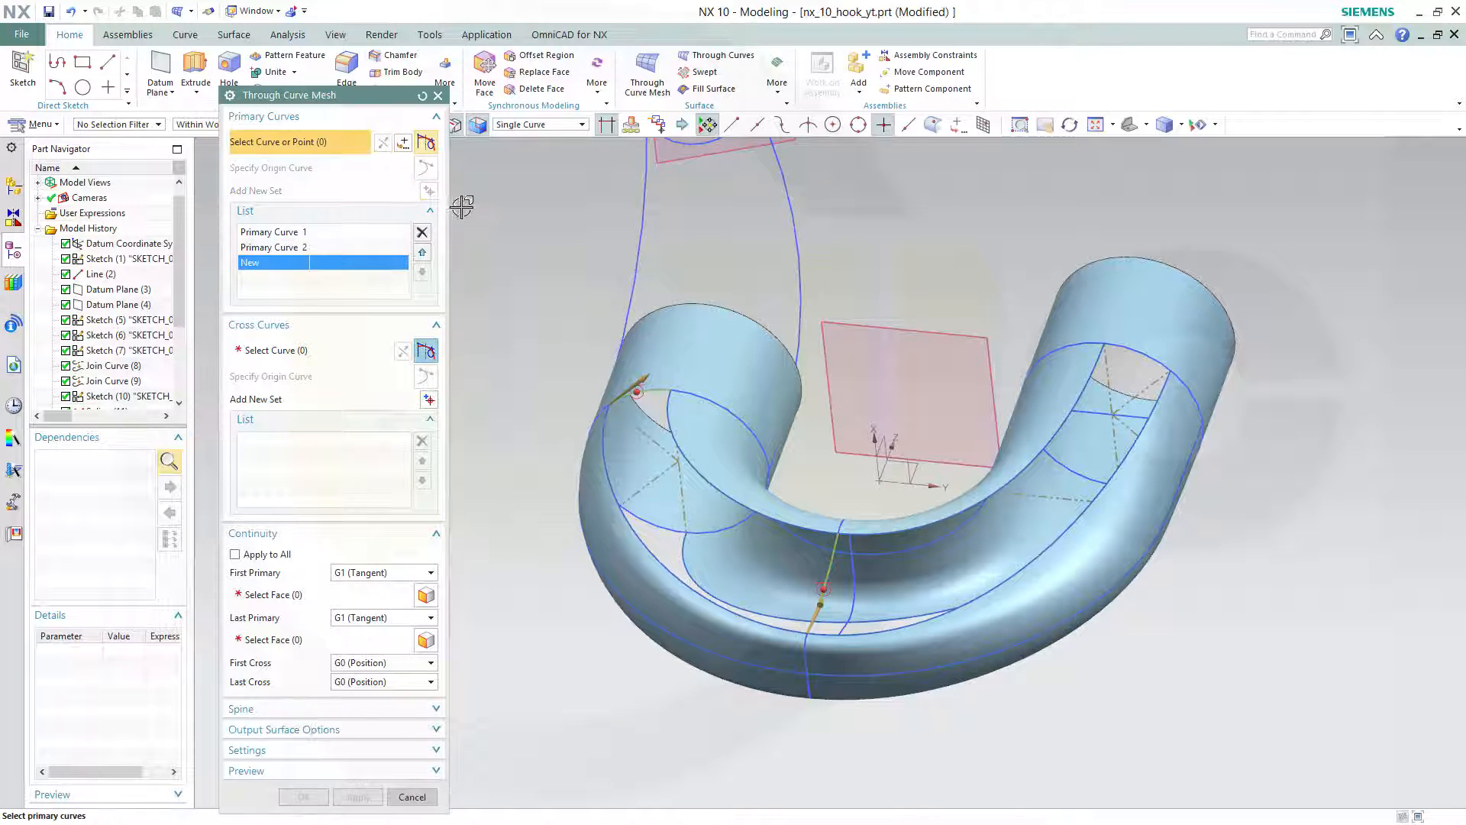
click(1138, 355)
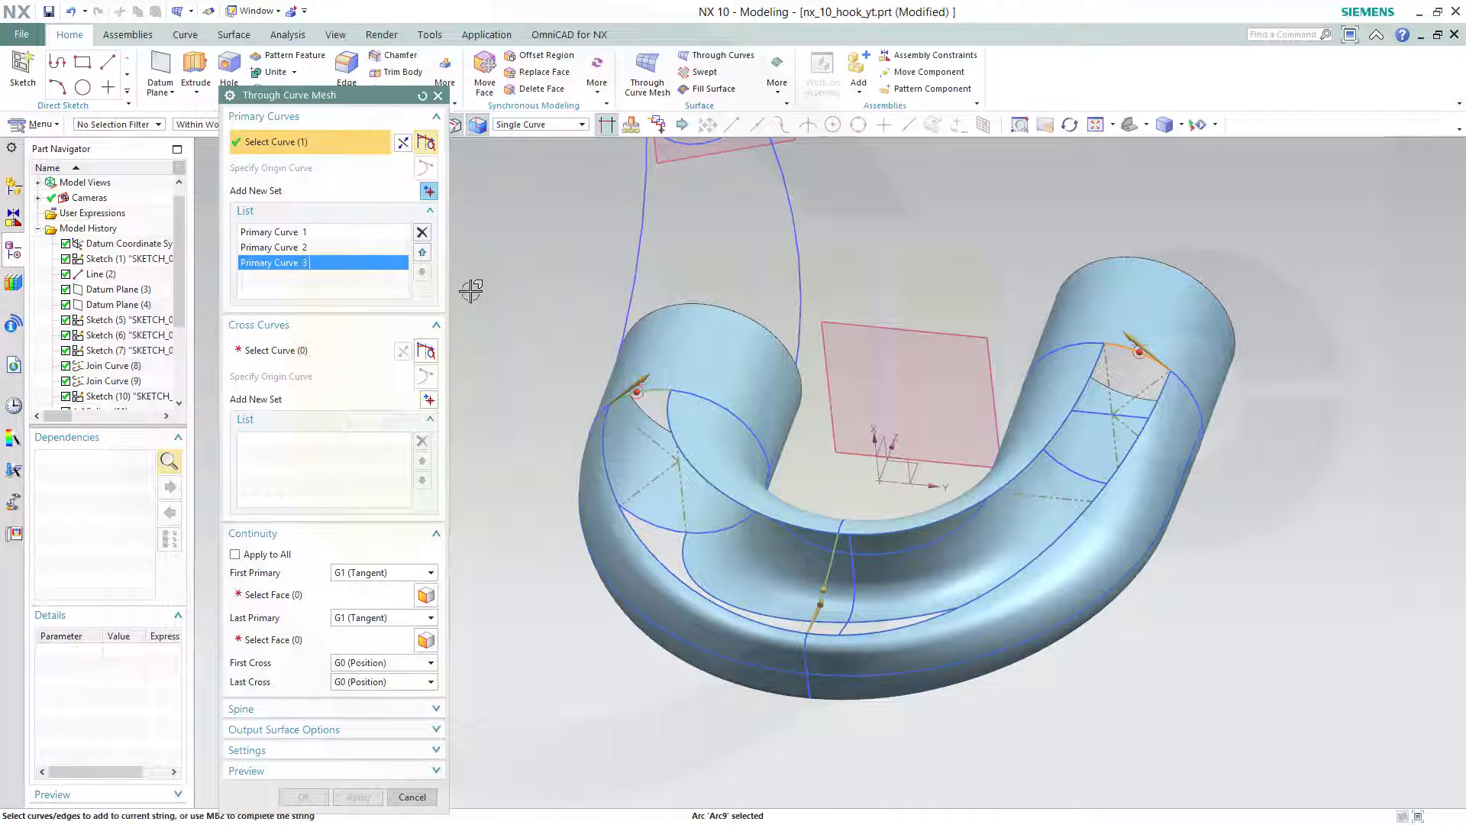
Define two cross curves for the side mesh from the outer guide spline, Spline(11), and the inner guide spline on the same side.
click(303, 357)
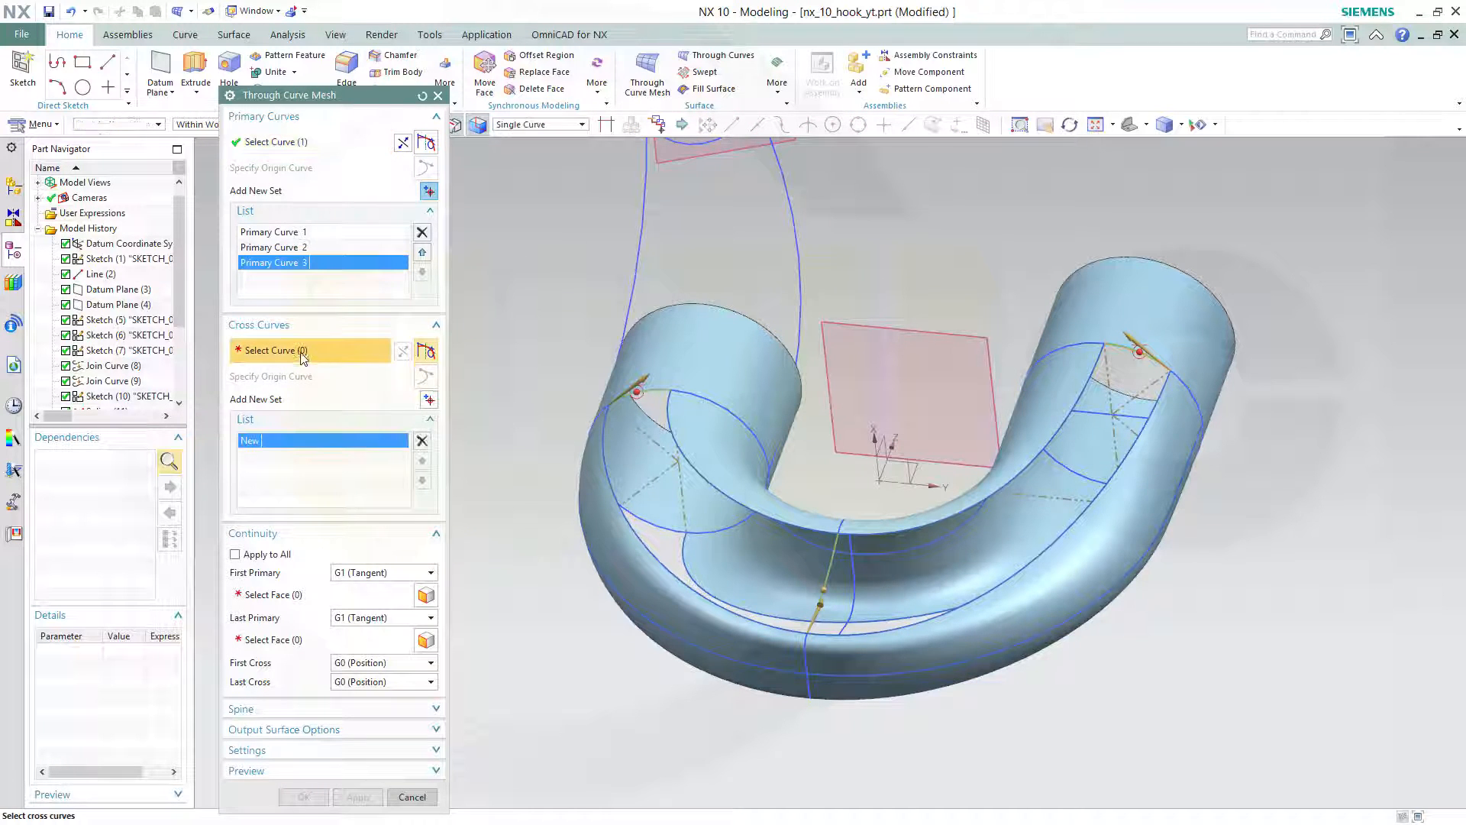
click(613, 479)
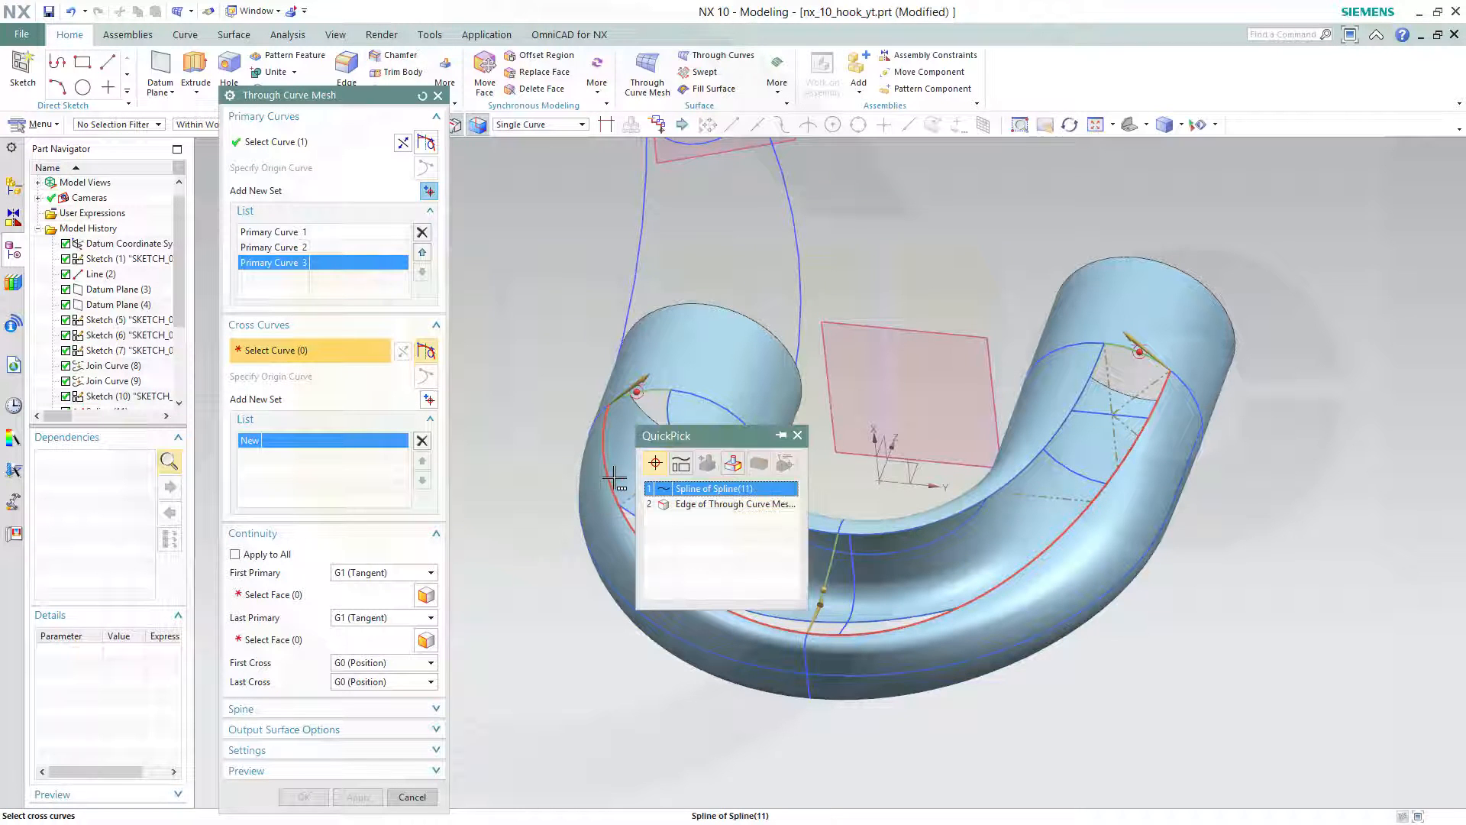
click(677, 481)
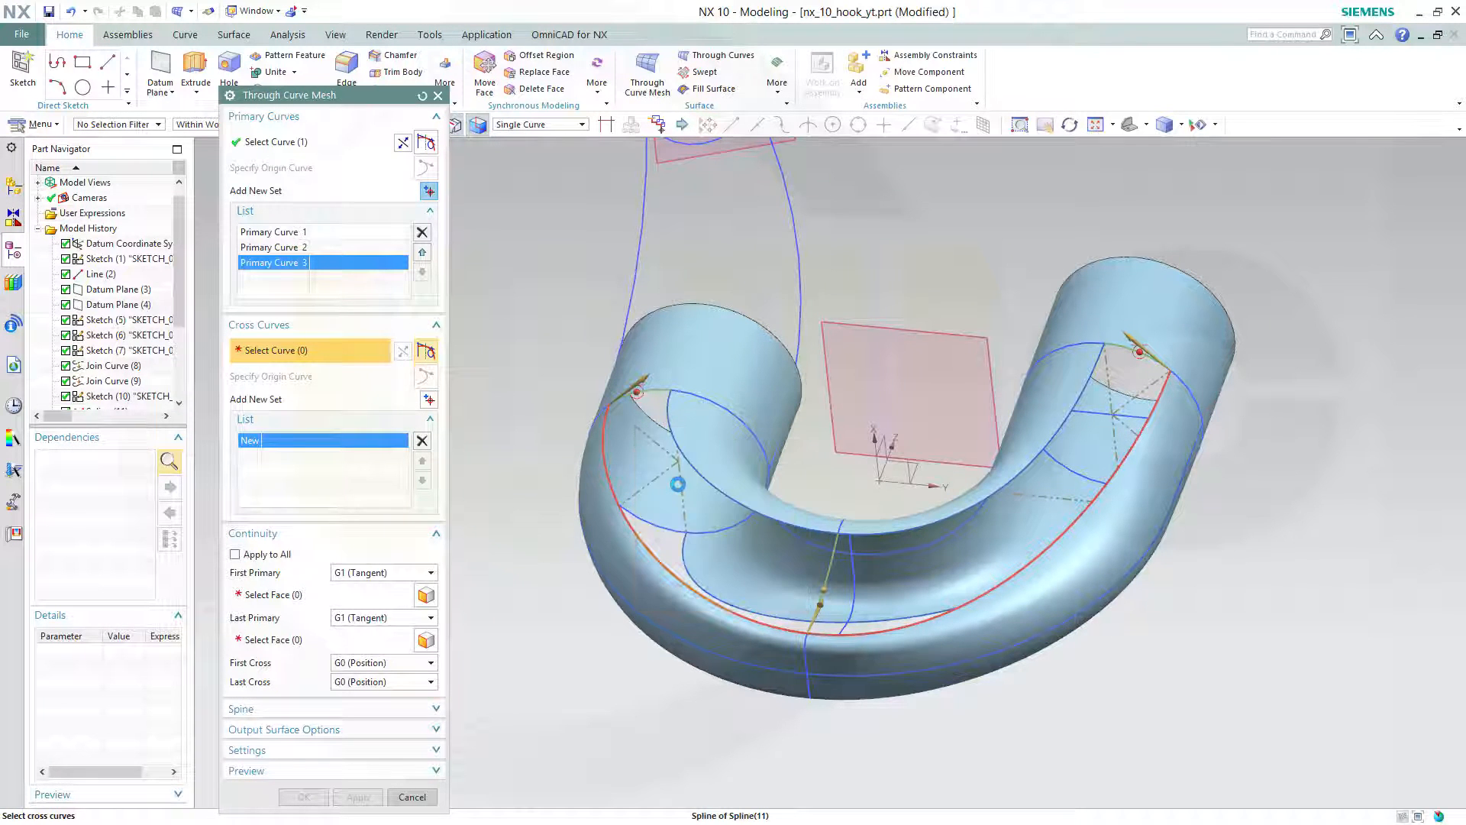
click(429, 400)
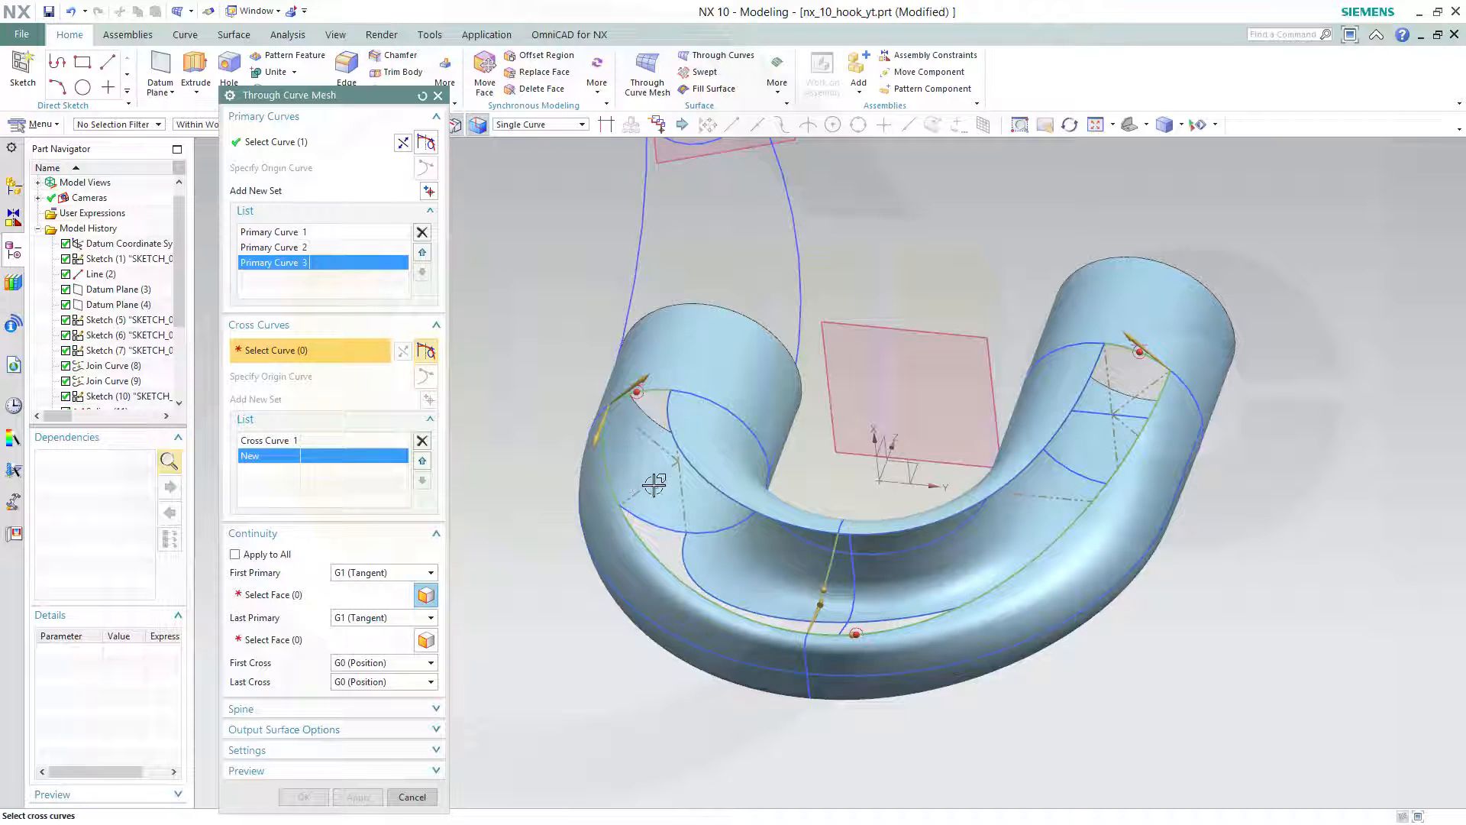
click(699, 464)
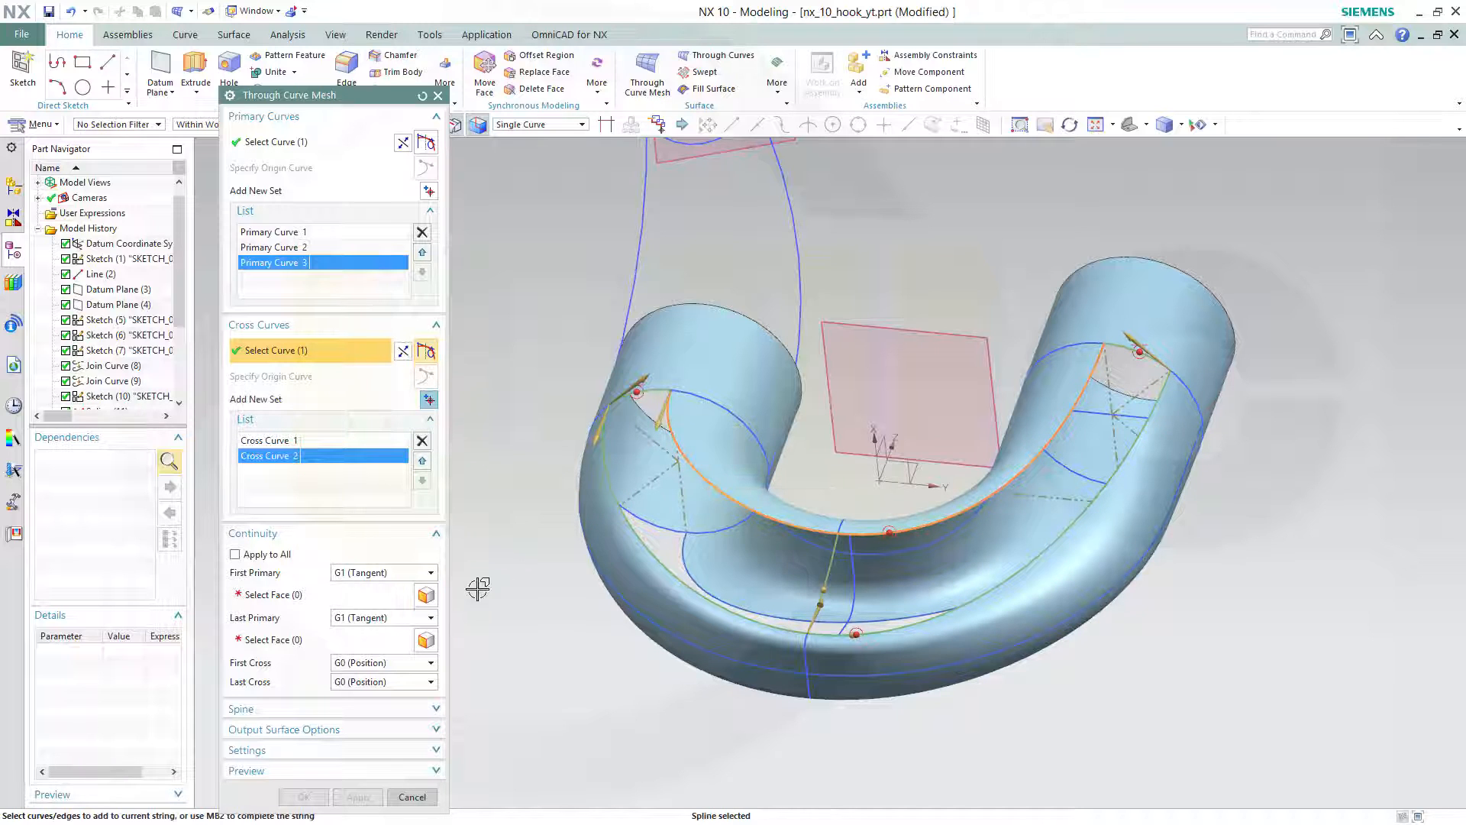
Constrain the side mesh G1 tangent to the extruded sheets of both arms at its first and last primary curves.
click(306, 595)
click(729, 370)
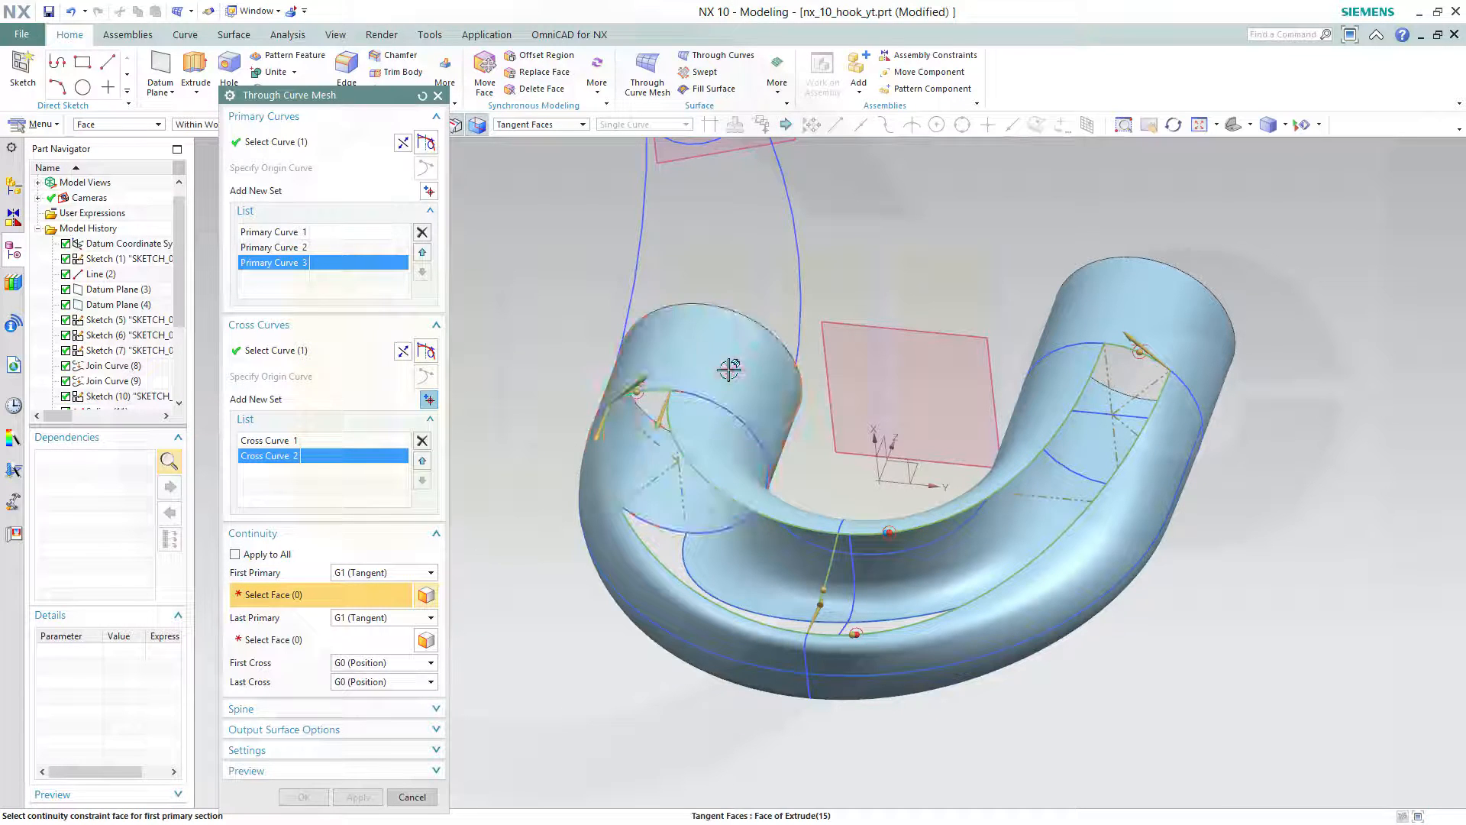
click(276, 640)
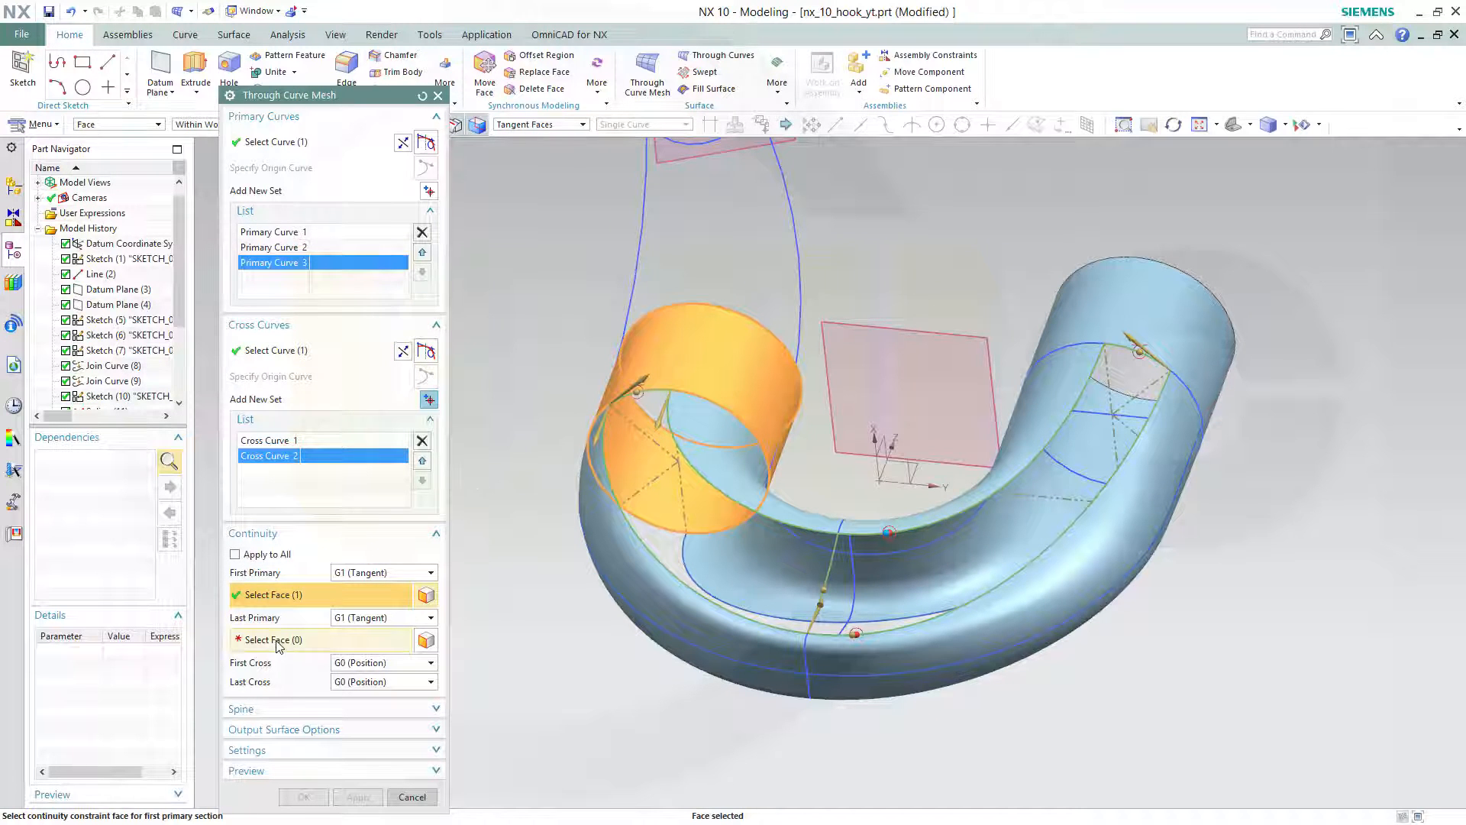
click(1146, 328)
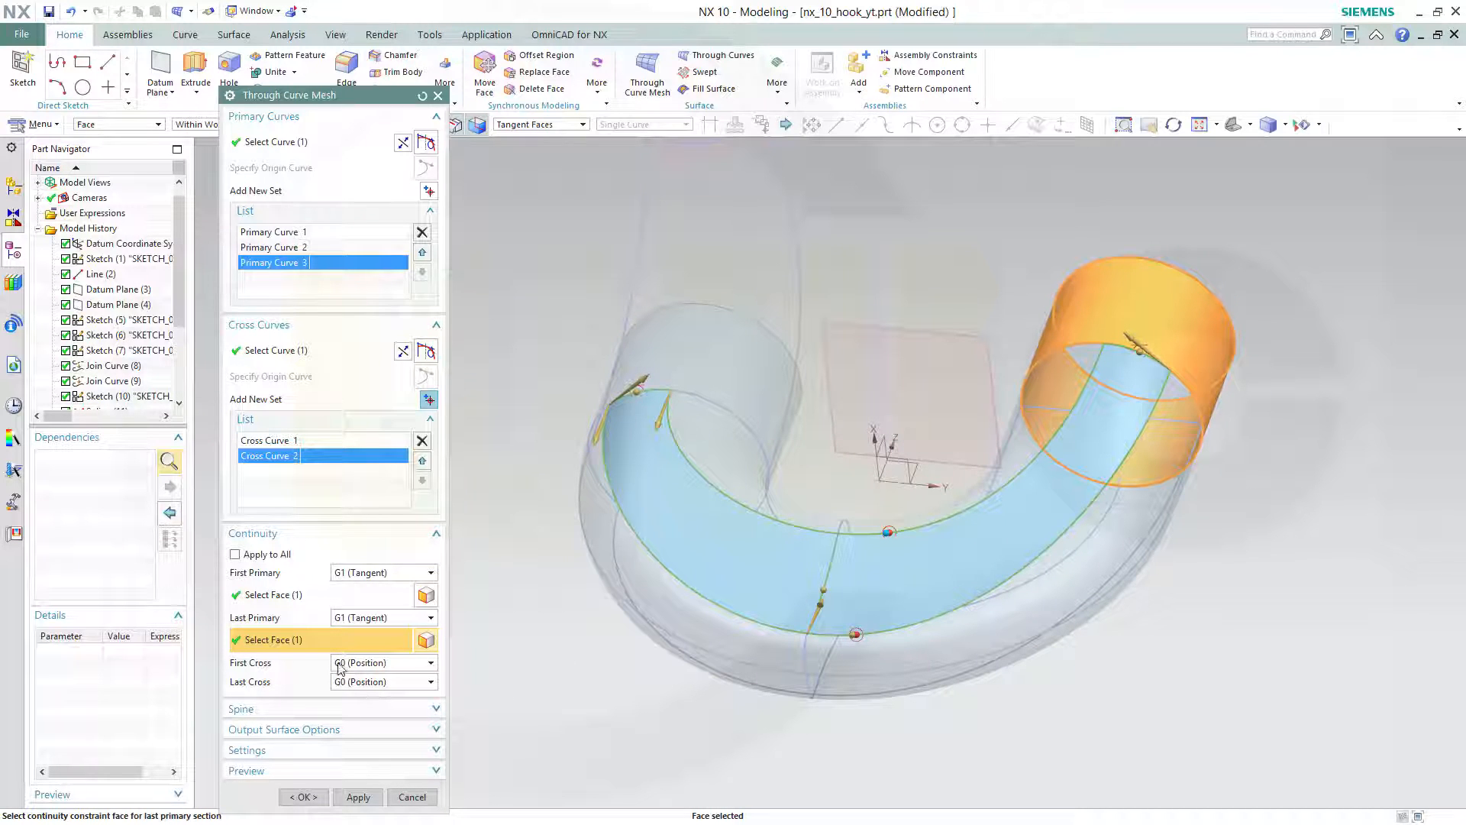
Set both cross boundaries to G1 tangent, using the outer bend face first and the inner bend face last, and create the side surface.
click(433, 663)
click(365, 692)
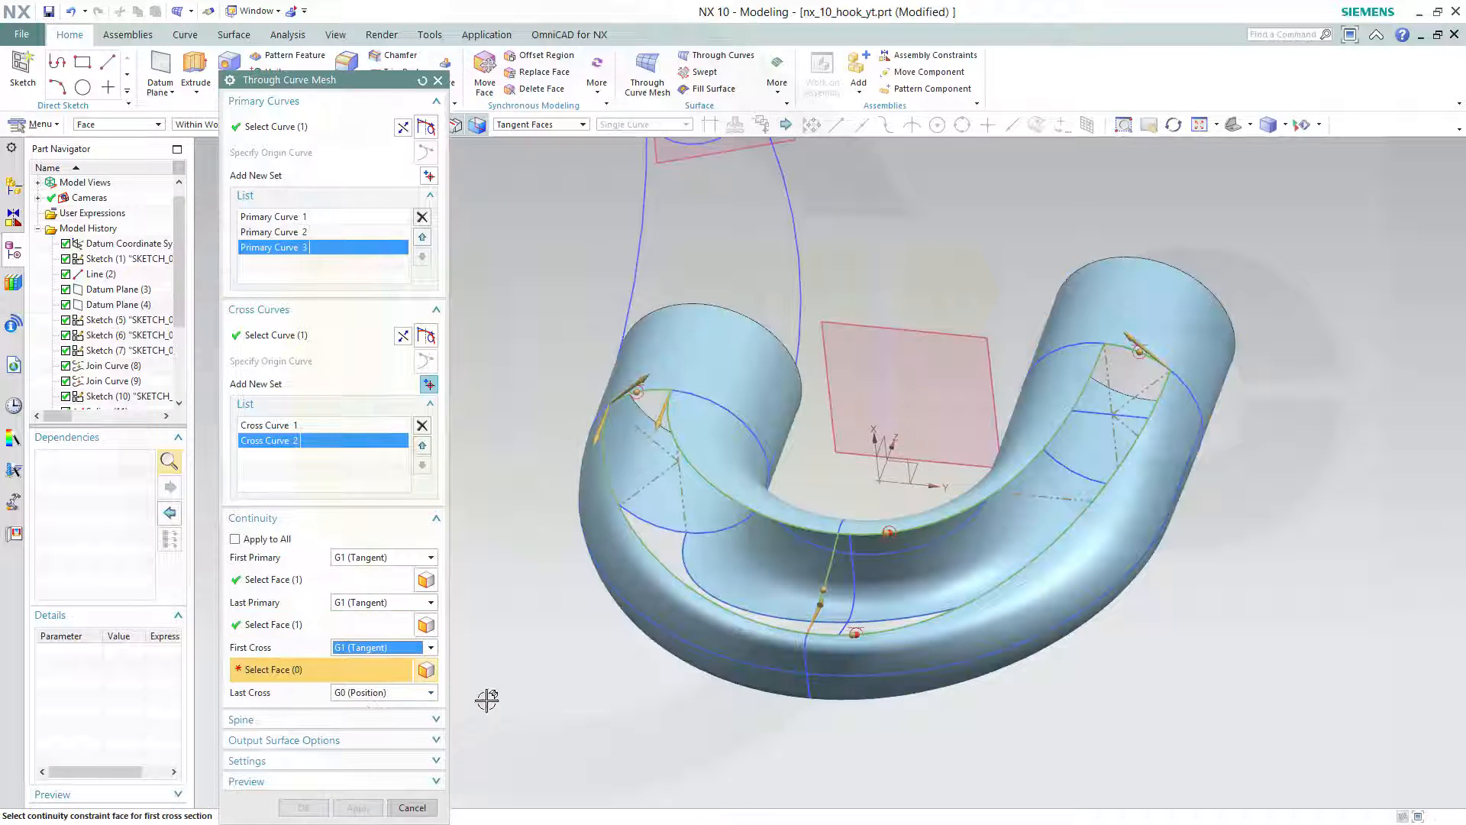
click(645, 583)
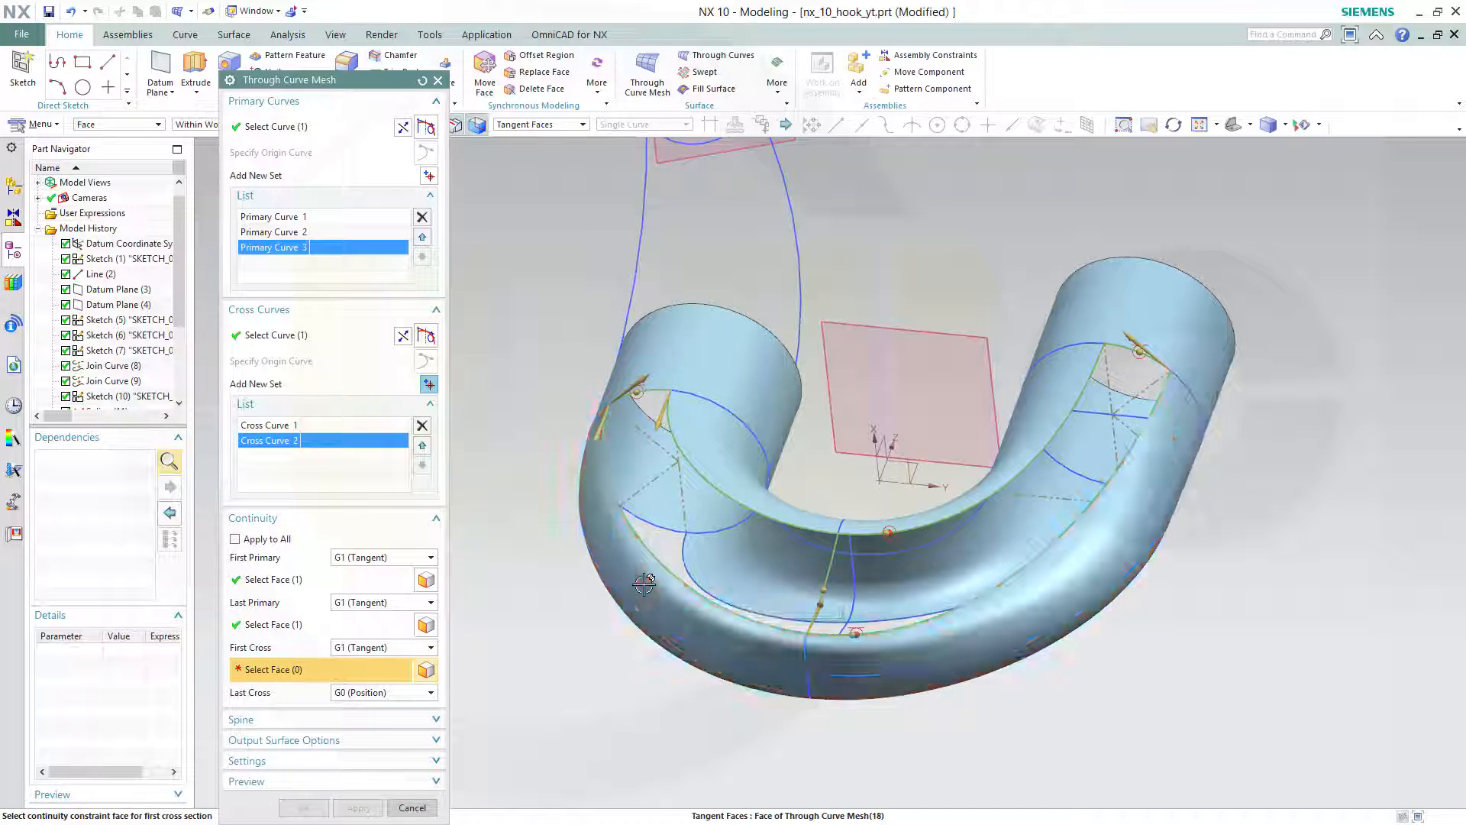
click(431, 693)
click(392, 720)
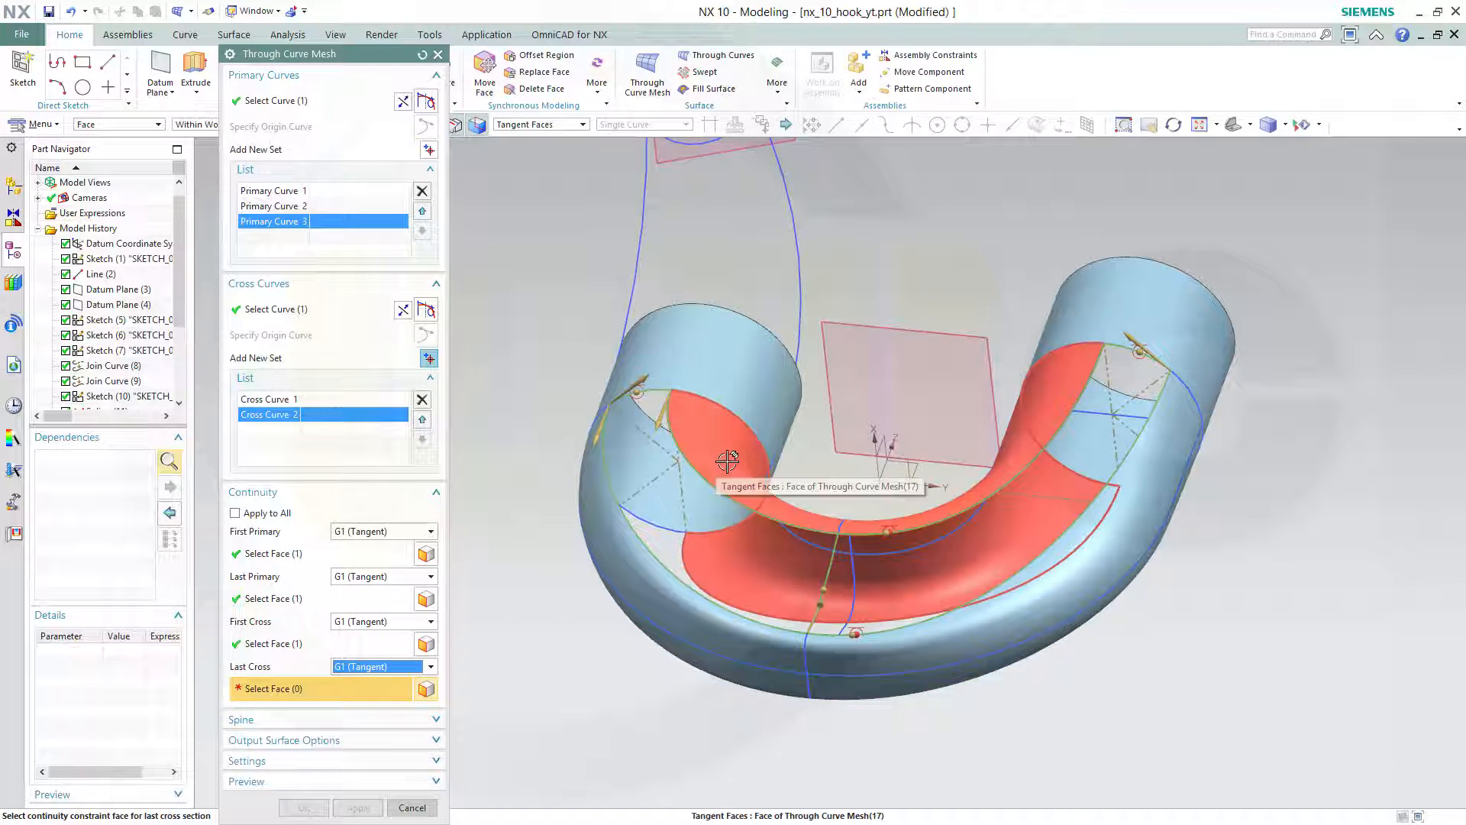
click(727, 462)
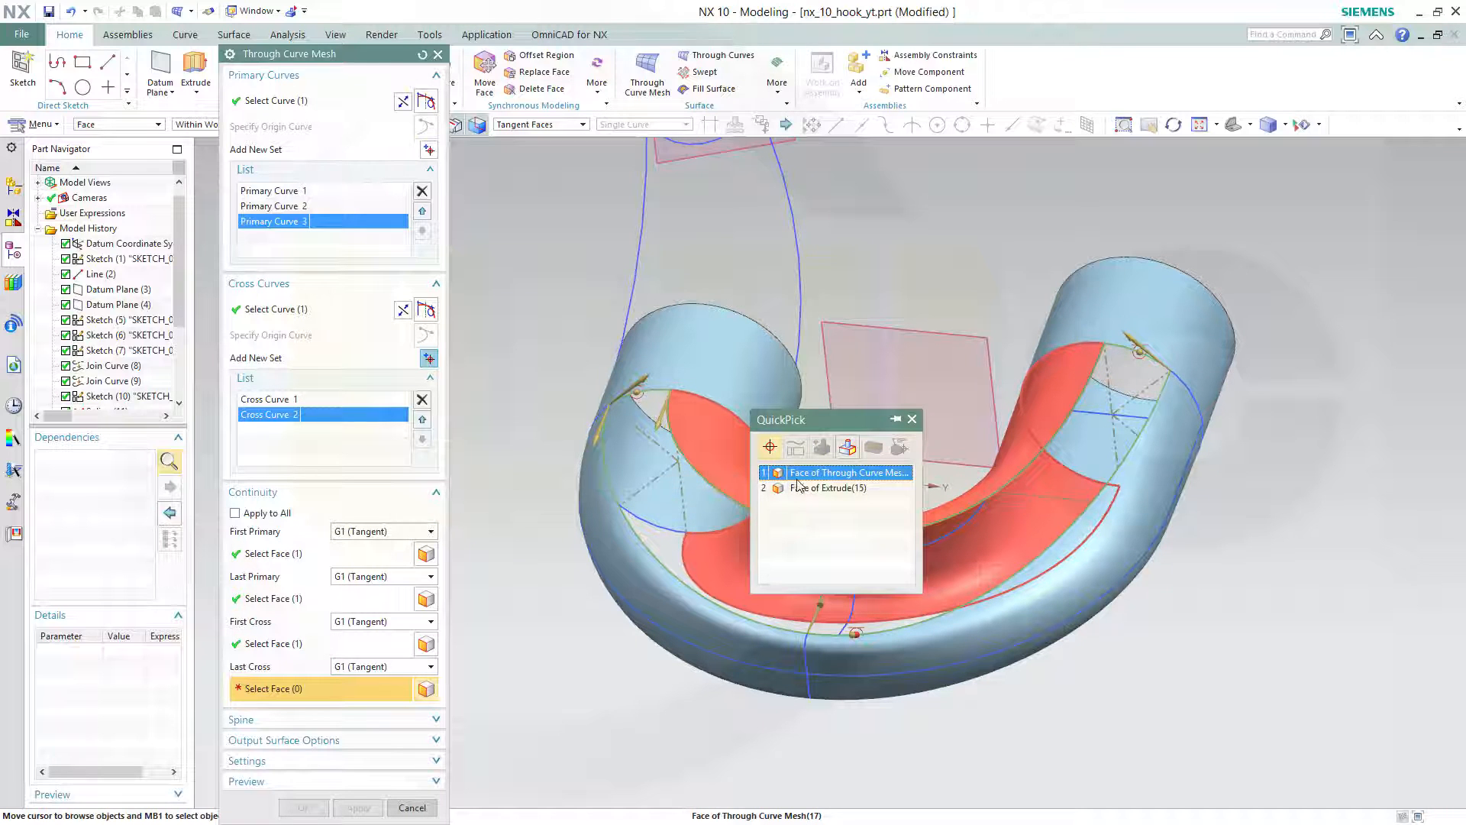
click(811, 474)
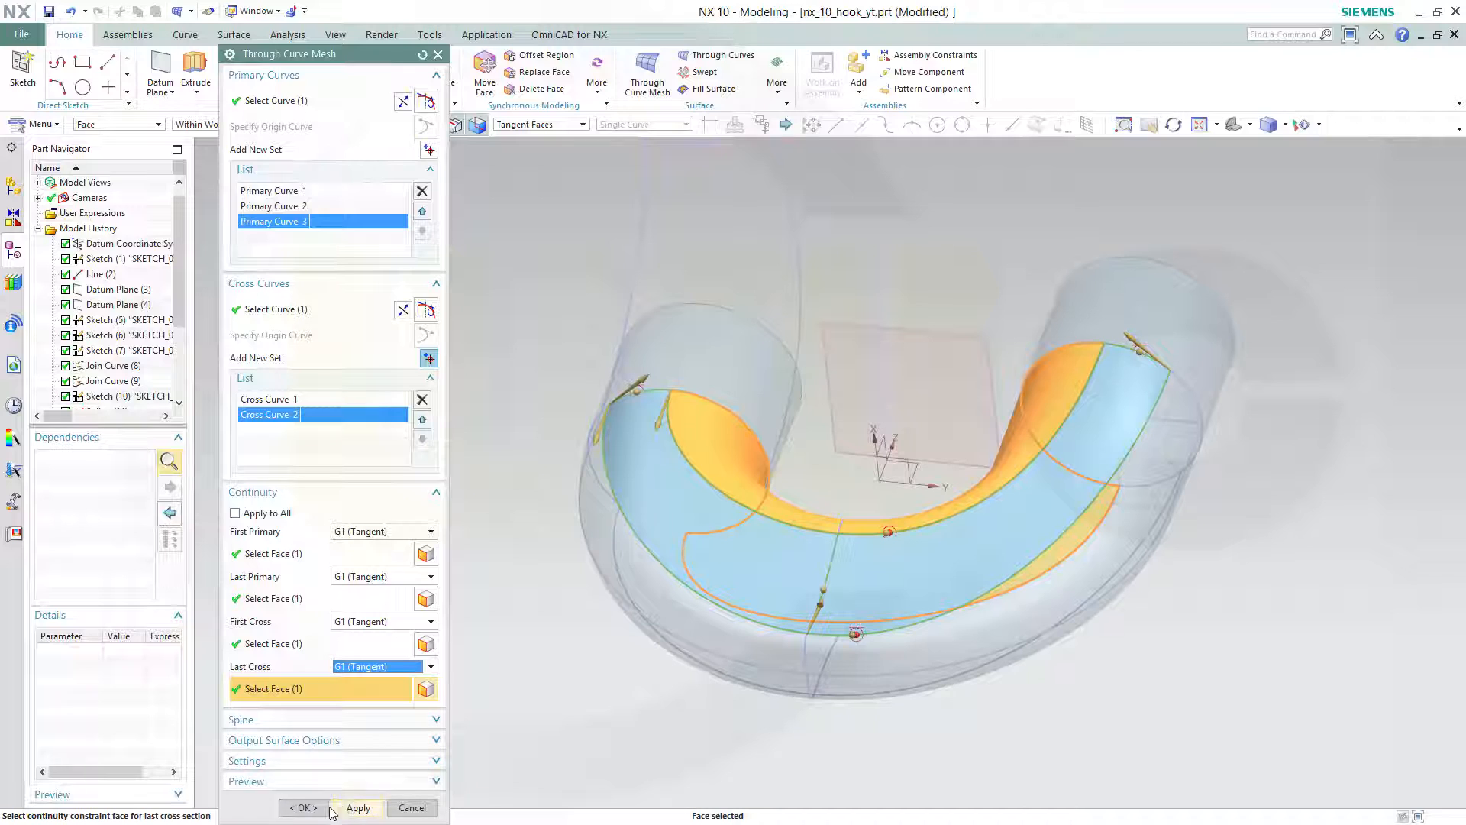
click(356, 810)
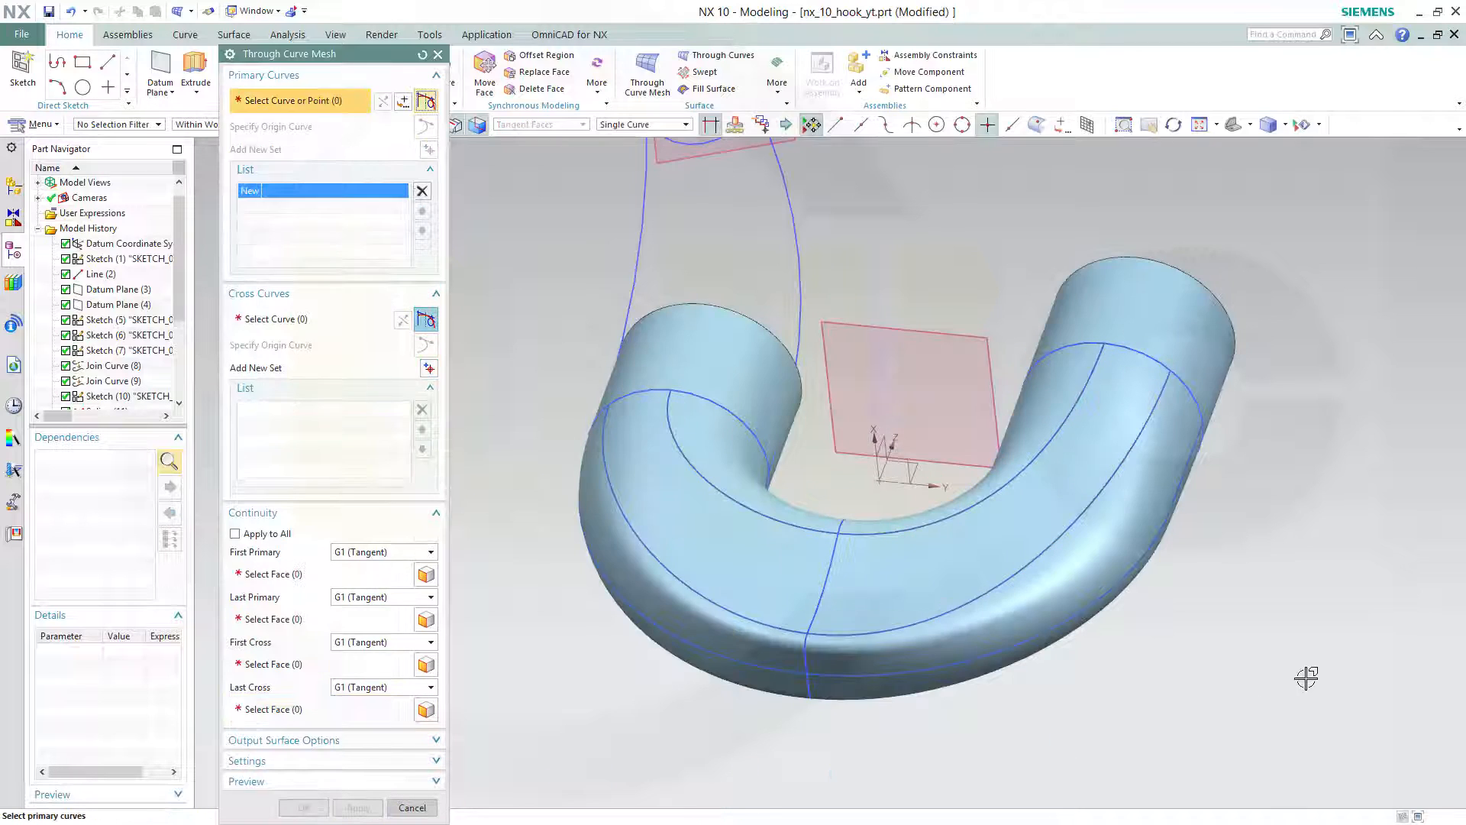
Define three primary curves for the opposite side mesh from Arc9, Arc20 and Arc10, each in its own set.
middle_drag(1306, 674, 1276, 465)
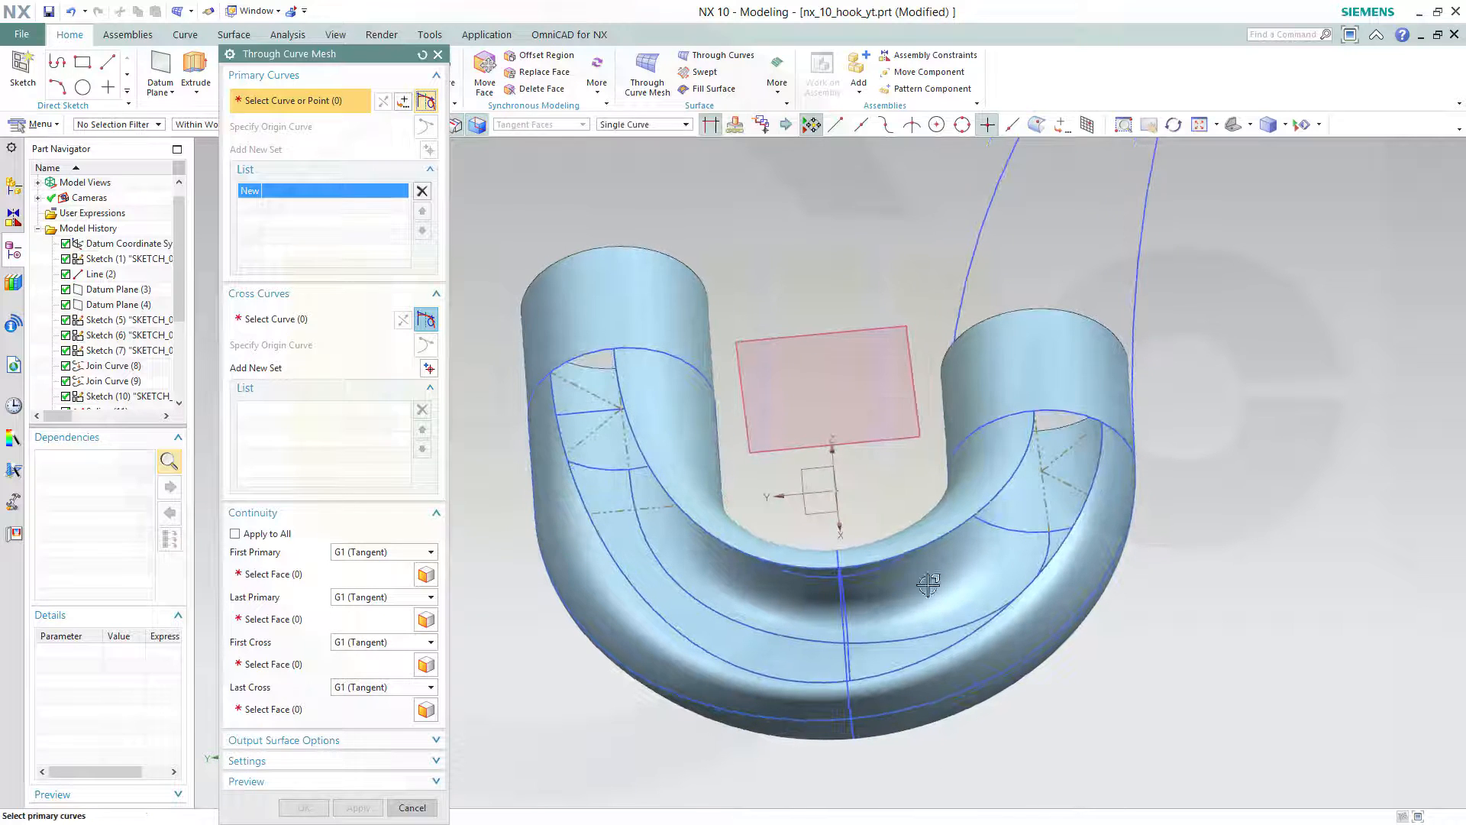
click(590, 356)
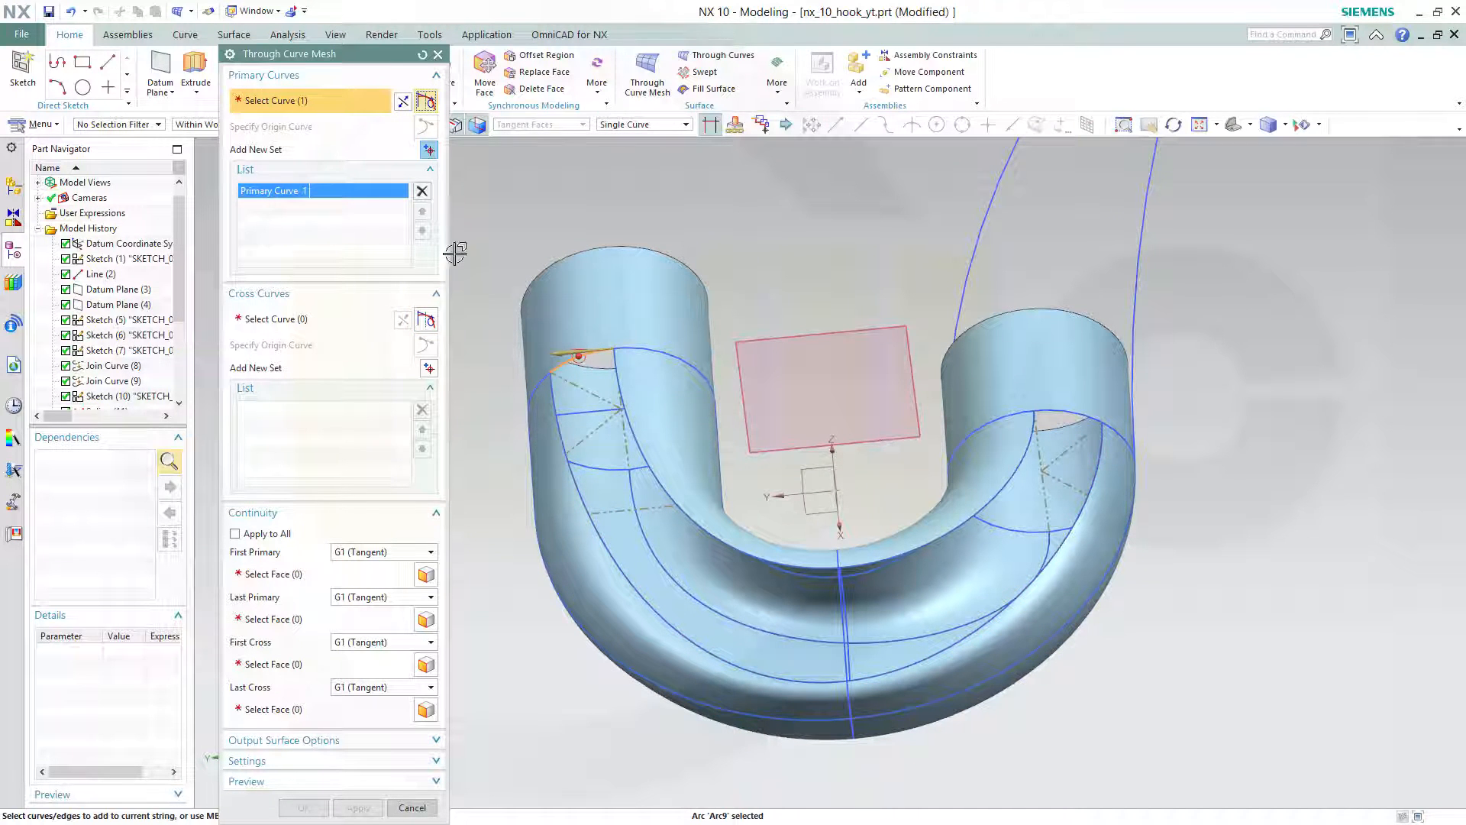
click(429, 151)
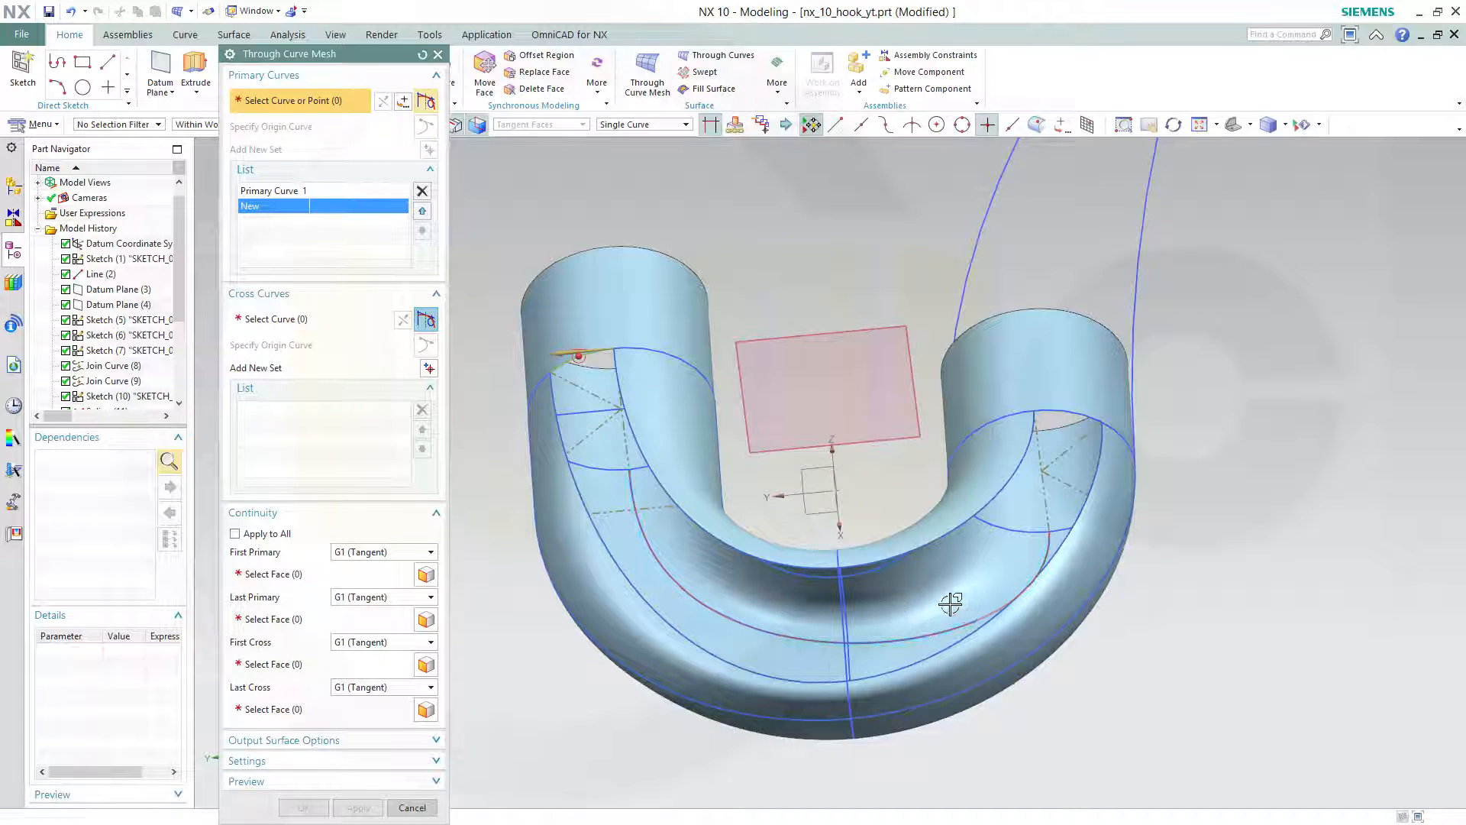
middle_drag(949, 599, 756, 606)
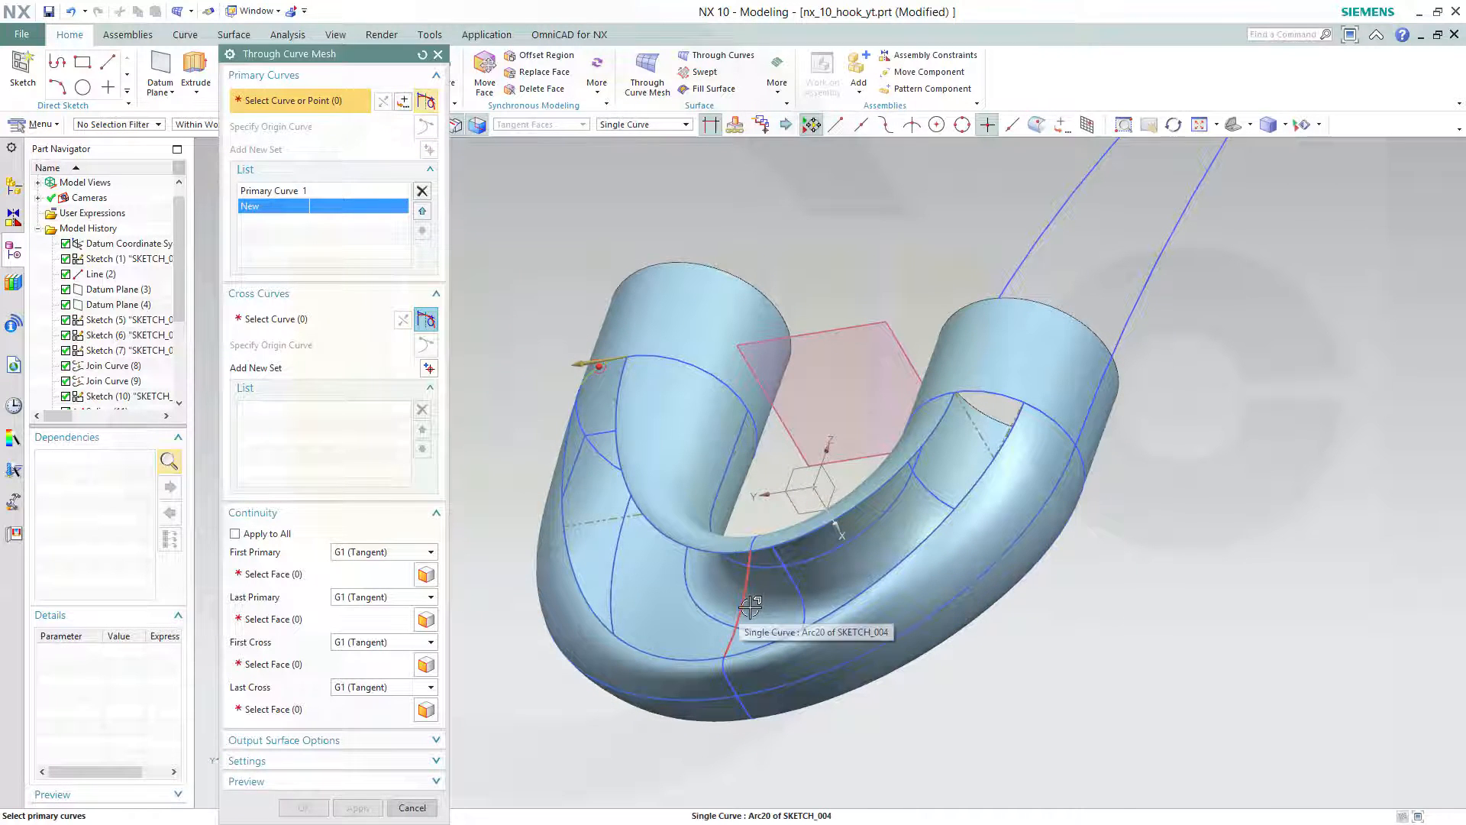
click(751, 608)
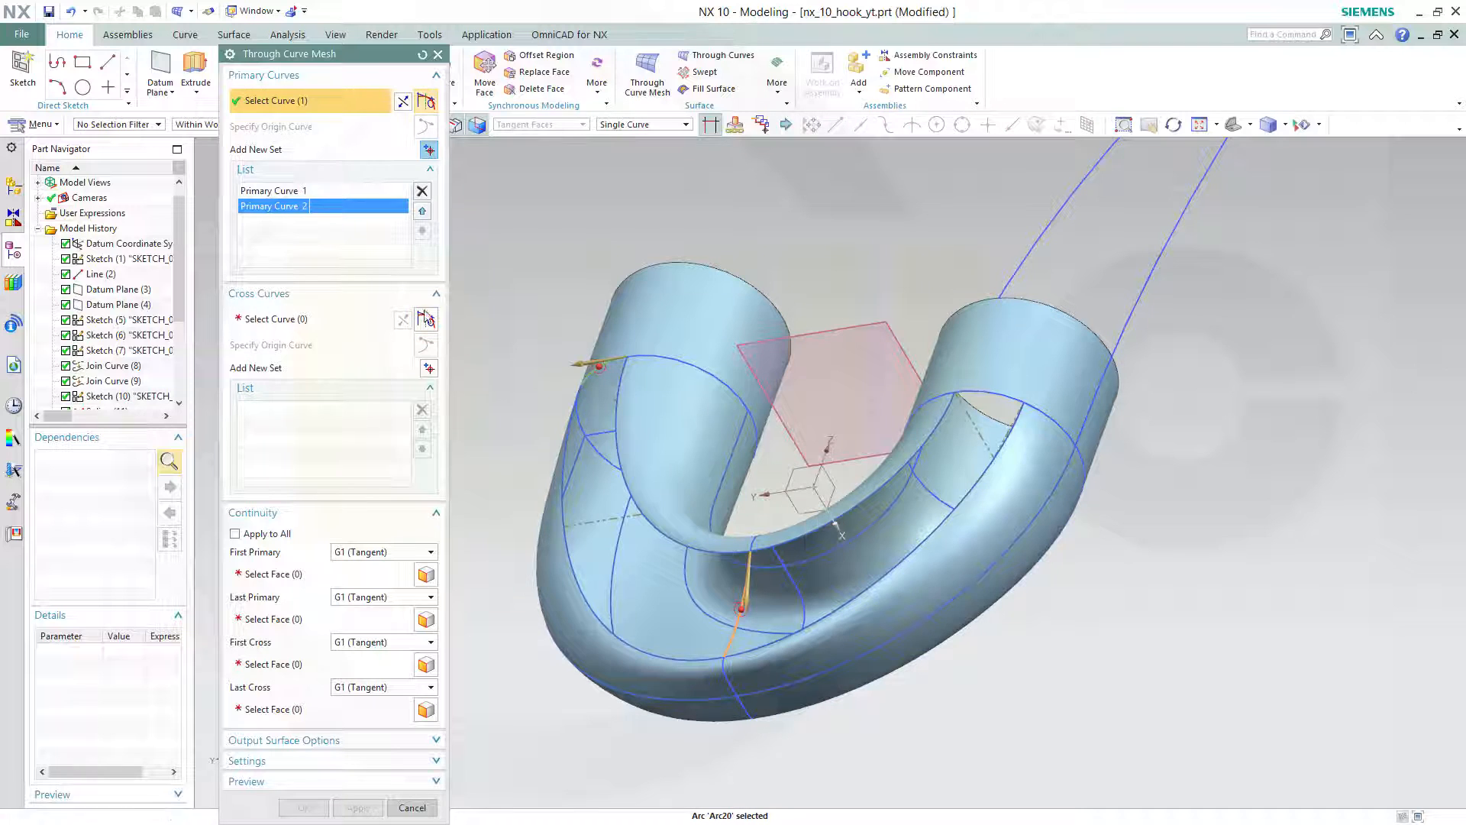
click(427, 151)
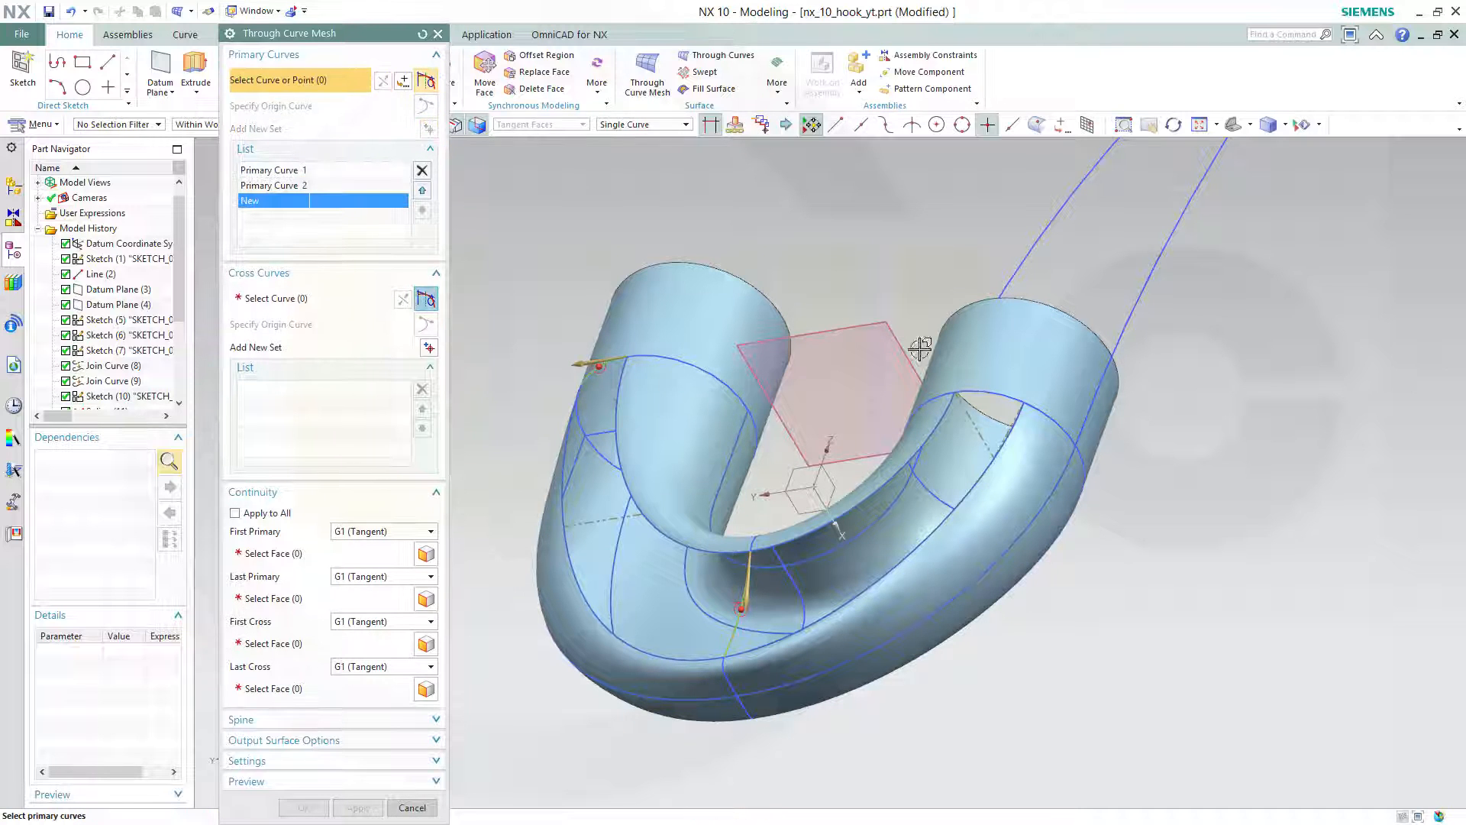
click(980, 392)
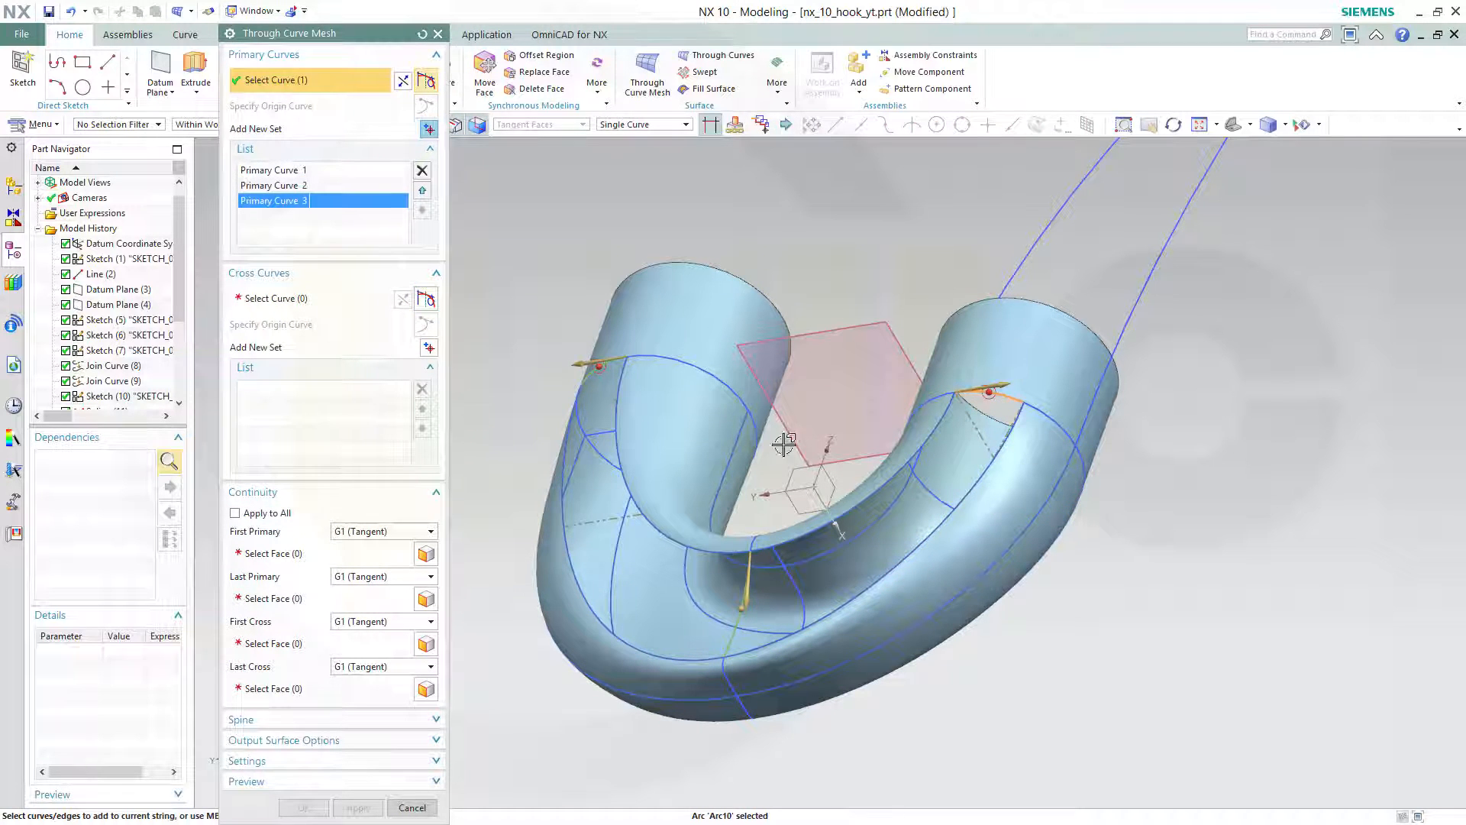
Add the opposite side's outer guide spline and the inner Spline(13) as two separate cross curves.
click(302, 300)
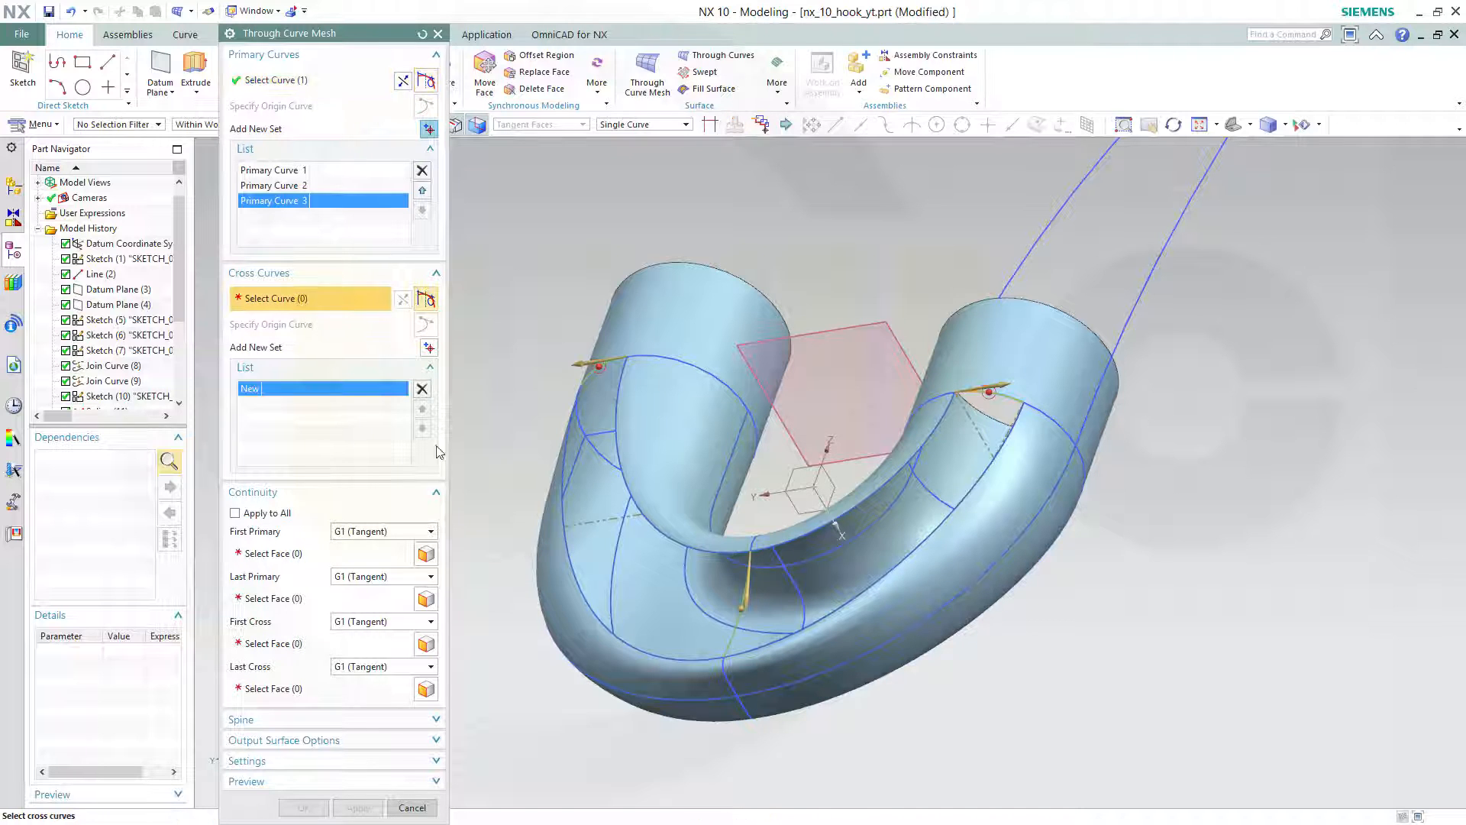
click(568, 566)
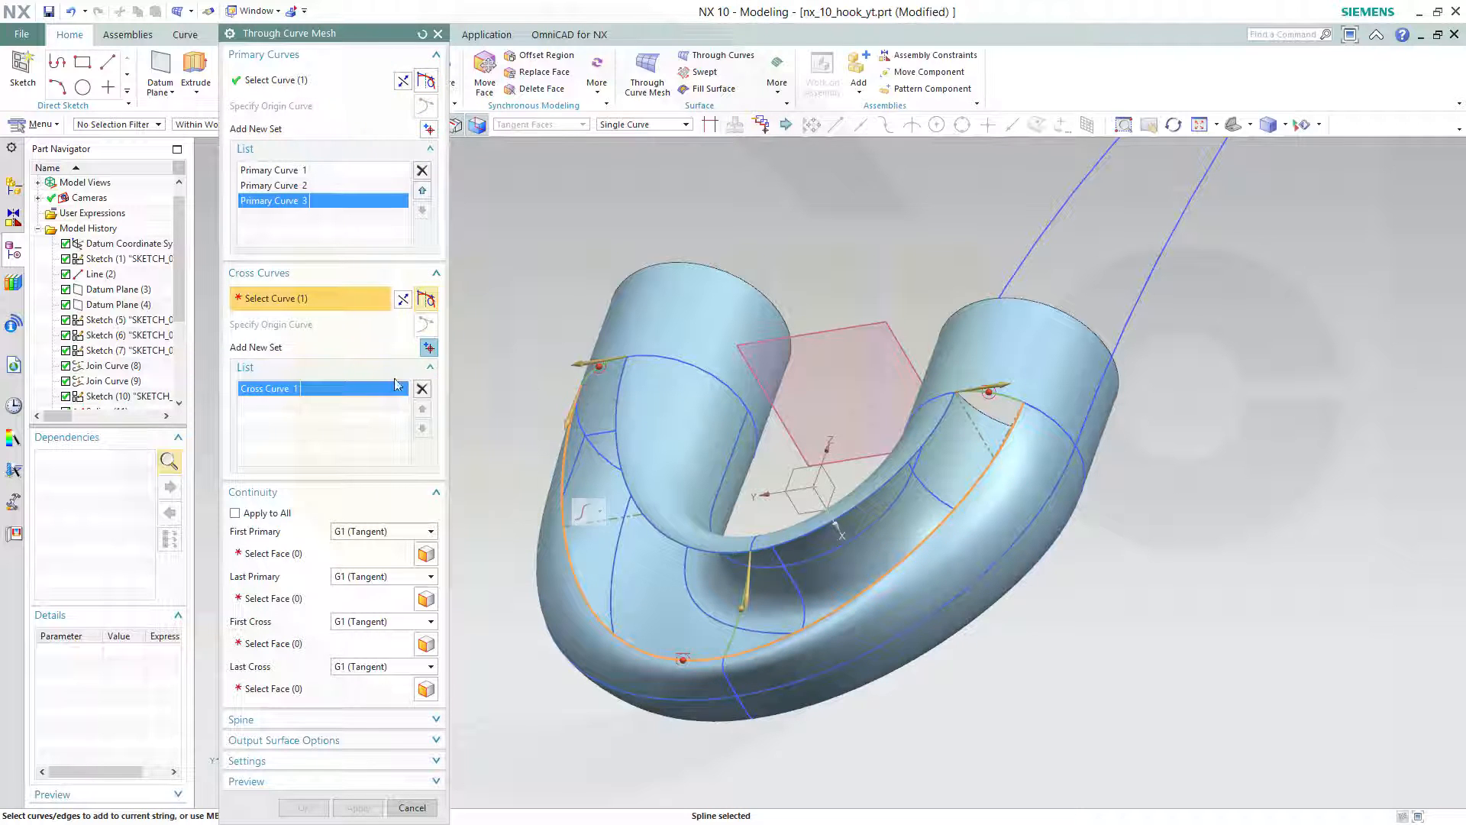
click(430, 348)
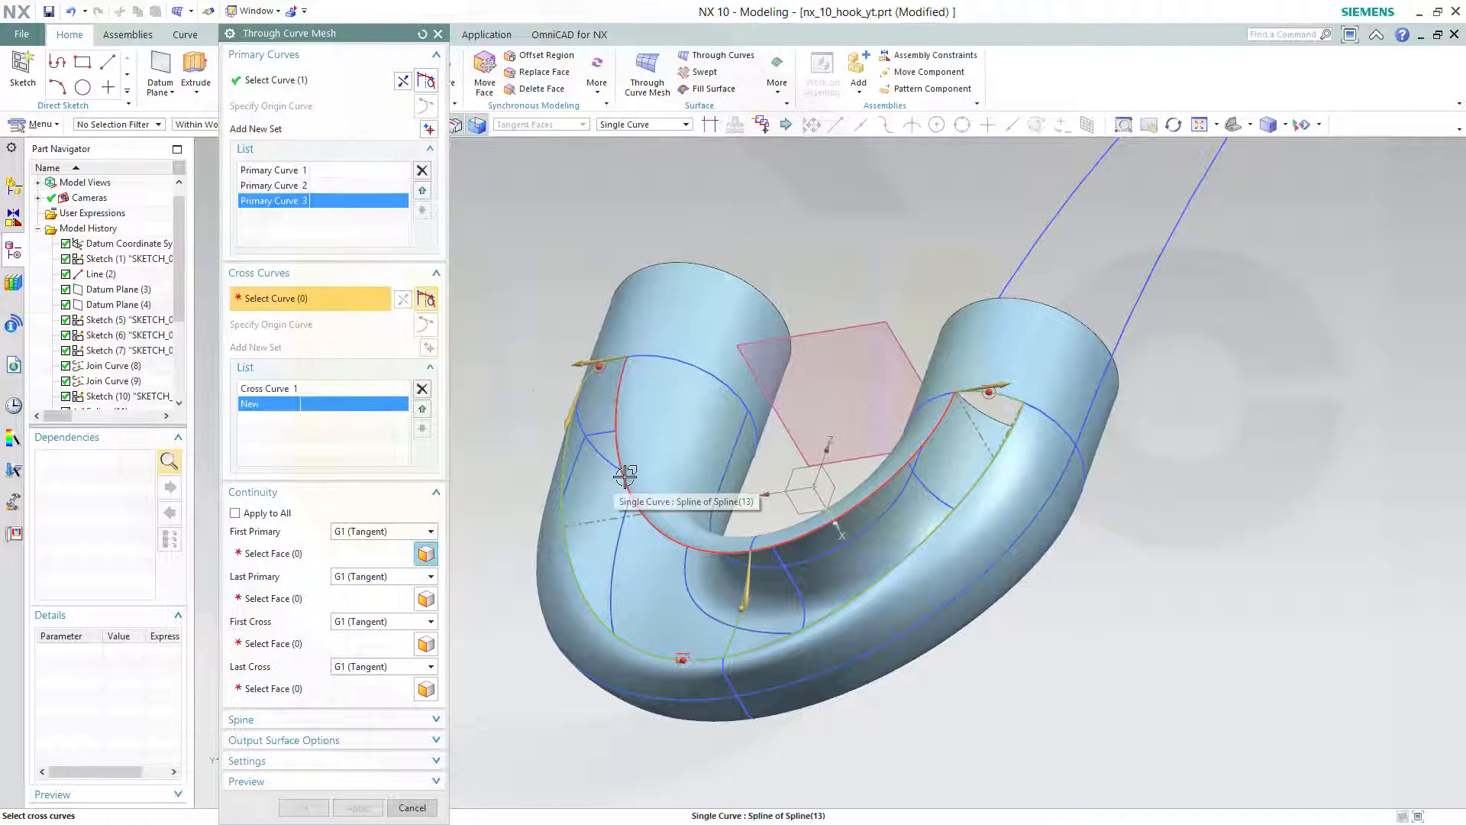
click(619, 463)
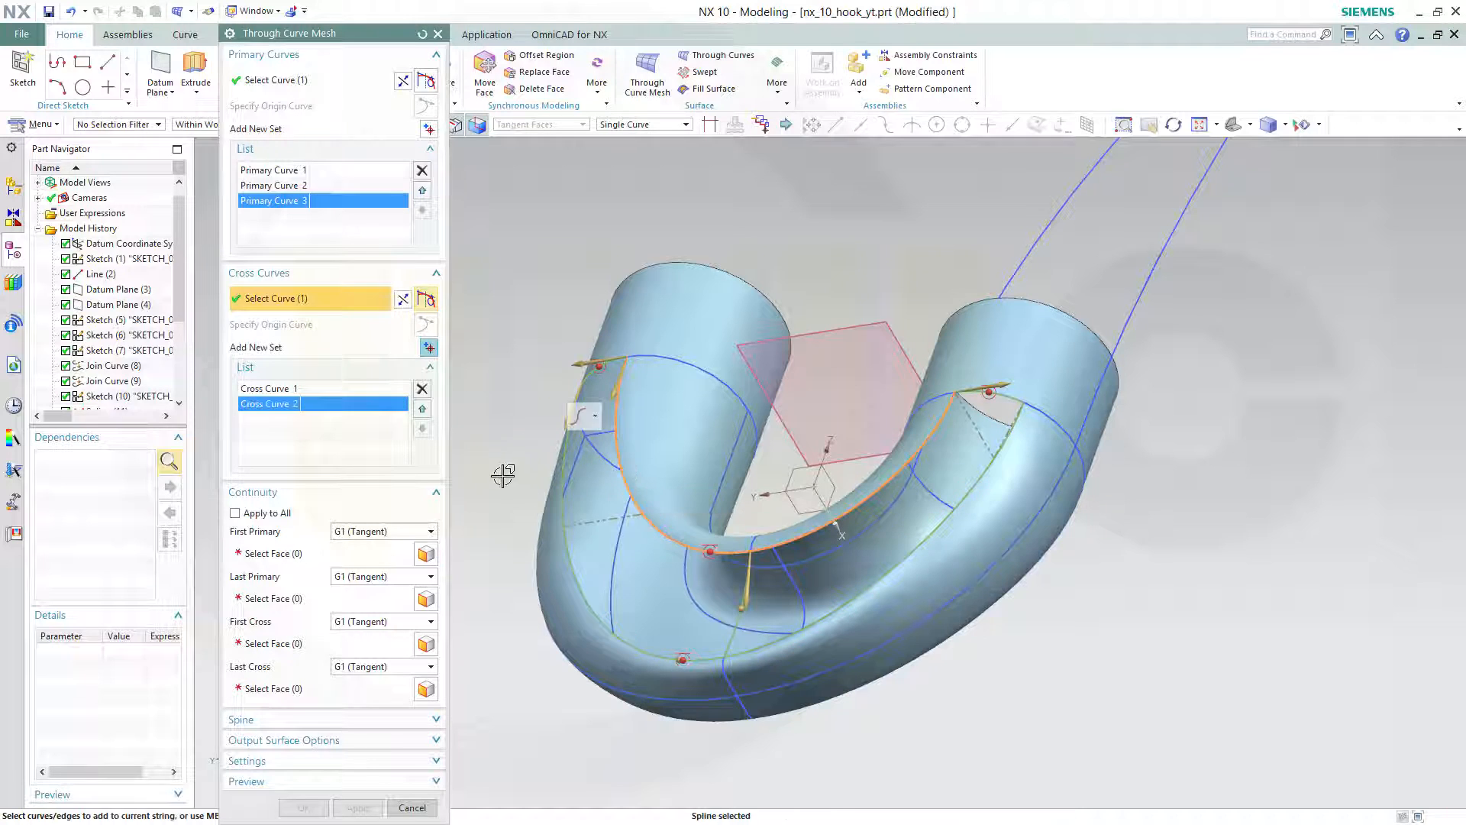
Constrain the opposite side mesh G1 tangent to the extruded sheets of both arms at its first and last primary curves.
click(373, 555)
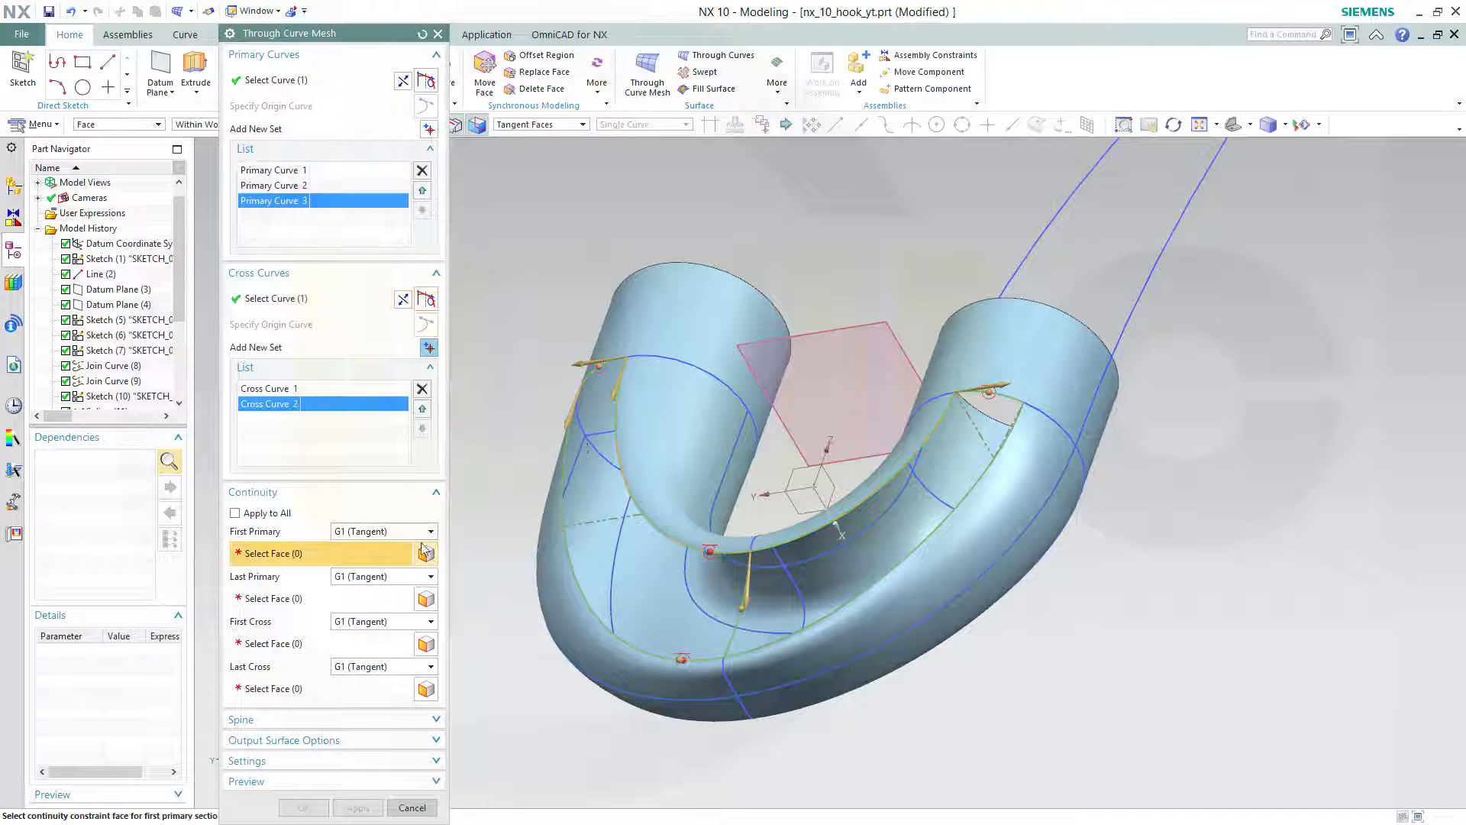
click(672, 333)
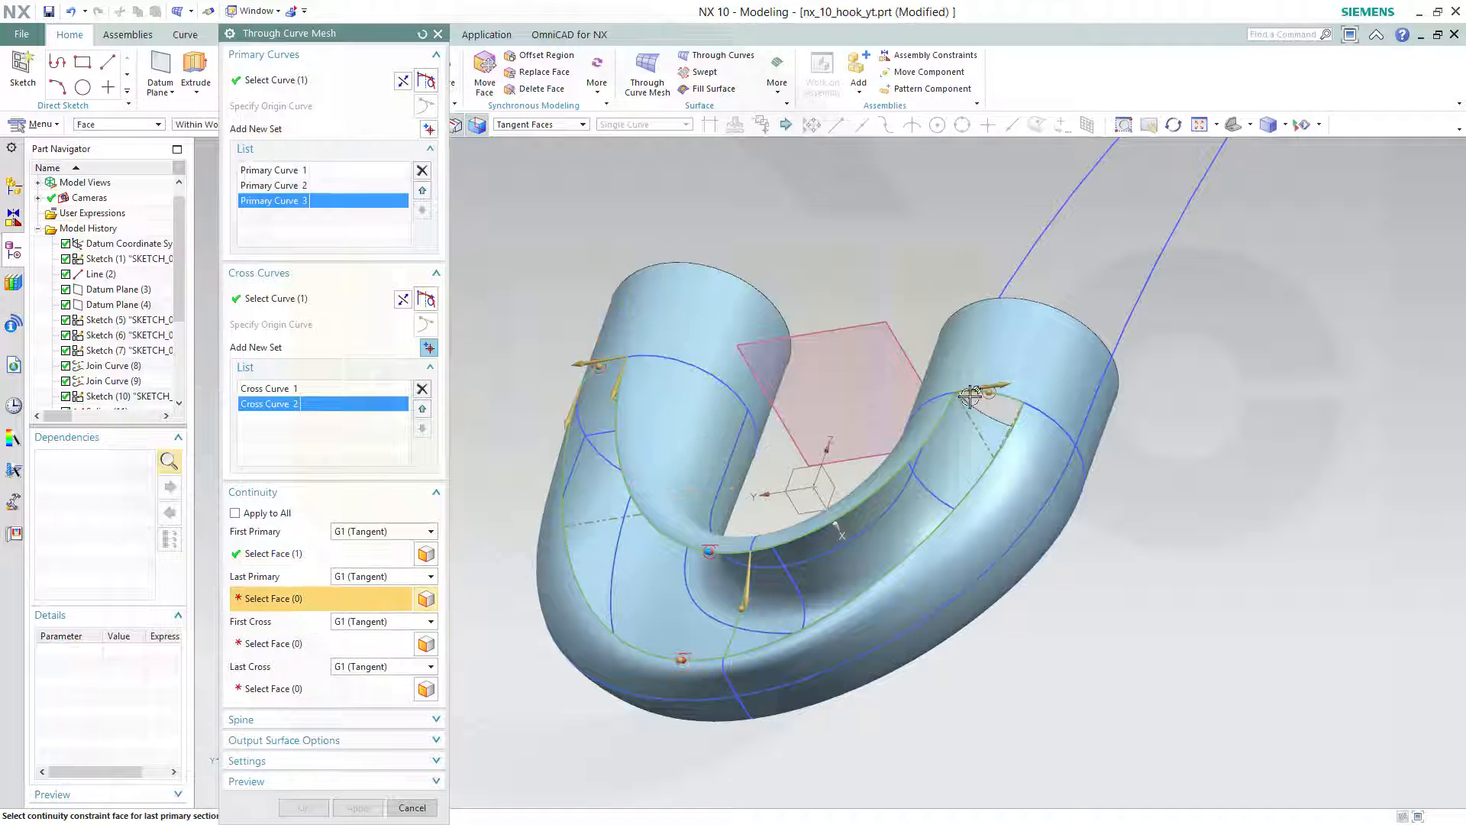
click(1028, 356)
Make the first cross boundary G1 tangent to the outer bend face and the last to the inner bend face, and create the opposite side surface.
click(303, 646)
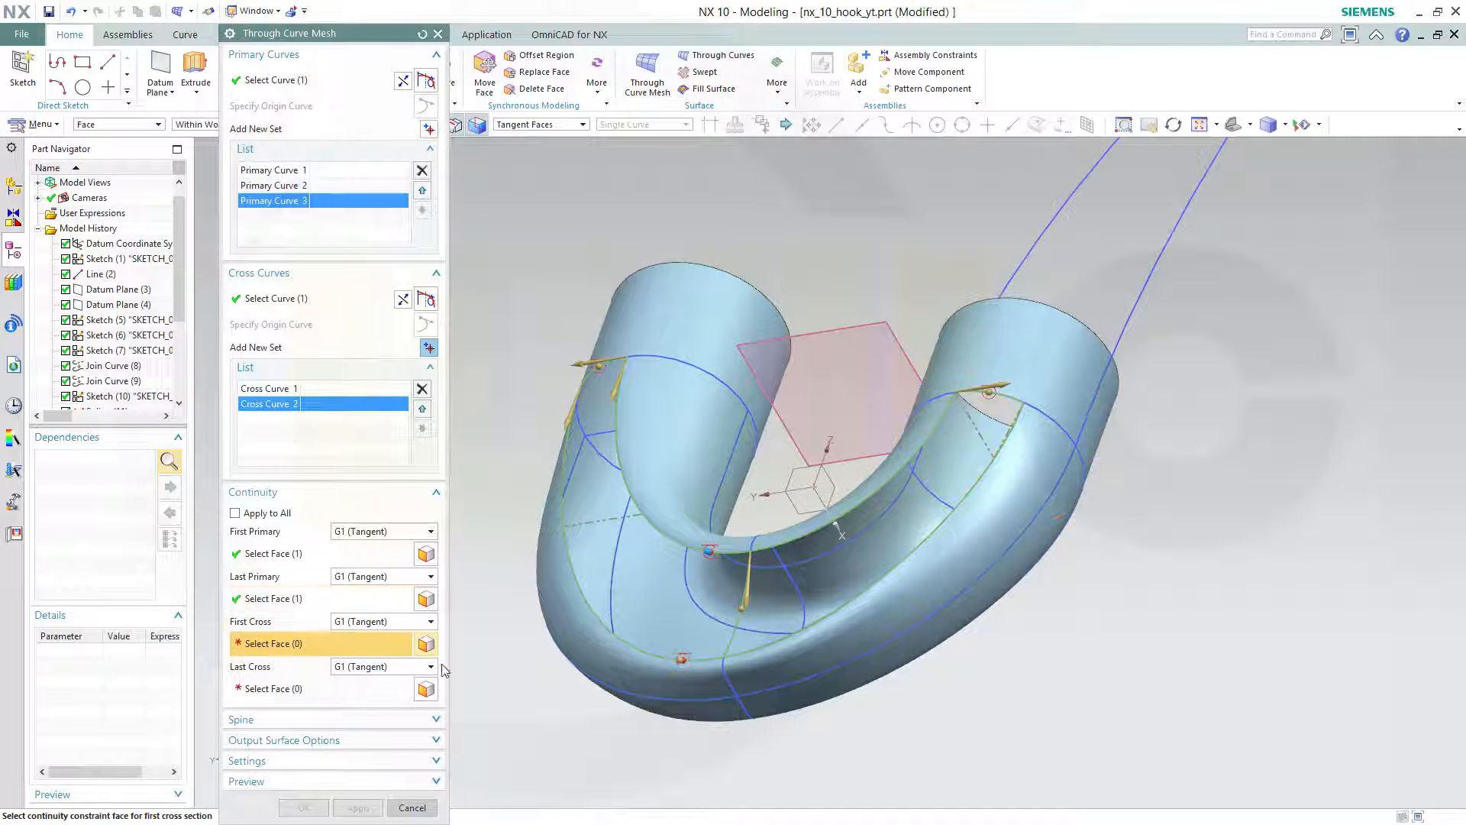
click(565, 646)
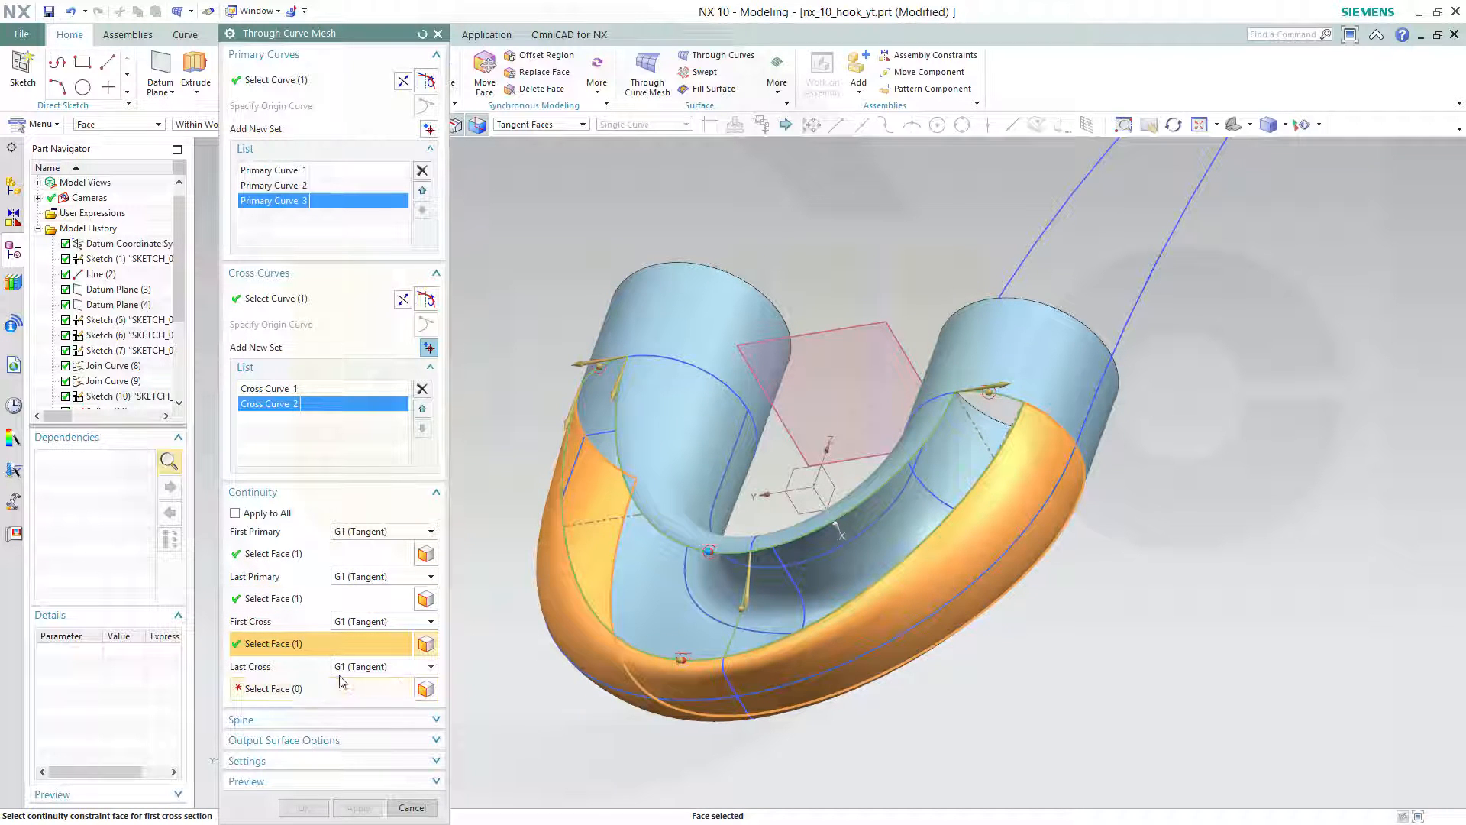
click(315, 698)
click(694, 434)
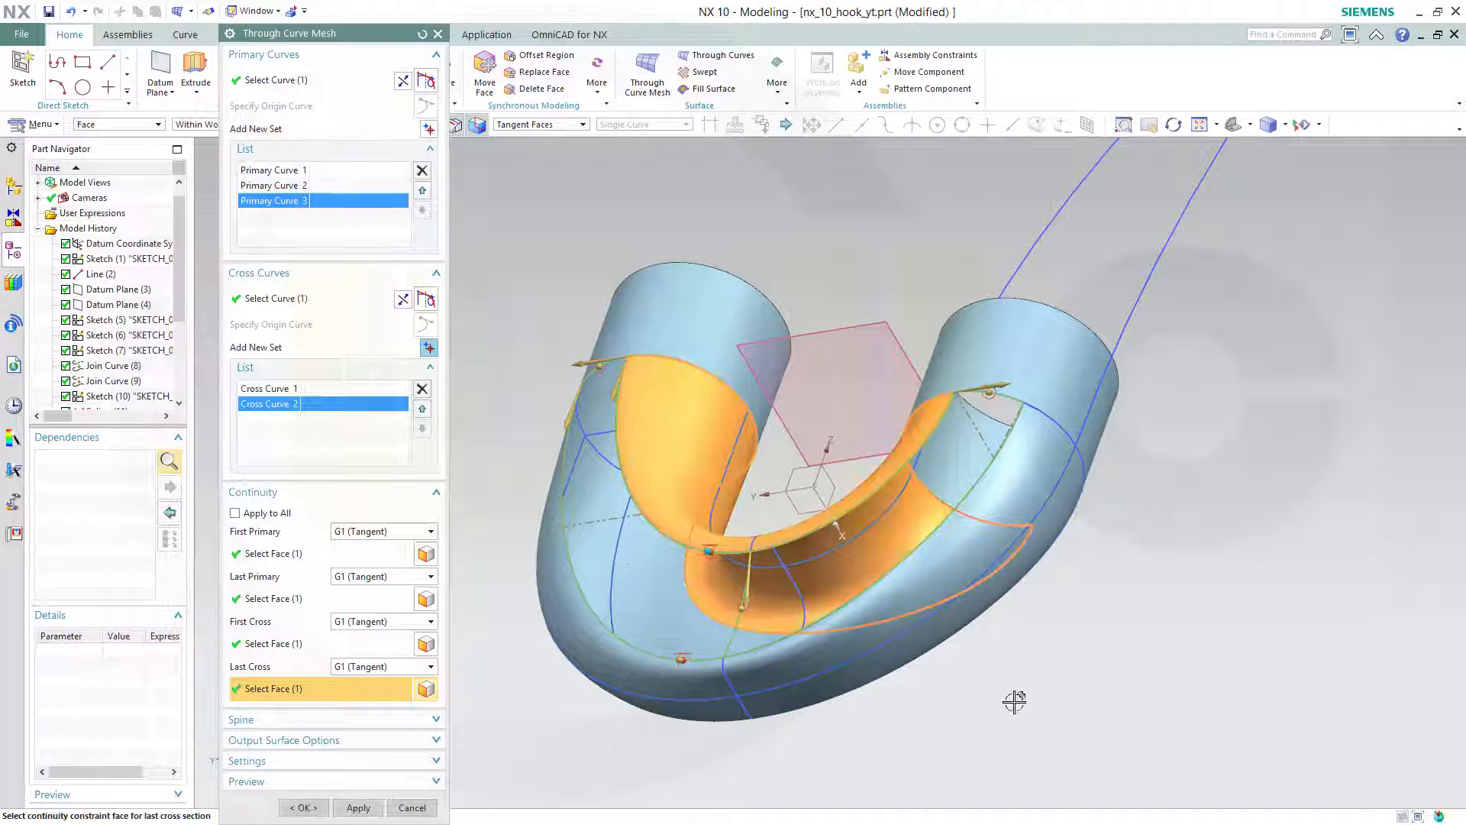
click(303, 808)
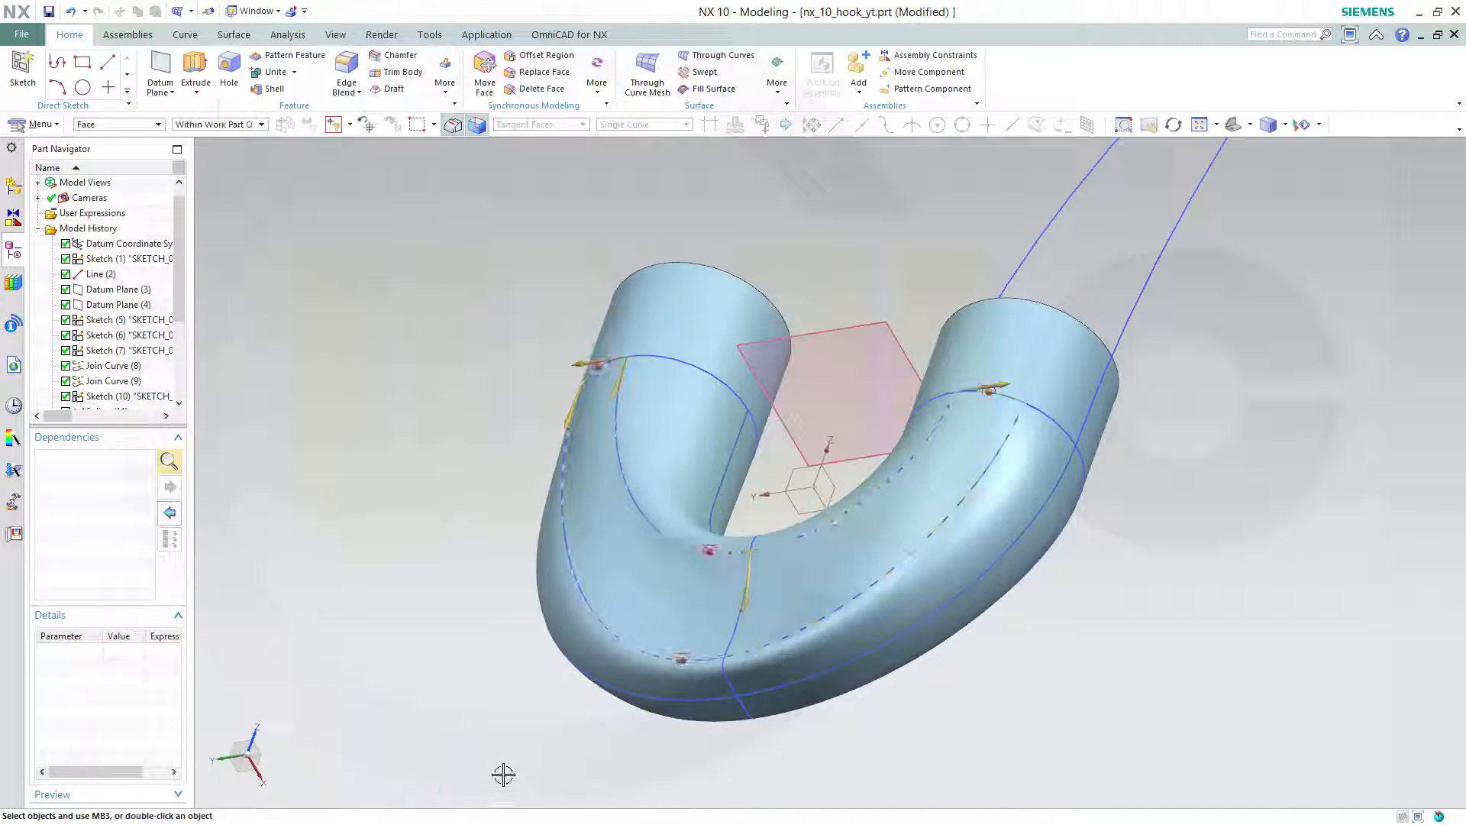
Sew the four bend sheets together, with the outer bend sheet as target and the inner and both side sheets as tools.
middle_drag(817, 542, 847, 623)
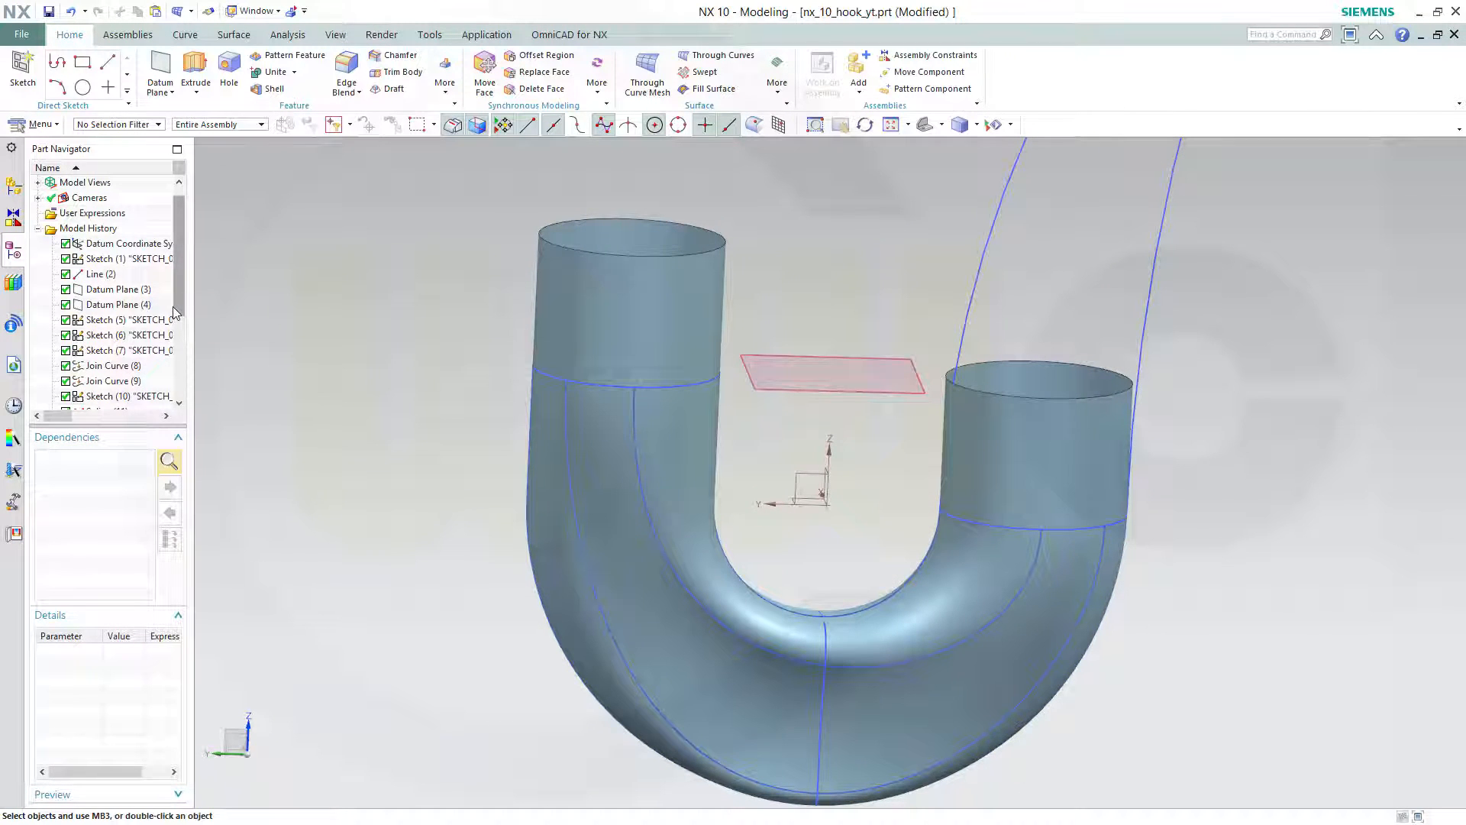
drag(181, 309, 181, 394)
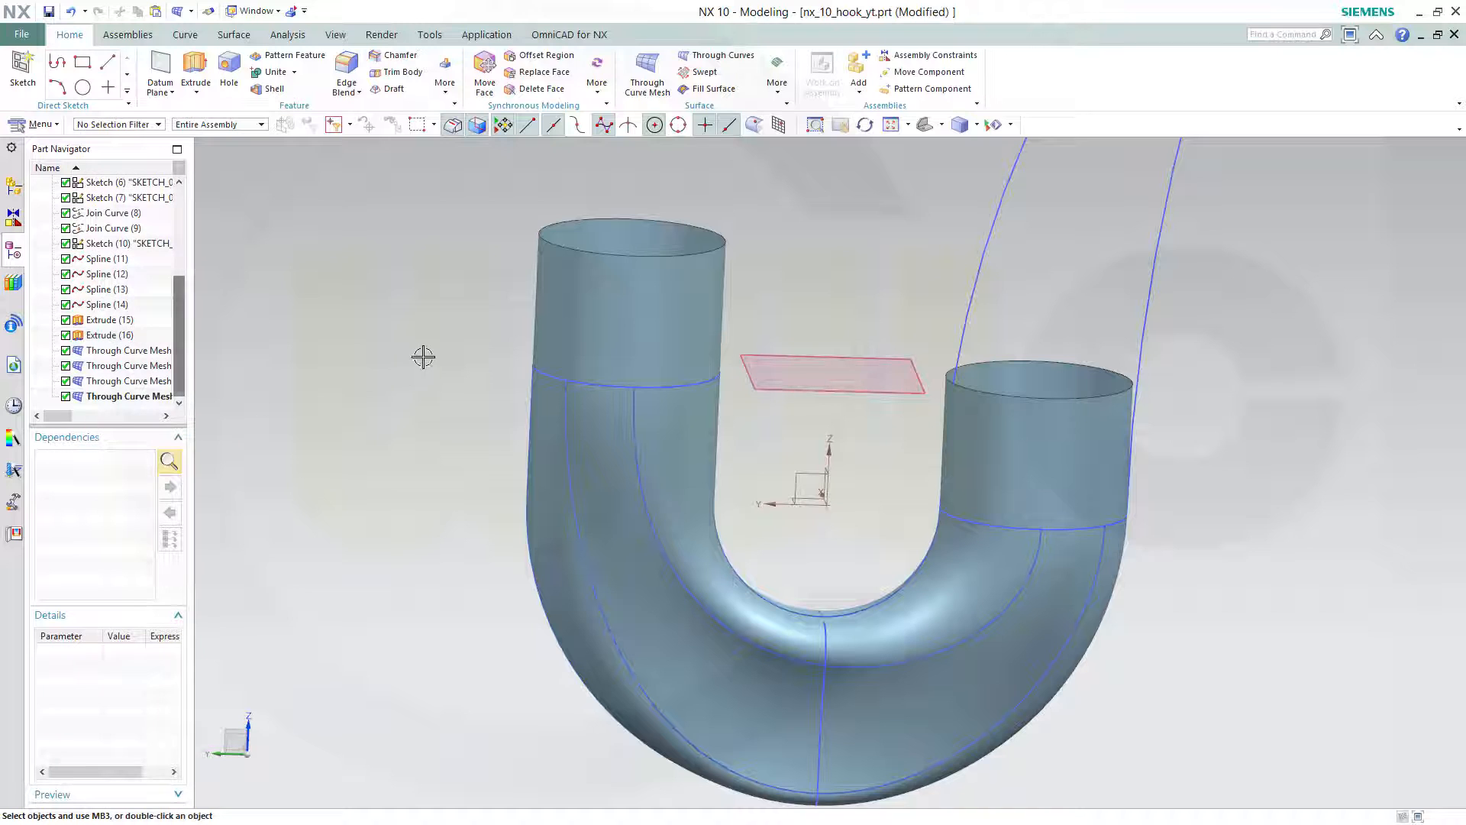
click(233, 36)
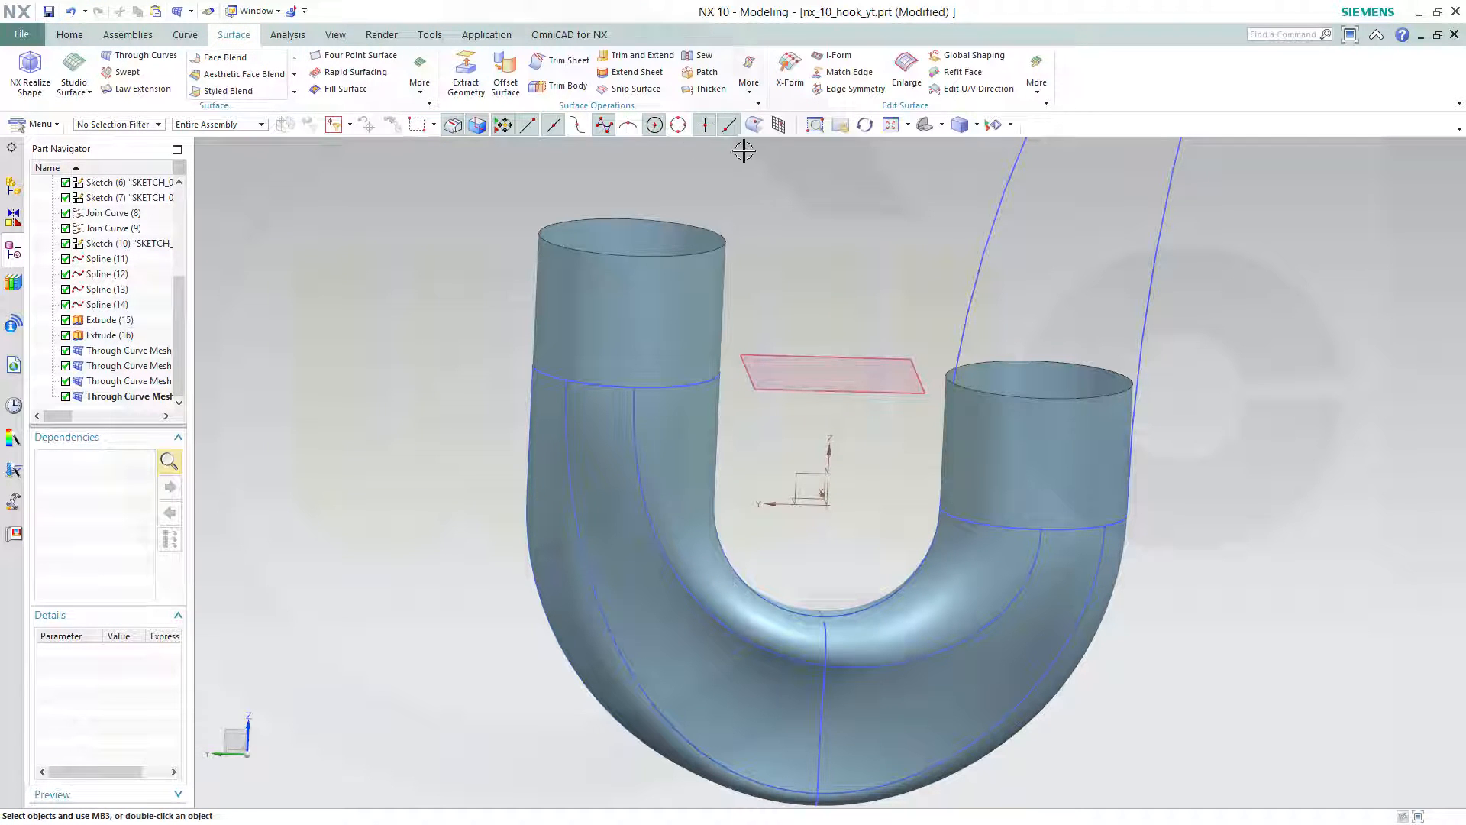
click(702, 57)
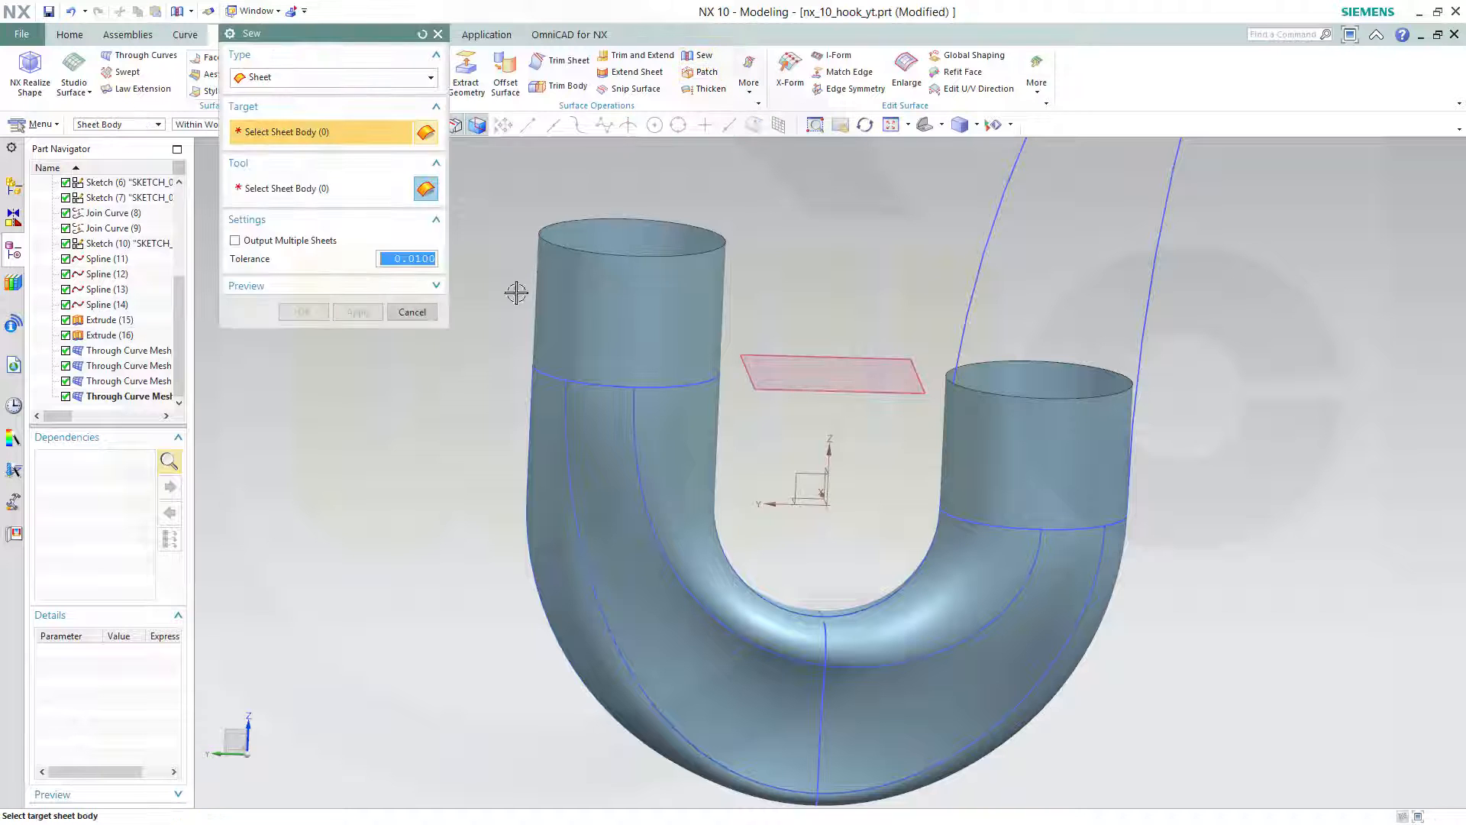
click(553, 573)
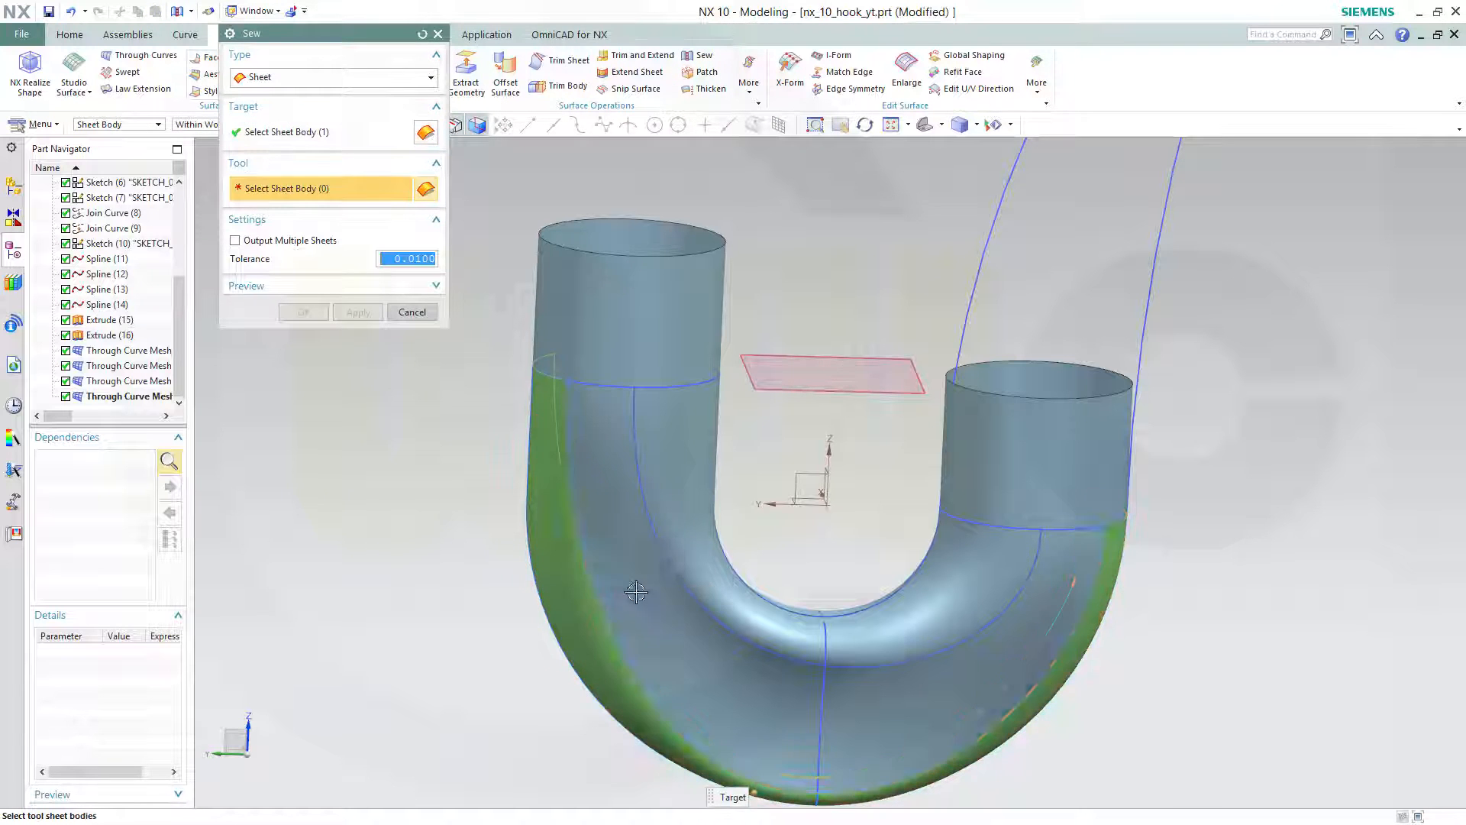
click(712, 579)
click(712, 579)
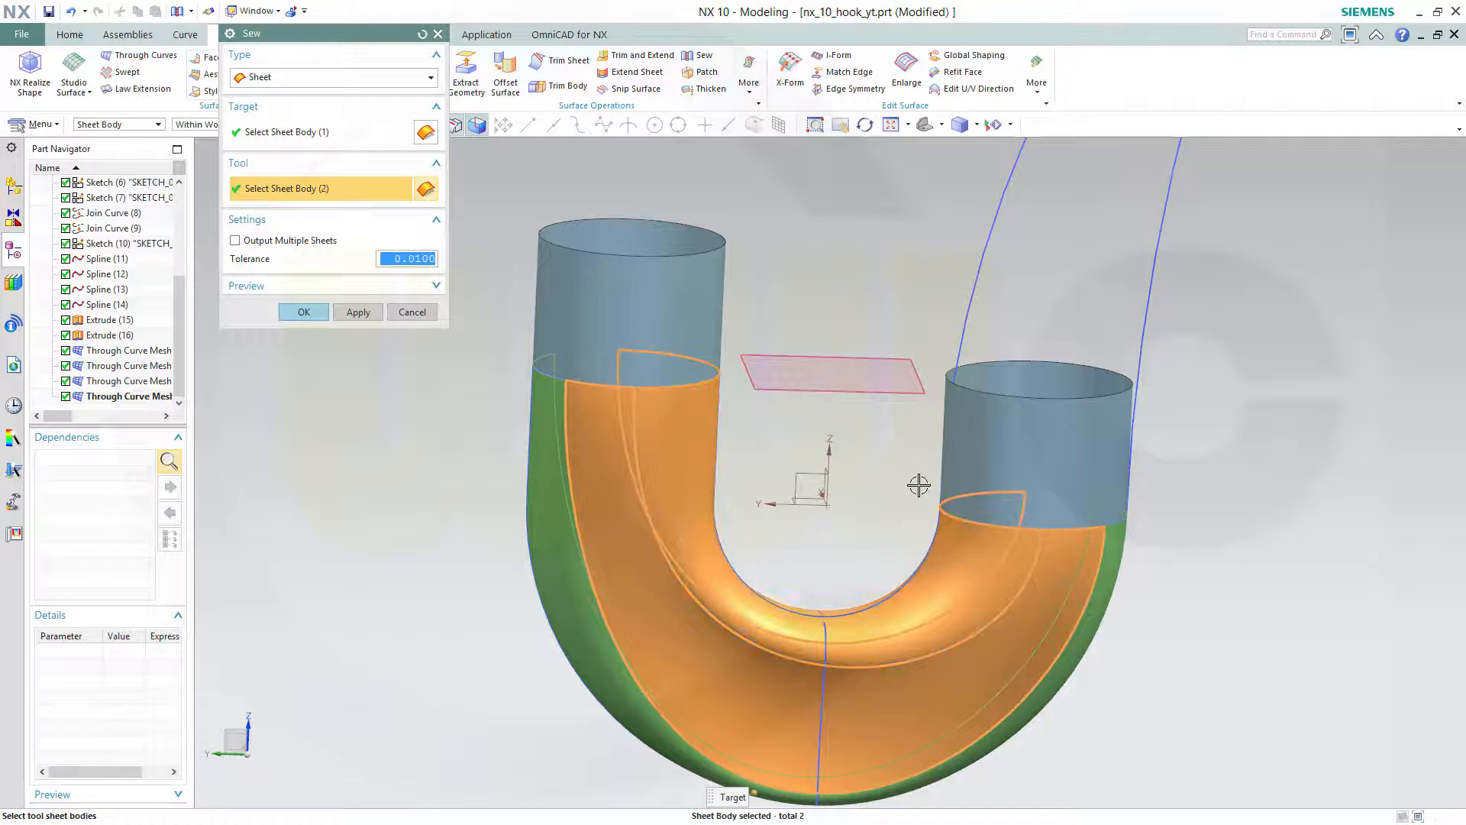
middle_drag(916, 484, 922, 691)
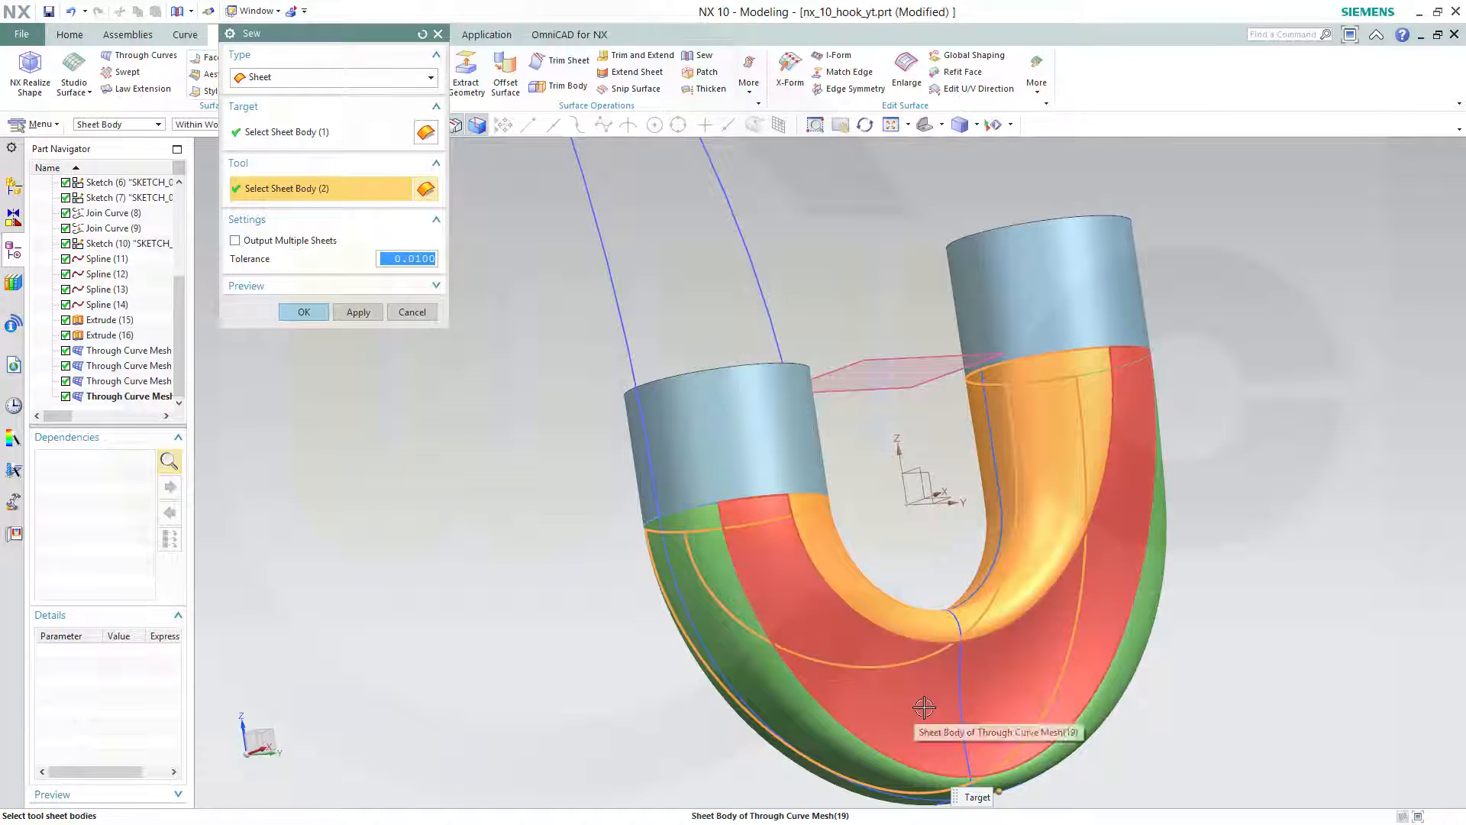
click(926, 700)
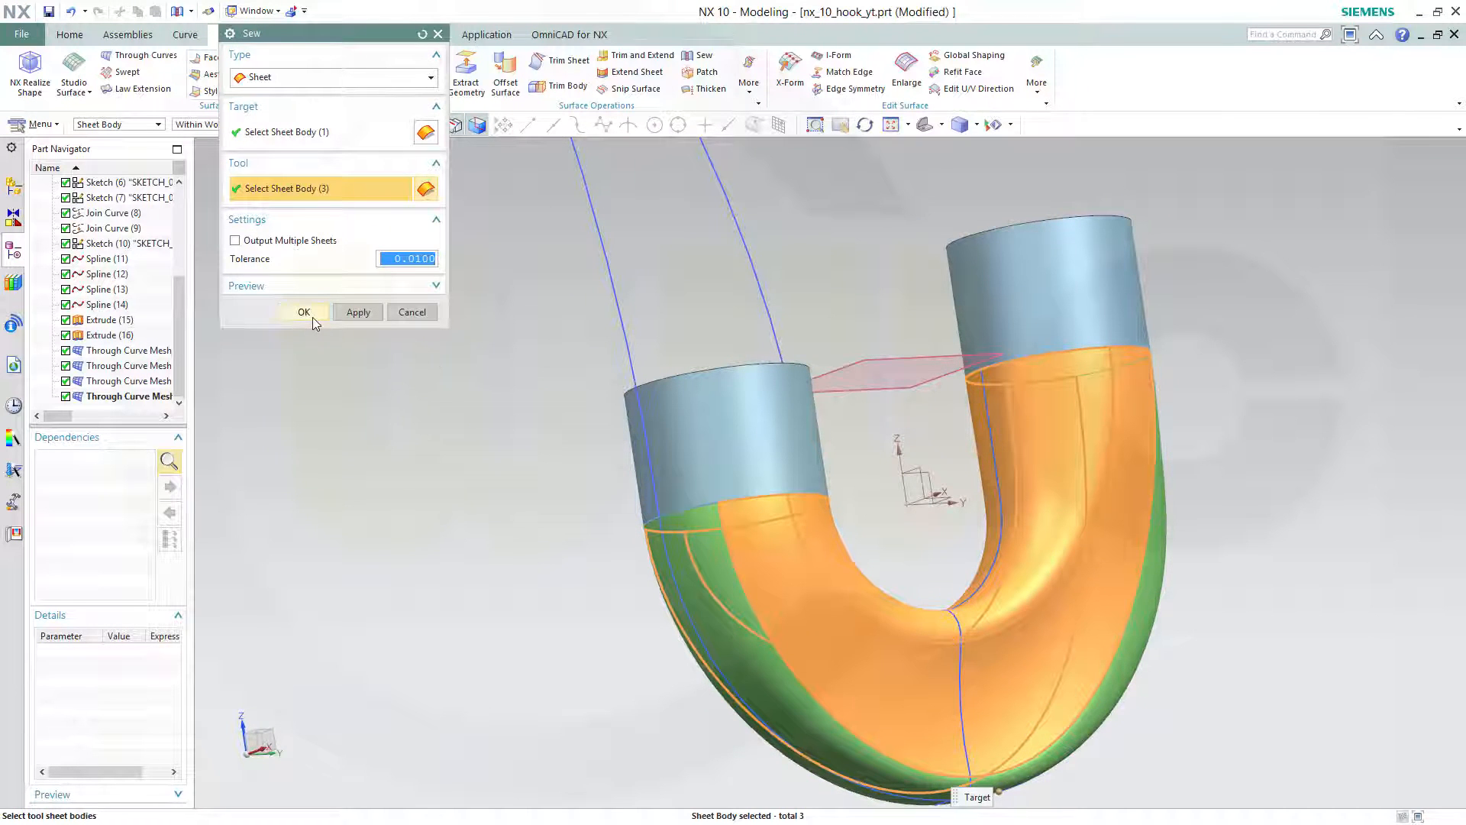
click(313, 318)
Hide the two extruded arm sheets, Extrude (16) and Extrude (15).
middle_drag(586, 469, 777, 468)
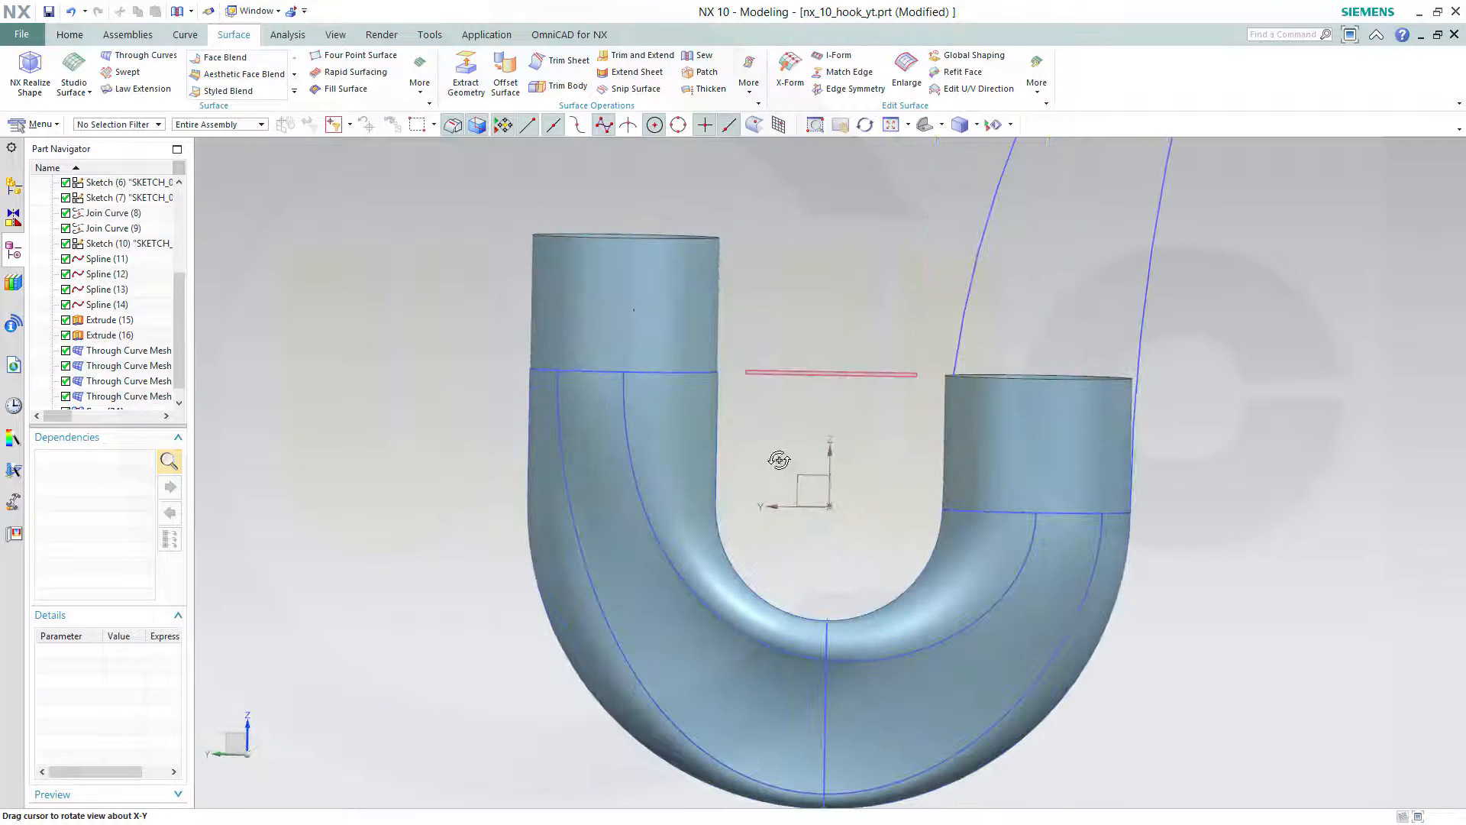
right_click(651, 297)
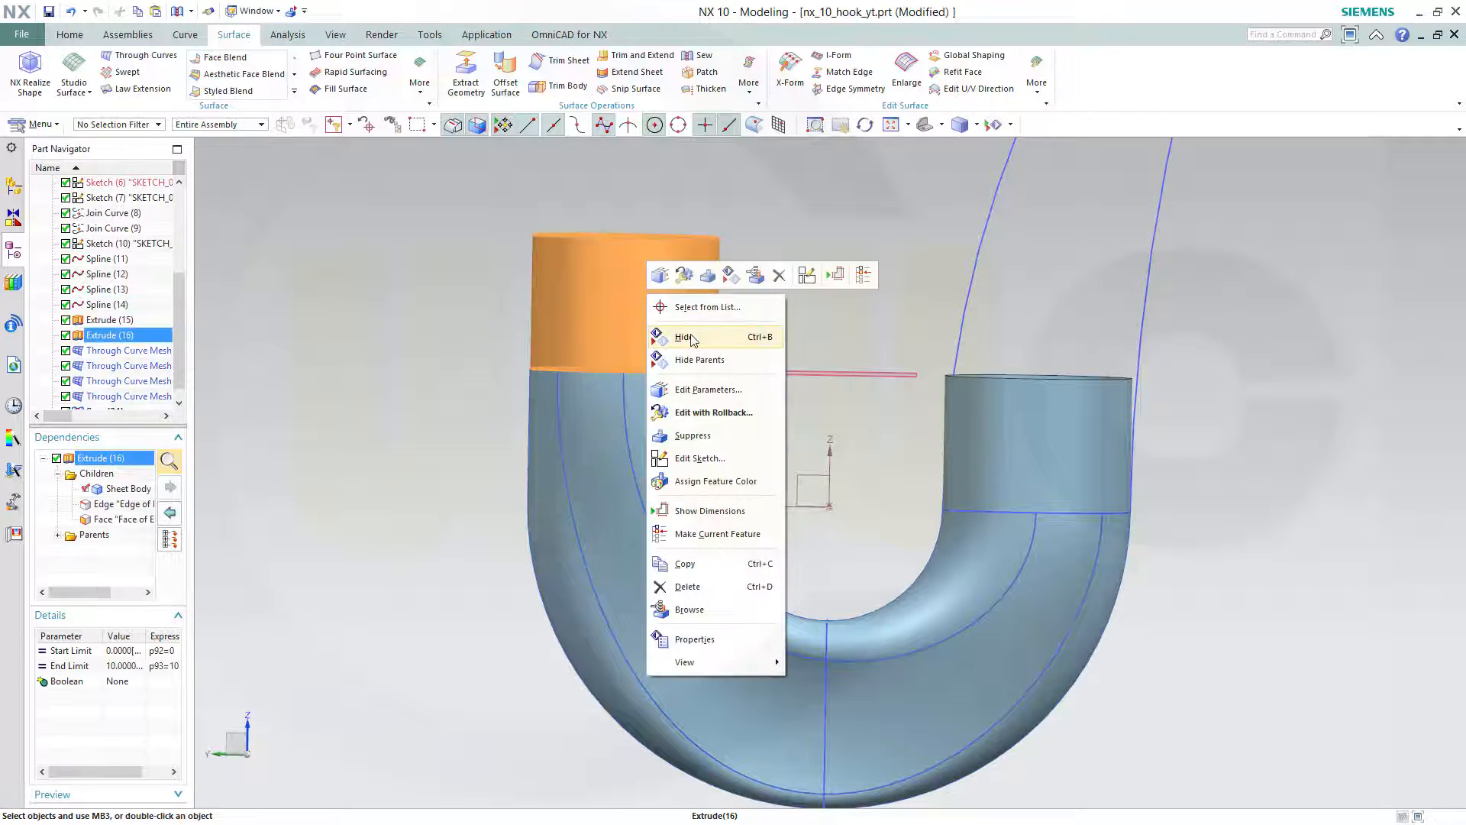
click(691, 337)
click(1015, 436)
right_click(1024, 439)
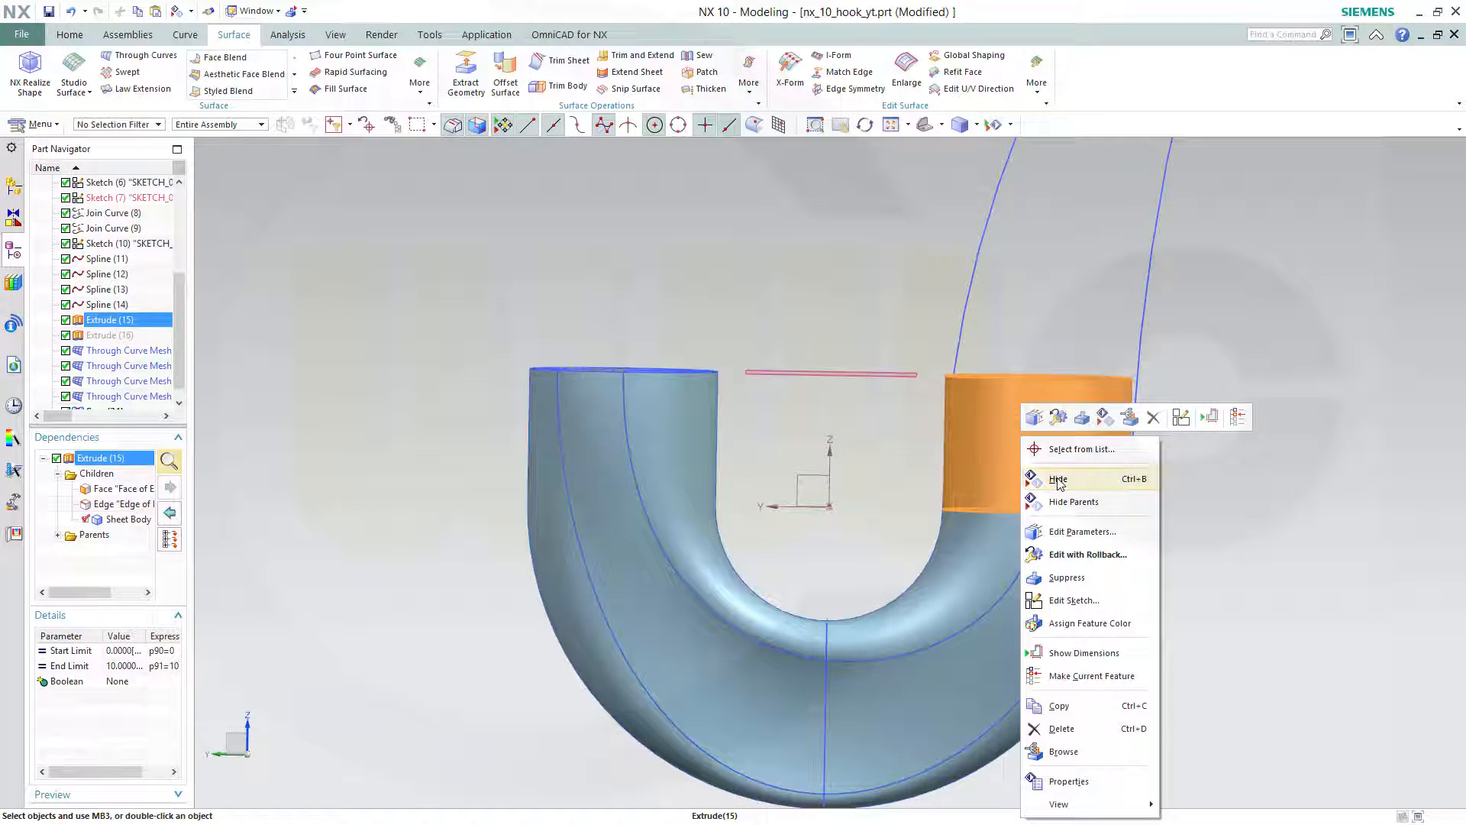
click(1057, 480)
Inspect the open ends of the sewn bend, the shank guide curves and the arc profiles at the shank's far end.
scroll(906, 410, up, 2)
middle_drag(1244, 522, 818, 403)
scroll(818, 403, down, 1)
scroll(828, 406, up, 2)
scroll(827, 393, down, 7)
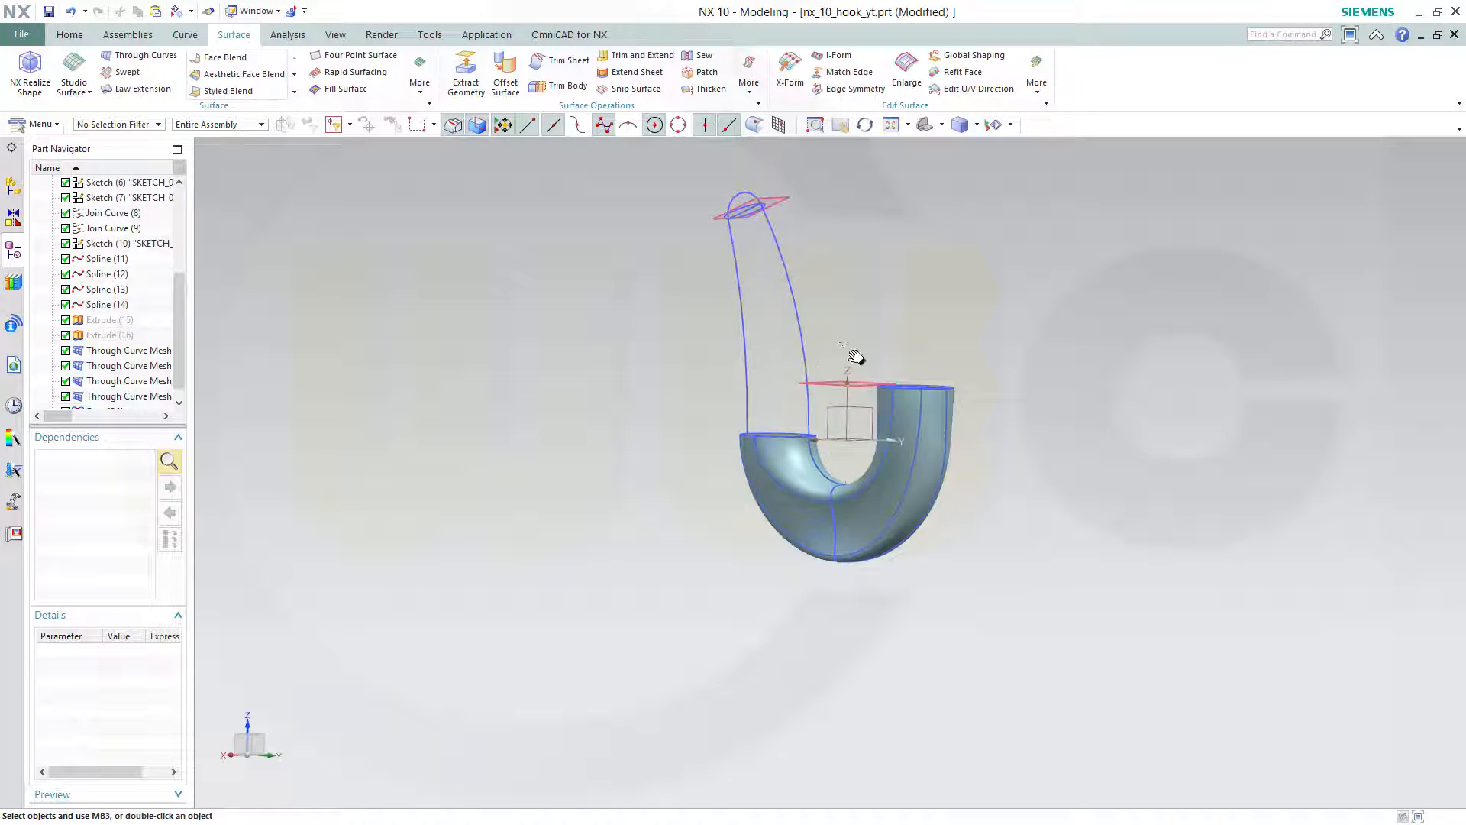
shift+middle_drag(856, 356, 939, 526)
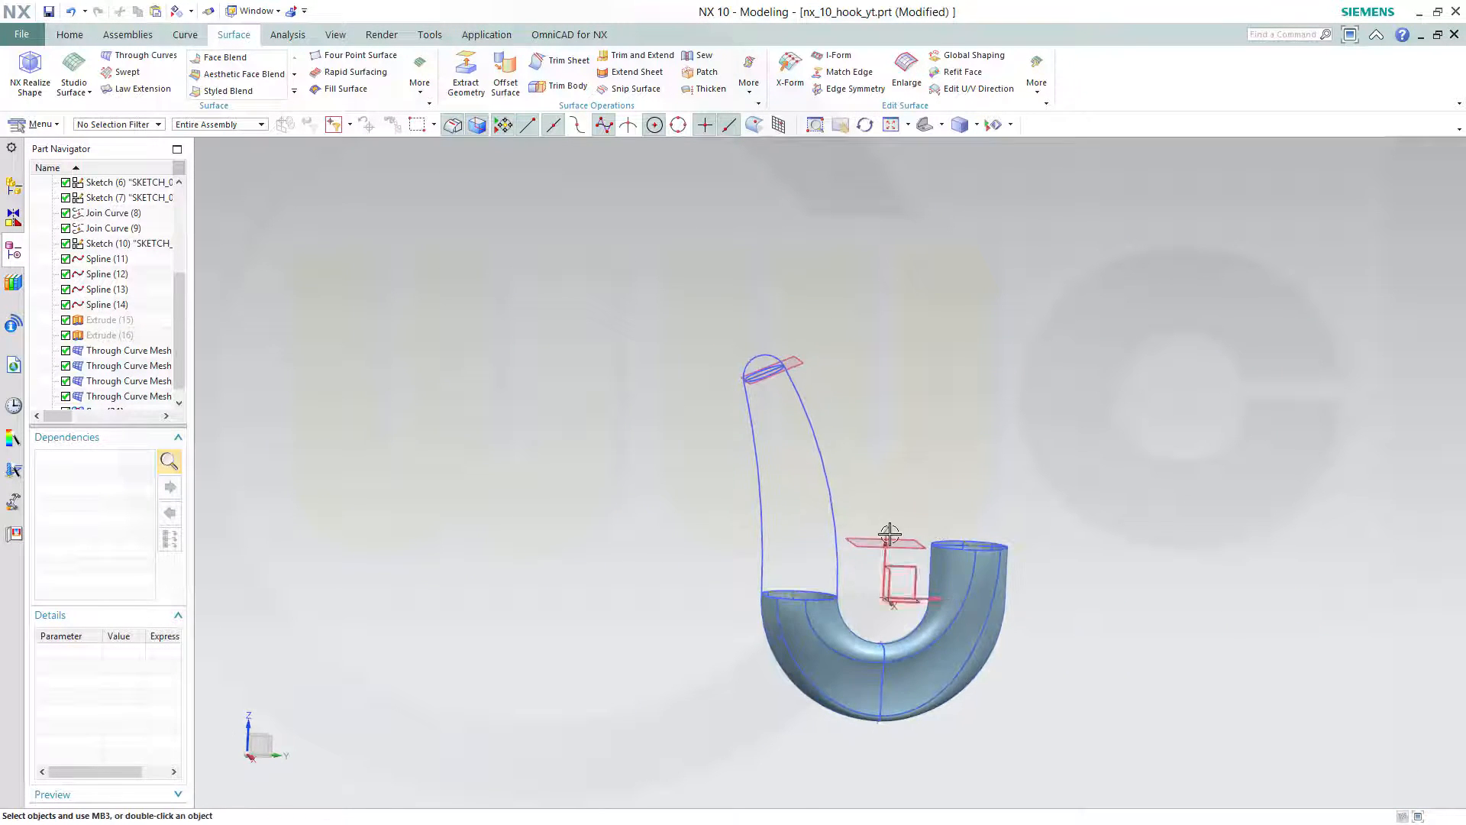
scroll(890, 534, up, 3)
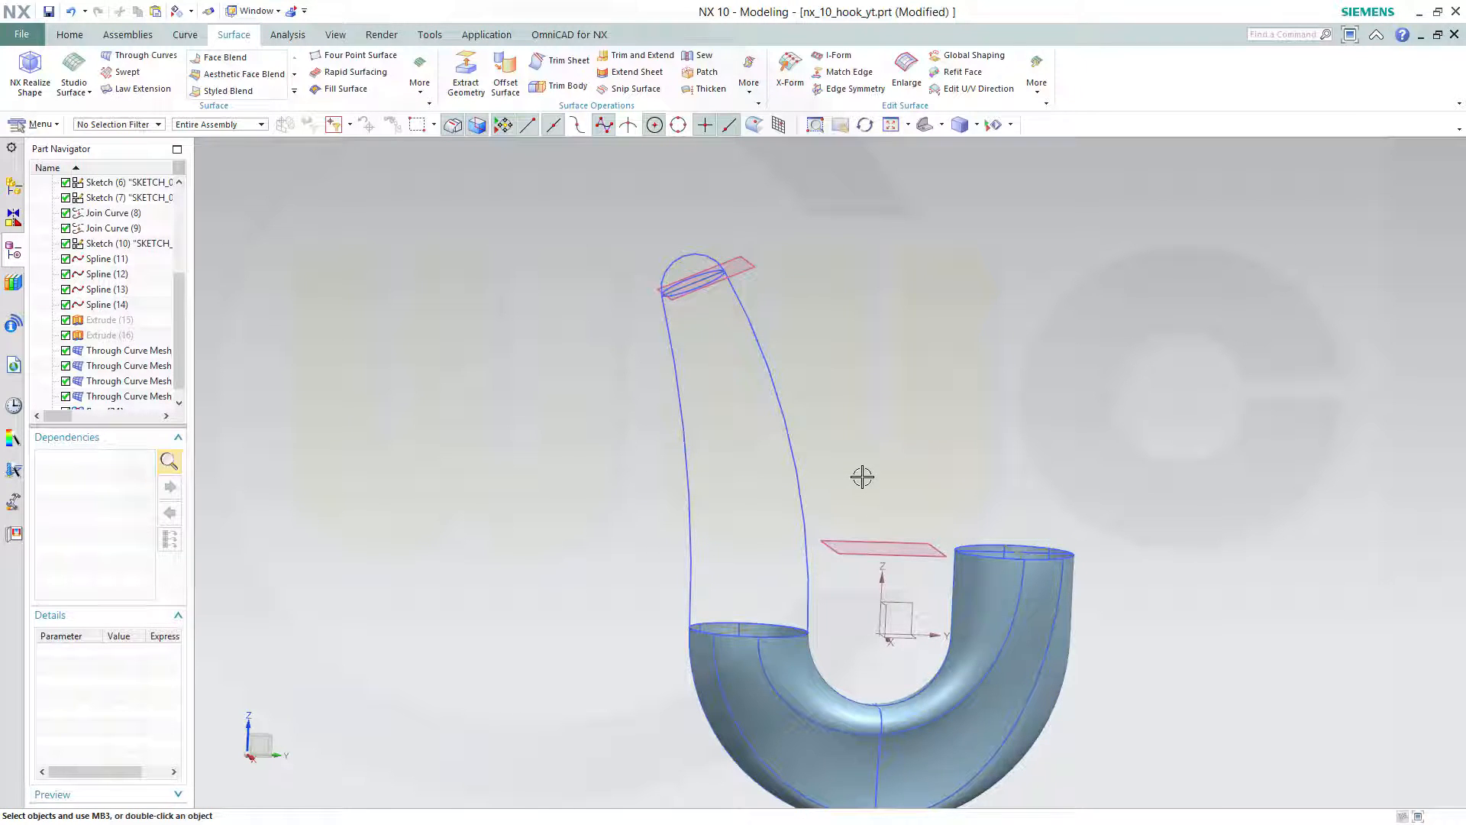
middle_drag(894, 463, 851, 508)
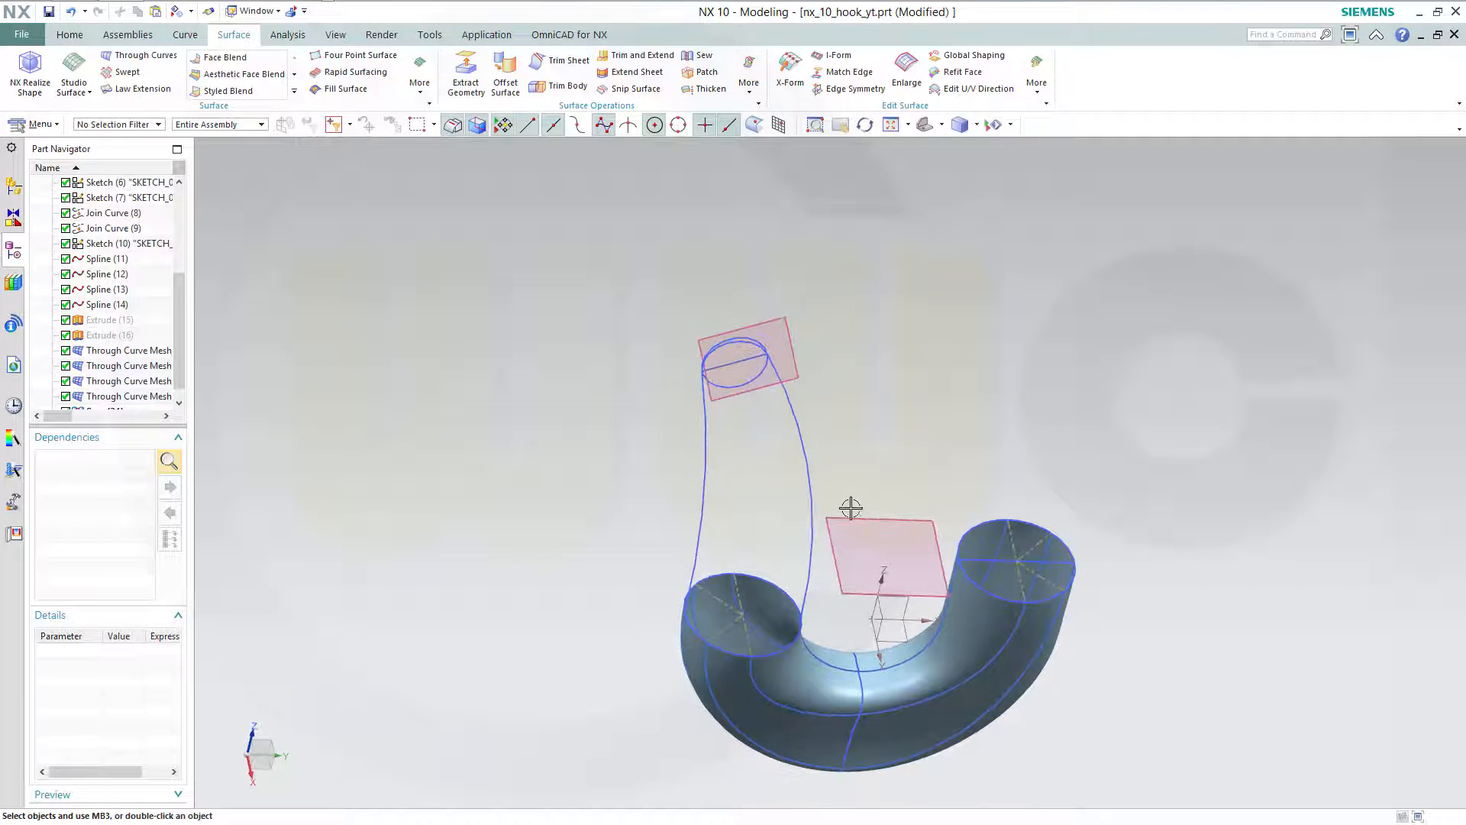
scroll(625, 400, up, 6)
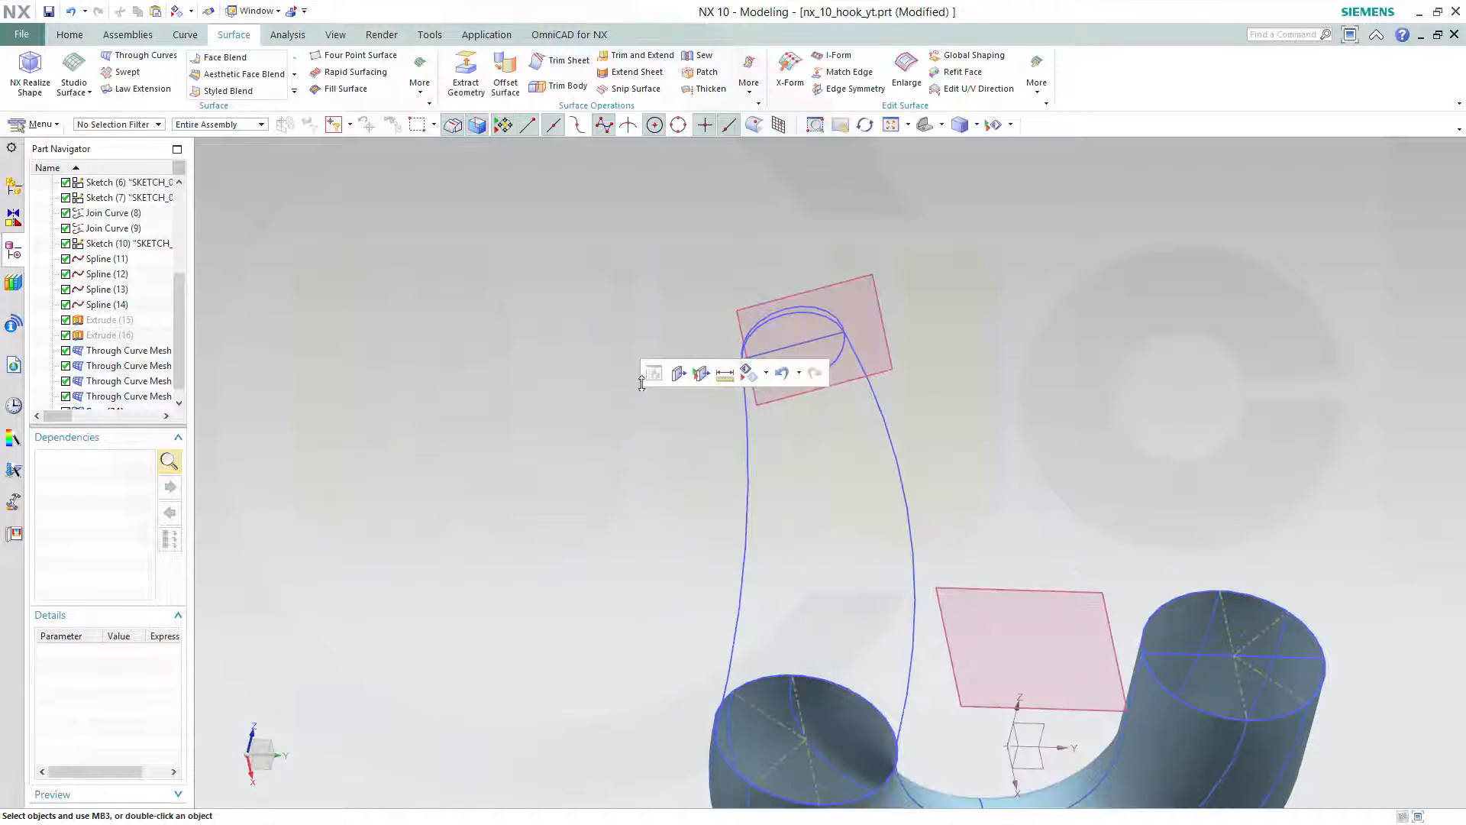
middle_drag(1055, 509, 1067, 488)
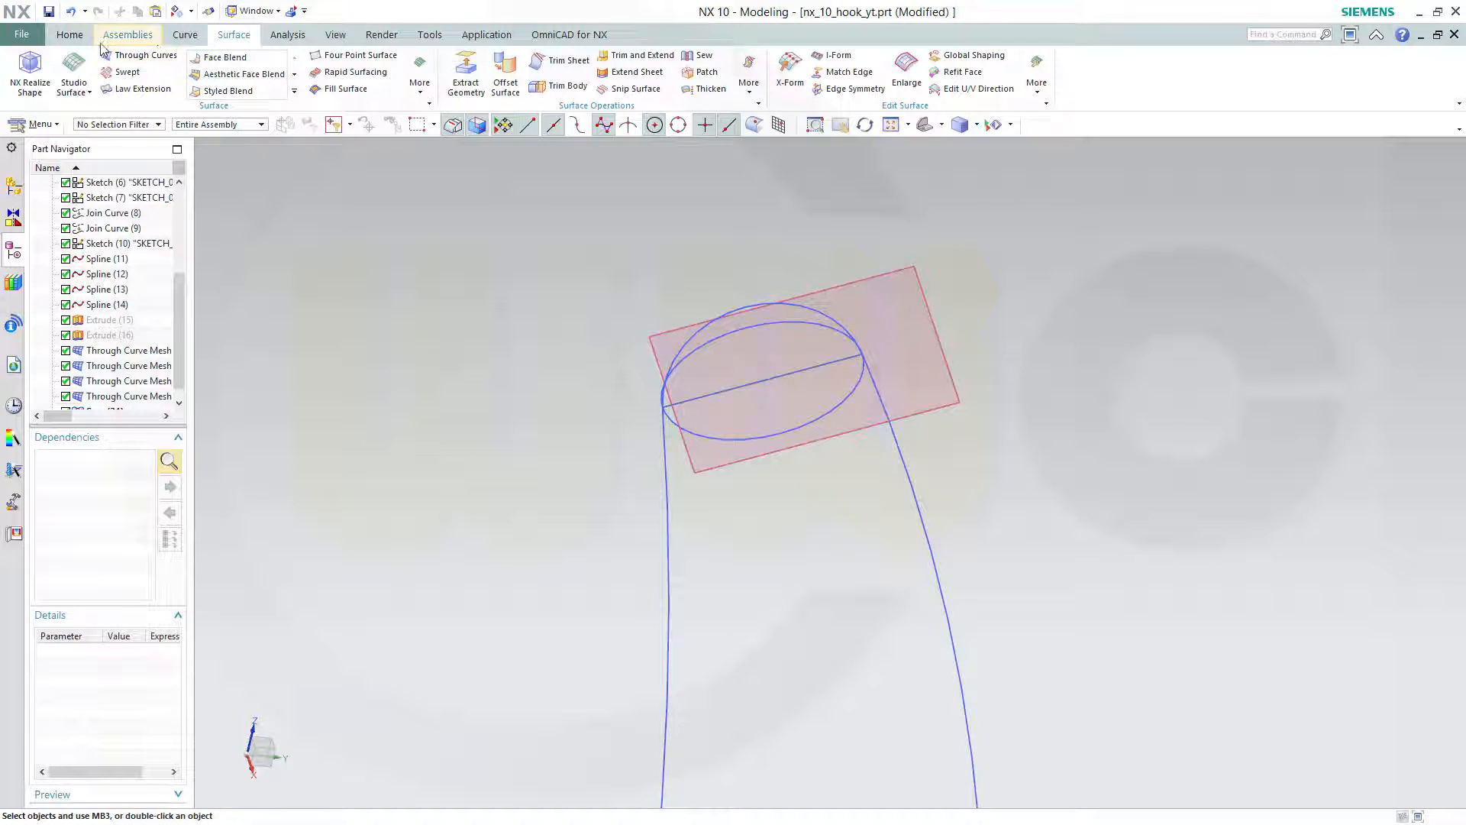
Create a domed Through Curves cap at the shank's far end from three sections: one half of the circle, the arched spline and the other half.
click(70, 35)
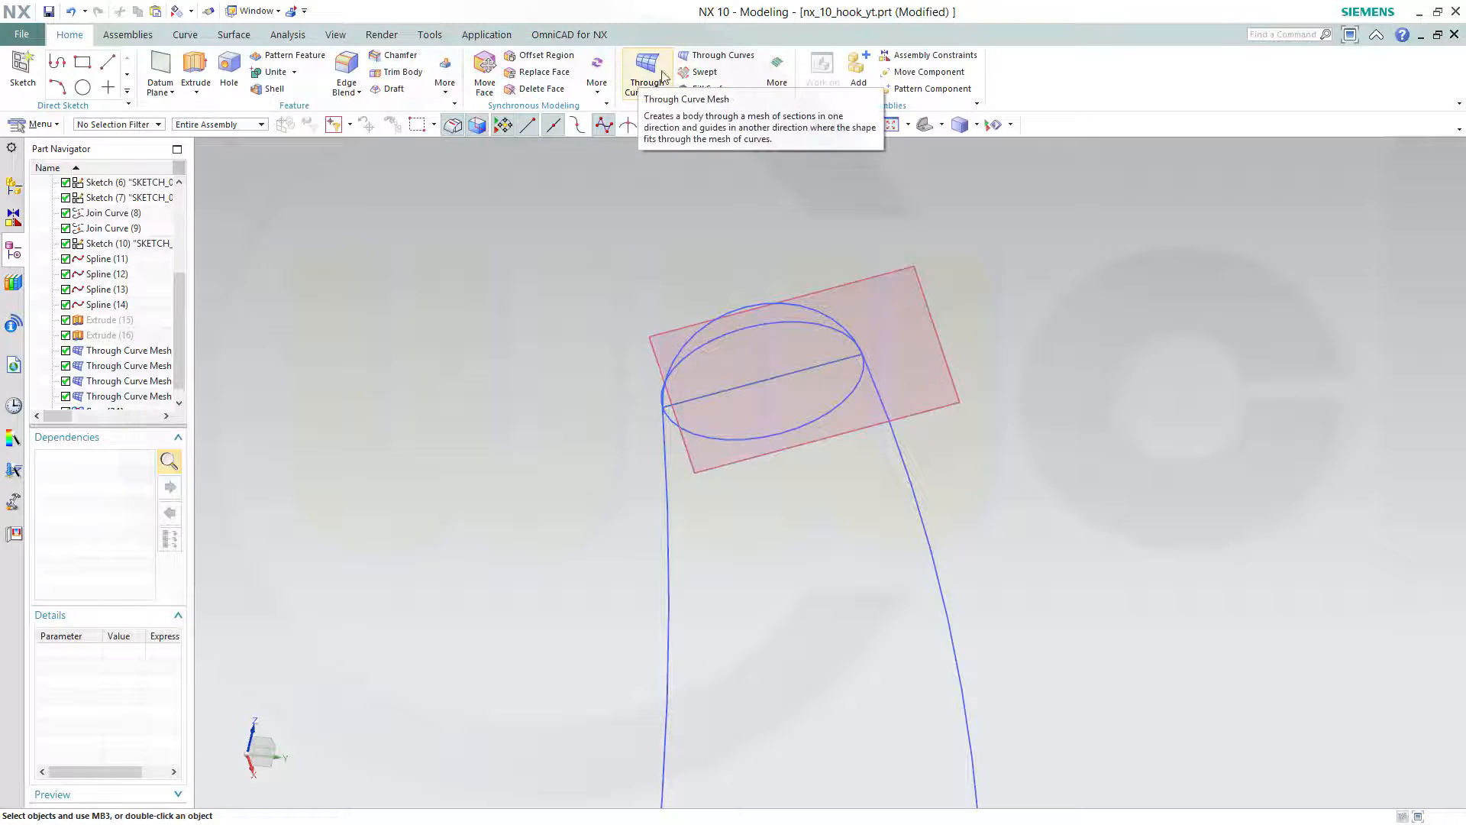
click(713, 59)
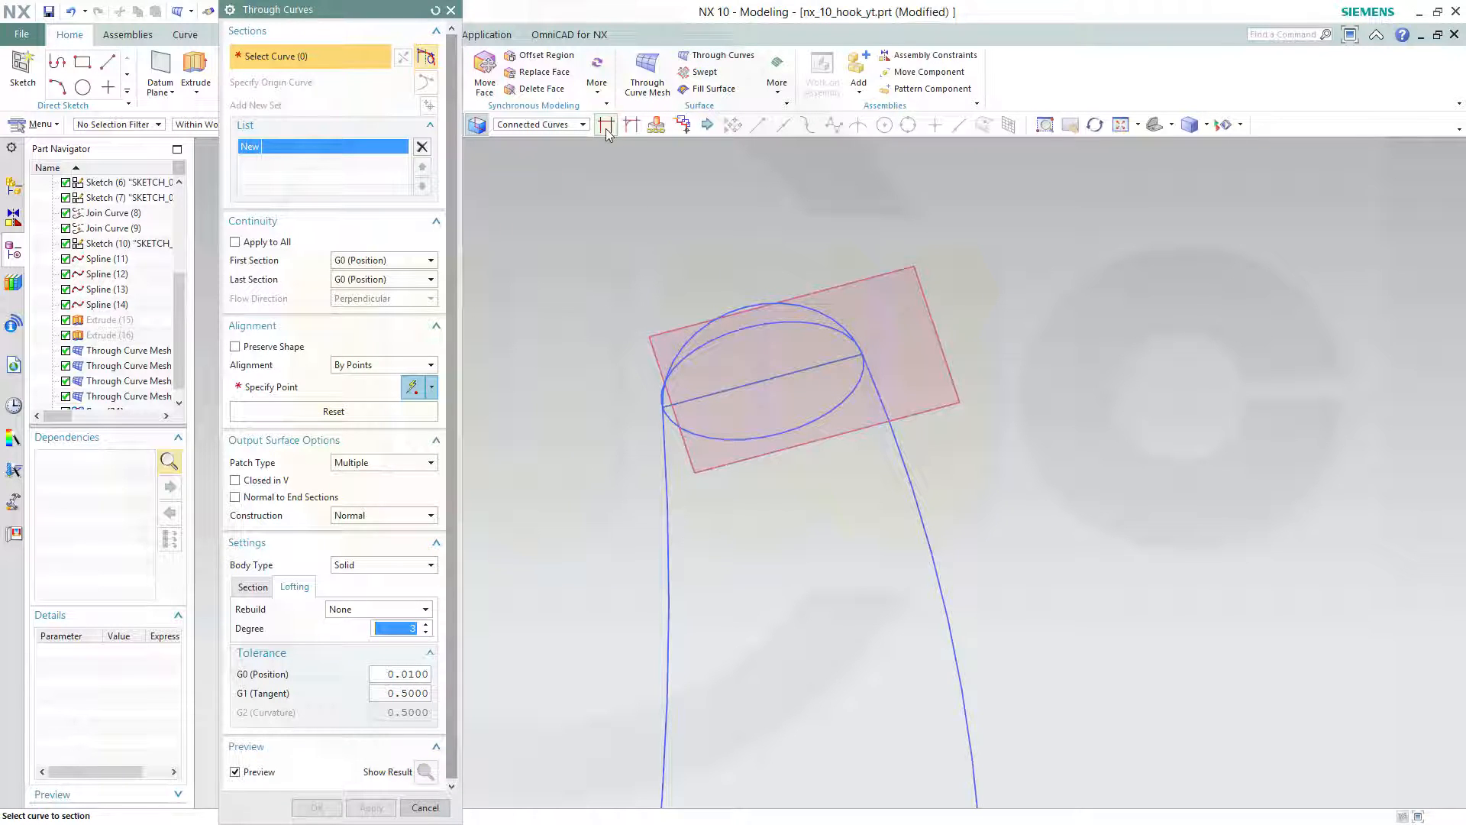
click(804, 428)
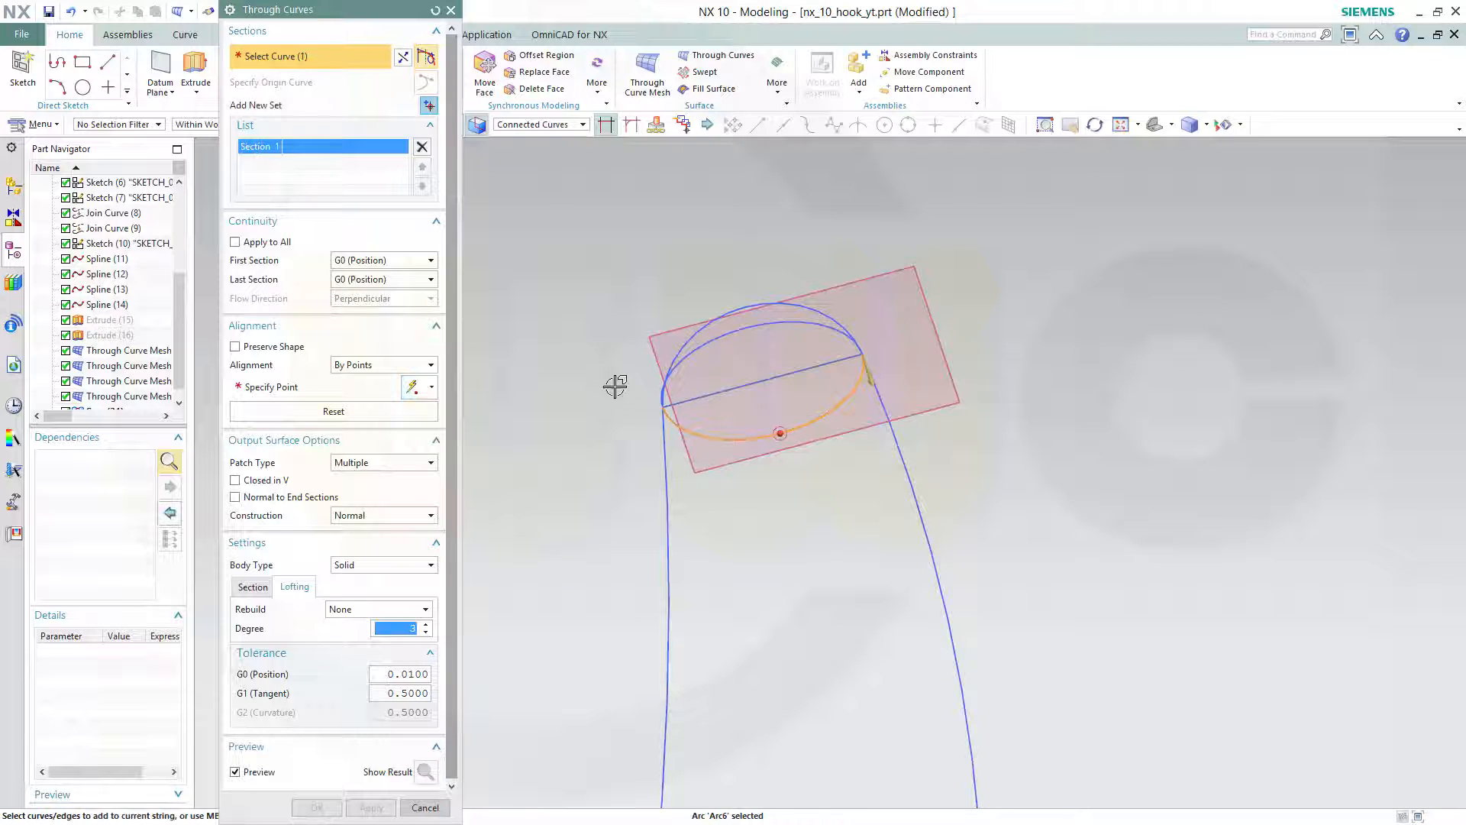
click(429, 106)
click(789, 306)
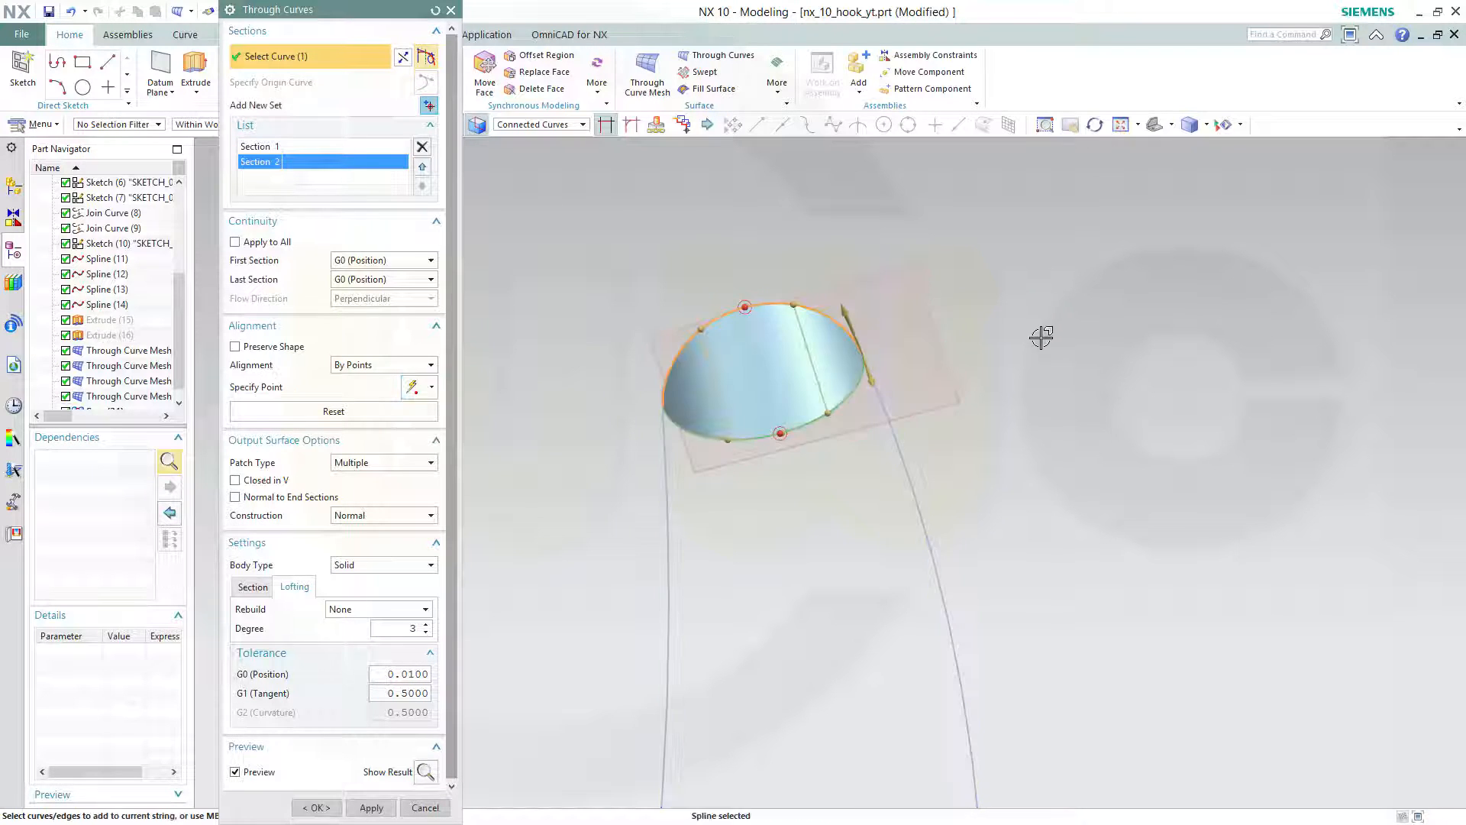
middle_drag(727, 269, 551, 263)
click(430, 105)
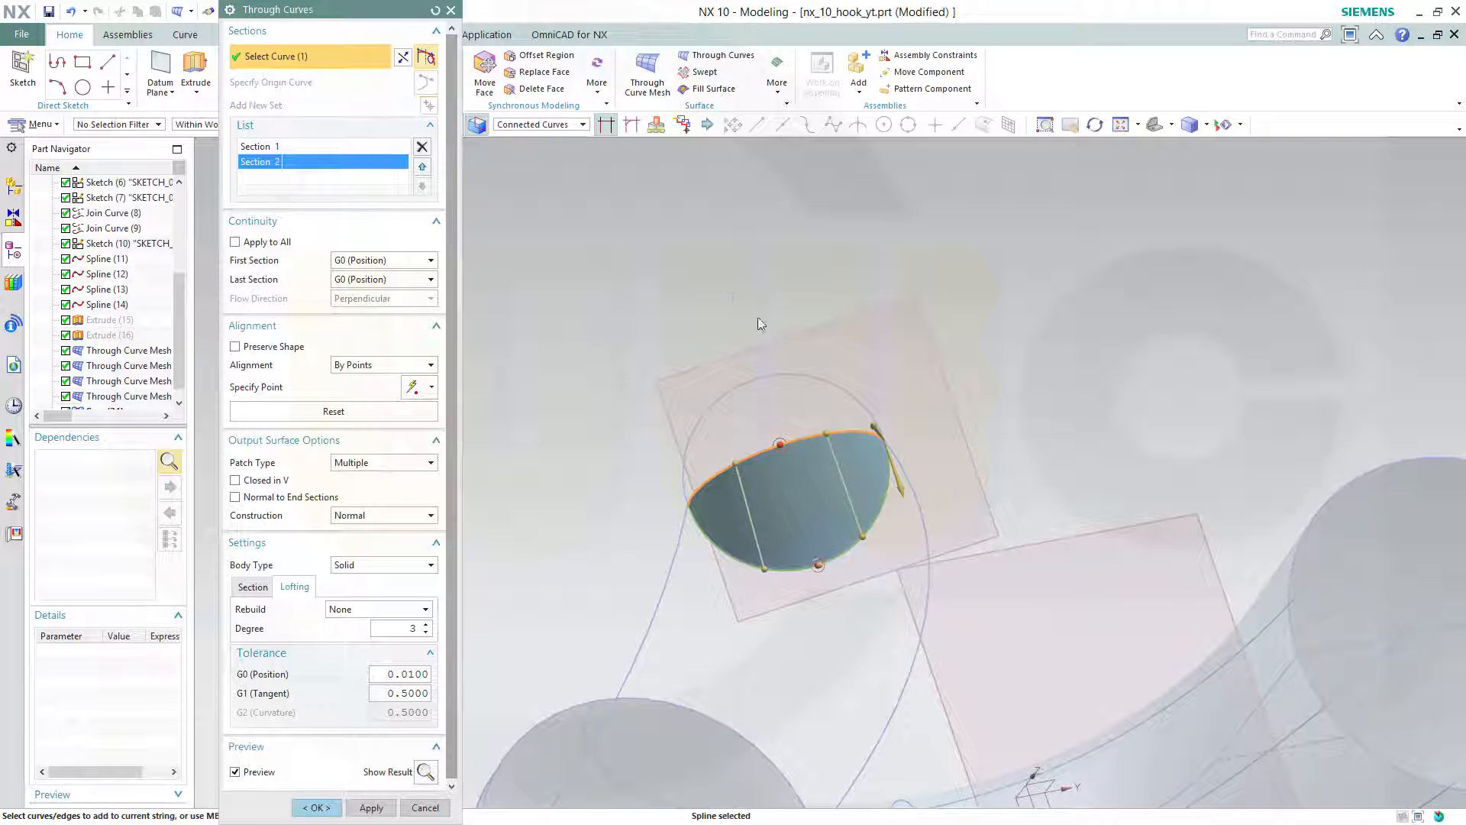
click(795, 371)
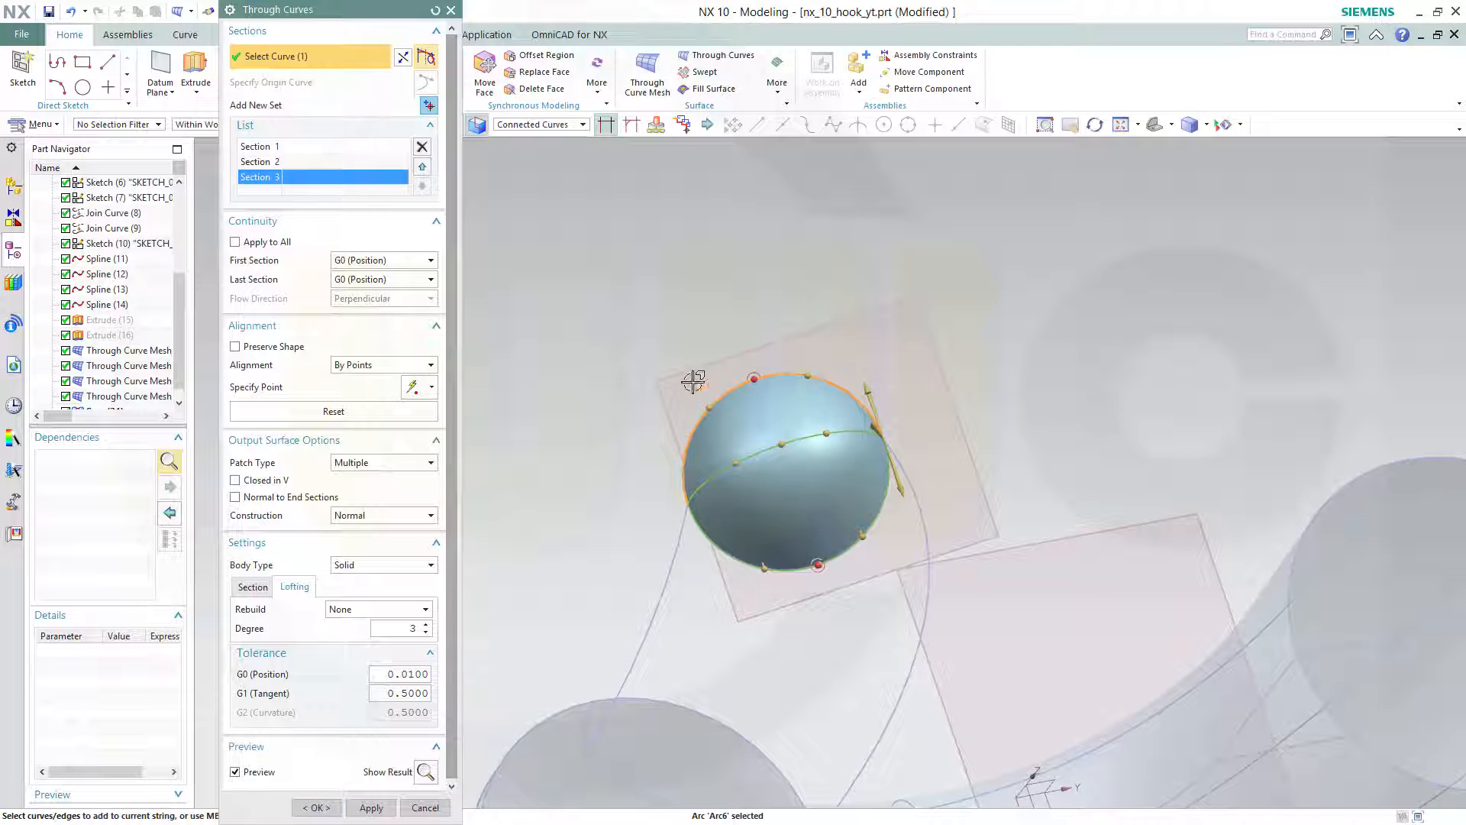
click(321, 809)
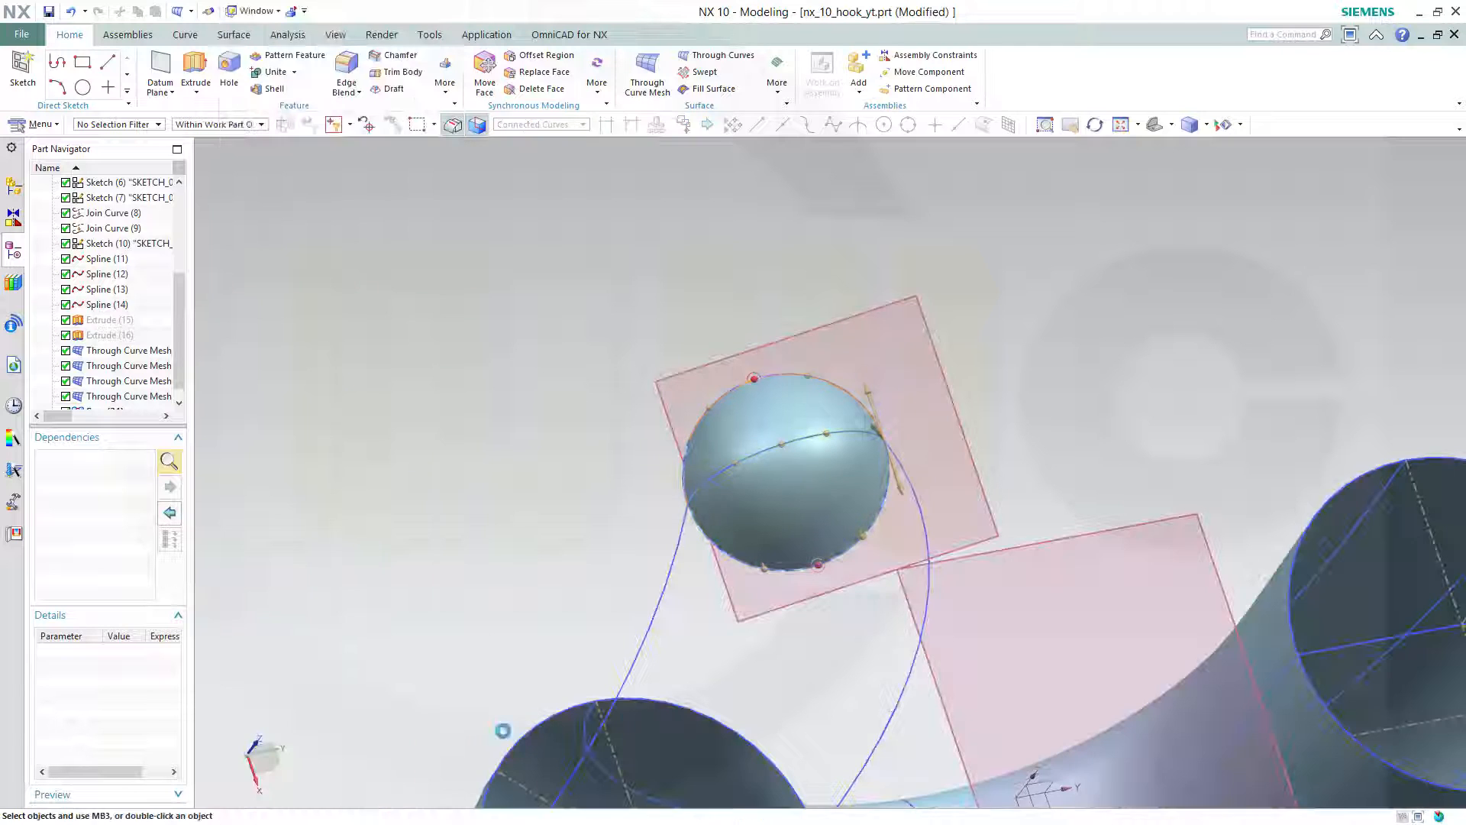
Start a Through Curve Mesh with two primary curves: the arc at the domed cap's edge and the matching arc at the bend's open end.
middle_drag(1146, 605, 752, 695)
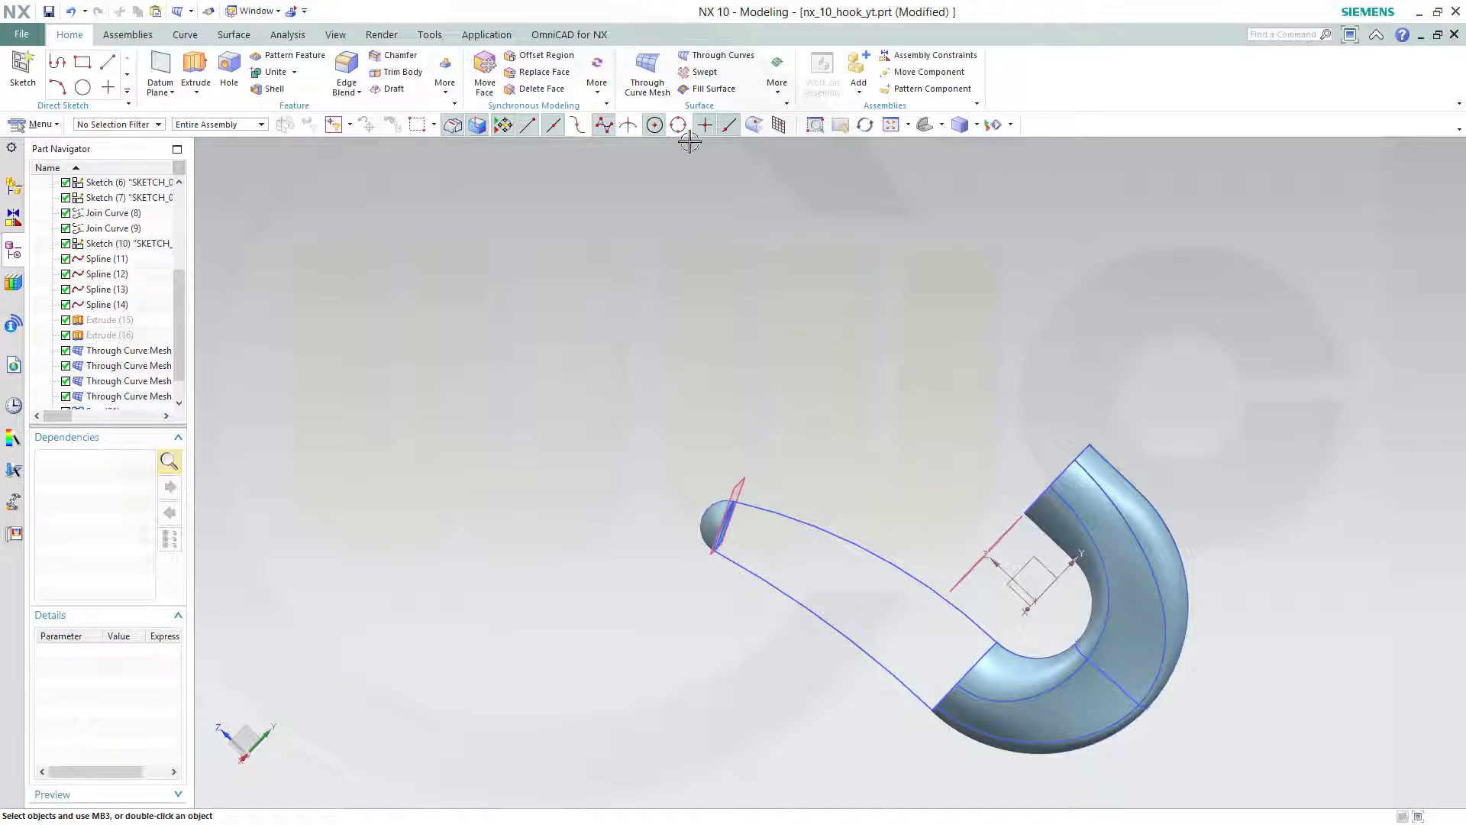
scroll(790, 568, down, 3)
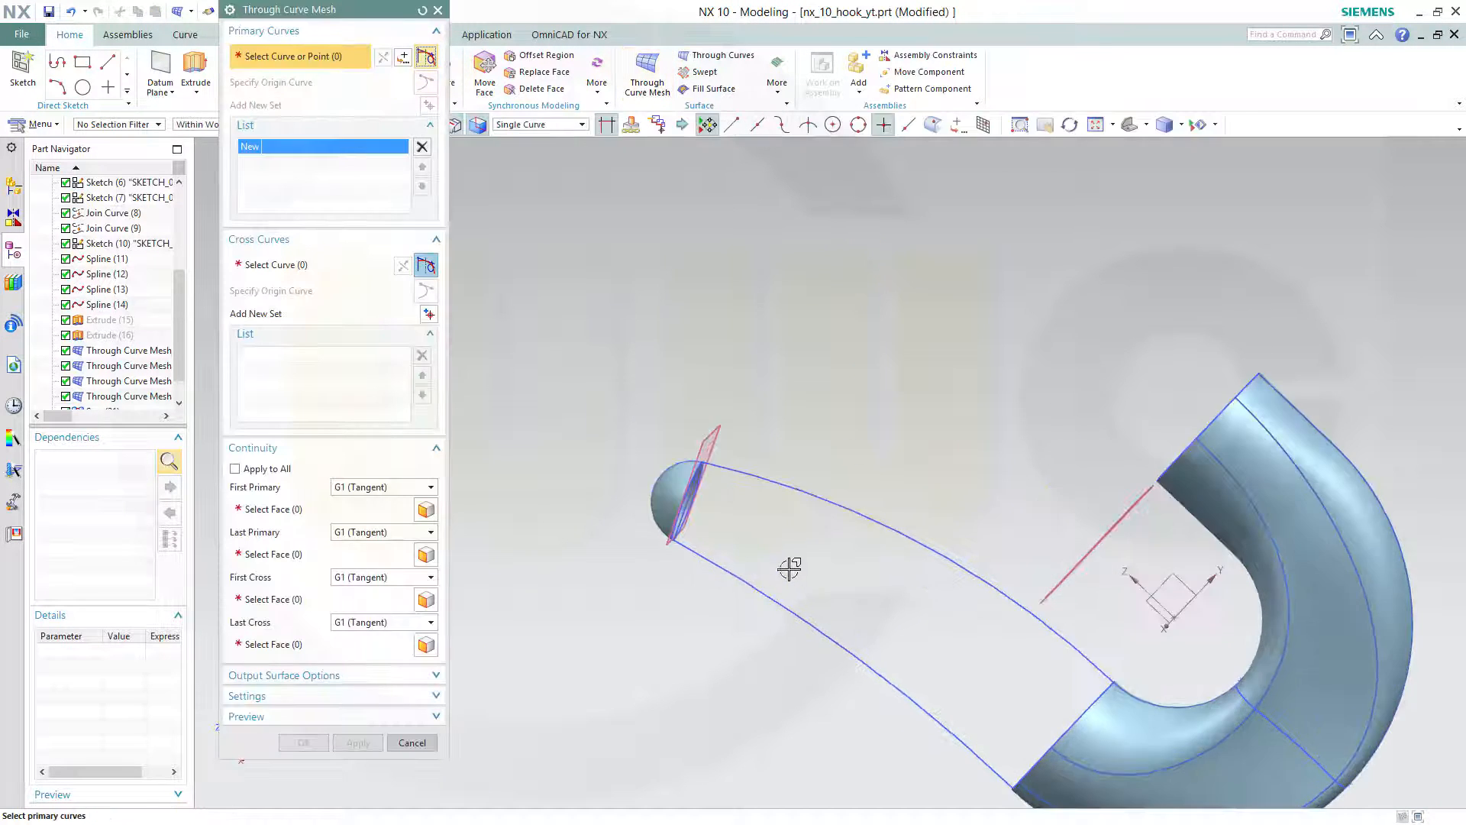
middle_drag(749, 543, 749, 544)
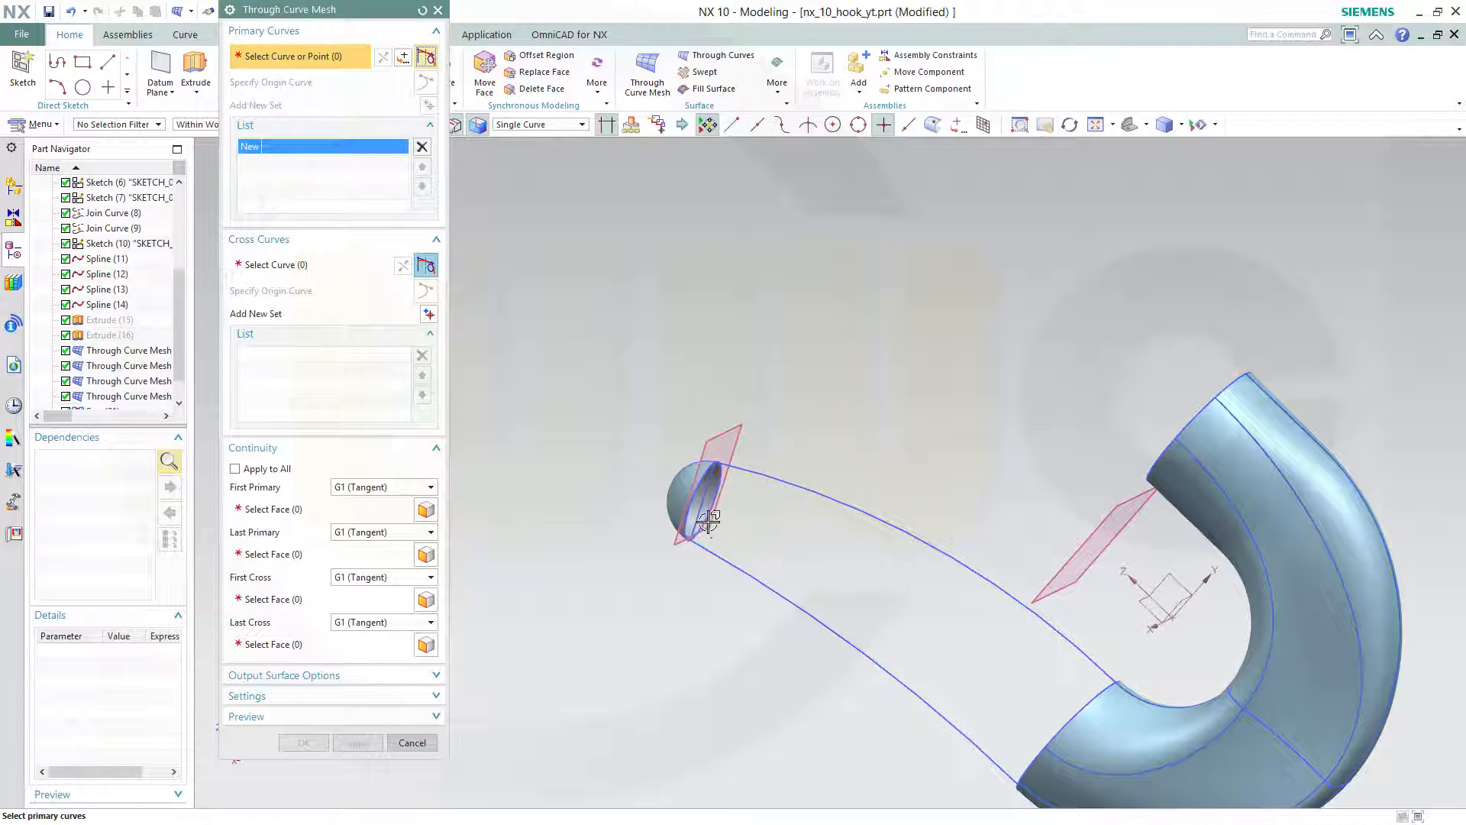
click(701, 481)
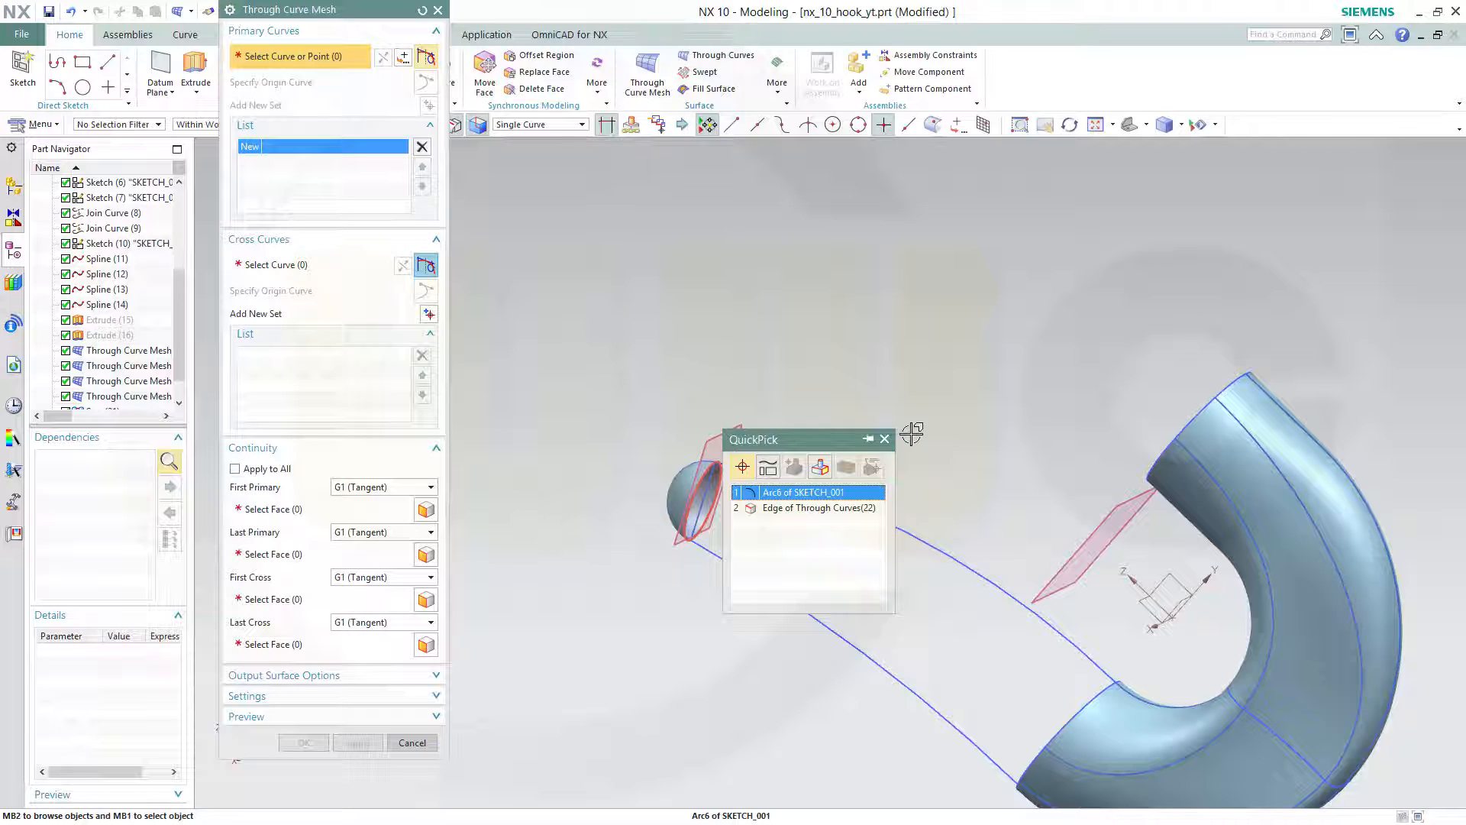
click(885, 439)
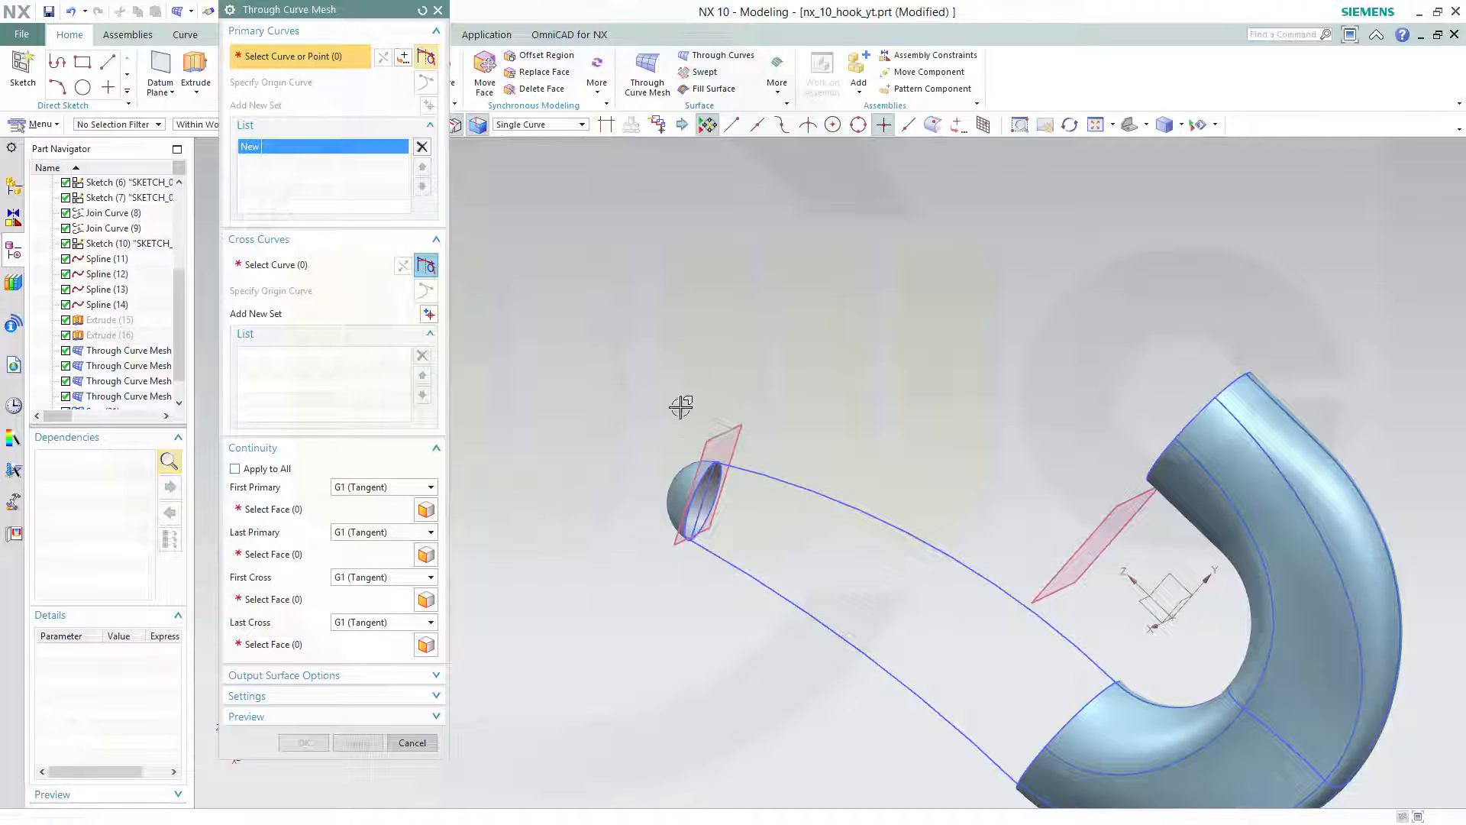
click(699, 507)
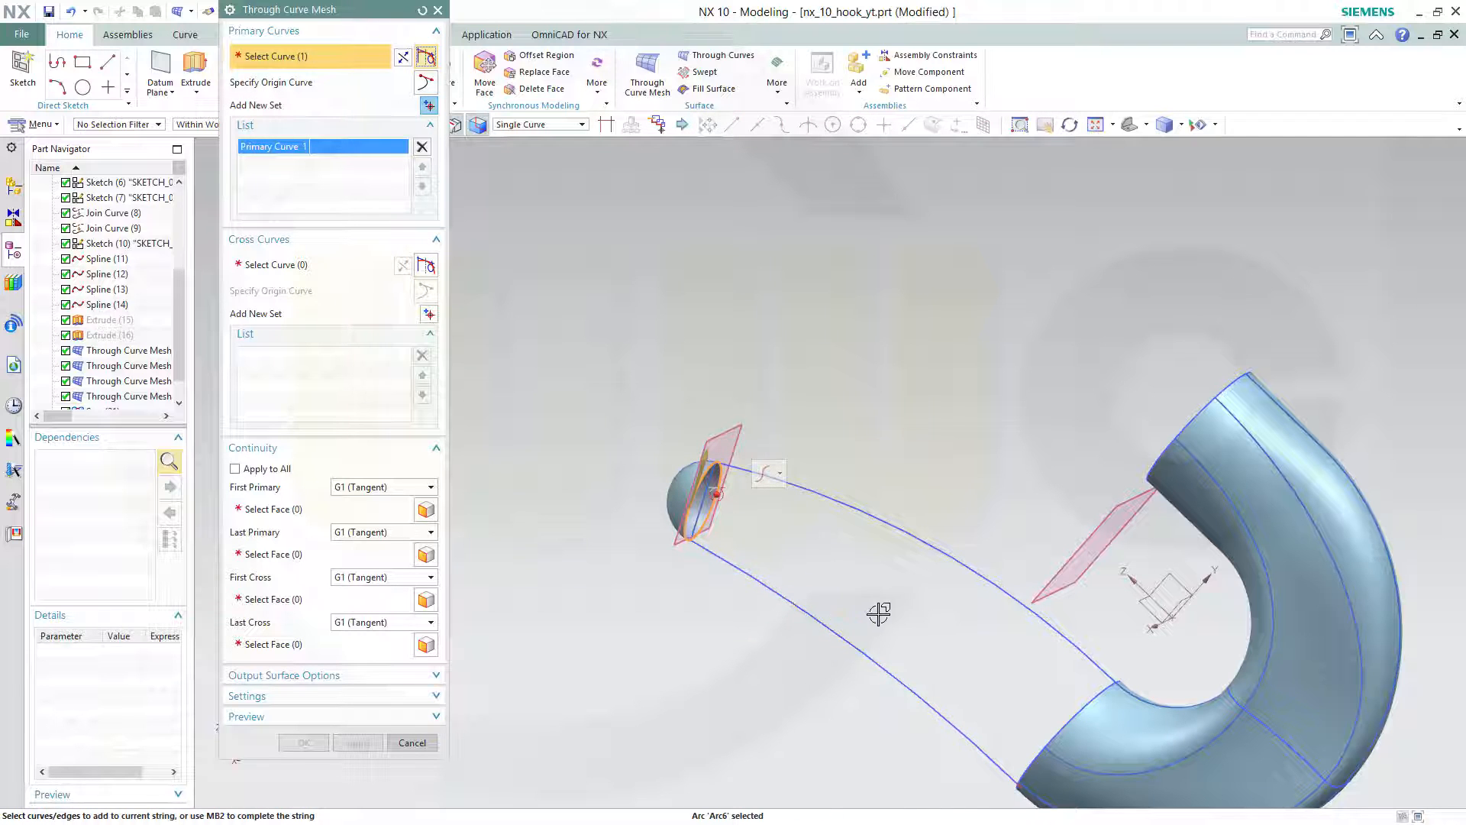
middle_drag(878, 612, 936, 599)
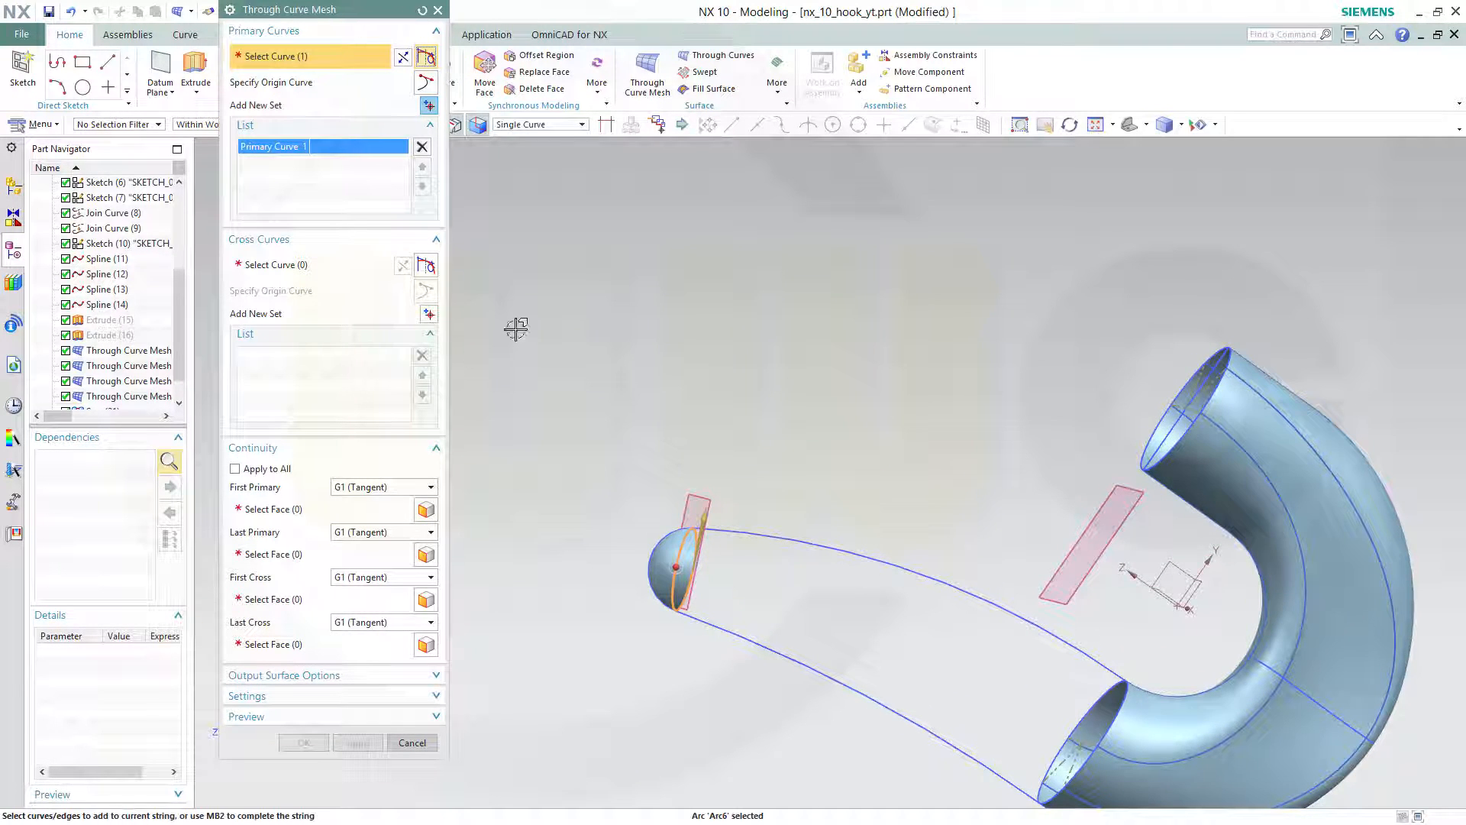
click(430, 107)
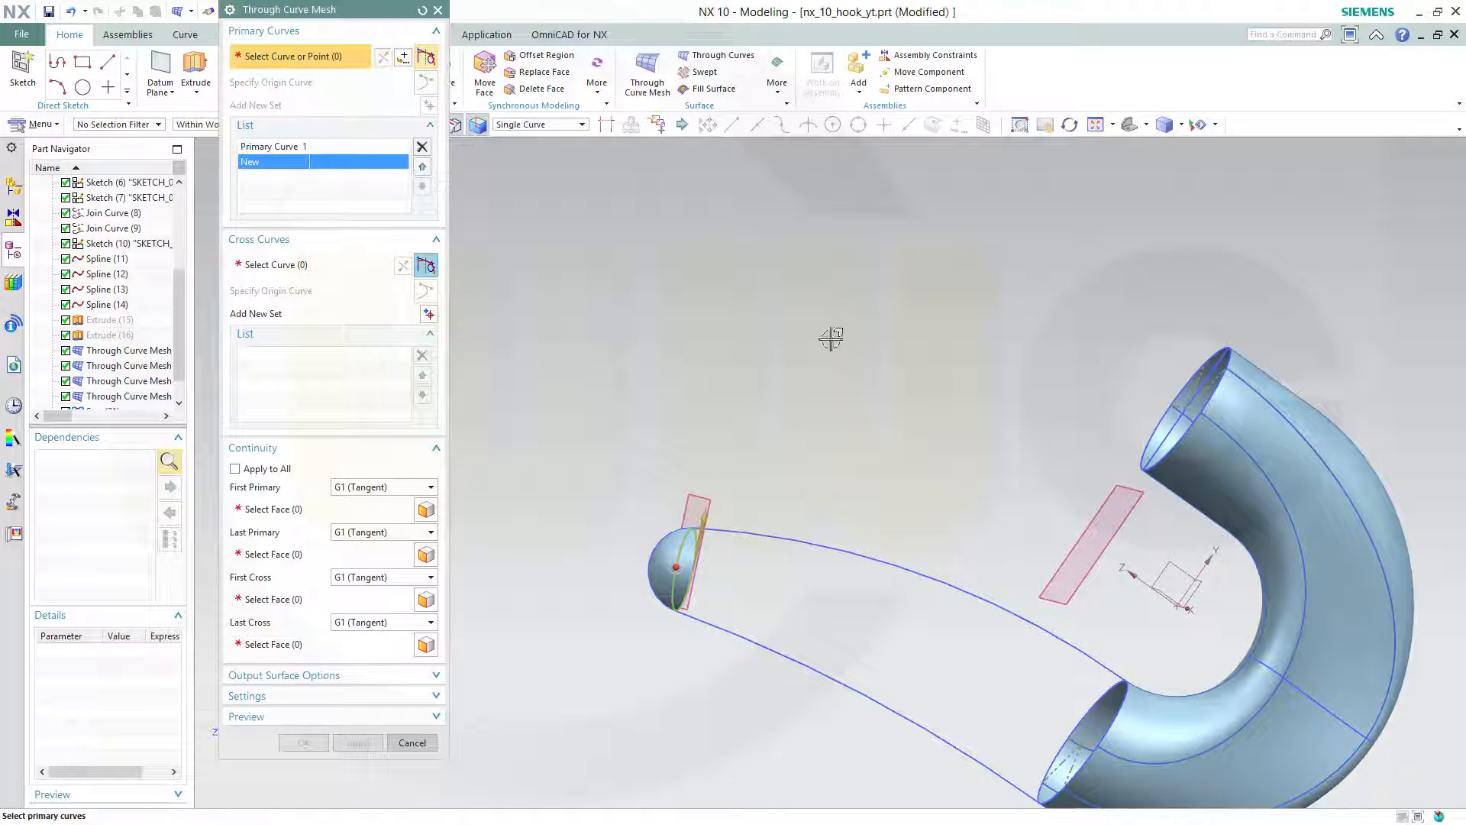
click(1100, 734)
click(1182, 705)
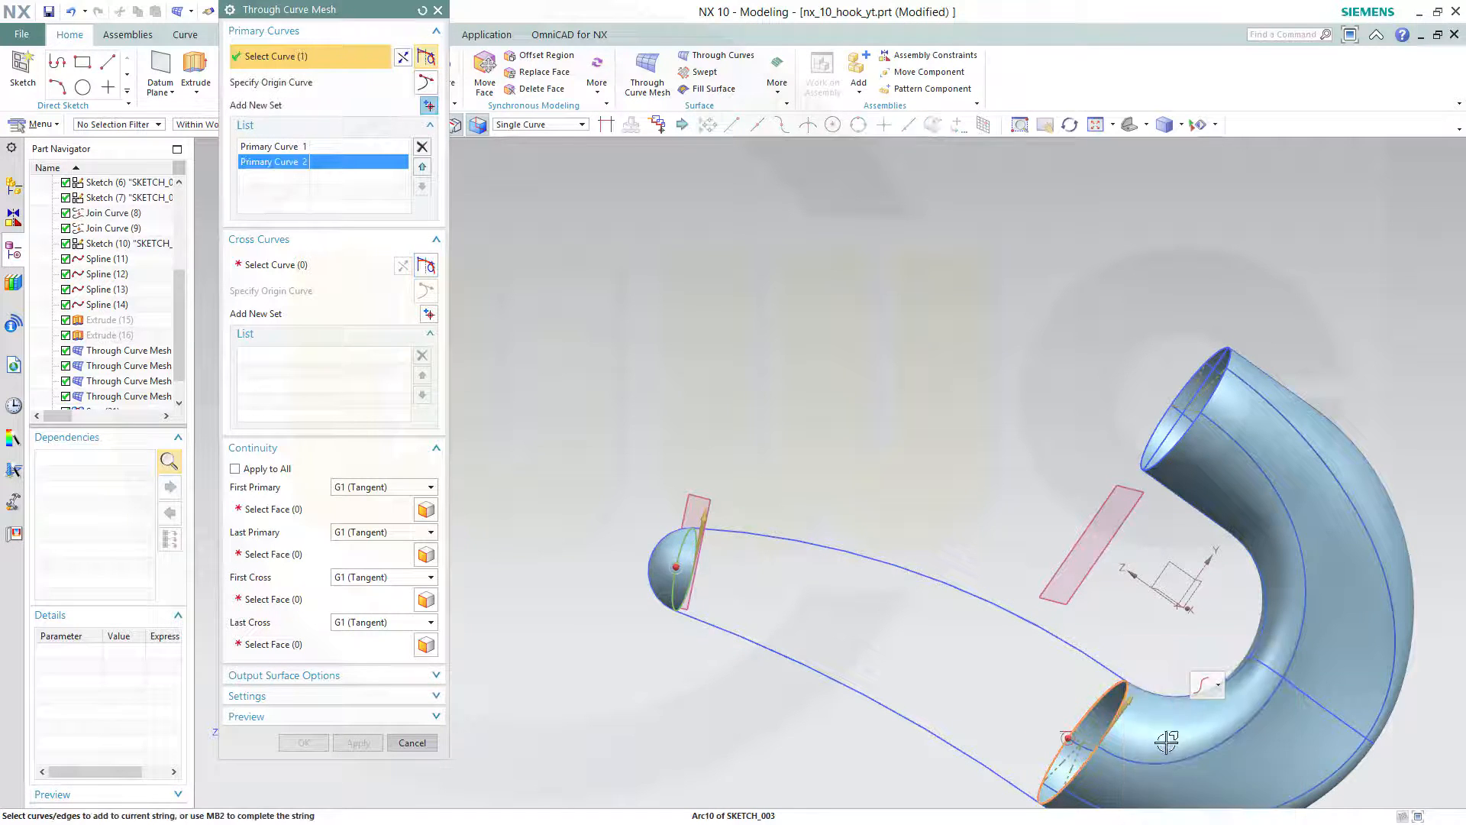
mouse_move(922, 655)
middle_down()
mouse_move(907, 654)
mouse_move(923, 661)
middle_up()
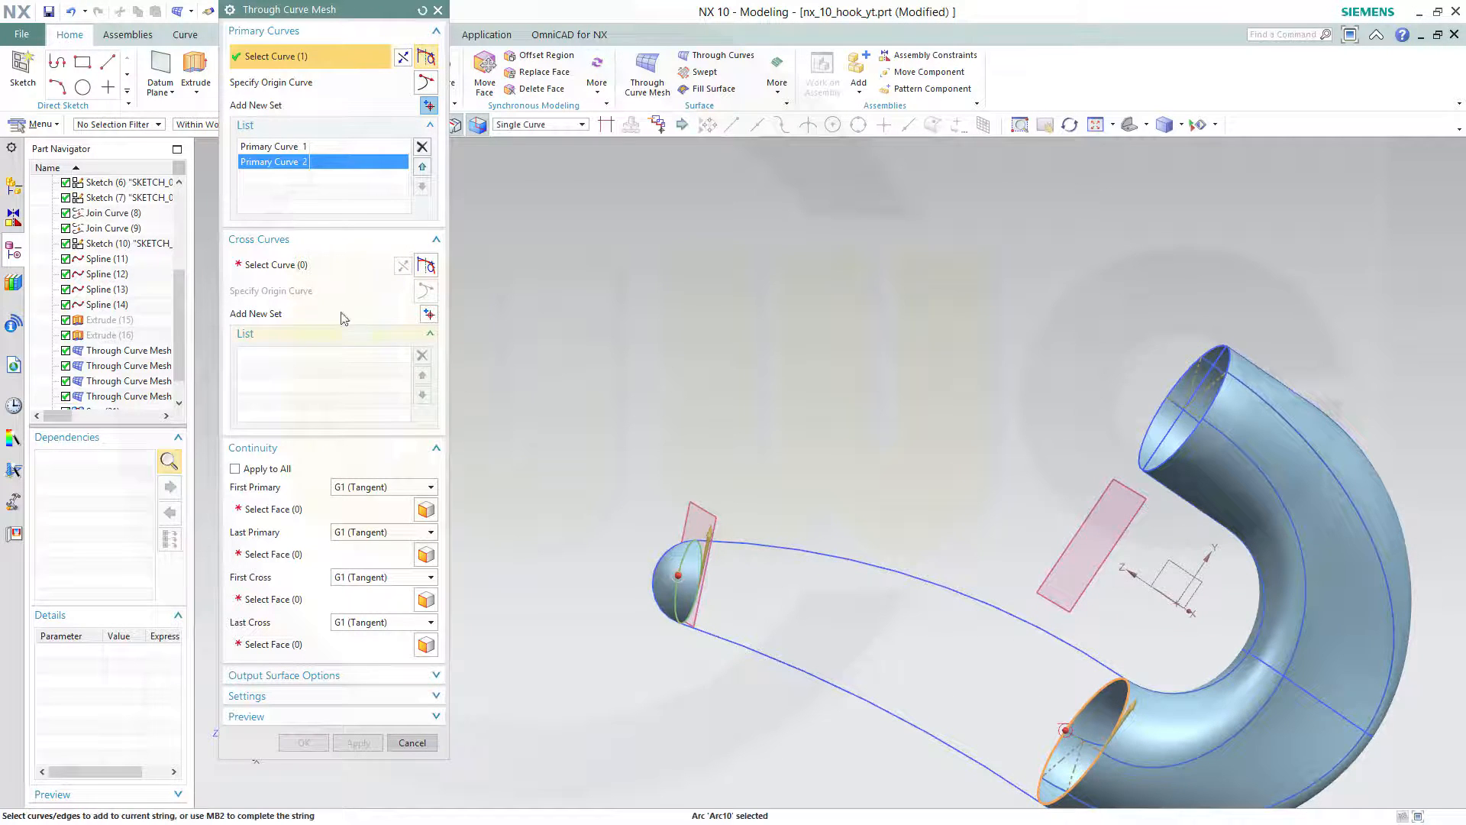
Add the shank's two long guide arcs from SKETCH_000 as separate cross curves of the mesh.
click(295, 265)
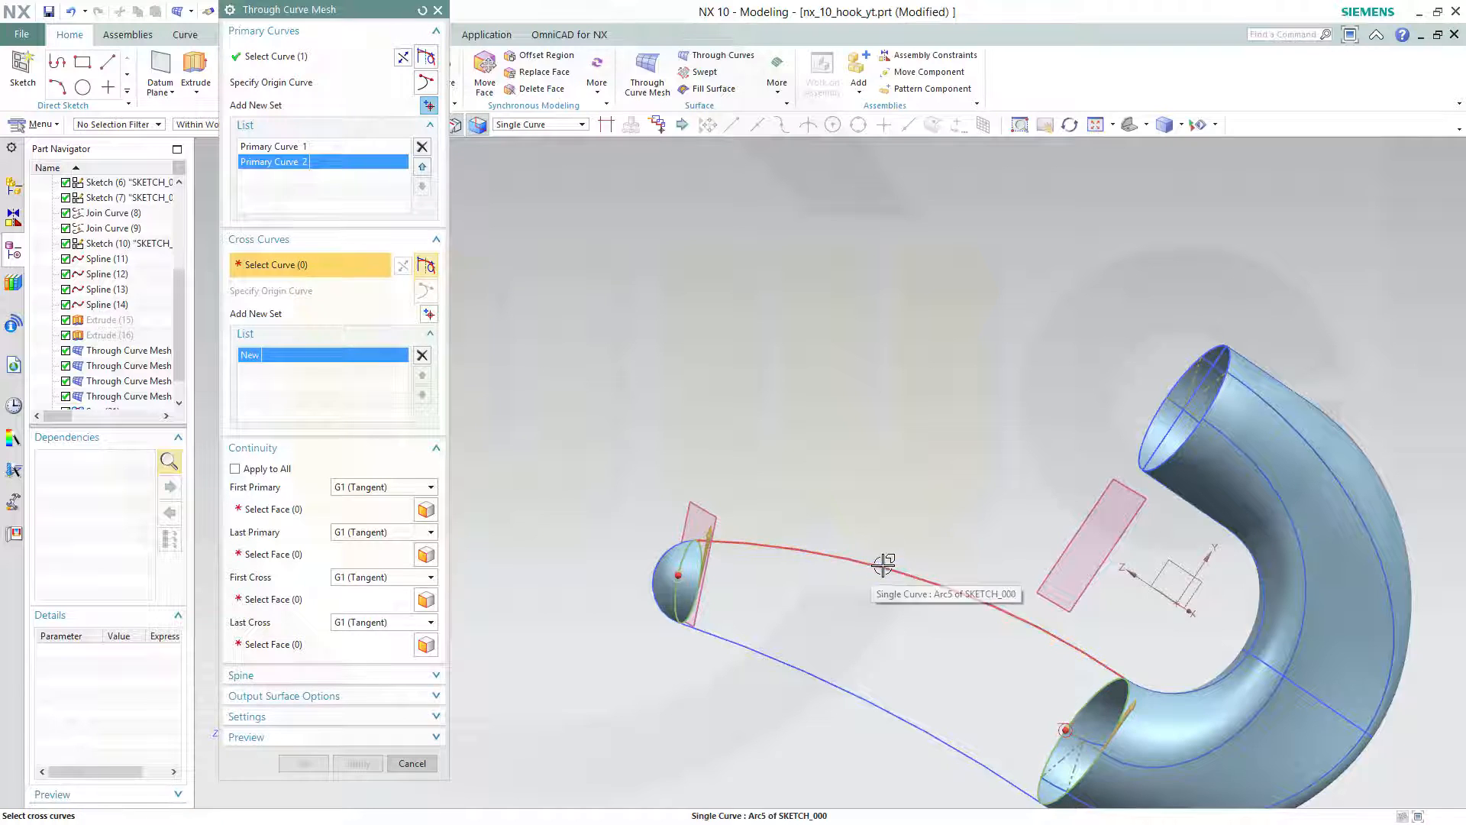
click(922, 578)
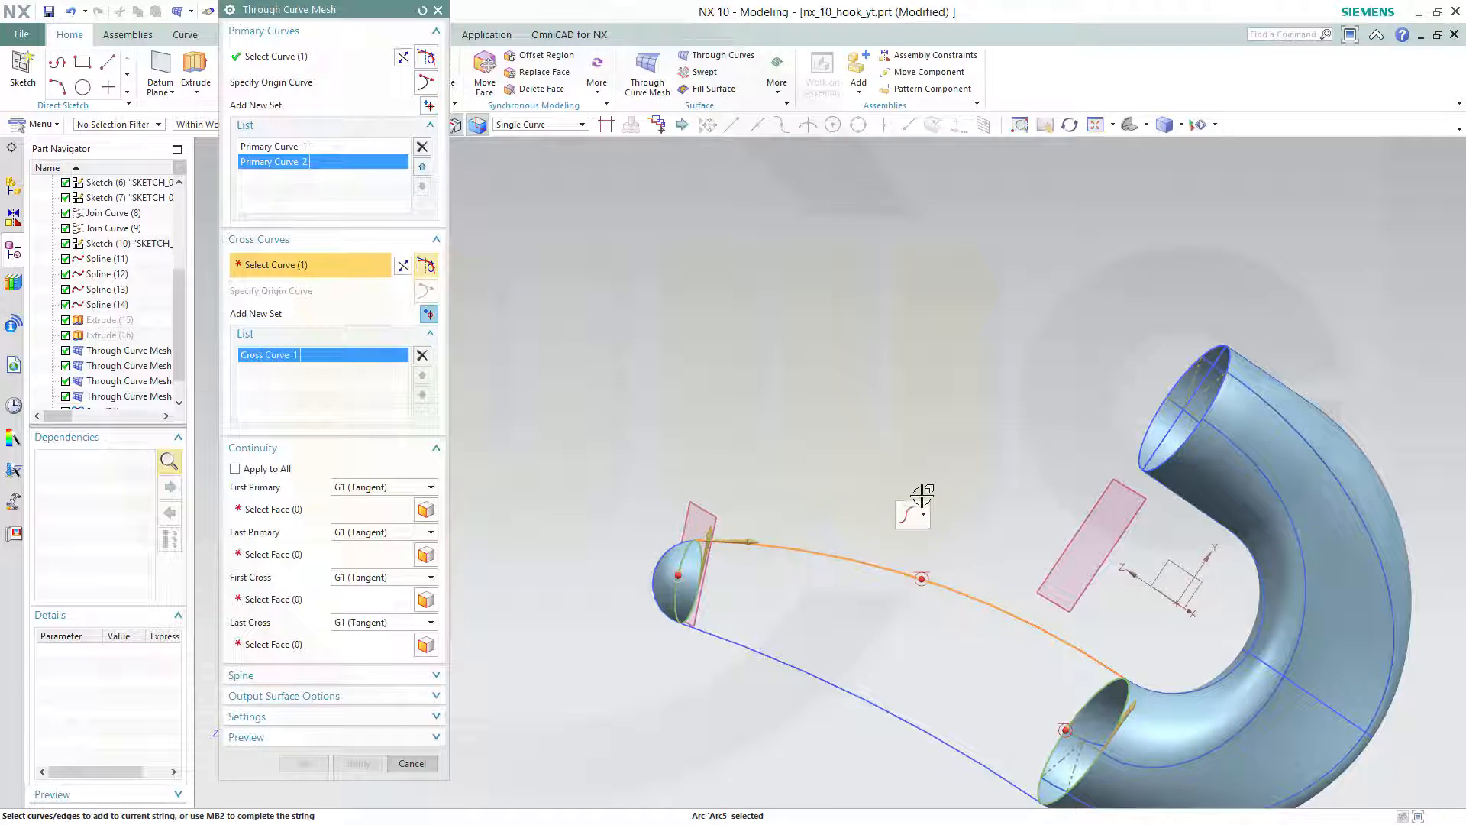
click(431, 314)
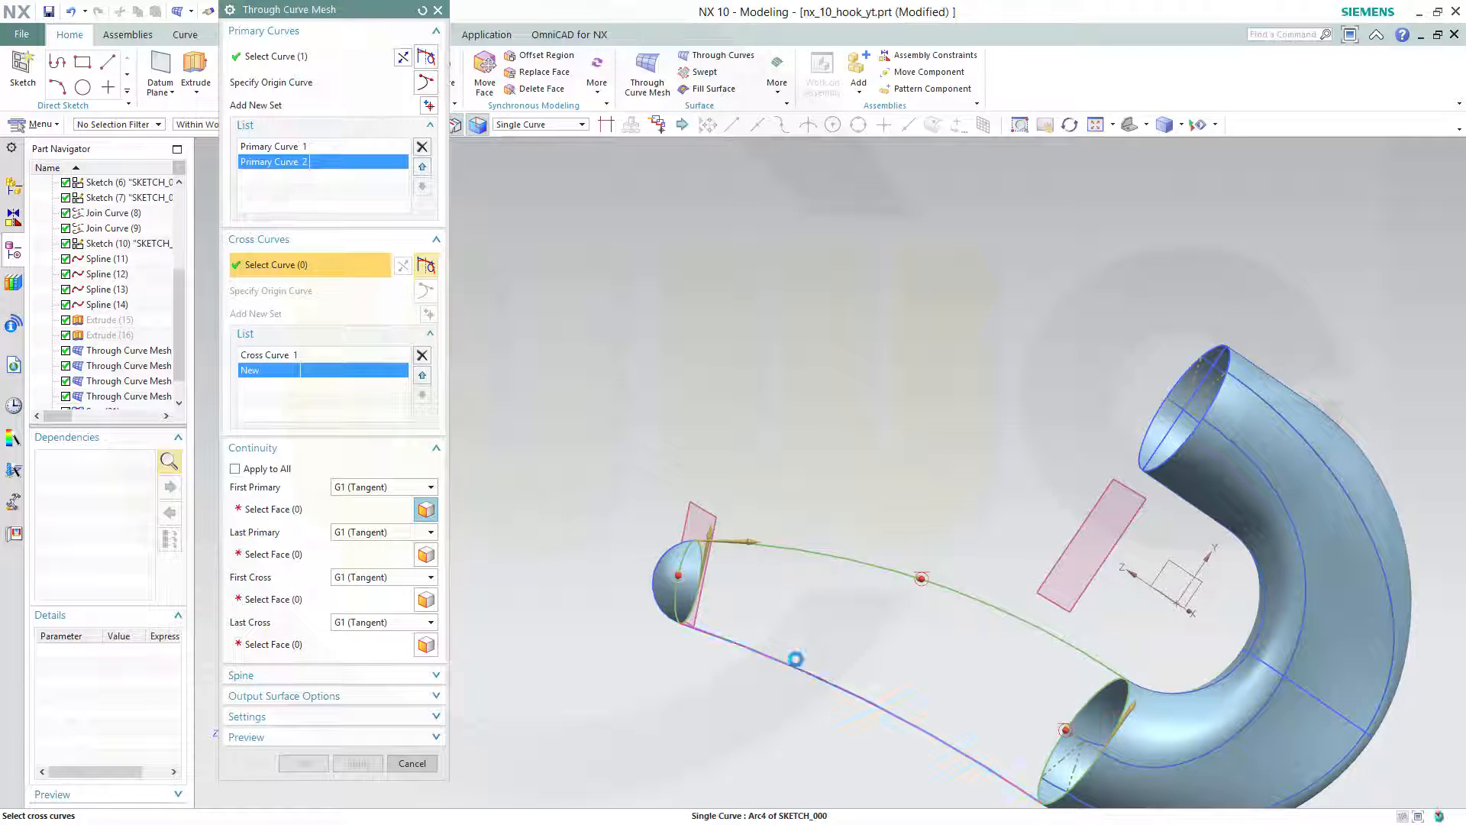
click(792, 664)
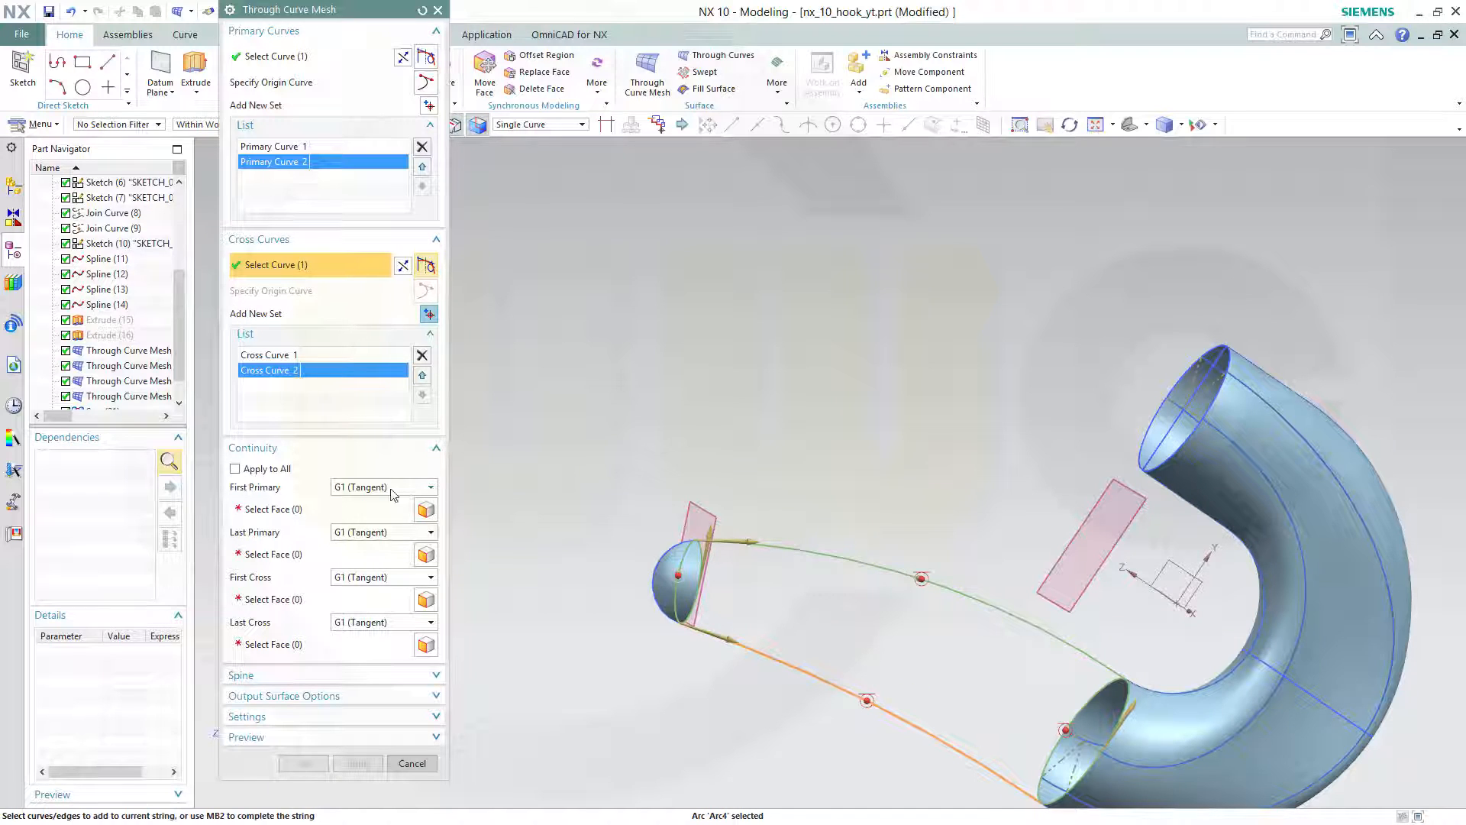
Constrain the mesh G1 (Tangent) to the domed cap's face at the first primary and to the Sew (21) faces at the last primary.
click(348, 511)
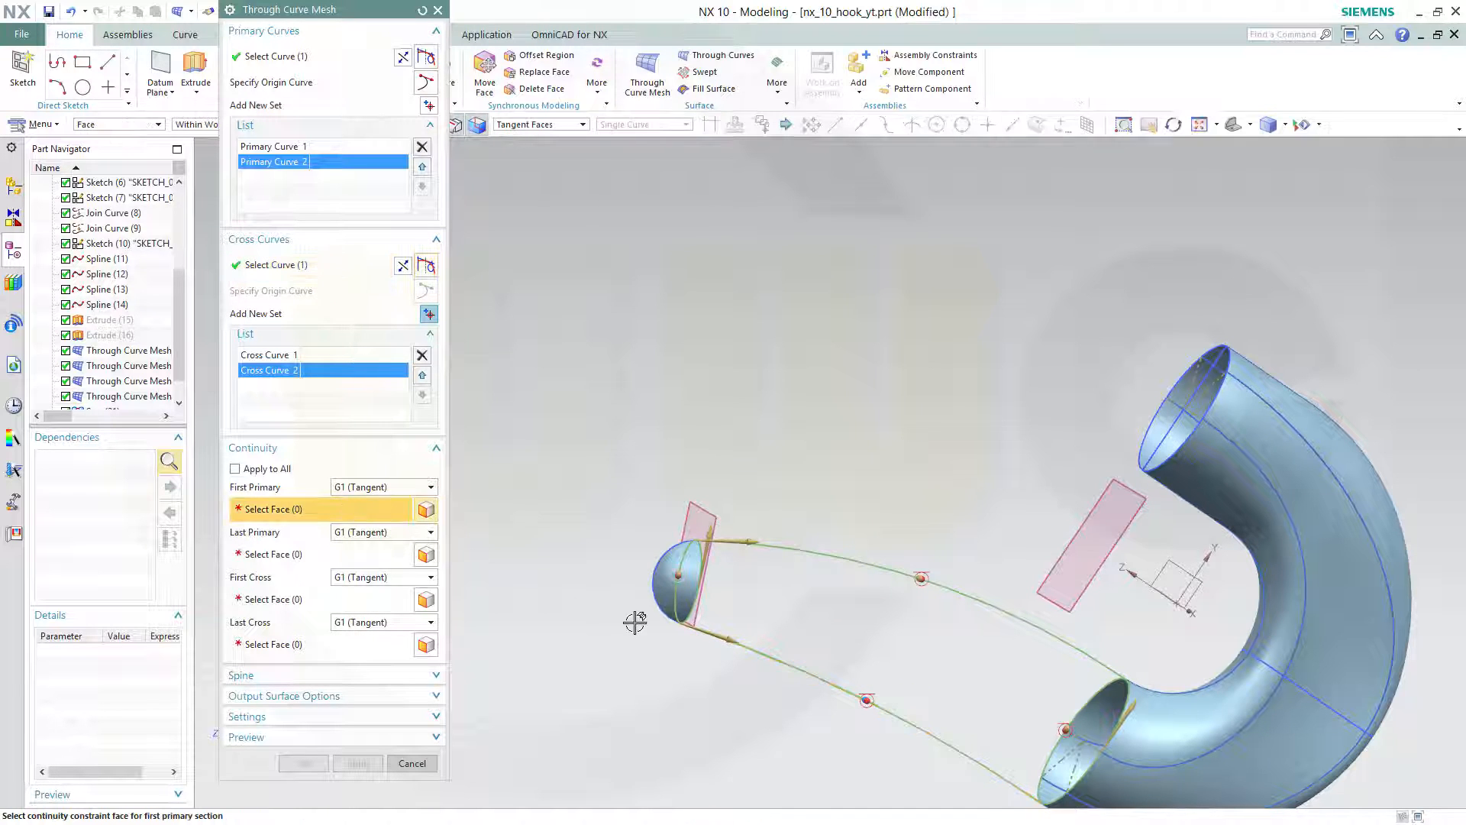
click(660, 589)
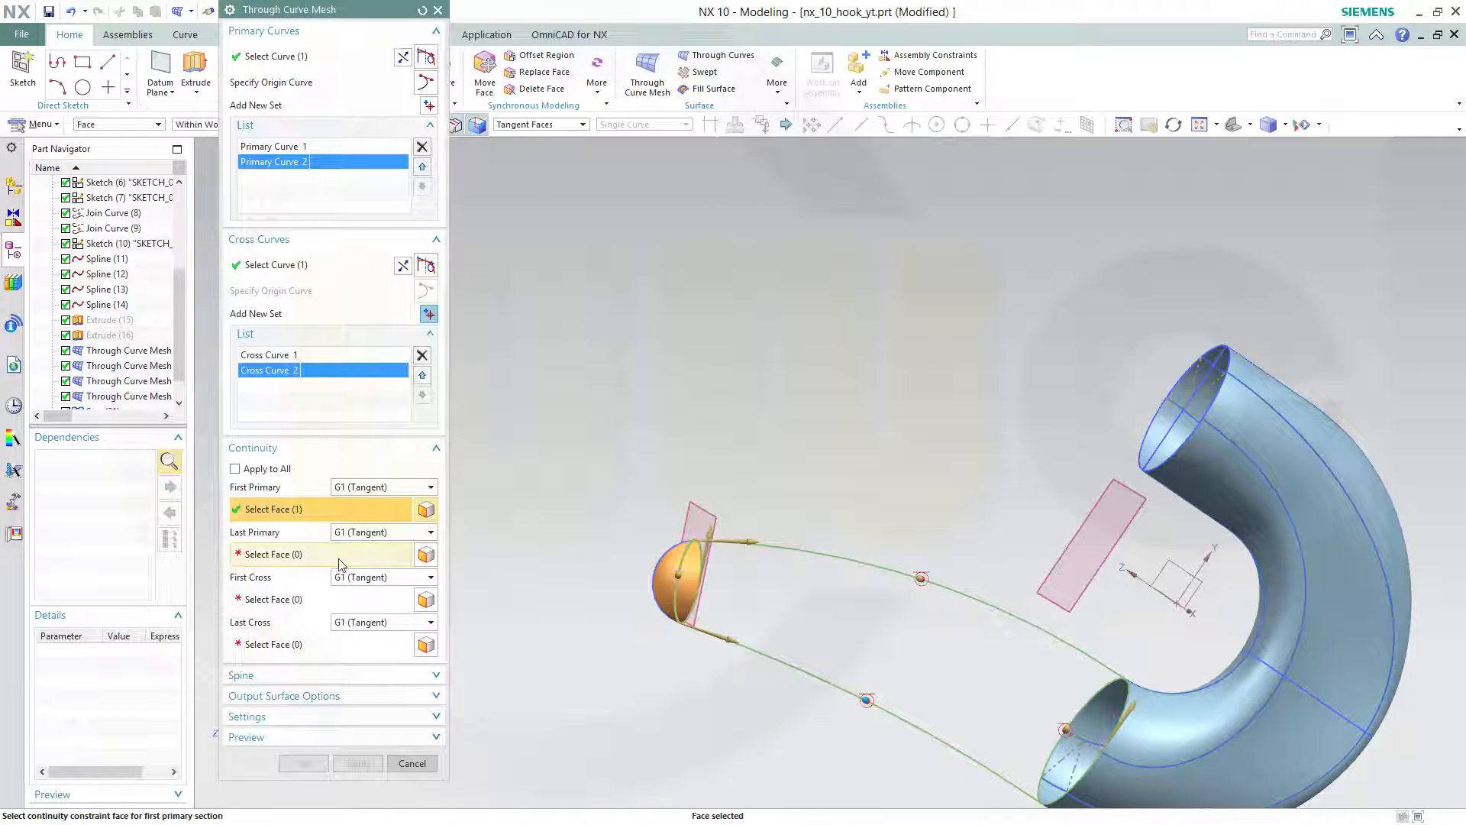
click(298, 555)
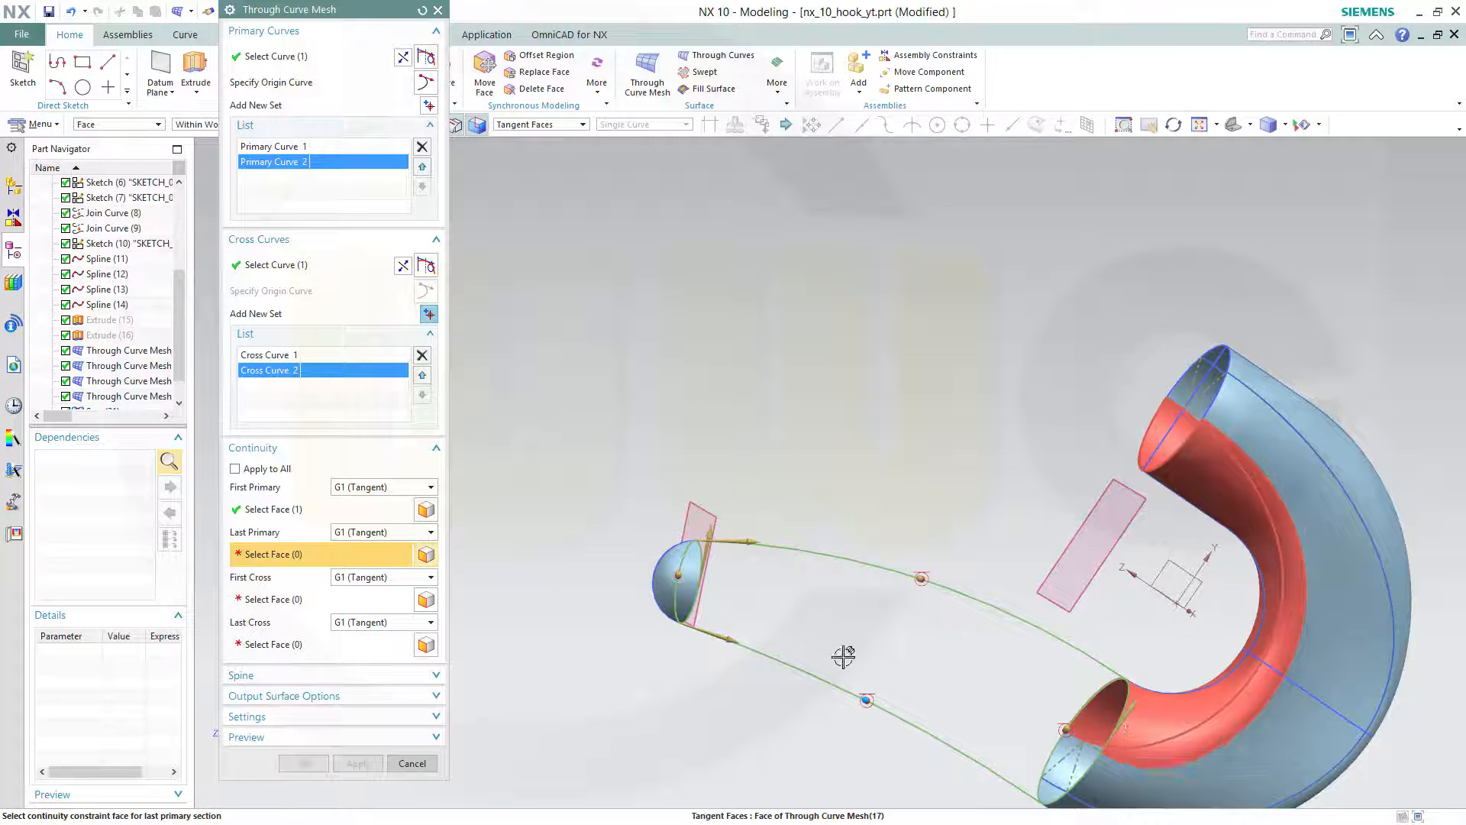
scroll(183, 359, down, 1)
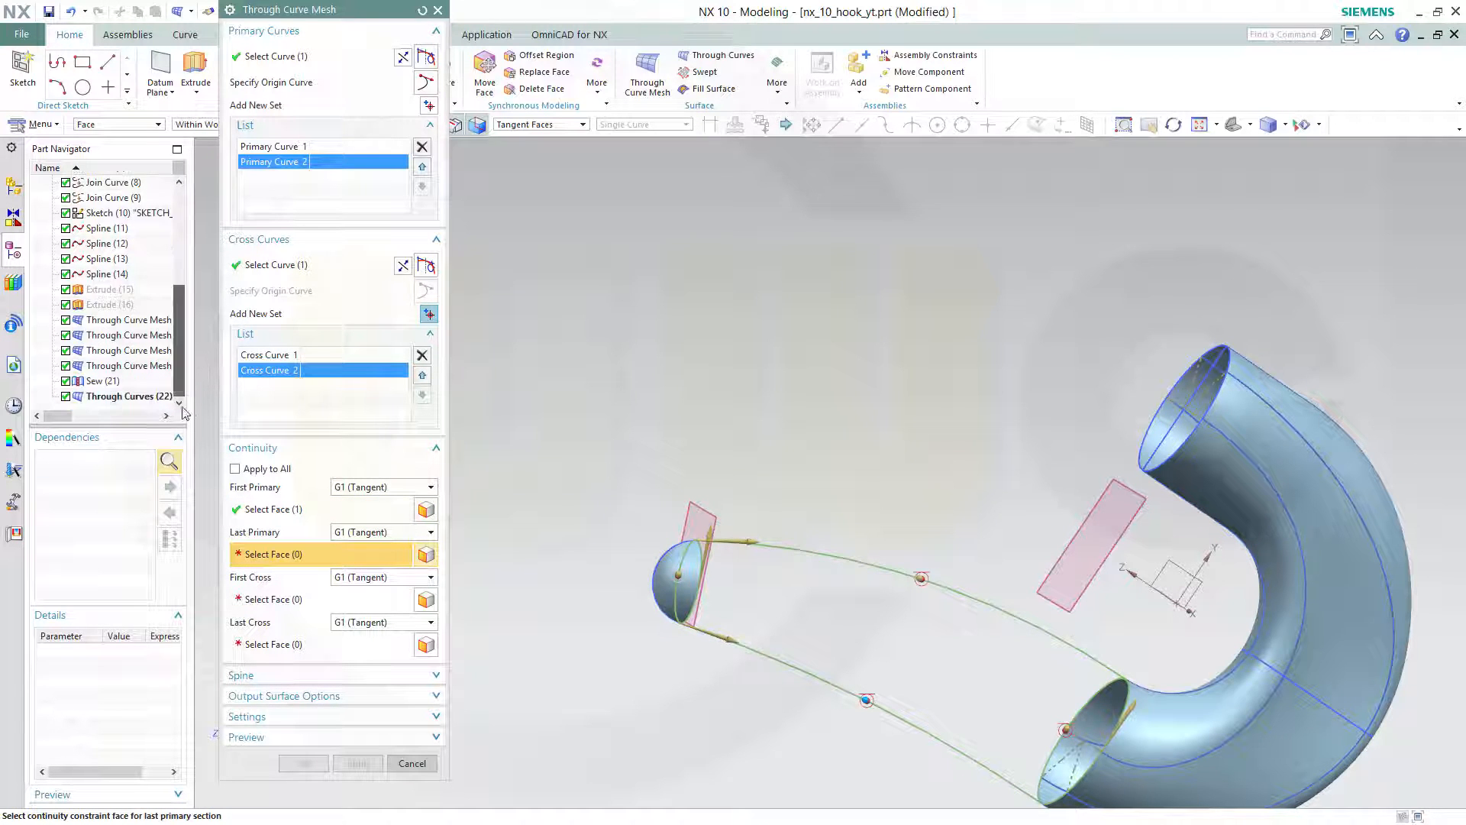
click(99, 382)
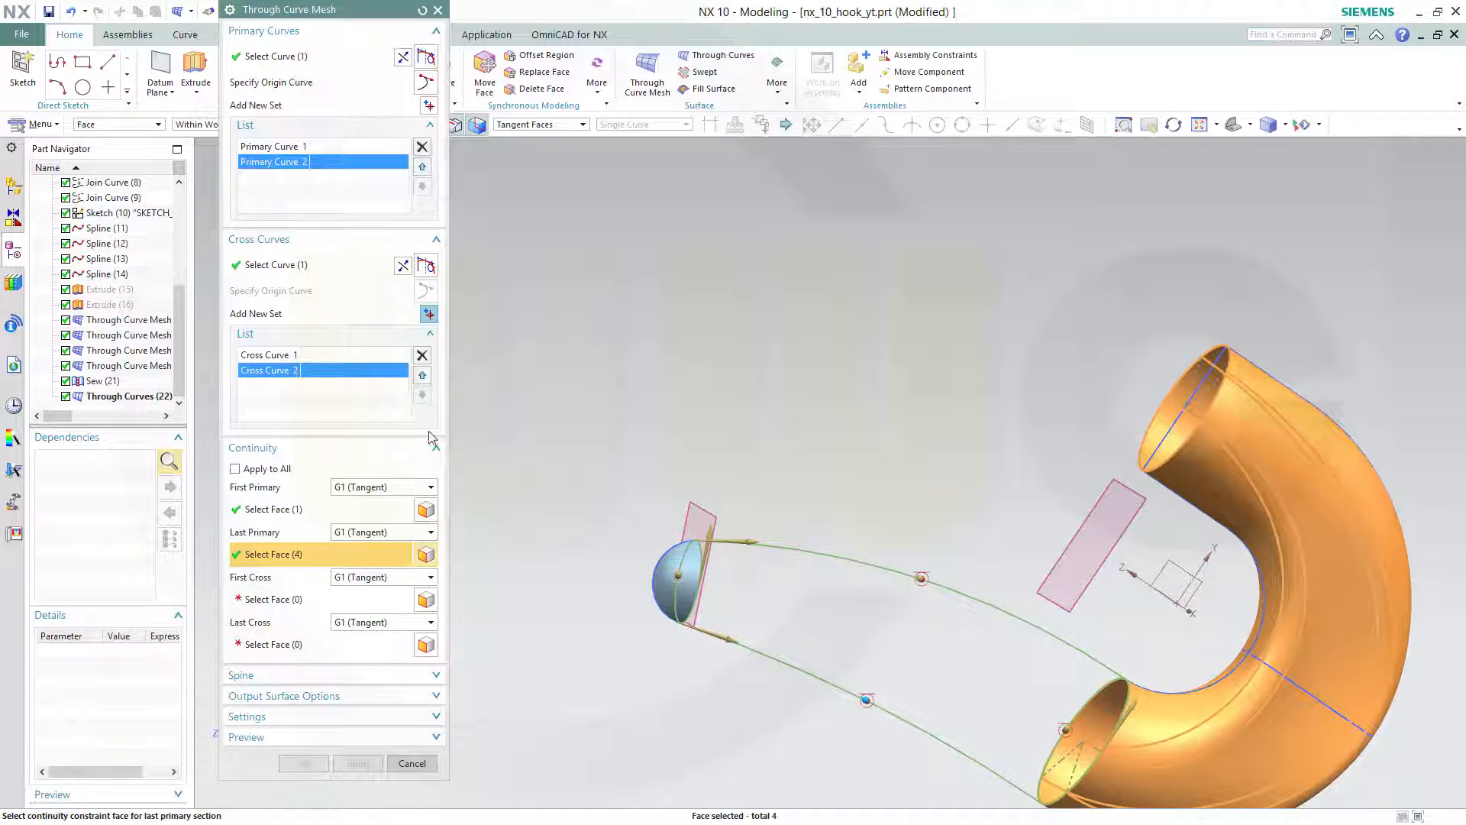
Set the first and last cross continuity to G0 (Position) and create the half-shank mesh surface.
click(427, 601)
click(430, 578)
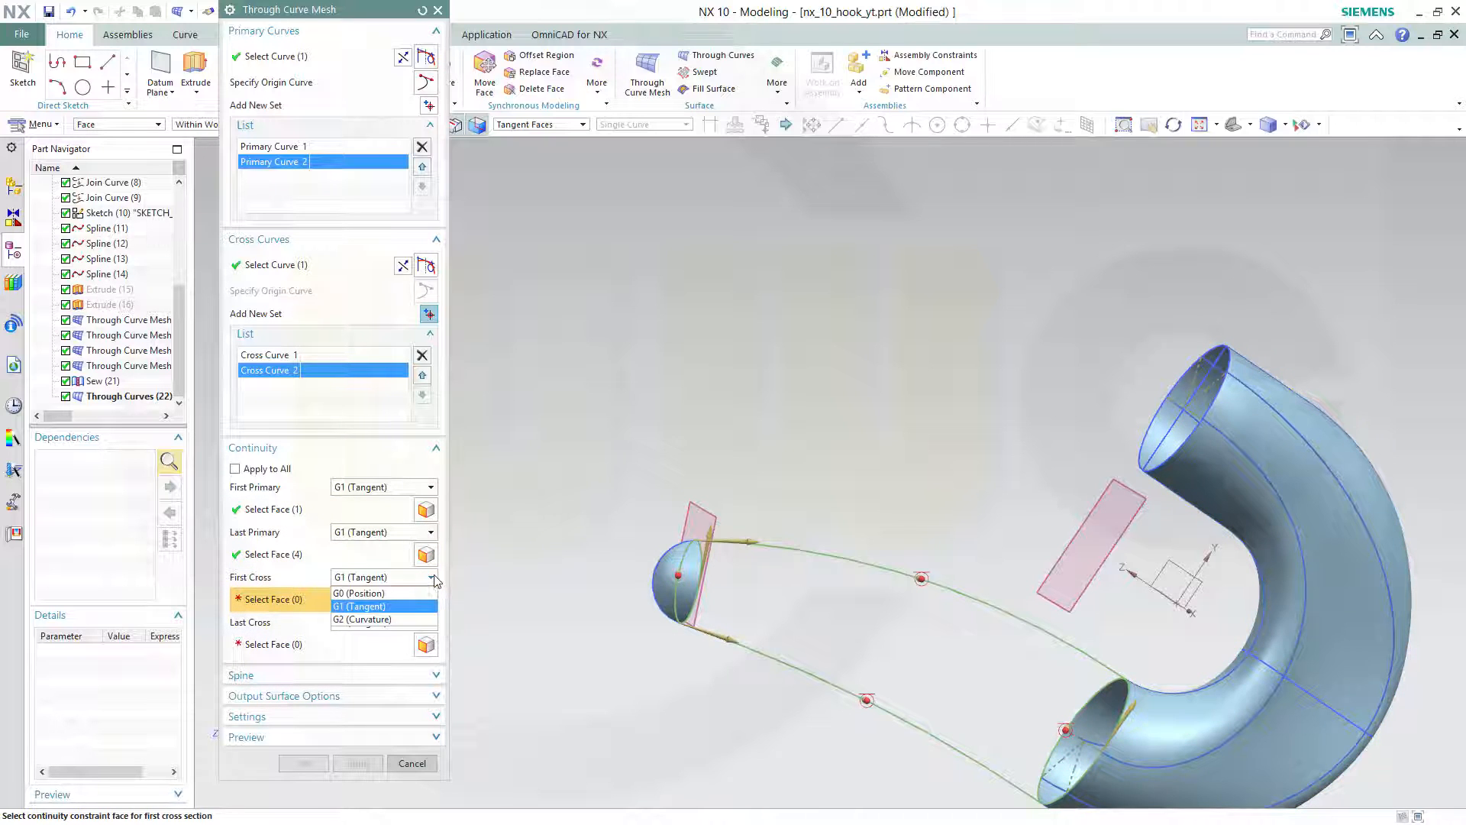
click(375, 591)
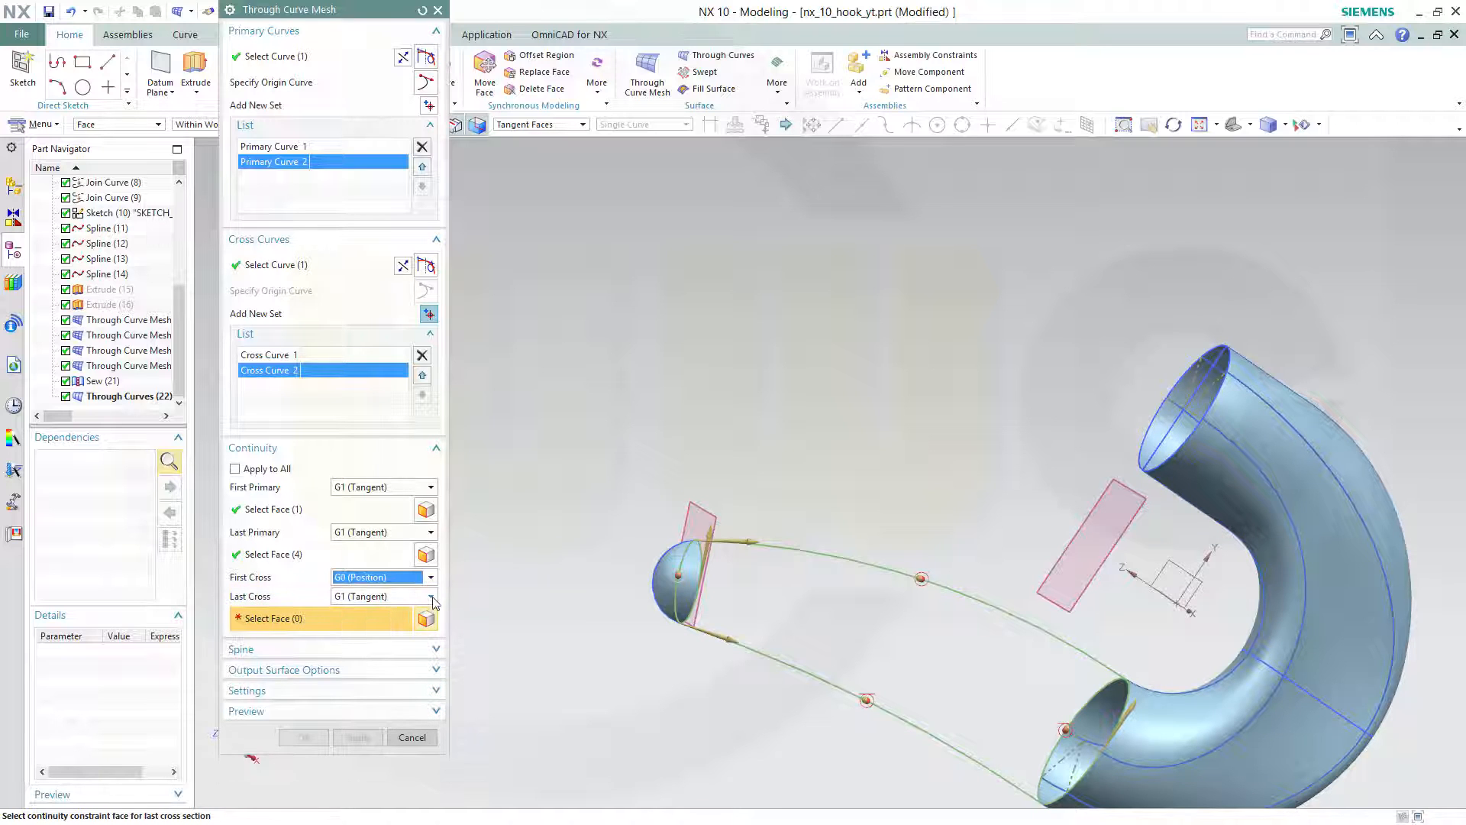
click(432, 597)
click(403, 611)
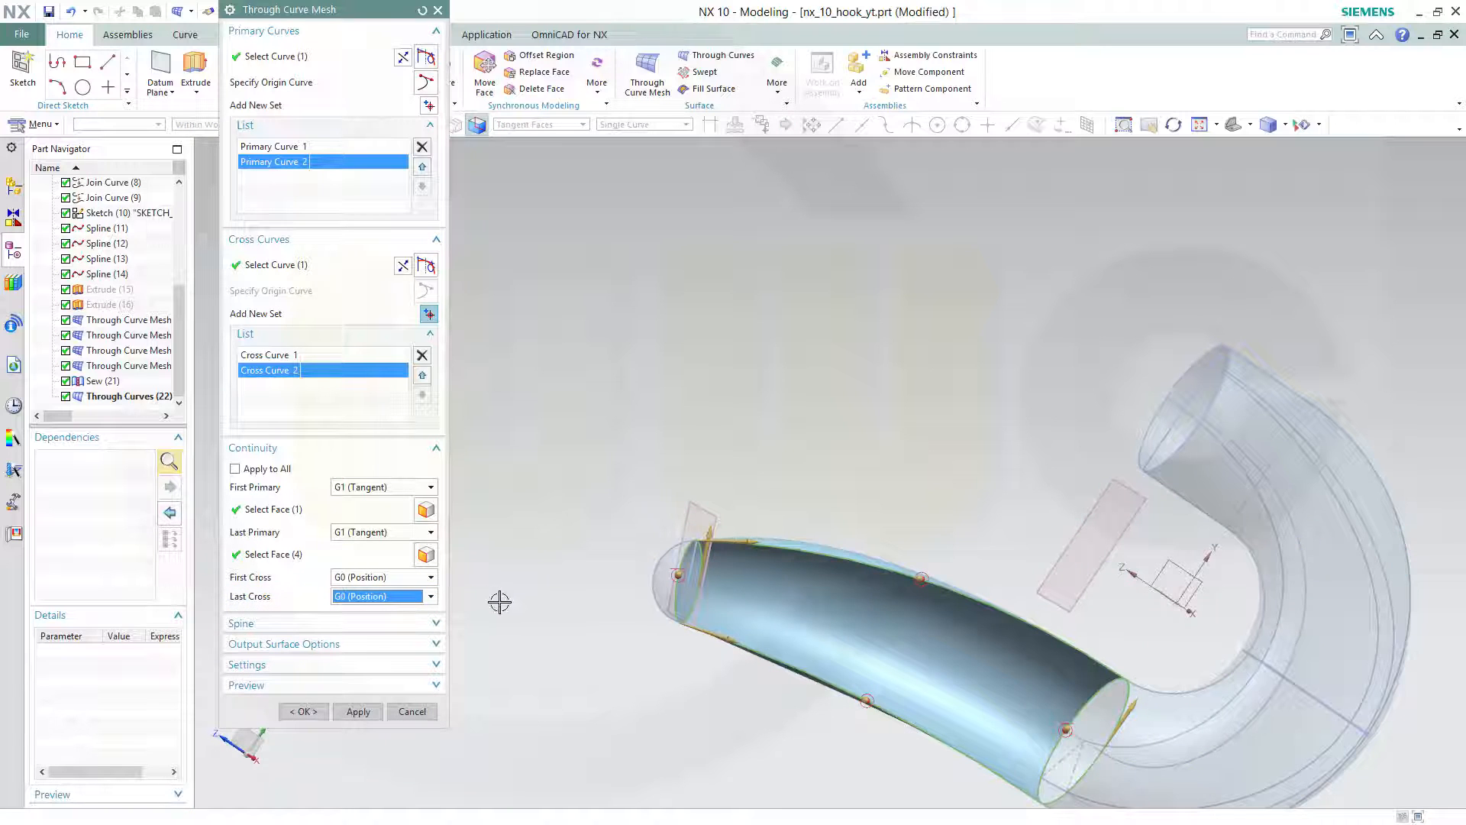
middle_drag(544, 584, 608, 565)
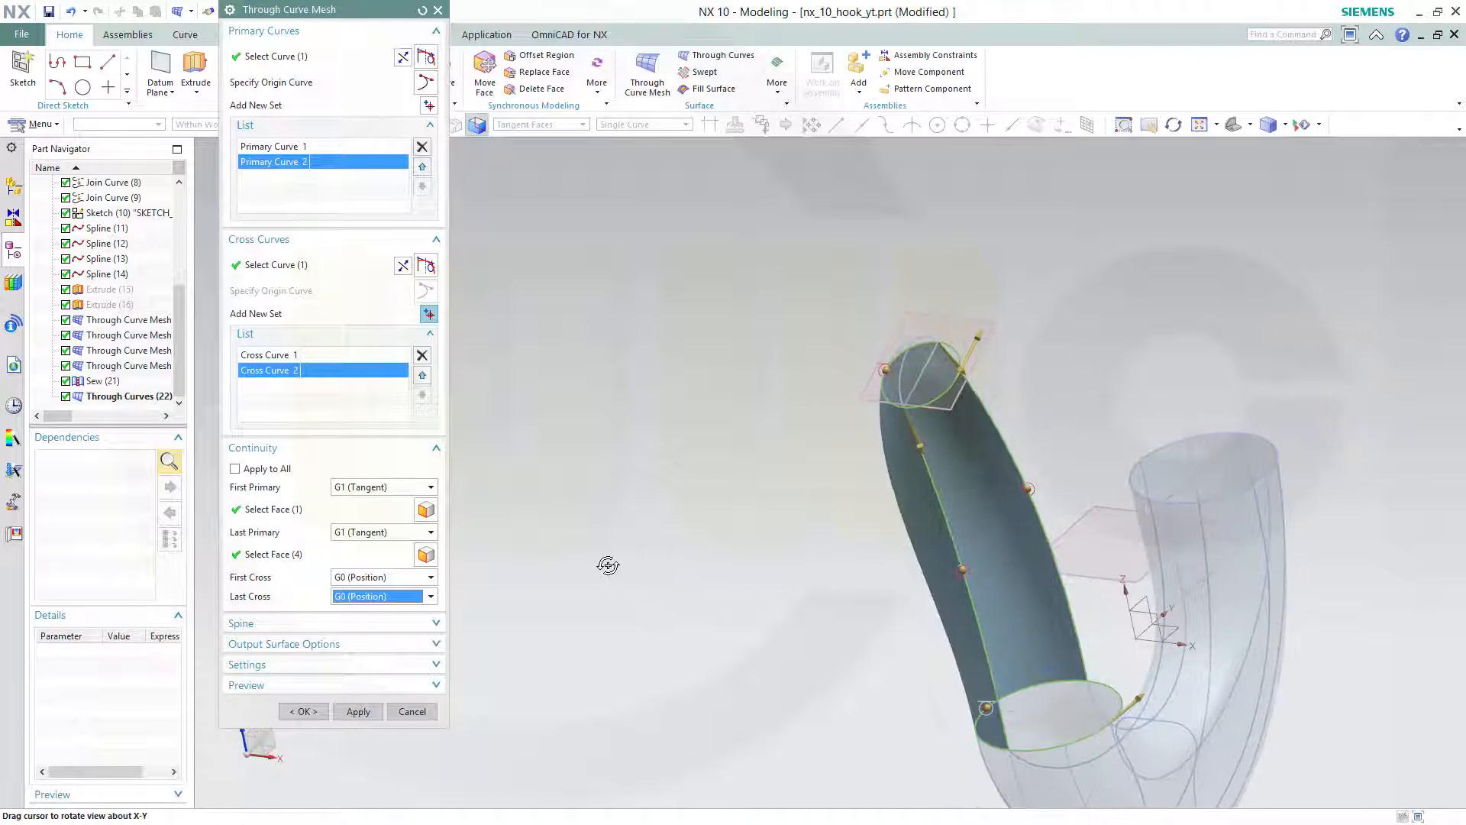
click(318, 713)
Reopen the half-shank Through Curve Mesh feature and review its curve sets and continuity settings.
middle_drag(766, 691, 684, 596)
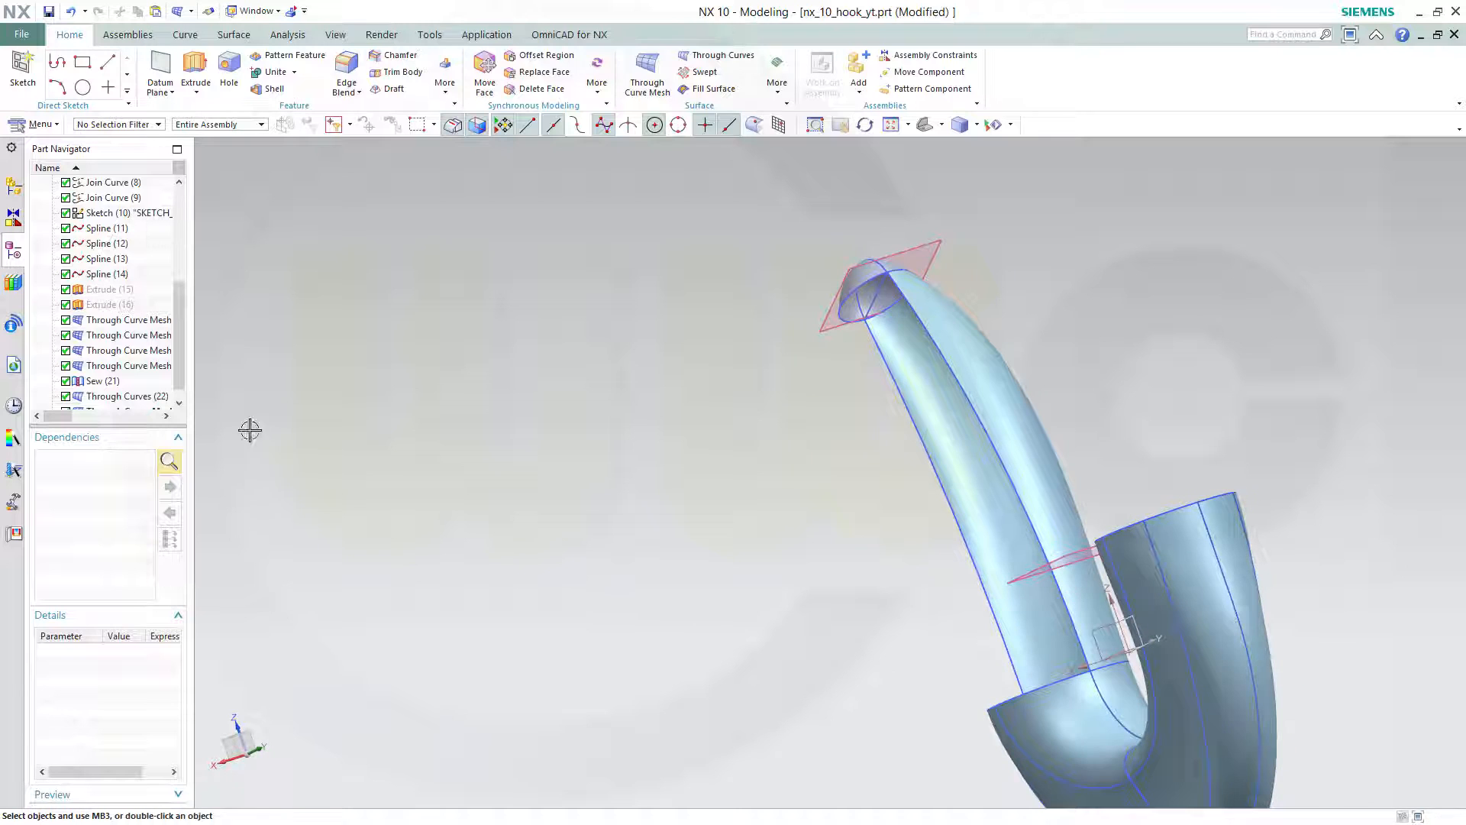
drag(179, 380, 188, 409)
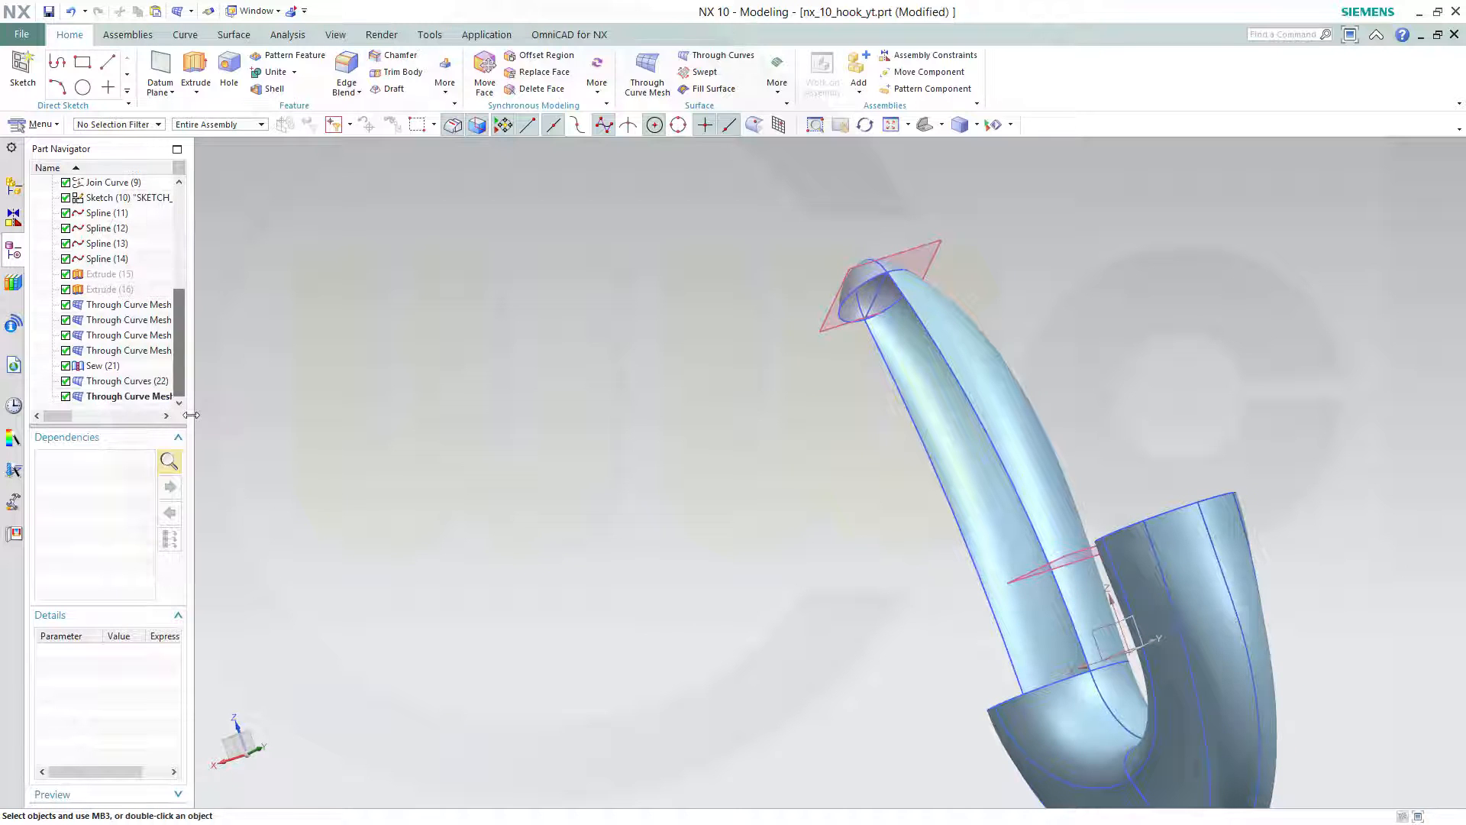
double_click(126, 396)
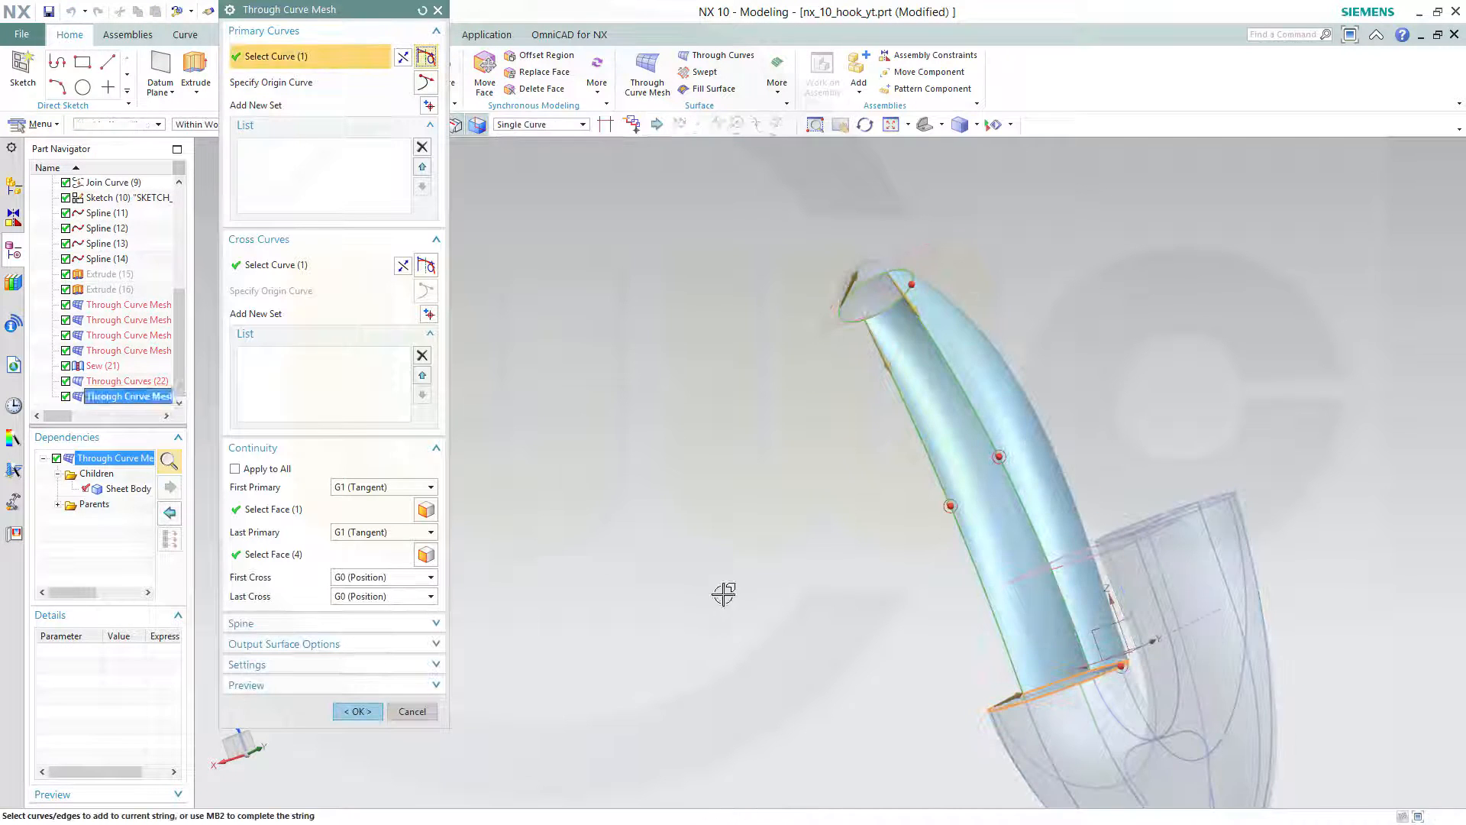
middle_drag(910, 648, 515, 675)
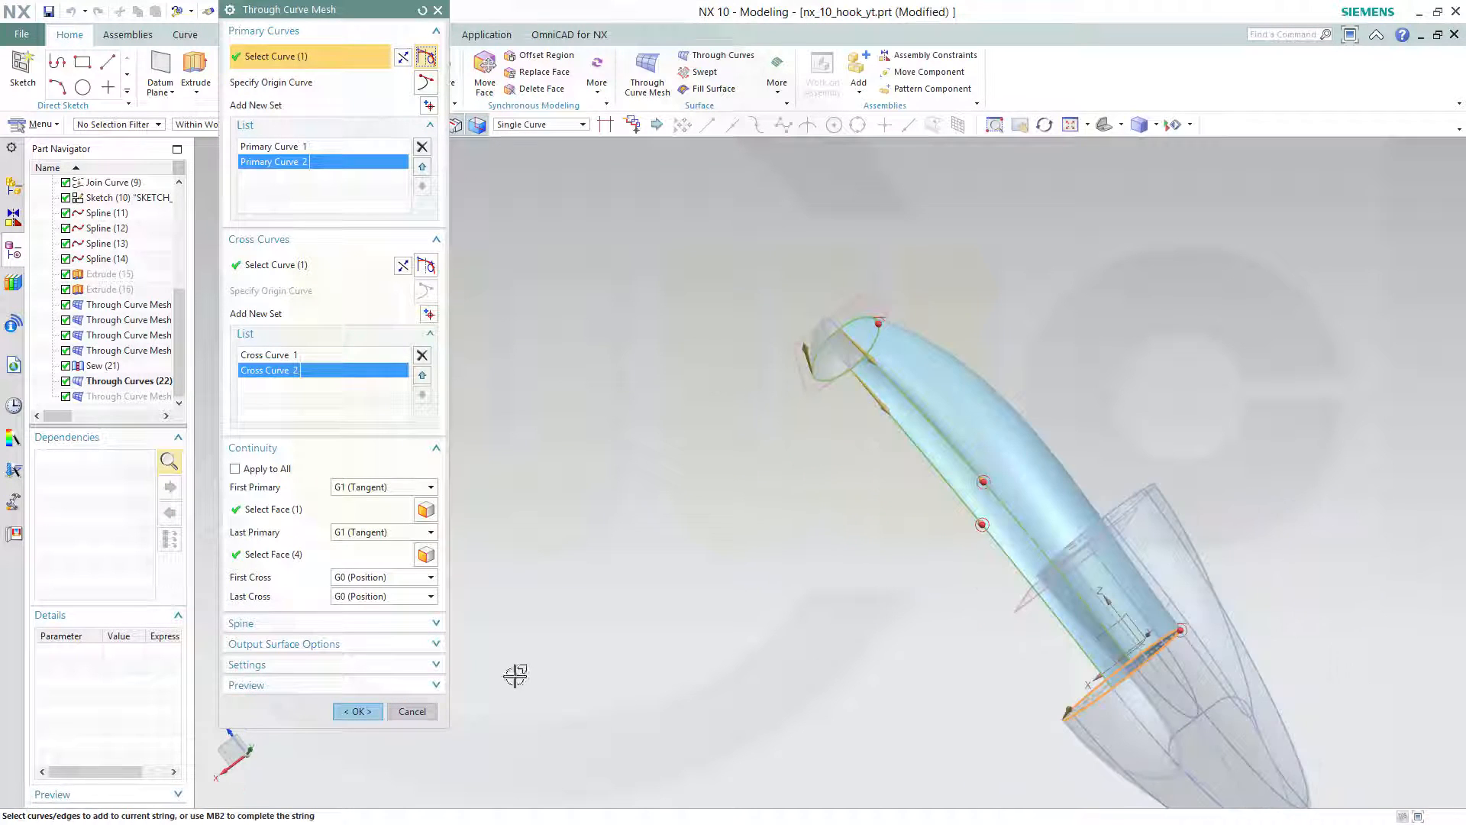
click(357, 711)
middle_drag(366, 713, 838, 527)
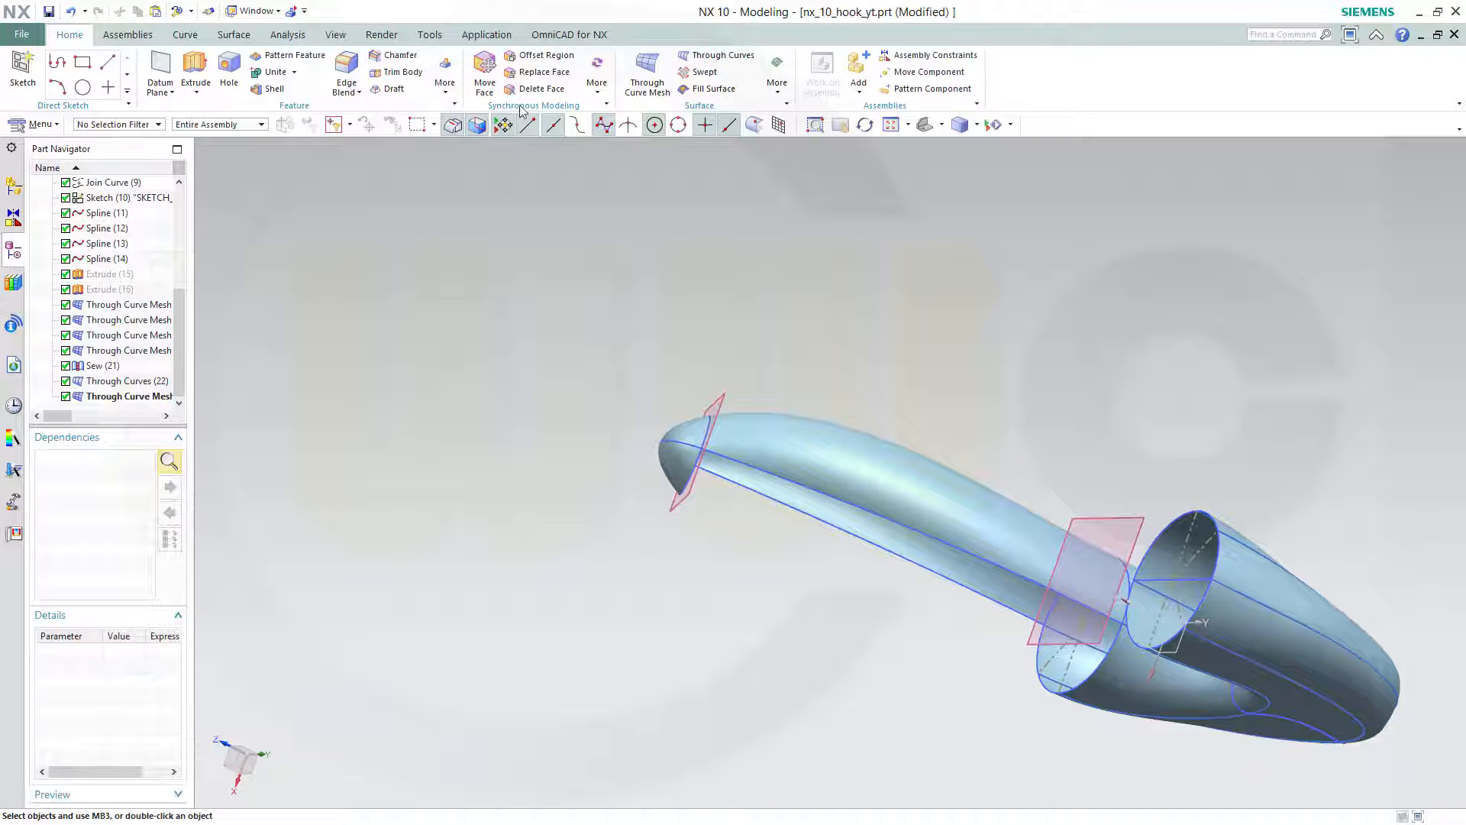
Mirror the half-shank sheet body across the YZ plane of the datum coordinate system with Mirror Geometry.
click(445, 76)
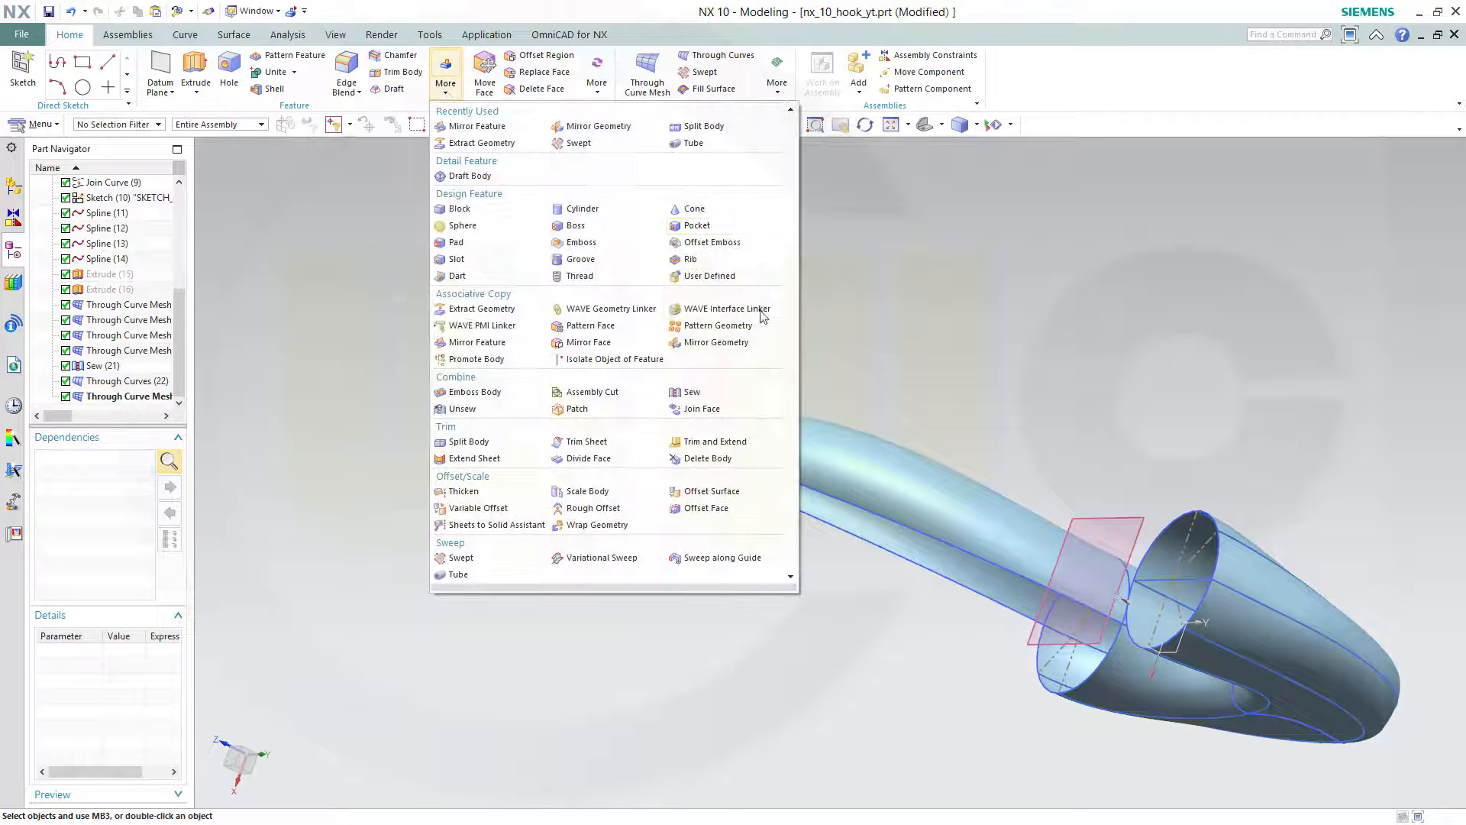
click(717, 343)
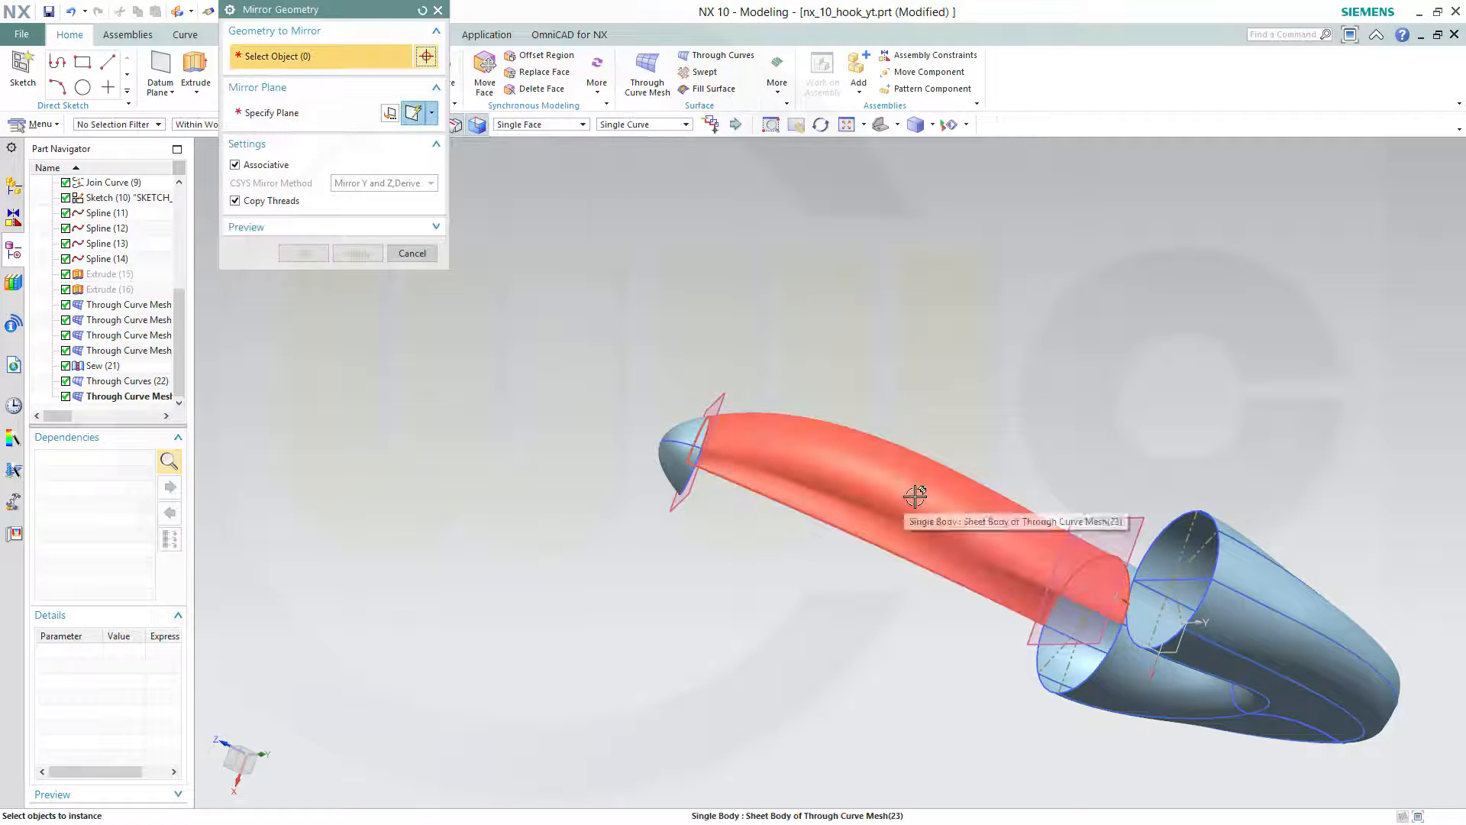
click(917, 508)
middle_drag(1208, 775, 1244, 606)
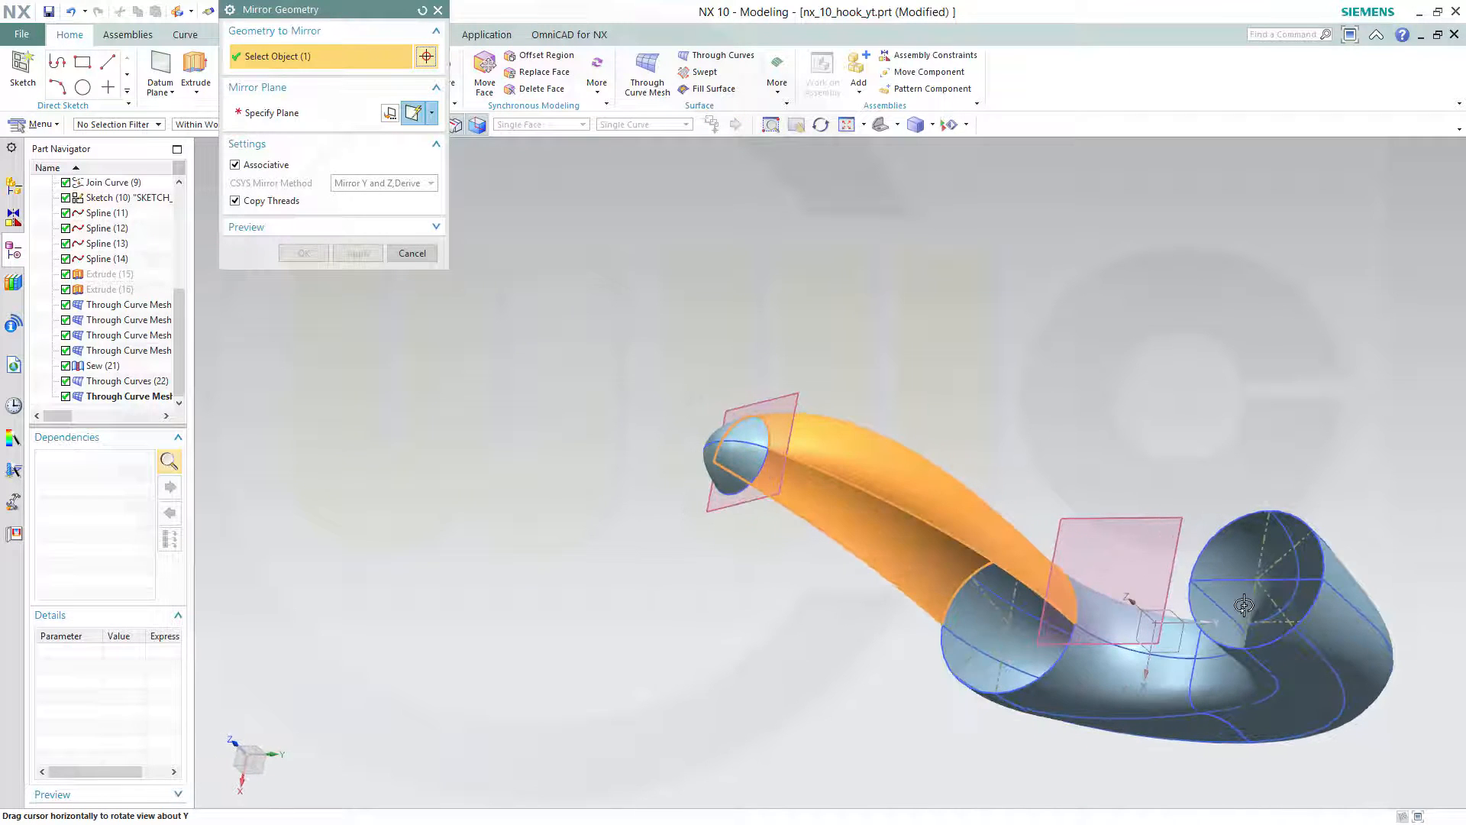
click(271, 113)
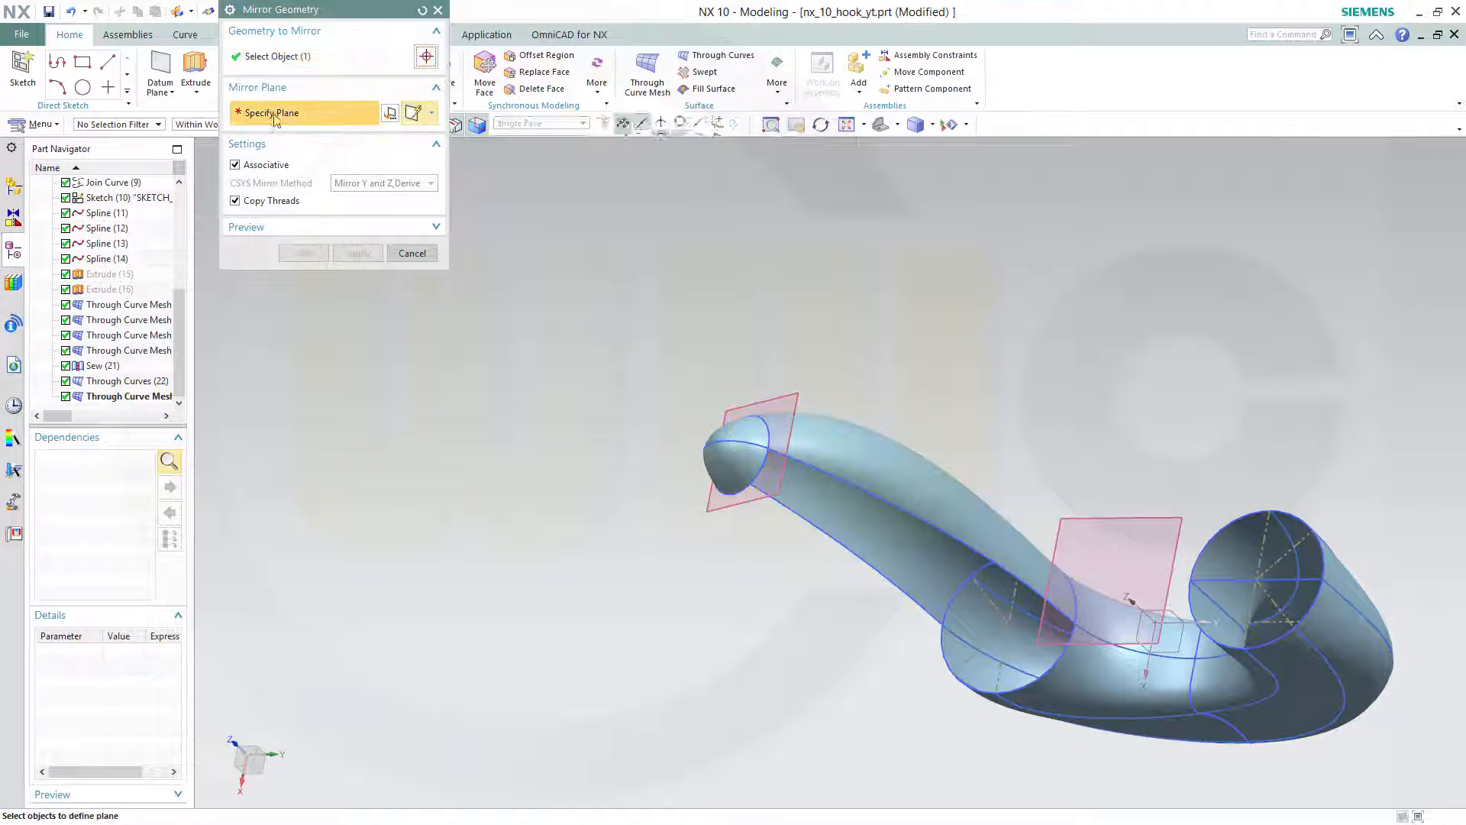
click(1167, 616)
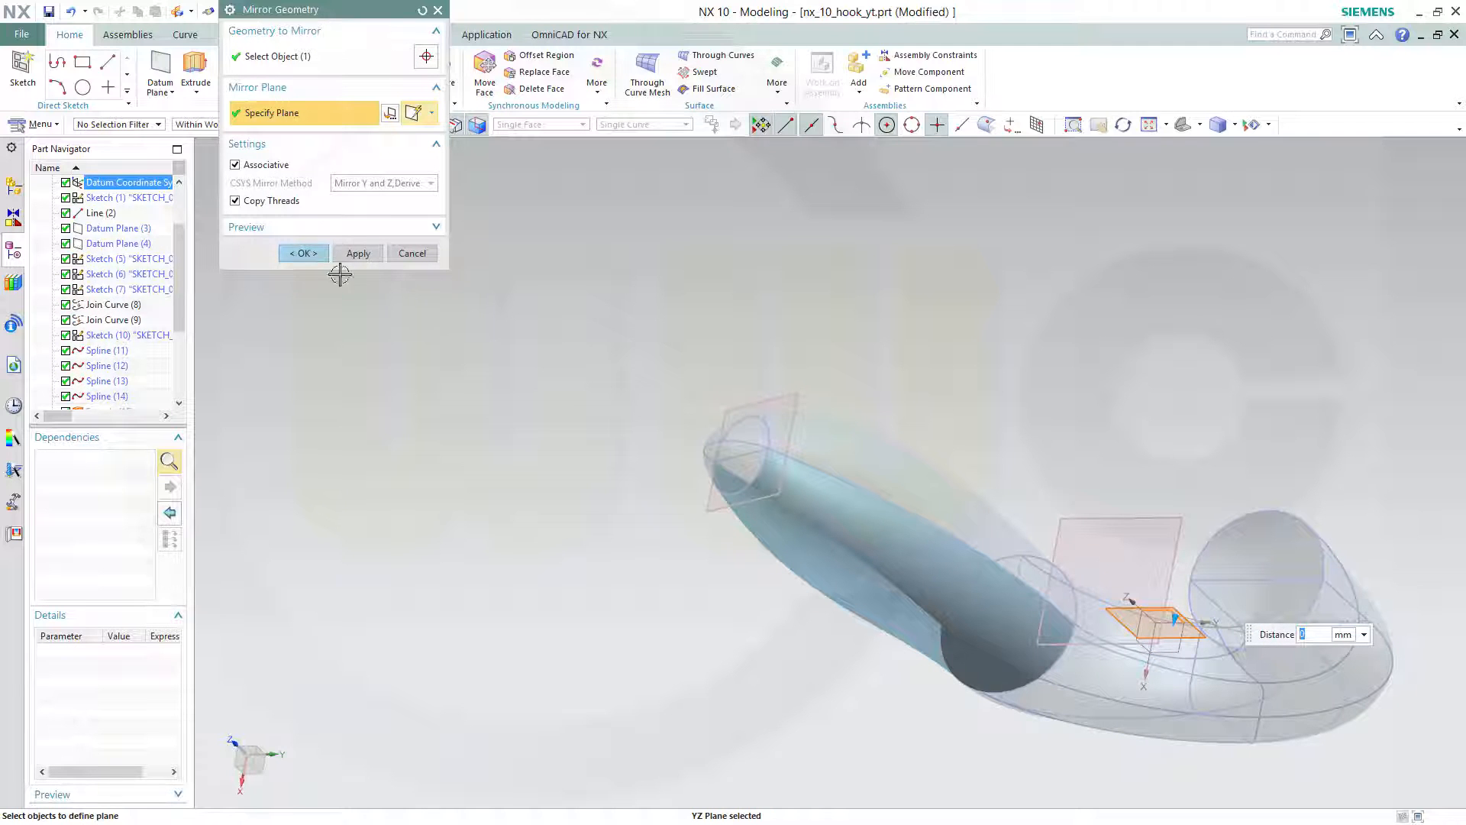
click(304, 254)
middle_drag(886, 427, 1039, 519)
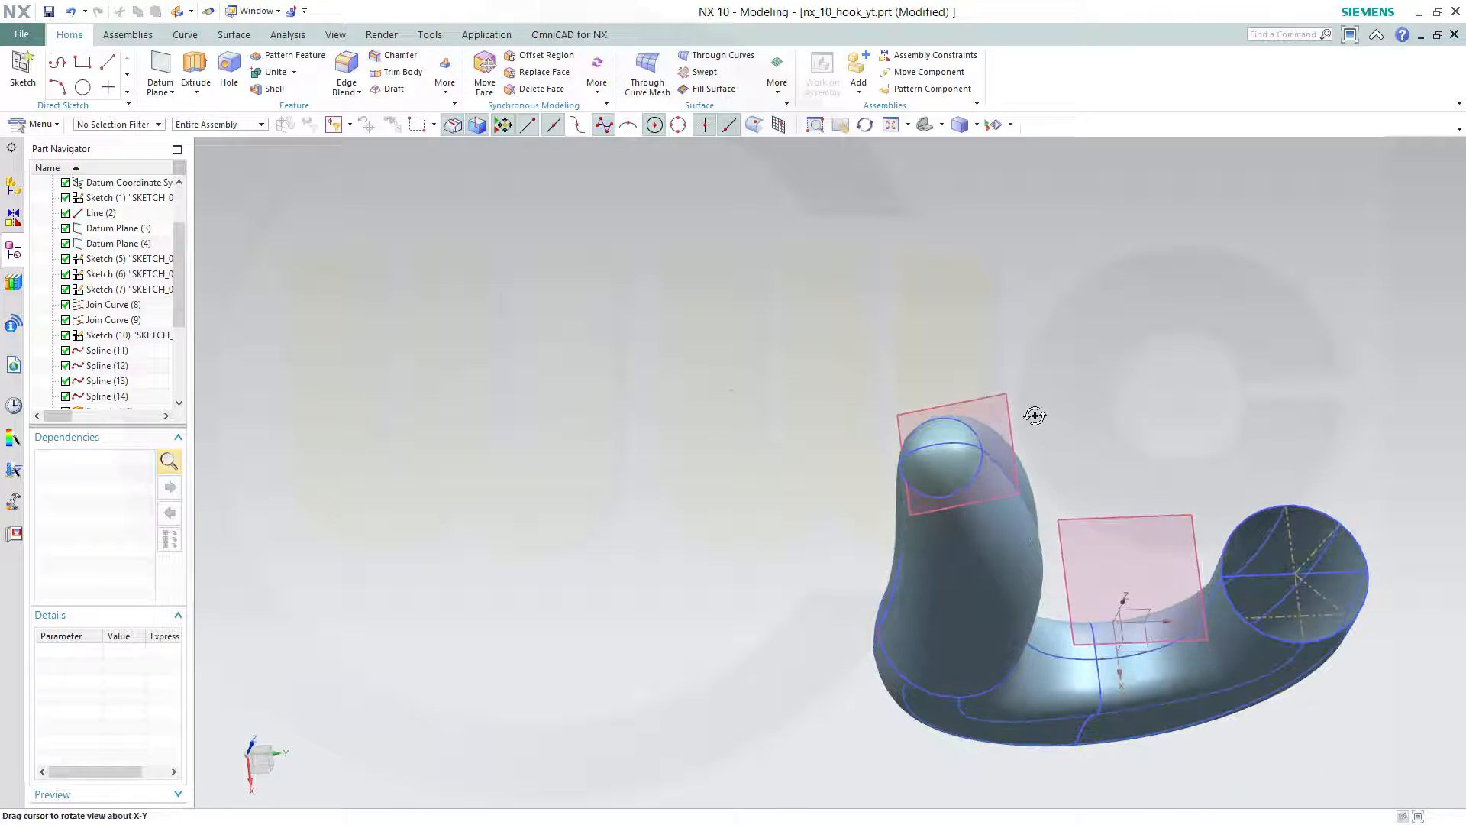
middle_drag(1035, 416, 1008, 383)
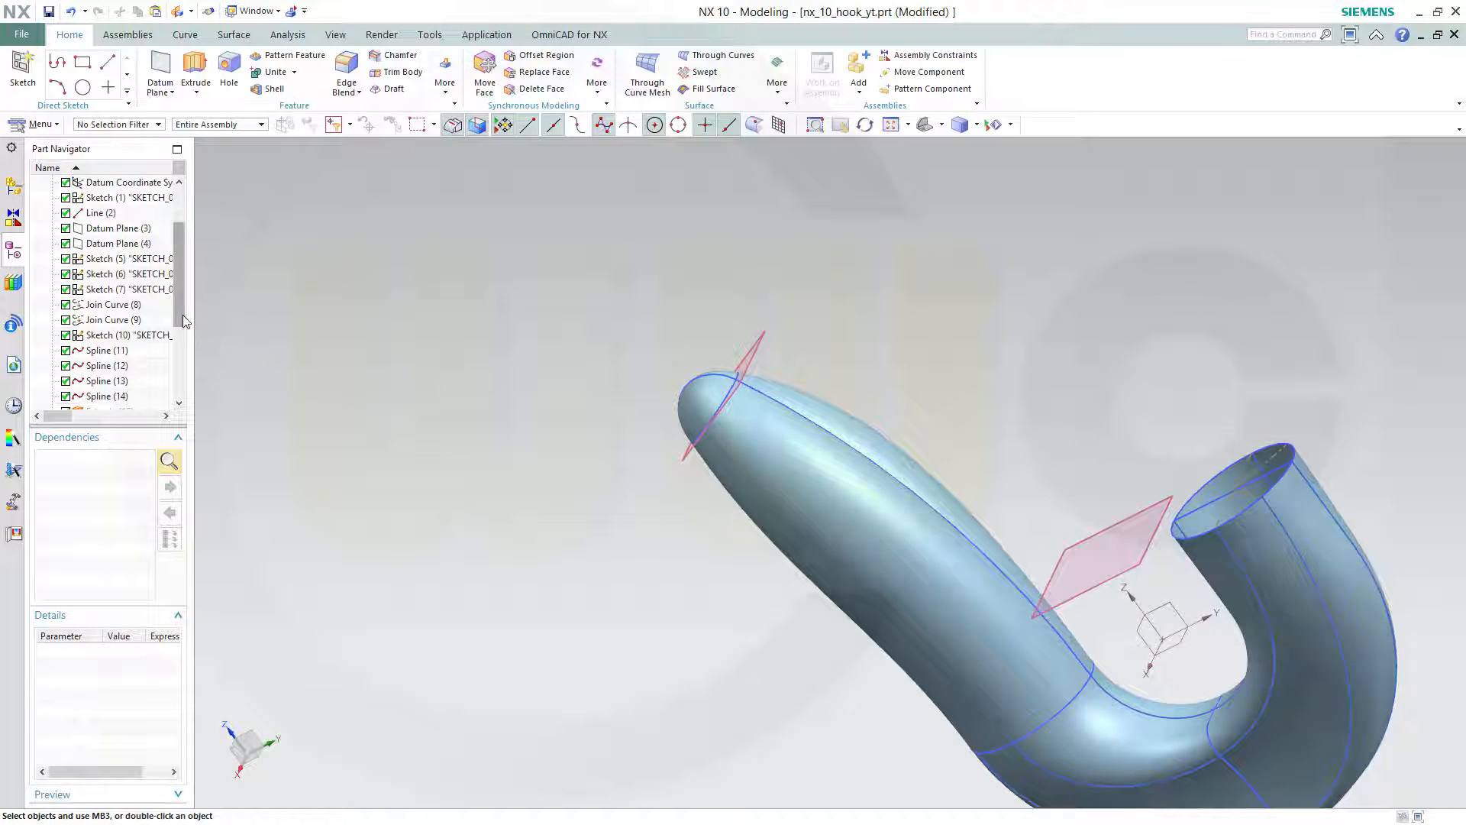
Delete the Mirror Geometry feature that closes the shank's other half.
drag(183, 321, 209, 411)
click(115, 396)
right_click(114, 396)
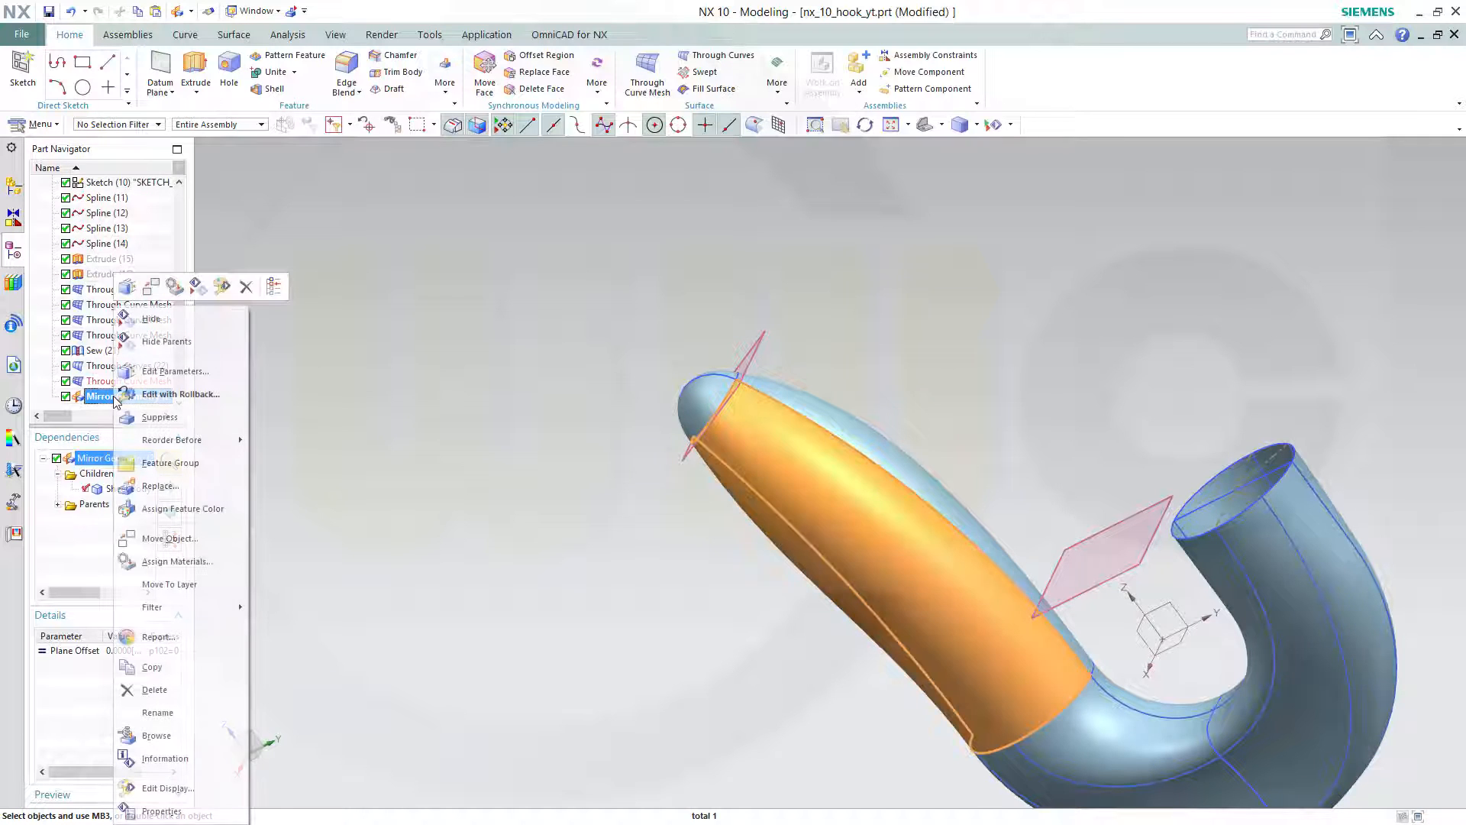
click(154, 690)
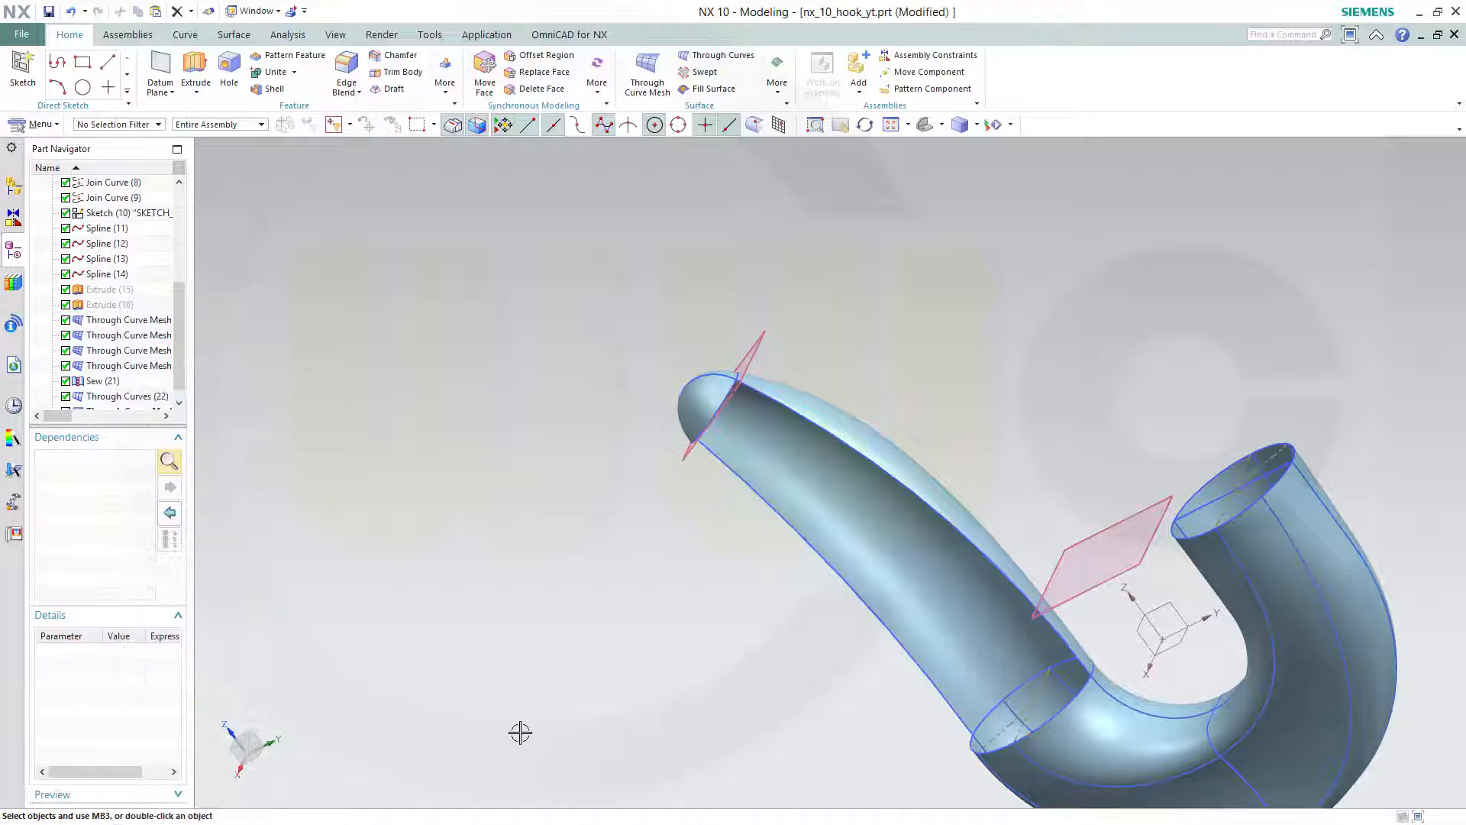
Roll the model back by making the domed cap feature, Through Curves (22), the current feature.
middle_drag(737, 664, 756, 622)
drag(180, 376, 187, 427)
click(113, 396)
right_click(113, 395)
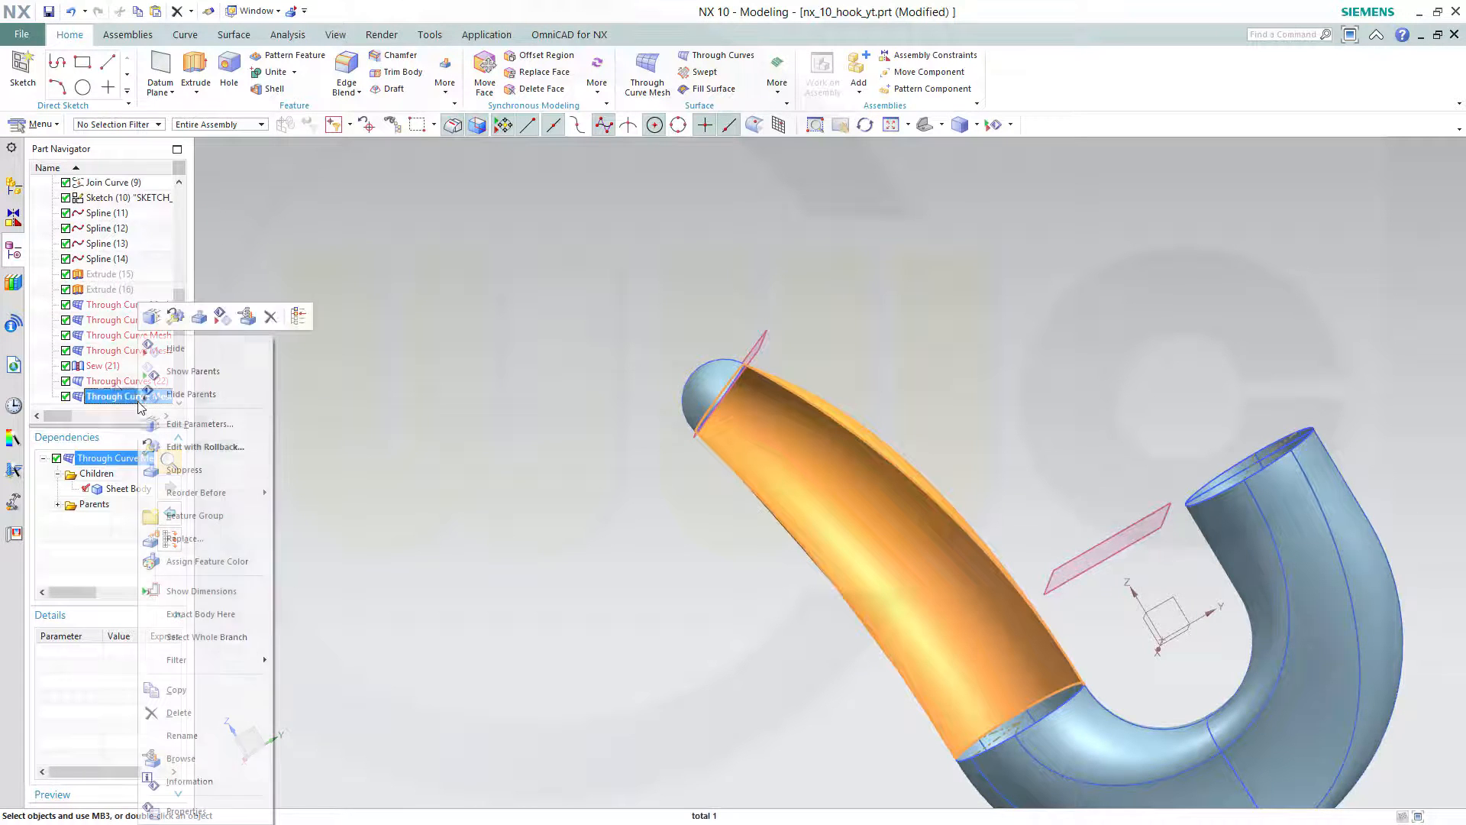
click(111, 382)
right_click(111, 382)
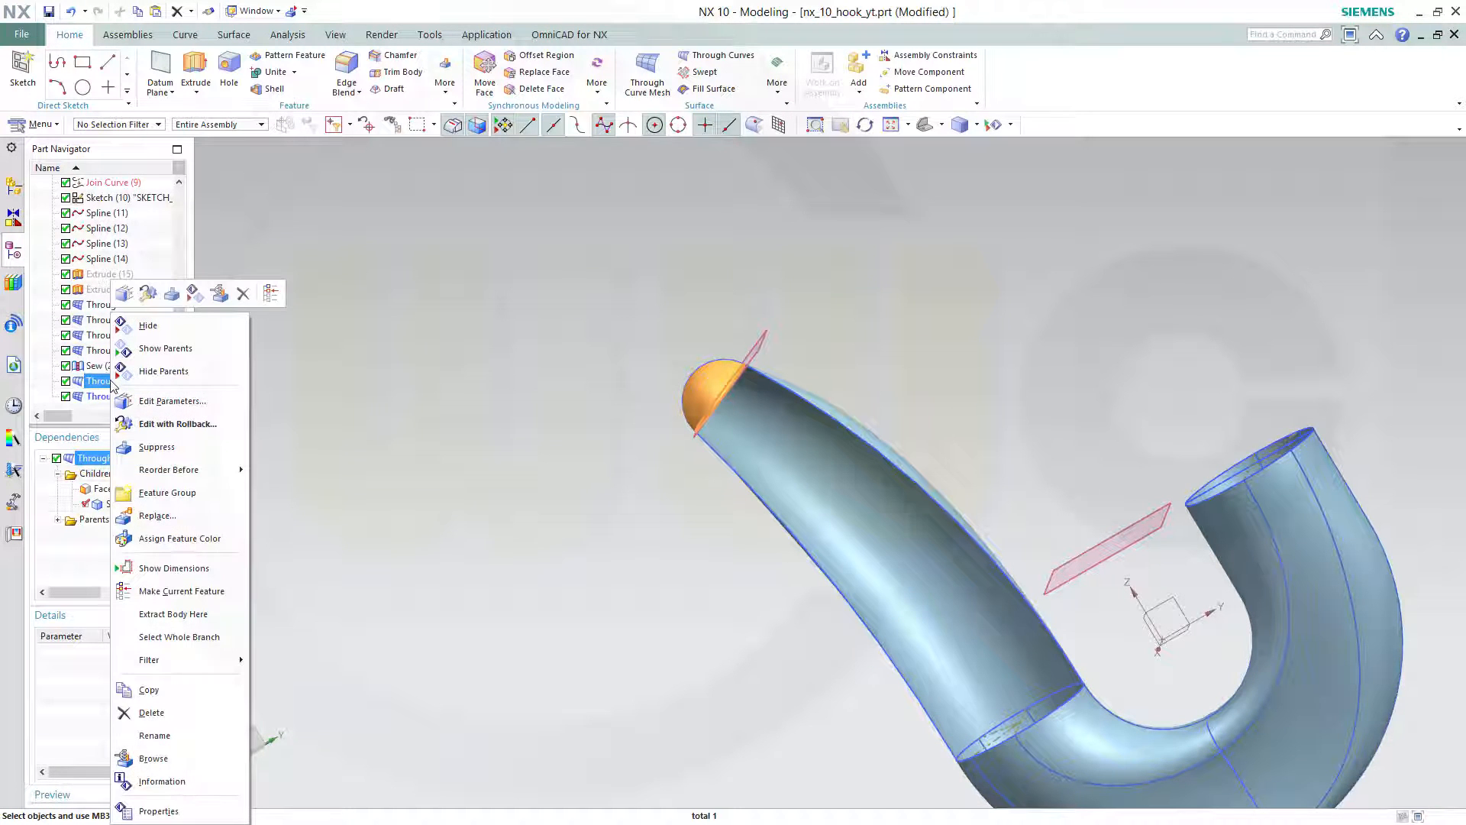
click(178, 591)
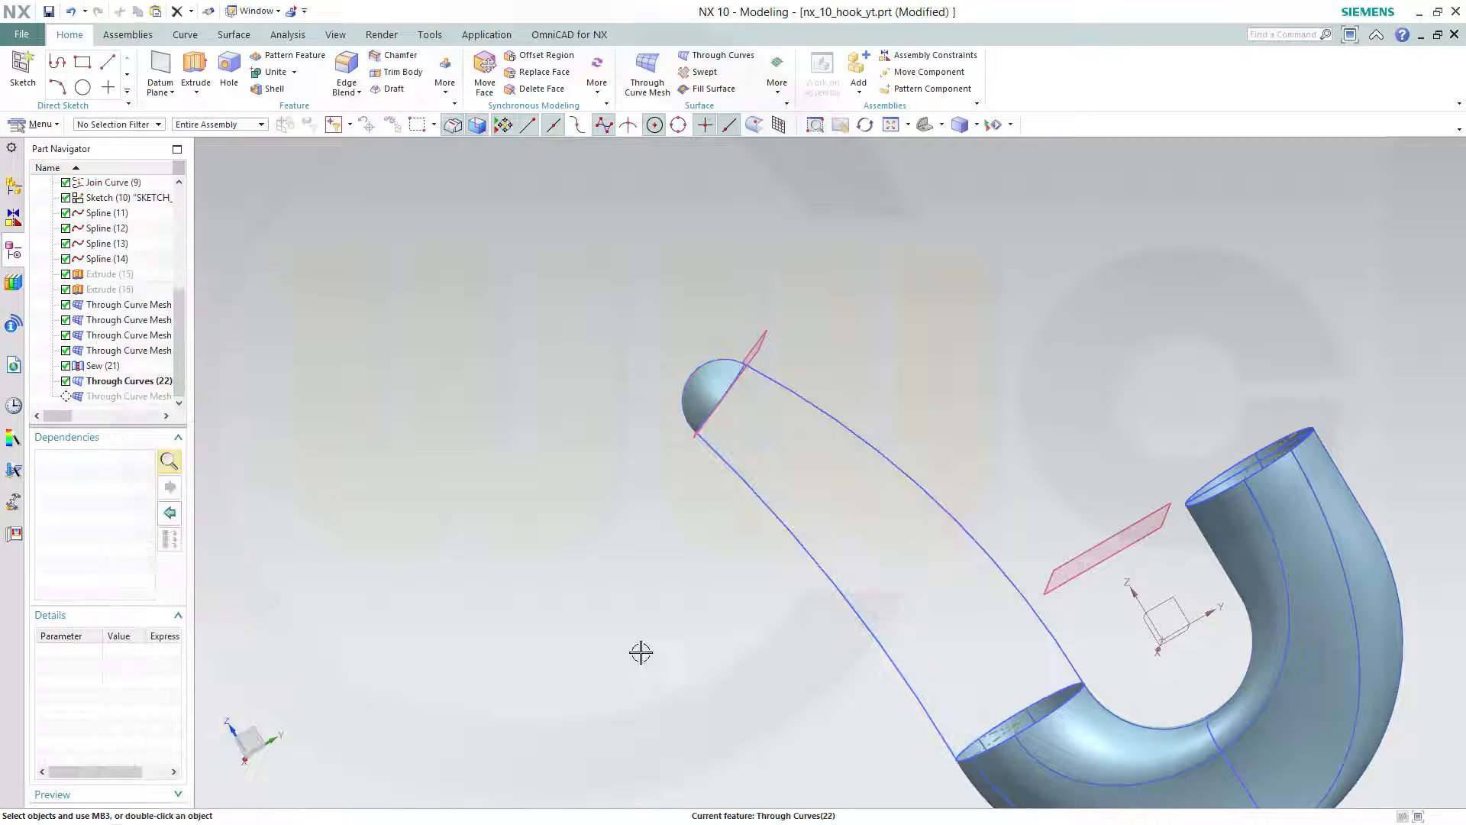
Extrude the shank's upper boundary arc (Arc5 of SKETCH_000) as a single curve, 10 mm in the reversed direction.
mouse_move(716, 642)
middle_down()
mouse_move(832, 608)
mouse_move(782, 670)
mouse_move(721, 626)
middle_up()
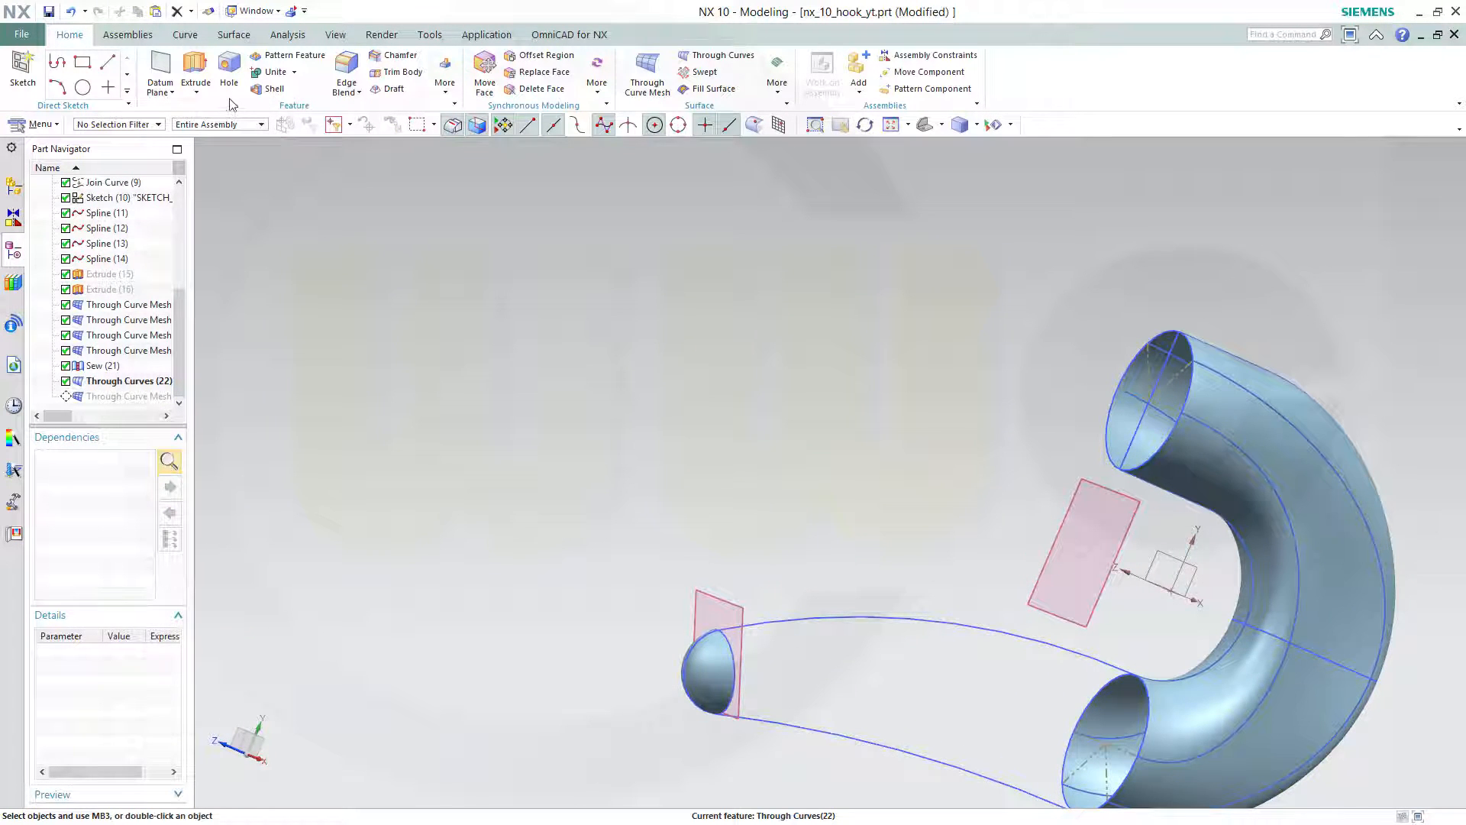
click(195, 73)
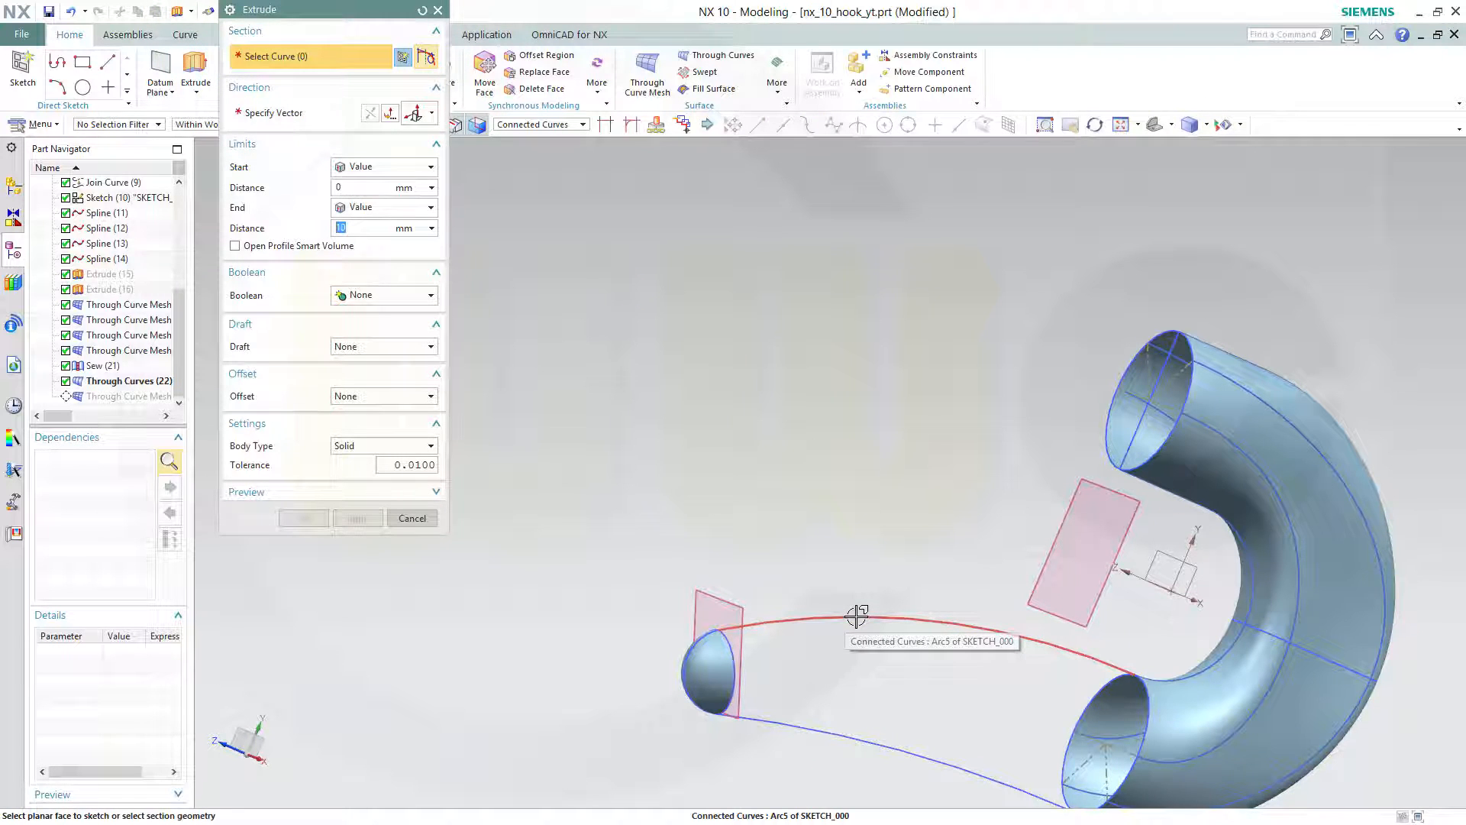
click(583, 126)
click(520, 139)
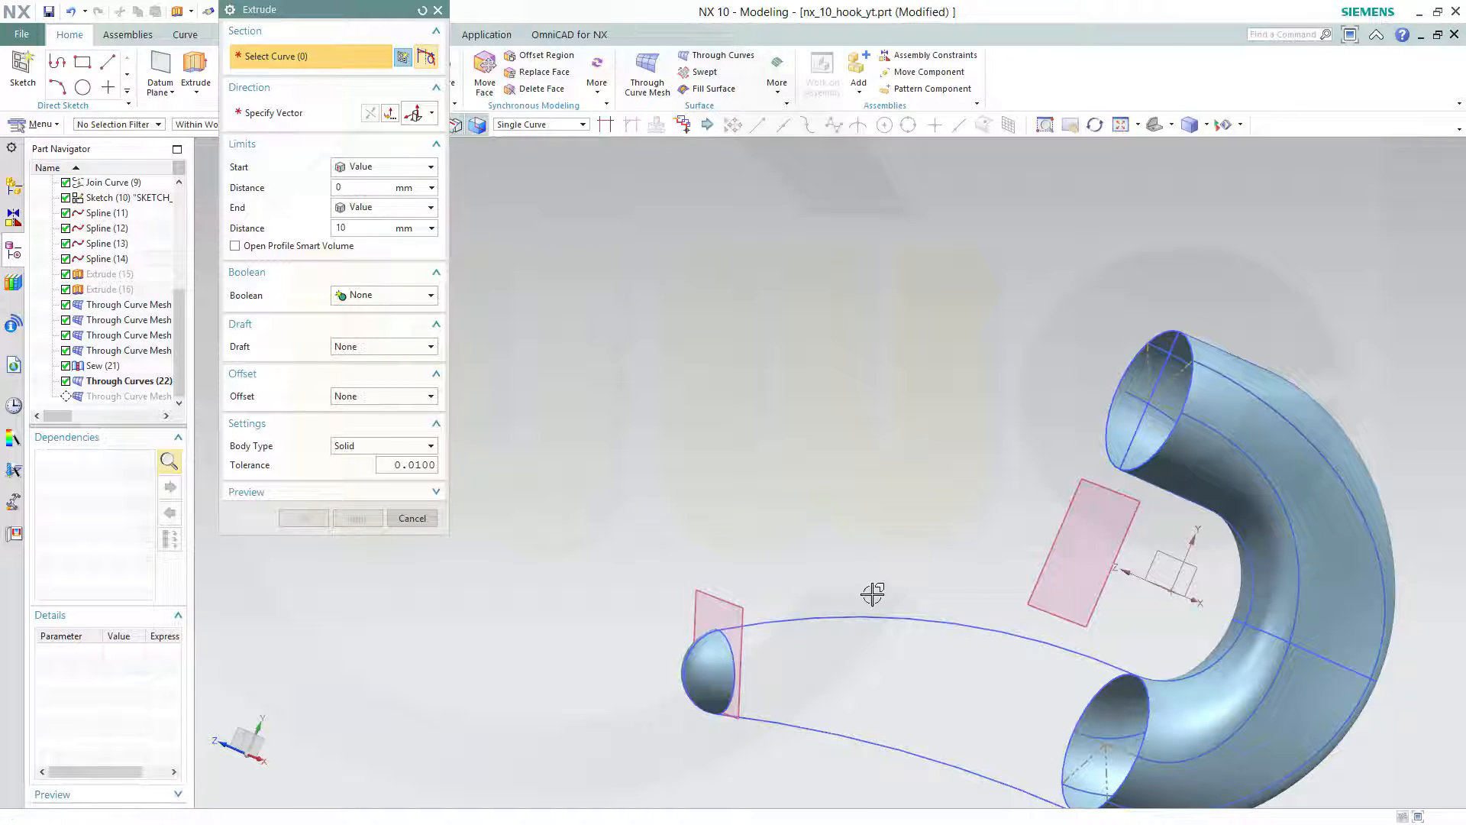
click(861, 615)
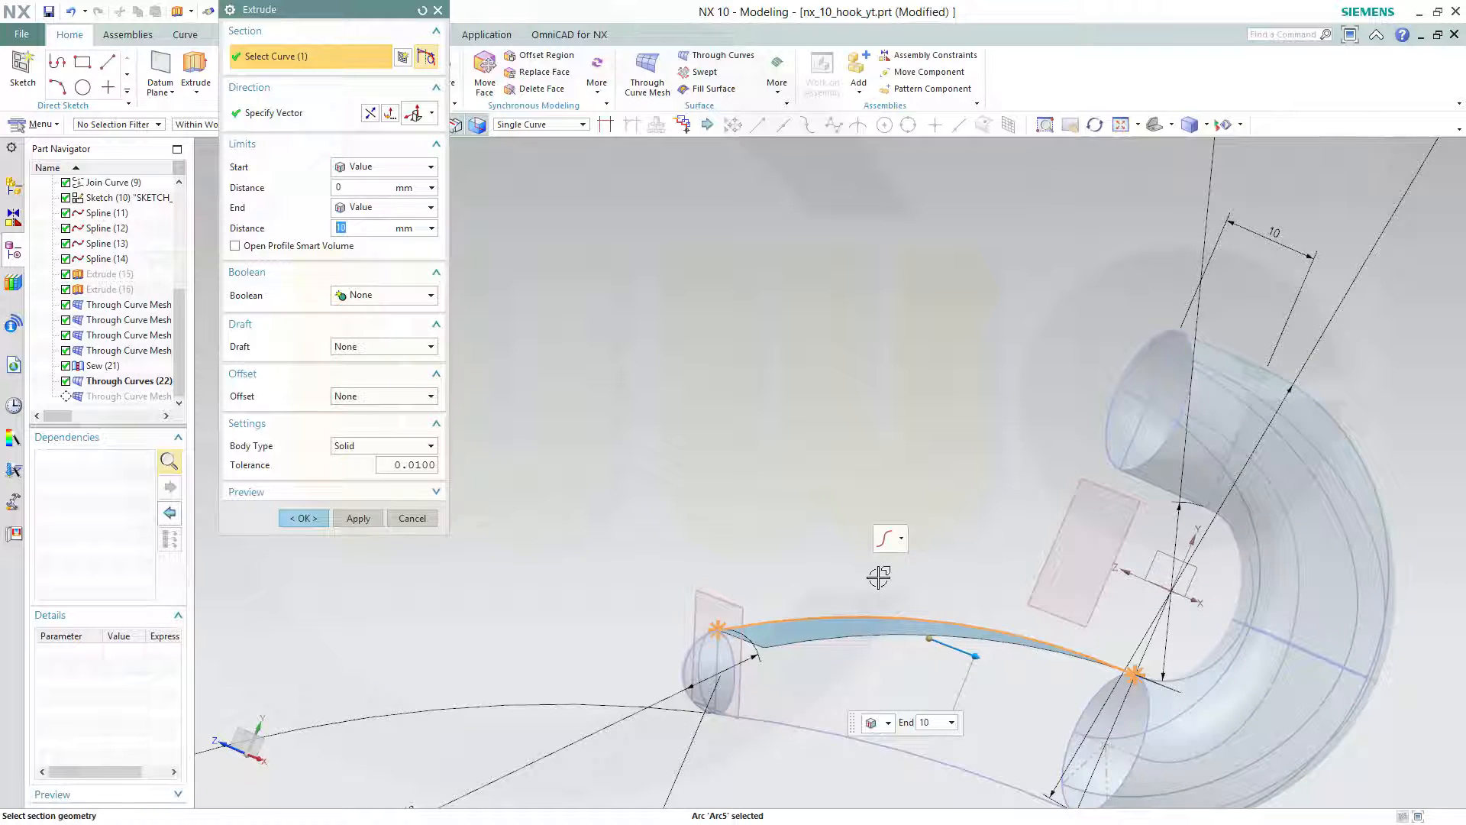
click(372, 114)
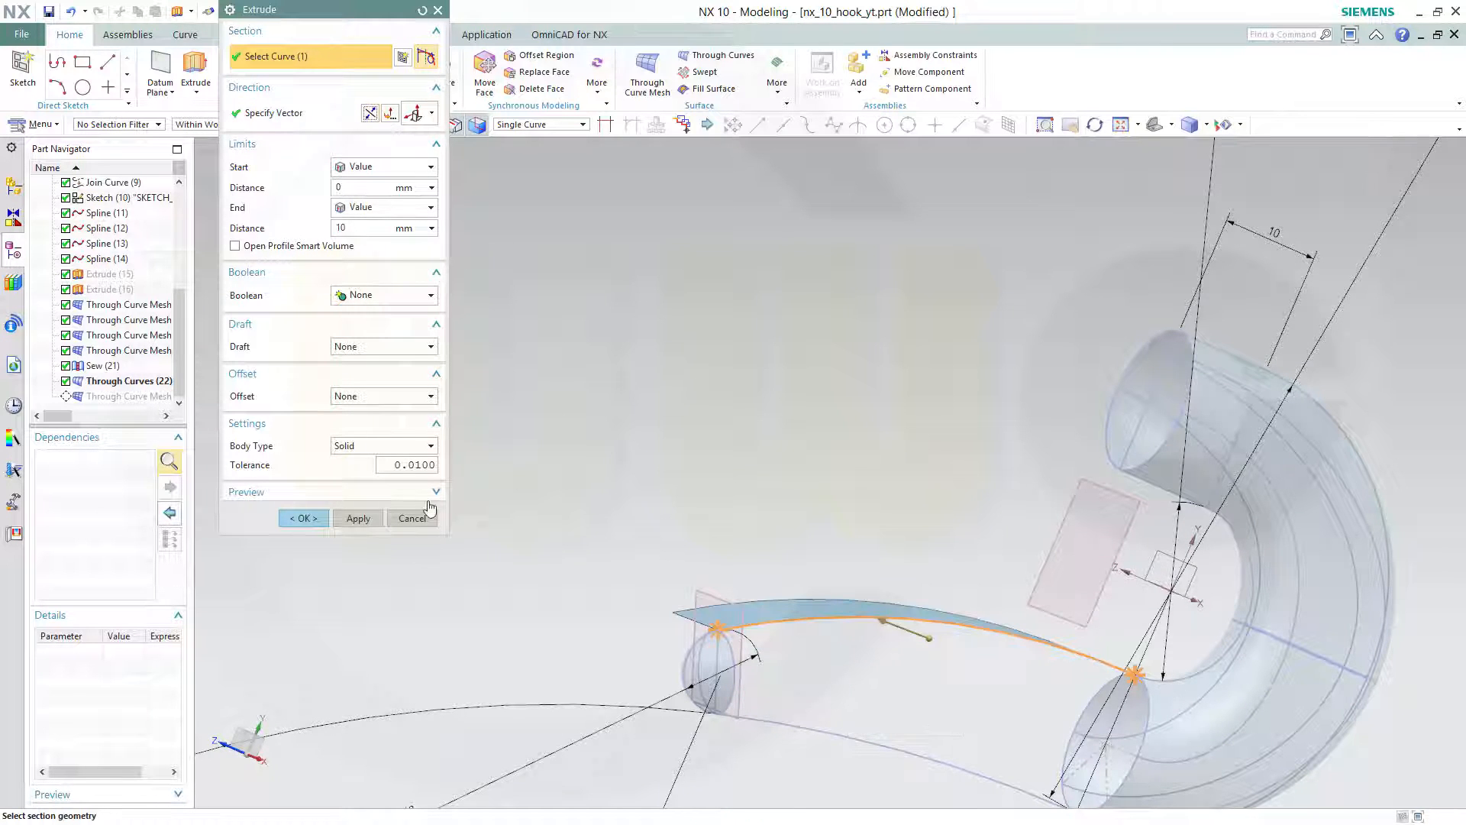
click(303, 518)
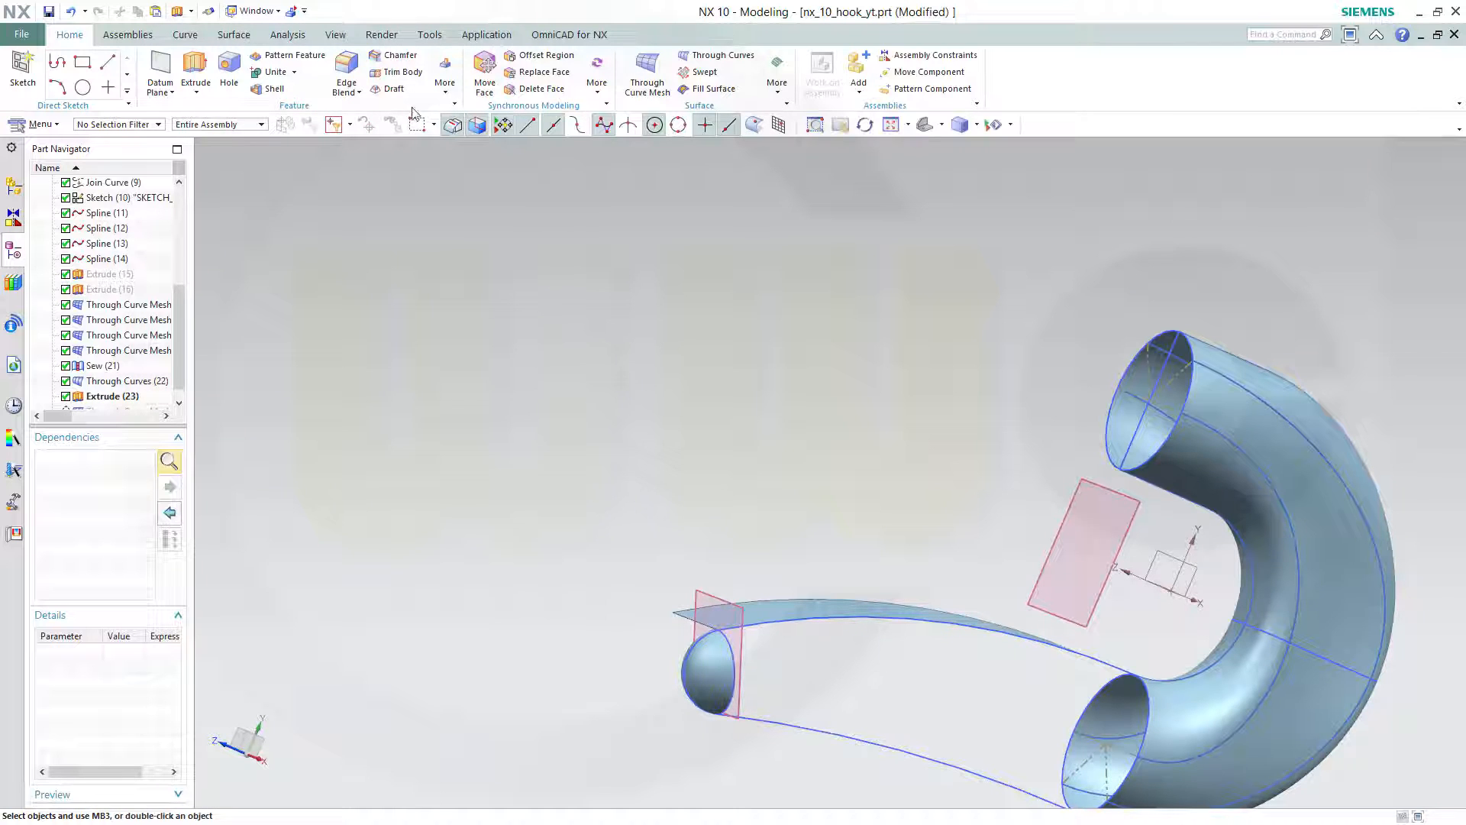
Extrude the shank's lower boundary arc (Arc4) as a single curve, 10 mm in the reversed direction.
click(200, 70)
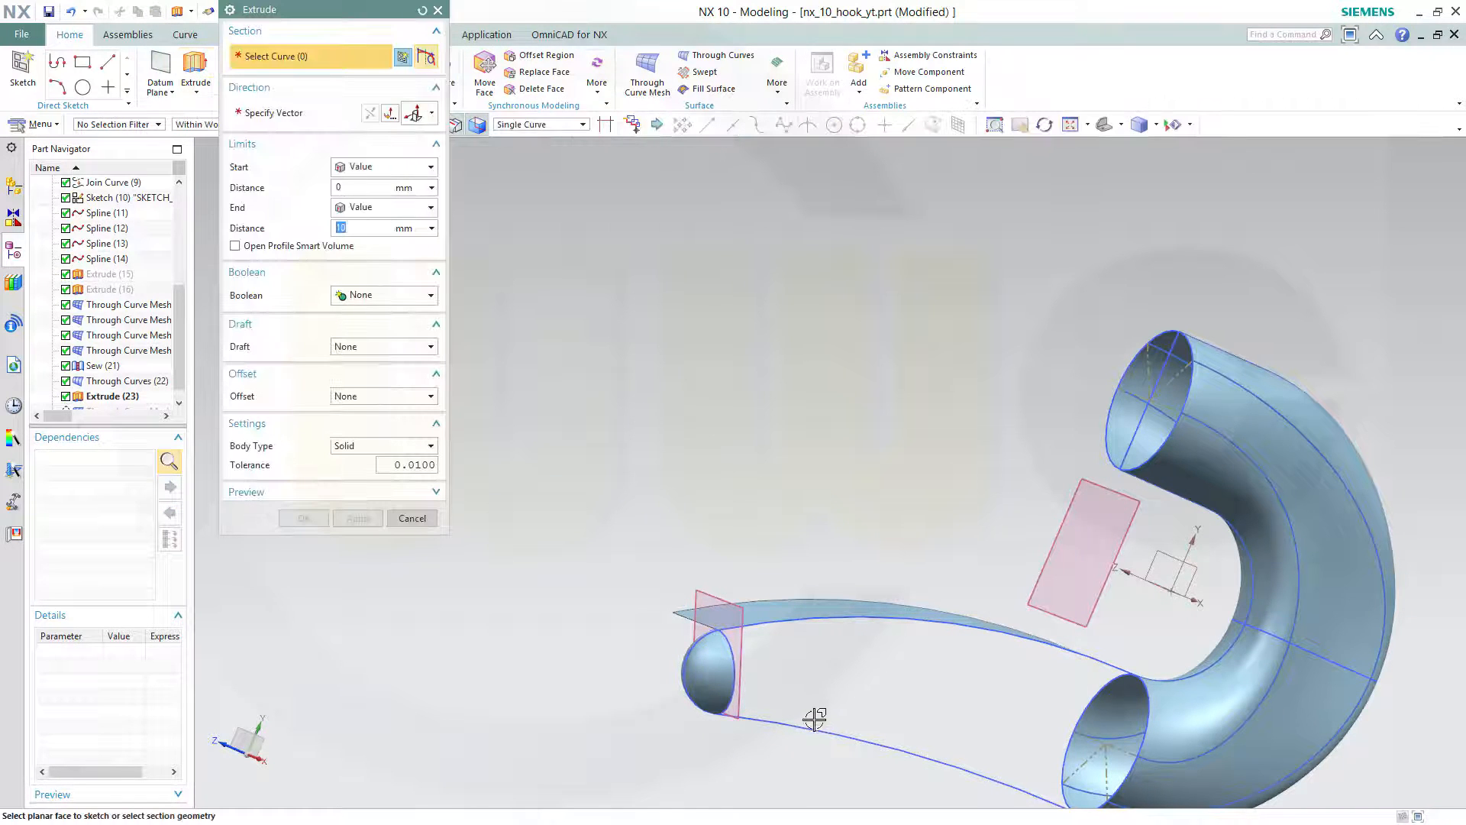
click(811, 727)
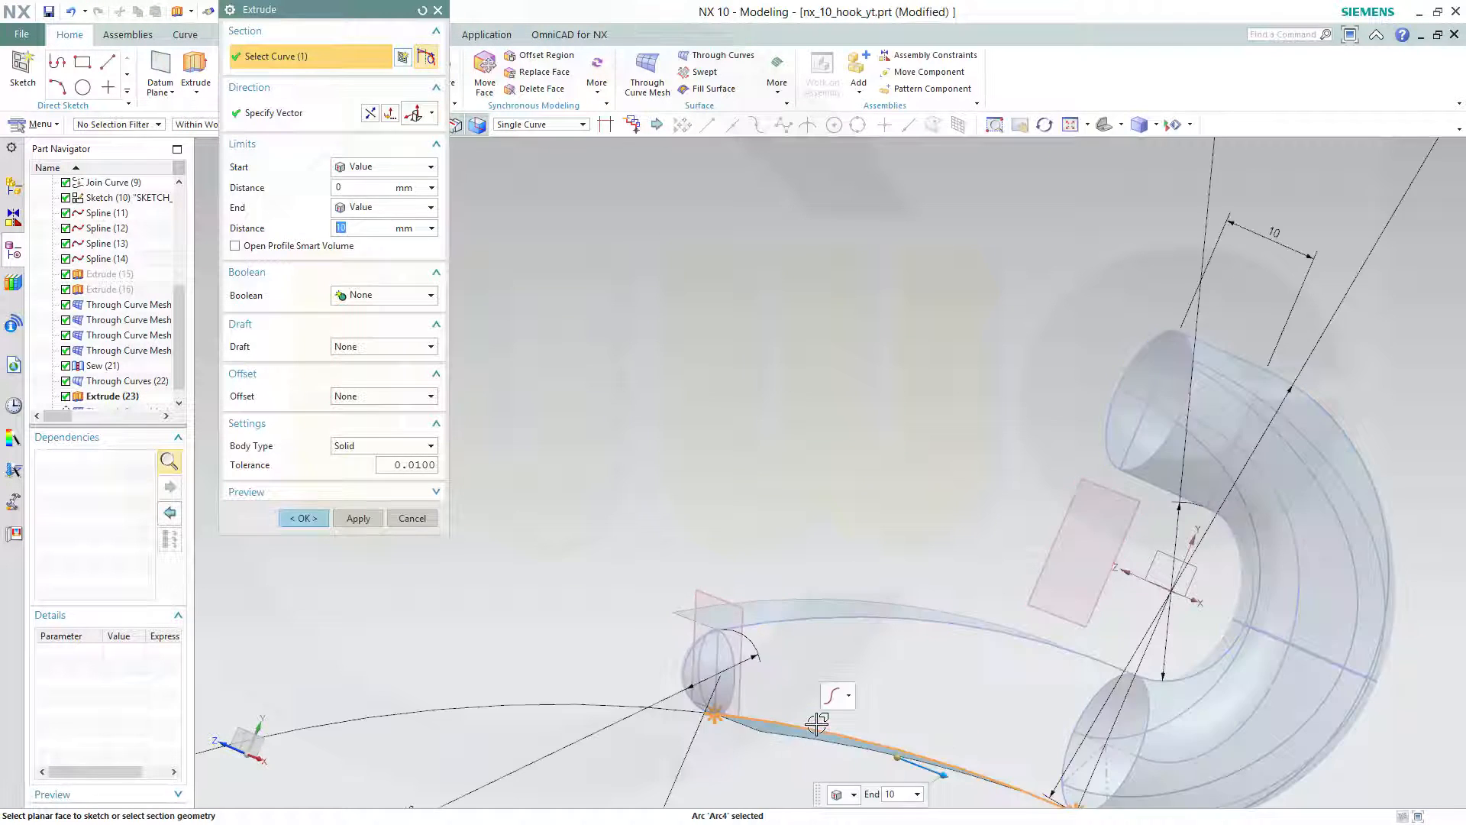
click(391, 115)
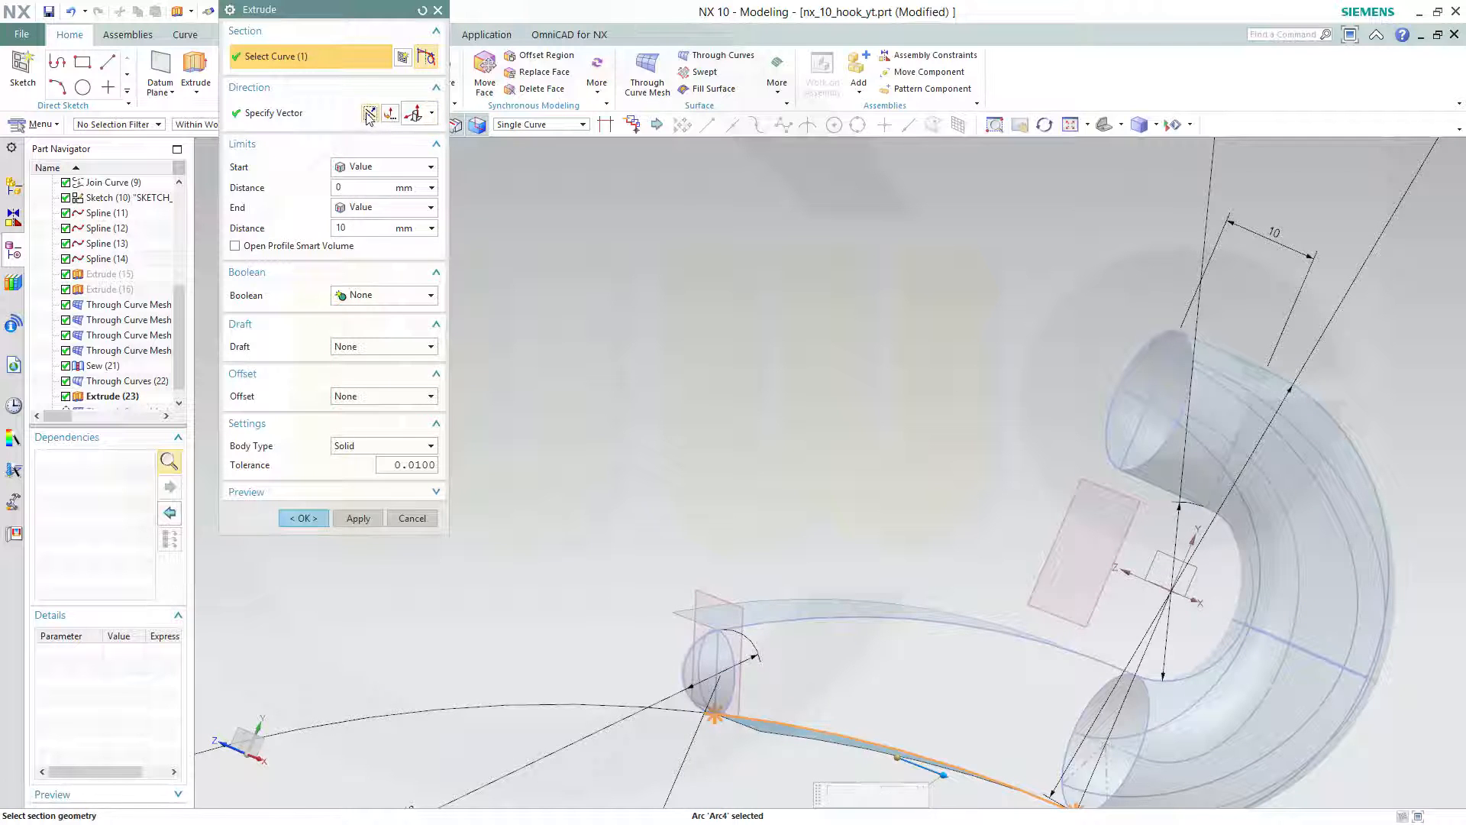
click(313, 524)
middle_drag(605, 589, 802, 580)
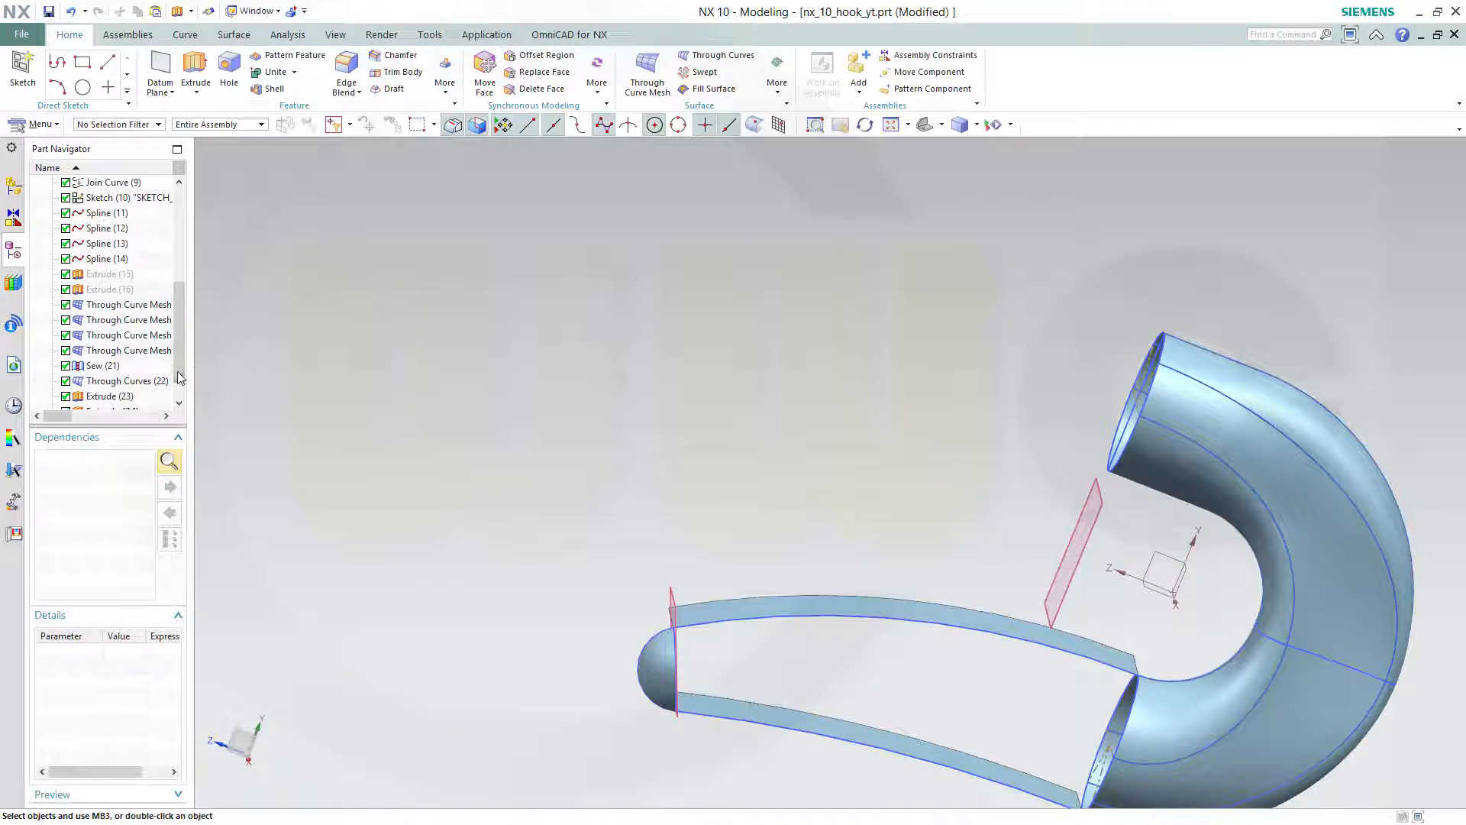
Make the half-shank Through Curve Mesh the current feature again.
scroll(180, 393, down, 1)
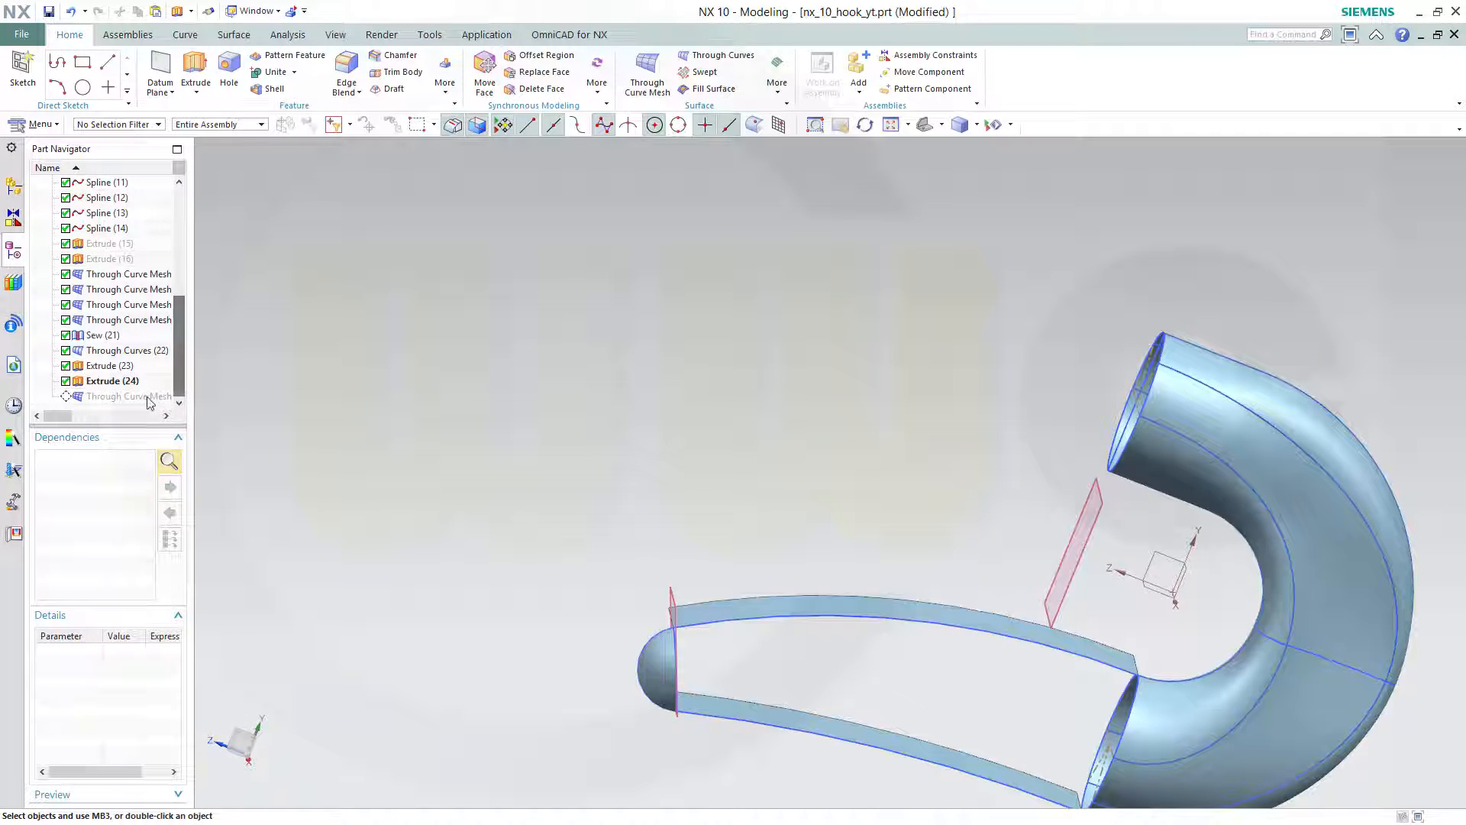
click(103, 399)
right_click(104, 404)
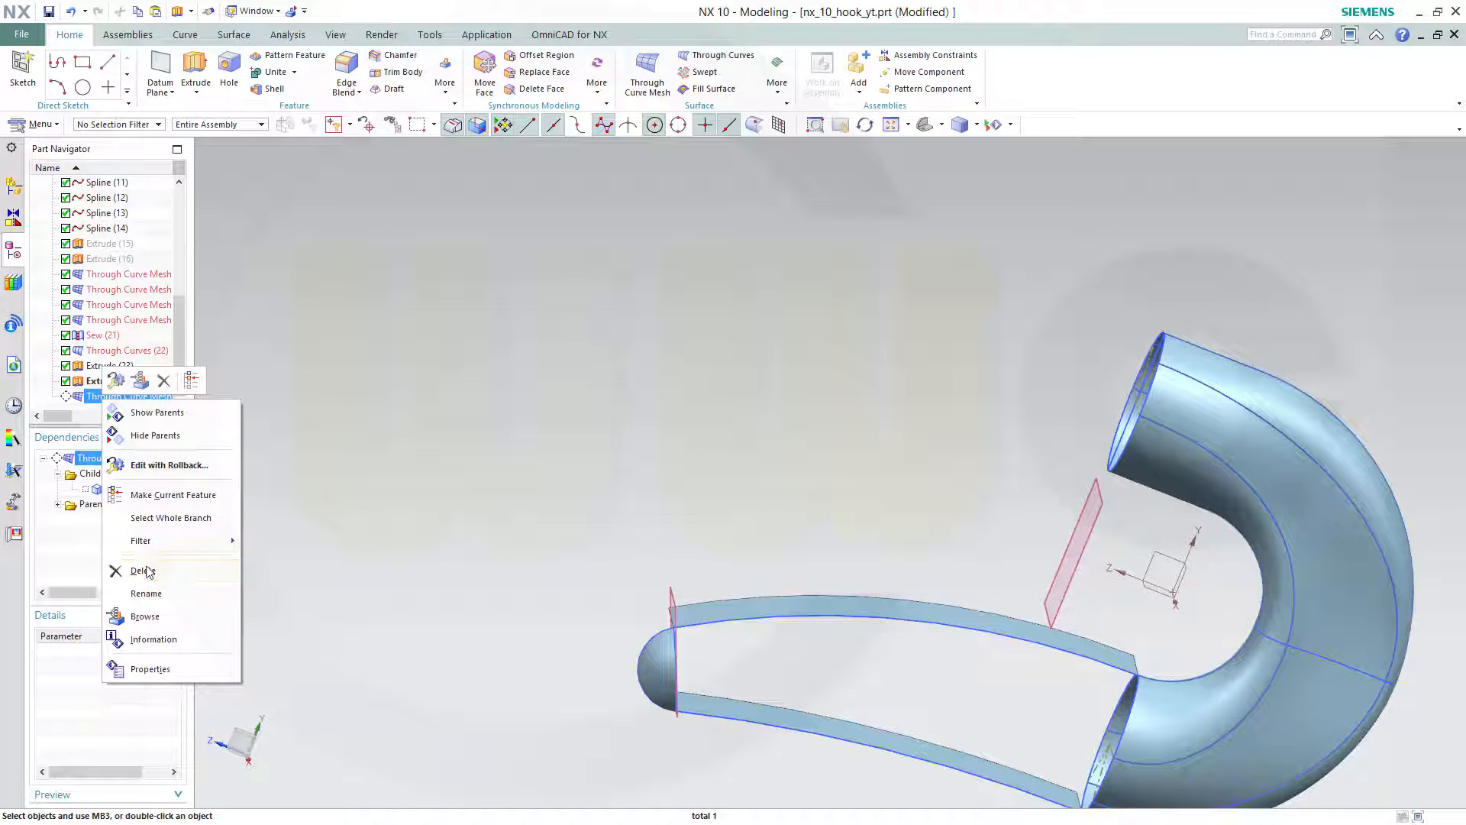
click(165, 496)
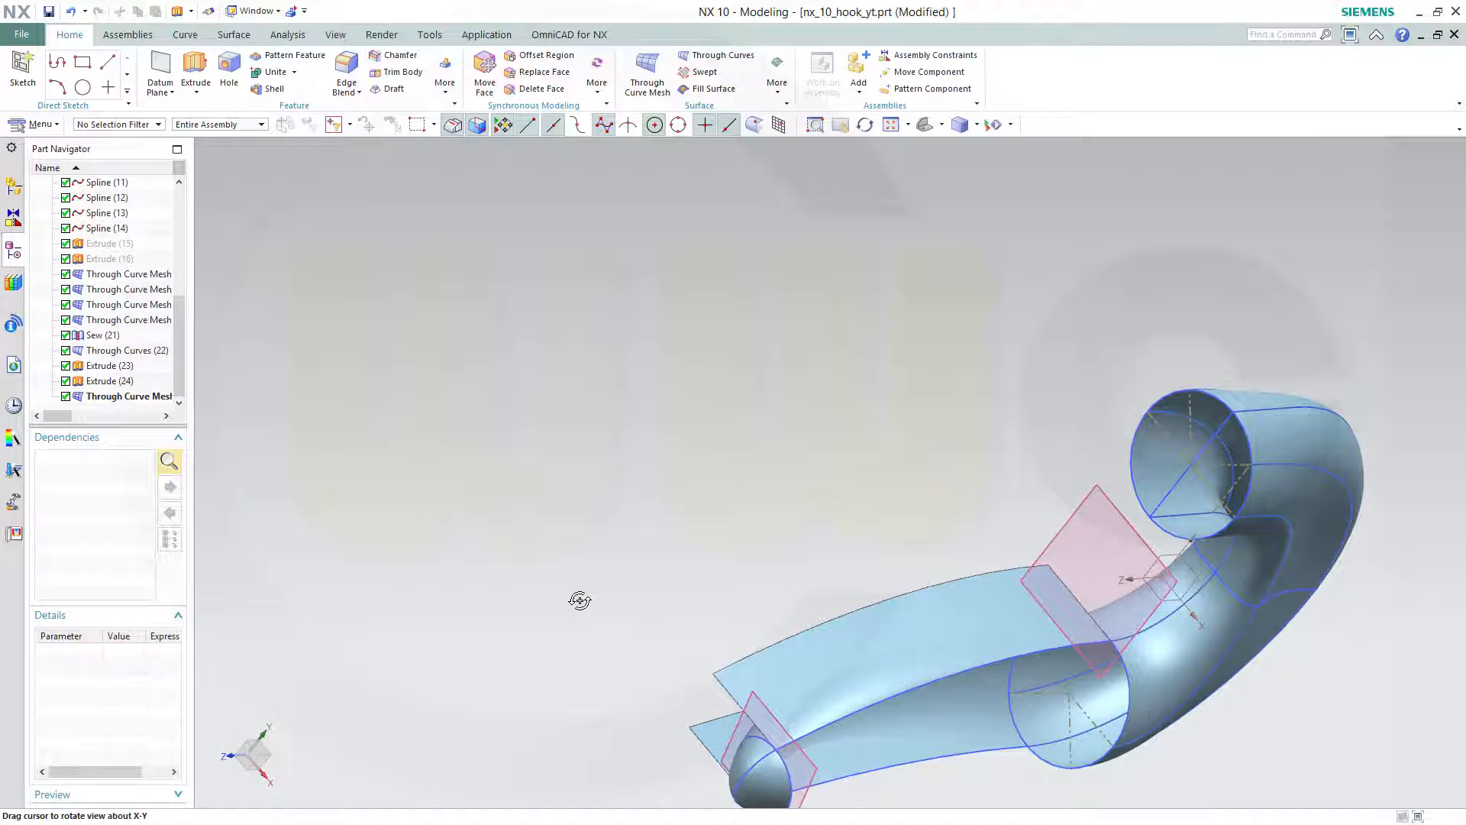
Reverse the extrusion direction of both shank guide sheets, Extrude (23) and Extrude (24).
middle_drag(580, 600, 595, 581)
scroll(951, 729, up, 2)
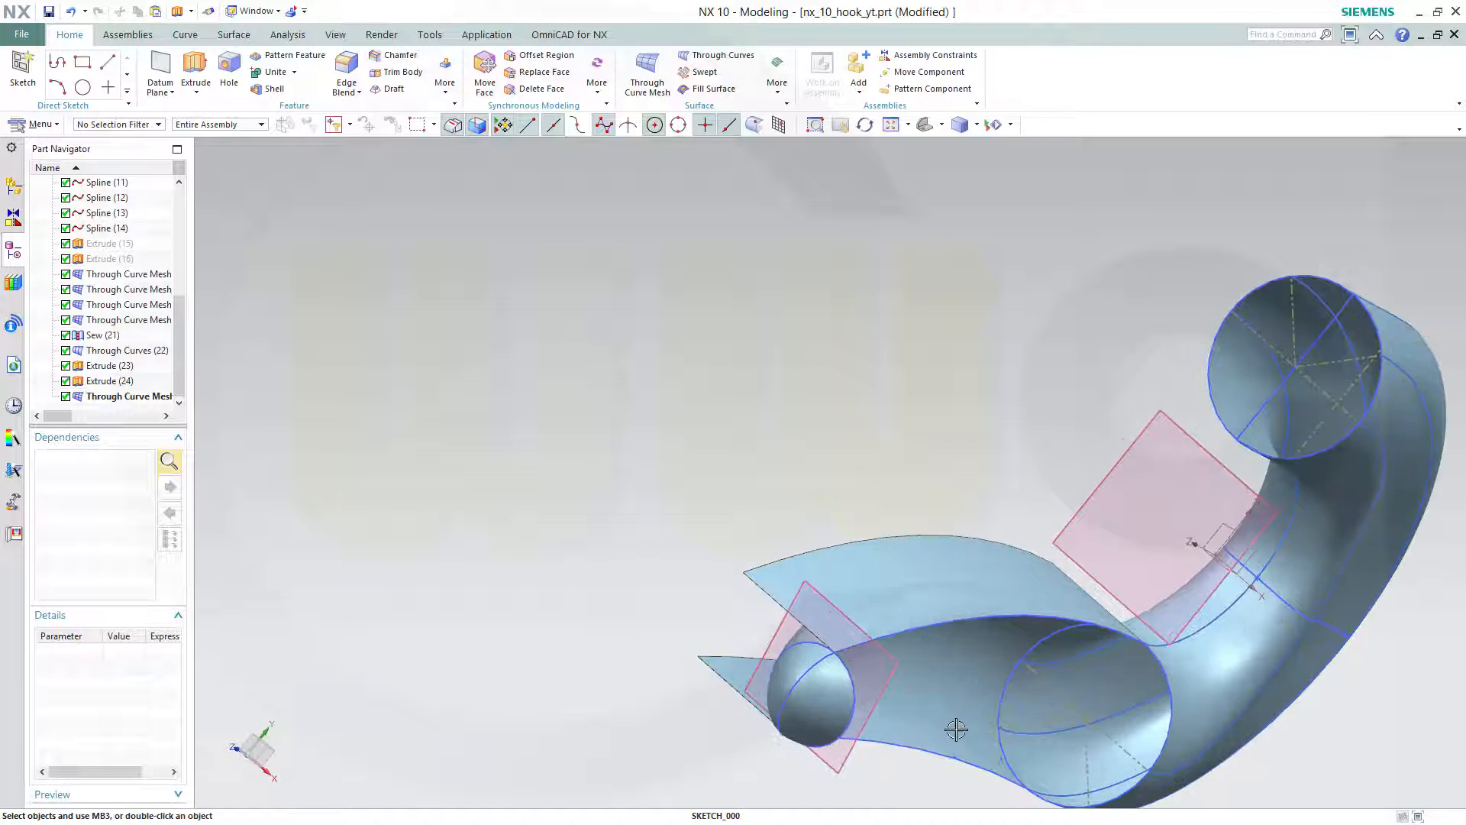
scroll(956, 729, up, 1)
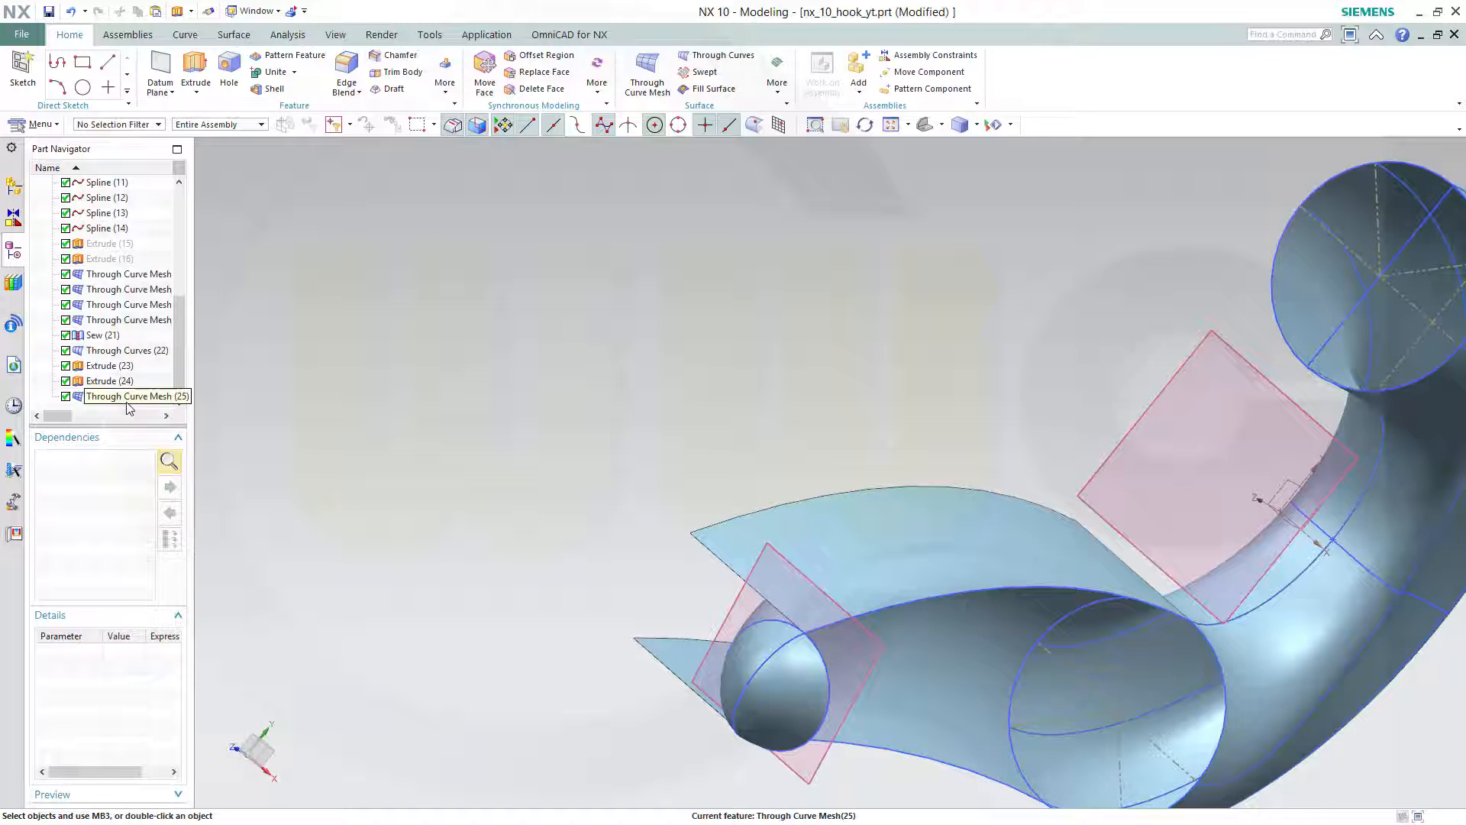
double_click(122, 370)
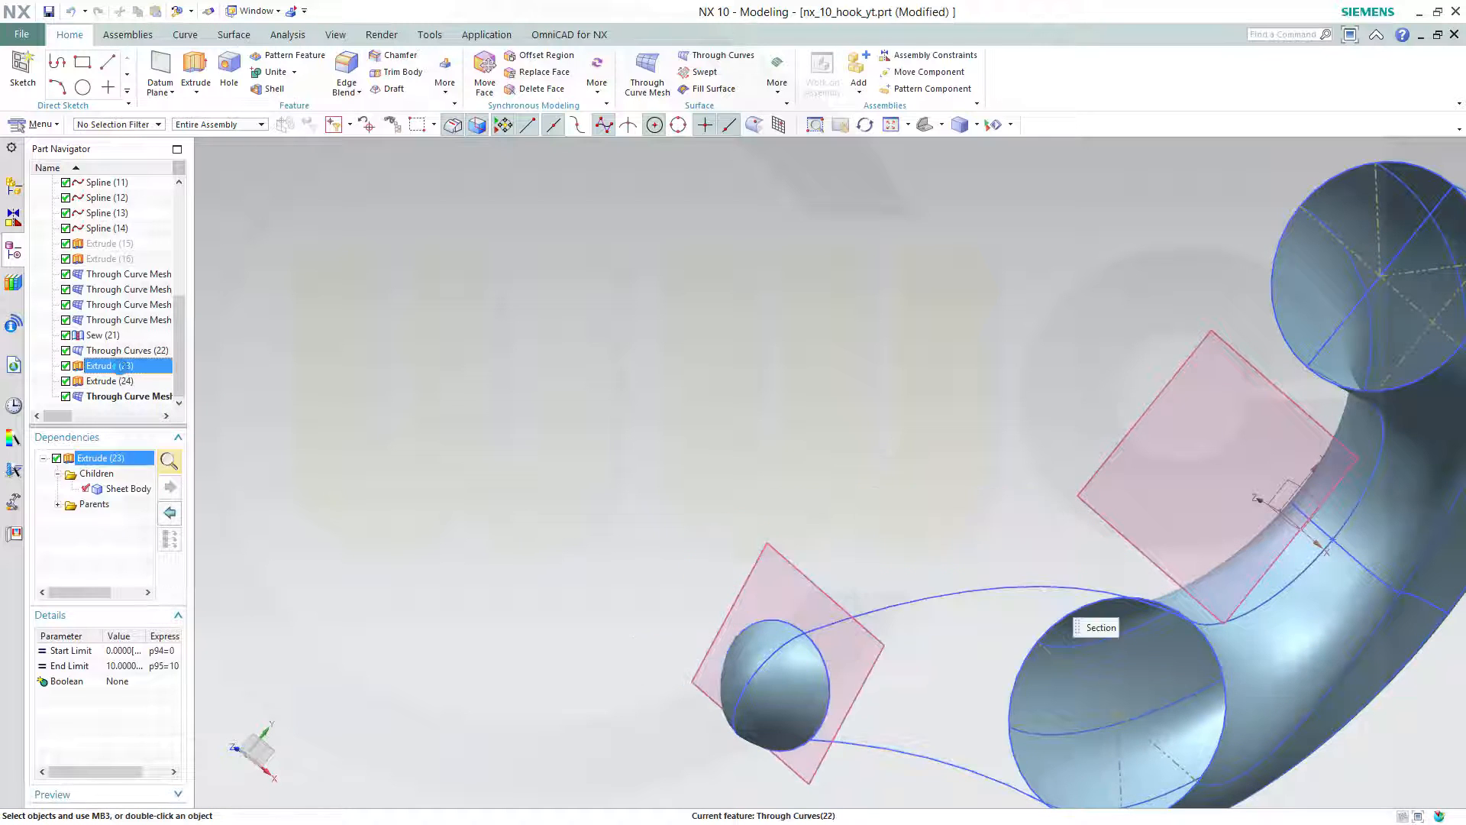
click(369, 115)
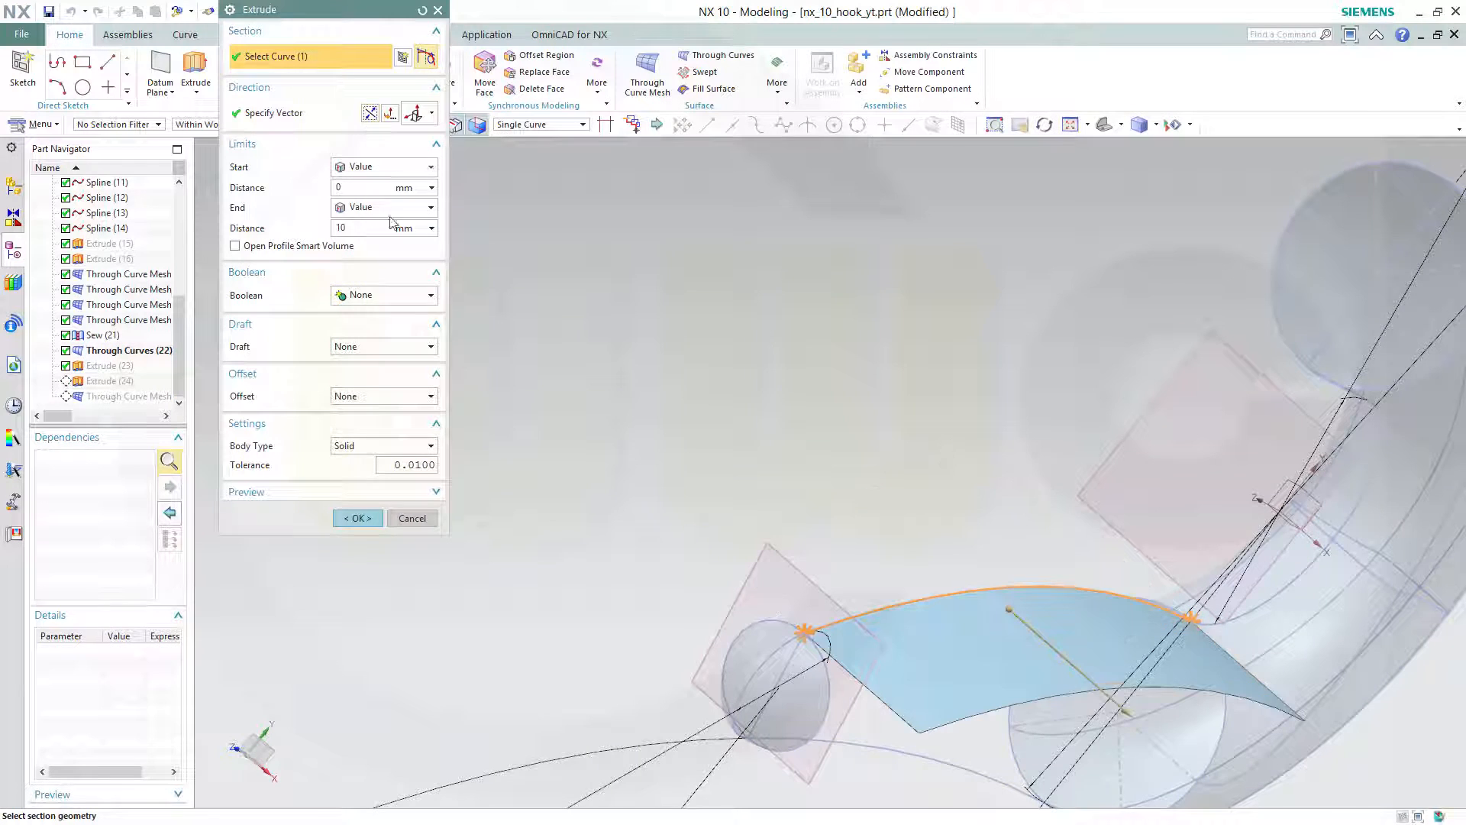
click(358, 518)
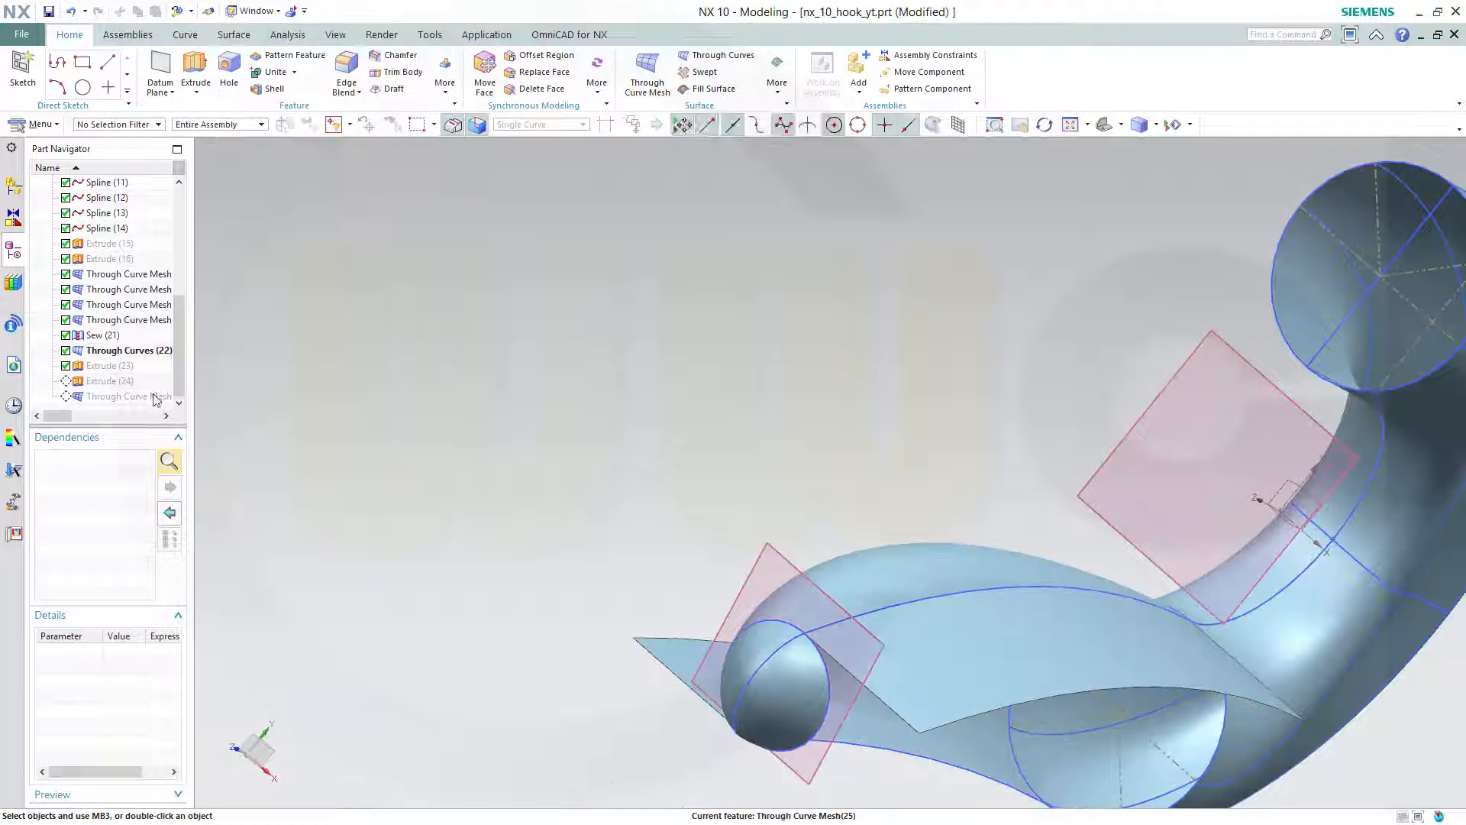
double_click(122, 367)
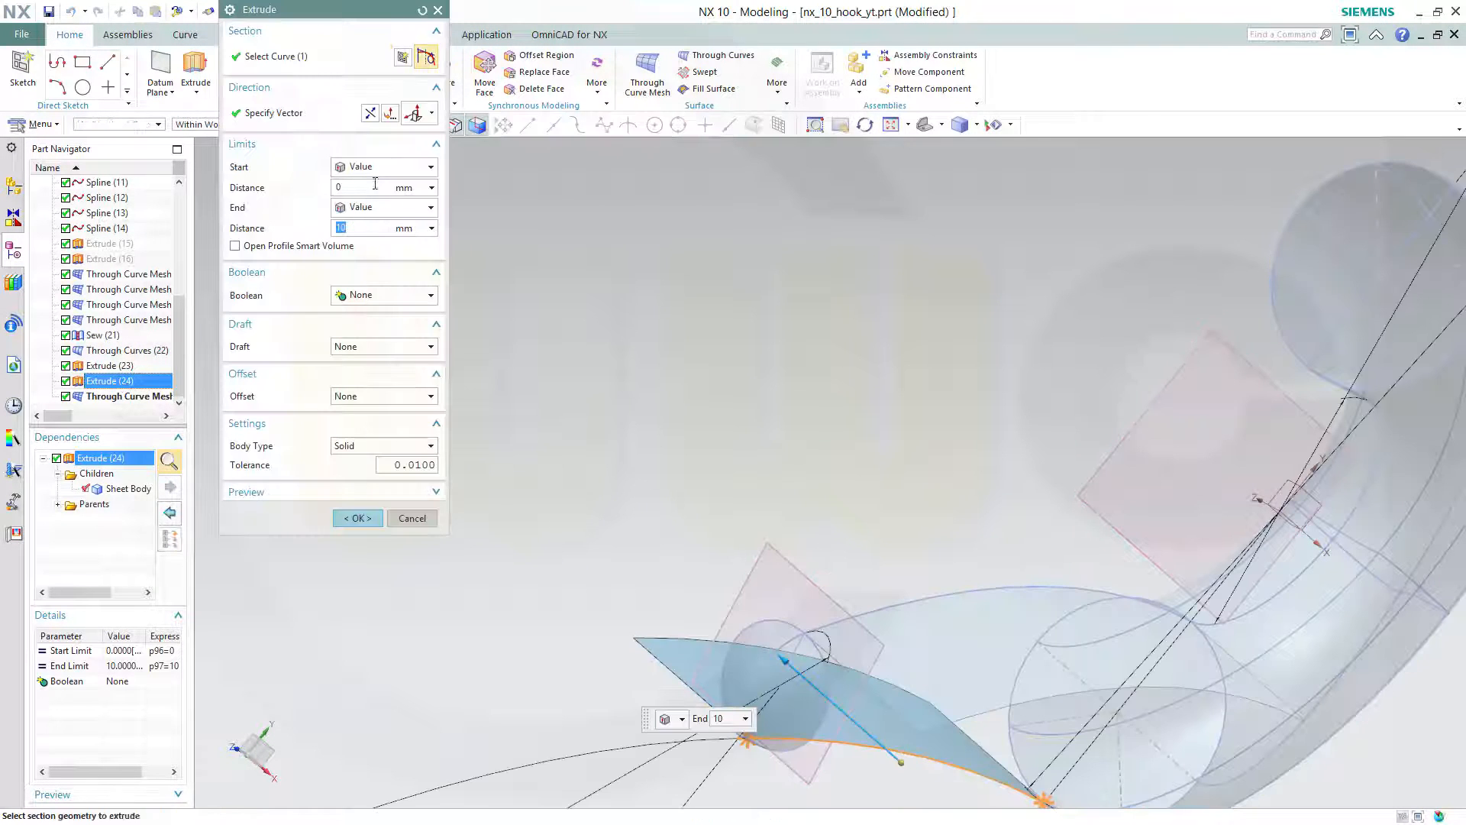
click(370, 115)
click(352, 521)
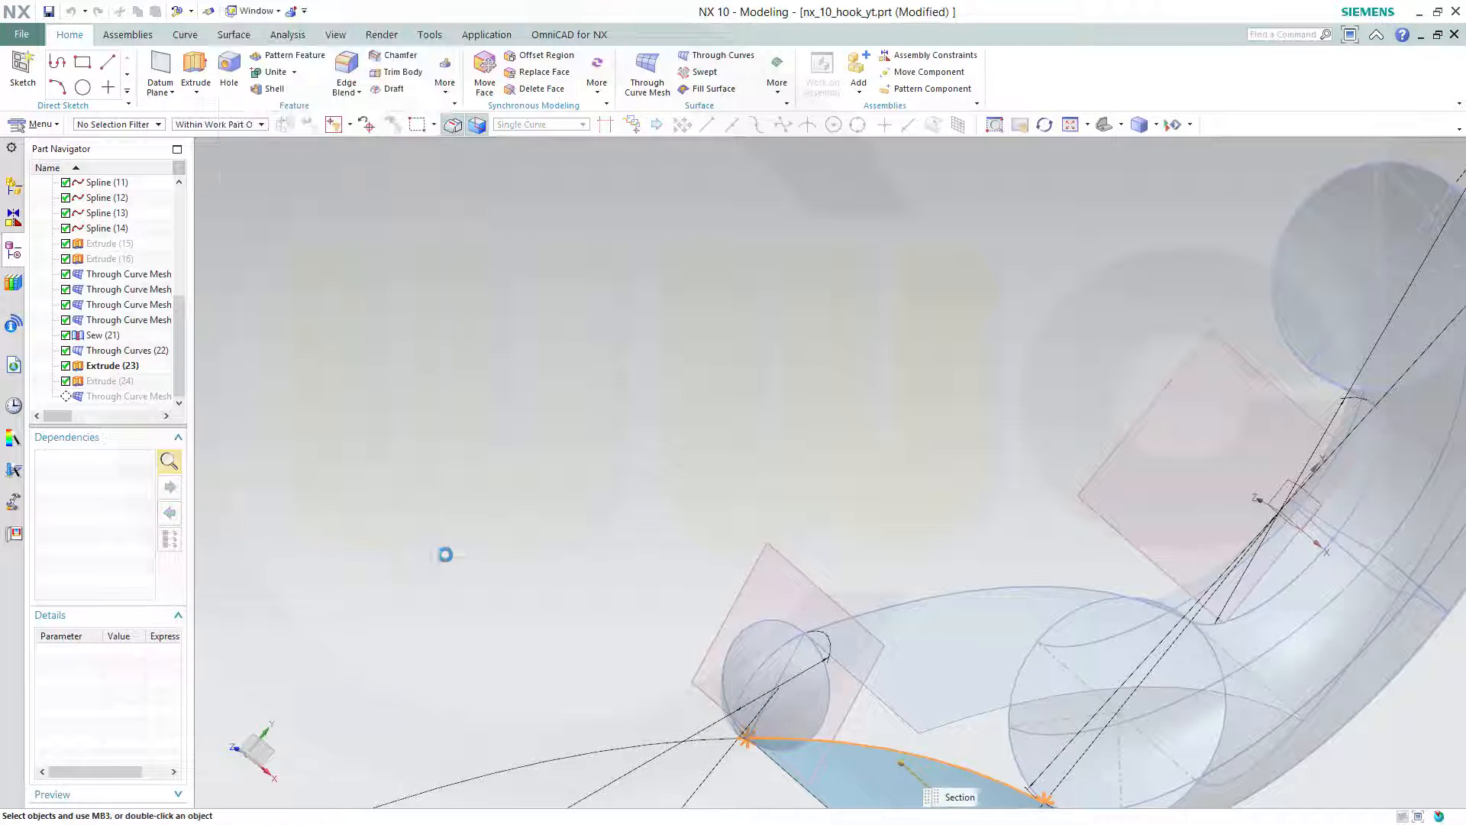
Set the half-shank mesh's first and last cross continuity to G1 (Tangent) against the Extrude (23) and Extrude (24) sheets respectively.
double_click(130, 396)
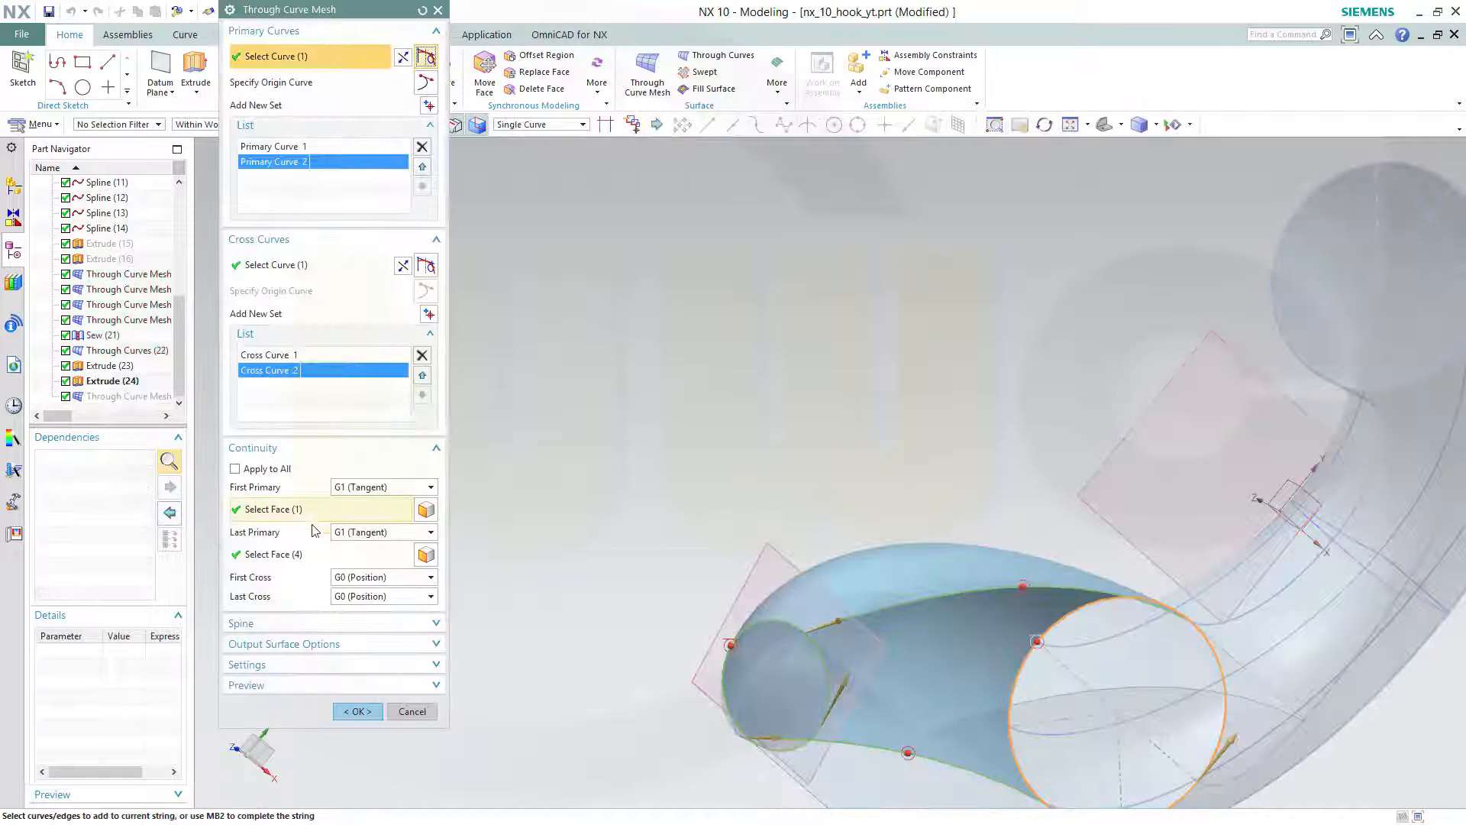
click(431, 578)
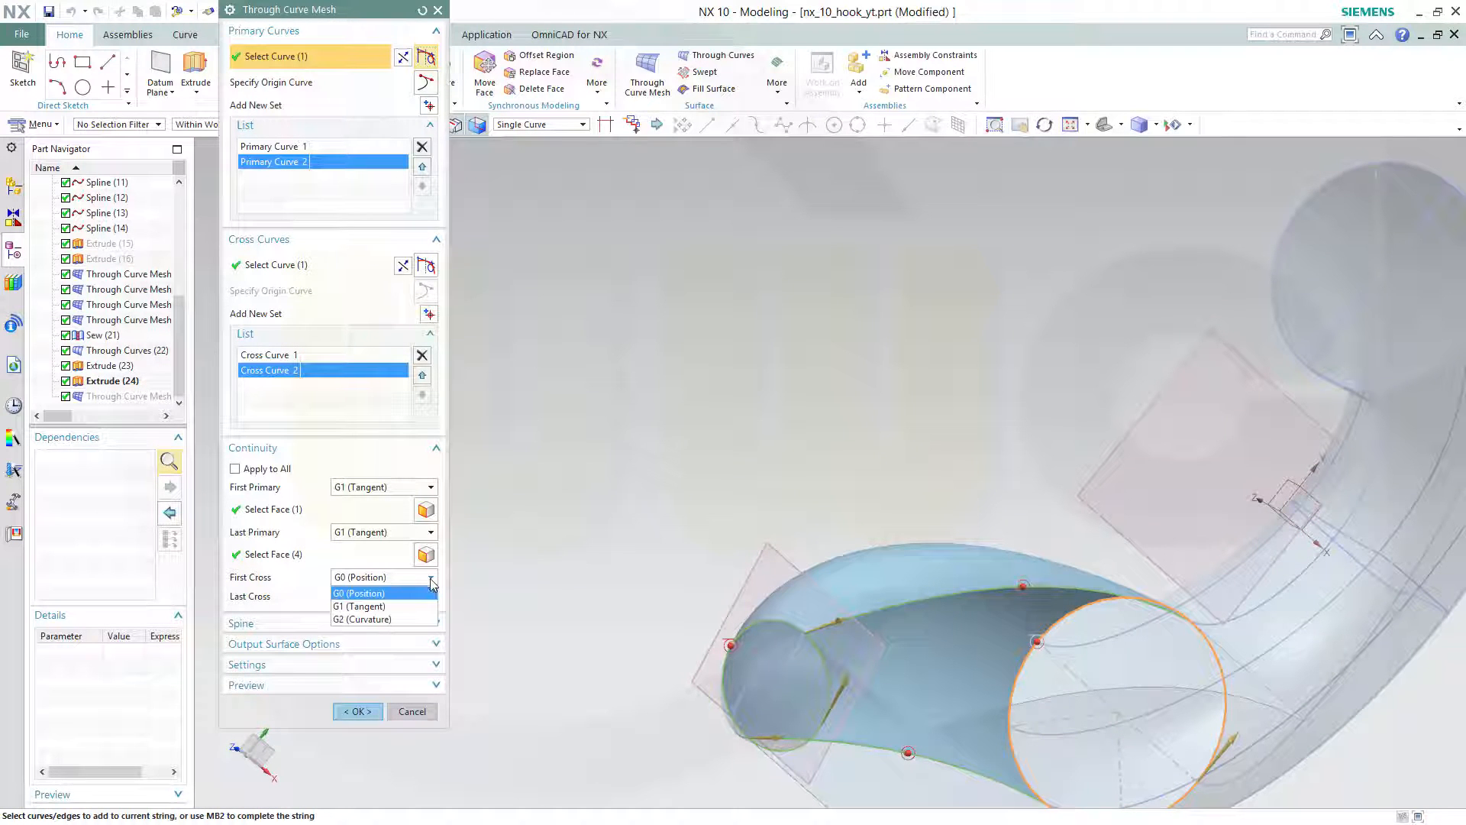
click(405, 606)
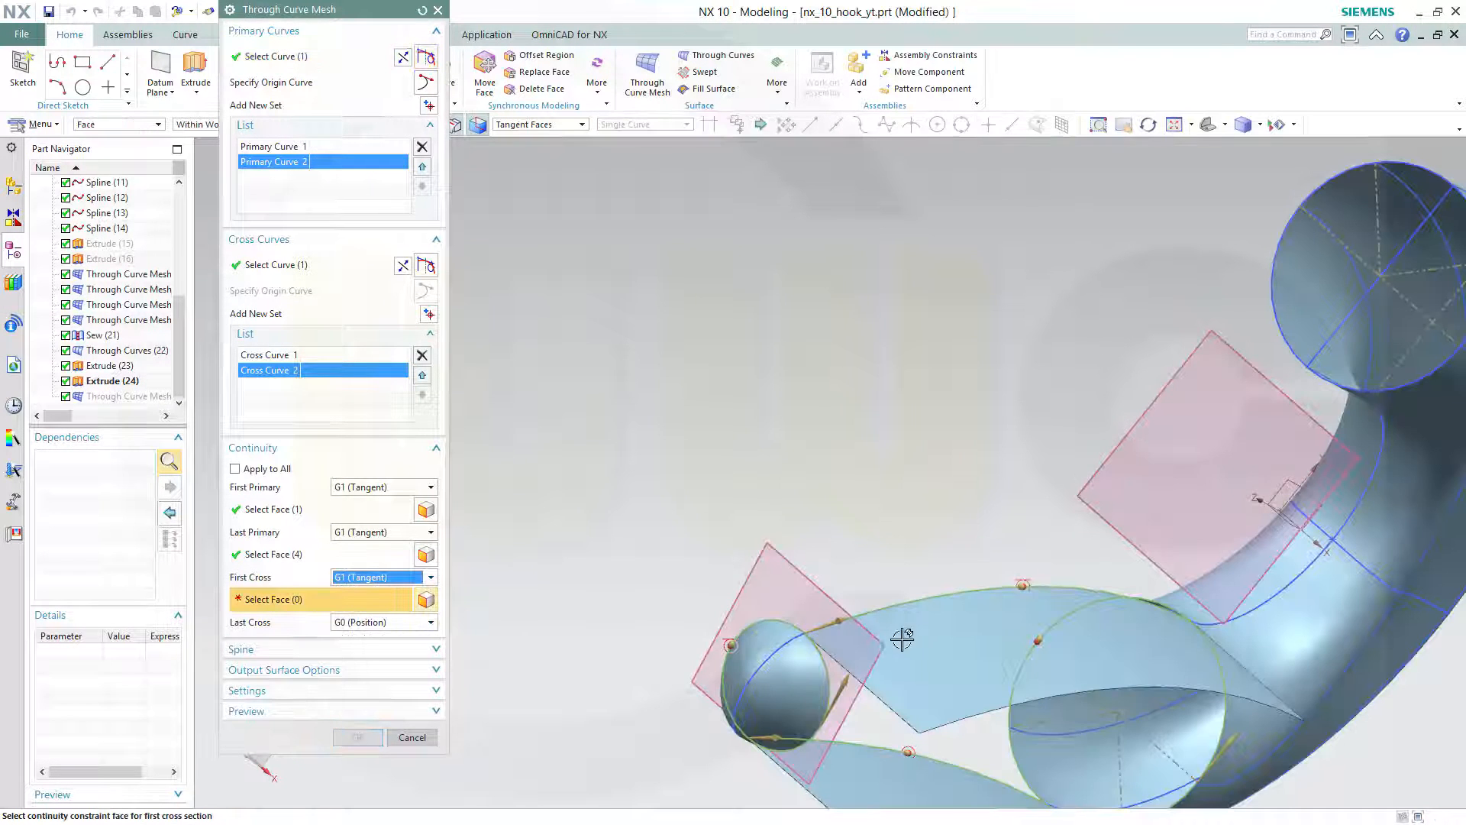
click(961, 650)
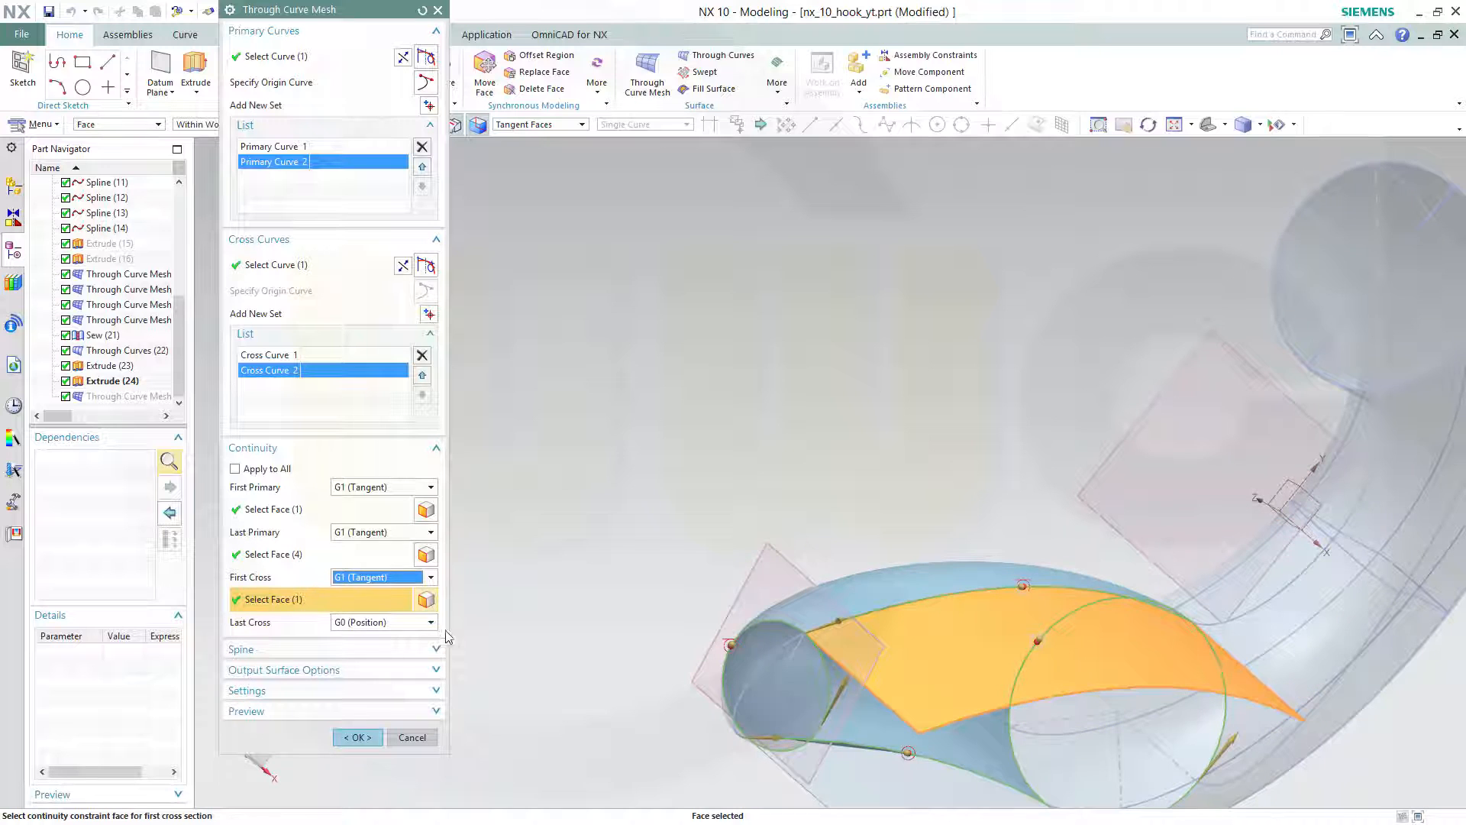
click(432, 623)
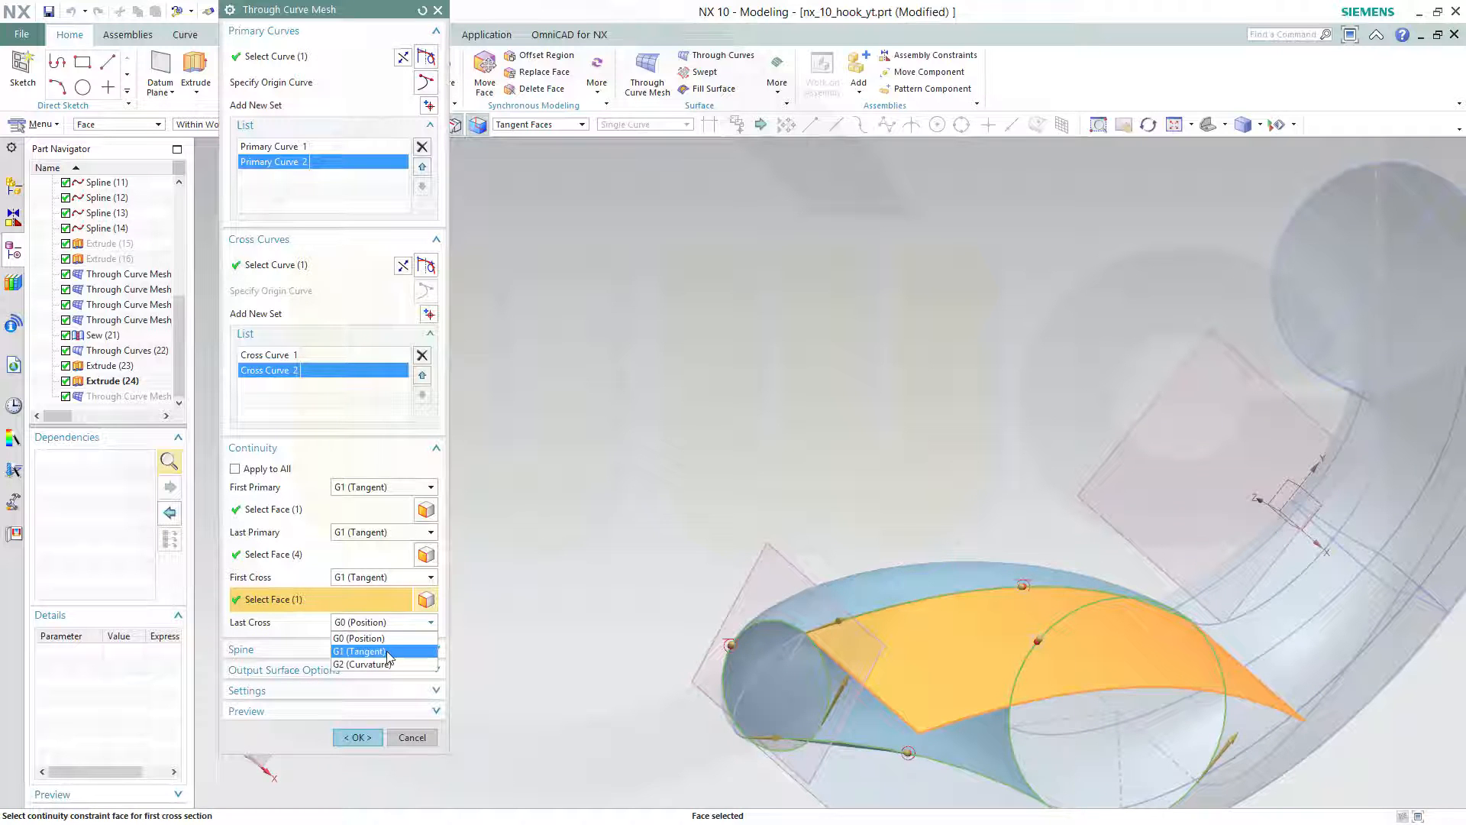
click(388, 651)
click(890, 787)
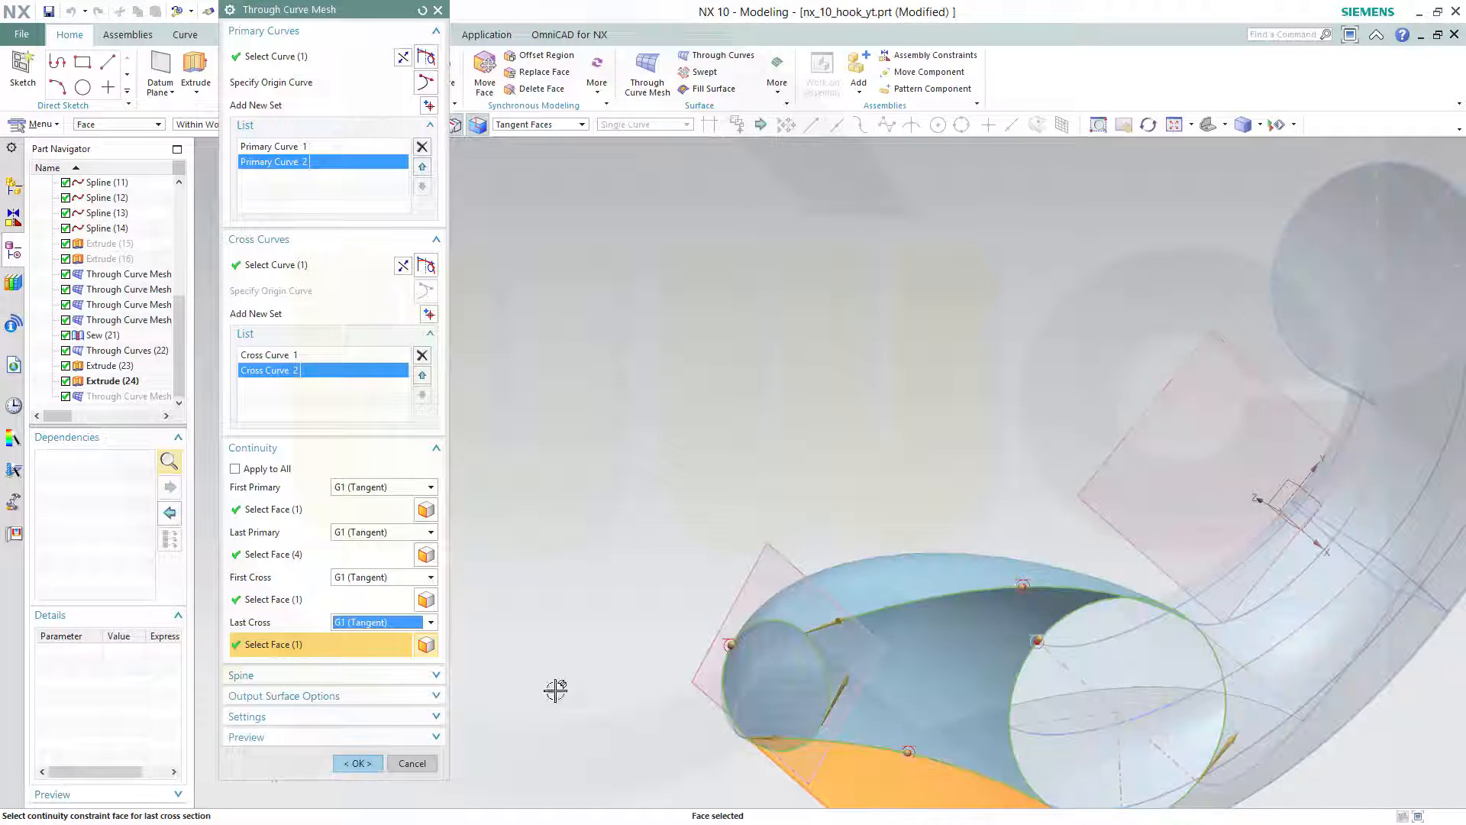
click(359, 764)
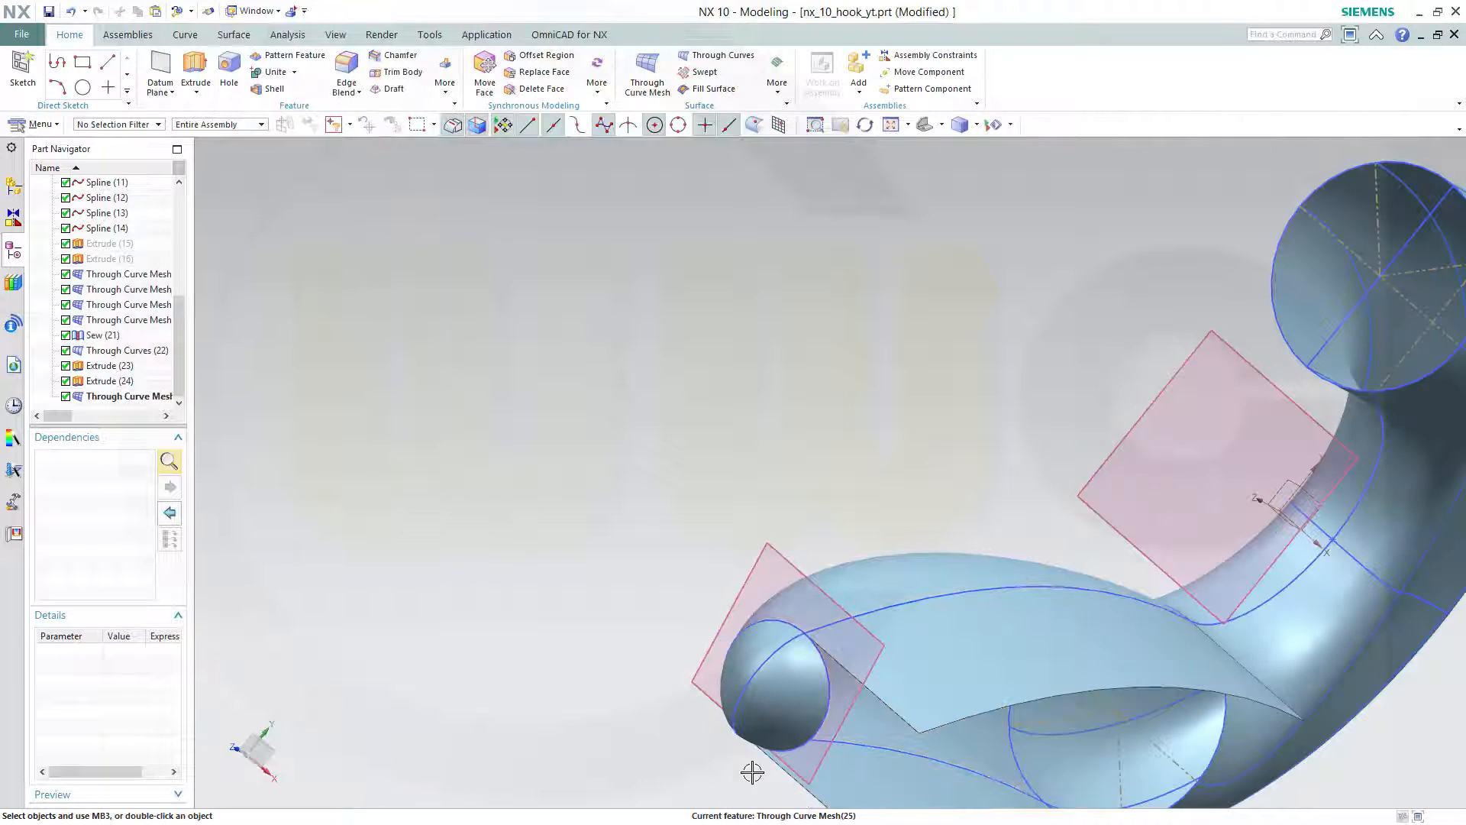
Hide the upper guide sheet, Extrude (23), and fit the hook in the view.
scroll(903, 789, down, 1)
scroll(958, 775, down, 2)
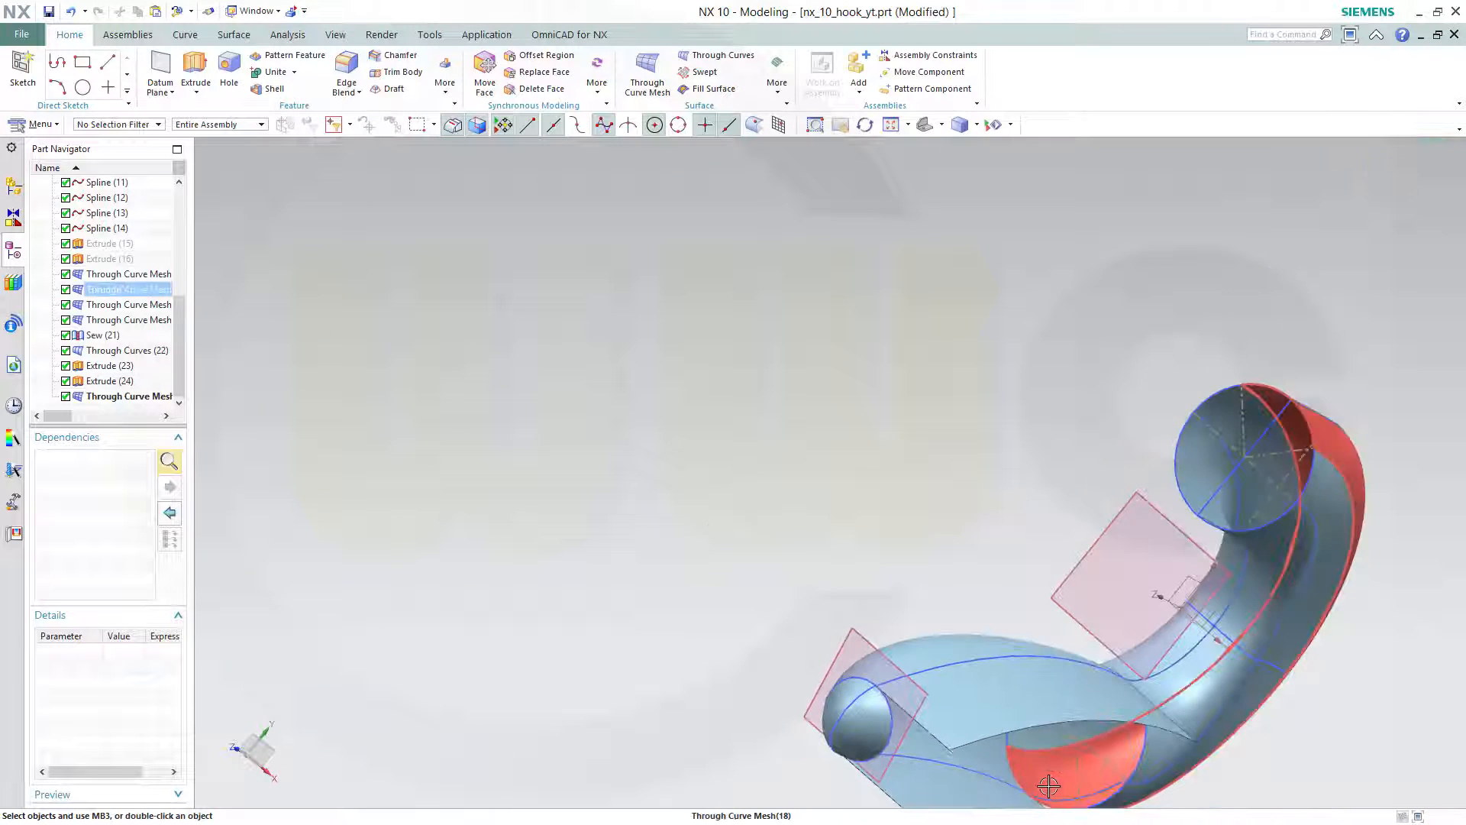
right_click(1044, 692)
right_click(985, 688)
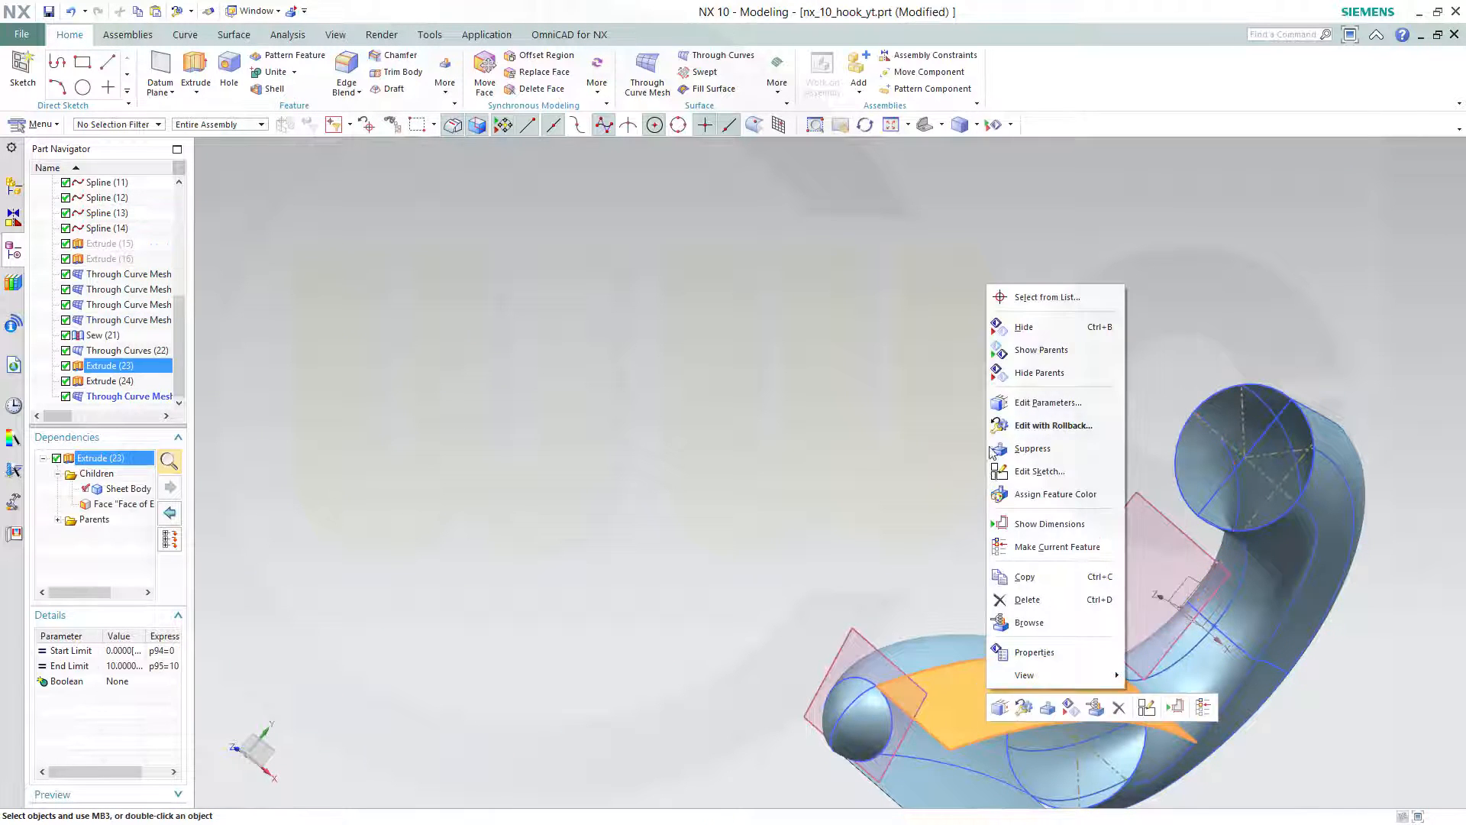
click(1024, 328)
key(ctrl+f)
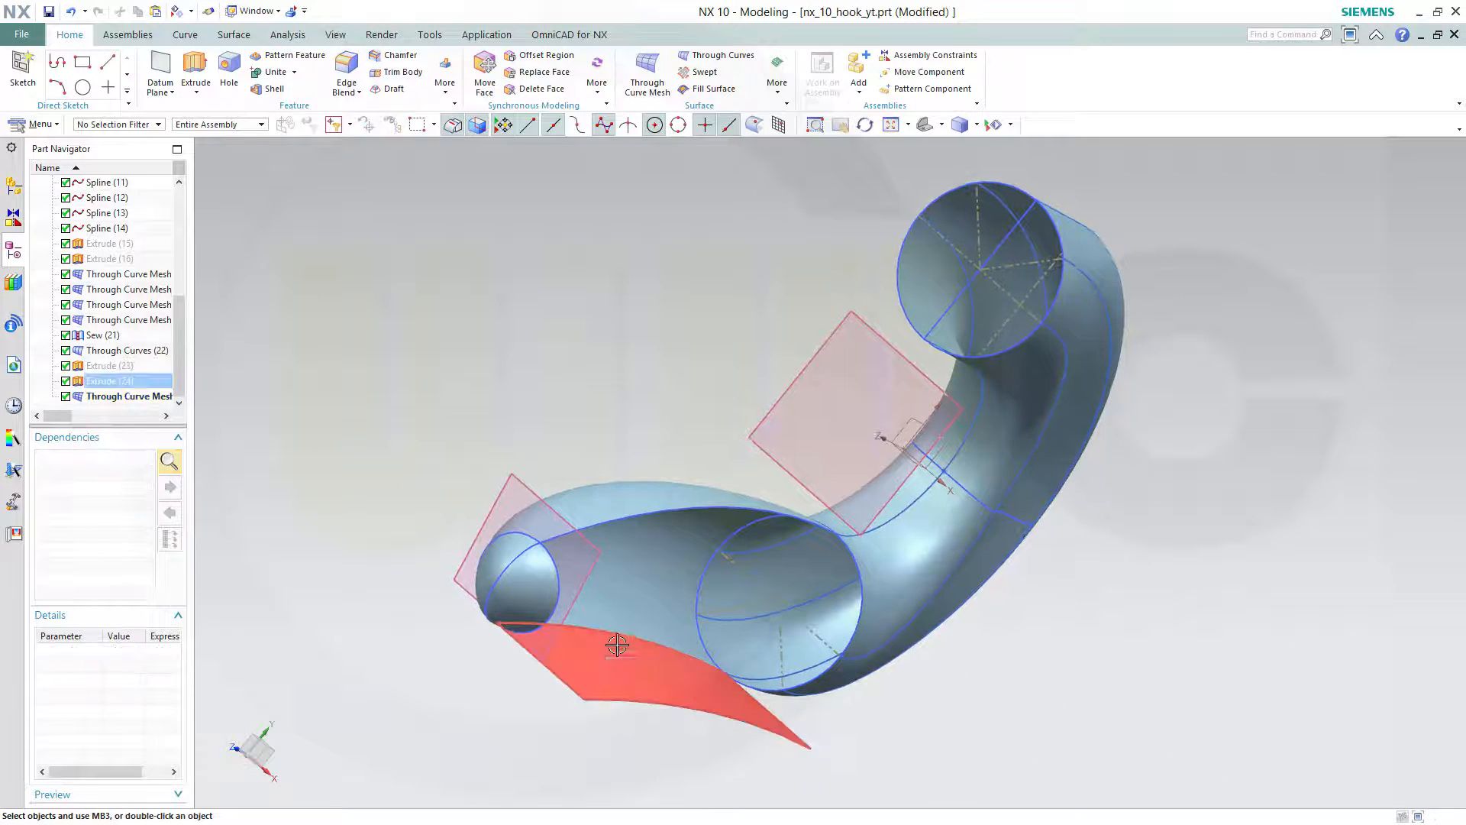
Hide the lower guide sheet, Extrude (24), and mirror the half-shank mesh across the YZ plane of the datum coordinate system.
right_click(618, 655)
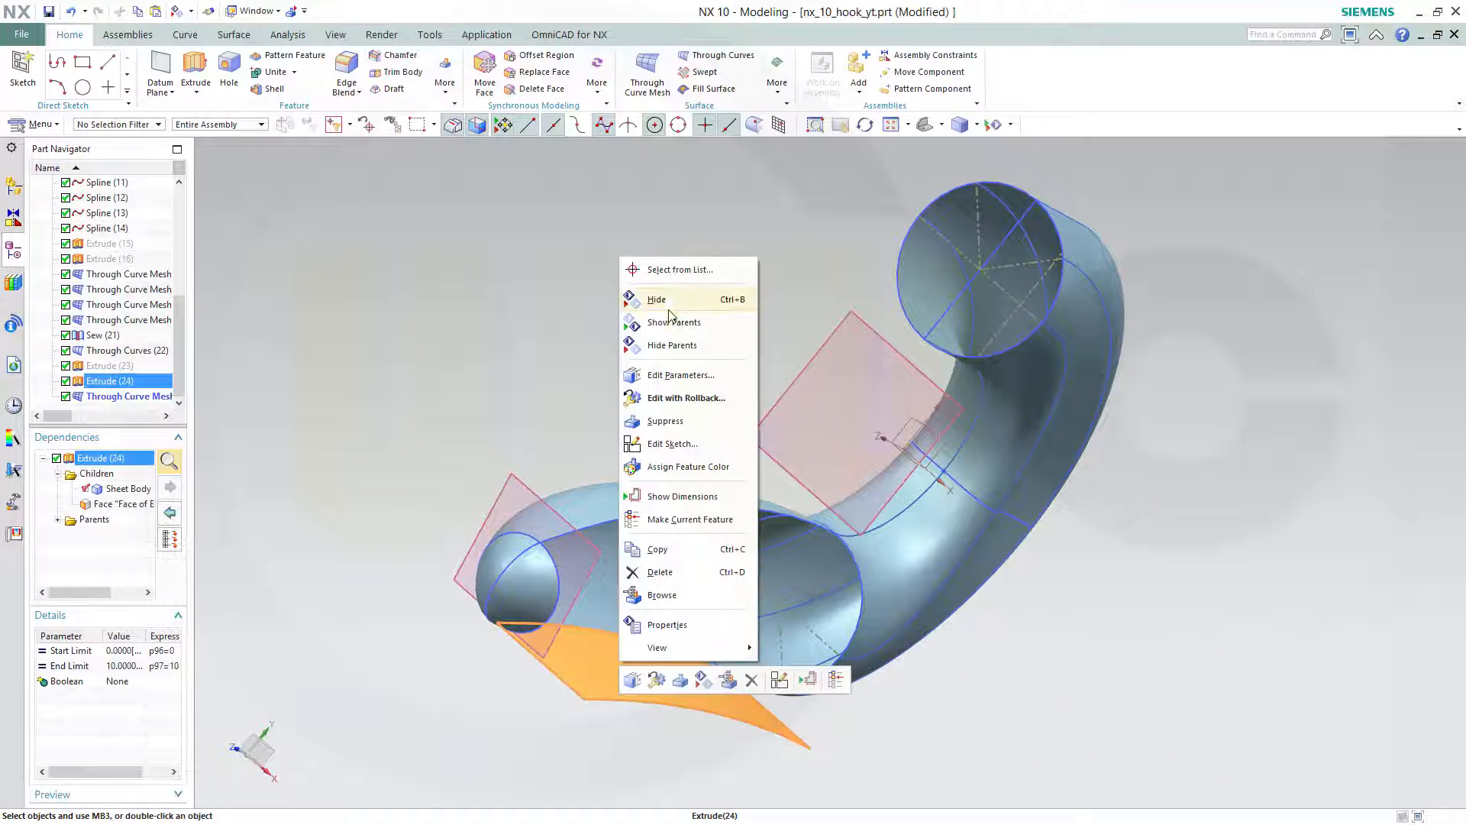
click(672, 302)
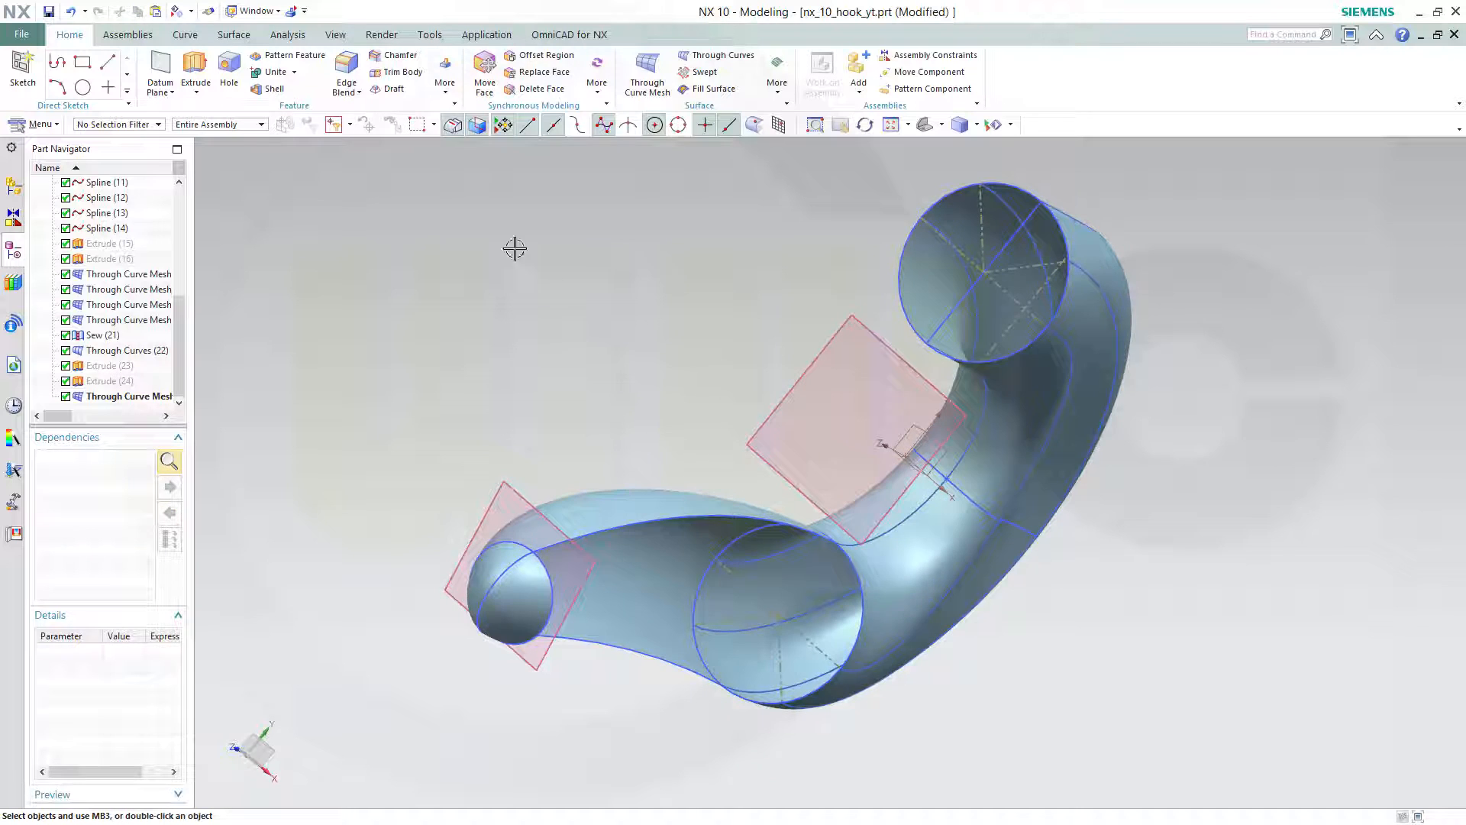
click(446, 90)
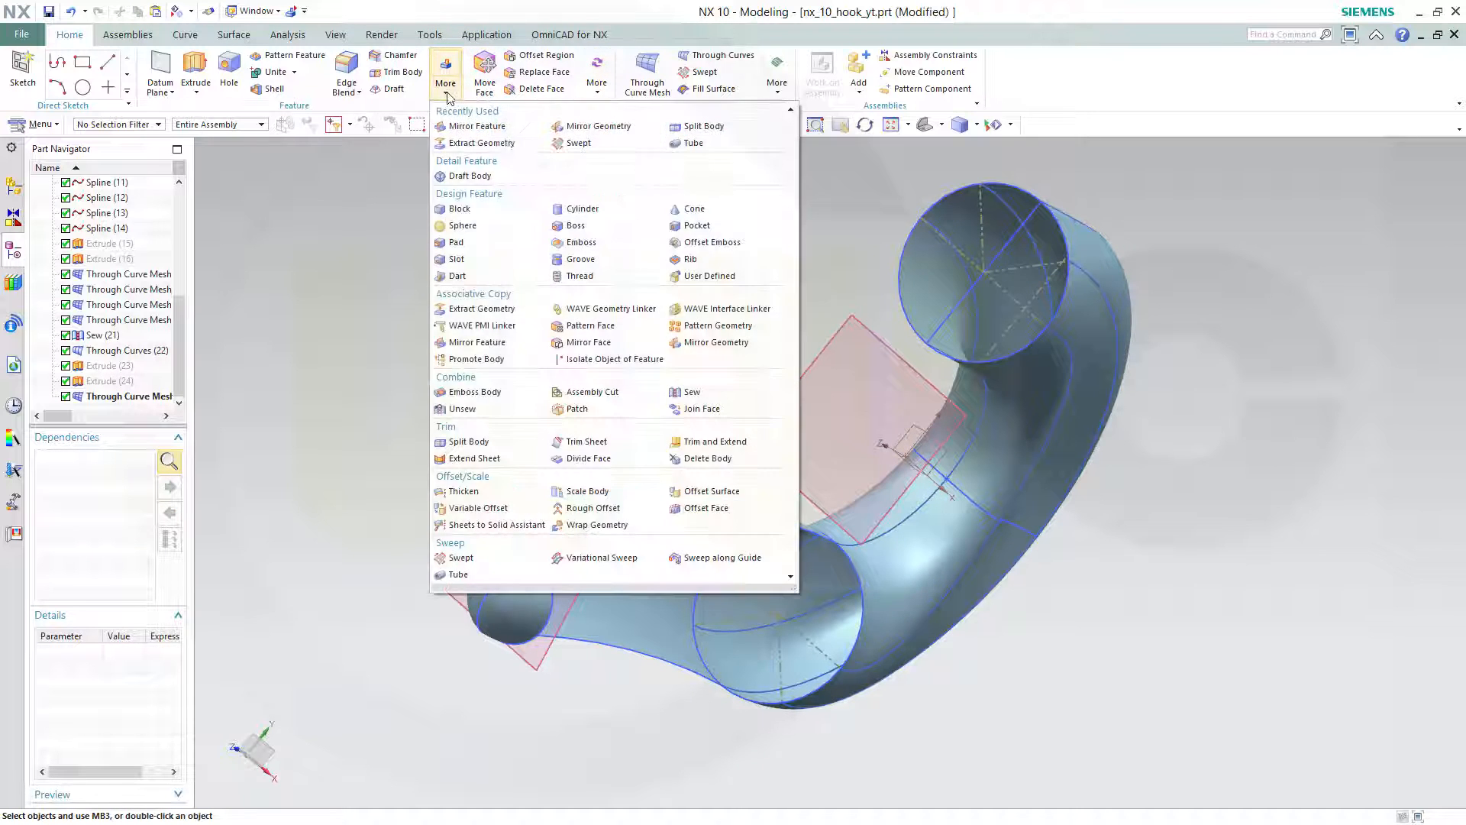
click(711, 343)
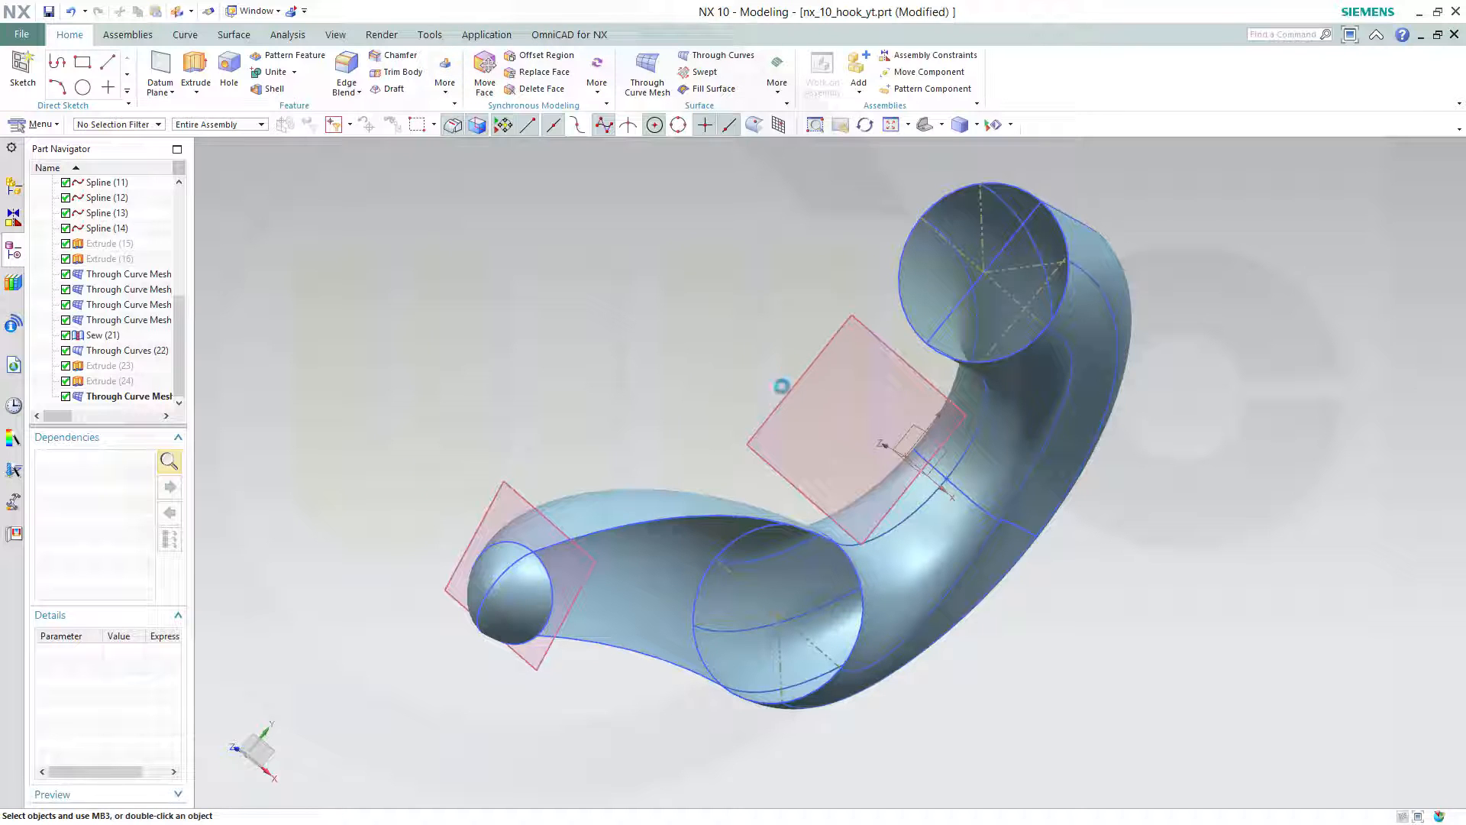
click(621, 502)
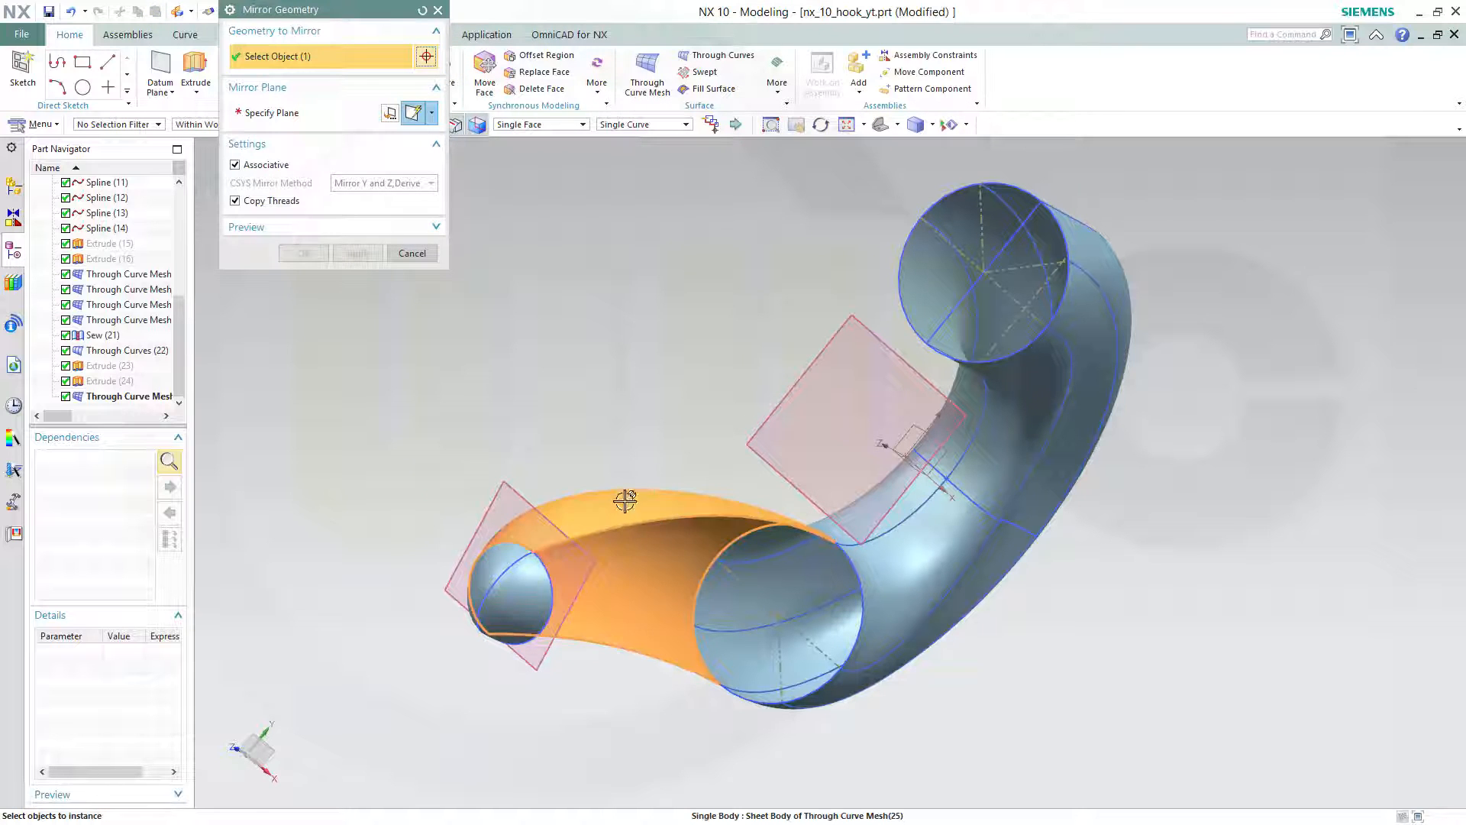
click(263, 115)
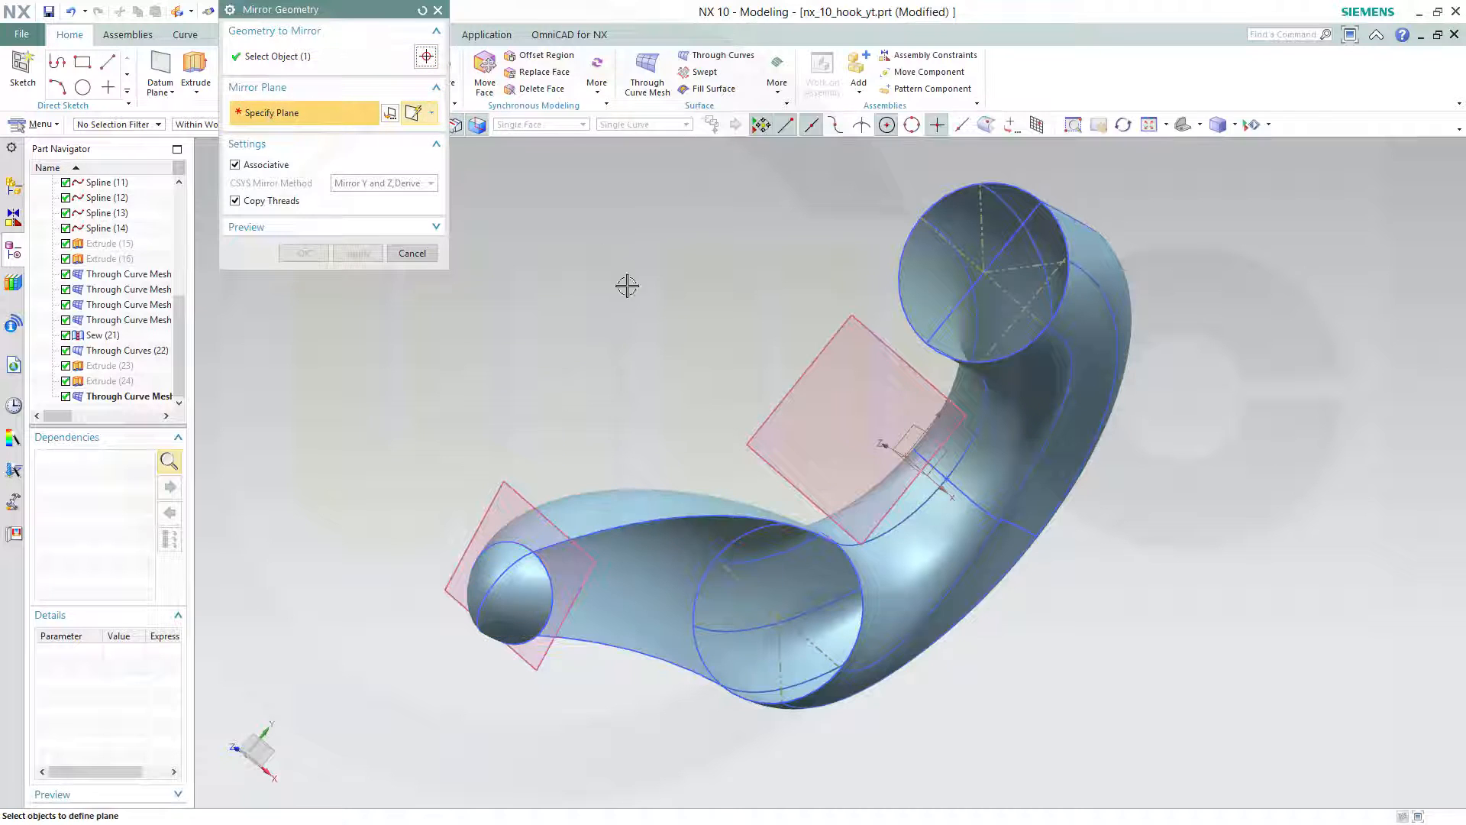
click(905, 431)
click(301, 253)
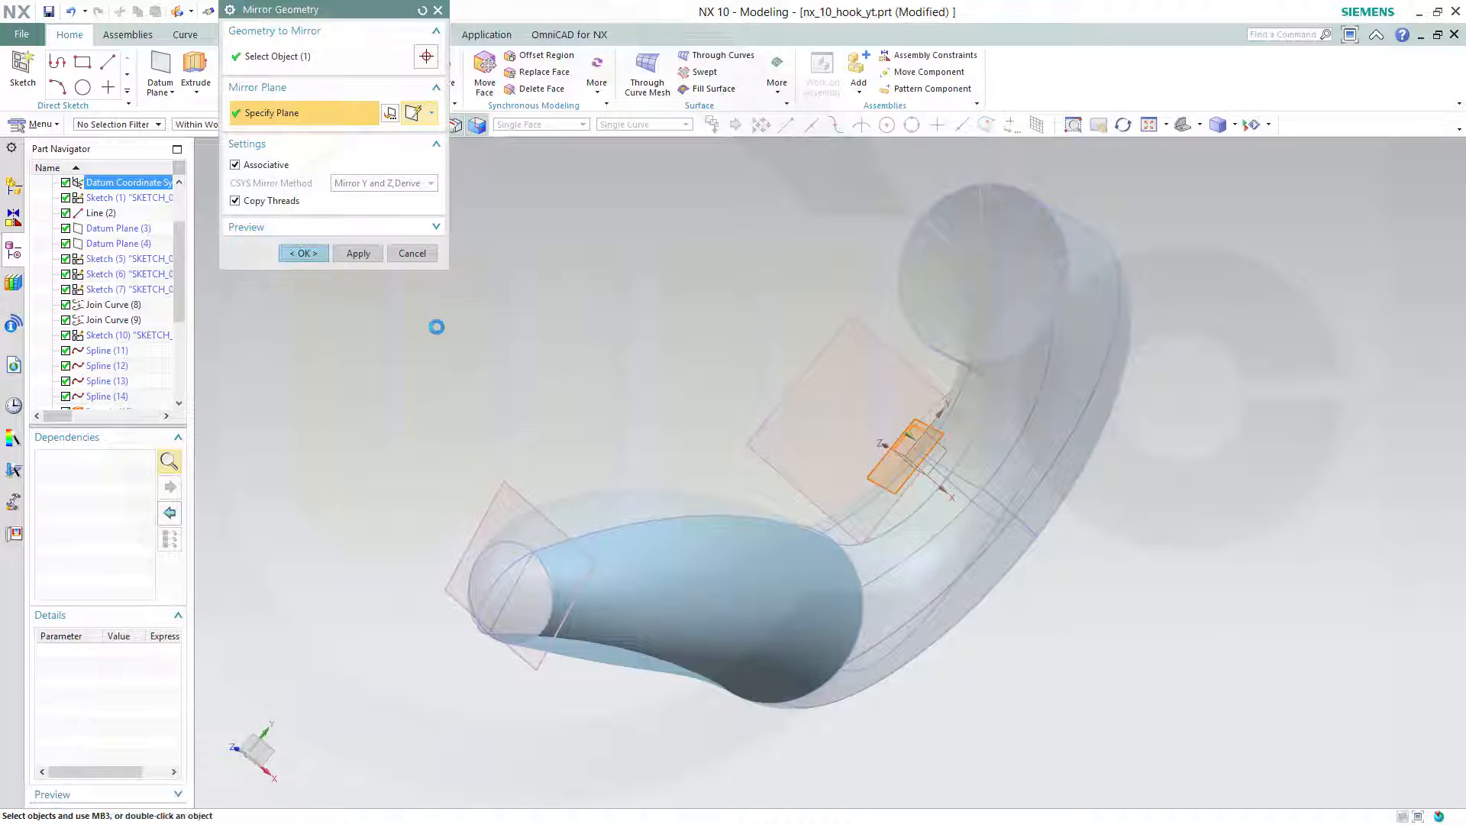
Hide all datum planes, points, curves and sketches, leaving the sheet bodies and the coordinate system shown.
middle_drag(667, 474, 782, 308)
scroll(795, 275, up, 2)
scroll(810, 271, down, 5)
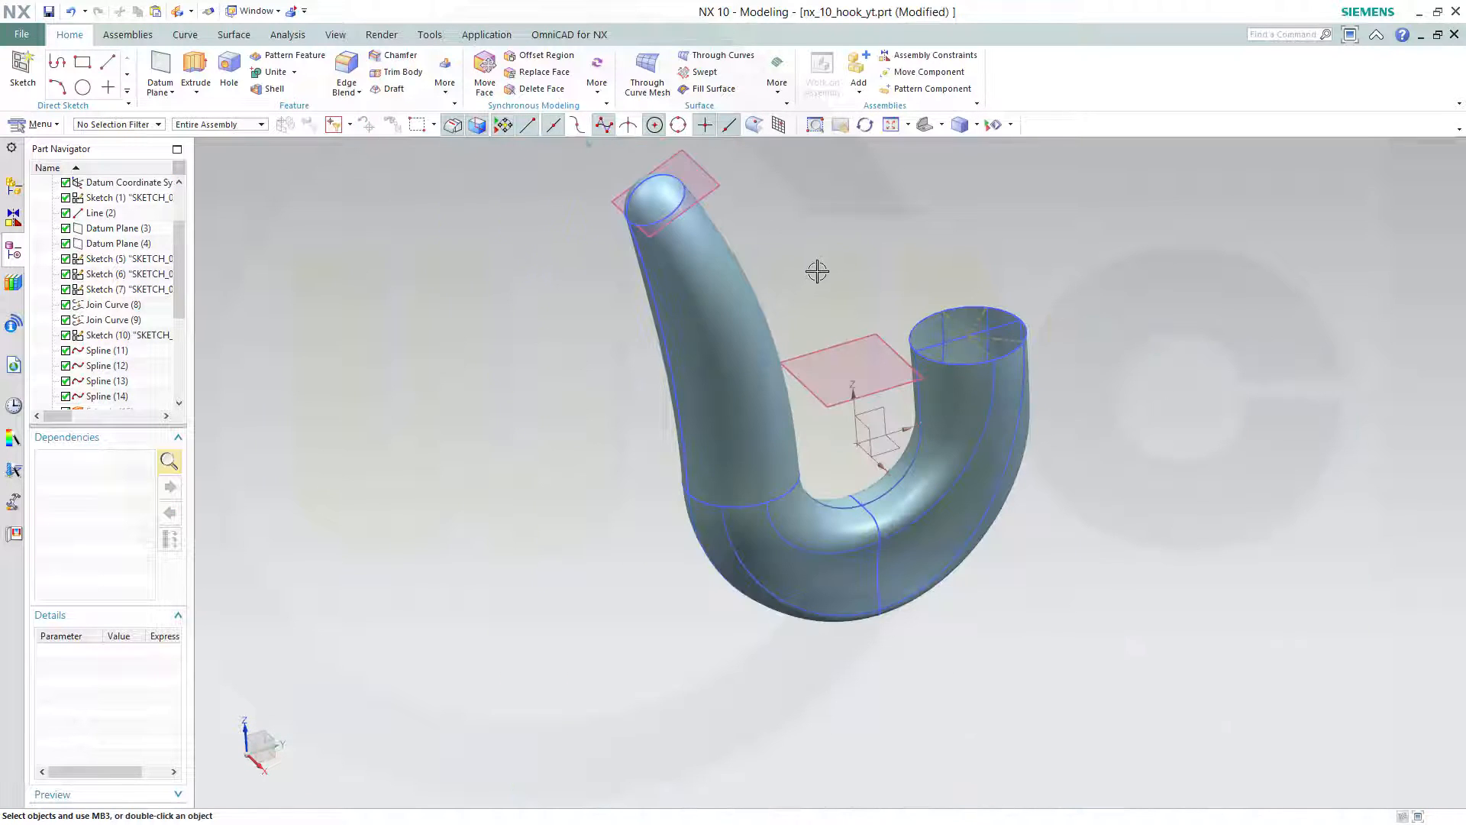
middle_drag(788, 256, 809, 380)
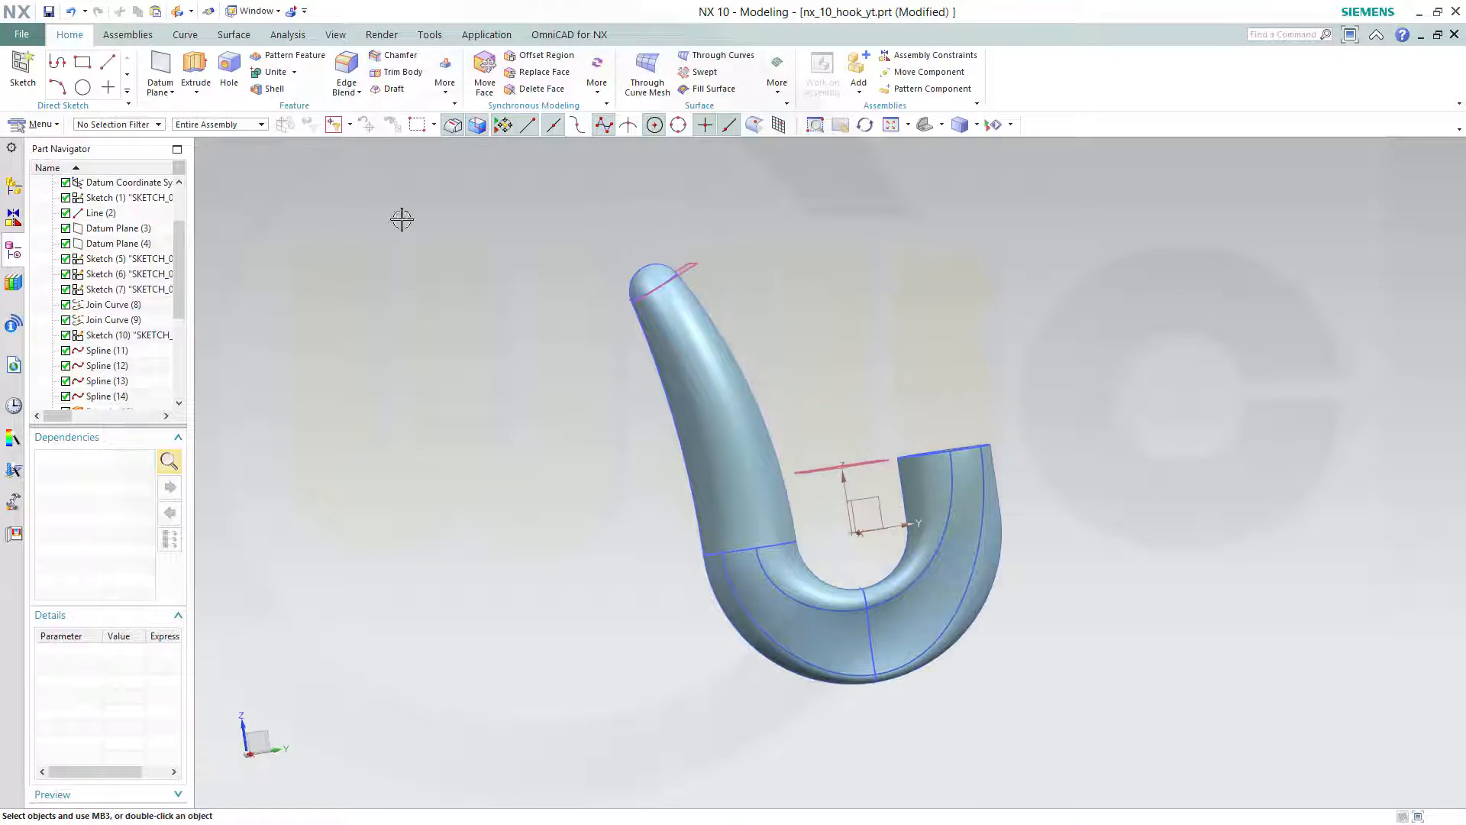
click(336, 36)
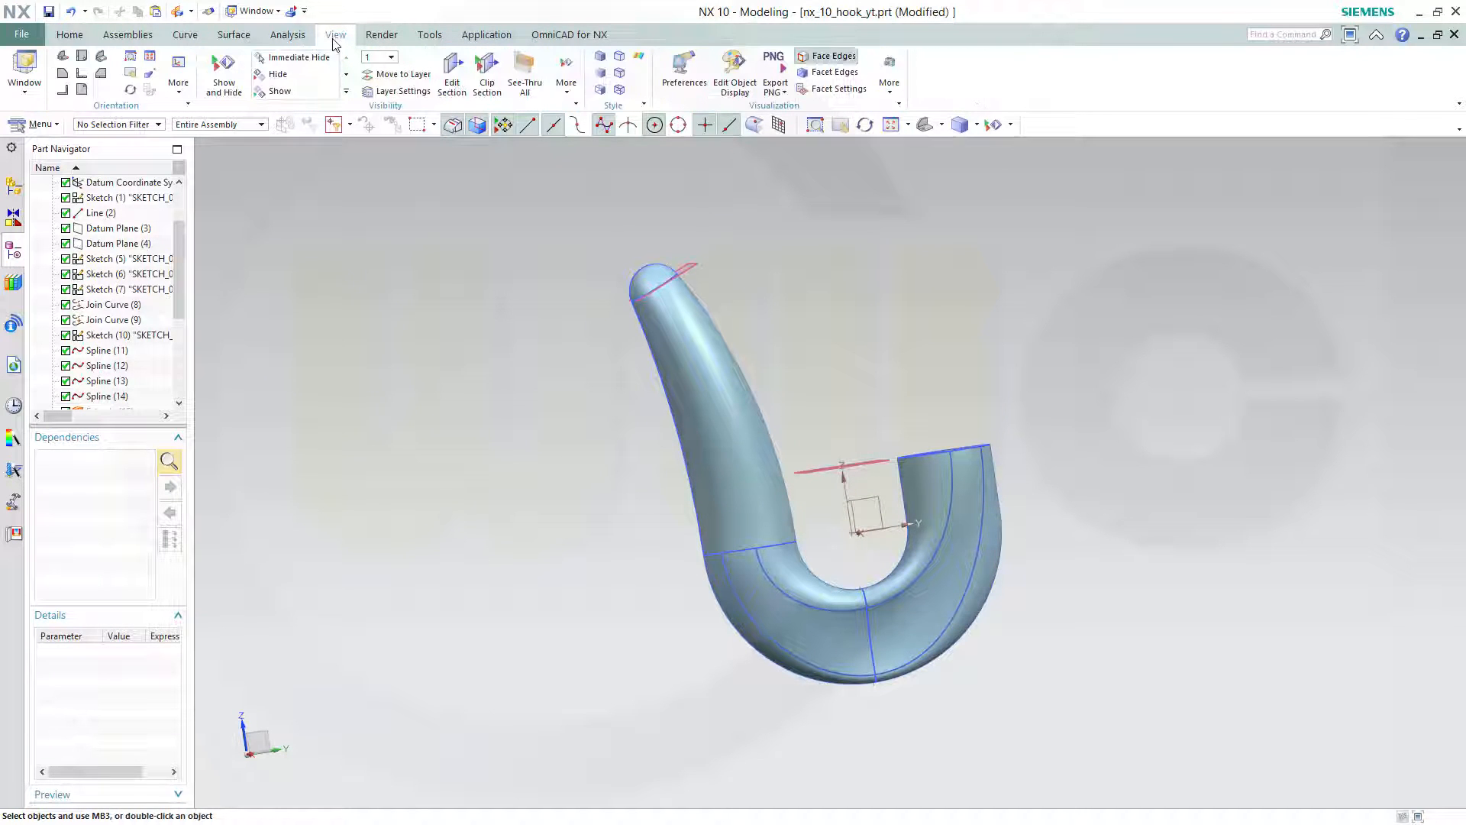
click(223, 77)
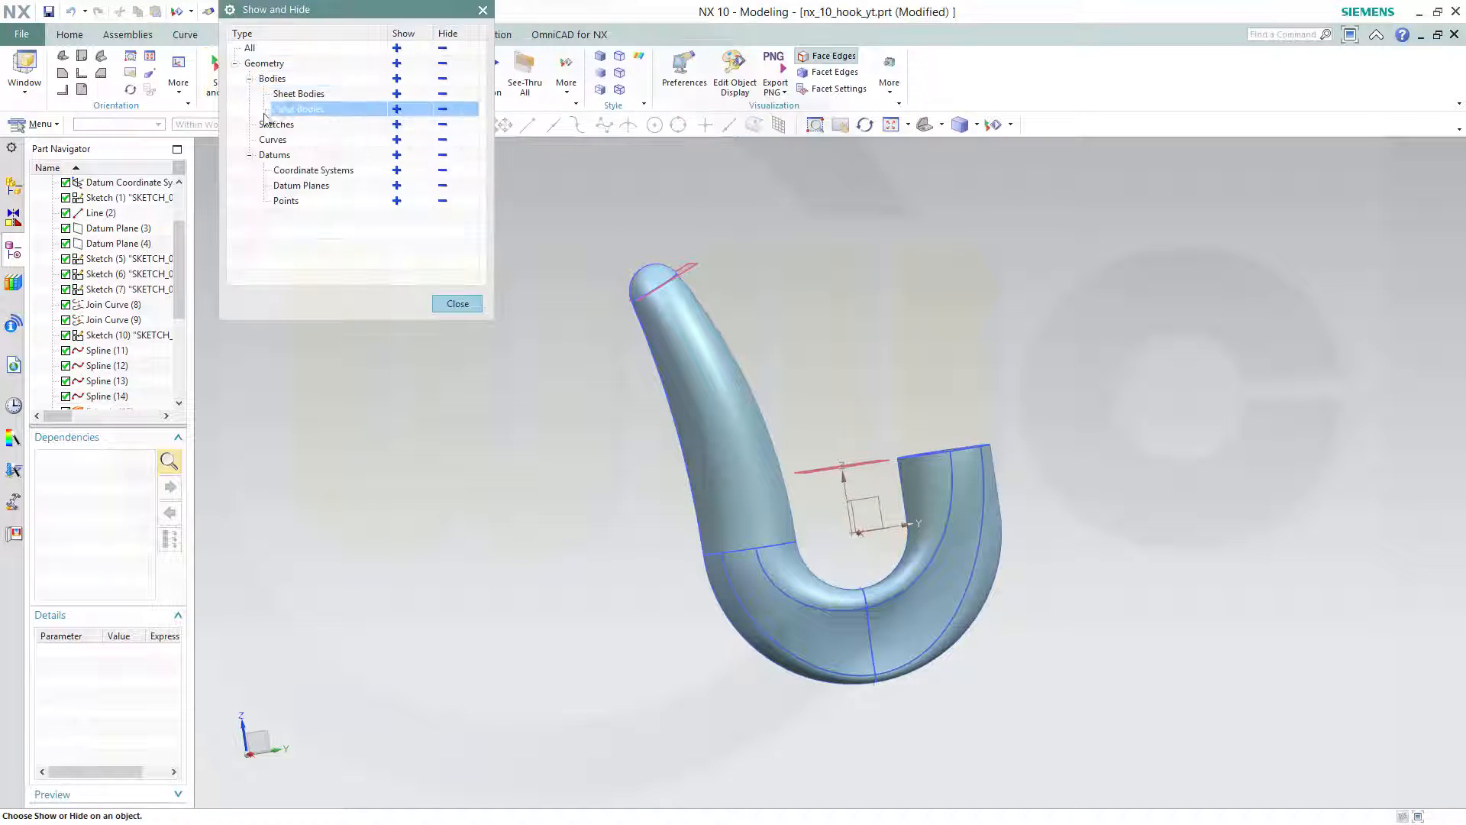
click(443, 200)
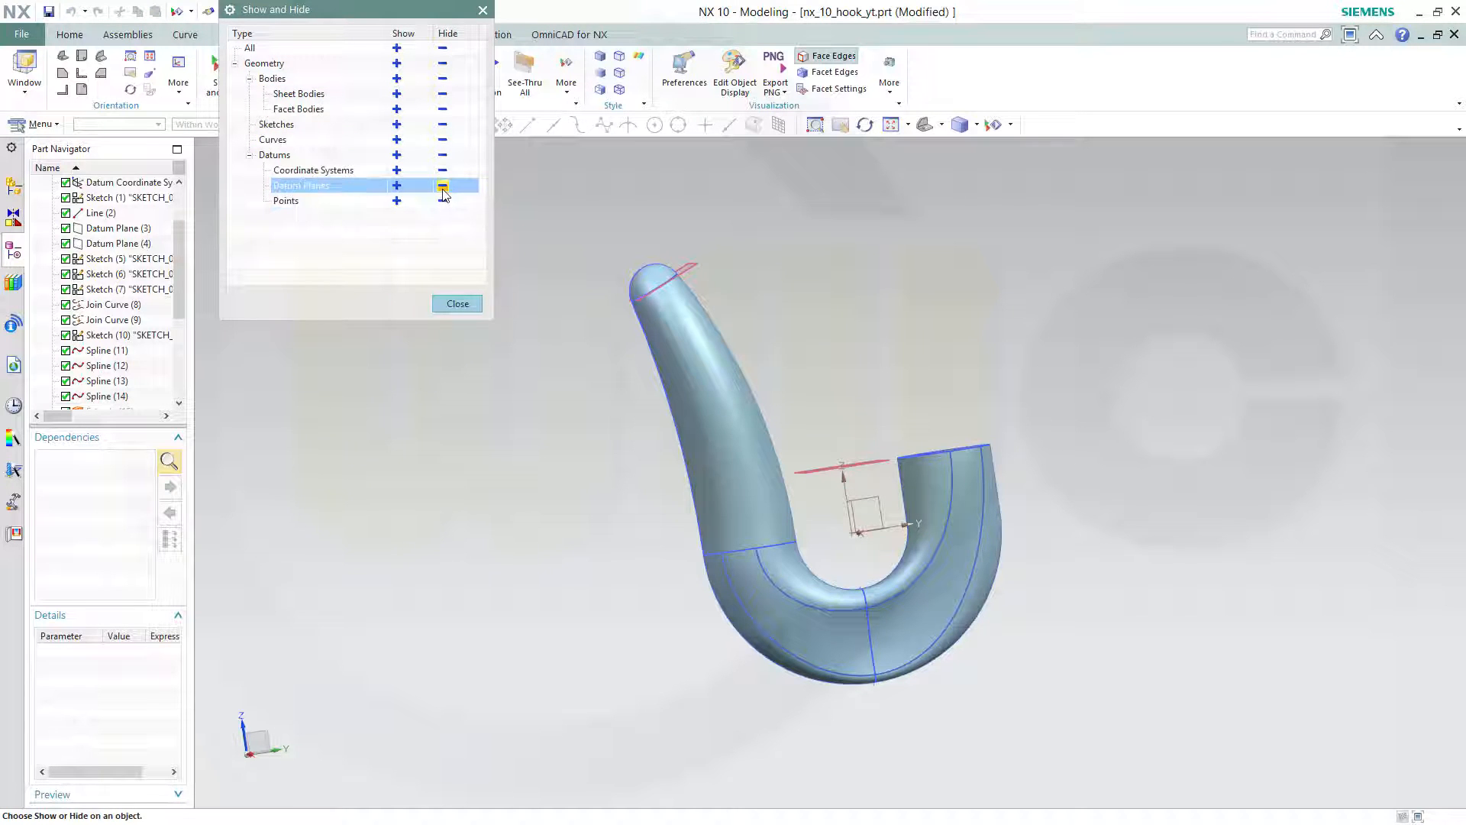
click(443, 186)
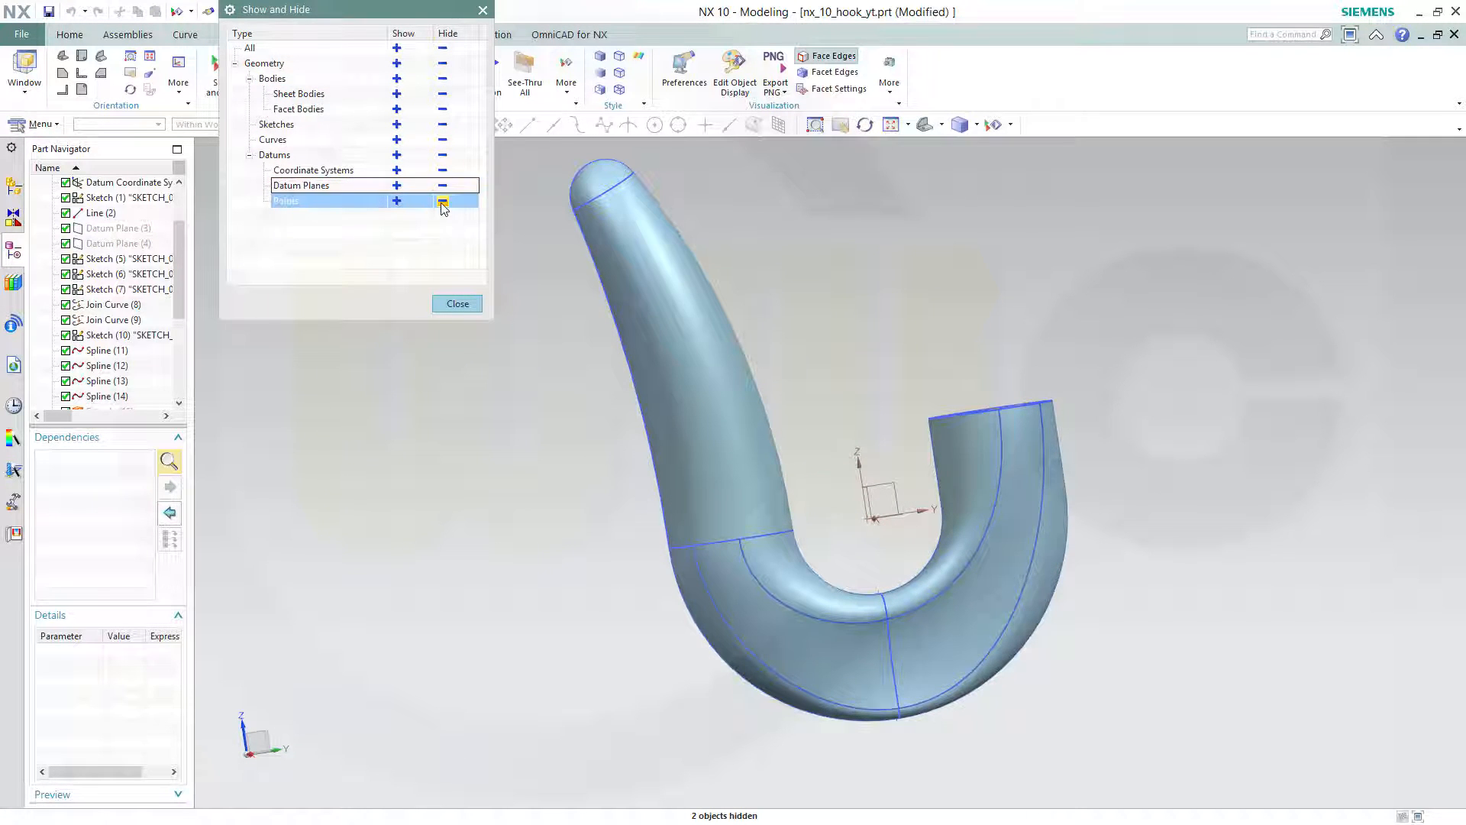
click(443, 139)
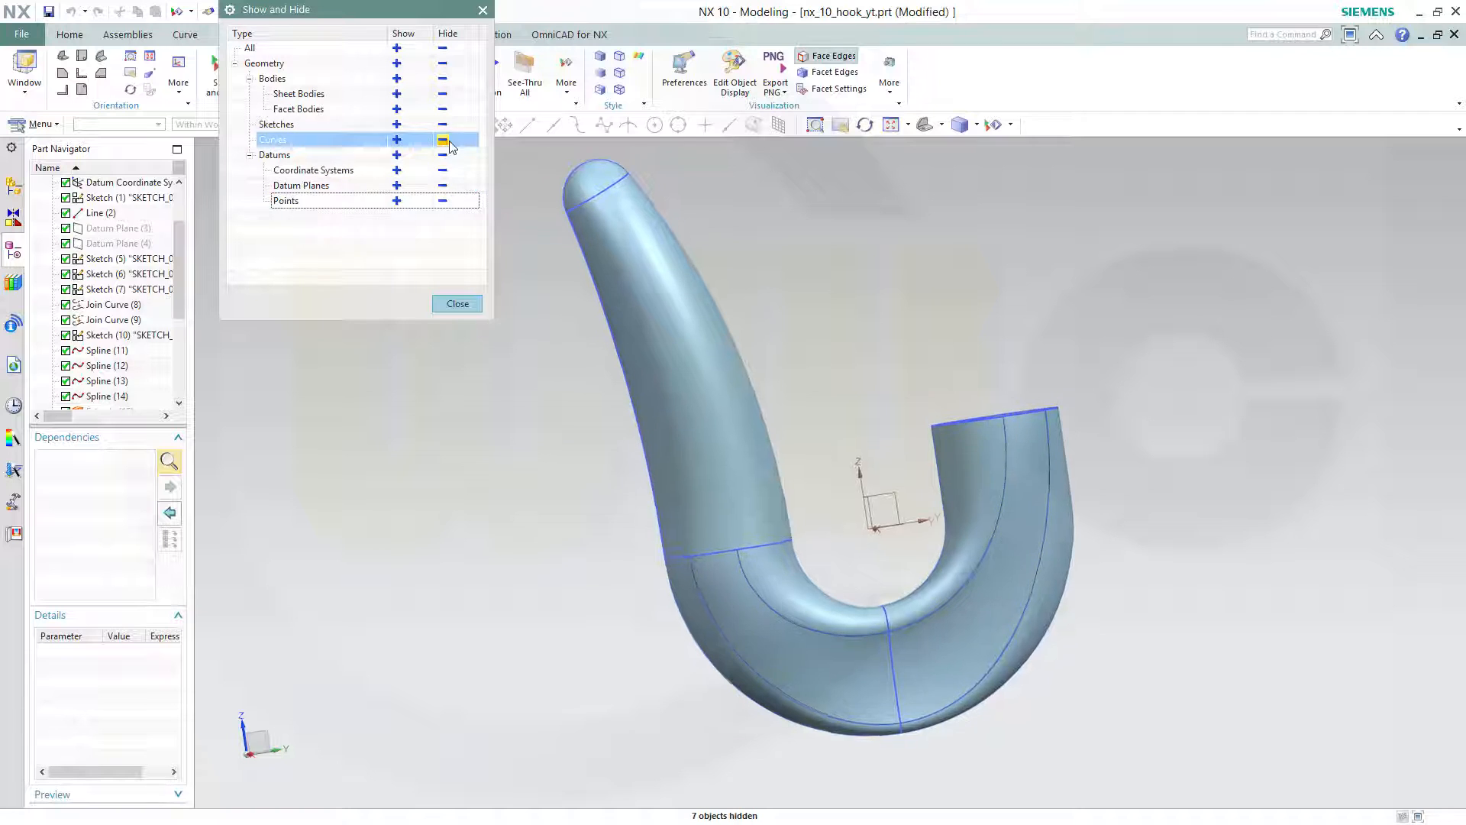
click(447, 127)
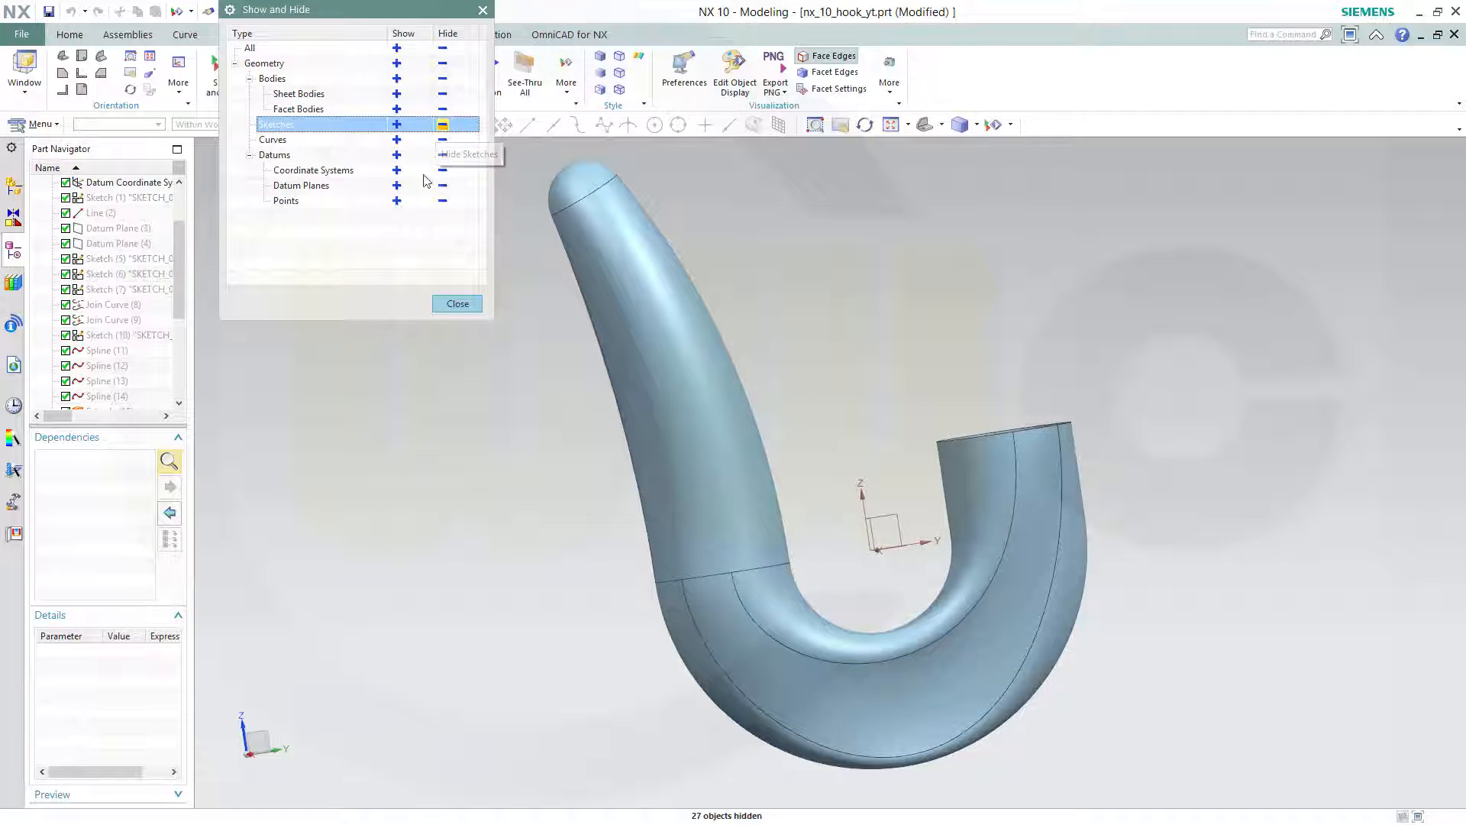
click(456, 305)
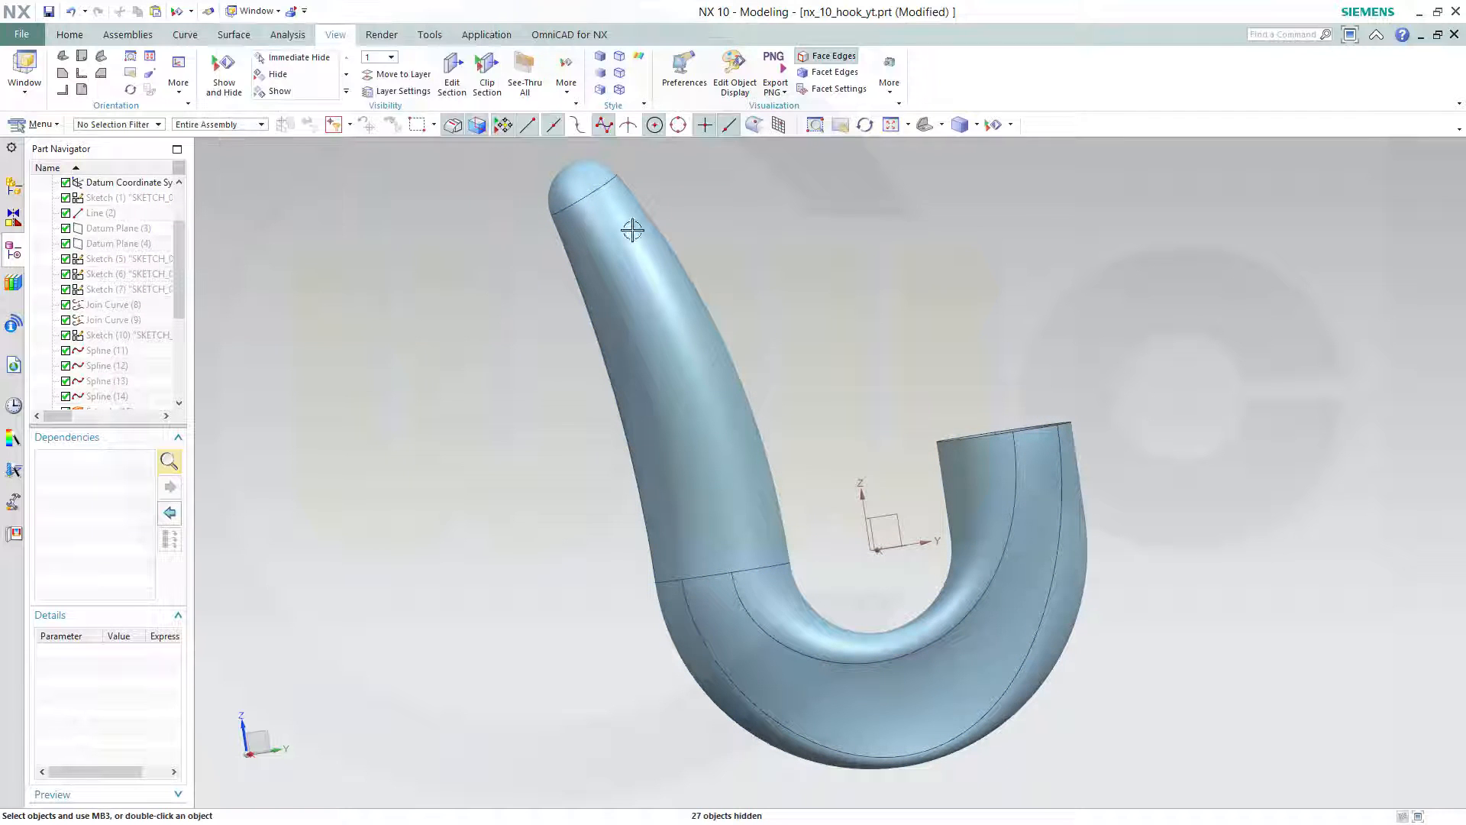
Set the display style to Shaded without edges and inspect the smoothness of the hook surfaces.
click(978, 126)
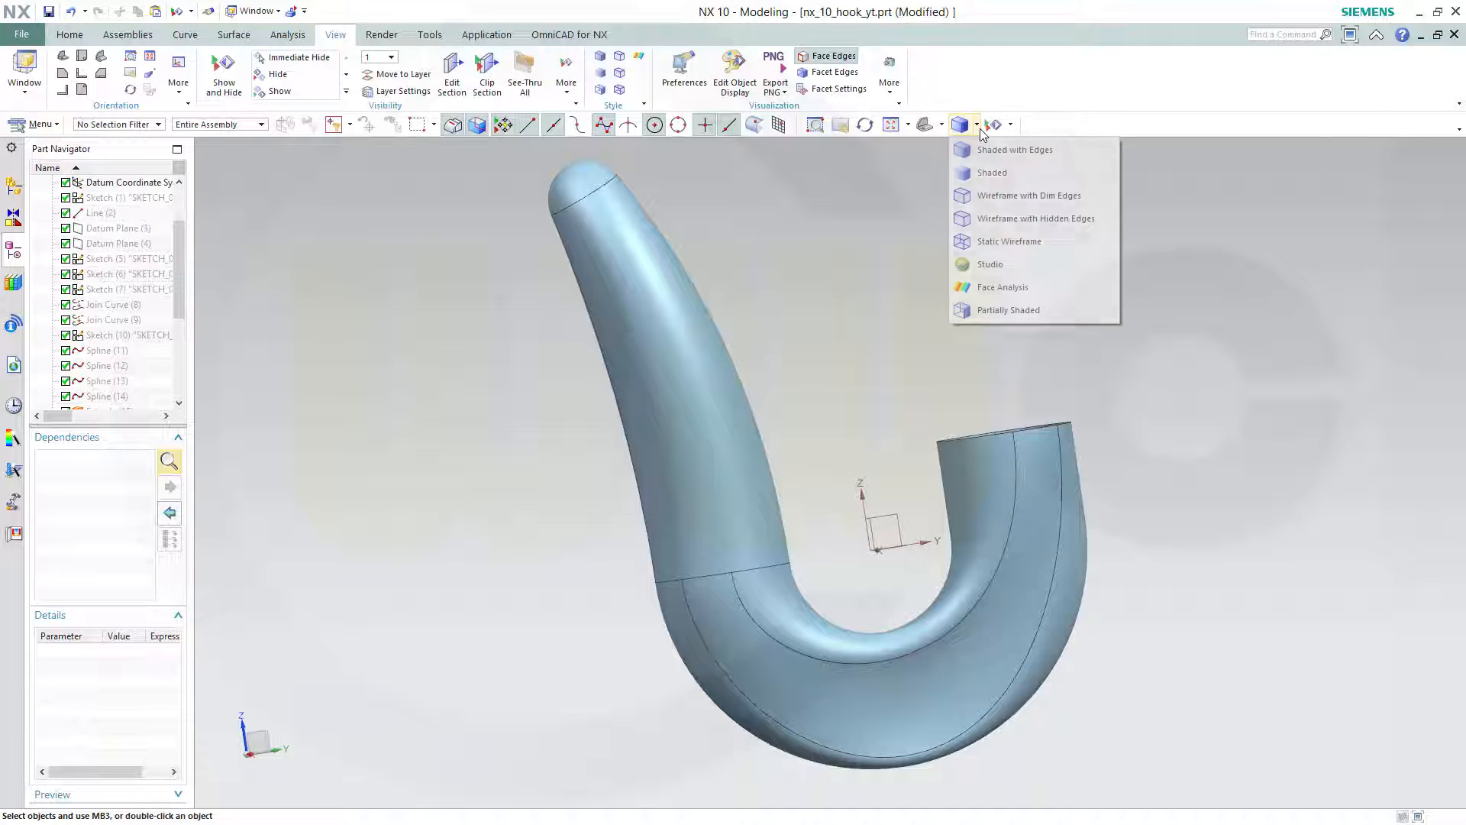
click(979, 171)
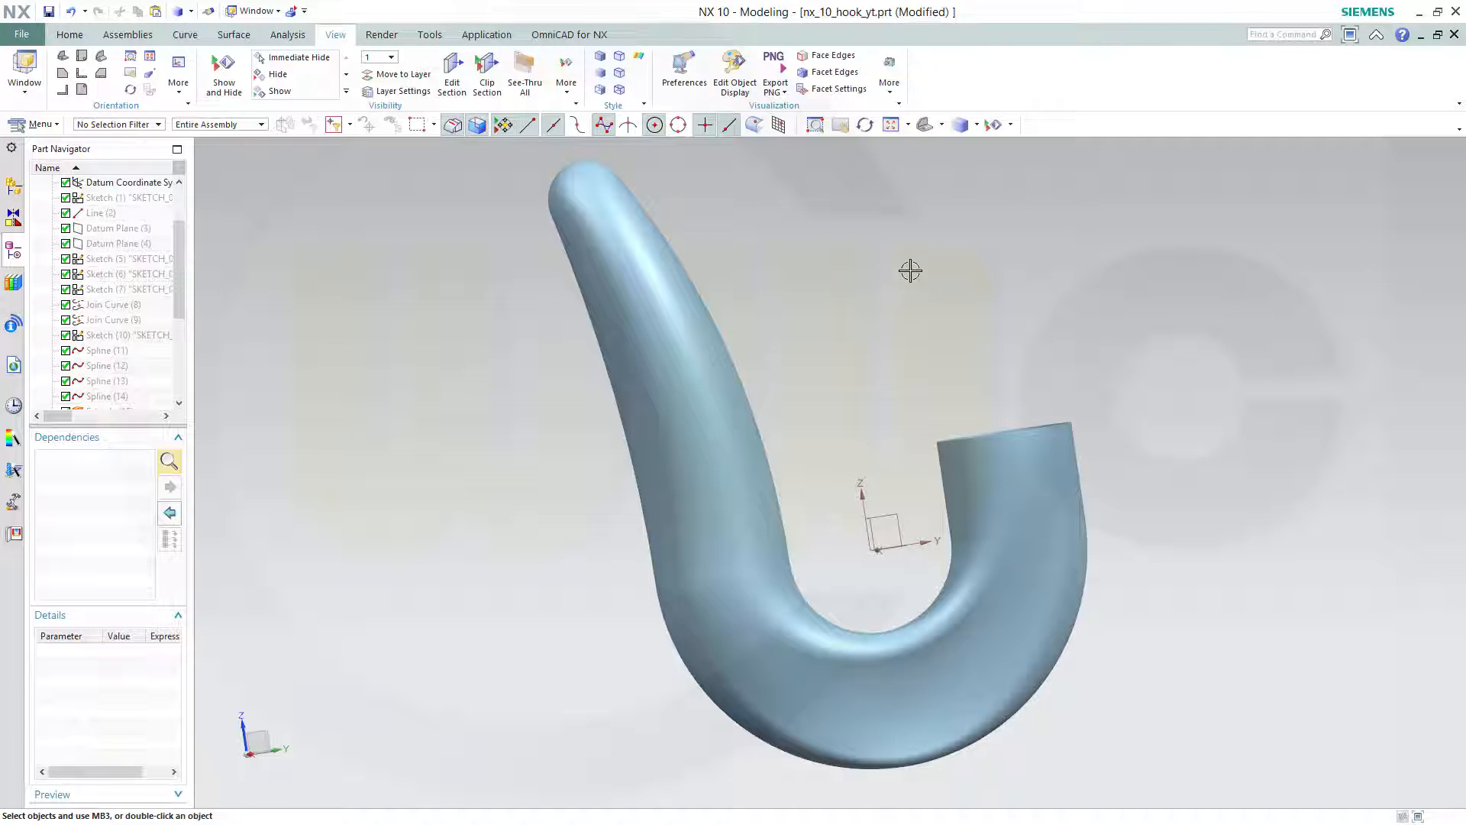
mouse_move(911, 270)
middle_down()
mouse_move(900, 239)
mouse_move(917, 236)
mouse_move(927, 259)
mouse_move(851, 294)
mouse_move(887, 277)
middle_up()
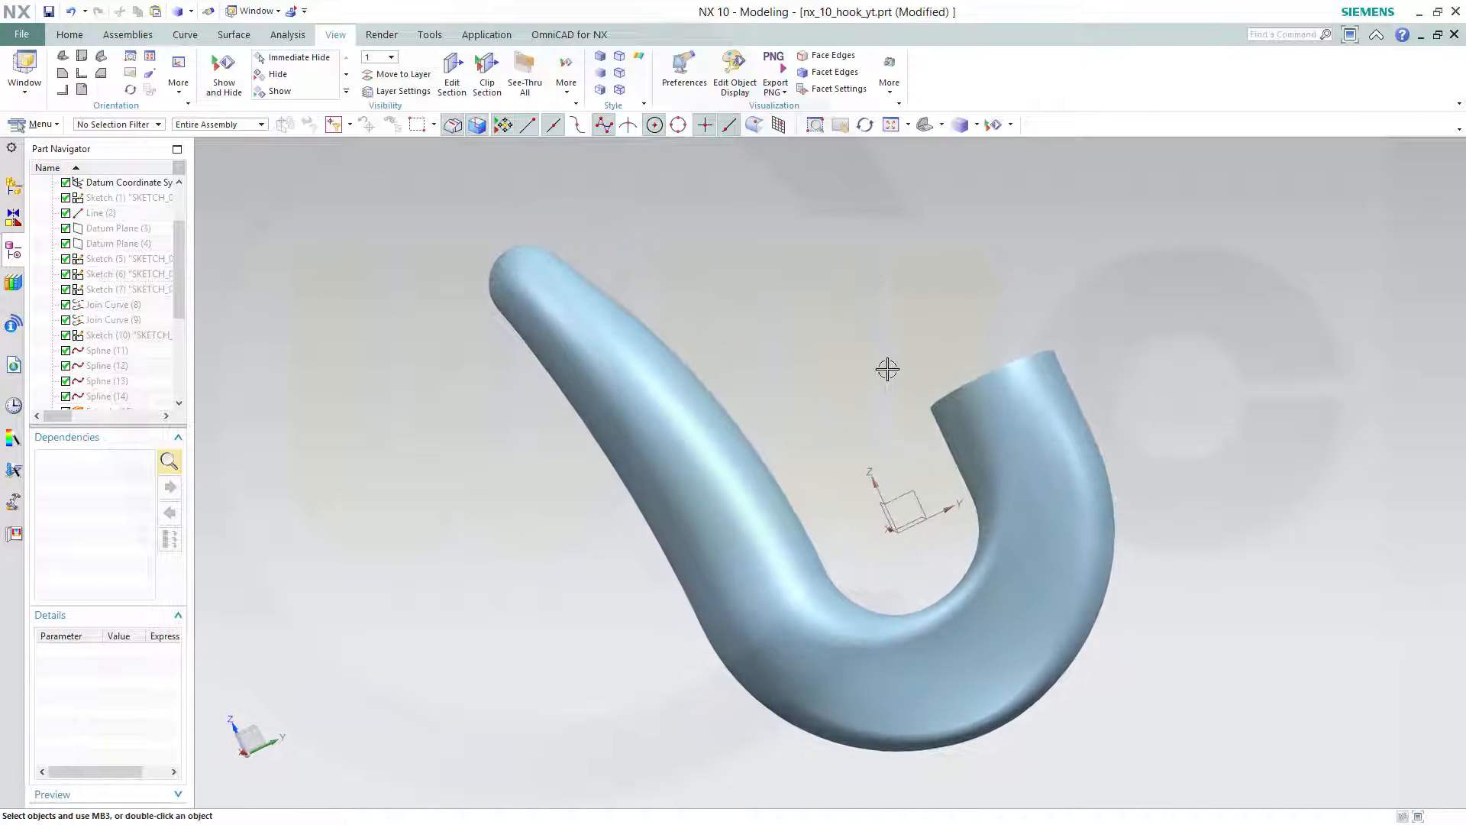